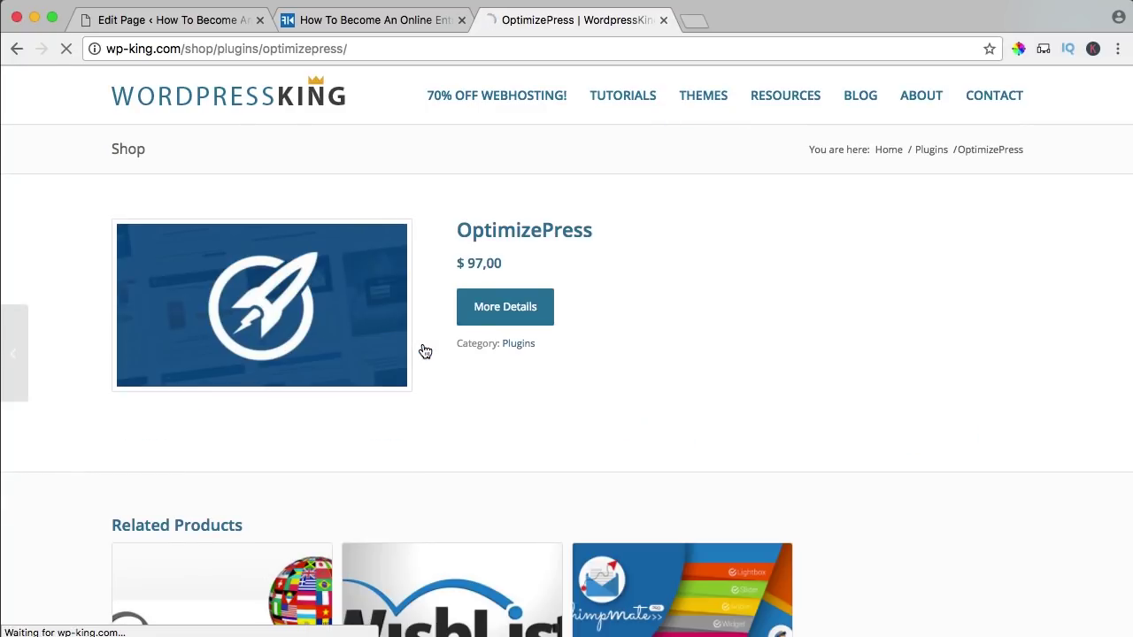
- Open the OptimizePress homepage from its wp-king.com product listing and pause the intro video
left_click(505, 307)
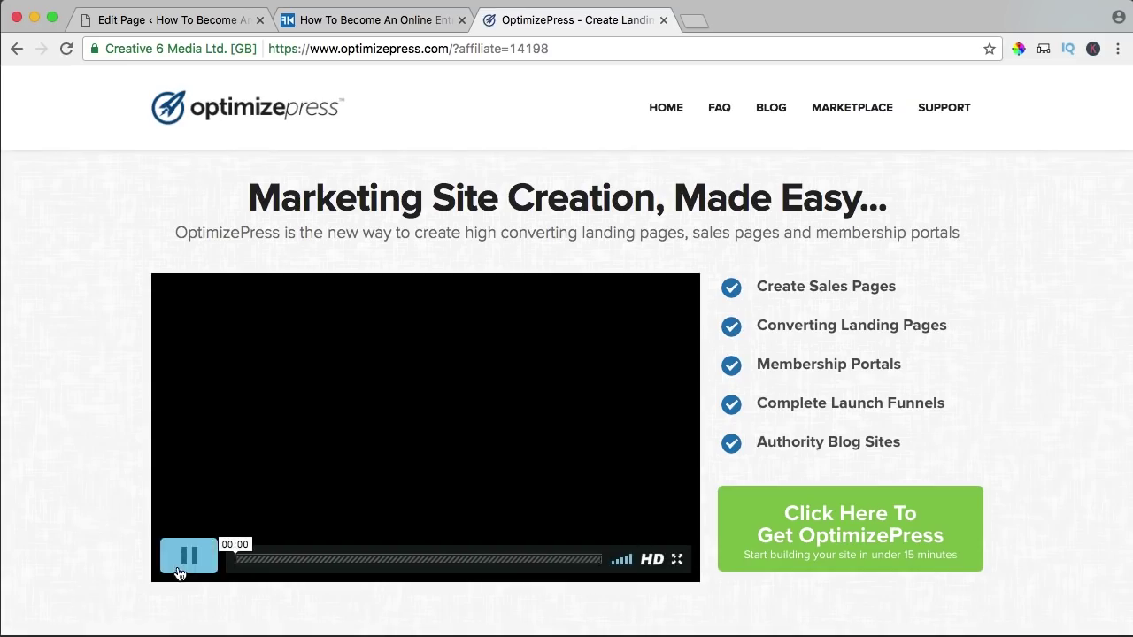
left_click(181, 566)
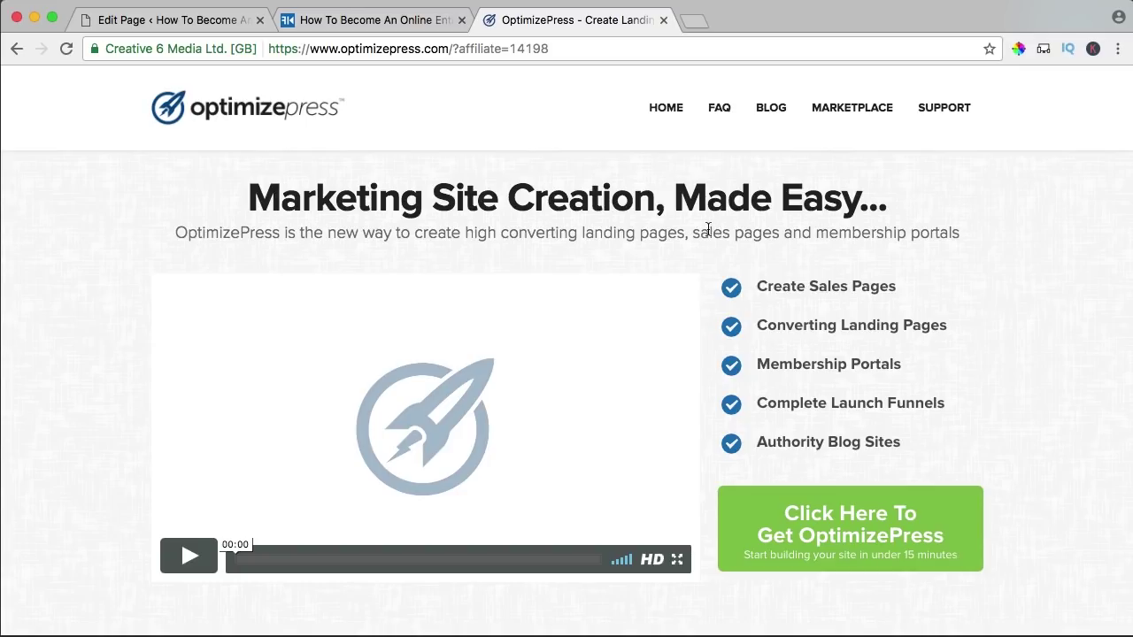
scroll(706, 282, "up", 2)
scroll(706, 280, "down", 1)
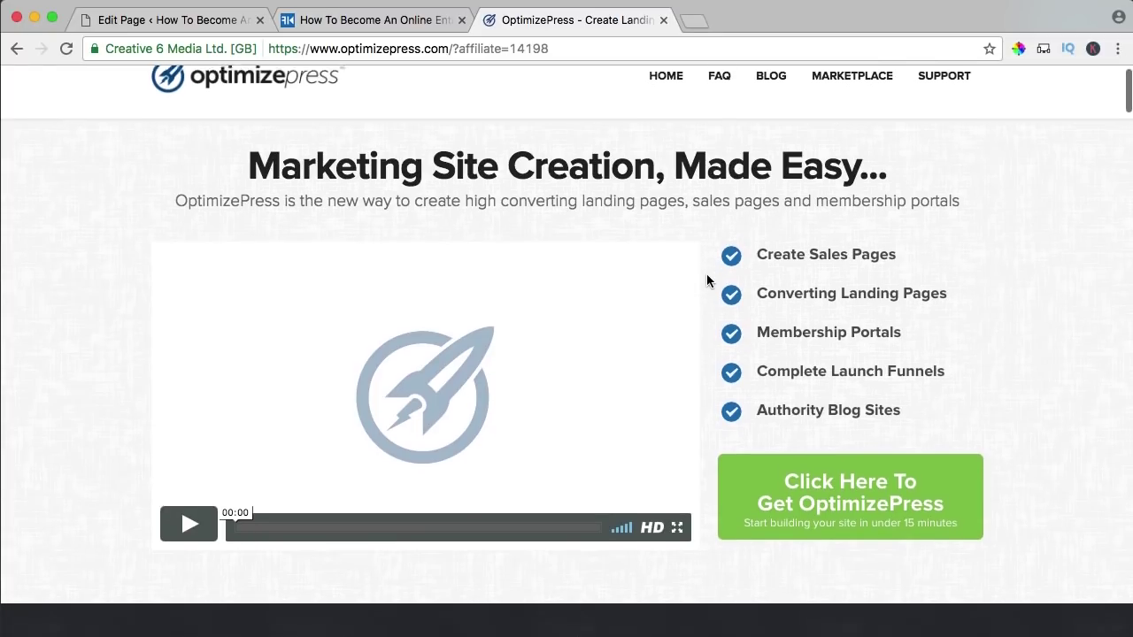
- Open the OptimizePress pricing page and compare the PRO, PUBLISHER and CORE plan features
left_click(838, 497)
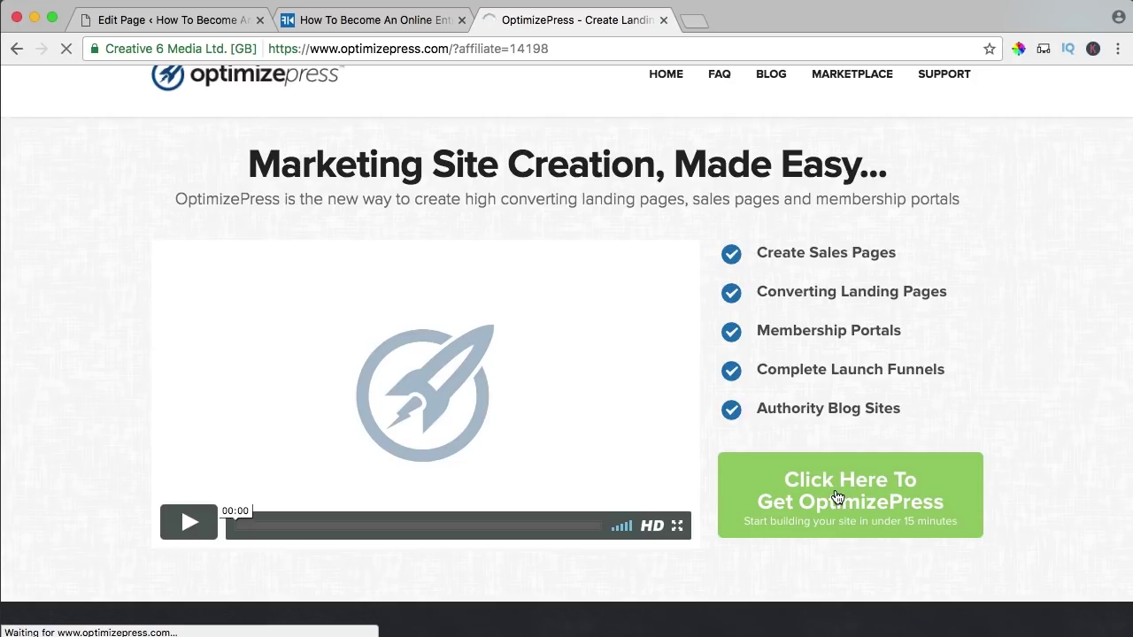
scroll(648, 323, "down", 3)
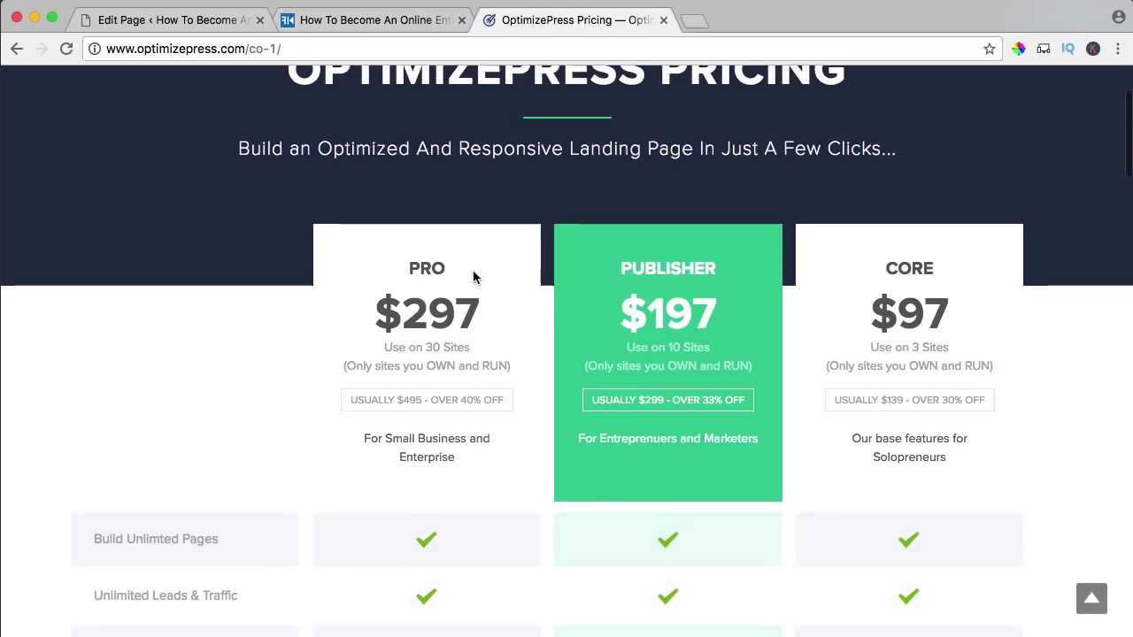
scroll(841, 301, "down", 3)
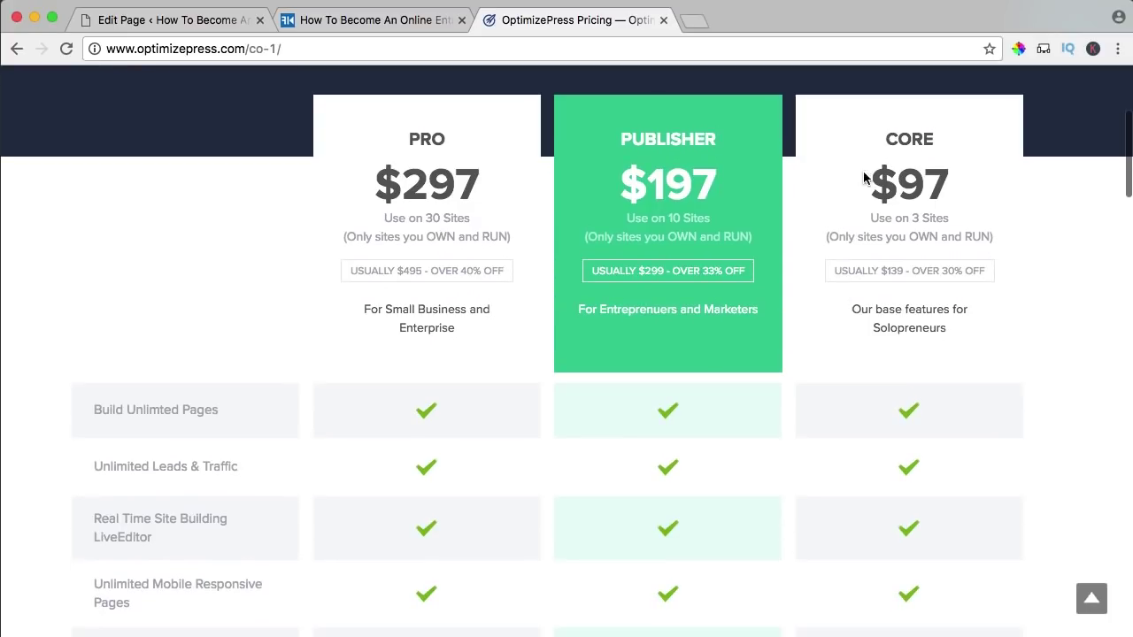
left_click_drag(897, 133, 989, 324)
left_click(988, 324)
scroll(814, 278, "down", 6)
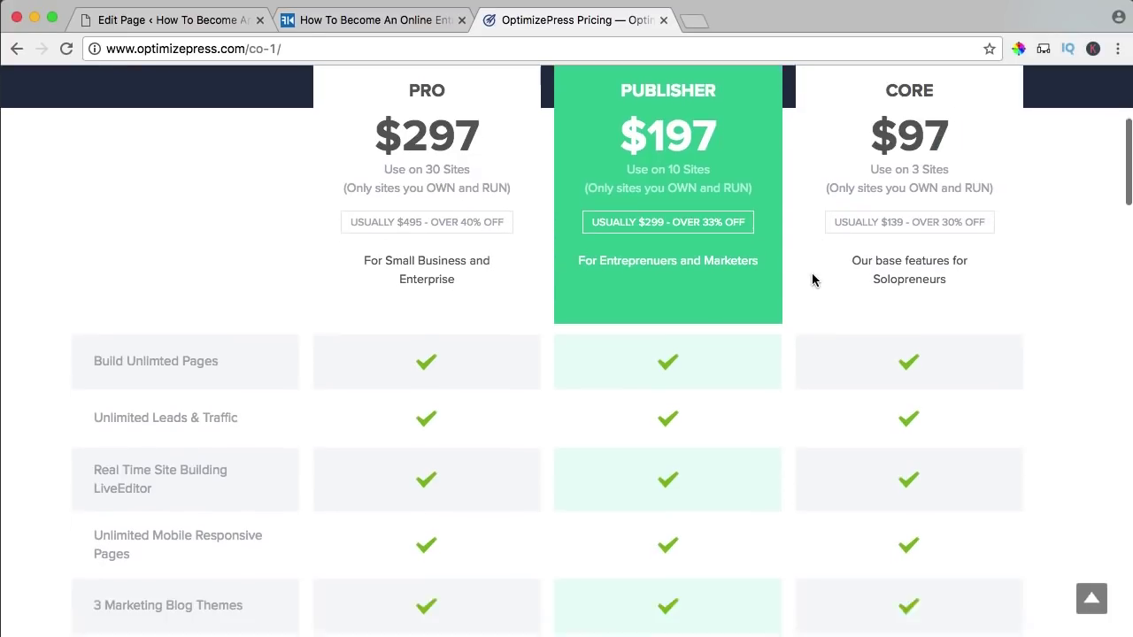
scroll(812, 280, "down", 13)
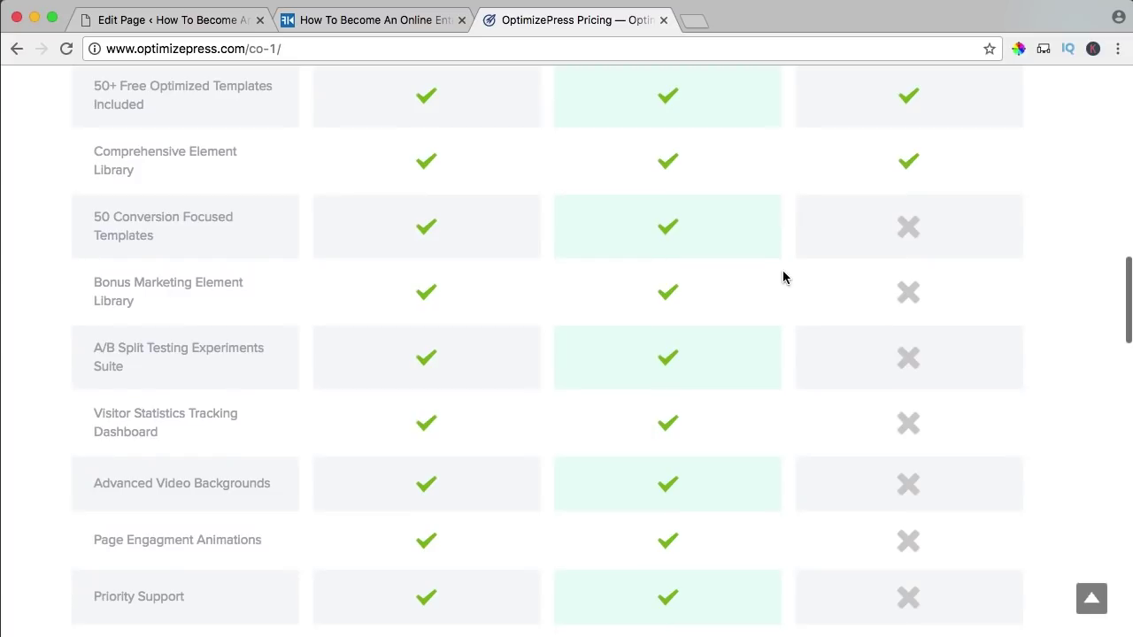
scroll(160, 243, "down", 4)
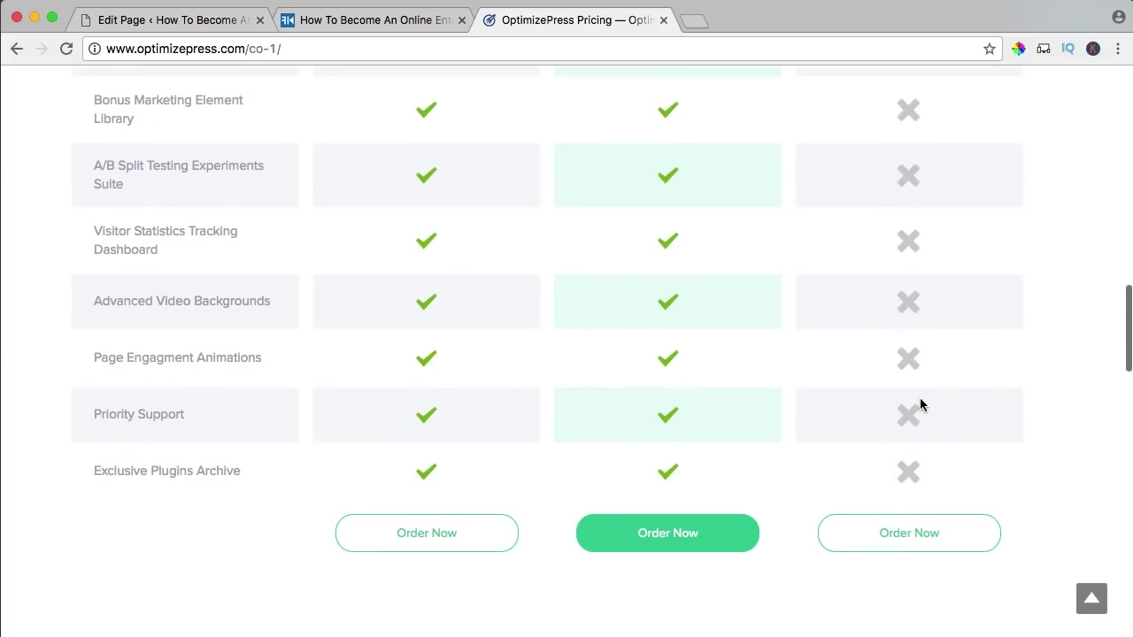
- Scroll to the Order Now buttons and order the $97 CORE plan
scroll(921, 404, "up", 20)
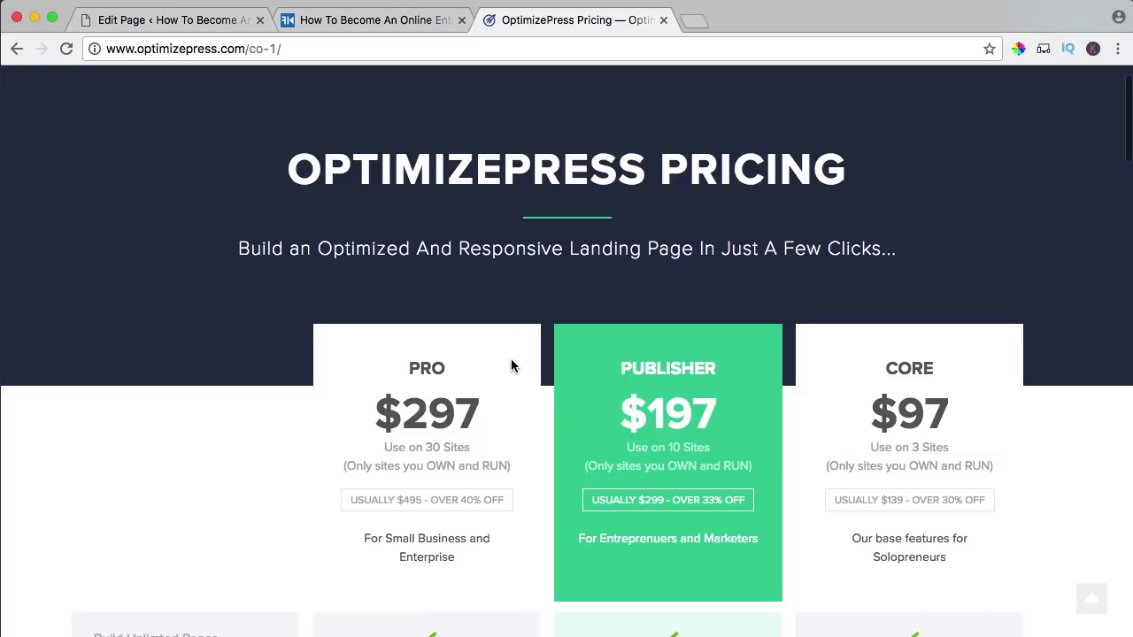
scroll(510, 359, "down", 3)
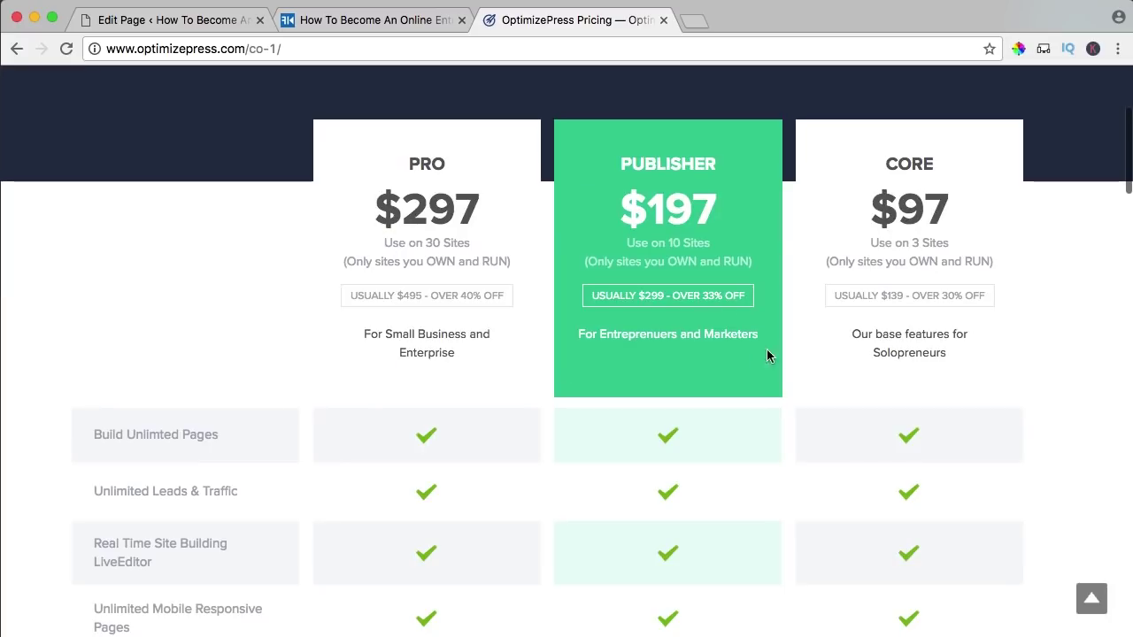
scroll(883, 347, "down", 15)
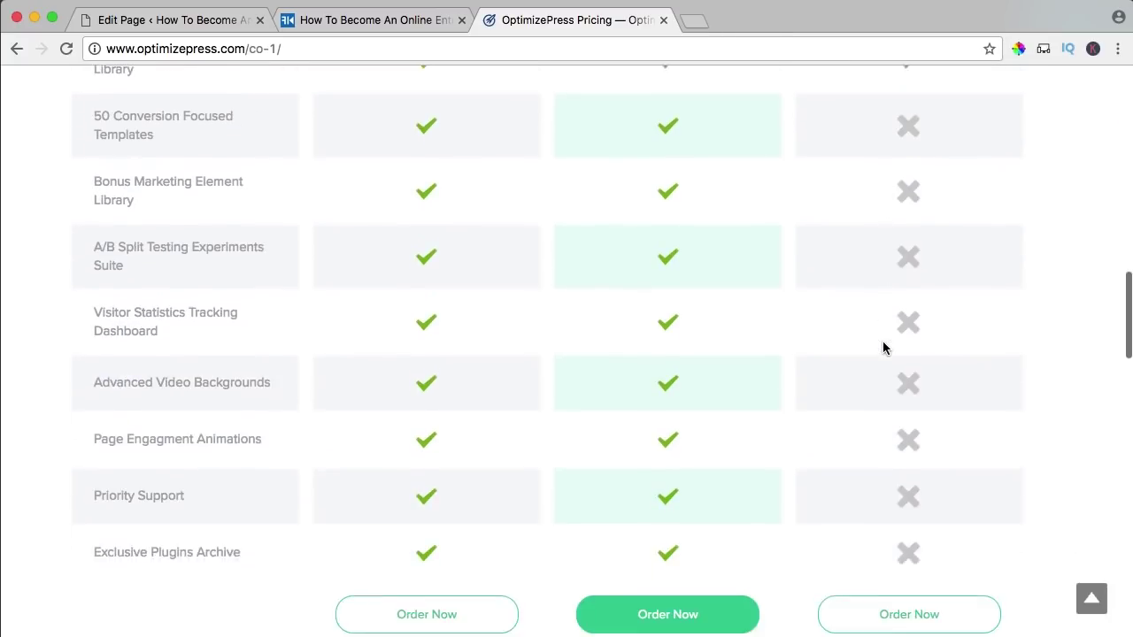
scroll(883, 347, "down", 1)
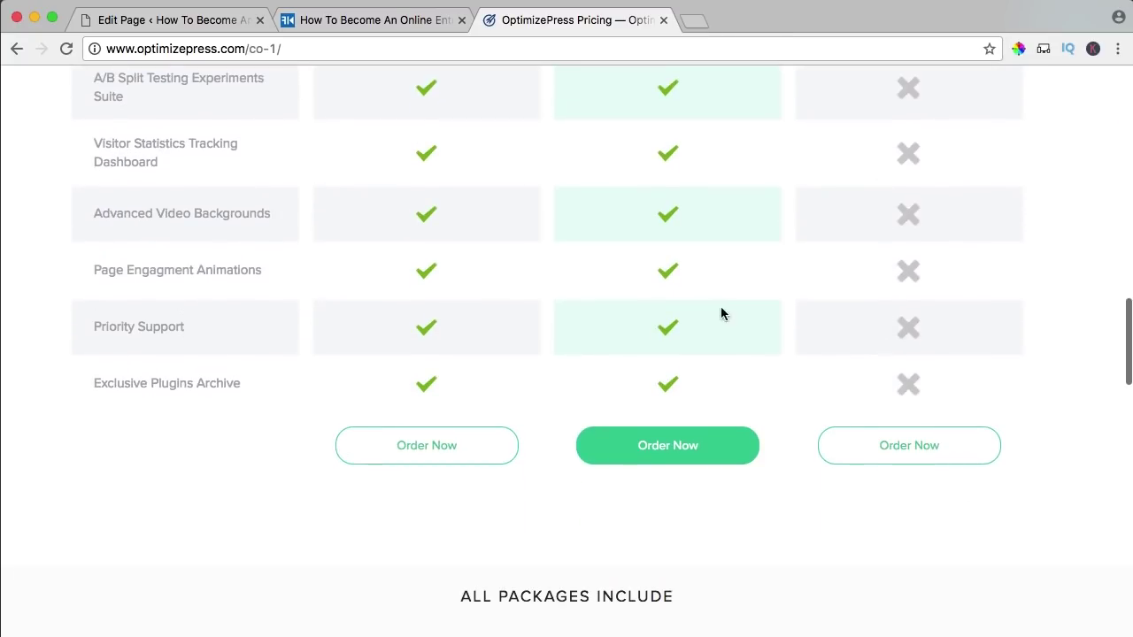
left_click(912, 453)
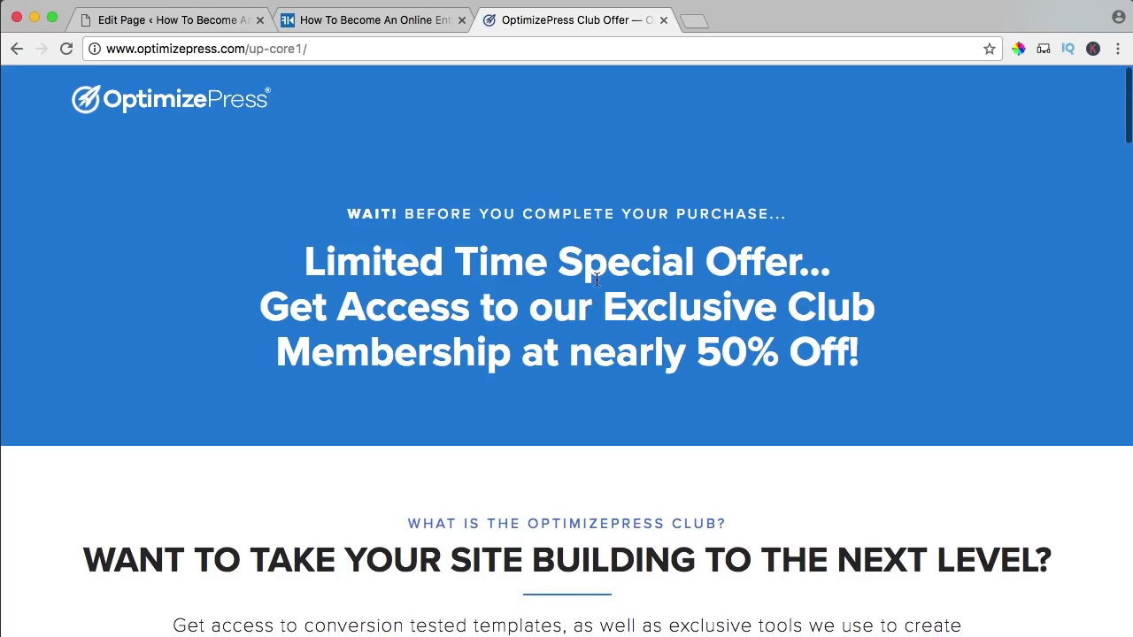
- Decline the Club membership, keep the Core package only, and choose PayPal at checkout
scroll(596, 284, "down", 20)
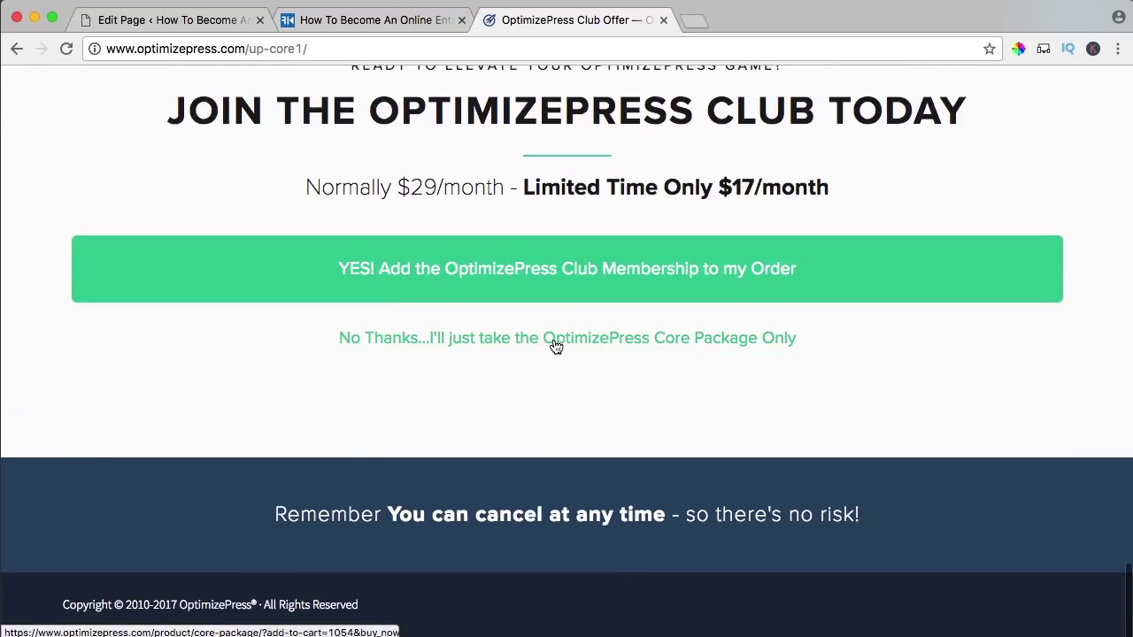
left_click(655, 344)
scroll(232, 317, "down", 2)
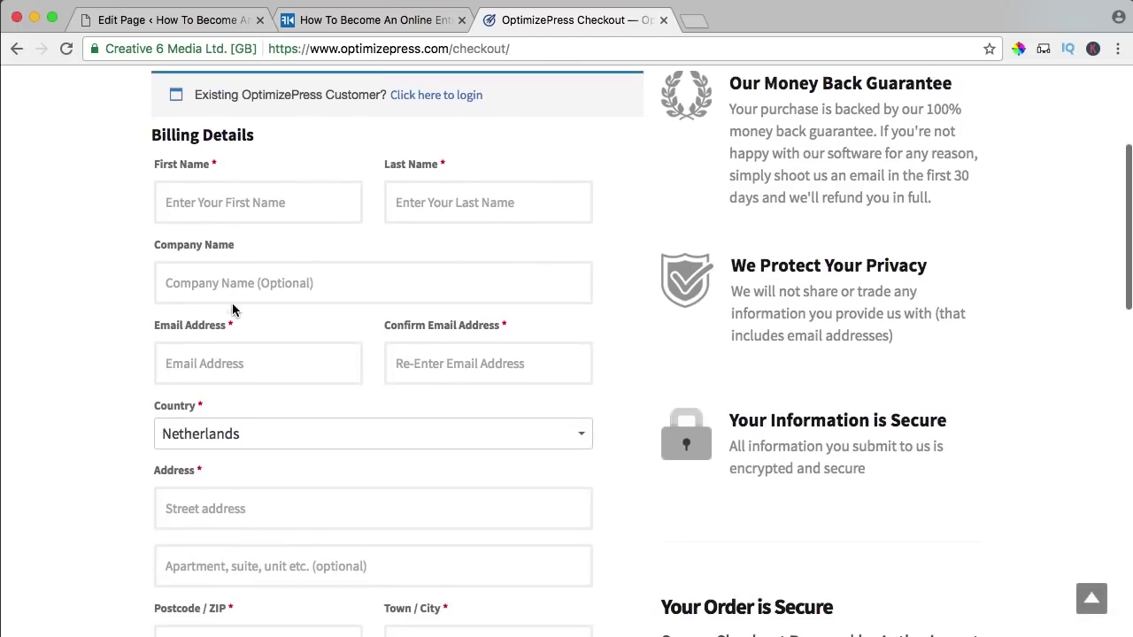
scroll(253, 273, "down", 6)
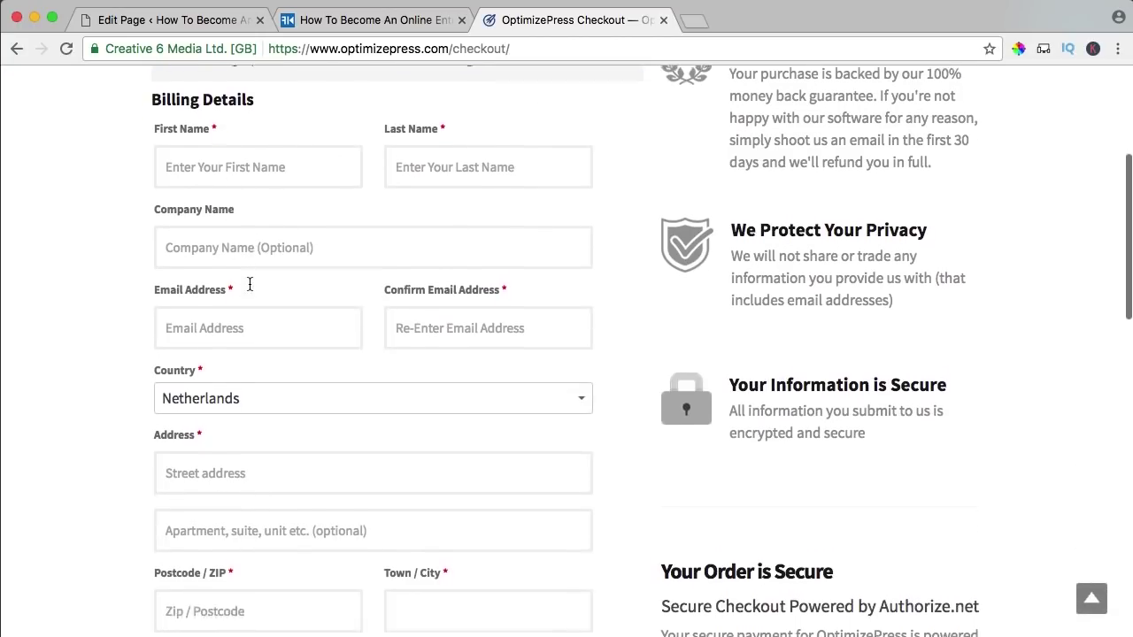
scroll(240, 291, "down", 10)
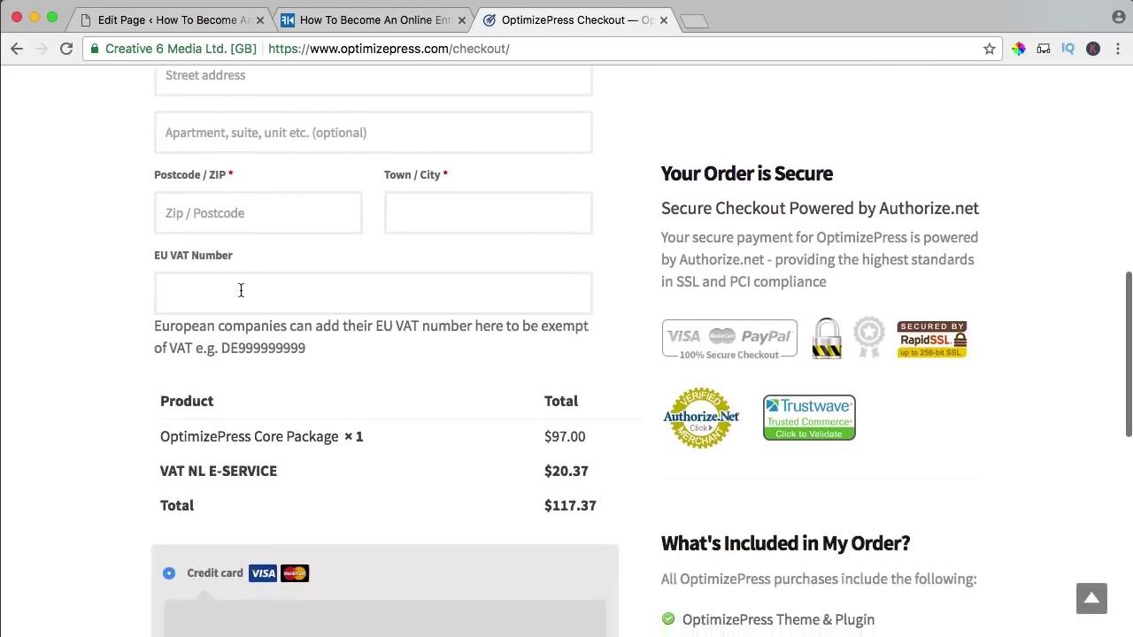
scroll(206, 334, "down", 6)
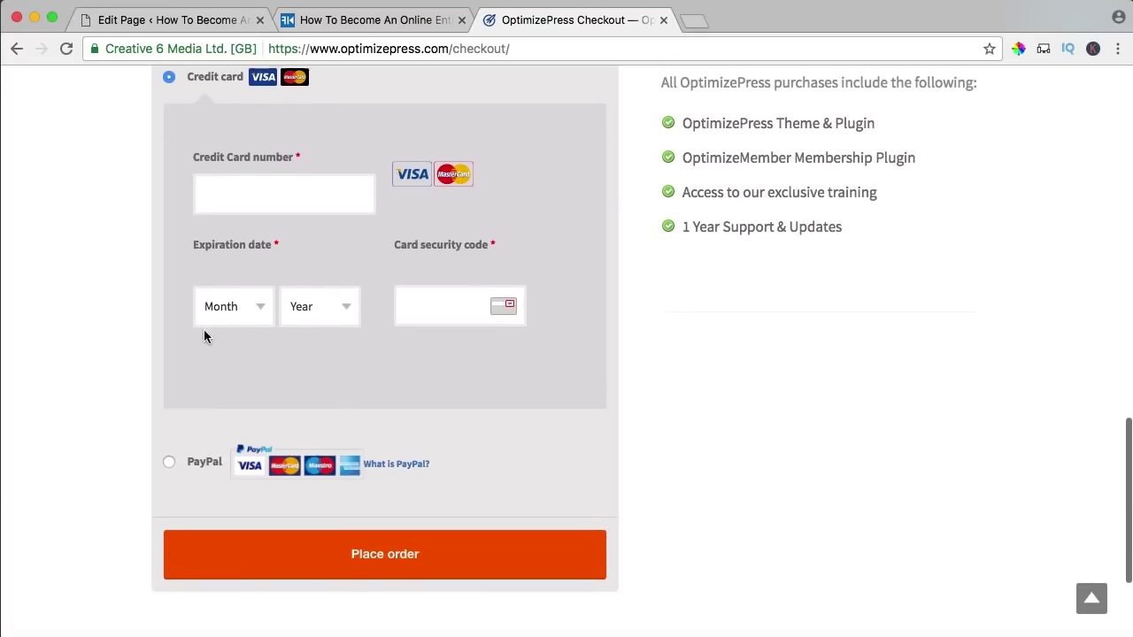
left_click(167, 446)
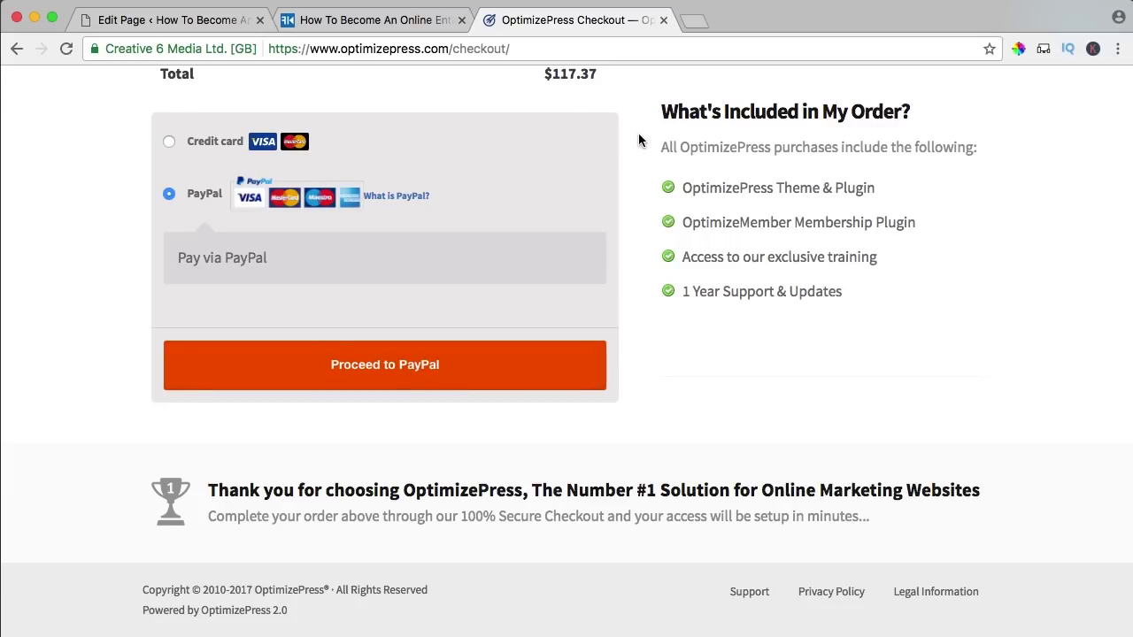
left_click(566, 51)
key("BackSpace")
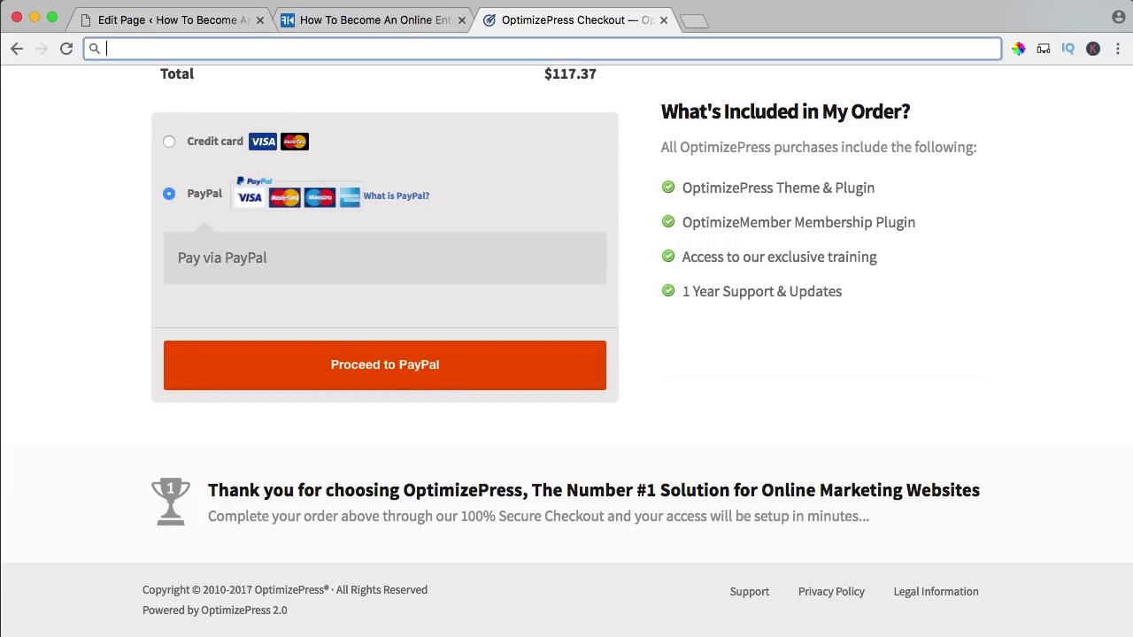
- Download plugin.2.5.9.1.zip from the OptimizePress members area, then return to the site's homepage tab
type("members.")
key("Return")
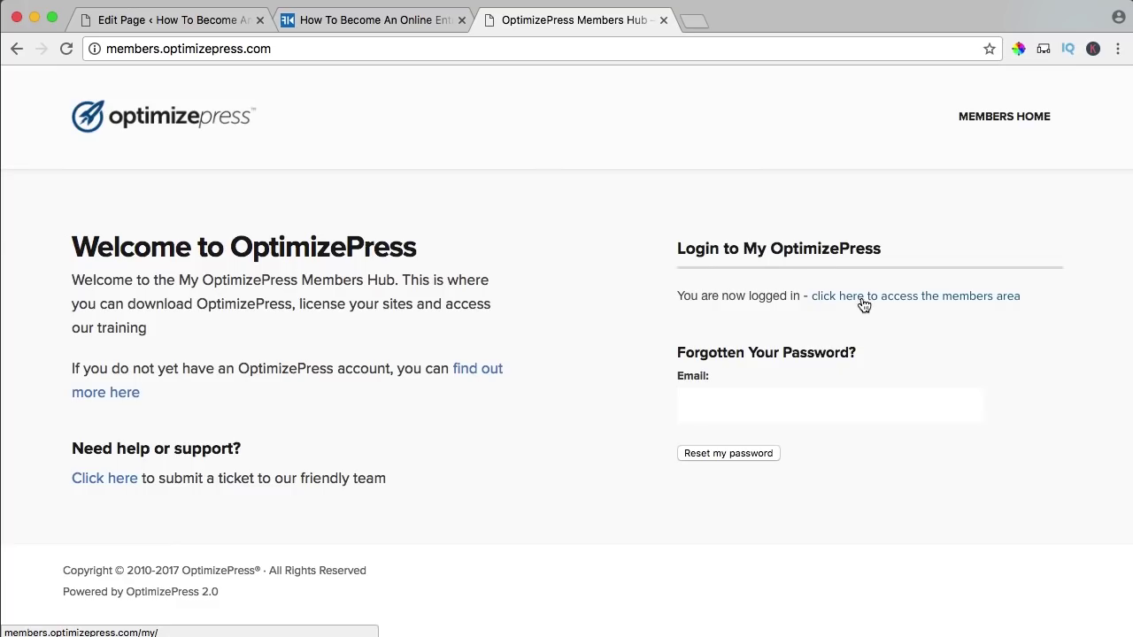
left_click(862, 299)
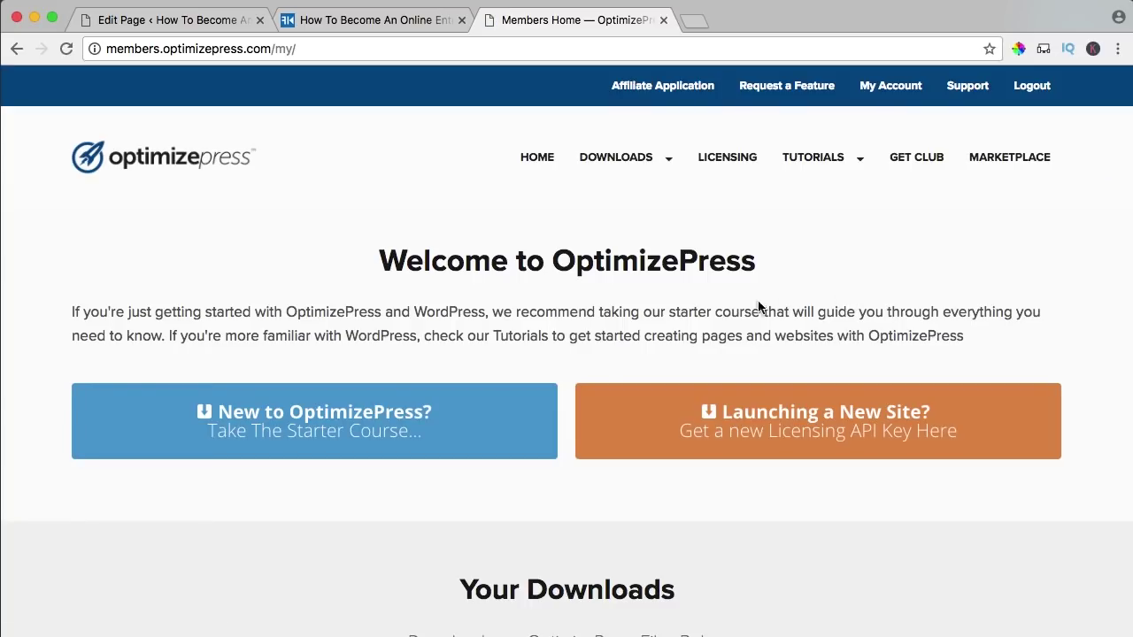
scroll(399, 248, "down", 5)
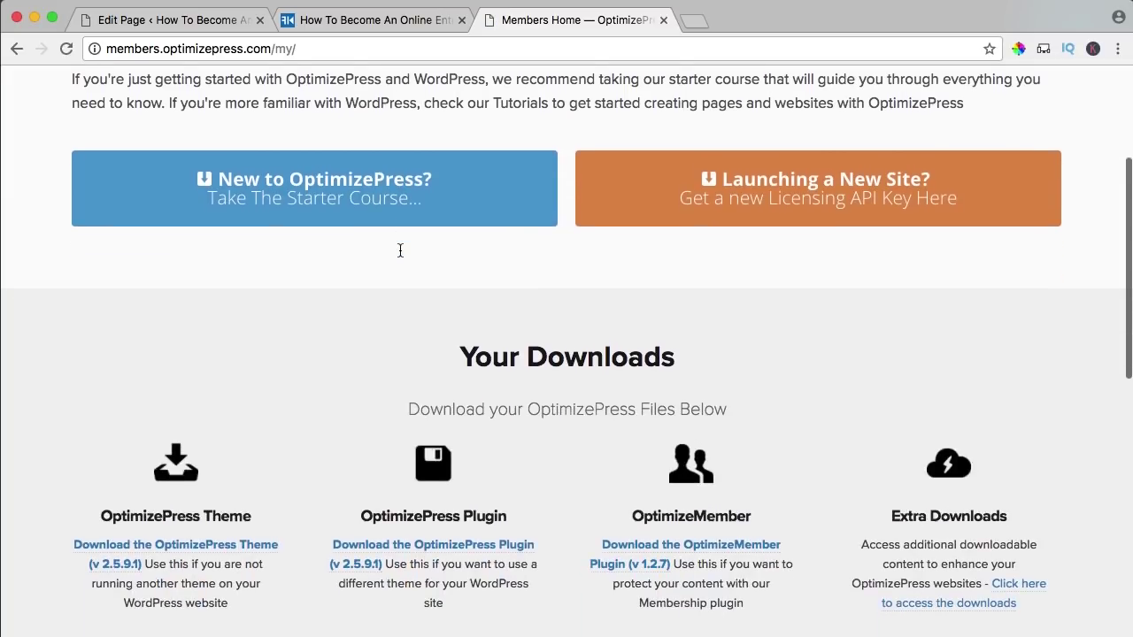
scroll(400, 250, "down", 3)
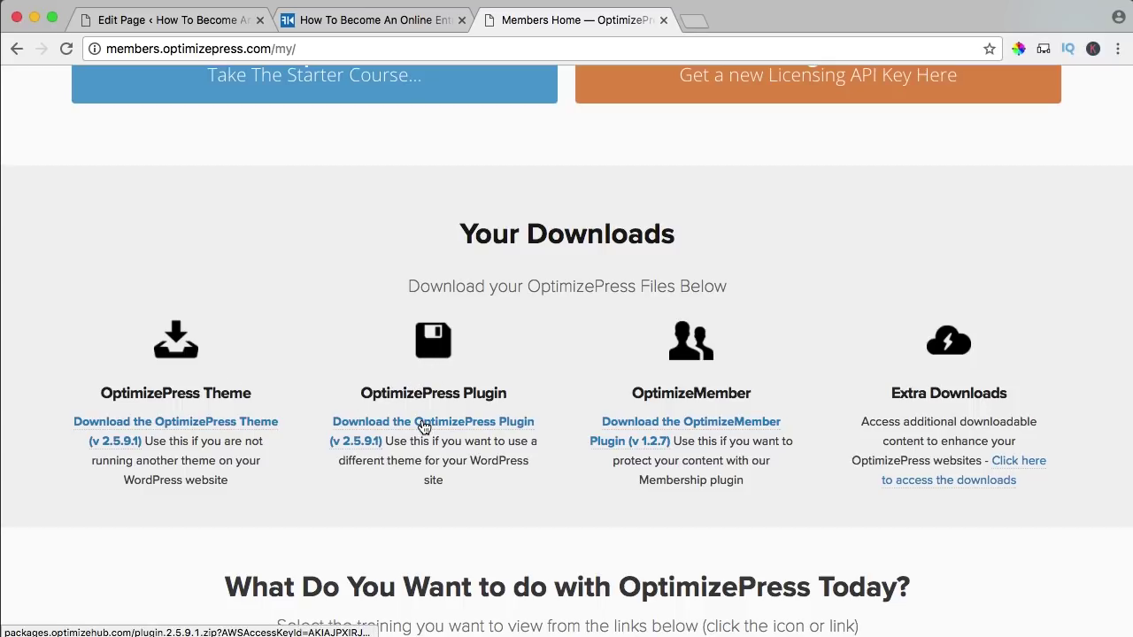
left_click(423, 427)
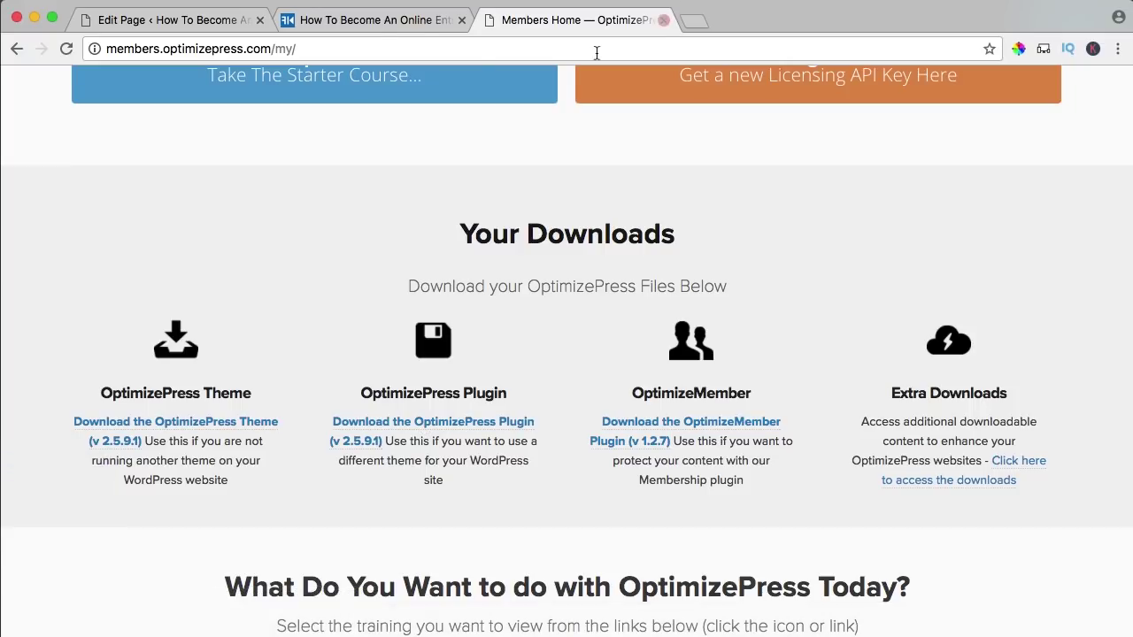
left_click(374, 20)
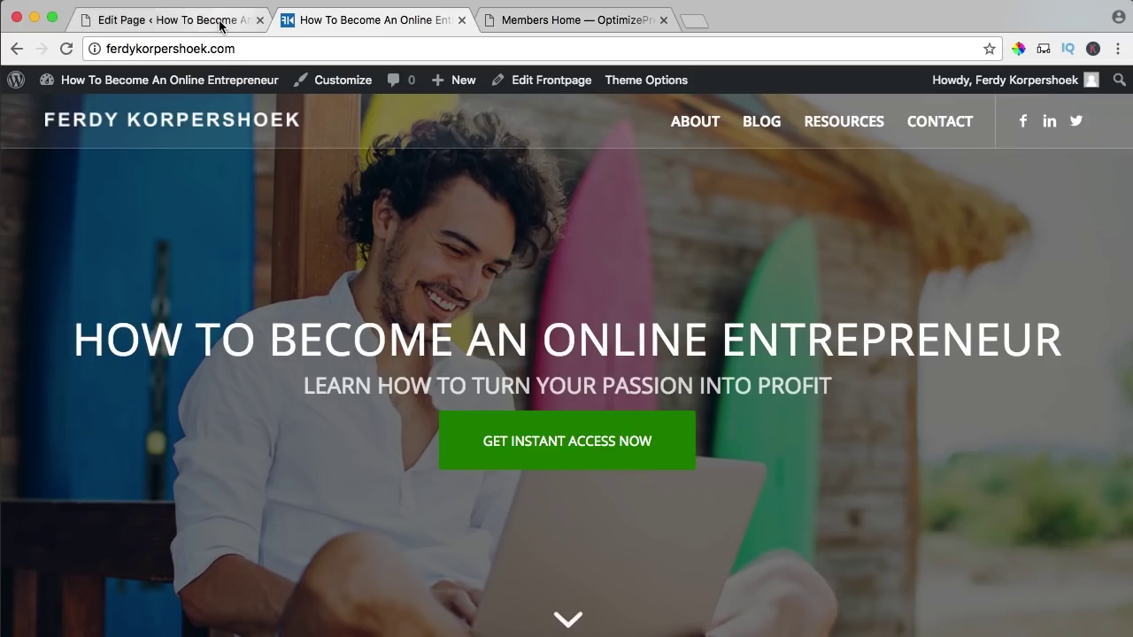
- Upload plugin.2.5.9.1.zip through Plugins > Add New, install it and activate OptimizePress 2.5.9.1
left_click(259, 19)
left_click(139, 78)
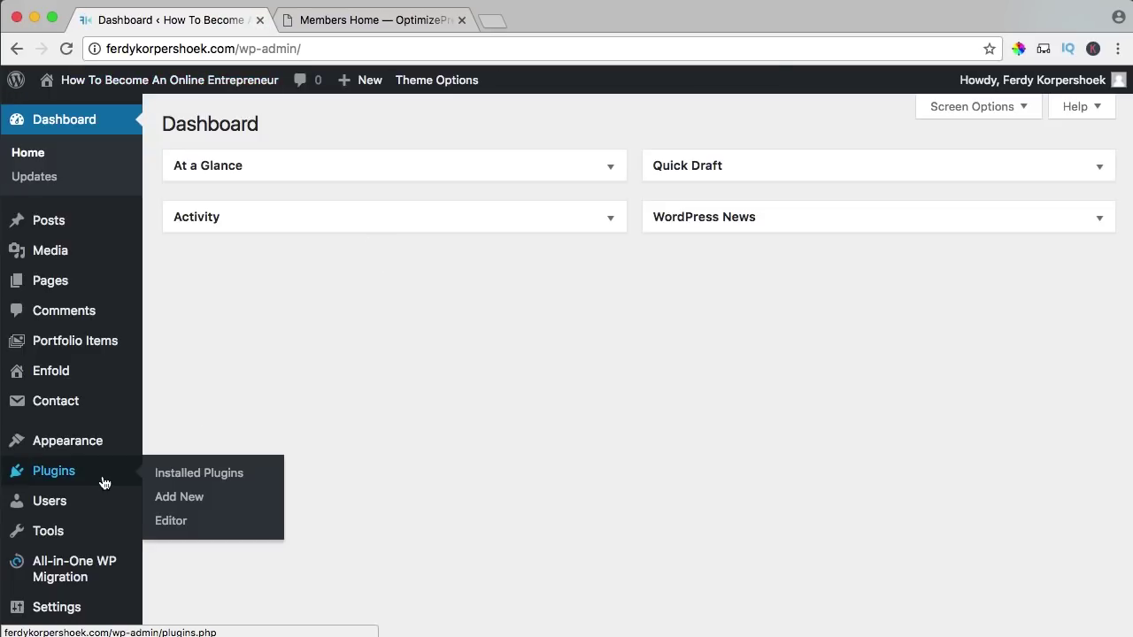
left_click(82, 479)
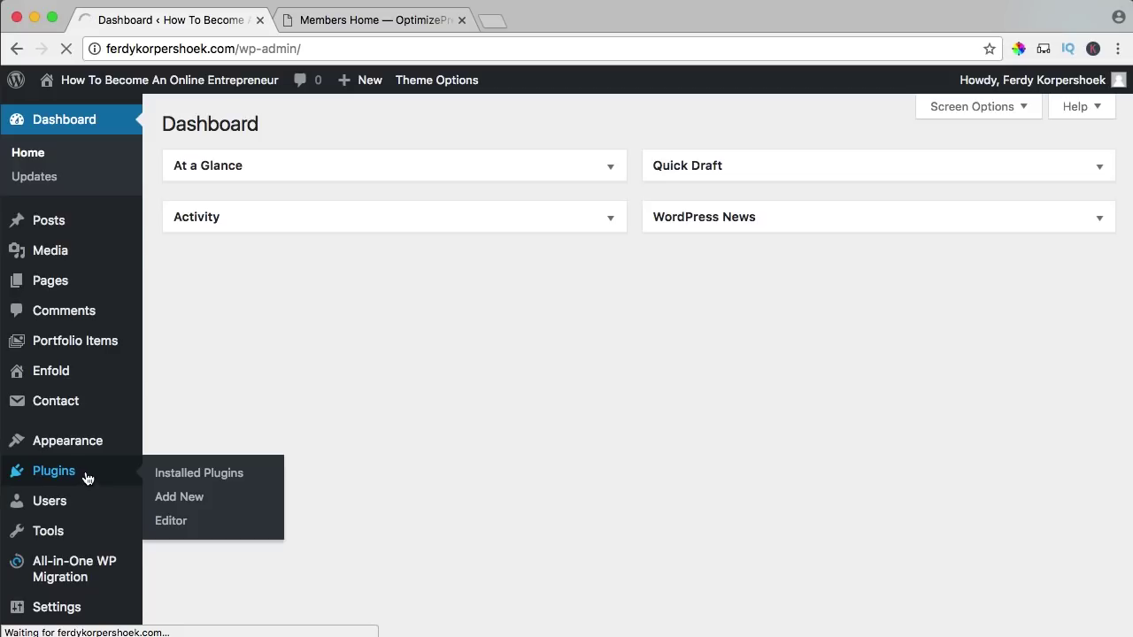
left_click(267, 124)
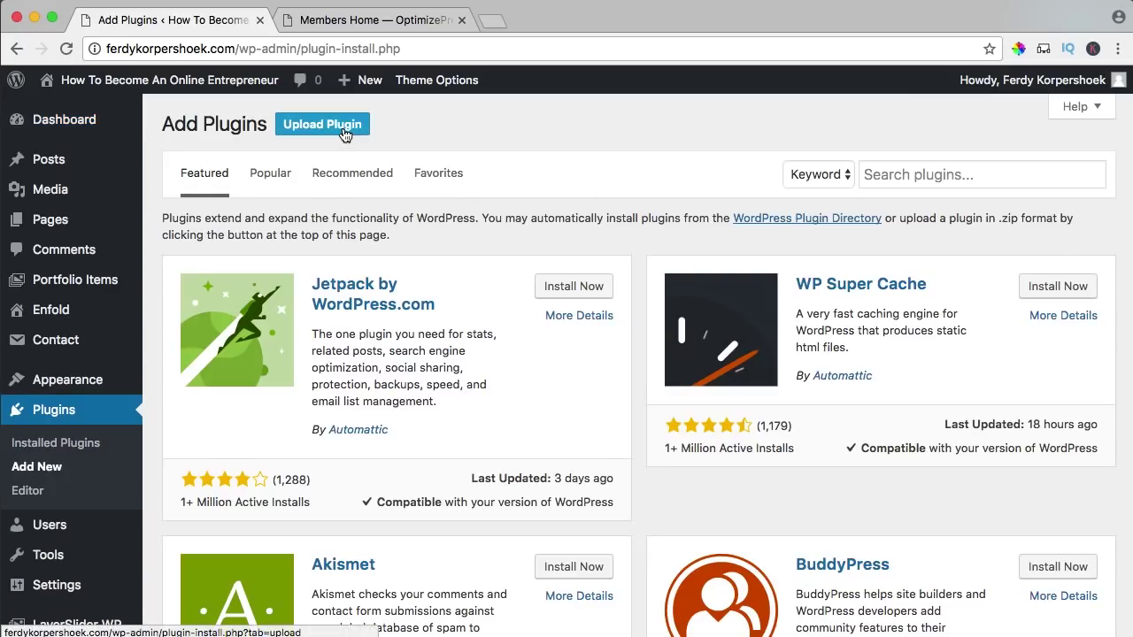
left_click(338, 129)
left_click(507, 283)
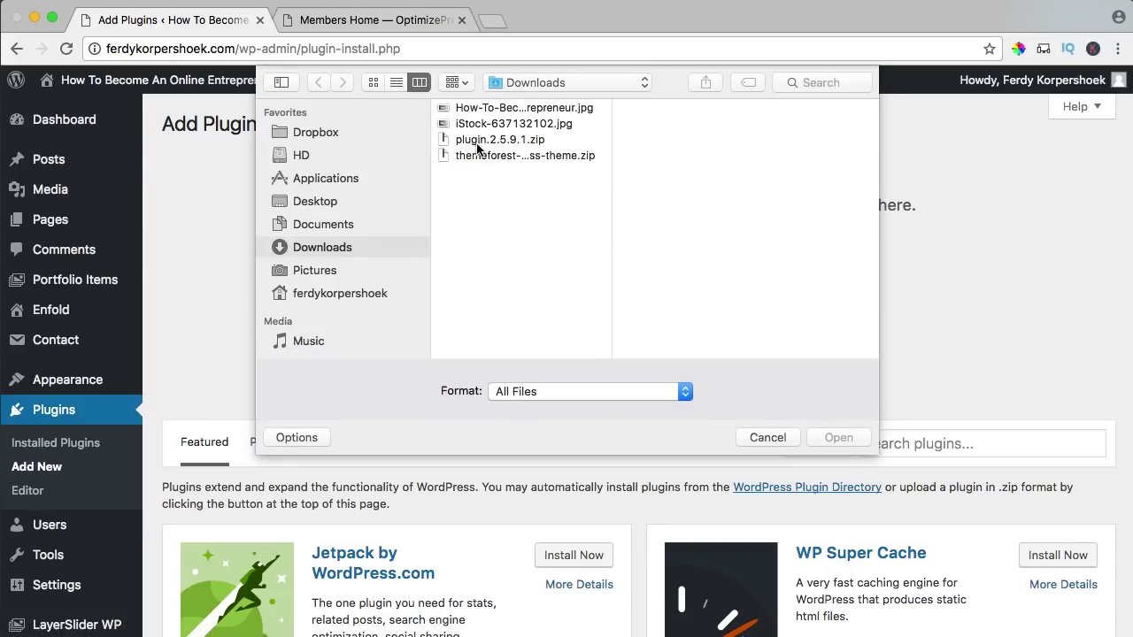
left_click(495, 141)
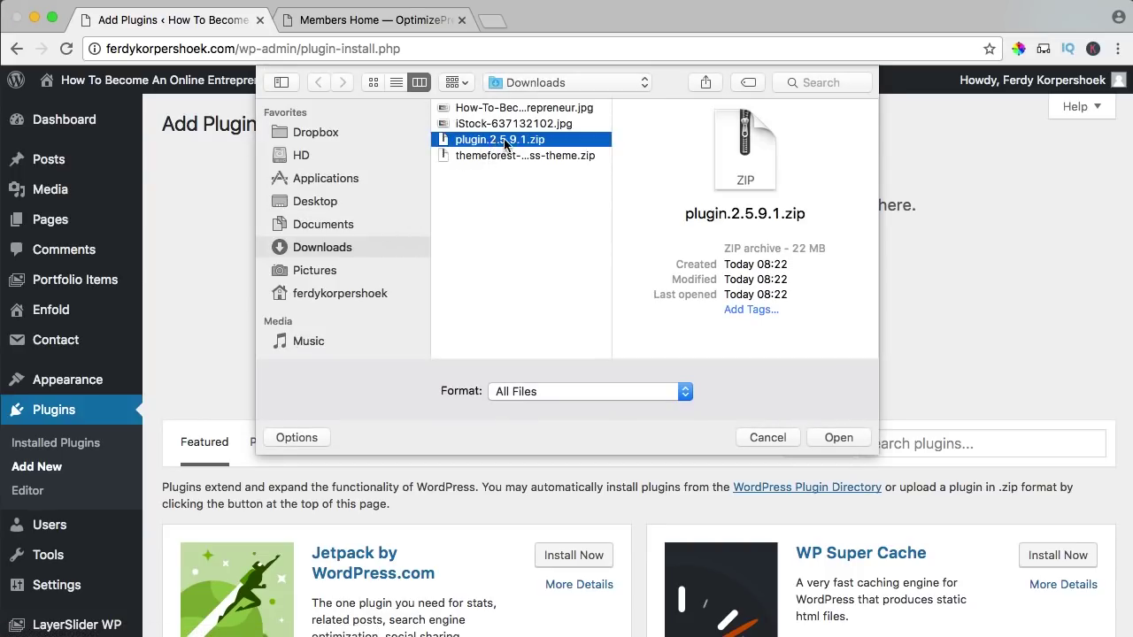
left_click(839, 438)
left_click(494, 317)
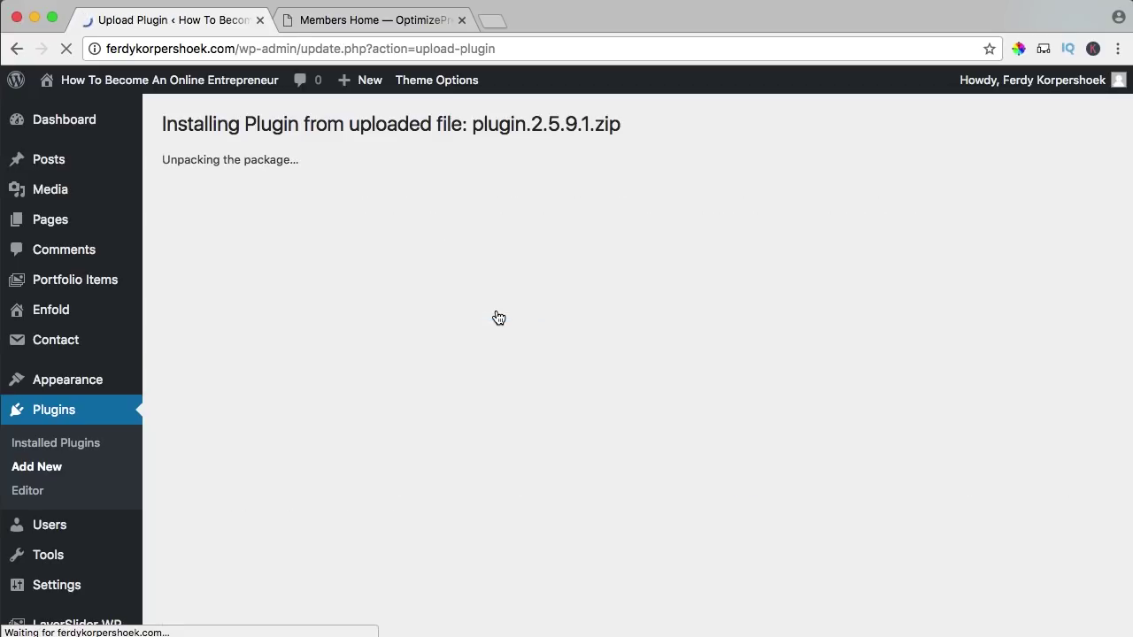
left_click(206, 253)
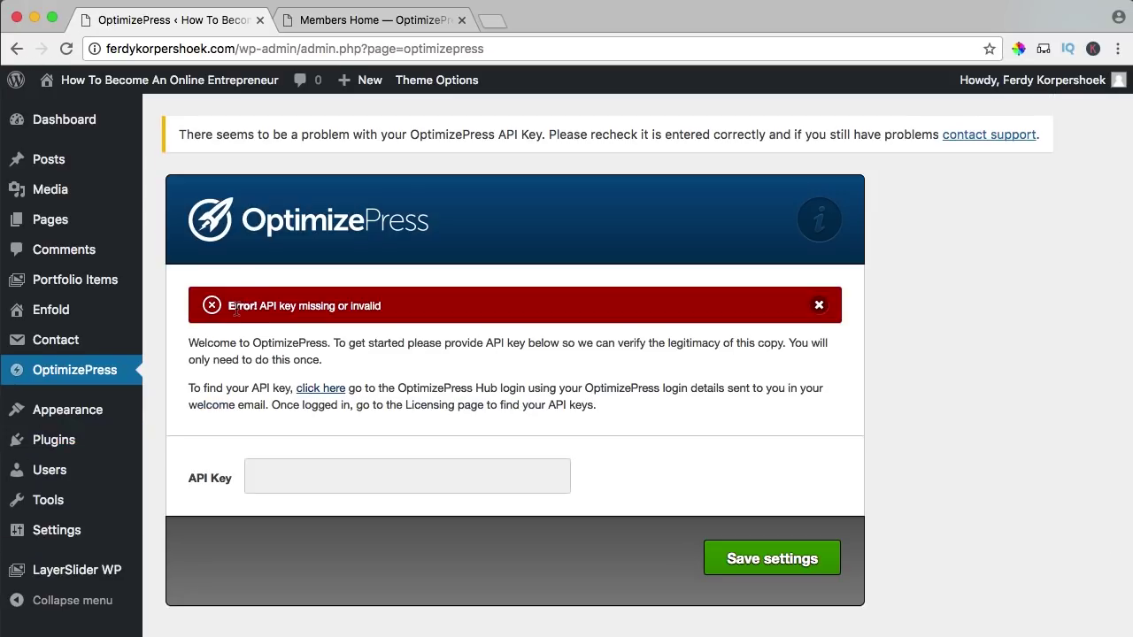
- Copy the first registered API key from the members area Licensing page
left_click(359, 26)
scroll(589, 223, "up", 5)
mouse_move(680, 175)
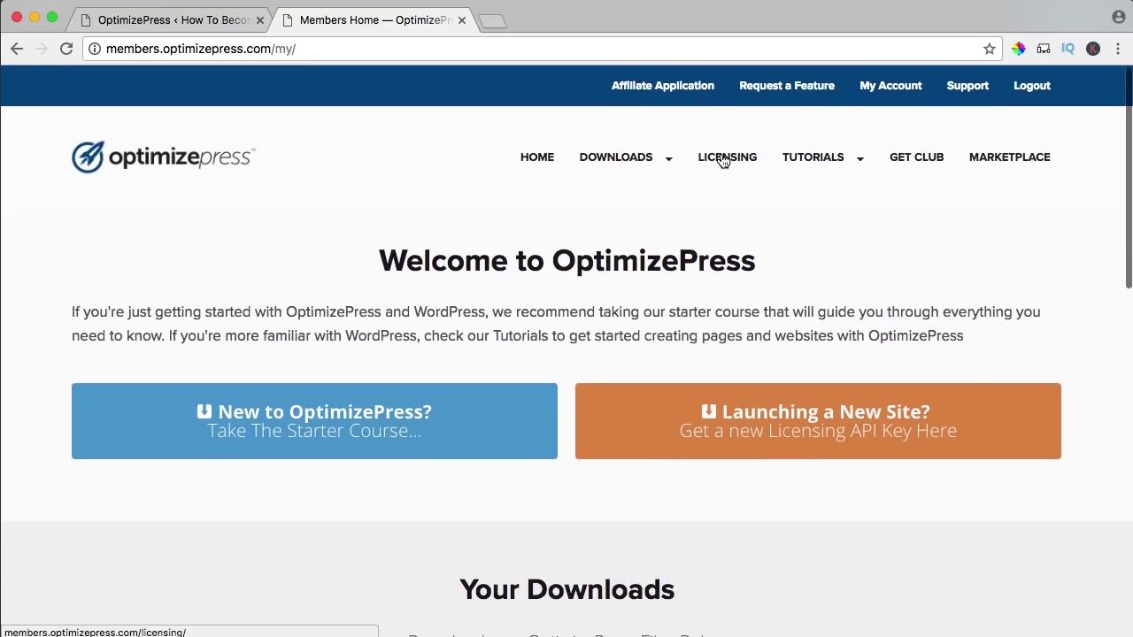
left_click(718, 167)
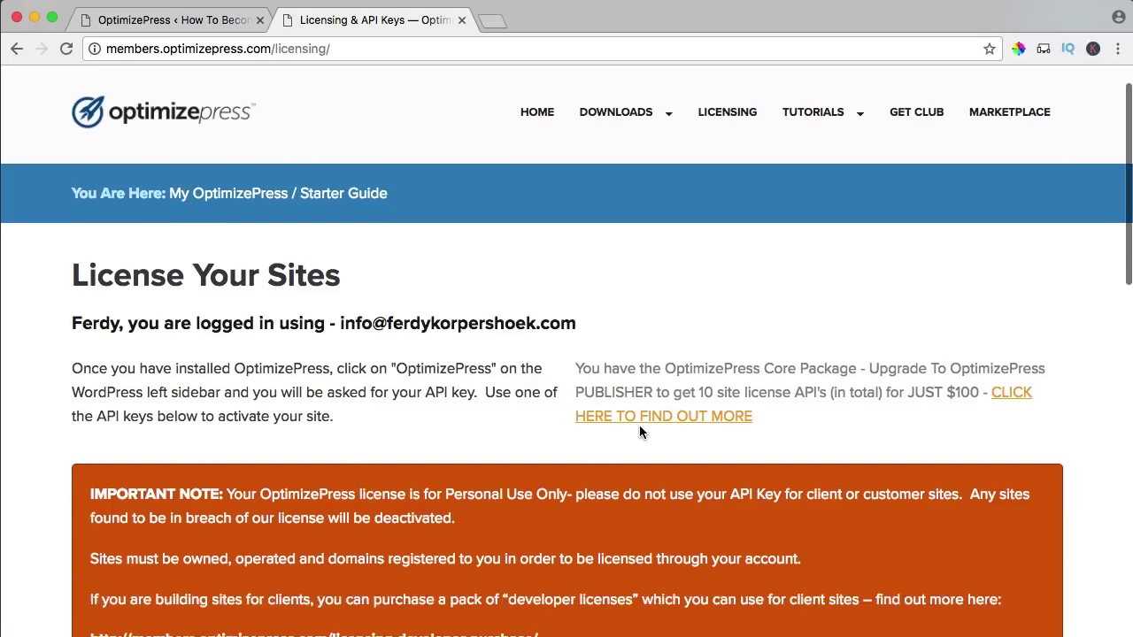
scroll(639, 429, "down", 5)
scroll(639, 425, "down", 3)
left_click_drag(132, 321, 313, 320)
left_click(315, 320)
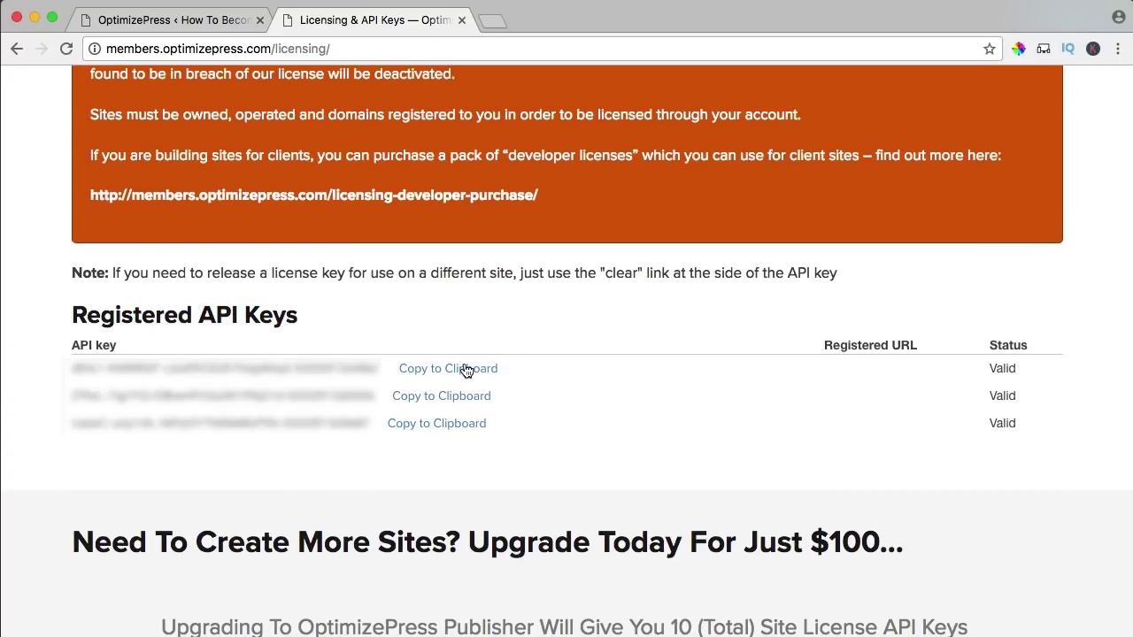
left_click(477, 370)
left_click(699, 255)
- Paste the API key into the OptimizePress settings and save it
left_click(226, 23)
key("super+v")
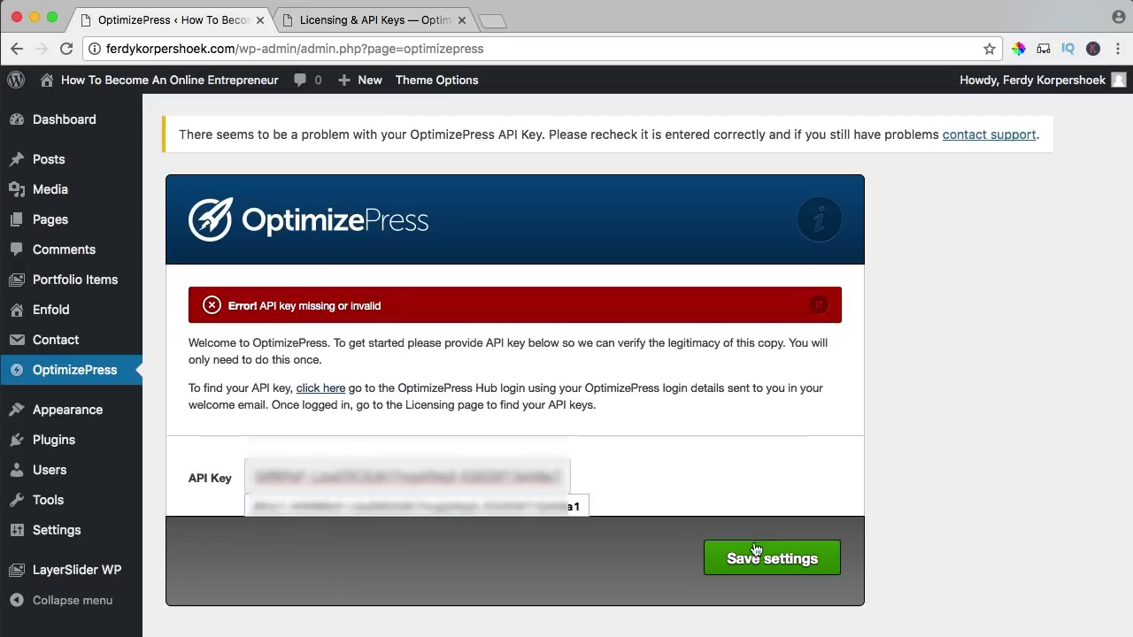
left_click(769, 561)
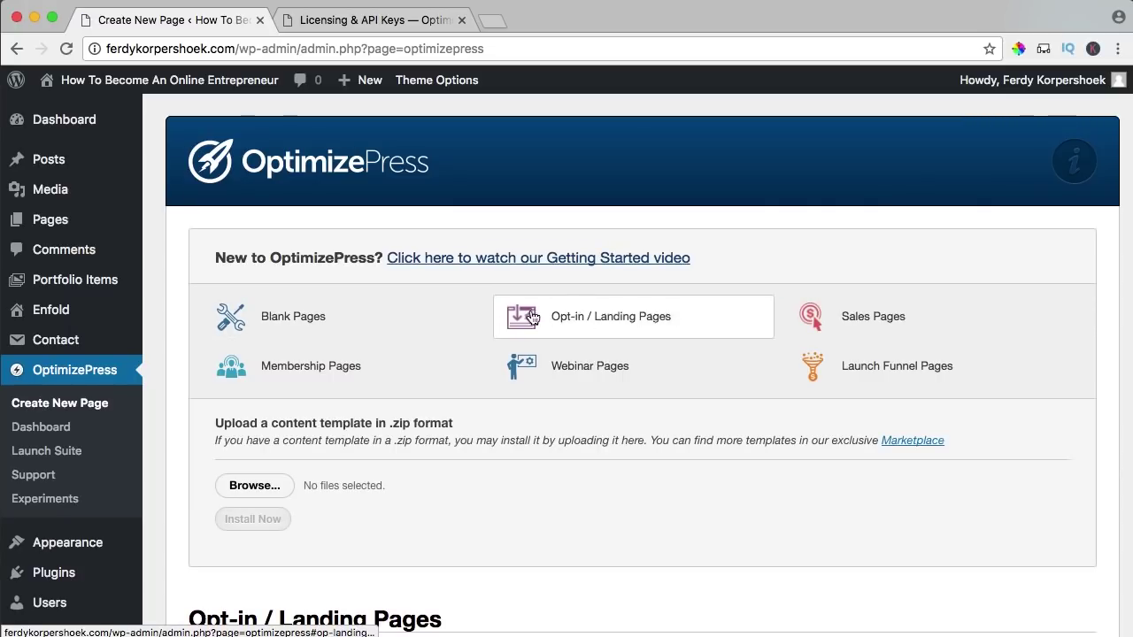
- Browse the Blank Pages templates, then jump to the Membership Pages templates
left_click(329, 317)
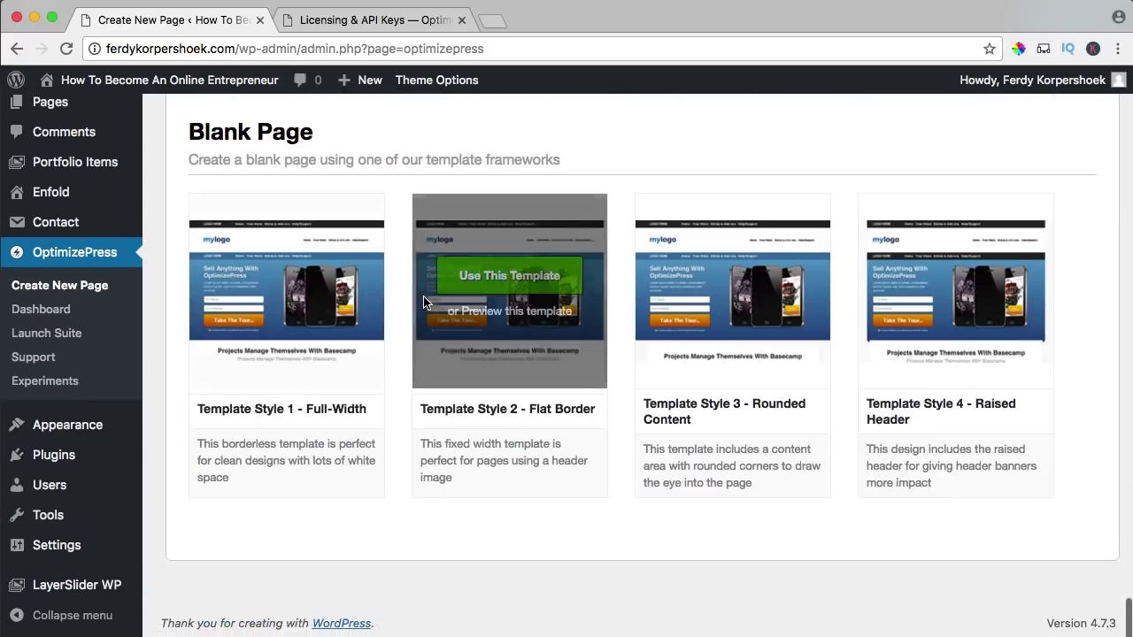
scroll(424, 302, "up", 10)
scroll(424, 303, "up", 15)
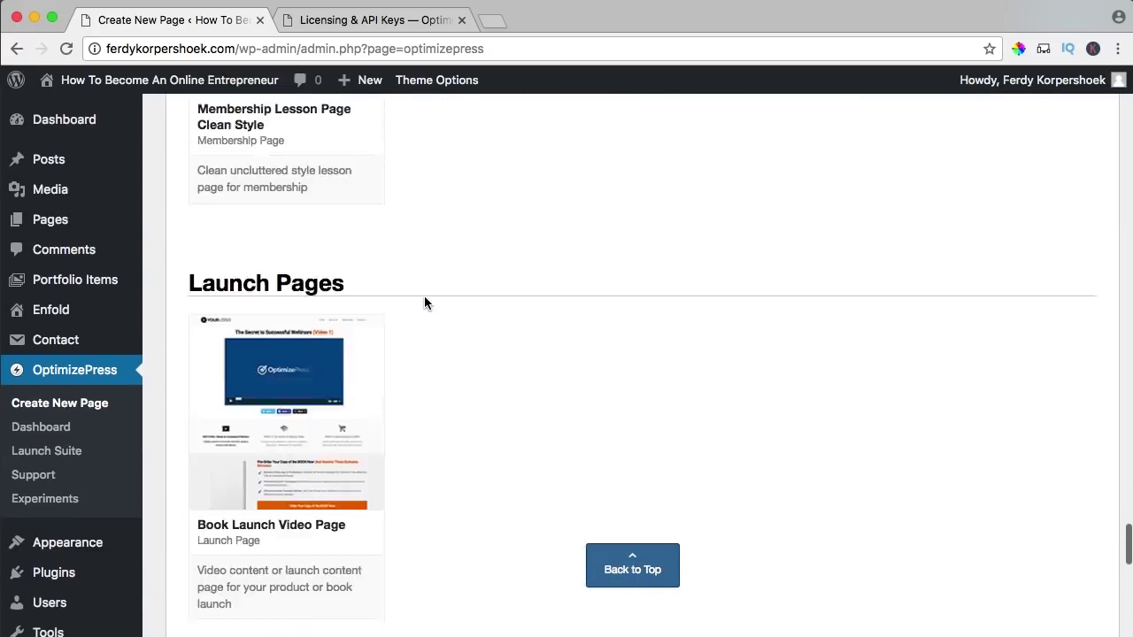
scroll(425, 297, "up", 20)
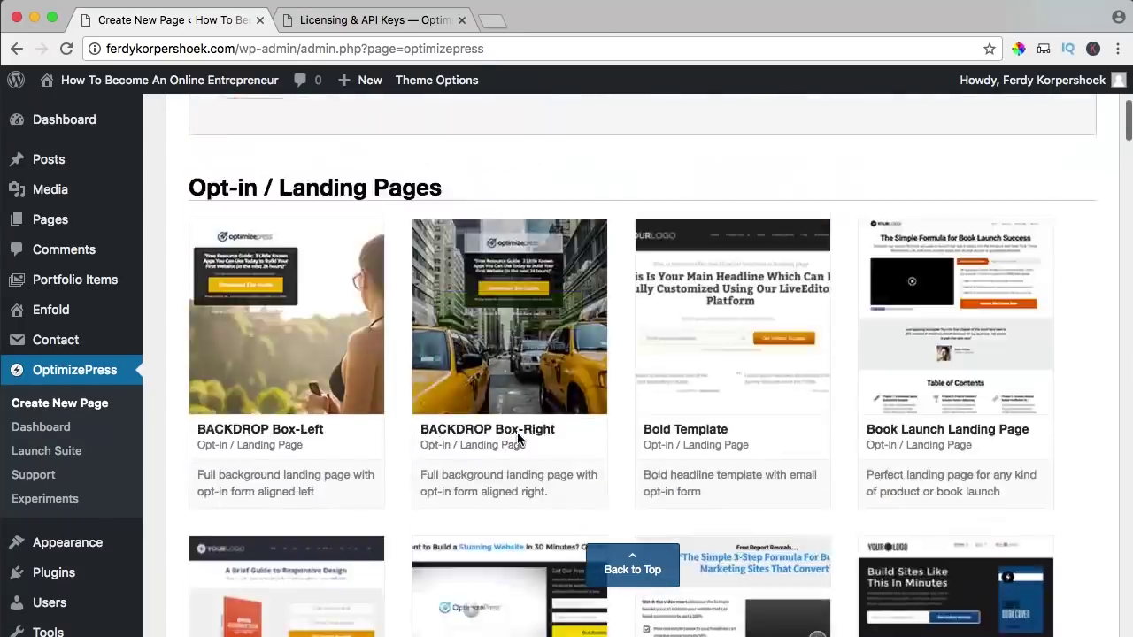
left_click(639, 571)
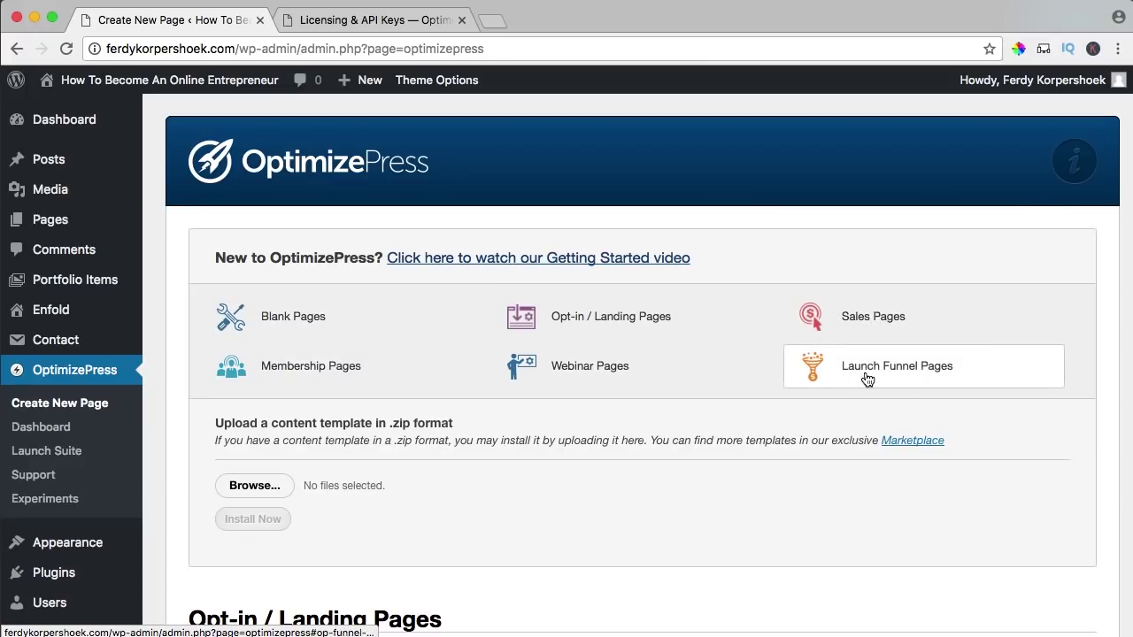
left_click(314, 370)
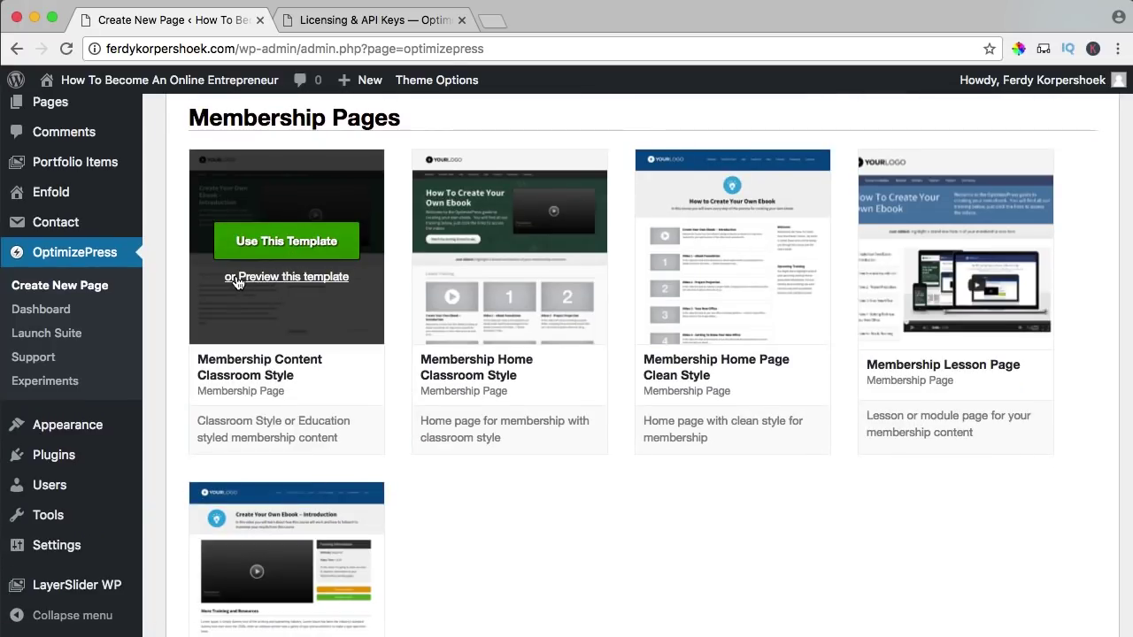
- Preview the Membership Content Classroom Style template and close it
left_click(289, 281)
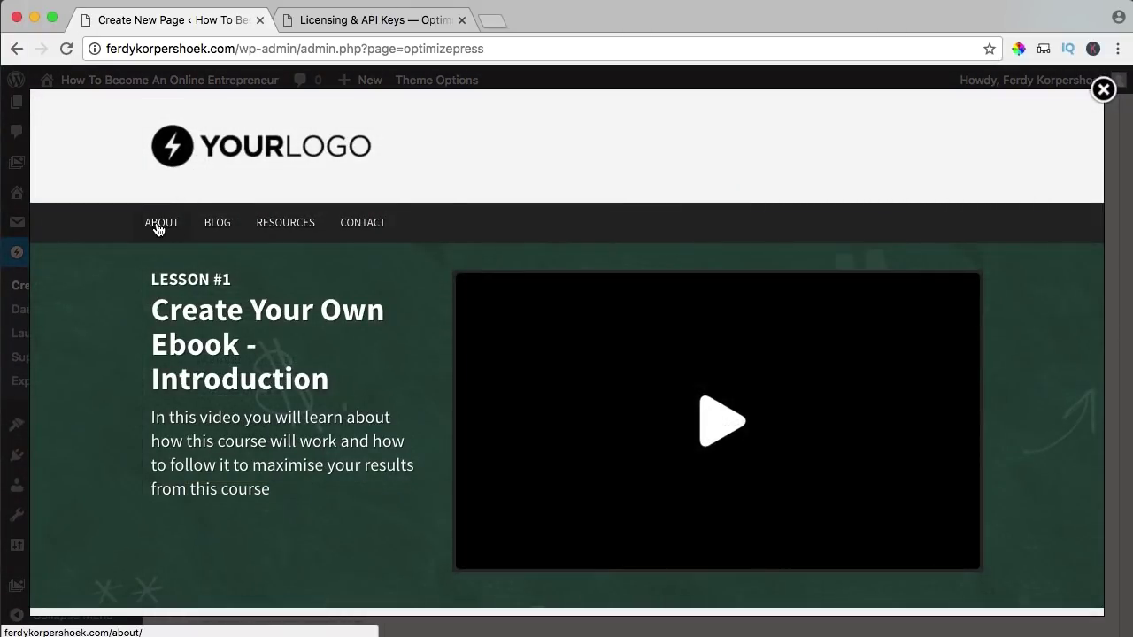
scroll(475, 335, "down", 1)
scroll(475, 334, "down", 2)
scroll(246, 160, "up", 4)
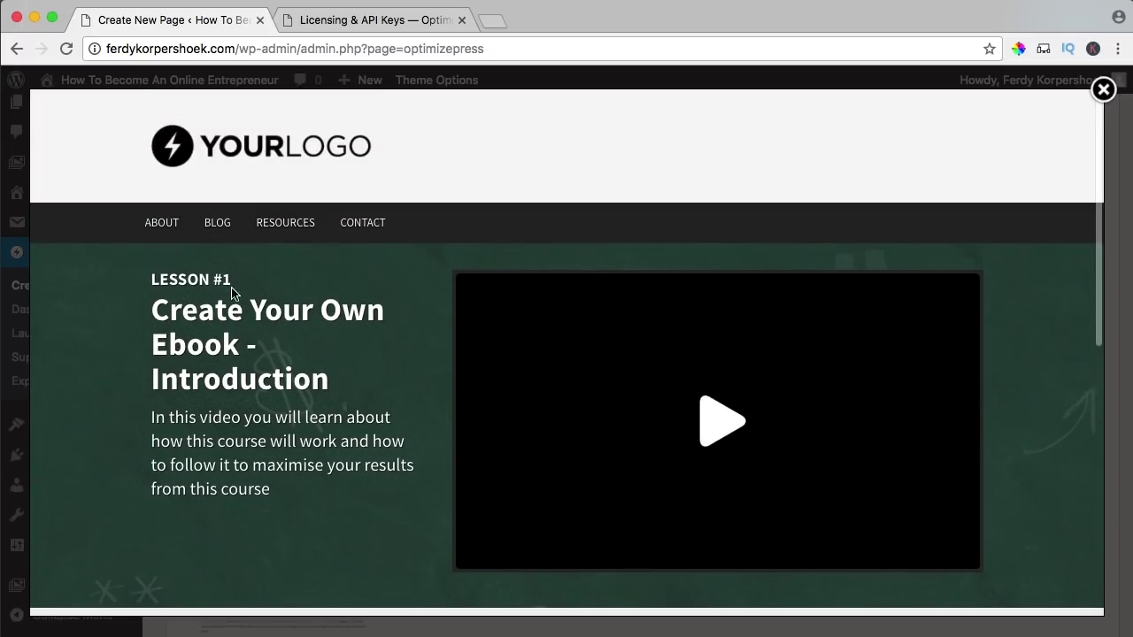
scroll(372, 295, "down", 5)
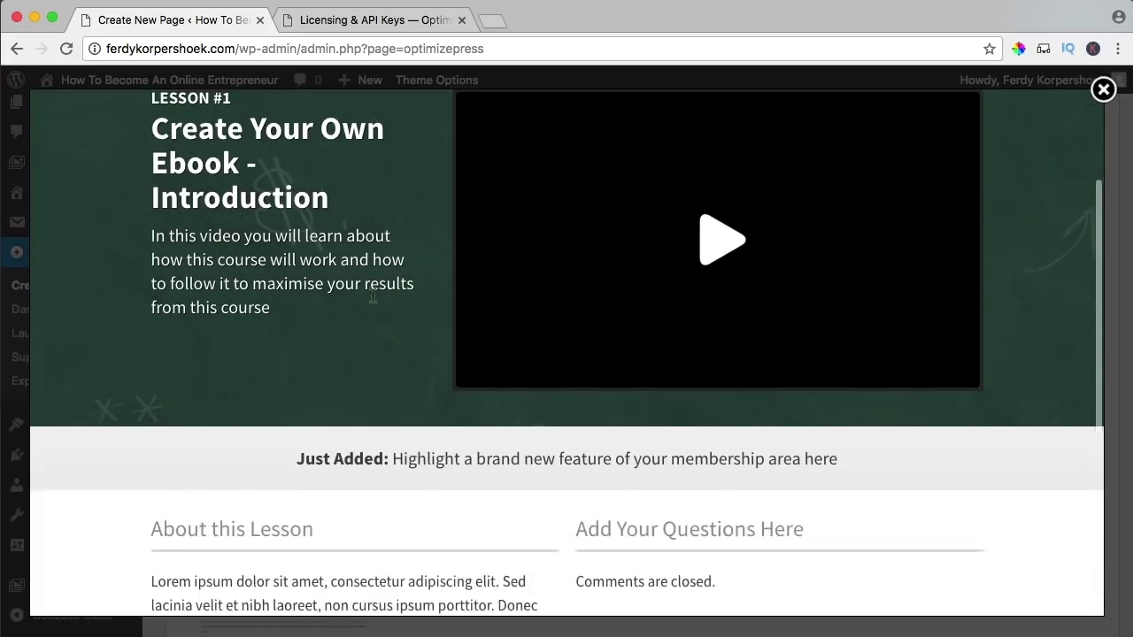
scroll(368, 242, "down", 2)
scroll(354, 237, "up", 1)
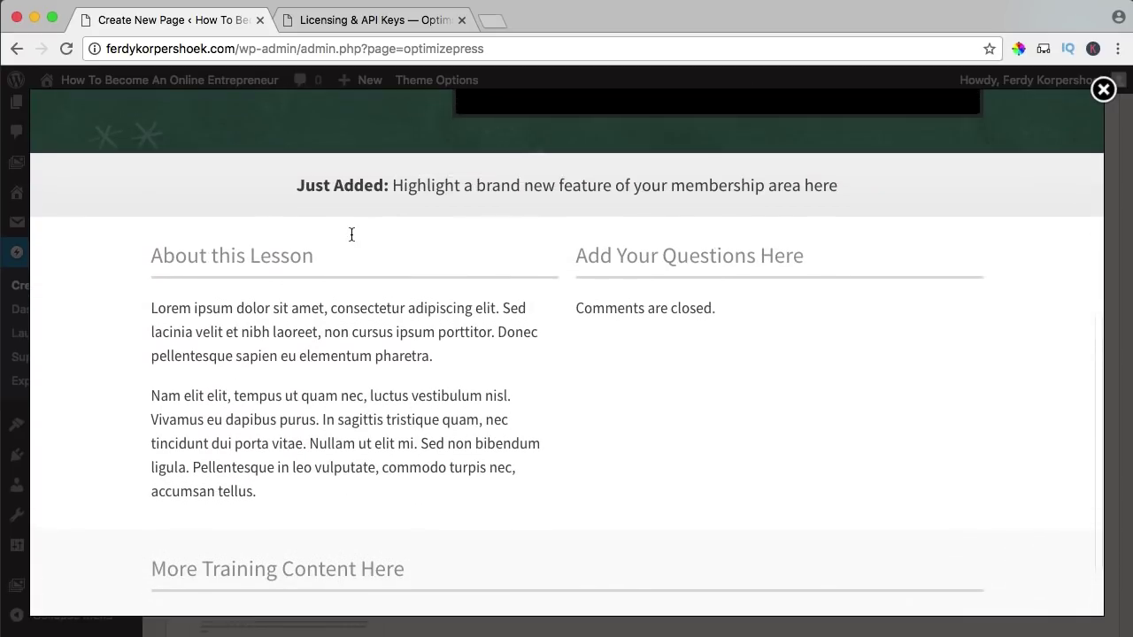
left_click_drag(168, 478, 420, 478)
left_click(199, 541)
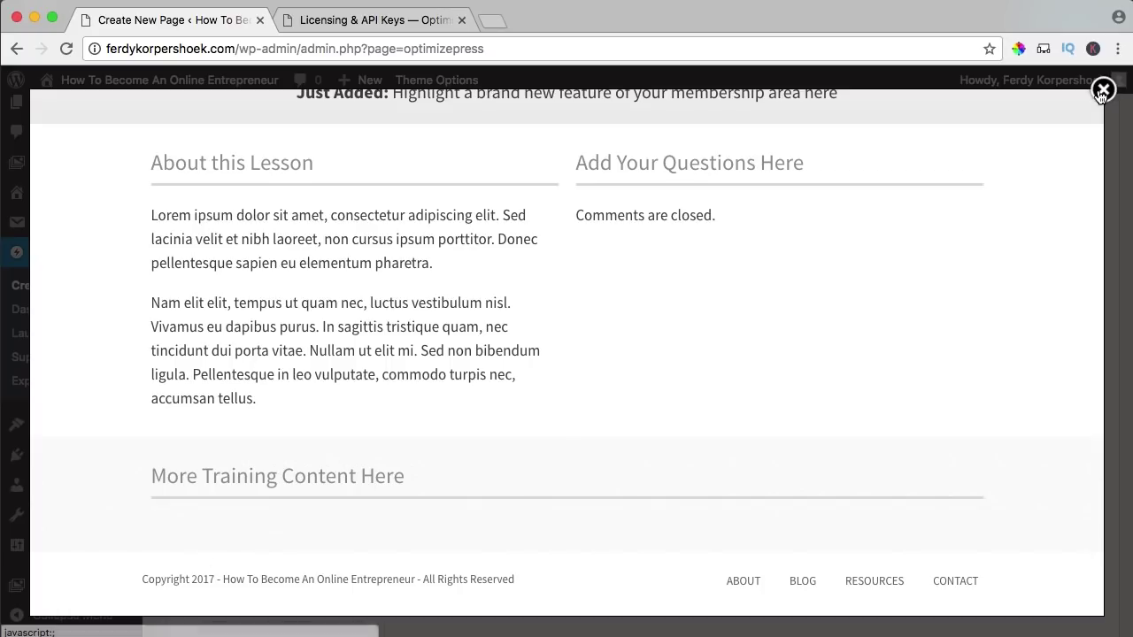
left_click(1102, 89)
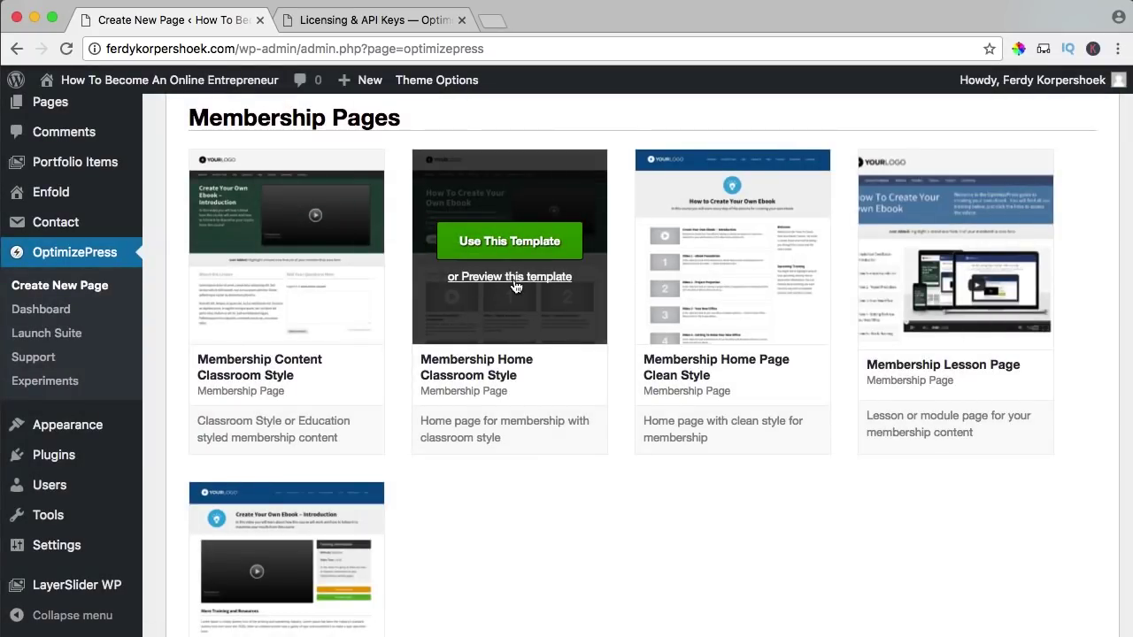
- Preview the Membership Home Classroom Style template and close it
left_click(513, 278)
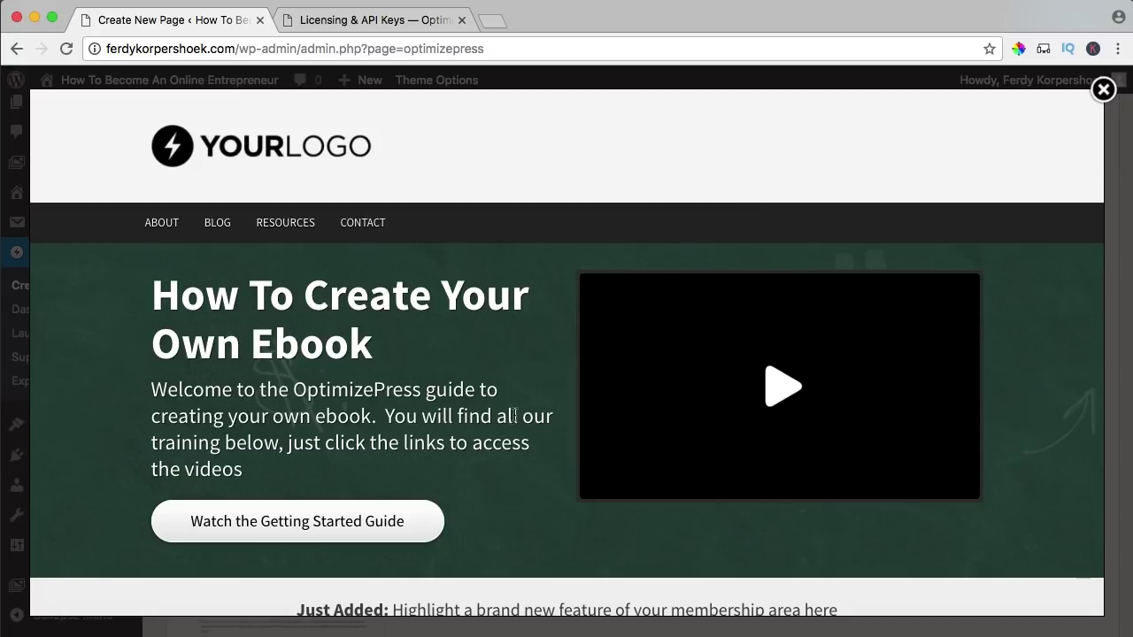
scroll(498, 362, "down", 5)
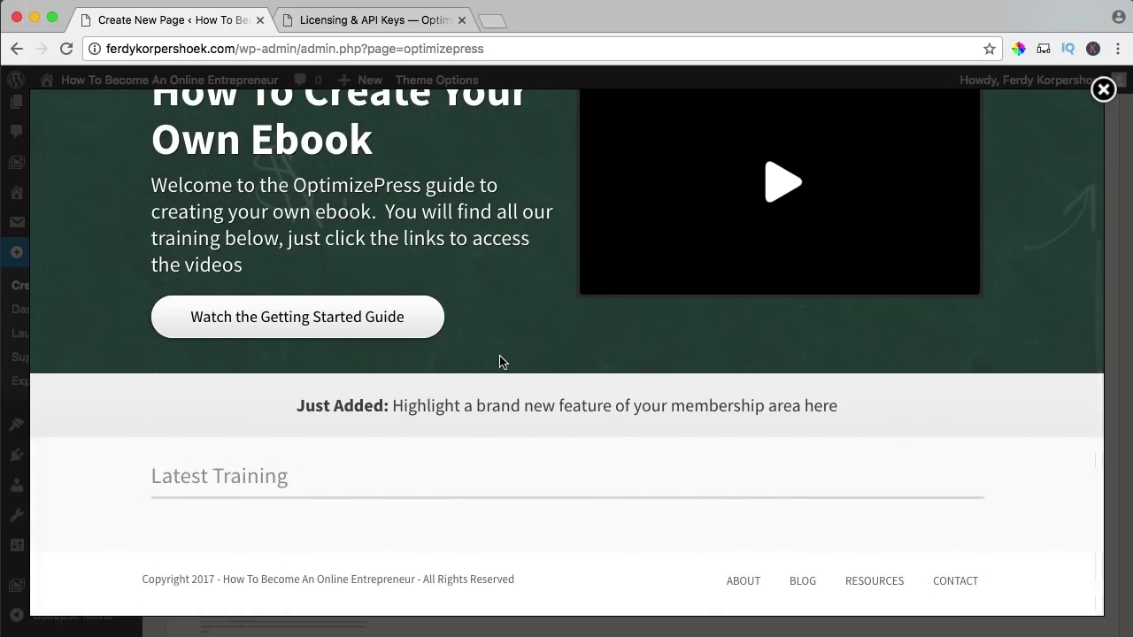
scroll(499, 361, "up", 2)
scroll(499, 361, "up", 3)
left_click(1102, 90)
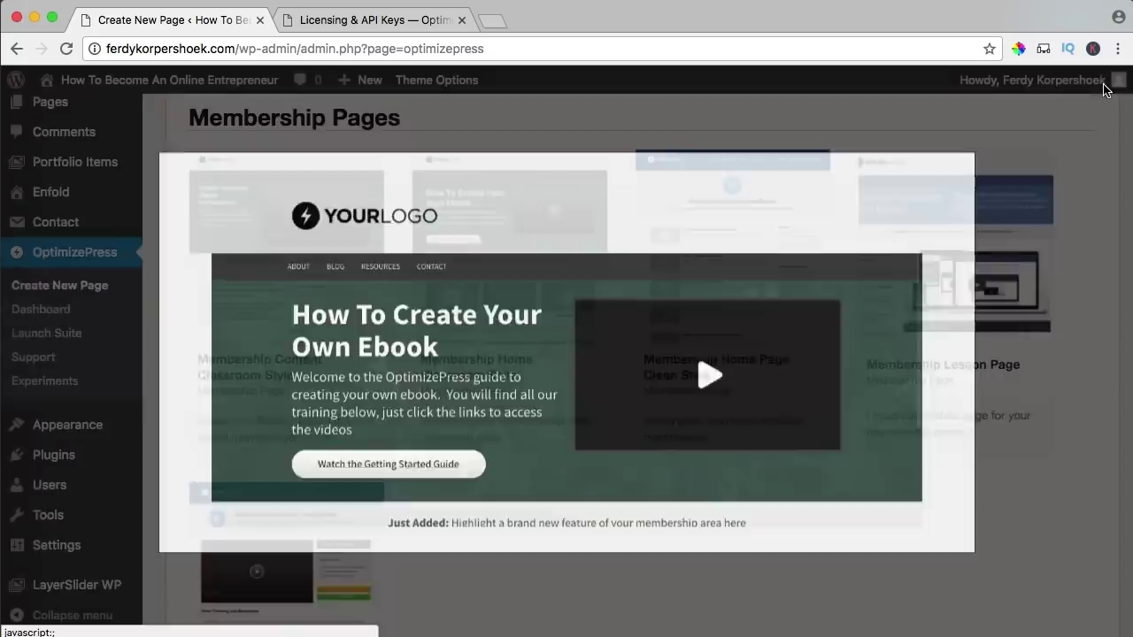
- Preview the Membership Home Page Clean Style template and close it
mouse_move(799, 185)
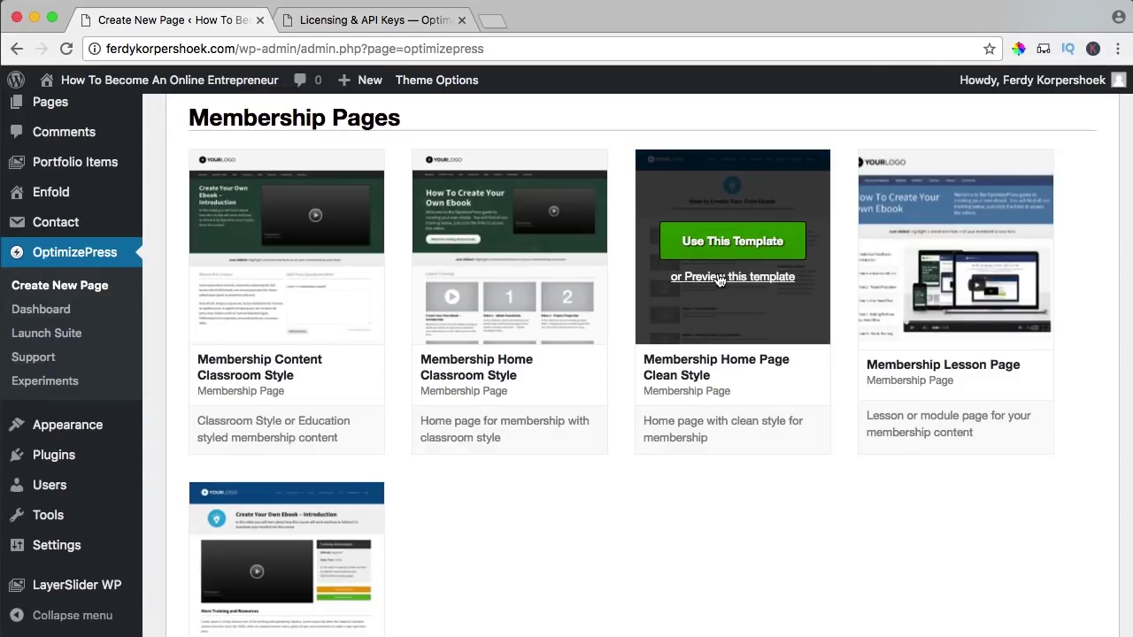
left_click(718, 277)
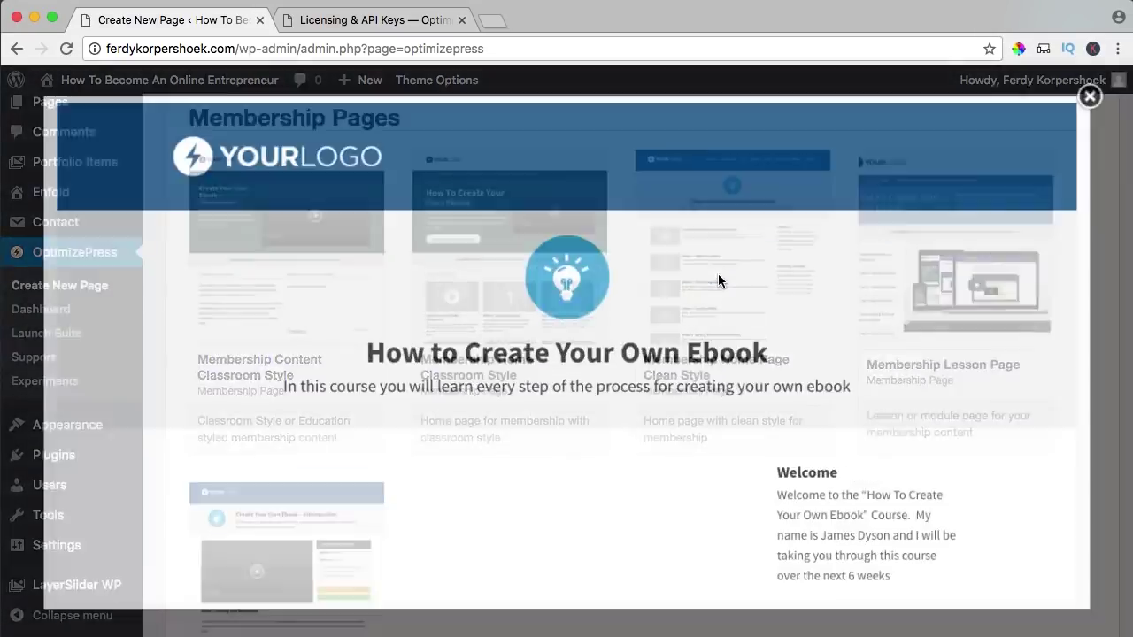
scroll(483, 255, "down", 5)
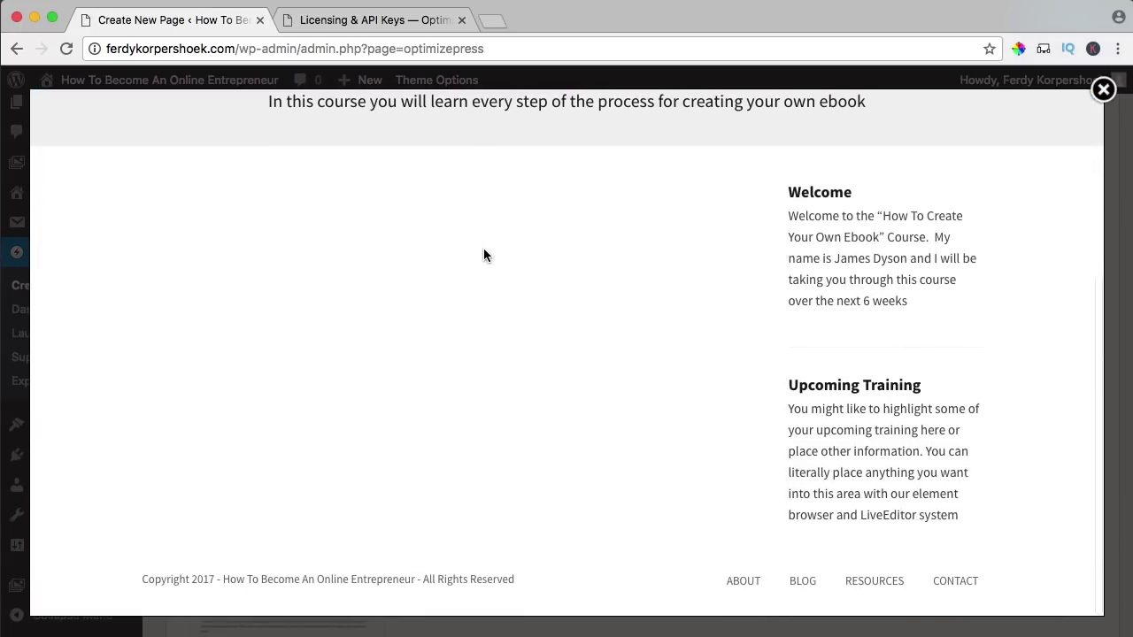
scroll(409, 230, "up", 5)
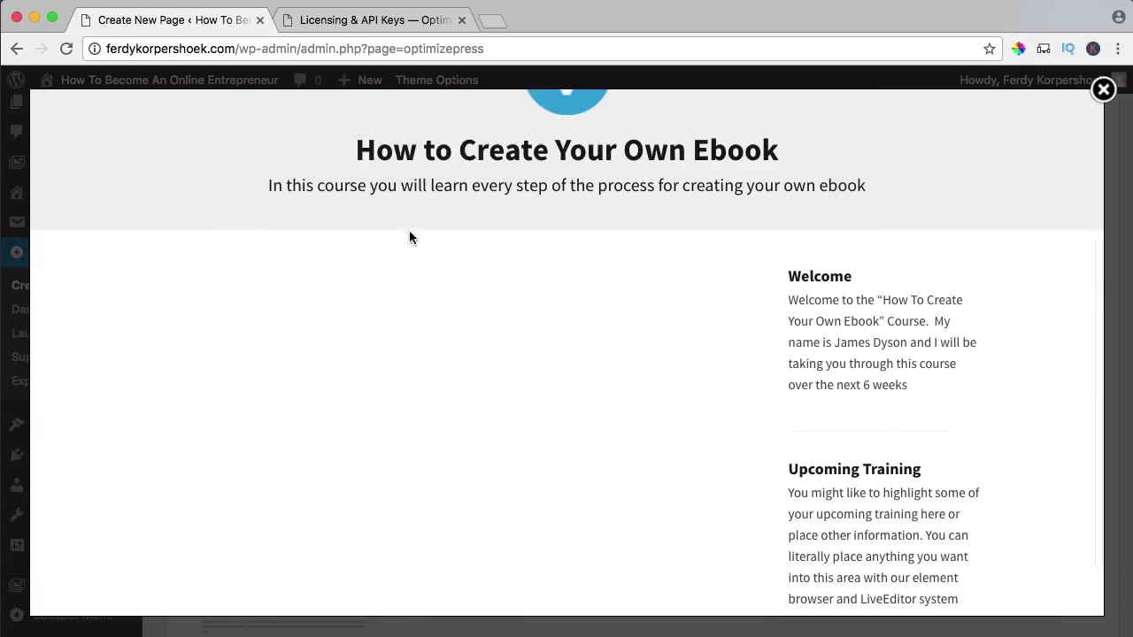
left_click(1102, 89)
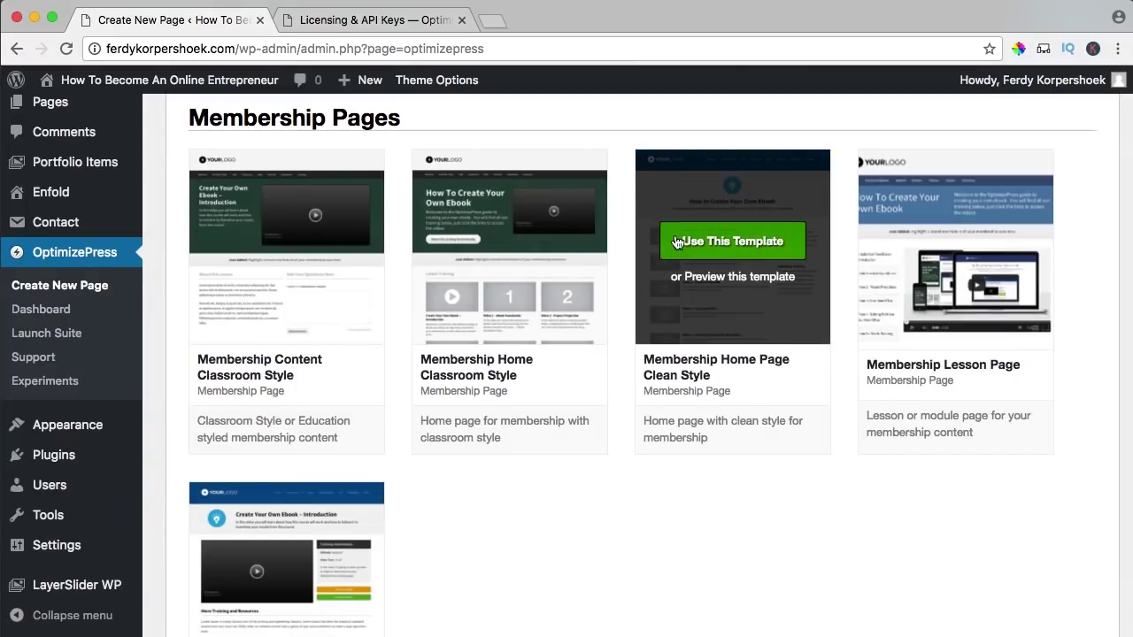
- Preview the Membership Lesson Page Clean Style template and close it
mouse_move(655, 241)
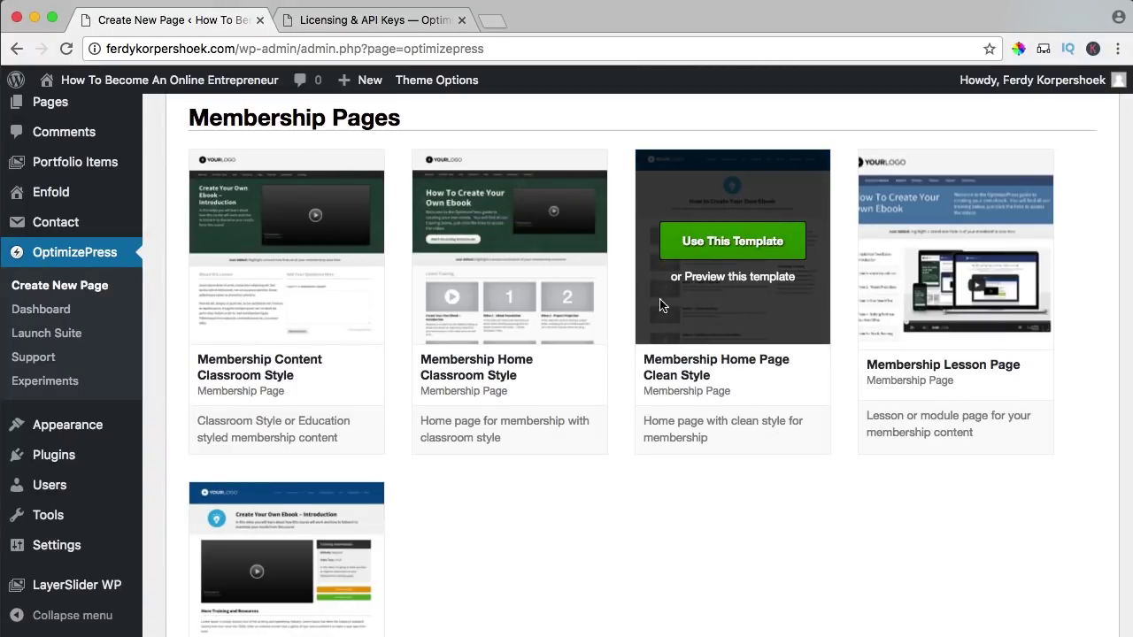
scroll(653, 311, "down", 3)
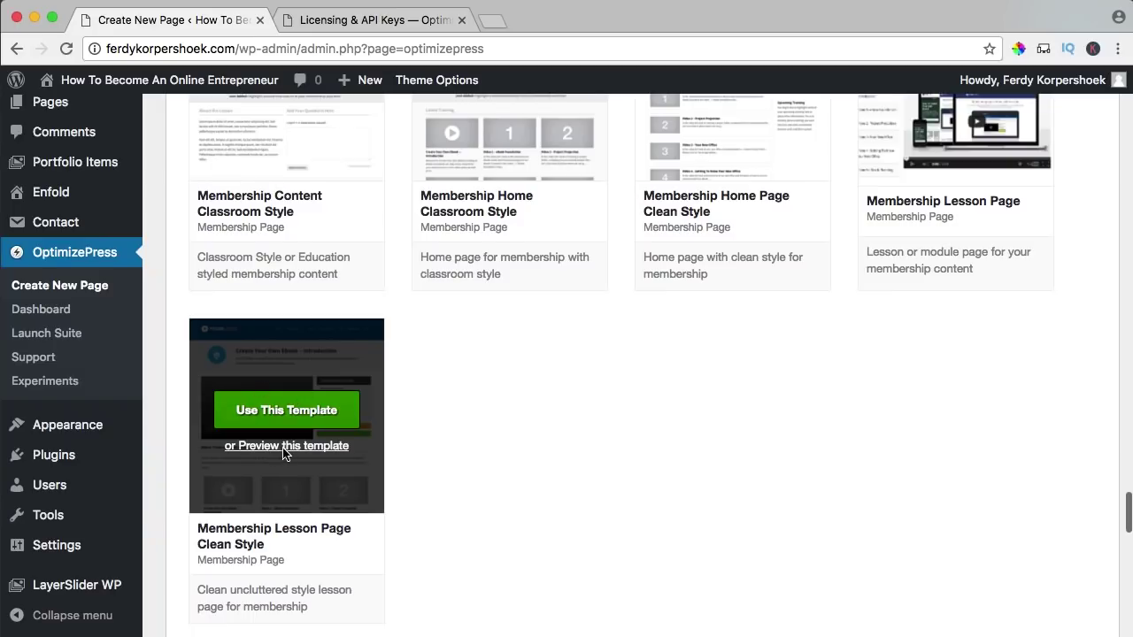
left_click(285, 448)
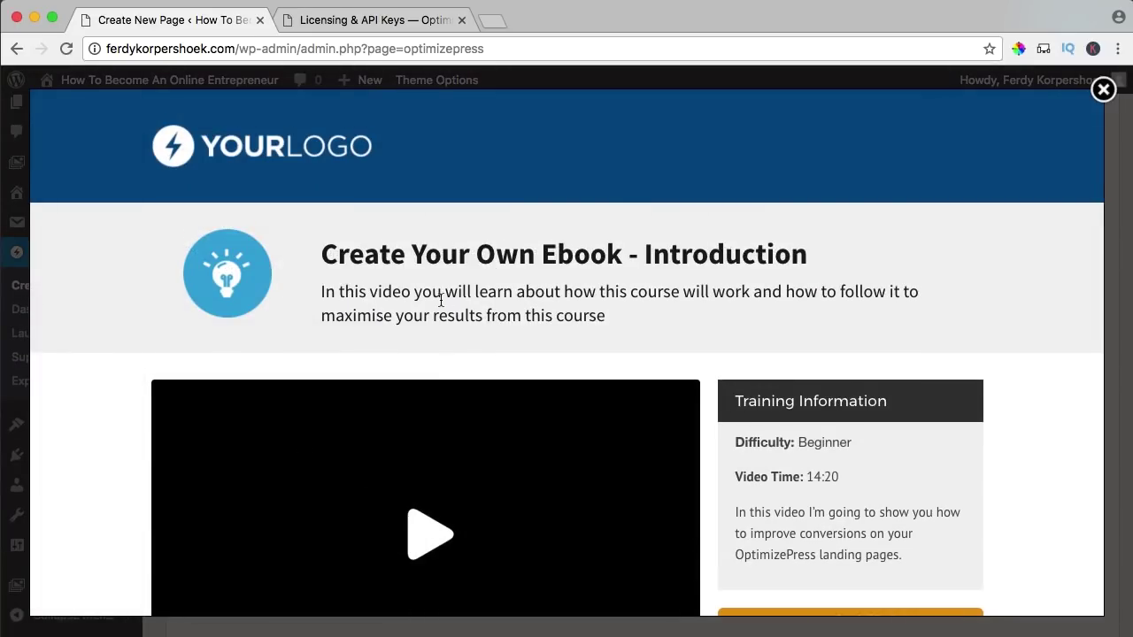
scroll(441, 301, "down", 4)
scroll(440, 298, "up", 2)
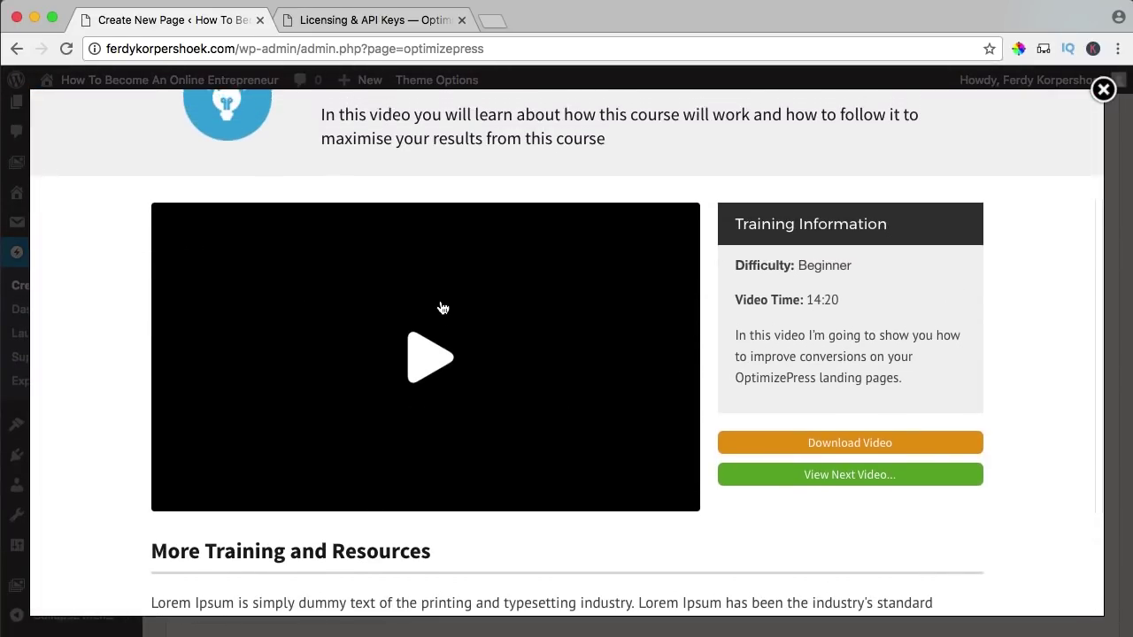
scroll(662, 429, "down", 1)
scroll(662, 429, "down", 4)
scroll(665, 425, "up", 8)
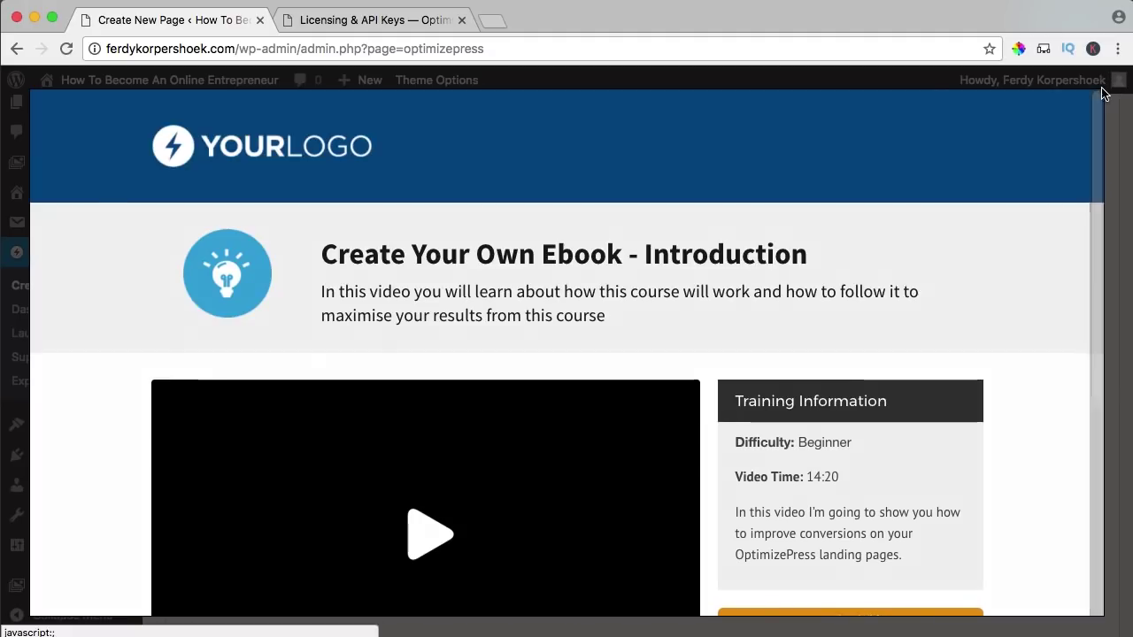
left_click(1104, 93)
- Create a page 'How To Become An Online Entrepreneur' with permalink 'member' from the membership template
mouse_move(724, 205)
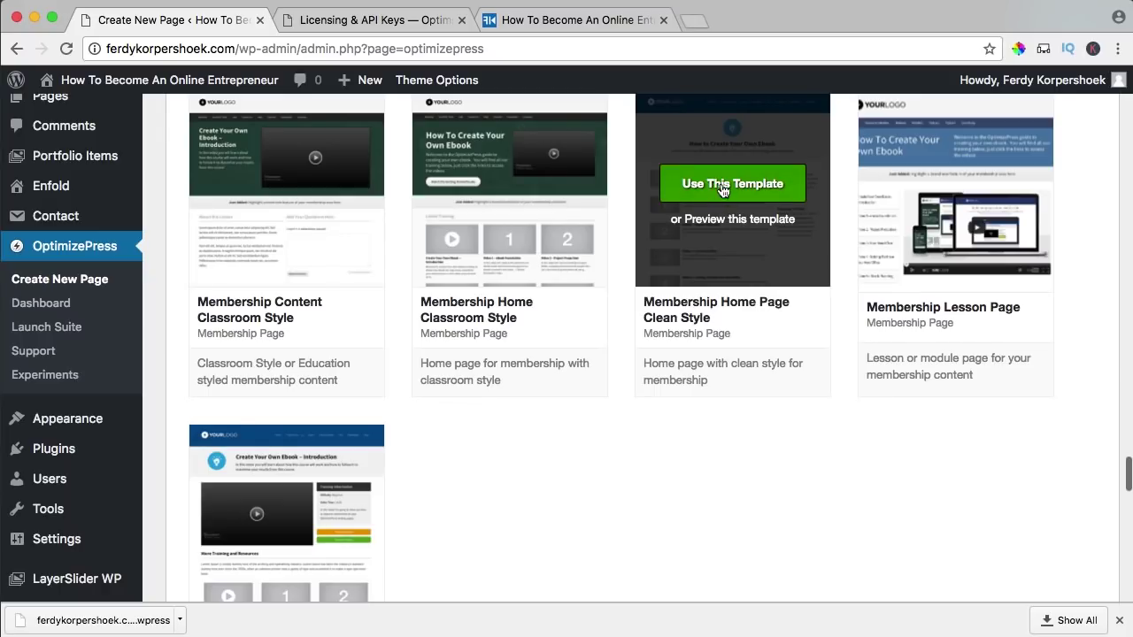
left_click(732, 184)
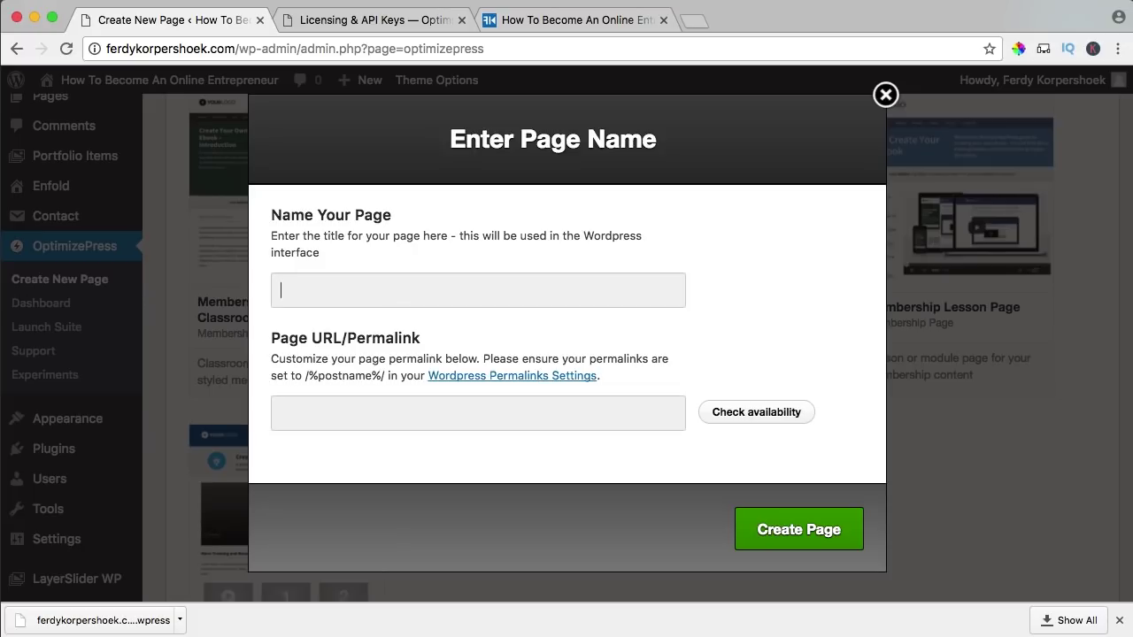
type("How t")
key("Down")
key("Return")
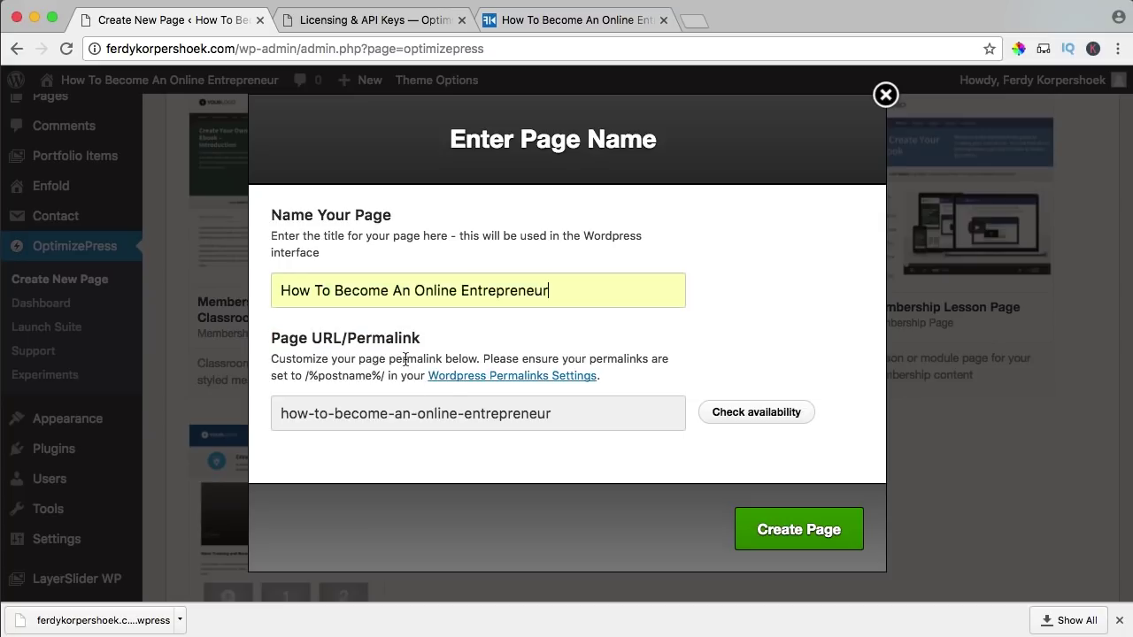
triple_click(466, 404)
type("member")
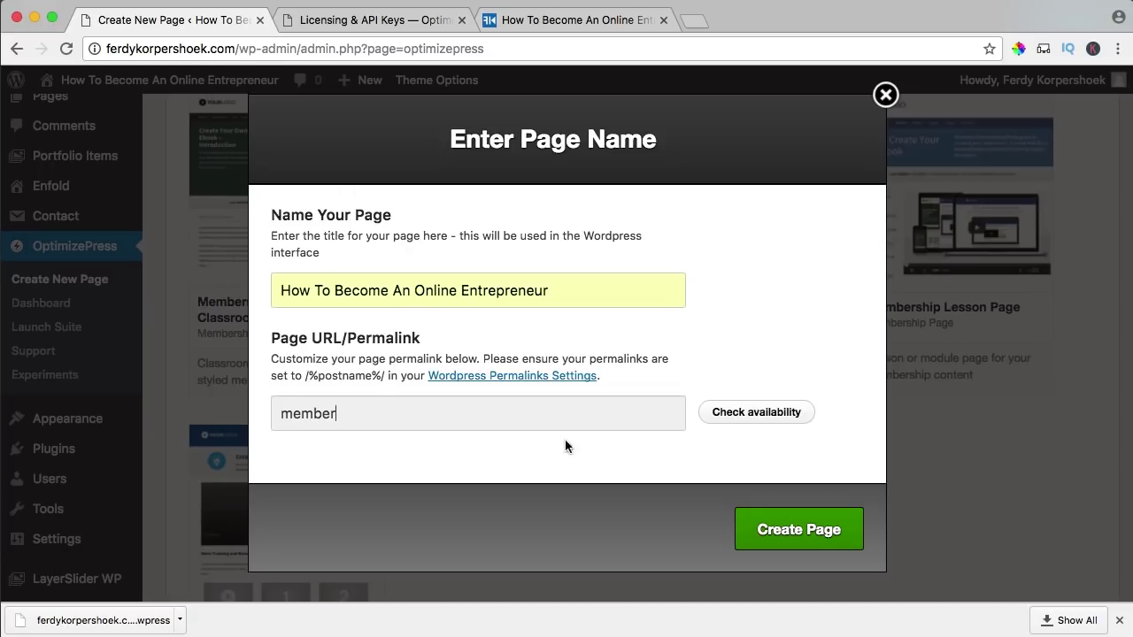
left_click(794, 536)
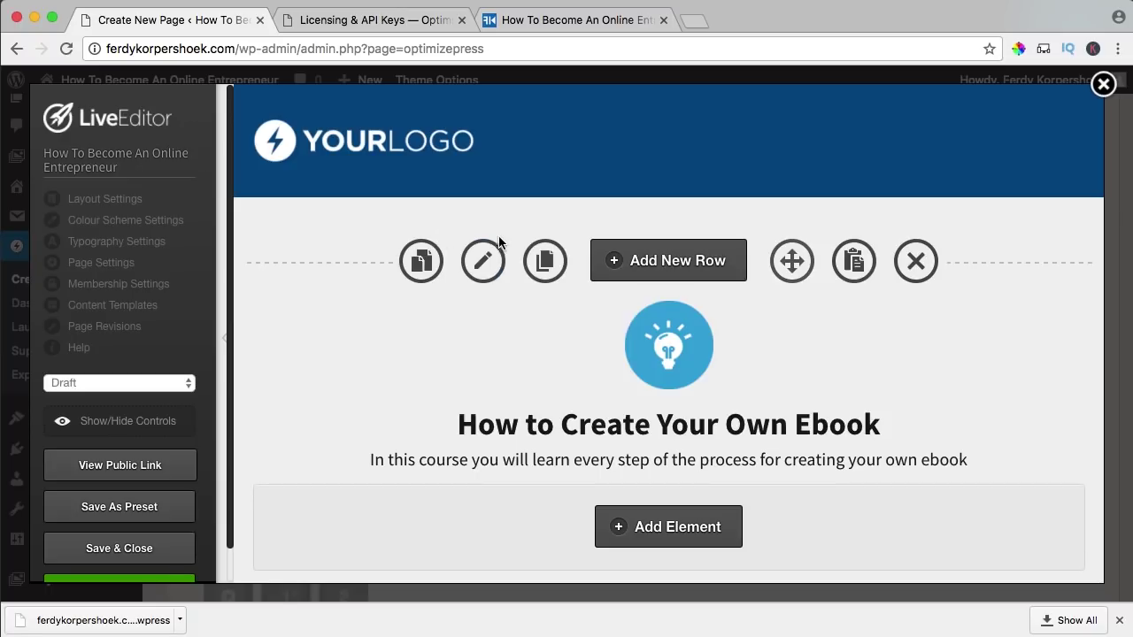
scroll(546, 262, "down", 2)
scroll(546, 260, "down", 2)
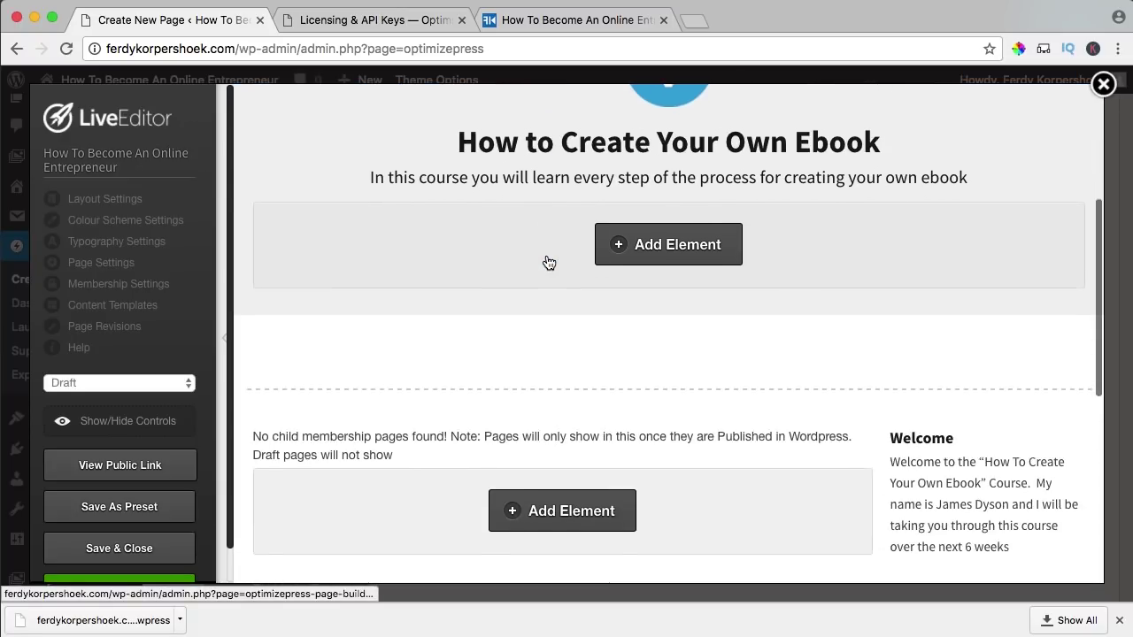
scroll(546, 260, "up", 3)
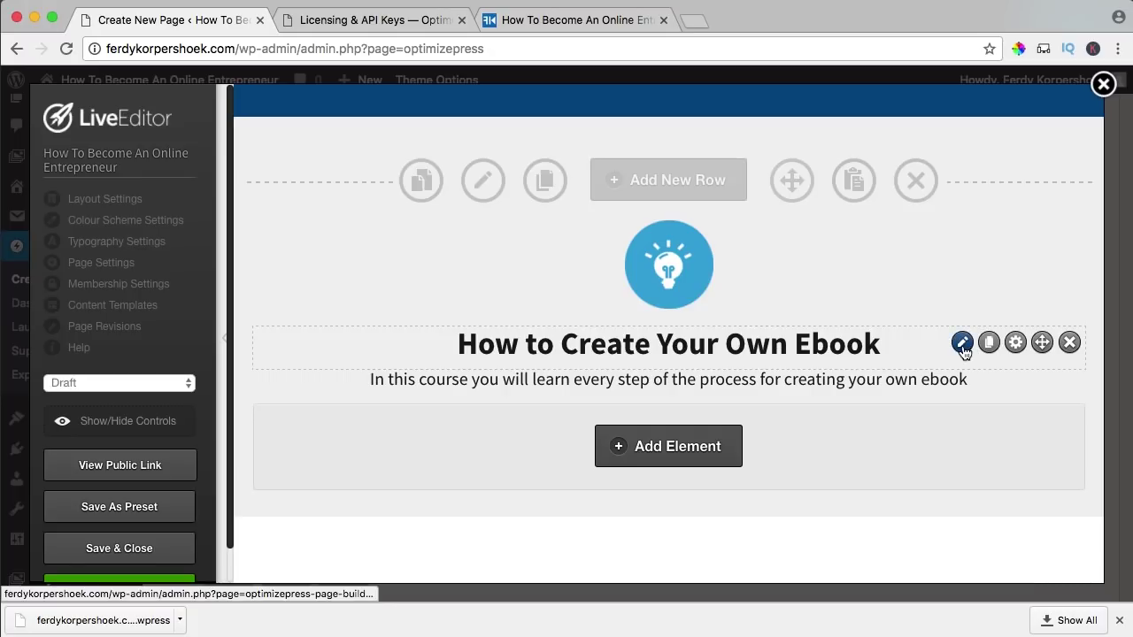
mouse_move(1042, 350)
left_mouse_down()
mouse_move(1034, 313)
mouse_move(1042, 343)
left_mouse_up()
scroll(611, 280, "up", 2)
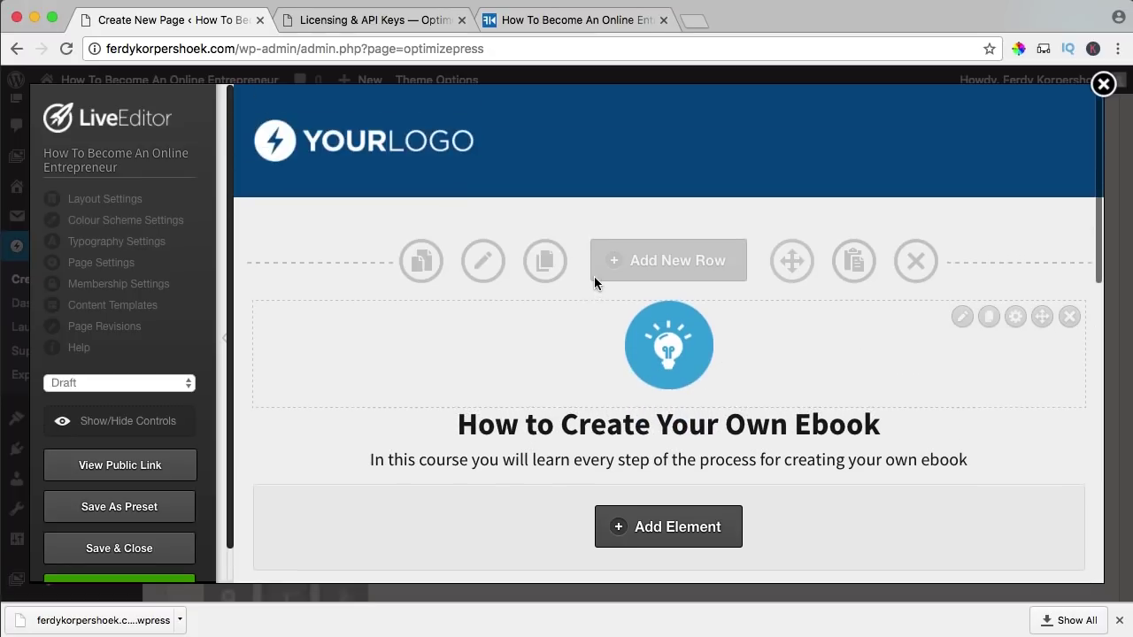
scroll(432, 262, "down", 4)
scroll(428, 266, "down", 5)
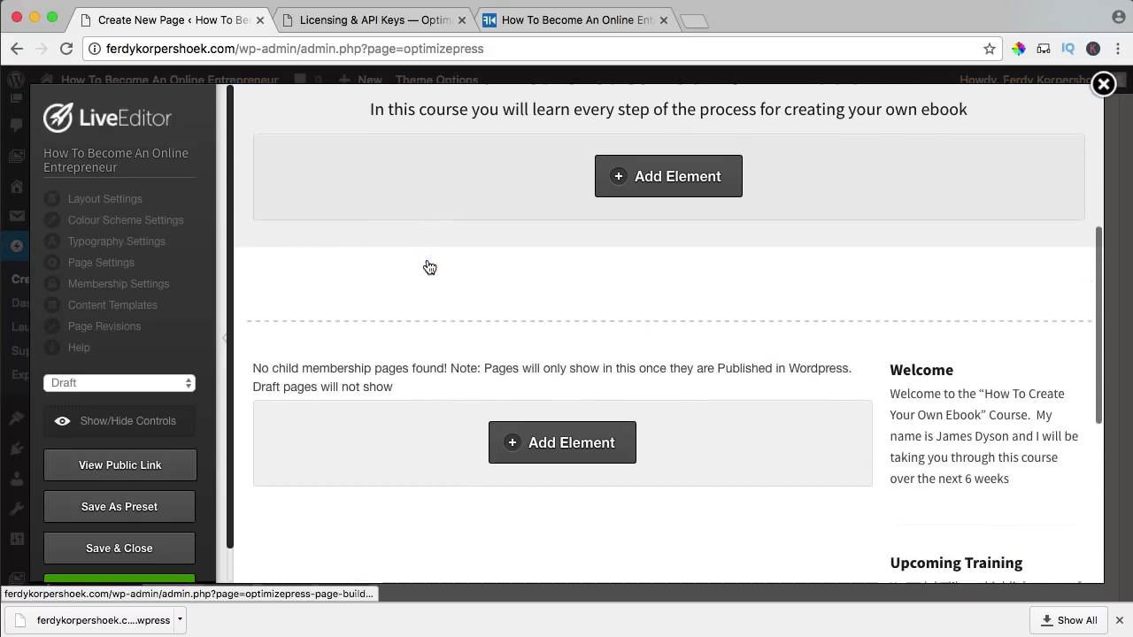
scroll(429, 266, "up", 10)
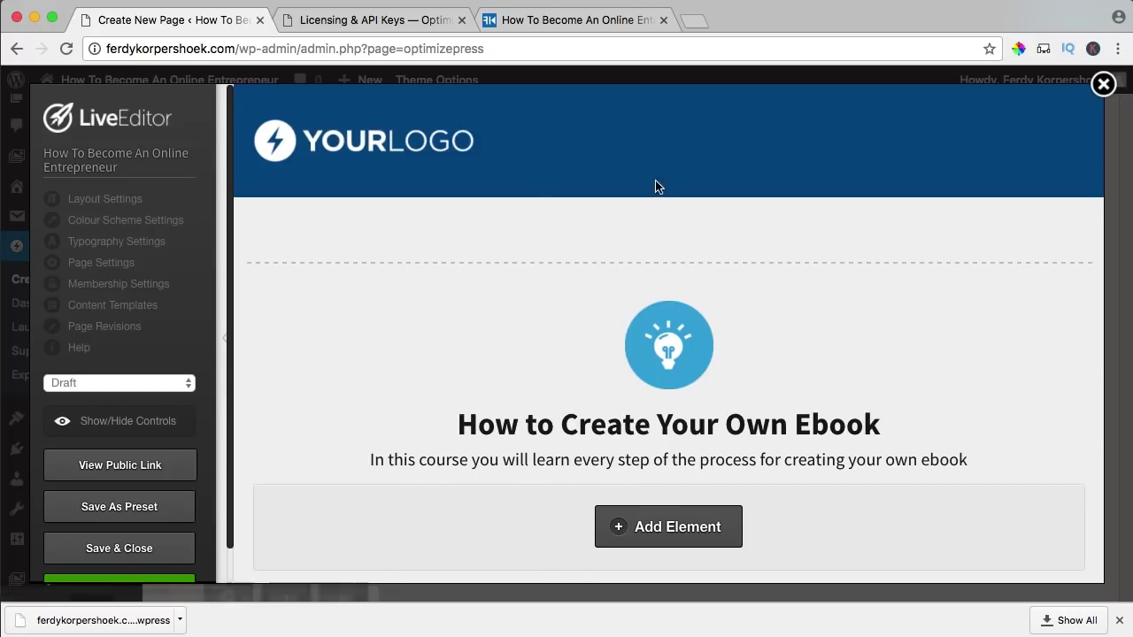
- Switch Header & Navigation off in Layout Settings and delete the lightbulb icon above the title
left_click(115, 201)
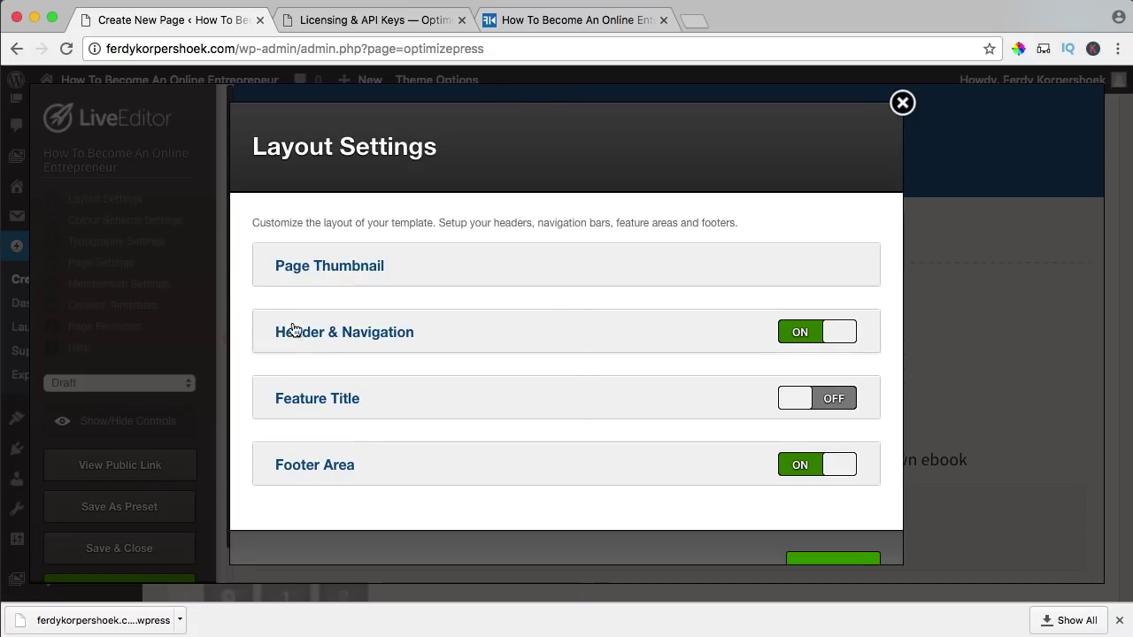
left_click(822, 335)
scroll(740, 328, "down", 2)
left_click(829, 519)
left_click(699, 246)
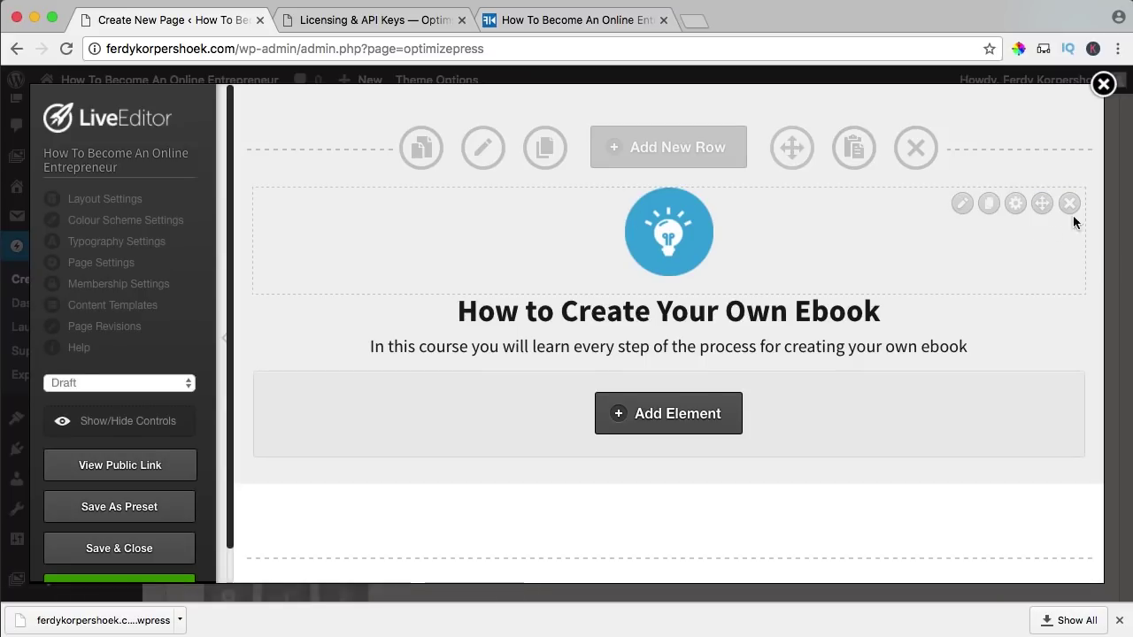
left_click(1069, 204)
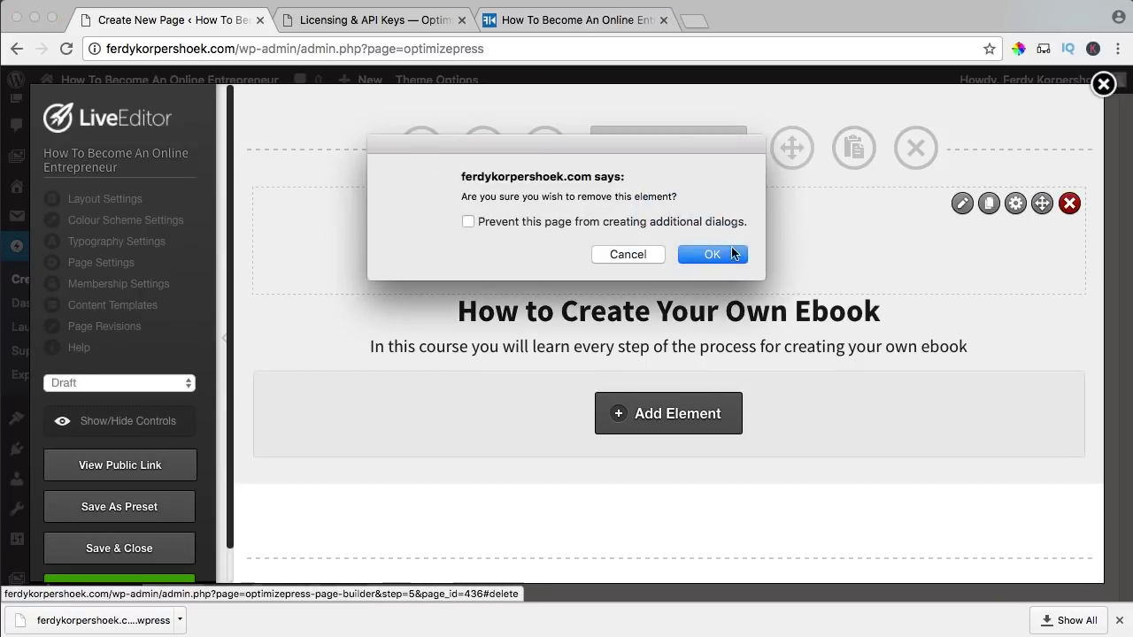
left_click(684, 256)
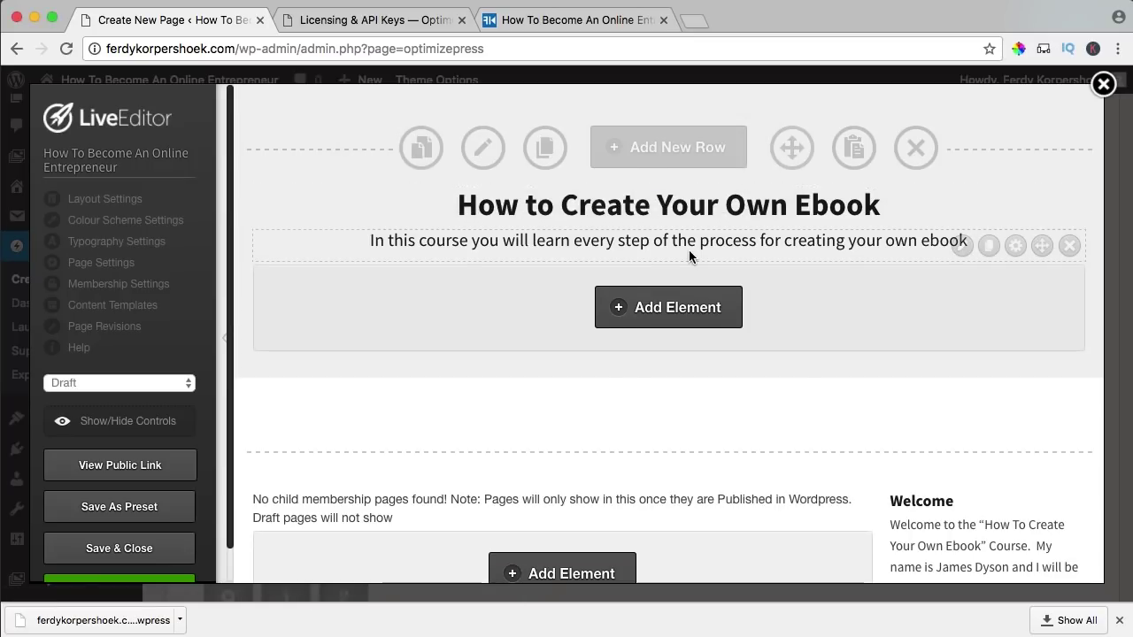
- Retitle the headline 'How To Become An Online Entrepreneur', set it to 25px, and set text shadow to None
left_click(960, 204)
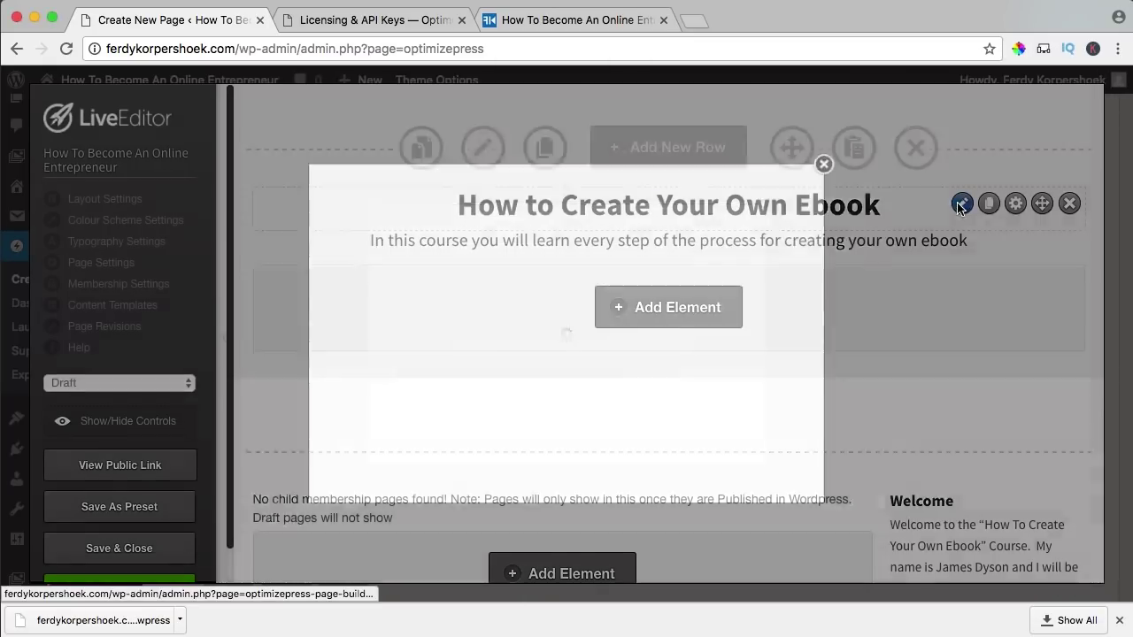
type("How ")
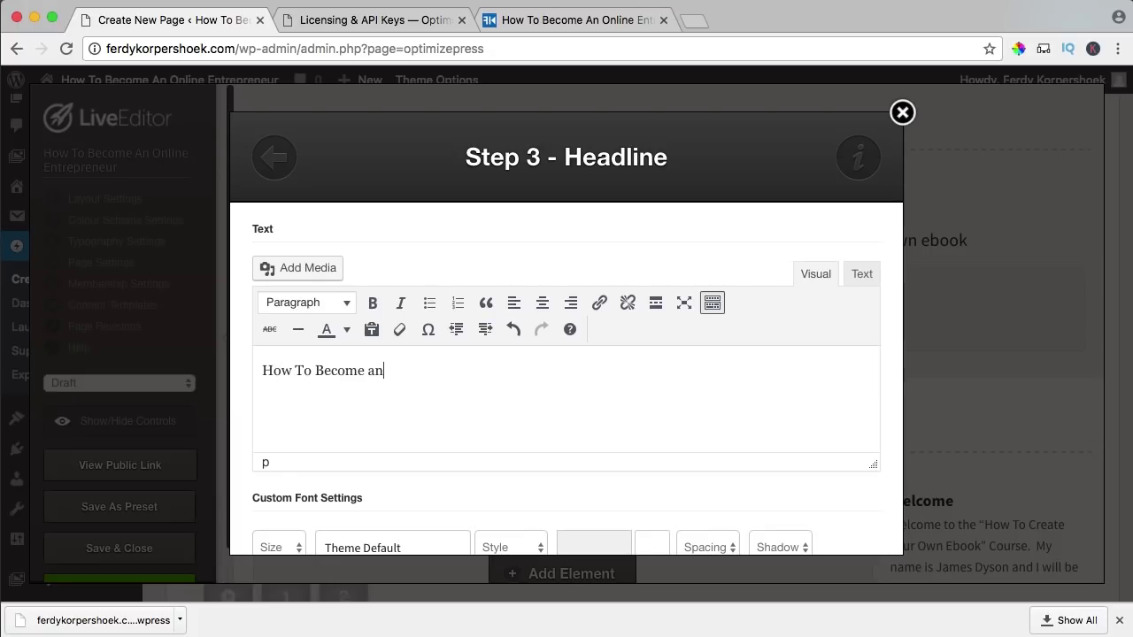
type("To Become An Online Entrepreneur")
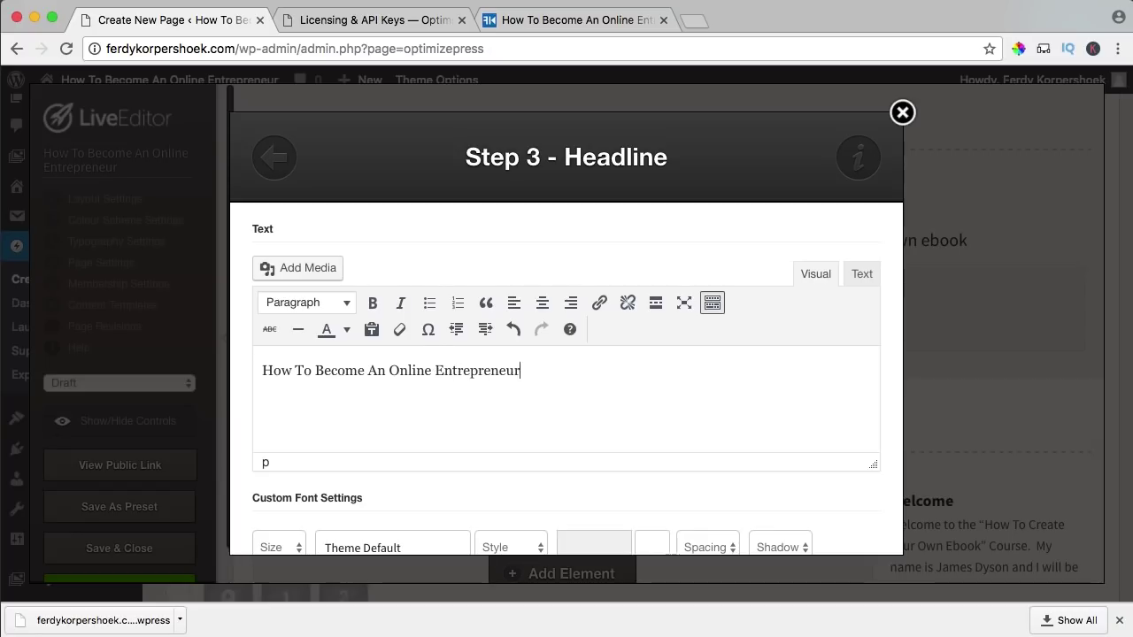
scroll(677, 381, "down", 4)
left_click(286, 392)
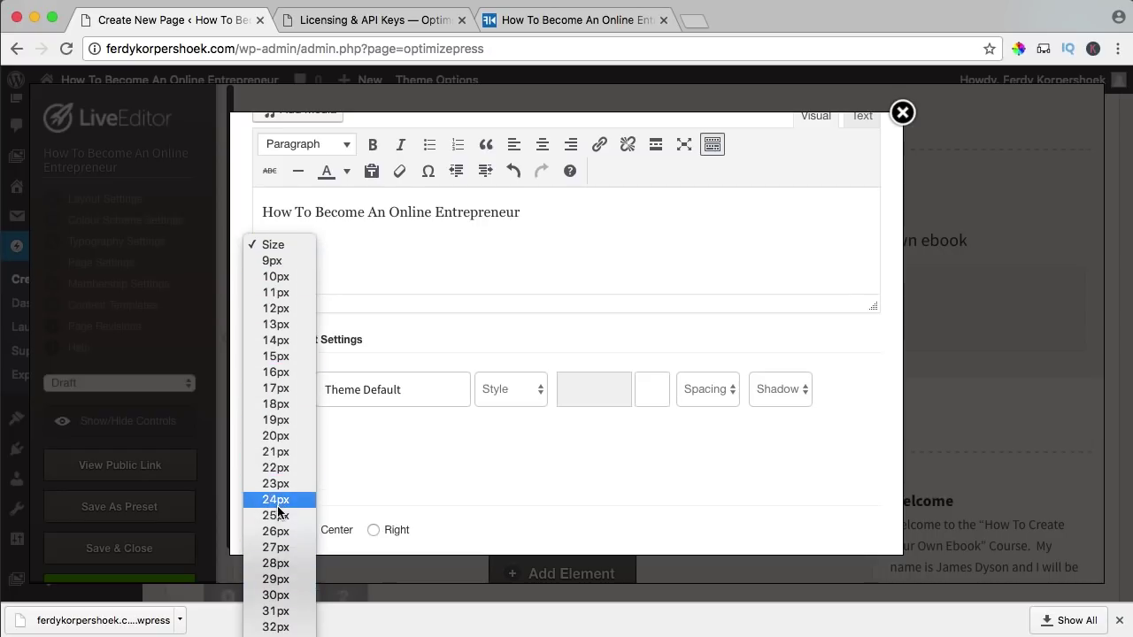
left_click(278, 516)
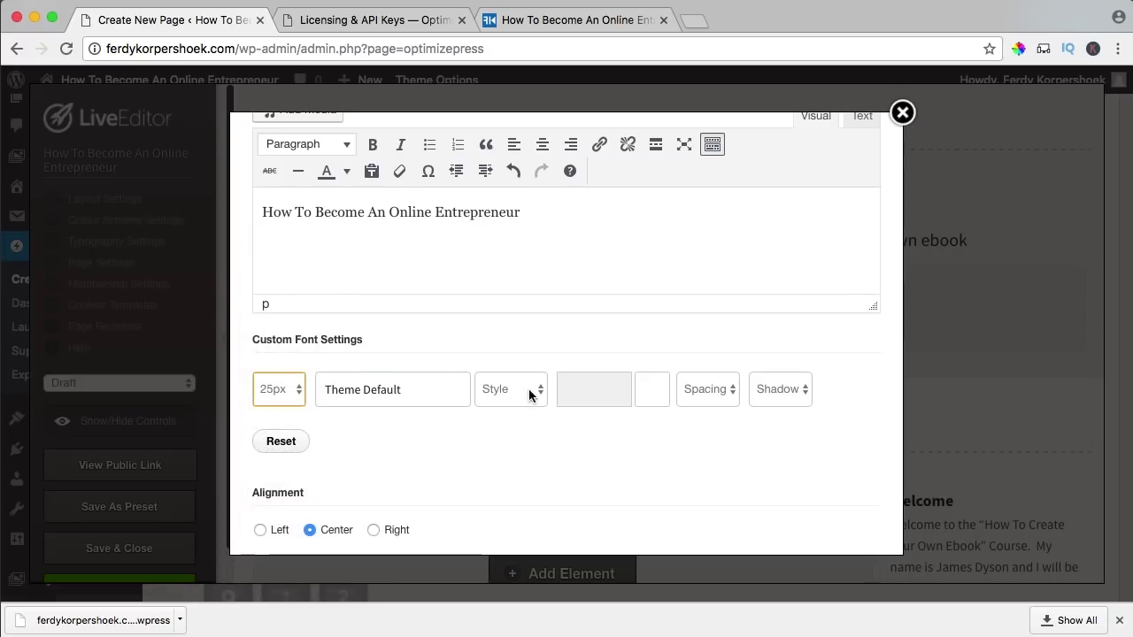
left_click(776, 388)
left_click(768, 402)
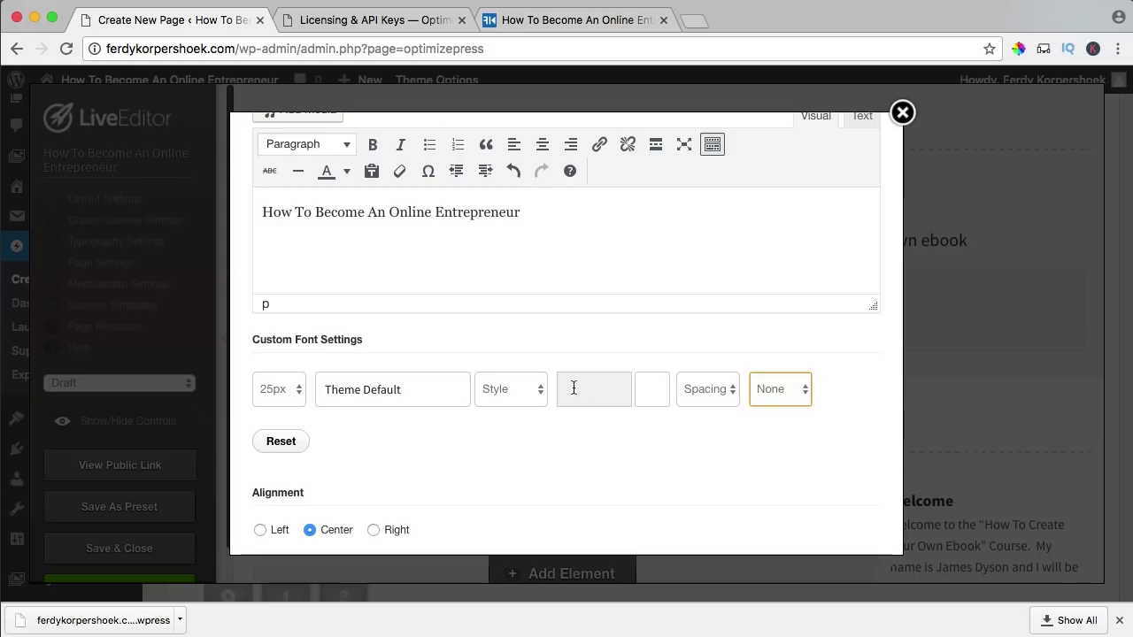
left_click(647, 399)
left_click(600, 461)
scroll(522, 443, "down", 3)
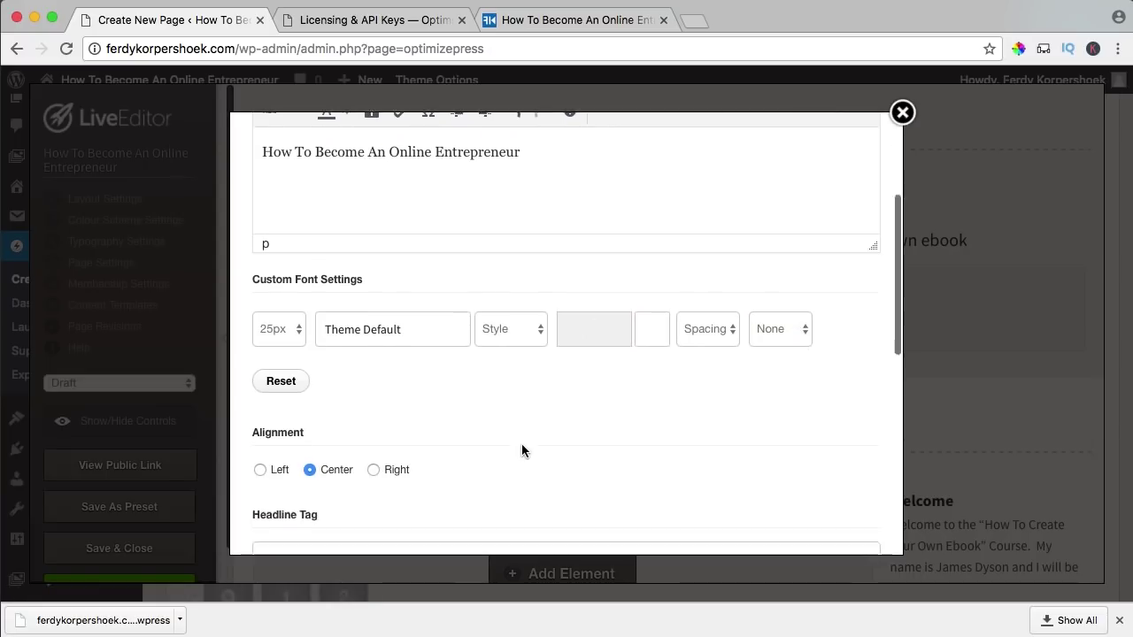
scroll(521, 443, "down", 10)
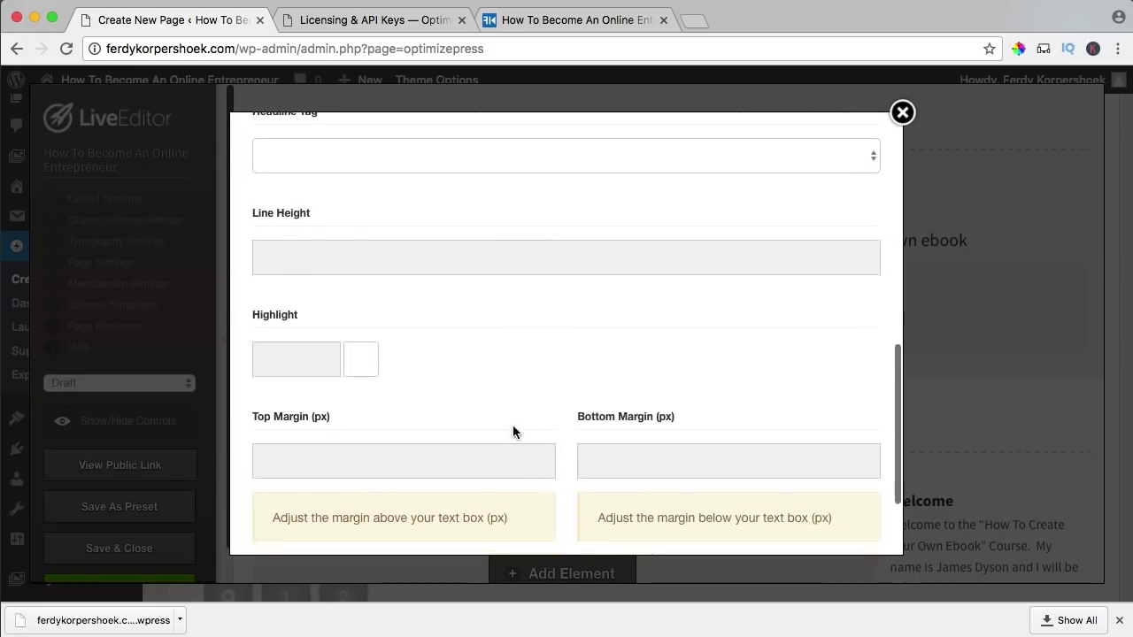
left_click(836, 510)
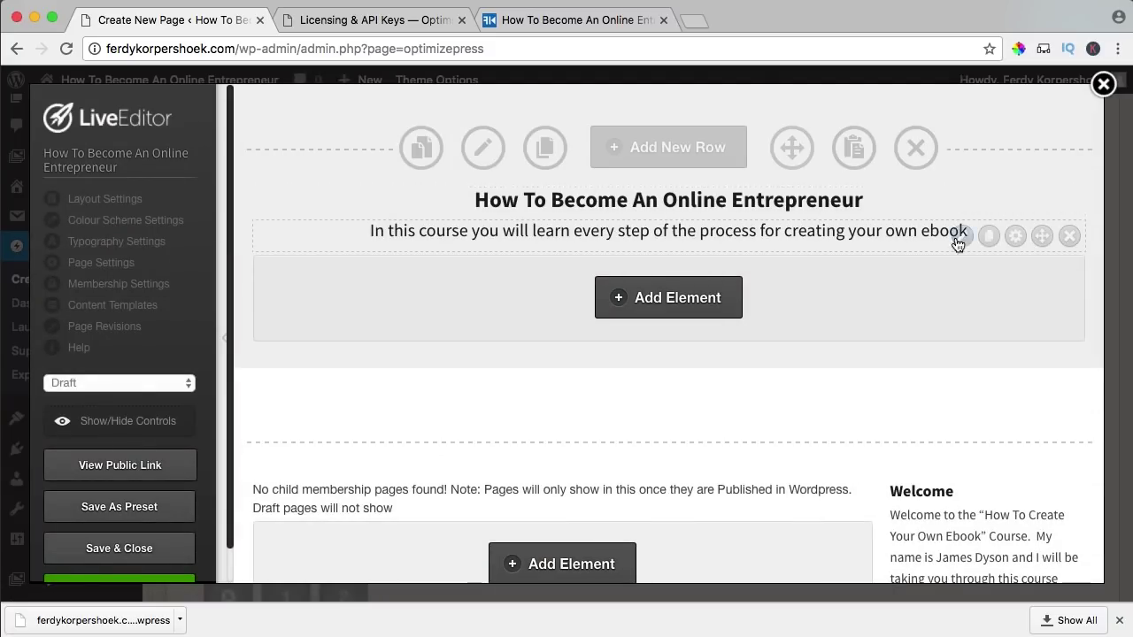
- Replace the subtitle text with 'Overview of the course' and size it at 17px
left_click(962, 236)
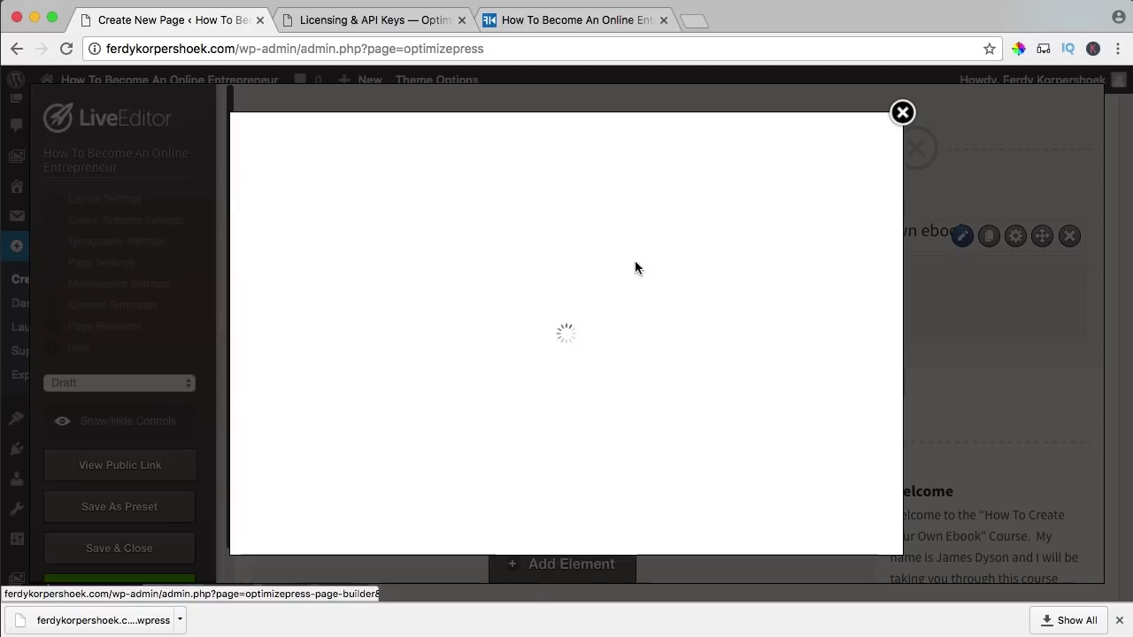
triple_click(404, 373)
type("Overview of the course")
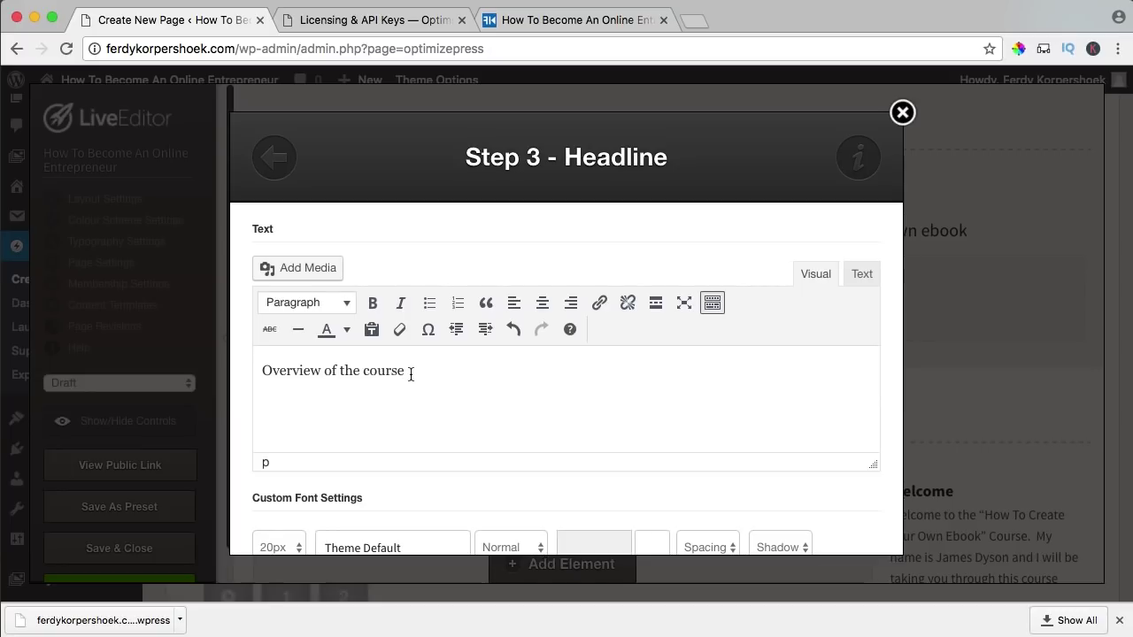
scroll(410, 375, "down", 3)
left_click(278, 443)
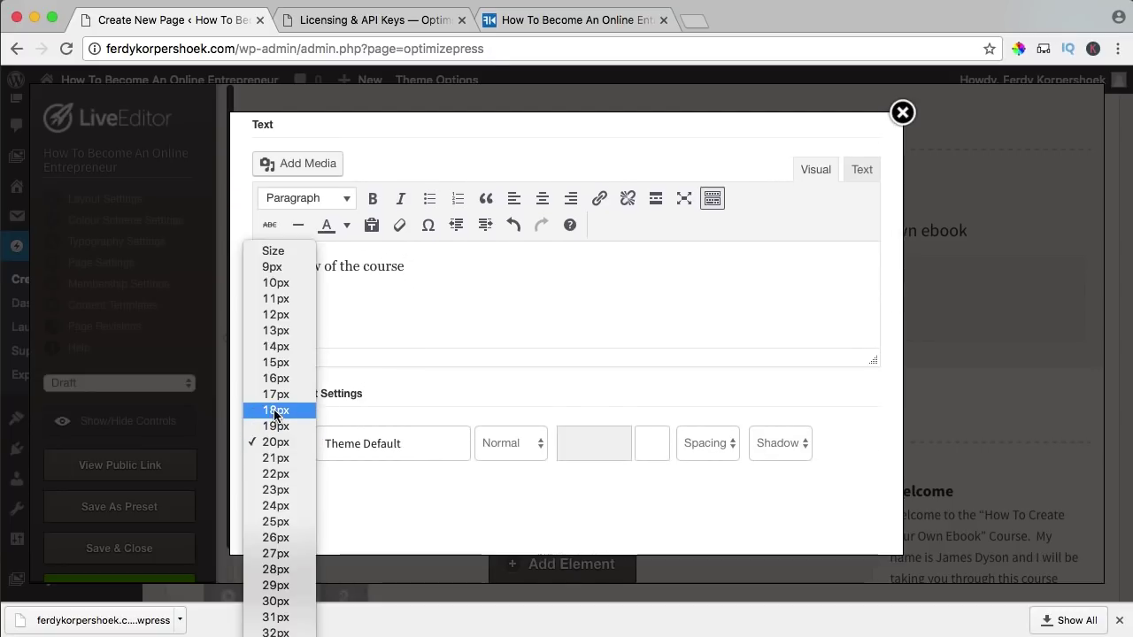
left_click(275, 394)
scroll(615, 404, "down", 10)
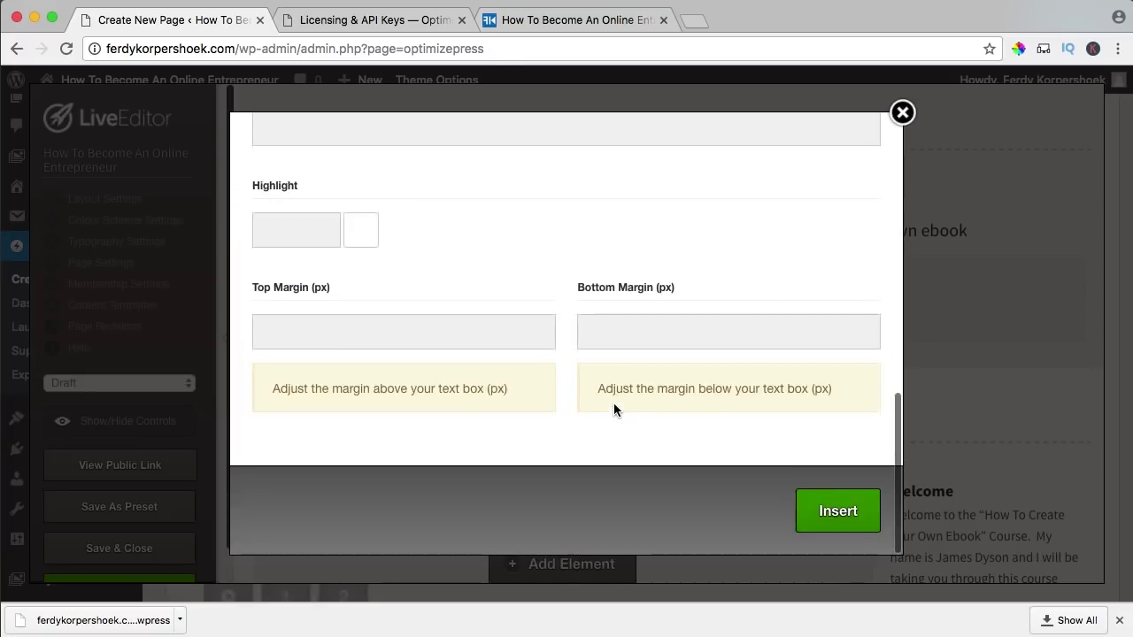
left_click(823, 518)
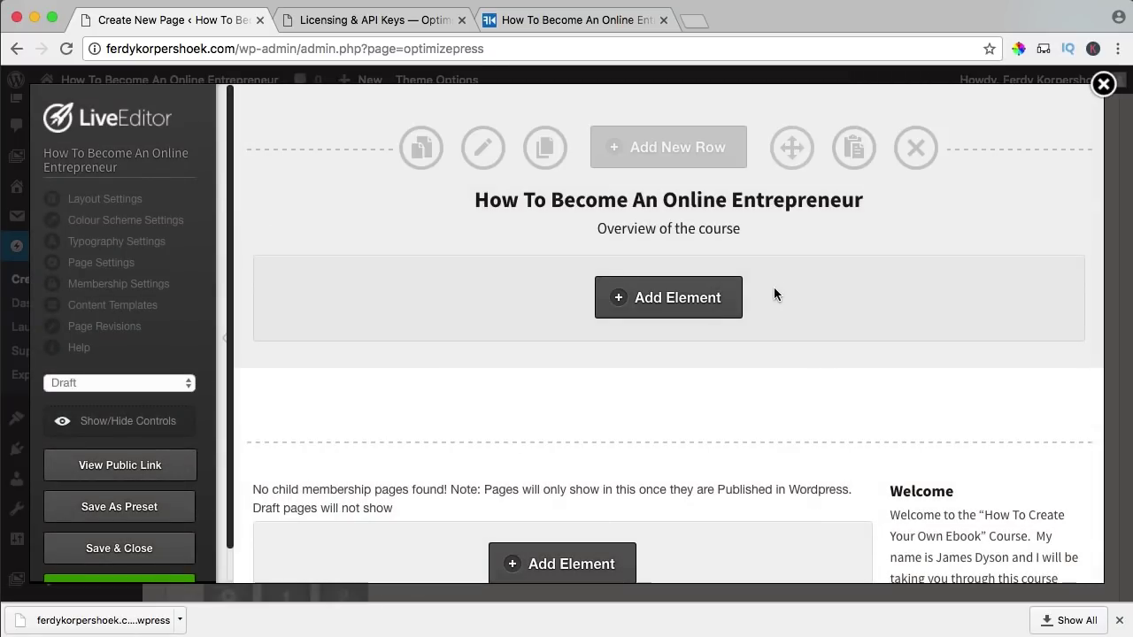
scroll(772, 292, "down", 10)
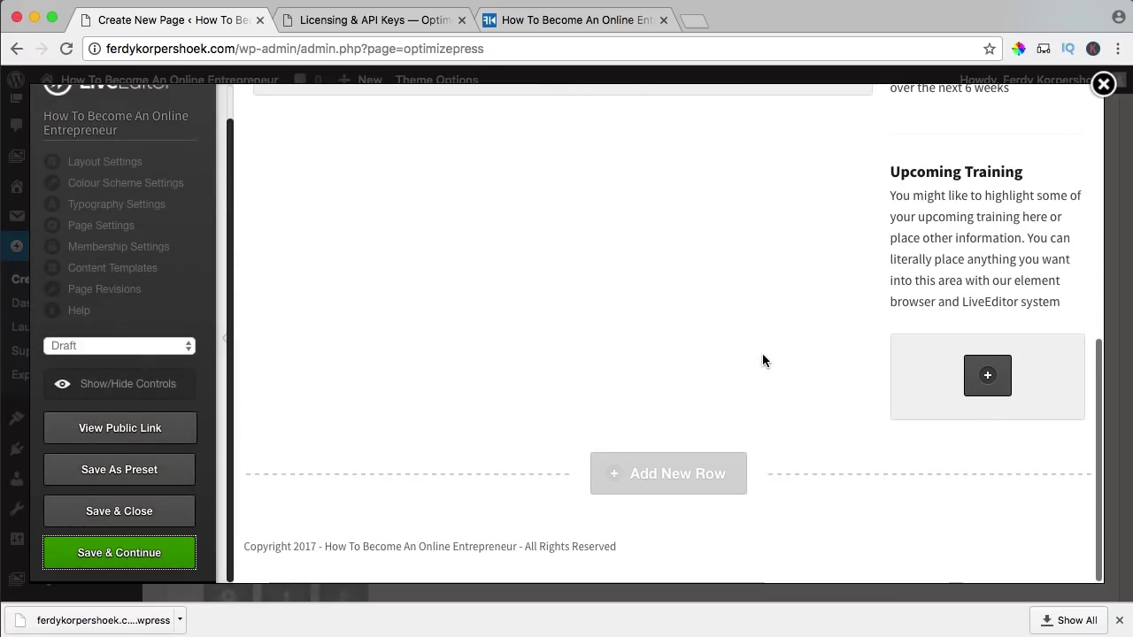
scroll(762, 361, "up", 10)
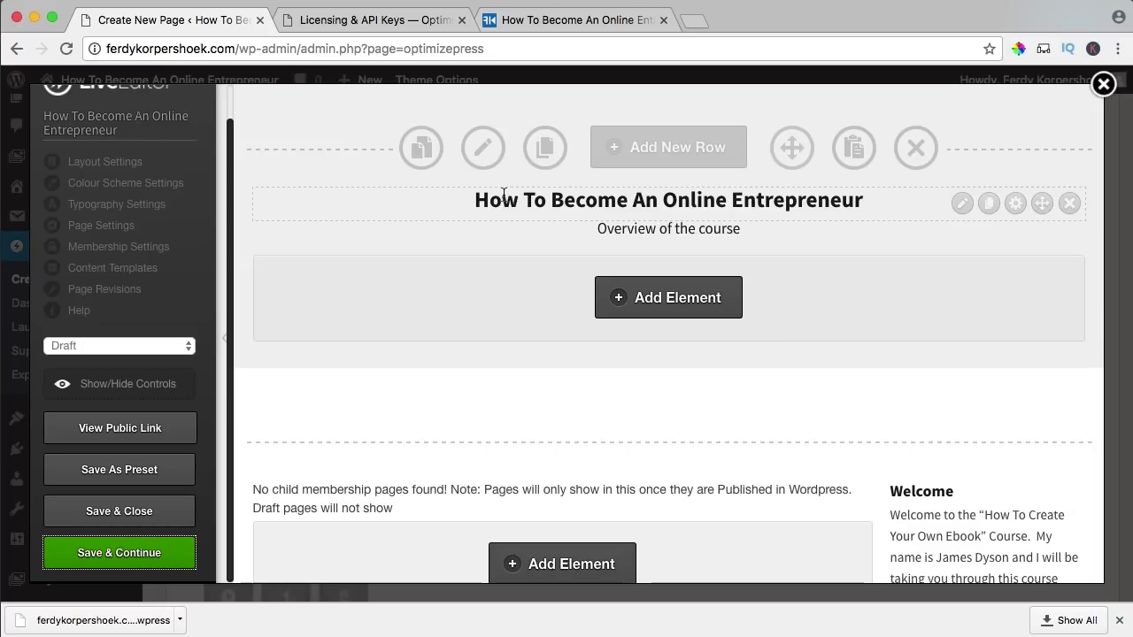
scroll(567, 231, "down", 4)
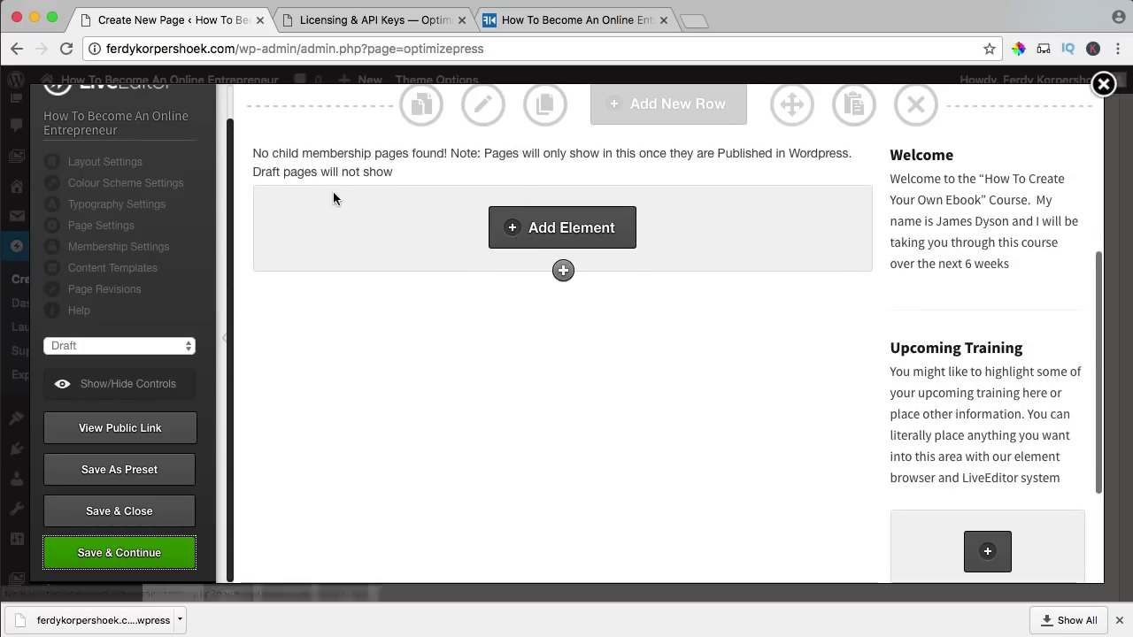
scroll(290, 166, "up", 1)
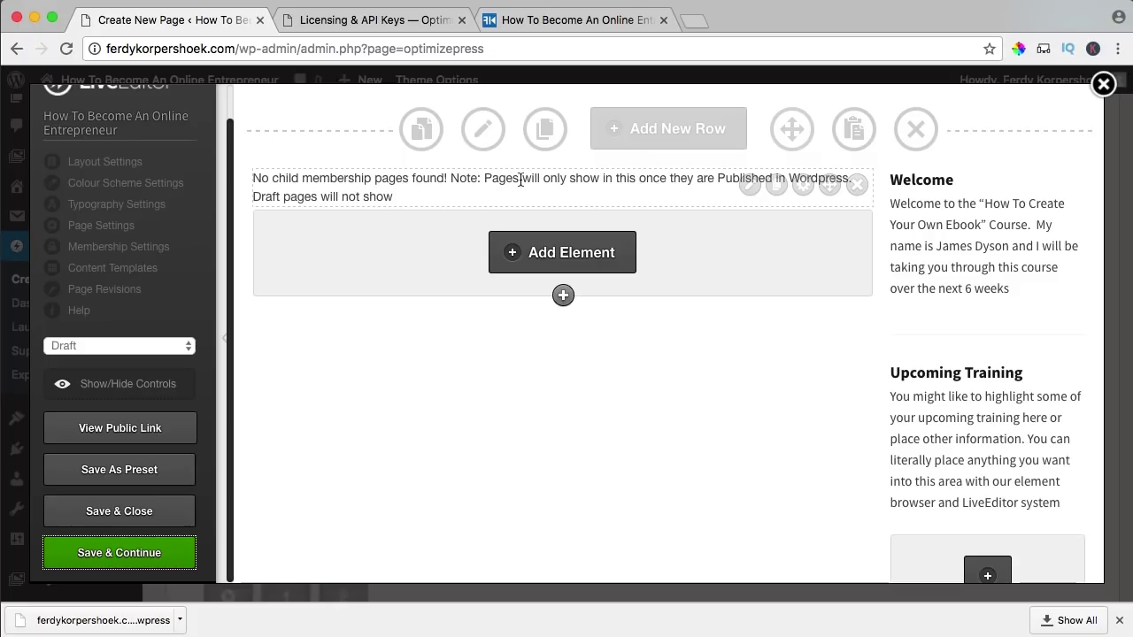
left_click(751, 185)
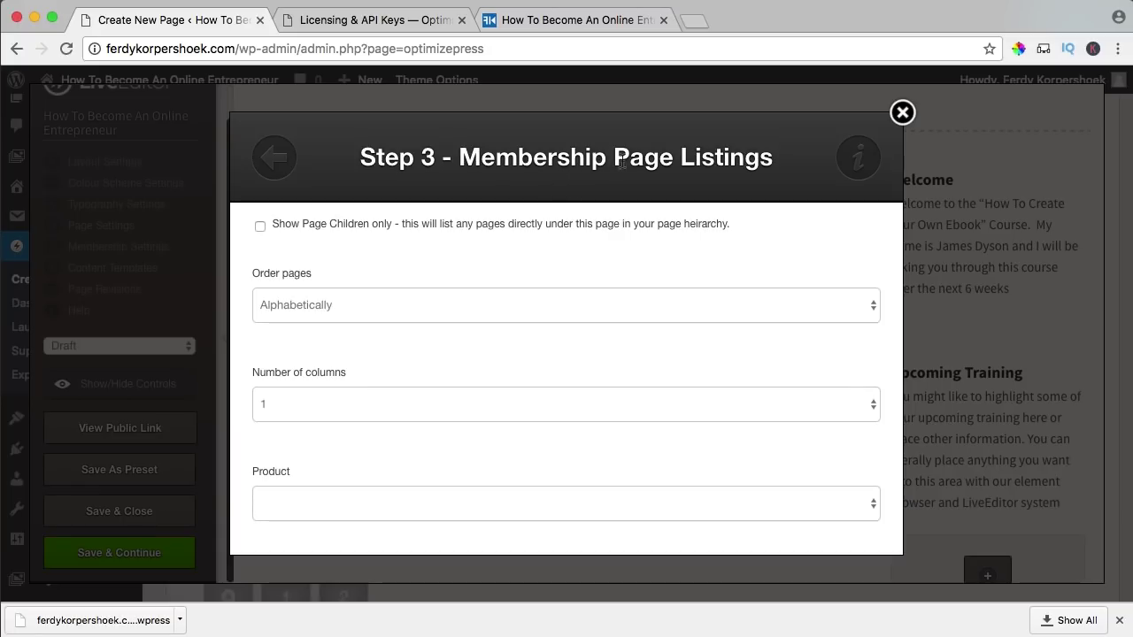
left_click(901, 117)
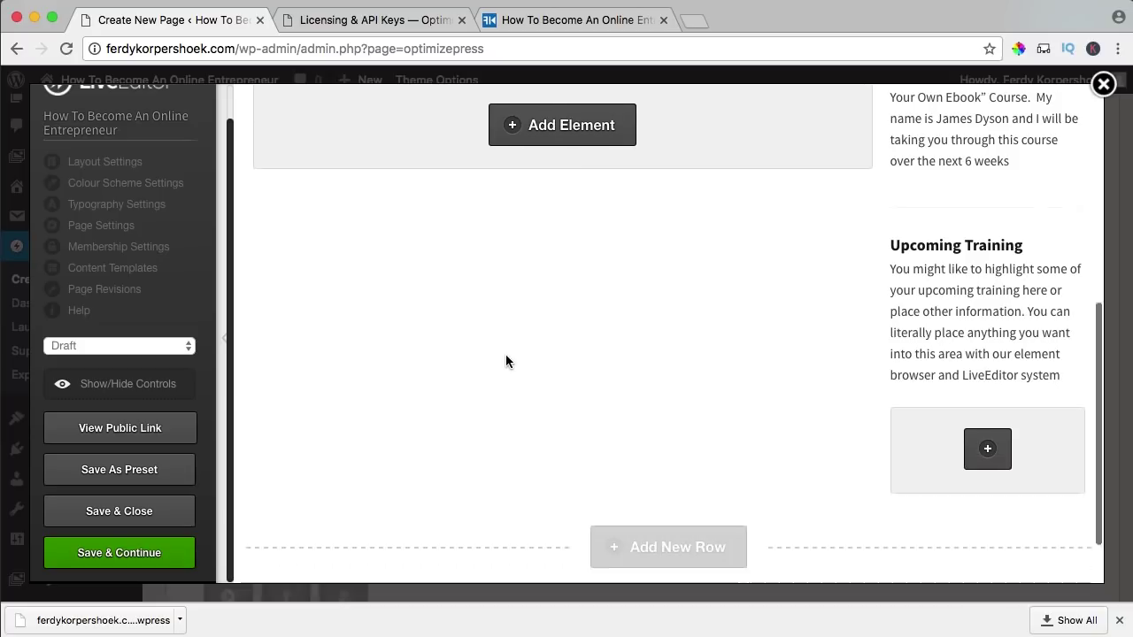
- Review the lesson layout and save the revised heading and tagline with Save & Continue
scroll(549, 358, "up", 5)
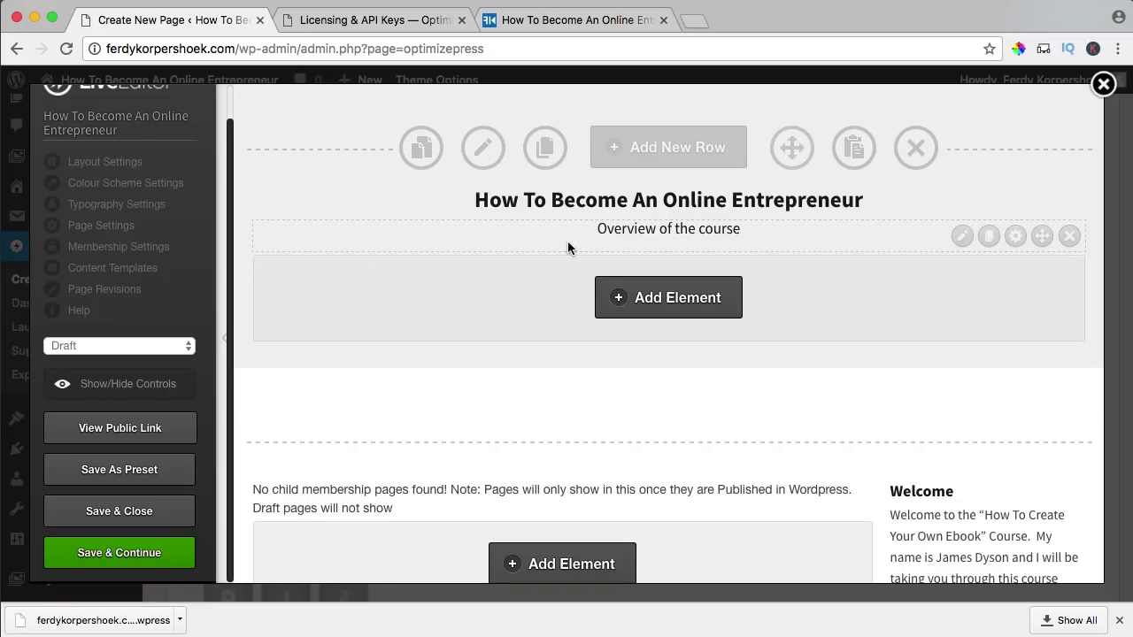
scroll(566, 245, "down", 3)
scroll(565, 239, "down", 10)
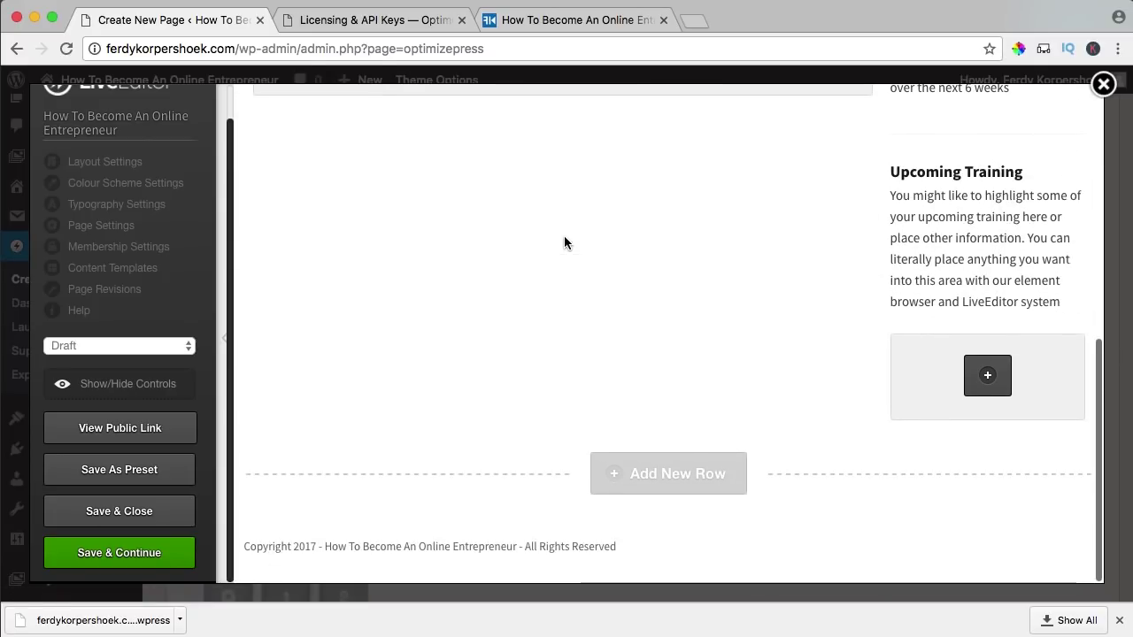
scroll(564, 237, "up", 12)
scroll(564, 239, "up", 1)
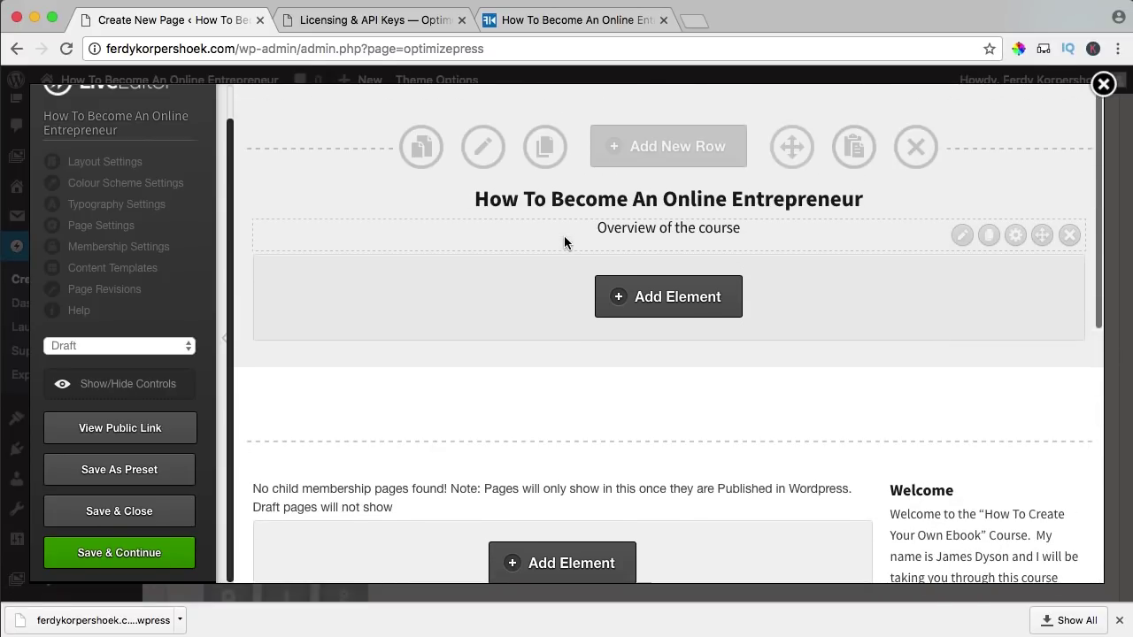
scroll(564, 240, "down", 3)
left_click(122, 552)
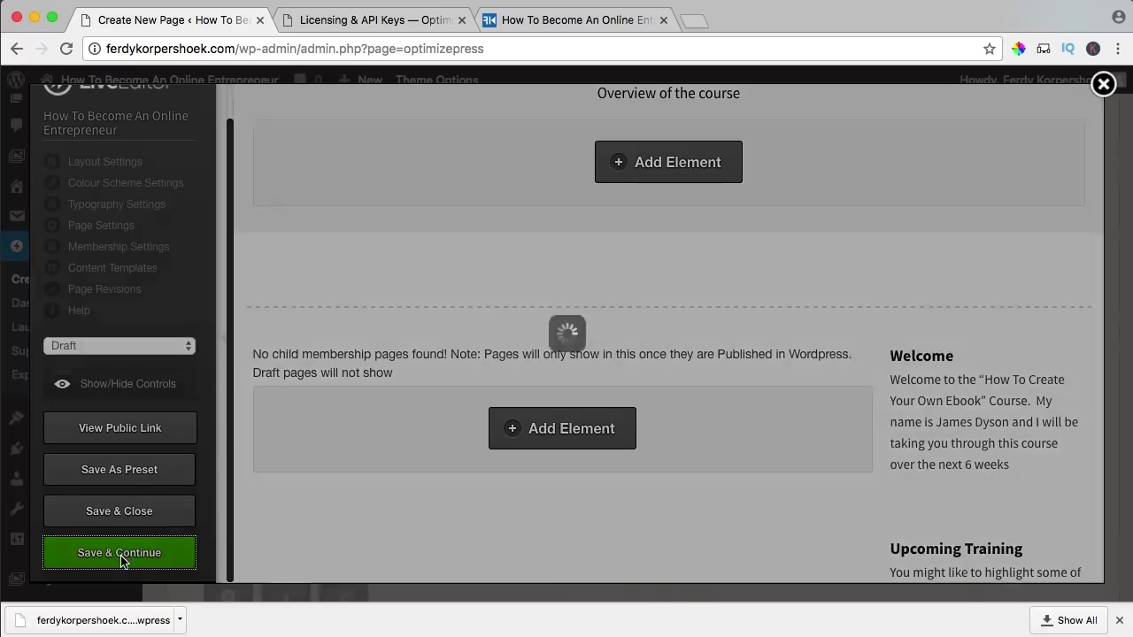
mouse_move(247, 379)
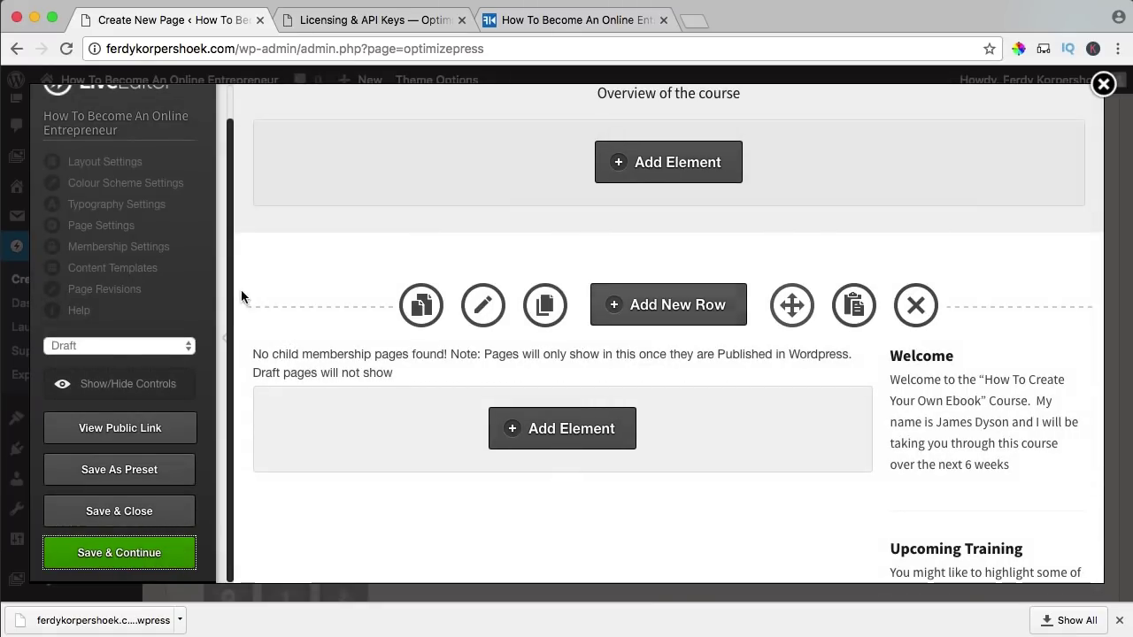
scroll(812, 256, "up", 2)
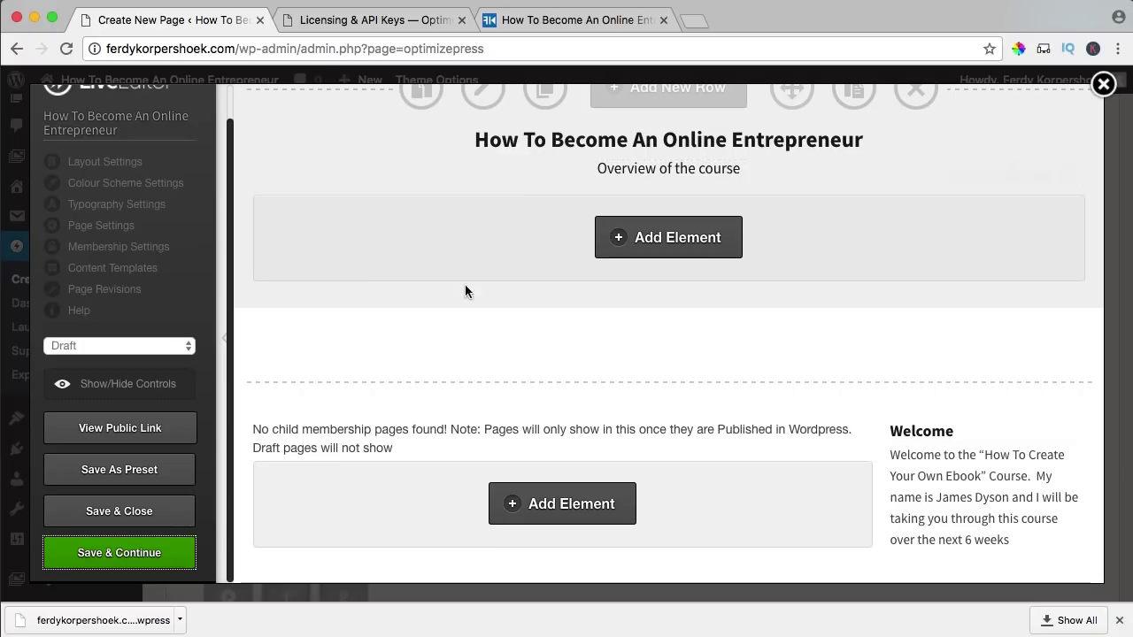
scroll(629, 305, "down", 5)
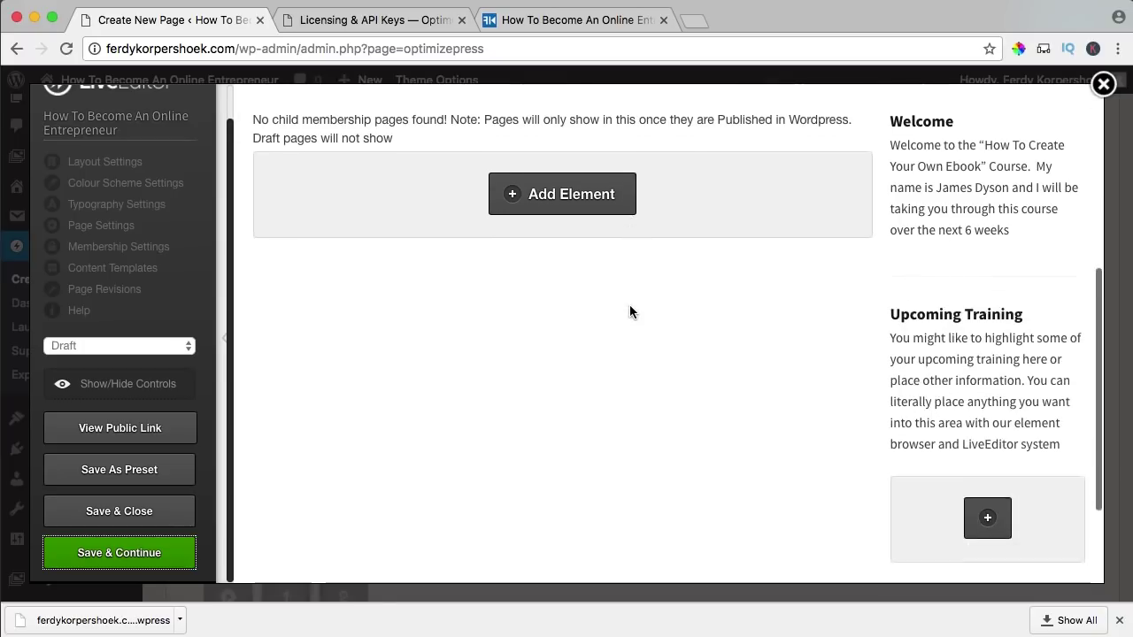
scroll(629, 304, "up", 4)
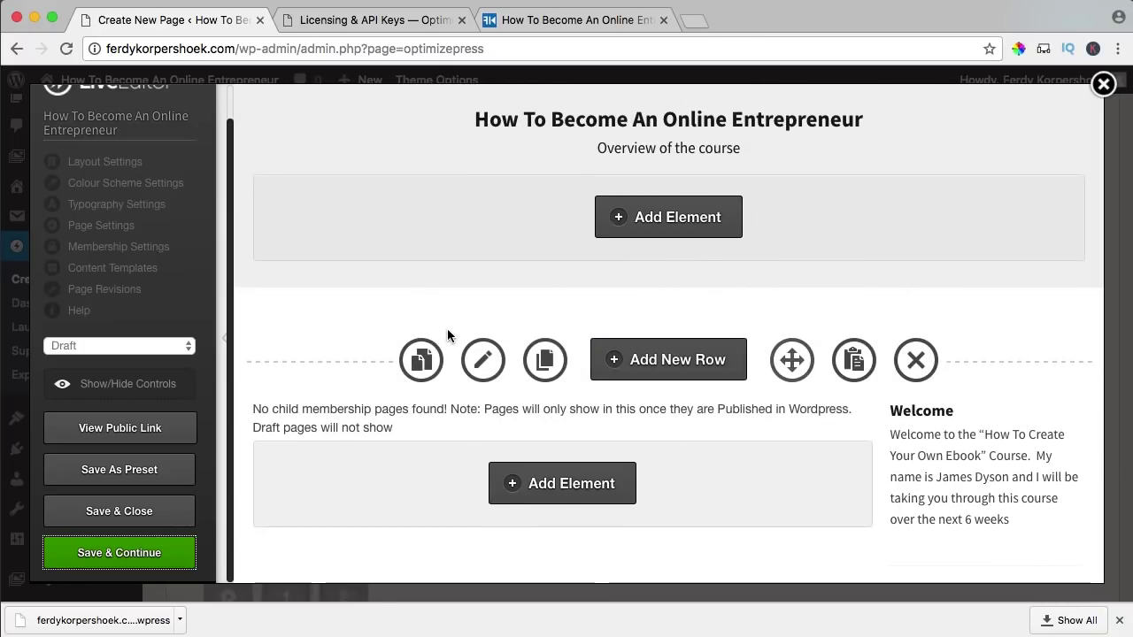
- Leave the membership type on Product in Membership Page Settings and update the page
left_click(107, 252)
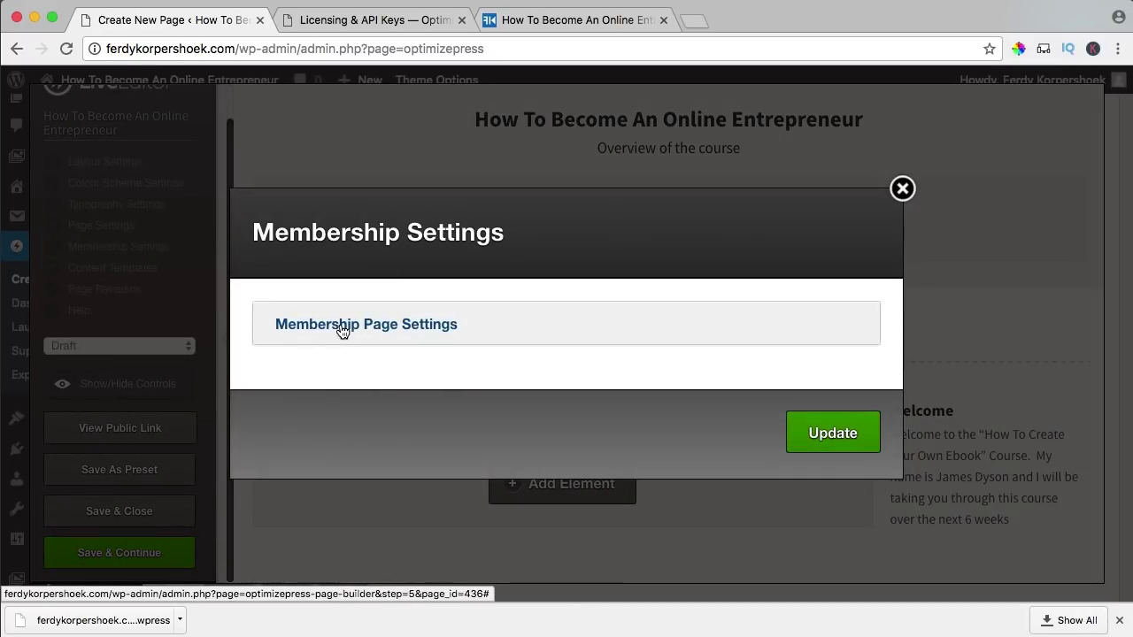
left_click(342, 325)
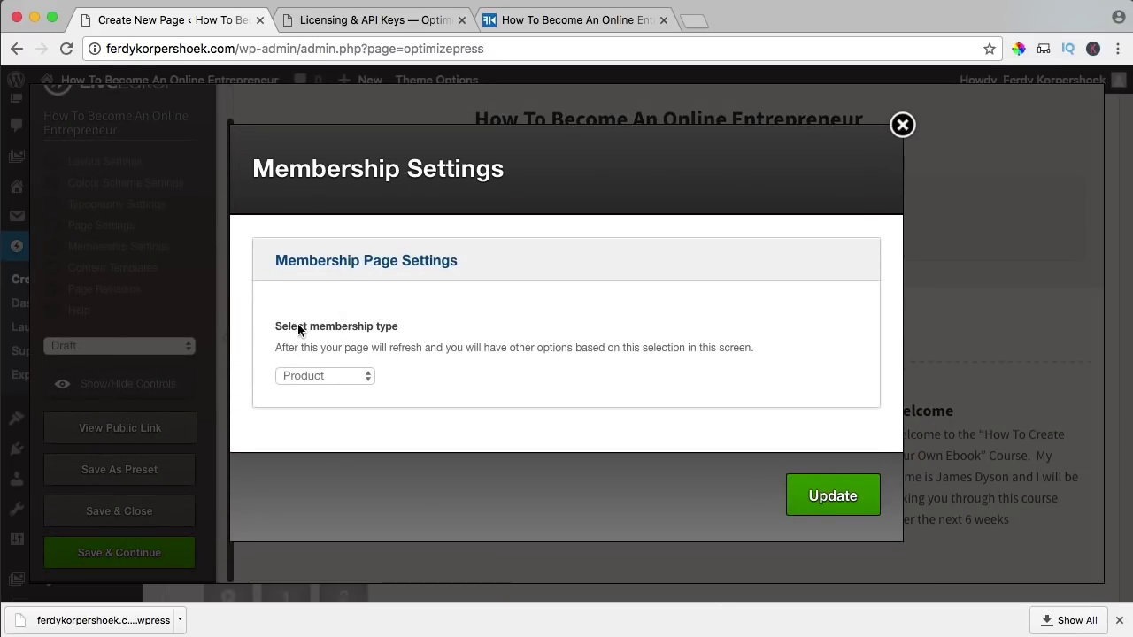
left_click(327, 376)
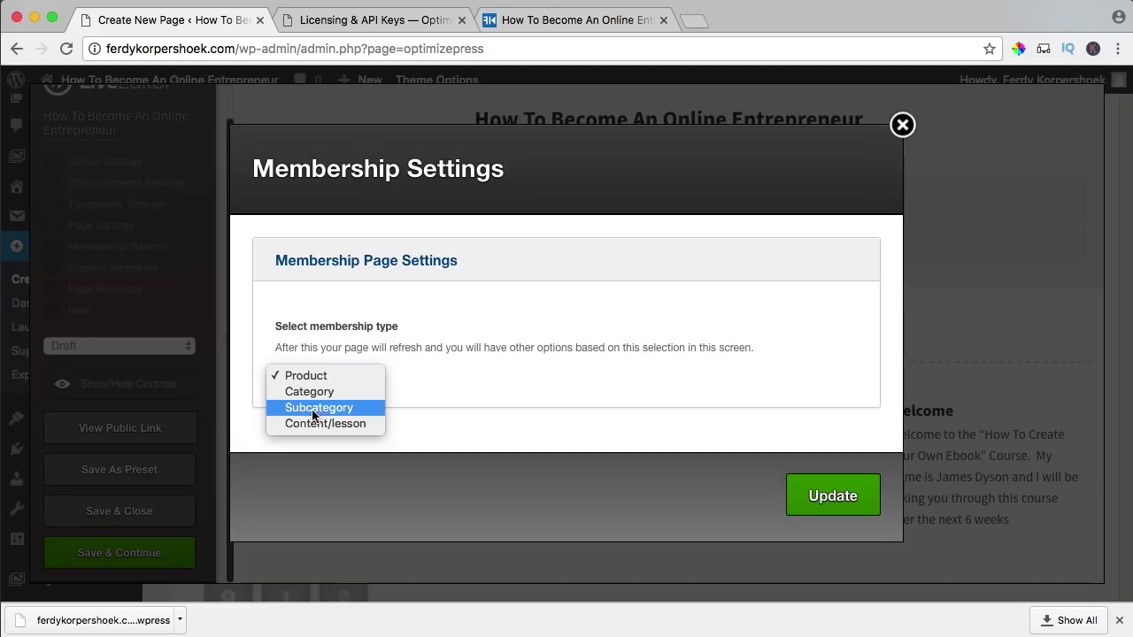
left_click(315, 375)
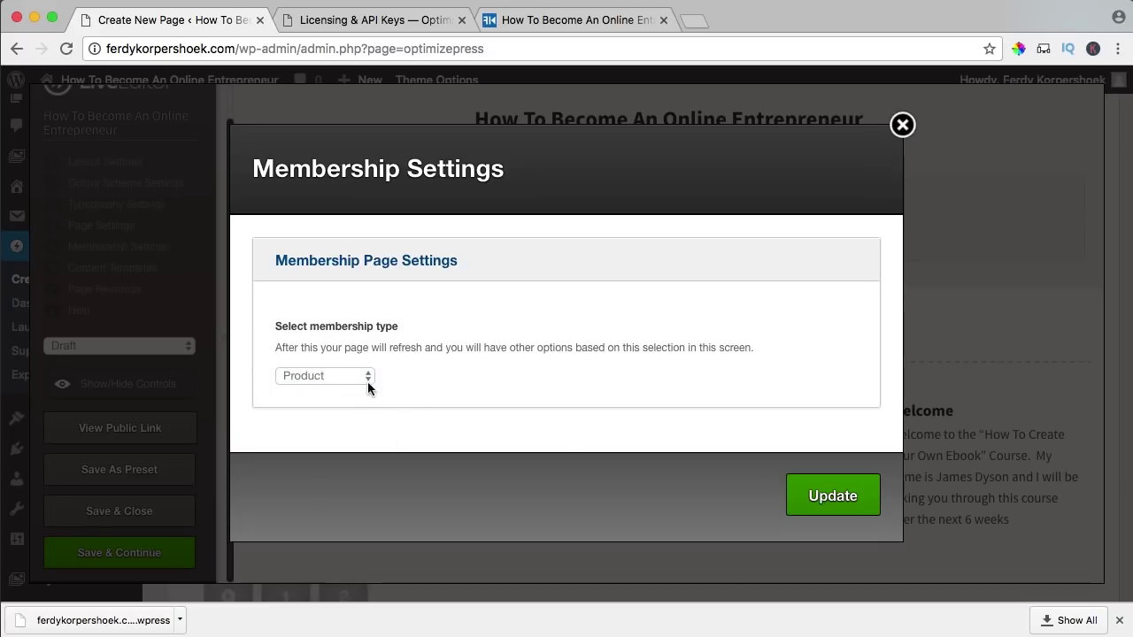
left_click(823, 497)
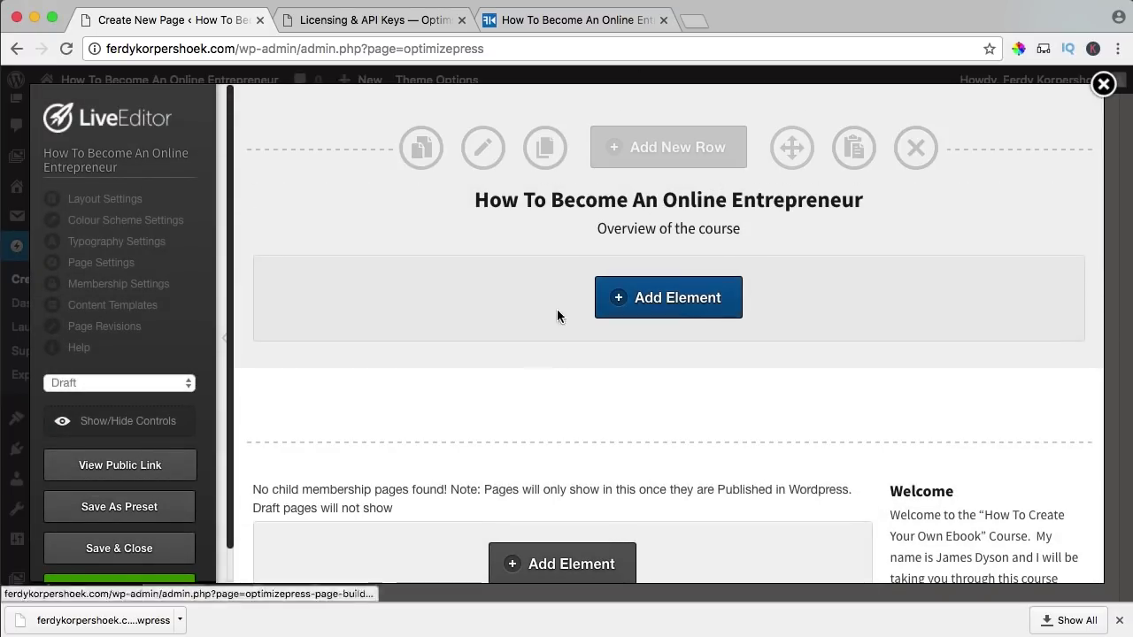
left_click(116, 422)
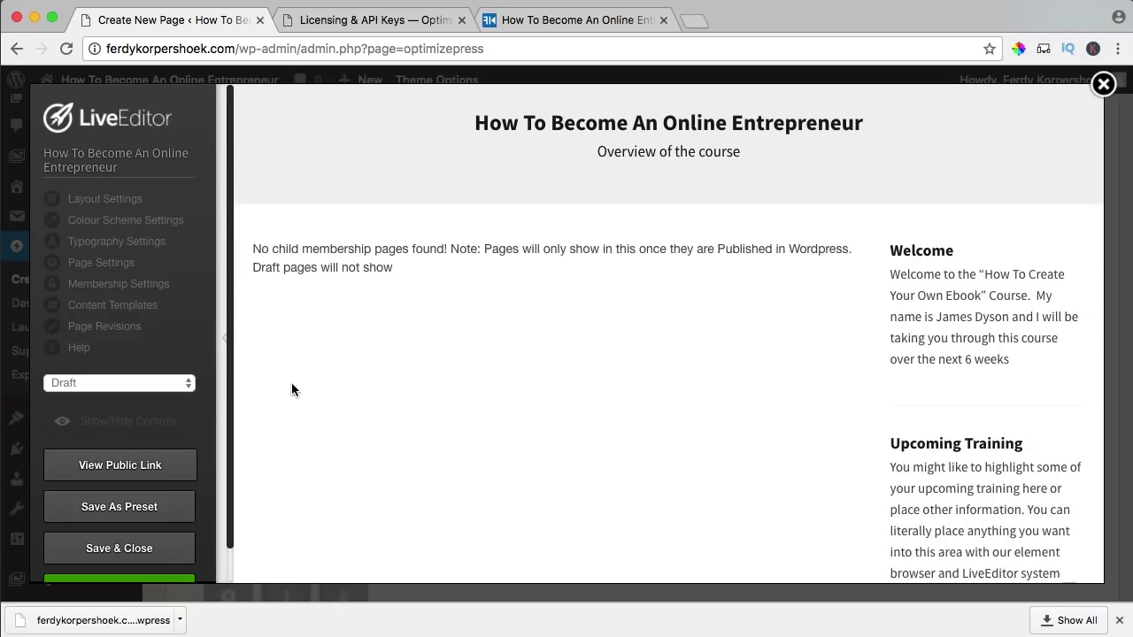
scroll(692, 357, "down", 3)
scroll(692, 356, "up", 3)
left_click(131, 426)
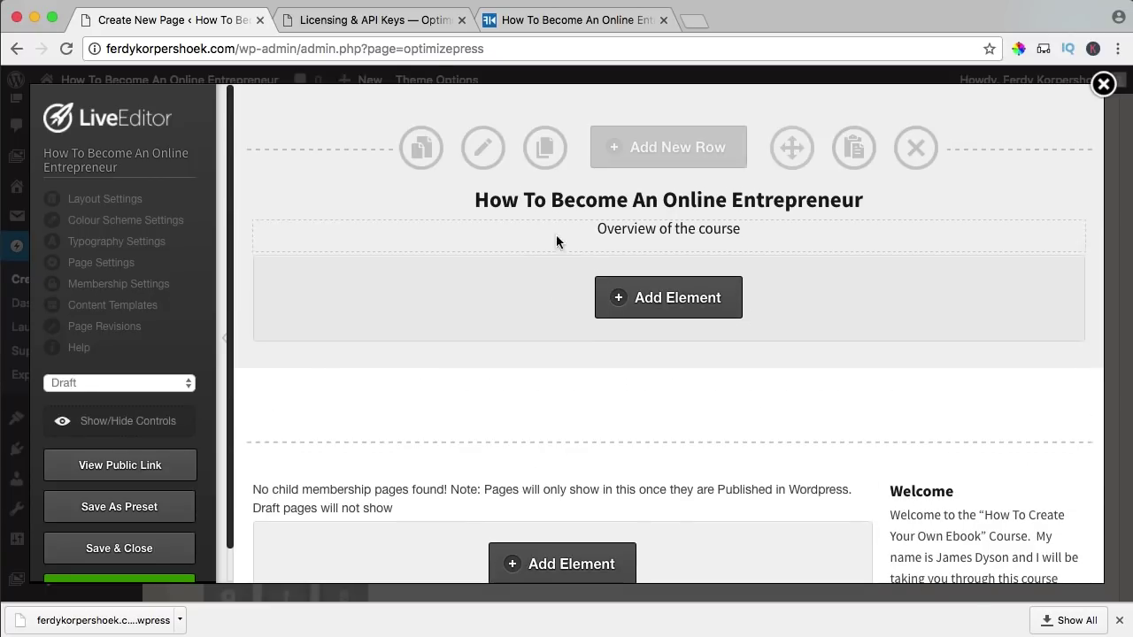
- Set the header row's start and end background colours to #0073bb, then preview it without controls
left_click(483, 148)
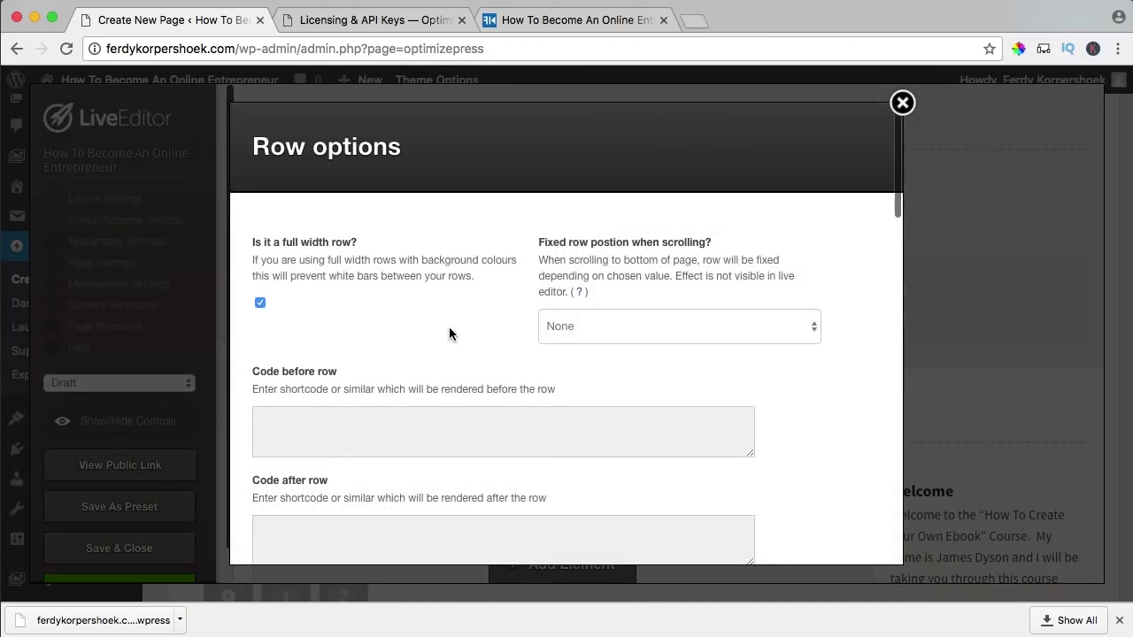
scroll(449, 331, "down", 4)
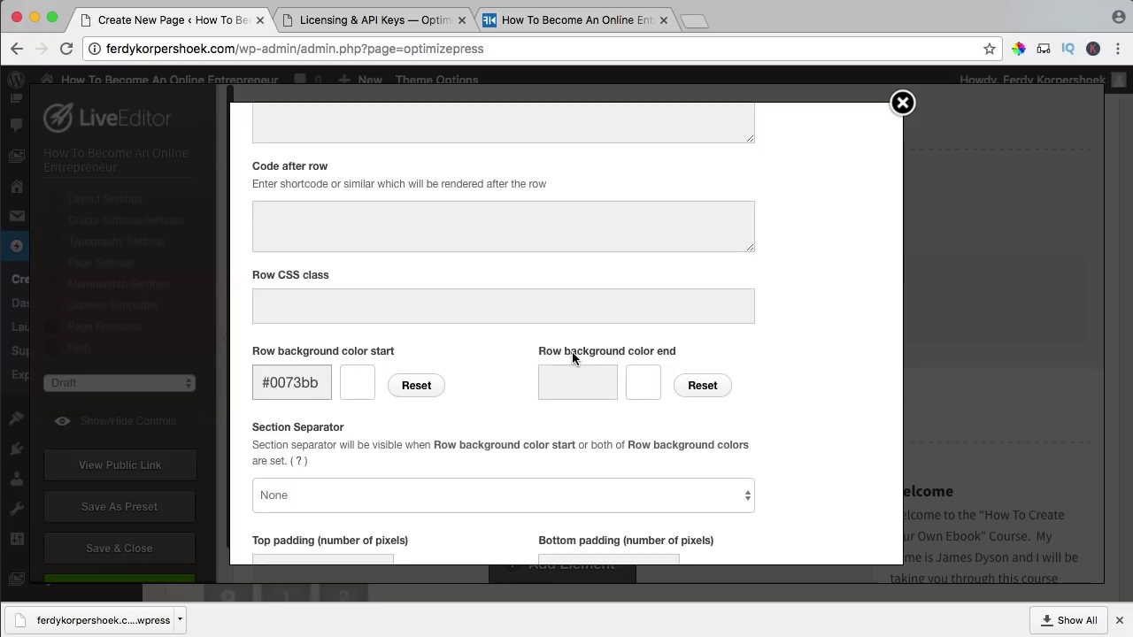
left_click(599, 368)
type("#0073bb")
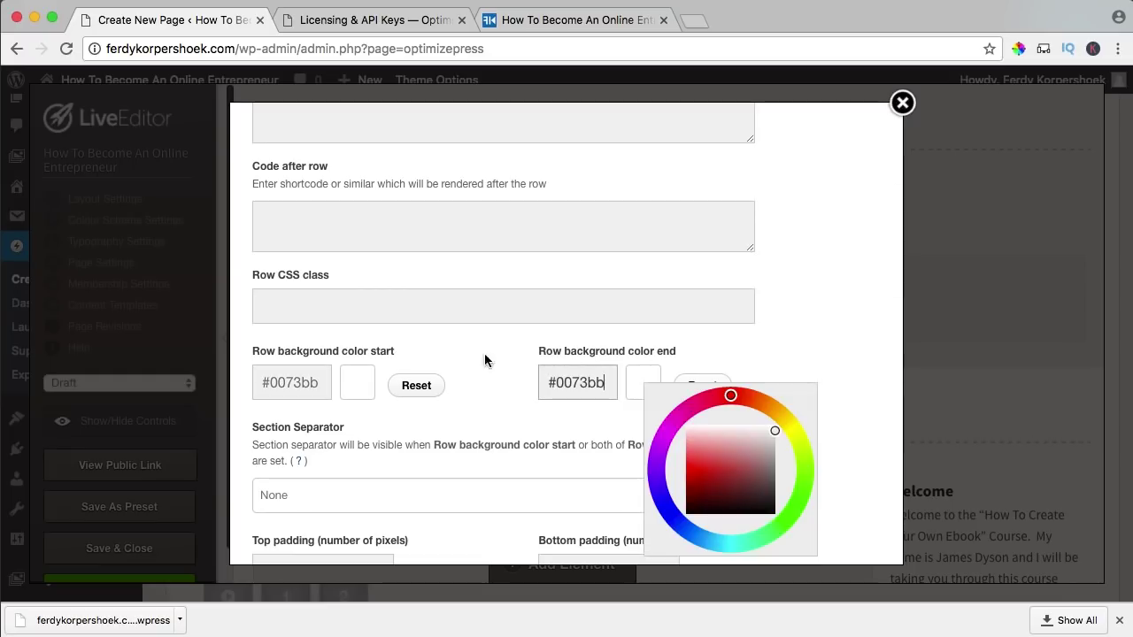
left_click(468, 361)
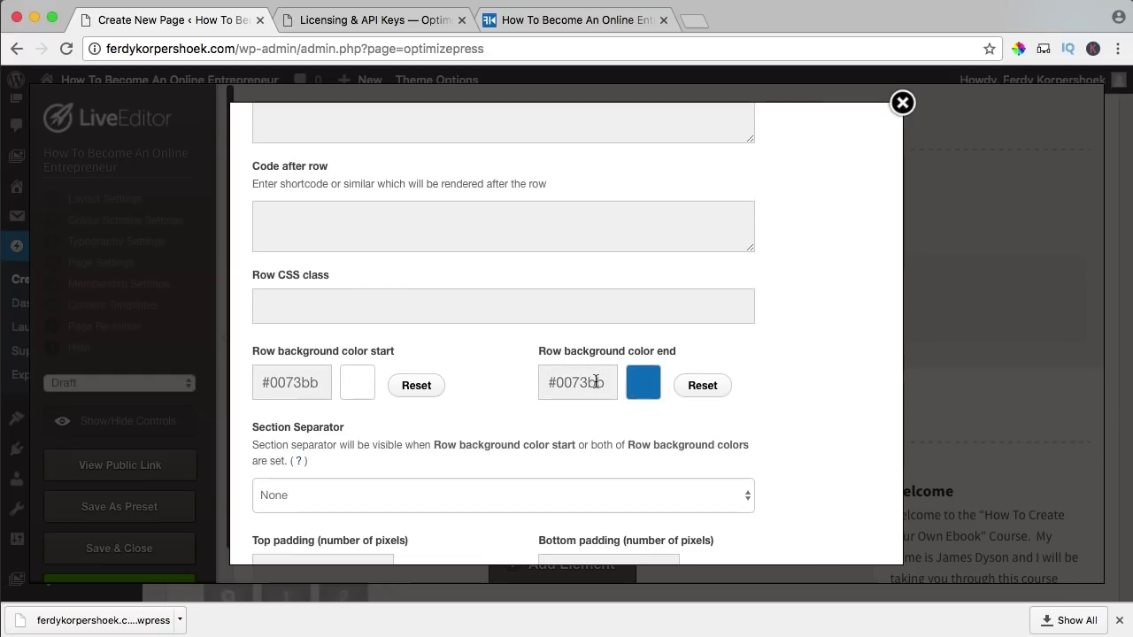
left_click(299, 382)
left_click(435, 361)
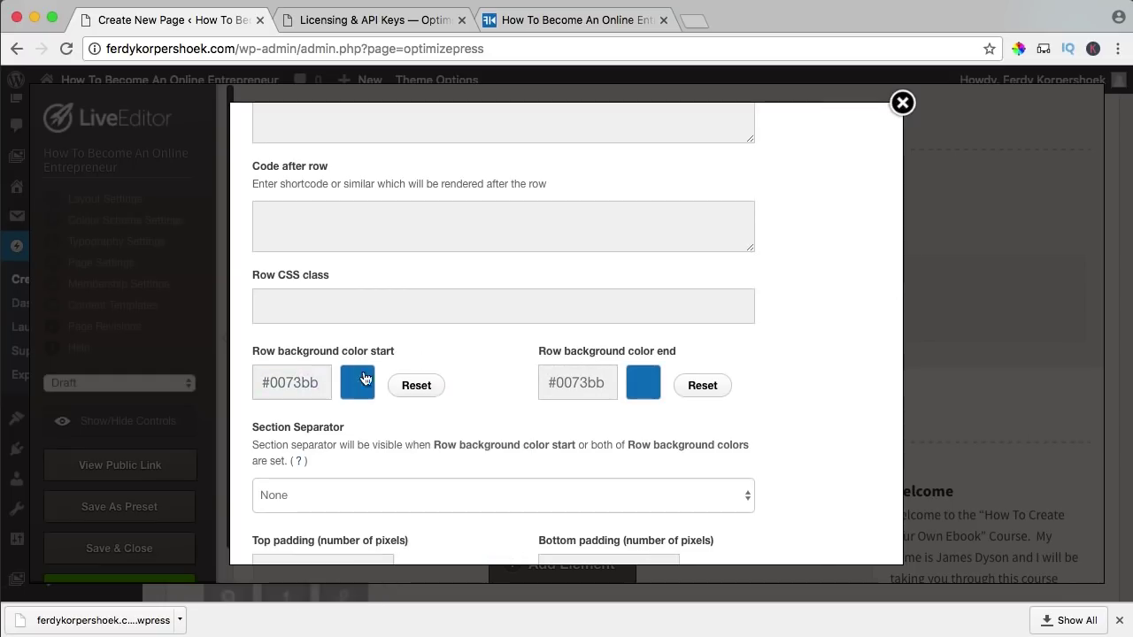
scroll(510, 377, "down", 10)
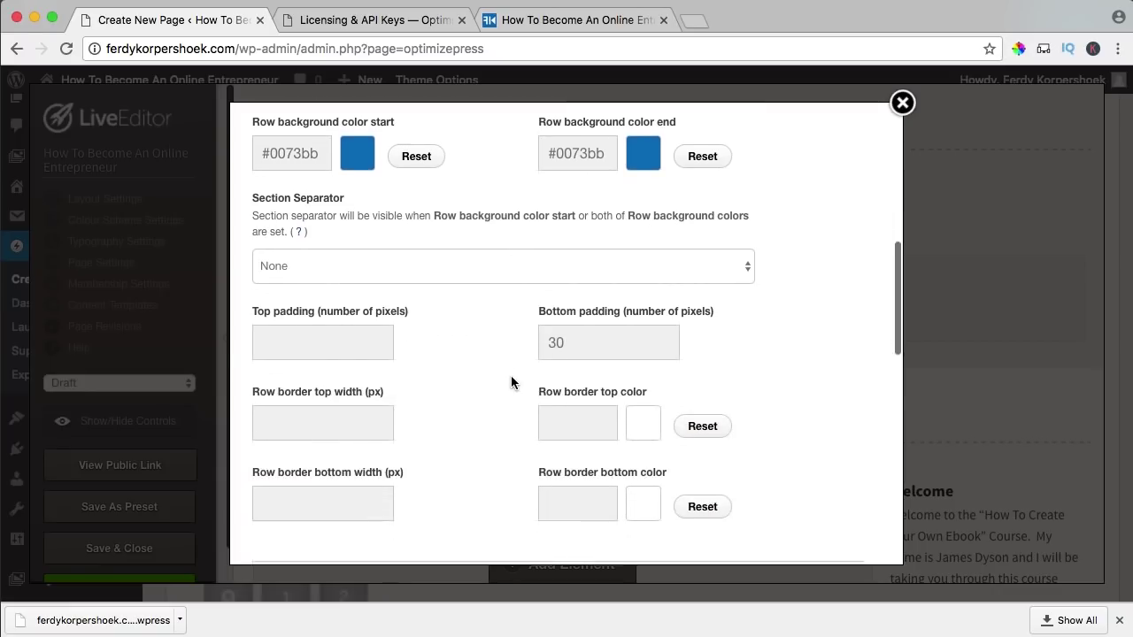
scroll(511, 375, "down", 10)
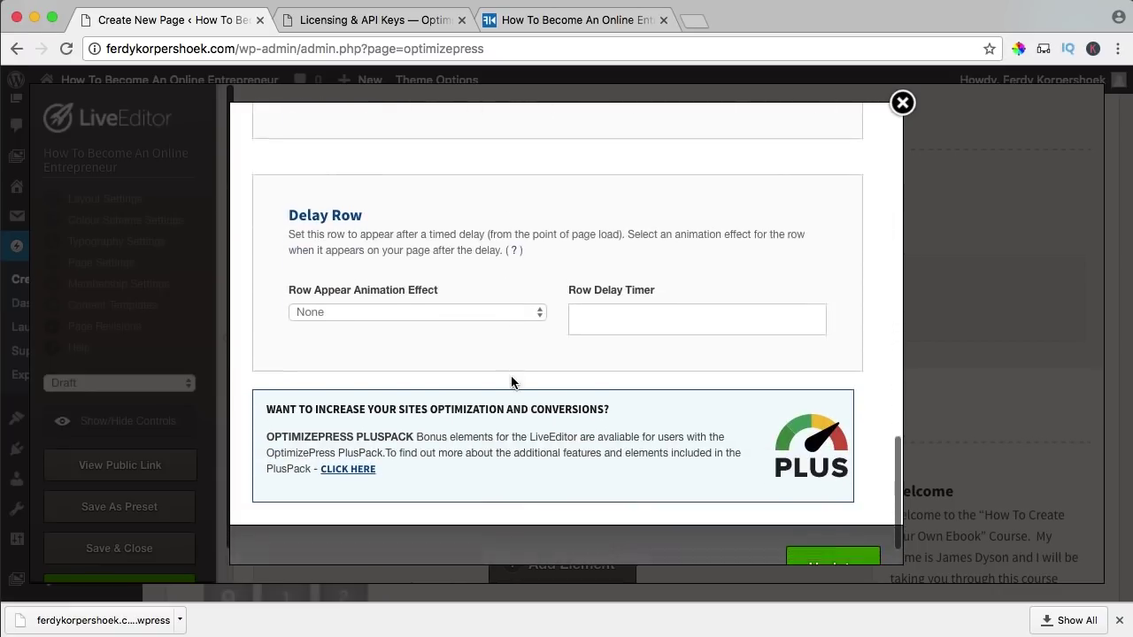
left_click(832, 551)
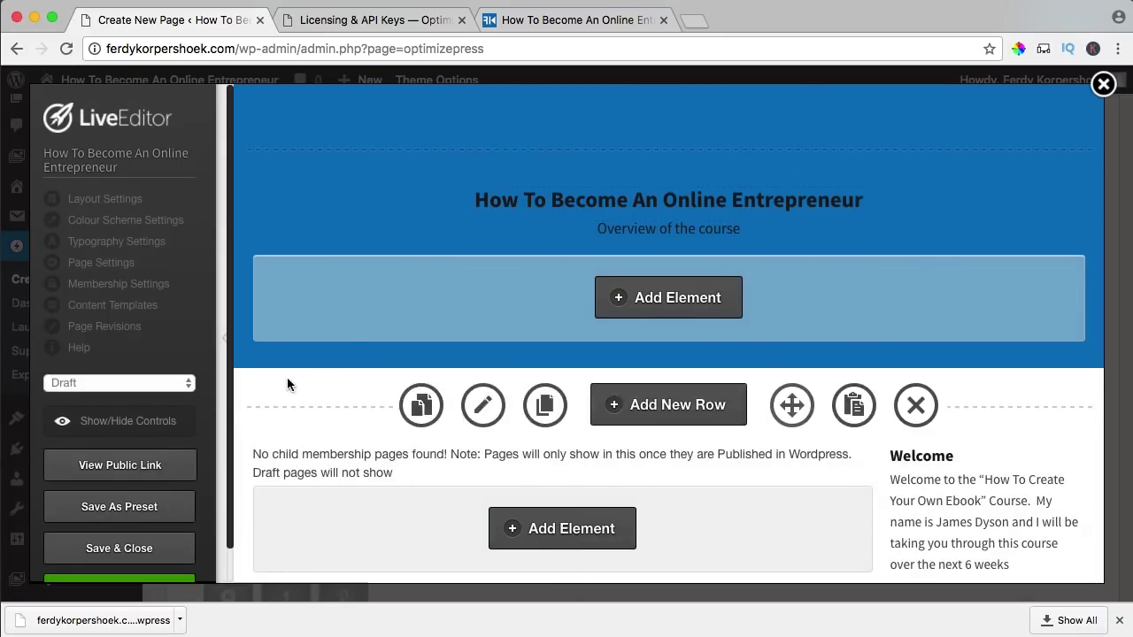
left_click(139, 430)
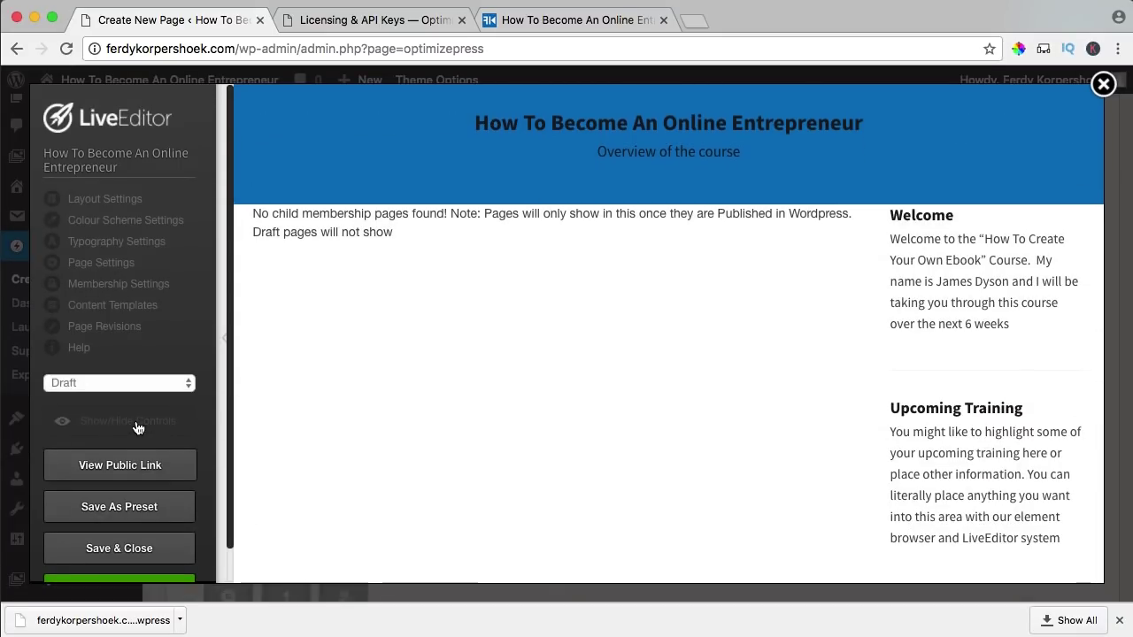
left_click(137, 428)
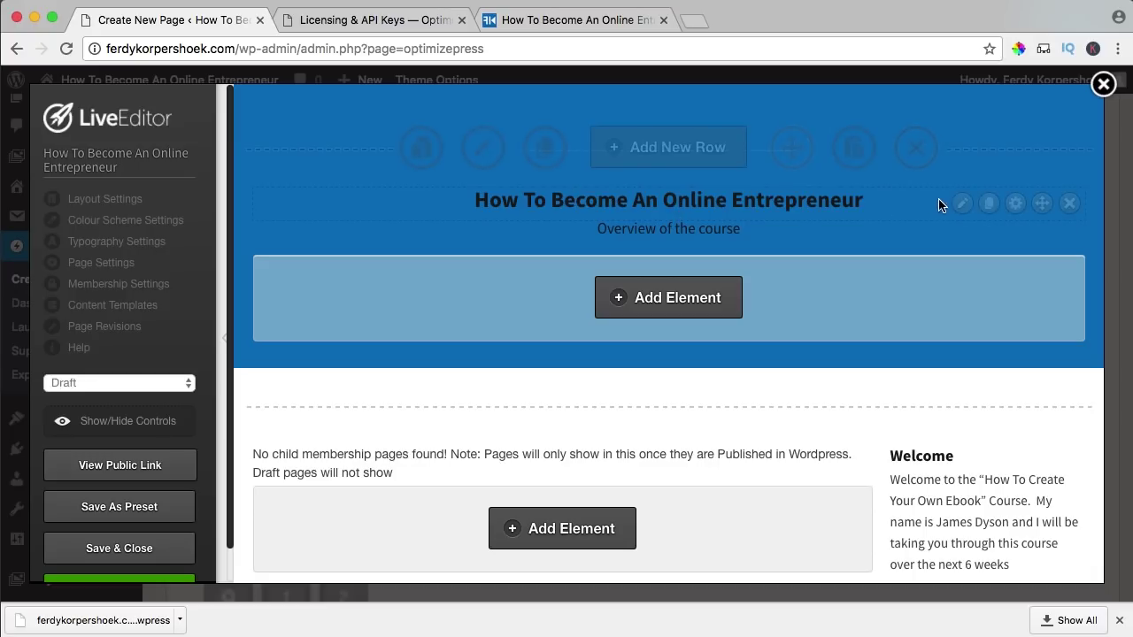
- Make the course title white (#ffffff) at a 40px font size
left_click(961, 204)
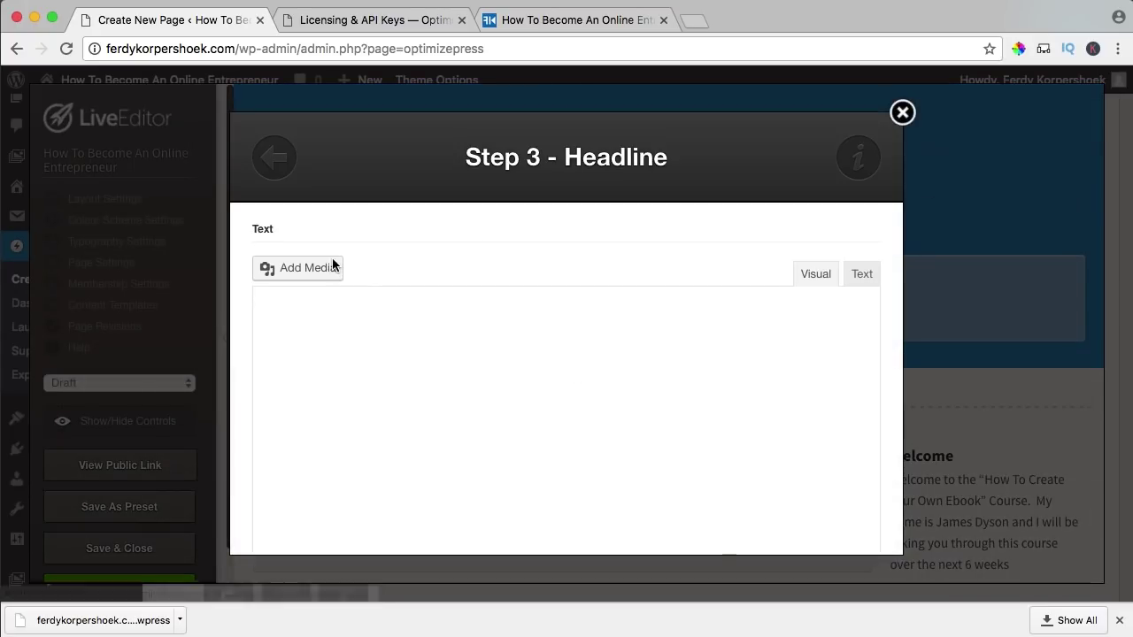
scroll(404, 354, "down", 5)
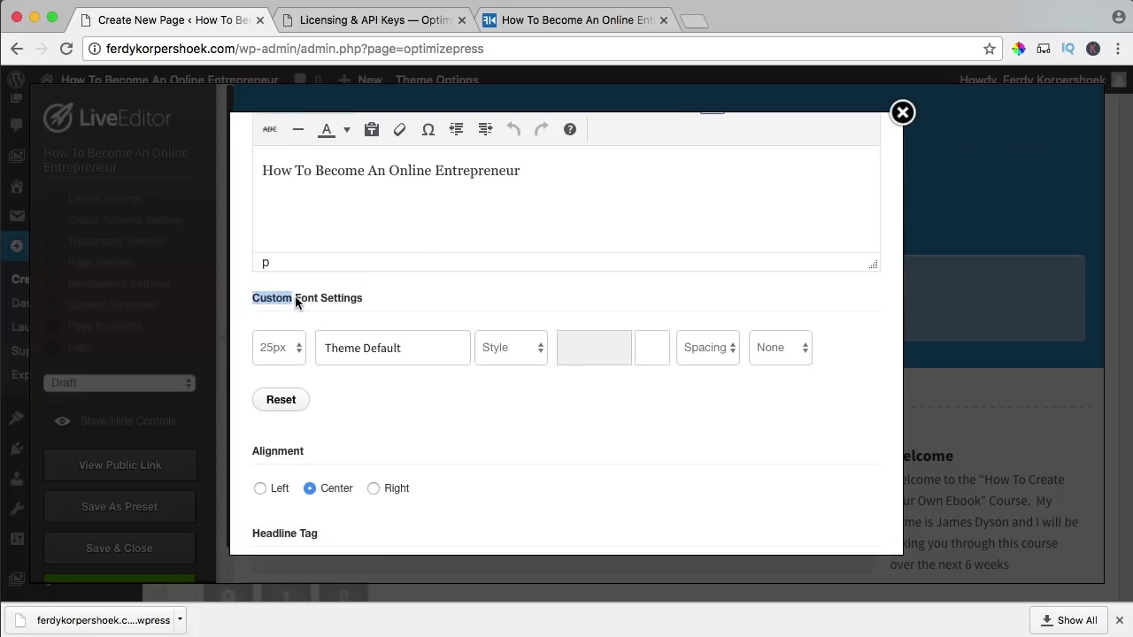
left_click(370, 299)
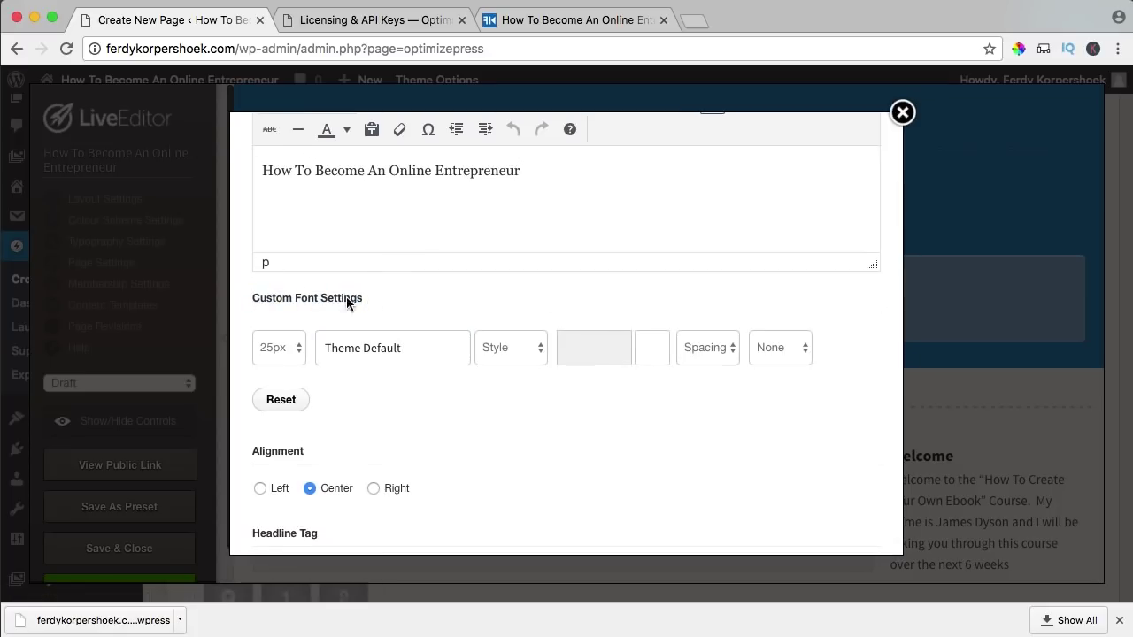
left_click(655, 354)
left_click_drag(728, 463, 674, 406)
left_click(542, 404)
scroll(448, 401, "down", 1)
scroll(448, 407, "down", 3)
left_click(277, 282)
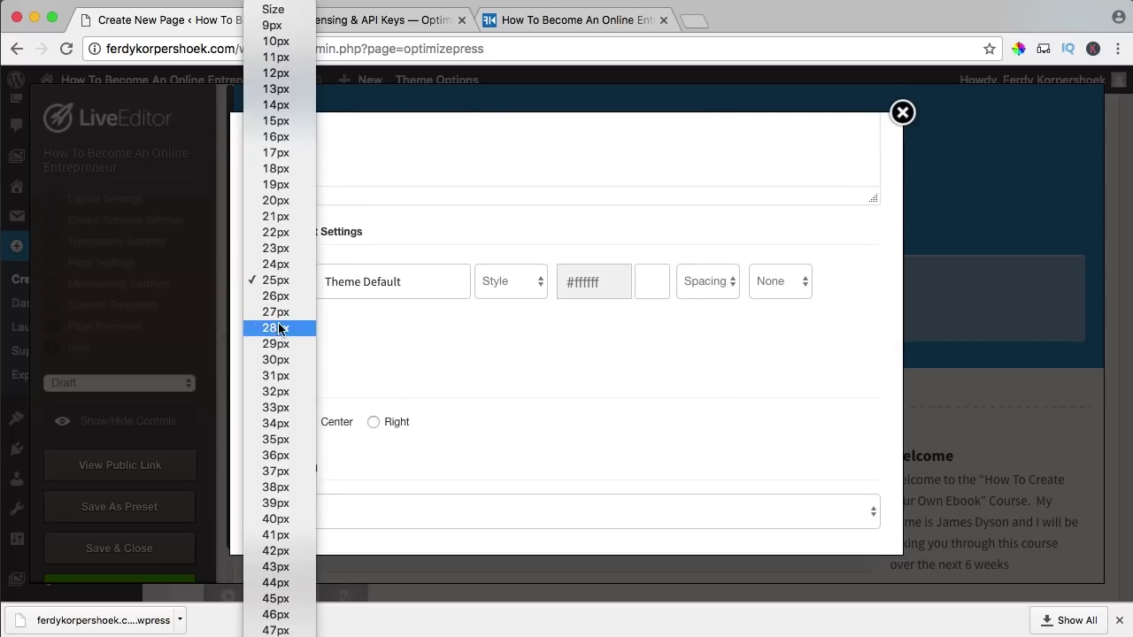
scroll(277, 411, "down", 3)
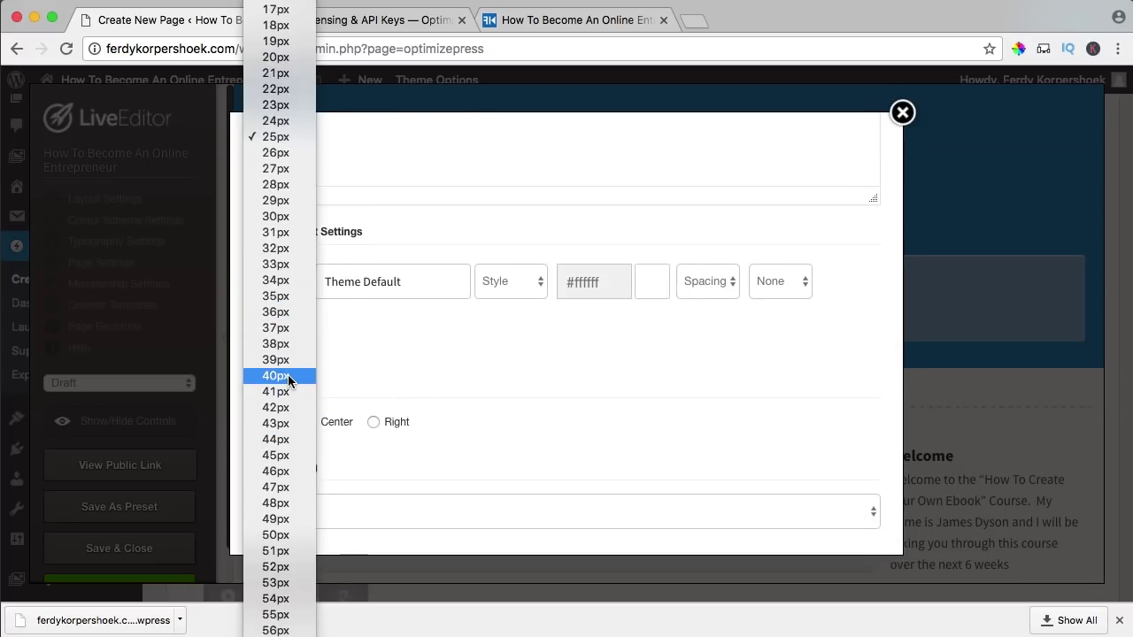
left_click(276, 376)
scroll(486, 363, "down", 5)
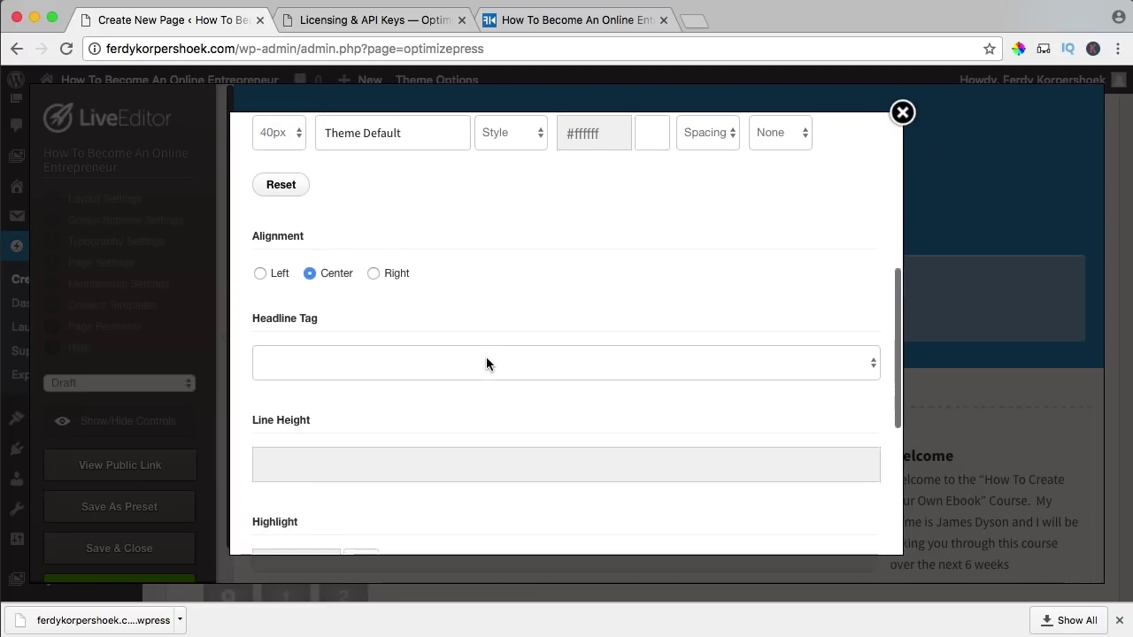
scroll(487, 363, "down", 5)
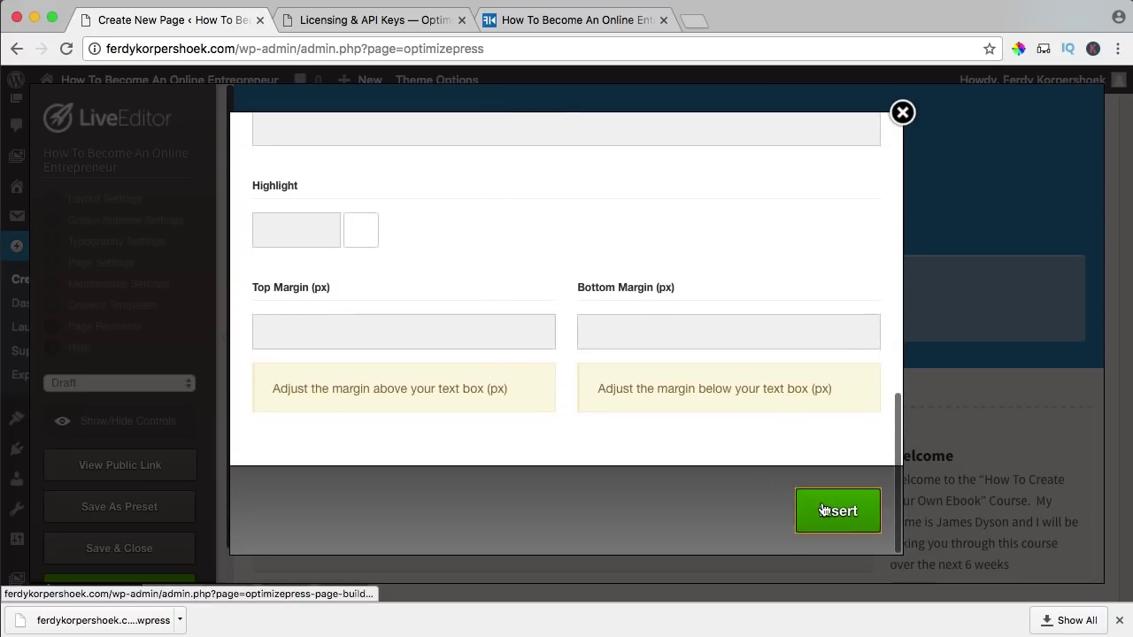
left_click(818, 499)
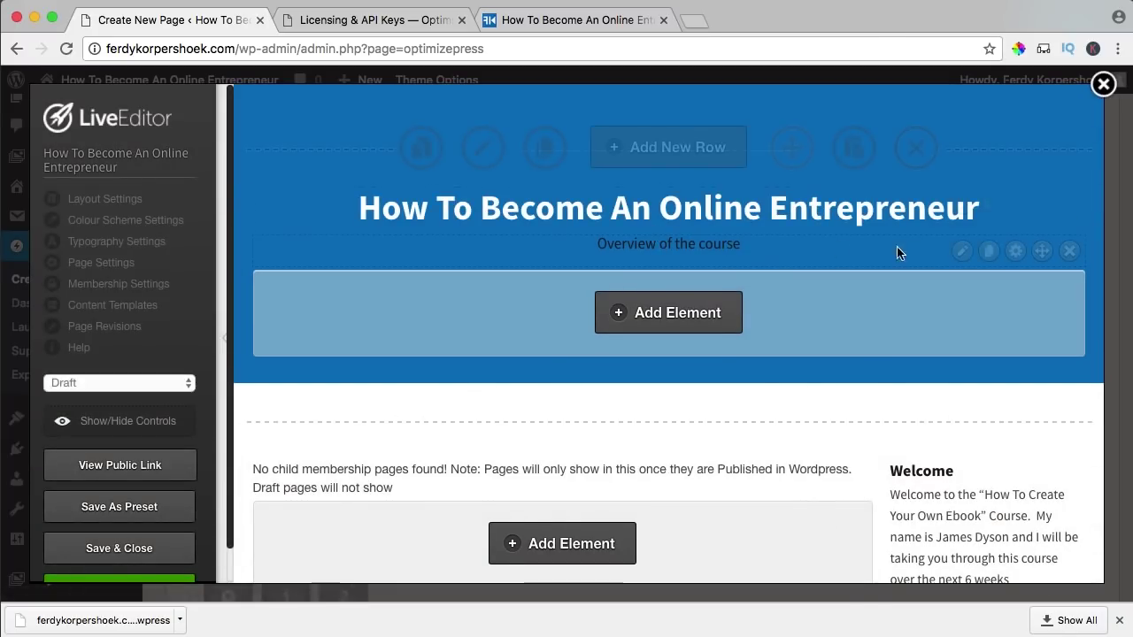
- Make the 'Overview of the course' subtitle white and give it a larger font size
left_click(963, 252)
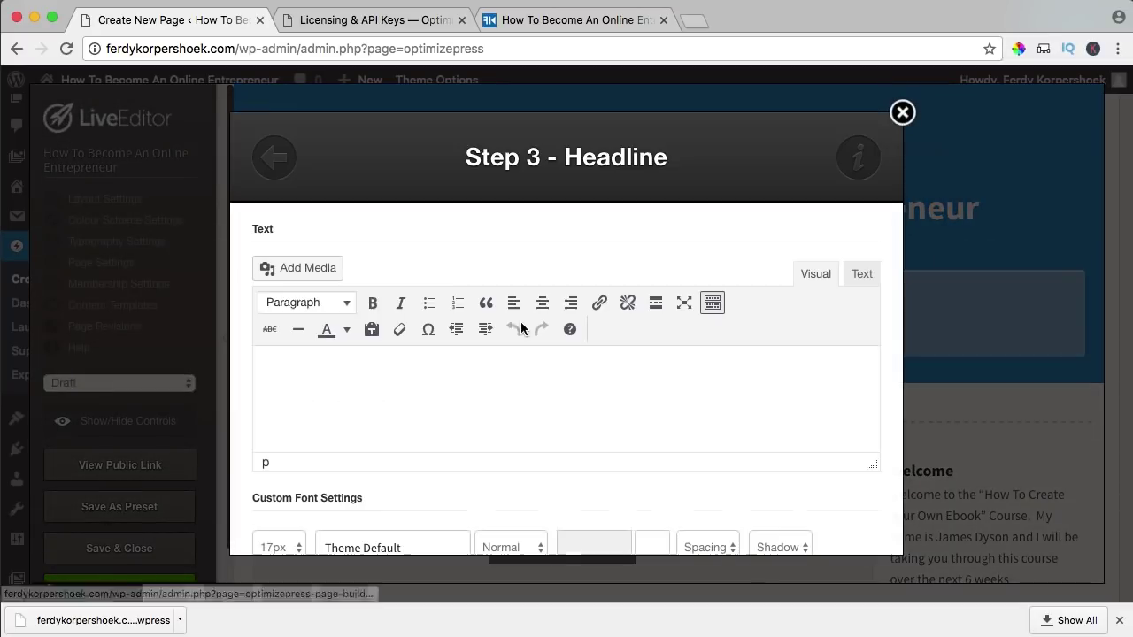
scroll(566, 425, "down", 2)
left_click(649, 455)
scroll(664, 398, "down", 1)
left_click(292, 423)
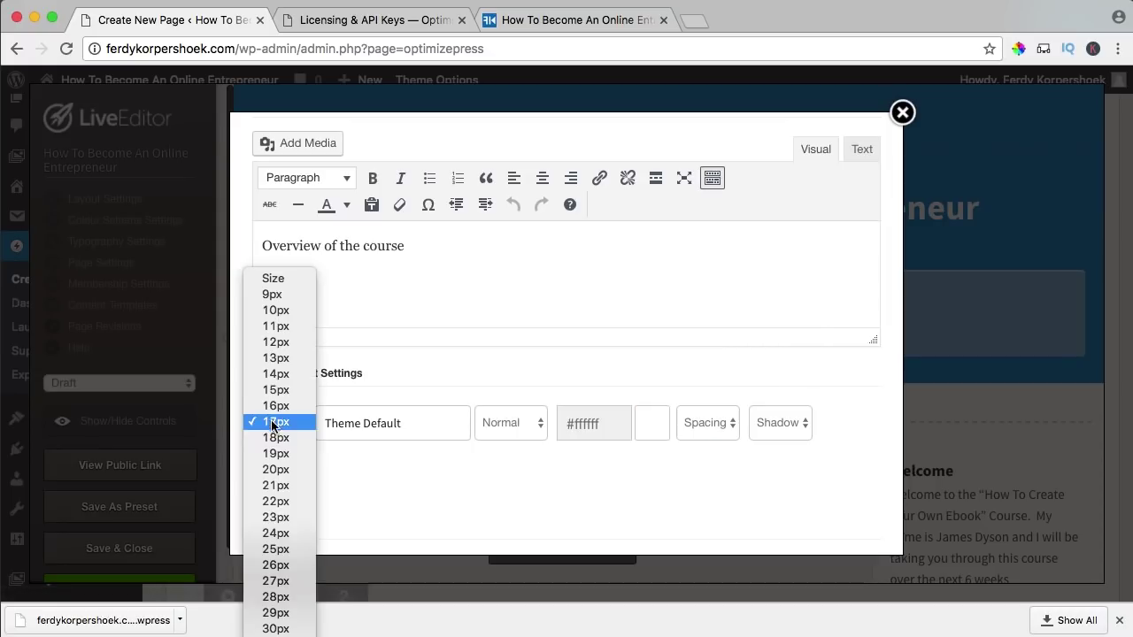
left_click(283, 548)
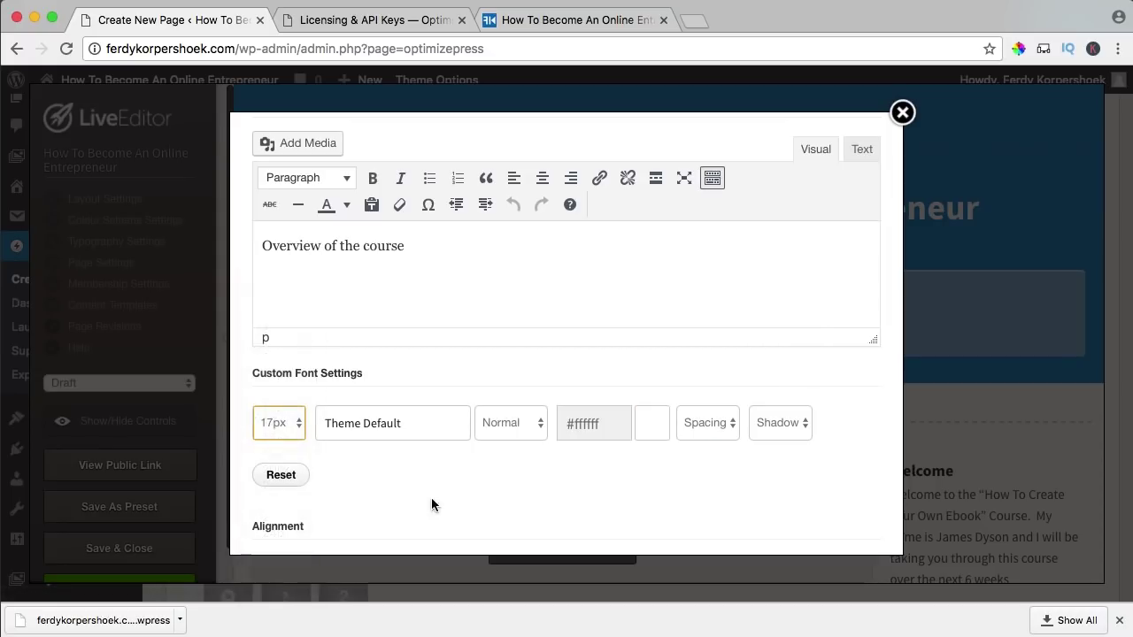
scroll(513, 469, "down", 5)
scroll(542, 461, "down", 5)
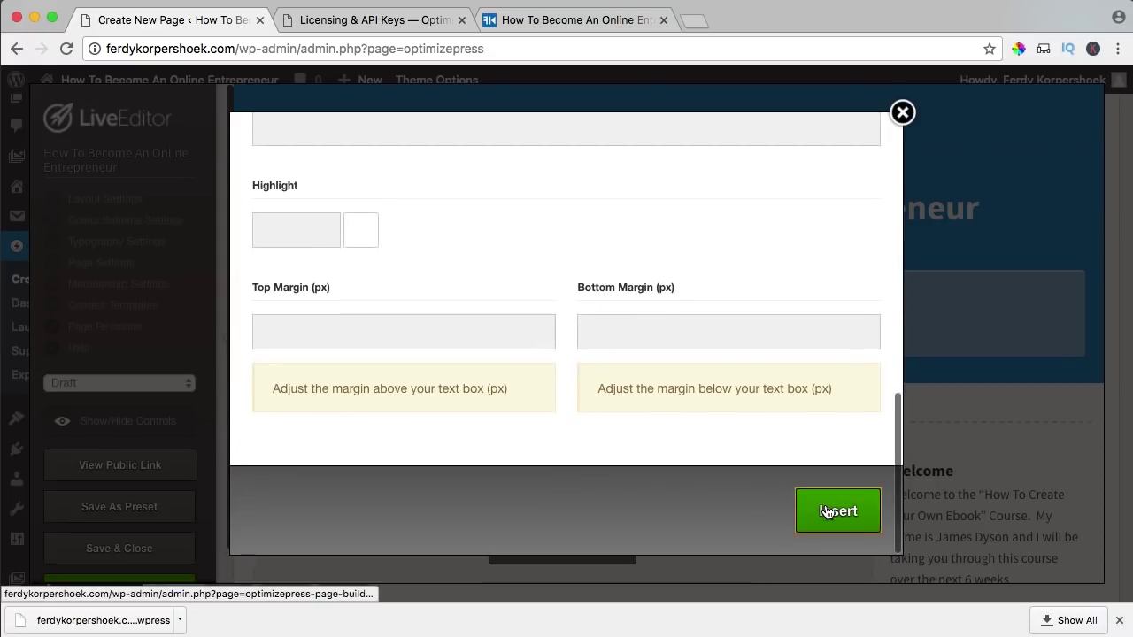
left_click(832, 511)
scroll(699, 370, "down", 5)
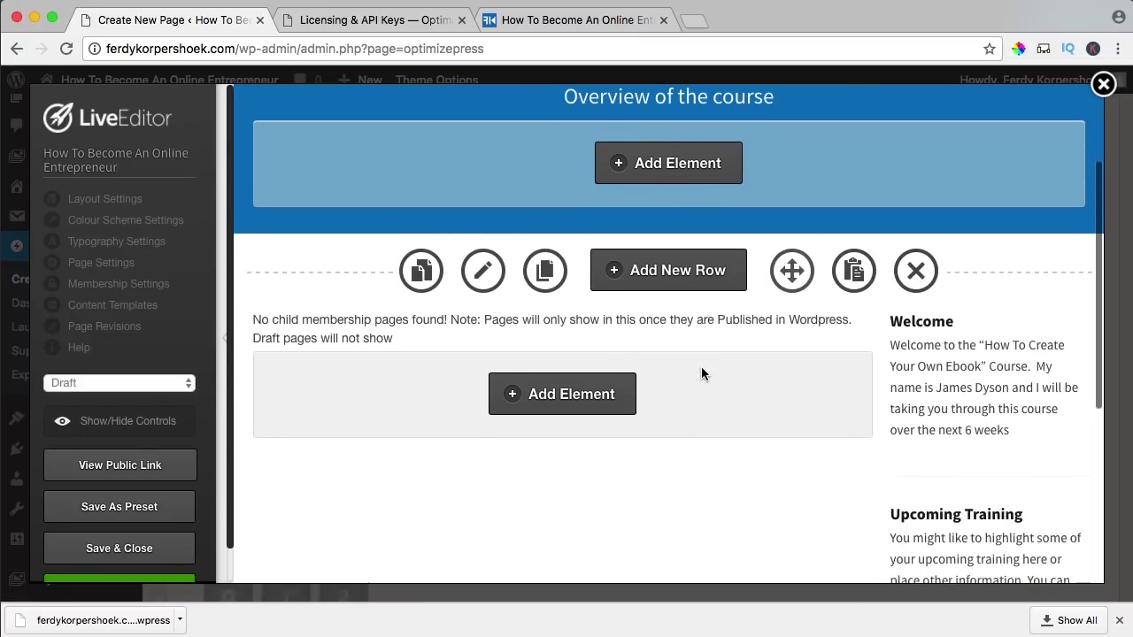
- Save the page, change its status from Draft to Publish, and Save & Close the LiveEditor
scroll(192, 491, "down", 1)
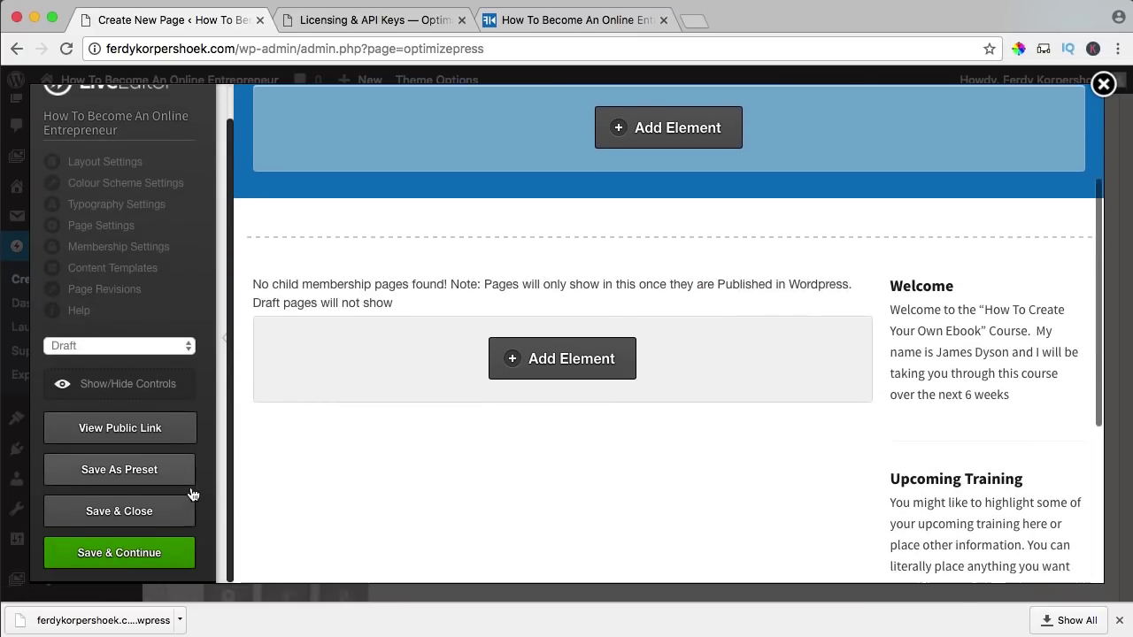
left_click(125, 553)
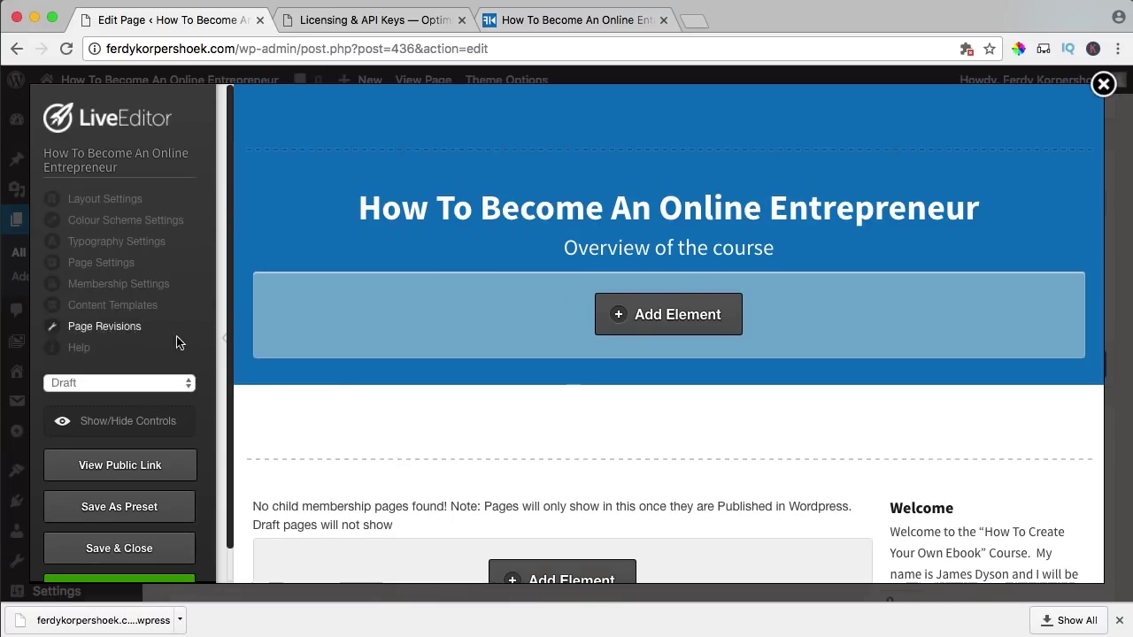
left_click(93, 383)
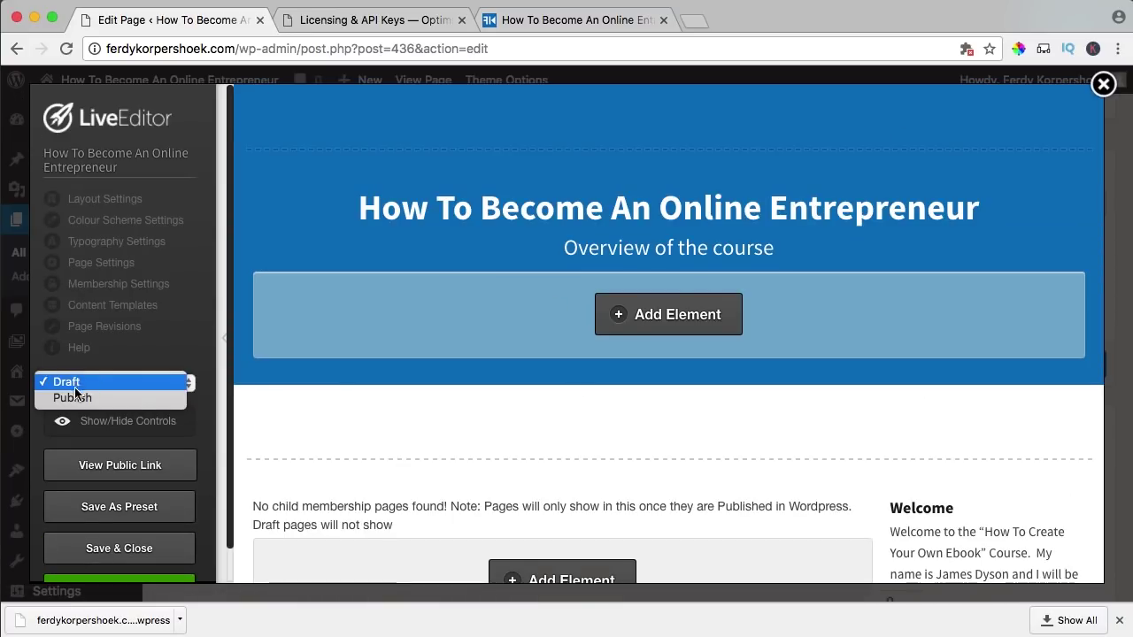
key("Escape")
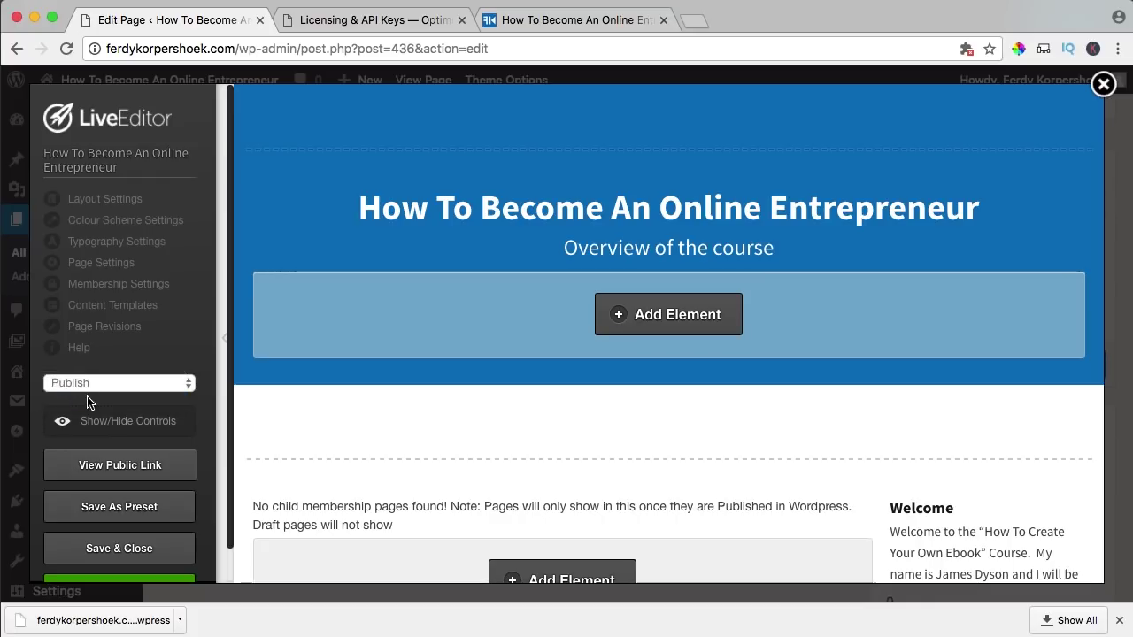
scroll(146, 545, "down", 2)
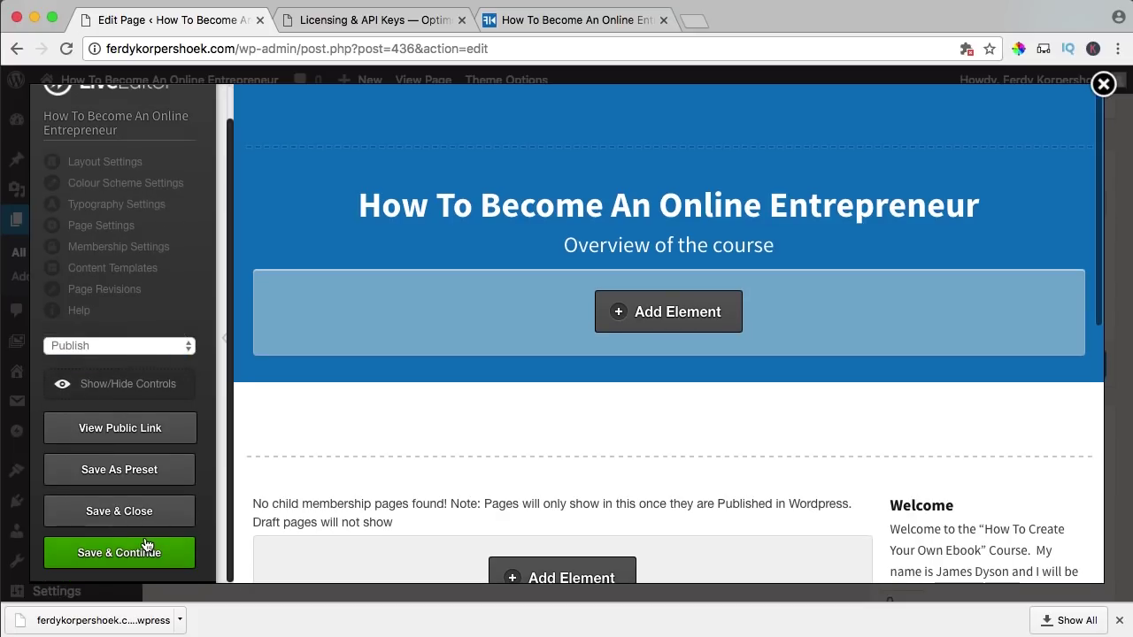
left_click(131, 515)
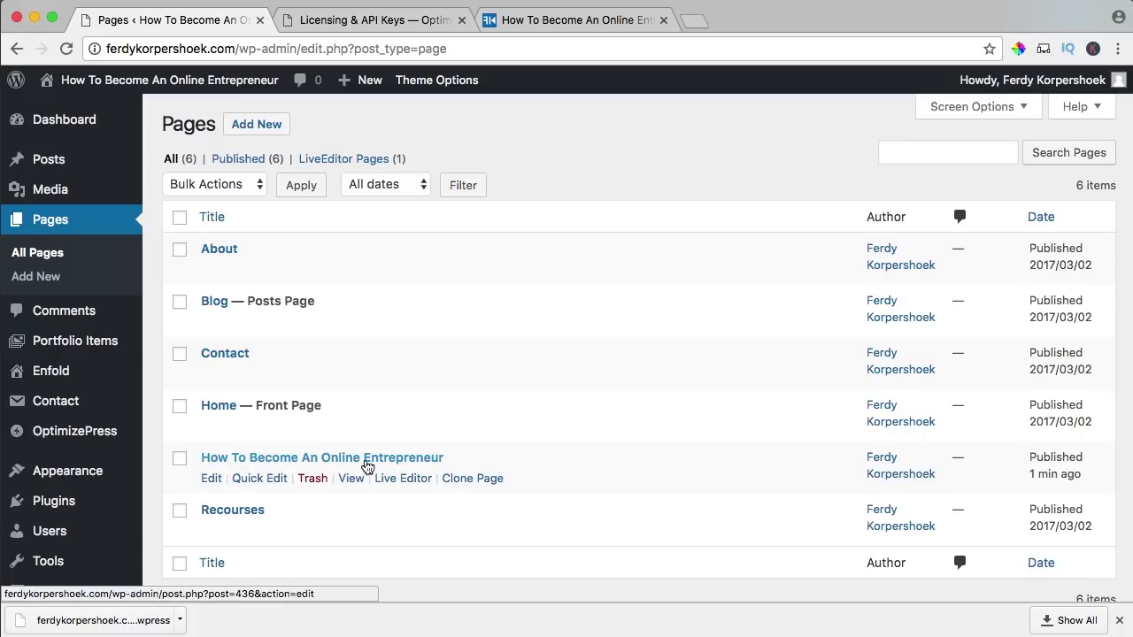
- Open the course page and view the live /member/ page in its new tab
left_click(367, 458)
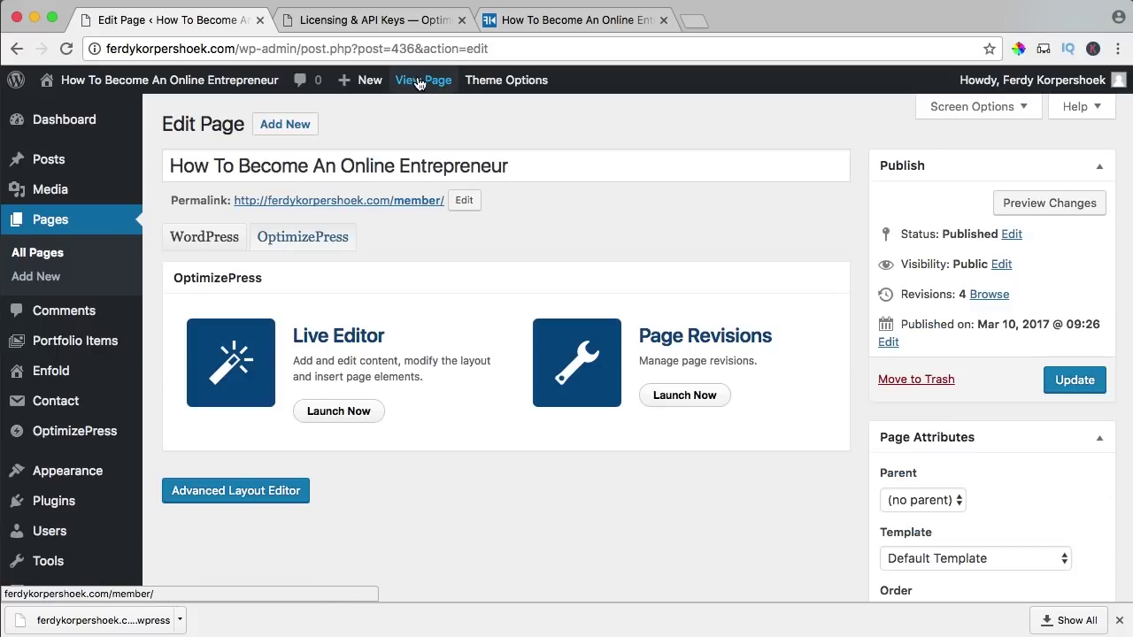
left_click(419, 81, "super")
left_click(347, 22)
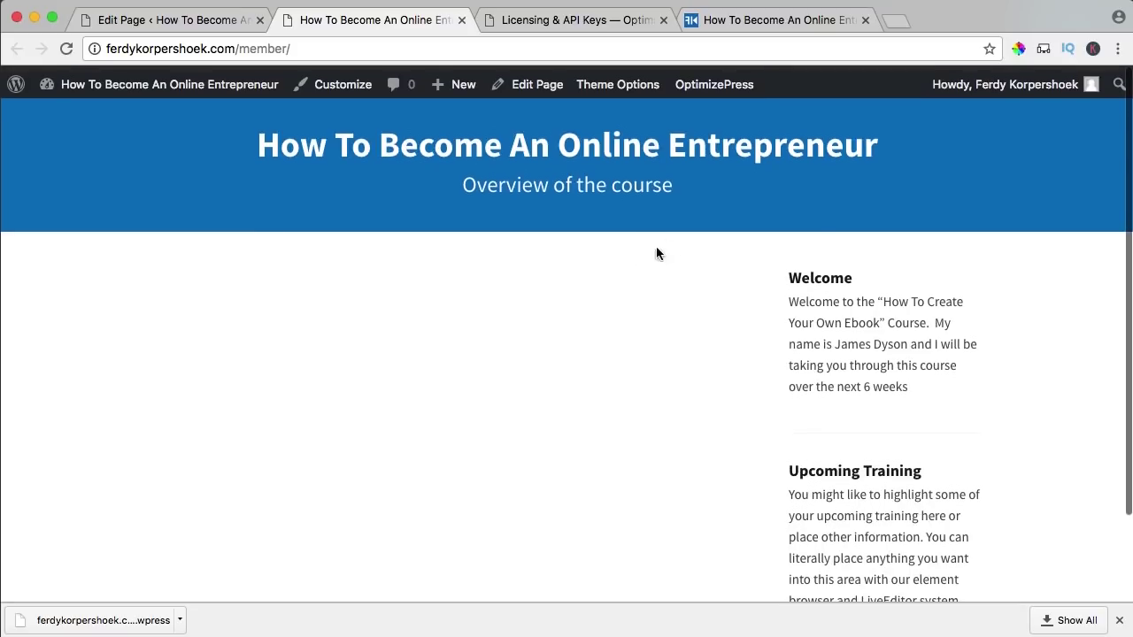
scroll(604, 344, "down", 2)
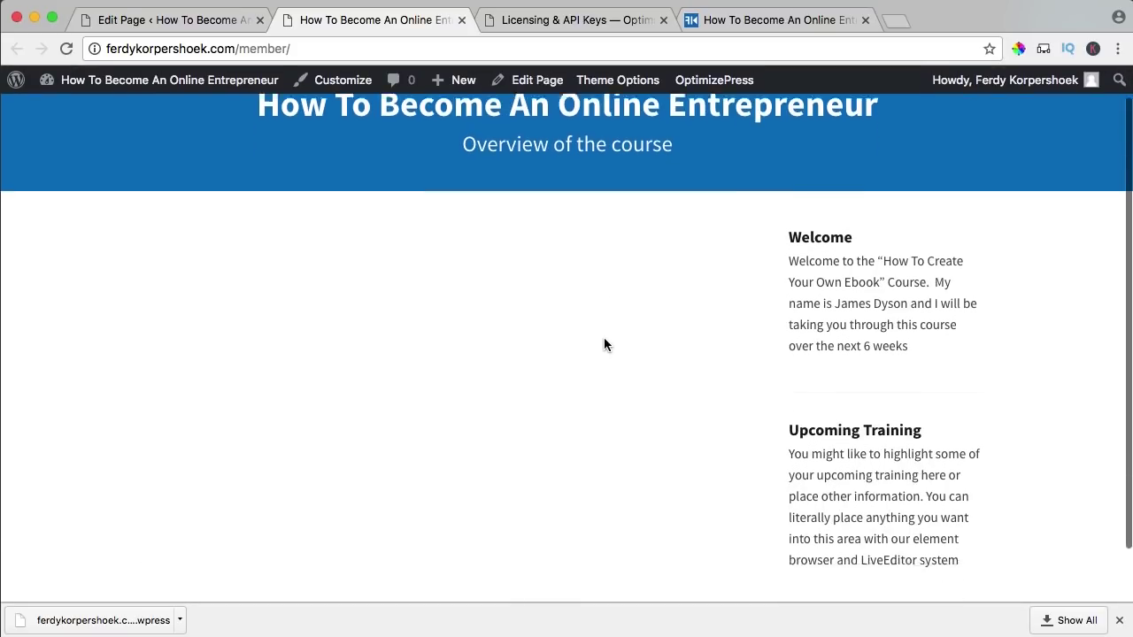
scroll(604, 344, "up", 2)
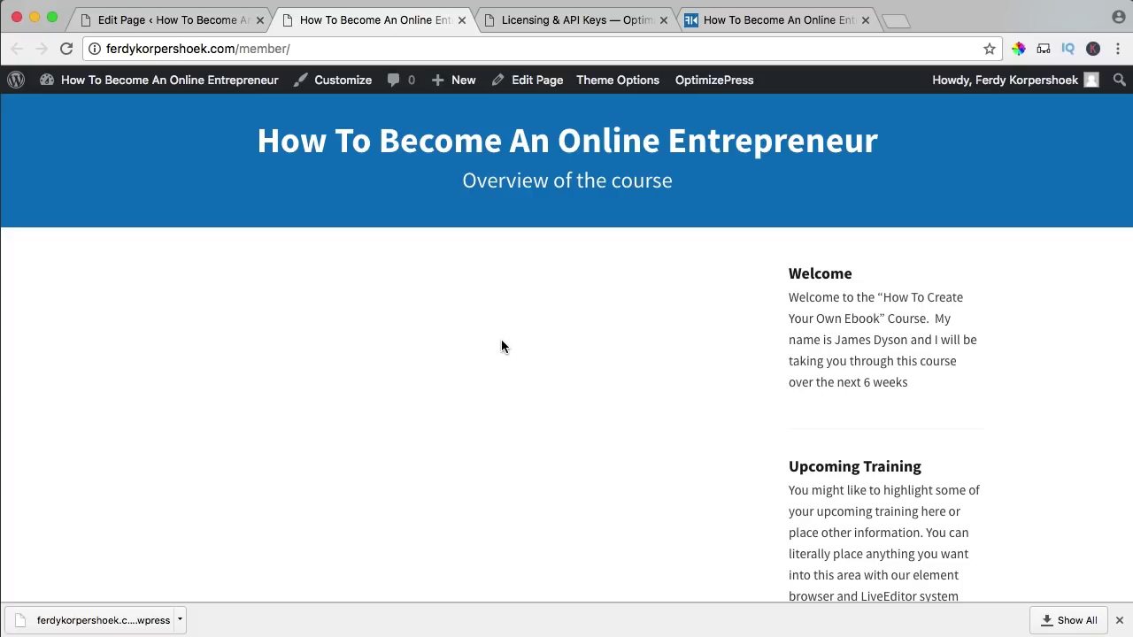
- Close the Licensing & API Keys and leftover tabs, returning to the Edit Page tab
left_click(663, 19)
left_click(663, 19)
left_click(212, 20)
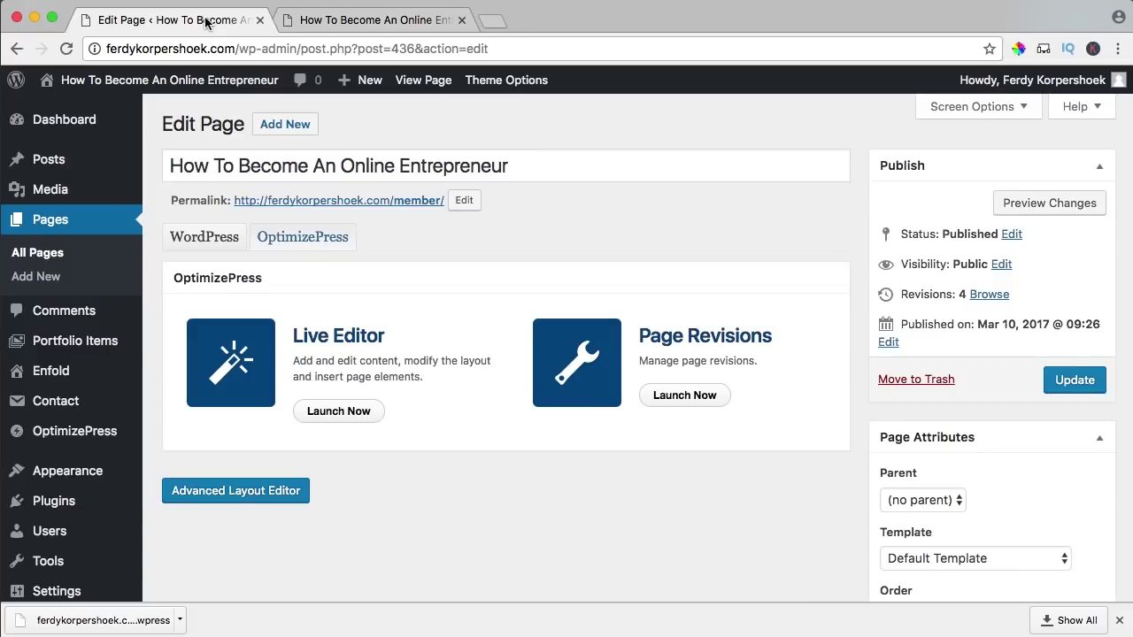
- Duplicate the course overview page from the Pages list and retitle the copy '01. Introduction'
left_click(37, 220)
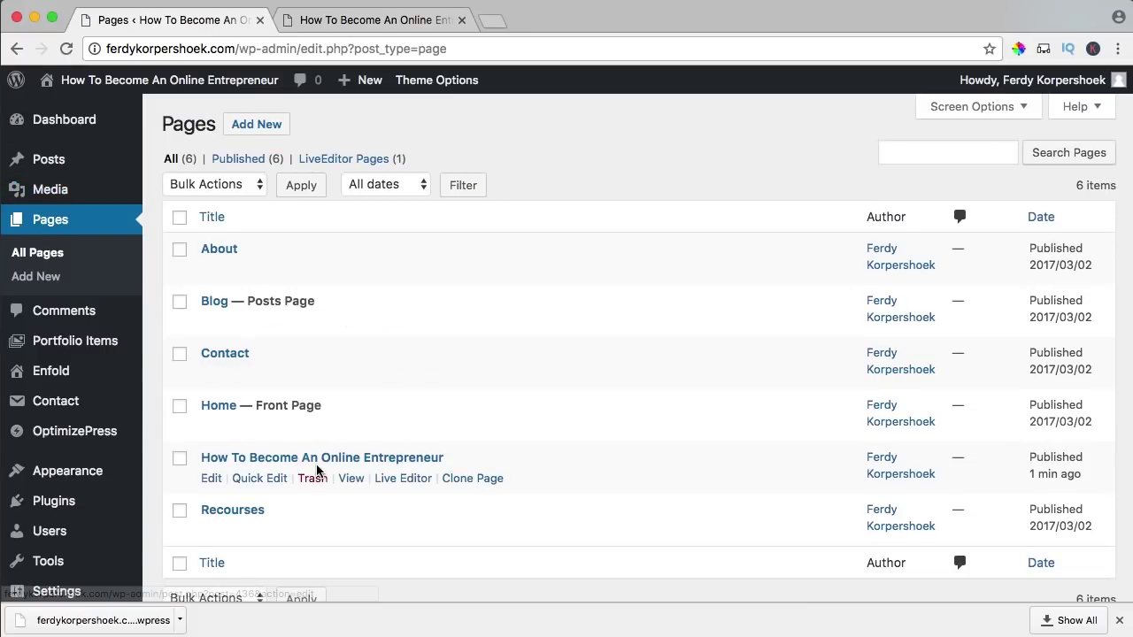
scroll(376, 460, "down", 2)
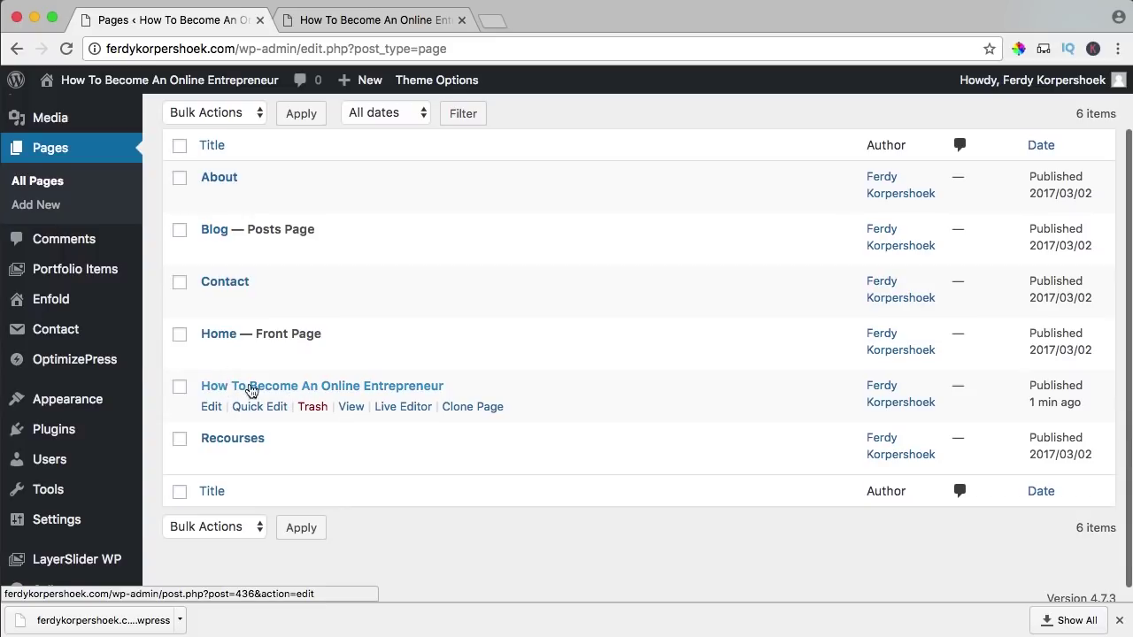
left_click(474, 410)
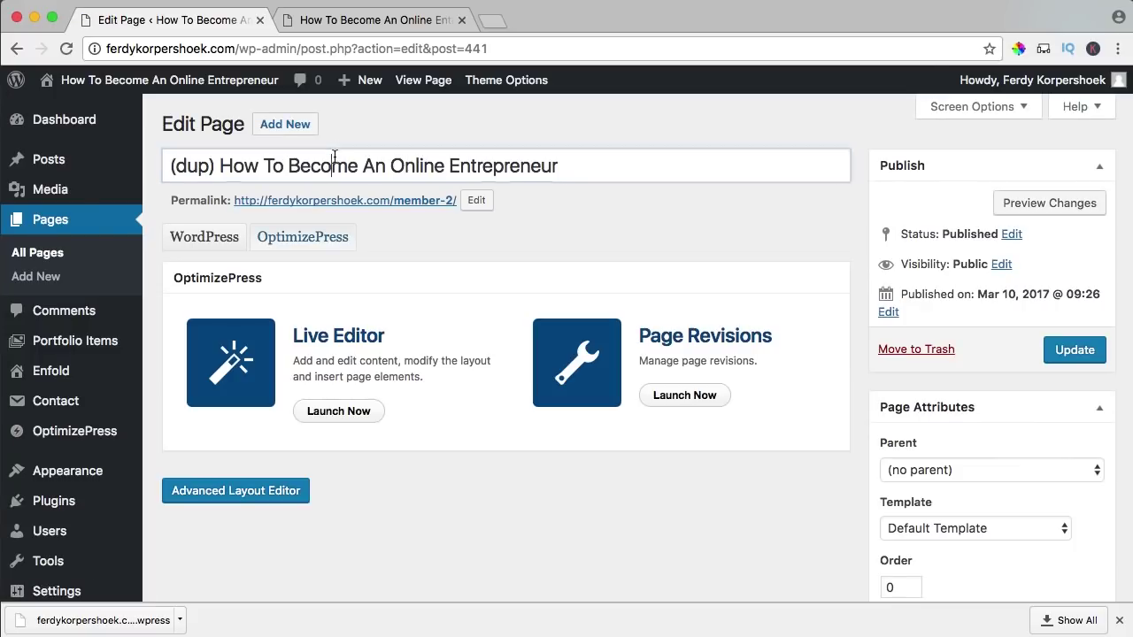
triple_click(334, 157)
type("01. Introduction")
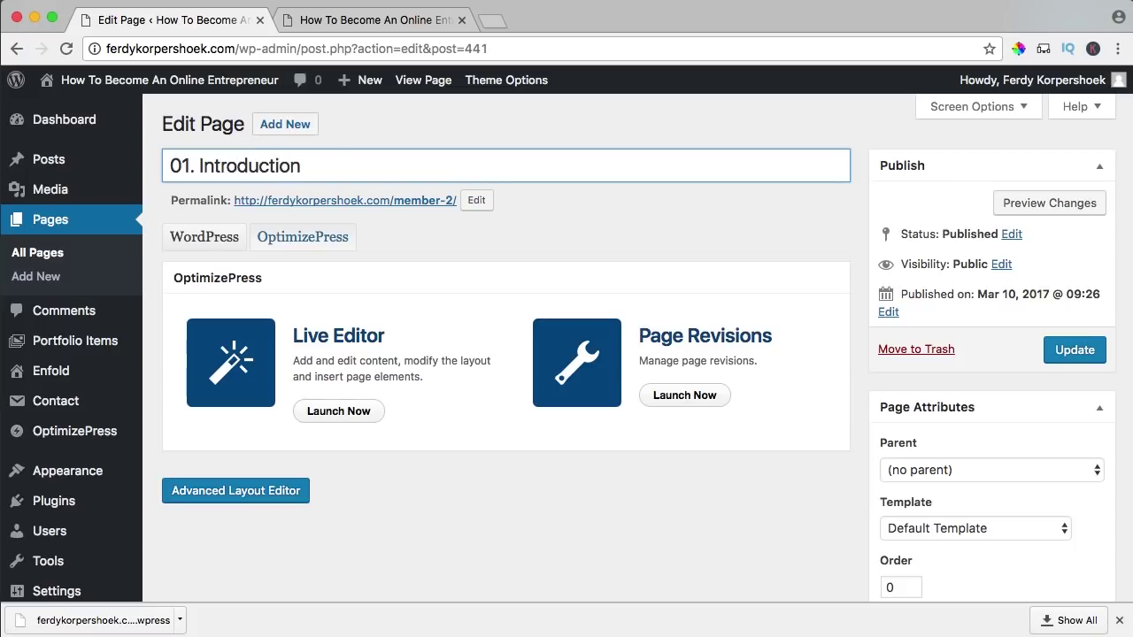
- Change the copy's permalink slug from member-2 to introduction
triple_click(315, 169)
key("super+c")
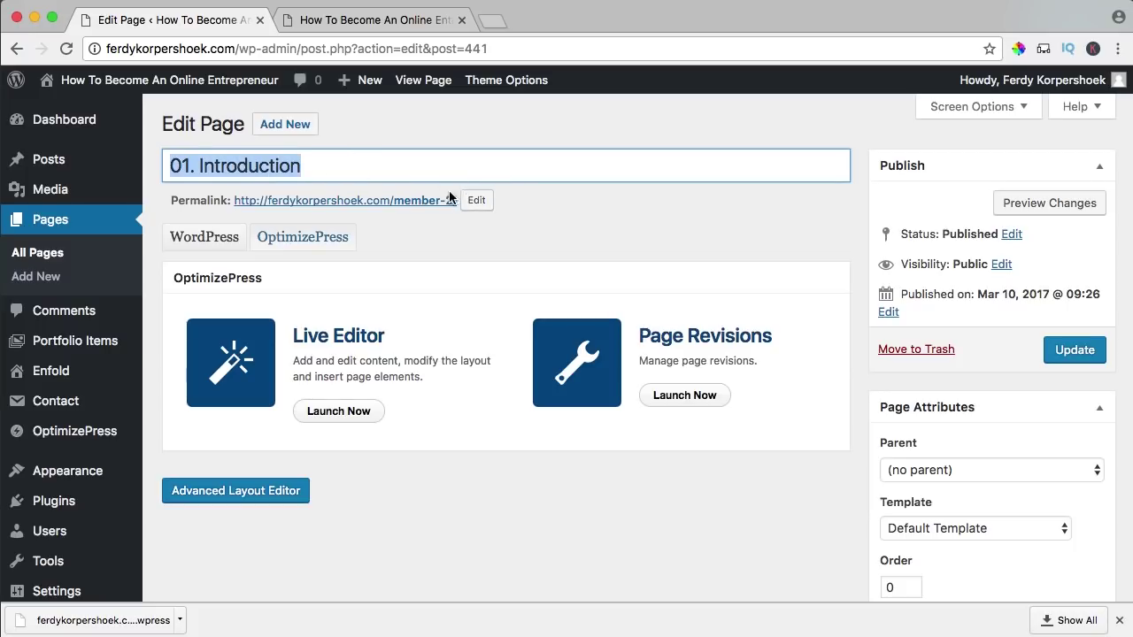
left_click(476, 200)
triple_click(451, 200)
key("super+v")
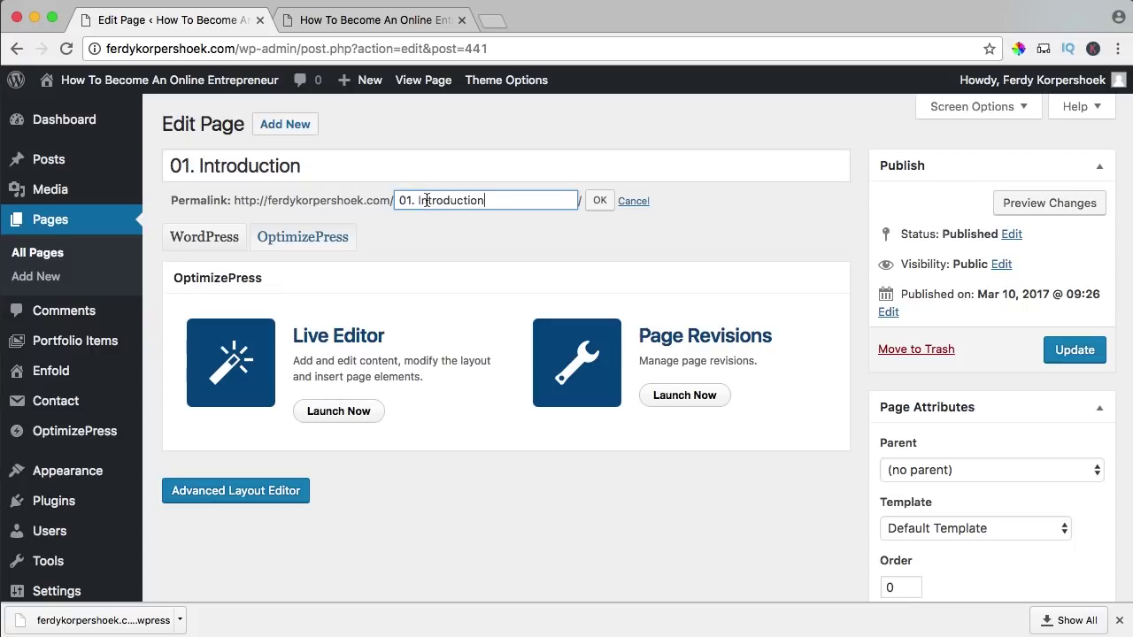
key("BackSpace")
left_click(596, 202)
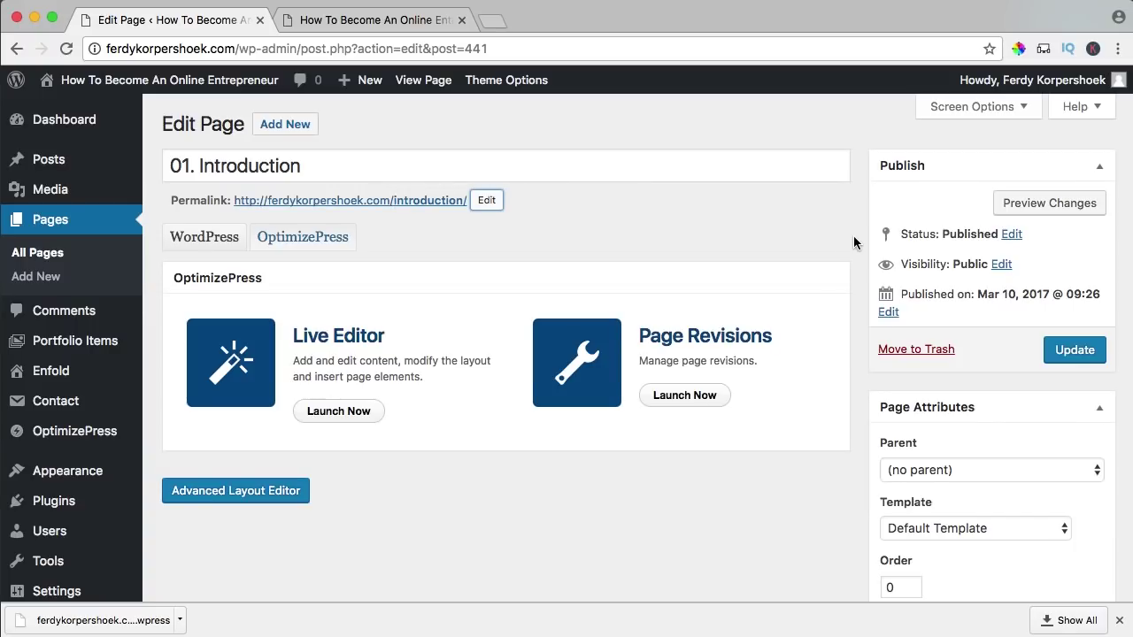
- Set 'How To Become An Online Entrepreneur' as the parent page and update the page
scroll(853, 235, "down", 5)
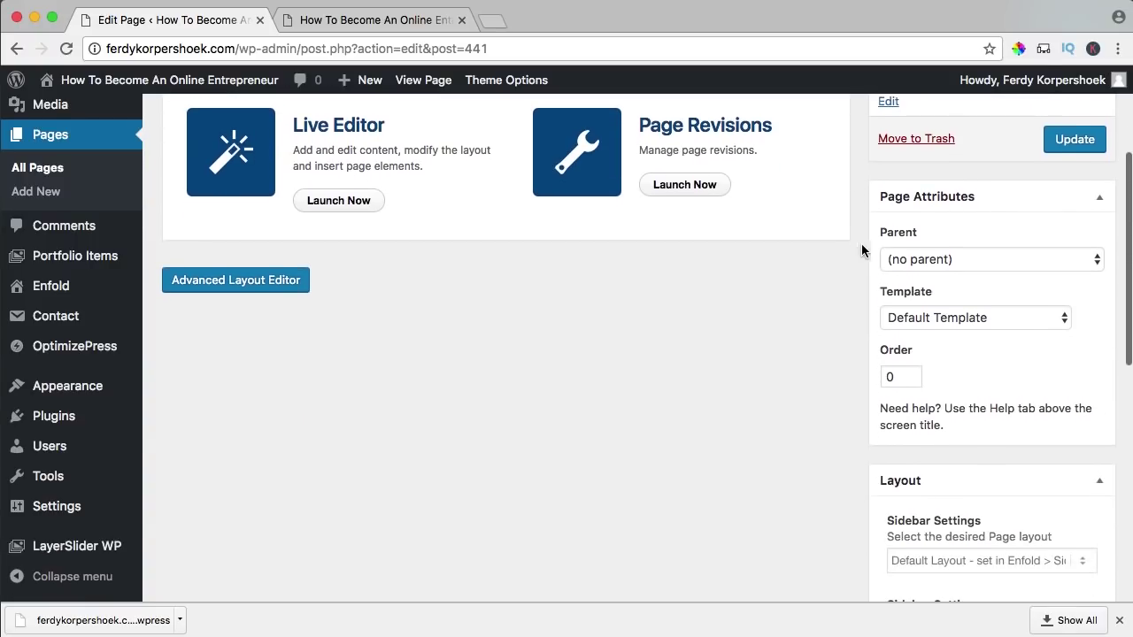
left_click(912, 267)
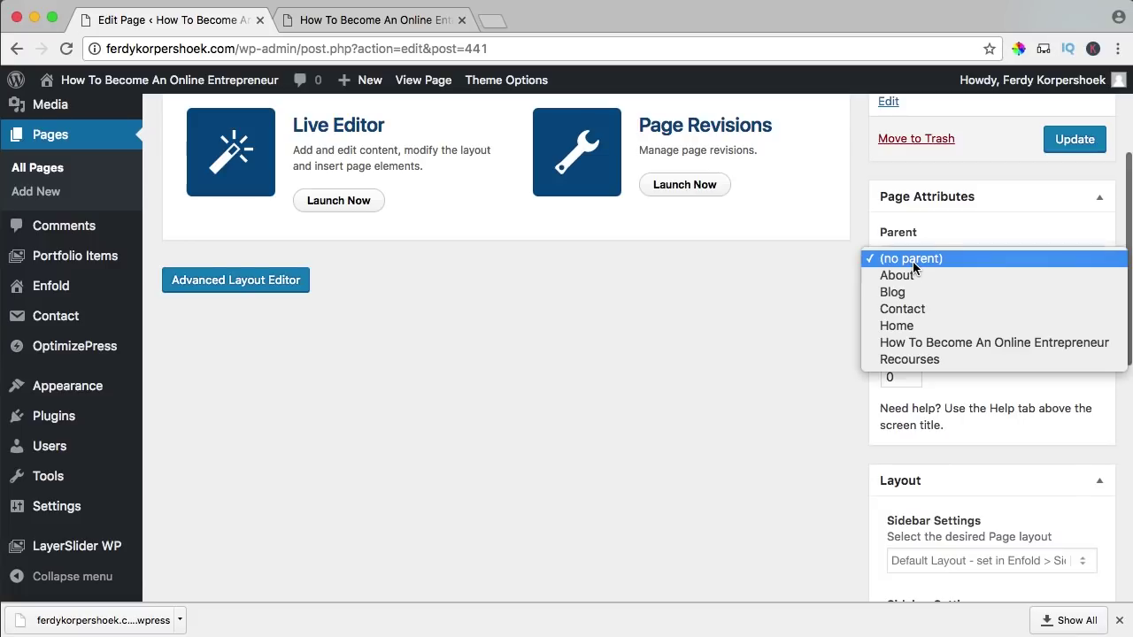
left_click(1019, 344)
scroll(810, 327, "up", 5)
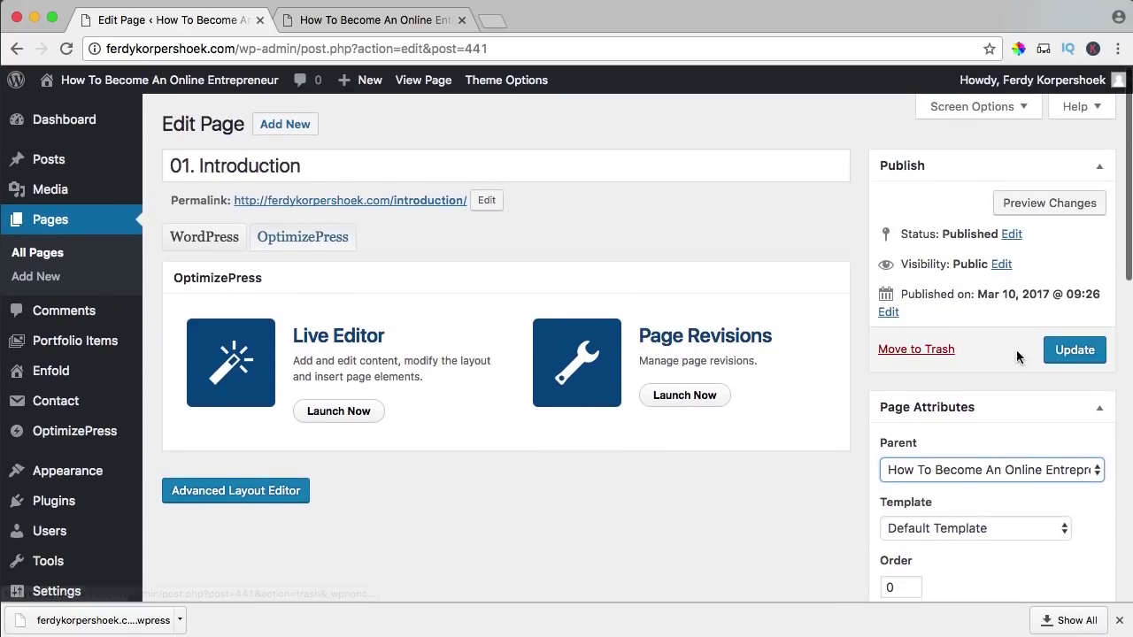
left_click(1069, 354)
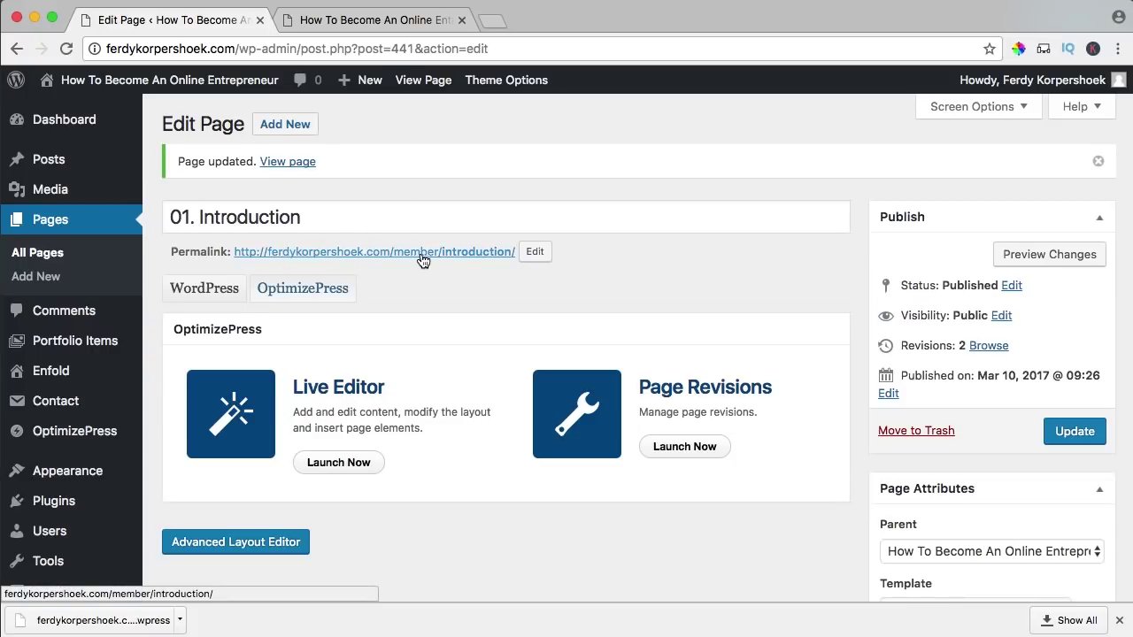
scroll(882, 470, "down", 1)
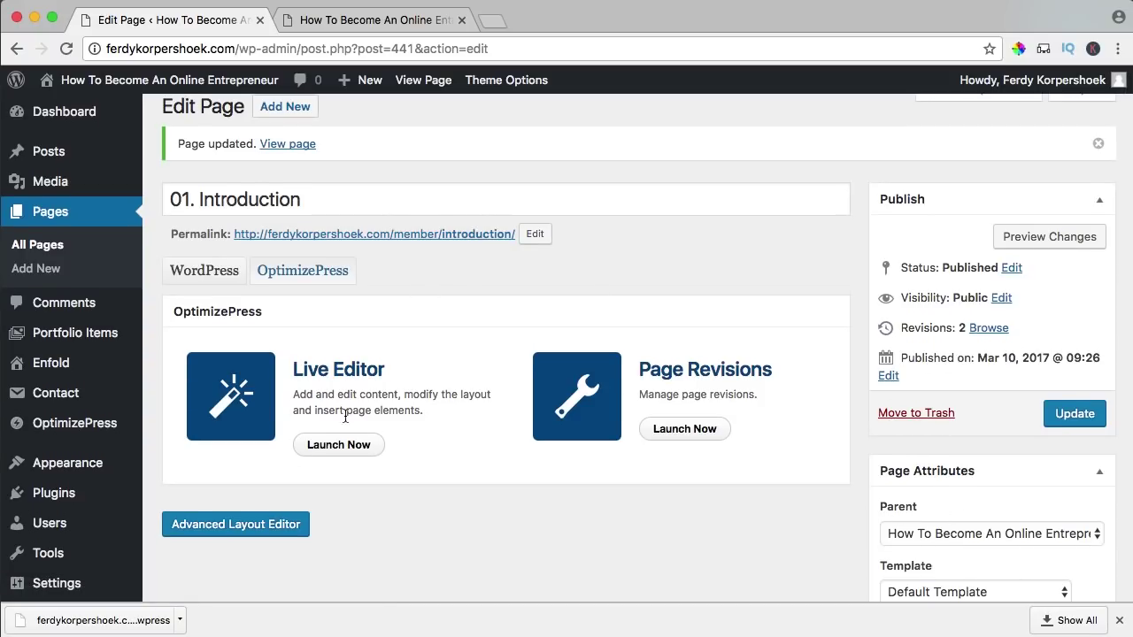
- Launch the Live Editor and insert a 1 Column row beneath the blue heading row
left_click(338, 445)
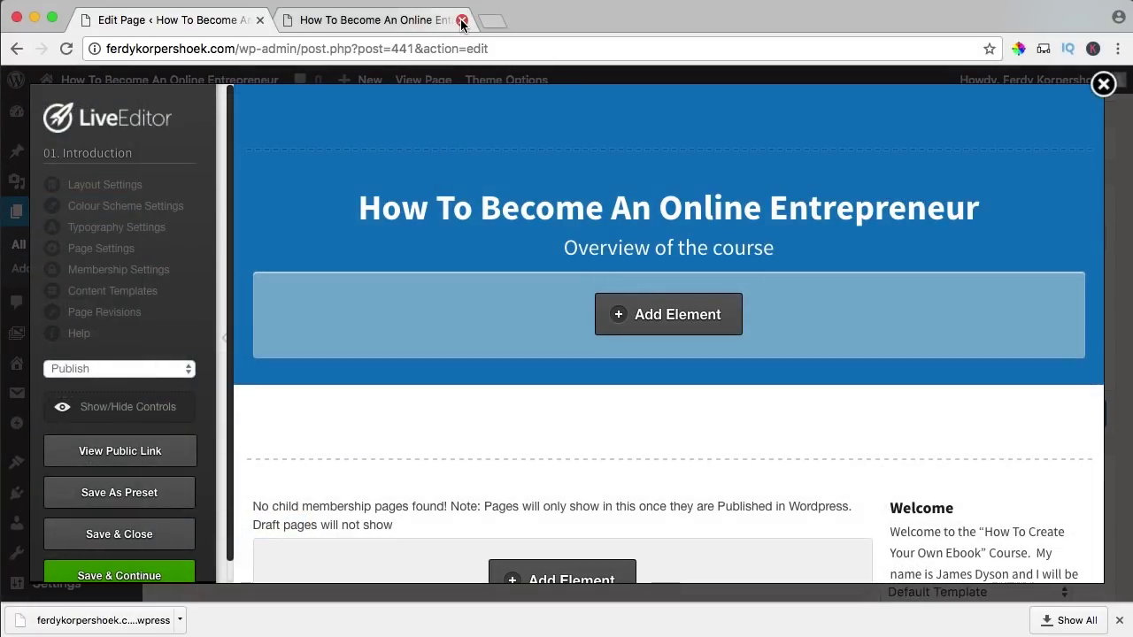
left_click(461, 19)
scroll(576, 317, "down", 2)
mouse_move(663, 336)
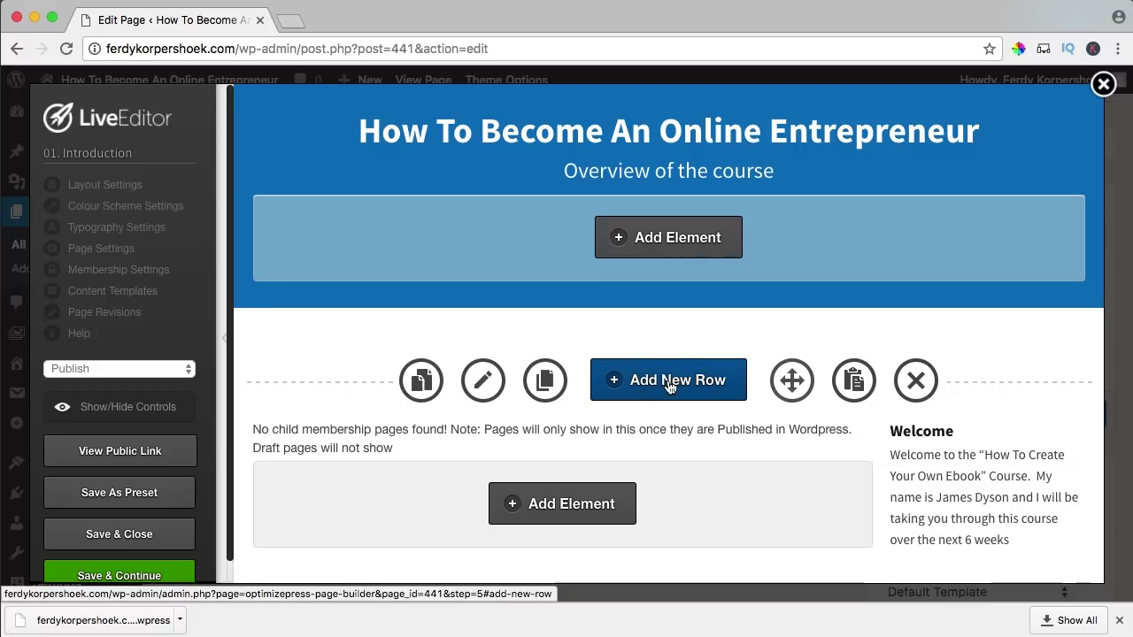
left_click(670, 383)
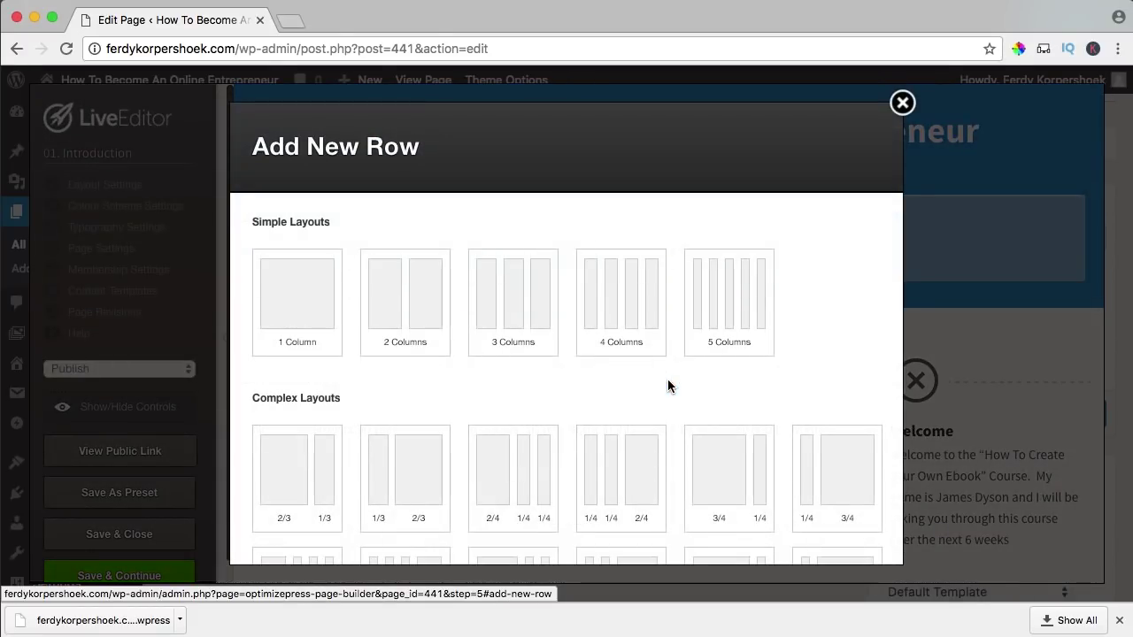
left_click(298, 295)
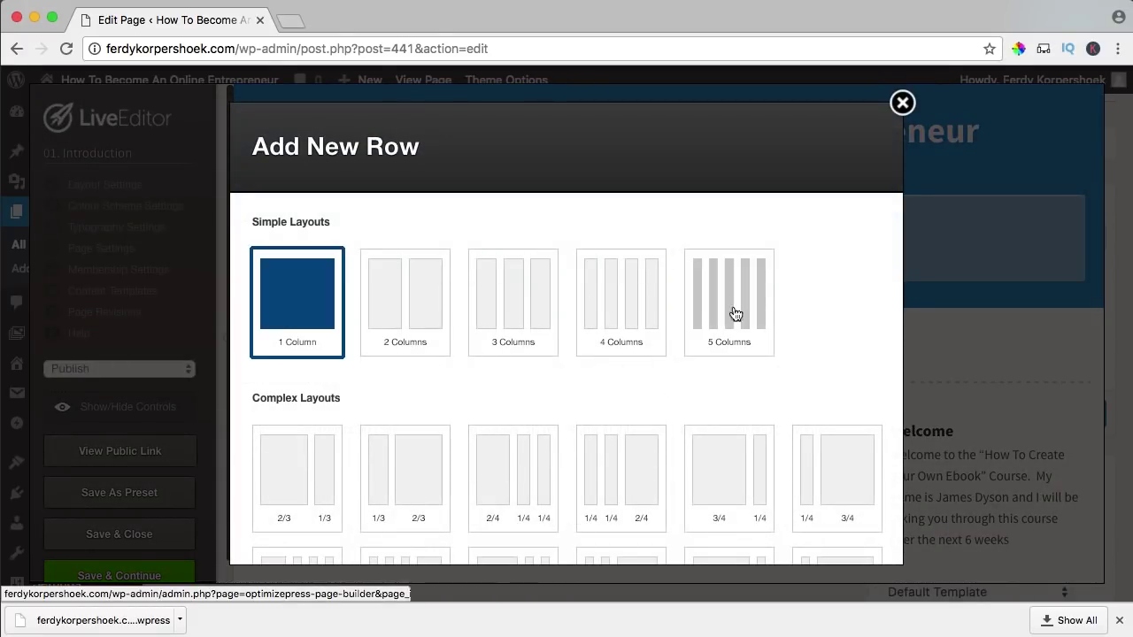
scroll(755, 313, "down", 6)
left_click(799, 521)
mouse_move(671, 329)
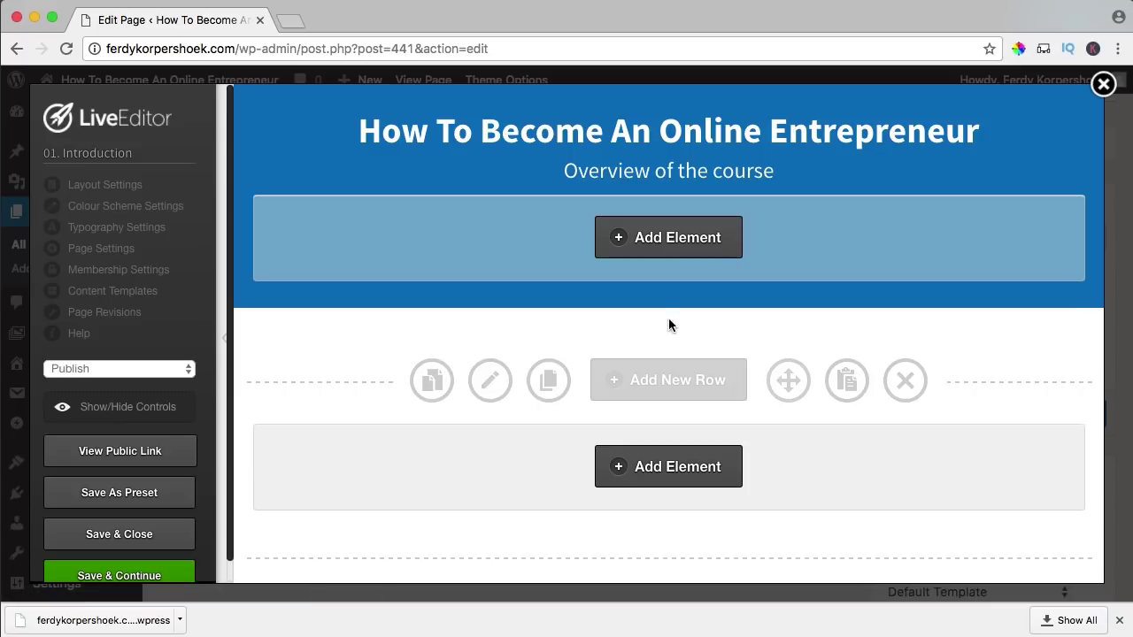
- Add a chevron-style Membership Breadcrumb Trails element ending at '01. Introduction' to the new row
left_click(653, 472)
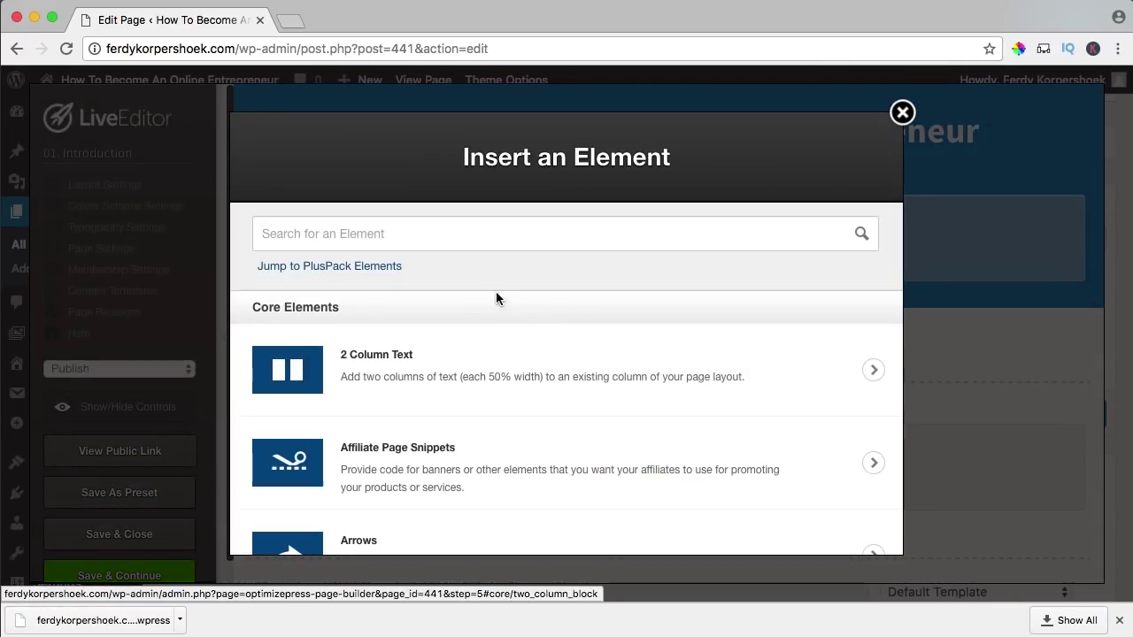
type("bread")
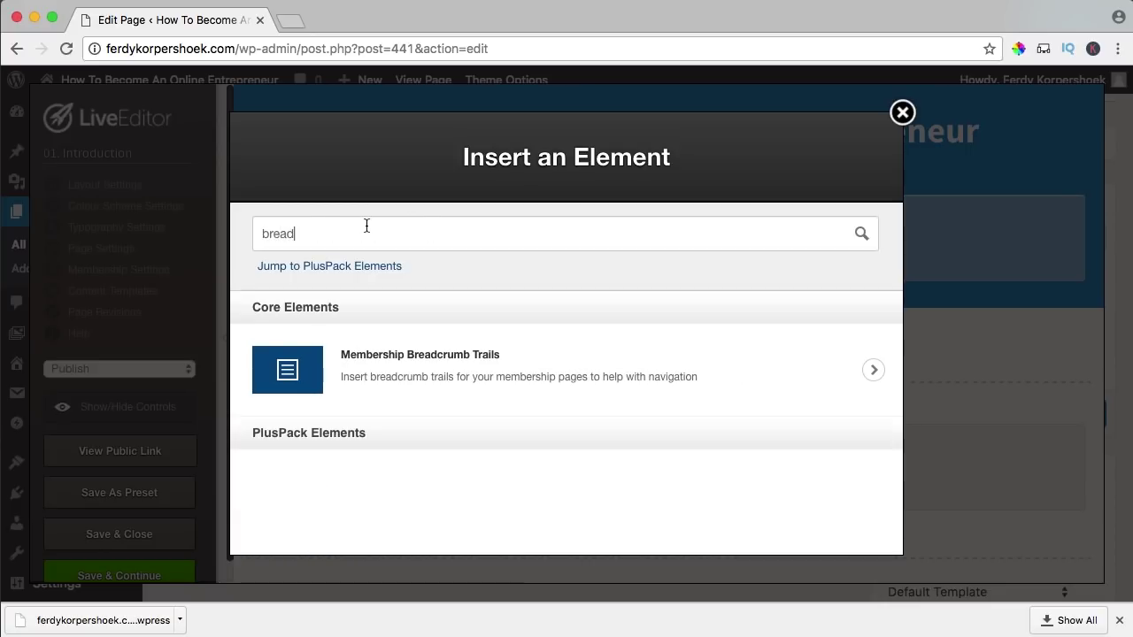
left_click(318, 366)
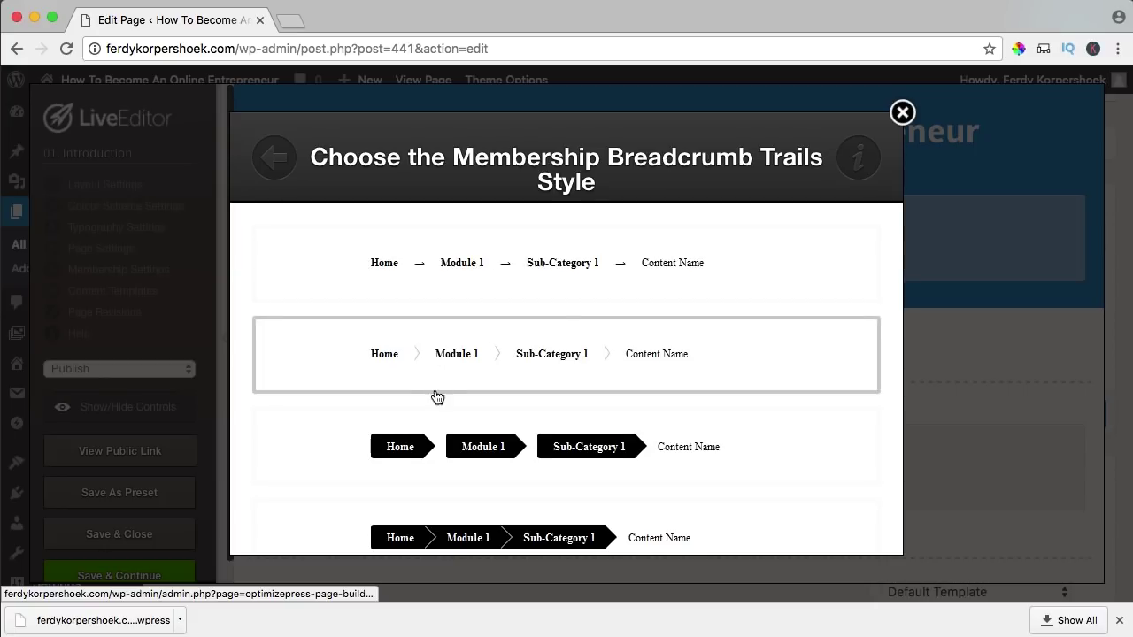
scroll(433, 393, "down", 5)
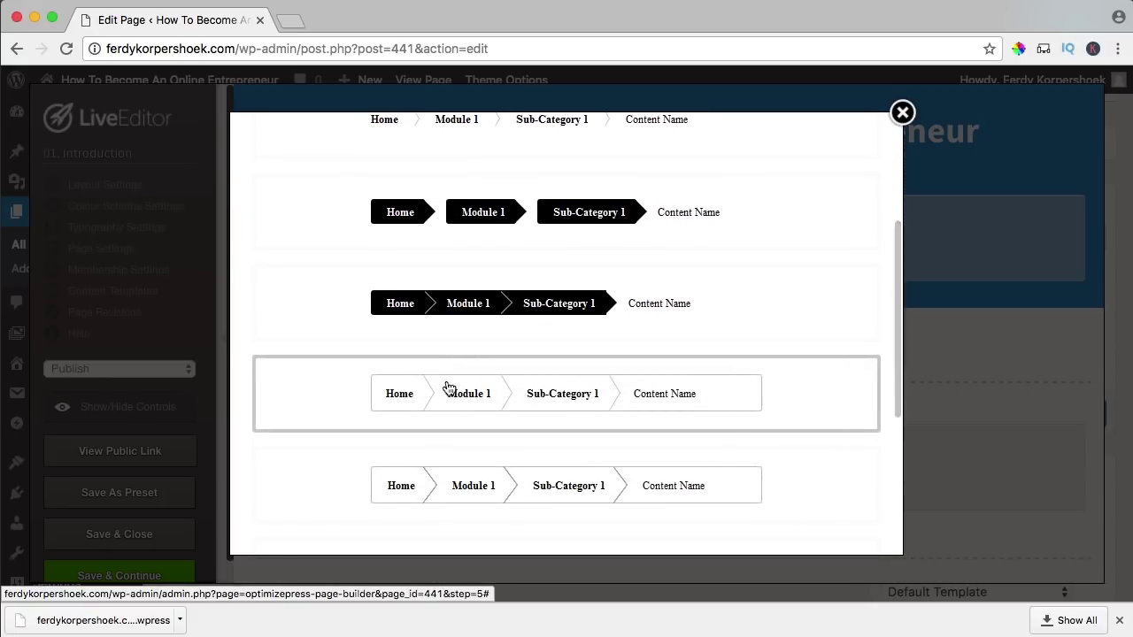
scroll(451, 386, "up", 5)
left_click(420, 357)
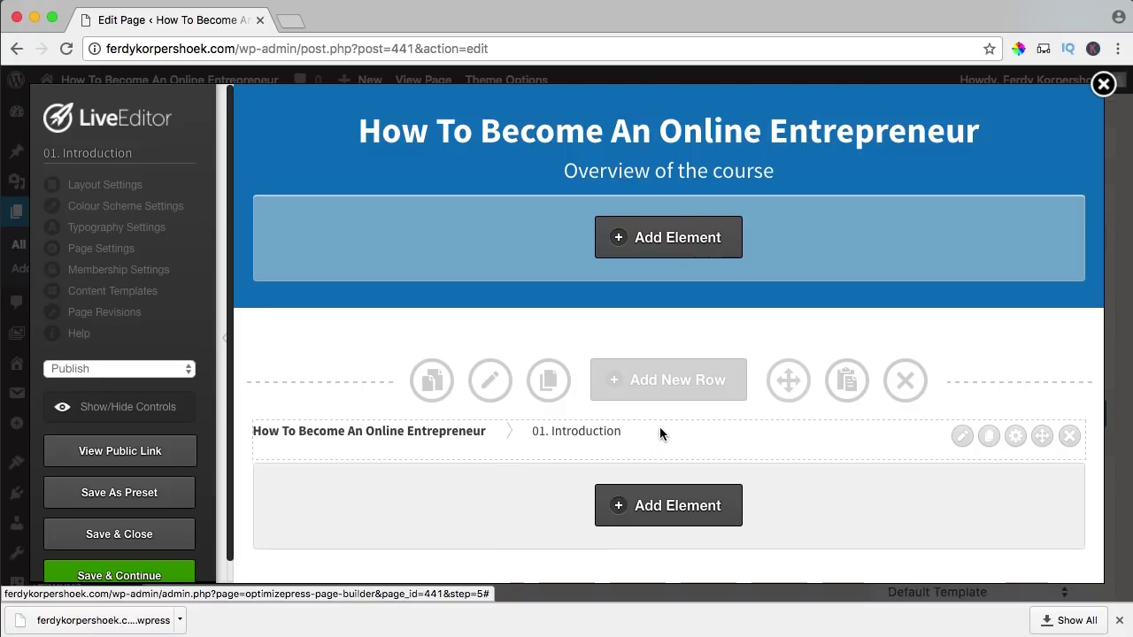
scroll(661, 429, "down", 3)
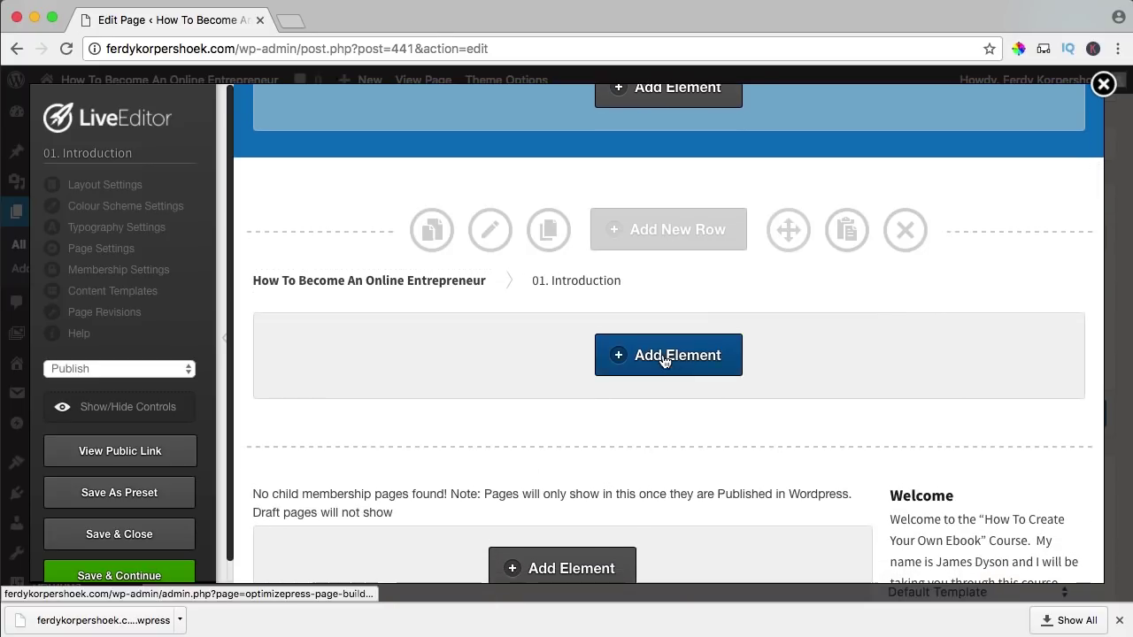
left_click(664, 357)
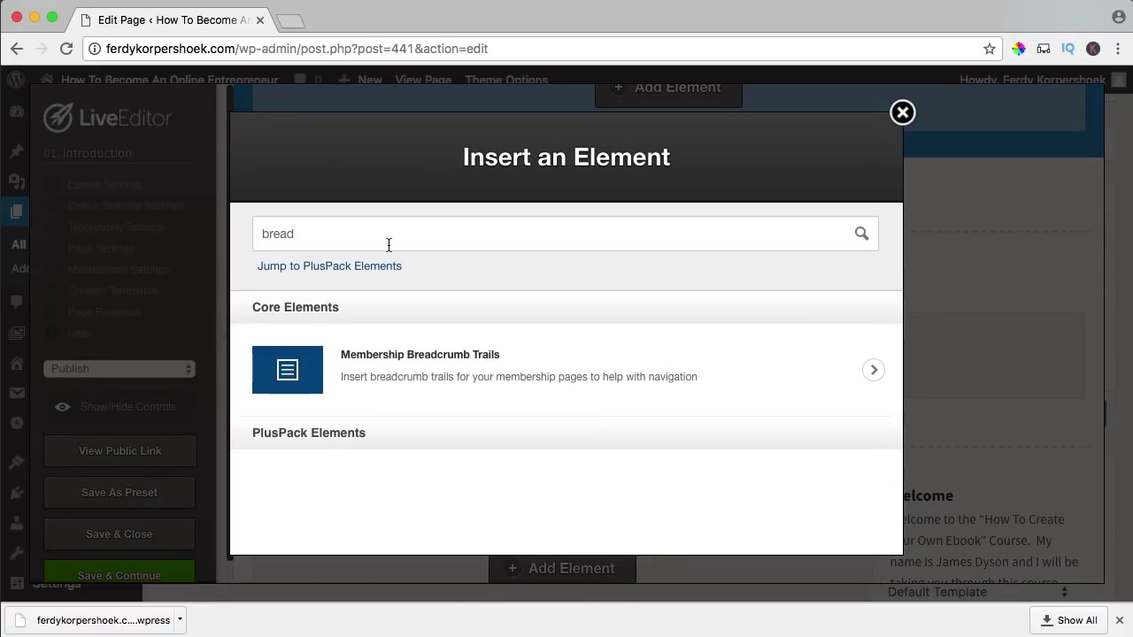
- Search 'video', choose the Video Player element and pick its player style
type("video")
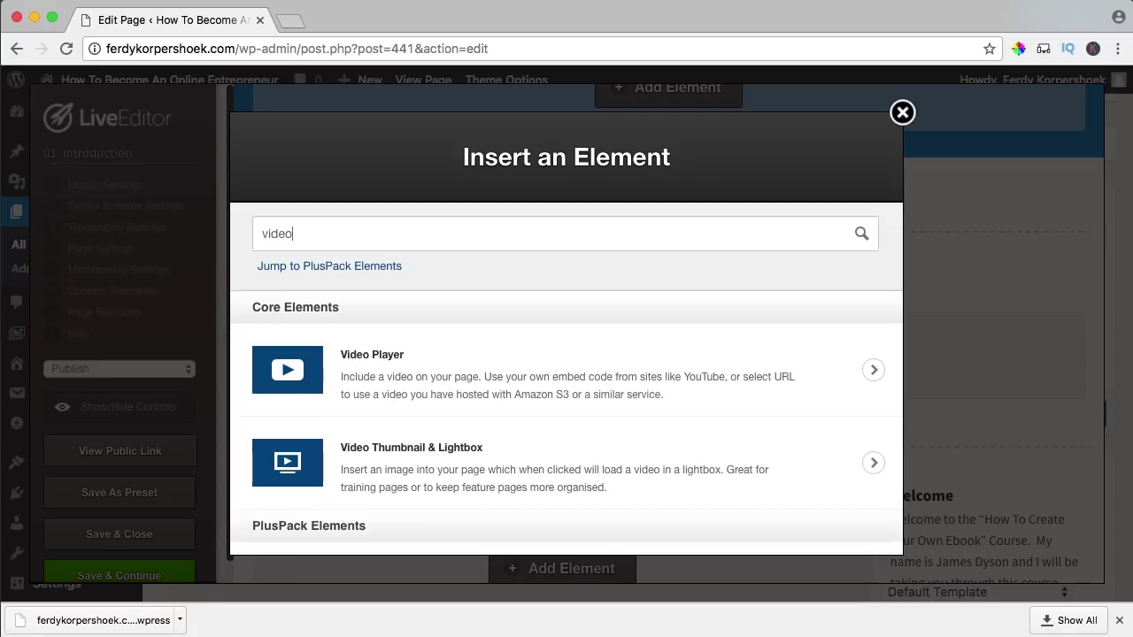
left_click(305, 371)
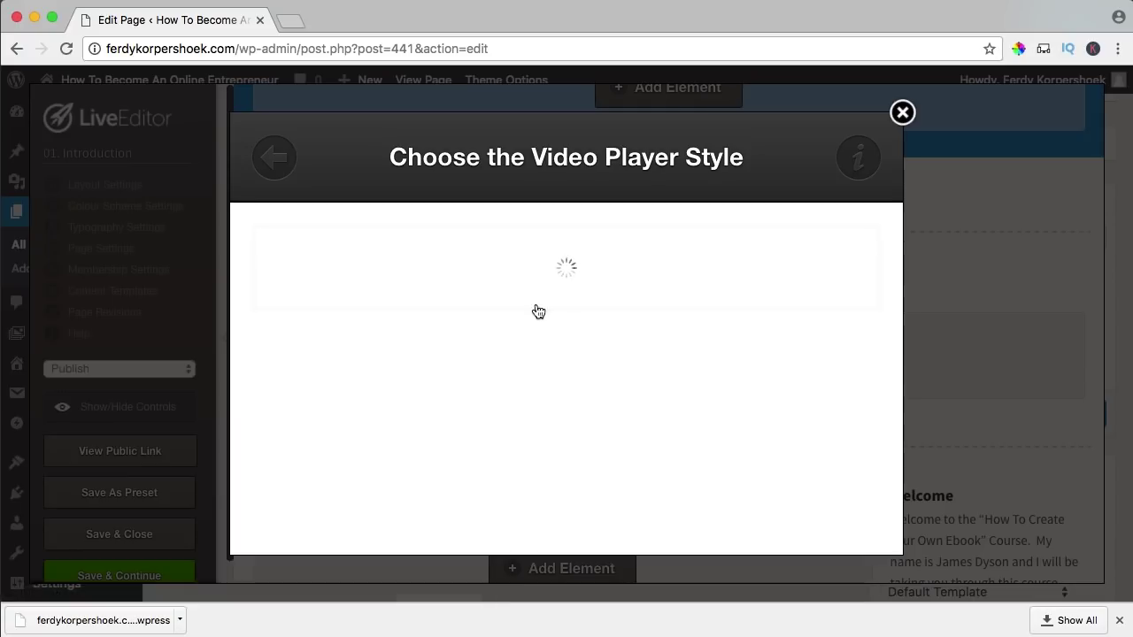
left_click(533, 266)
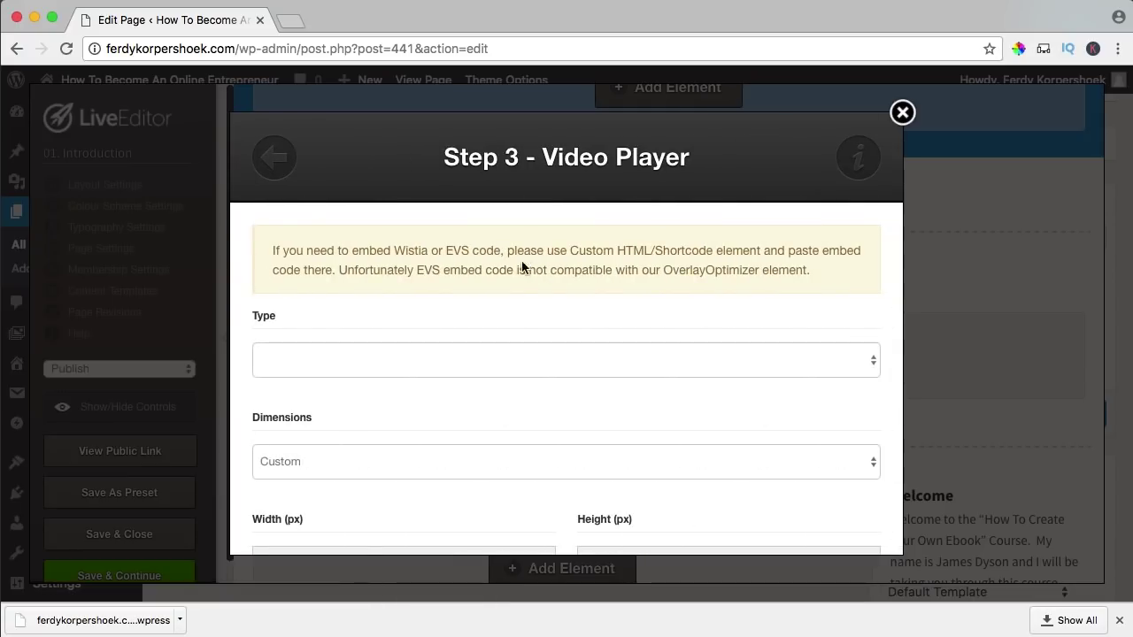
- On vimeo.com, reveal the embed code for '01. How to become an online entrepreneur'
left_click(301, 17)
type("vimeo.com")
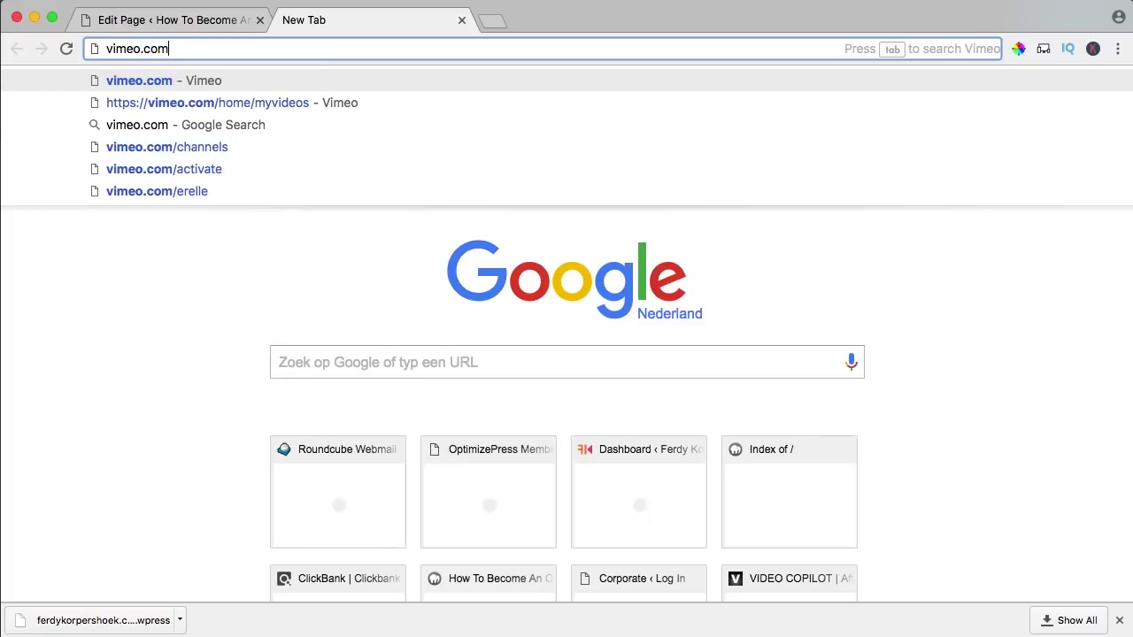
key("Return")
scroll(368, 170, "down", 4)
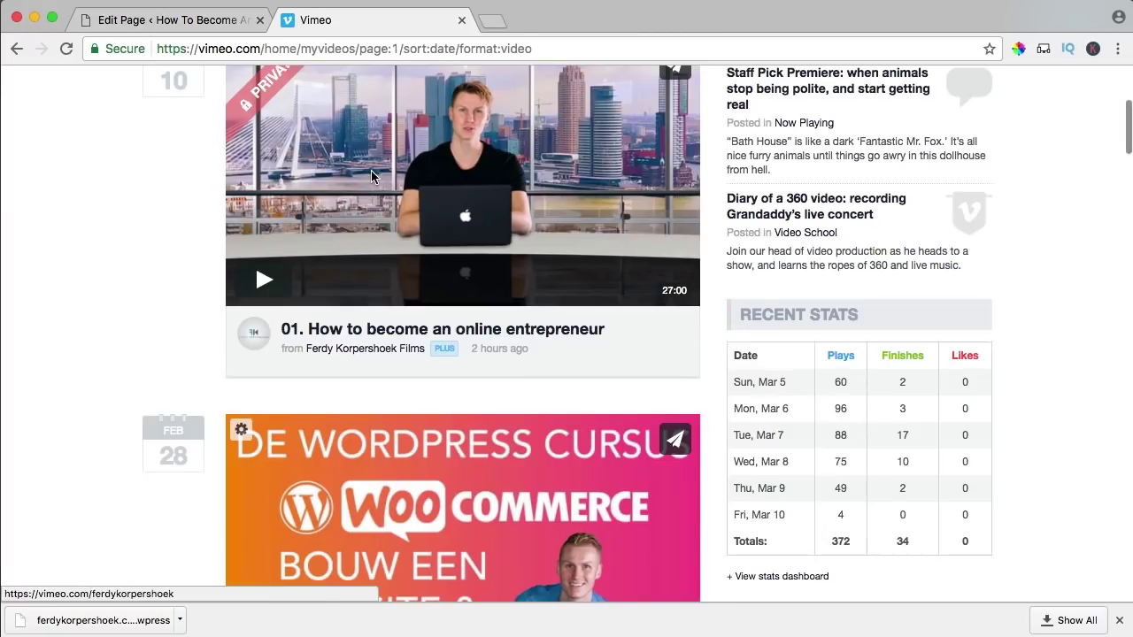
scroll(413, 162, "up", 3)
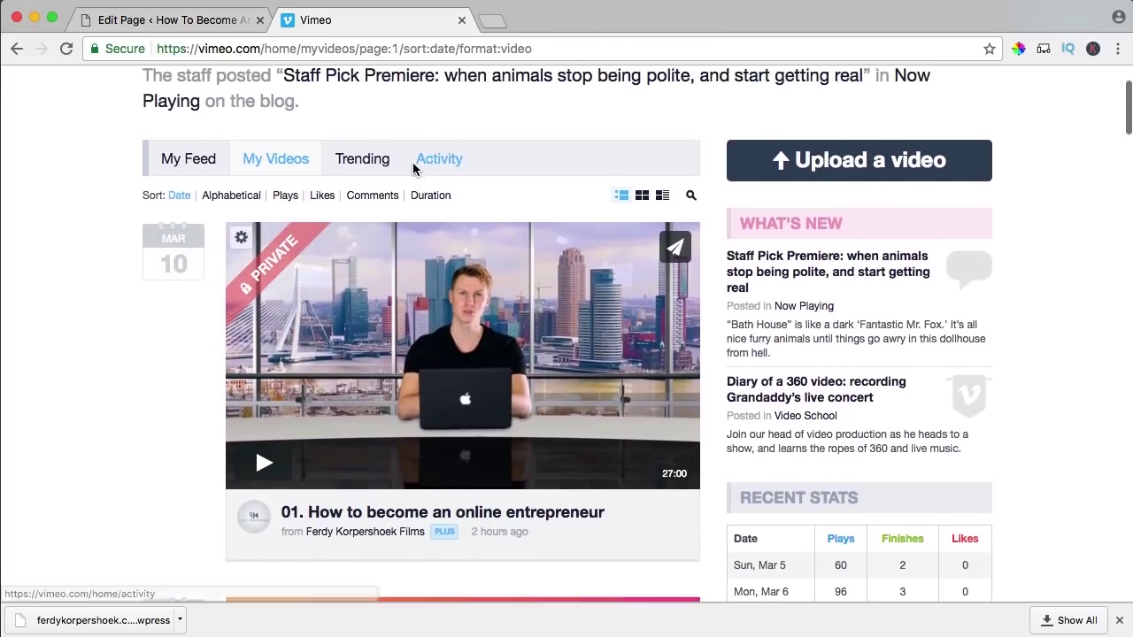
scroll(417, 171, "down", 2)
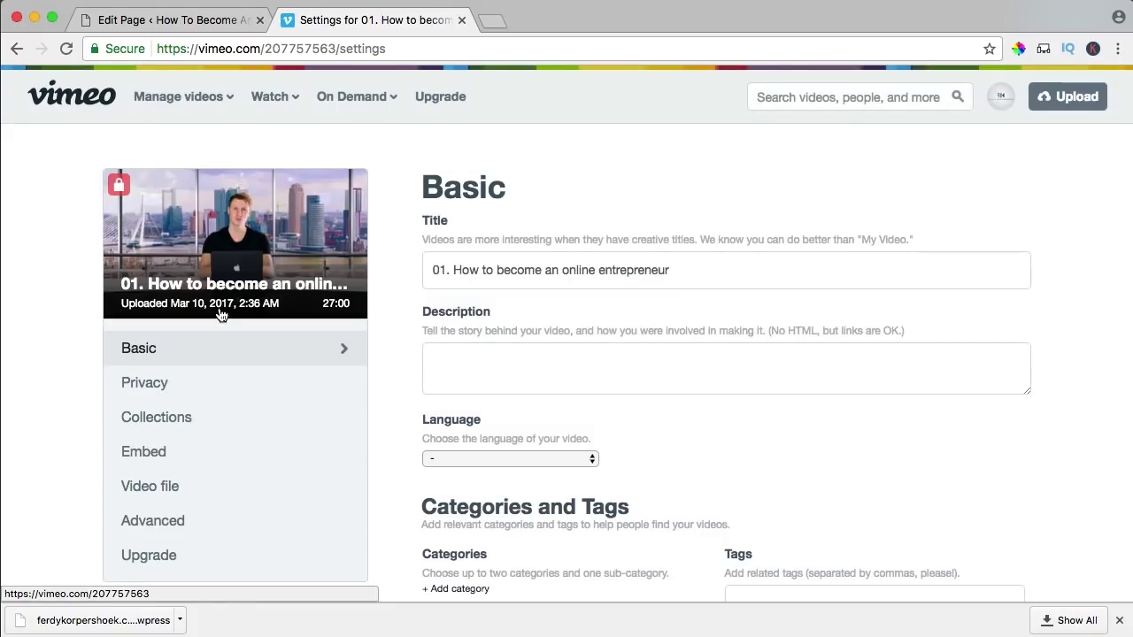
left_click(145, 454)
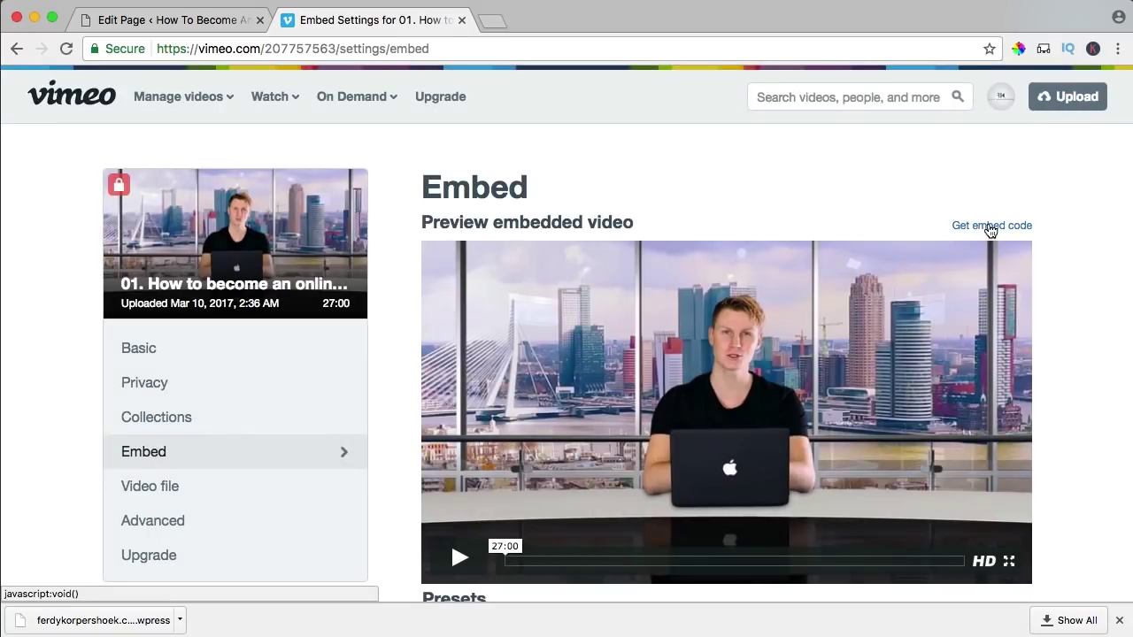
left_click(990, 227)
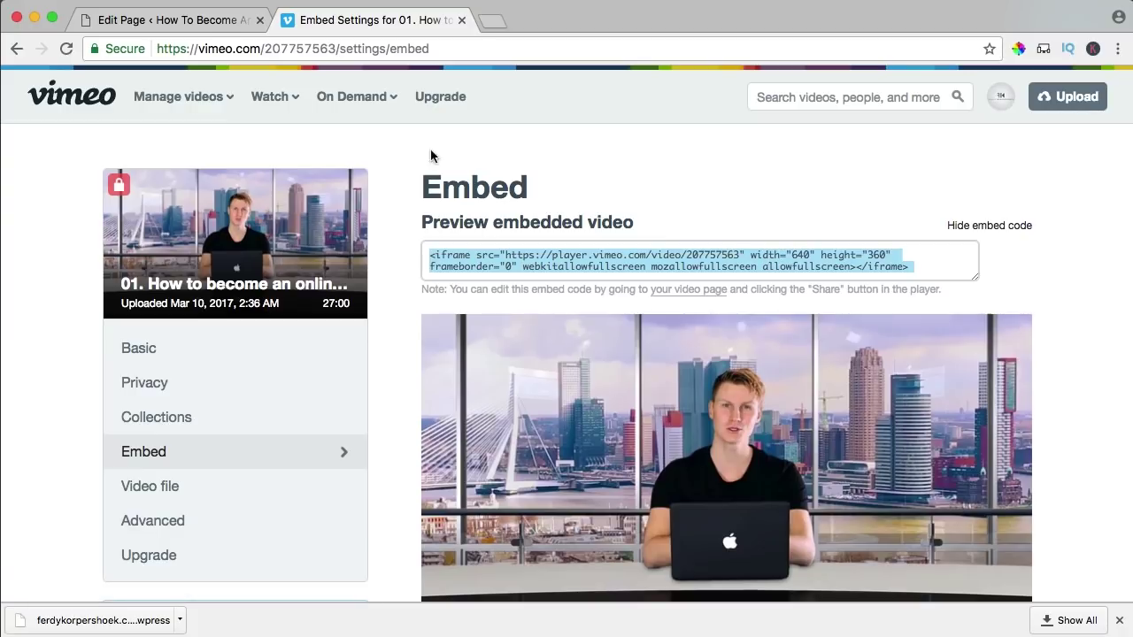
left_click(222, 20)
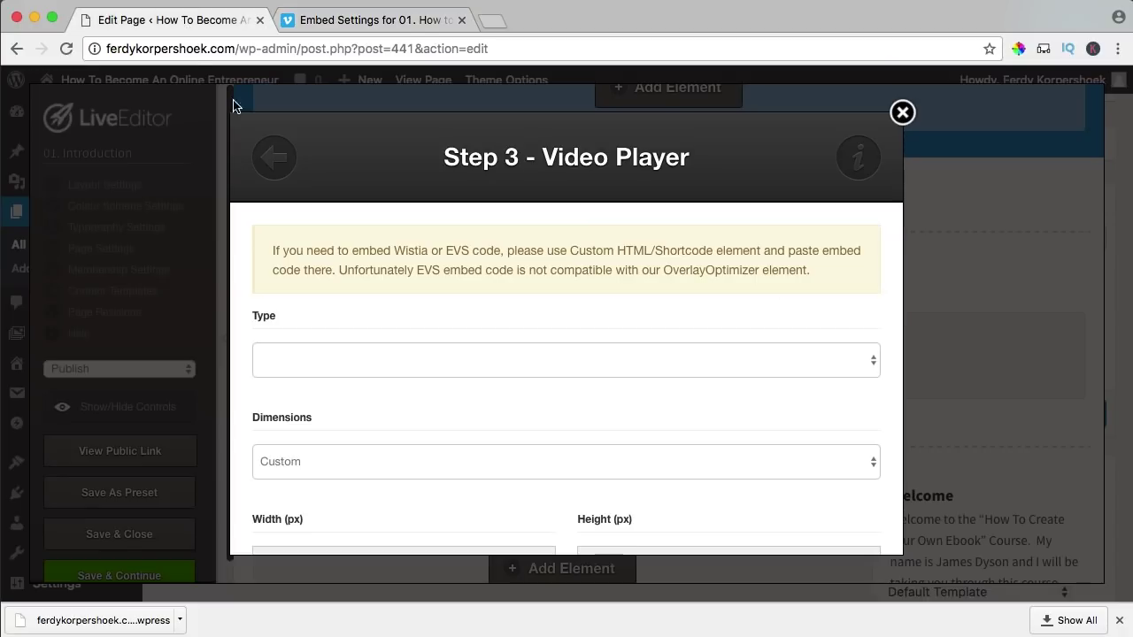
- Set the video type to Embed Code and paste the Vimeo code, stripping its fixed width and height
left_click(303, 354)
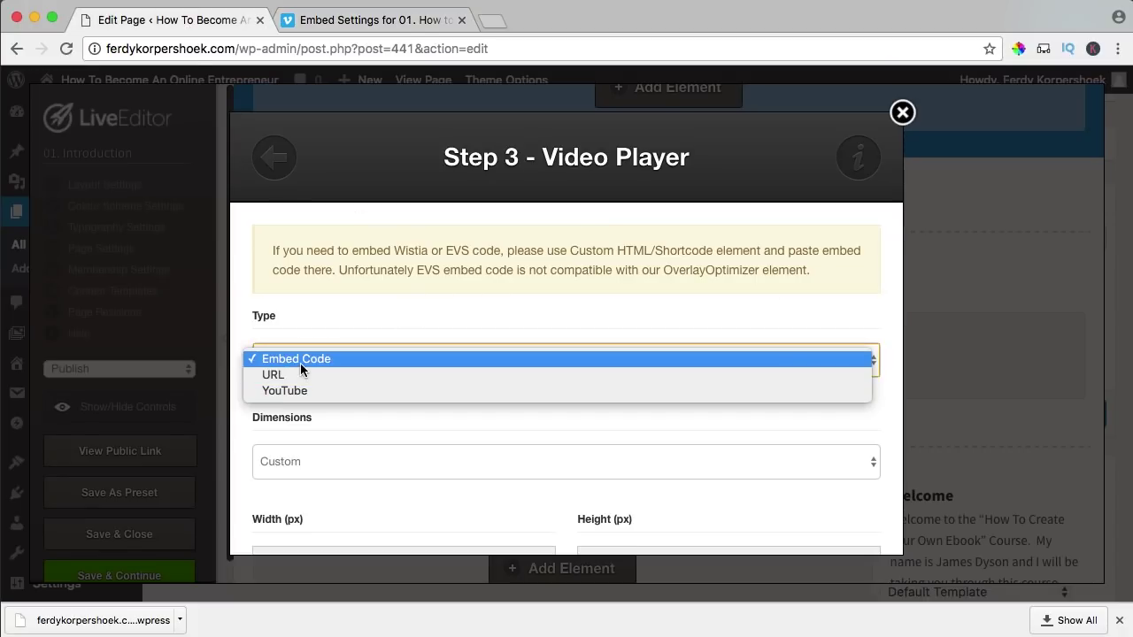
left_click(300, 363)
left_click(331, 455)
scroll(417, 415, "down", 3)
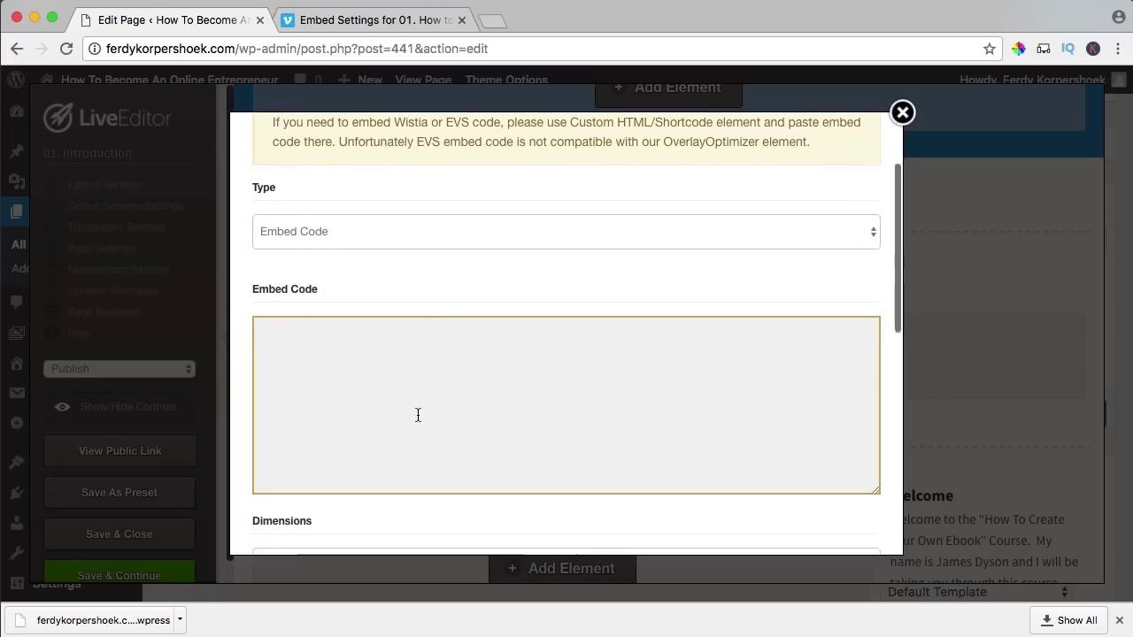
type("<iframe src=\"https://player.vimeo.com/video/207757563\" width=\"640\" height=\"360\" frameborder=\"0\" webkitallowfullscreen mozallowfullscreen allowfullscreen></iframe>")
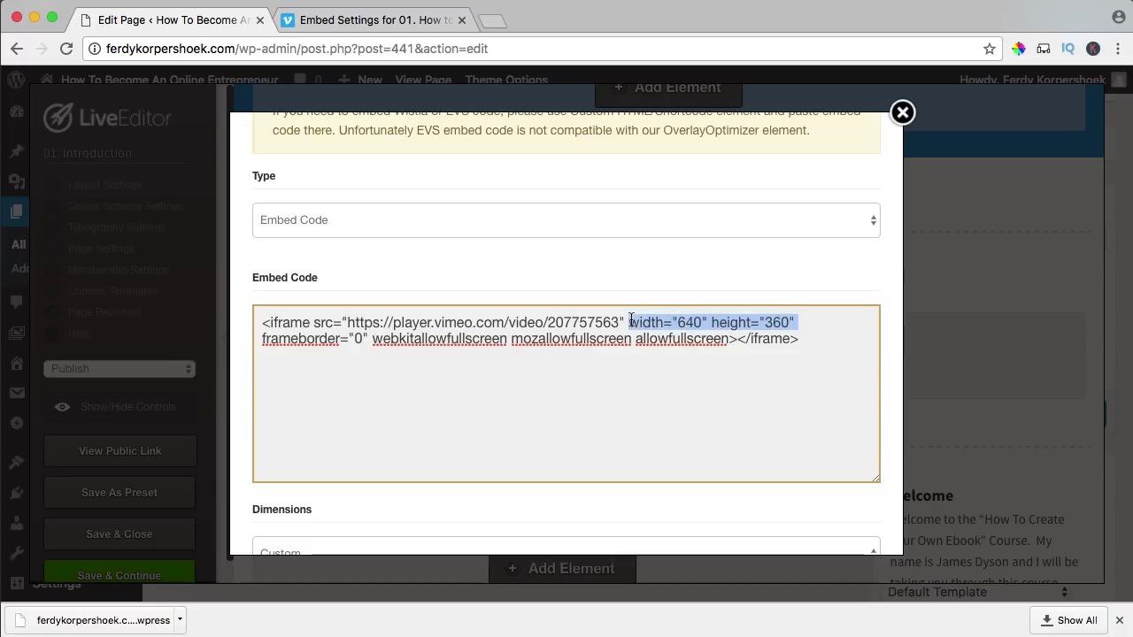
key("BackSpace")
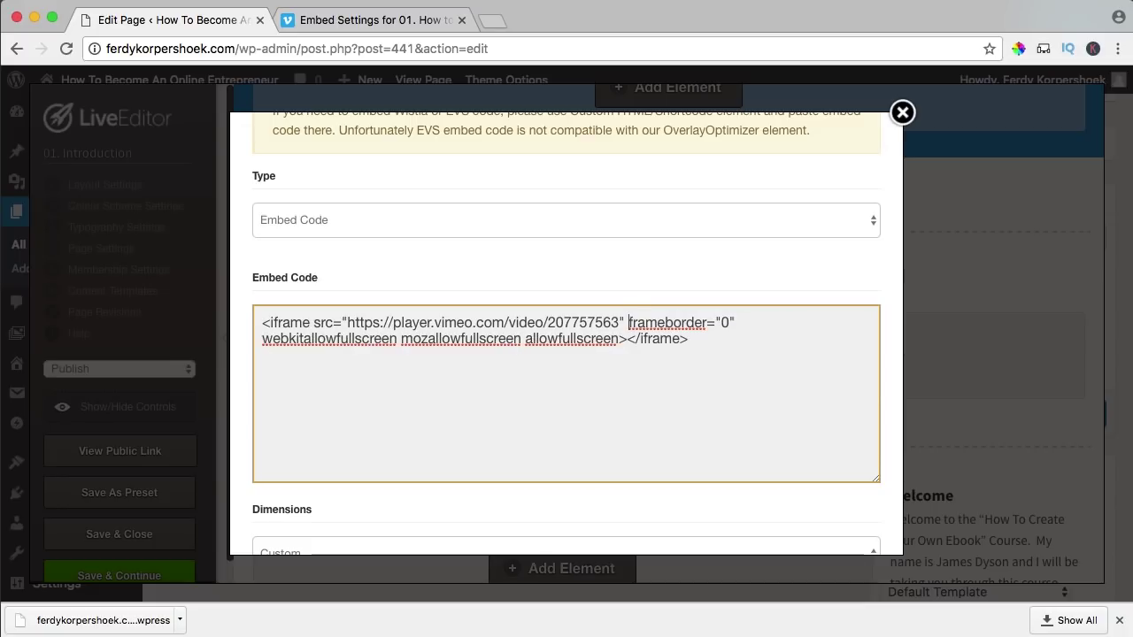
scroll(573, 332, "down", 5)
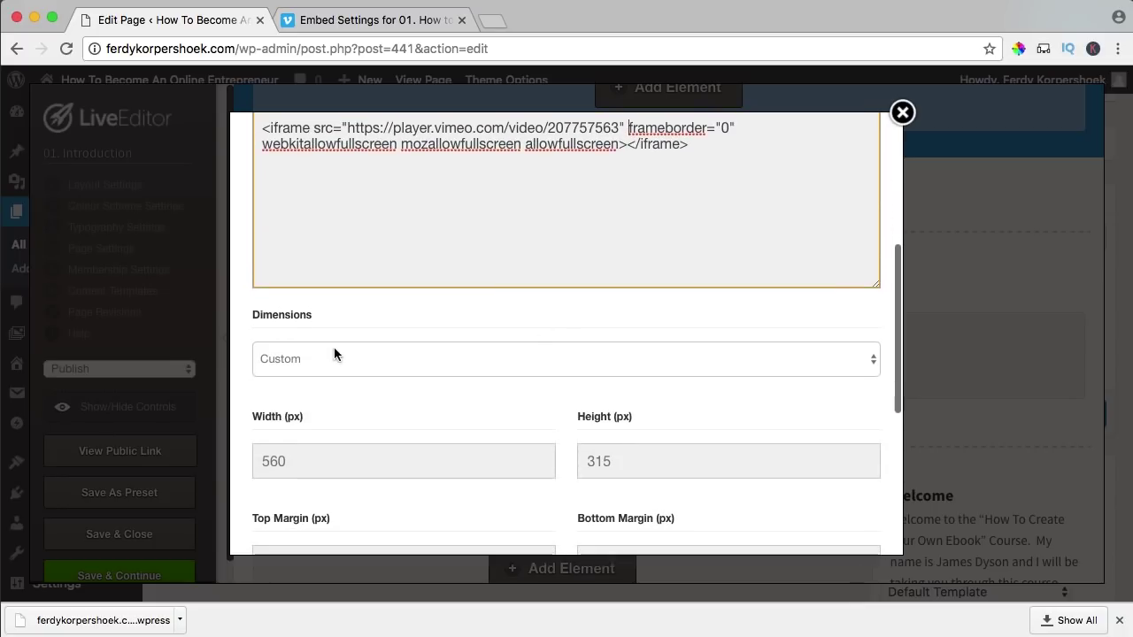
- Size the video 853×480 and insert it centred below the breadcrumb
left_click(332, 352)
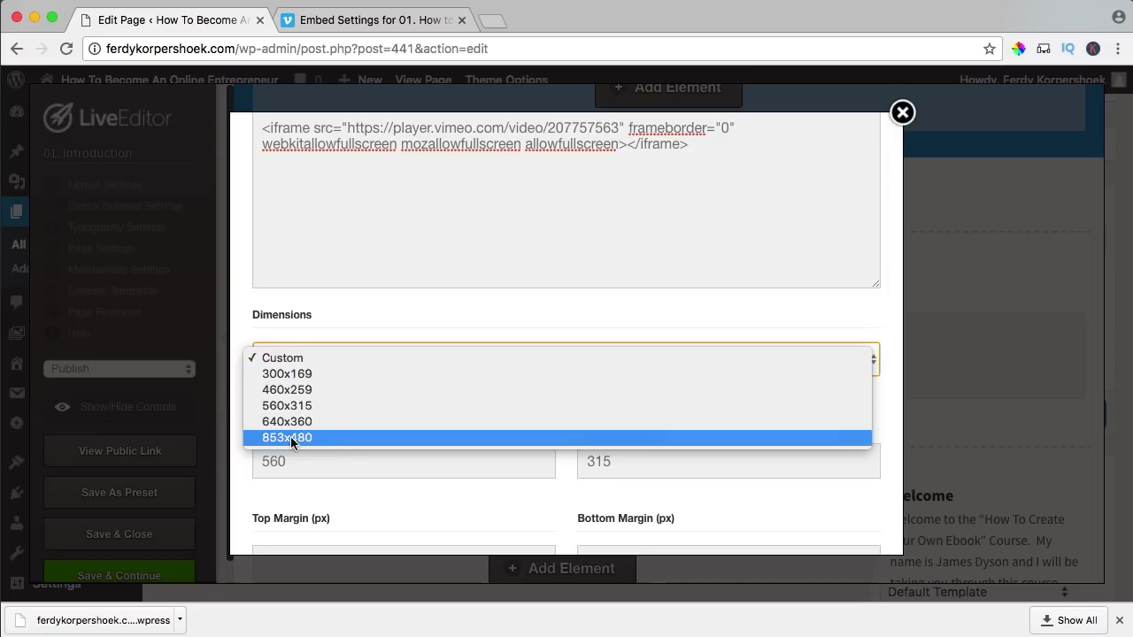
left_click(315, 437)
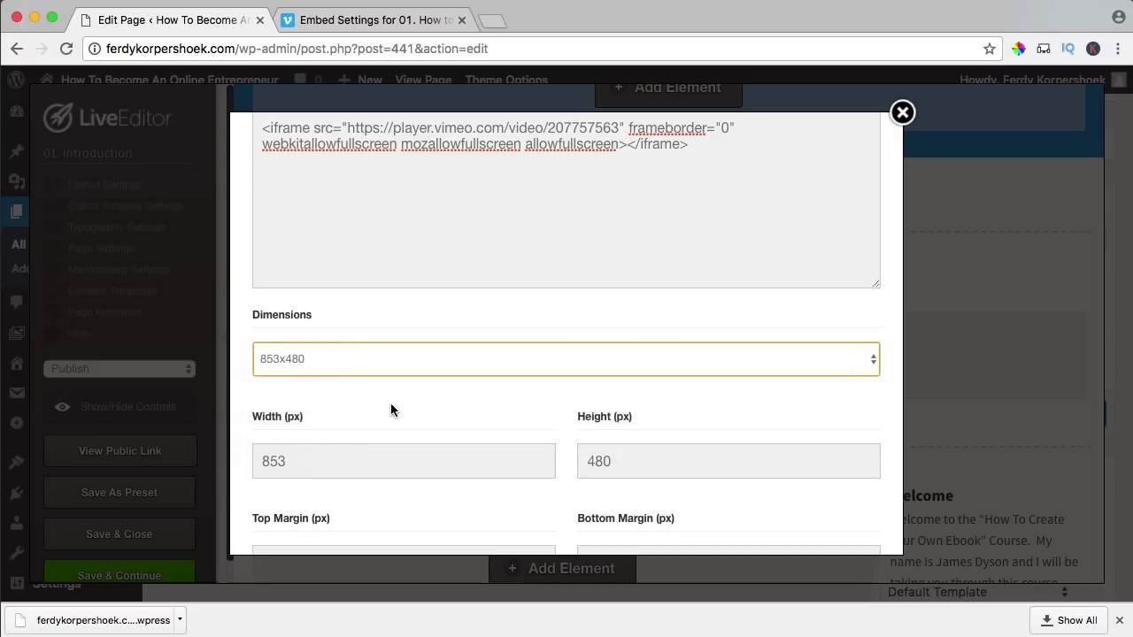
scroll(542, 407, "down", 7)
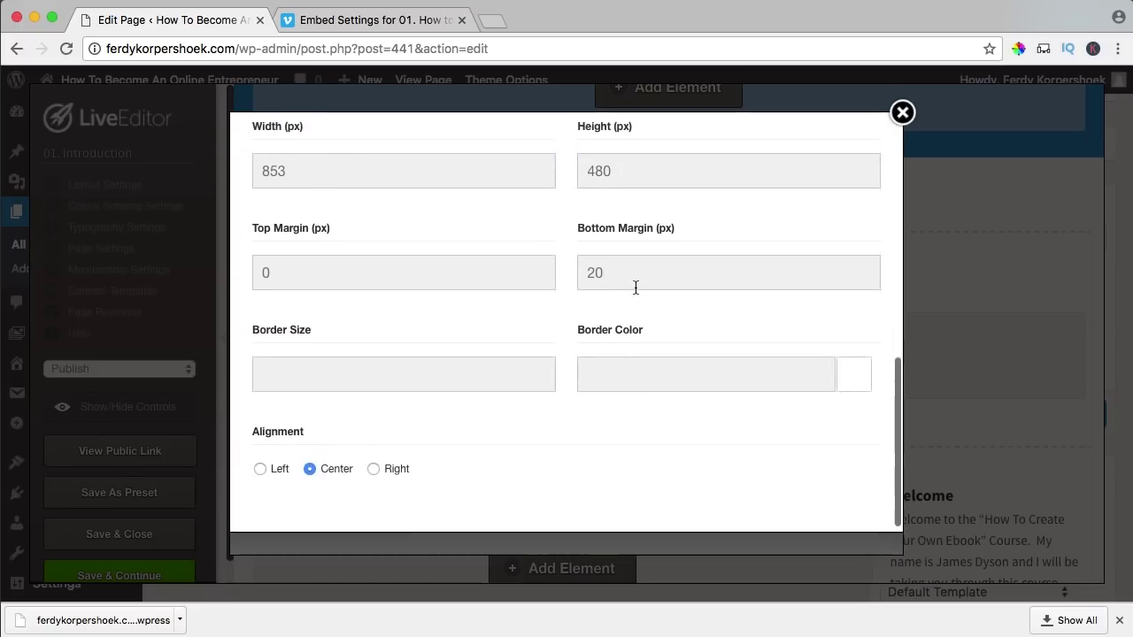
scroll(572, 306, "down", 2)
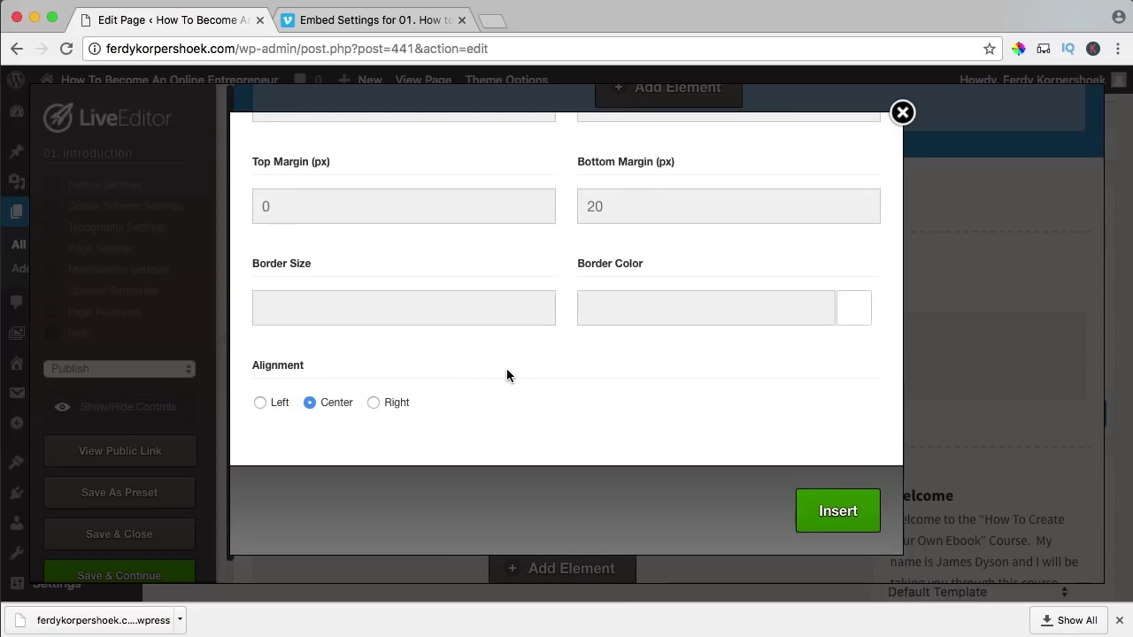
left_click(850, 517)
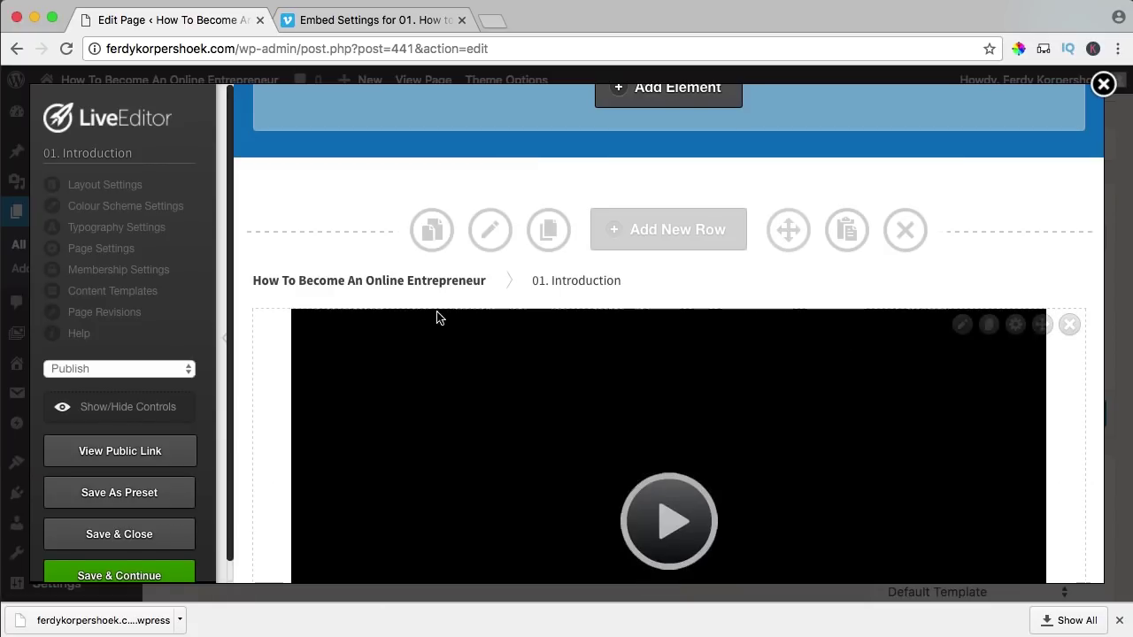
scroll(588, 343, "down", 5)
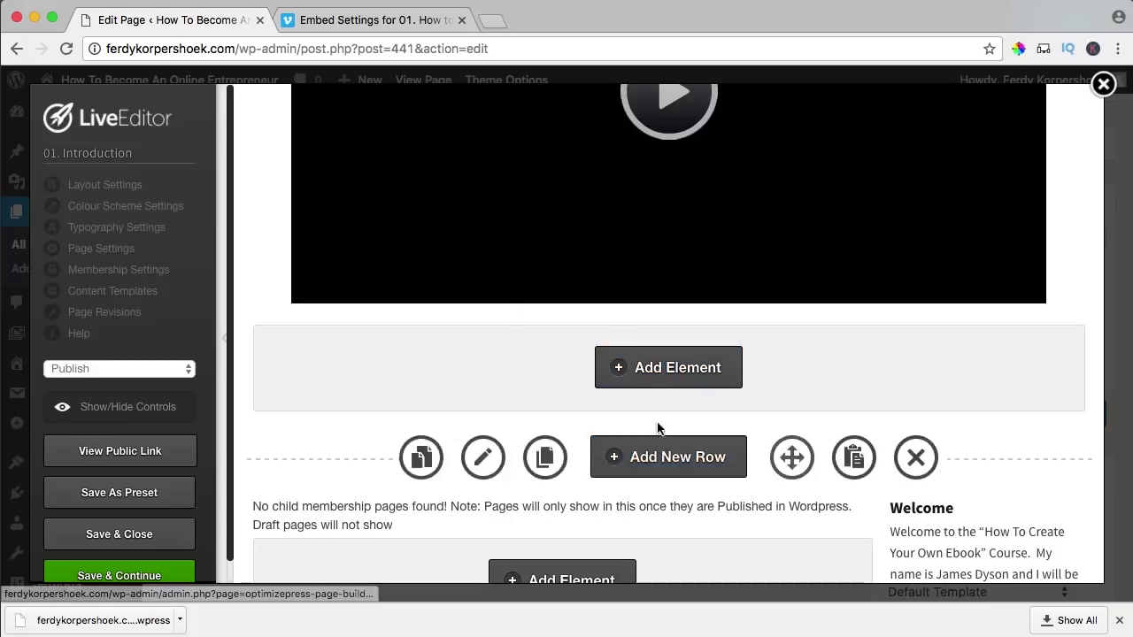
left_click(664, 374)
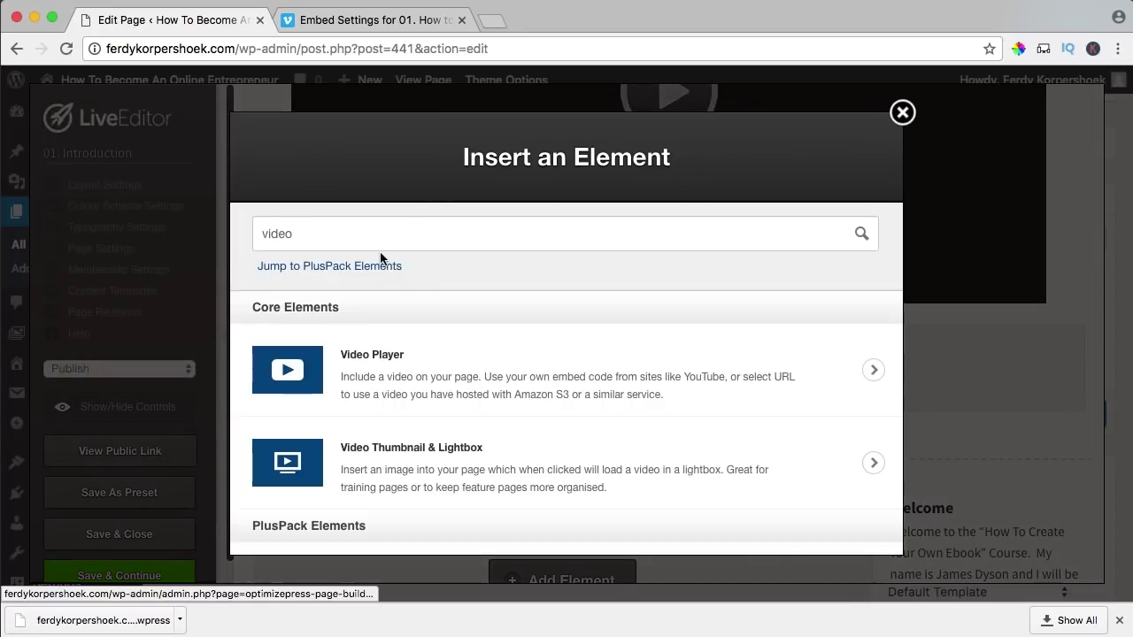
- Search 'text' and choose the Text Block element
double_click(375, 240)
type("text")
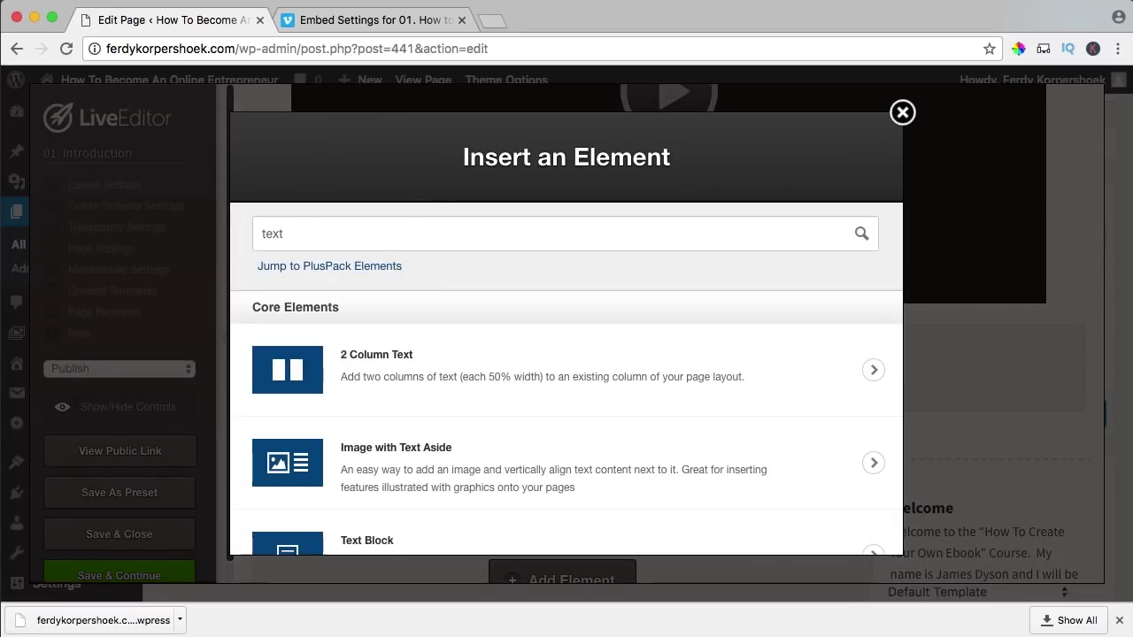
scroll(324, 486, "down", 2)
left_click(324, 488)
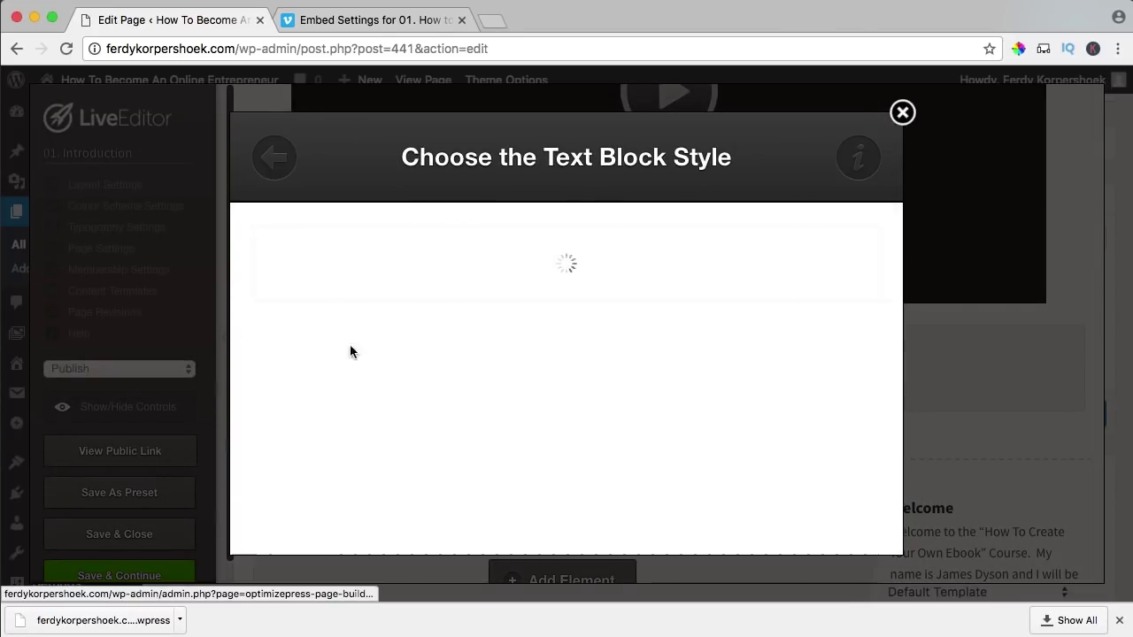
- Copy the Introductions paragraph from the course website and close the Vimeo tab
left_click(492, 19)
type("ferdy")
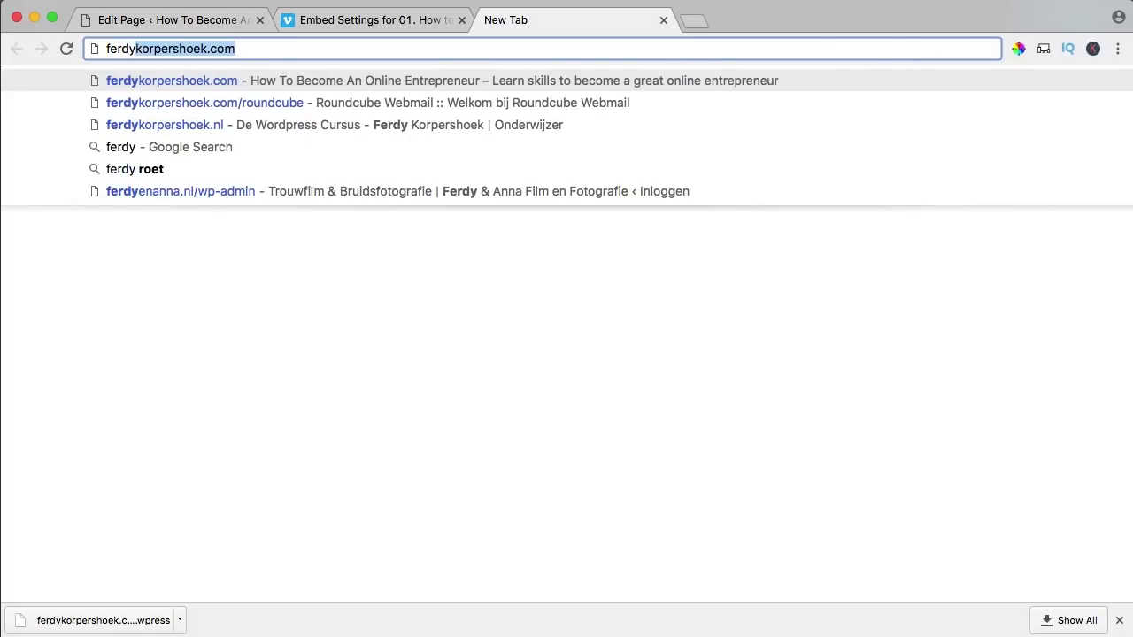
key("Return")
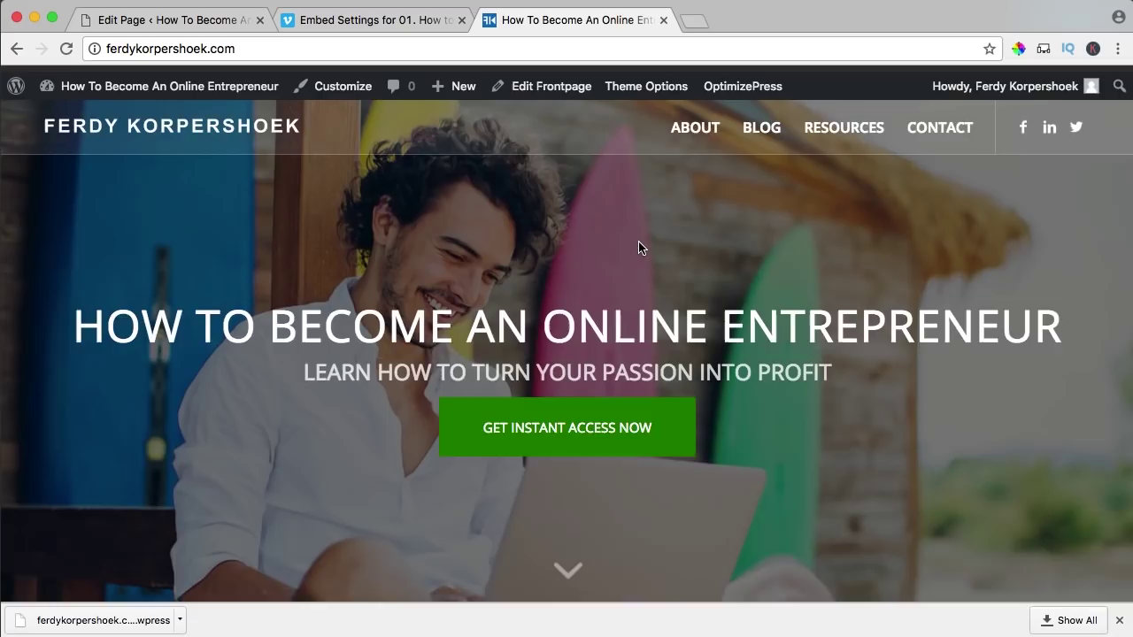
scroll(639, 240, "down", 5)
scroll(639, 247, "down", 10)
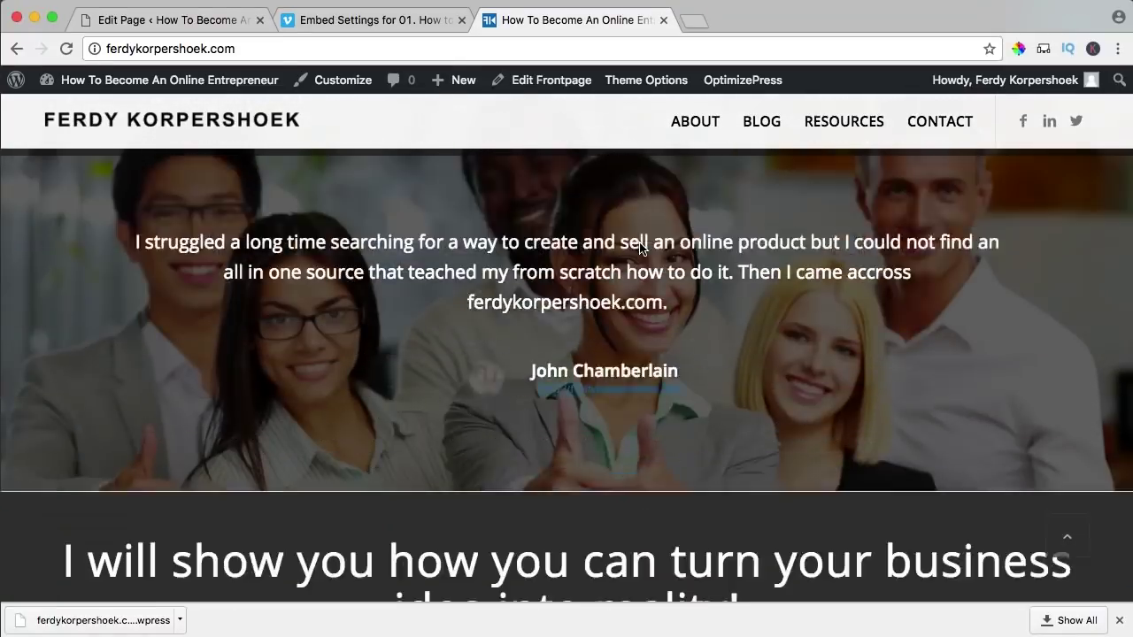
scroll(639, 247, "down", 8)
left_click_drag(426, 395, 59, 316)
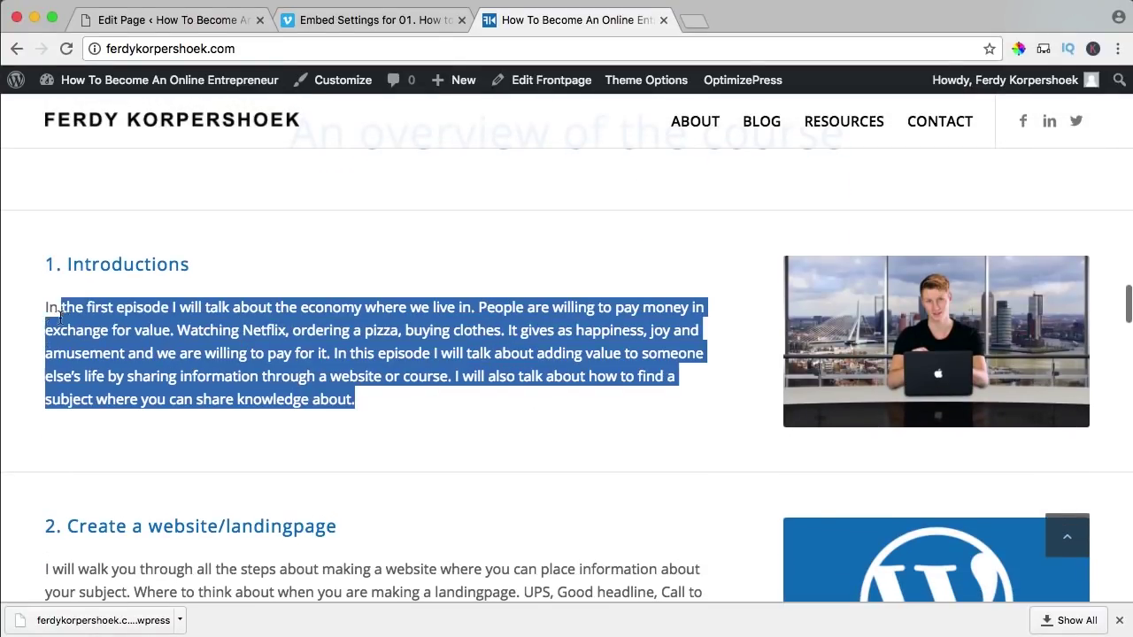
left_click(329, 20)
mouse_move(336, 81)
left_click(462, 21)
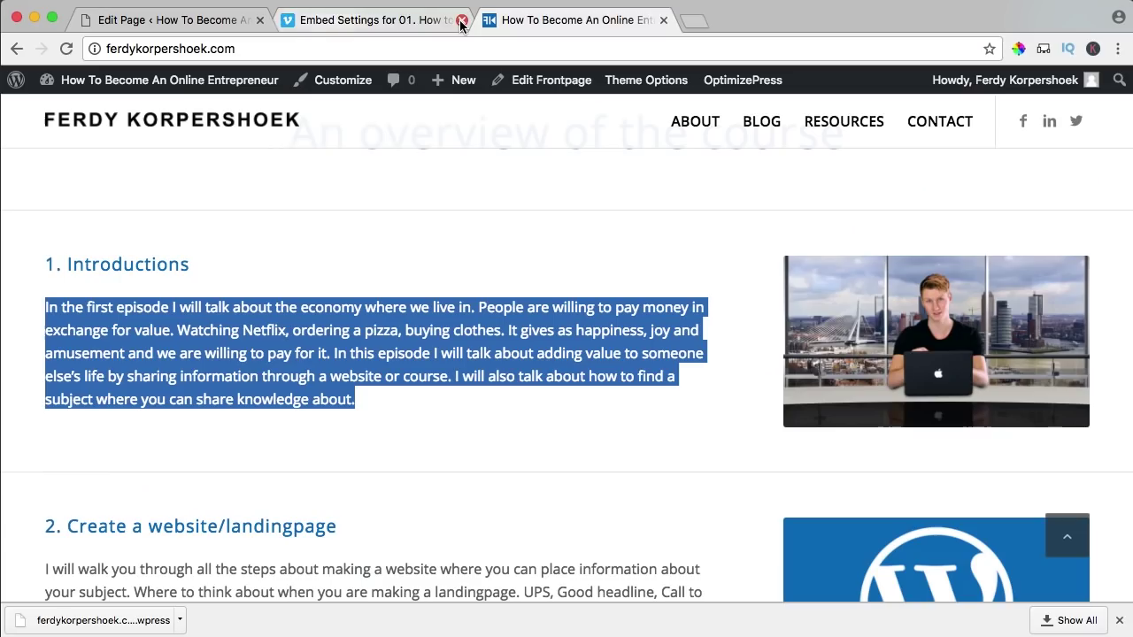
left_click(164, 19)
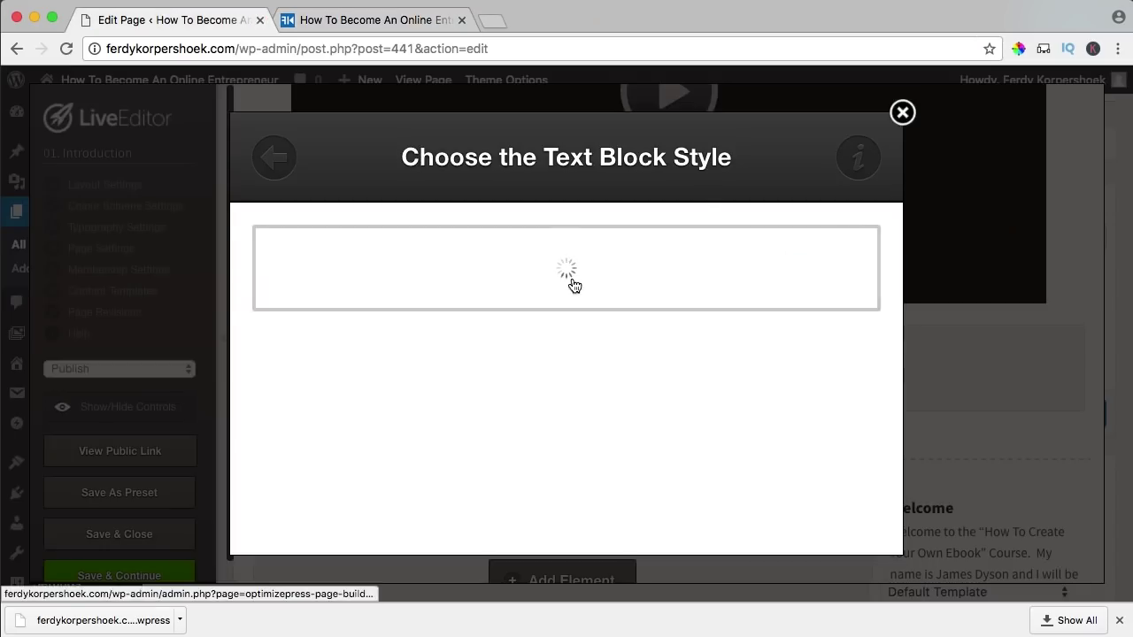
- Paste the Introductions paragraph into the text block and insert it under the video
left_click(571, 282)
type("In the first episode I will talk about the economy where we live in. People are willing to pay money in exchange for value. Watching Netflix, ordering a pizza, buying clothes. It gives as happiness, joy and amusement and we are willing to pay for it. In this episode I will talk about adding value to someone else’s life by sharing information through a website or course. I will also talk about how to find a subject where you can share knowledge about.")
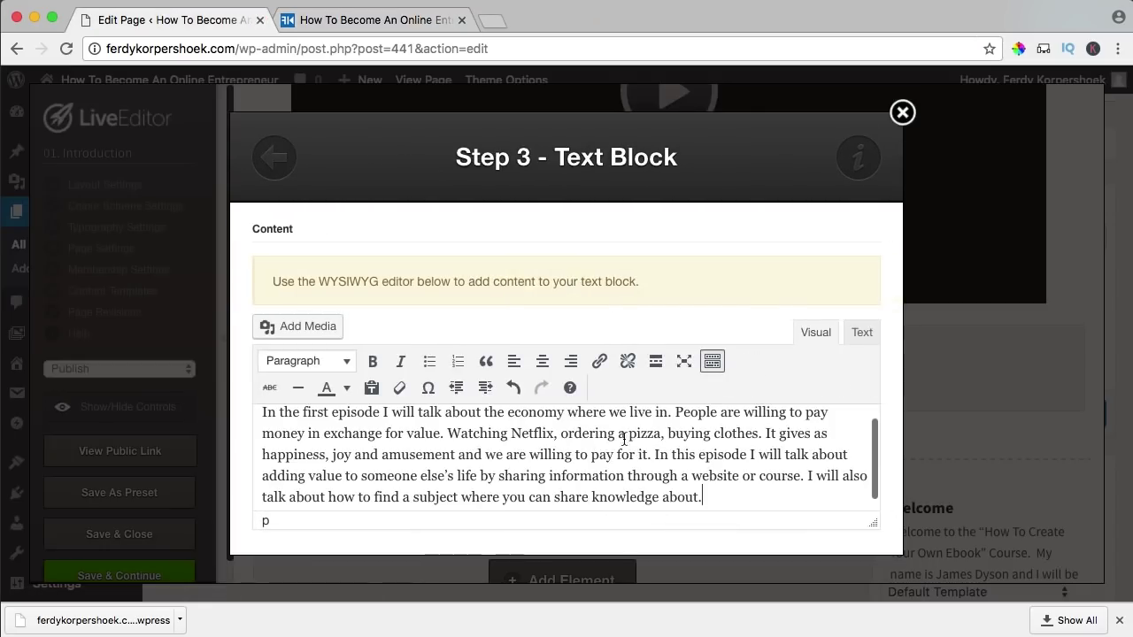
scroll(645, 443, "down", 3)
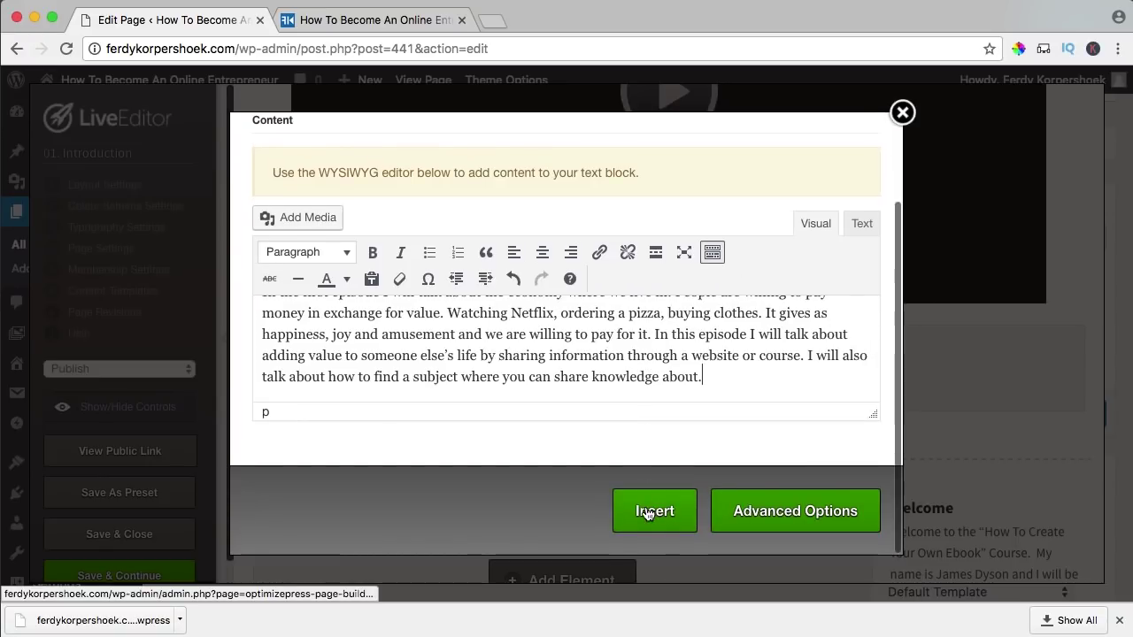
left_click(647, 513)
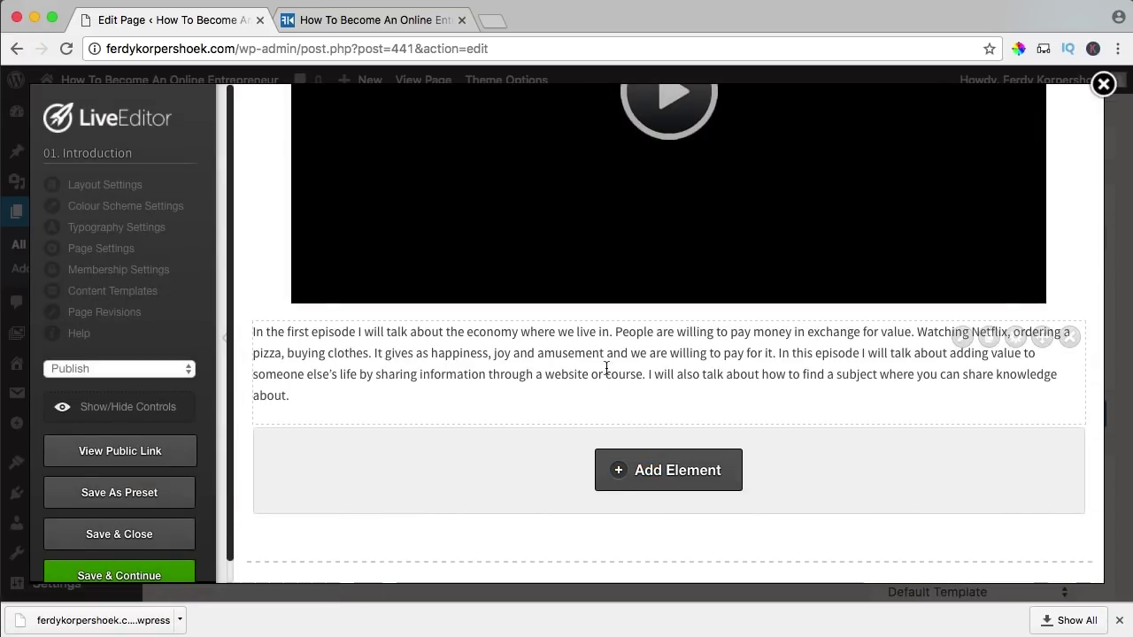
- Remove the Welcome and Upcoming Training elements from the sidebar column
scroll(635, 369, "down", 6)
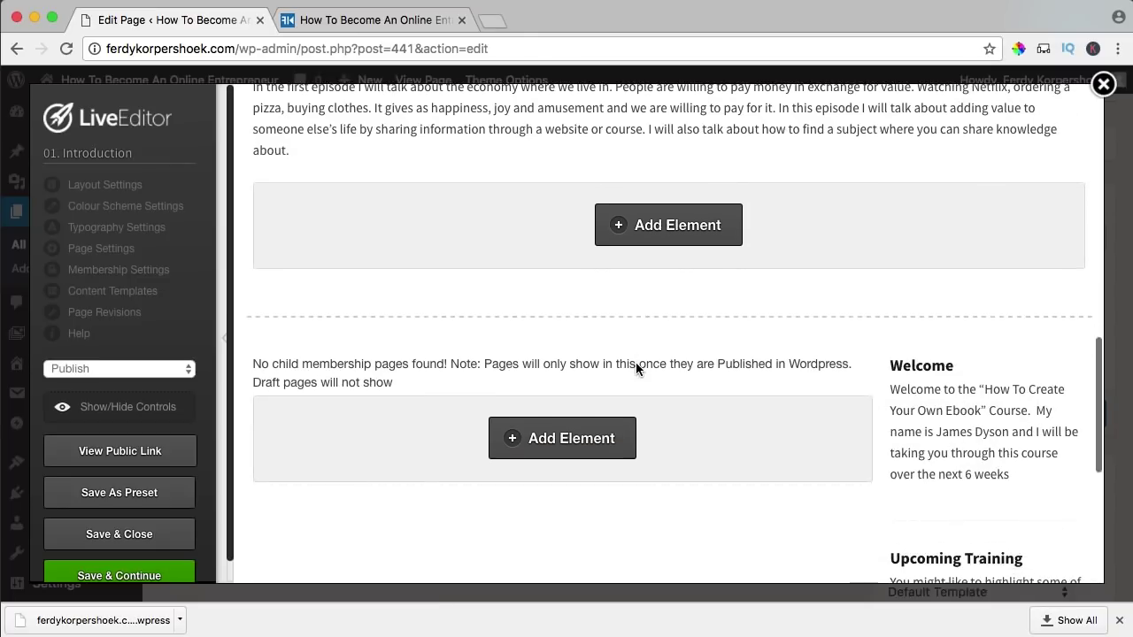
scroll(636, 361, "down", 1)
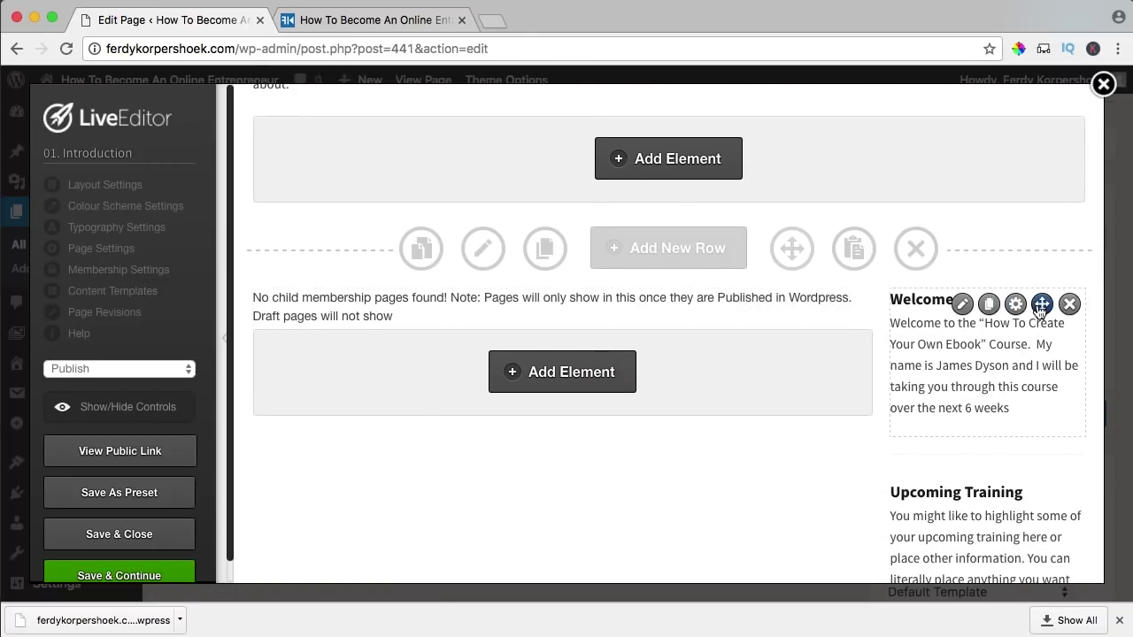
left_click(1068, 304)
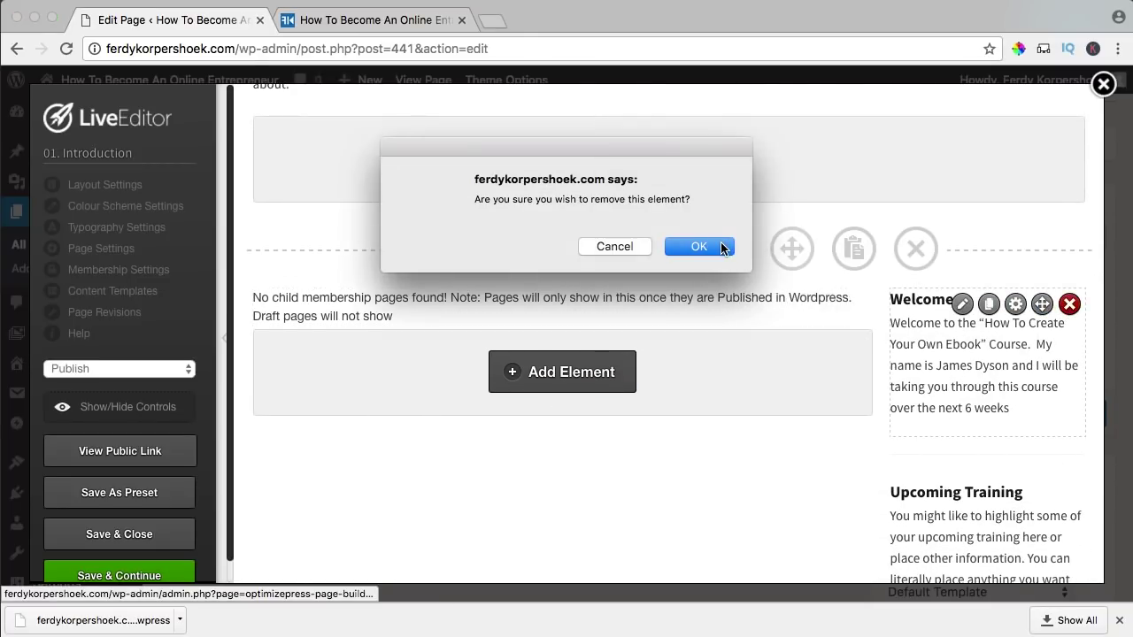
left_click(699, 247)
left_click(1070, 350)
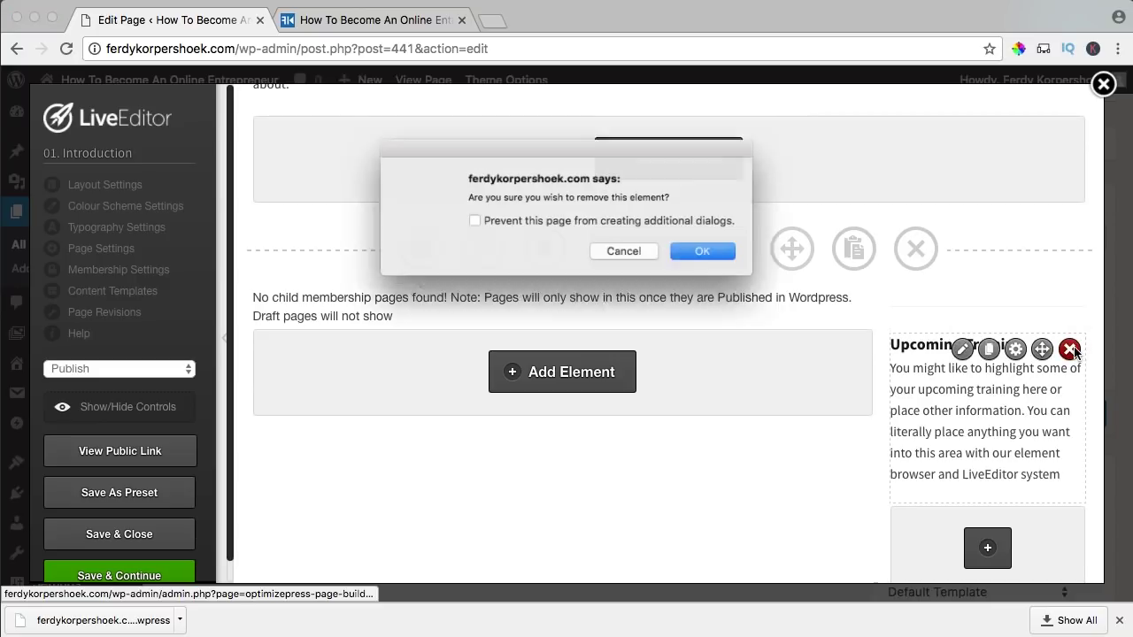
left_click(738, 250)
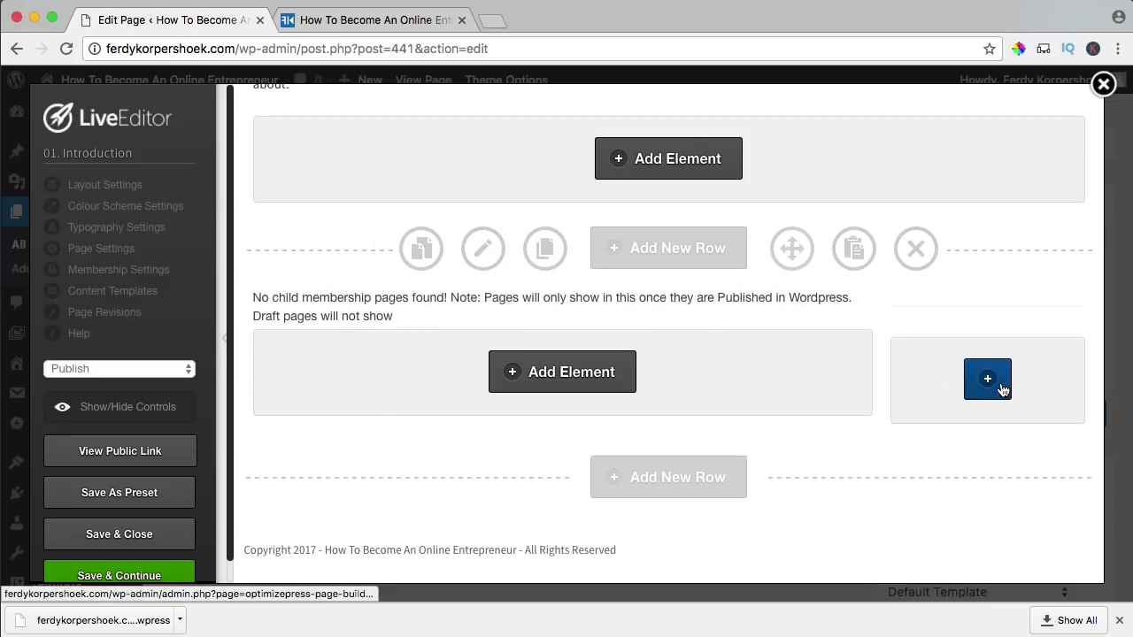
- Search 'side' and choose a Membership Navigation Sidebar with the plain Navigation style
left_click(989, 382)
double_click(530, 239)
type("side")
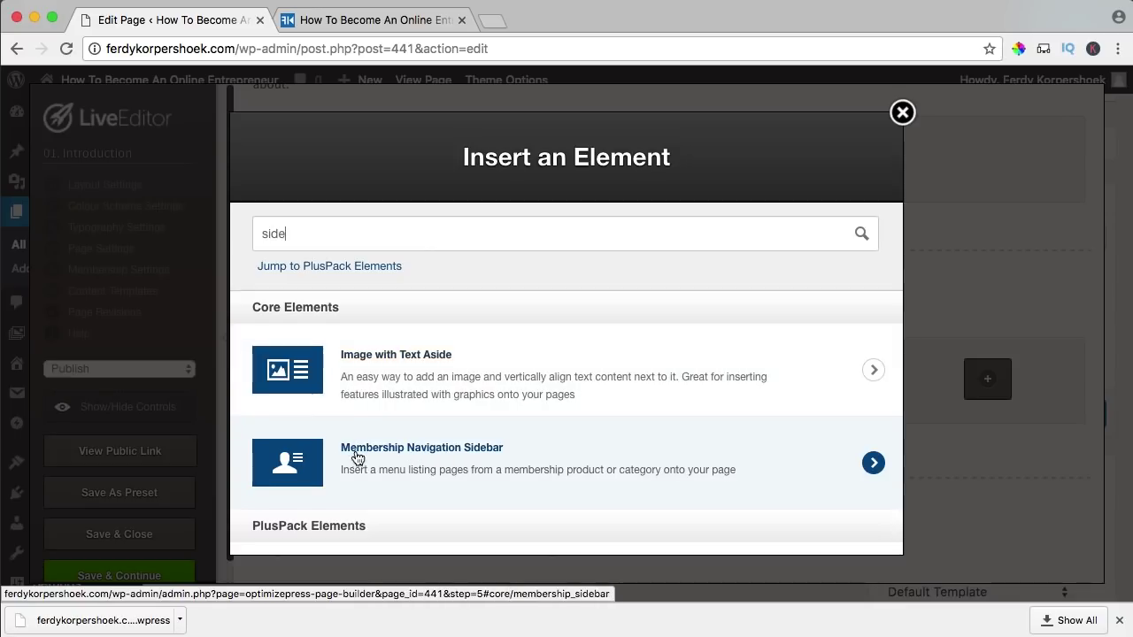
left_click(301, 462)
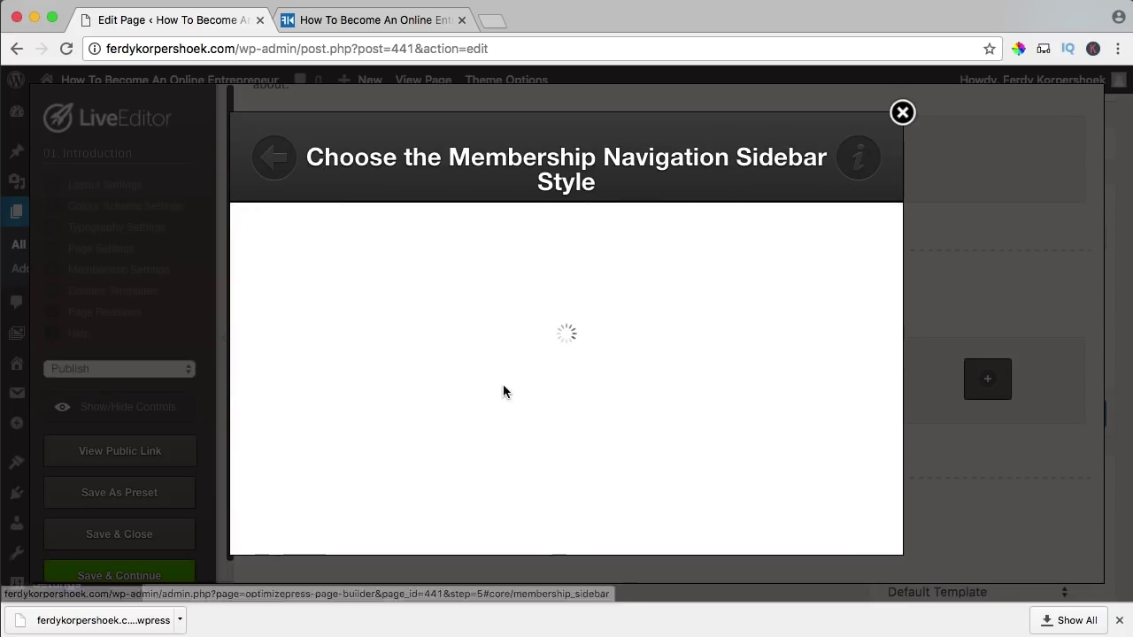
scroll(729, 307, "down", 8)
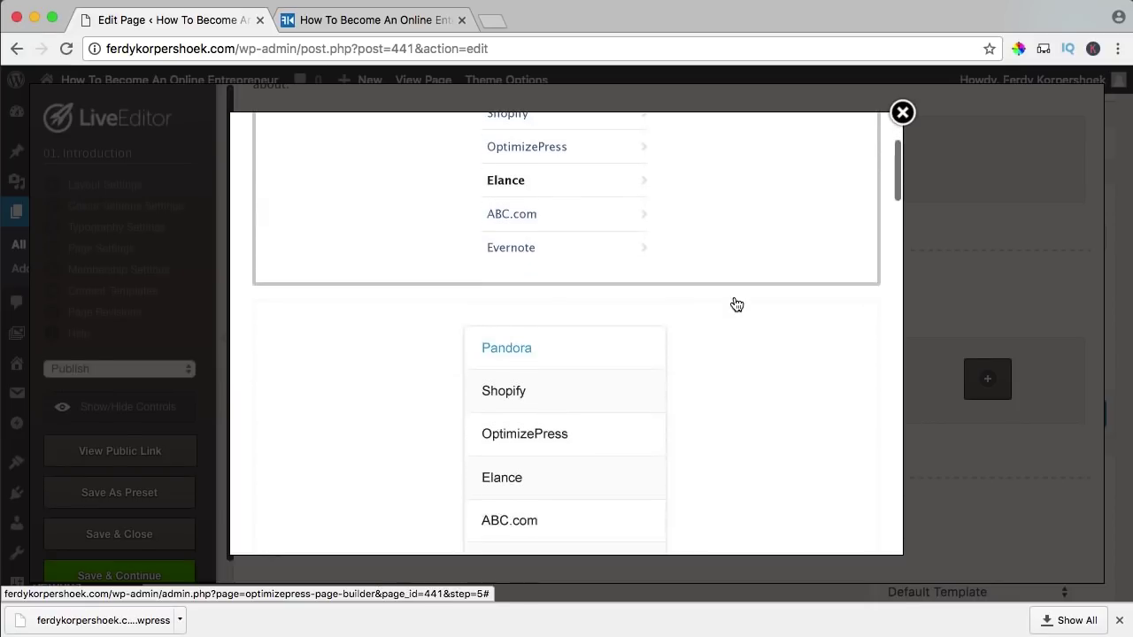
scroll(739, 306, "down", 12)
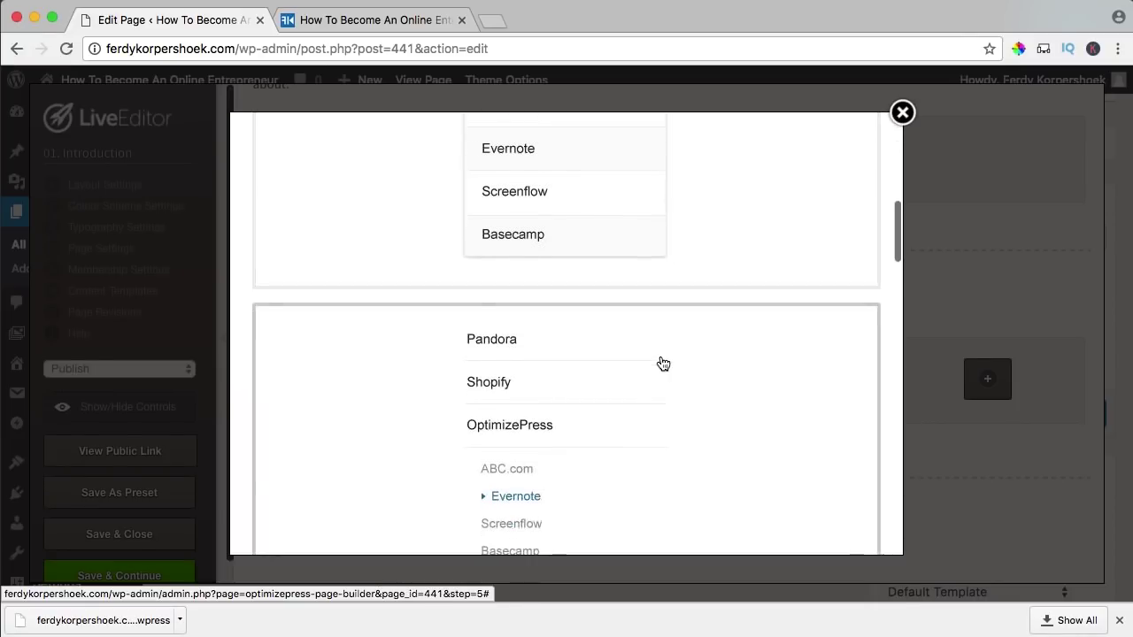
scroll(665, 364, "down", 8)
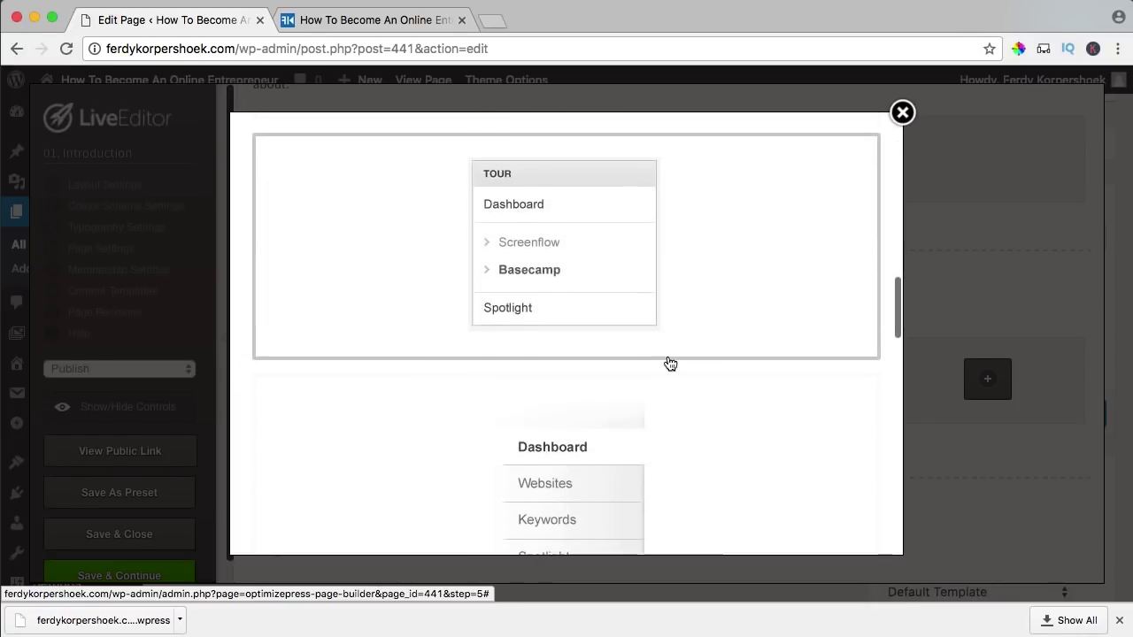
scroll(665, 364, "down", 20)
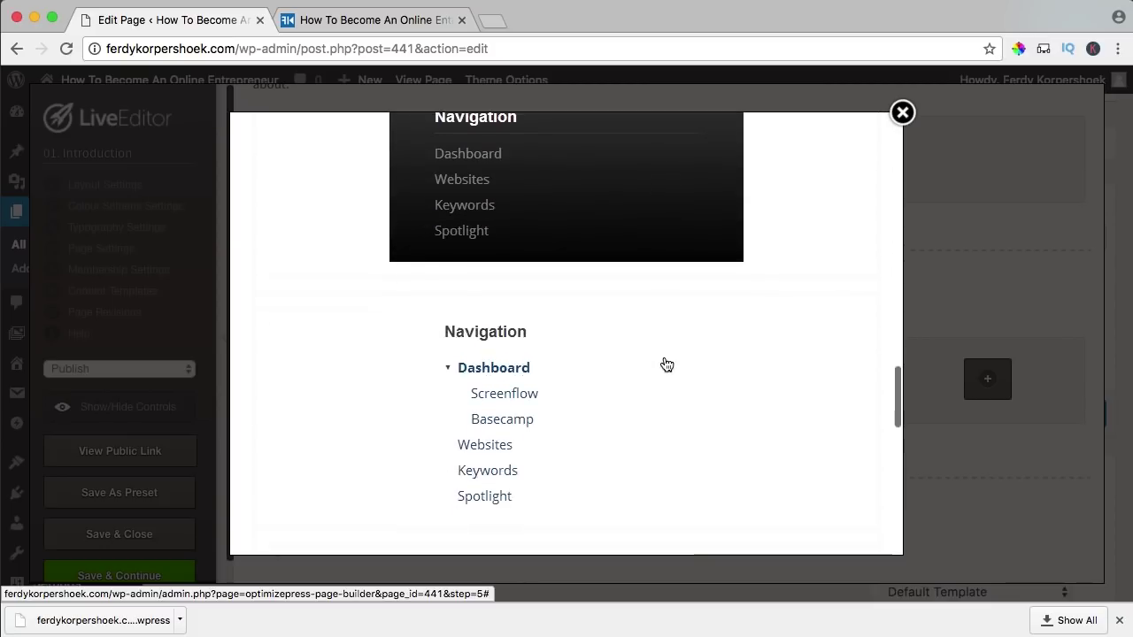
scroll(666, 364, "down", 12)
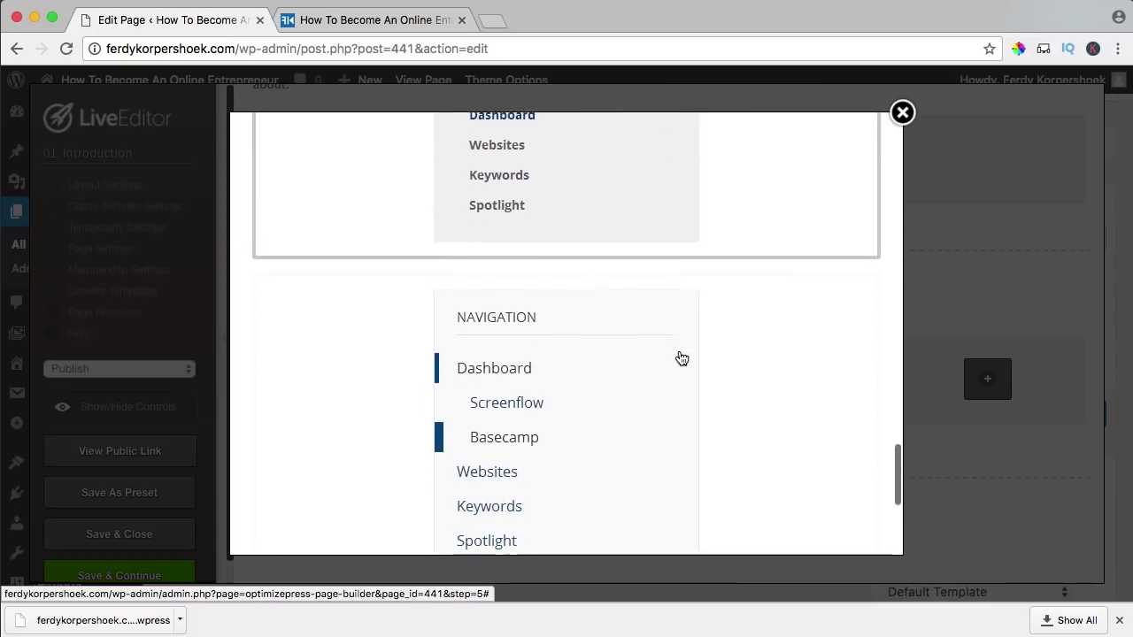
scroll(679, 358, "up", 3)
scroll(679, 357, "down", 3)
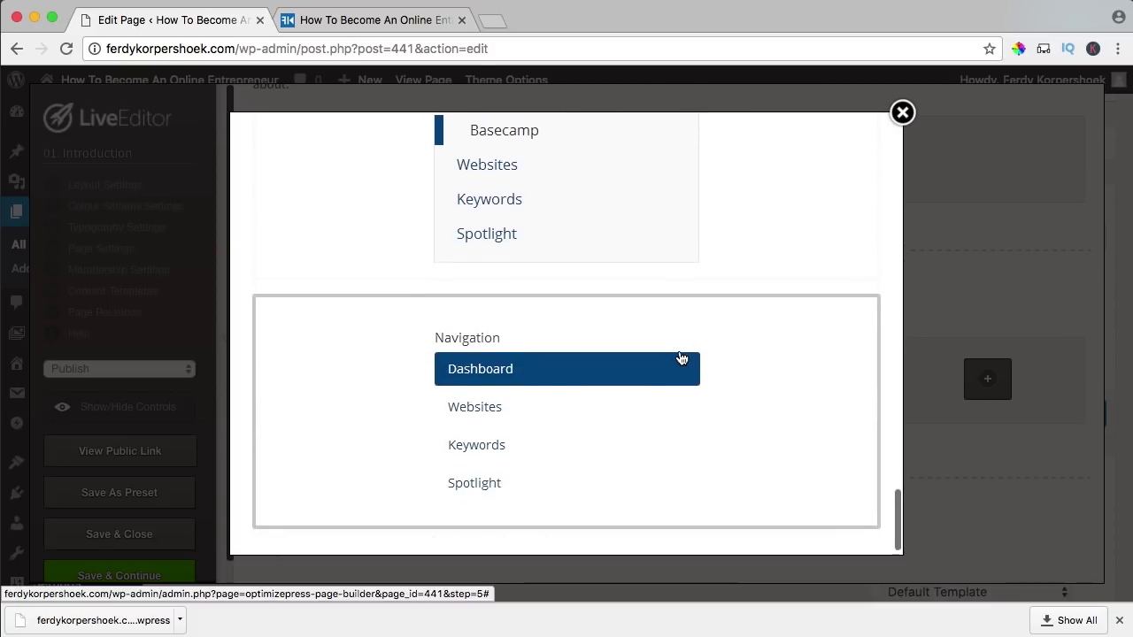
left_click(496, 410)
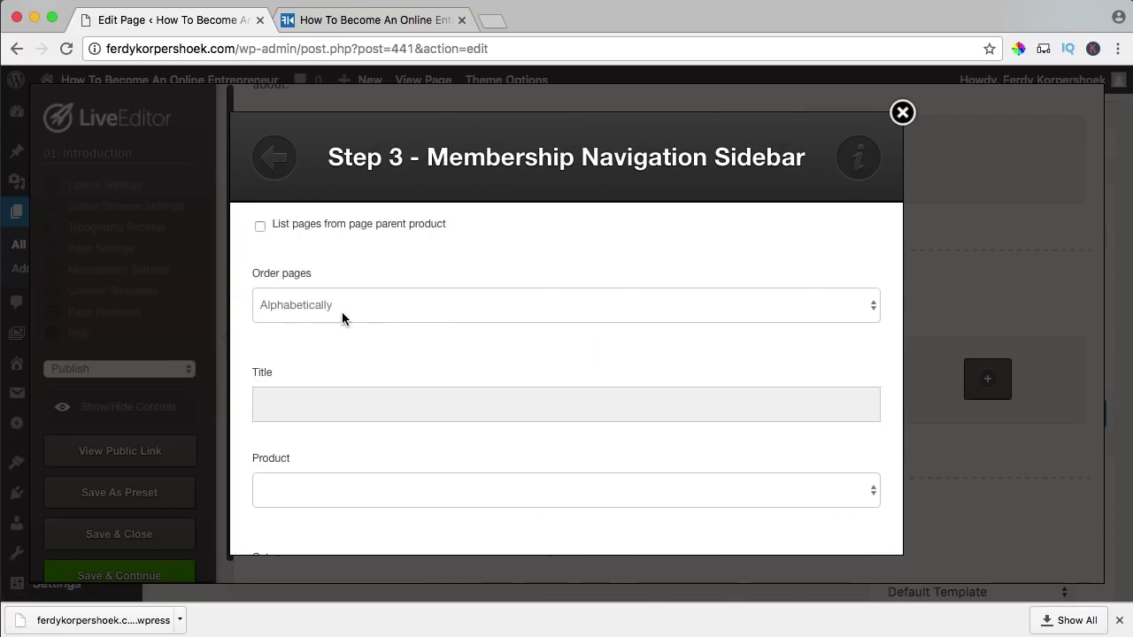
- Title it Course Overview, link the How To Become An Online Entrepreneur product, and insert
left_click(343, 408)
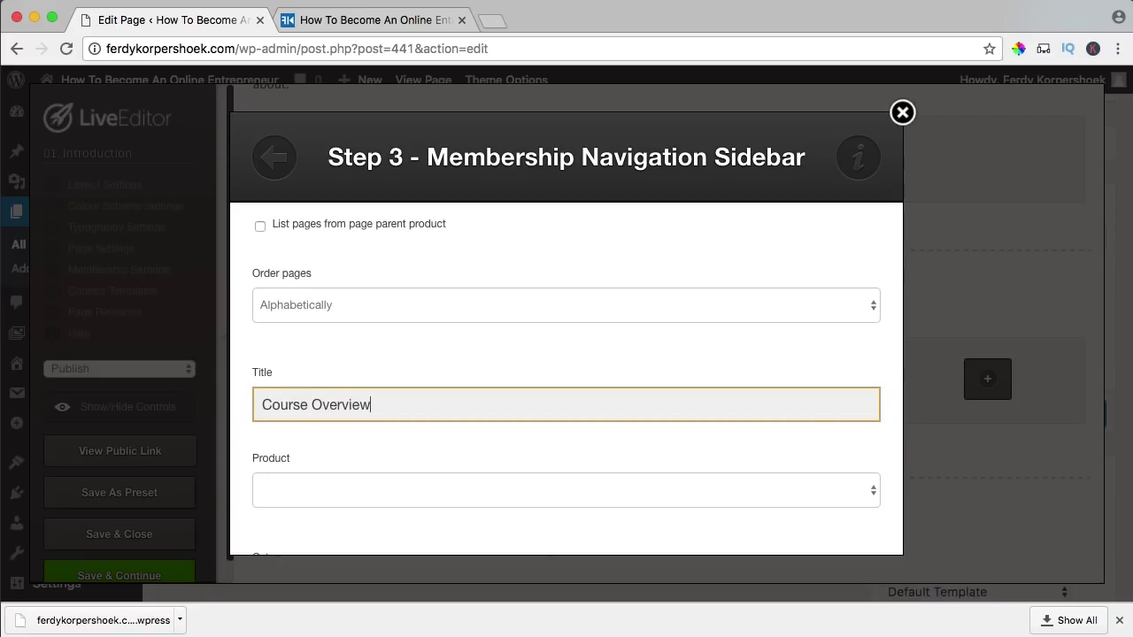
scroll(354, 407, "down", 2)
left_click(354, 404)
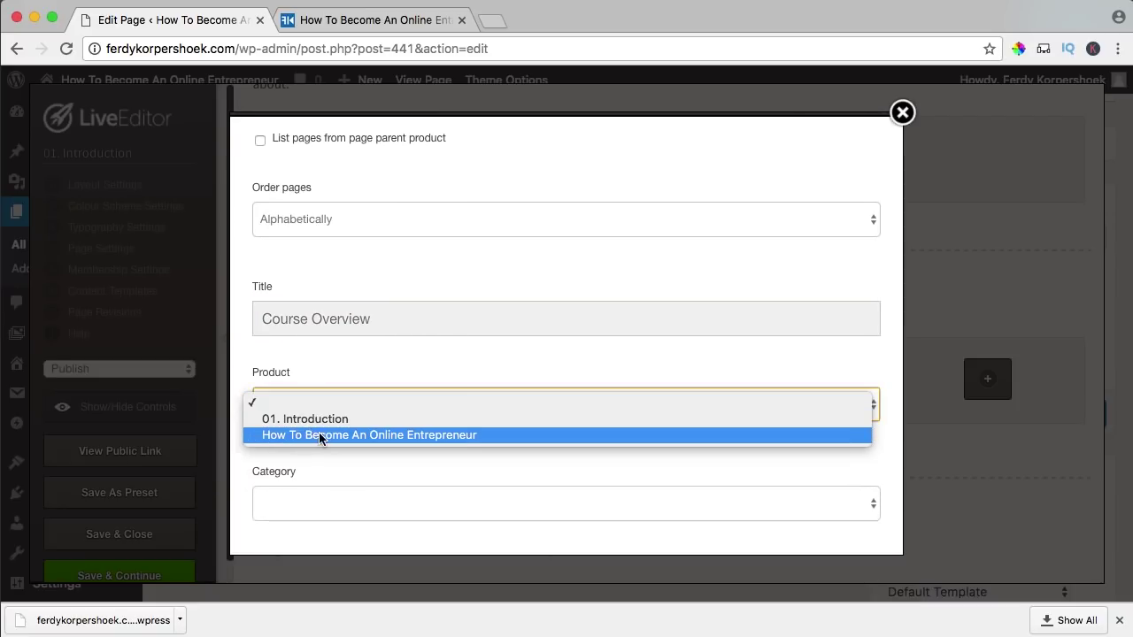
left_click(357, 435)
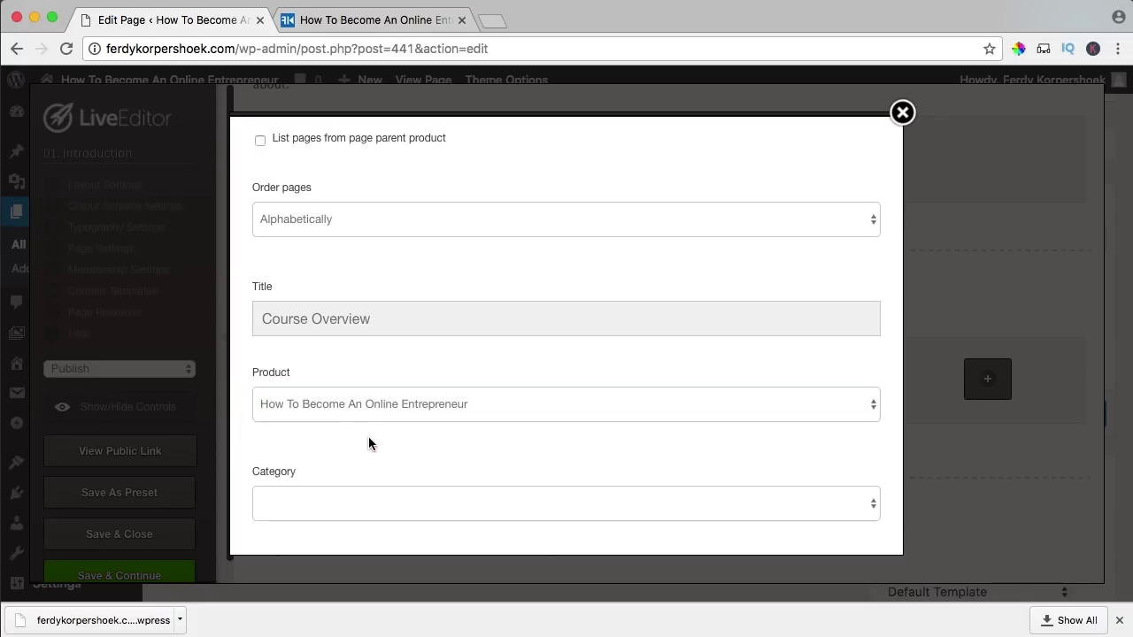
scroll(363, 308, "up", 2)
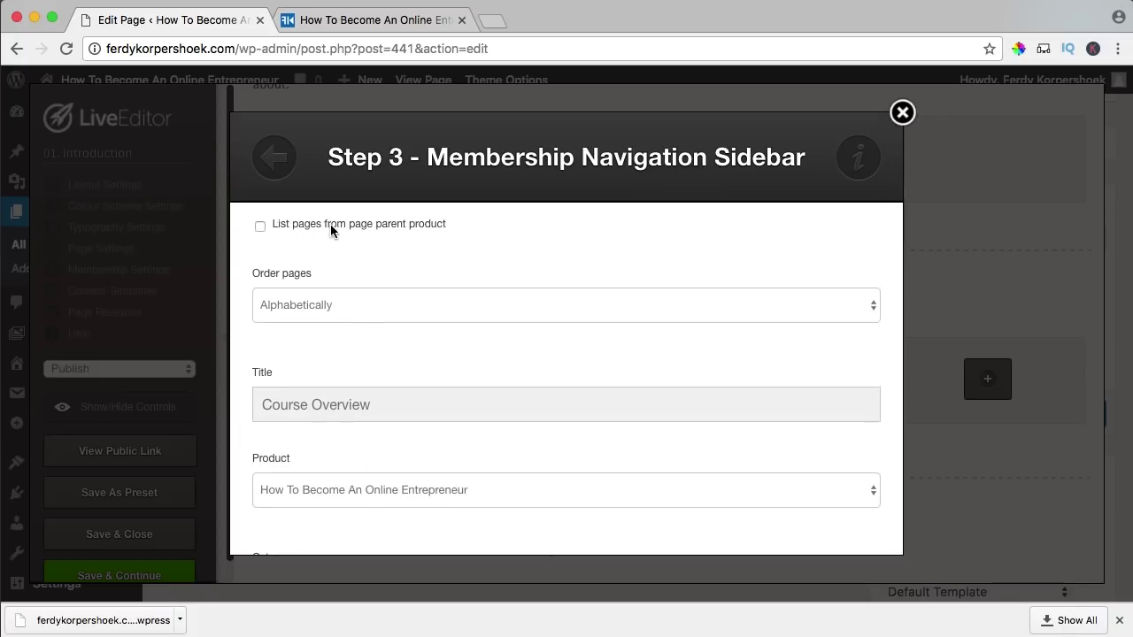
scroll(505, 253, "down", 8)
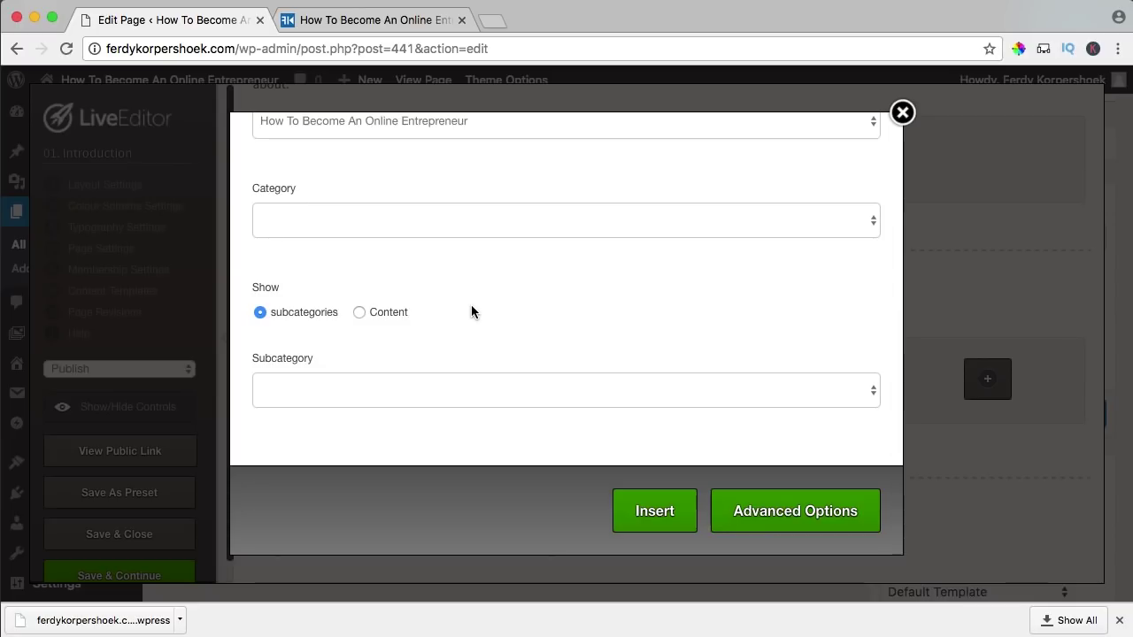
left_click(652, 511)
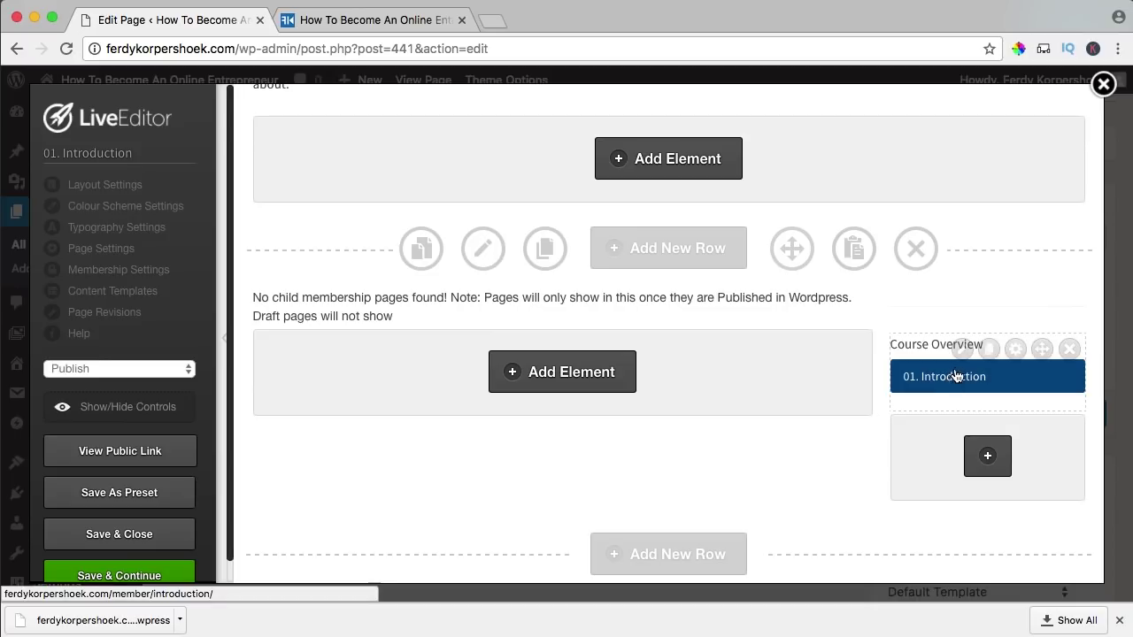
- Save the lesson page with Save & Continue and dismiss the confirmation
scroll(753, 377, "down", 5)
scroll(756, 377, "up", 2)
scroll(629, 404, "down", 8)
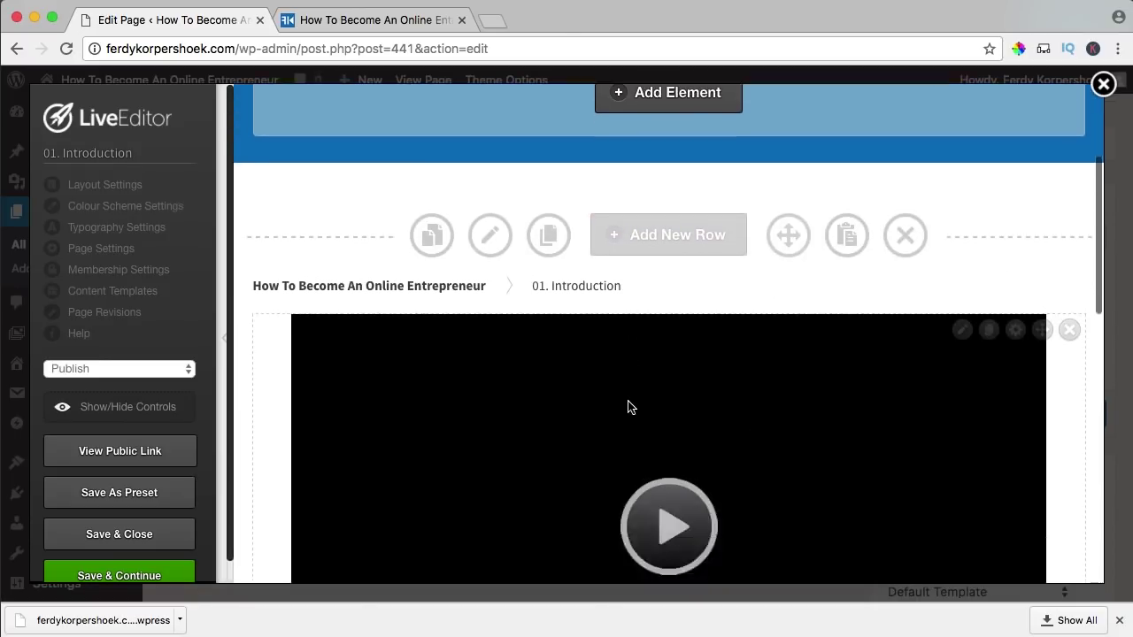
left_click(156, 571)
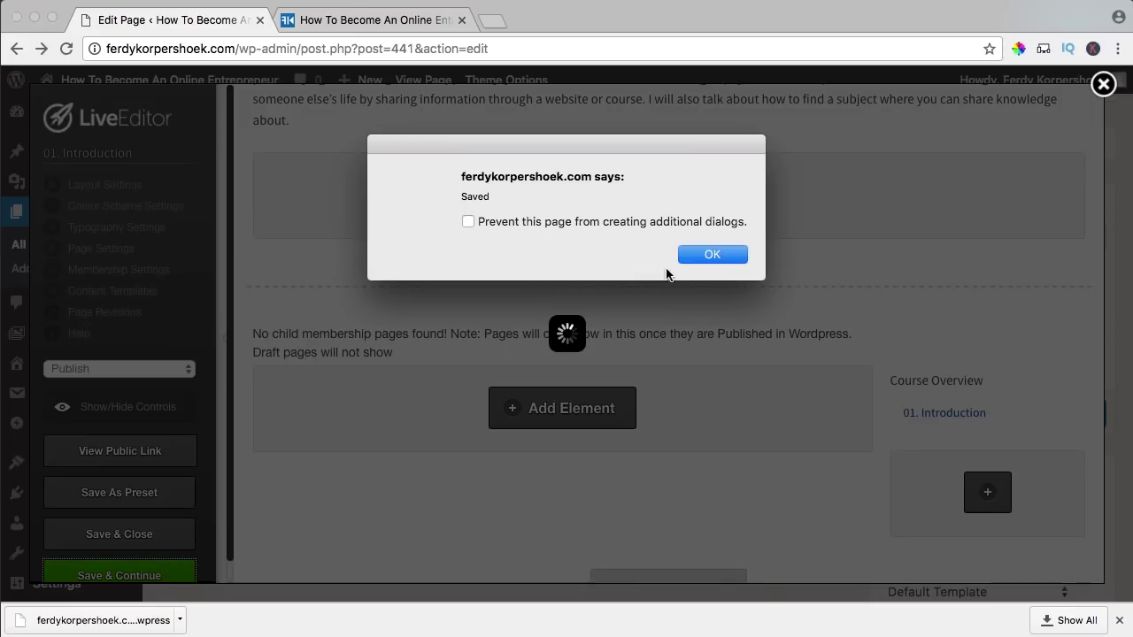
left_click(690, 250)
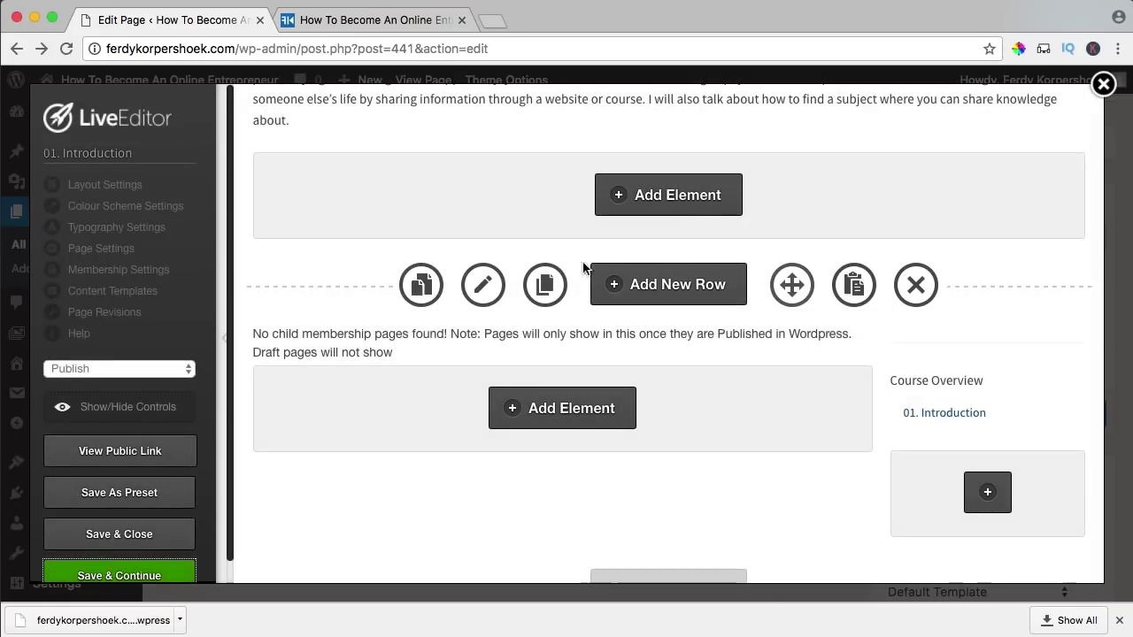
- Change the page's membership type from Product to Category/Module
left_click(126, 271)
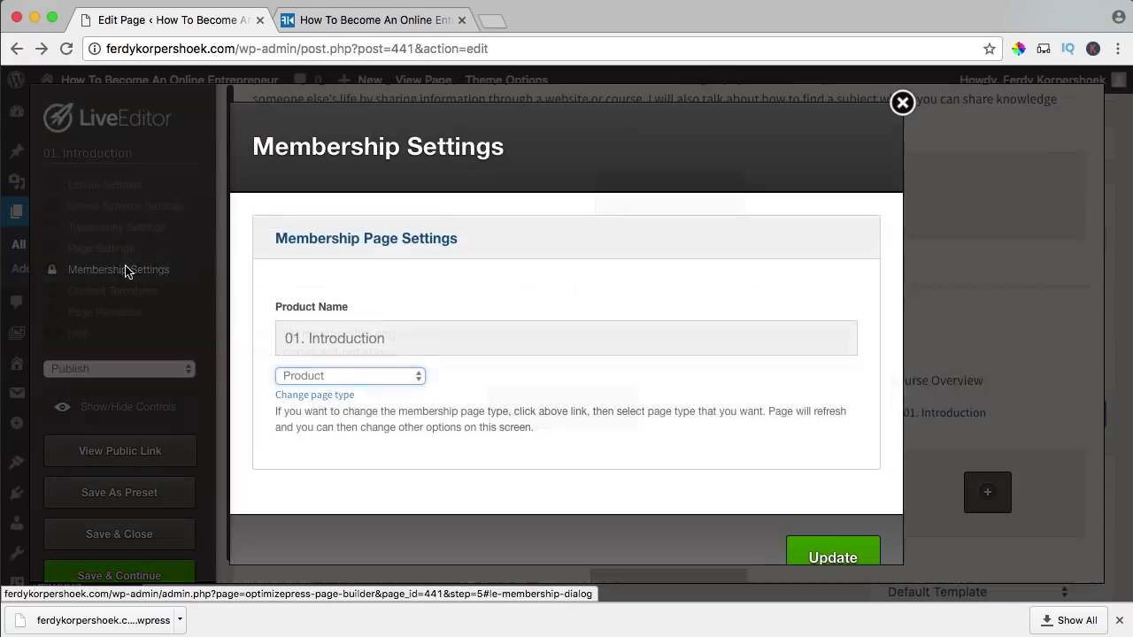
left_click(332, 396)
left_click(484, 377)
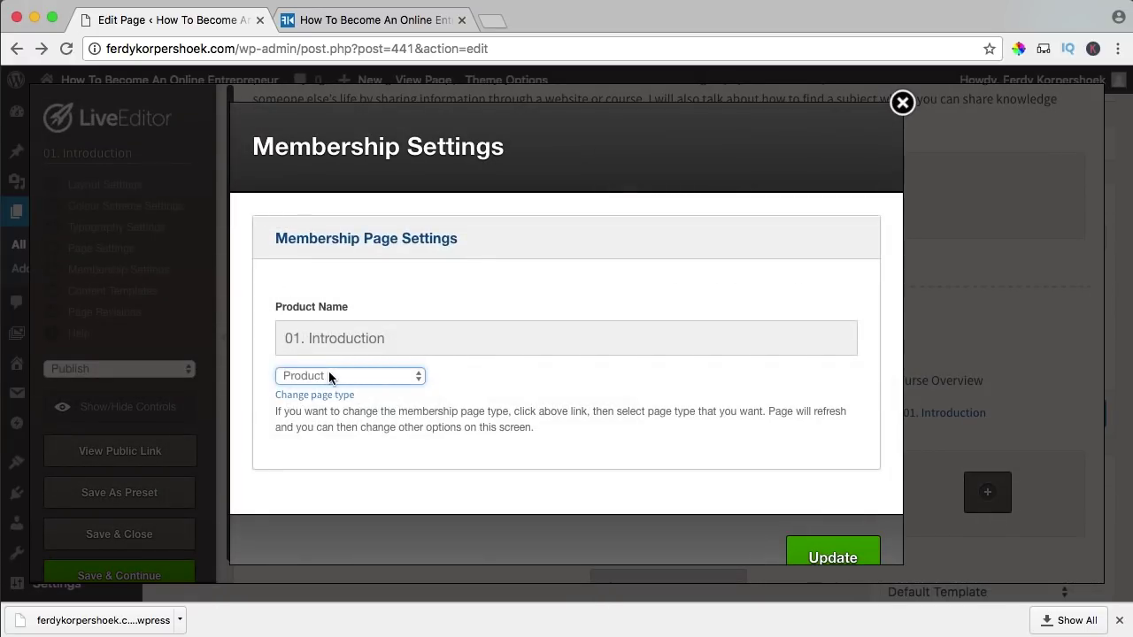
left_click(310, 373)
left_click(317, 392)
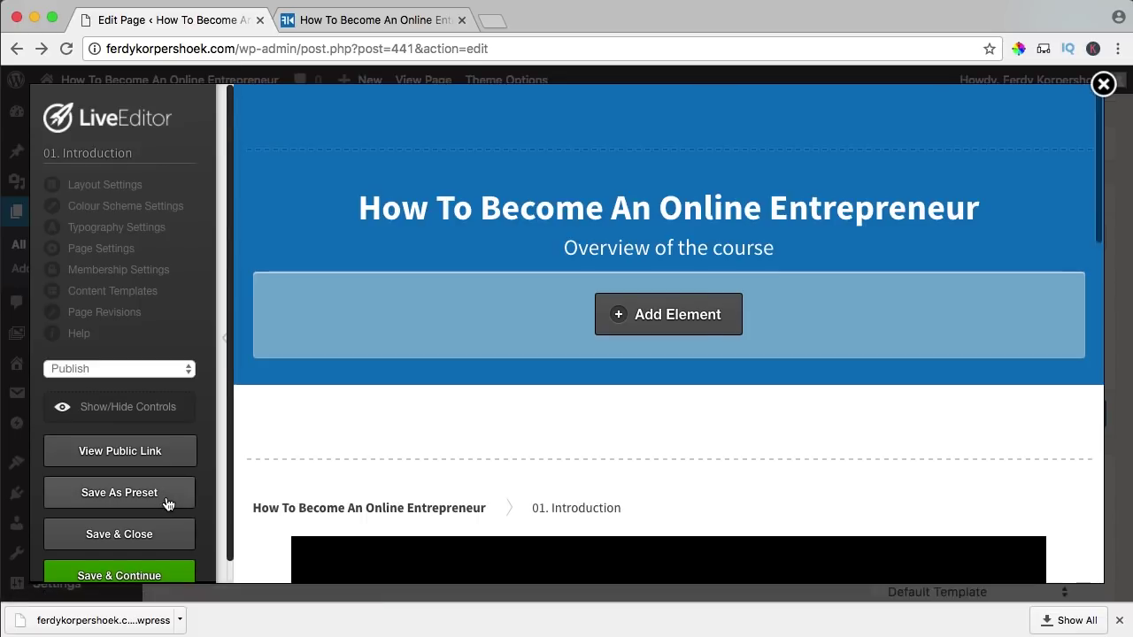
scroll(690, 245, "down", 10)
scroll(590, 255, "down", 6)
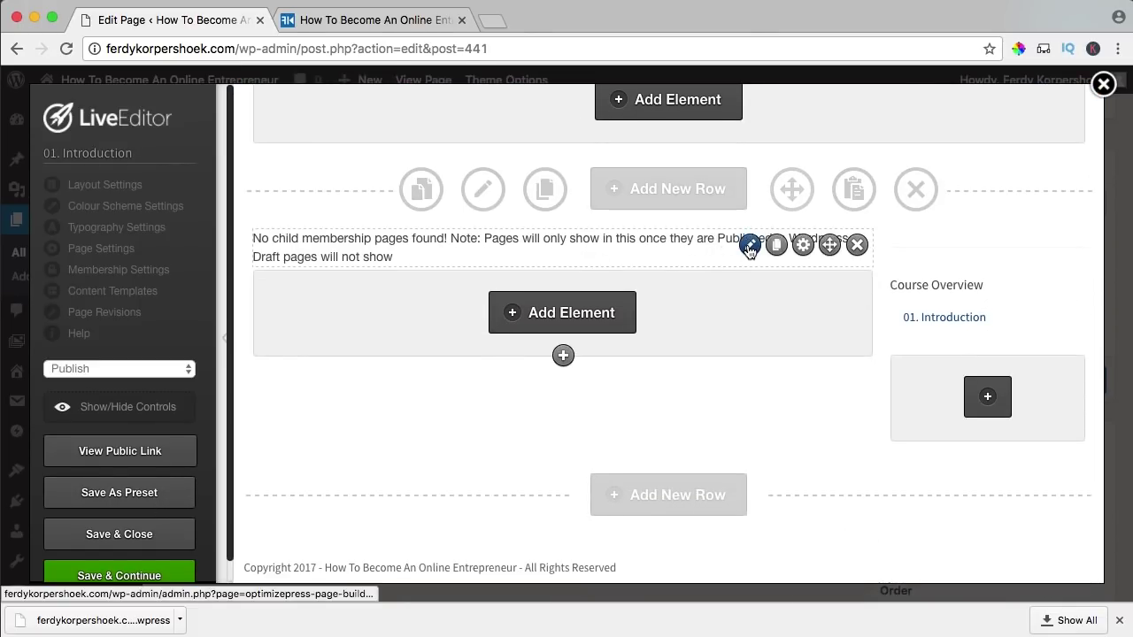
- Set the page listing's product to How To Become An Online Entrepreneur and reinsert it
left_click(748, 245)
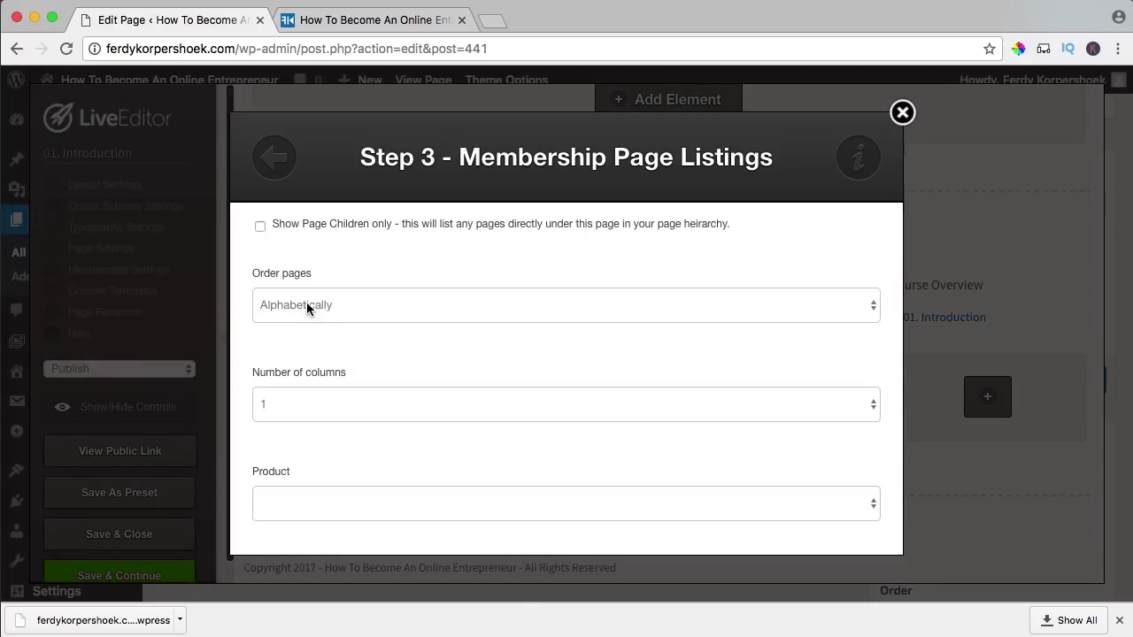
scroll(318, 332, "down", 2)
left_click(279, 434)
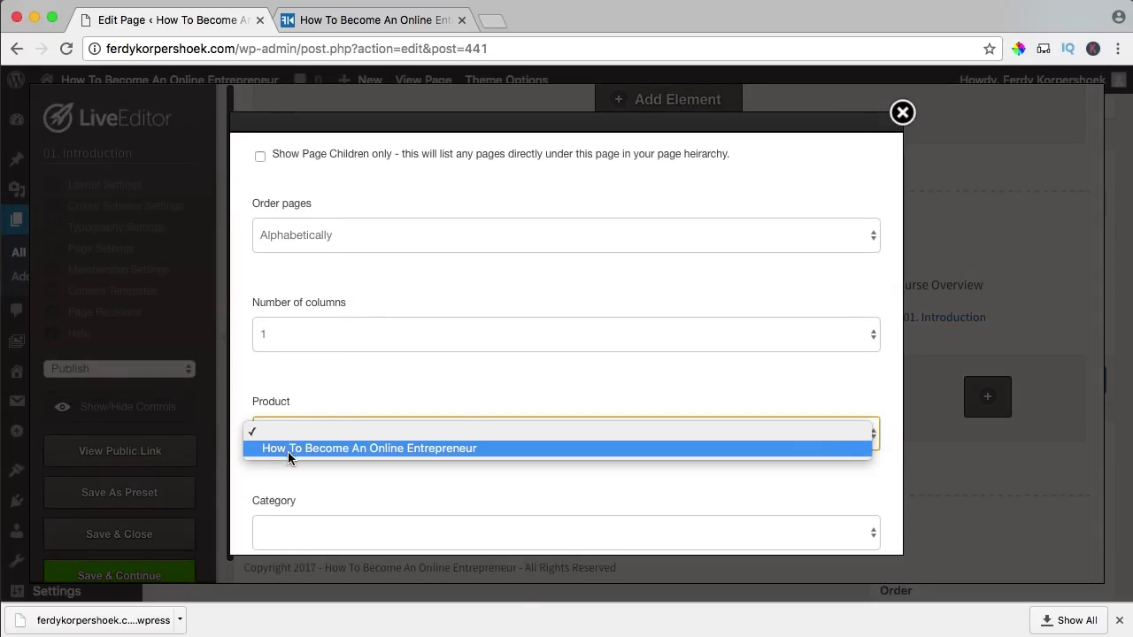
left_click(300, 449)
scroll(331, 464, "down", 3)
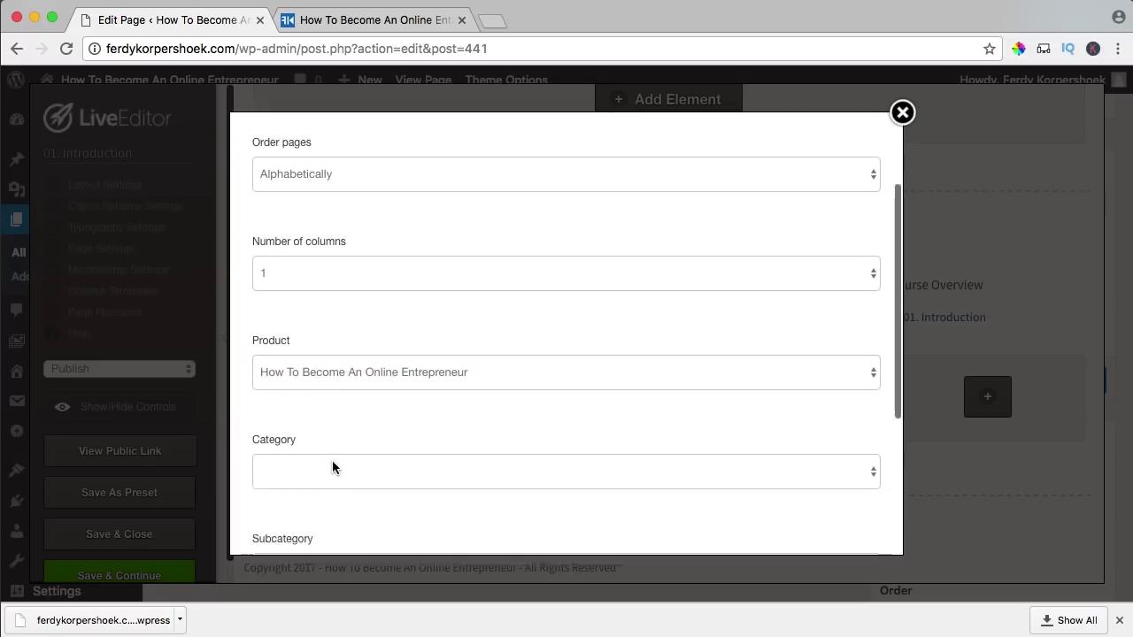
scroll(277, 299, "up", 3)
scroll(481, 303, "down", 6)
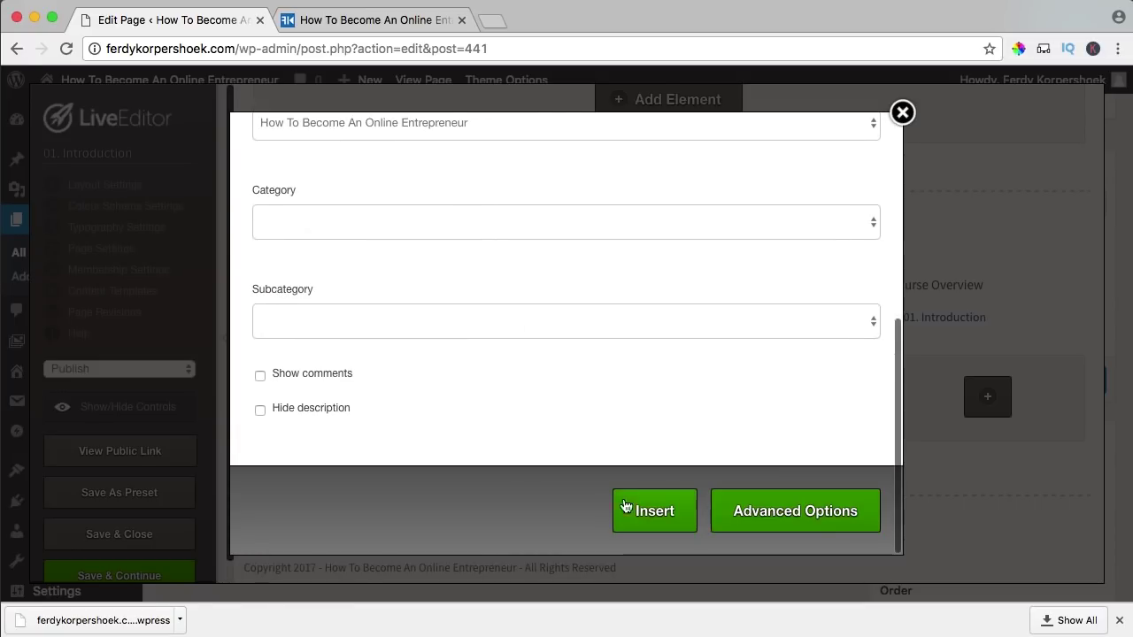
left_click(644, 513)
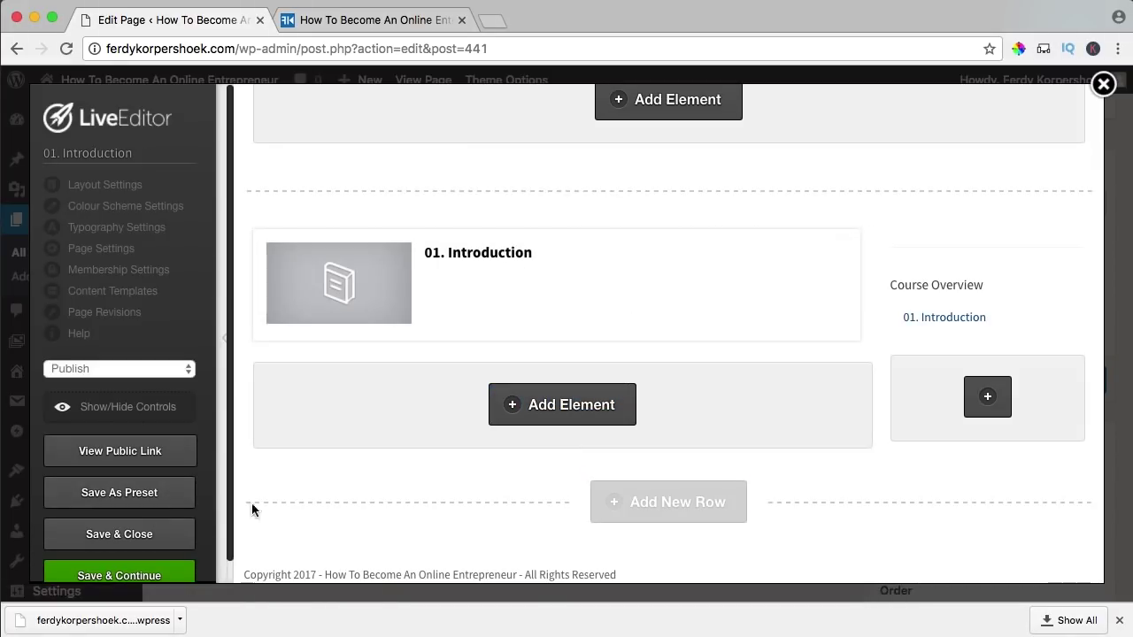
- Copy the intro text block's paragraph and save the page
scroll(566, 320, "up", 8)
scroll(567, 321, "down", 5)
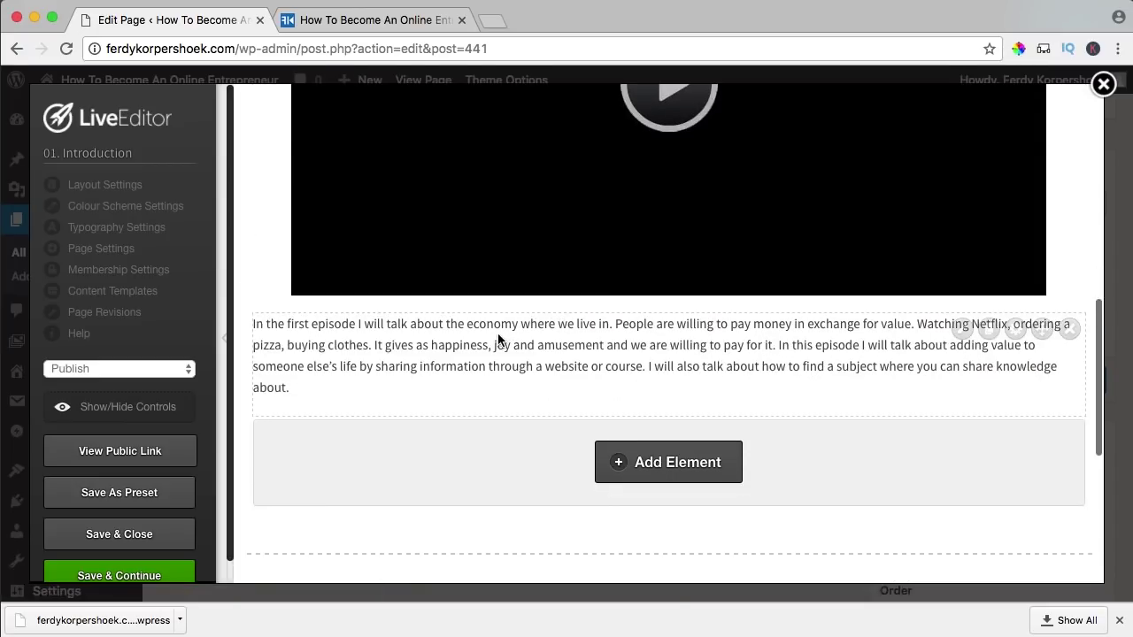
left_click(962, 326)
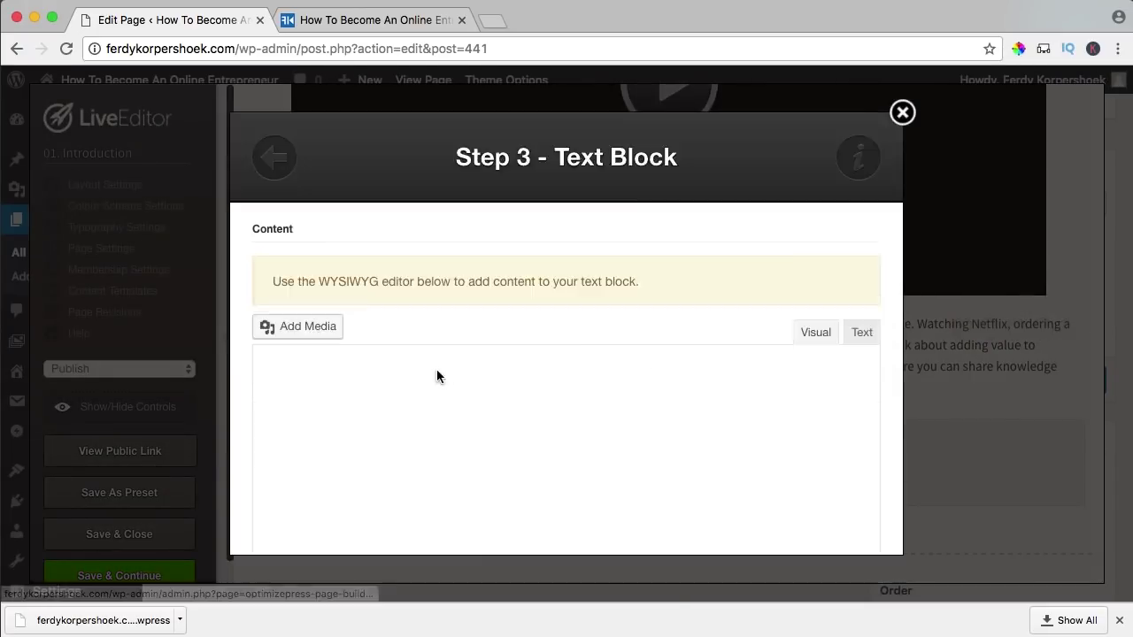
left_click(902, 112)
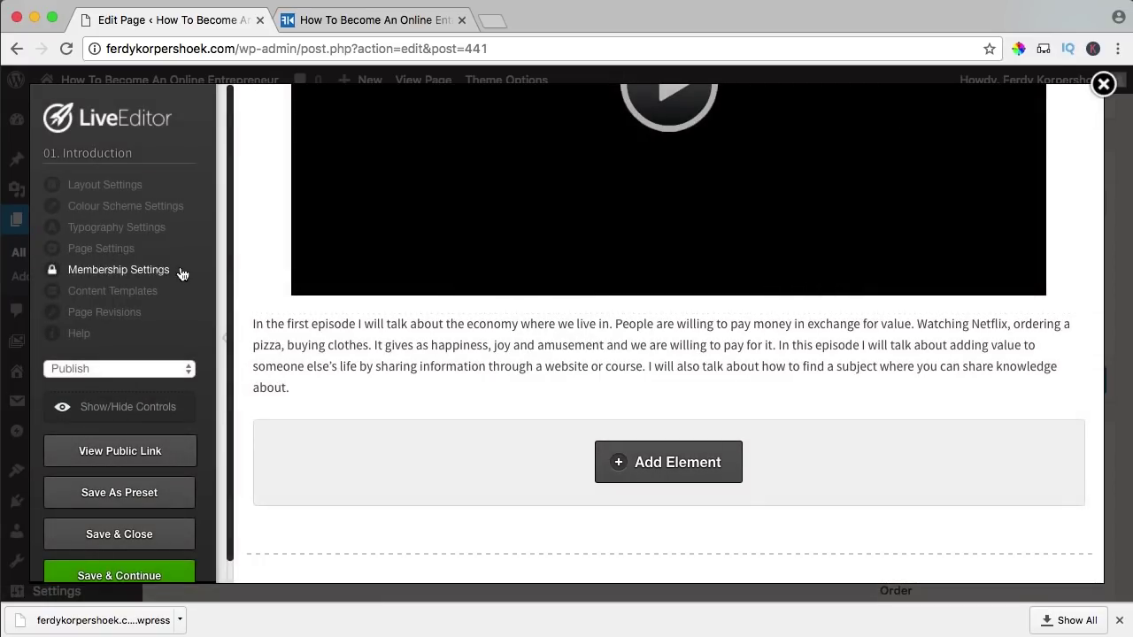
left_click(113, 573)
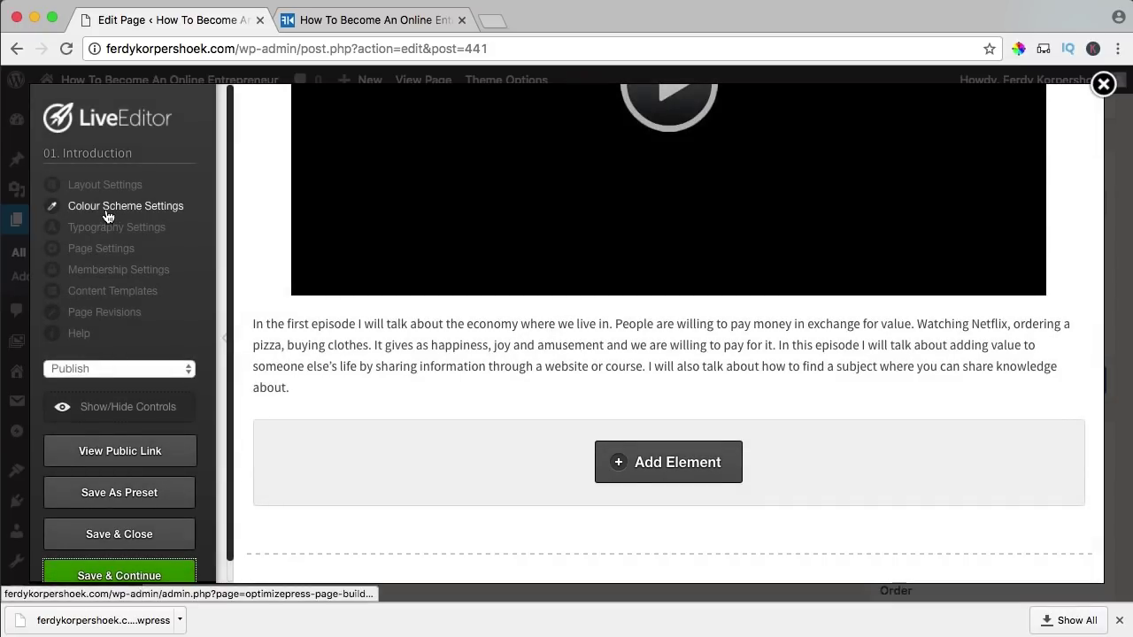
- Paste the paragraph as the category description in Membership Settings and update
left_click(104, 273)
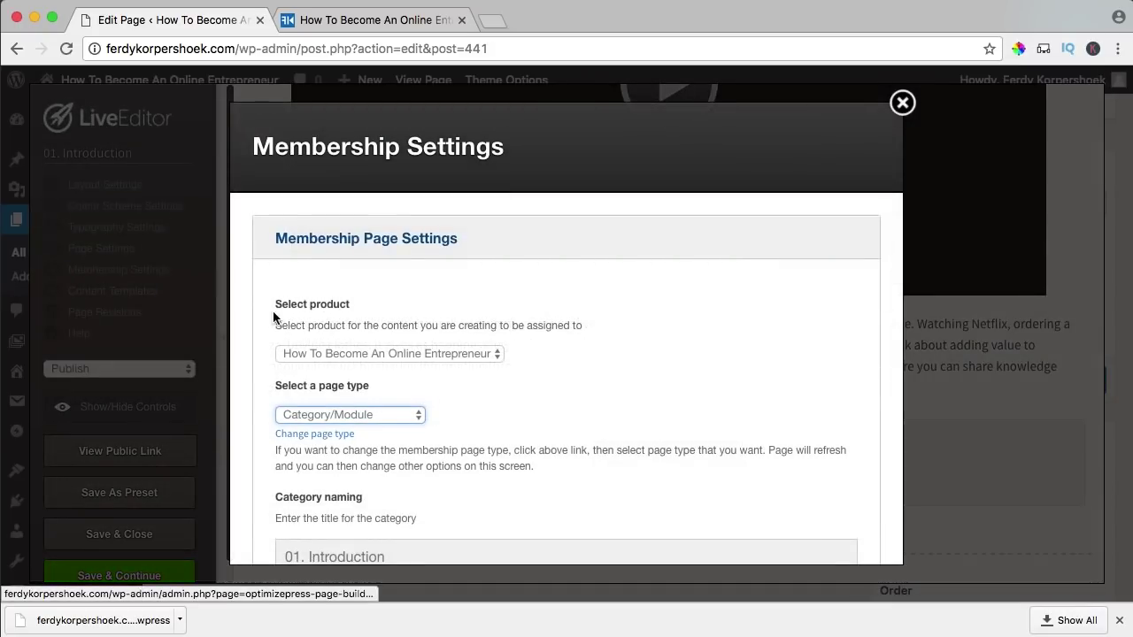
scroll(630, 352, "down", 2)
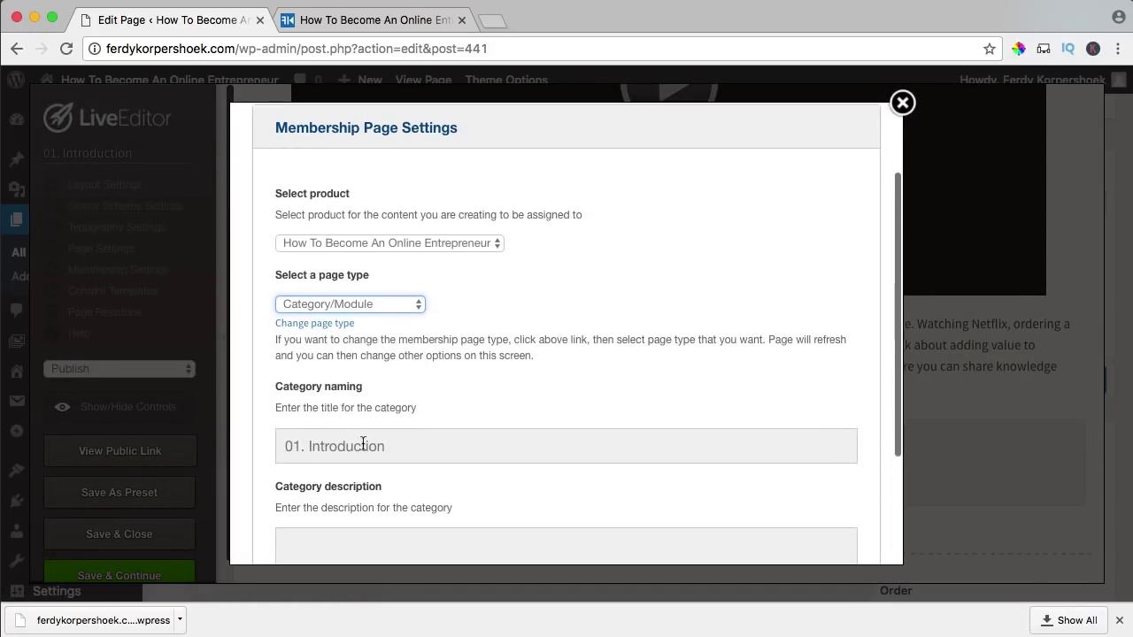
scroll(358, 443, "down", 3)
left_click(345, 393)
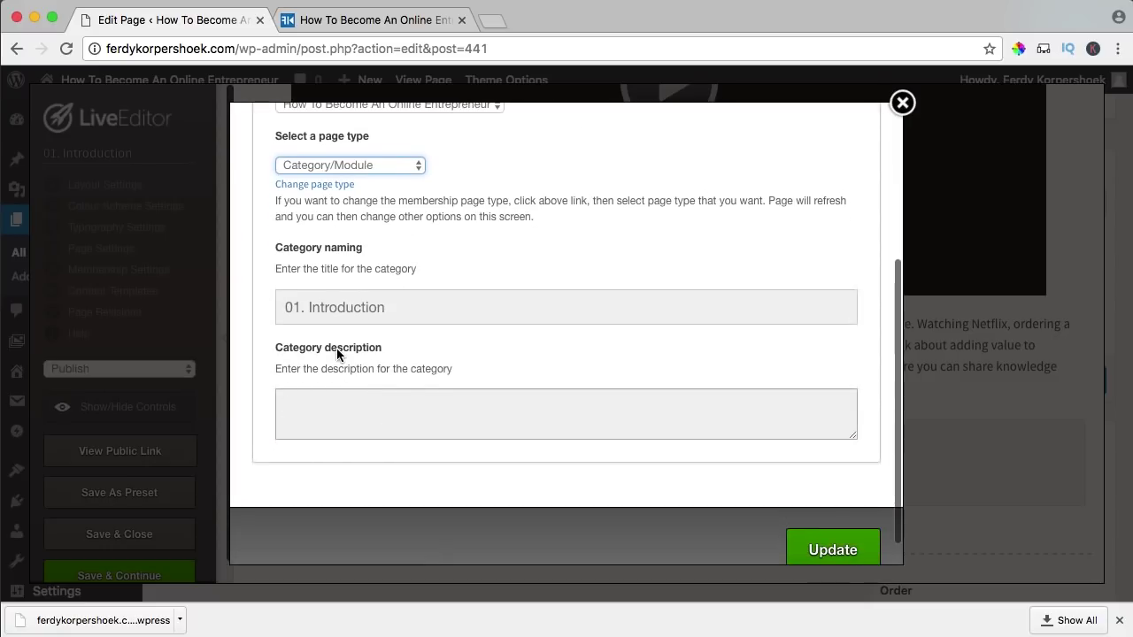
key("super+v")
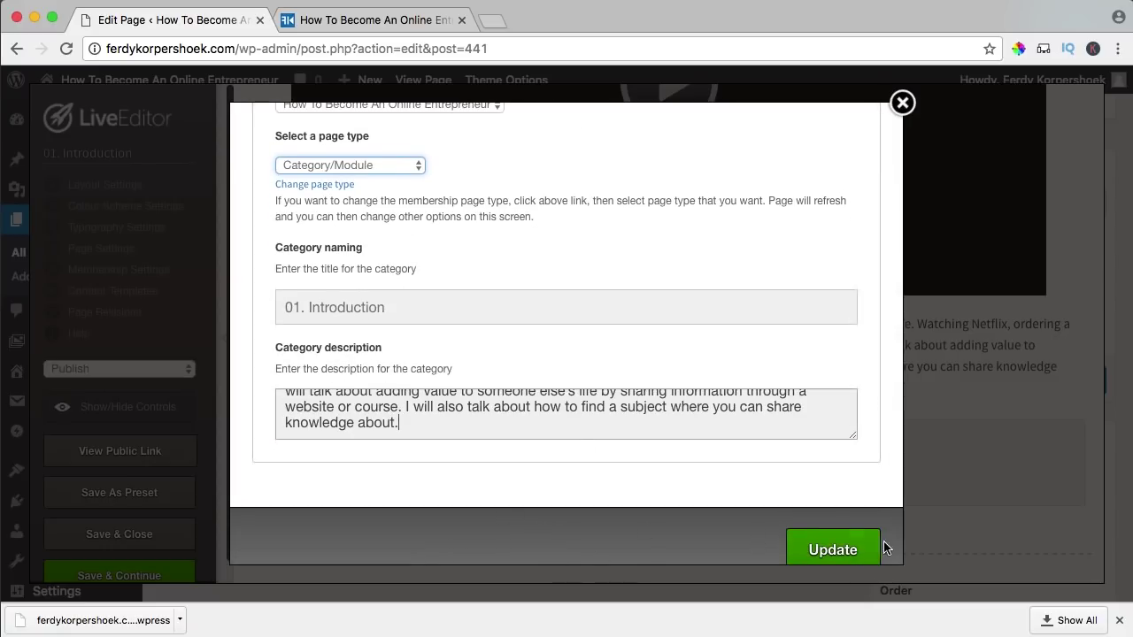
left_click(834, 547)
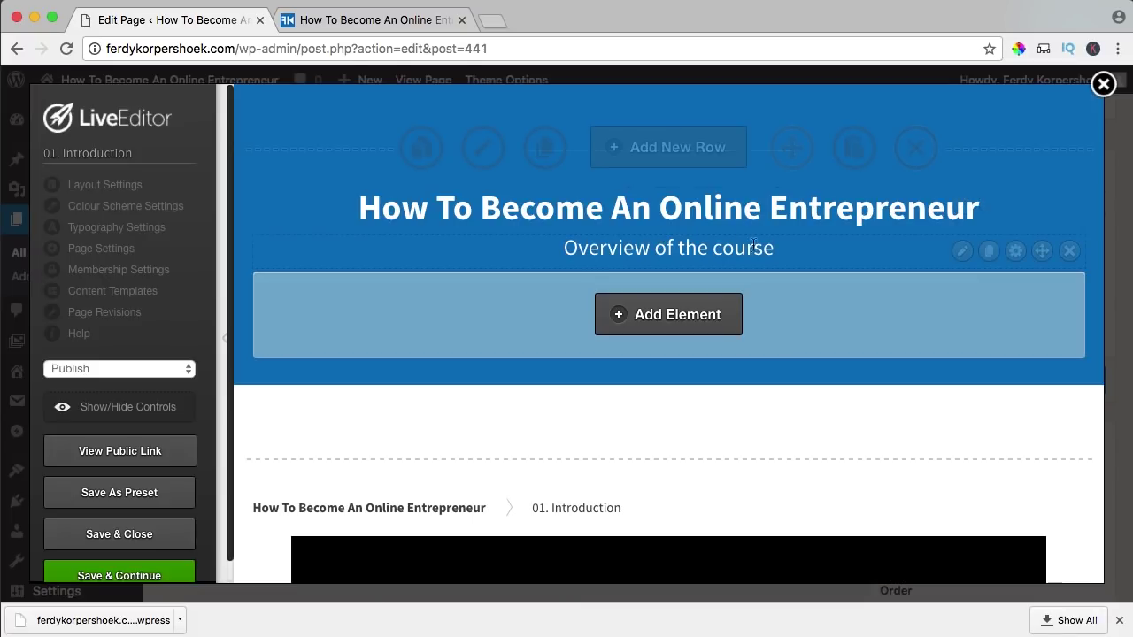
- Change the header subtitle from 'Overview of the course' to '01. Introduction'
left_click(961, 250)
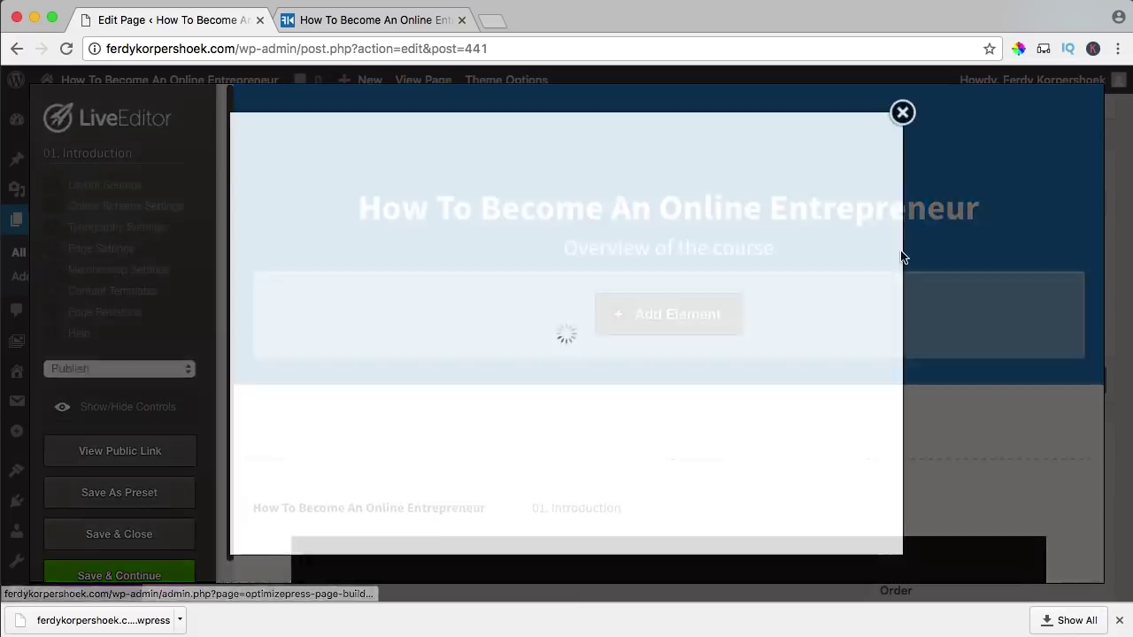
key("ctrl+a")
type("01.")
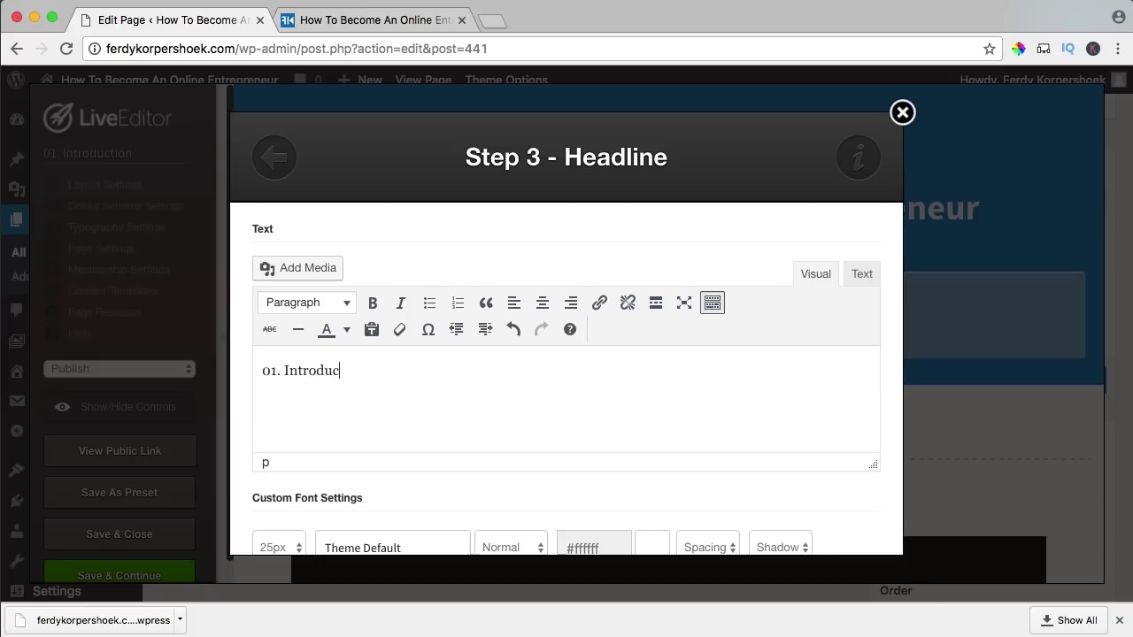
scroll(788, 440, "down", 10)
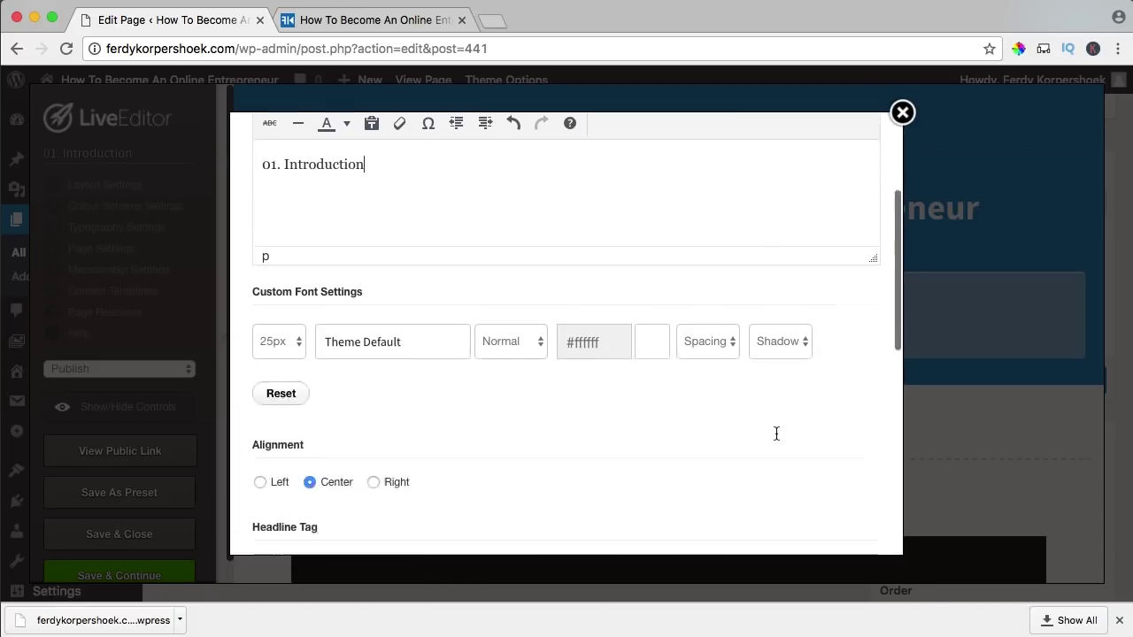
left_click(823, 511)
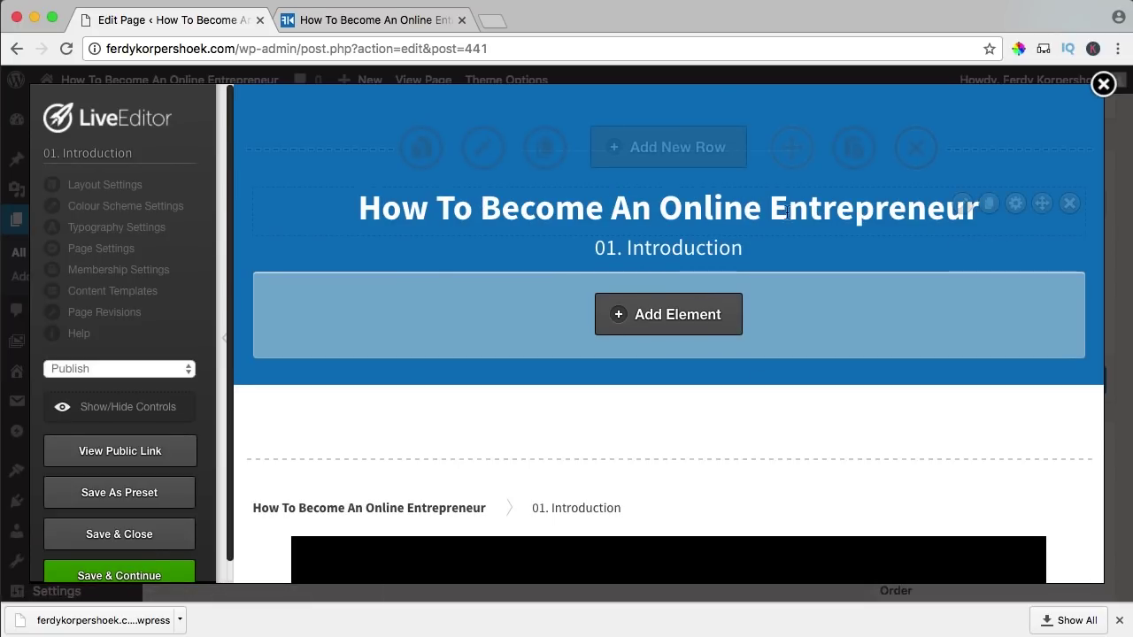
- Hide the editing controls and preview the finished lesson page
left_click(131, 407)
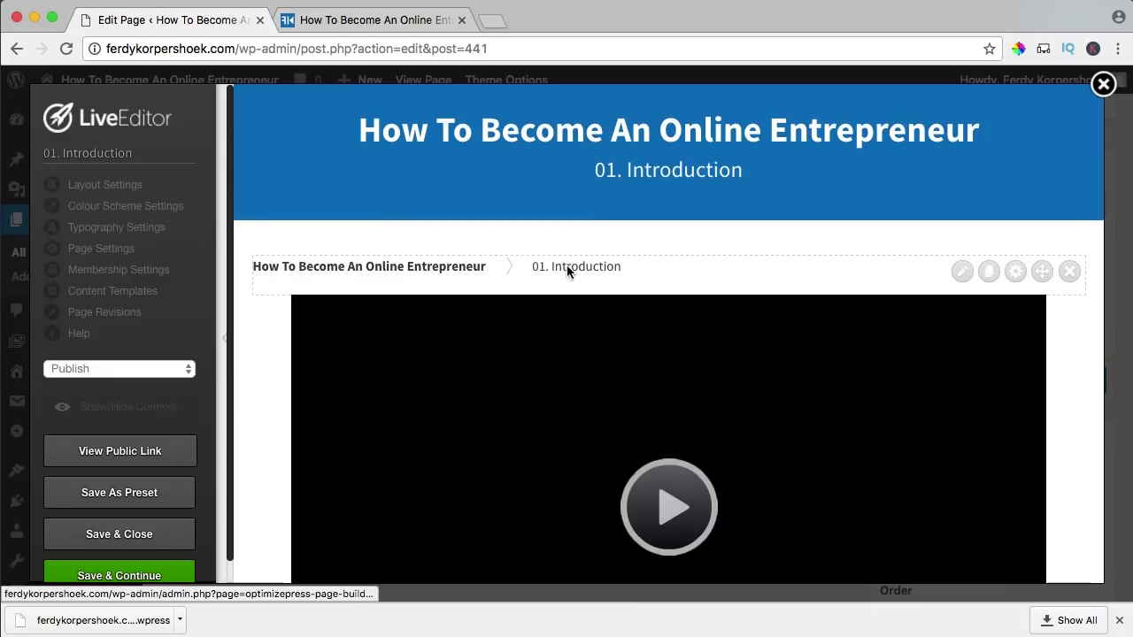
scroll(629, 349, "down", 3)
scroll(580, 325, "down", 3)
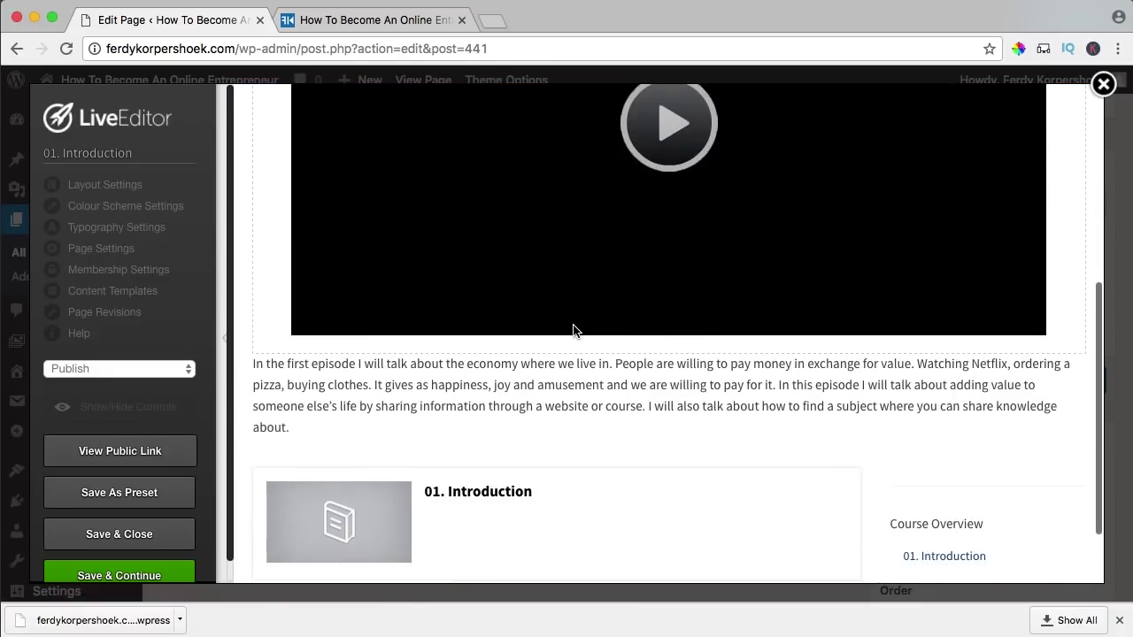
scroll(566, 363, "down", 2)
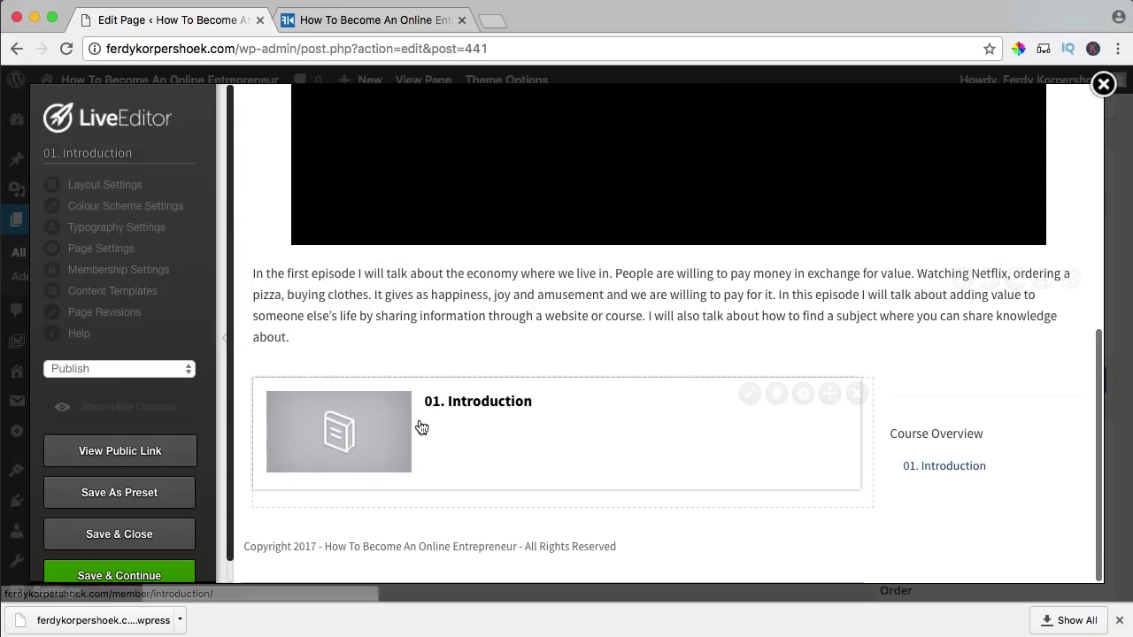
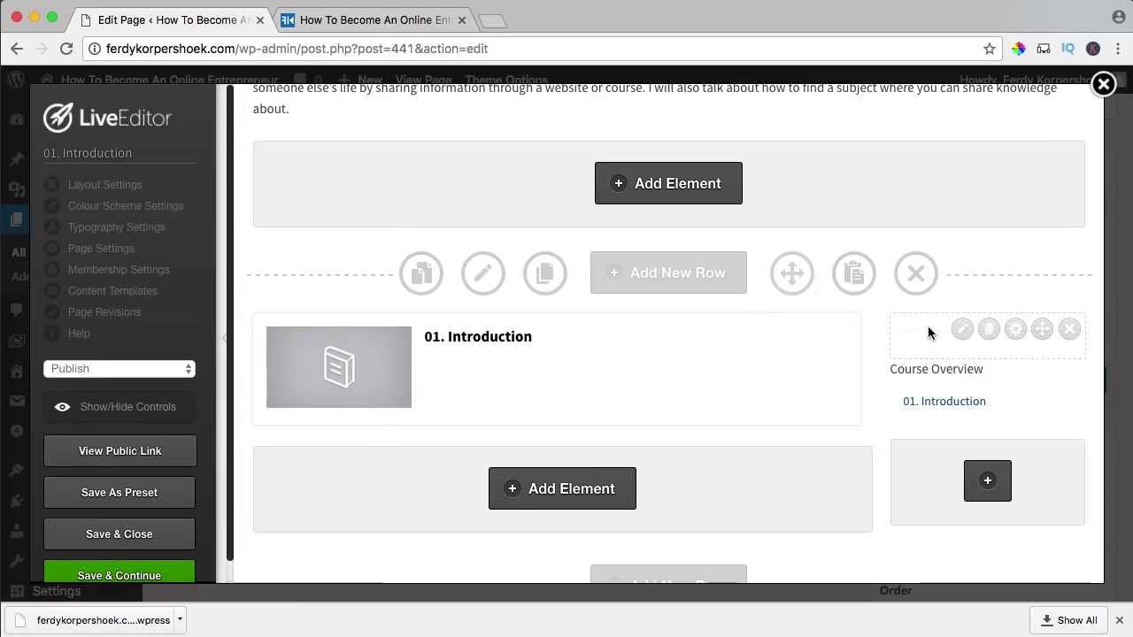
- Delete the empty element above the Course Overview, preview without controls, and Save & Close
left_click(1069, 330)
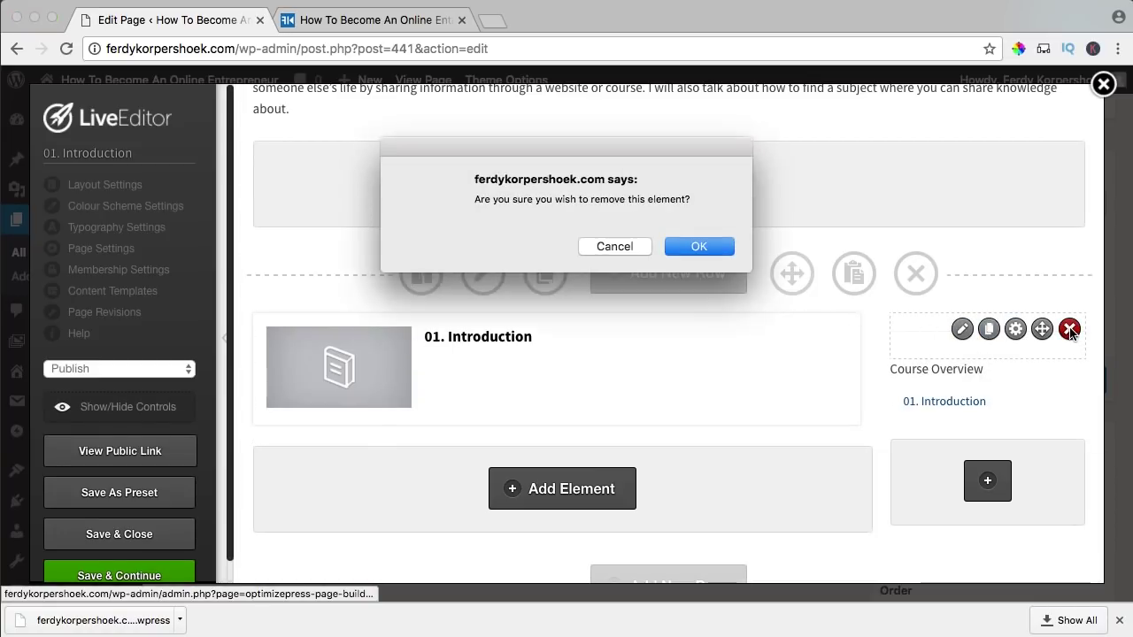
left_click(695, 247)
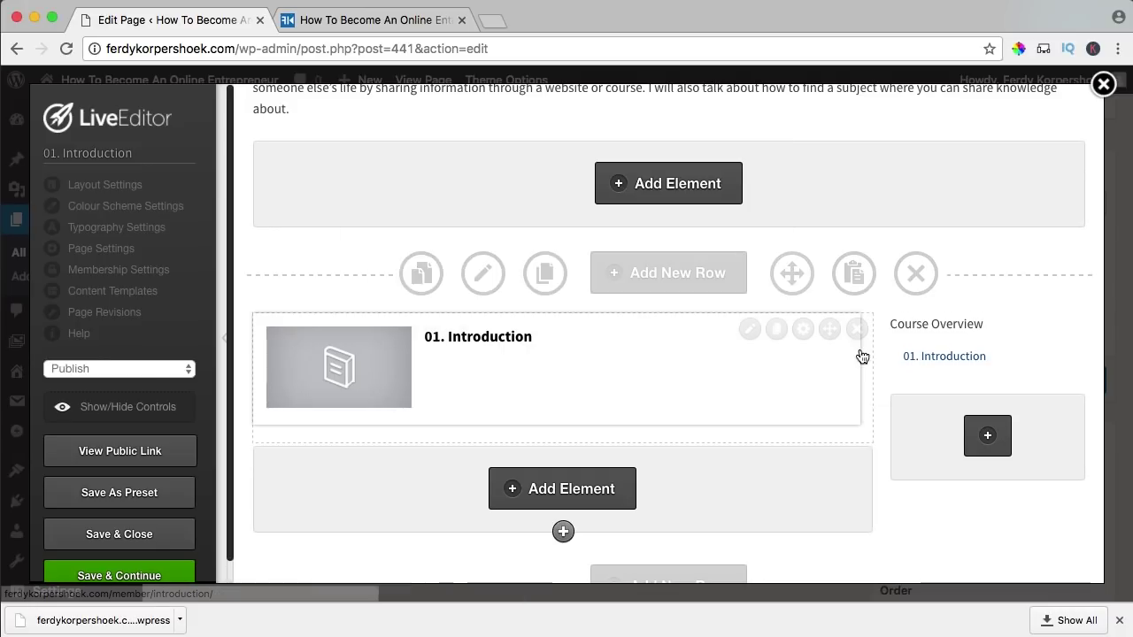
left_click(126, 412)
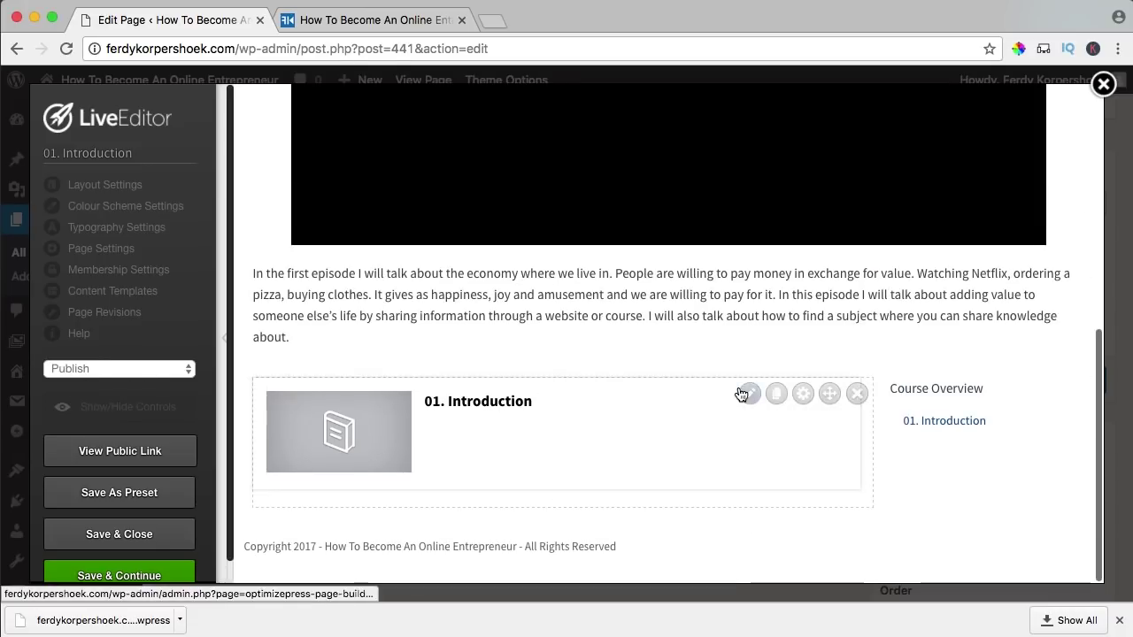
scroll(743, 426, "up", 5)
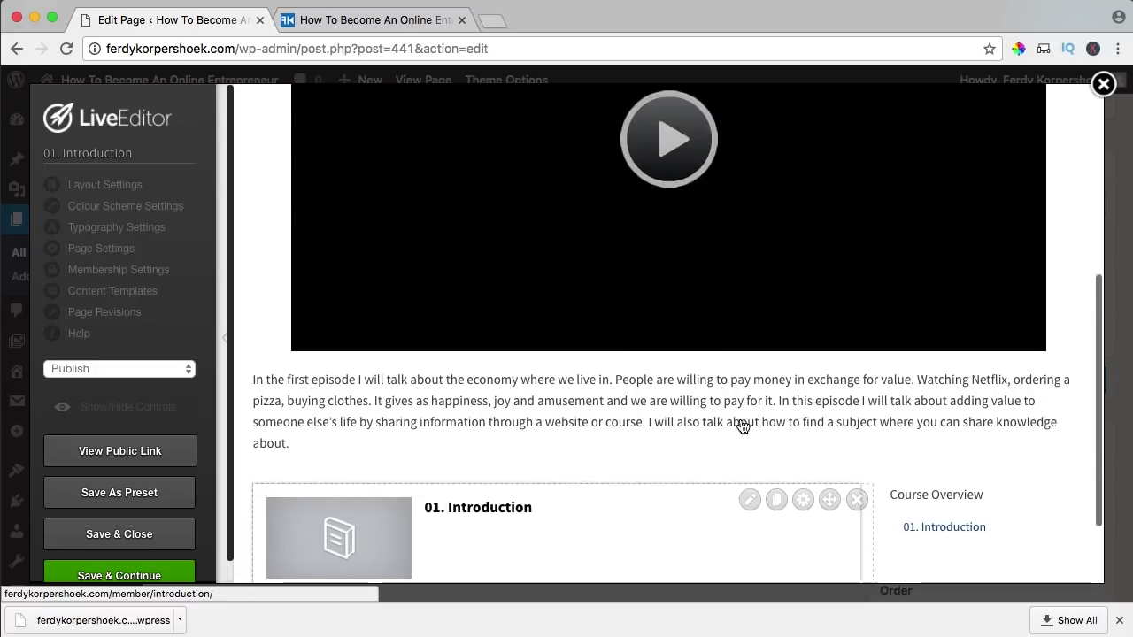
scroll(743, 426, "down", 5)
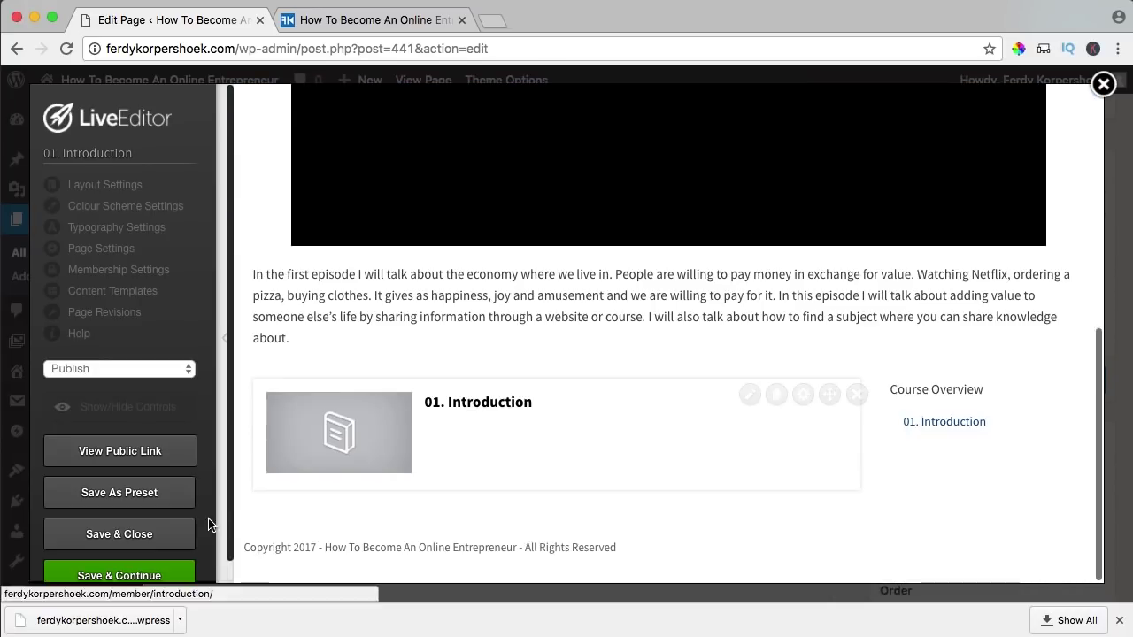
left_click(154, 534)
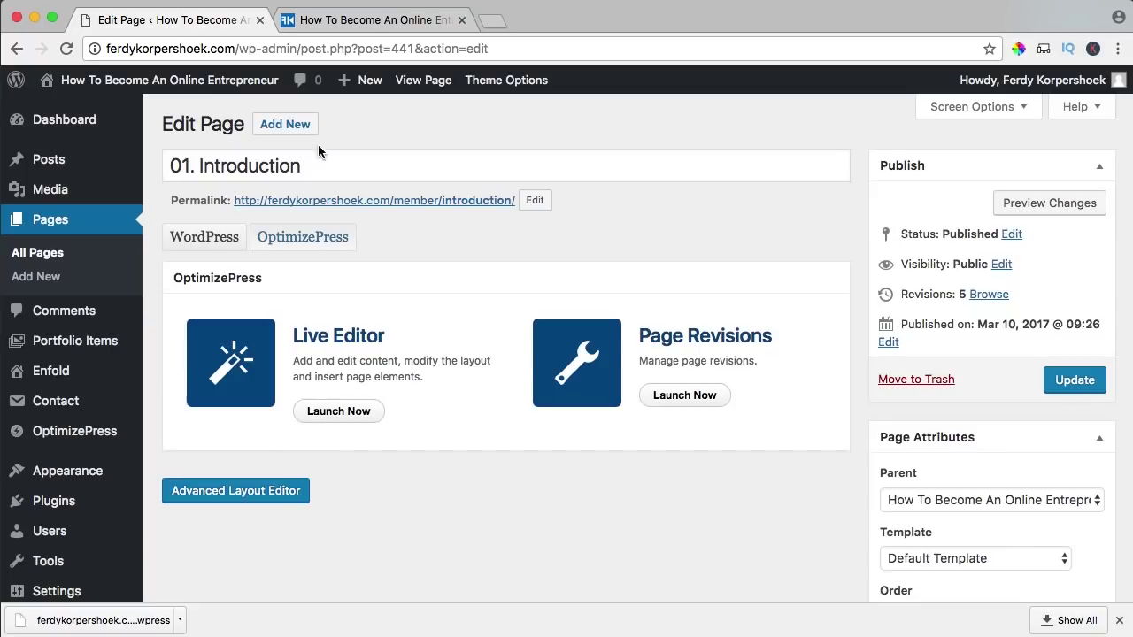
- View the published 01. Introduction page and play its lesson video
left_click(421, 82)
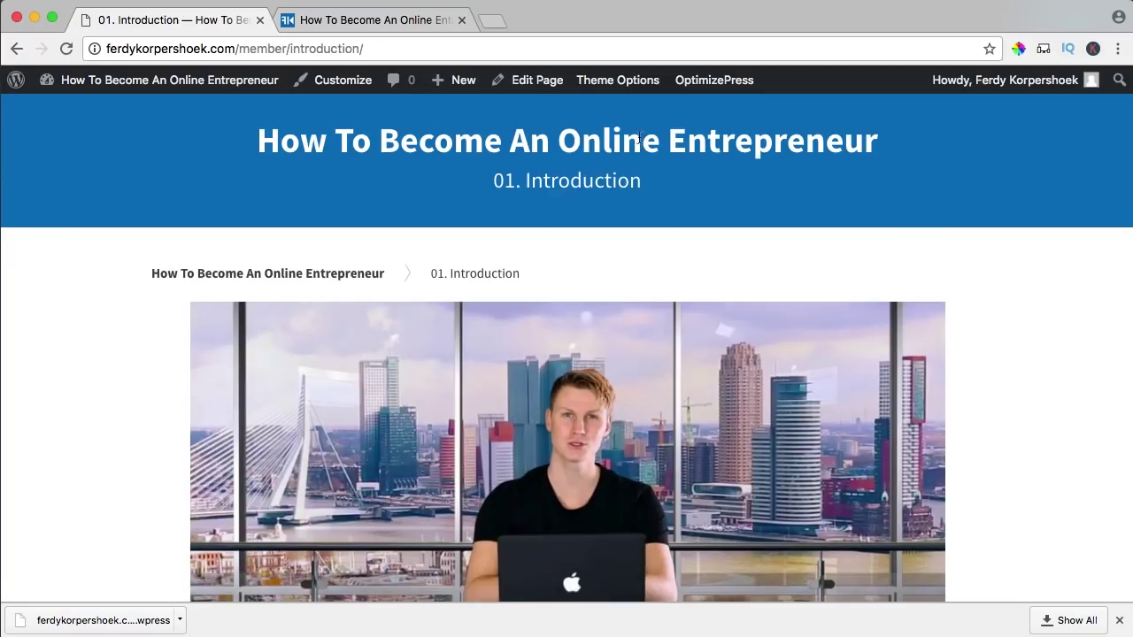
triple_click(498, 180)
left_click(352, 255)
scroll(511, 277, "down", 5)
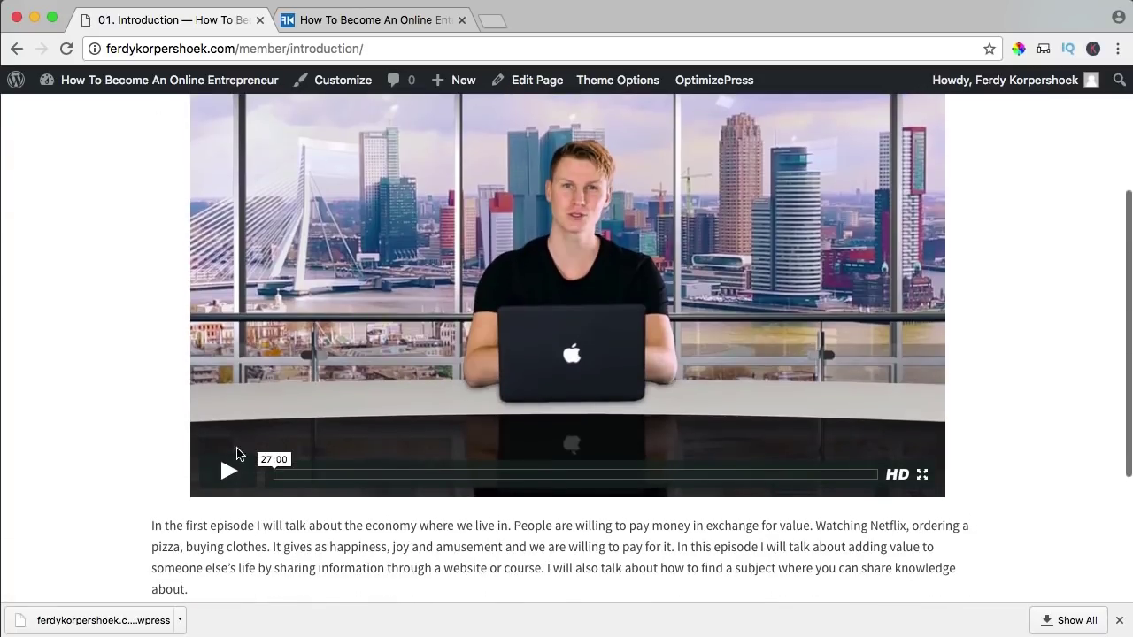
left_click(246, 451)
- Open the lesson from its course card and launch it in the LiveEditor
scroll(126, 399, "down", 2)
scroll(125, 399, "down", 3)
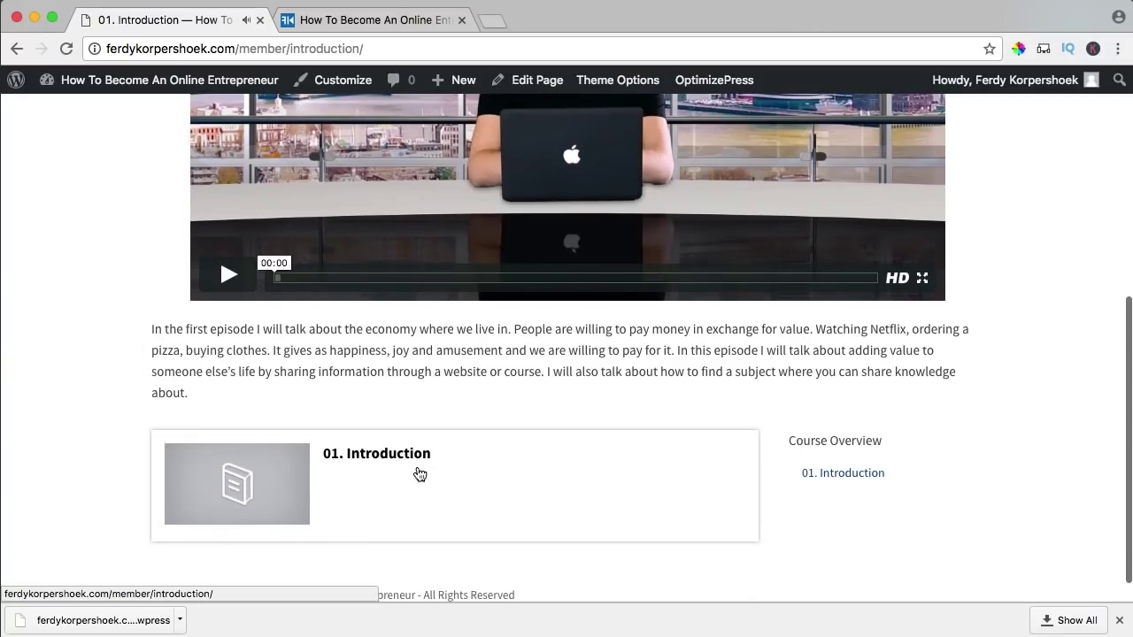
scroll(495, 478, "down", 1)
left_click(385, 440)
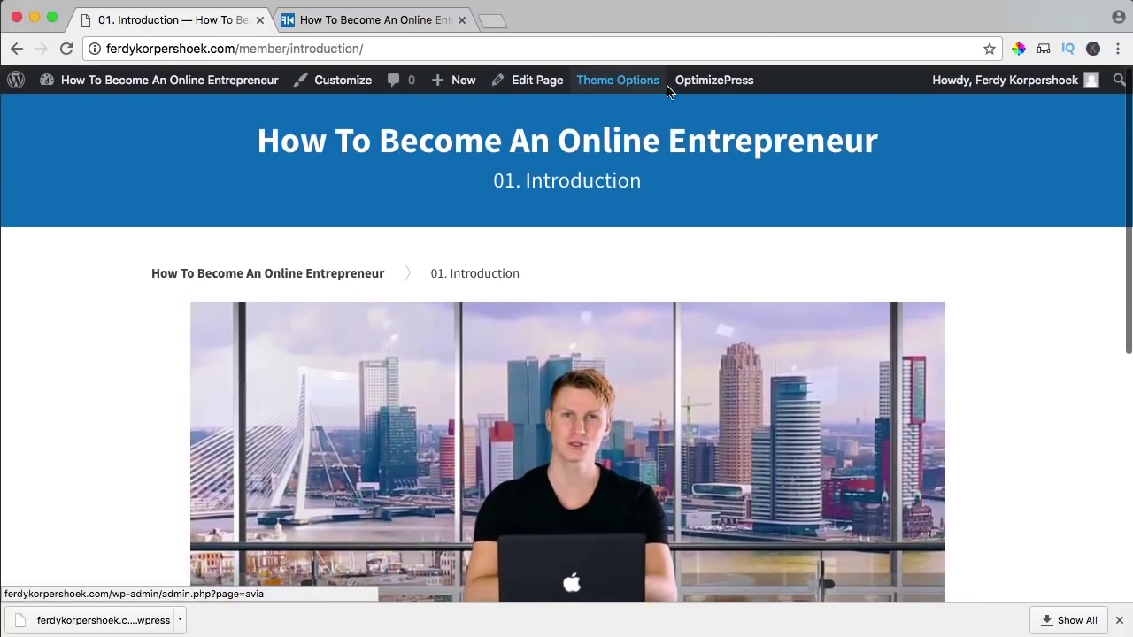
mouse_move(715, 80)
left_click(700, 112)
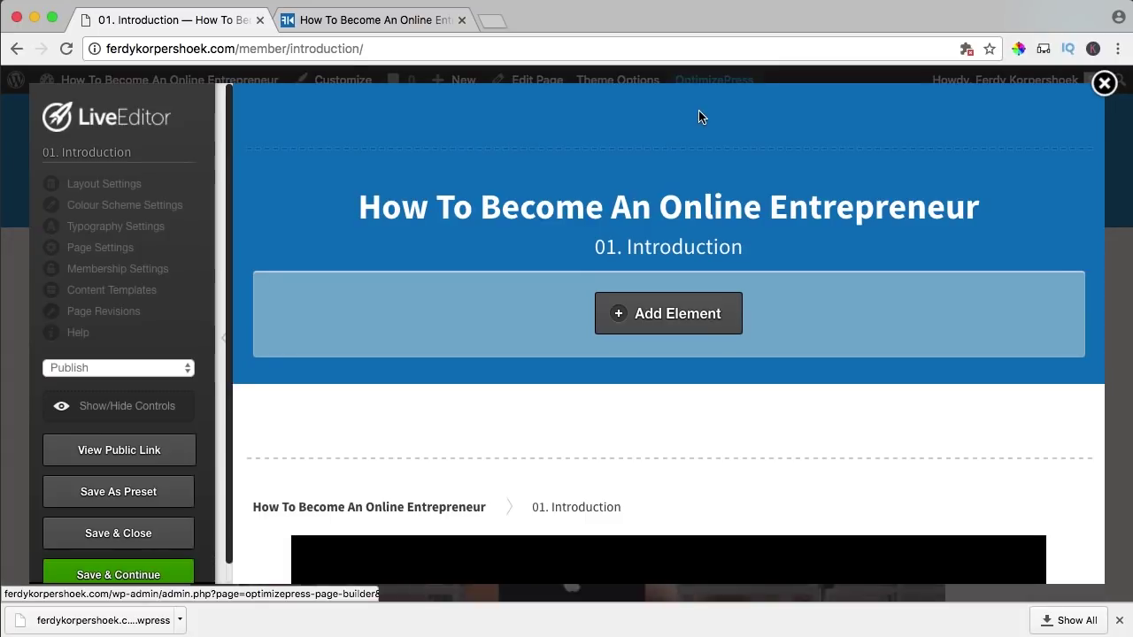
- In Layout Settings, choose a Page Thumbnail file and browse the Media Library for the studio photo
left_click(104, 186)
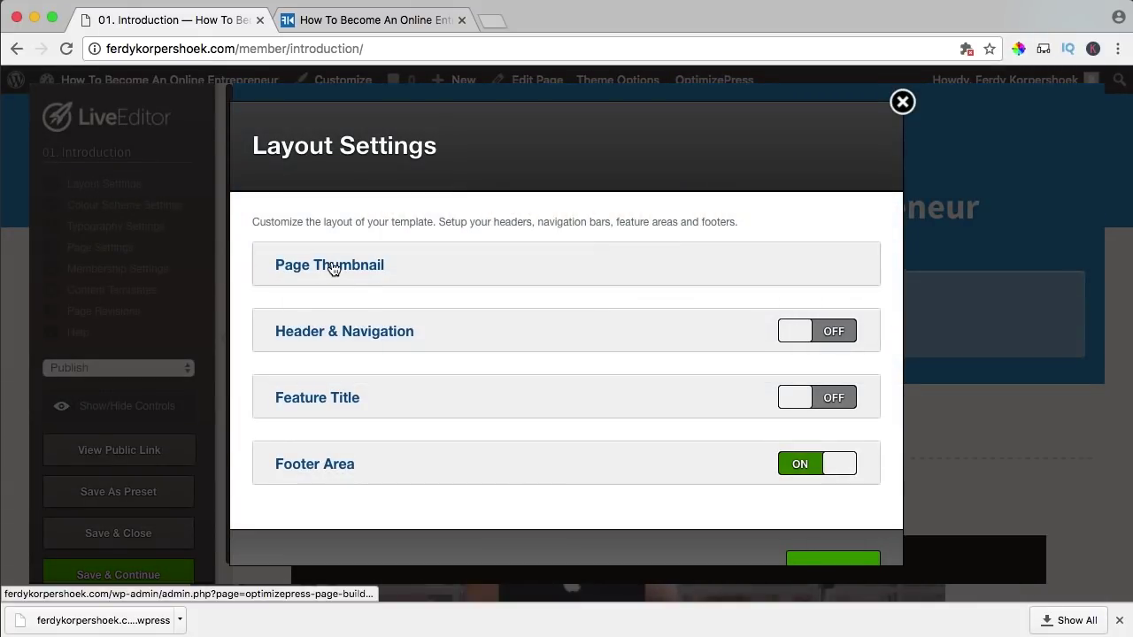
left_click(334, 270)
left_click(313, 386)
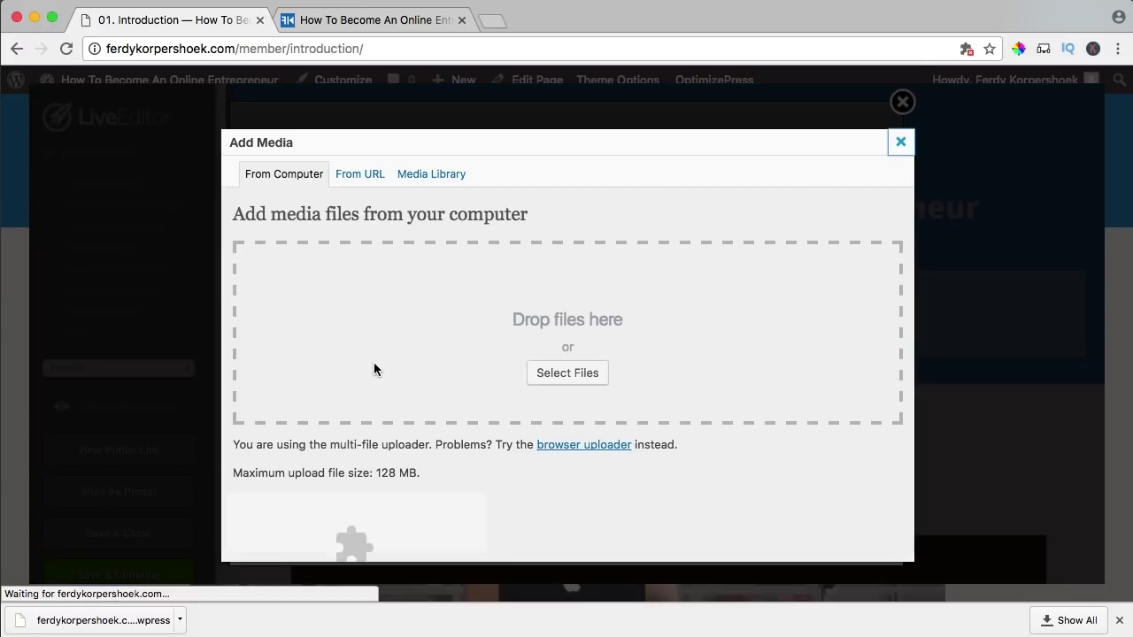
left_click(435, 180)
scroll(444, 350, "down", 5)
scroll(371, 336, "down", 3)
scroll(346, 334, "up", 10)
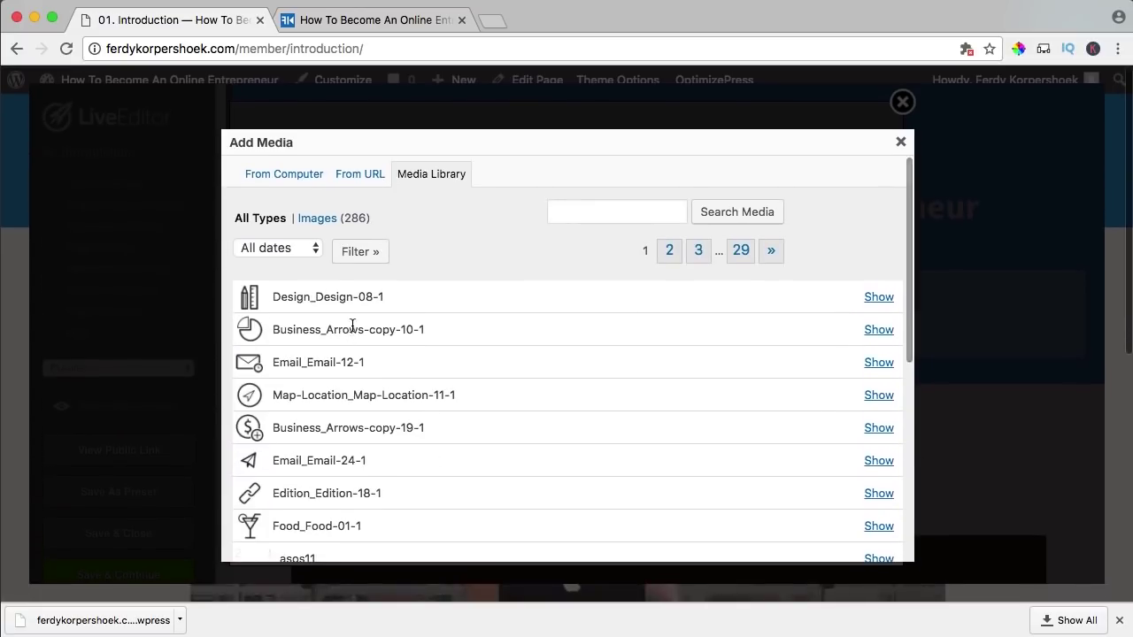
left_click(741, 253)
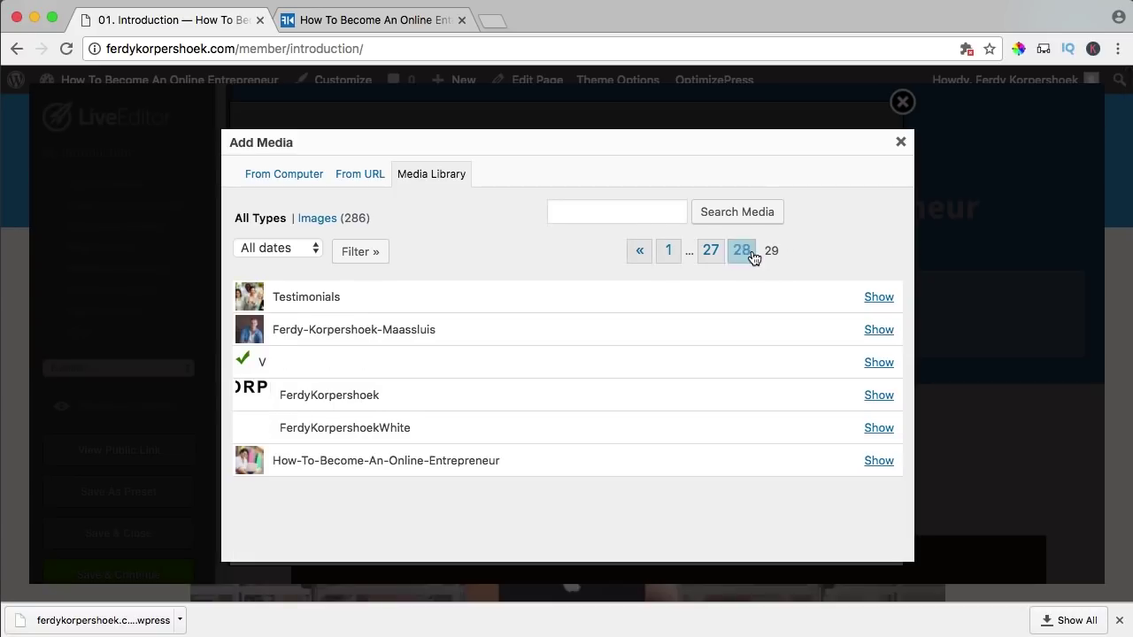
left_click(741, 255)
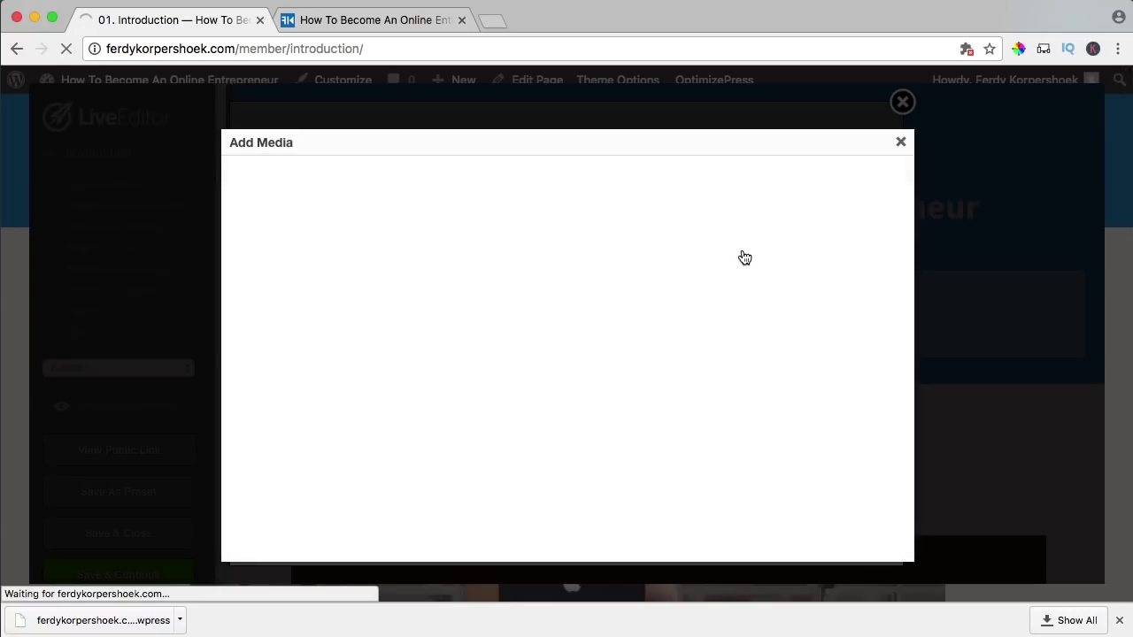
scroll(475, 334, "down", 3)
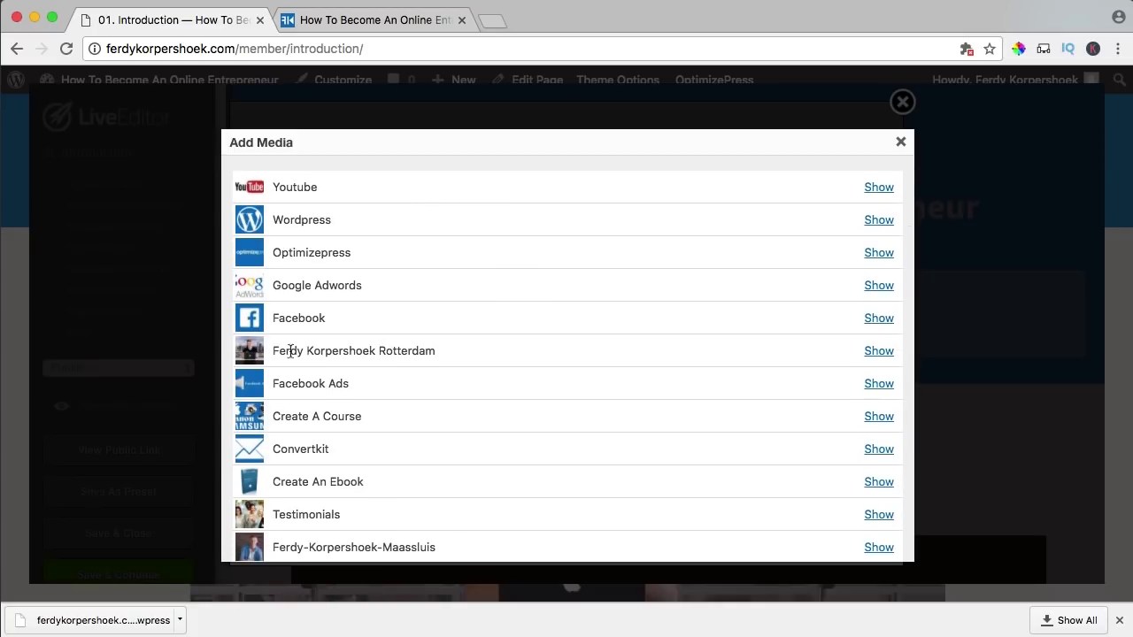
- Insert the presenter's studio photo at Full Size (1280 × 720) as the thumbnail and update
left_click(877, 352)
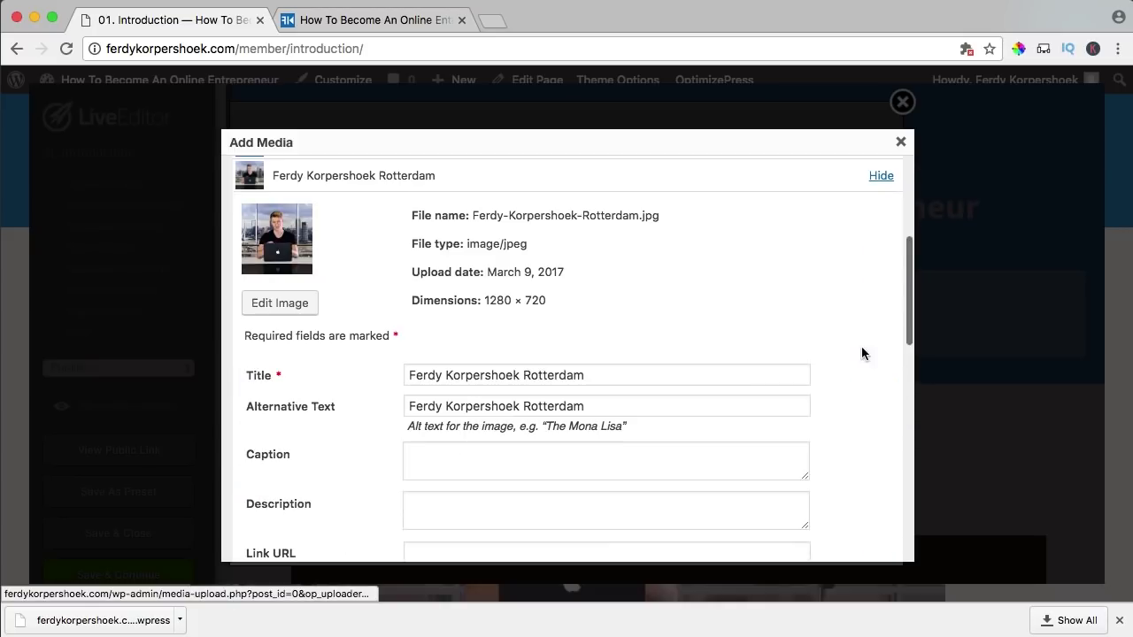
scroll(648, 359, "down", 5)
scroll(641, 358, "down", 5)
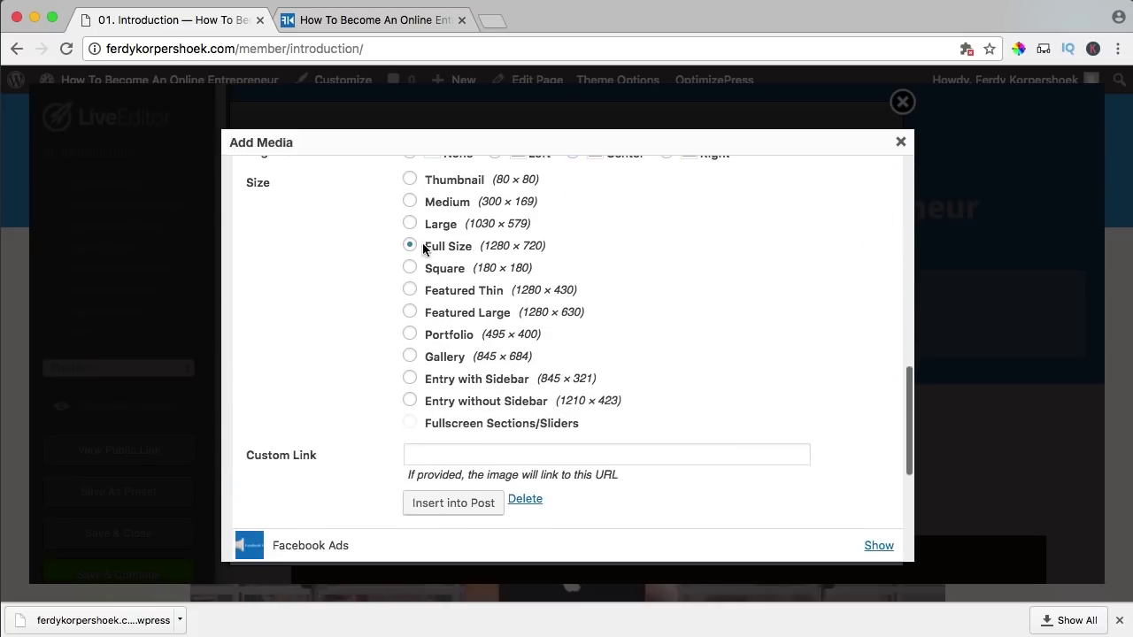
scroll(329, 271, "down", 2)
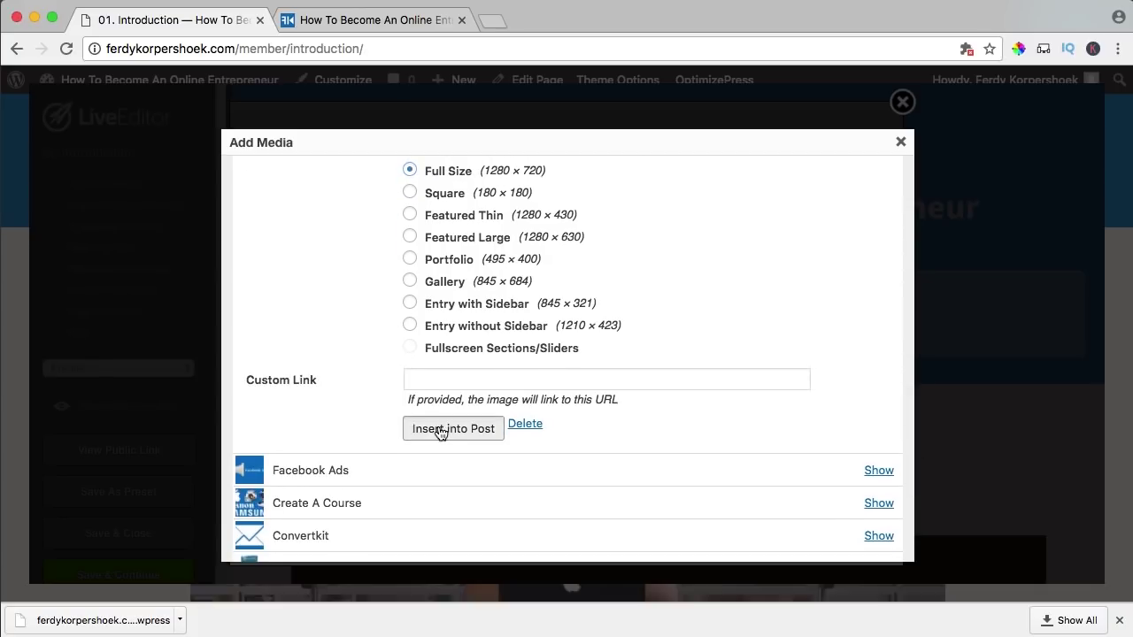
left_click(437, 430)
scroll(609, 375, "down", 10)
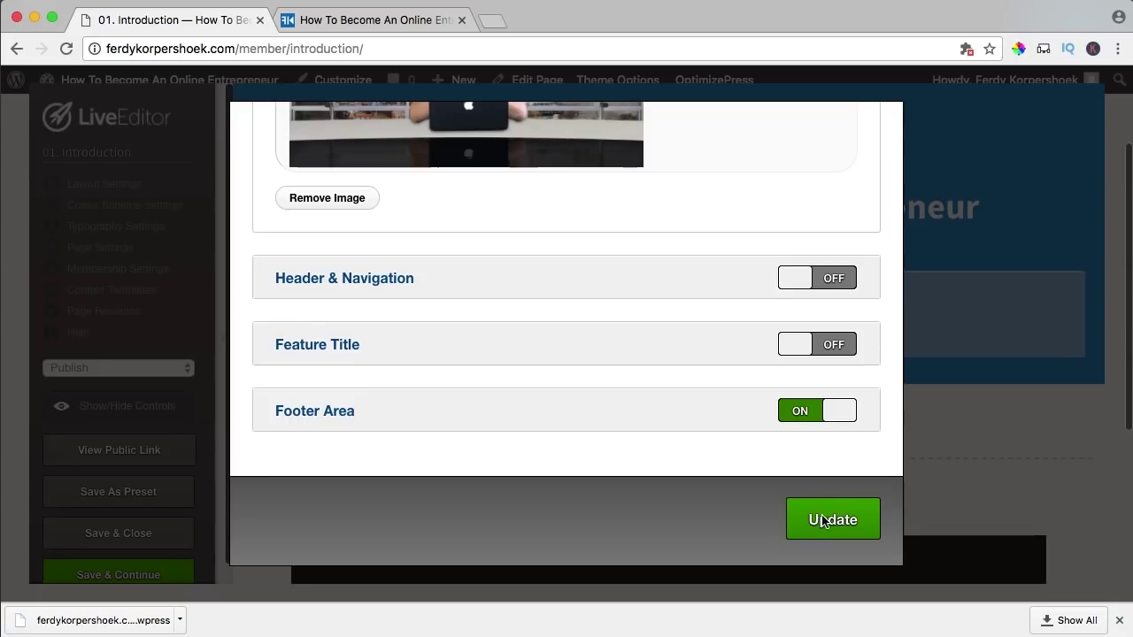
left_click(823, 522)
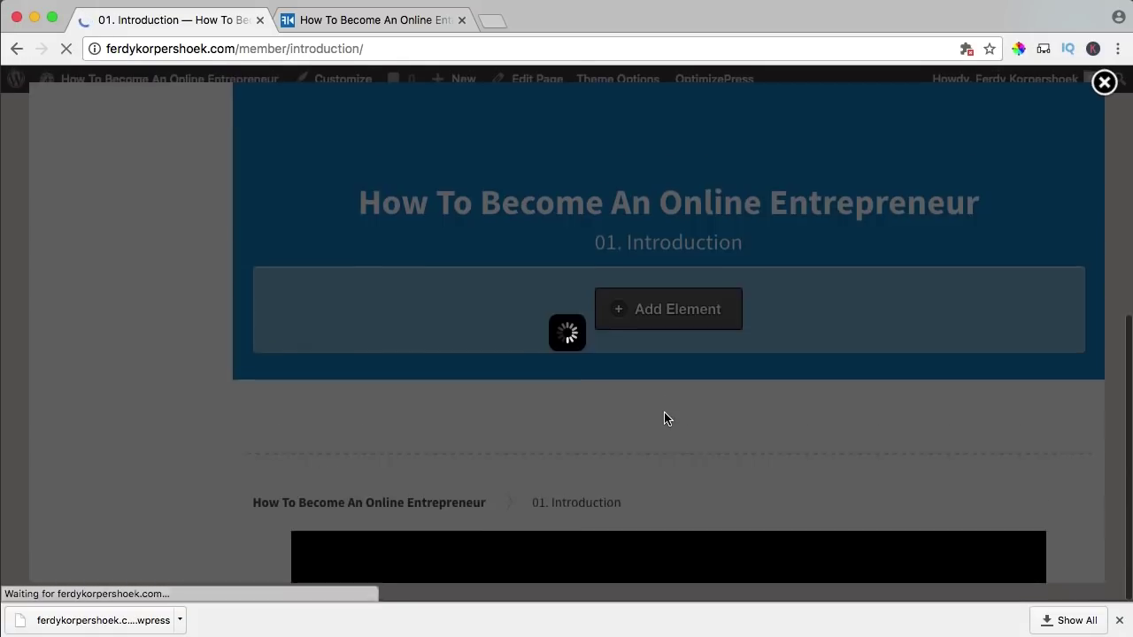
- Paste the lesson description into the Membership Settings category description and save it
scroll(657, 417, "down", 10)
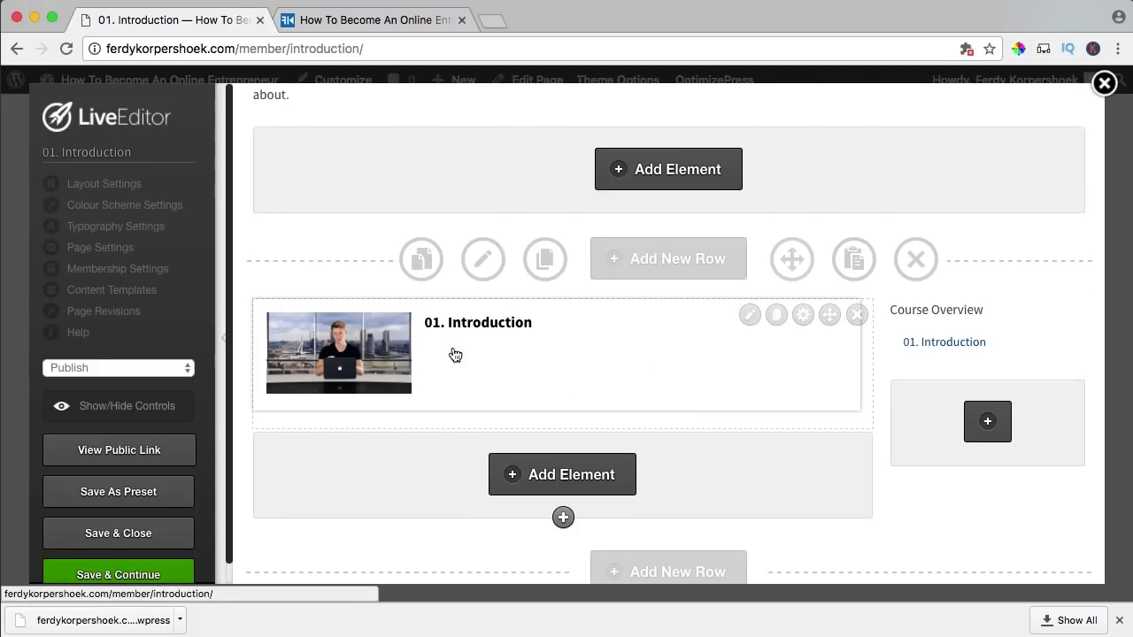
scroll(473, 364, "up", 8)
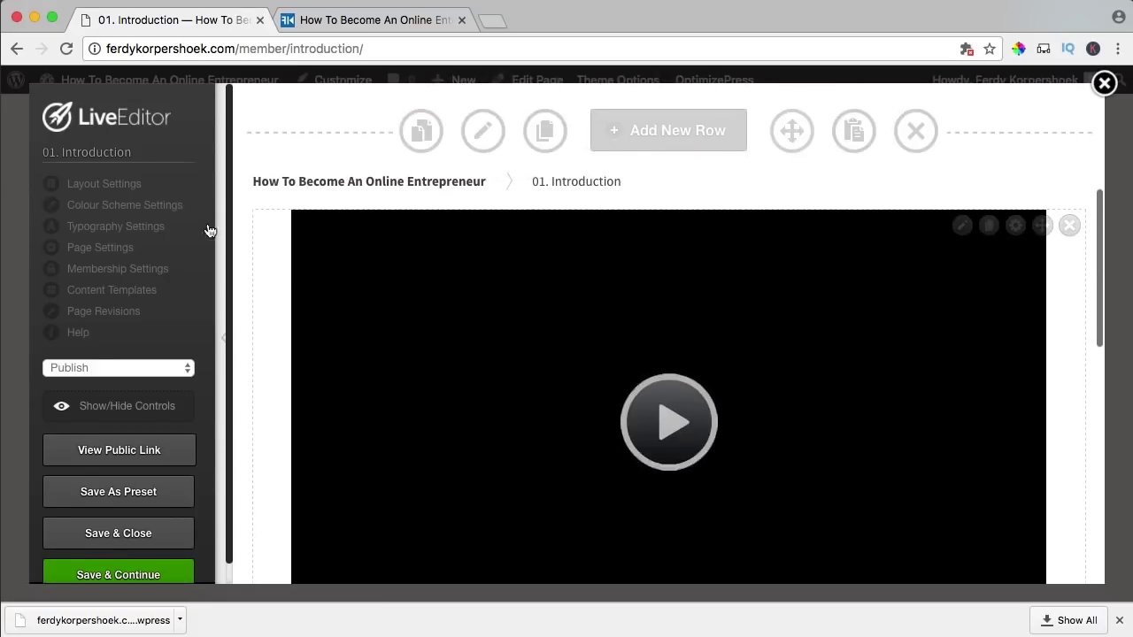
left_click(103, 270)
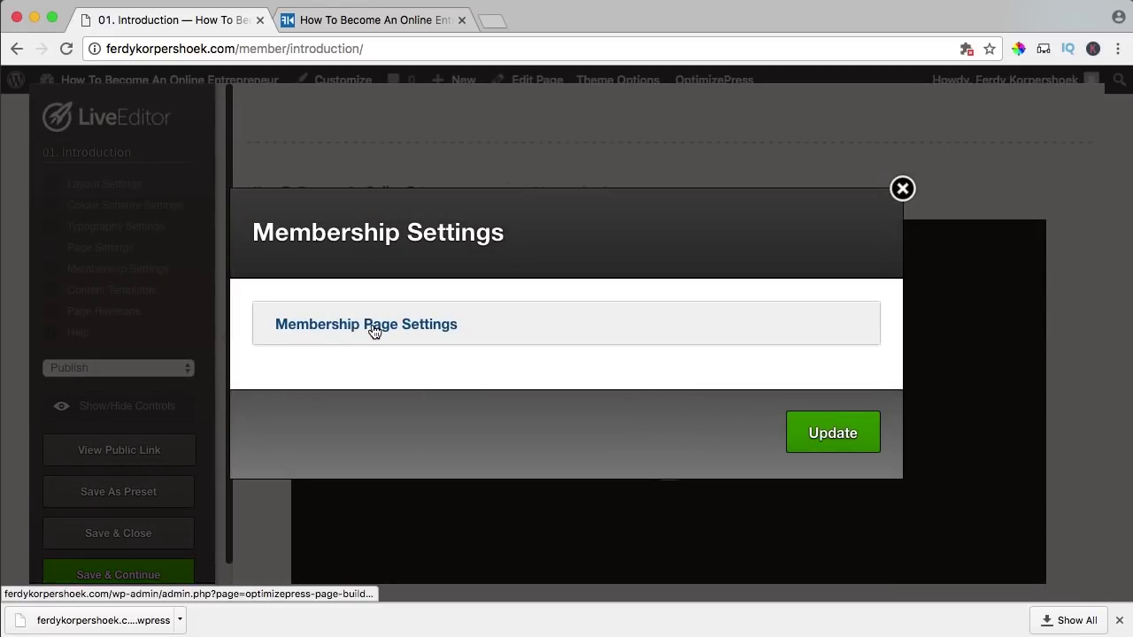
left_click(374, 330)
scroll(521, 334, "down", 5)
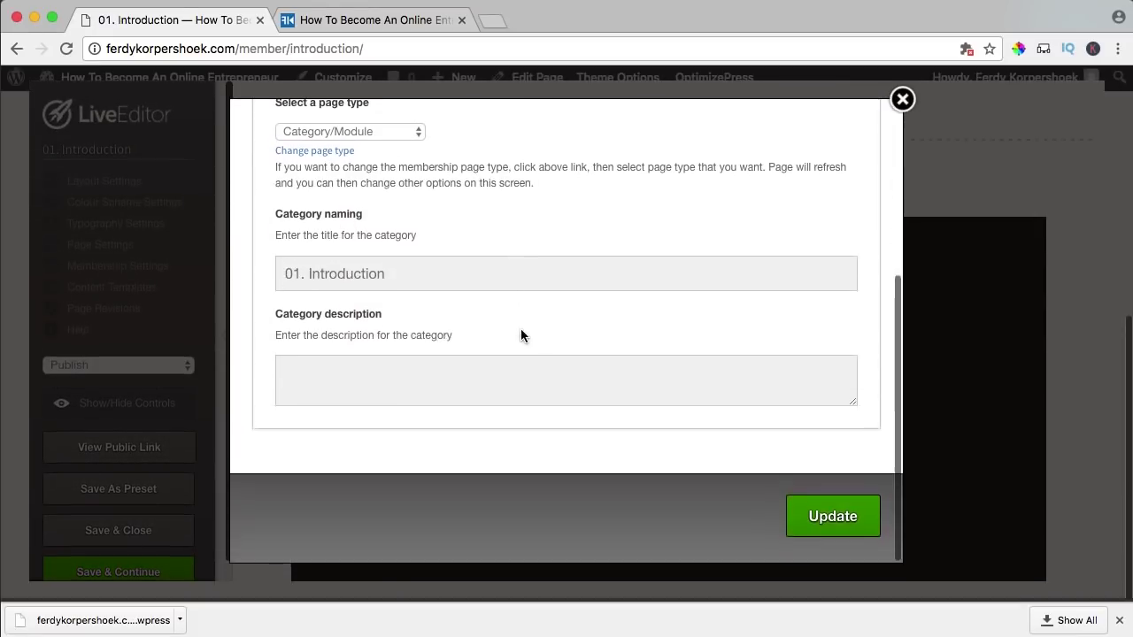
left_click(370, 359)
key("super+v")
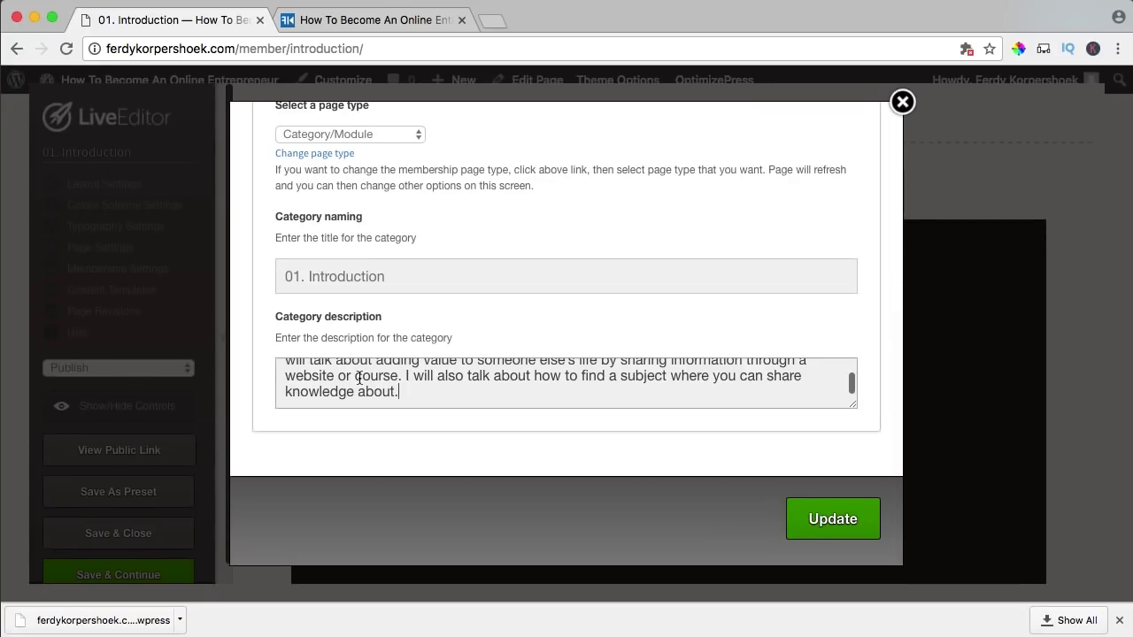
left_click(822, 527)
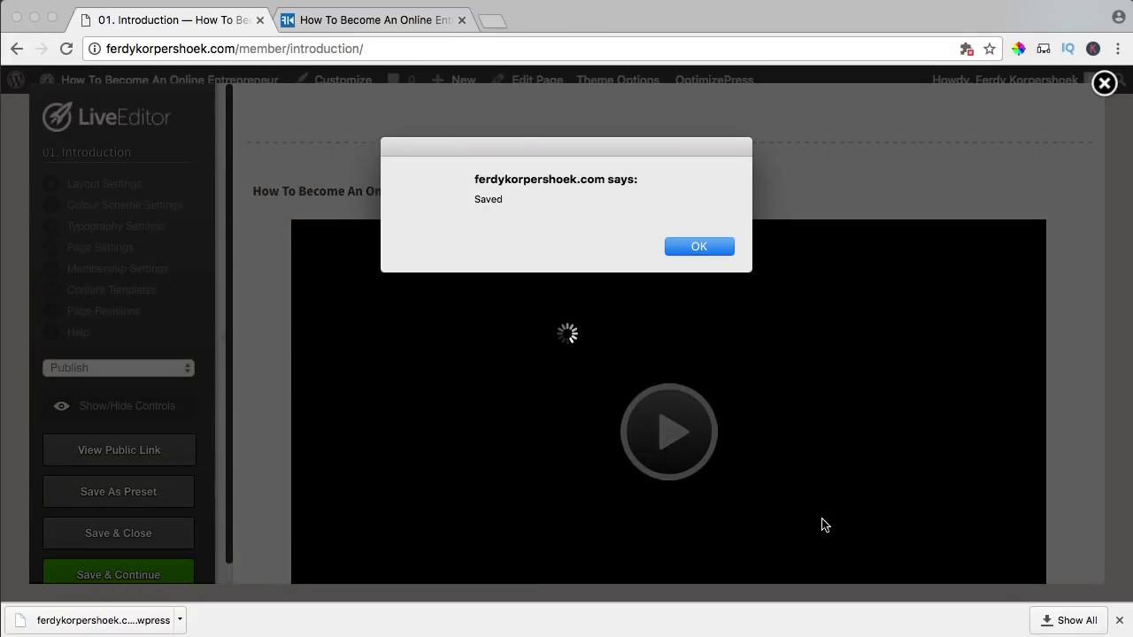
left_click(679, 245)
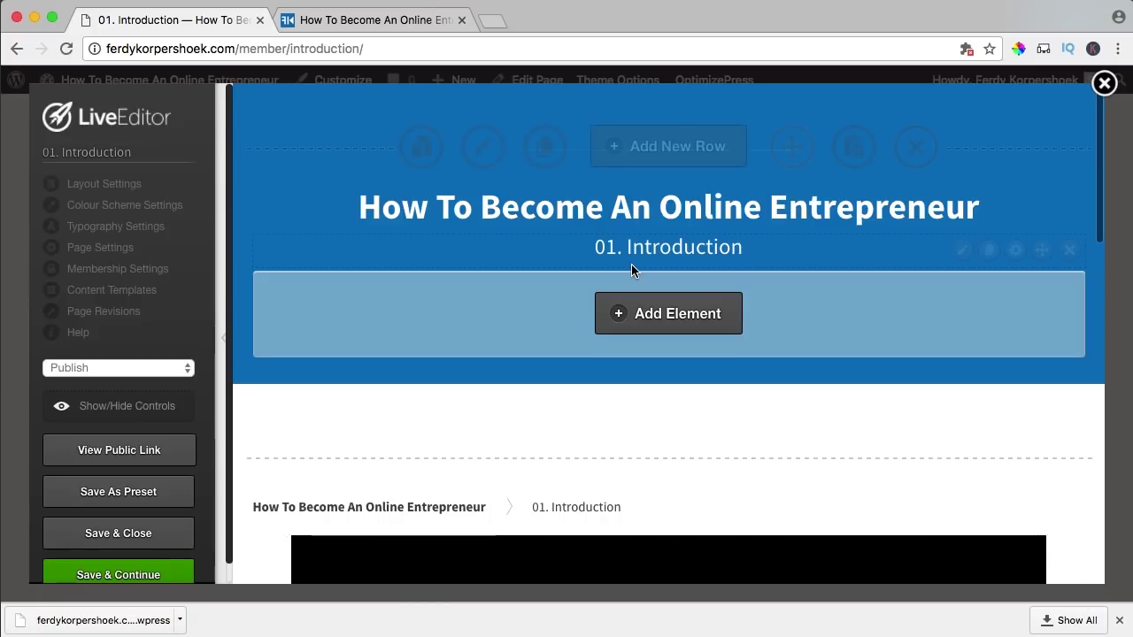
- Check the lesson card and Course Overview, then Save & Close the LiveEditor
scroll(631, 269, "down", 10)
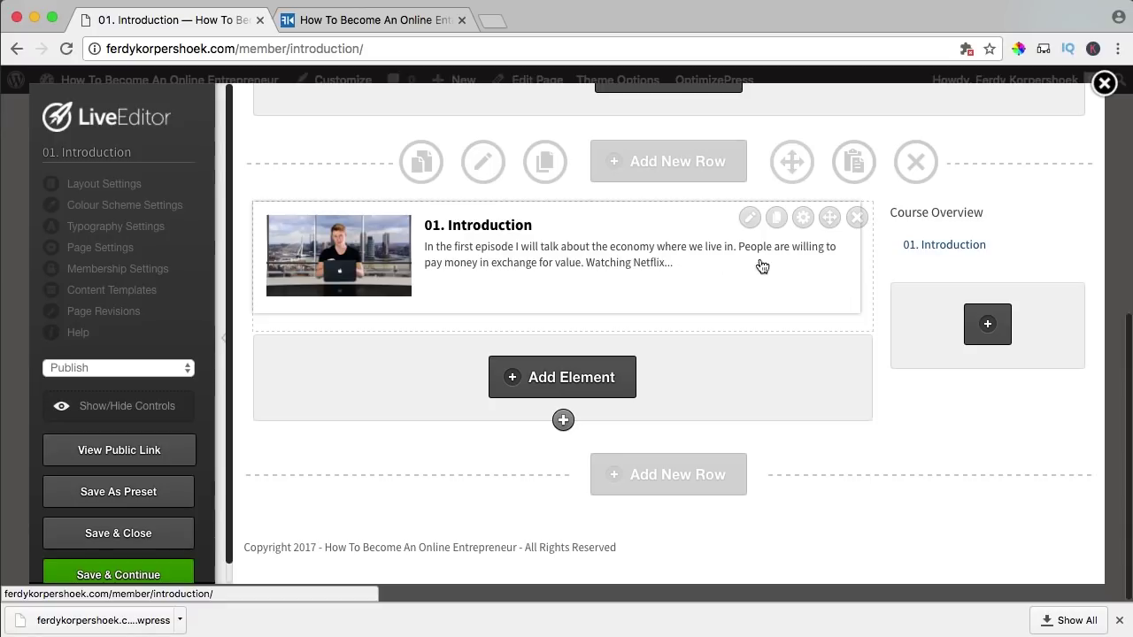
scroll(784, 278, "up", 3)
scroll(784, 278, "down", 2)
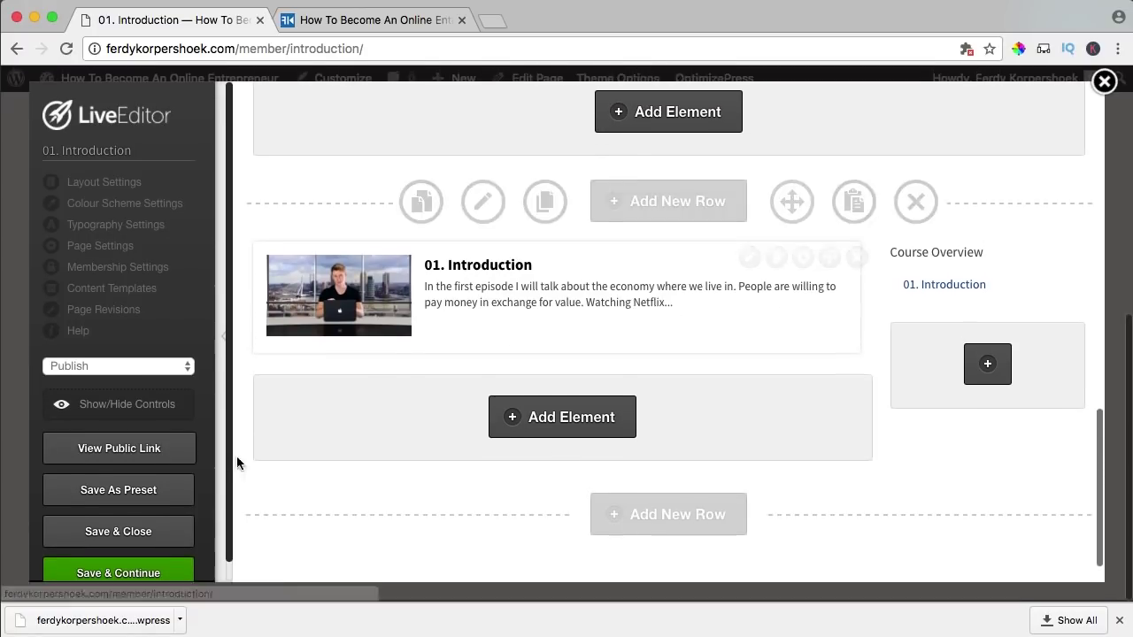
left_click(159, 534)
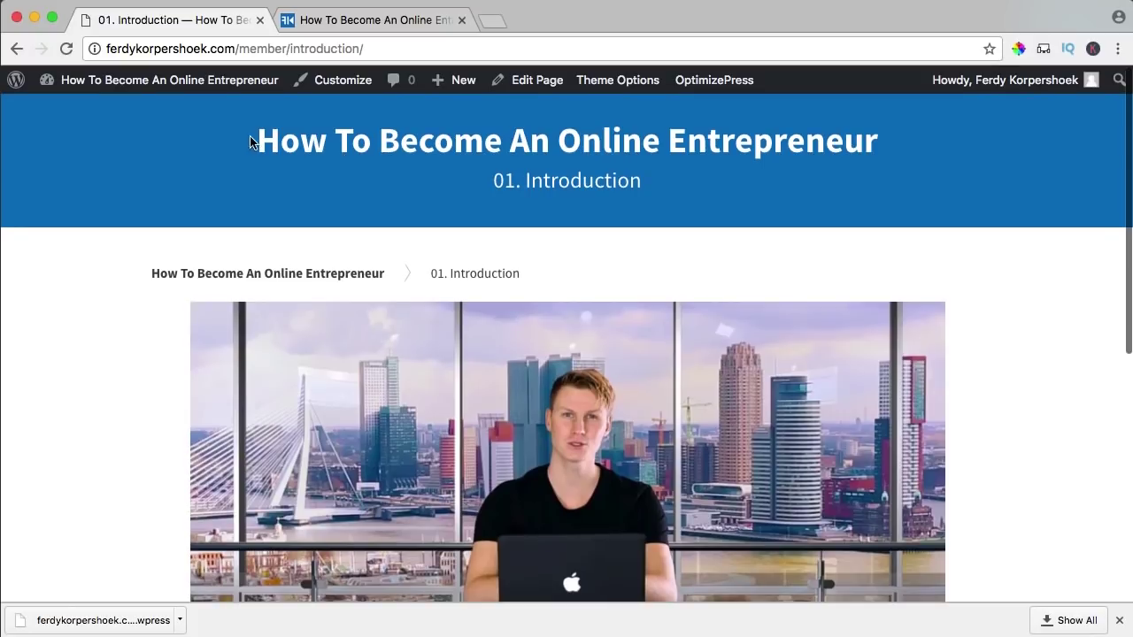
left_click_drag(678, 182, 490, 183)
left_click(443, 223)
scroll(303, 281, "down", 5)
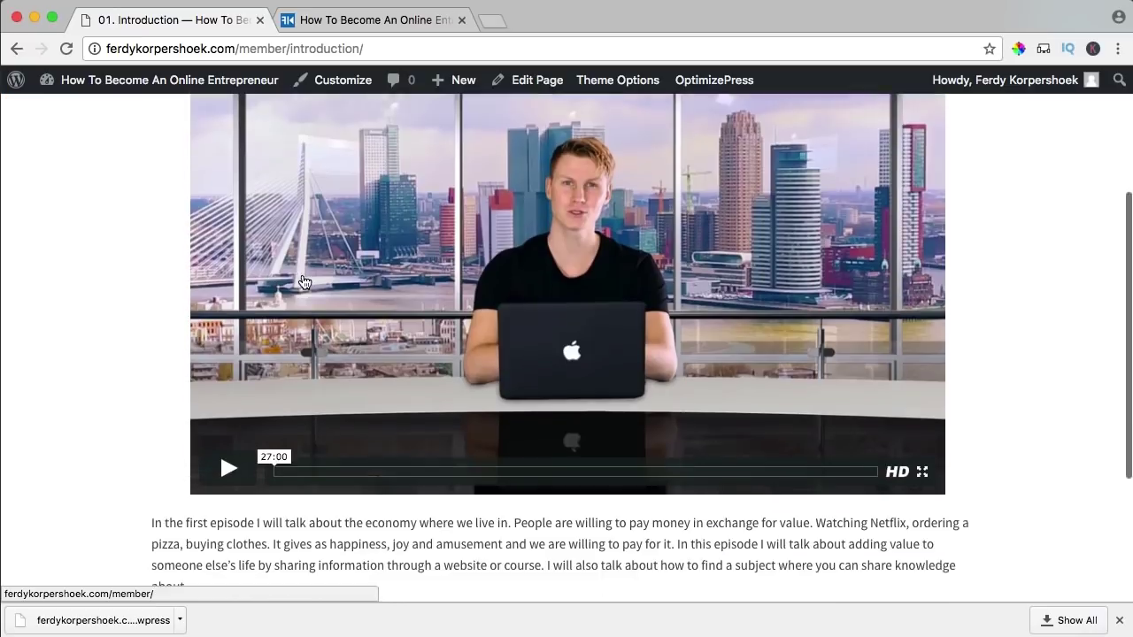
left_click(430, 341)
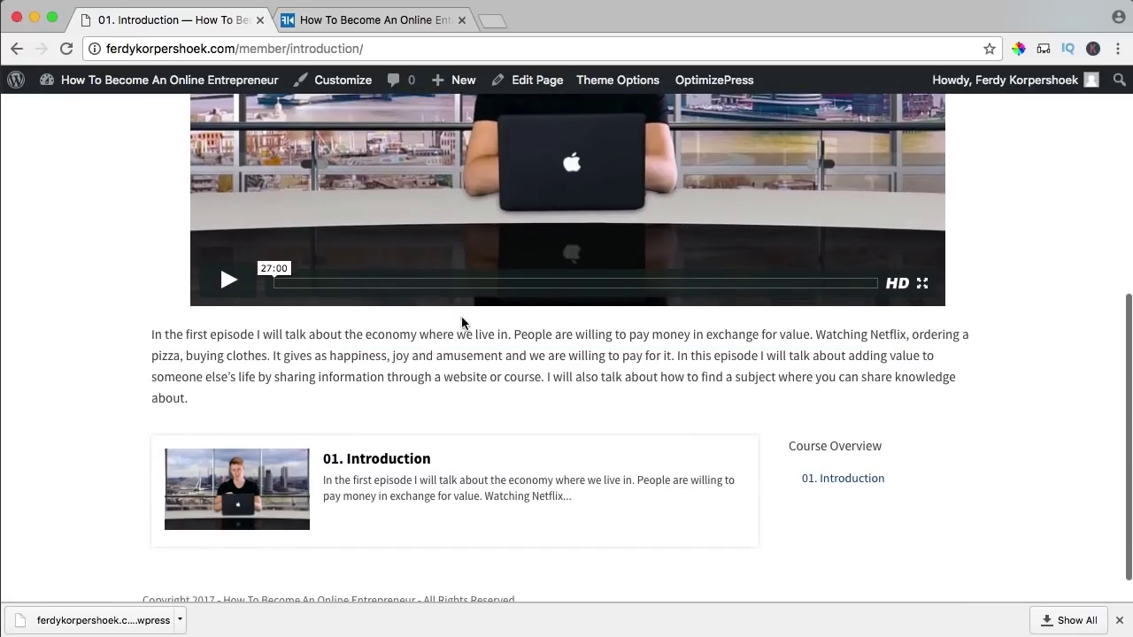
scroll(495, 244, "up", 3)
scroll(496, 245, "up", 1)
scroll(496, 245, "down", 1)
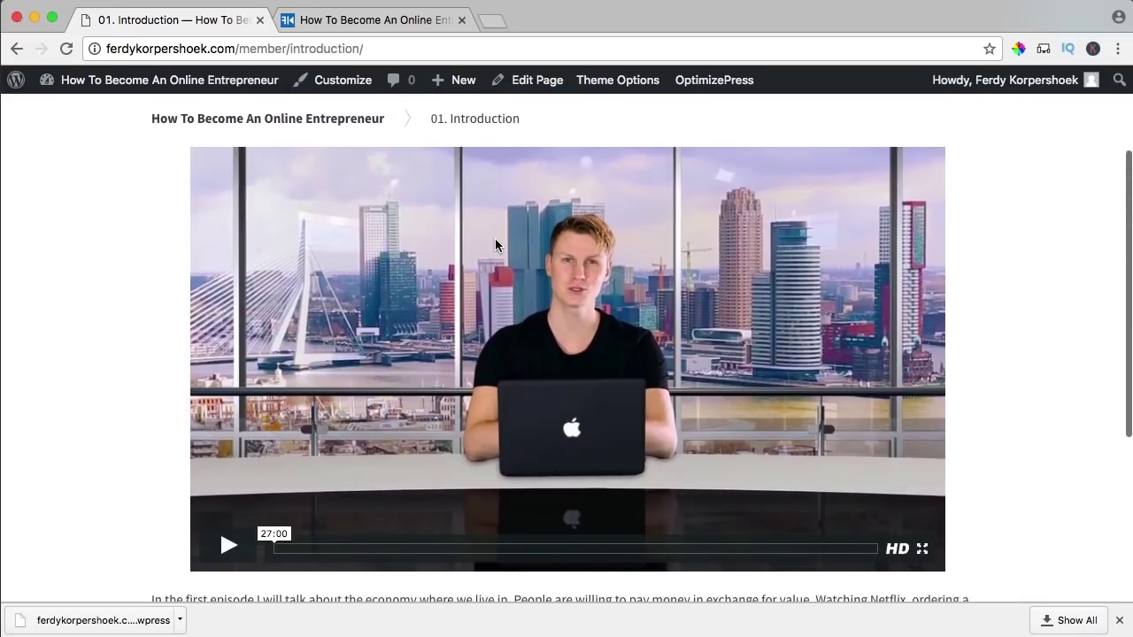
scroll(273, 215, "down", 1)
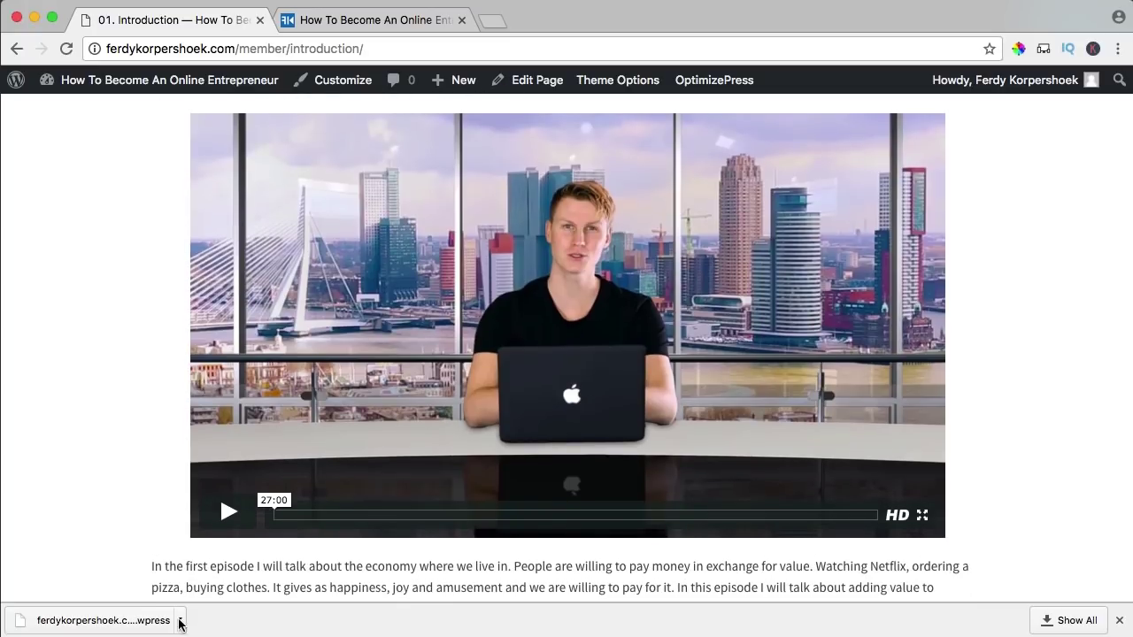
left_click_drag(153, 555, 972, 494)
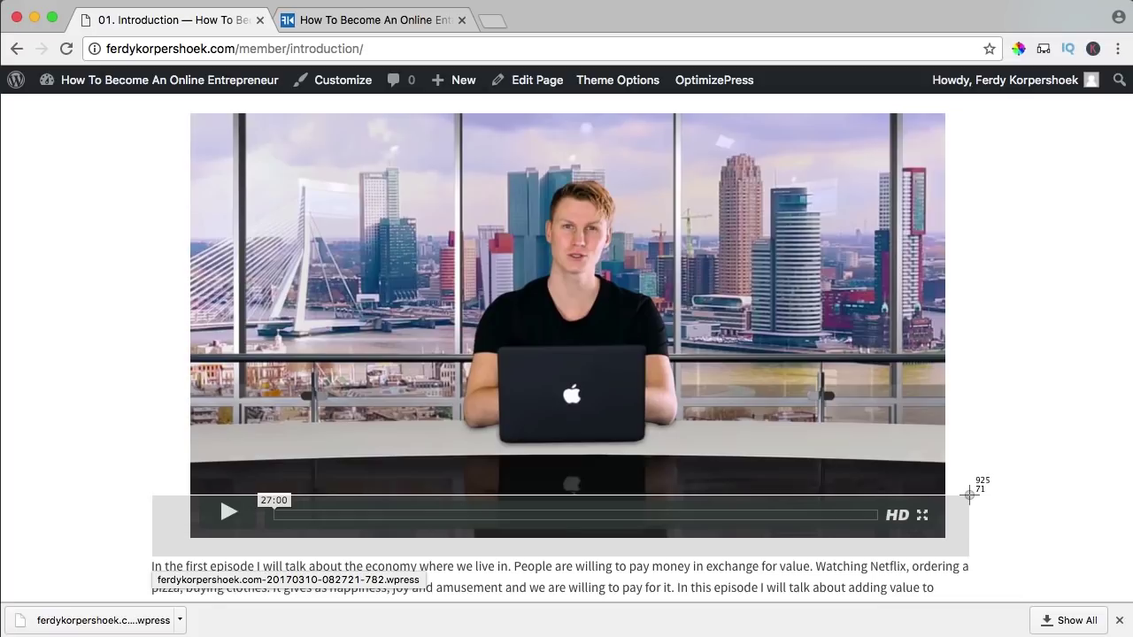
left_click_drag(969, 494, 969, 494)
scroll(969, 494, "up", 3)
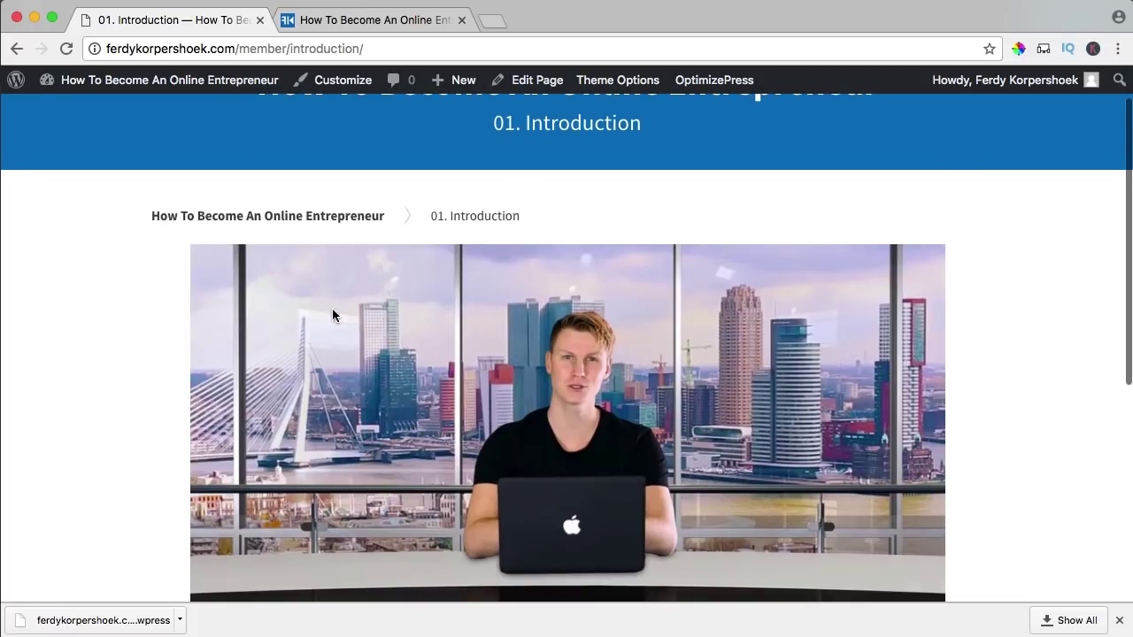
mouse_move(705, 89)
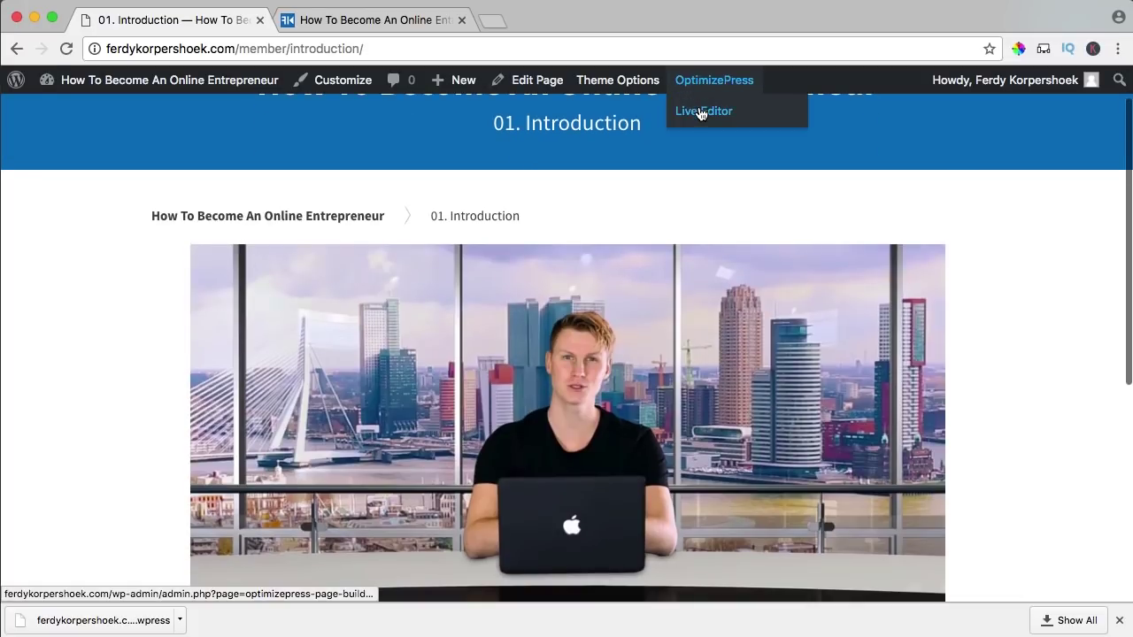
- In the LiveEditor, resize the lesson video element to 925 × 520 px
left_click(699, 108)
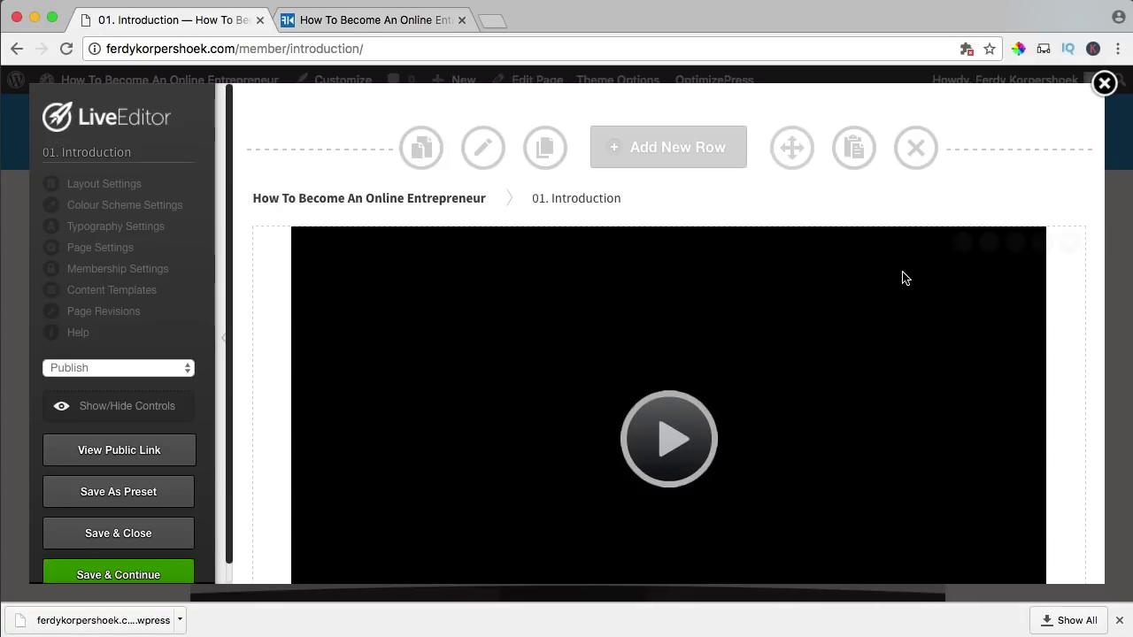
left_click(961, 242)
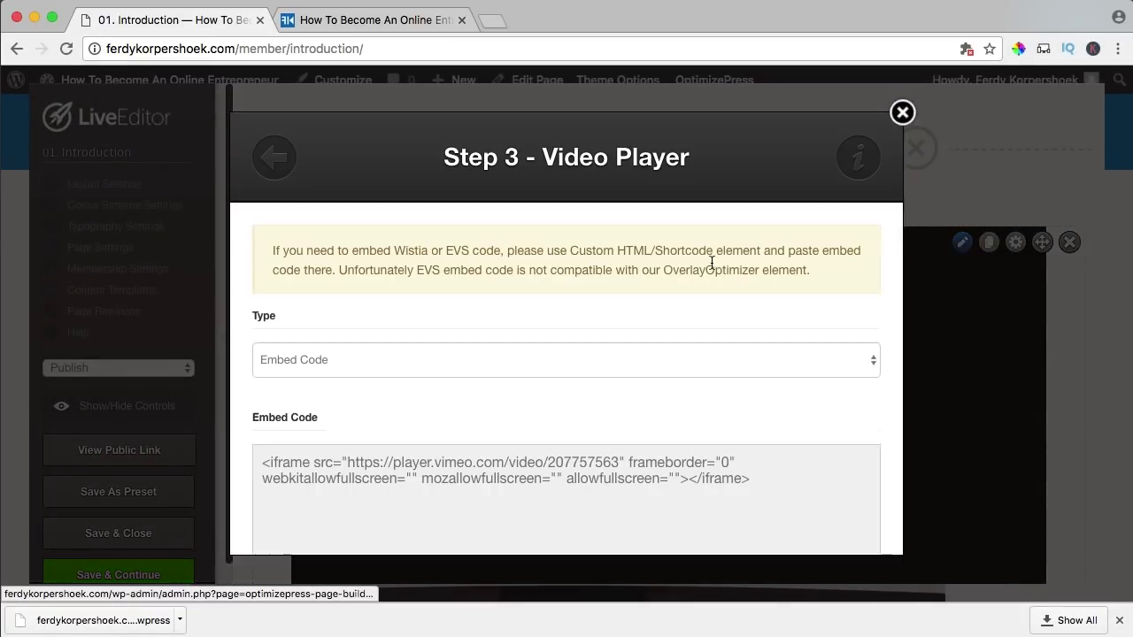
scroll(327, 327, "down", 5)
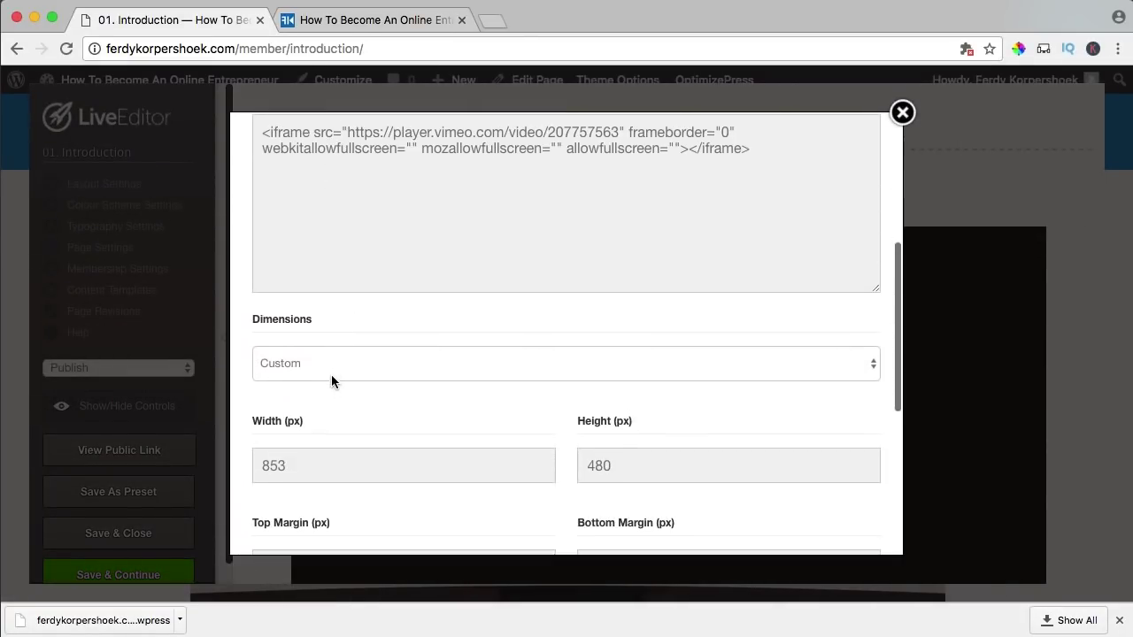
type("925")
double_click(593, 465)
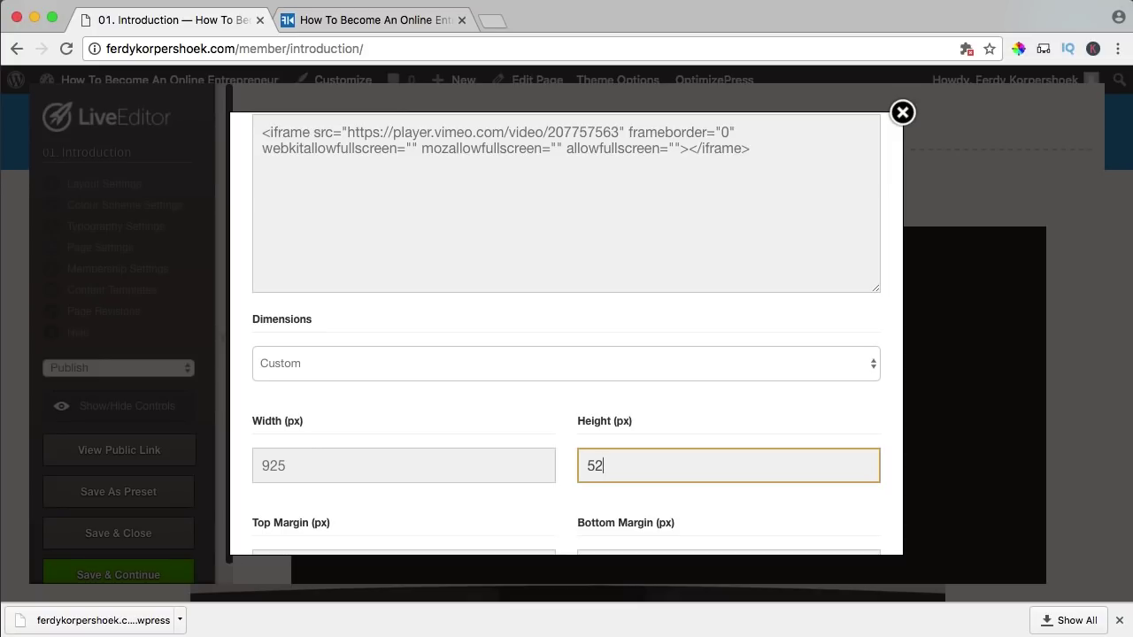
key("Tab")
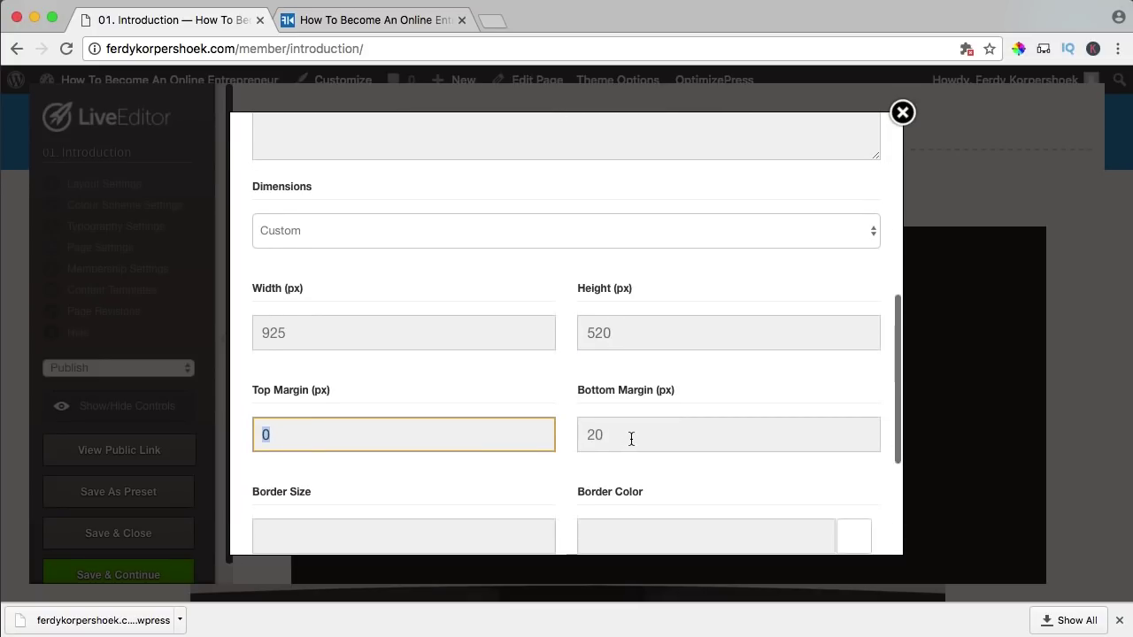
scroll(631, 434, "down", 10)
left_click(823, 512)
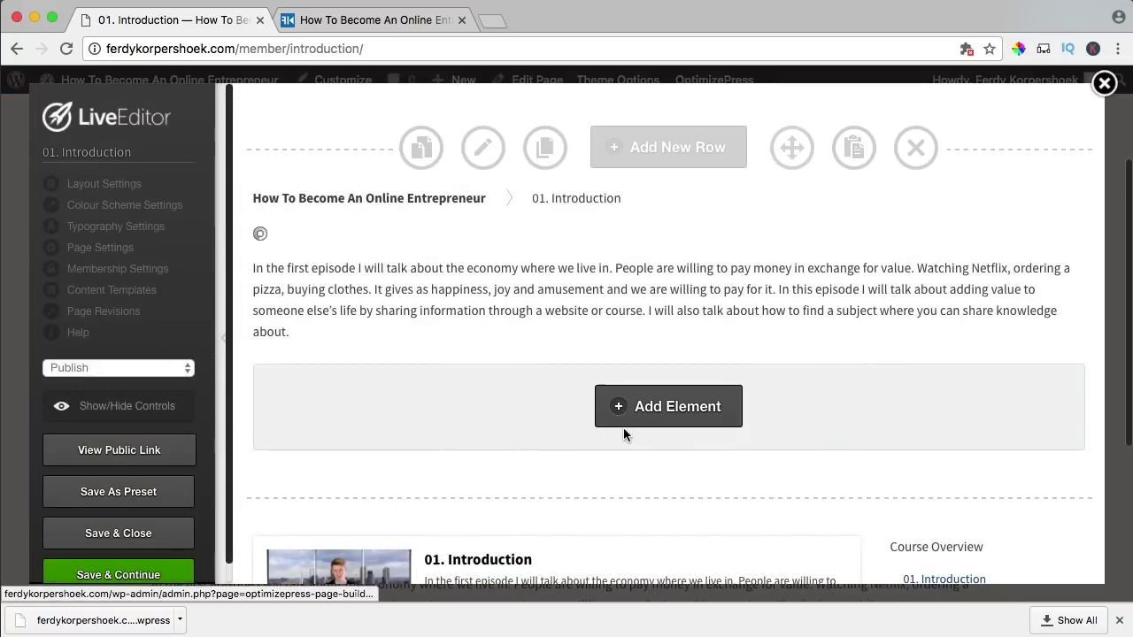
- Preview the resized video without editing controls, then Save & Close the page
scroll(299, 409, "up", 4)
scroll(299, 410, "down", 8)
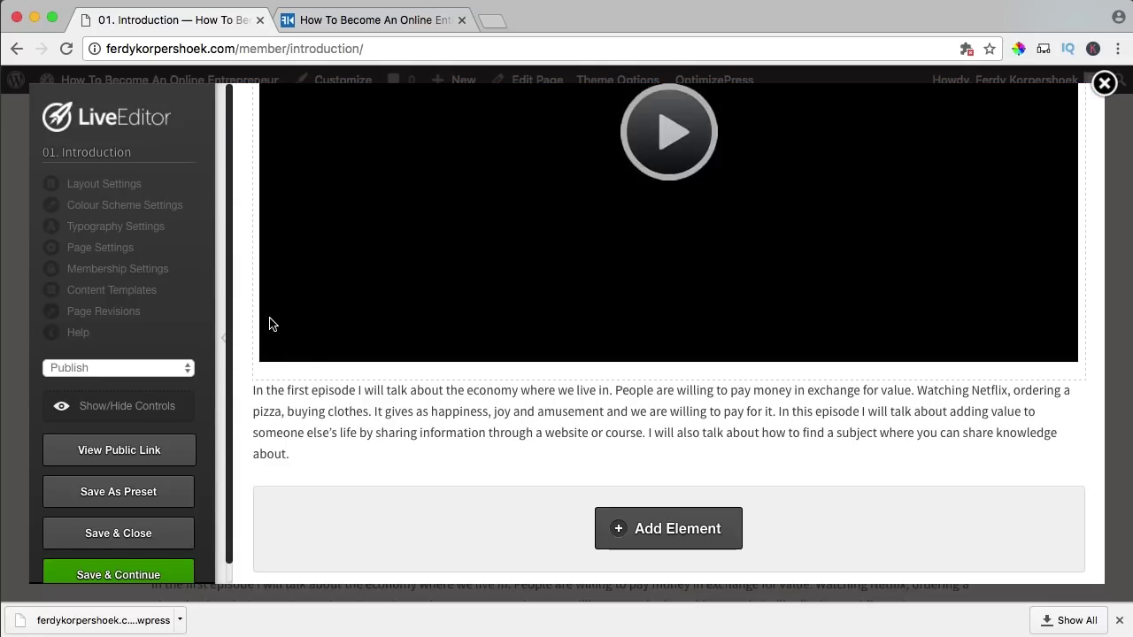
left_click(124, 405)
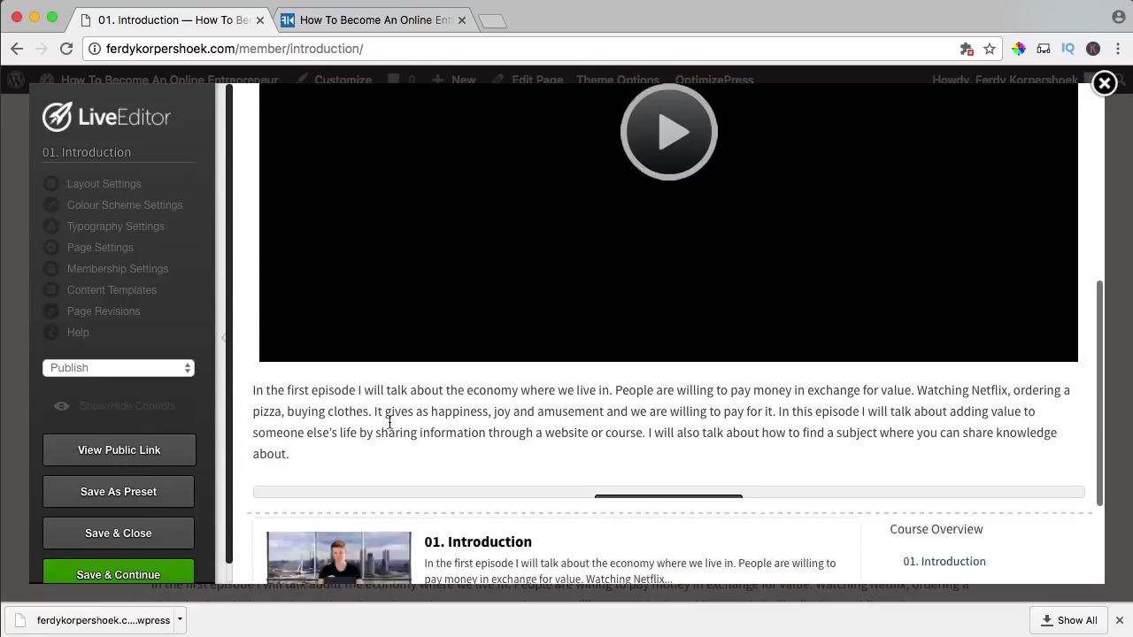
scroll(478, 437, "up", 8)
scroll(477, 438, "down", 8)
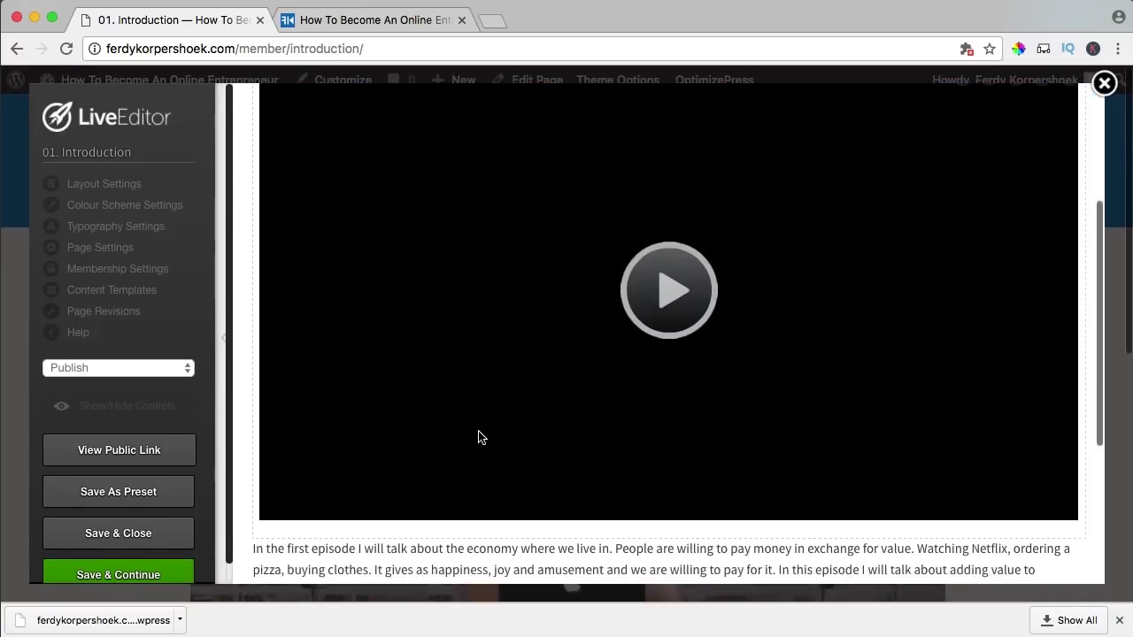
scroll(478, 437, "down", 2)
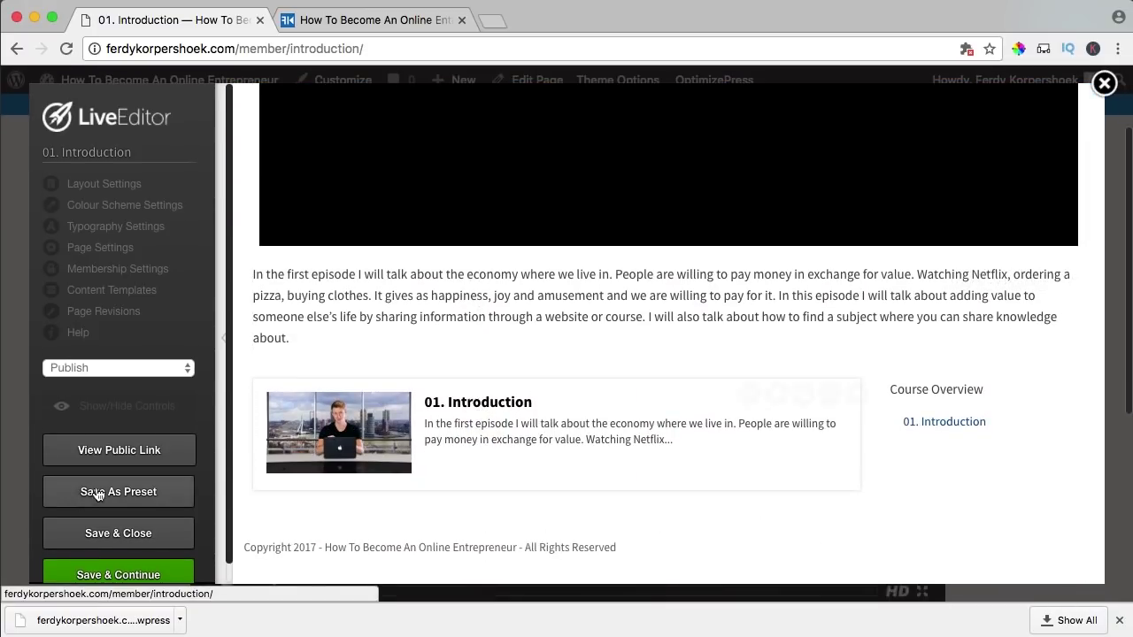
left_click(112, 537)
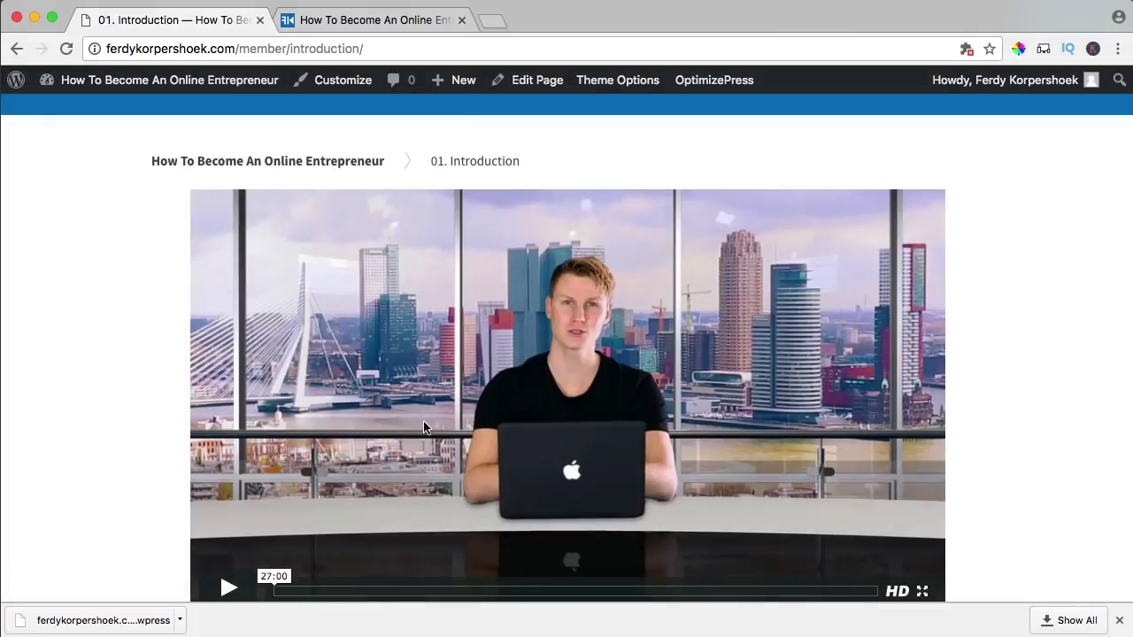
- Return to the course overview page through the breadcrumb link
scroll(138, 199, "up", 3)
scroll(138, 200, "down", 6)
scroll(138, 201, "down", 5)
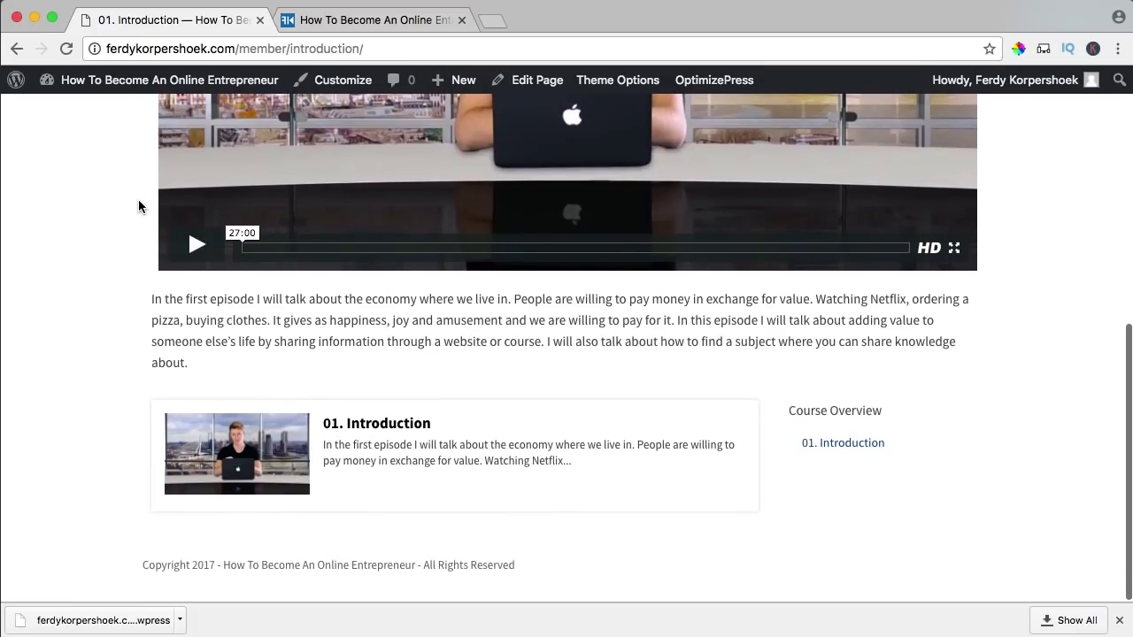
scroll(138, 206, "up", 2)
scroll(138, 199, "up", 10)
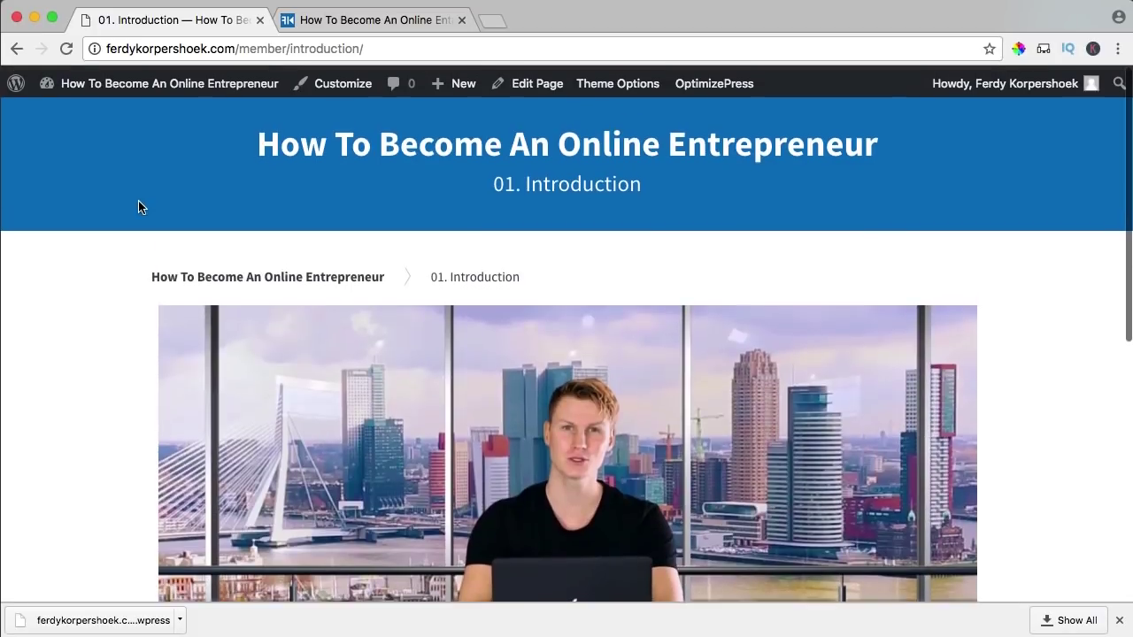
left_click(261, 278)
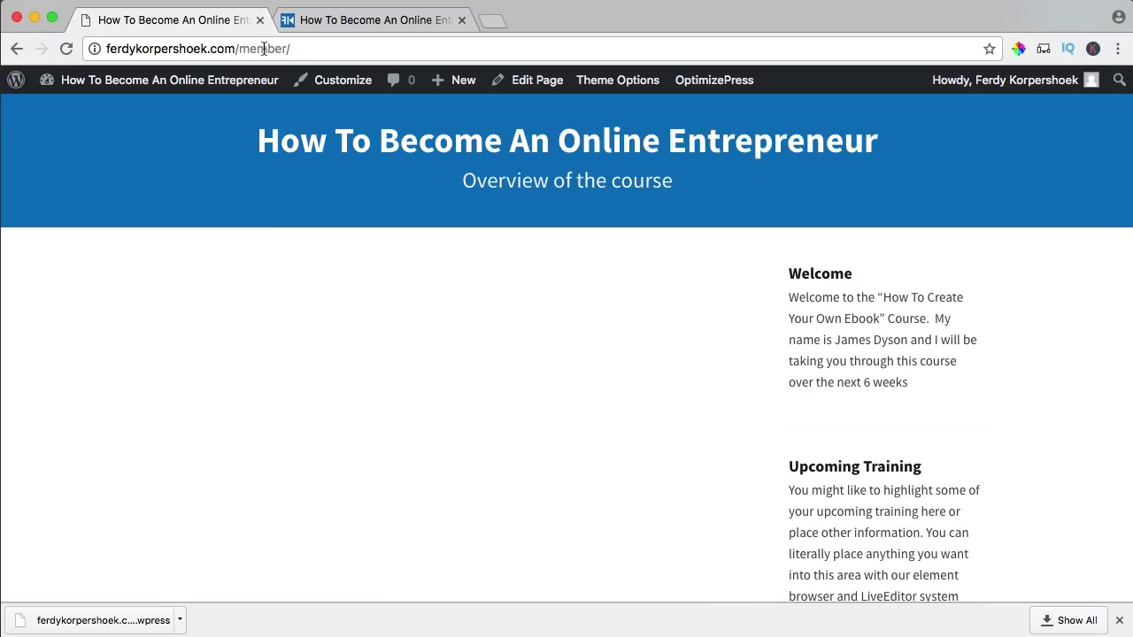
- Open 'How To Become An Online Entrepreneur' in the OptimizePress LiveEditor
scroll(703, 248, "down", 3)
scroll(704, 248, "up", 3)
mouse_move(690, 87)
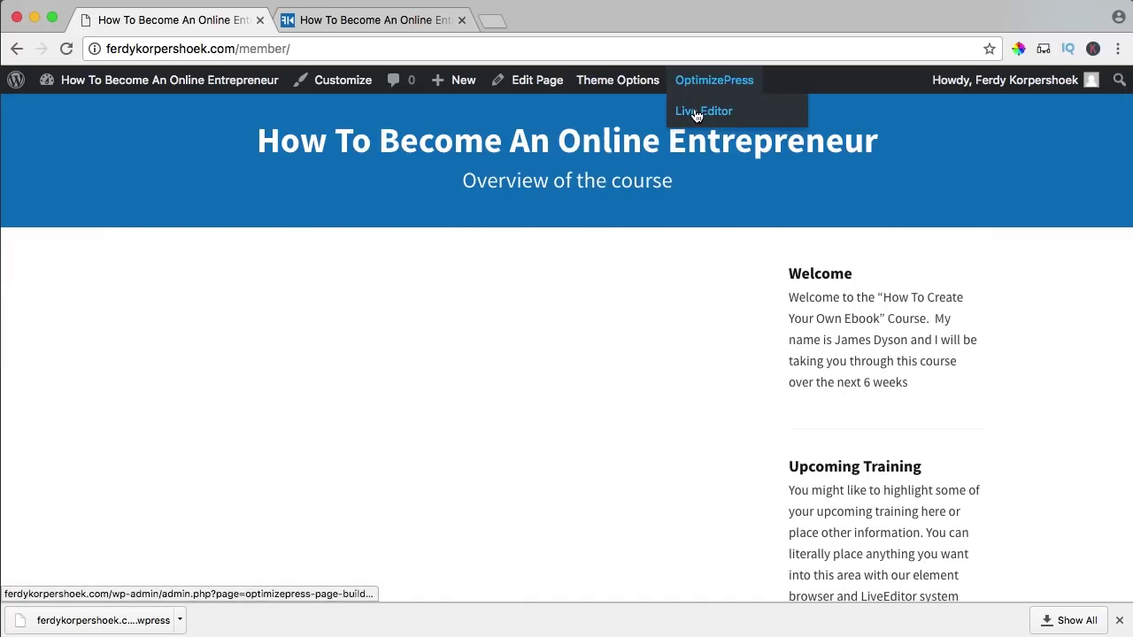
left_click(705, 116)
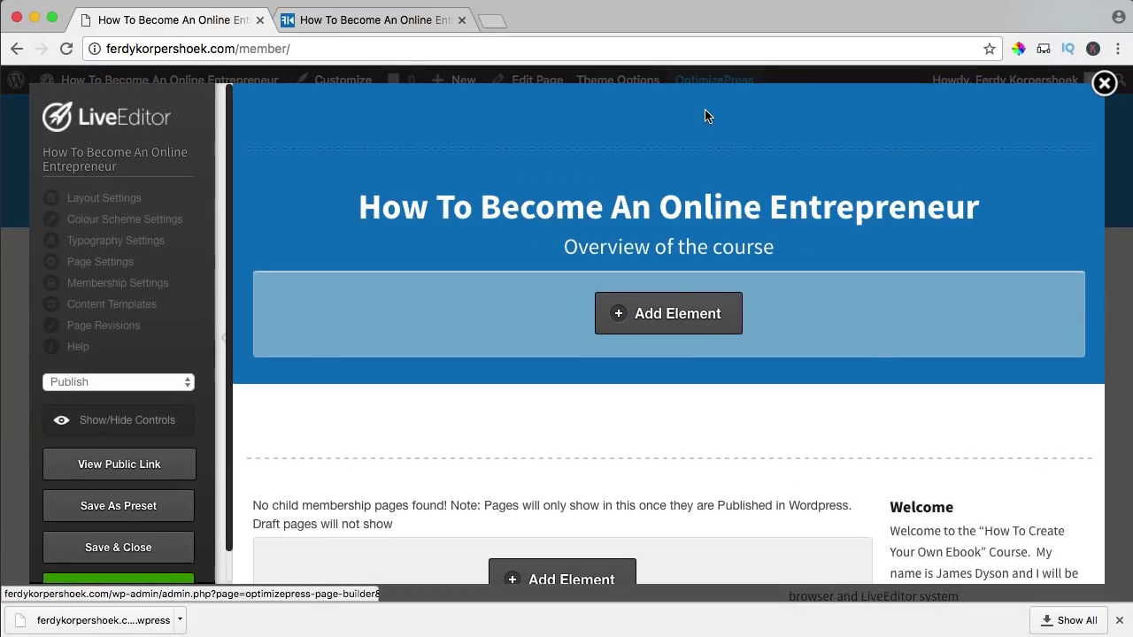
- Add a single-column full-width row and move the membership pages listing into it
scroll(895, 386, "down", 3)
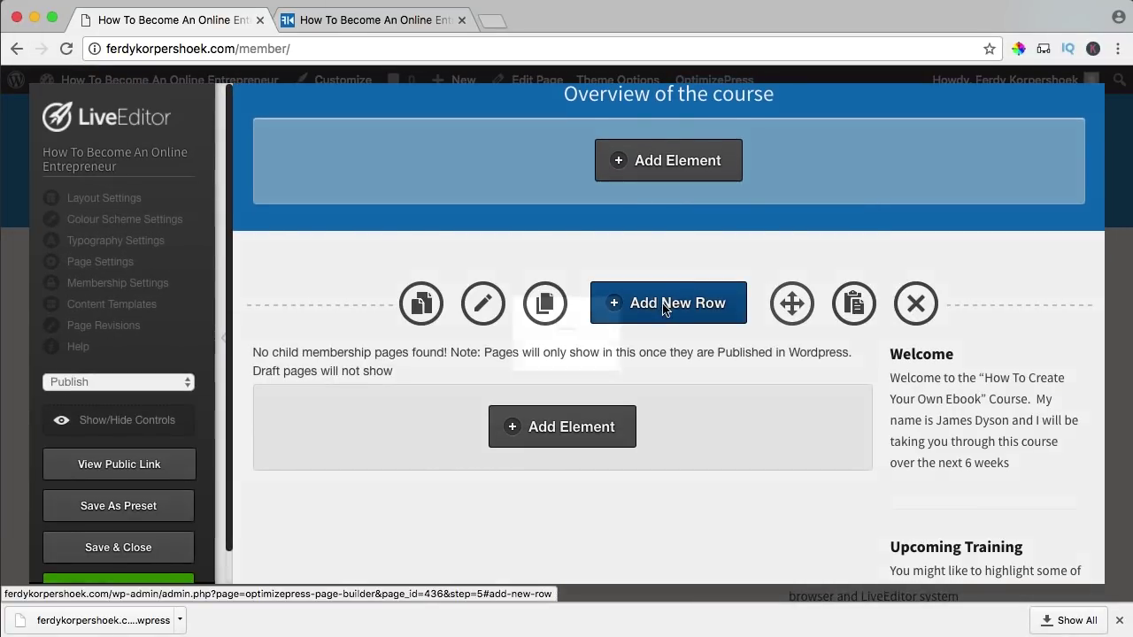
left_click(665, 308)
left_click(267, 295)
scroll(677, 340, "down", 3)
scroll(699, 389, "down", 5)
left_click(789, 521)
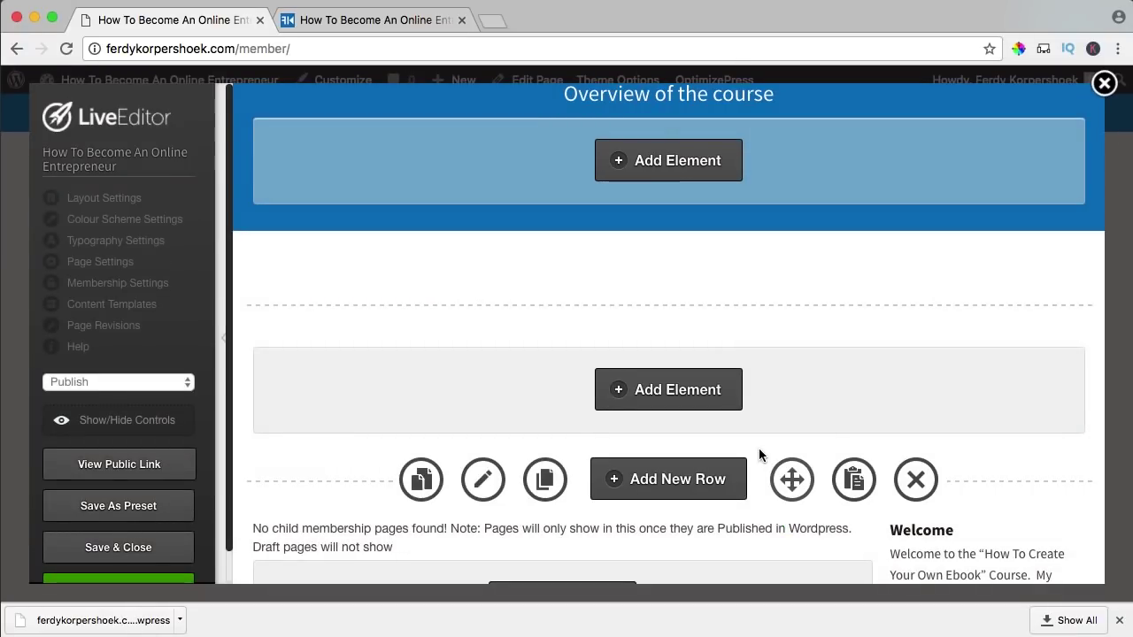
scroll(758, 455, "up", 2)
scroll(759, 454, "down", 3)
mouse_move(829, 494)
left_click_drag(829, 495, 815, 317)
- Delete the unneeded Welcome sidebar rows and their elements
scroll(823, 389, "down", 2)
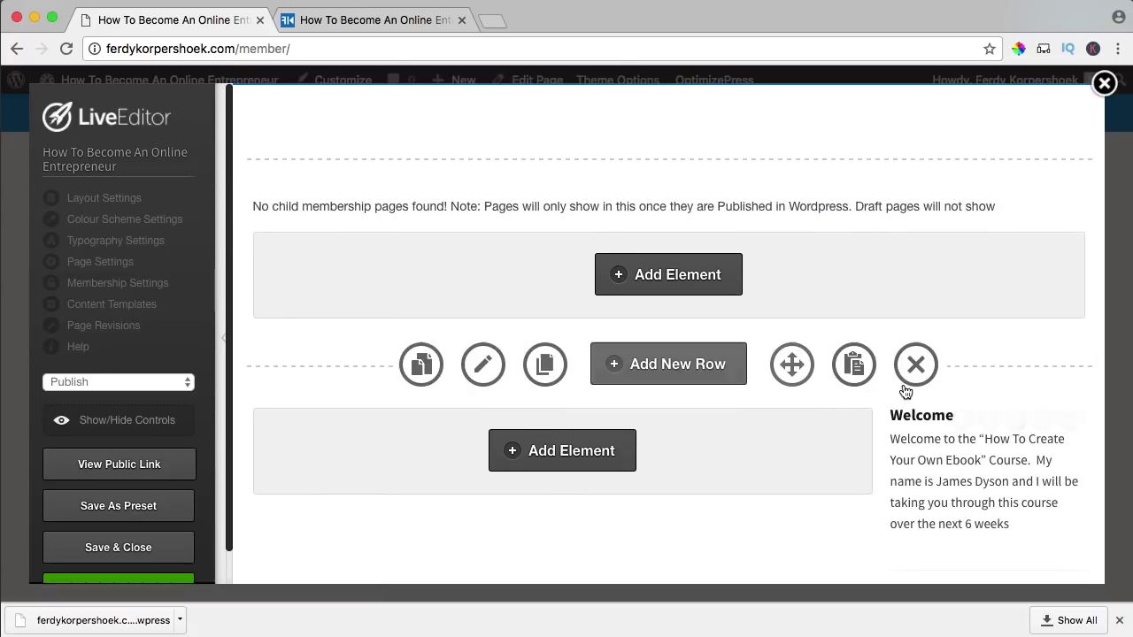
left_click(916, 363)
left_click(710, 246)
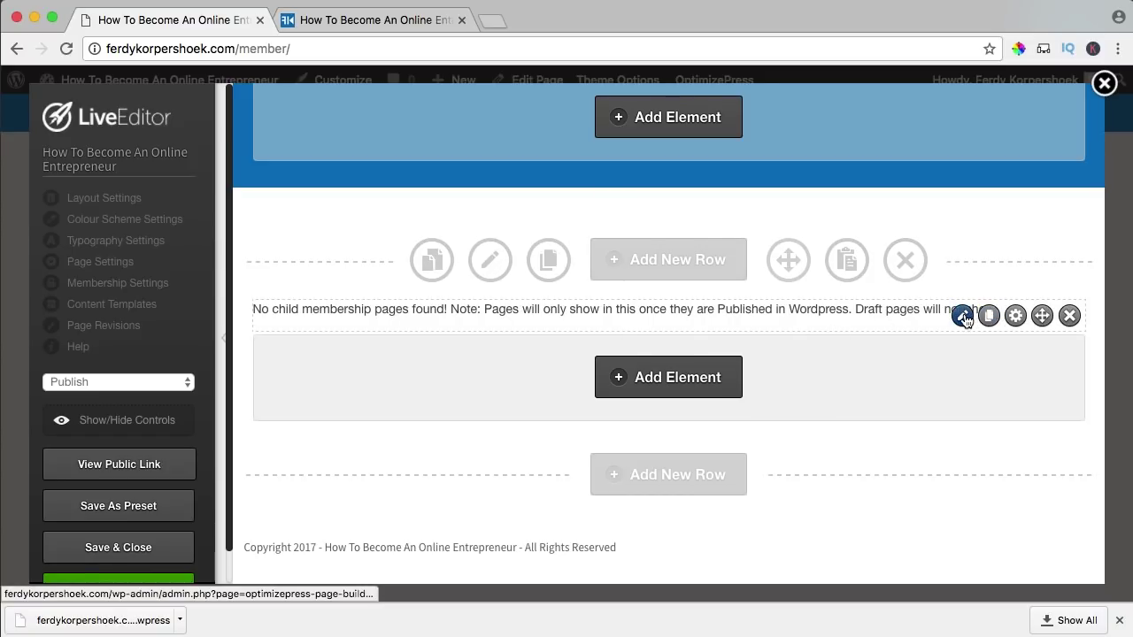
- Point the membership listing at the How To Become An Online Entrepreneur product, alphabetical order
left_click(963, 316)
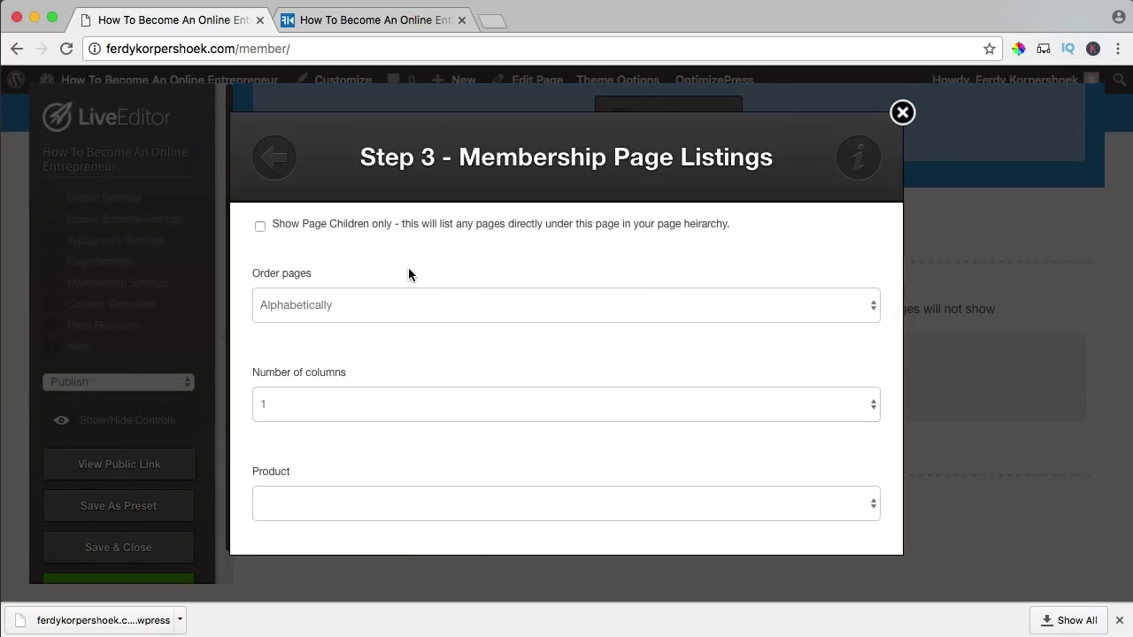
left_click(277, 305)
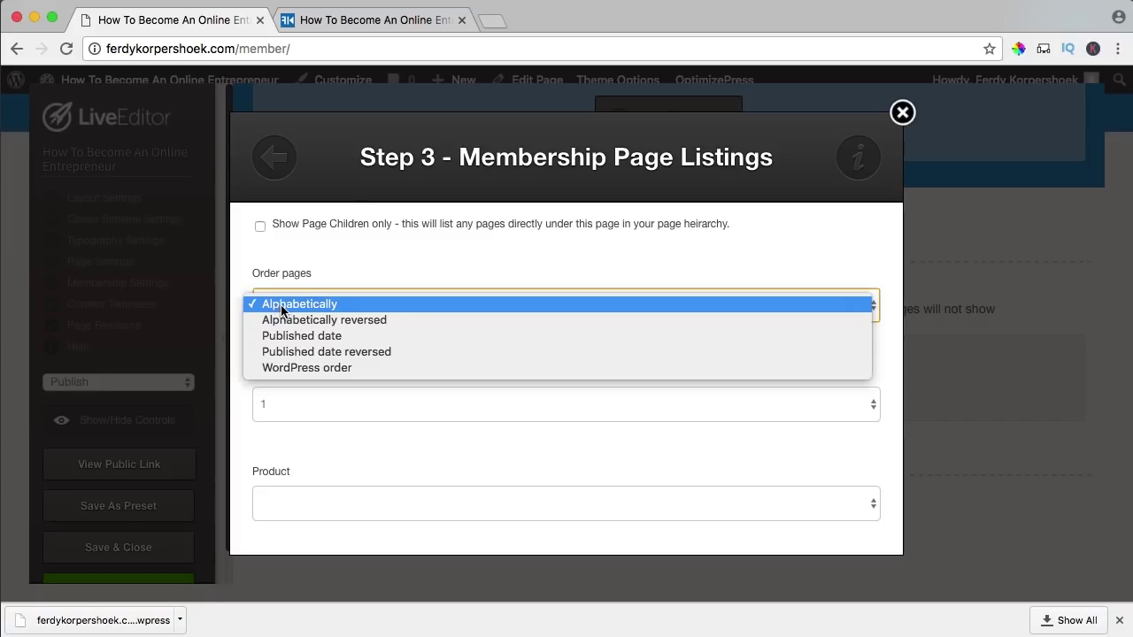
left_click(283, 306)
scroll(340, 448, "down", 3)
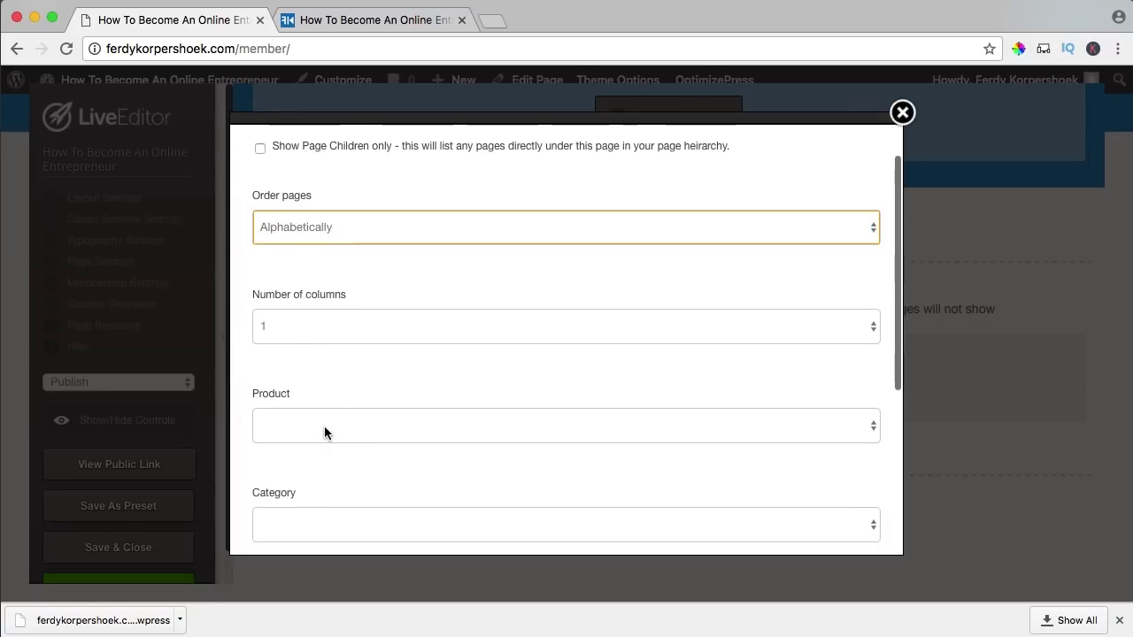
left_click(324, 425)
left_click(318, 440)
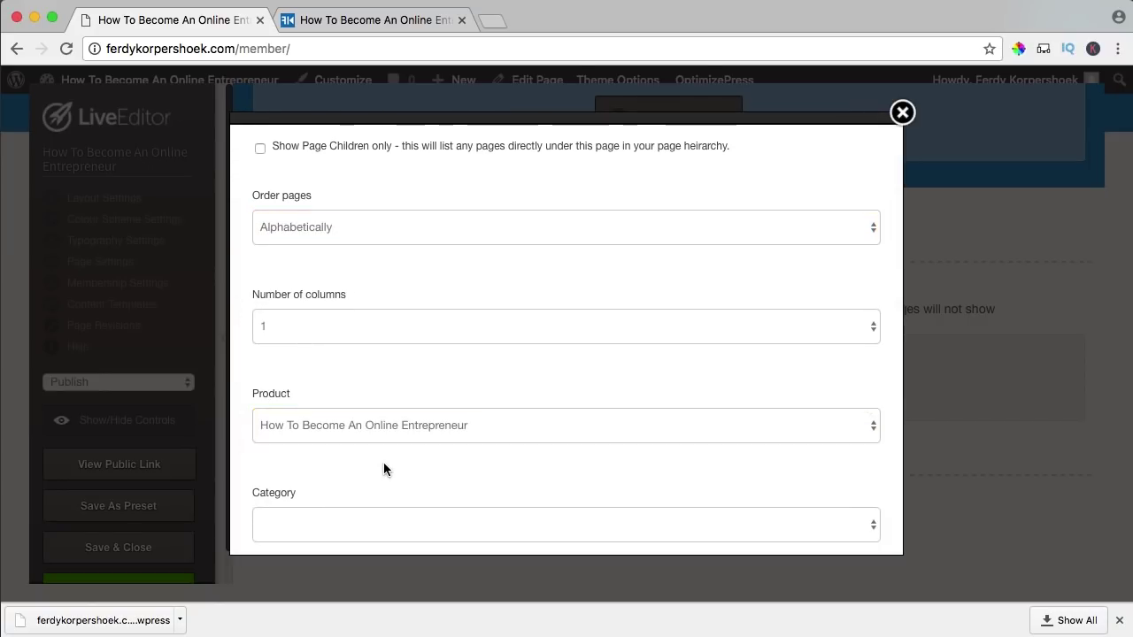
scroll(428, 445, "down", 5)
left_click(654, 511)
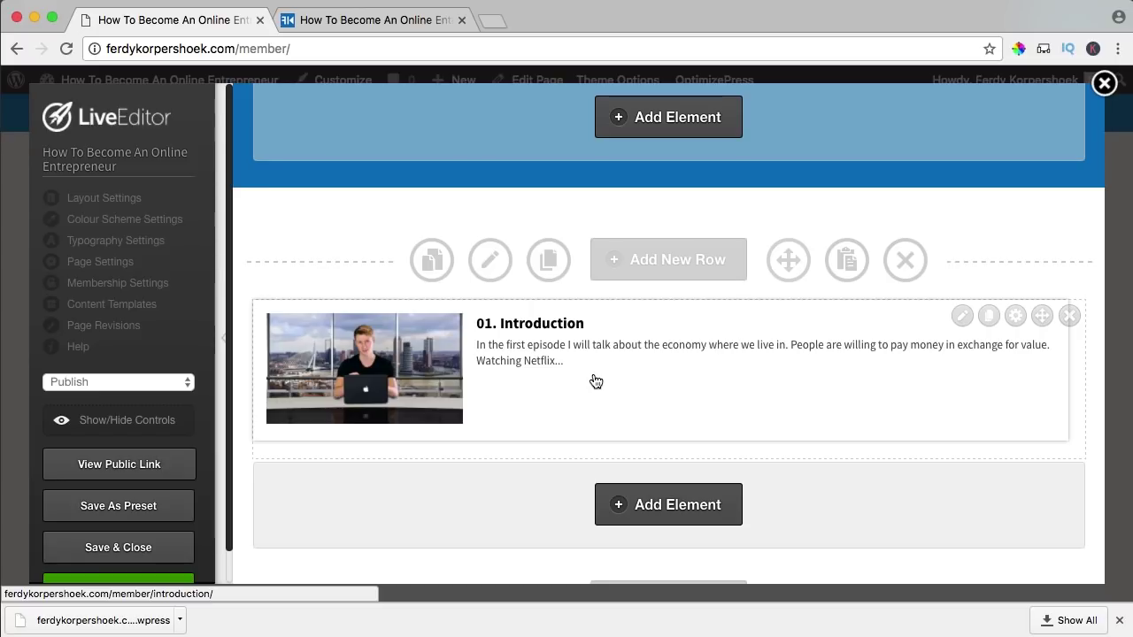
- Set the listing's description text size to 20px in Advanced Options
left_click(961, 317)
scroll(384, 312, "down", 10)
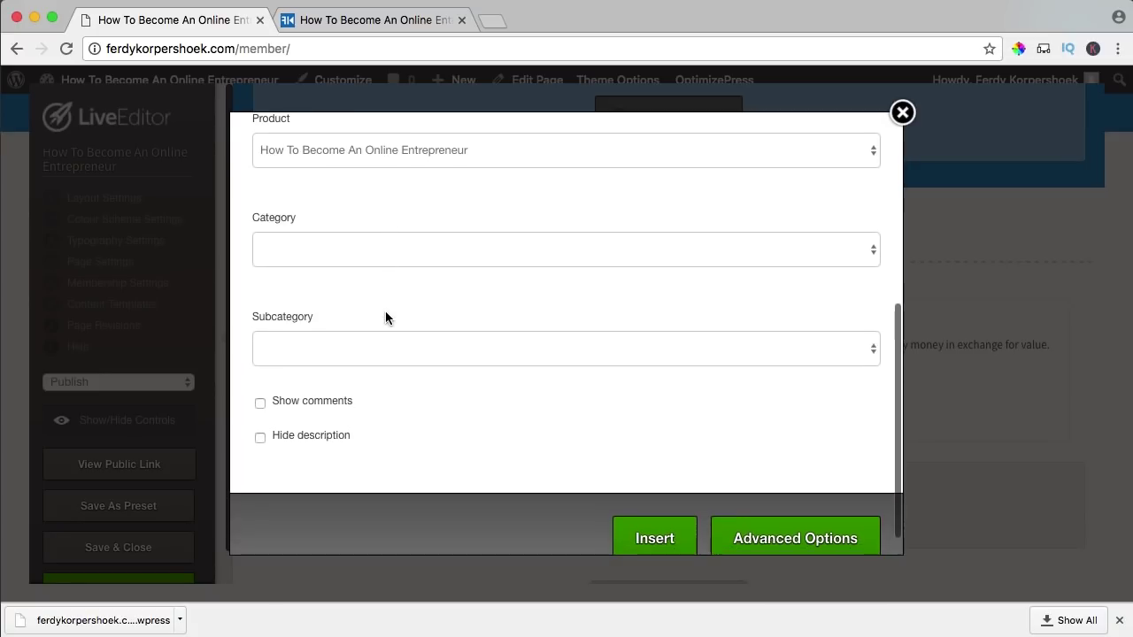
left_click(754, 509)
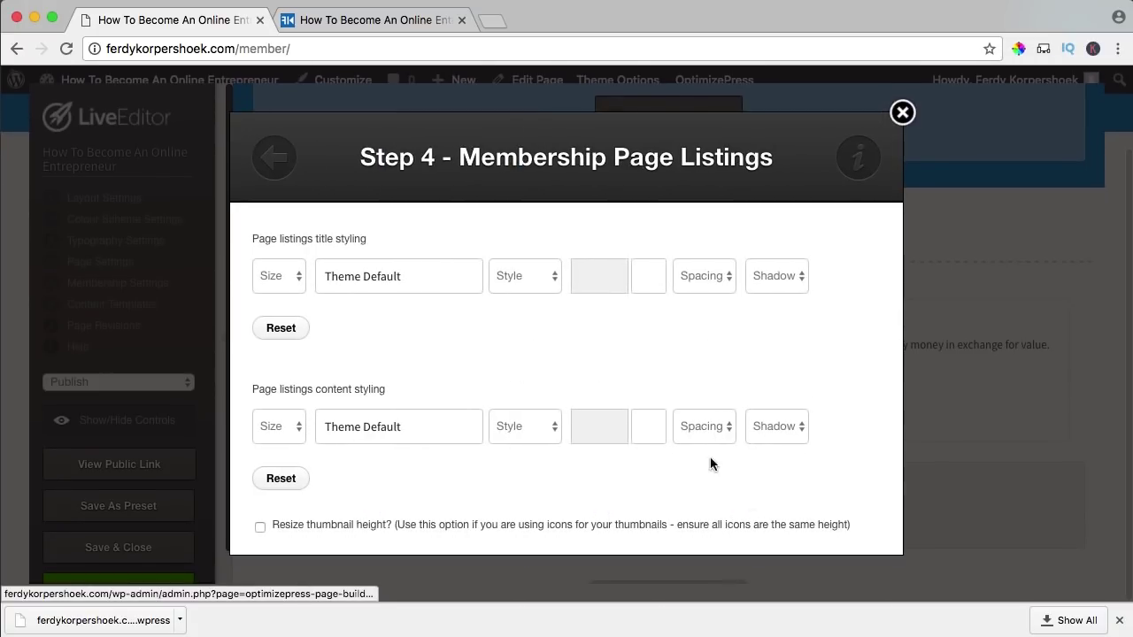
scroll(610, 349, "down", 3)
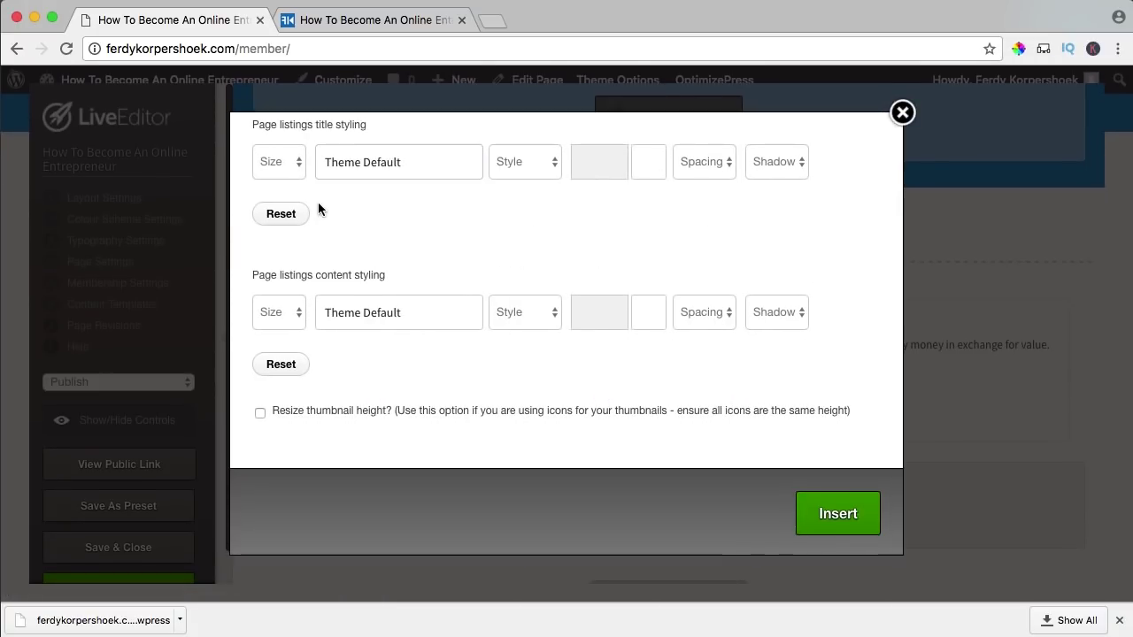
scroll(319, 209, "up", 2)
left_click(287, 351)
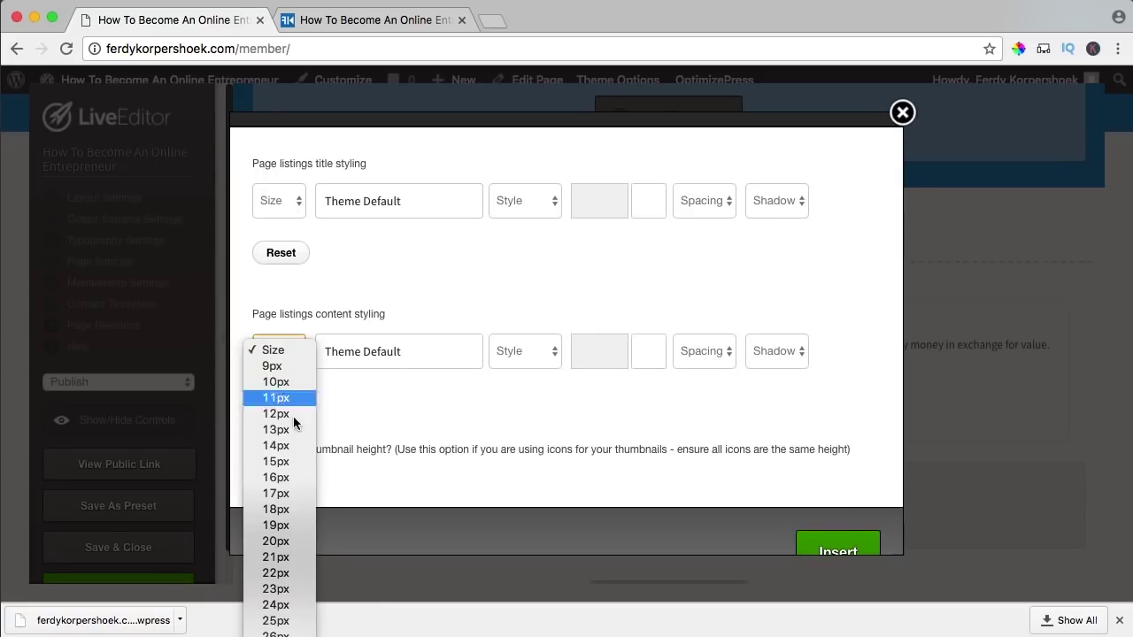
left_click(277, 542)
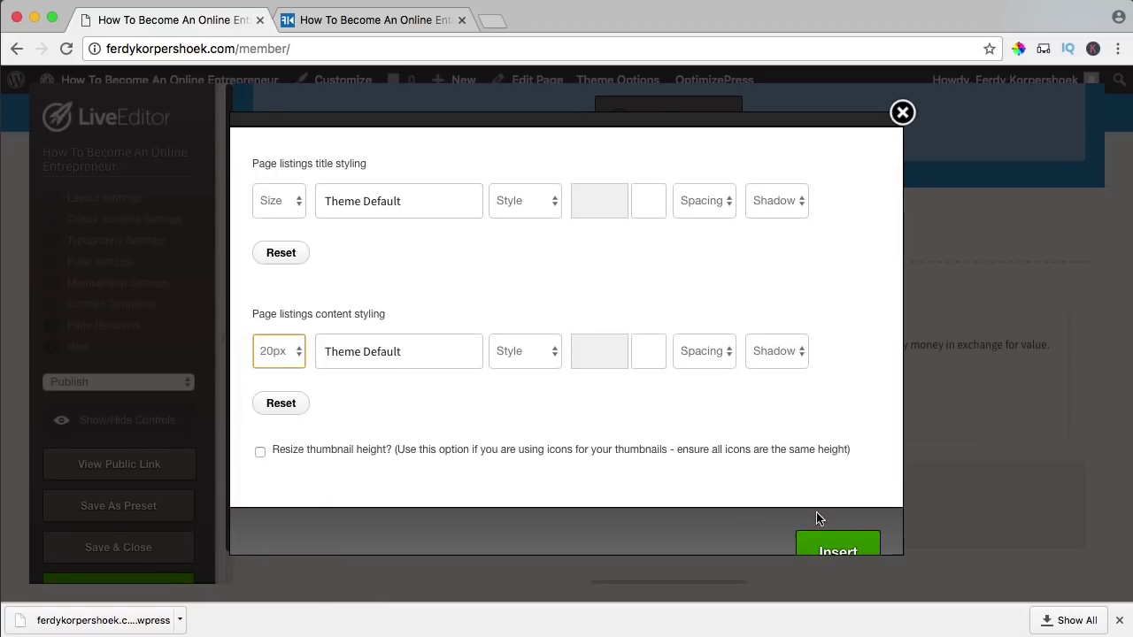
left_click(823, 544)
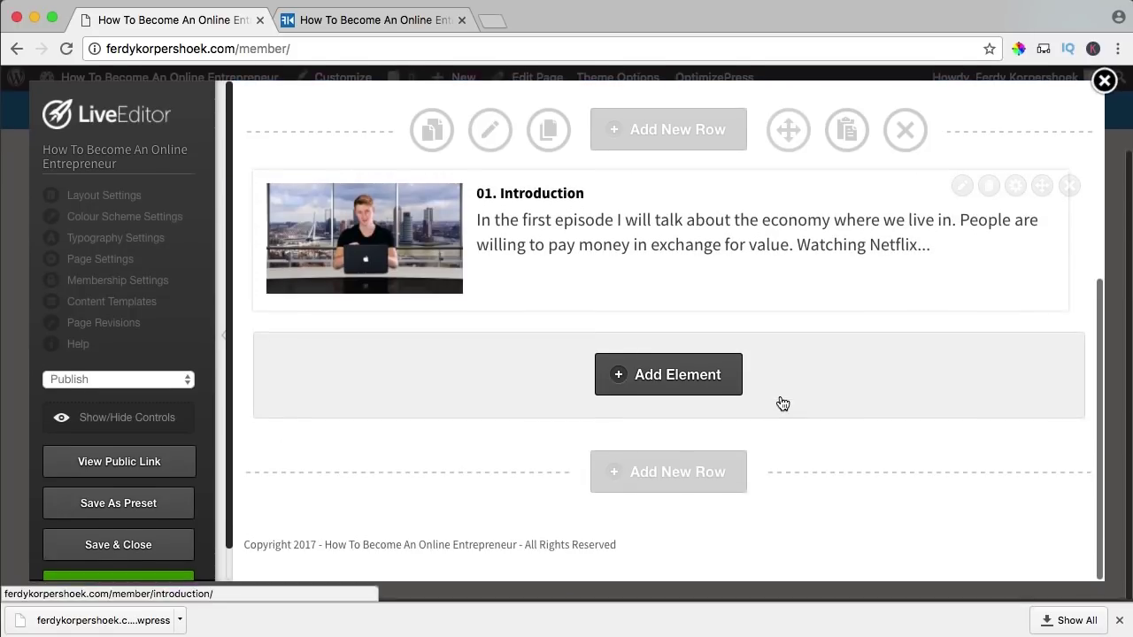
- In the listing's Advanced Options, set title size 30px and description size 18px
left_click(962, 189)
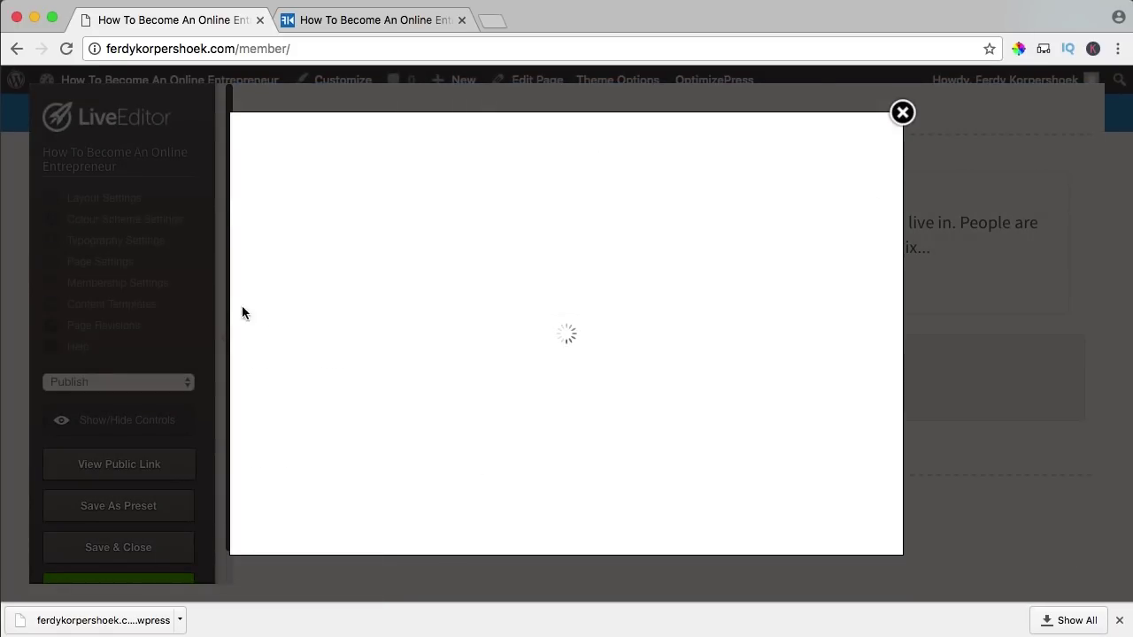
scroll(337, 317, "down", 5)
left_click(804, 502)
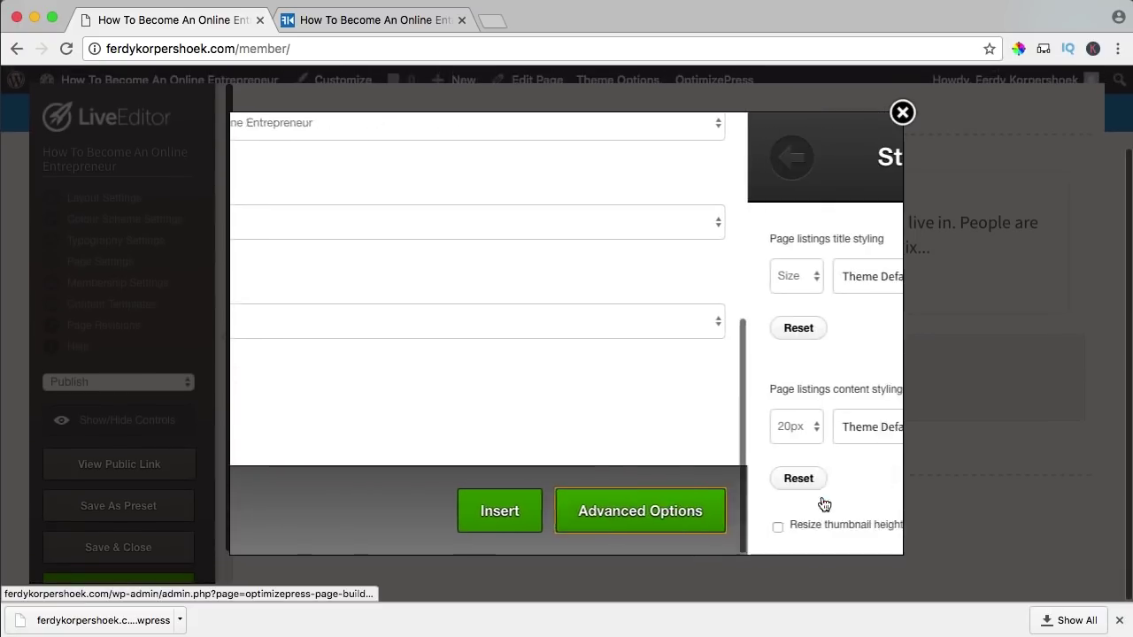
left_click(299, 277)
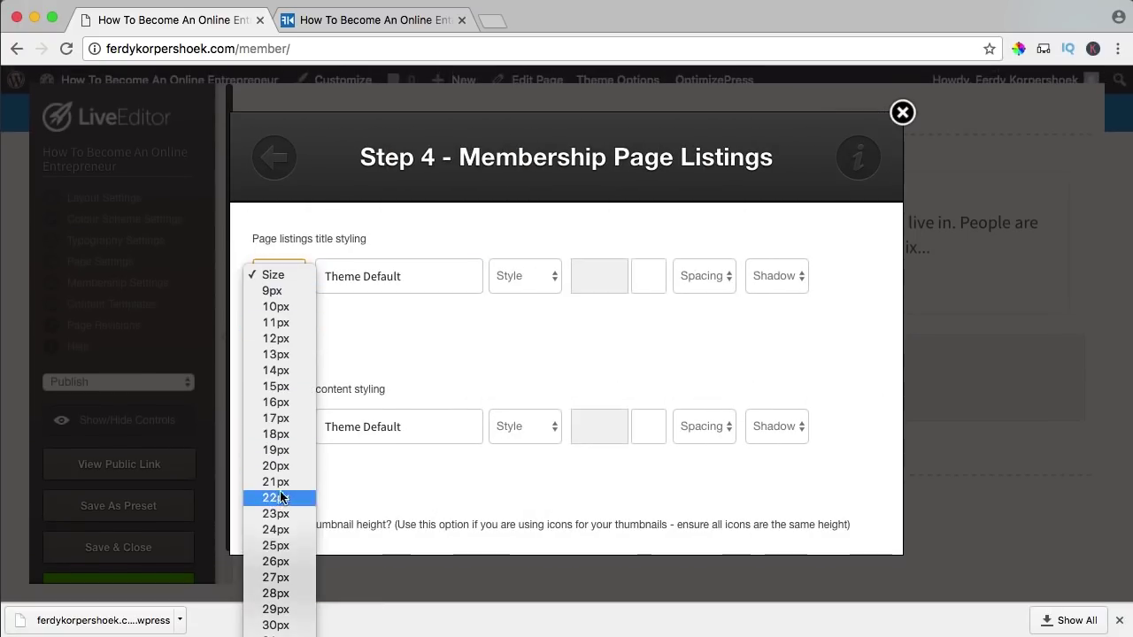
scroll(283, 539, "down", 1)
left_click(283, 579)
left_click(289, 429)
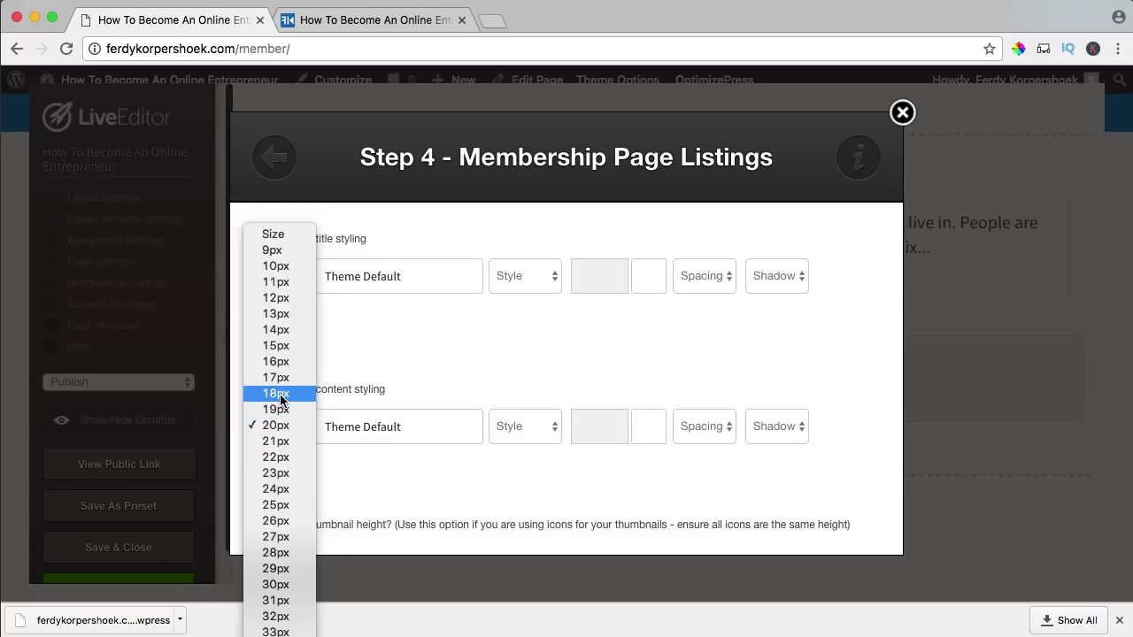
left_click(281, 394)
scroll(841, 381, "down", 5)
left_click(845, 503)
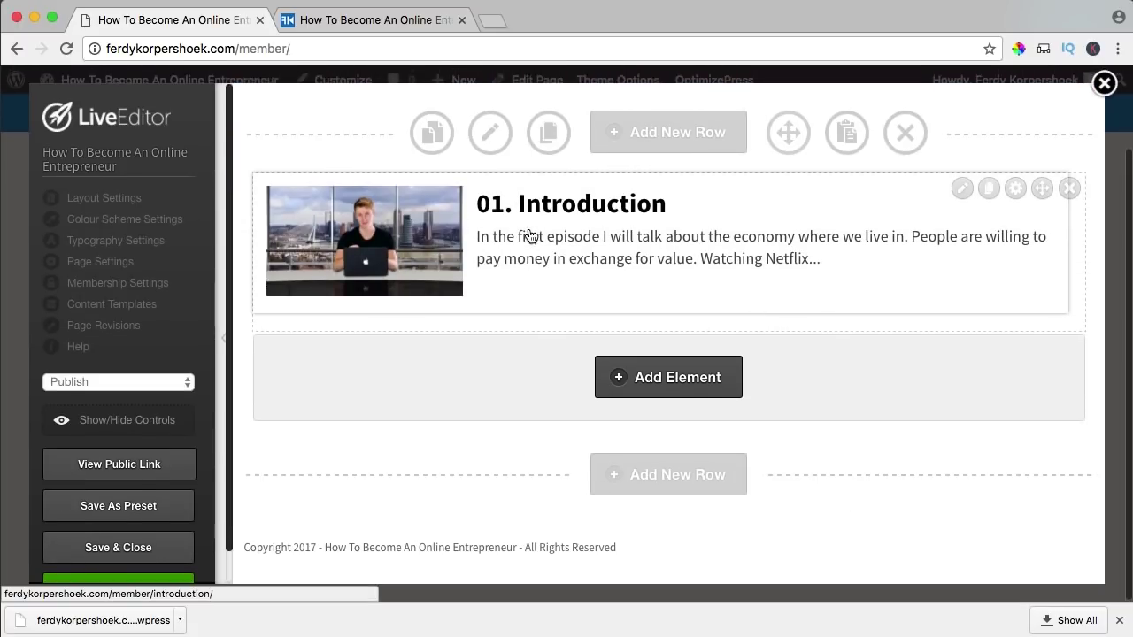
- Save and close the course overview, then open the 01. Introduction lesson page
left_click(152, 554)
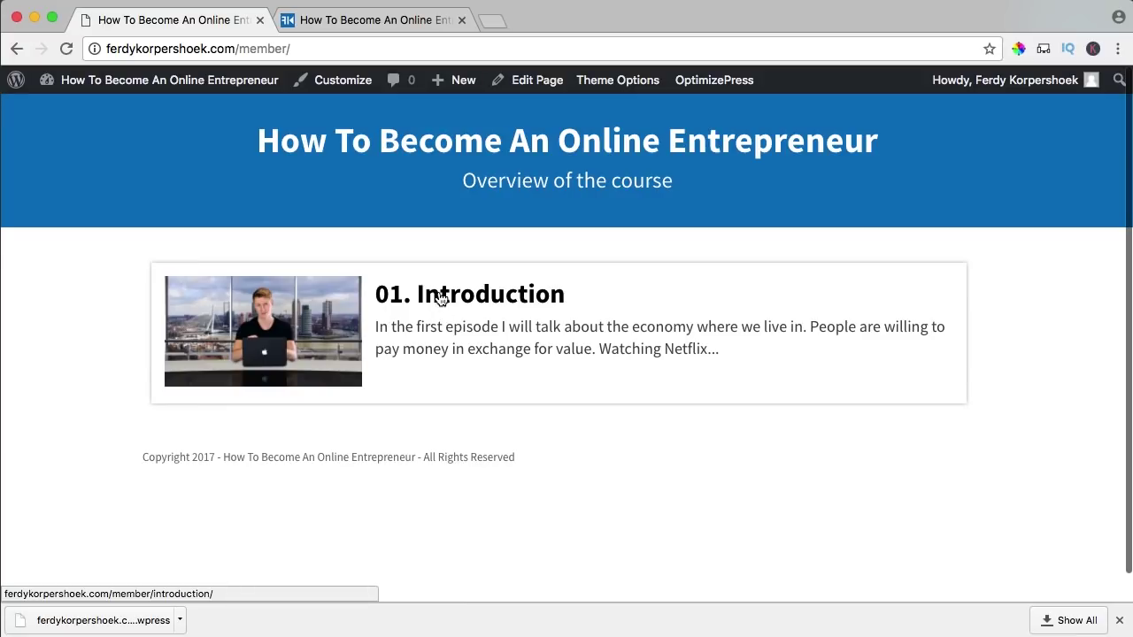
left_click(440, 298)
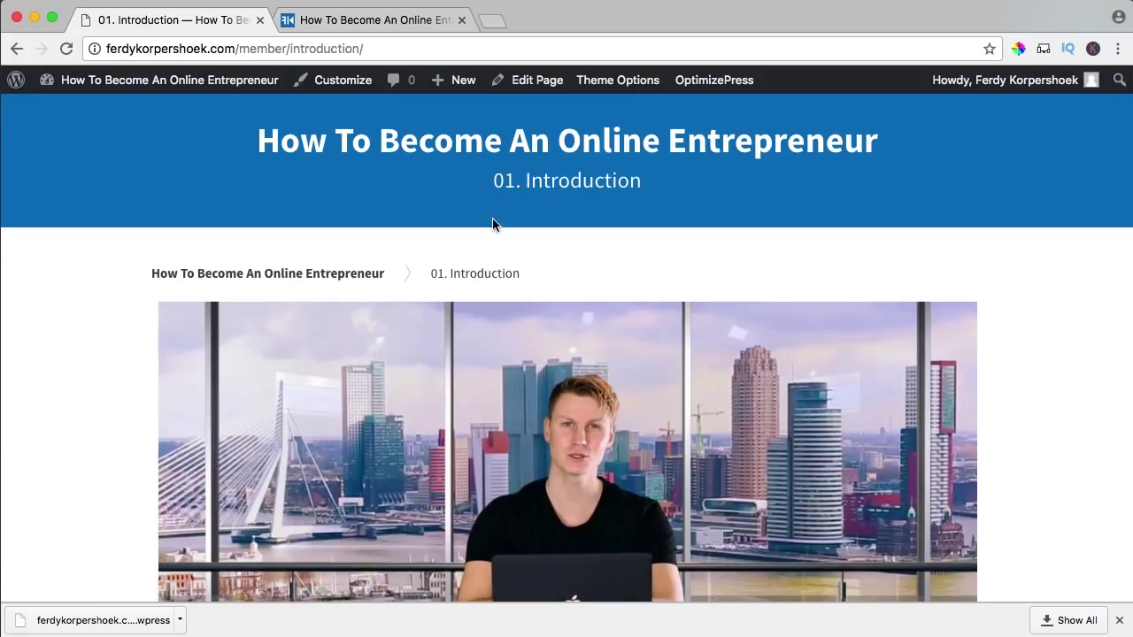
left_click_drag(510, 181, 690, 182)
left_click(535, 232)
scroll(536, 233, "down", 5)
scroll(492, 224, "down", 2)
- Review the lesson page's description, lesson card and Course Overview
left_click_drag(297, 303, 498, 353)
left_click(427, 372)
scroll(381, 471, "down", 1)
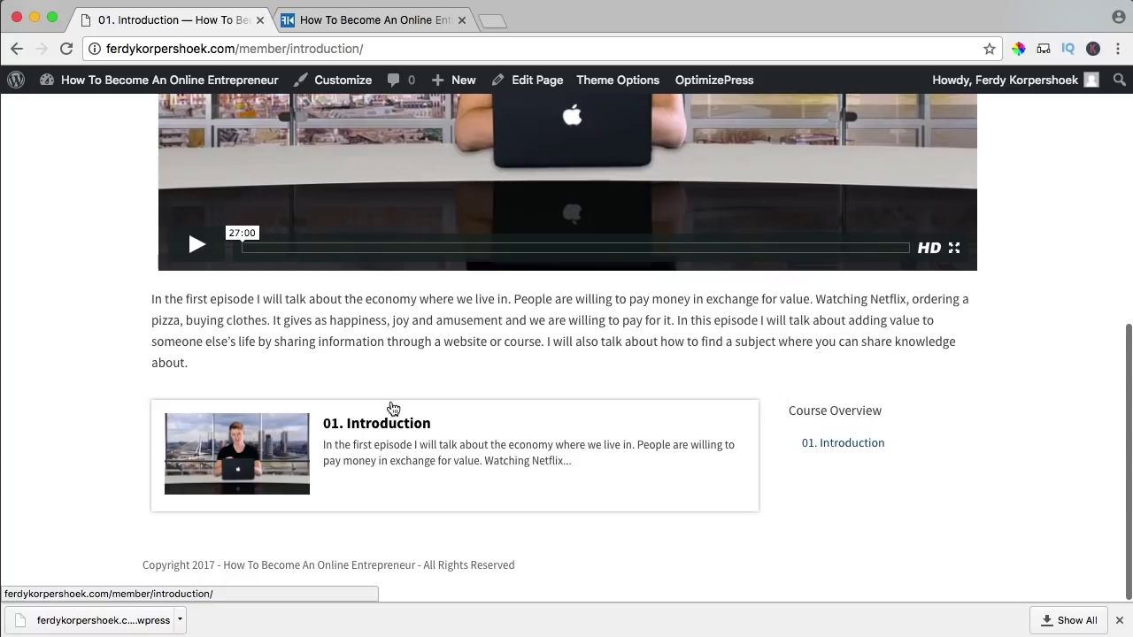
scroll(382, 435, "up", 3)
scroll(381, 435, "down", 3)
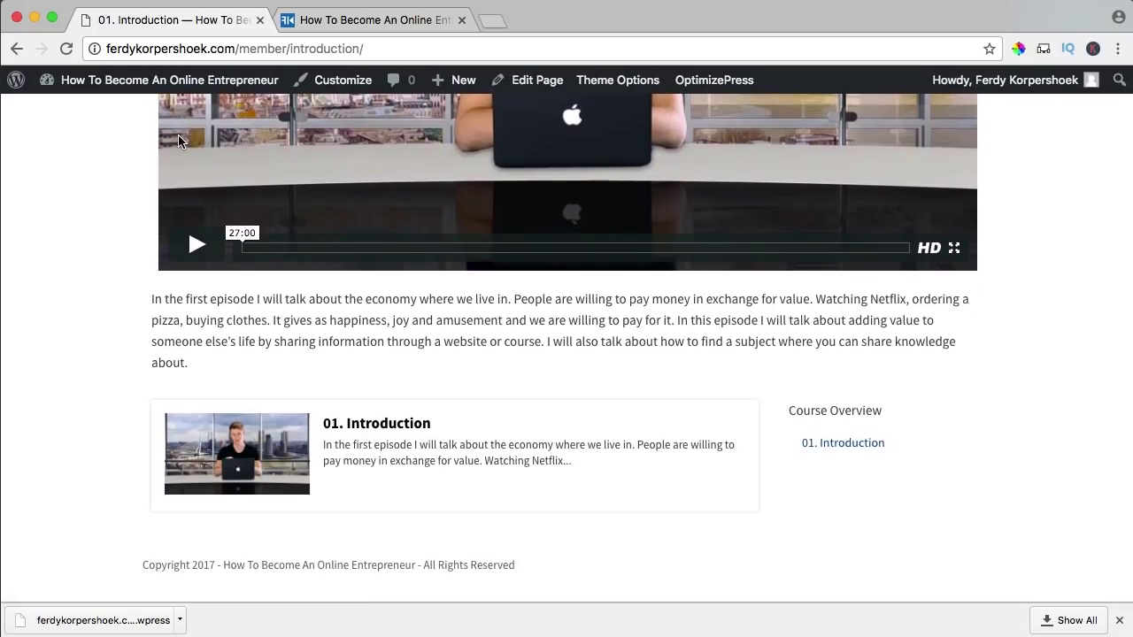
mouse_move(165, 82)
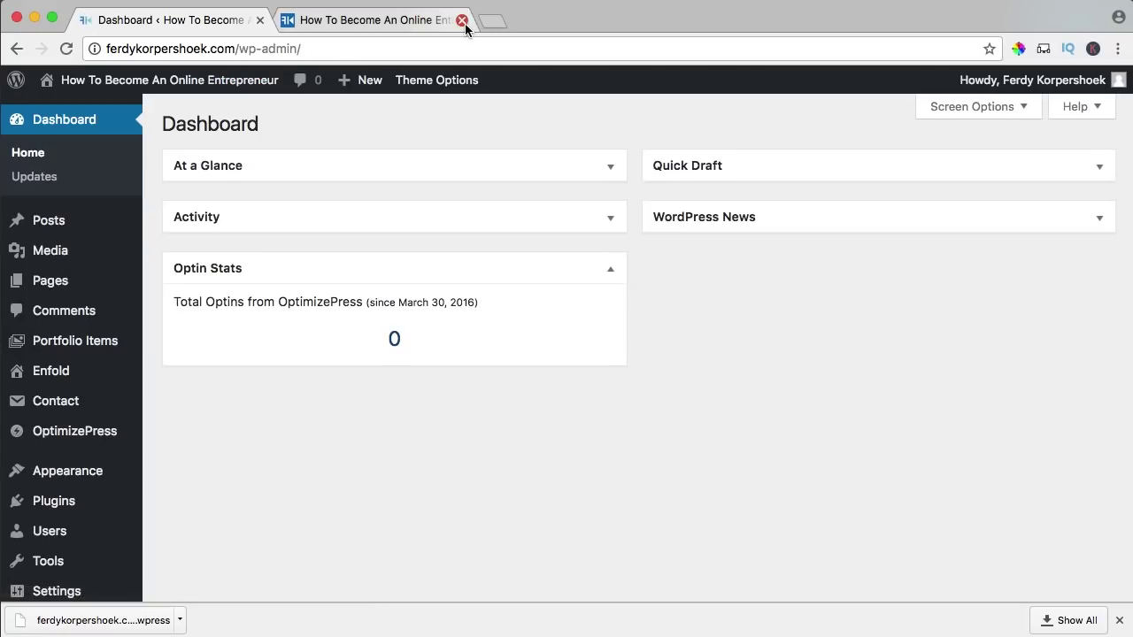
- Close the extra tab and bring up the '(dup) 01. Introduction' page for editing from All Pages
left_click(461, 20)
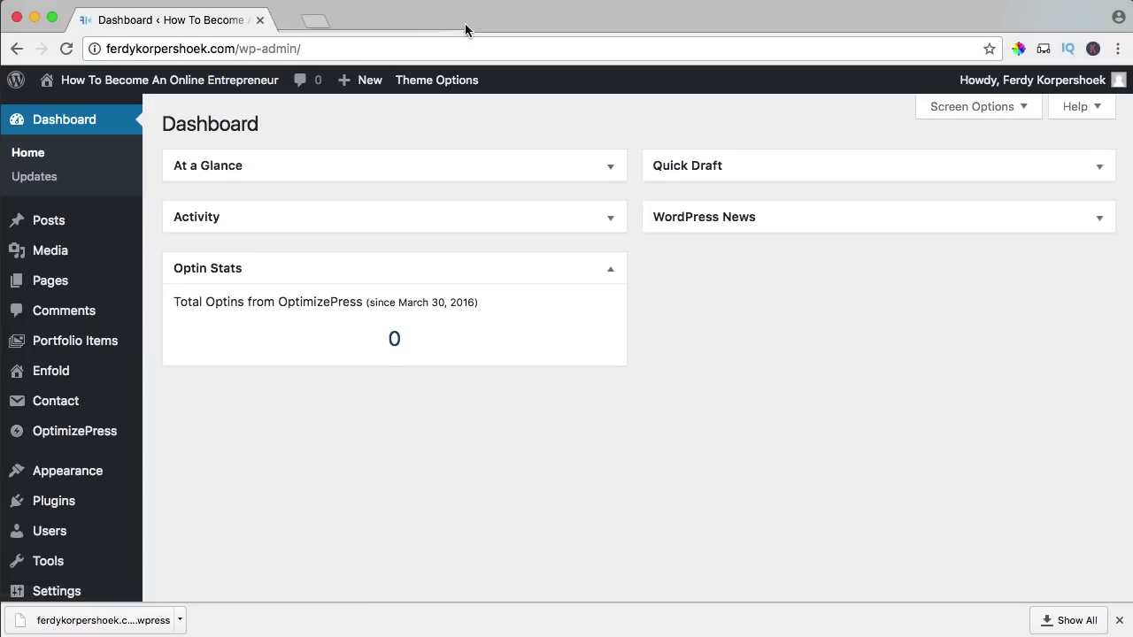
left_click(73, 286)
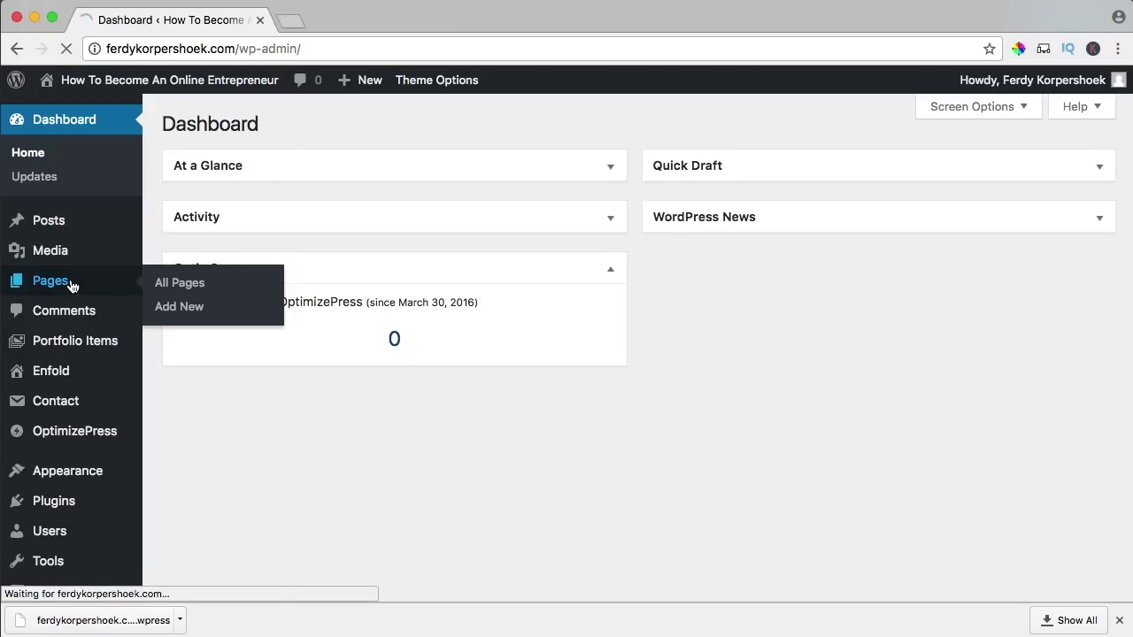
scroll(384, 419, "down", 2)
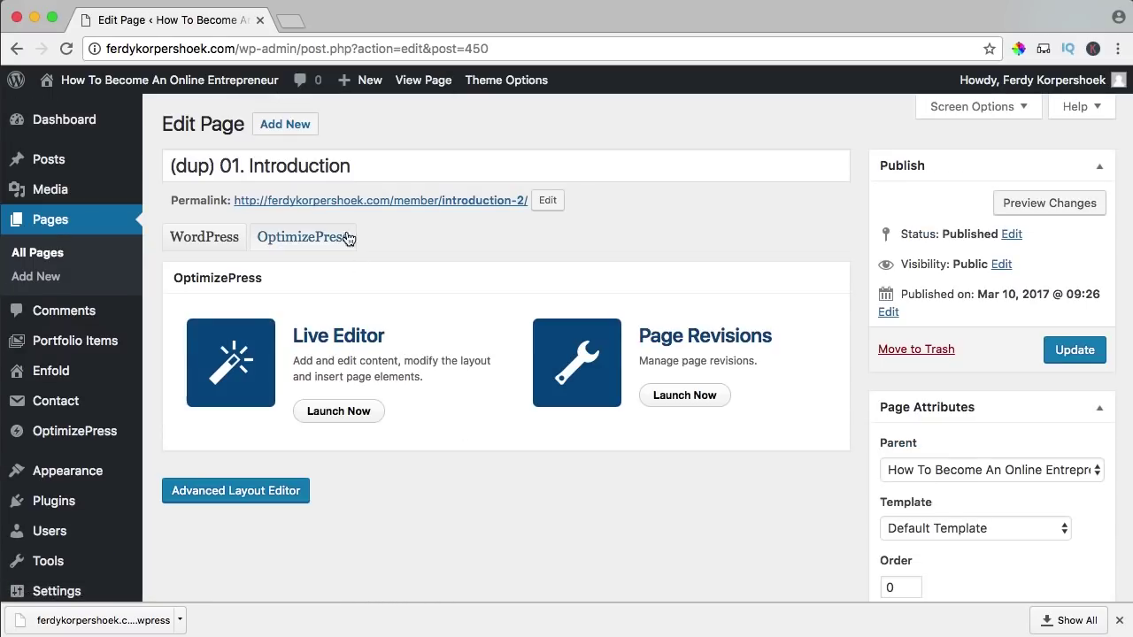
- Retitle the duplicate '02. Create a Landingpage and a Website', fix its slug, update, and launch LiveEditor
triple_click(301, 162)
type("0")
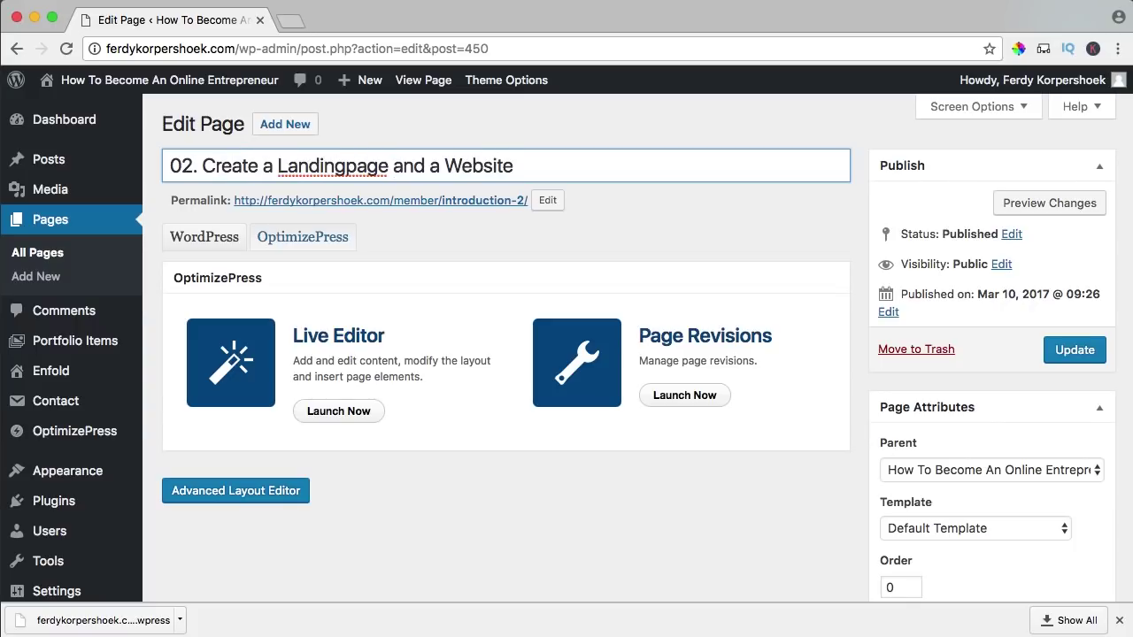
triple_click(523, 179)
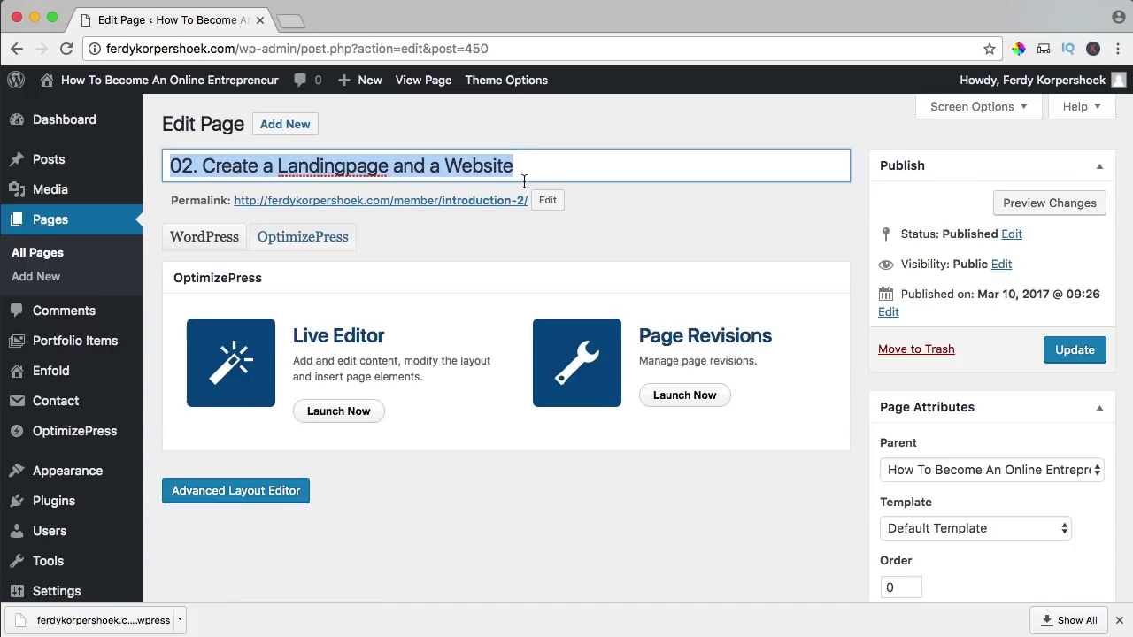
left_click(547, 202)
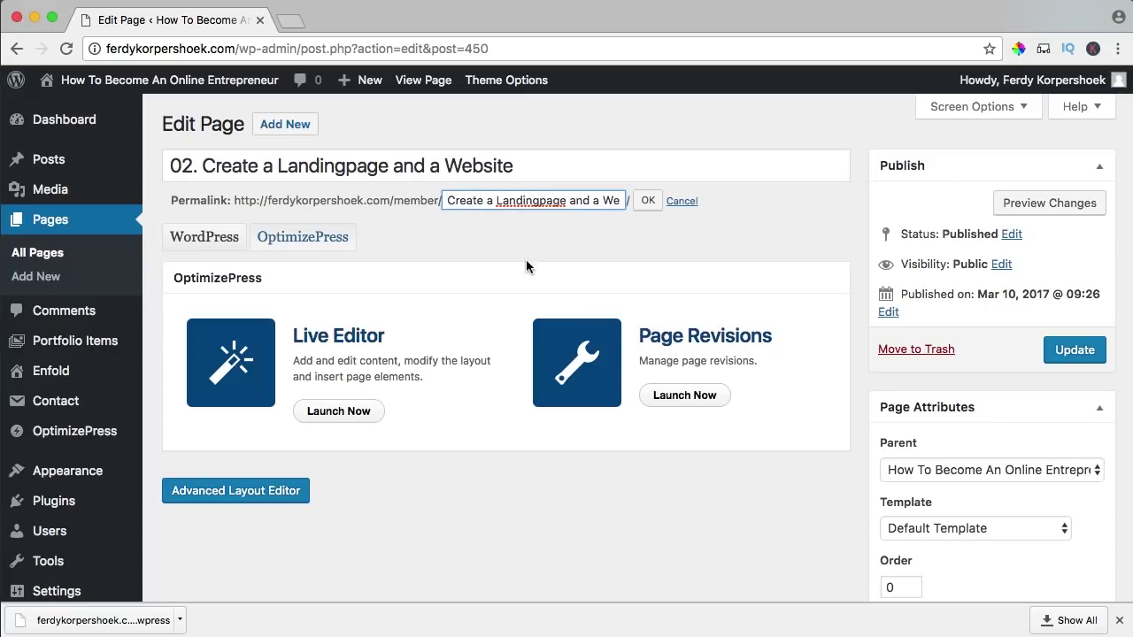
left_click(1067, 354)
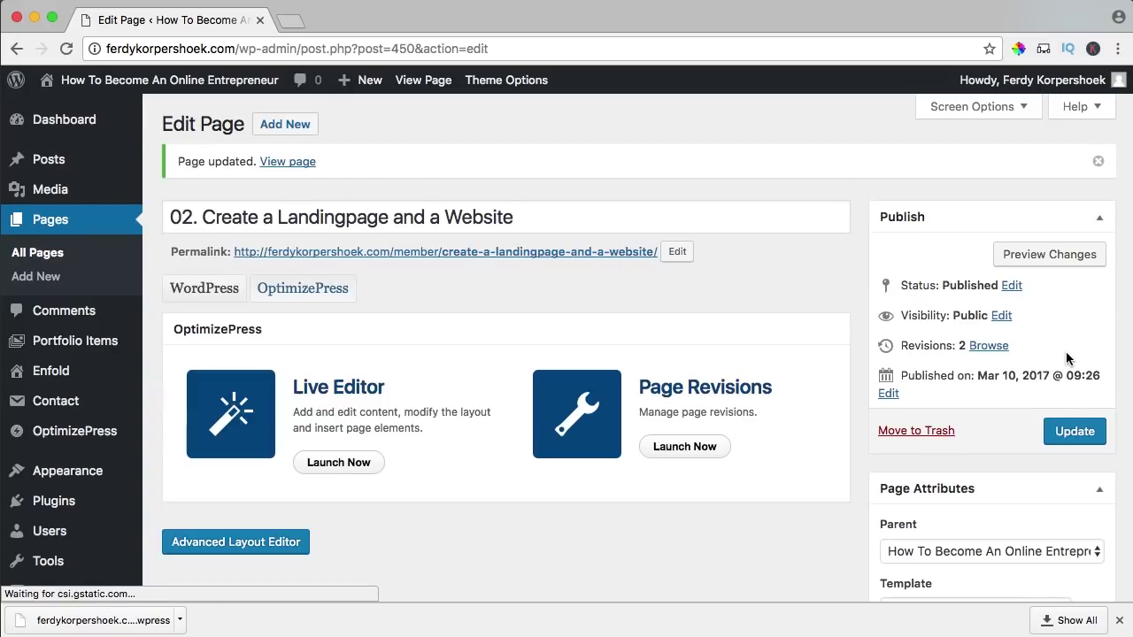
left_click(329, 464)
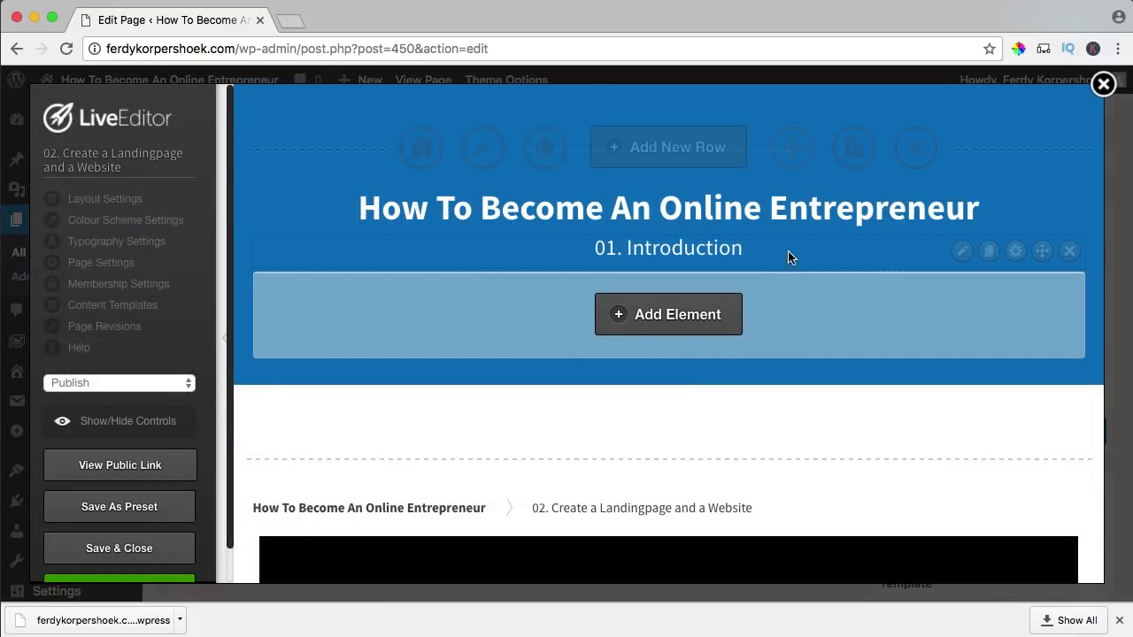
- Change the top headline to '02. Create a Landingpage and a Website' and open a new tab
left_click(958, 253)
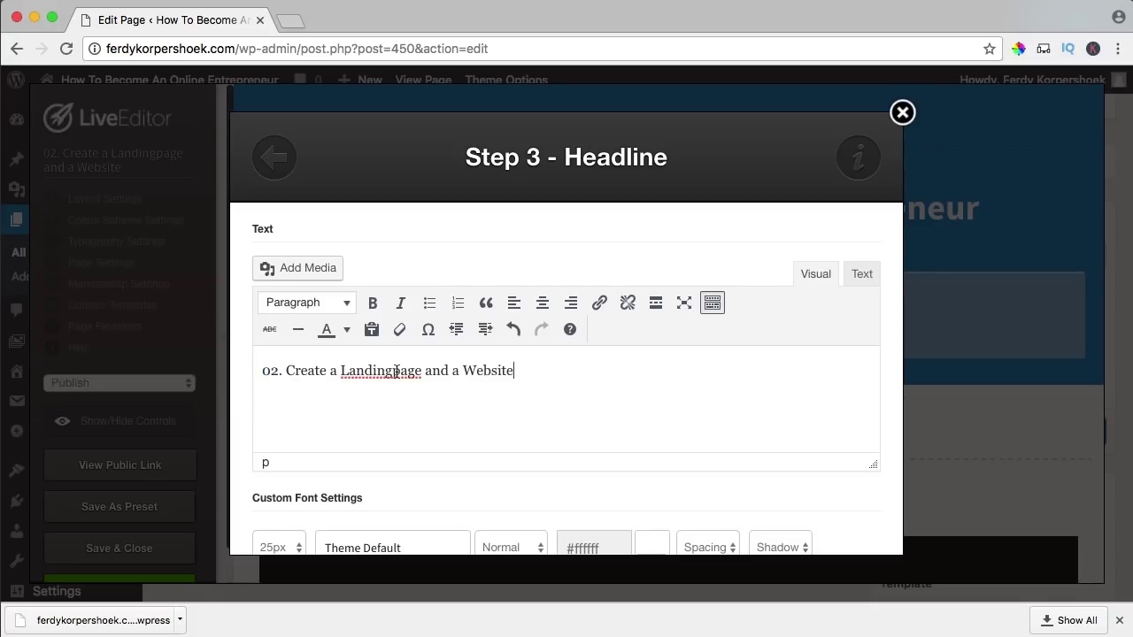
scroll(794, 424, "down", 10)
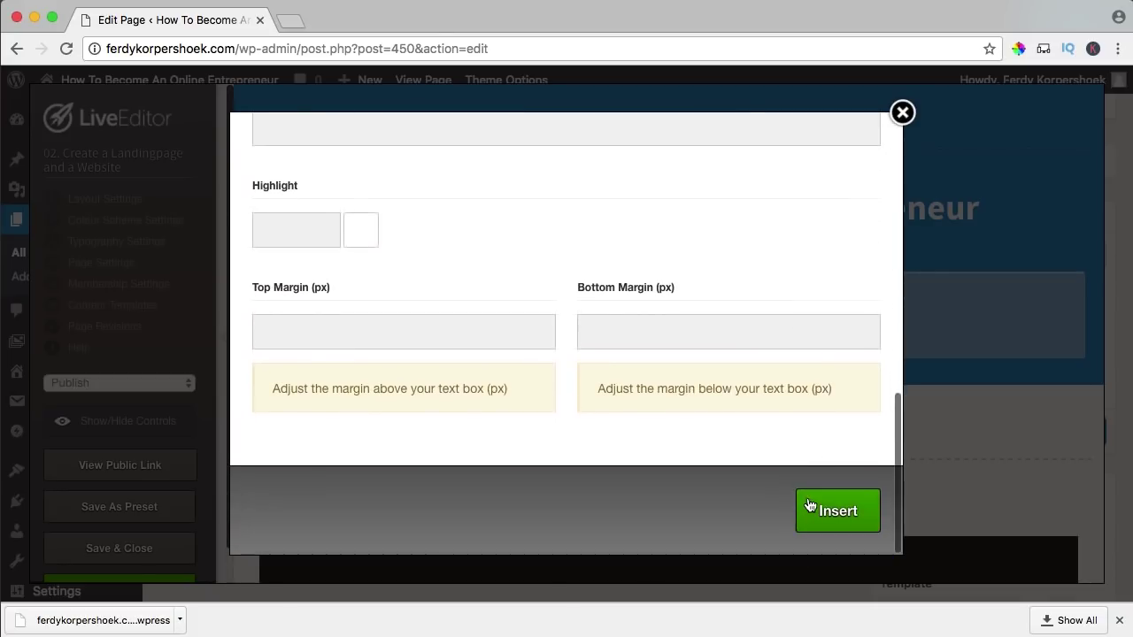
left_click(809, 501)
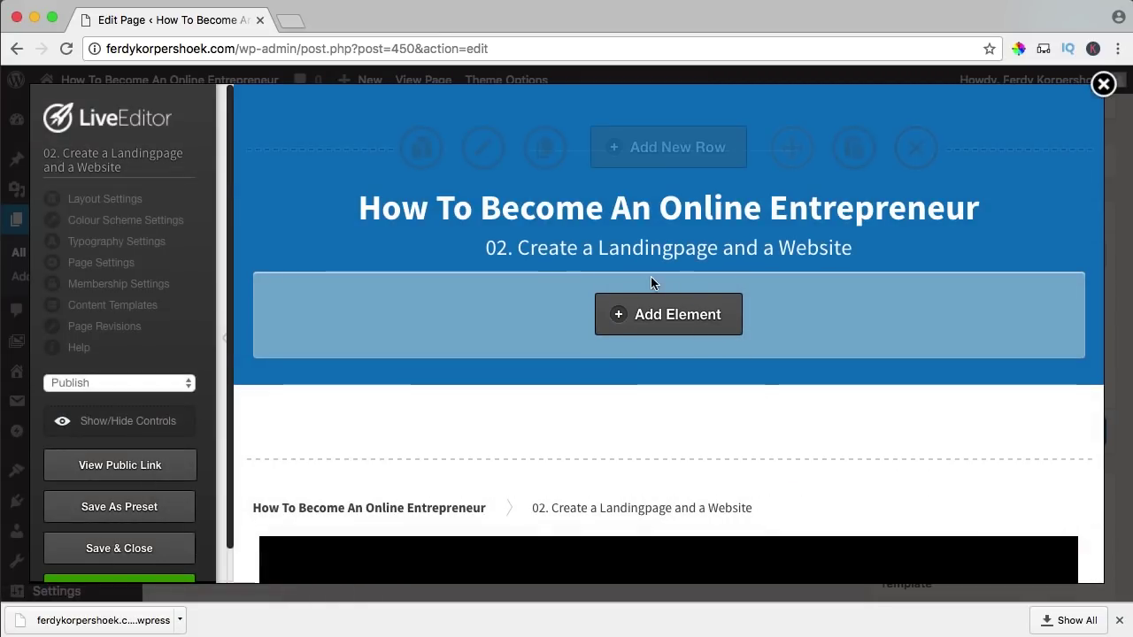
left_click(291, 21)
- Load the public site and copy the section 2 'Create a website/landingpage' paragraph
type("ferdykorpershoek.com")
key("Return")
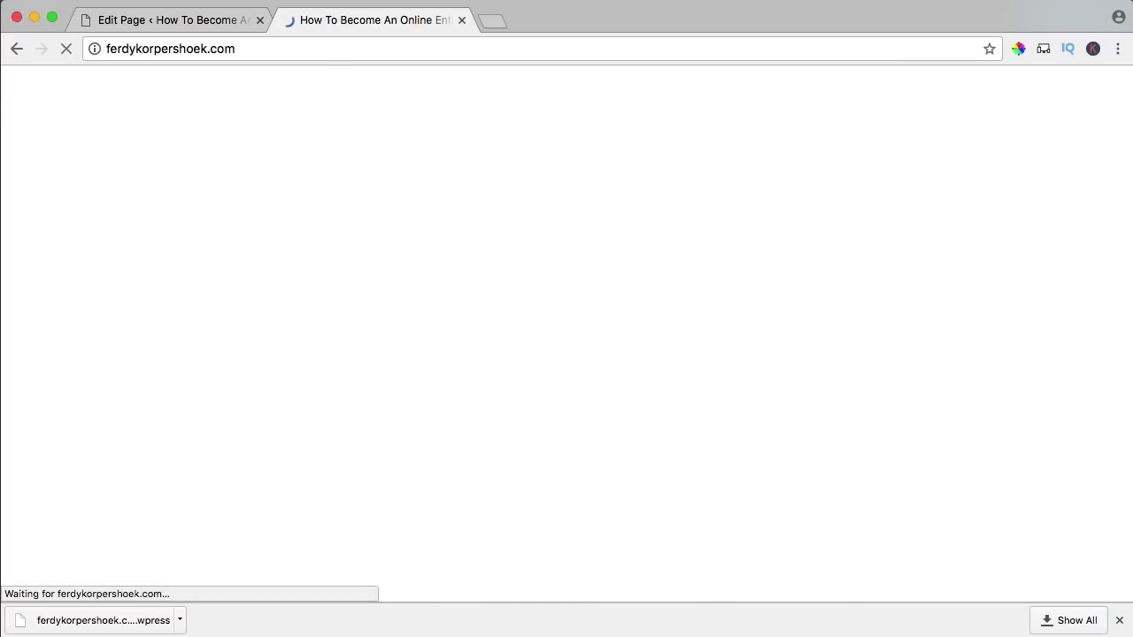
scroll(575, 335, "down", 18)
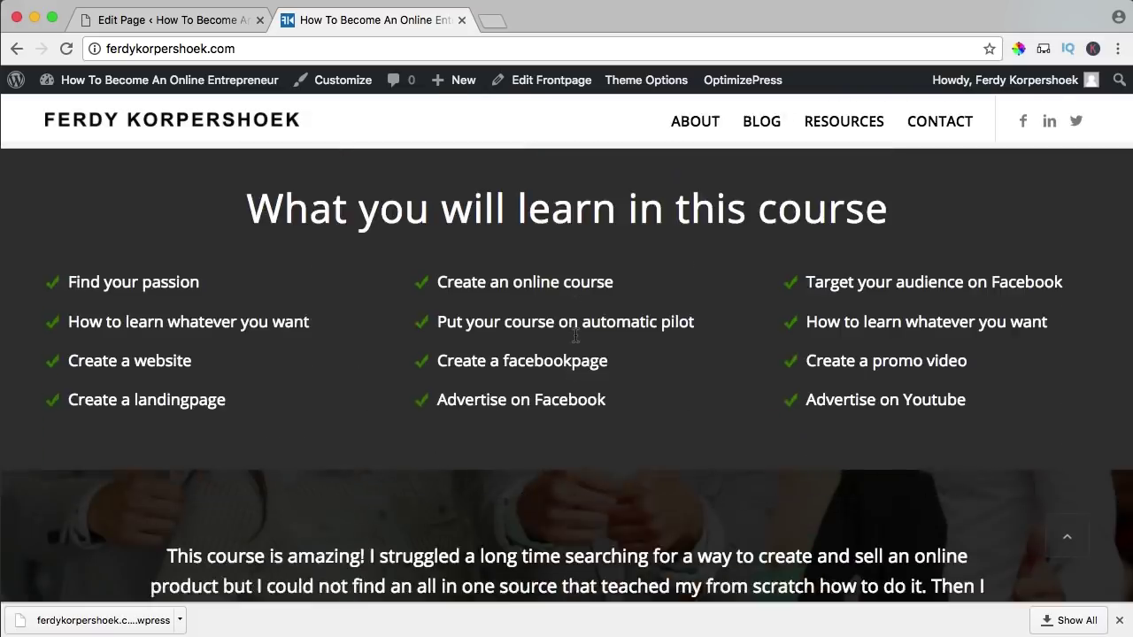
scroll(575, 336, "down", 10)
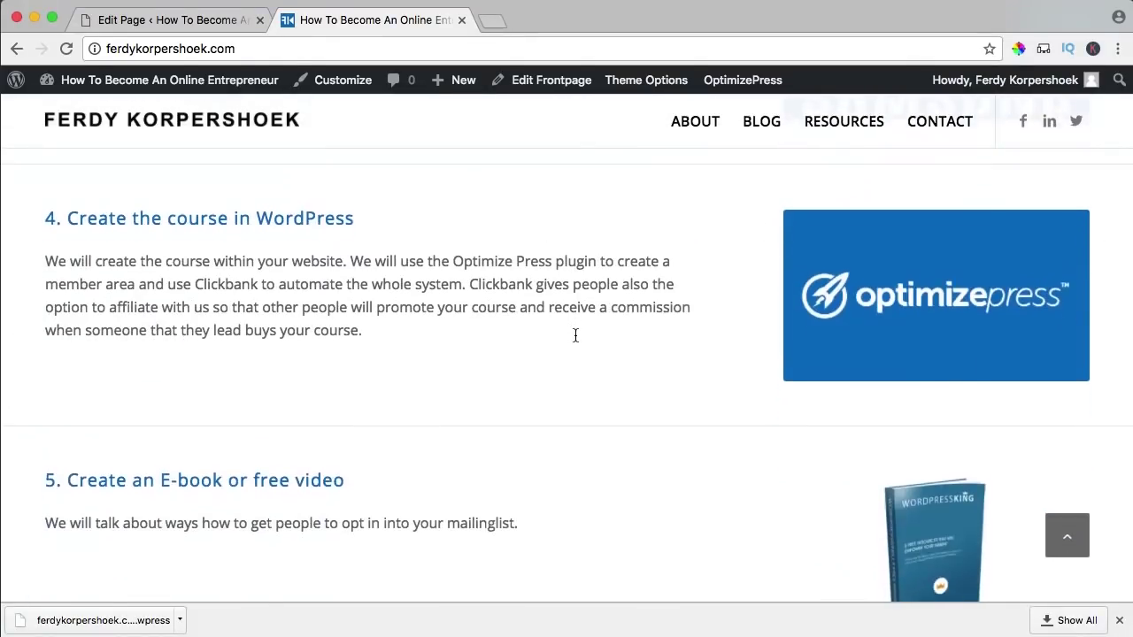
scroll(574, 340, "up", 8)
left_click_drag(719, 471, 18, 419)
key("ctrl+c")
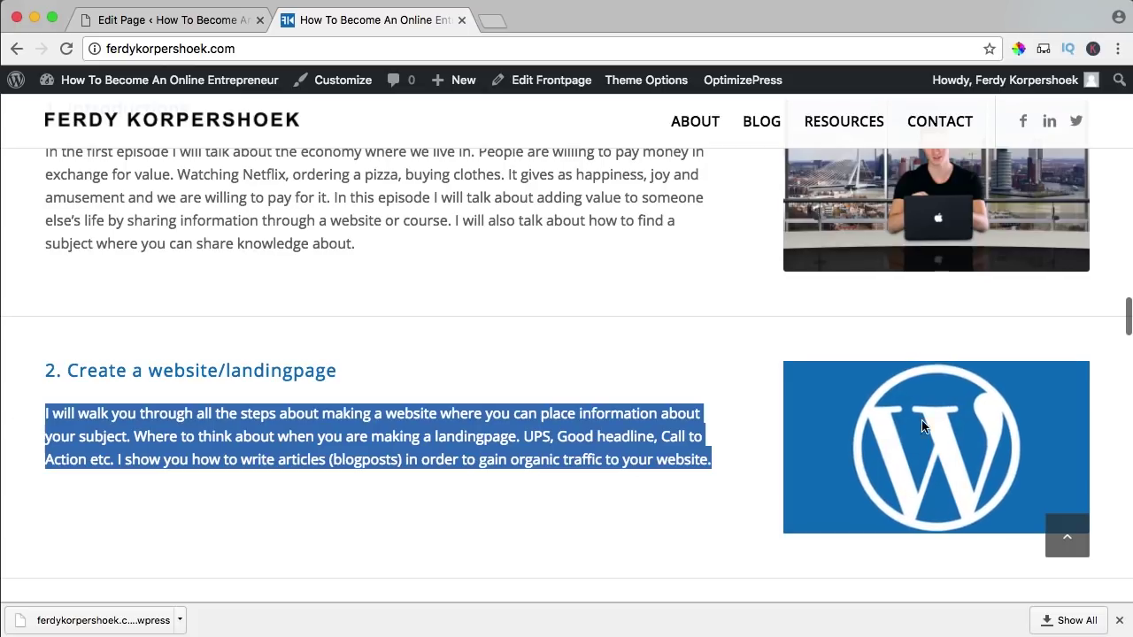
left_click(157, 23)
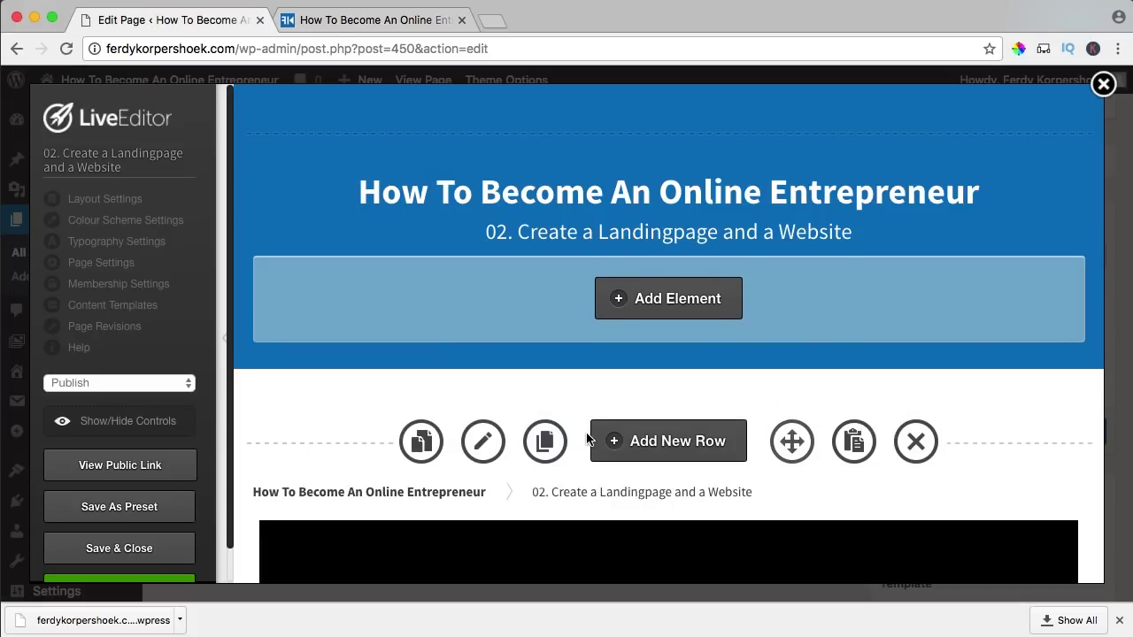
- Replace the text block below the video with the copied section 2 paragraph
scroll(588, 435, "down", 6)
scroll(590, 437, "down", 1)
mouse_move(918, 422)
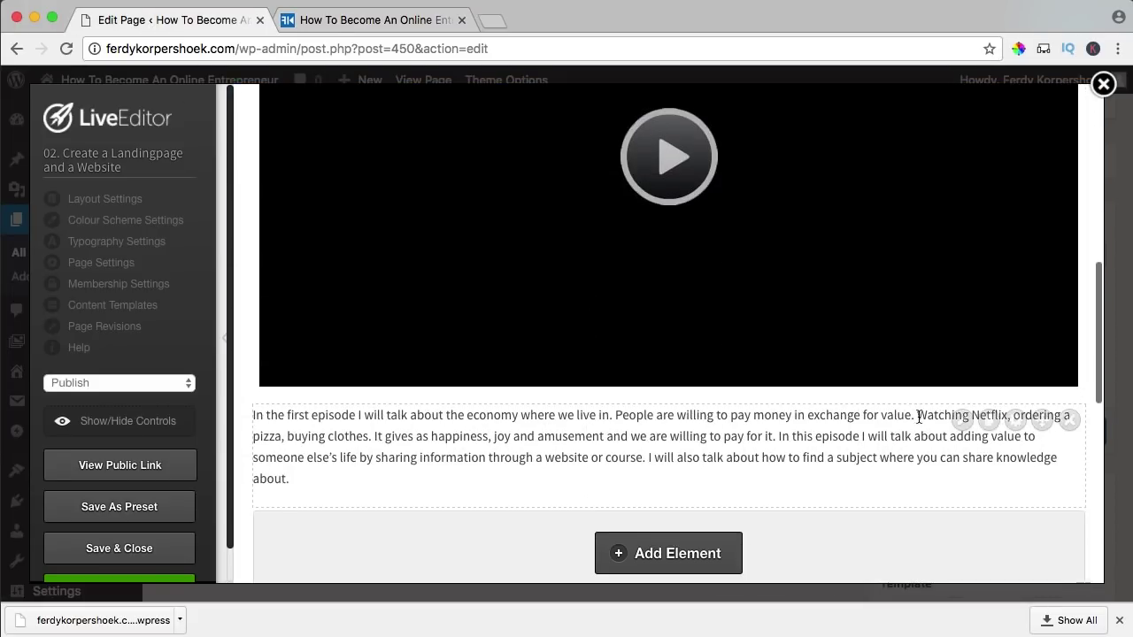
left_click(960, 421)
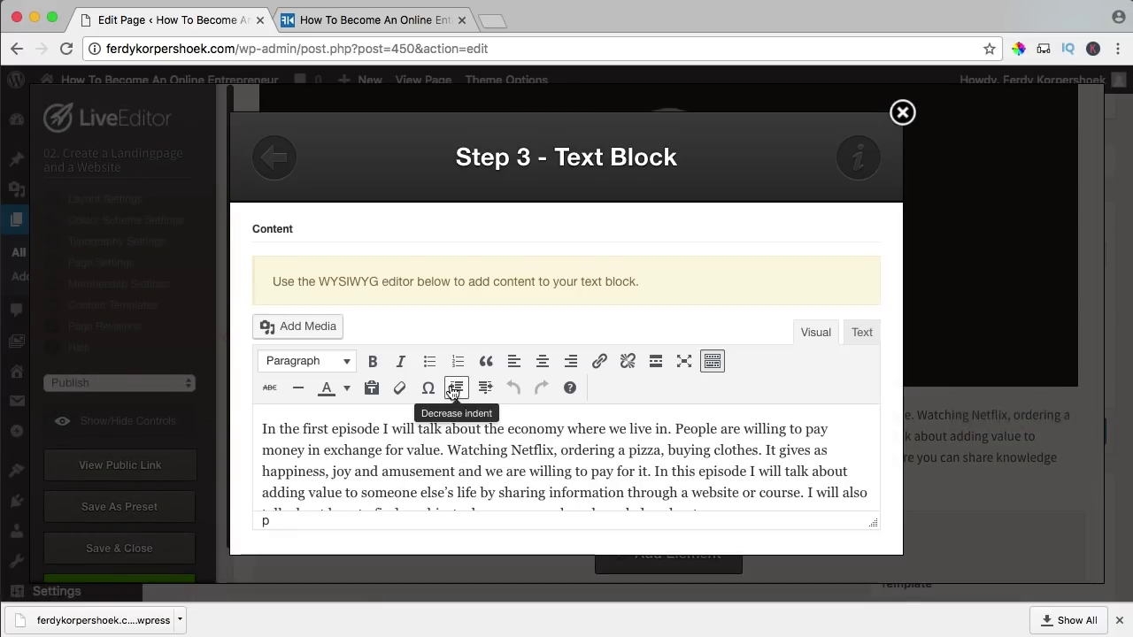
key("ctrl+a")
key("ctrl+v")
scroll(684, 410, "down", 1)
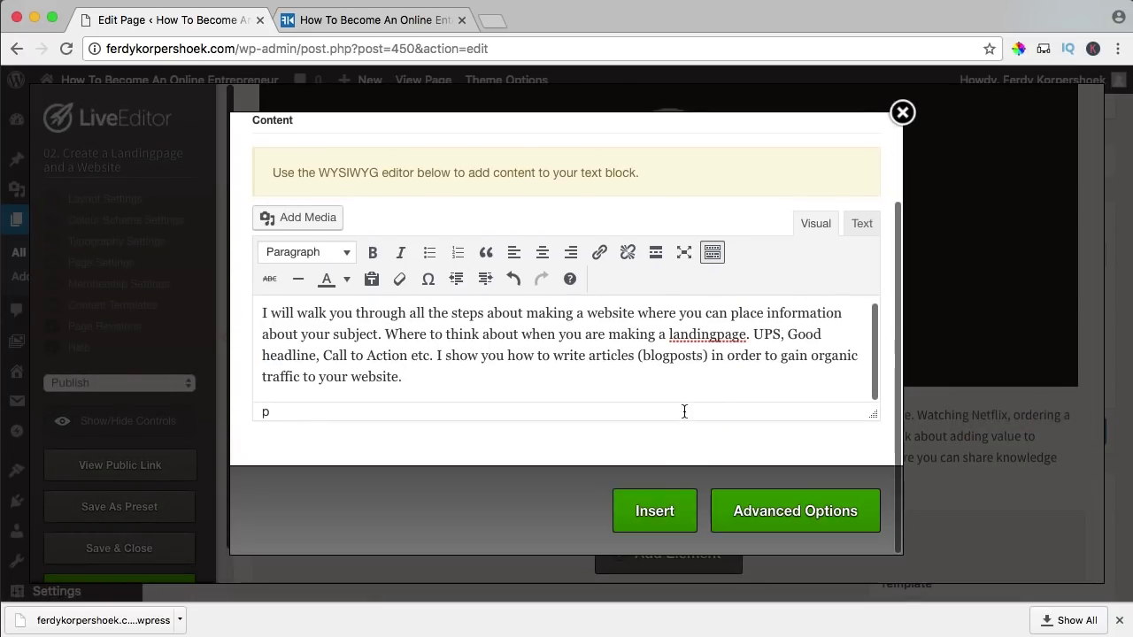
left_click(655, 511)
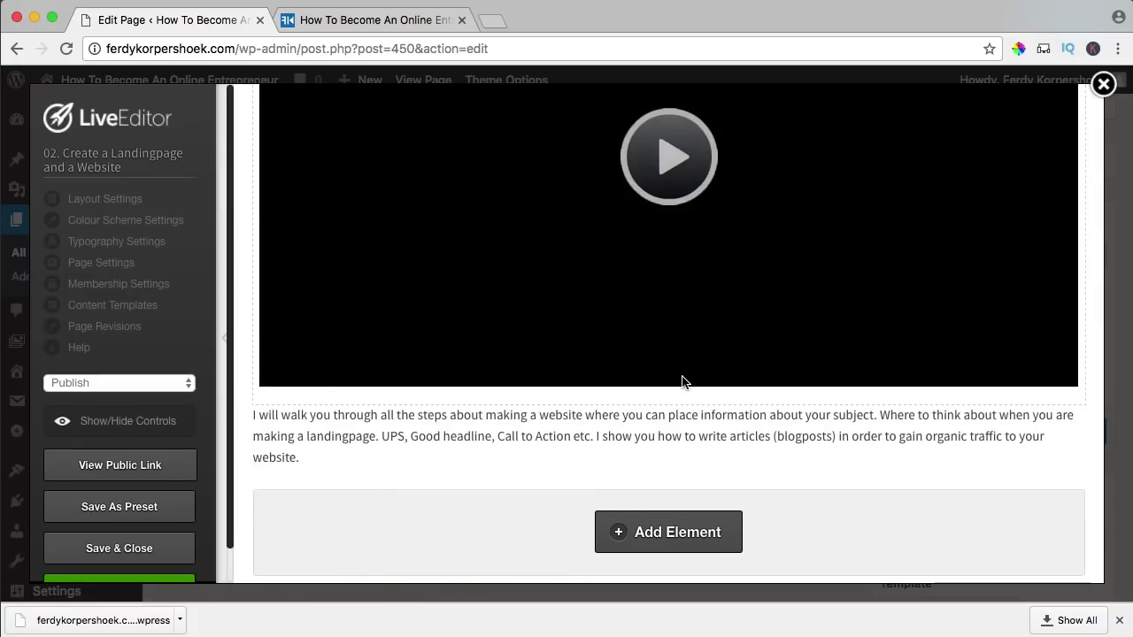
- Put the same paragraph into the Membership Page Settings category description and save
scroll(682, 375, "down", 5)
scroll(681, 376, "down", 1)
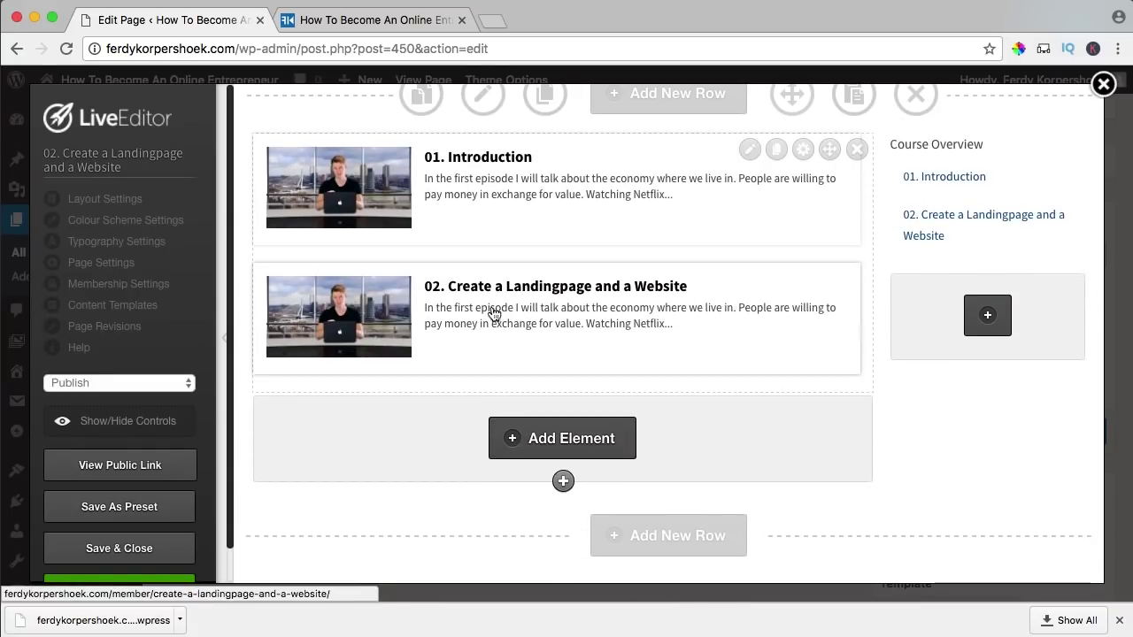
scroll(509, 324, "up", 5)
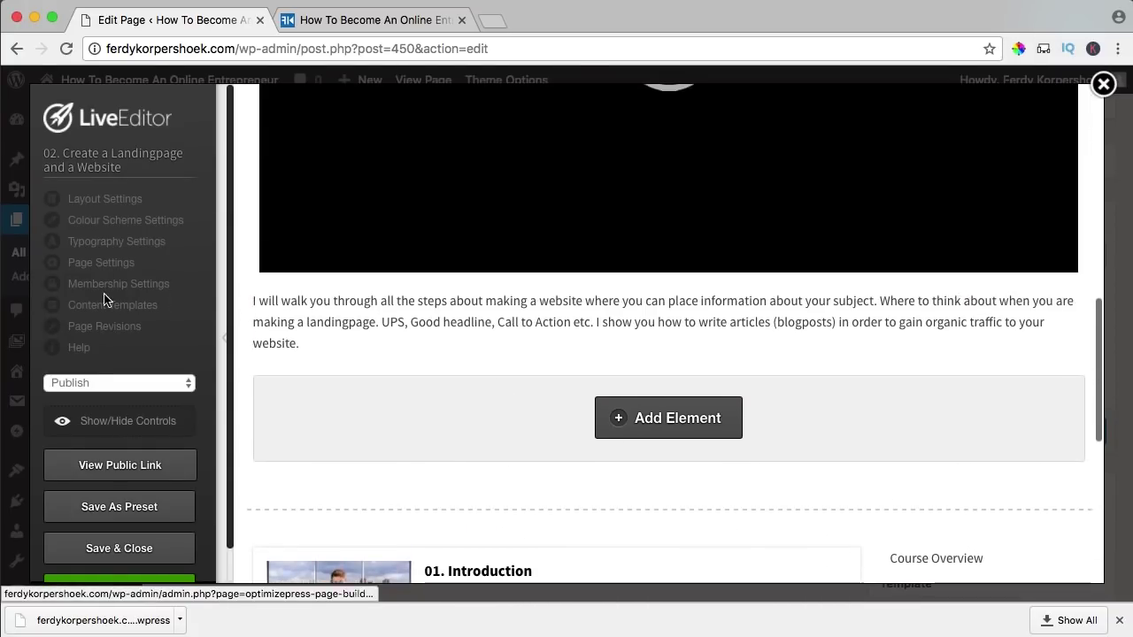
left_click(107, 285)
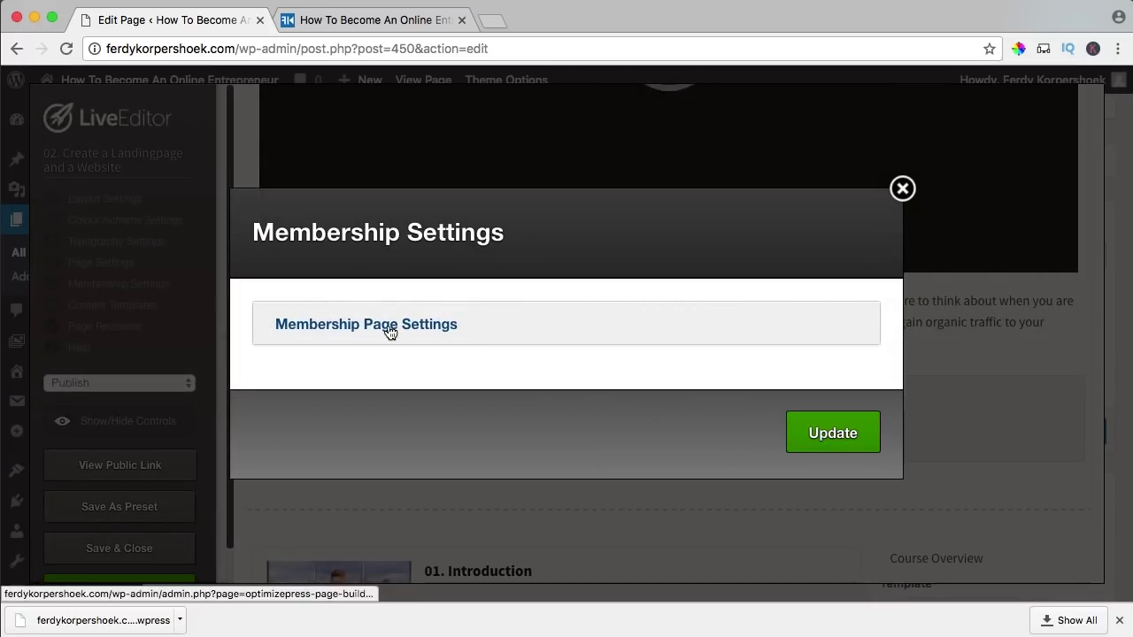
left_click(386, 328)
left_click(415, 360)
key("ctrl+a")
key("Right")
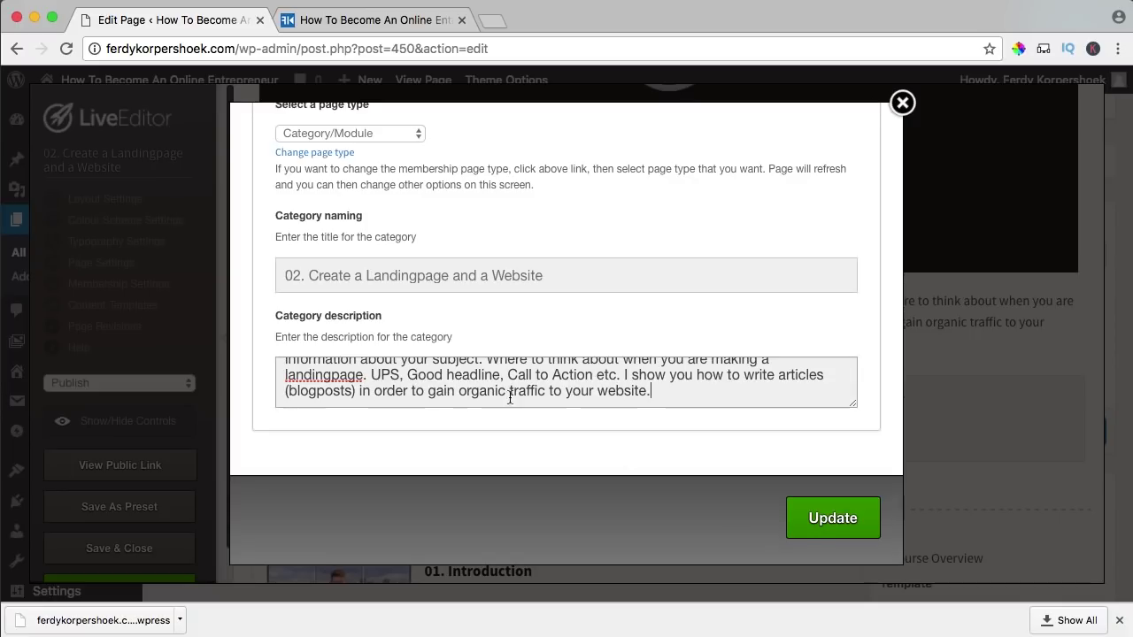
left_click(815, 526)
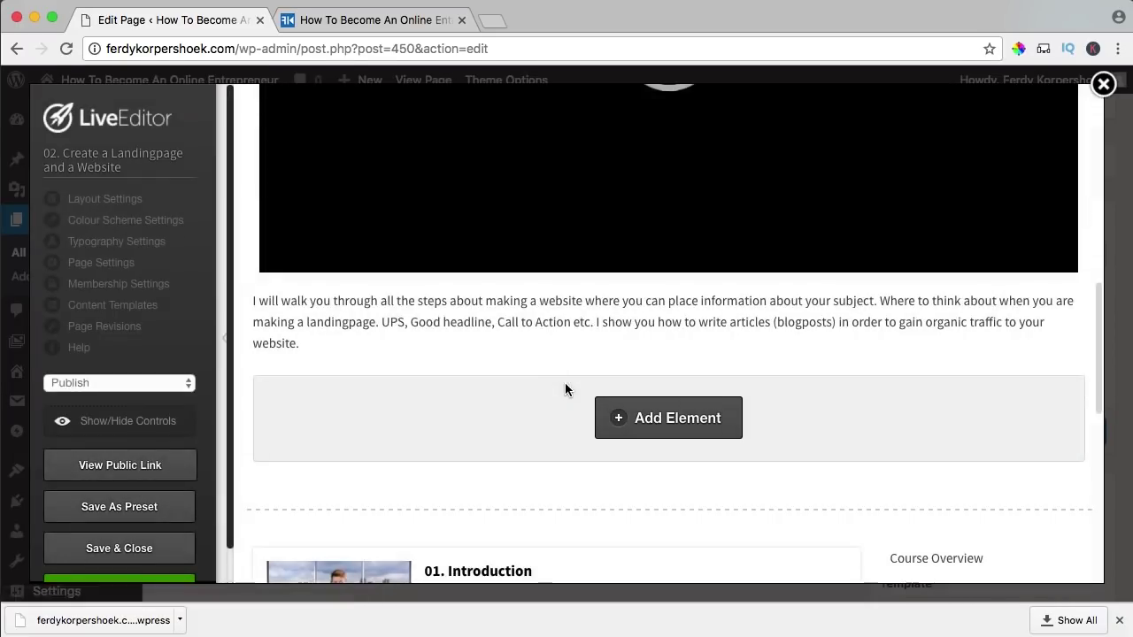
scroll(567, 386, "down", 10)
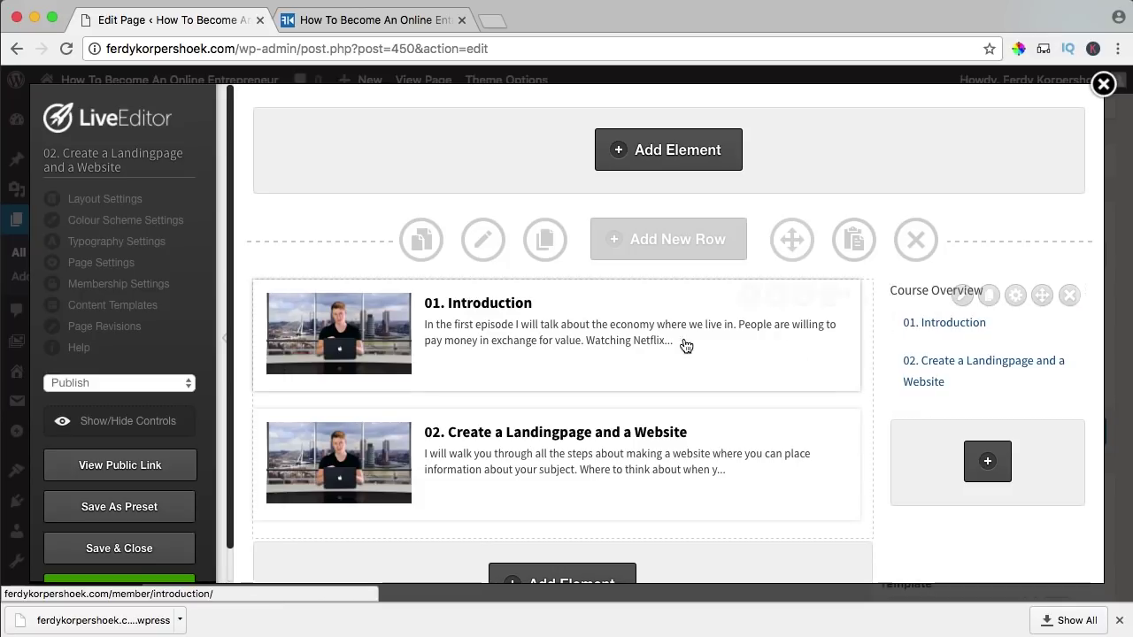
scroll(347, 329, "up", 10)
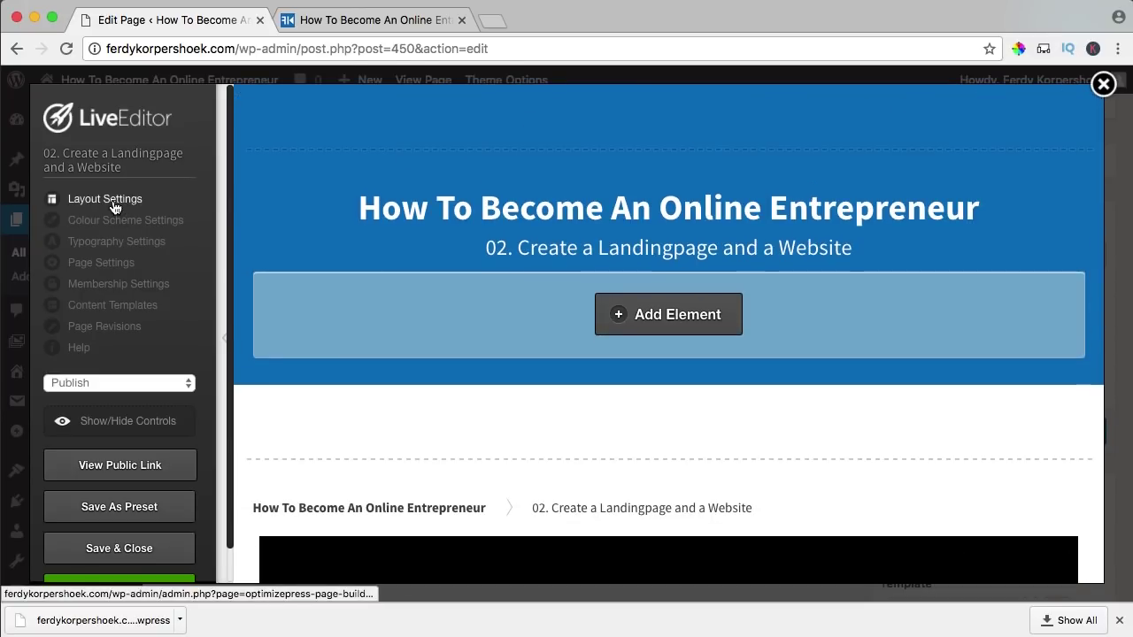
- Set the page thumbnail to the uploaded Wordpress.jpg image, then Save & Close the LiveEditor
left_click(109, 203)
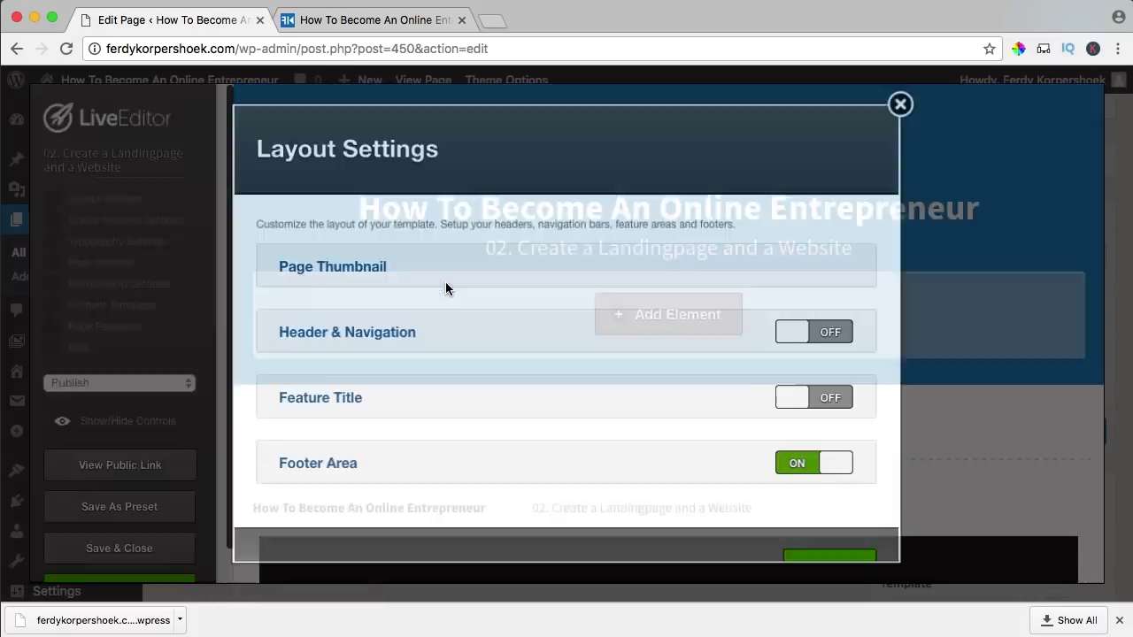
left_click(319, 267)
left_click(314, 390)
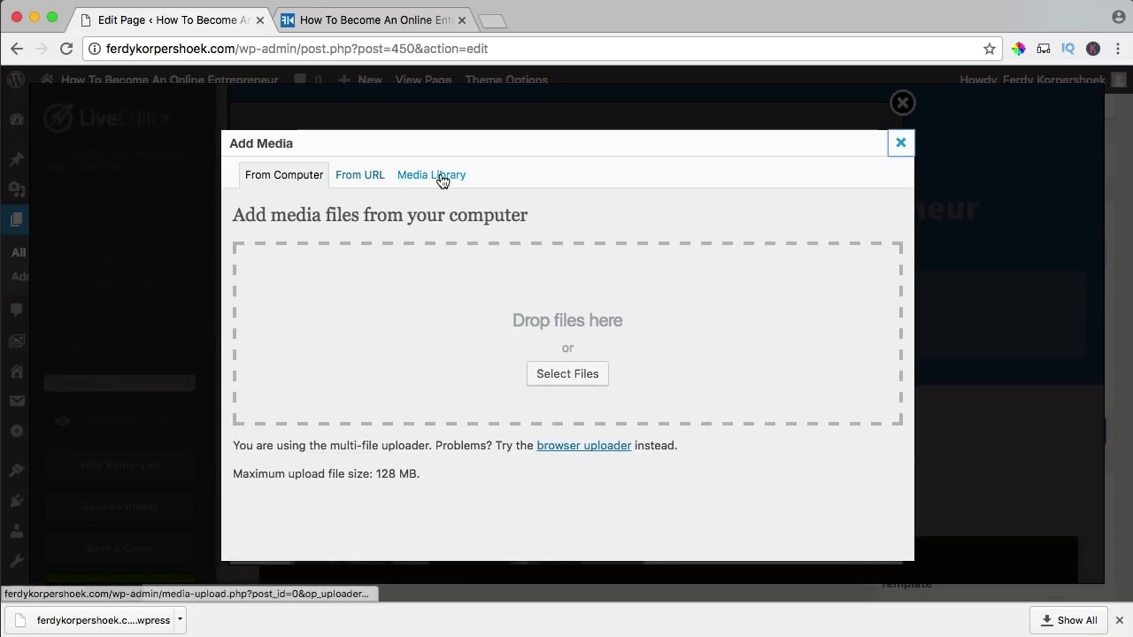
left_click(434, 175)
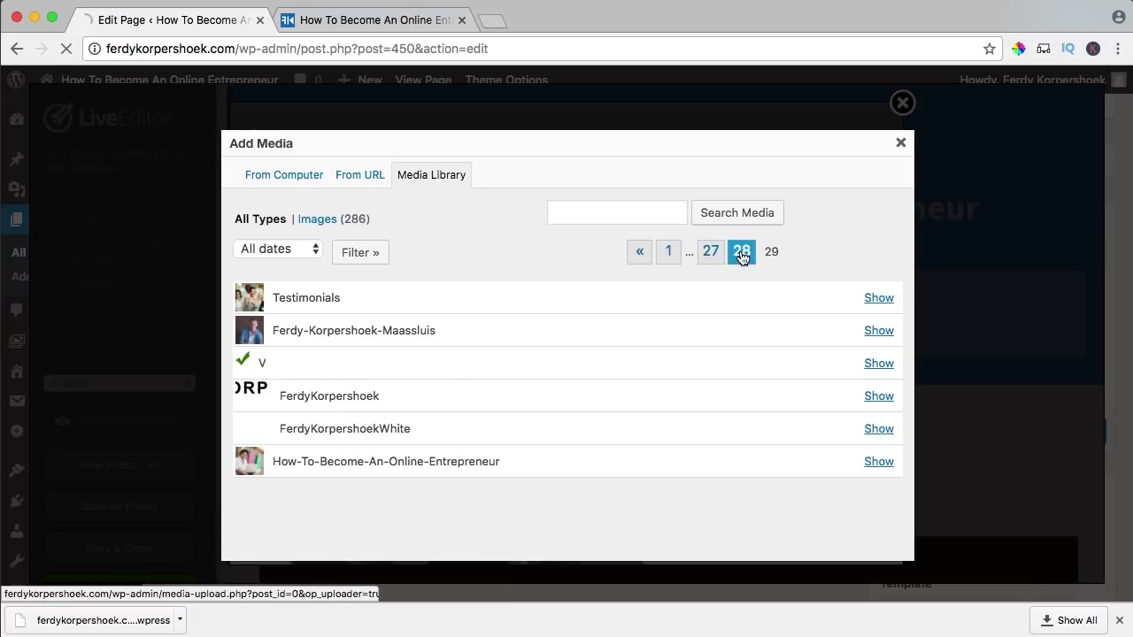
scroll(494, 324, "down", 2)
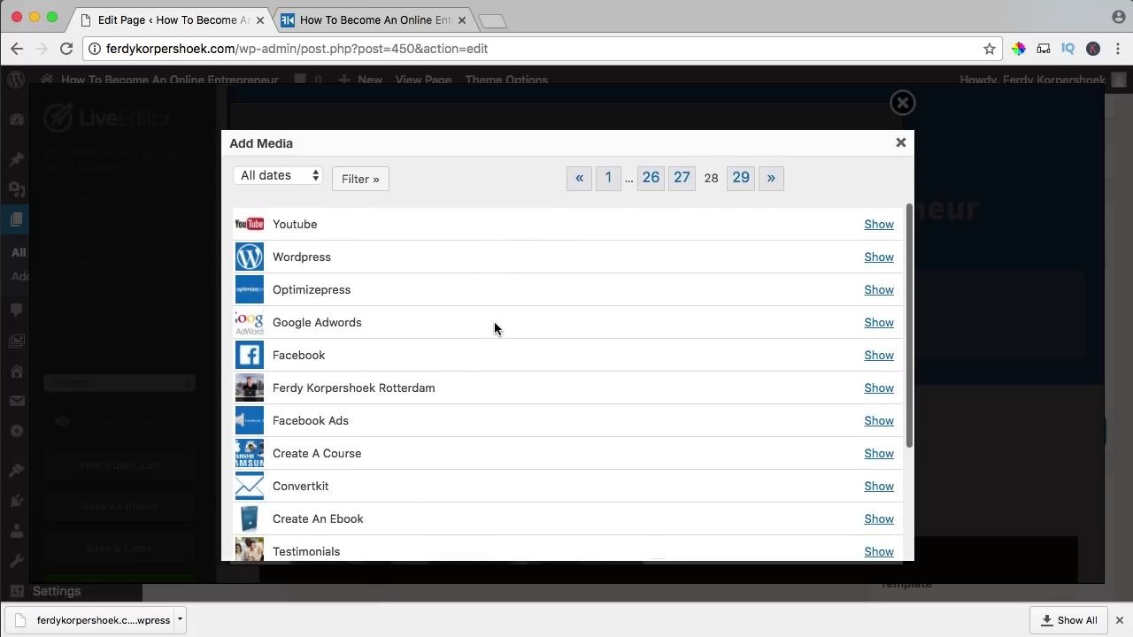
left_click(878, 255)
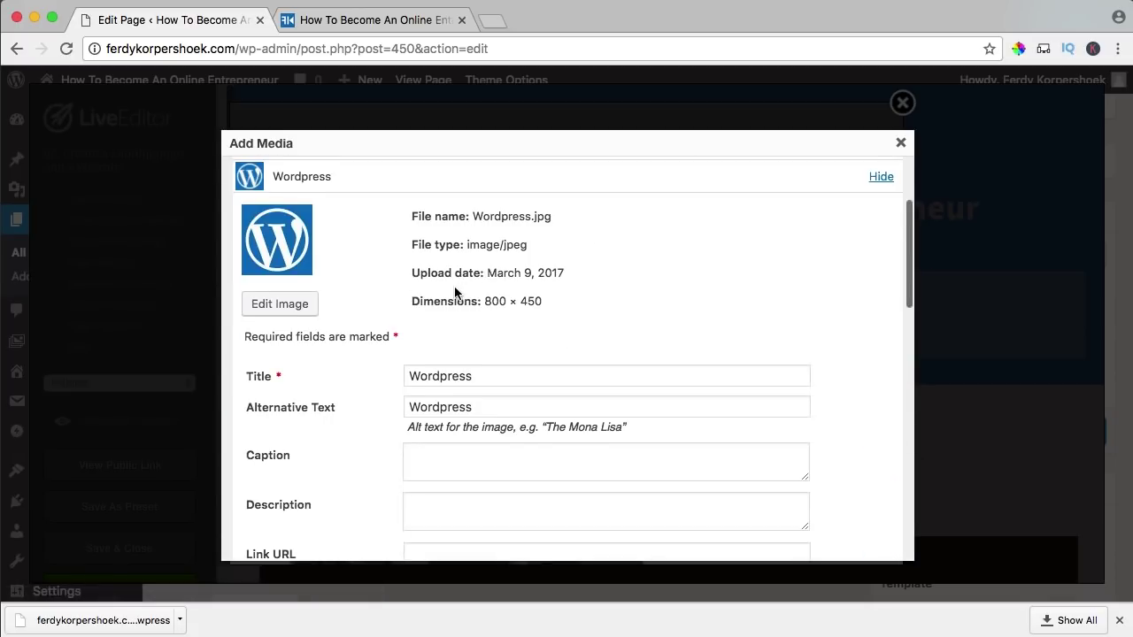
scroll(465, 297, "down", 2)
scroll(468, 303, "down", 7)
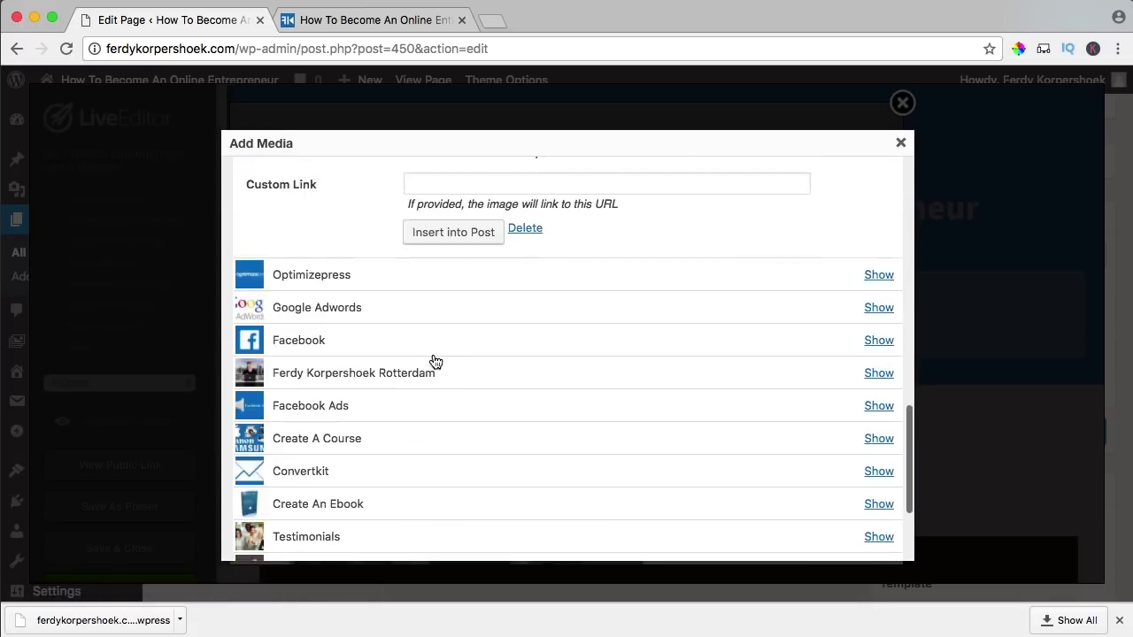
left_click(453, 232)
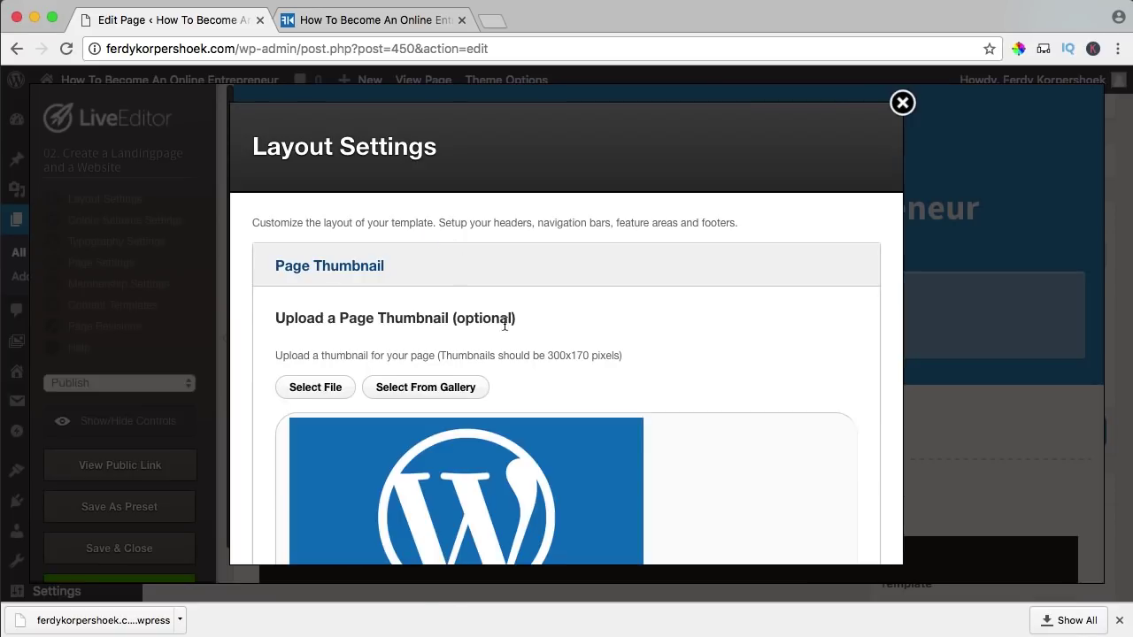
scroll(570, 324, "down", 5)
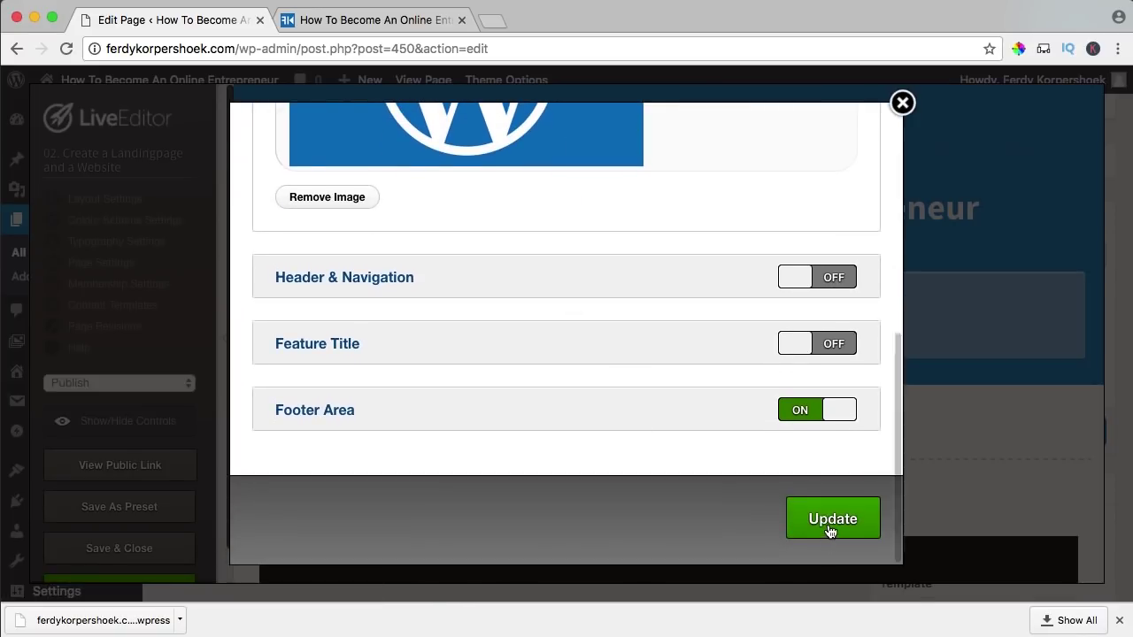
left_click(830, 522)
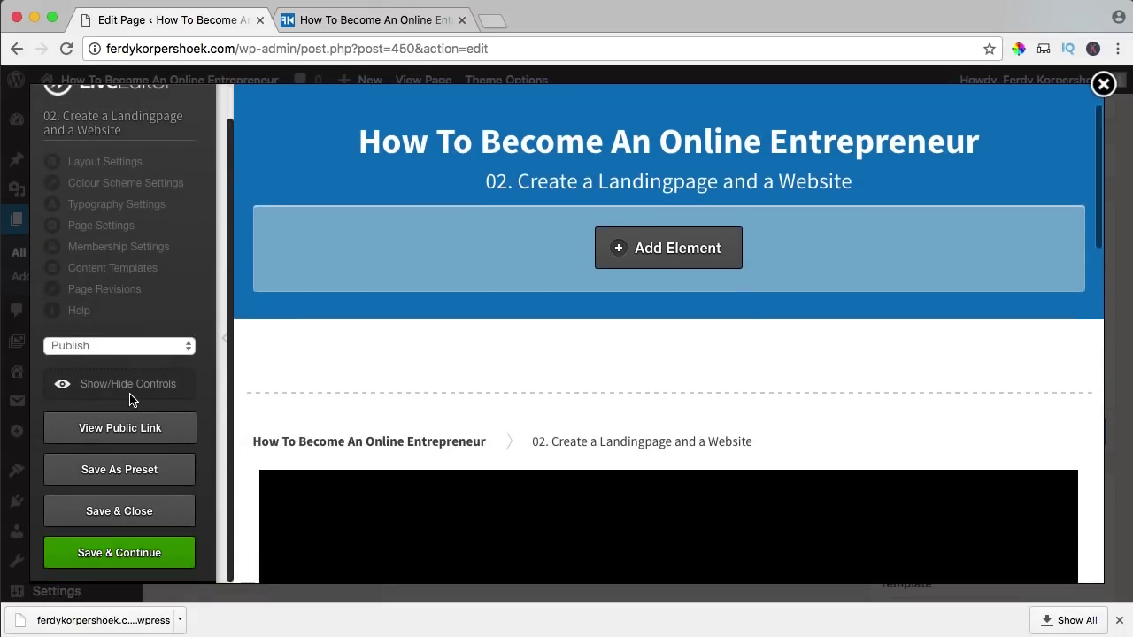
left_click(137, 521)
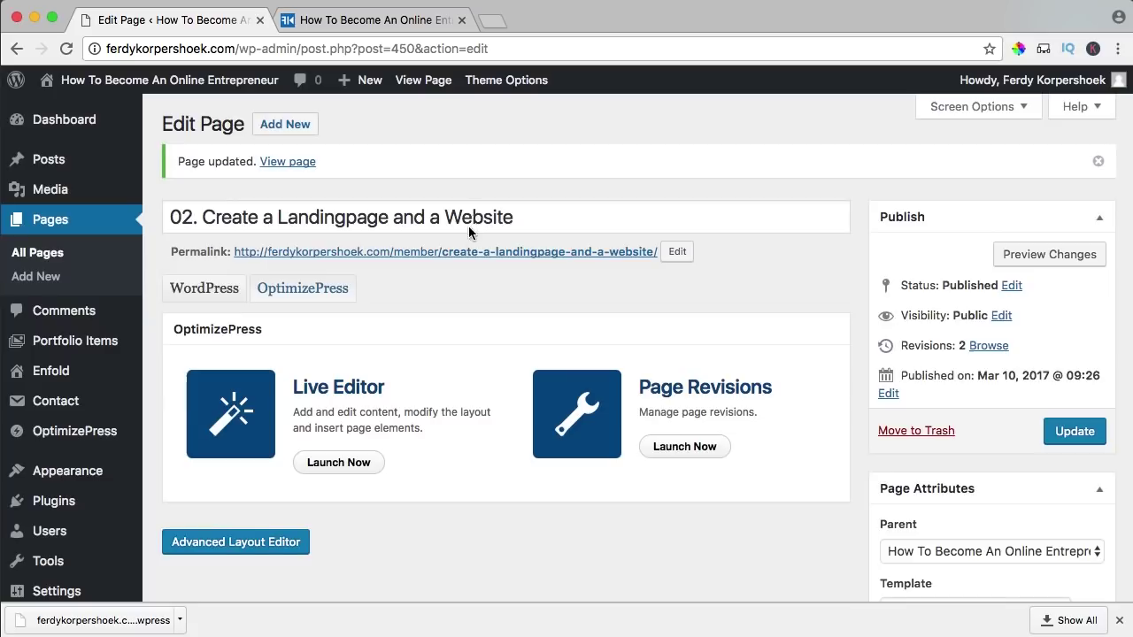
- Go to the site's /member/ course overview page
mouse_move(214, 84)
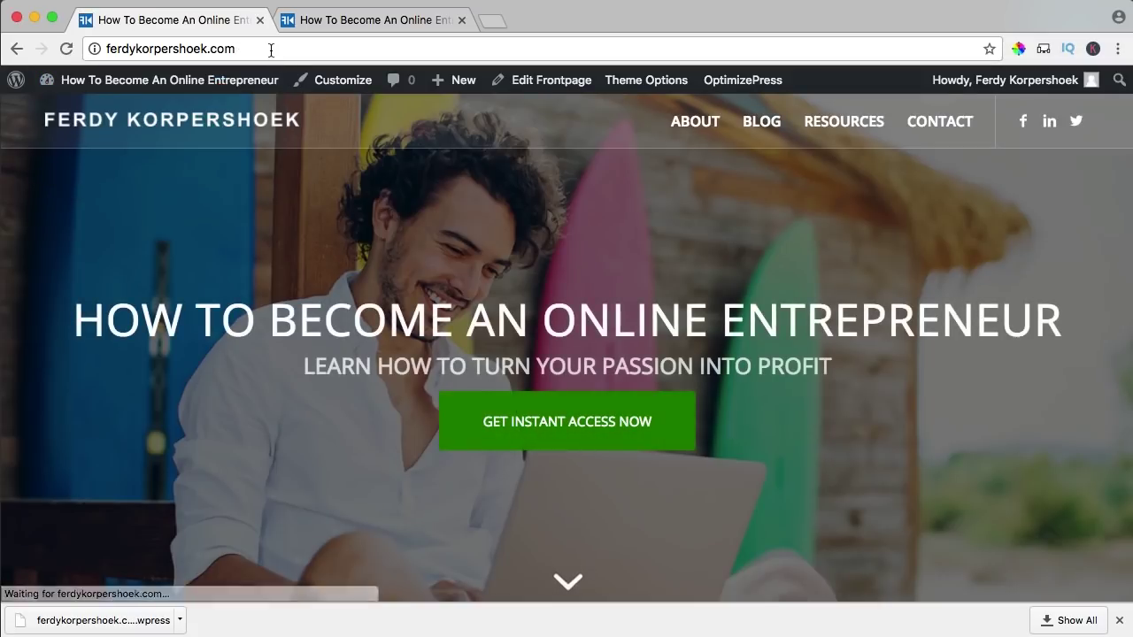
left_click(294, 47)
type("/e")
key("BackSpace")
type("membe")
left_click(359, 146)
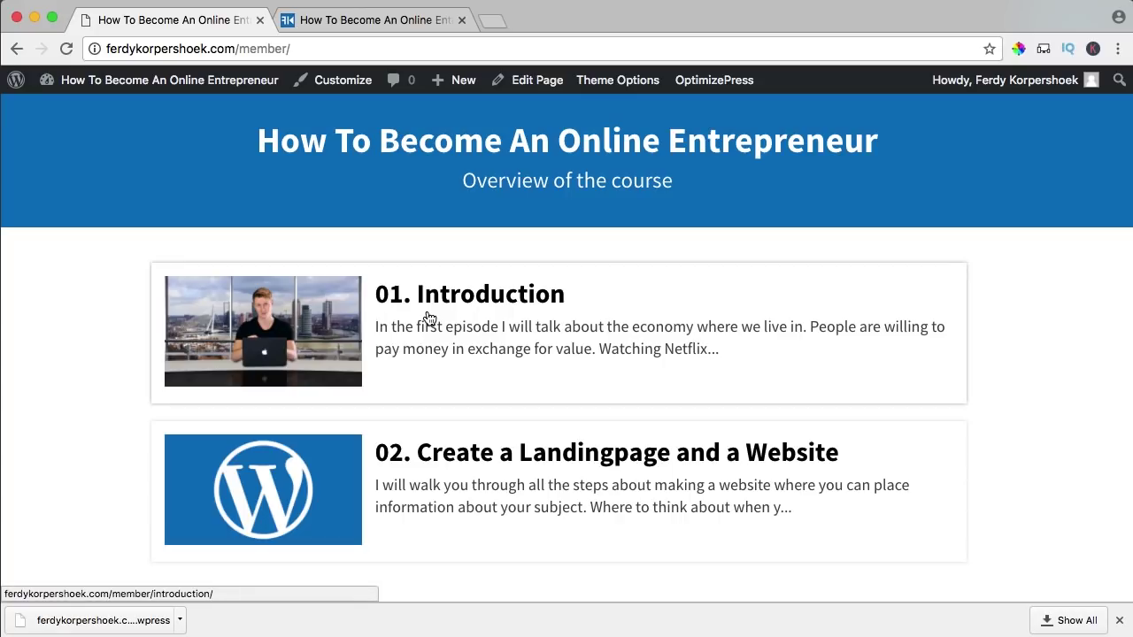
- Scroll through the course overview to review the listed lessons
scroll(522, 470, "down", 2)
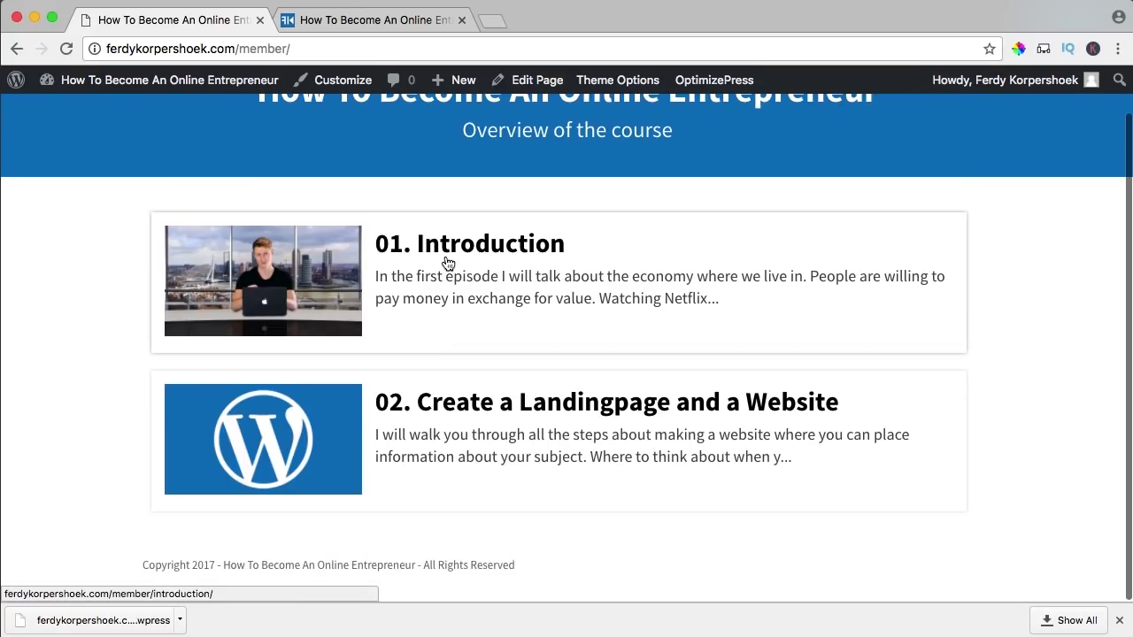
scroll(270, 266, "down", 5)
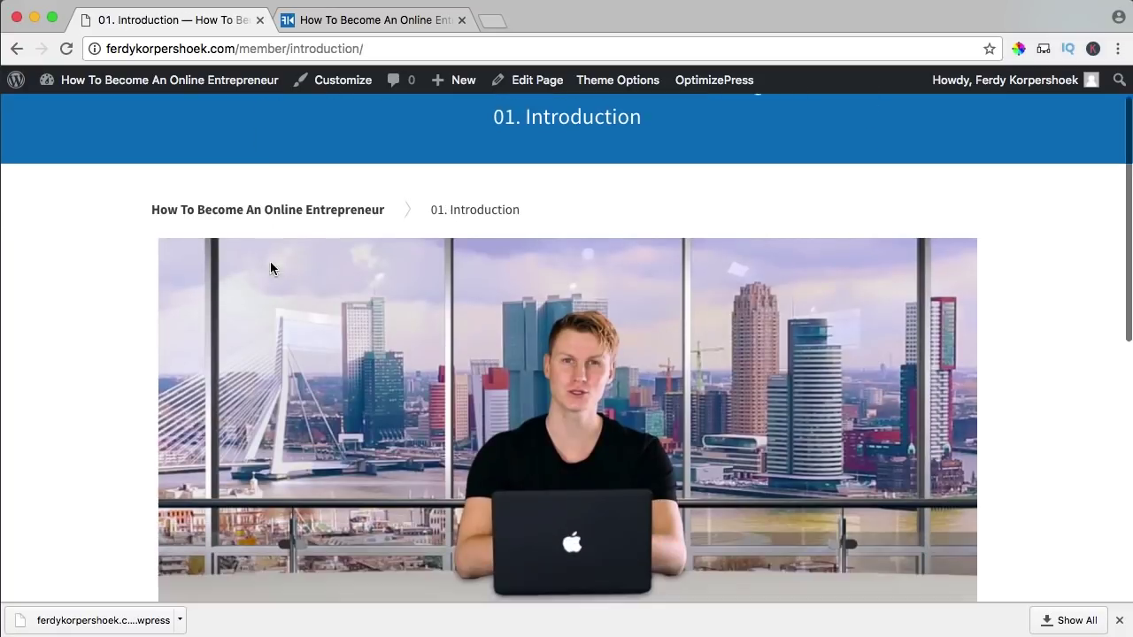
scroll(91, 356, "down", 3)
scroll(285, 405, "up", 6)
scroll(286, 403, "down", 9)
scroll(294, 414, "down", 1)
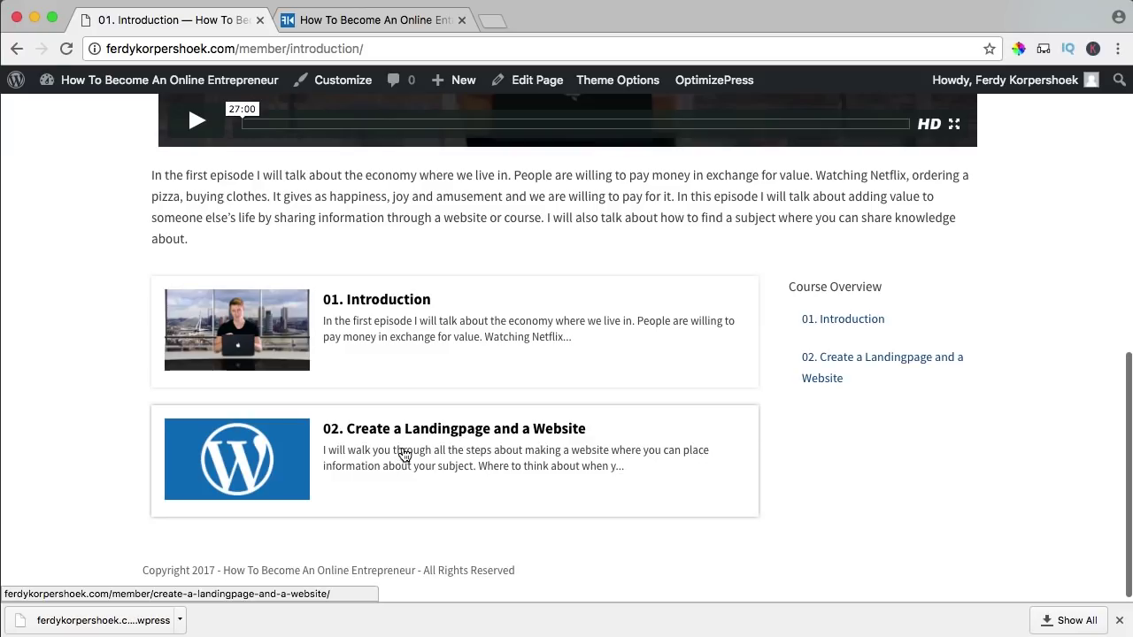
scroll(266, 416, "down", 5)
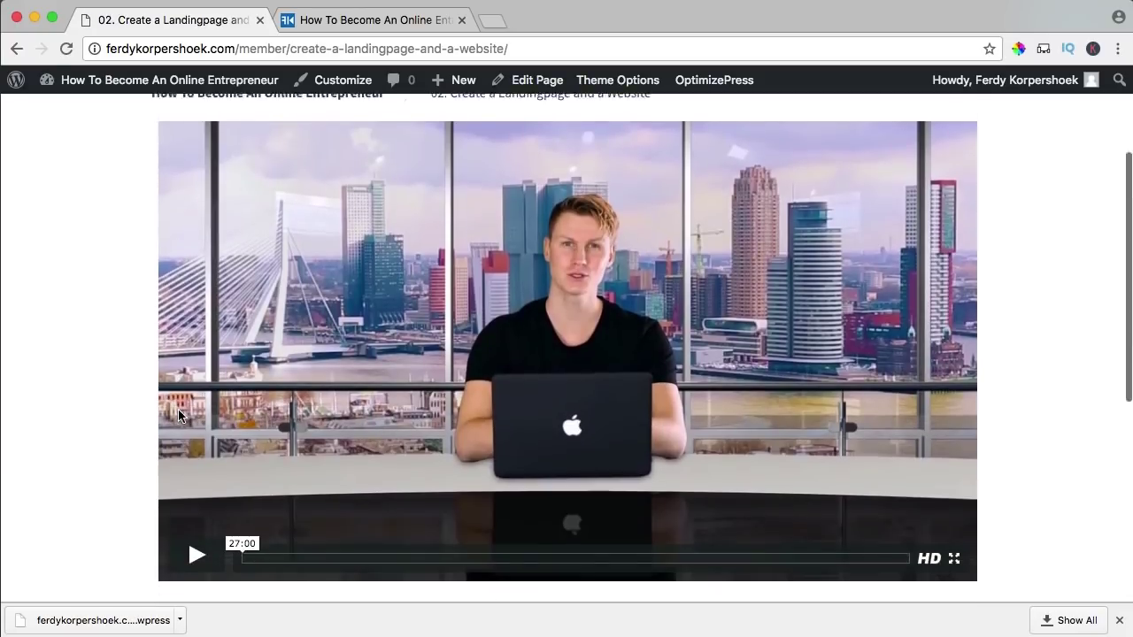
scroll(498, 347, "down", 5)
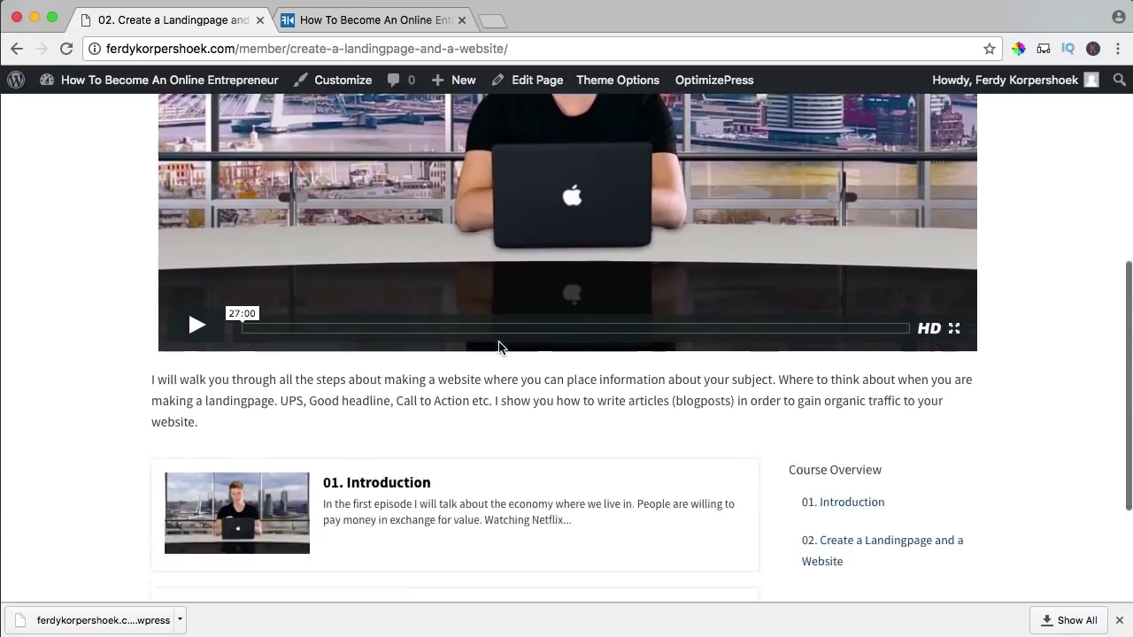
scroll(498, 345, "up", 10)
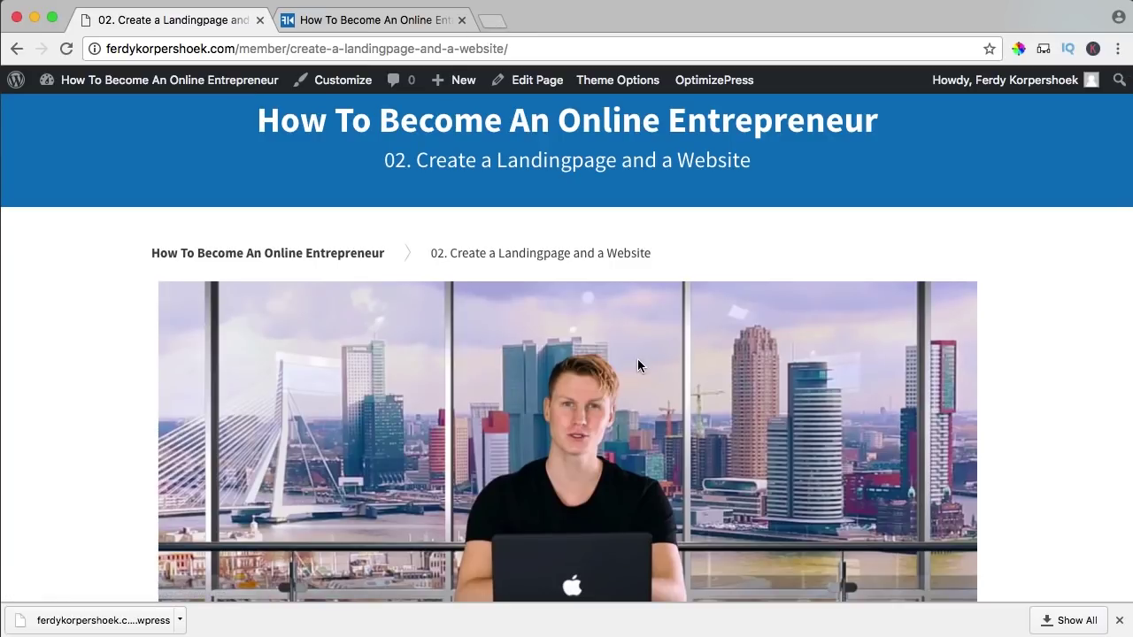
scroll(632, 365, "down", 3)
scroll(405, 373, "down", 3)
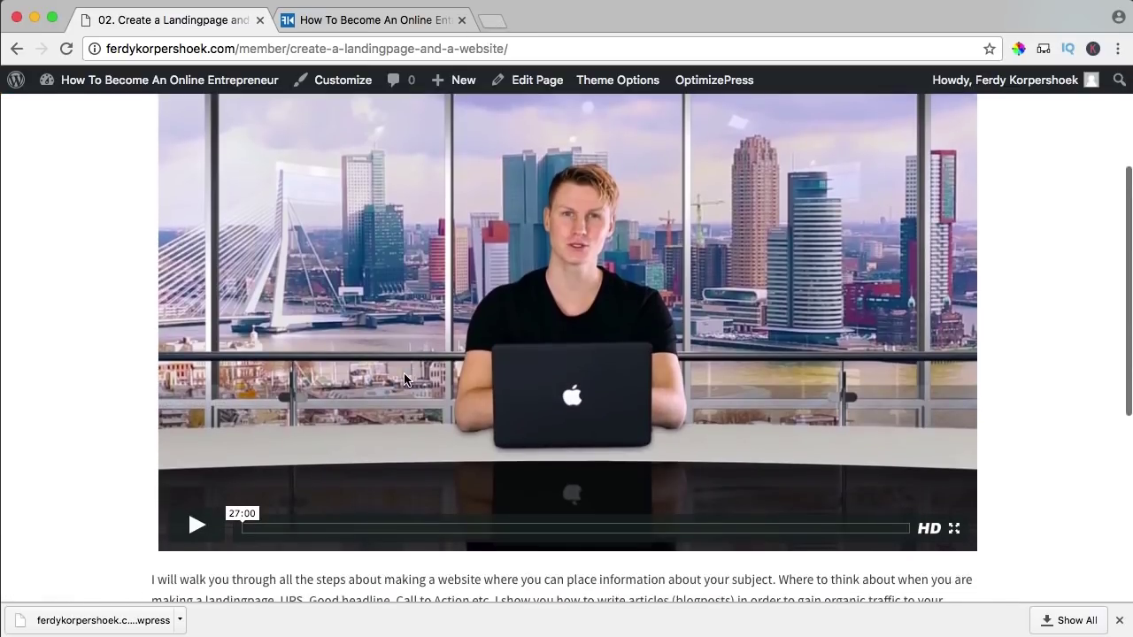
scroll(482, 104, "up", 1)
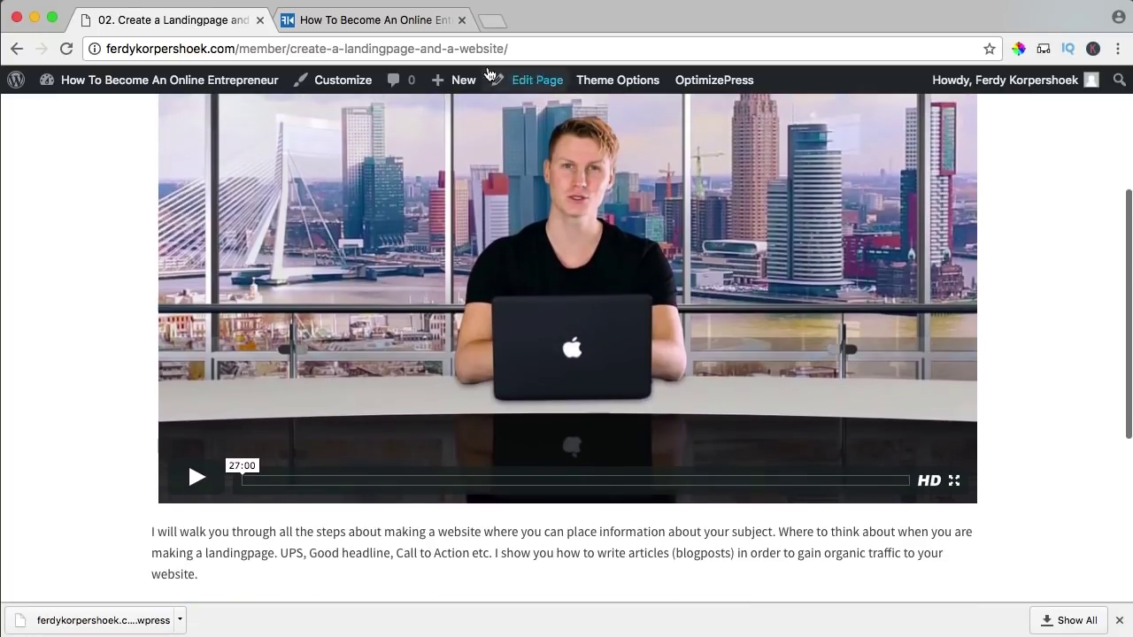
- Open Vimeo in a new tab and go to the Monstroid2 Review video page
left_click(492, 22)
type("vimeo")
key("Return")
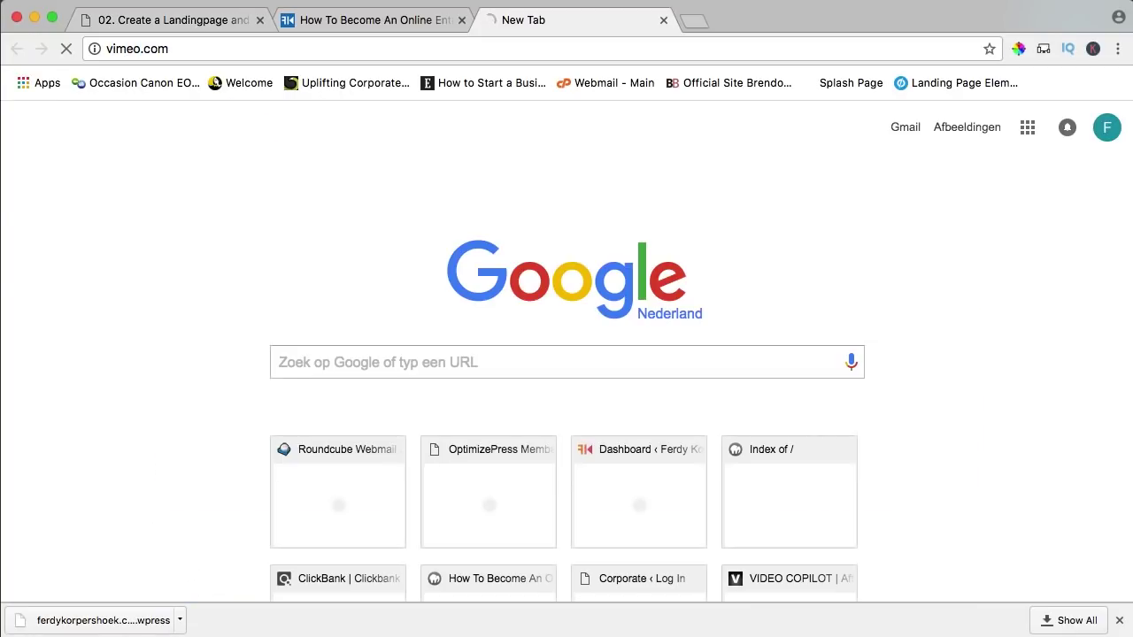
scroll(470, 231, "down", 10)
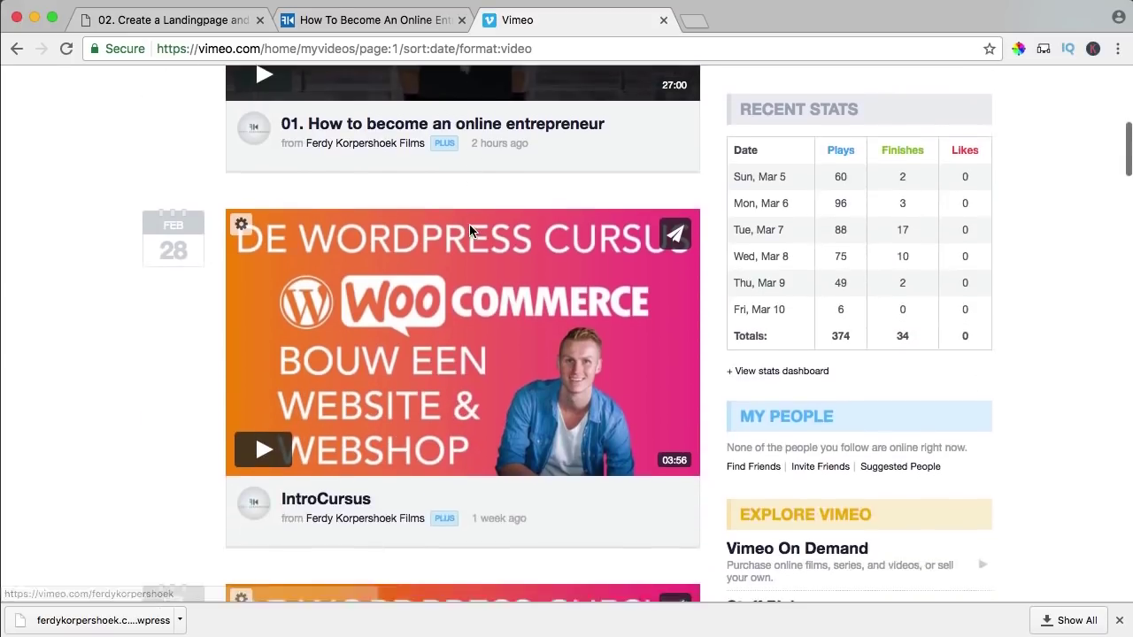
scroll(470, 231, "down", 12)
scroll(470, 230, "up", 3)
scroll(469, 230, "down", 5)
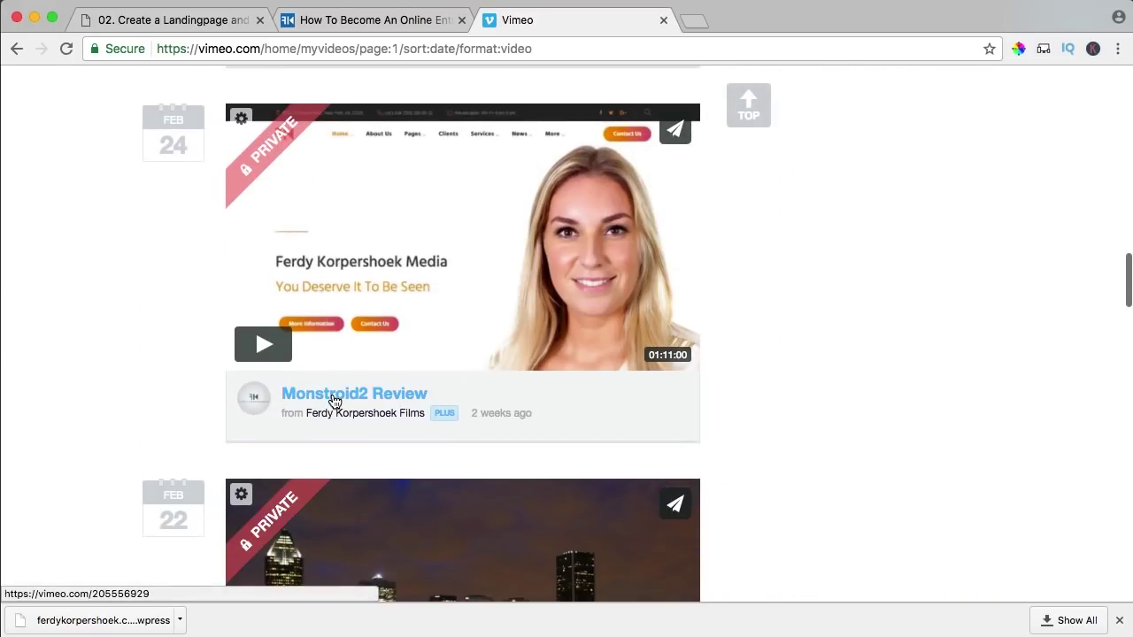
left_click(334, 398)
- Select the video ID 205556929 in the page address
left_click(296, 48)
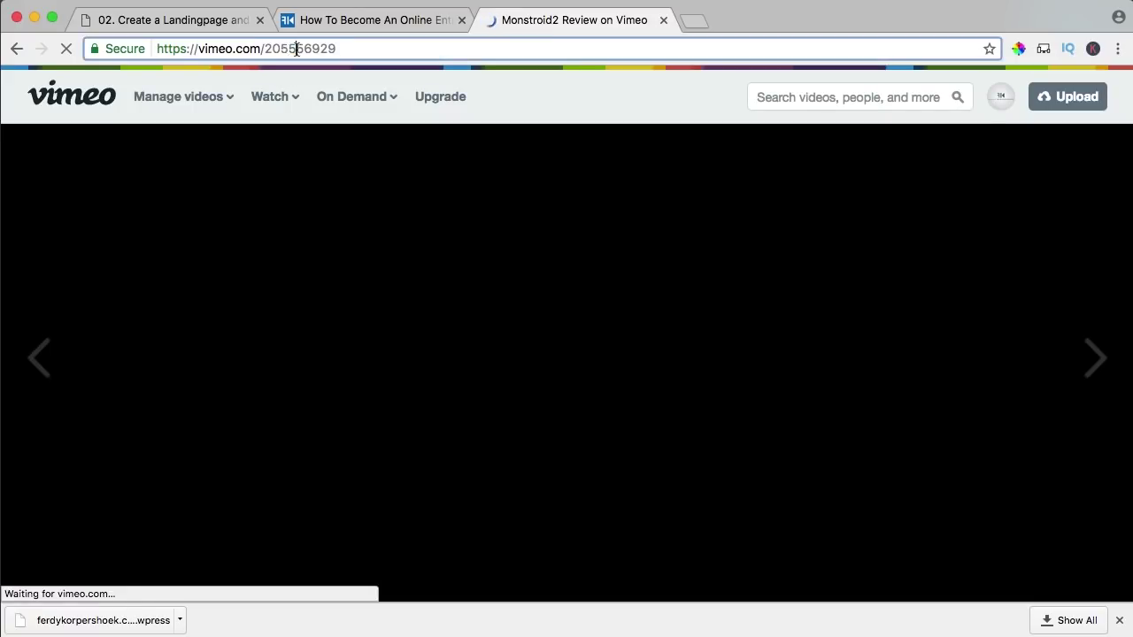
left_click(295, 48)
left_click_drag(267, 48, 375, 49)
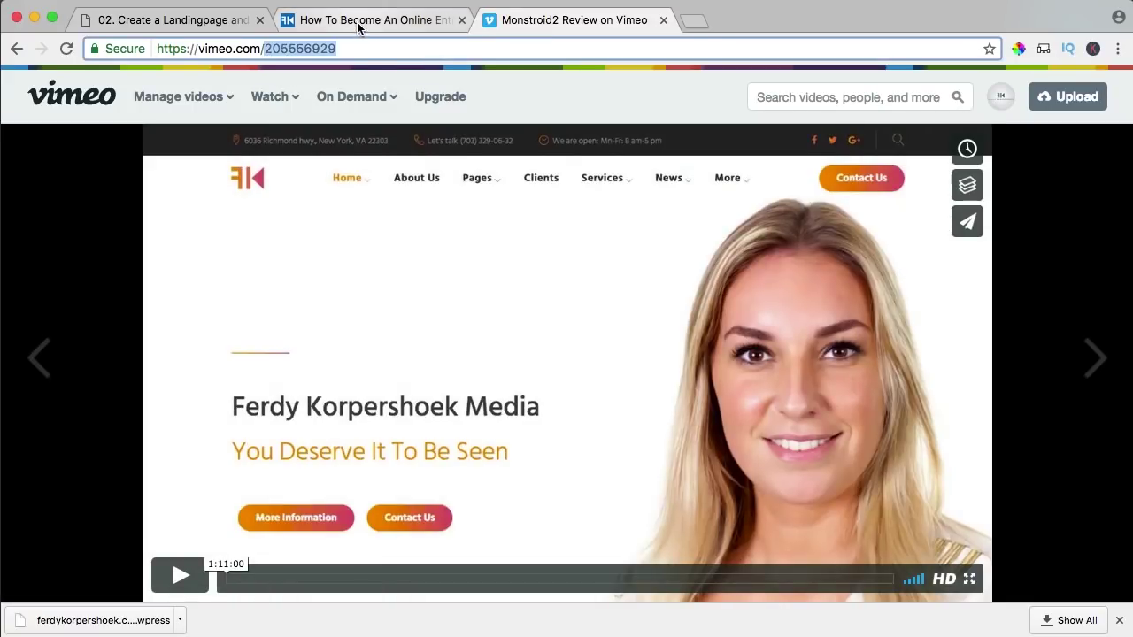
- Copy the video ID 205556929 and open the lesson page in the Live Editor
key("super+a")
left_click(159, 24)
scroll(608, 310, "up", 5)
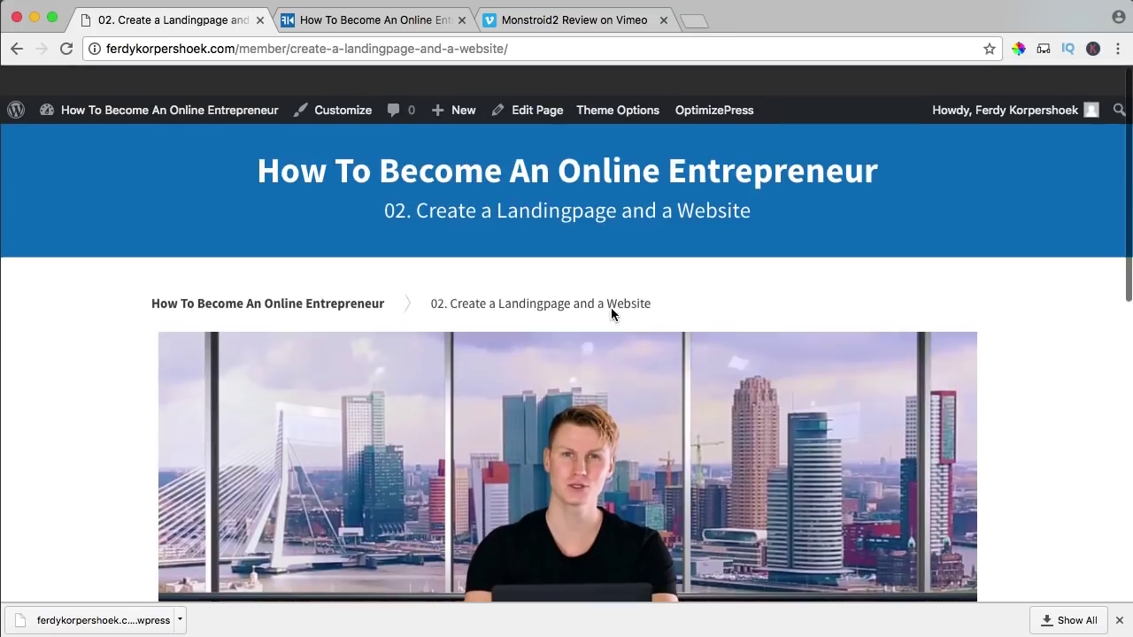
mouse_move(698, 81)
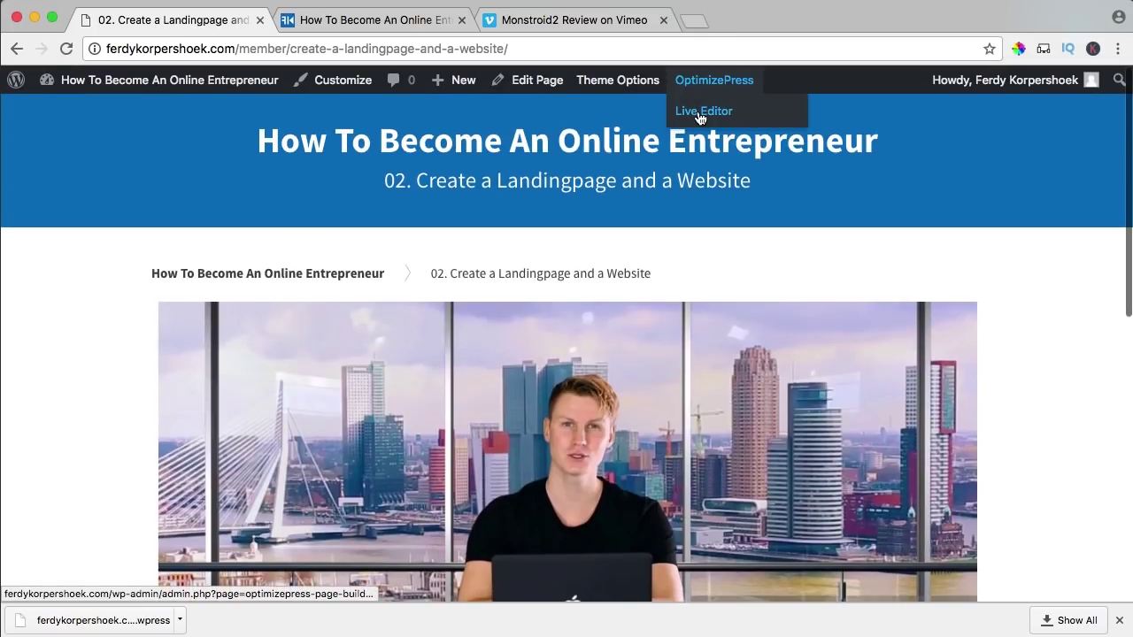
left_click(698, 113)
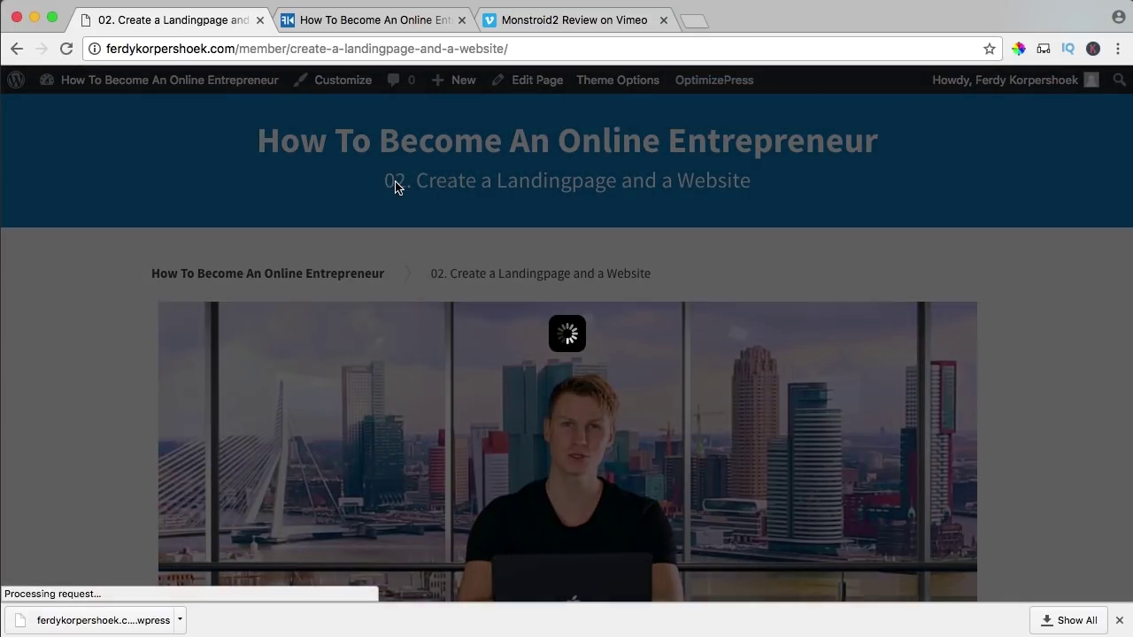
- Swap the video element's embed ID for 205556929, then Save & Close
scroll(721, 319, "down", 4)
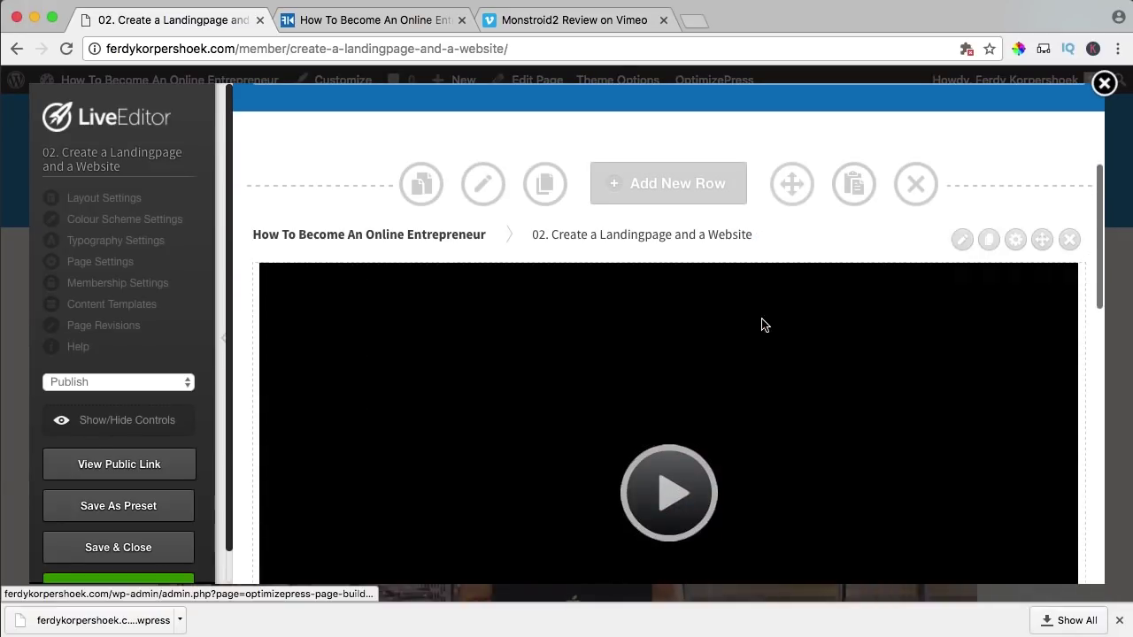
left_click(962, 277)
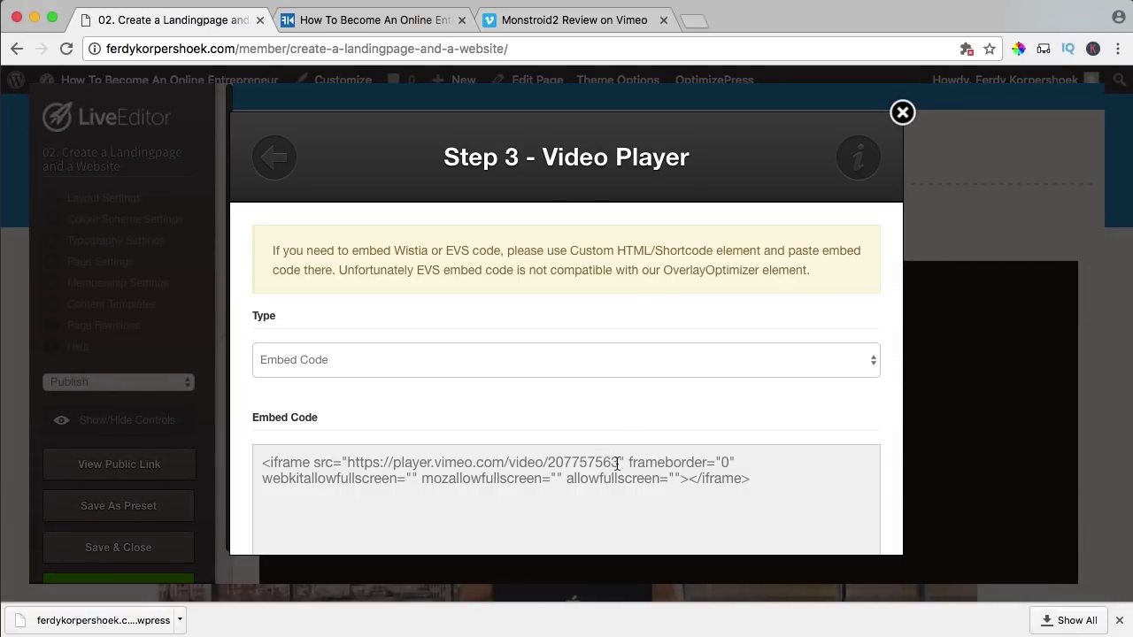
left_click_drag(617, 464, 607, 463)
type("205596929")
scroll(735, 375, "down", 10)
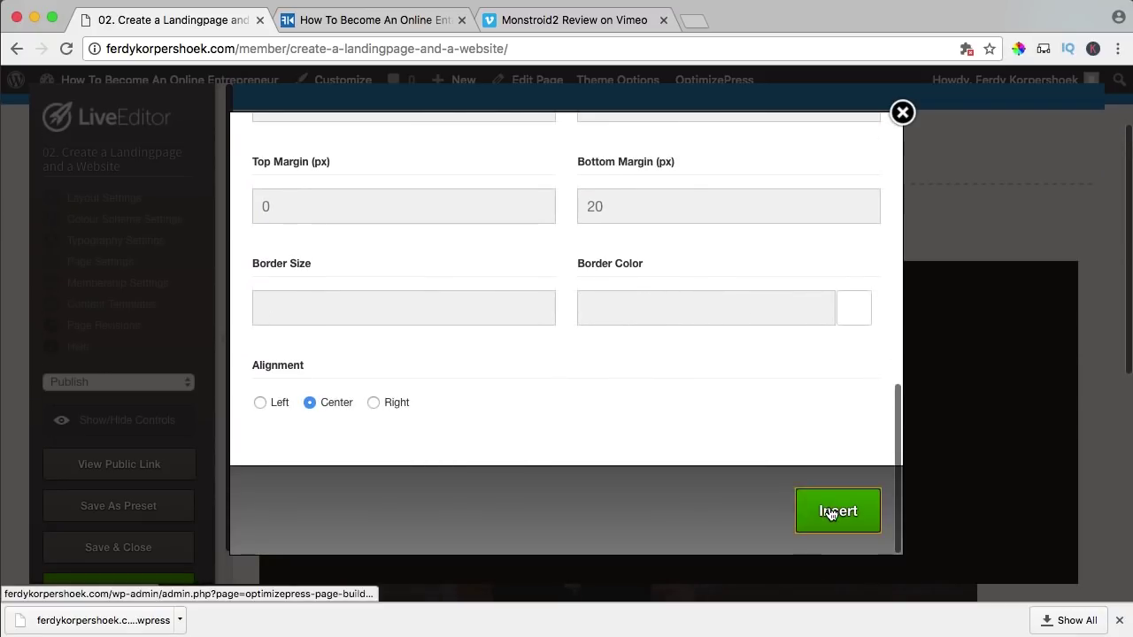
left_click(829, 512)
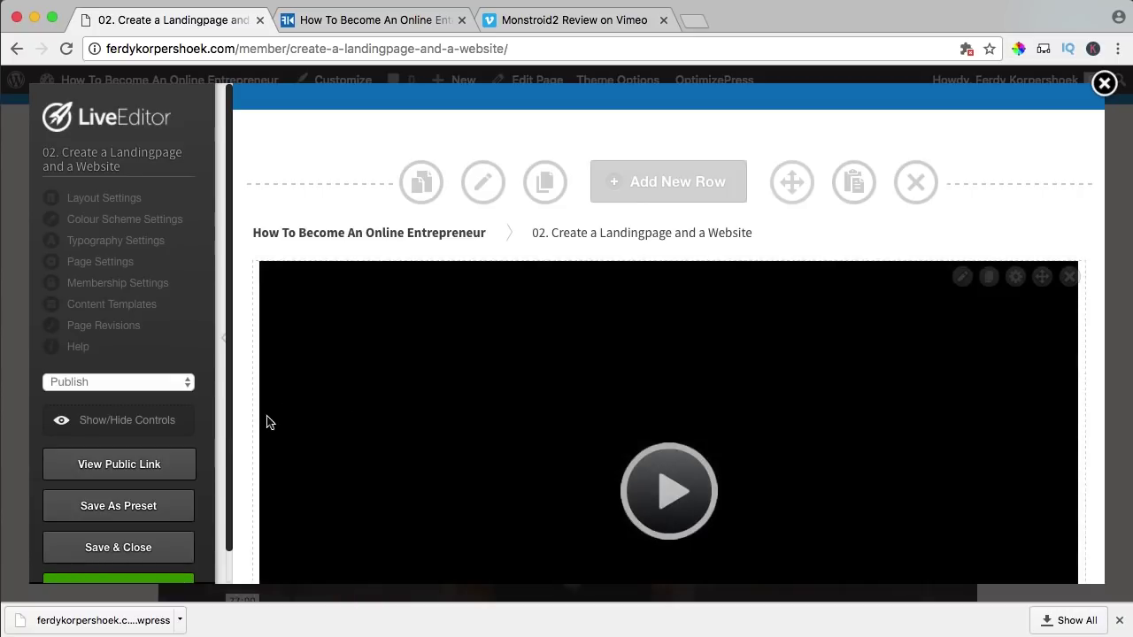
left_click(114, 549)
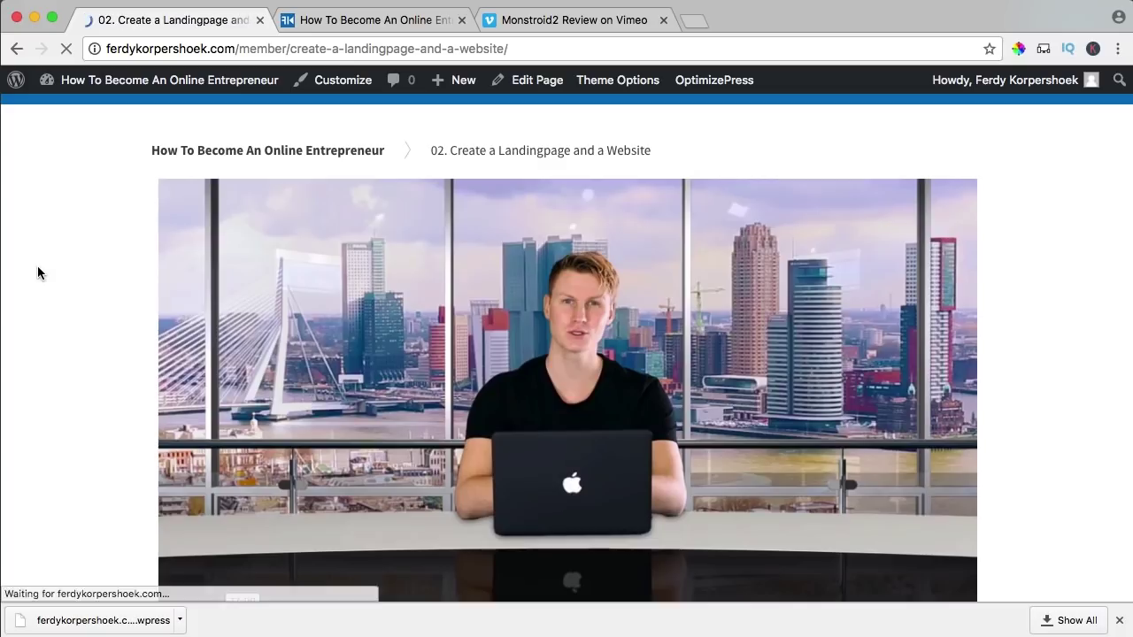
scroll(96, 202, "down", 10)
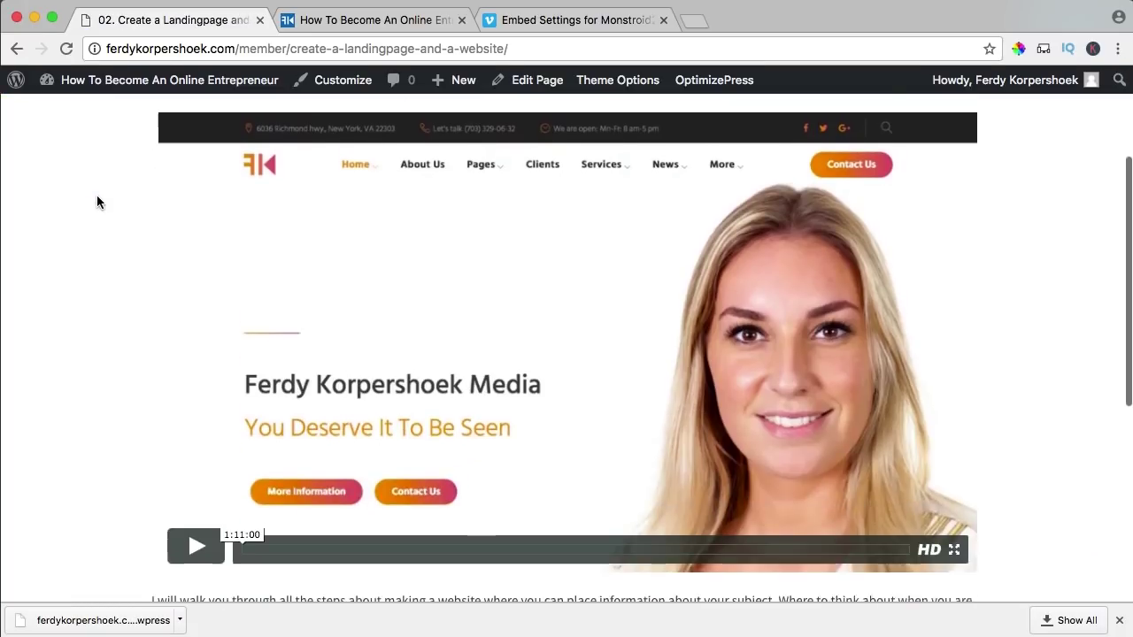
scroll(97, 192, "up", 10)
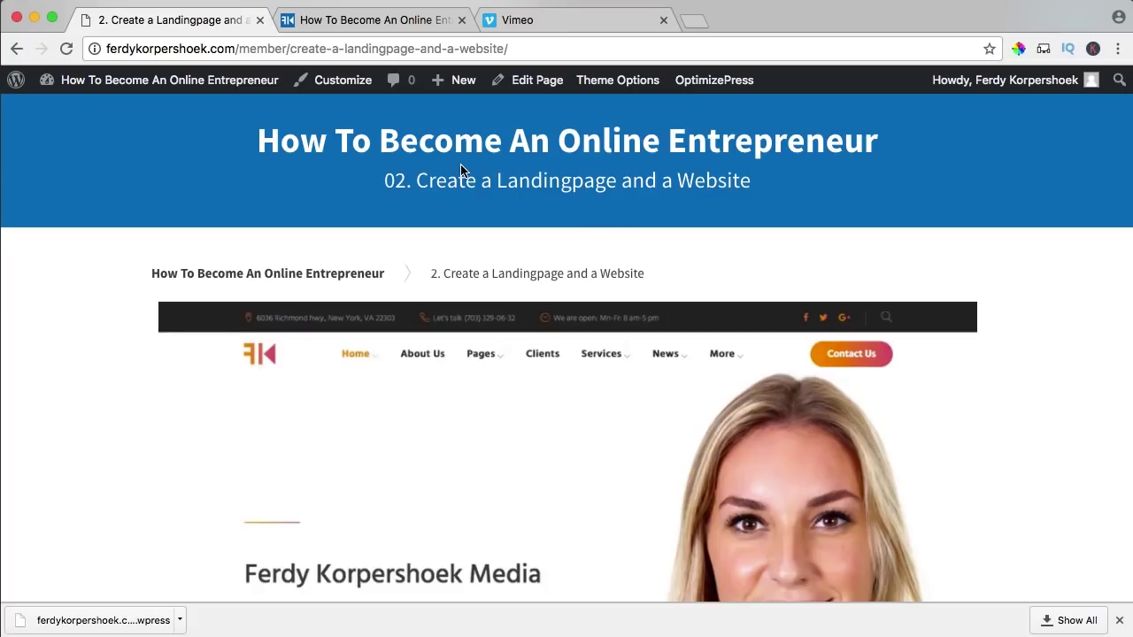
- Find and open the '2. Create a Landingpage and Website' video from the Vimeo list
left_click(528, 21)
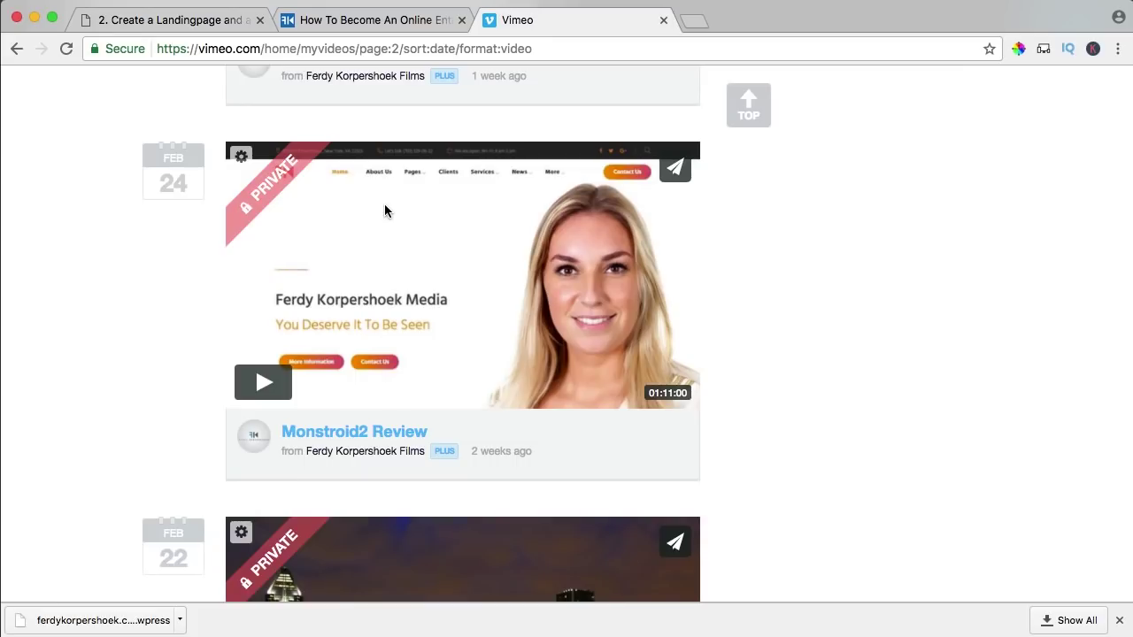
scroll(108, 226, "down", 6)
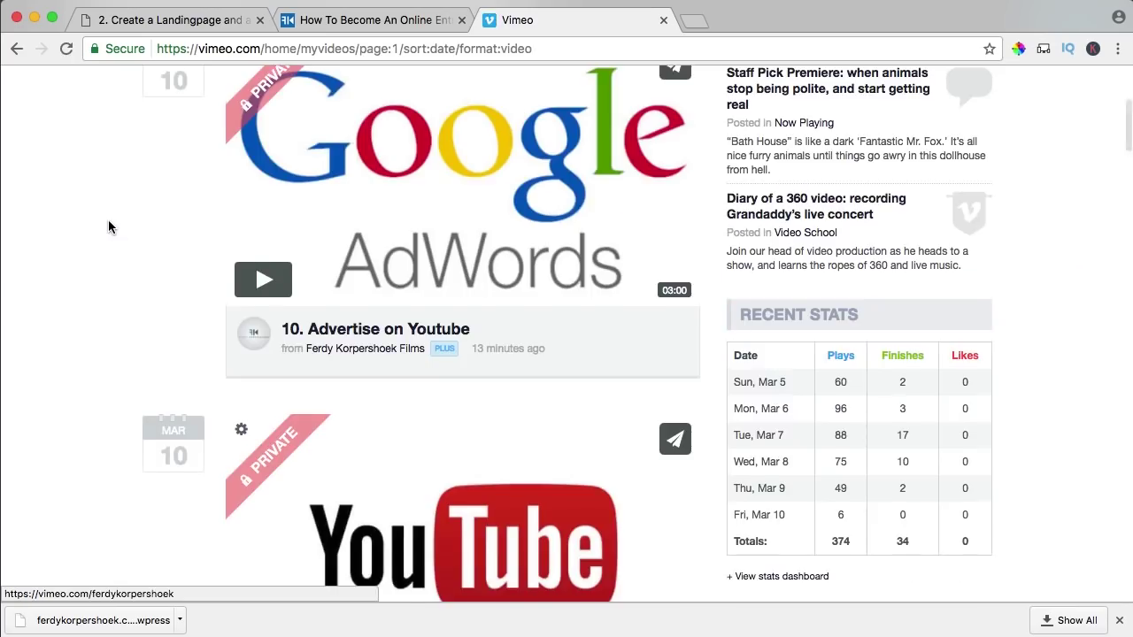
scroll(108, 226, "down", 5)
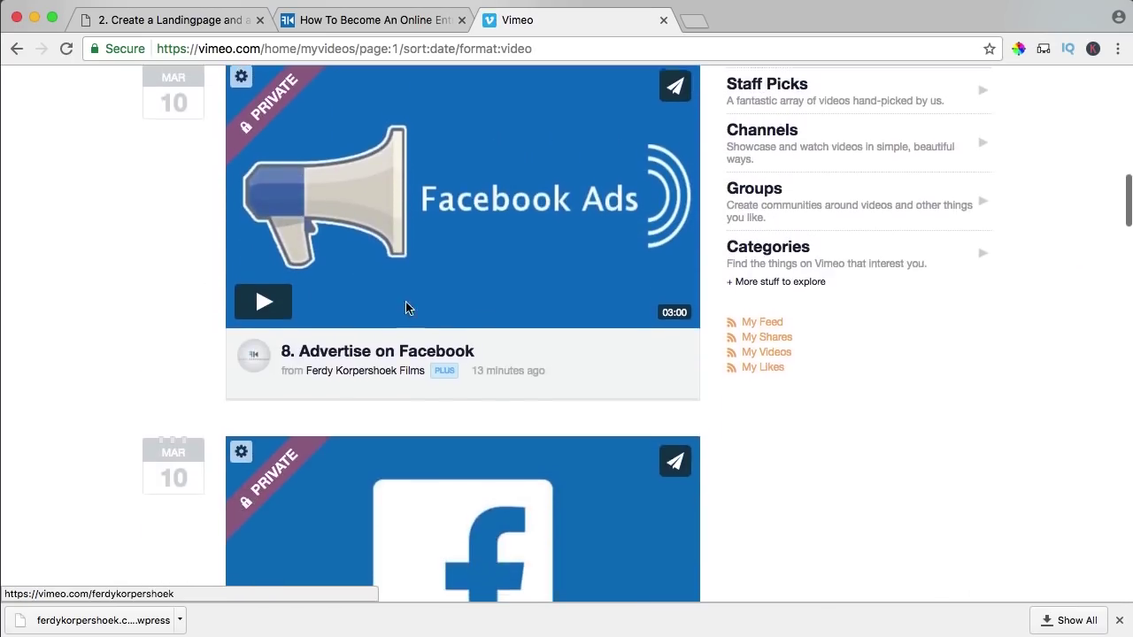
scroll(666, 314, "down", 6)
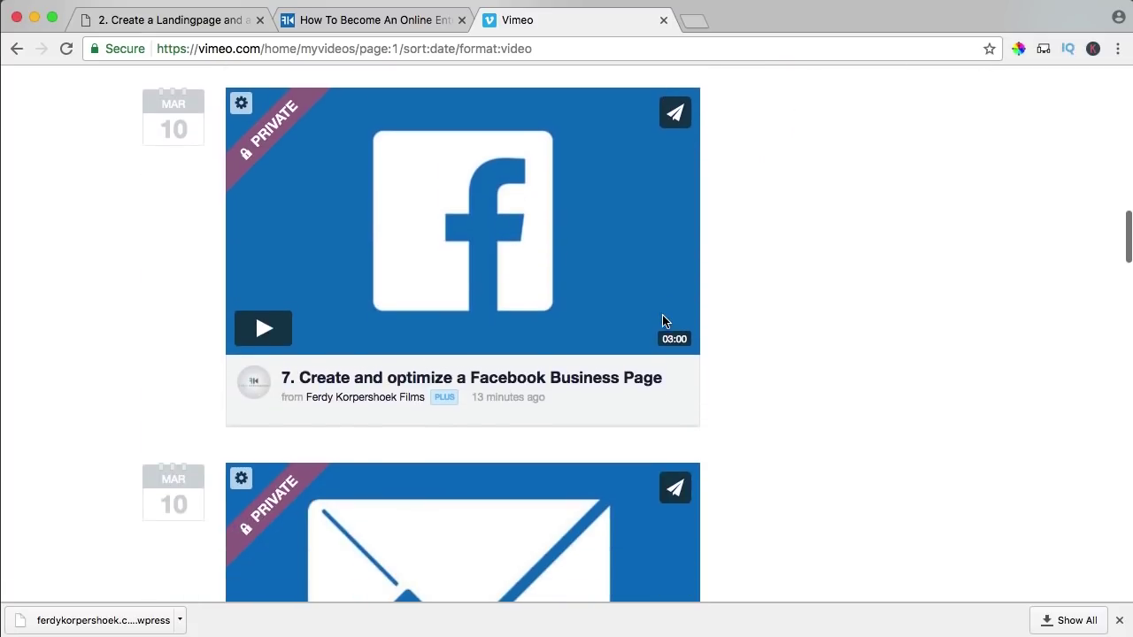
scroll(666, 321, "down", 10)
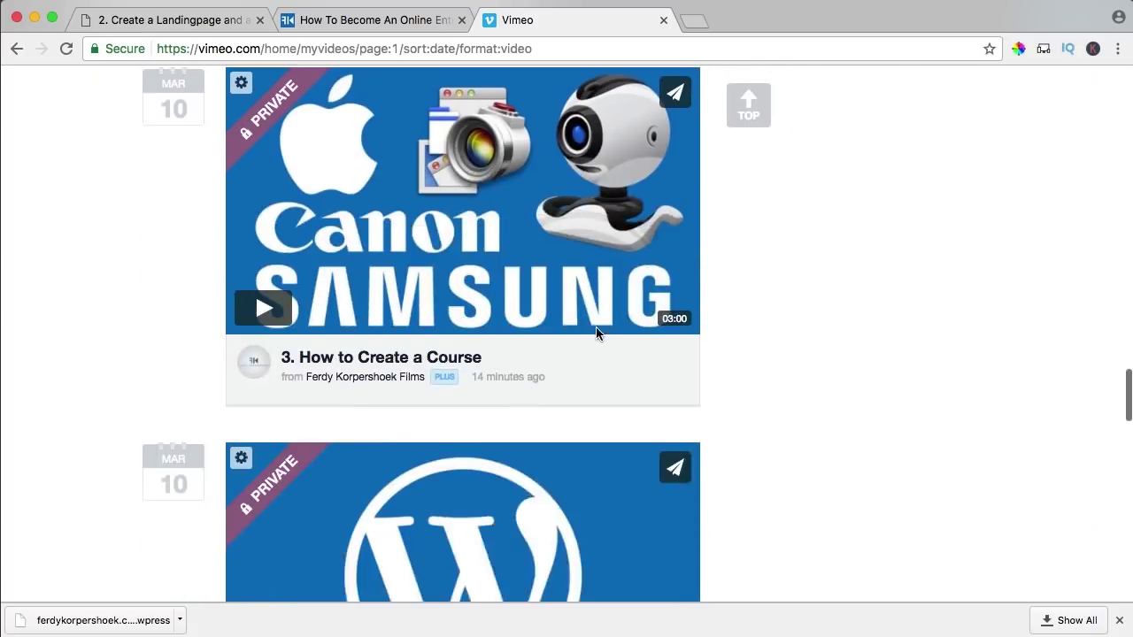
scroll(595, 327, "down", 3)
left_click(361, 280, "super")
- Select that video's title text and return to the member lesson page
left_click(751, 30)
scroll(116, 235, "down", 5)
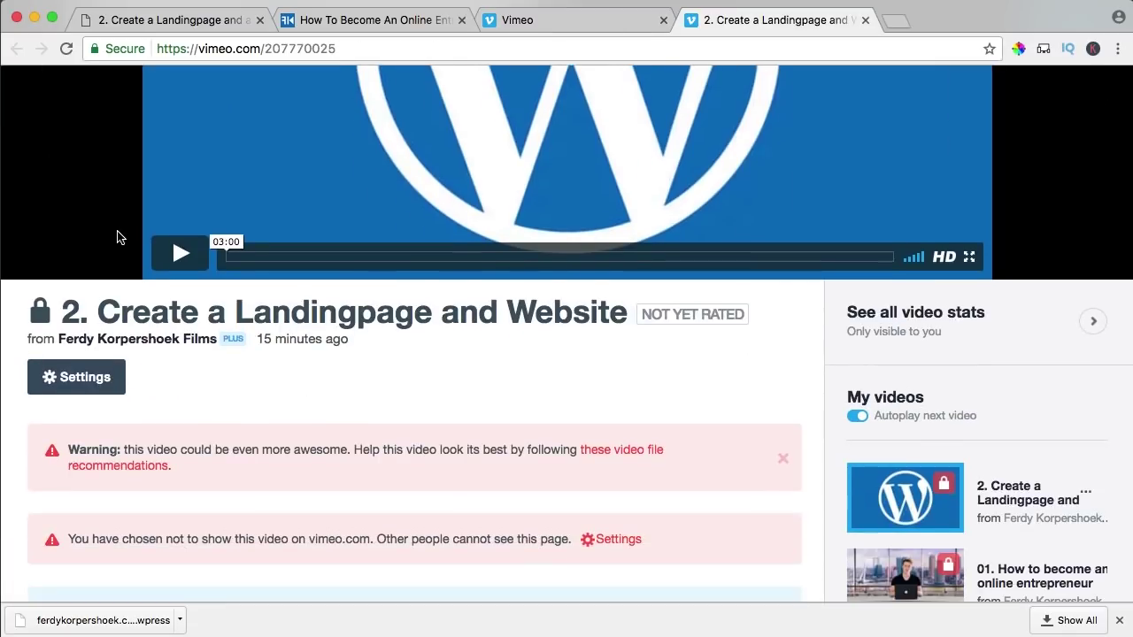
left_click_drag(646, 329, 109, 313)
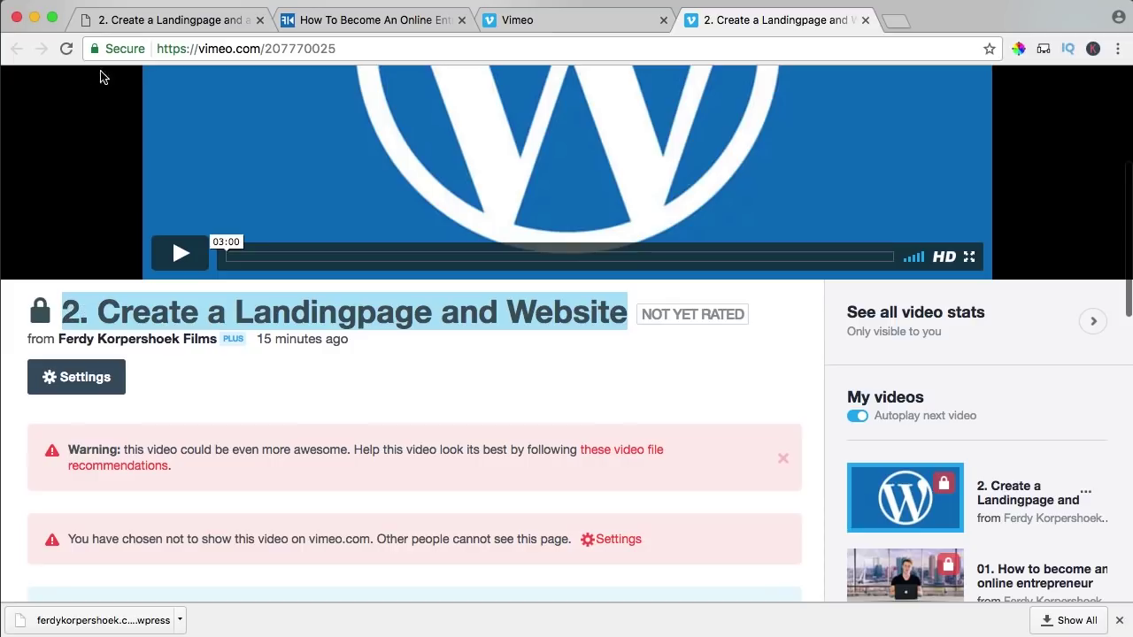
left_click(160, 21)
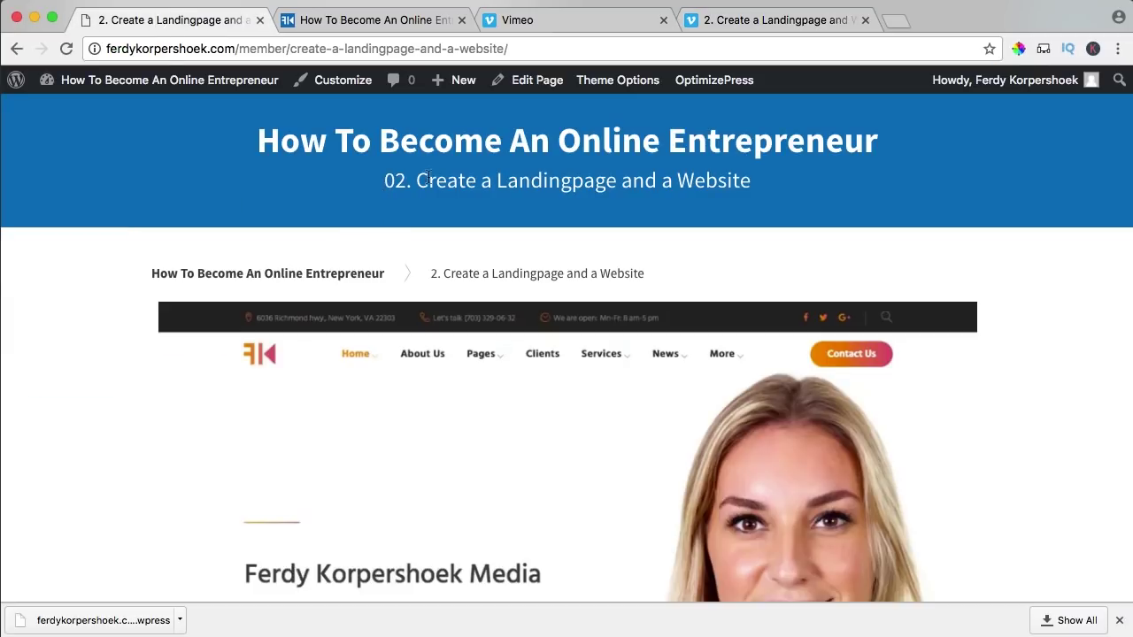
- Open the OptimizePress Live Editor and revise the lesson page's Headline element
mouse_move(723, 81)
left_click(705, 112)
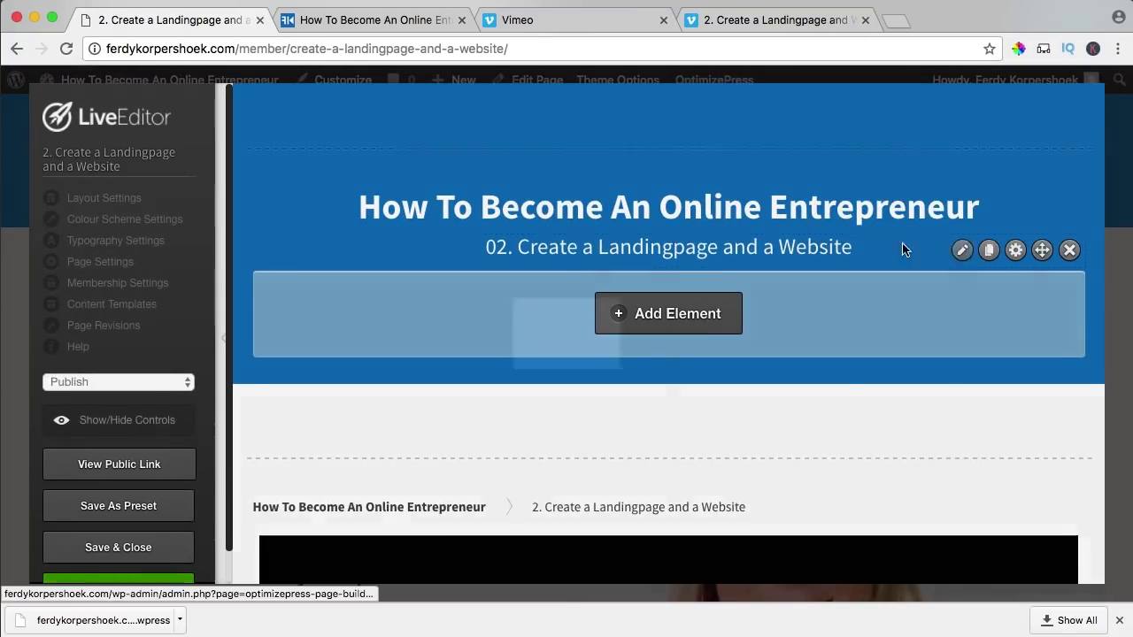
left_click(961, 249)
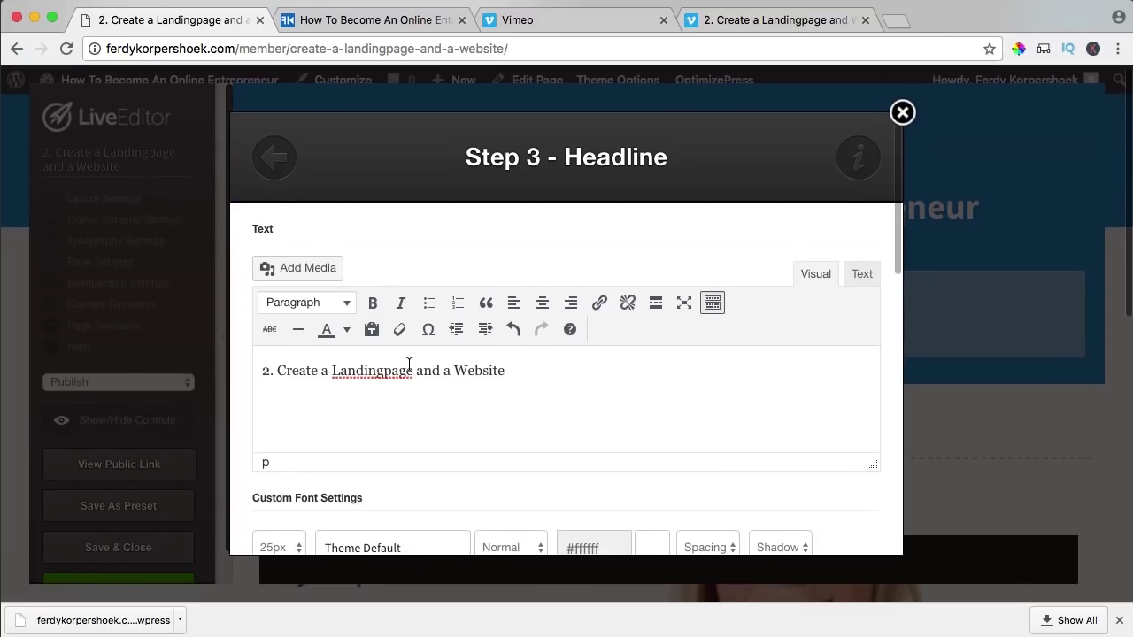
scroll(733, 389, "down", 10)
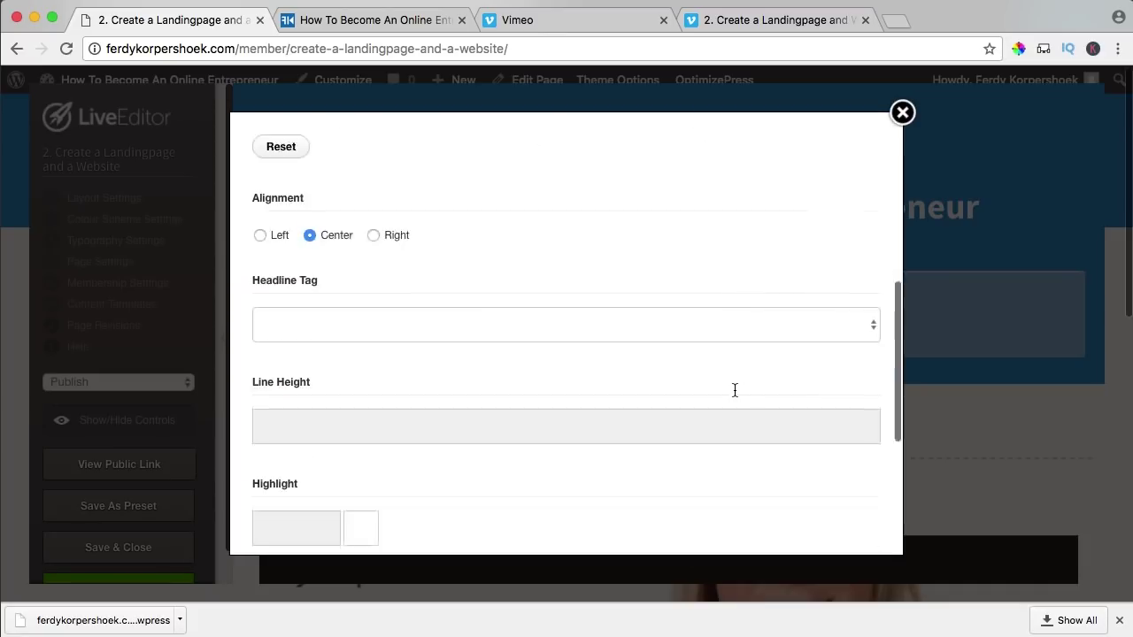
left_click(831, 507)
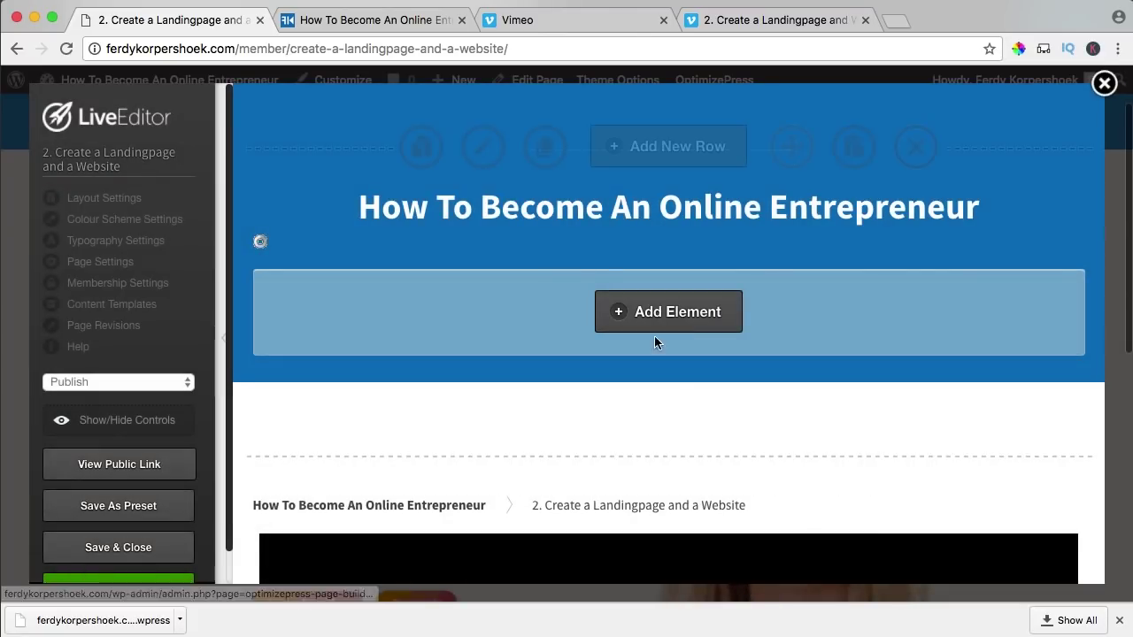
- Swap the Video Player's embed code to the Create a Landingpage and Website Vimeo ID
scroll(659, 354, "down", 5)
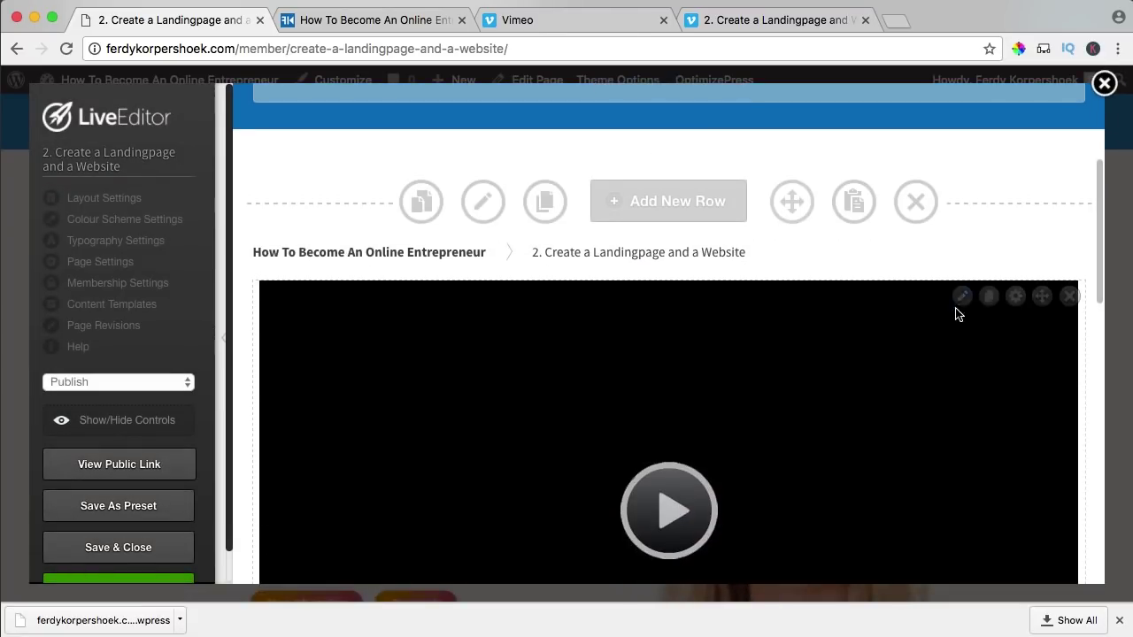
left_click(962, 298)
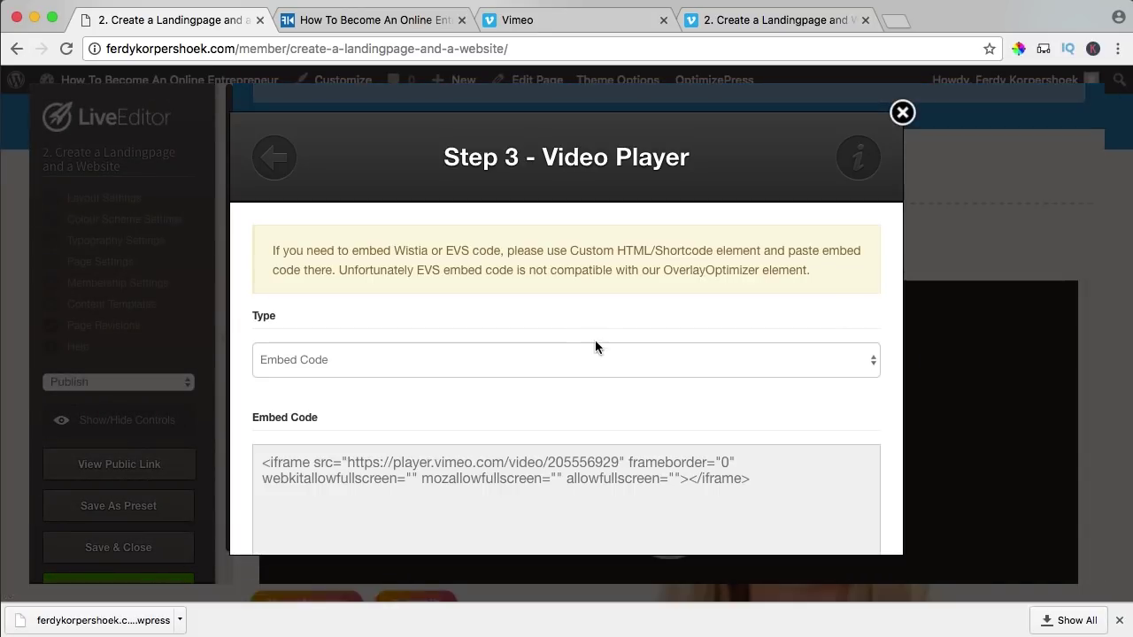
left_click(752, 17)
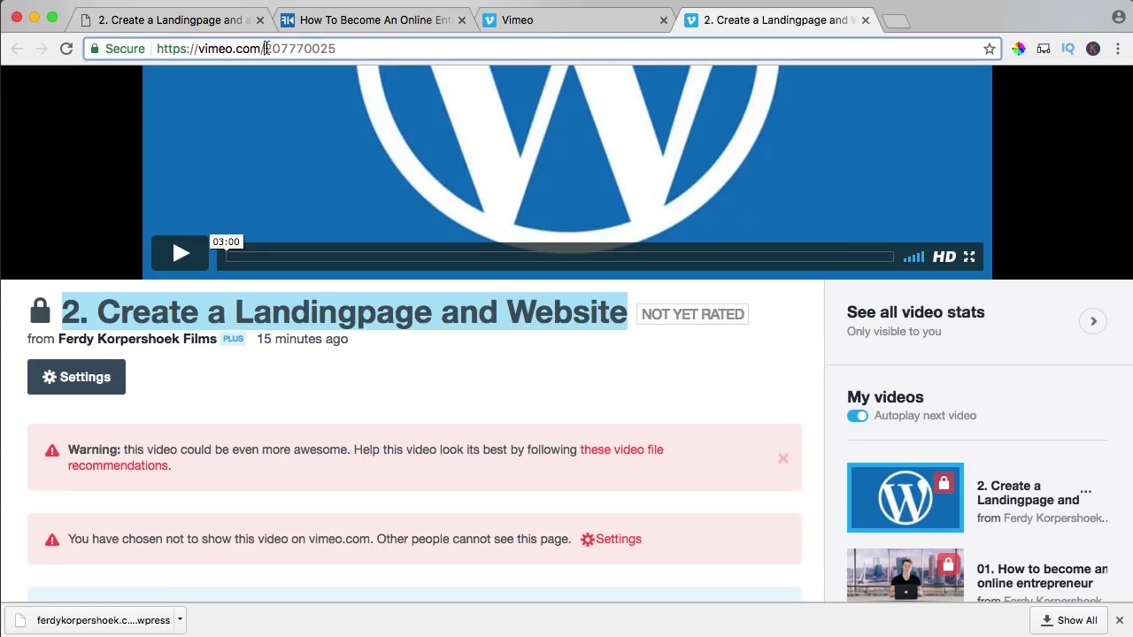
left_click(224, 25)
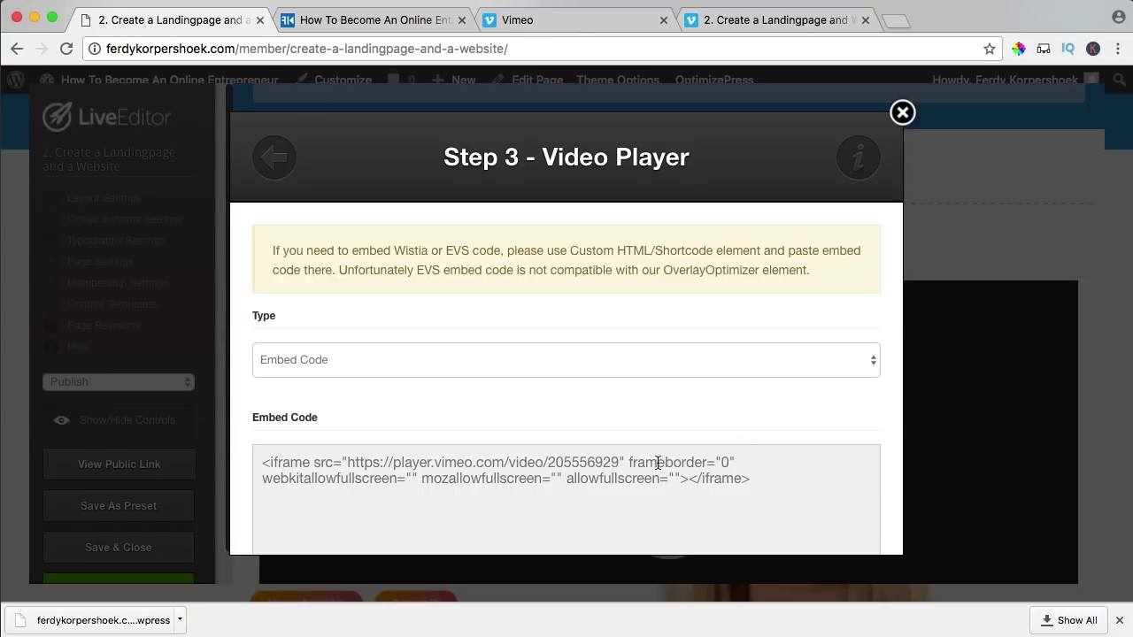
left_click(620, 461)
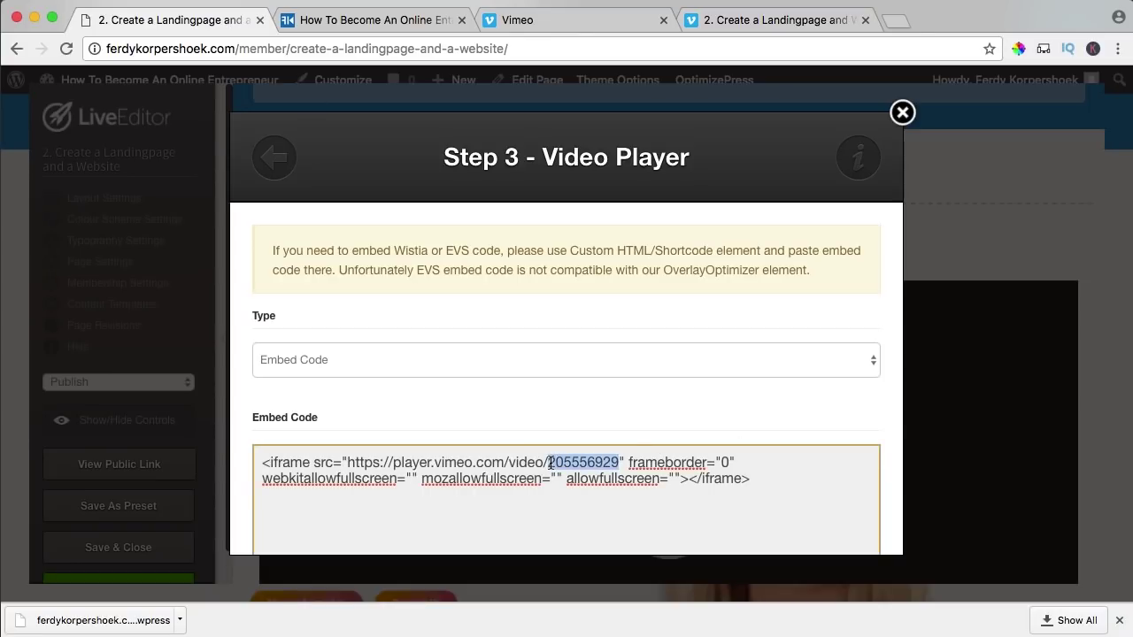
scroll(658, 423, "down", 10)
scroll(661, 422, "down", 4)
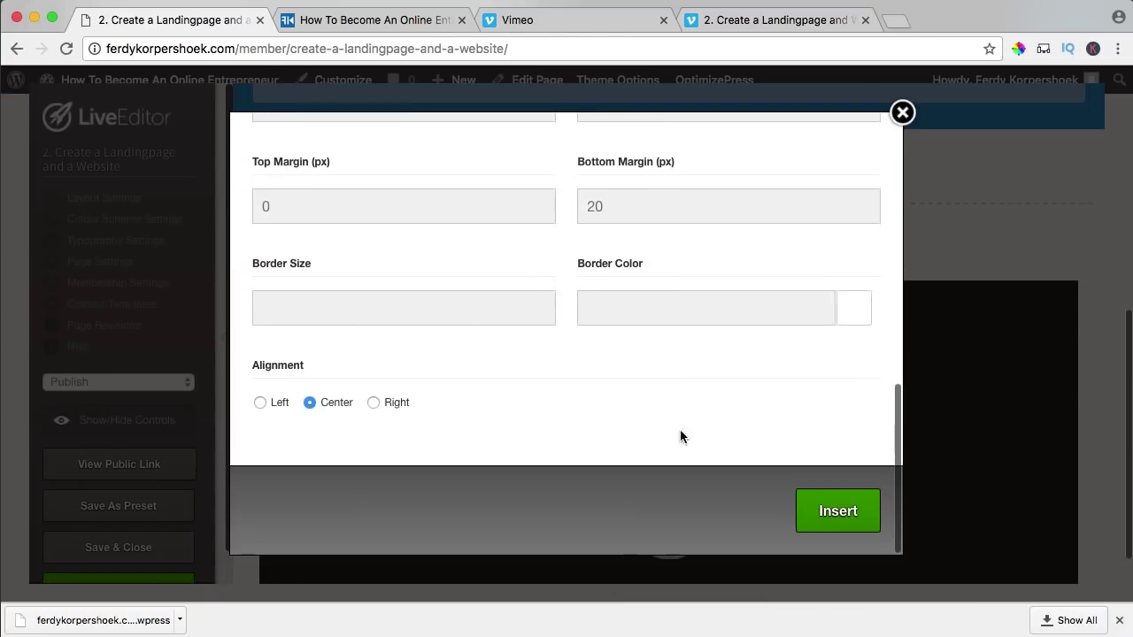
left_click(825, 513)
- Select the episode 2 description text on the site's homepage
left_click(392, 22)
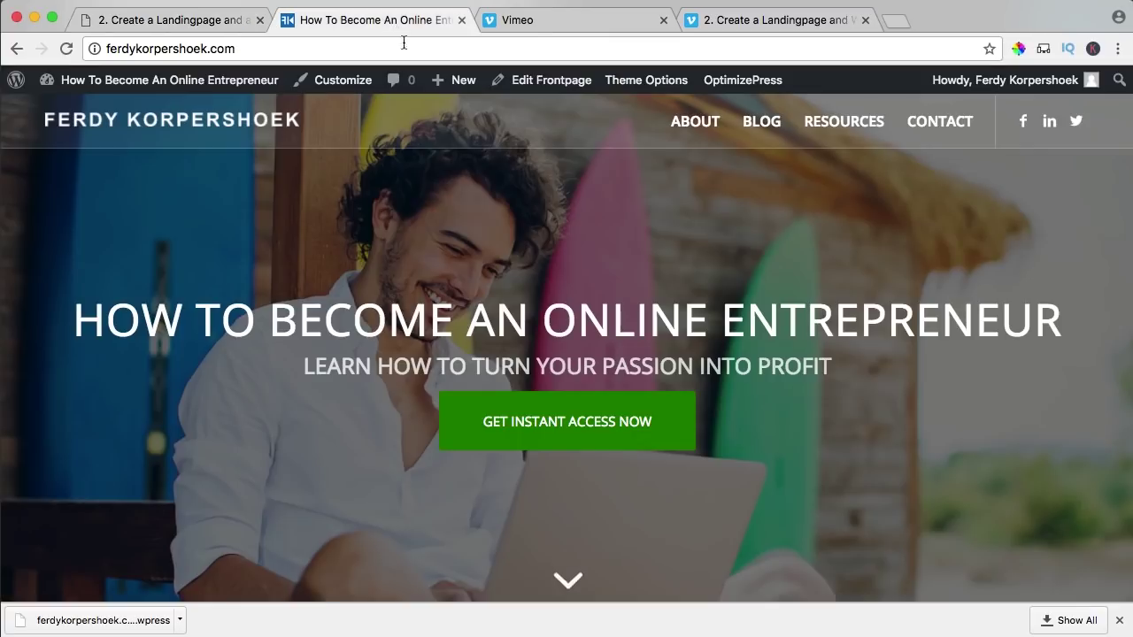
scroll(504, 263, "down", 5)
scroll(504, 263, "down", 15)
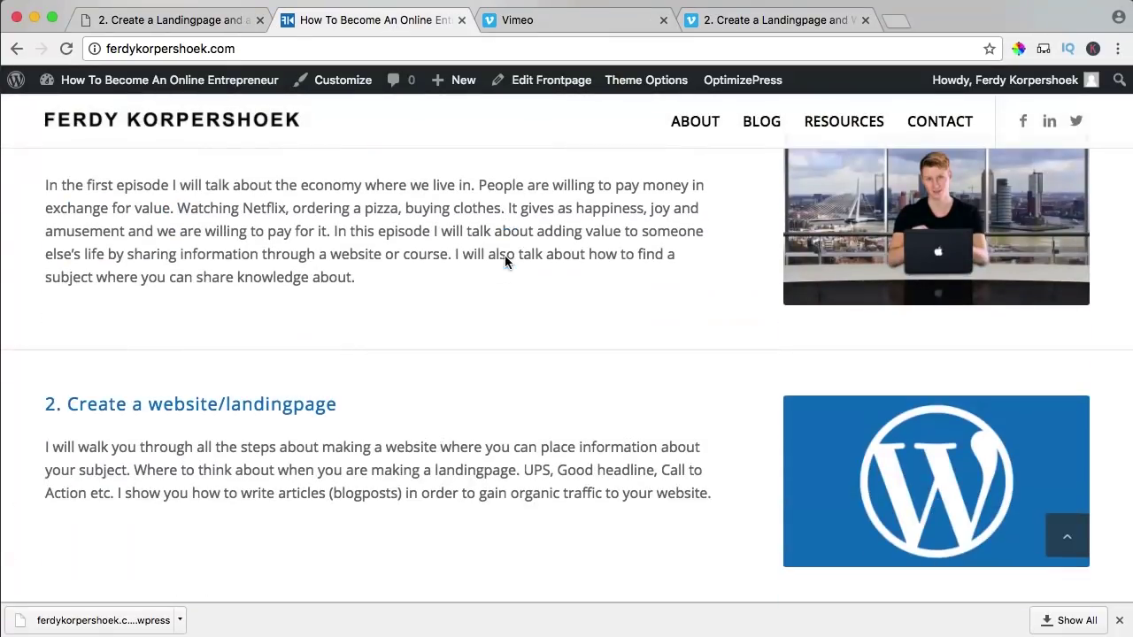
scroll(478, 425, "down", 1)
left_click_drag(720, 458, 113, 400)
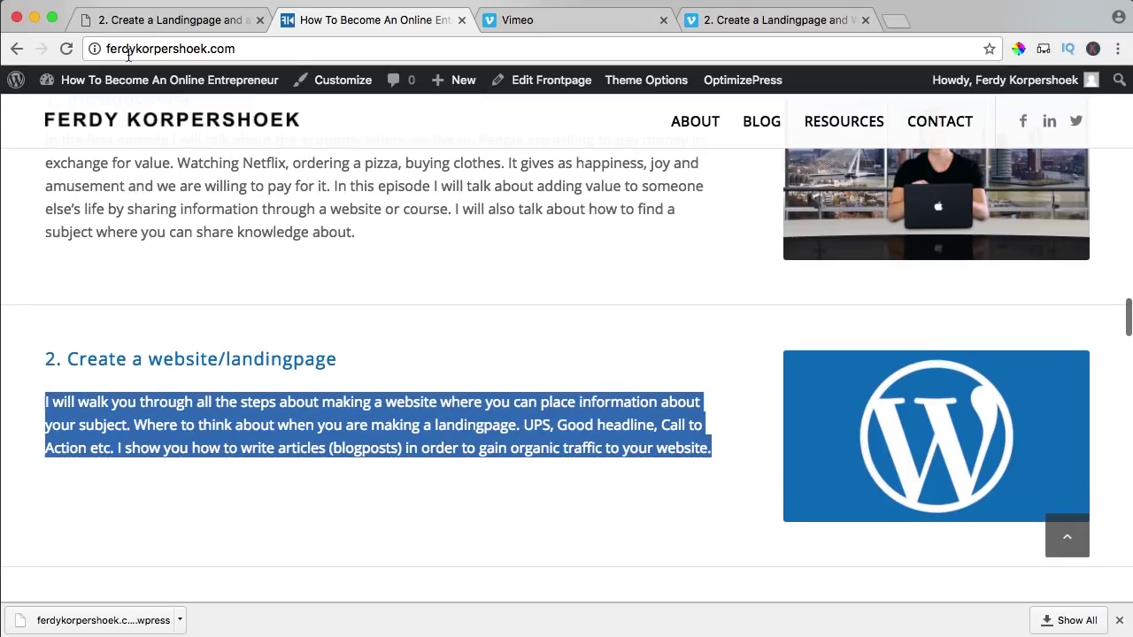
- Put that description in the Text Block under the video, then Save & Close
left_click(146, 27)
scroll(728, 413, "down", 5)
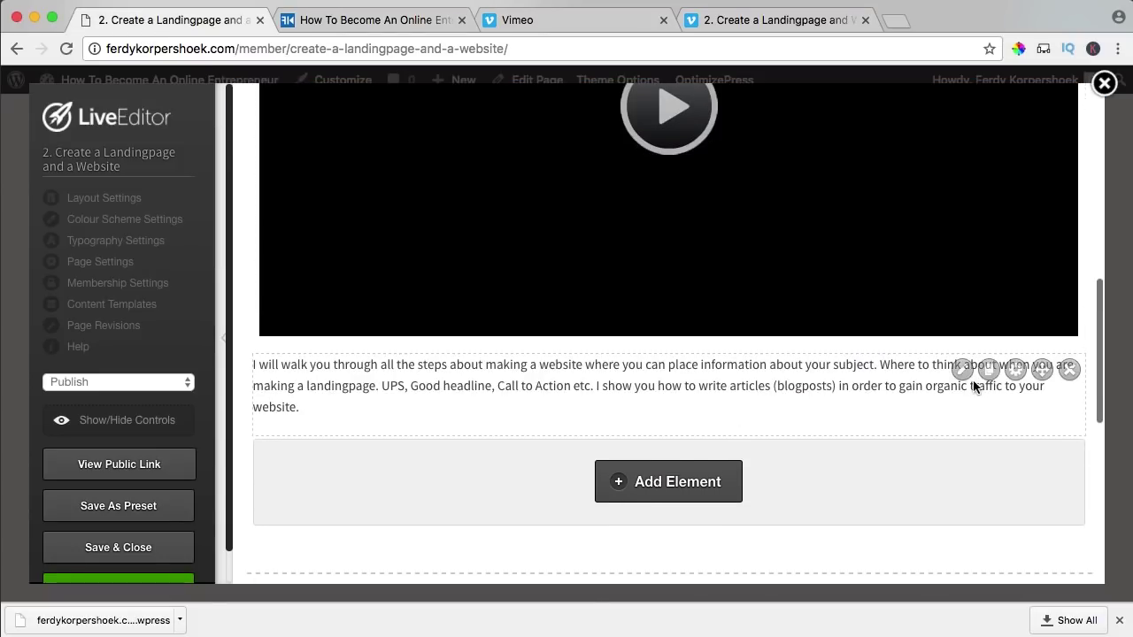
left_click(962, 370)
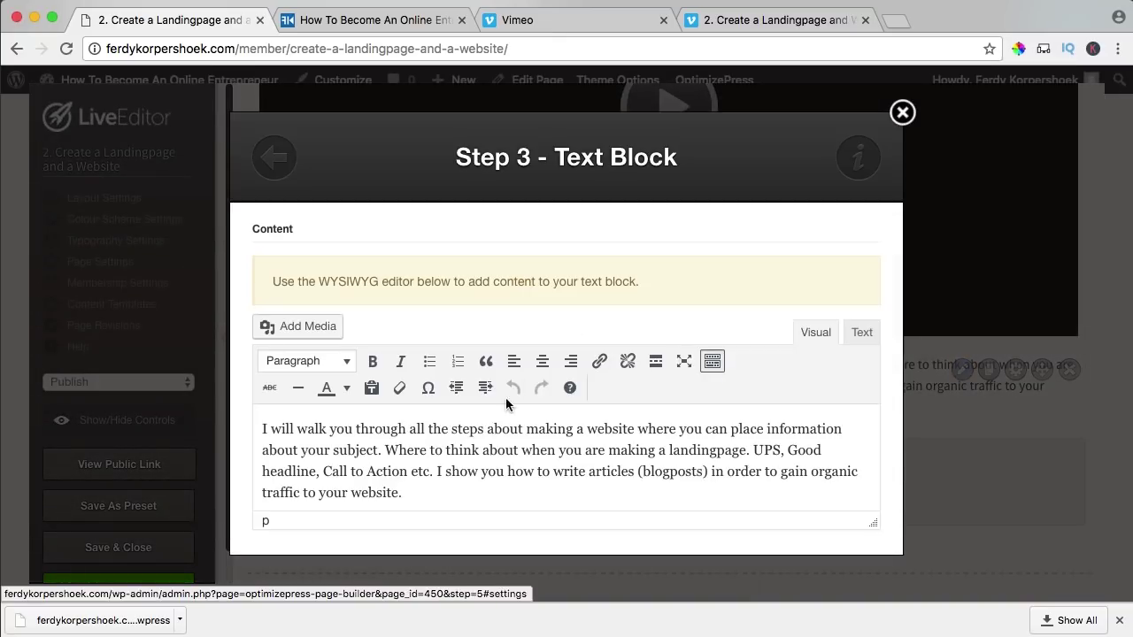
scroll(510, 456, "down", 3)
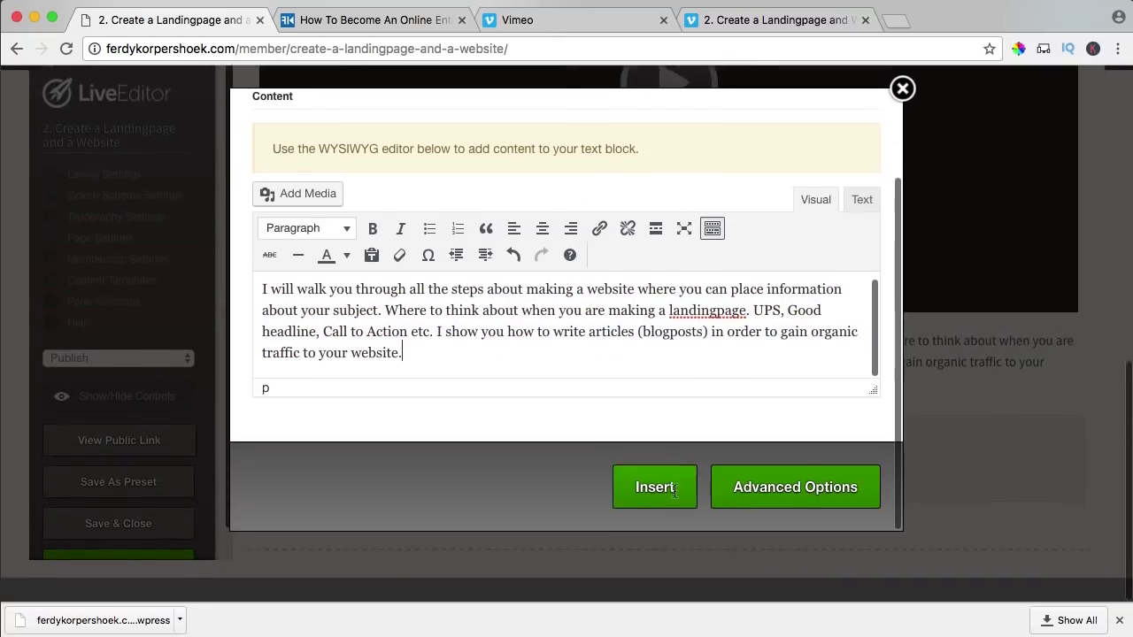
left_click(652, 513)
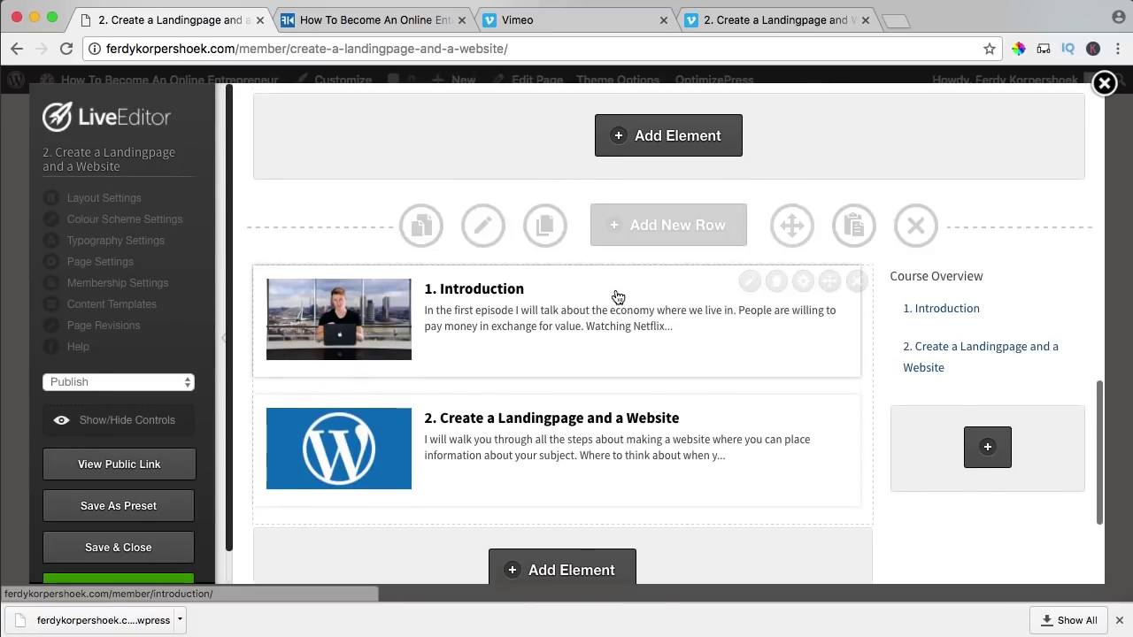
scroll(616, 297, "up", 5)
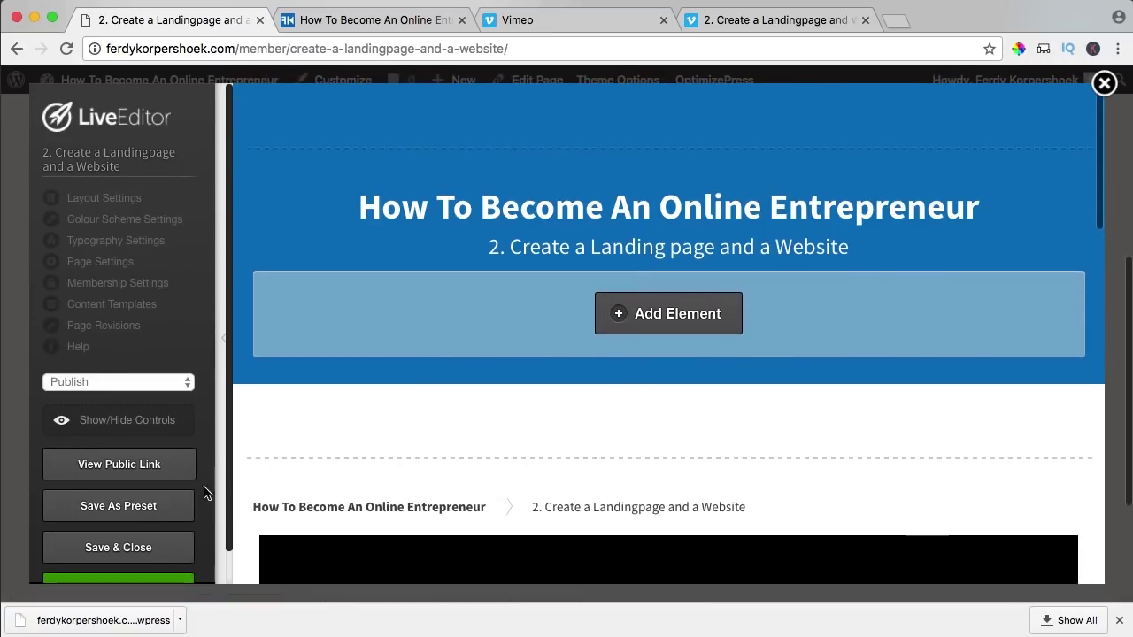
left_click(126, 551)
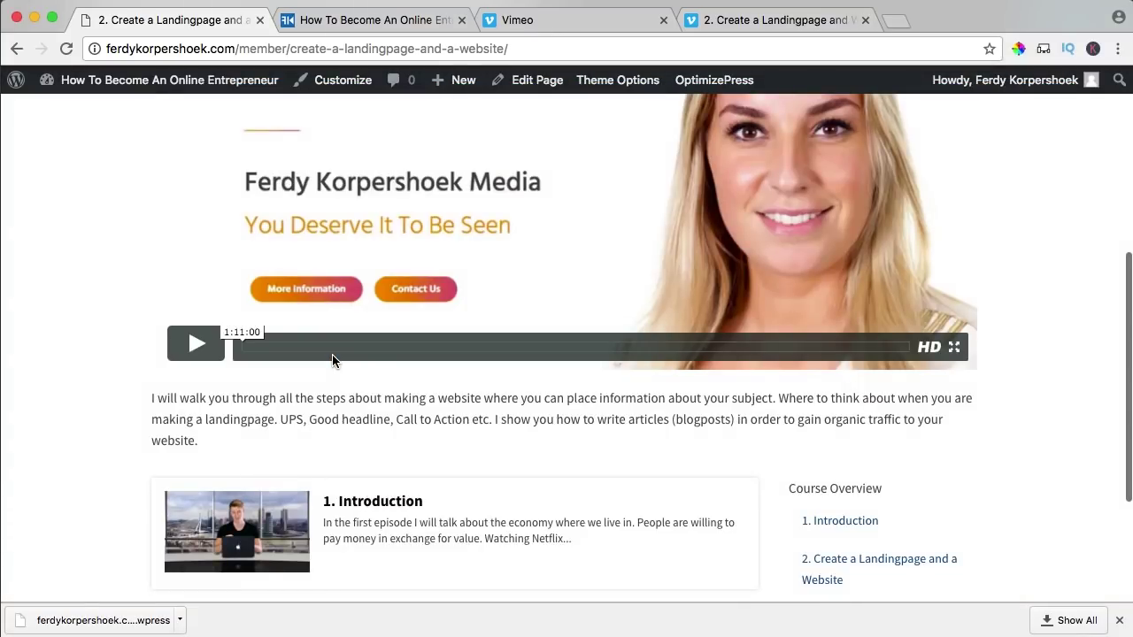
- Retitle the lesson '2. Create a Landing page and a Website' with a matching permalink
scroll(375, 345, "up", 7)
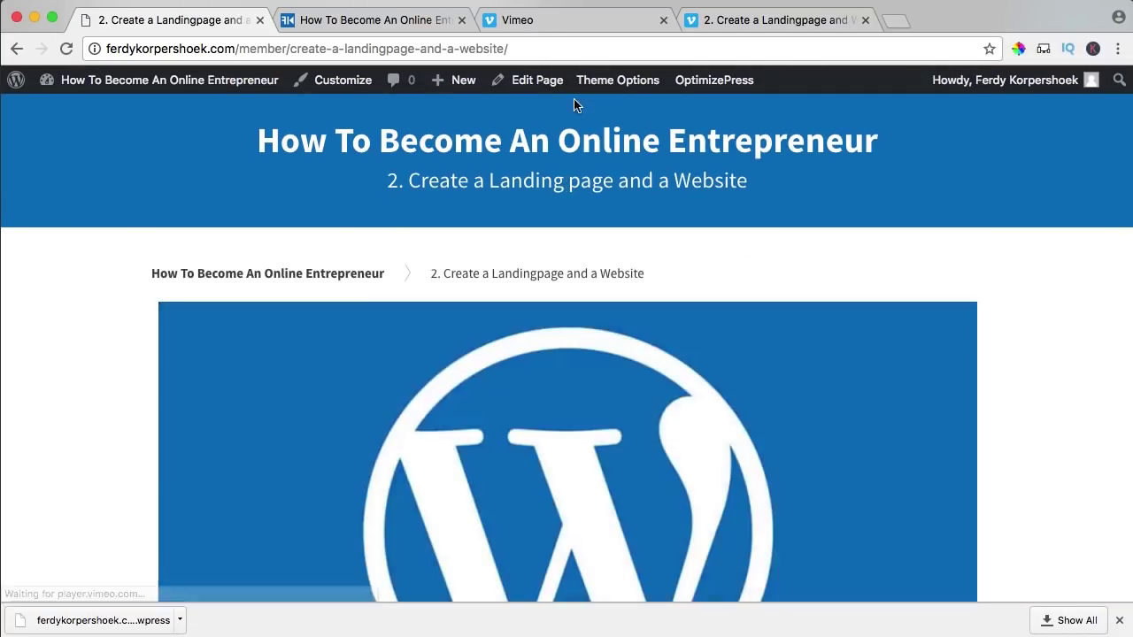
mouse_move(597, 82)
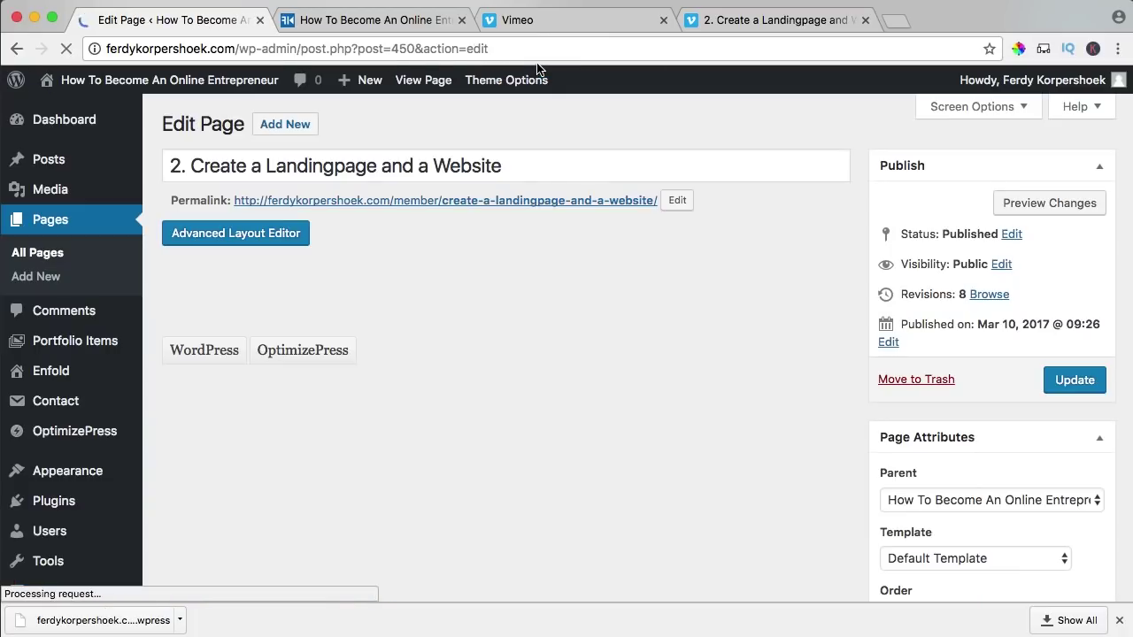
left_click(334, 165)
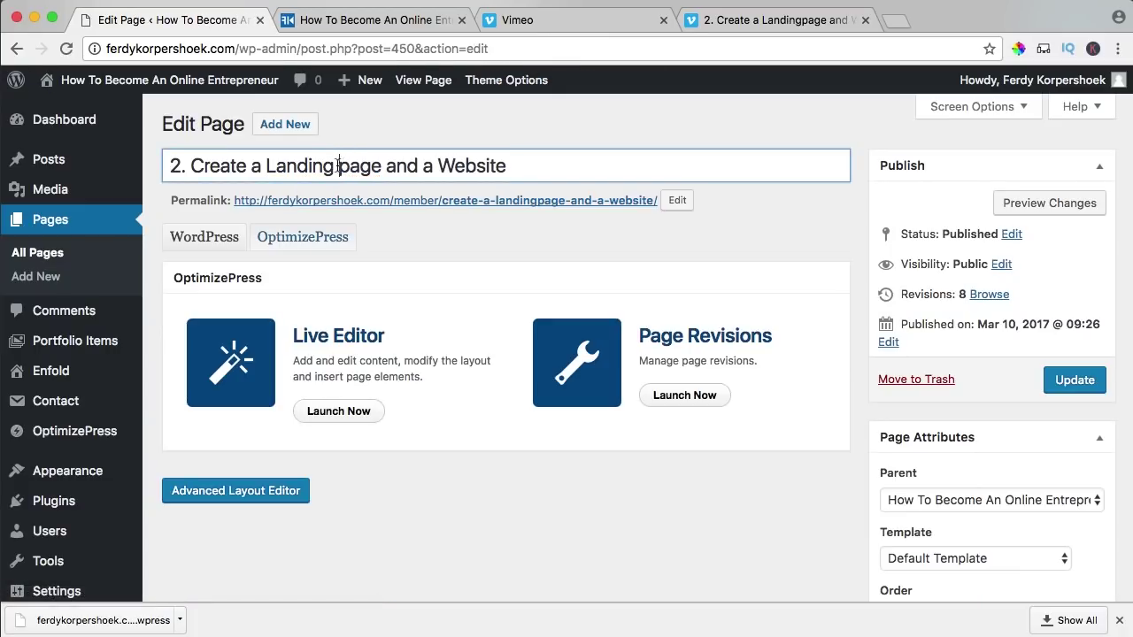
left_click(678, 201)
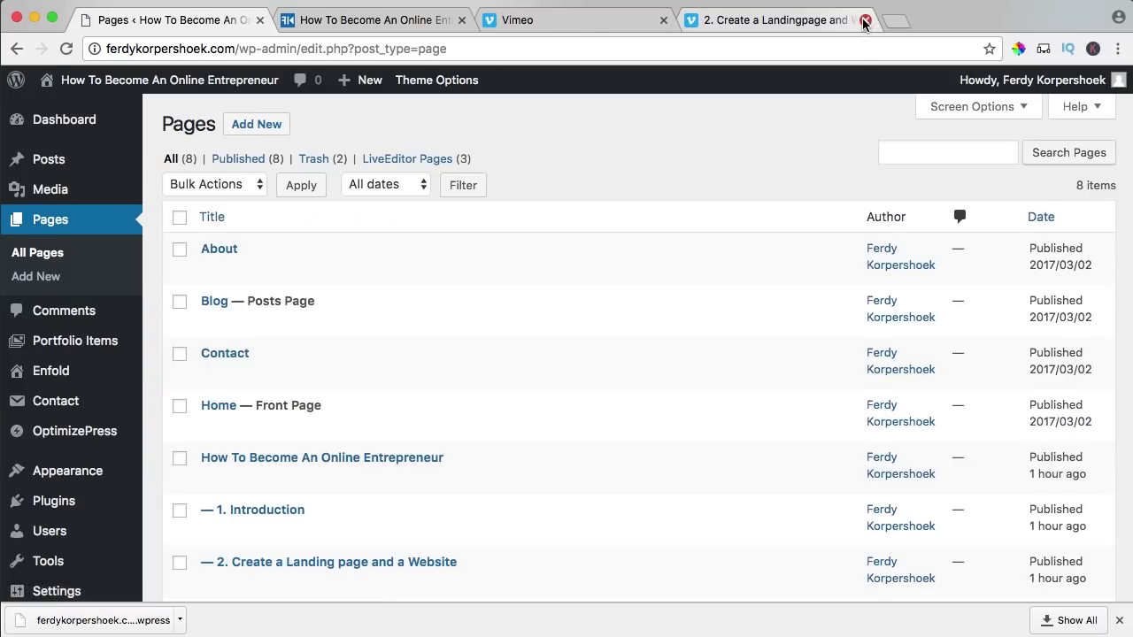
- Close the Vimeo video page and clone the 2. Create a Landing page and a Website page
left_click(865, 19)
scroll(312, 321, "down", 5)
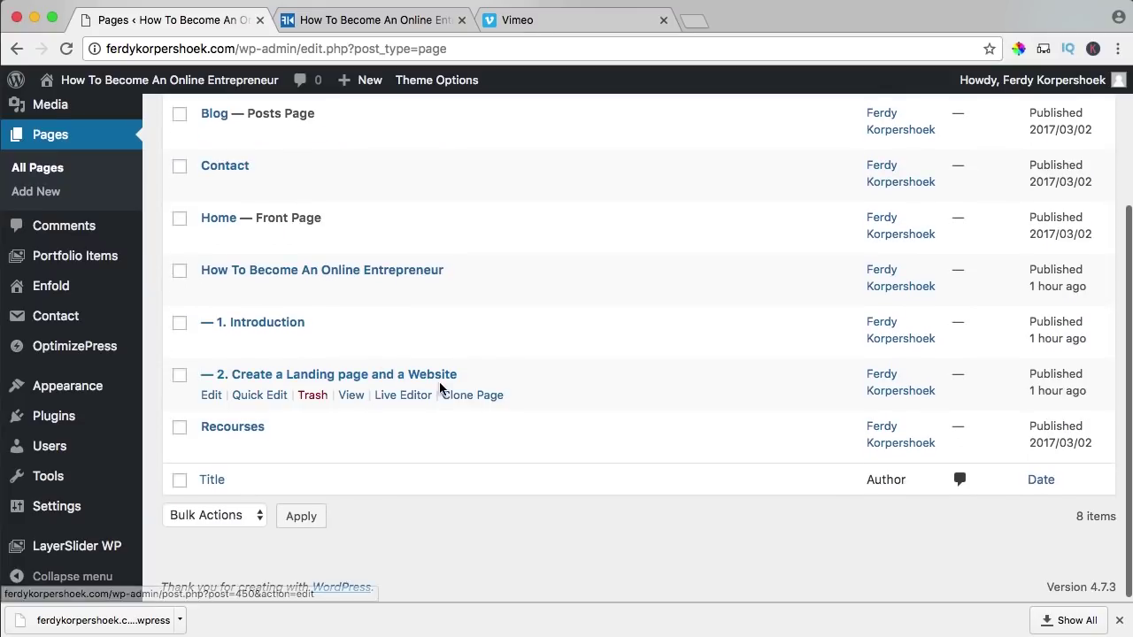
left_click(473, 396)
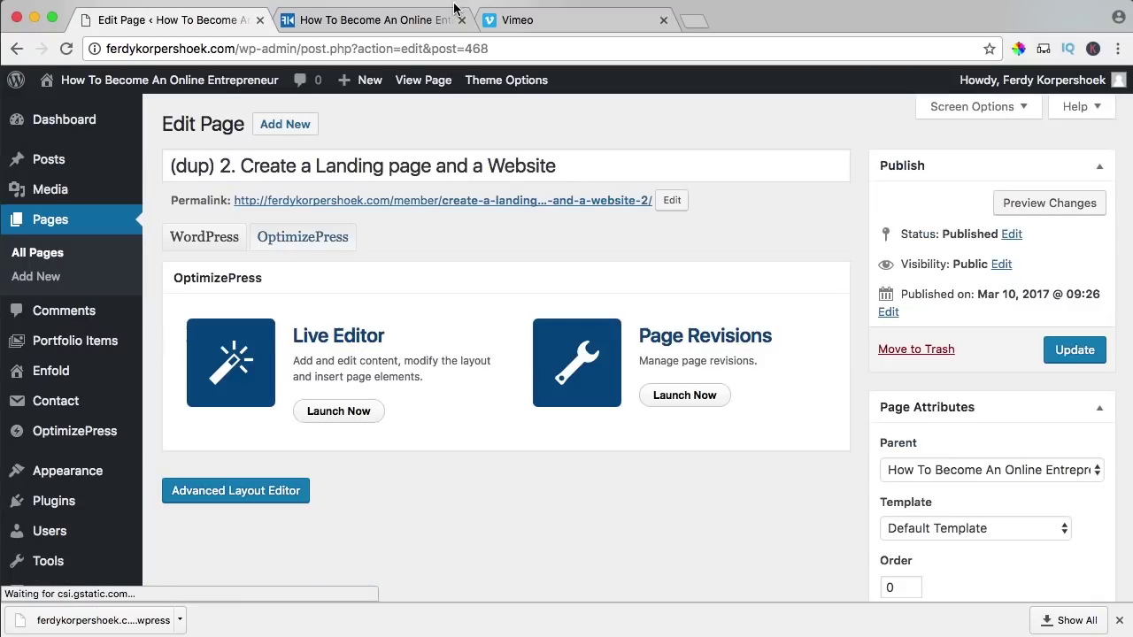
- Open the '3. How to Create a Course' Vimeo video page and select its title
left_click(533, 21)
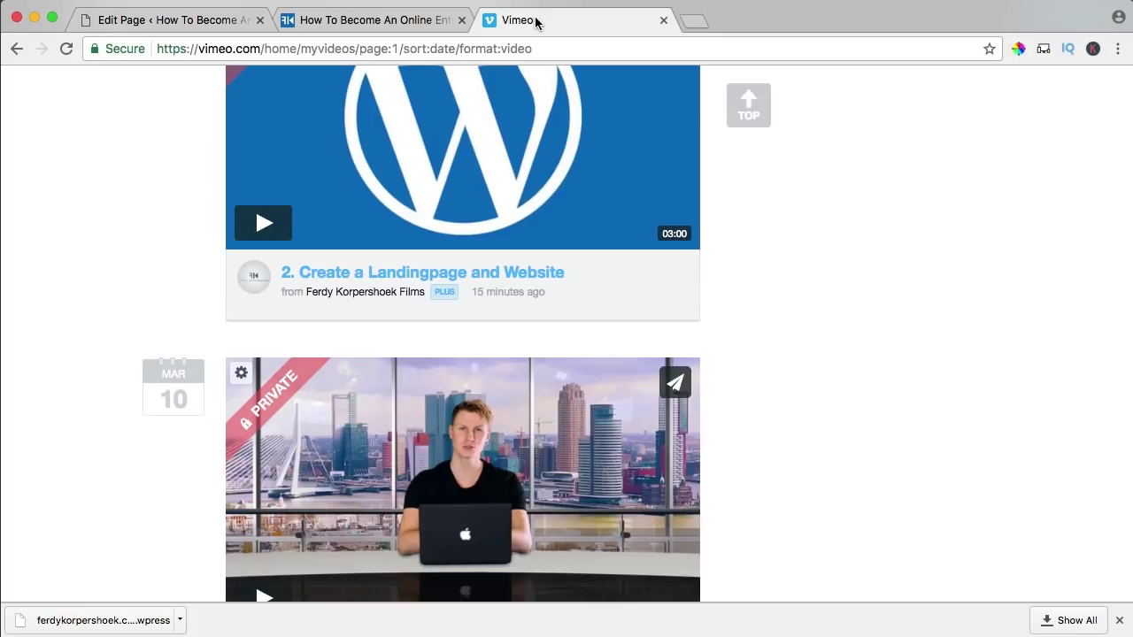
scroll(335, 290, "up", 5)
left_click(360, 205, "super")
left_click(766, 22)
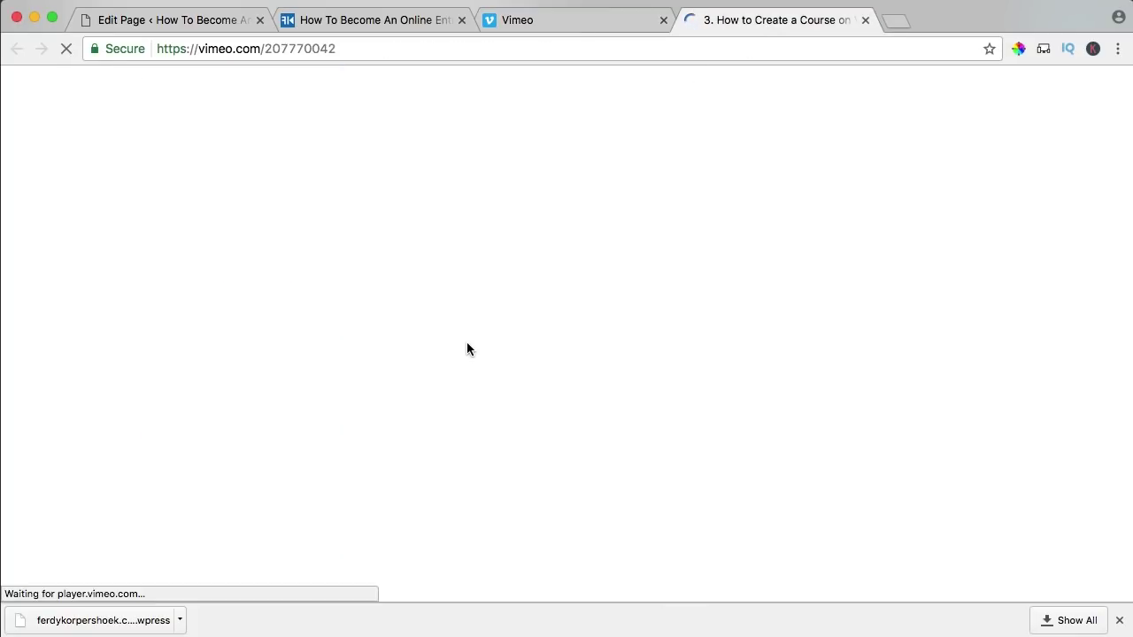
scroll(467, 354, "down", 3)
left_click_drag(459, 414, 67, 412)
key("super+c")
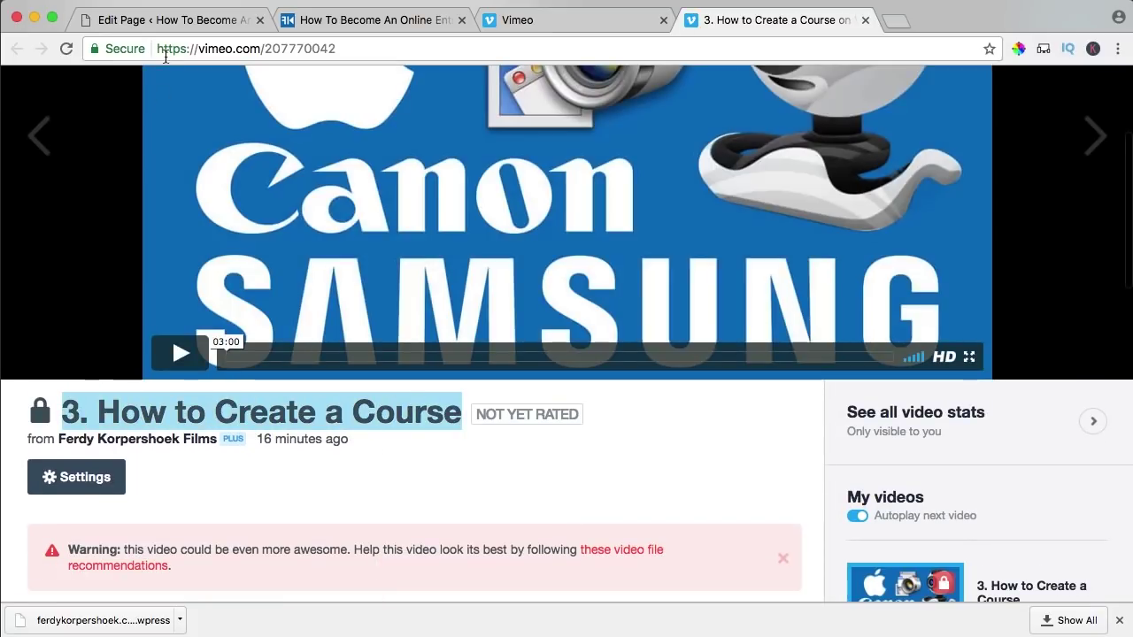
- Paste '3. How to Create a Course' as the cloned page's title and edit its permalink
left_click(169, 22)
left_click(297, 168)
key("ctrl+a")
key("super+v")
left_click(673, 200)
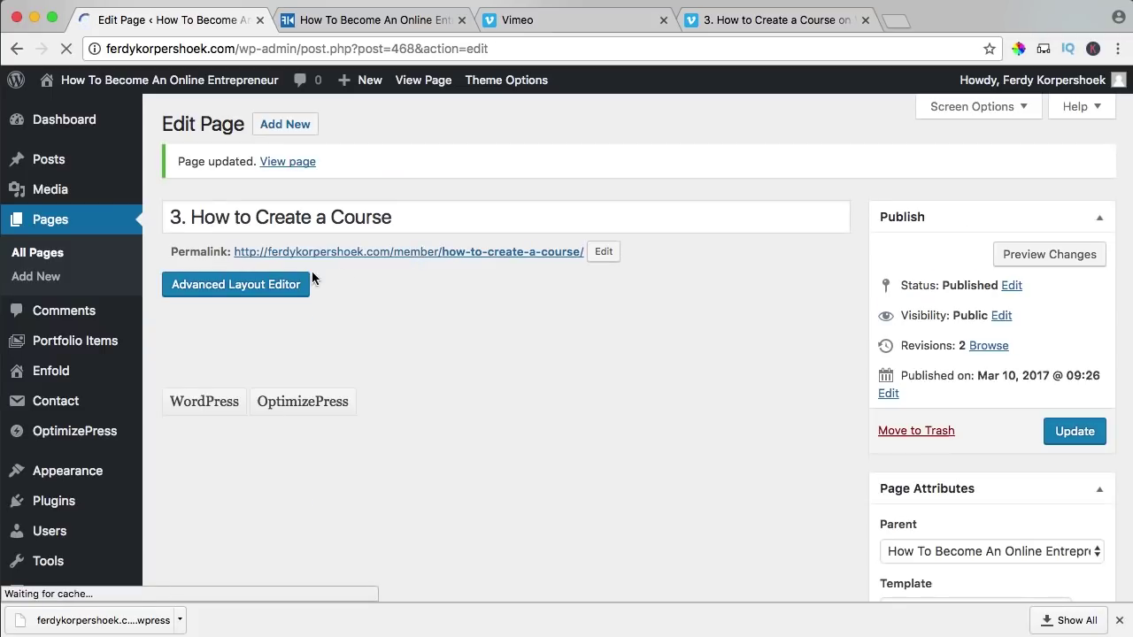
- In the Live Editor, replace the lesson subheading with '3. How to Create a Course'
left_click(339, 463)
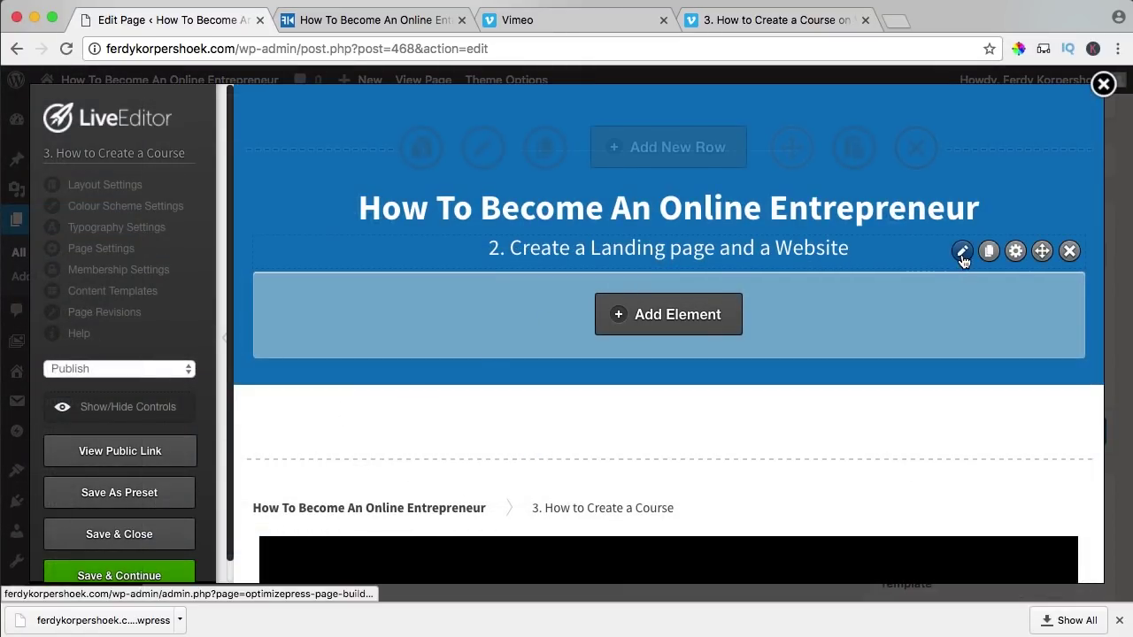
left_click(961, 253)
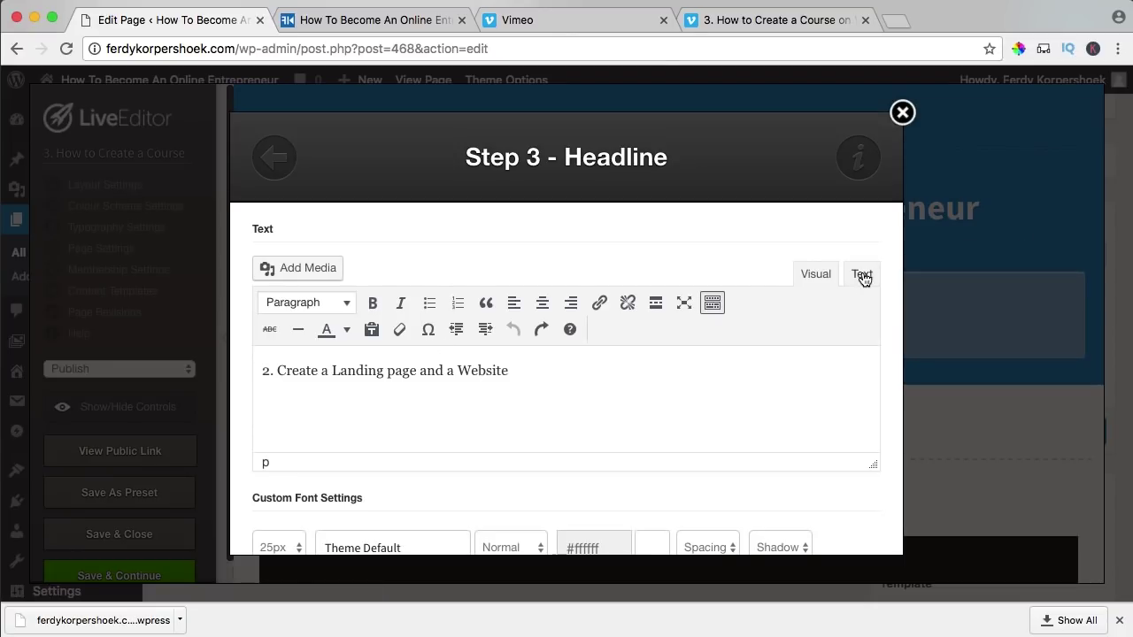
left_click(863, 277)
left_click(678, 357)
key("super+a")
key("super+v")
scroll(766, 374, "down", 15)
left_click(830, 512)
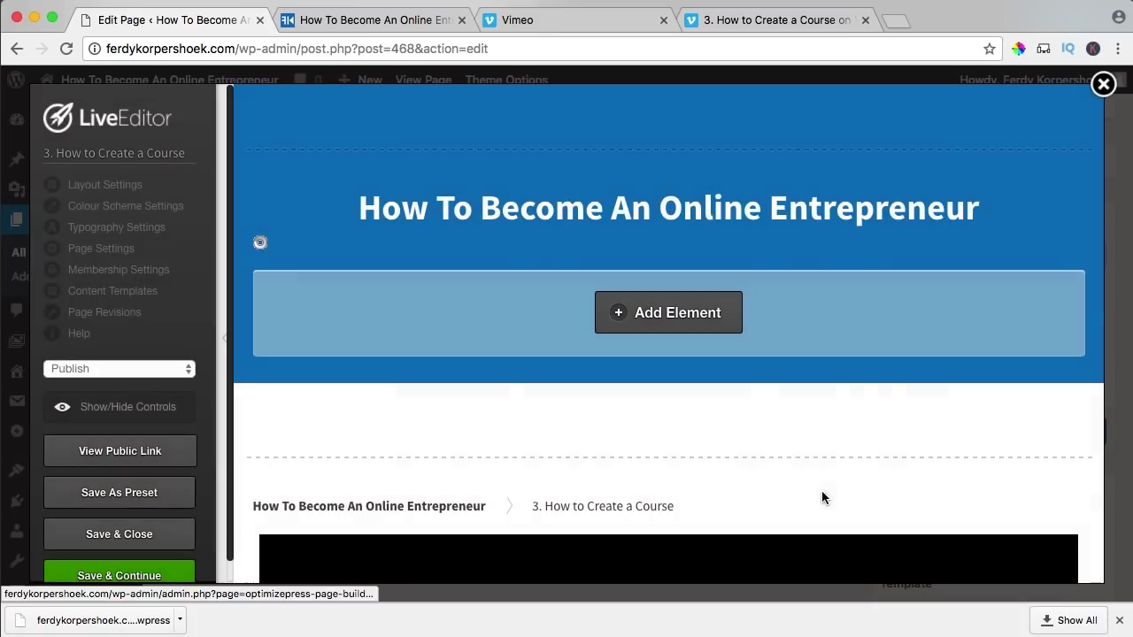
- Change the Video Player's embedded Vimeo ID to 207770042
scroll(514, 327, "down", 5)
scroll(514, 332, "down", 5)
scroll(514, 333, "up", 2)
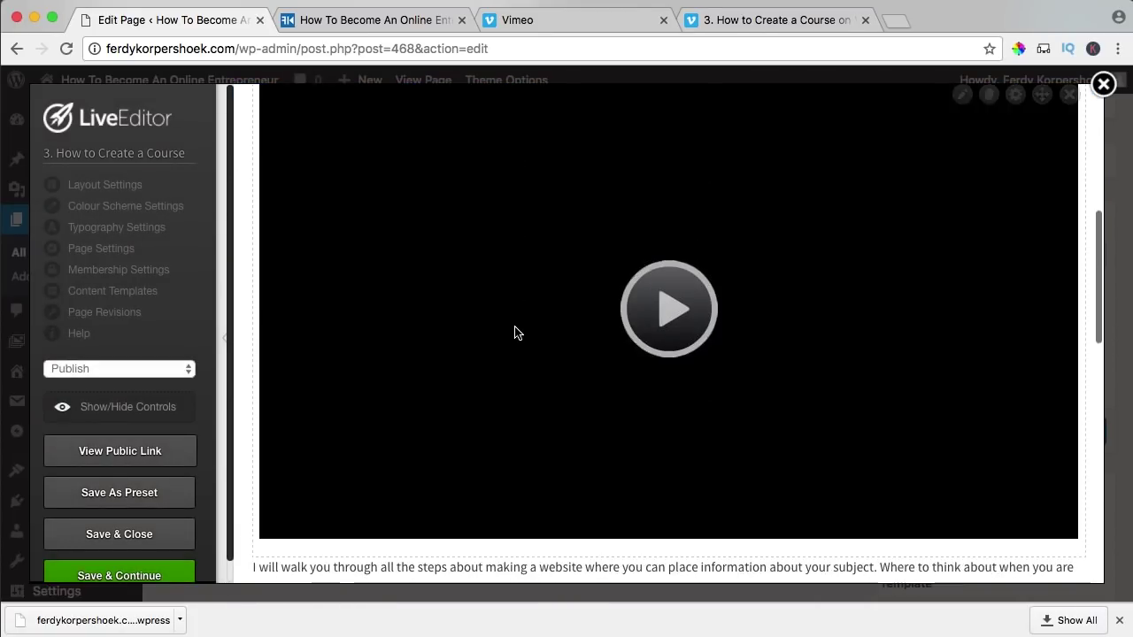
scroll(517, 332, "up", 2)
left_click(962, 163)
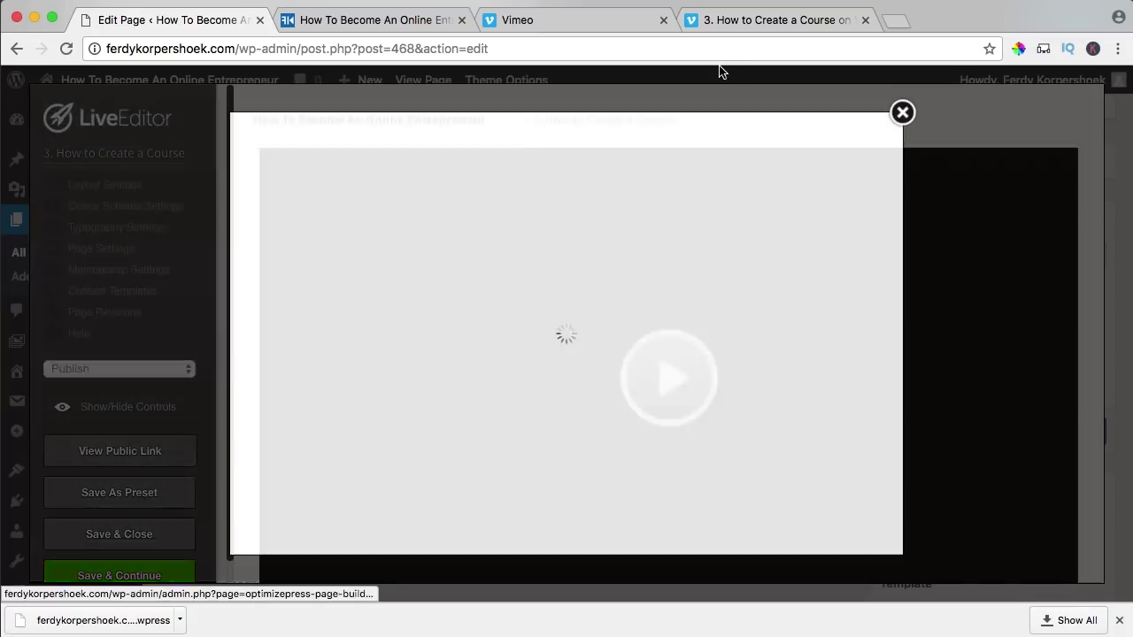
left_click(721, 20)
left_click(273, 48)
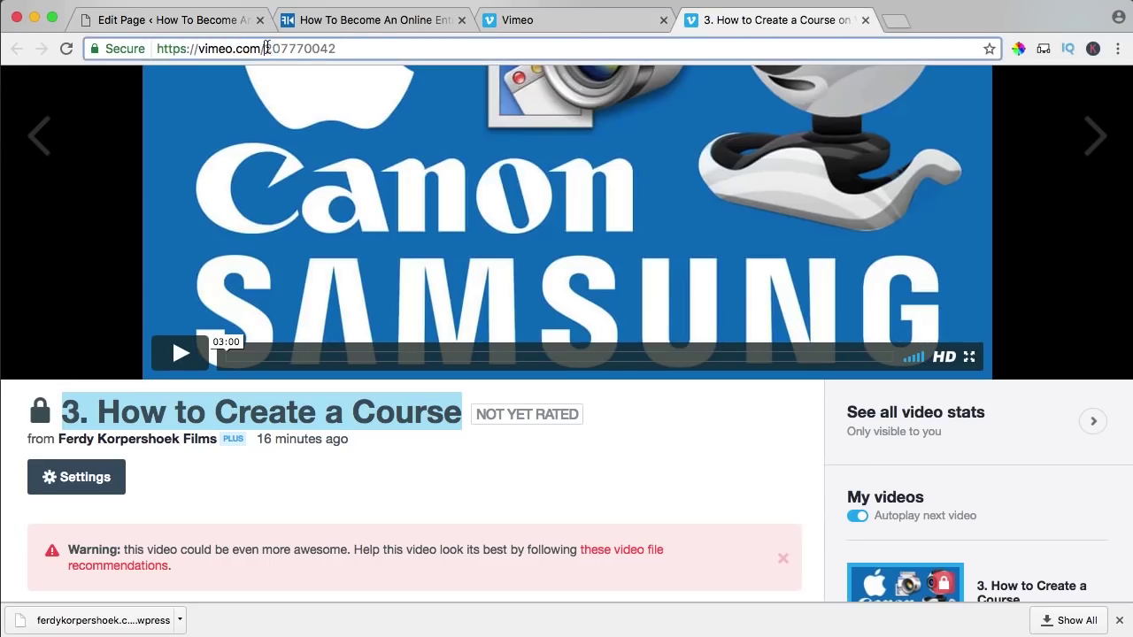
left_click(201, 20)
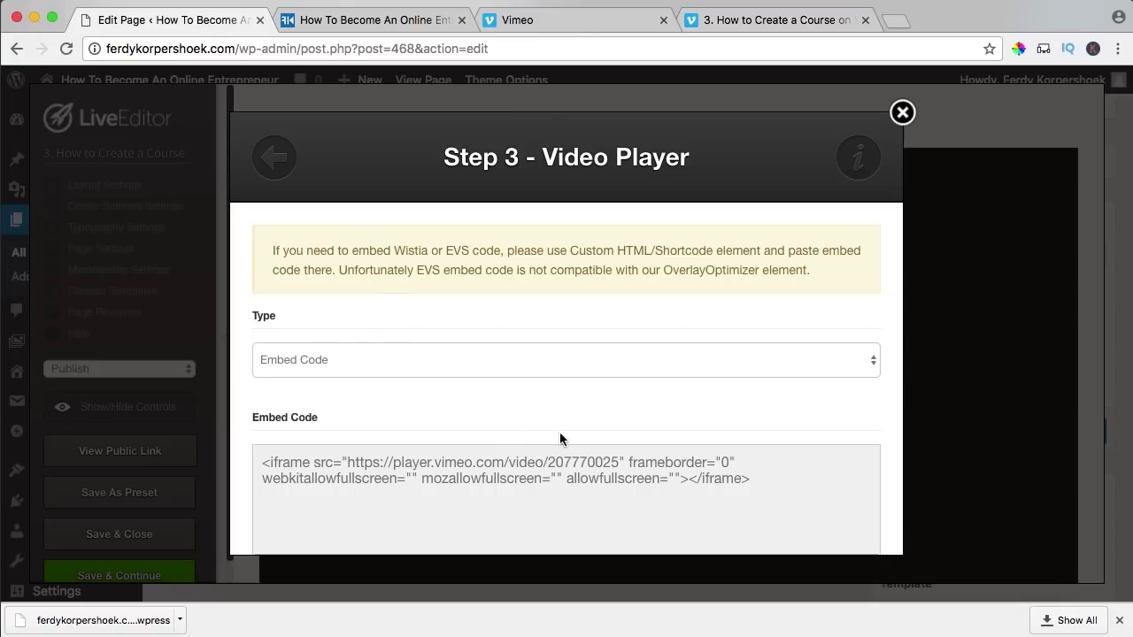
left_click_drag(619, 463, 583, 462)
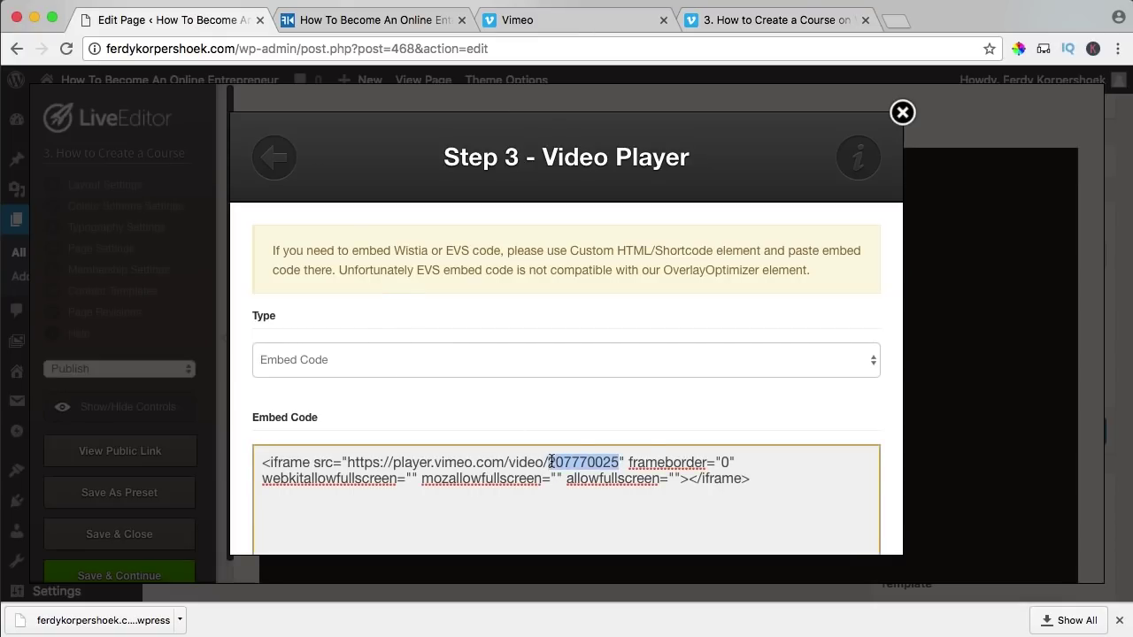
type("207770042")
scroll(710, 389, "down", 10)
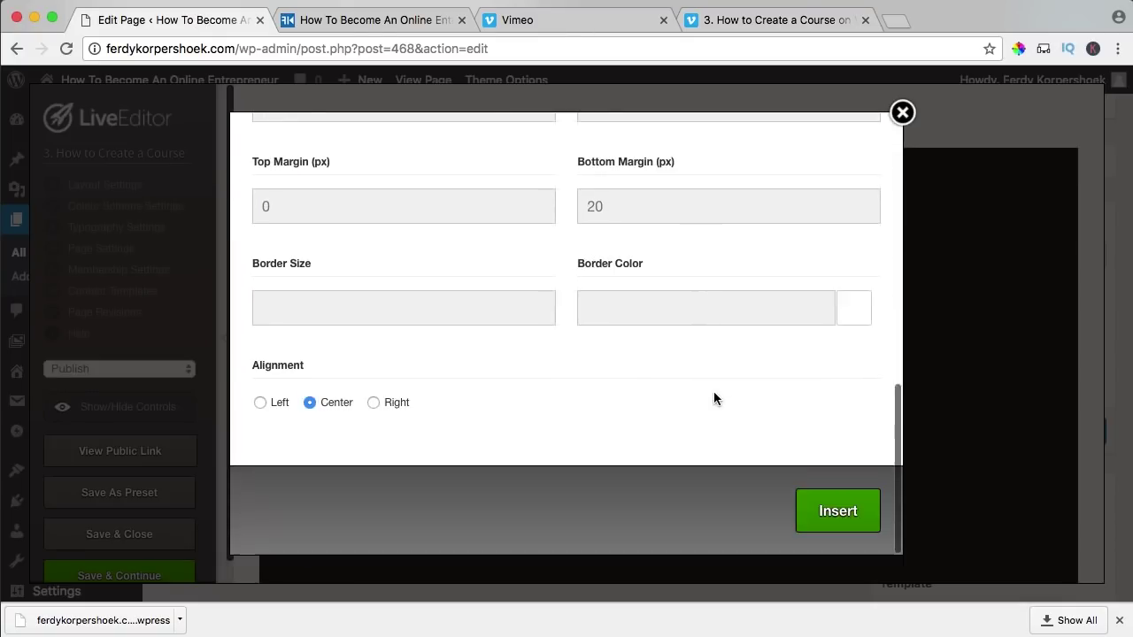
left_click(812, 510)
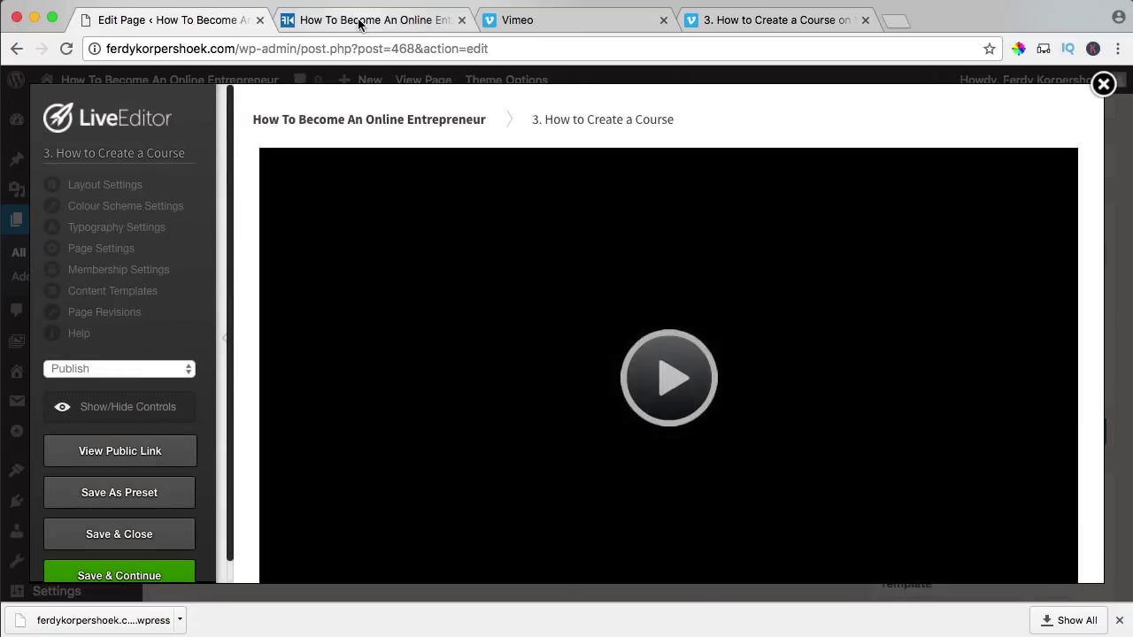
- Show the site's front page with the lesson 3 description
left_click(361, 19)
left_click(213, 307)
scroll(266, 301, "down", 5)
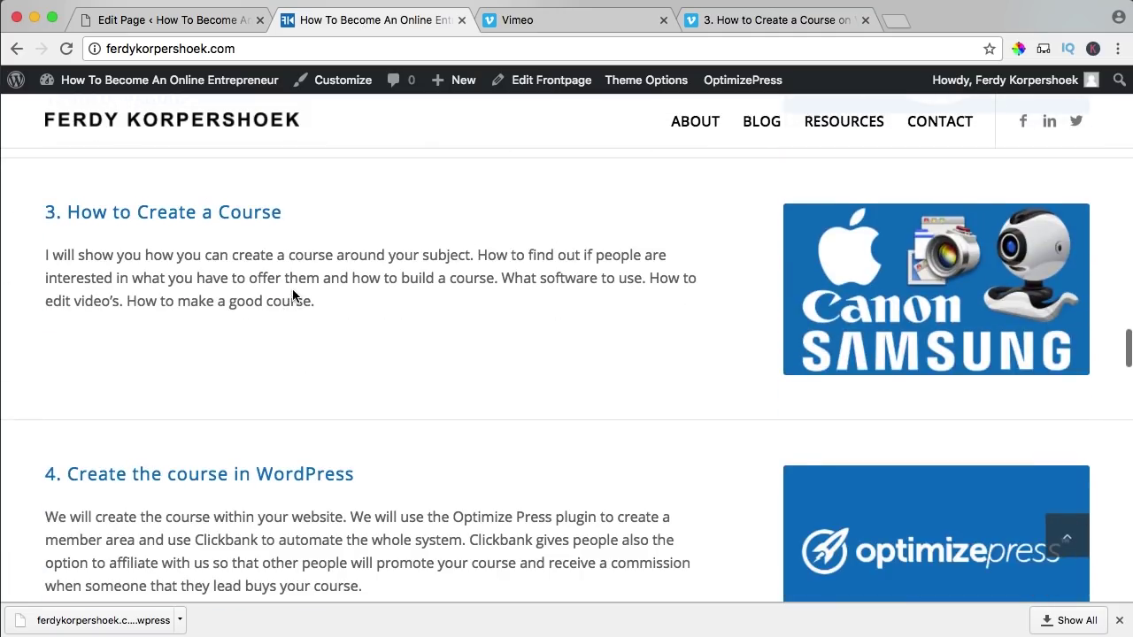
- Copy the front page's lesson 3 description into the lesson's Text Block
left_click_drag(331, 301, 43, 254)
key("ctrl+c")
left_click(171, 27)
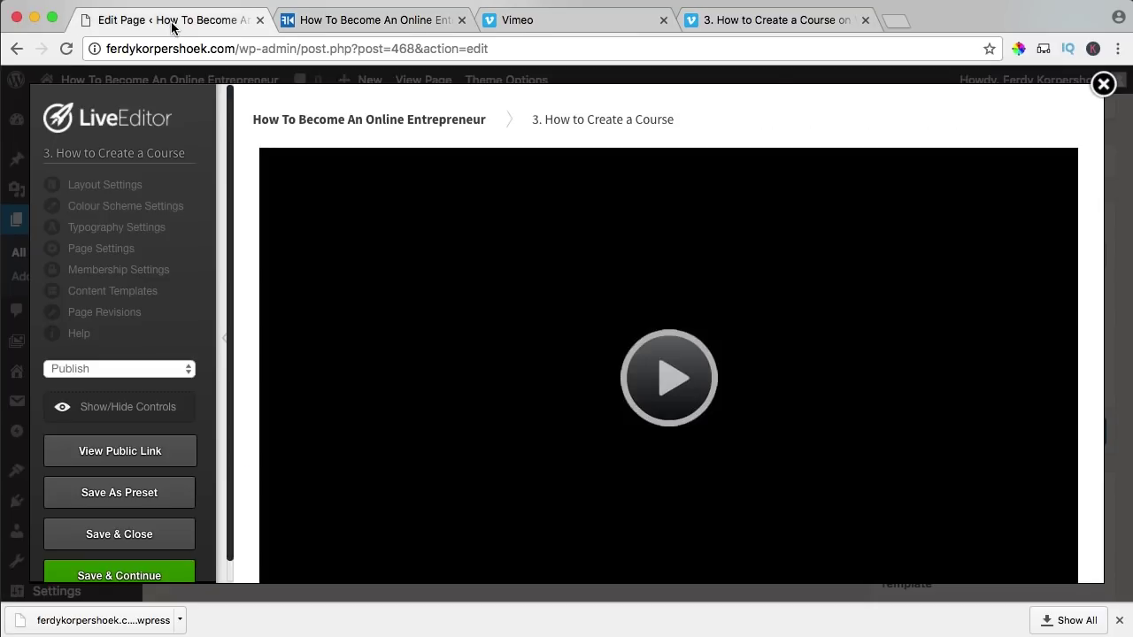
scroll(495, 301, "down", 5)
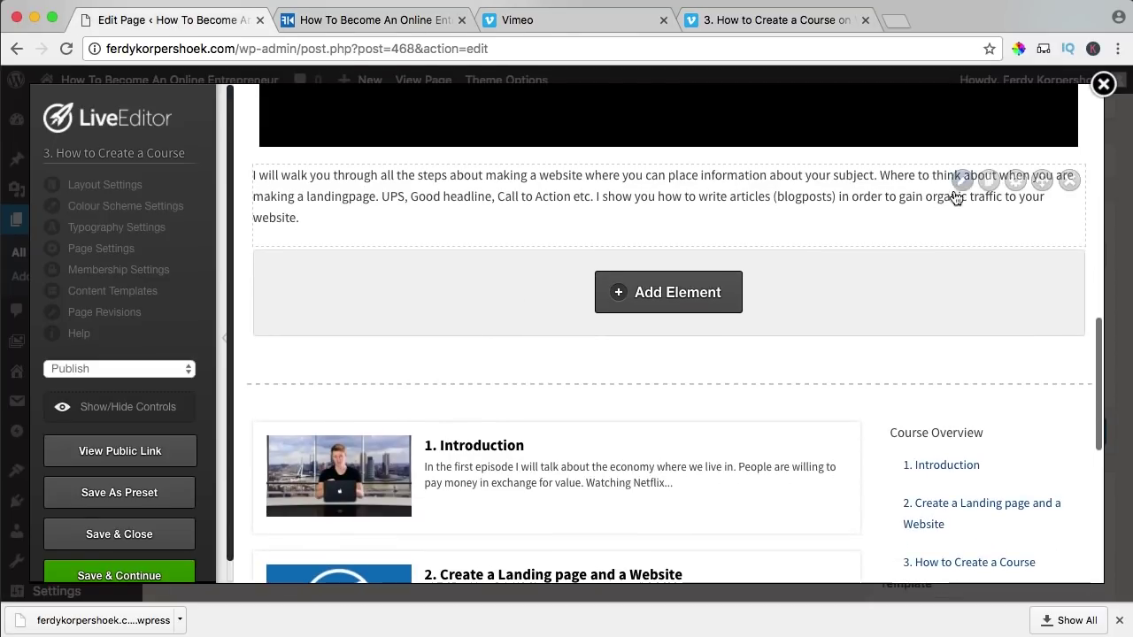
left_click(963, 181)
key("ctrl+a")
key("ctrl+v")
scroll(728, 447, "down", 2)
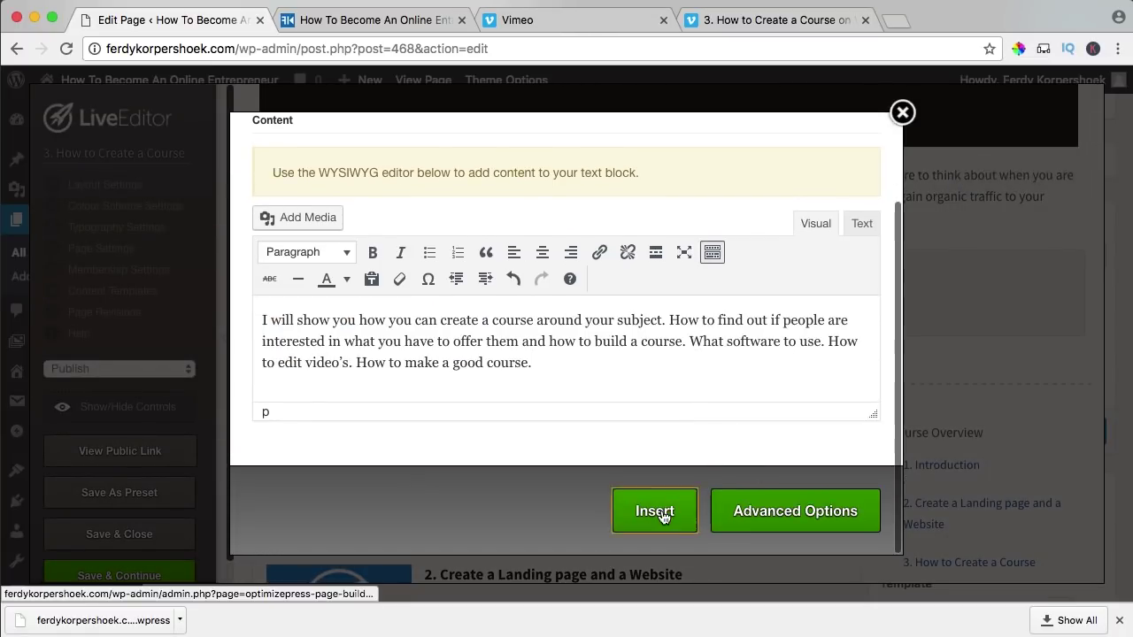
left_click(661, 513)
- Paste the same description as the Membership Settings category description and update
left_click(121, 271)
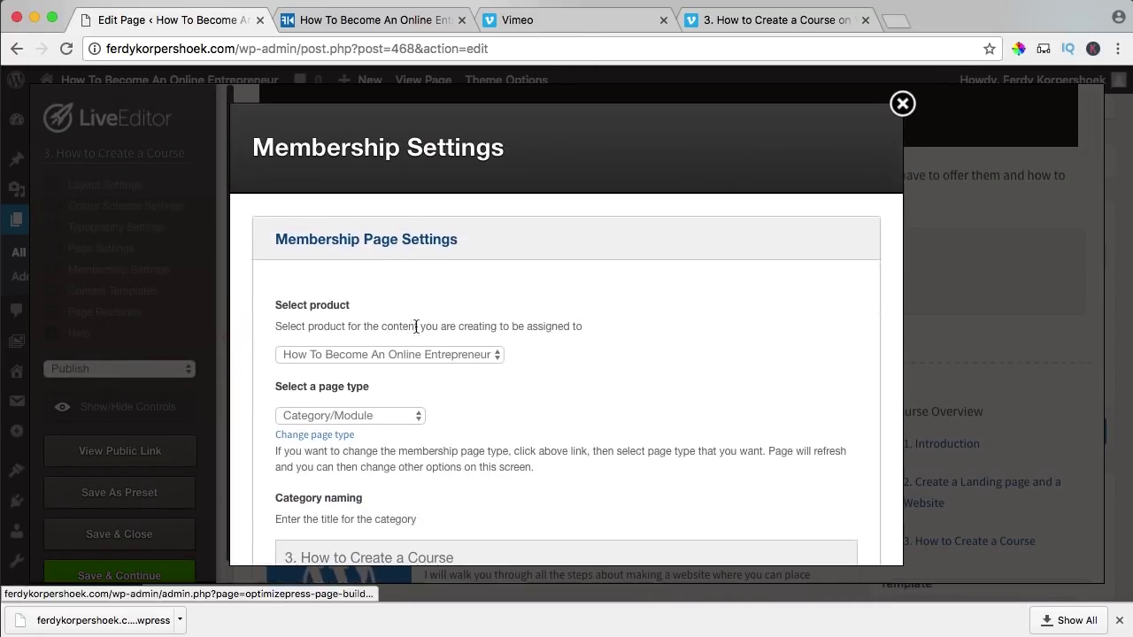
scroll(420, 324, "down", 5)
triple_click(455, 372)
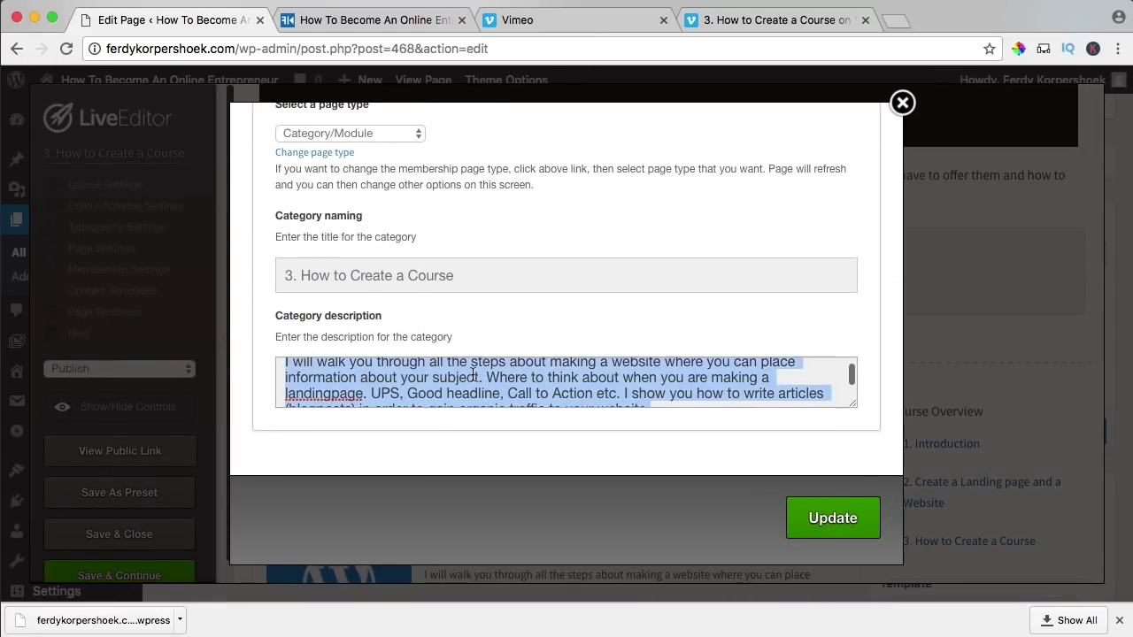
key("super+v")
left_click(837, 524)
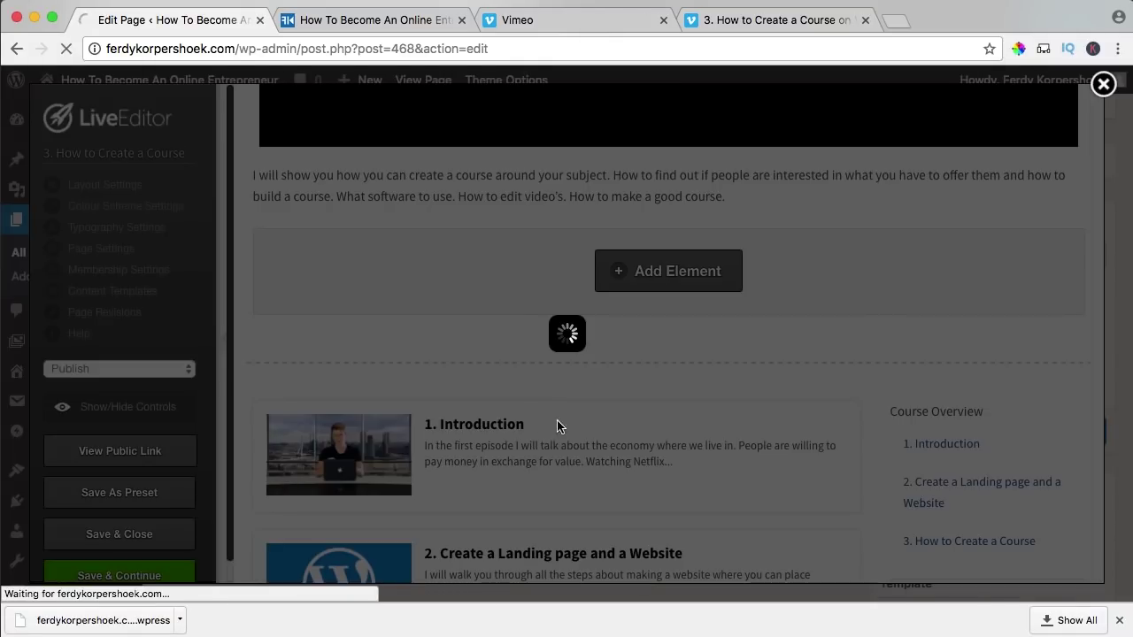
scroll(659, 403, "up", 5)
scroll(659, 409, "down", 7)
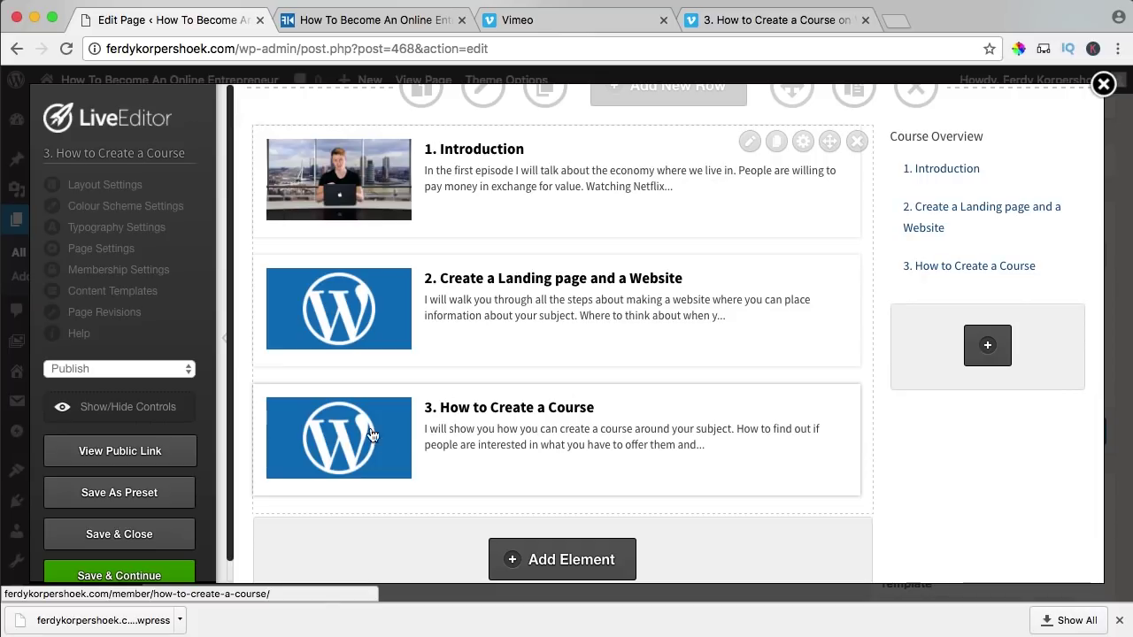
- Choose the Create A Course media library image as the page thumbnail in Layout Settings
left_click(113, 185)
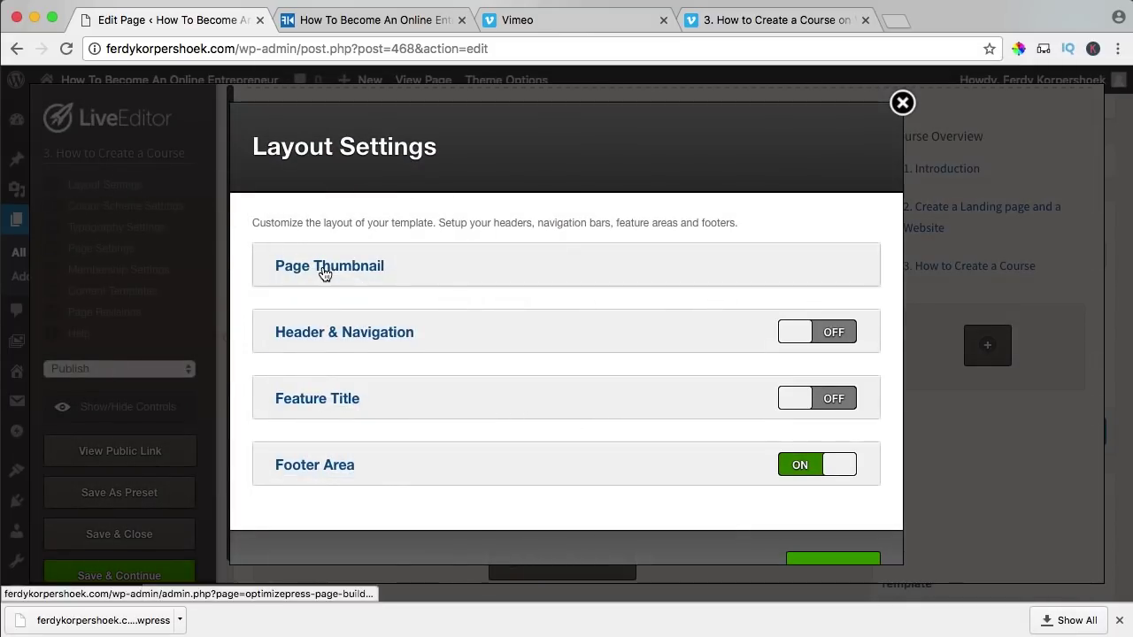
left_click(324, 272)
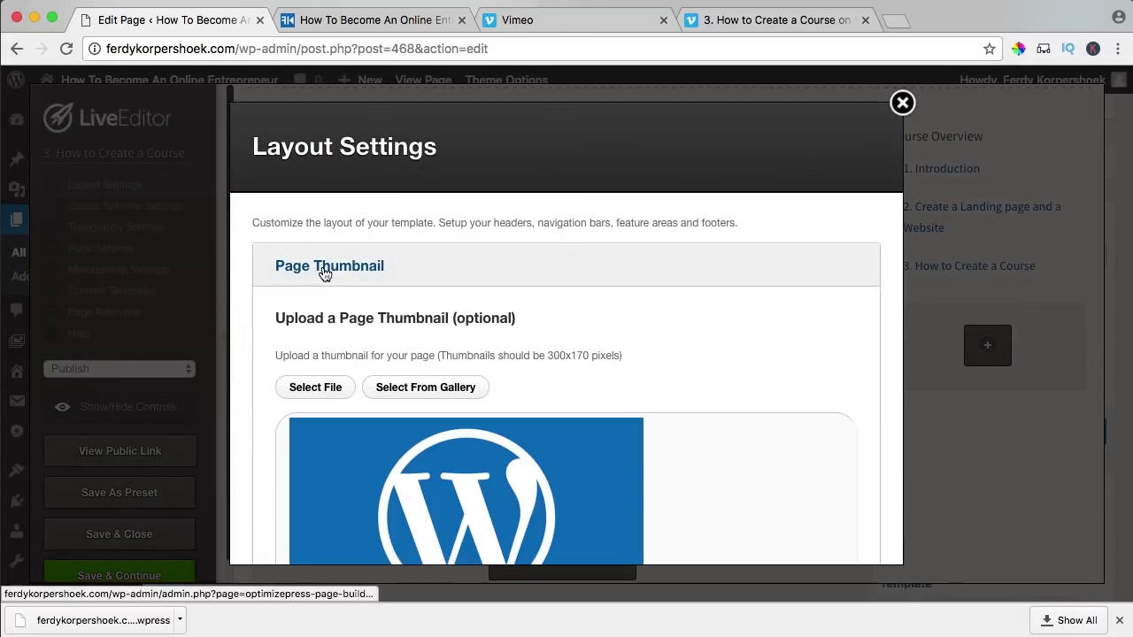
left_click(315, 388)
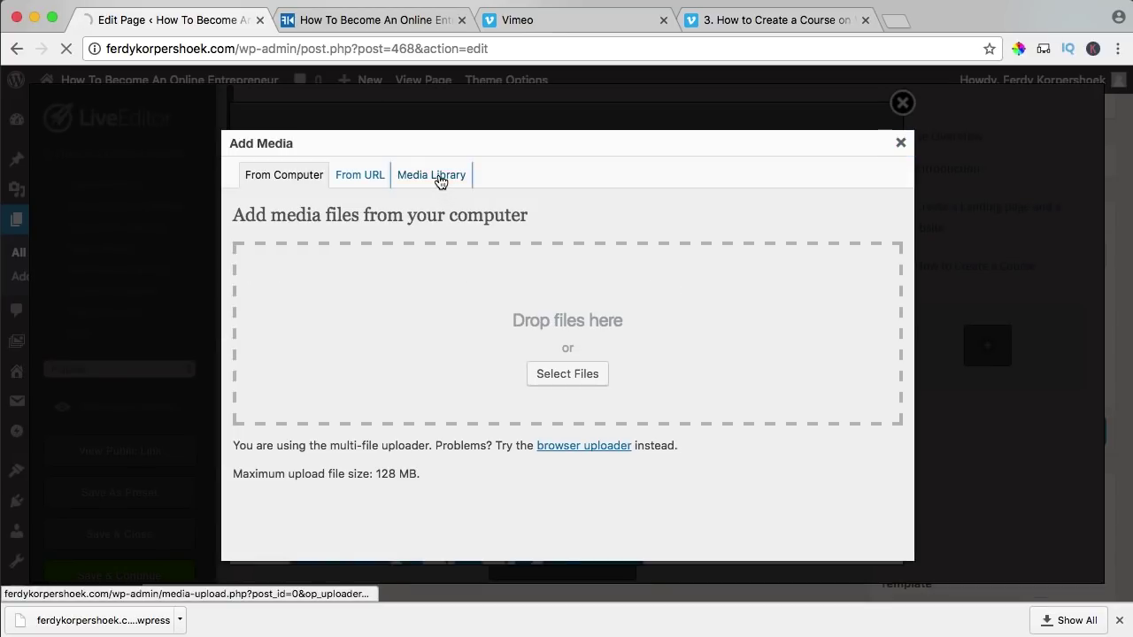
left_click(439, 180)
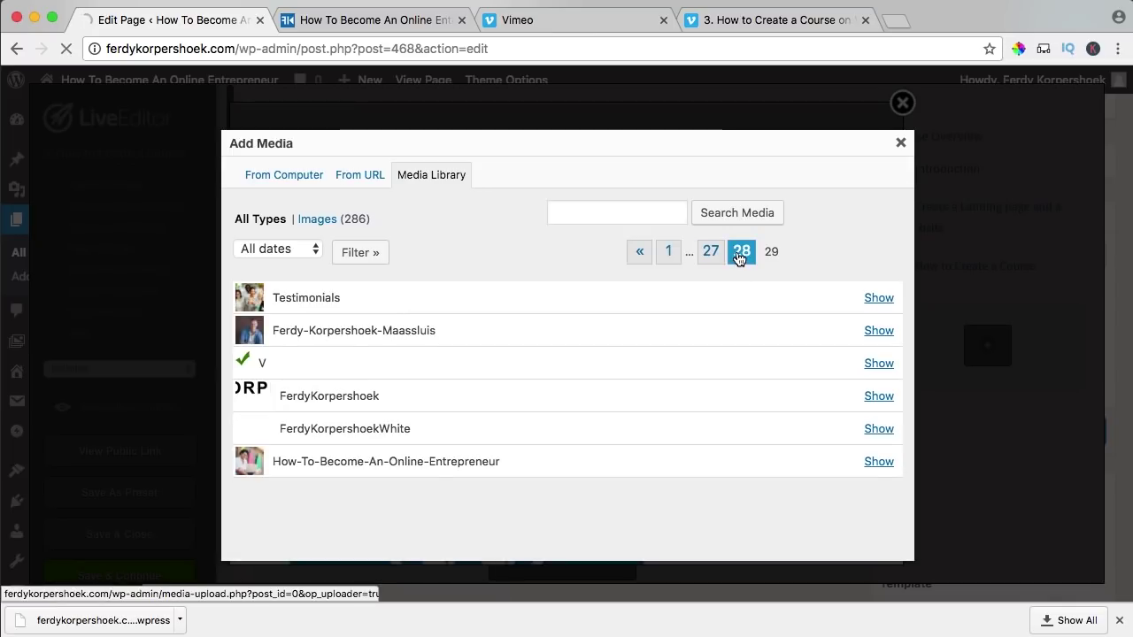
scroll(490, 396, "down", 1)
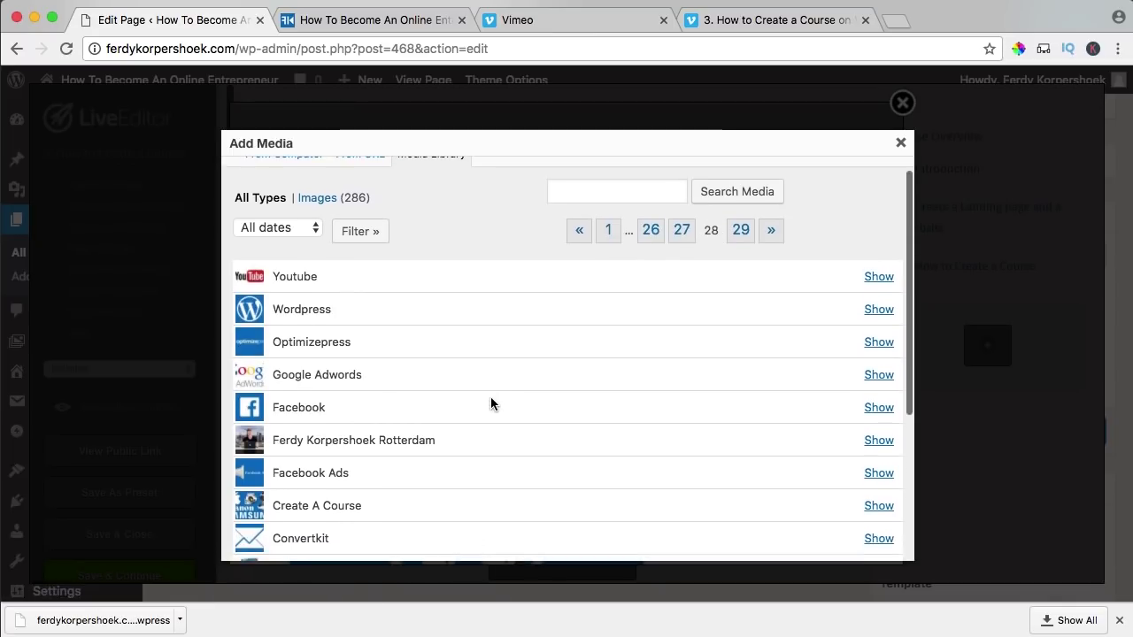
scroll(490, 396, "down", 3)
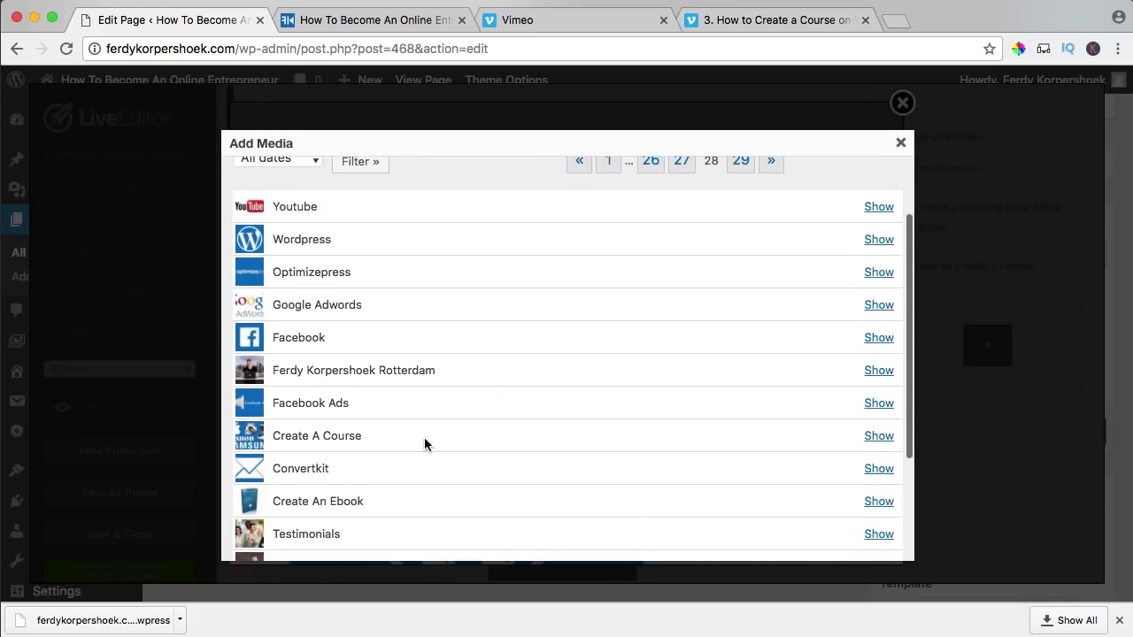
left_click(876, 437)
scroll(461, 438, "down", 6)
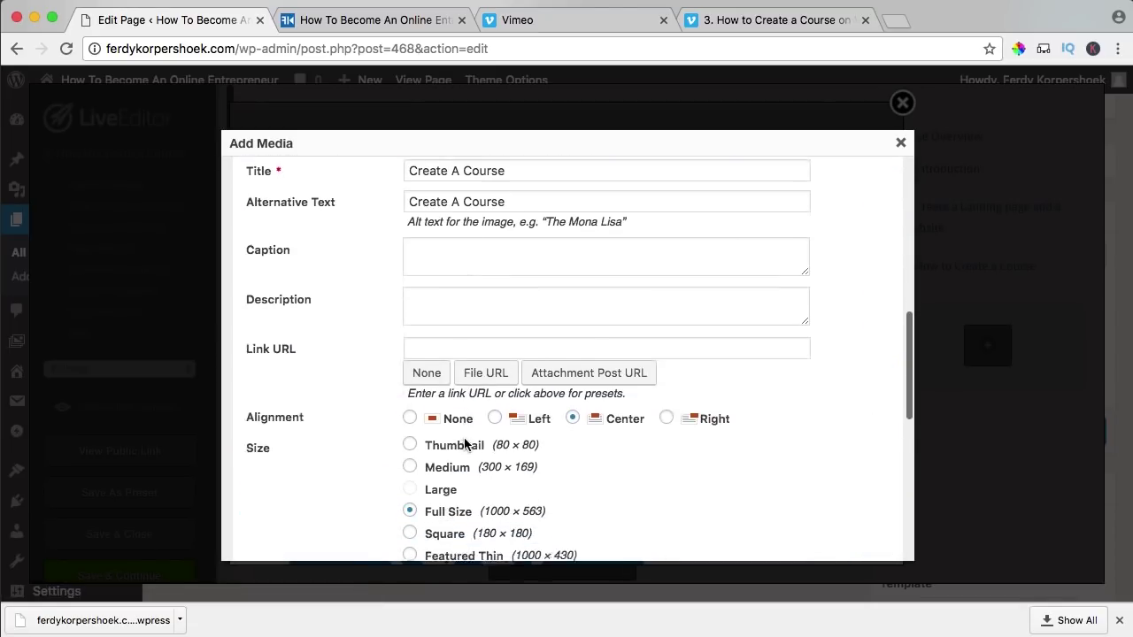
scroll(389, 438, "down", 10)
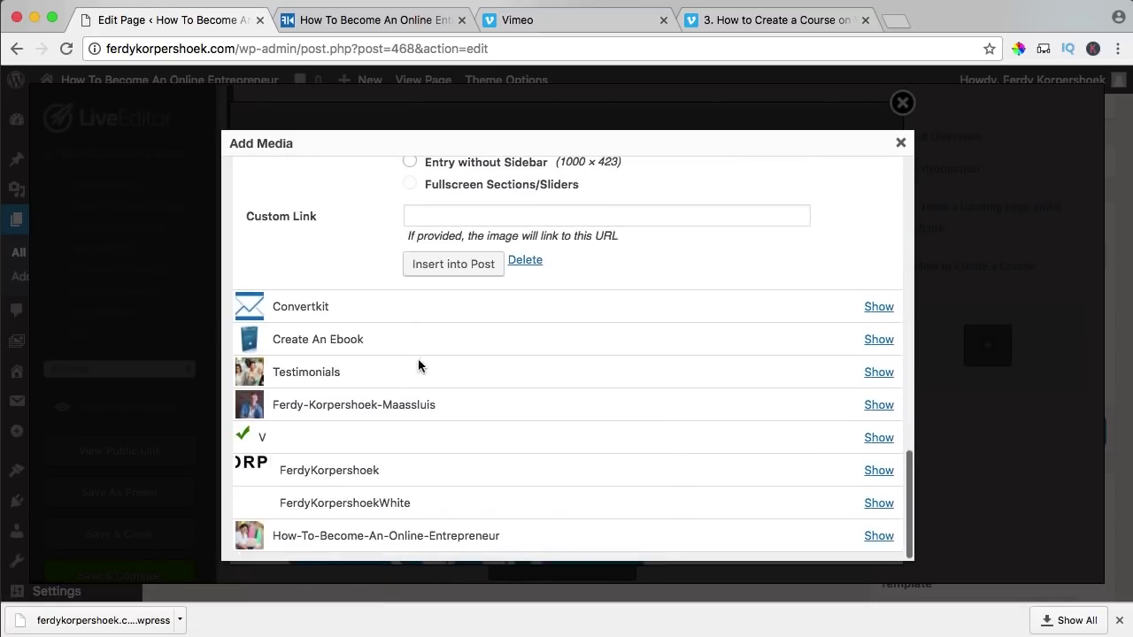
left_click(439, 265)
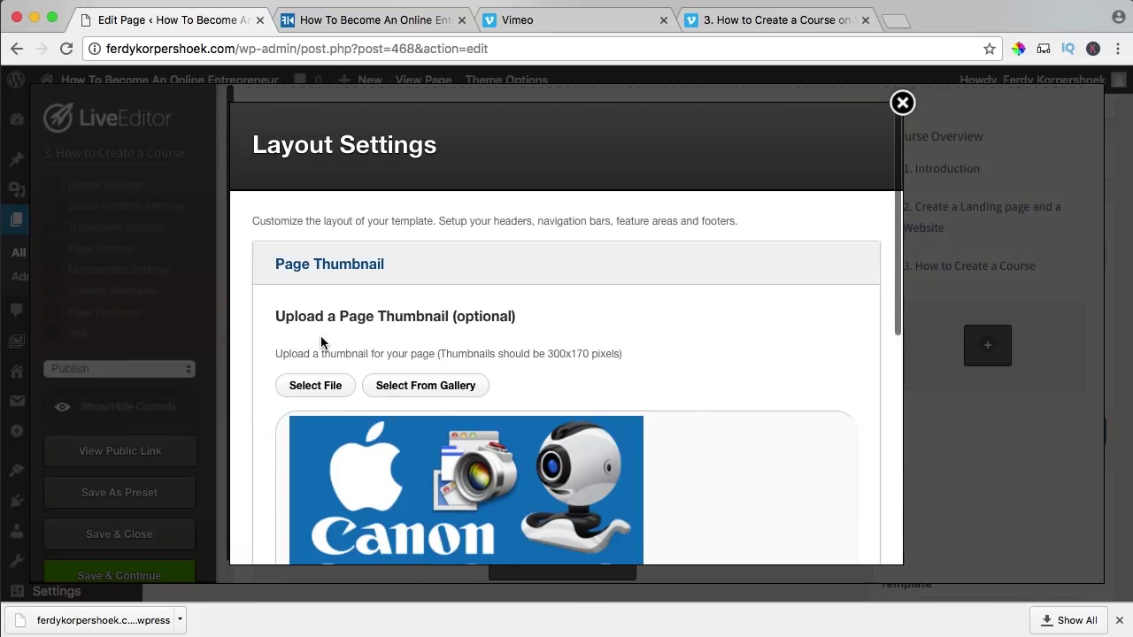
- Update the layout settings, dismiss the alert, and Save & Close the Live Editor
scroll(321, 343, "down", 10)
left_click(819, 515)
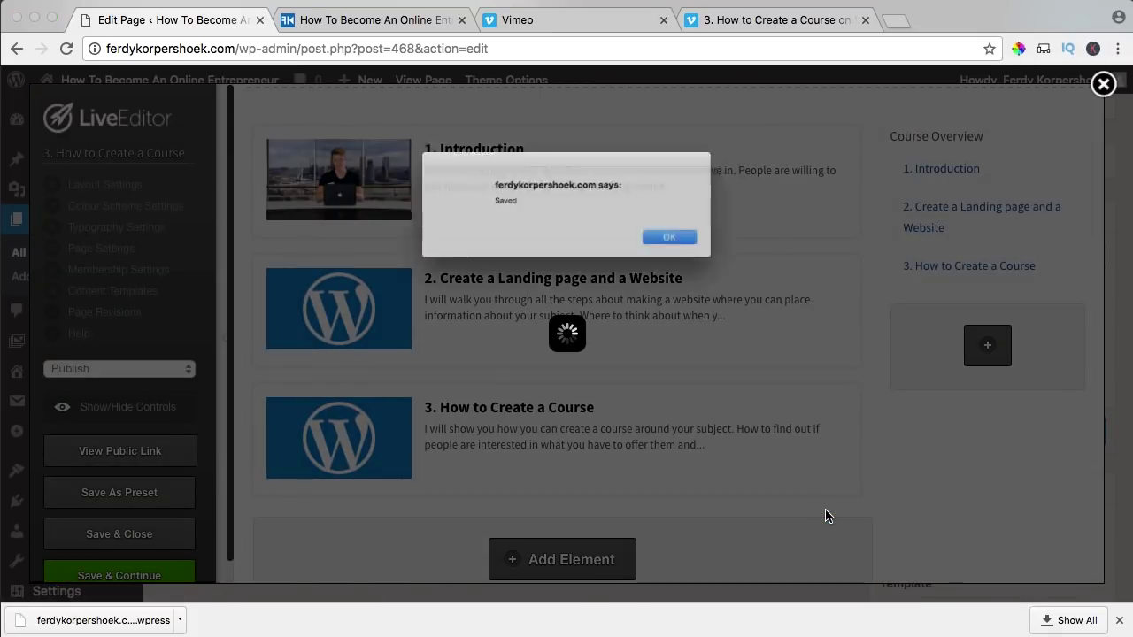
key("Return")
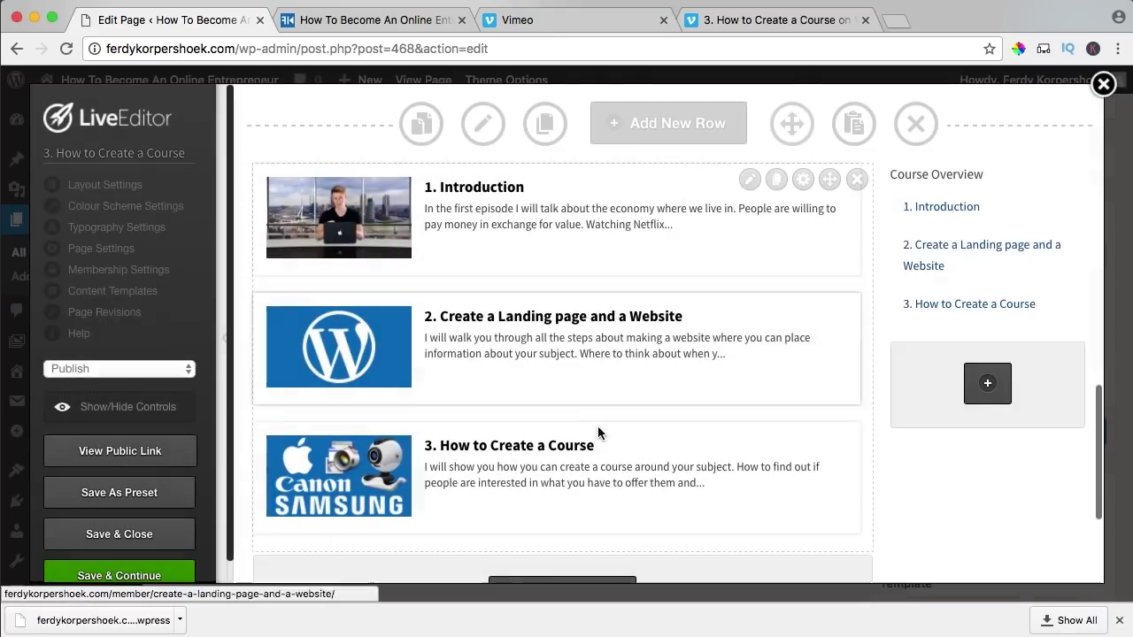
left_click(118, 535)
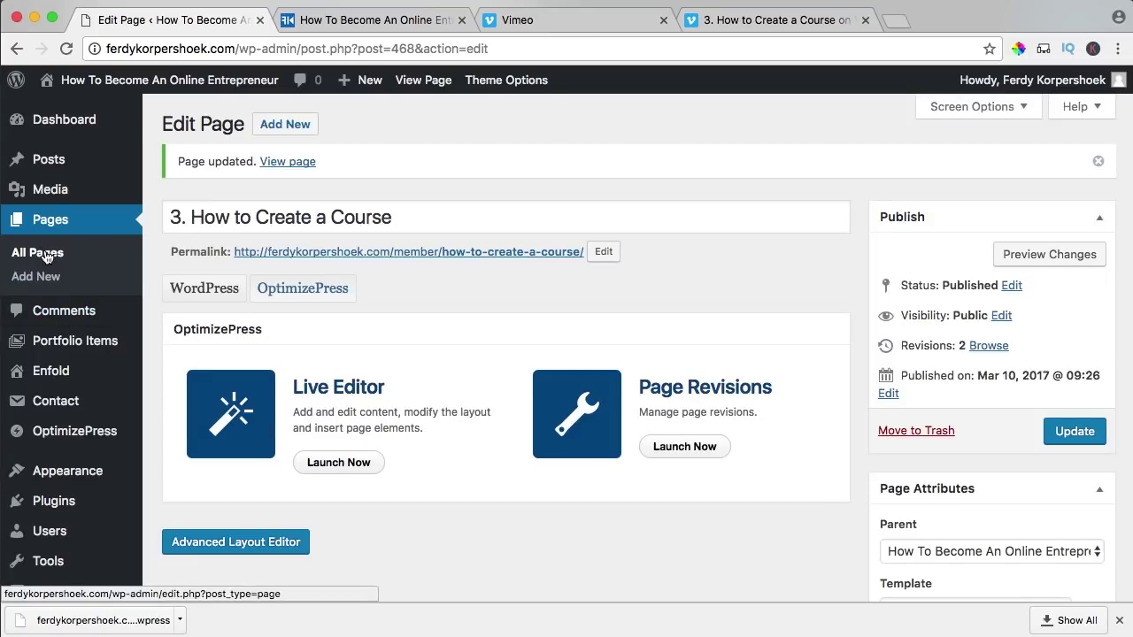
- Close the lesson 3 Vimeo tab and other leftover Vimeo tabs, leaving the public home page open
left_click(806, 21)
left_click(863, 21)
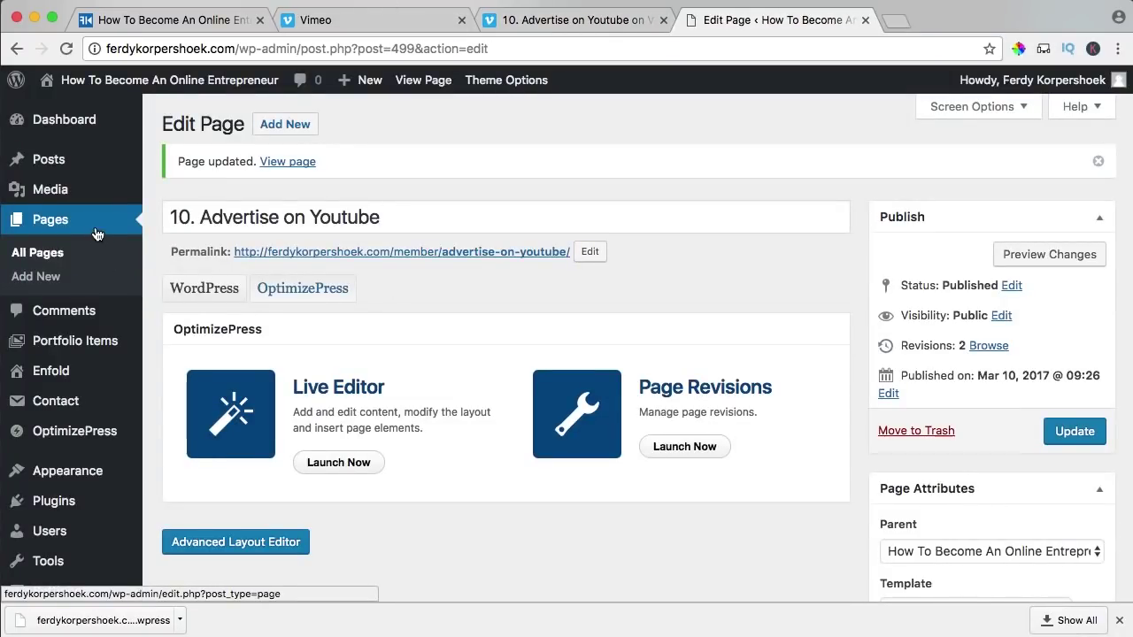
left_click(191, 86)
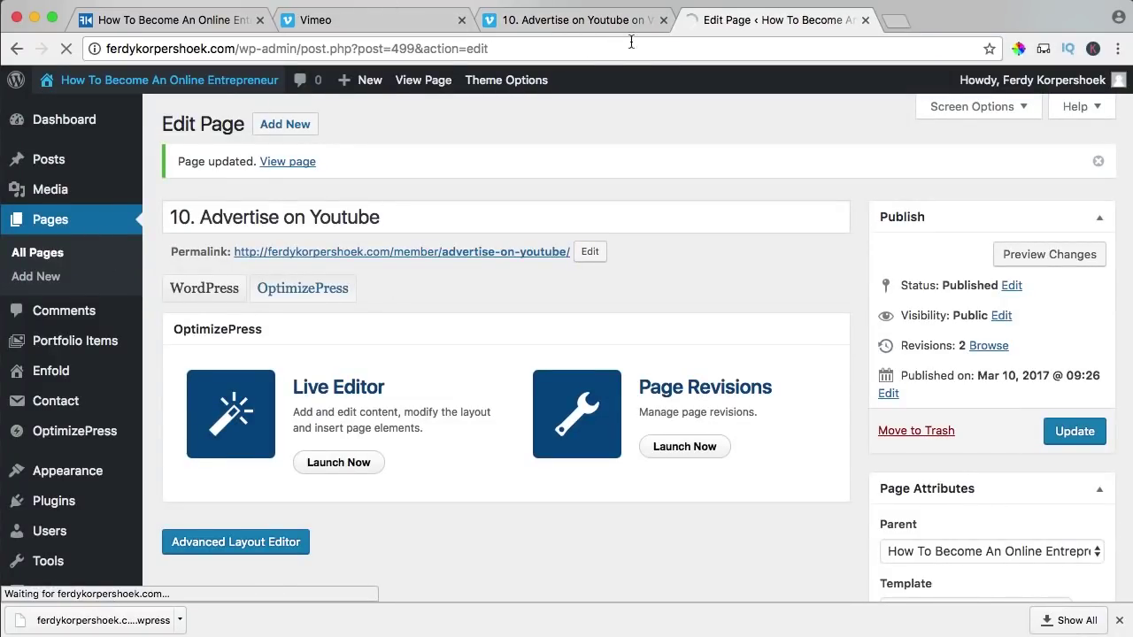
left_click(664, 19)
left_click(463, 19)
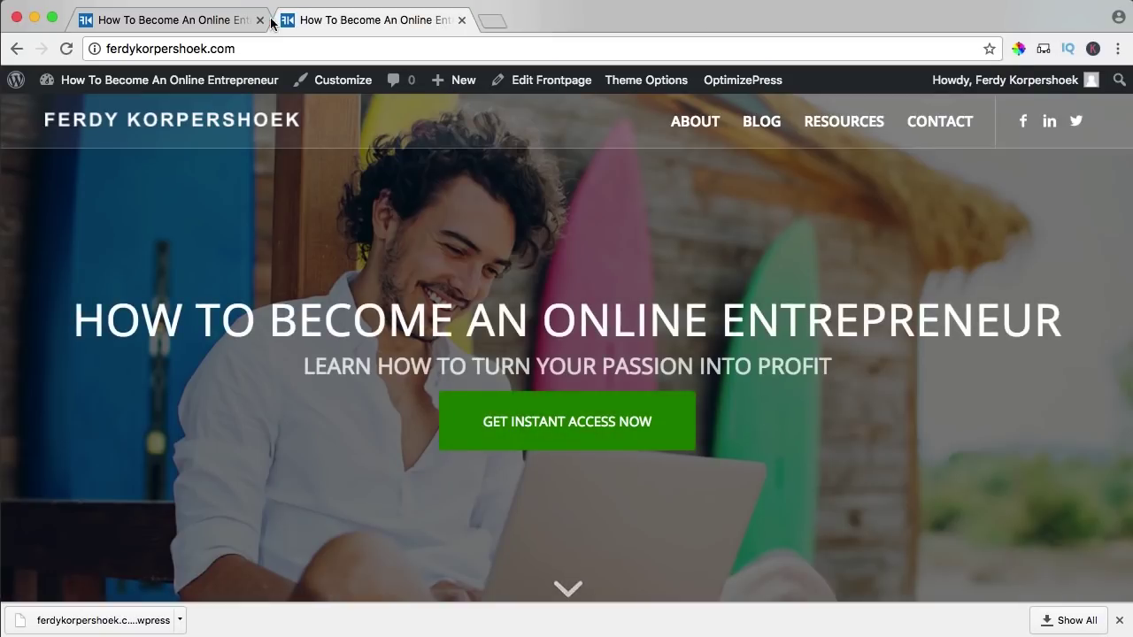
- Close the duplicate site tab and load the site's /member course overview
left_click(248, 21)
left_click(260, 20)
left_click(250, 49)
left_click(261, 51)
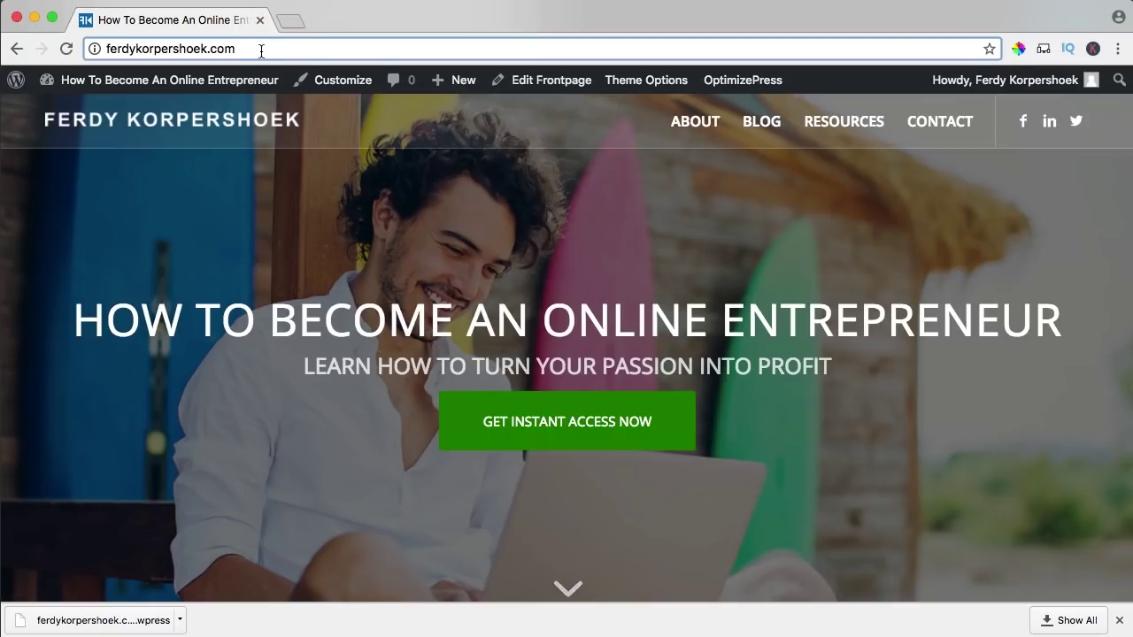
type("/member")
key("Return")
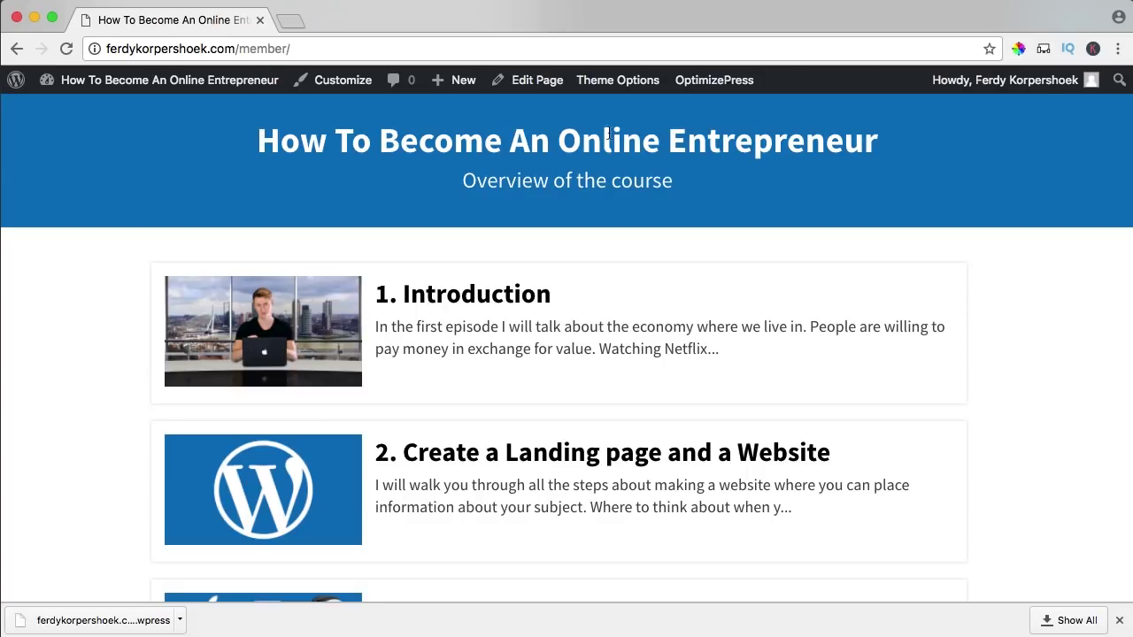
- Scroll through the member overview to review all ten listed lessons
scroll(560, 180, "down", 10)
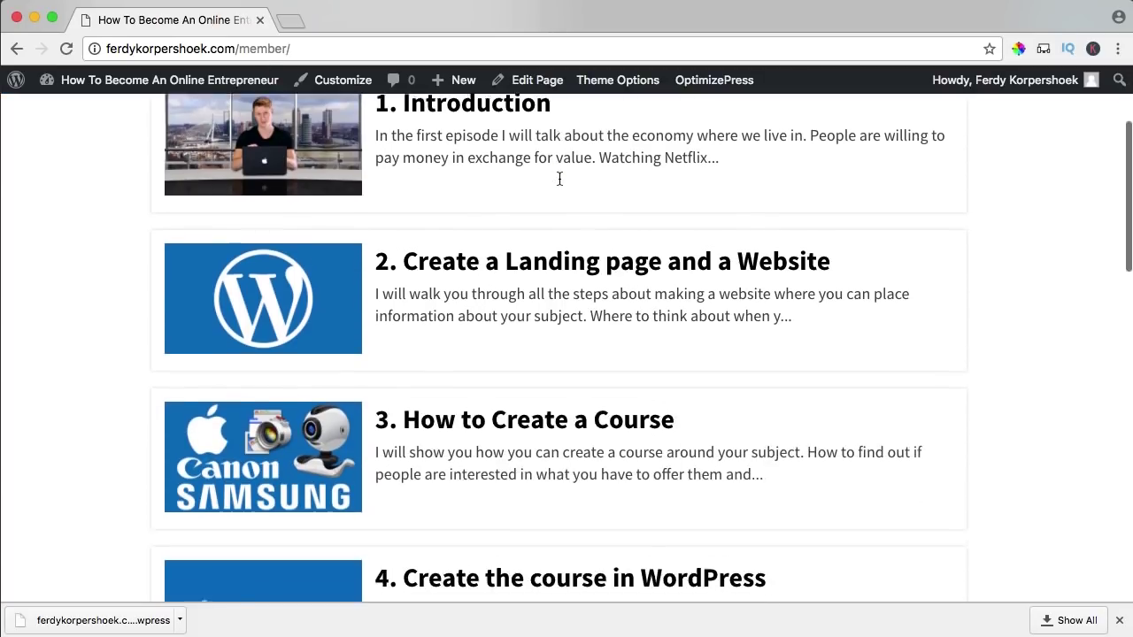
scroll(559, 180, "down", 11)
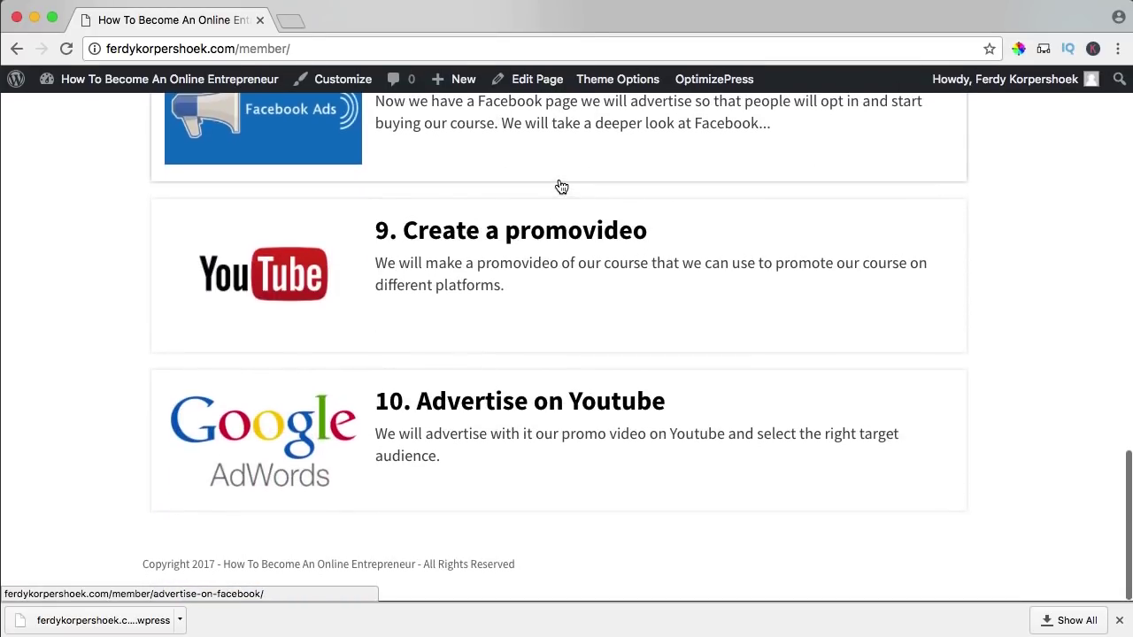
scroll(559, 186, "up", 20)
scroll(483, 305, "down", 6)
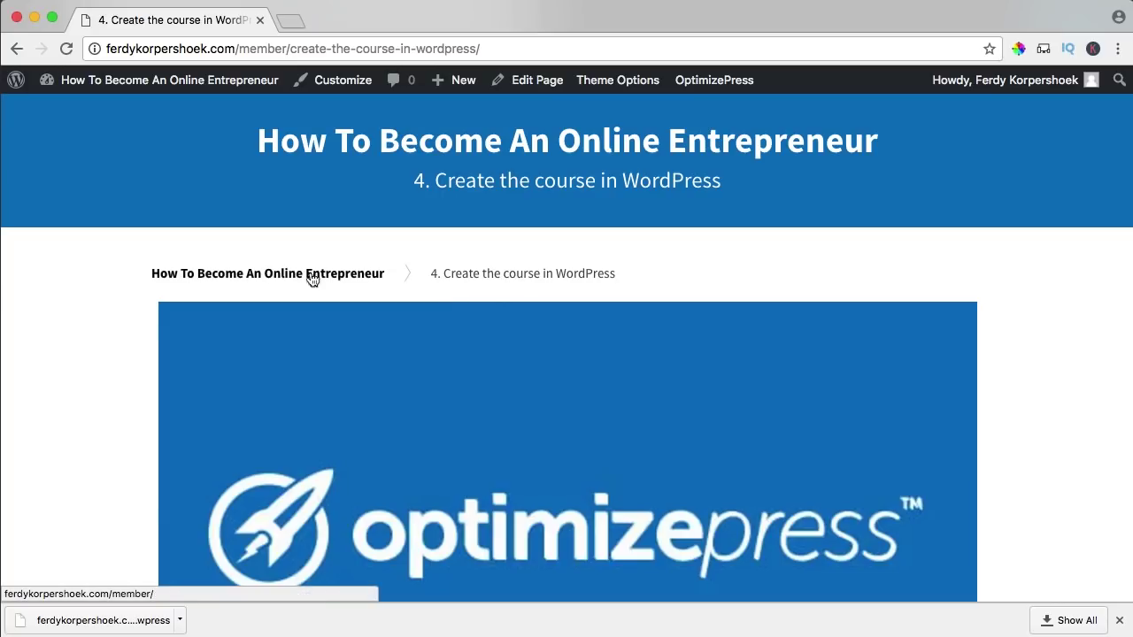
scroll(503, 270, "down", 10)
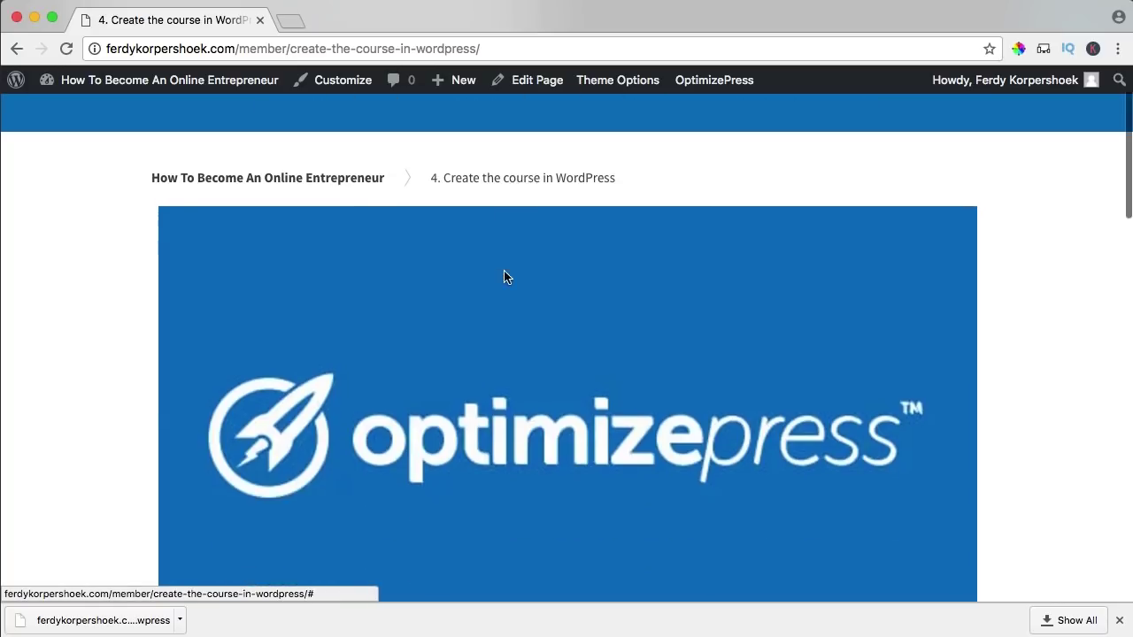
scroll(503, 270, "down", 1)
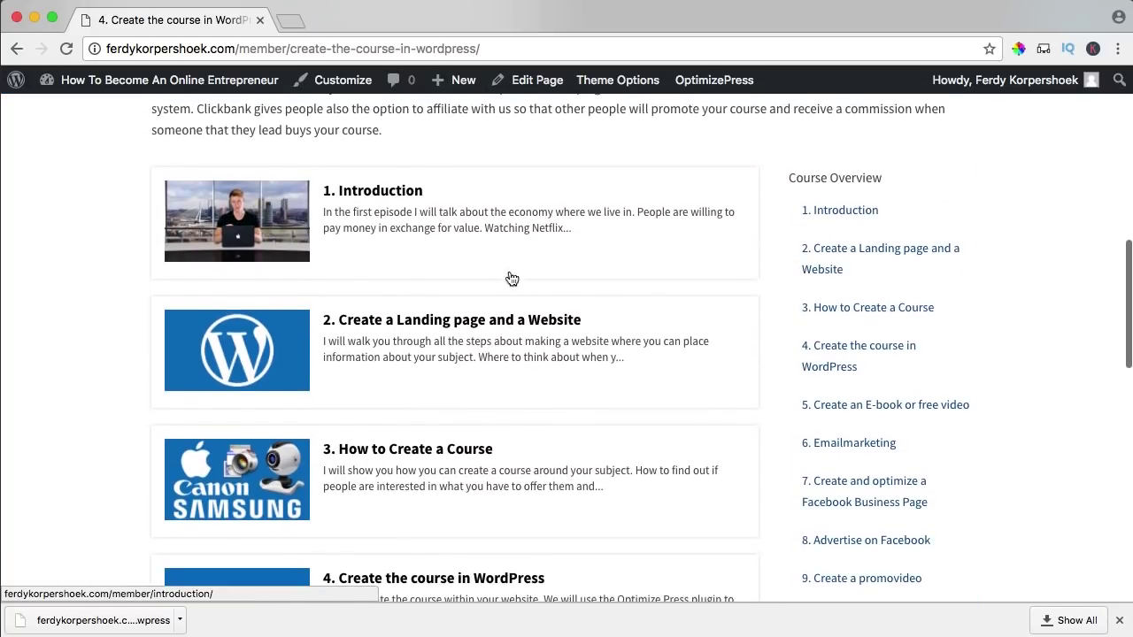
scroll(533, 325, "down", 5)
scroll(529, 329, "down", 8)
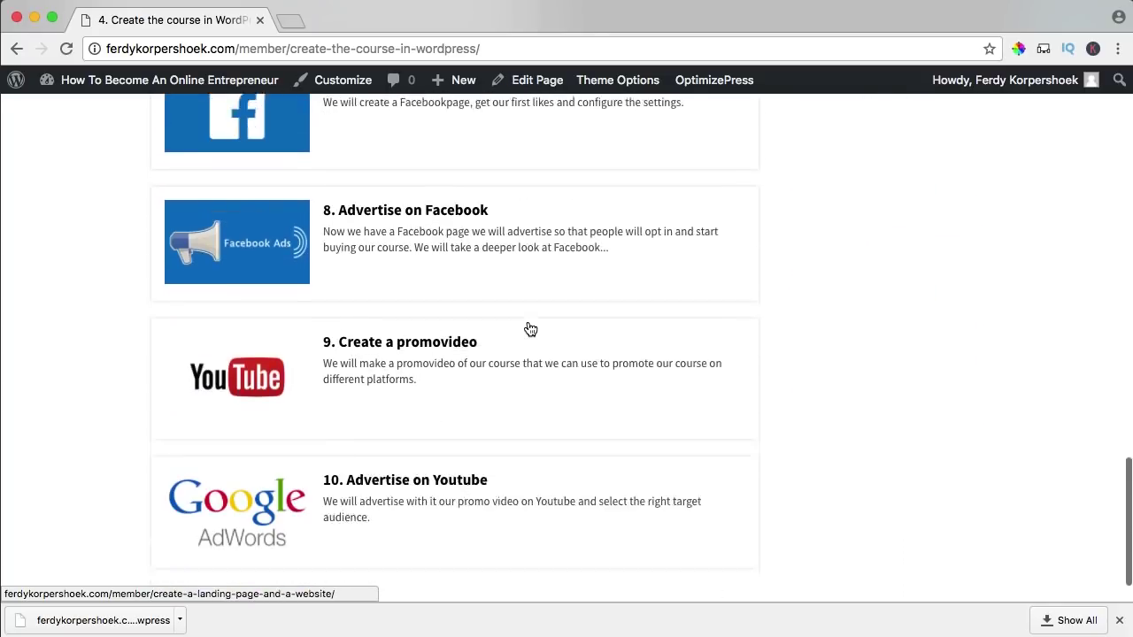
scroll(529, 329, "up", 11)
scroll(530, 327, "up", 4)
scroll(525, 328, "down", 2)
scroll(760, 319, "down", 1)
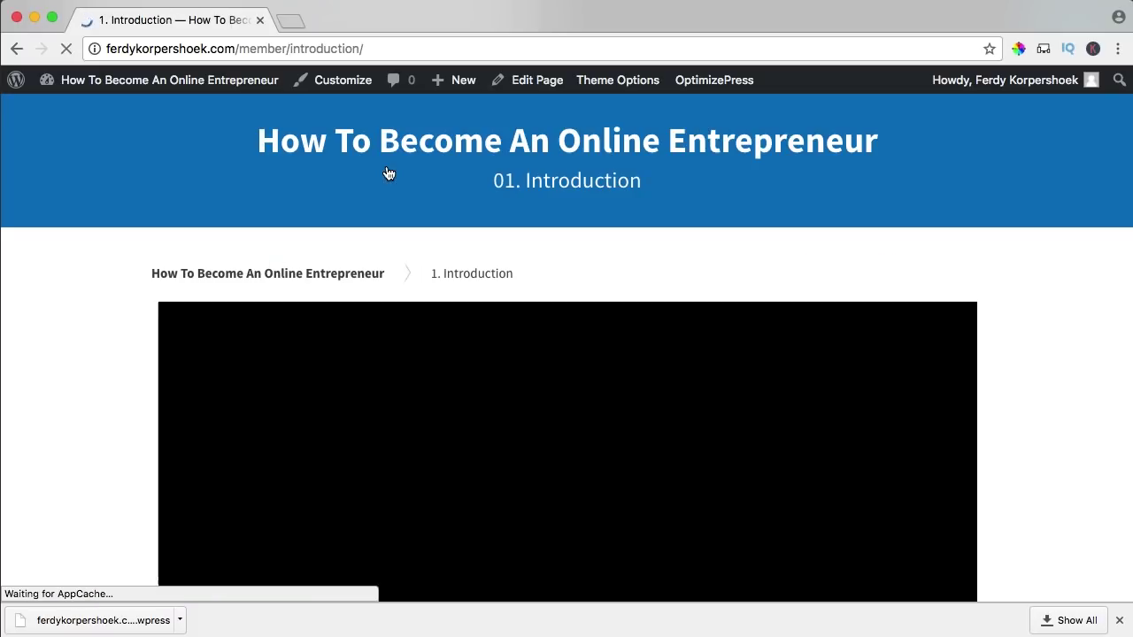
- Review the 1. Introduction lesson page and its breadcrumb, then head to the admin Dashboard
scroll(354, 230, "down", 3)
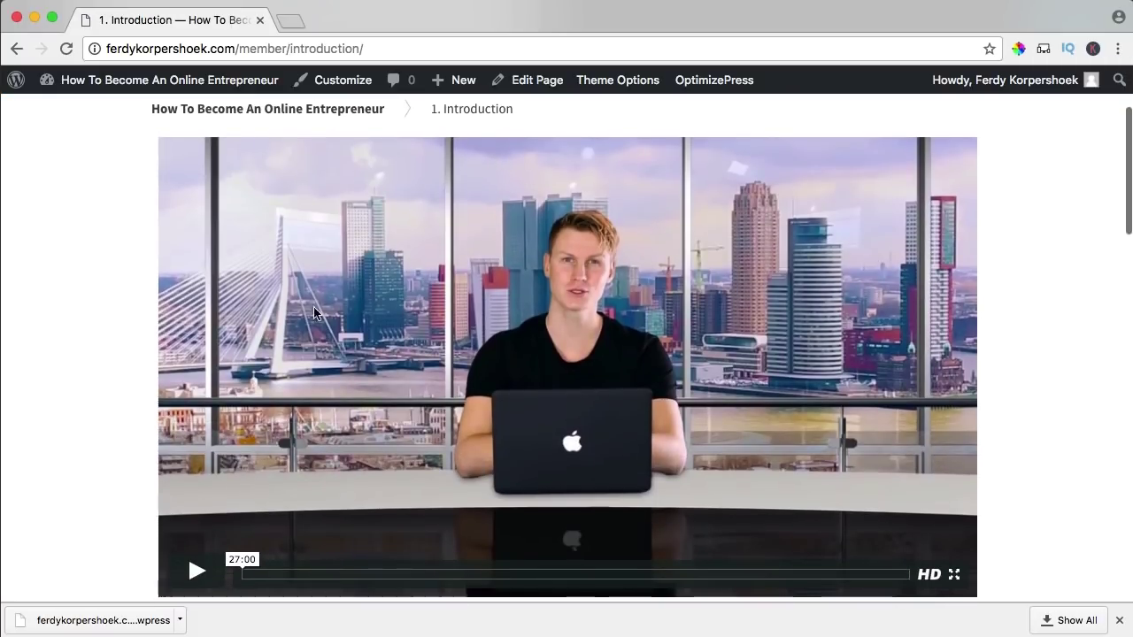
scroll(436, 406, "up", 1)
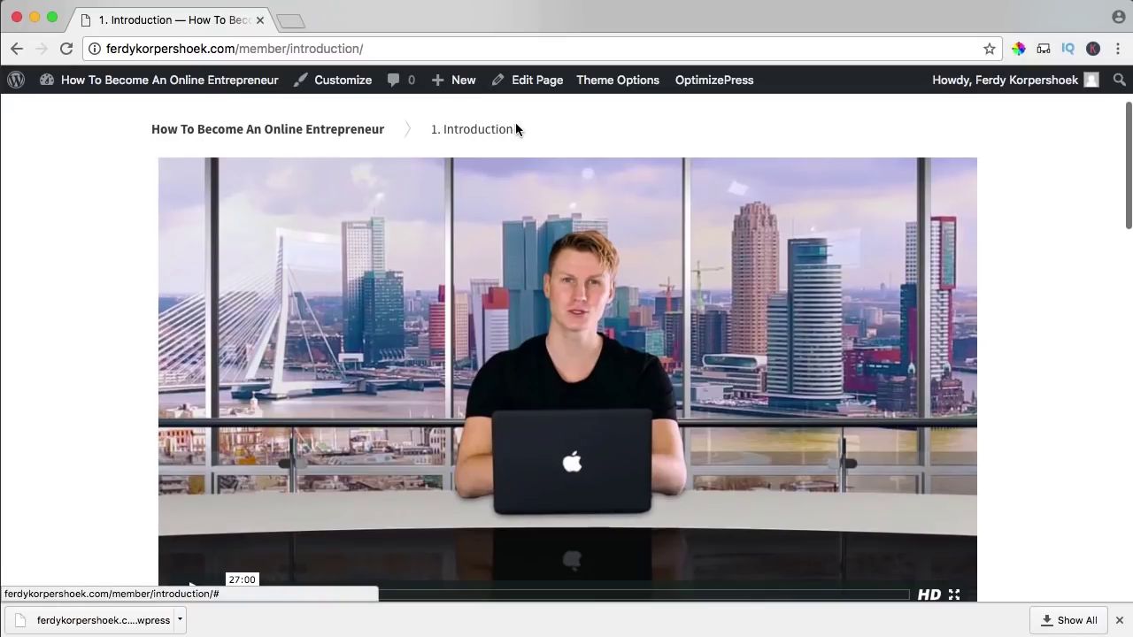
scroll(348, 320, "down", 5)
scroll(347, 321, "down", 3)
scroll(347, 317, "up", 10)
left_click(448, 274)
scroll(448, 278, "down", 9)
scroll(448, 279, "up", 10)
mouse_move(144, 97)
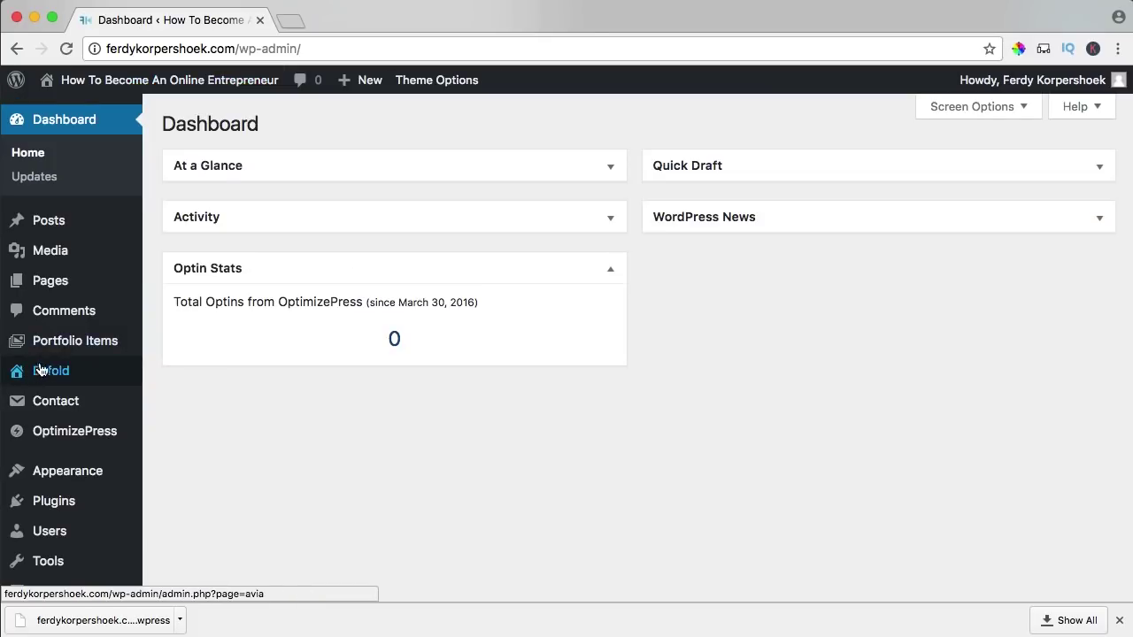
- Duplicate the 1. Introduction page
mouse_move(64, 282)
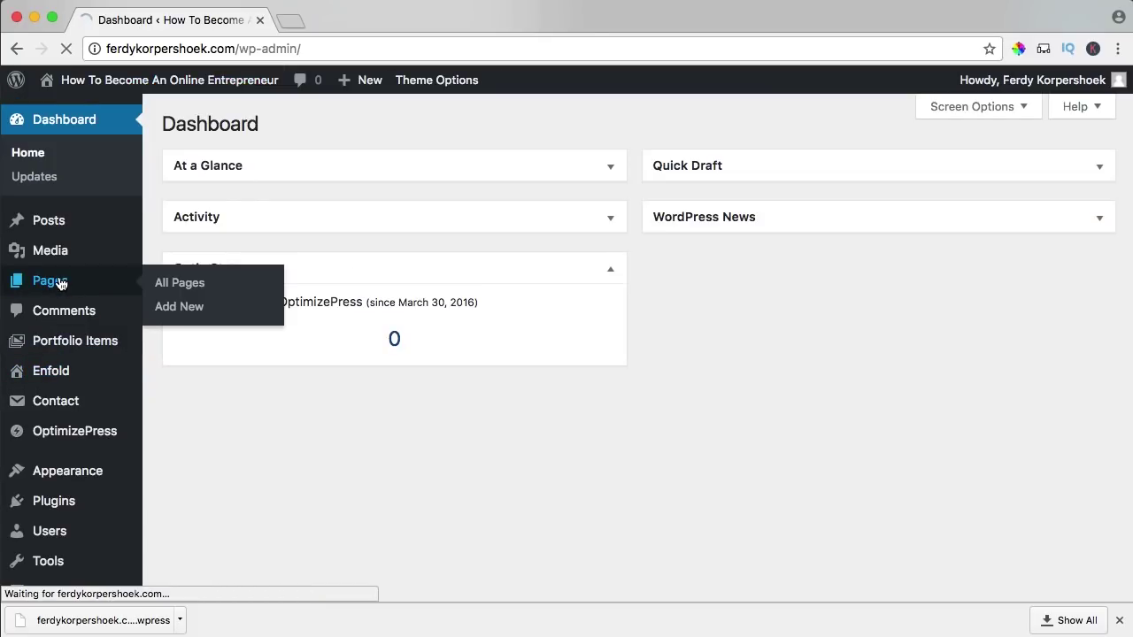
scroll(374, 442, "down", 2)
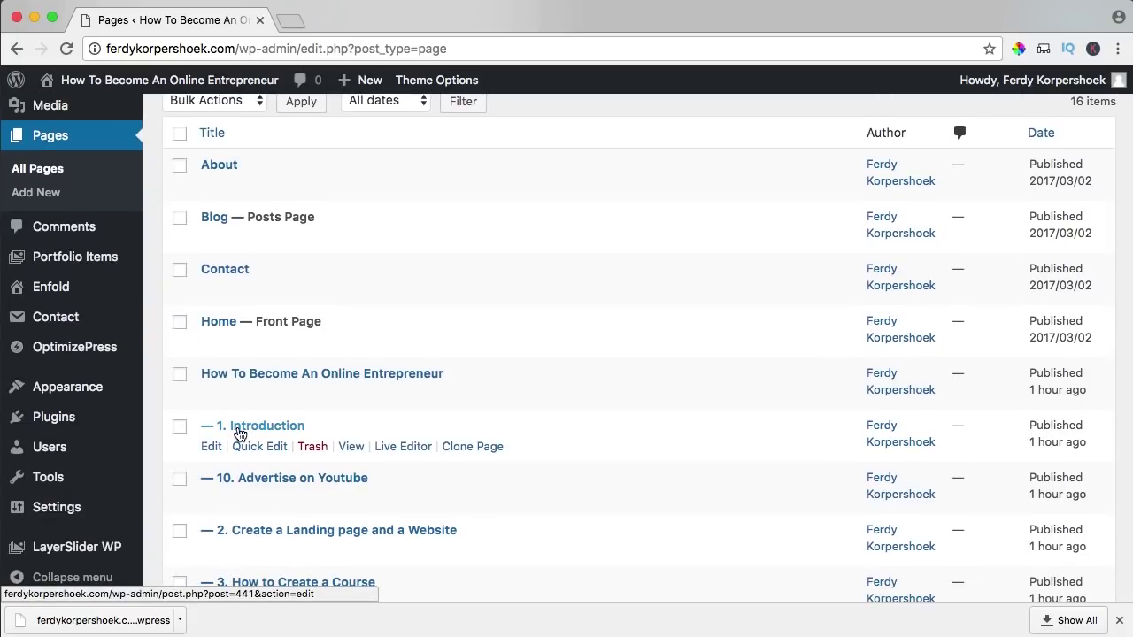
left_click(459, 450)
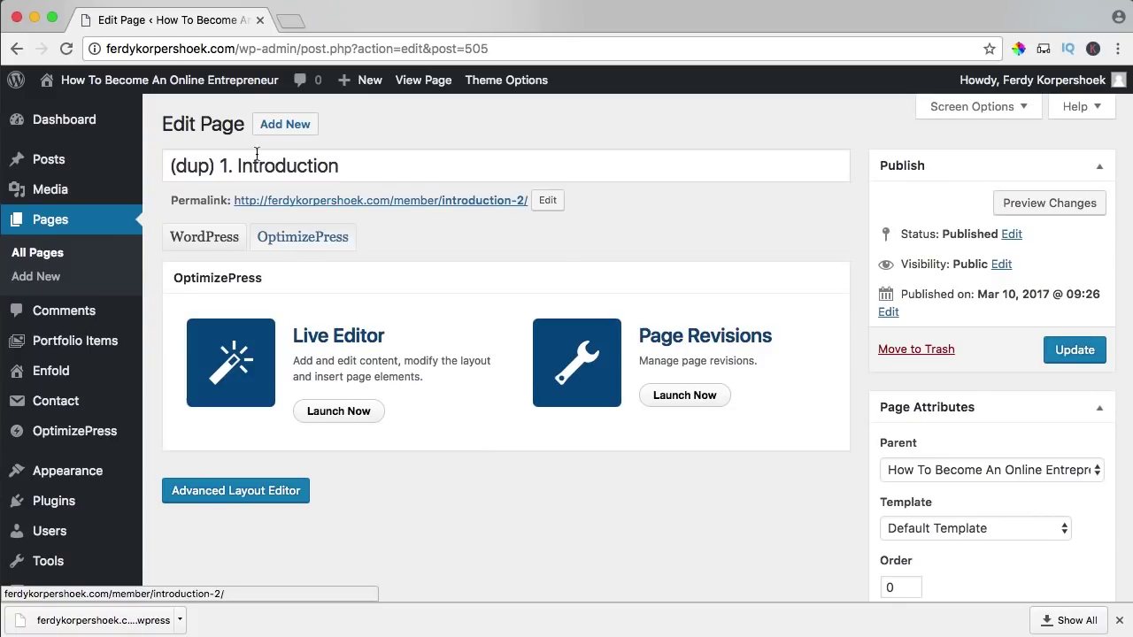
- Edit the cloned page's title, make 1. Introduction its parent page, and save
left_click(220, 166)
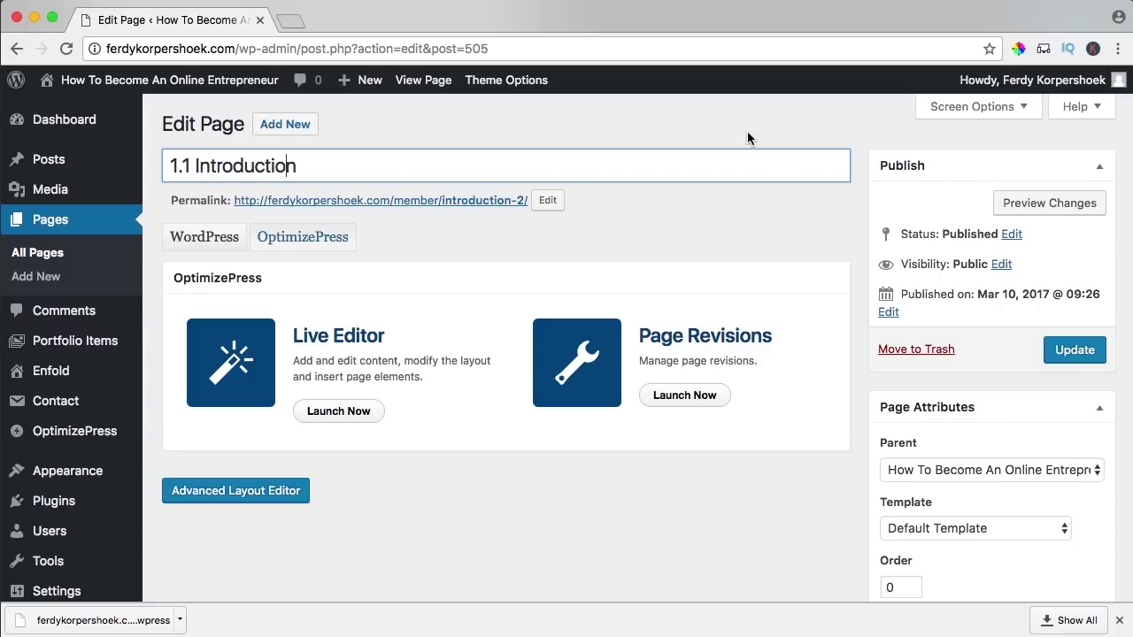
scroll(868, 403, "down", 1)
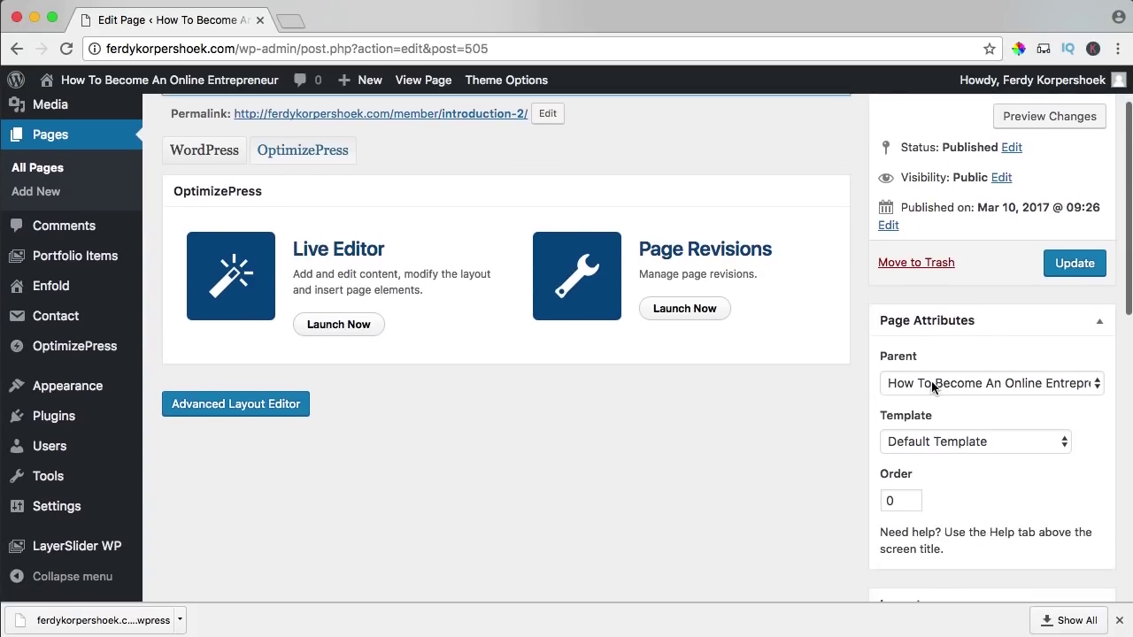
left_click(930, 384)
left_click(854, 399)
scroll(354, 157, "up", 3)
left_click(1060, 352)
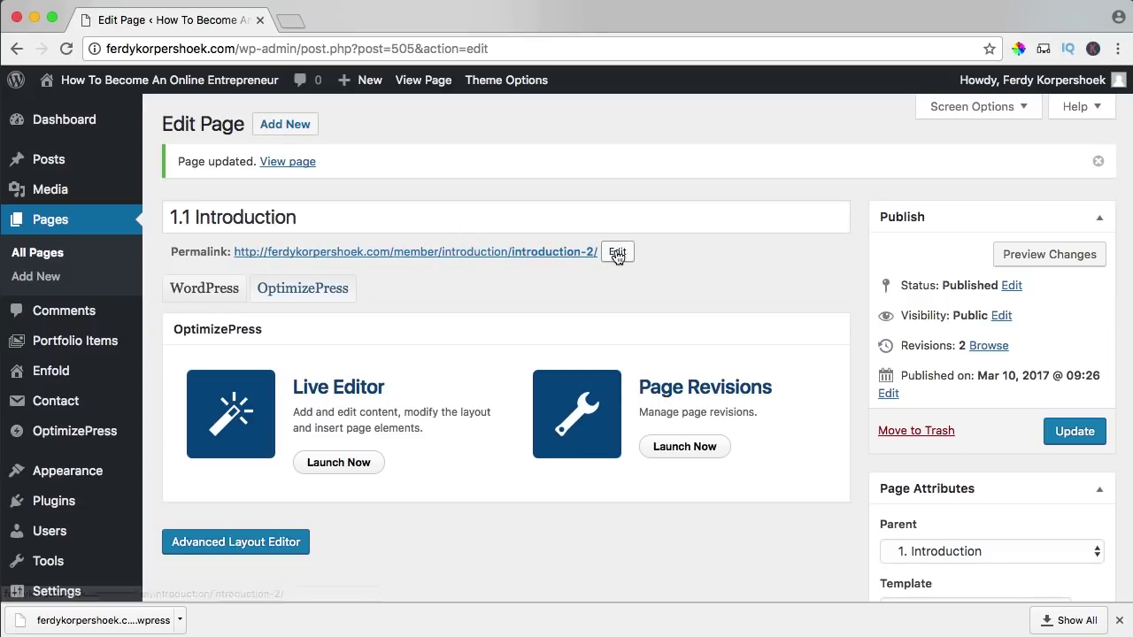
- Shorten the title to '1.1 Intro' and the permalink slug to 'intro', then update
left_click_drag(300, 220, 263, 222)
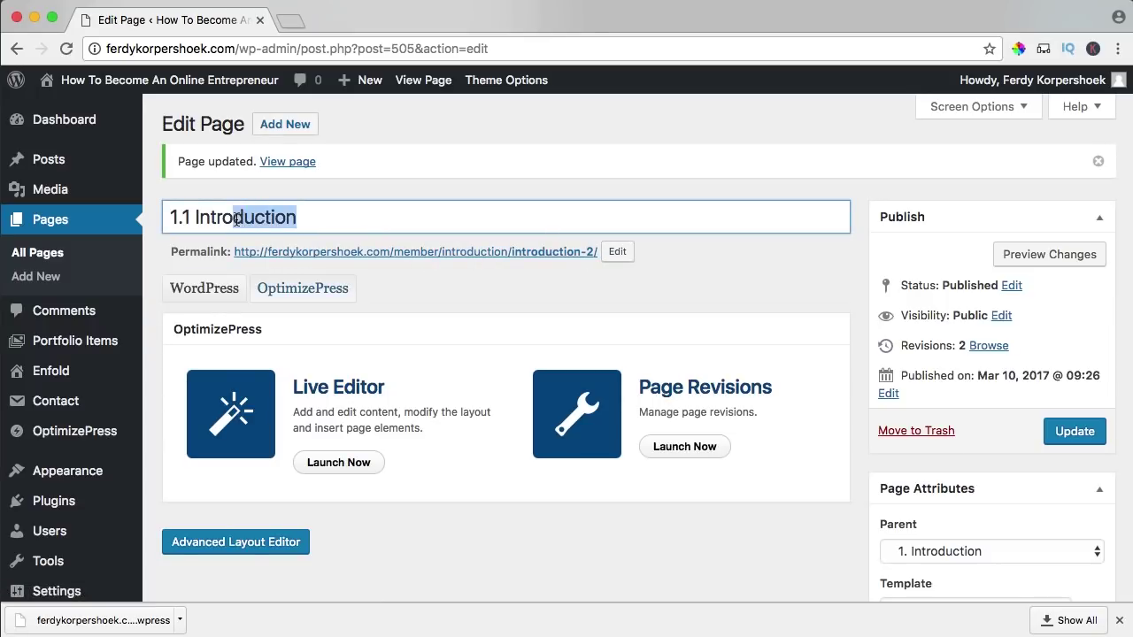
key("BackSpace")
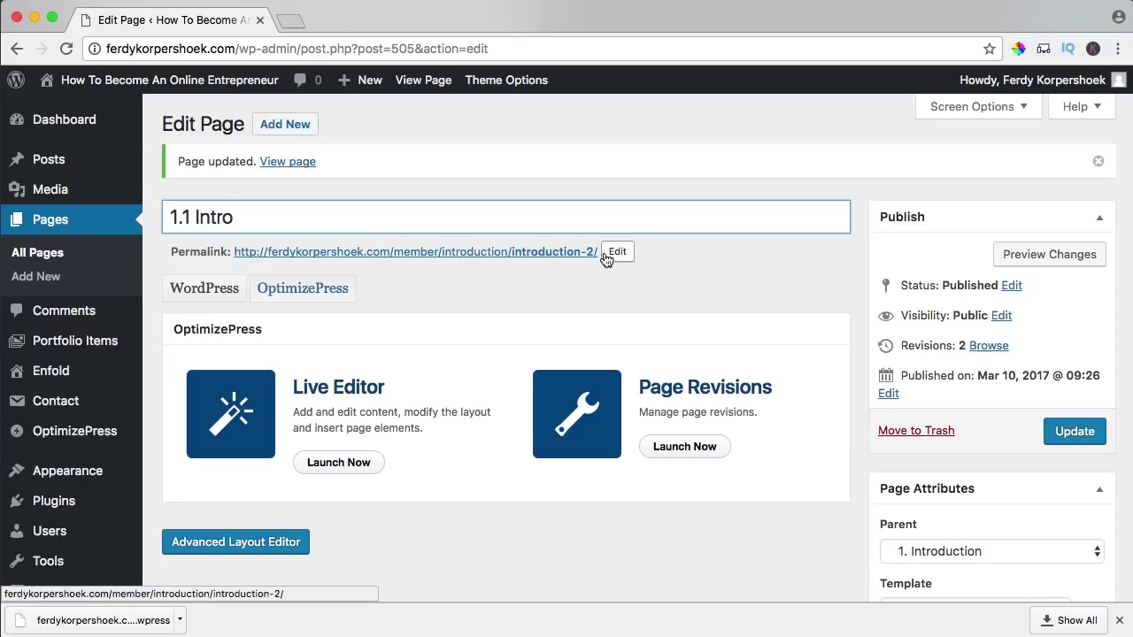
left_click(617, 251)
left_click_drag(541, 253, 617, 253)
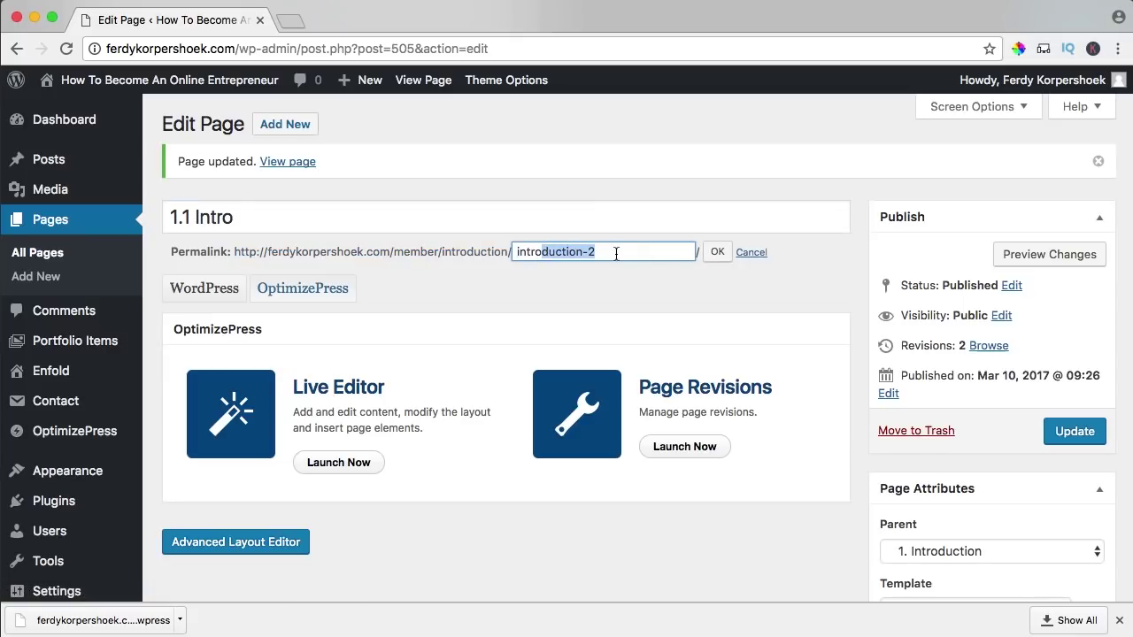
key("BackSpace")
left_click(1095, 433)
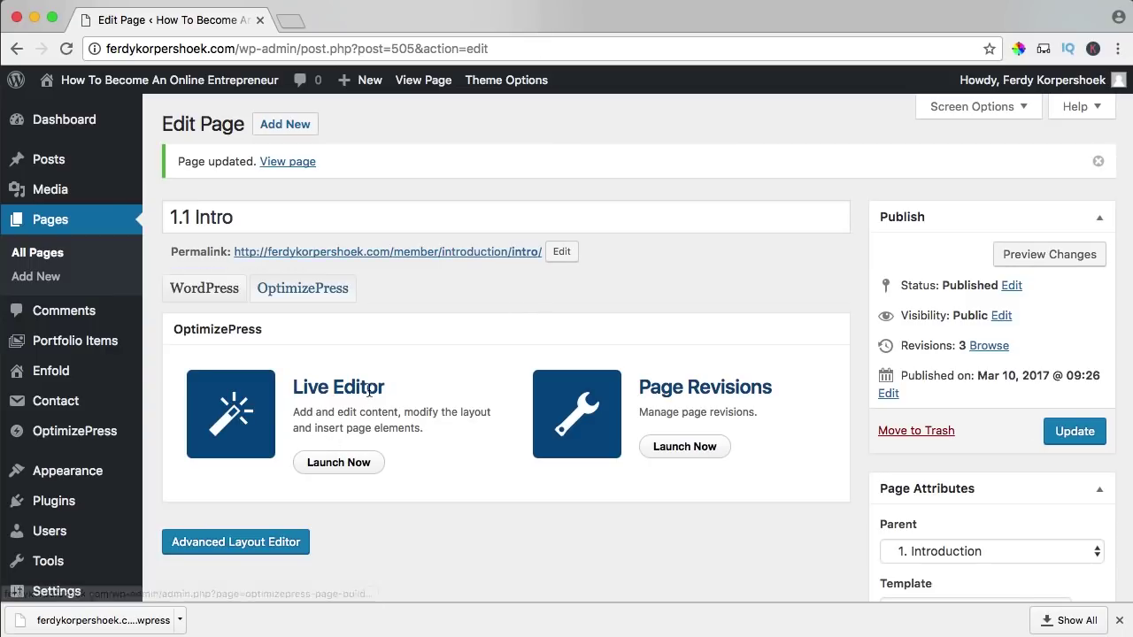
- In the Live Editor, set the membership page type to Subcategory/Submodule
left_click(339, 463)
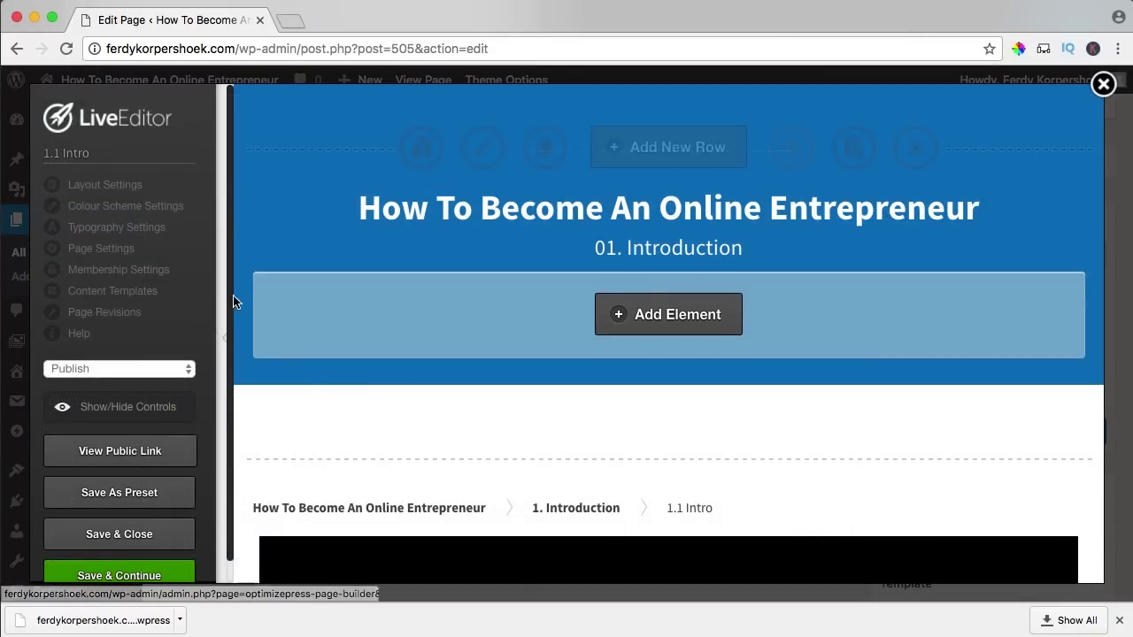
left_click(107, 270)
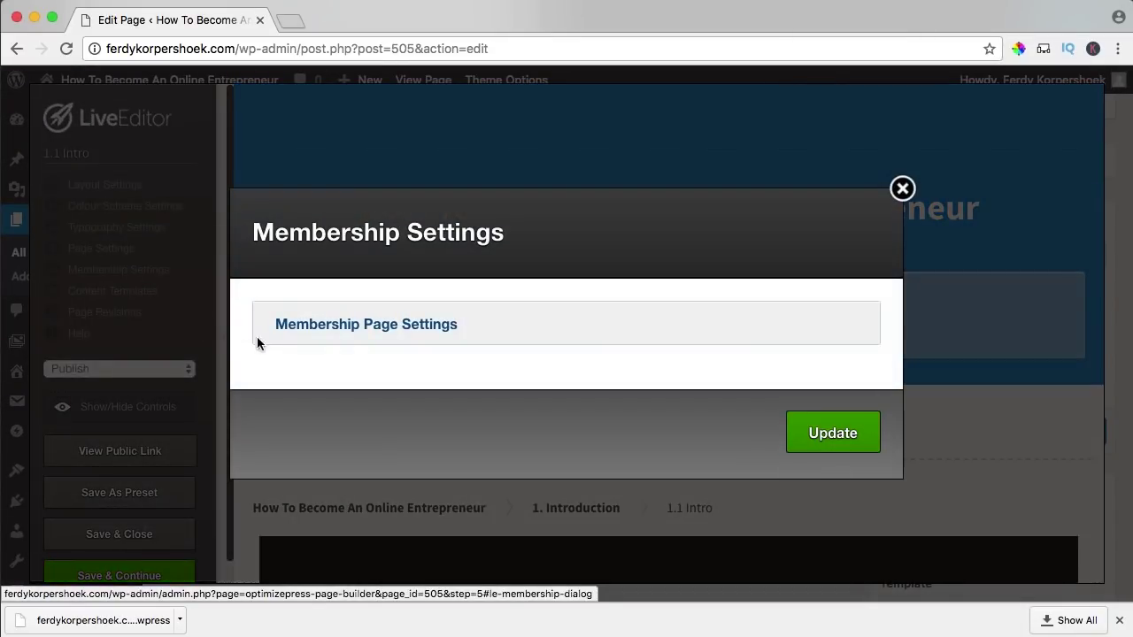
left_click(349, 328)
left_click(350, 414)
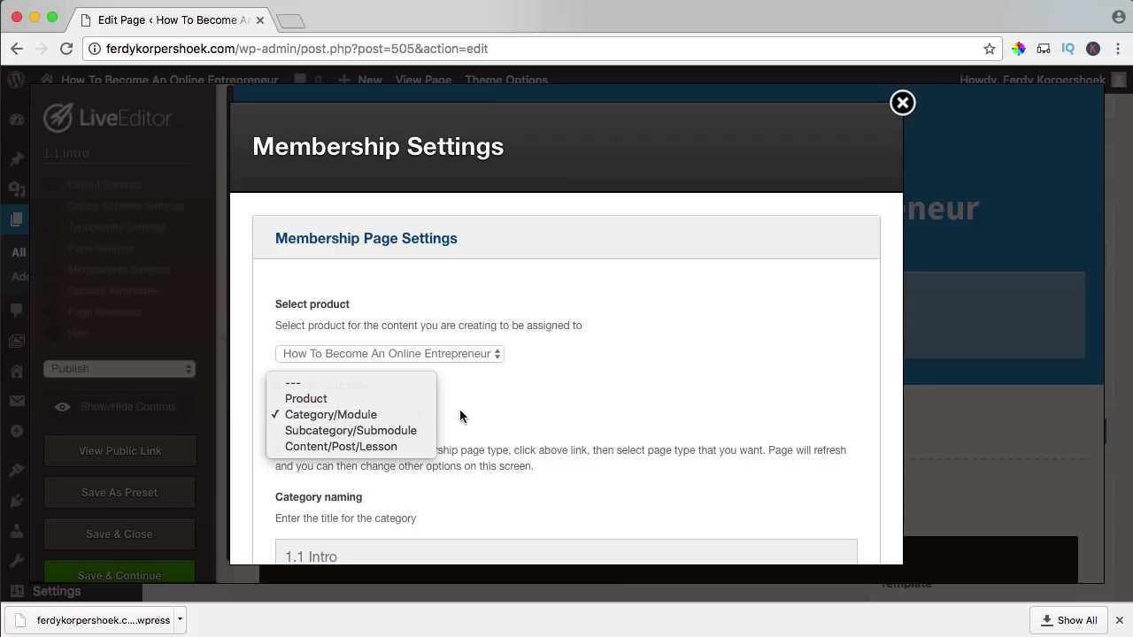
left_click(461, 413)
left_click(322, 416)
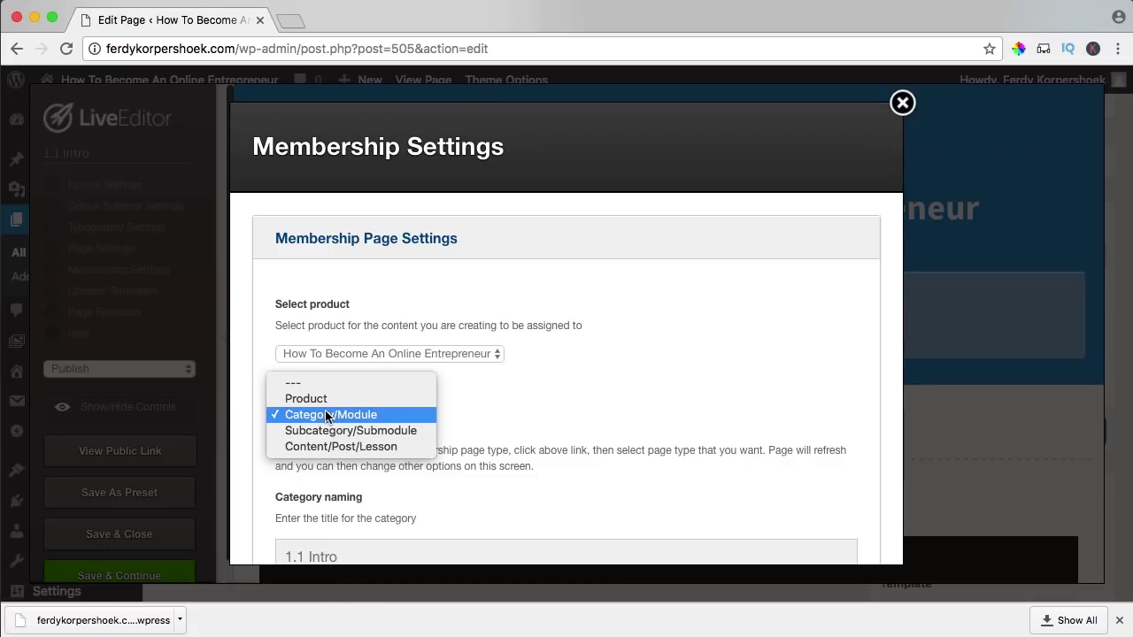
left_click(334, 432)
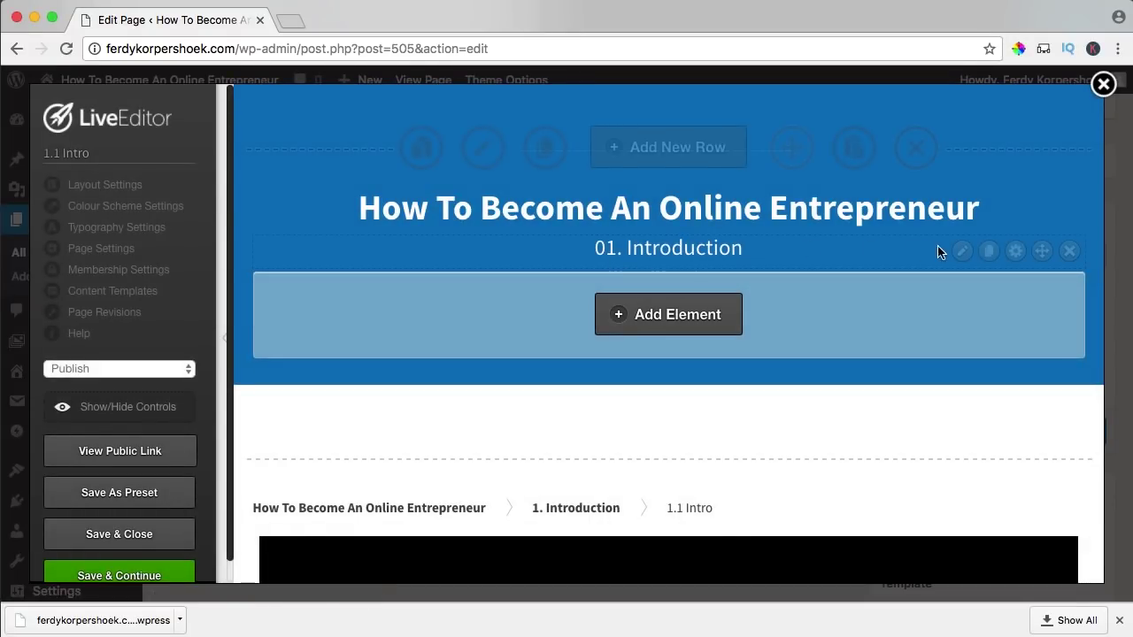
- Change the heading from '01. Introduction' to '1.1 Intro'
left_click(961, 250)
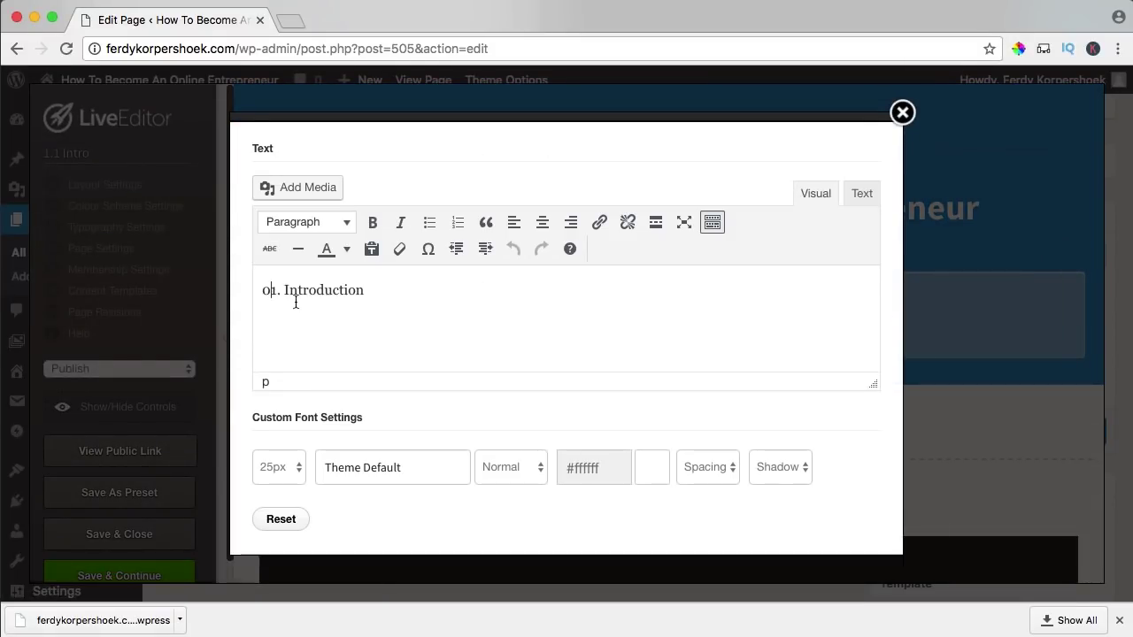
key("BackSpace")
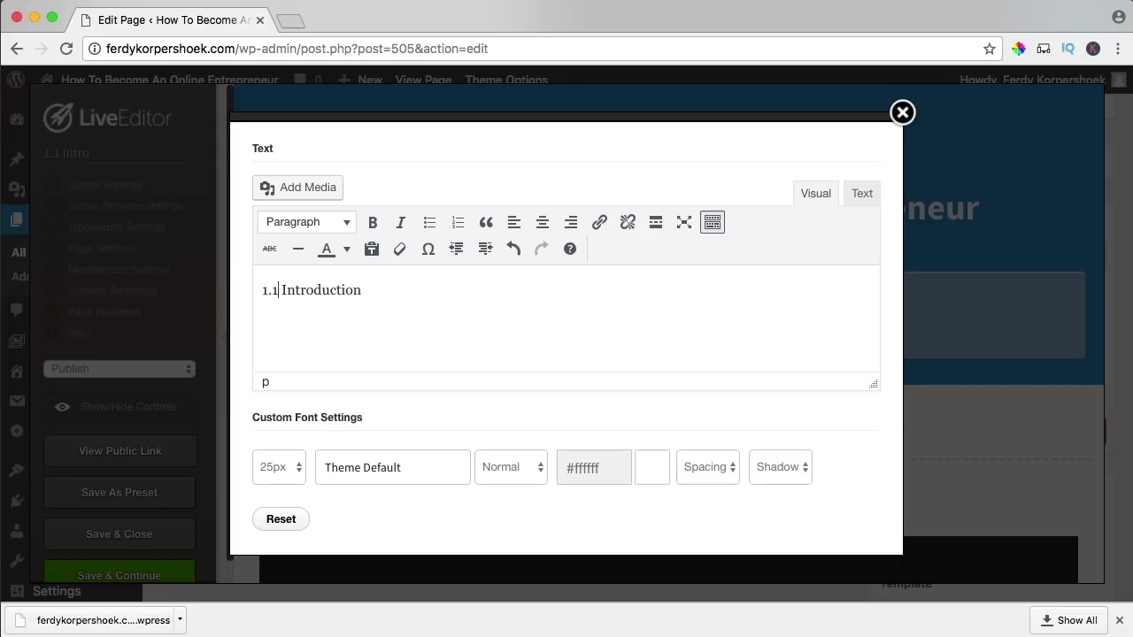
left_click_drag(310, 289, 387, 295)
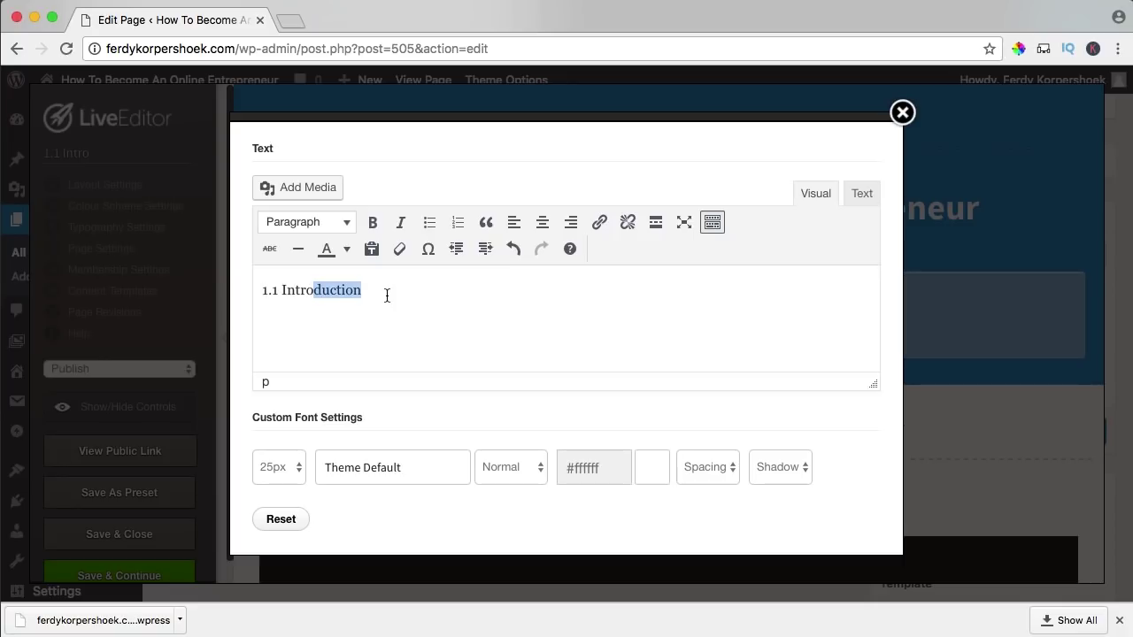
key("BackSpace")
scroll(630, 317, "down", 10)
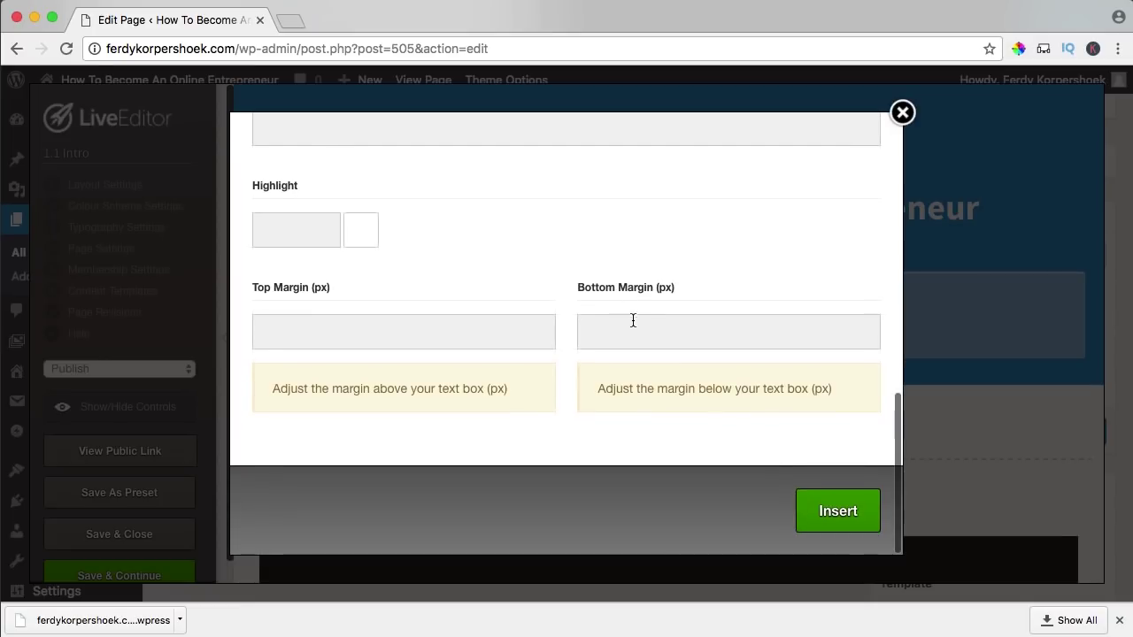
left_click(838, 513)
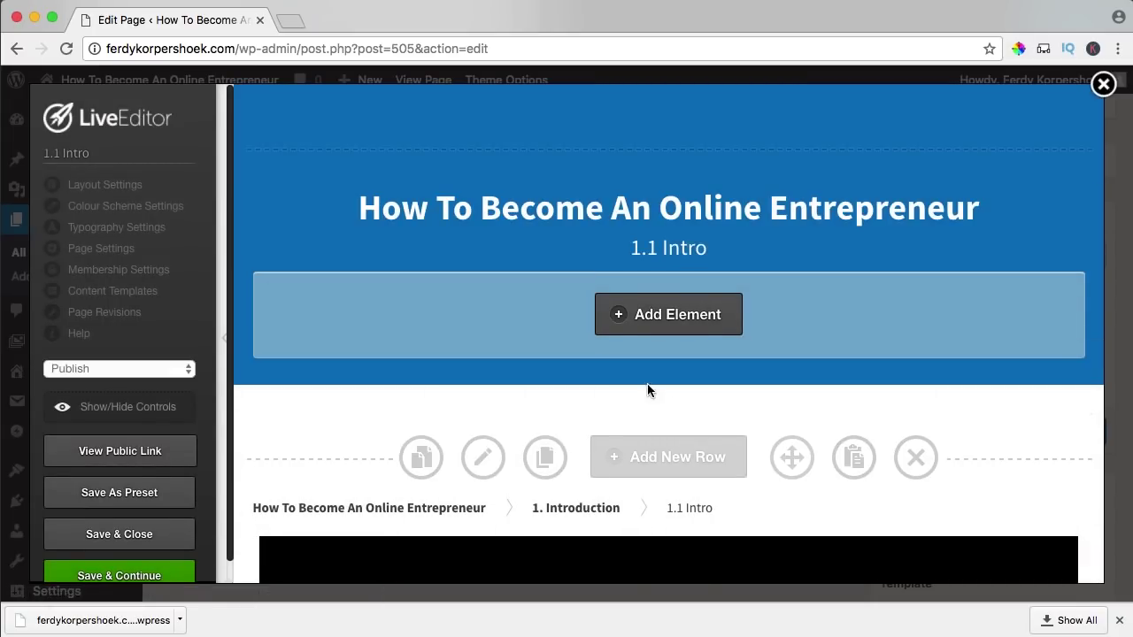
- Replace the description text block with 'This is video 1 in chapter 1'
scroll(647, 383, "down", 7)
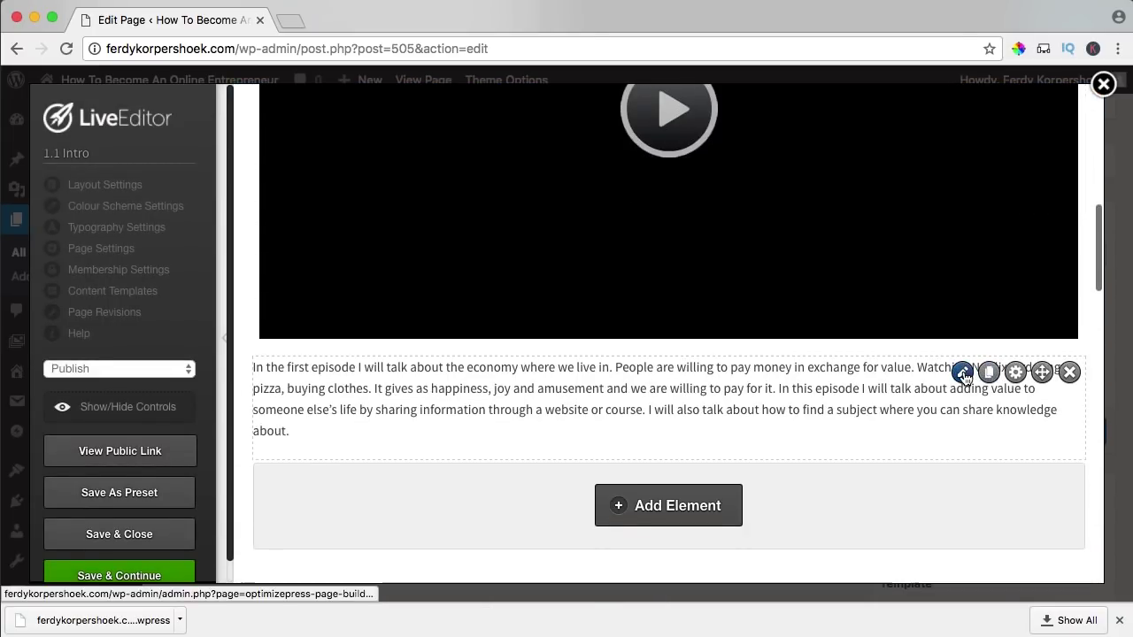
left_click(964, 376)
triple_click(452, 463)
type("This is video 1 in chapter 1")
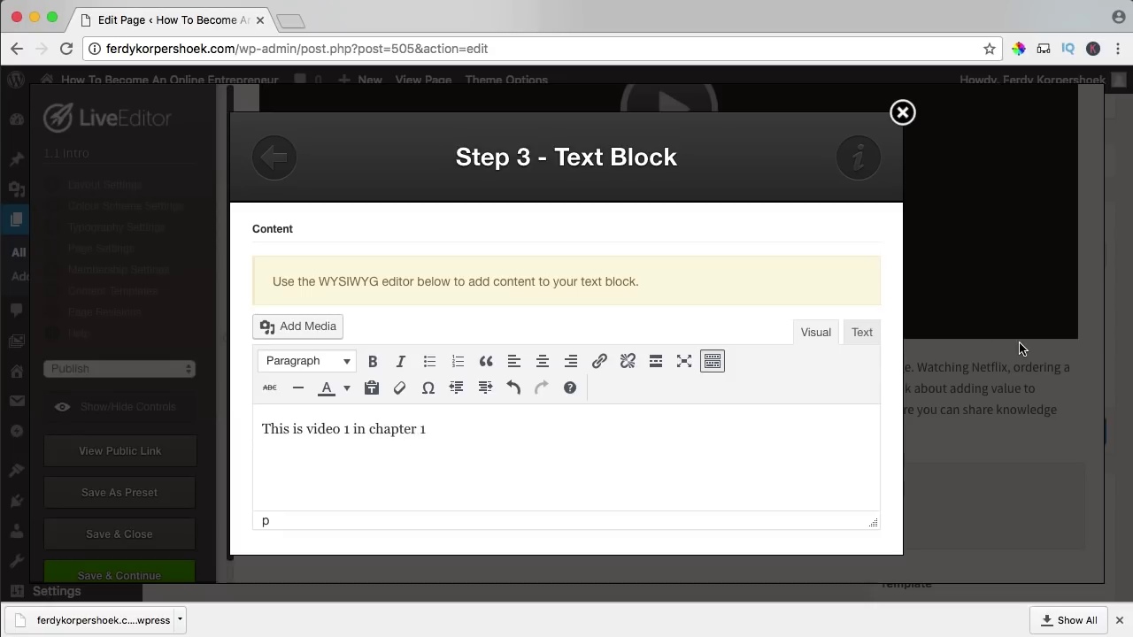
scroll(809, 366, "down", 3)
left_click(641, 513)
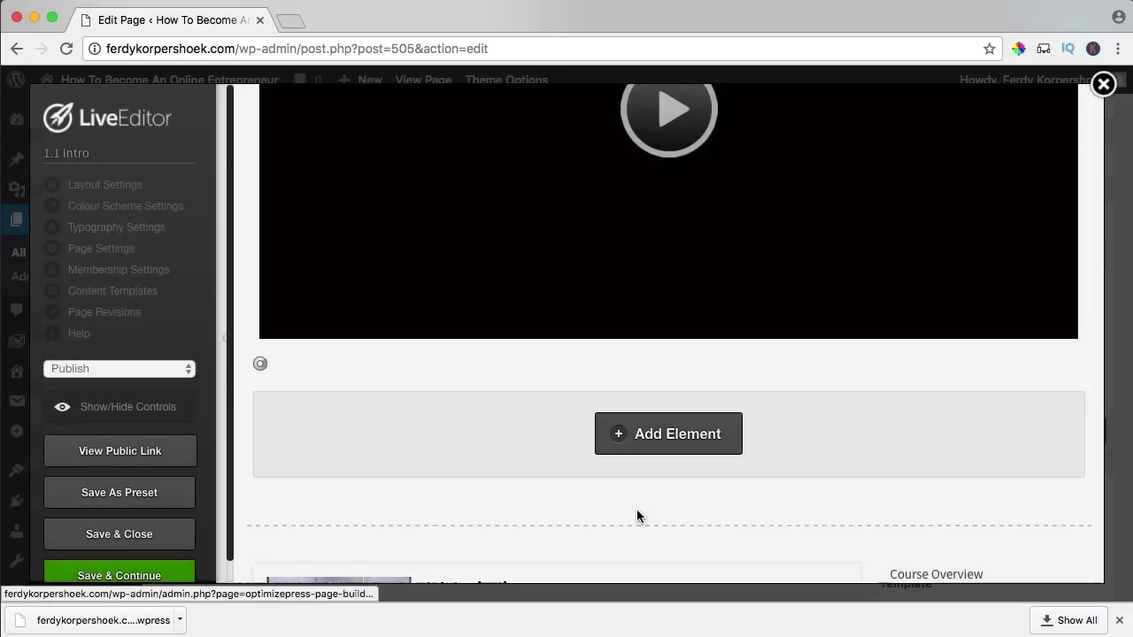
scroll(841, 425, "down", 5)
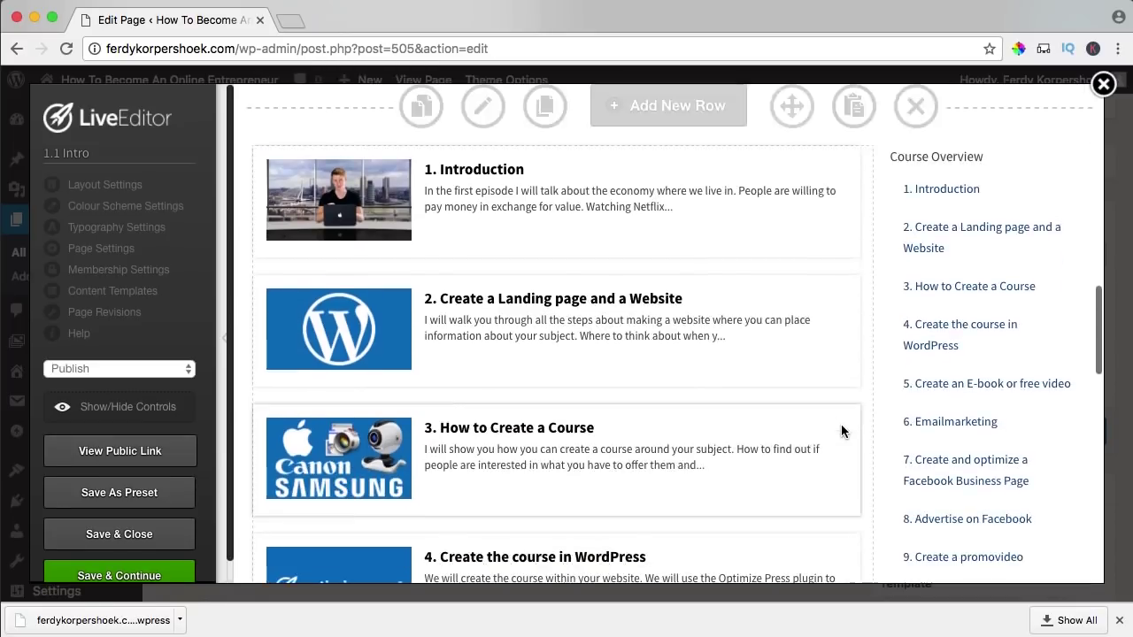
scroll(840, 431, "up", 10)
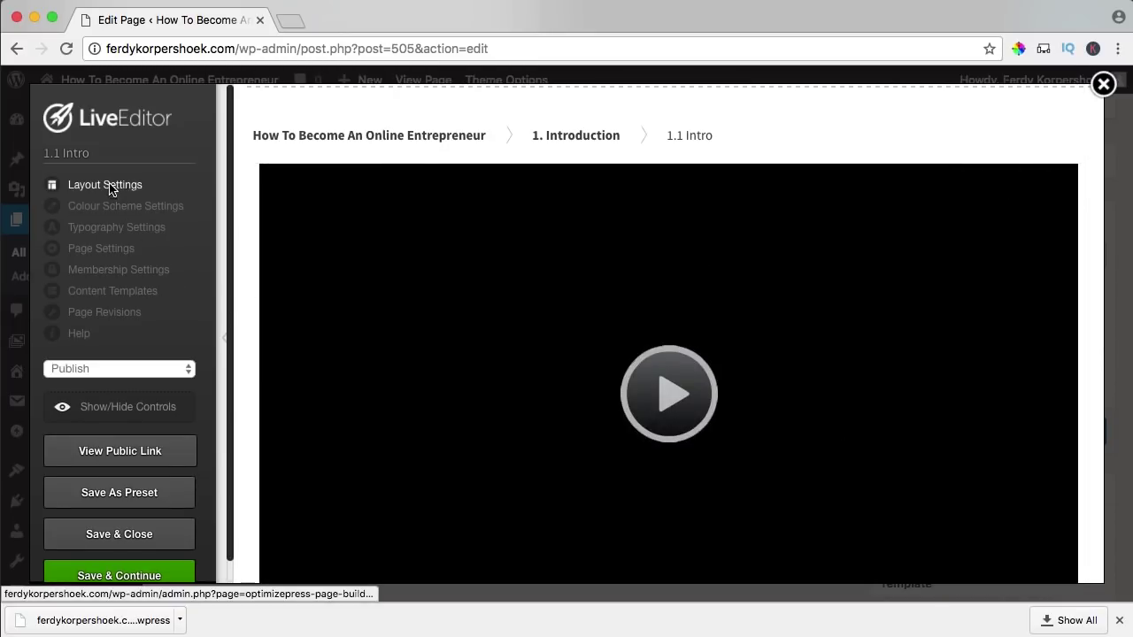
- Choose a page thumbnail from page 28 of the media library
left_click(107, 185)
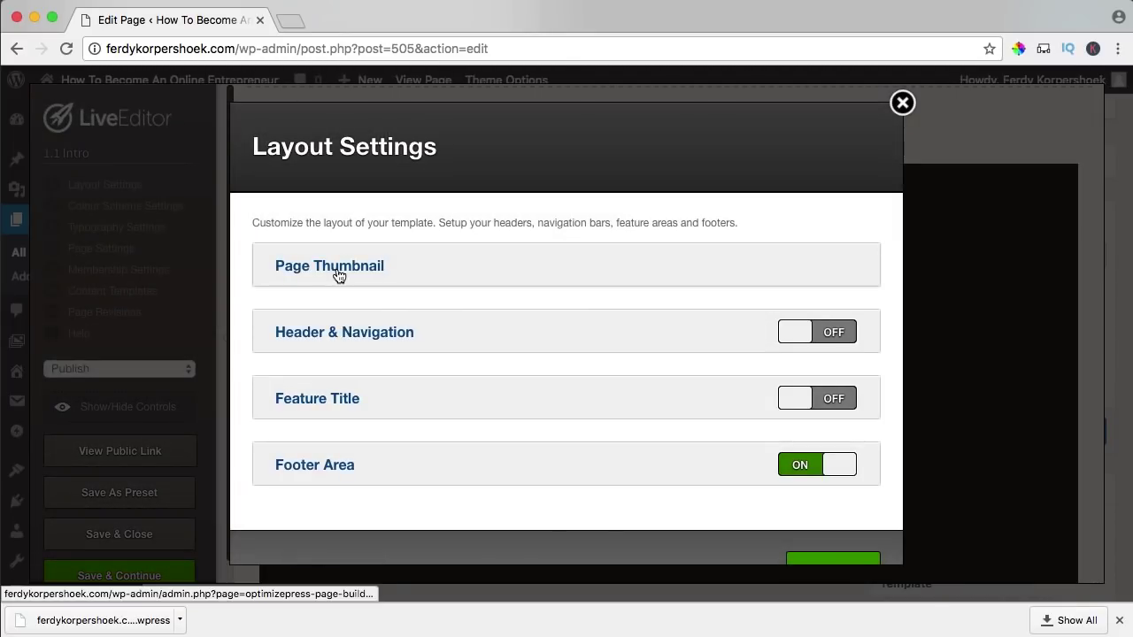
left_click(339, 276)
left_click(311, 386)
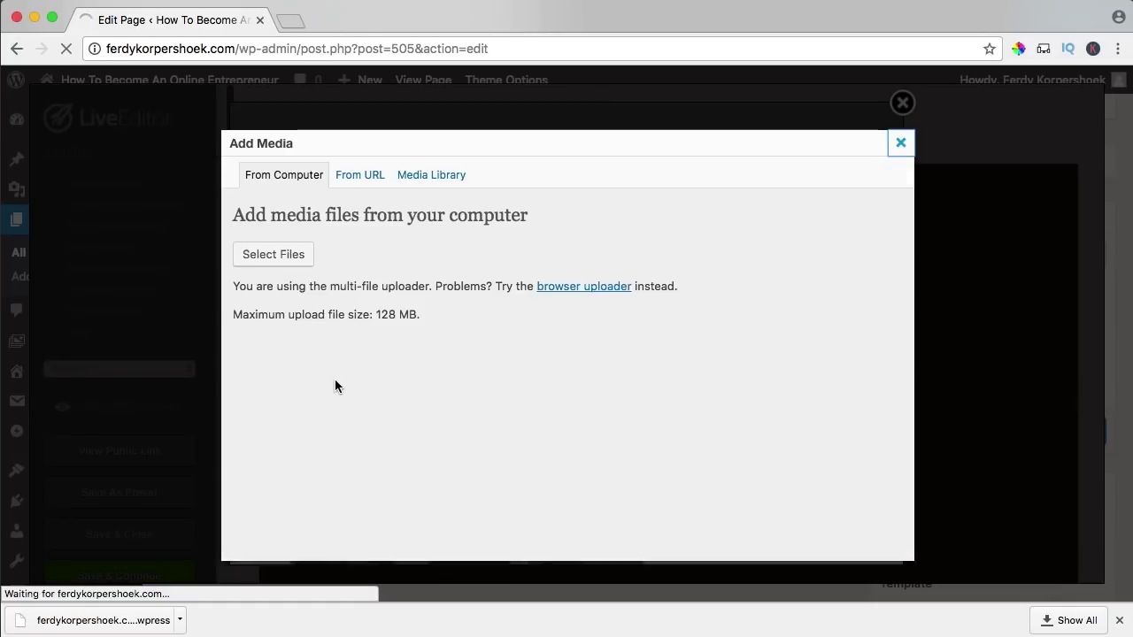
left_click(429, 178)
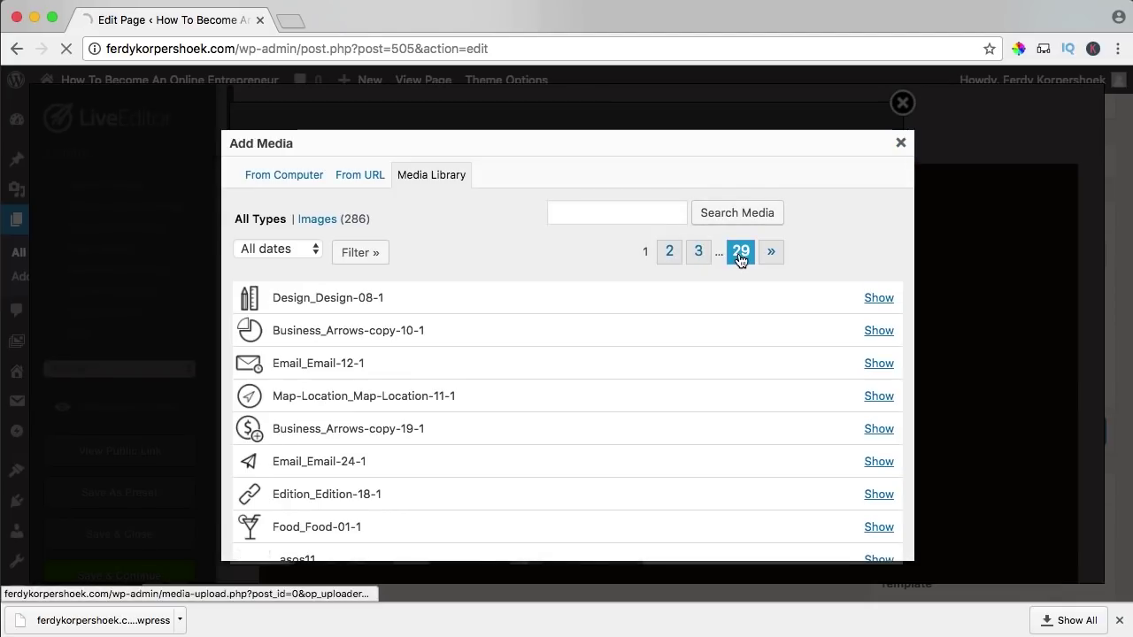
left_click(740, 256)
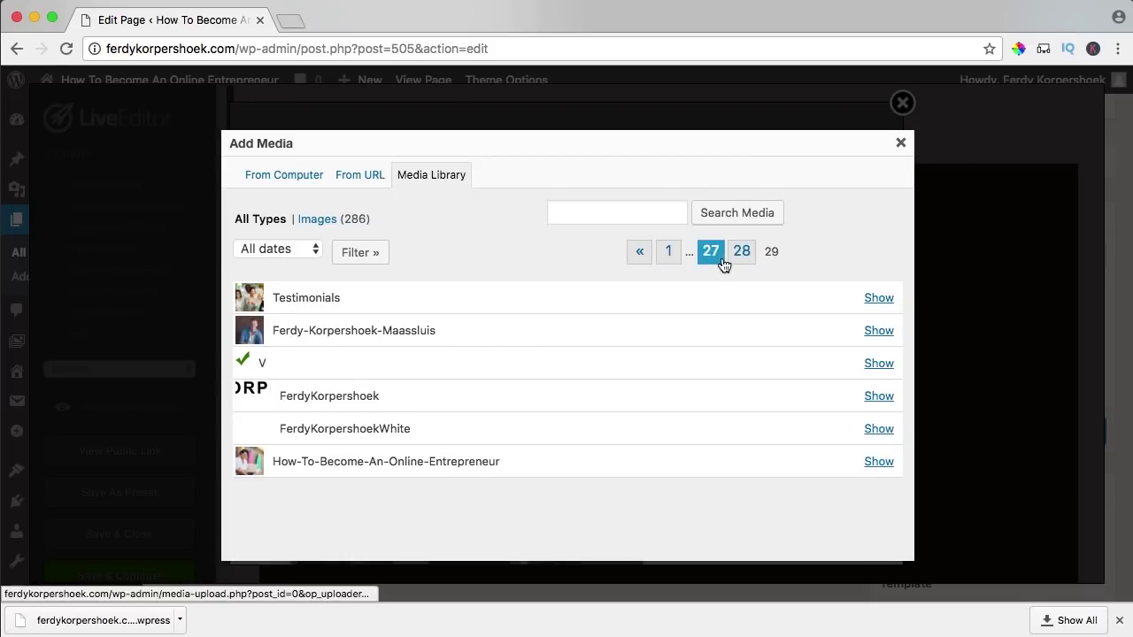
left_click(735, 260)
scroll(389, 443, "down", 3)
scroll(401, 437, "down", 2)
scroll(401, 436, "up", 5)
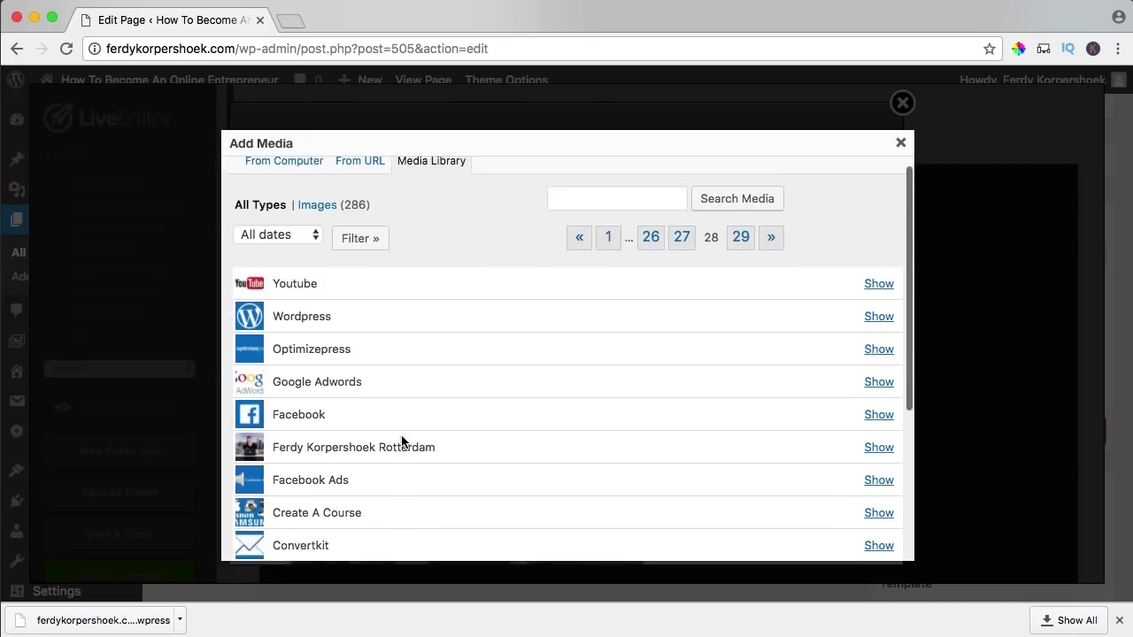
scroll(401, 438, "up", 1)
- Insert the Youtube image as the page thumbnail and save the layout settings
left_click(875, 299)
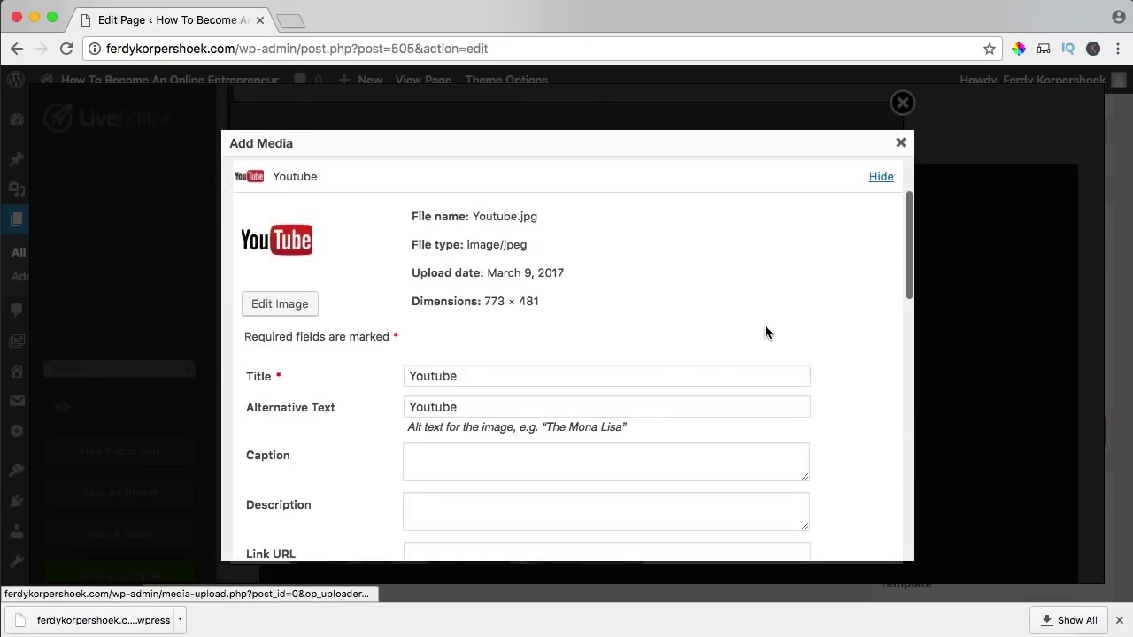
scroll(392, 416, "down", 10)
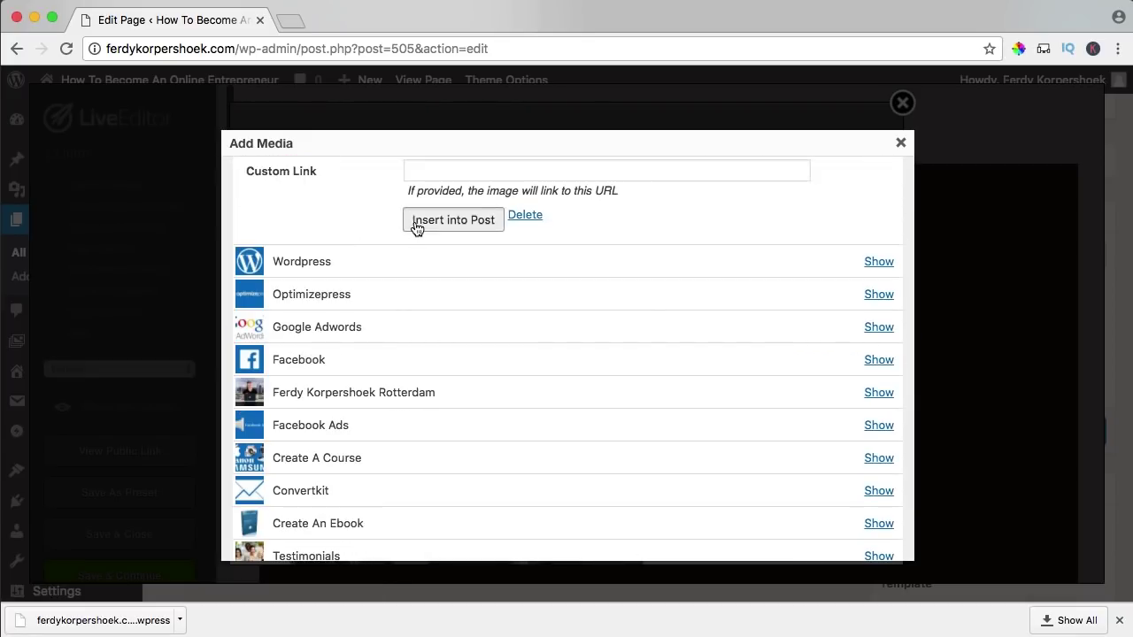
left_click(416, 222)
scroll(585, 341, "down", 6)
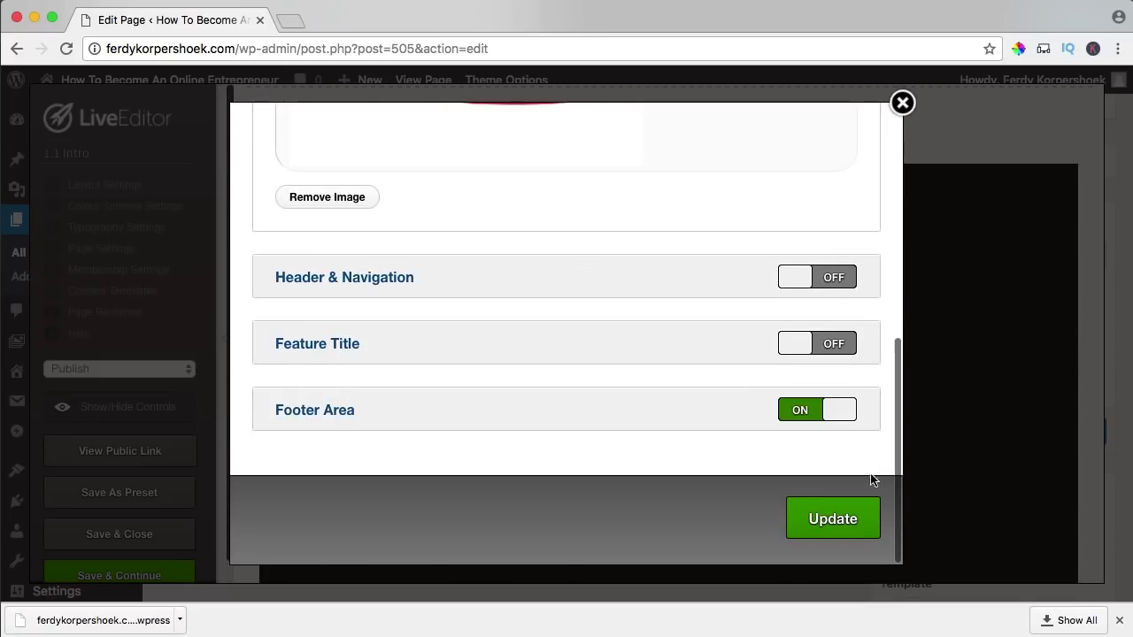
left_click(833, 528)
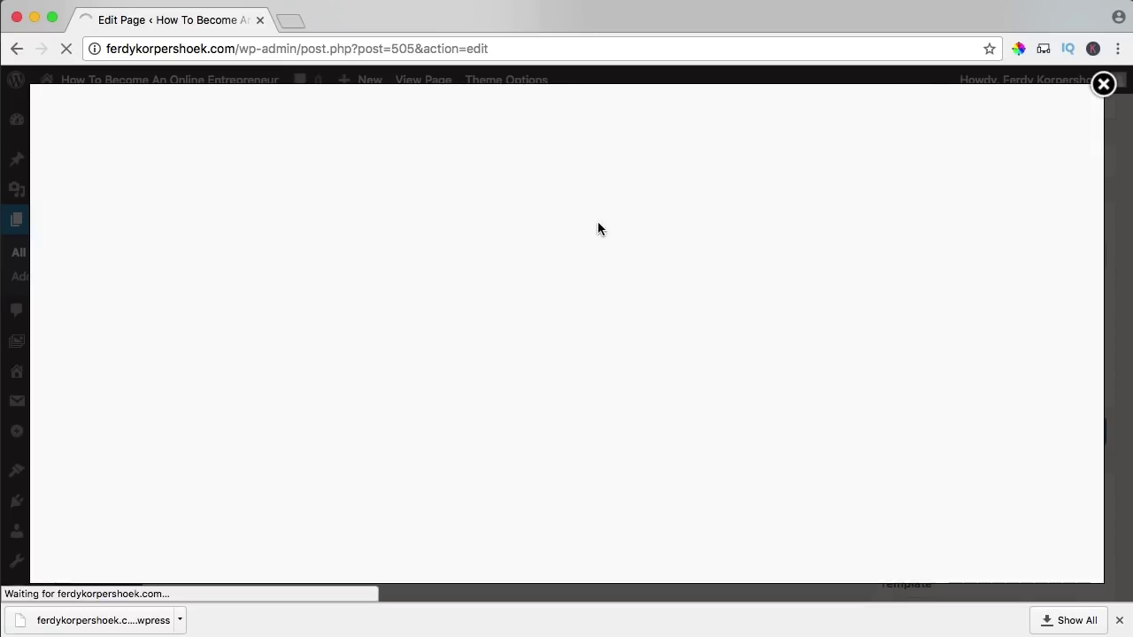
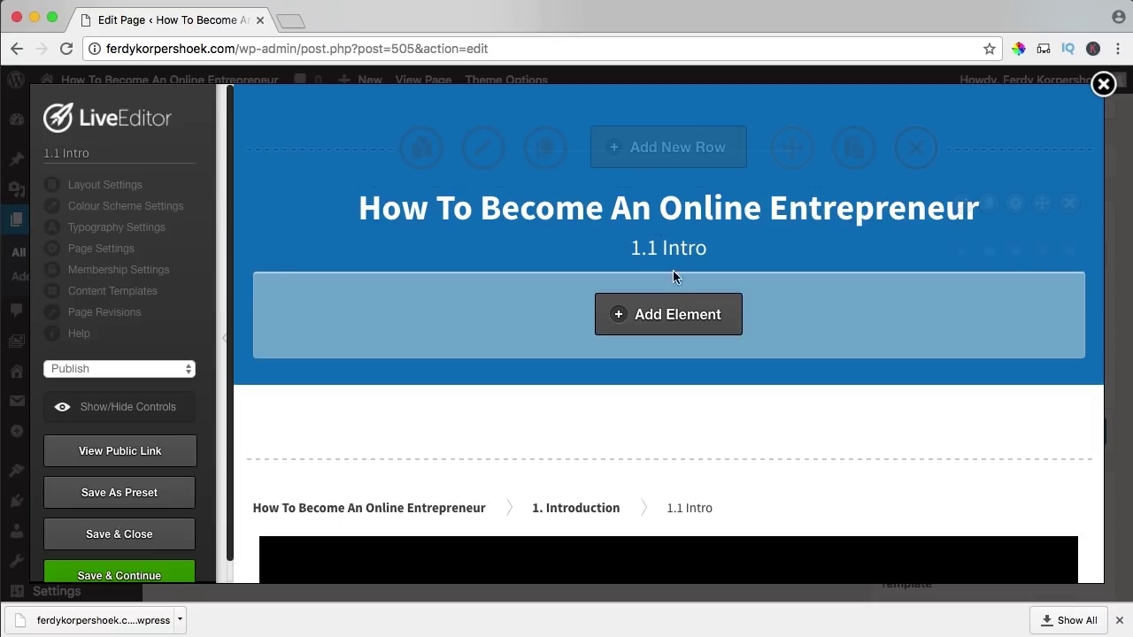
- Restrict the 1.1 Intro page's lesson listing to the 1. Introduction category and save the page
scroll(576, 260, "down", 10)
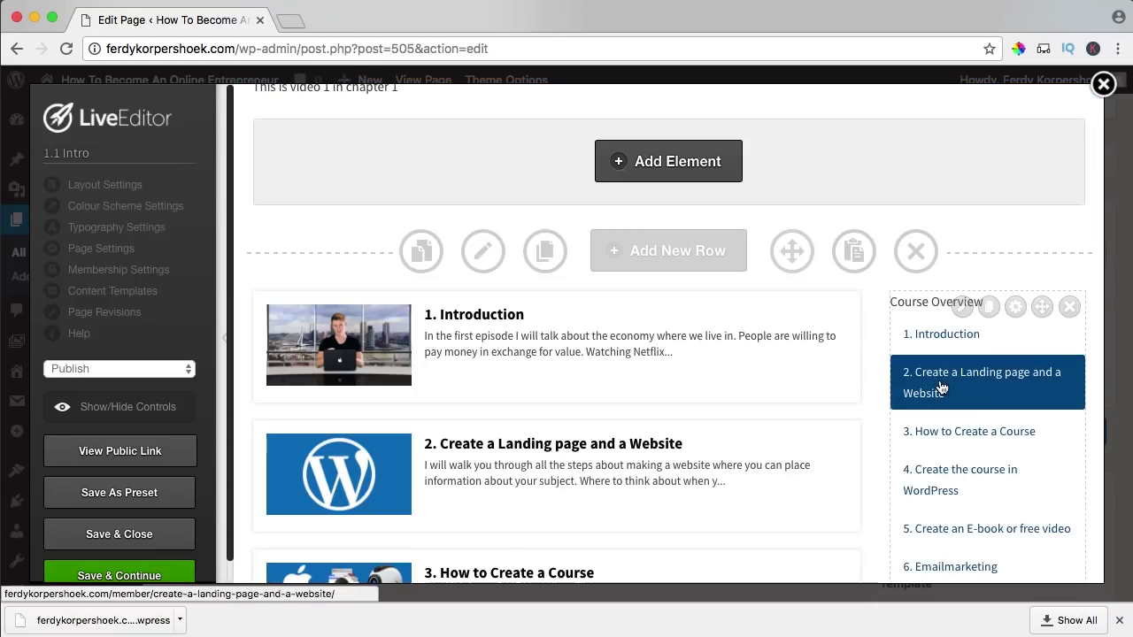
scroll(587, 291, "down", 3)
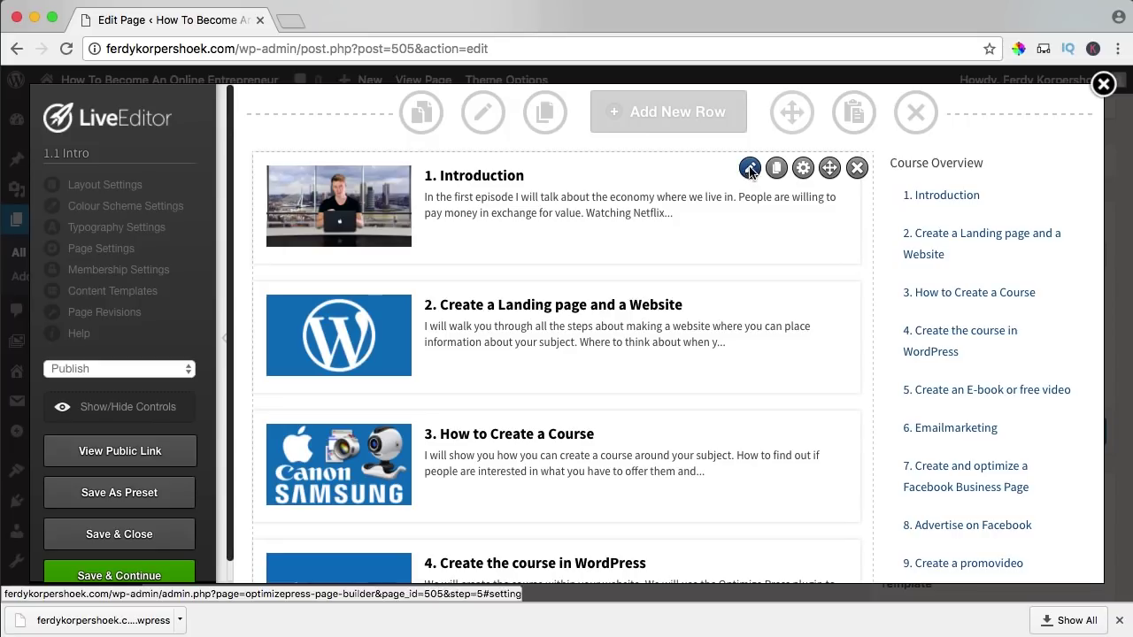
left_click(749, 169)
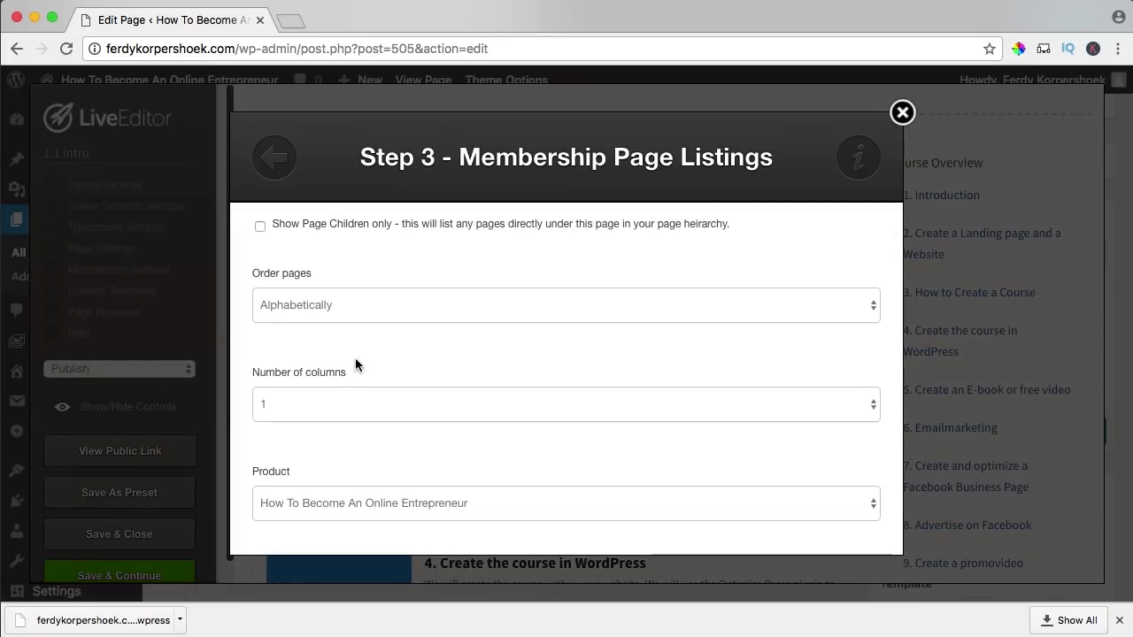
scroll(354, 359, "down", 5)
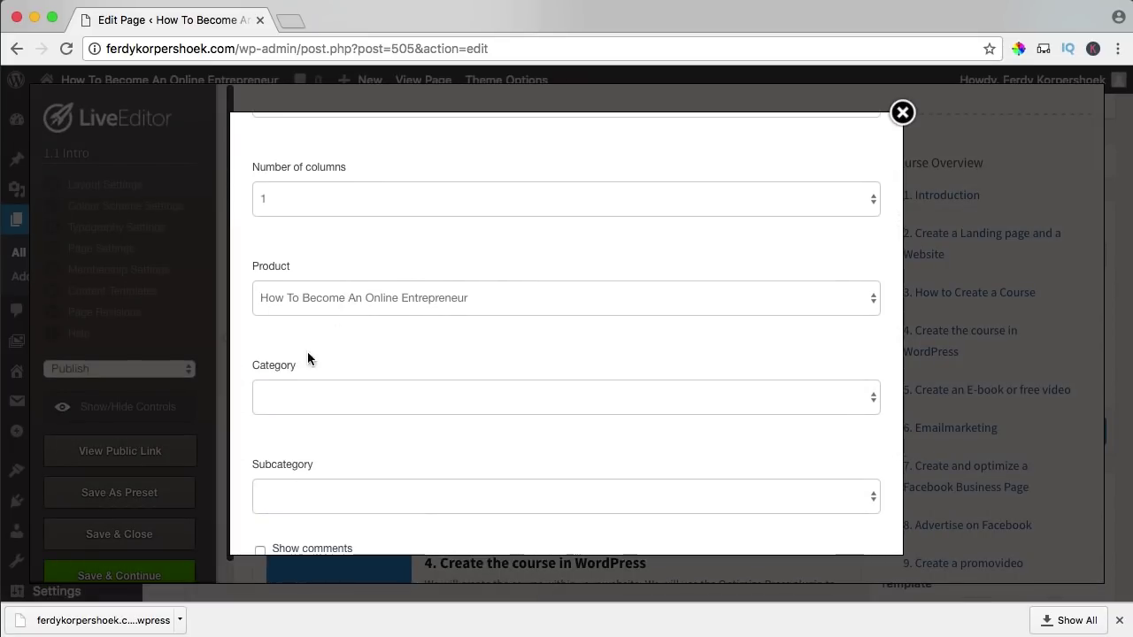
left_click(334, 403)
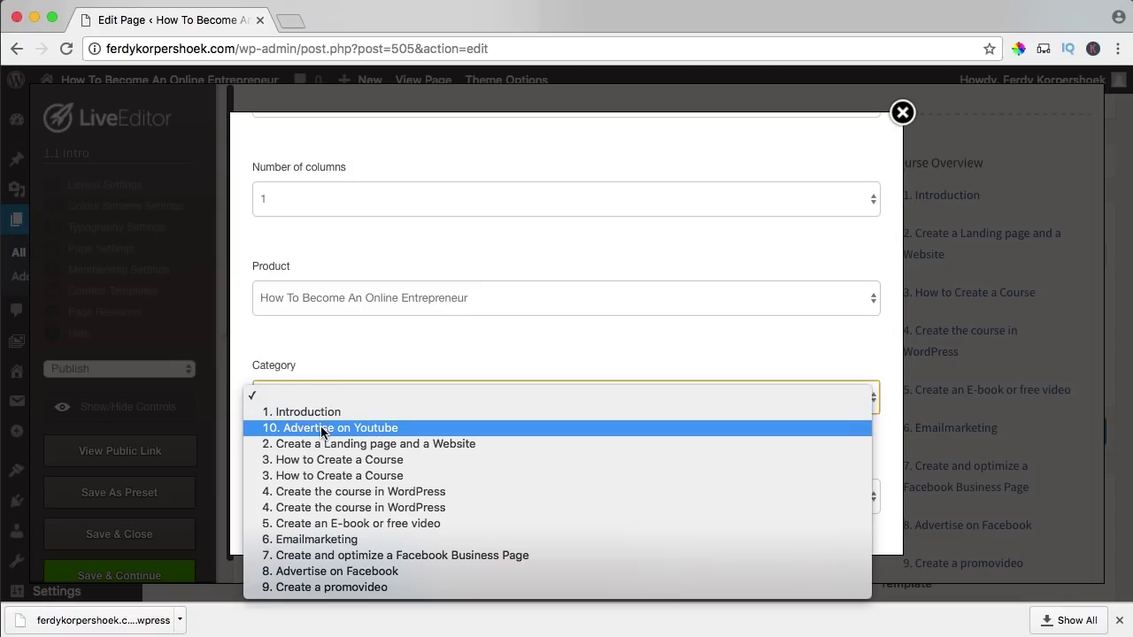
left_click(325, 413)
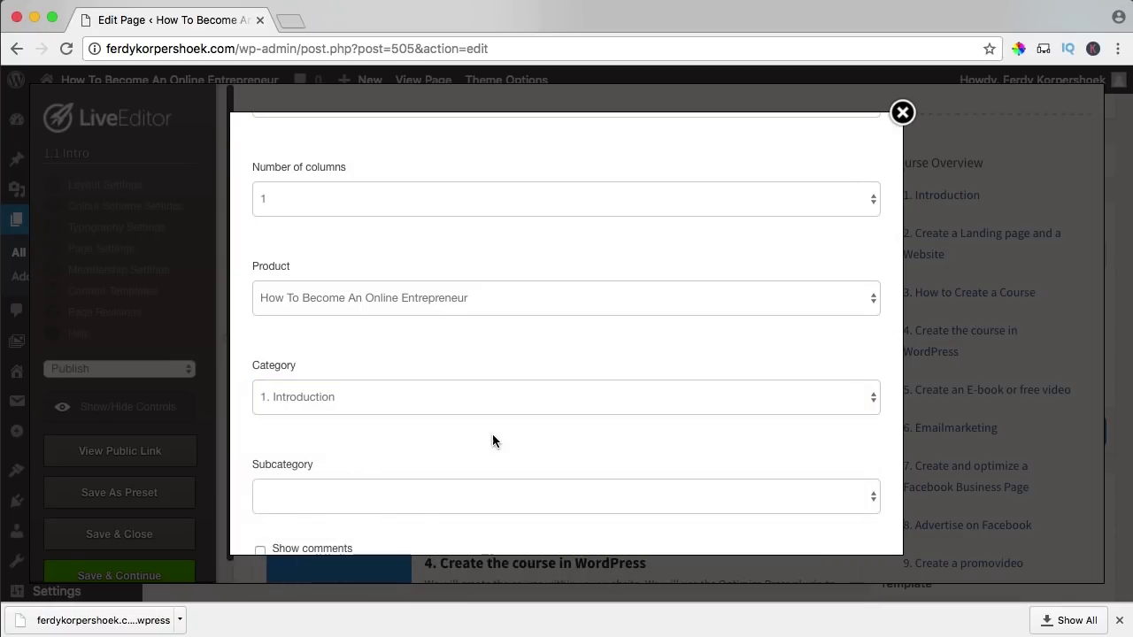
scroll(496, 433, "down", 4)
left_click(657, 511)
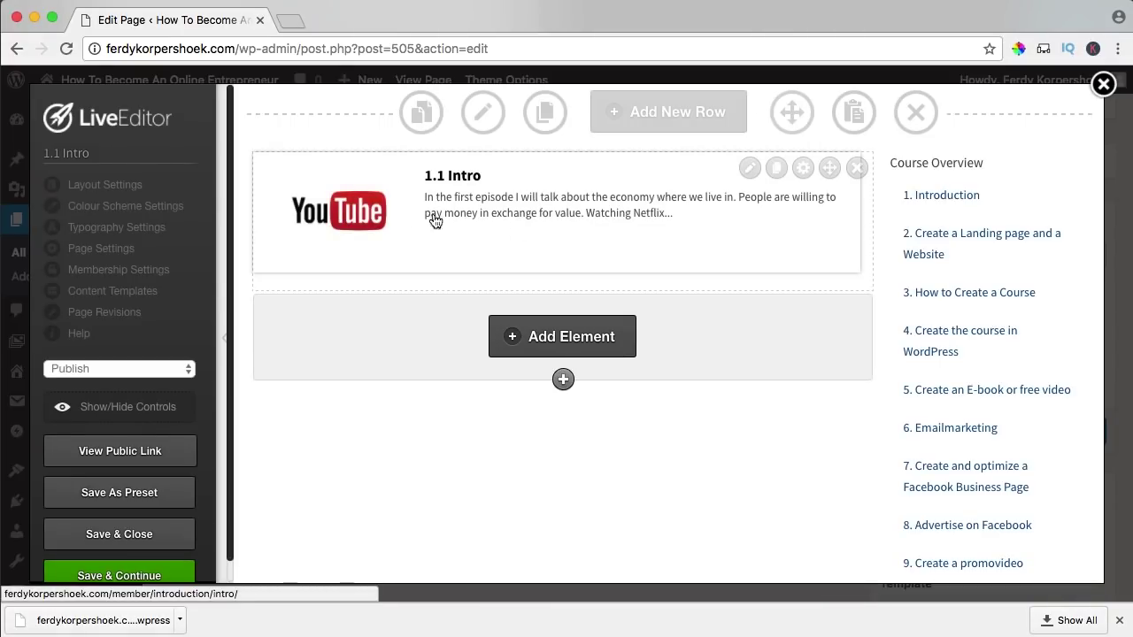
left_click(141, 536)
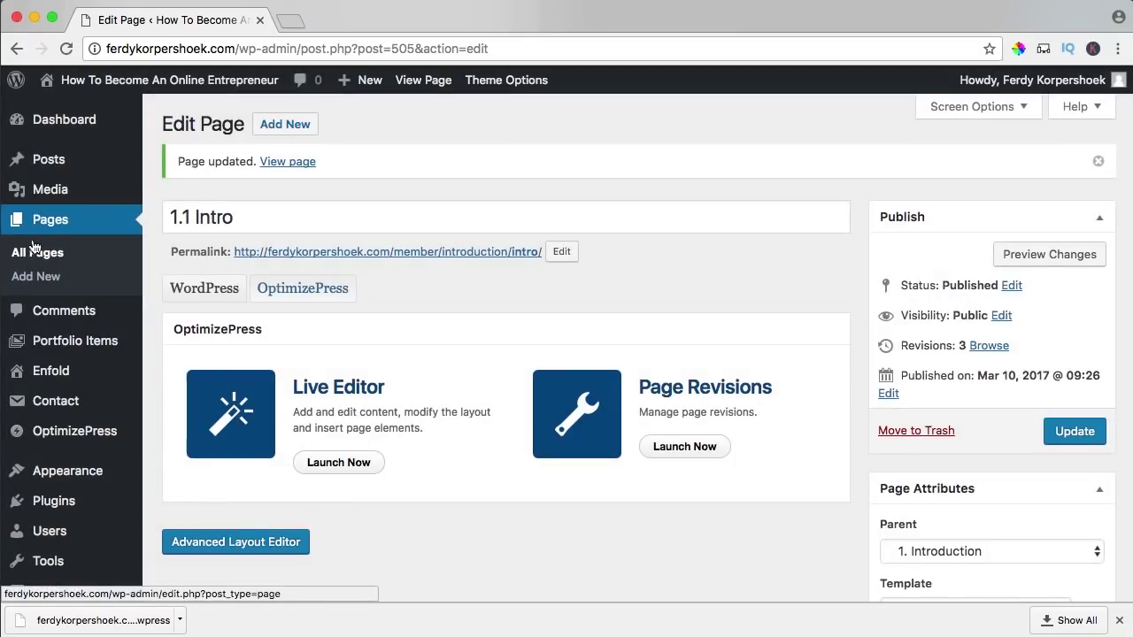
- Clone the 1.1 Intro page and retitle the copy '1.2 Value in Exchange for Money'
left_click(45, 227)
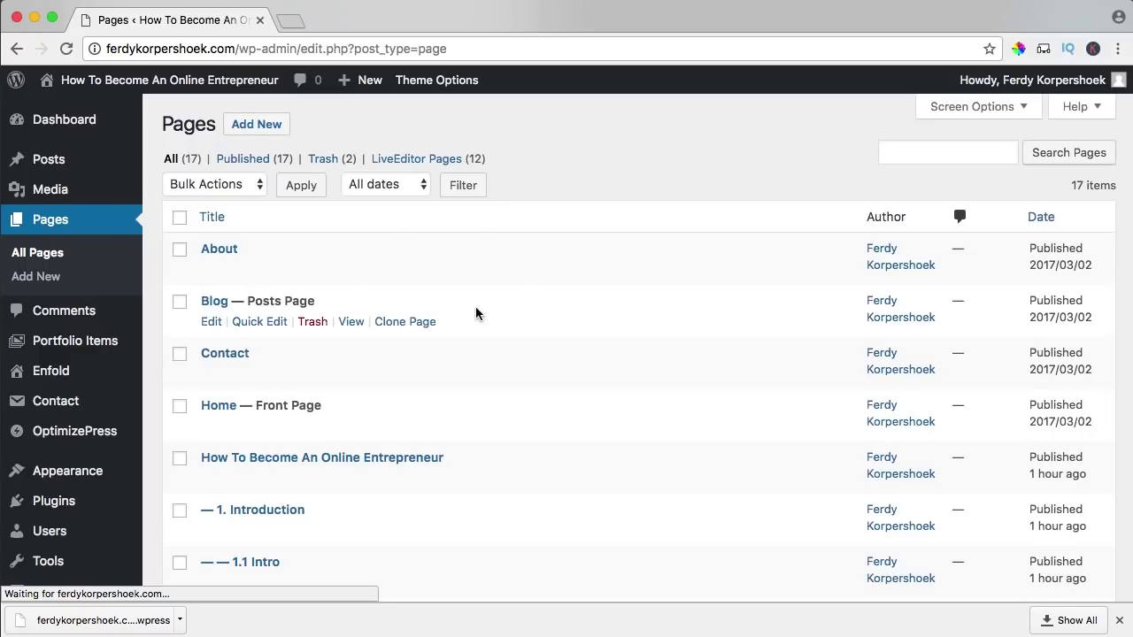
scroll(469, 310, "down", 2)
scroll(480, 313, "down", 4)
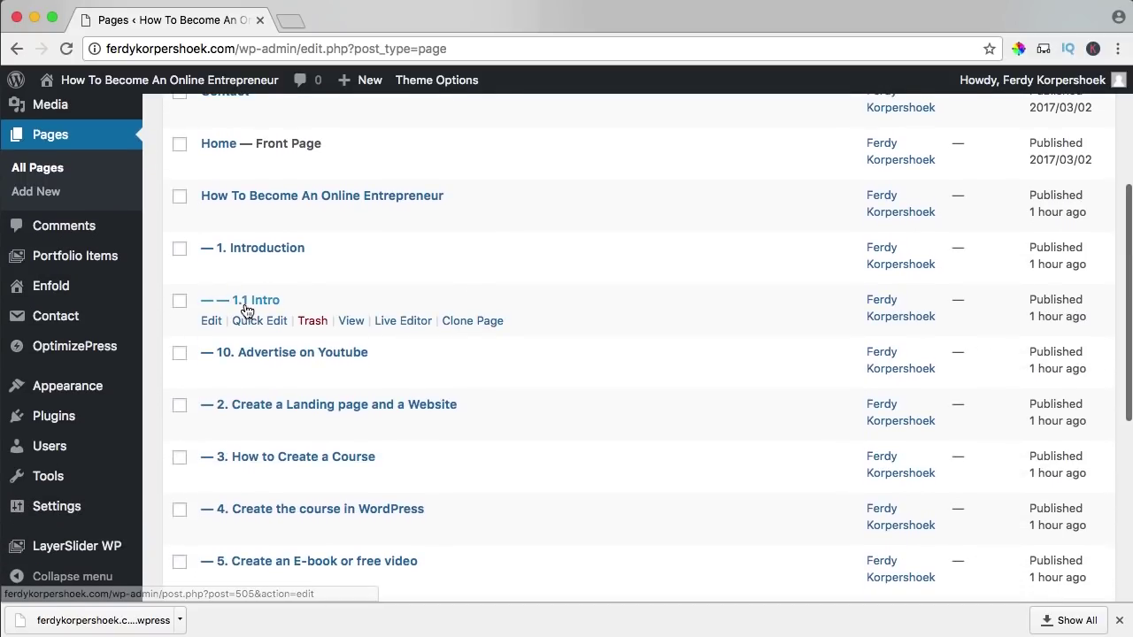
left_click(498, 321)
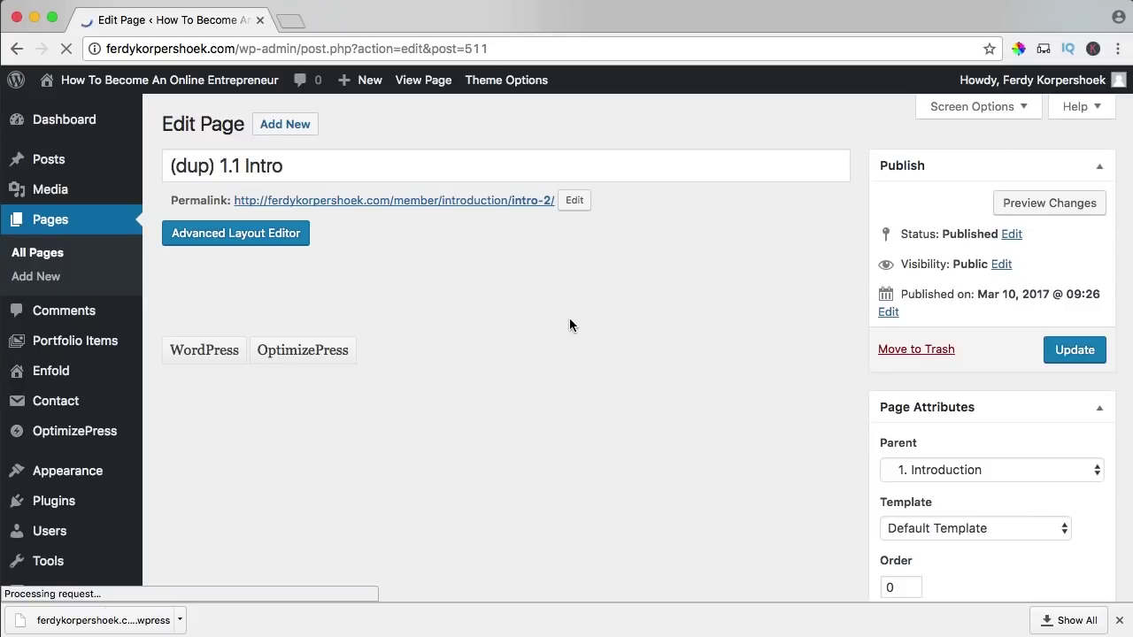
left_click(219, 166)
left_click_drag(219, 165, 165, 165)
key("BackSpace")
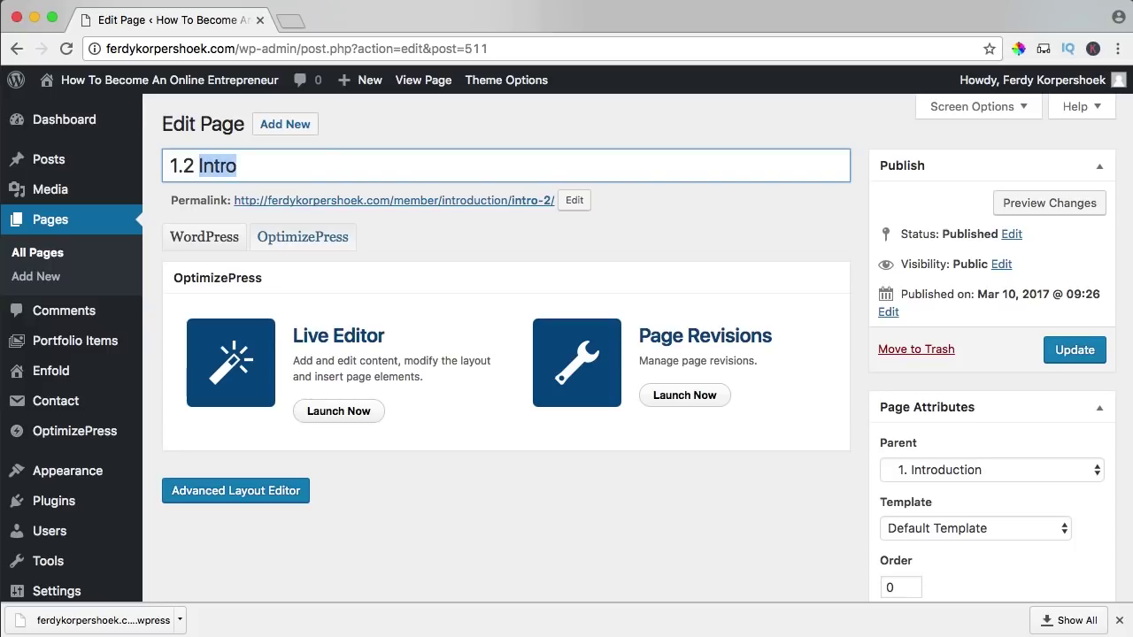
type("Value in Exchange for Money")
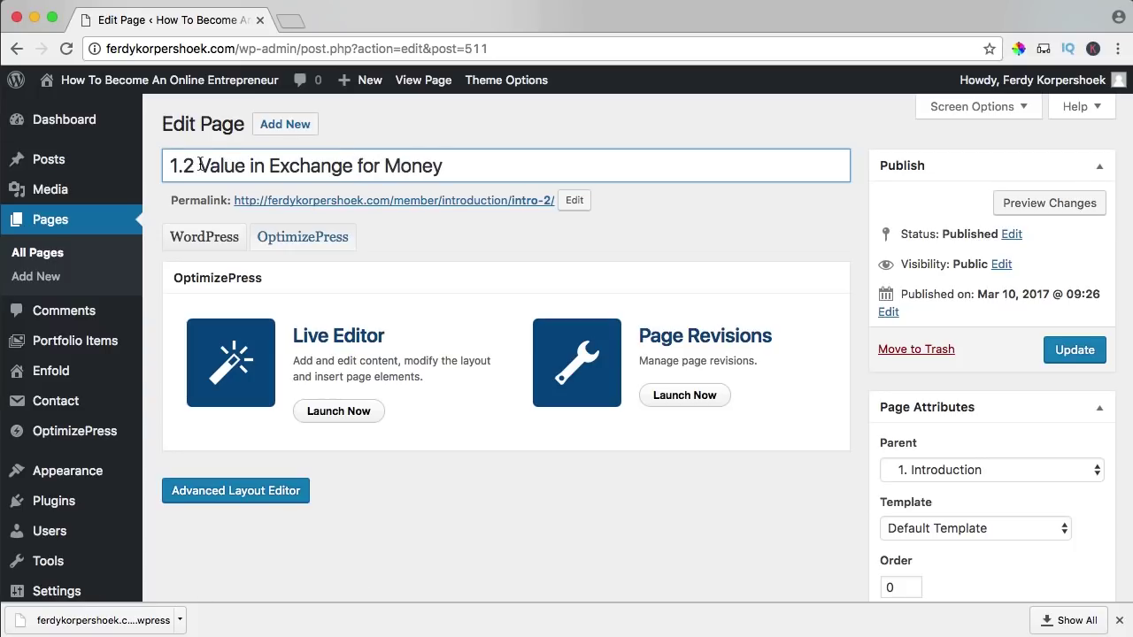
- Set the clone's permalink slug to value-in-exchange-for-money and launch the live editor
left_click_drag(199, 166, 448, 164)
key("super+c")
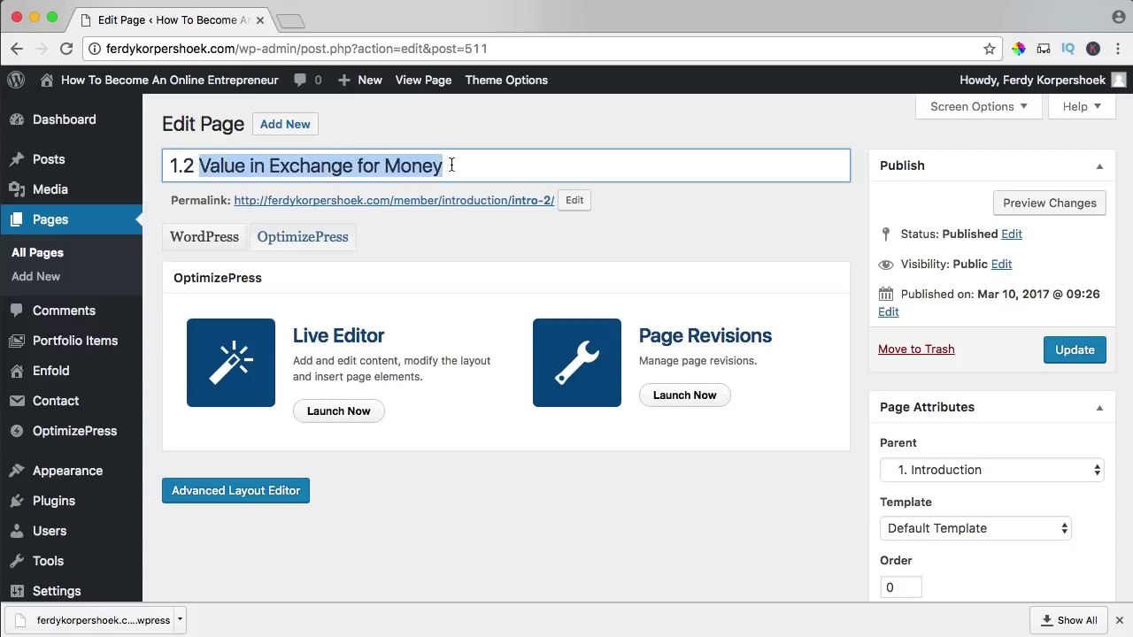
left_click(575, 204)
key("super+v")
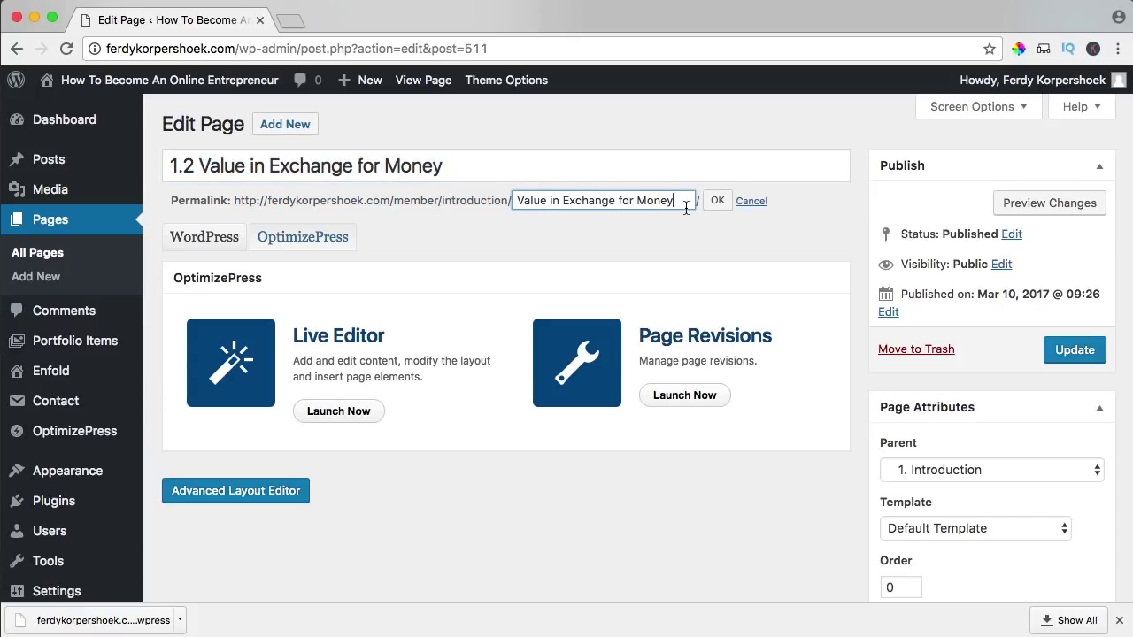
left_click(716, 203)
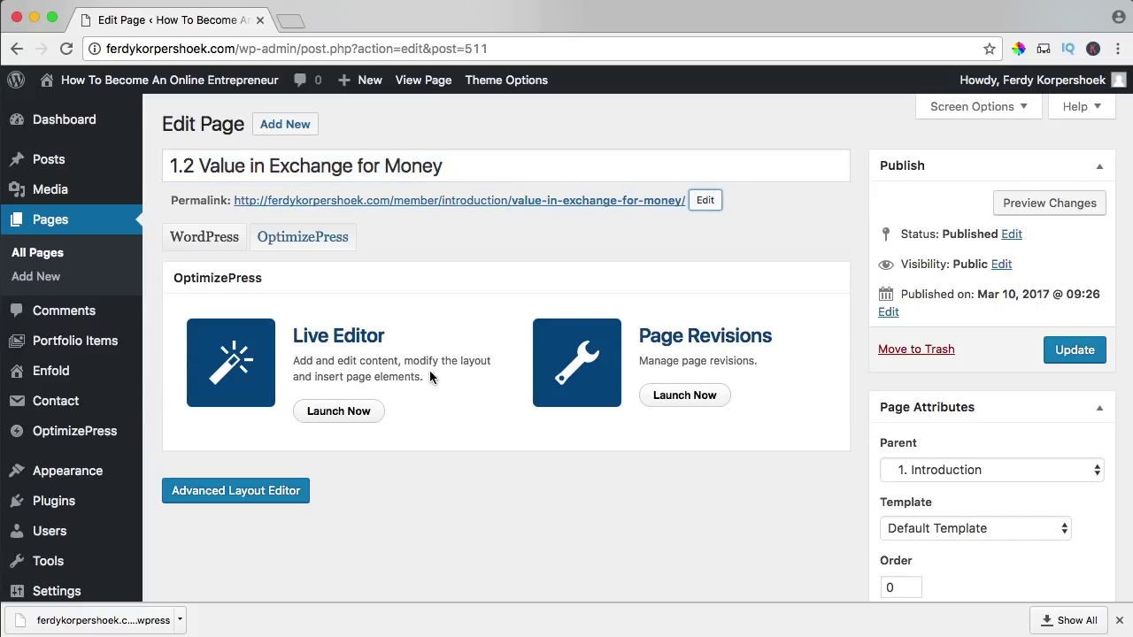
left_click(336, 412)
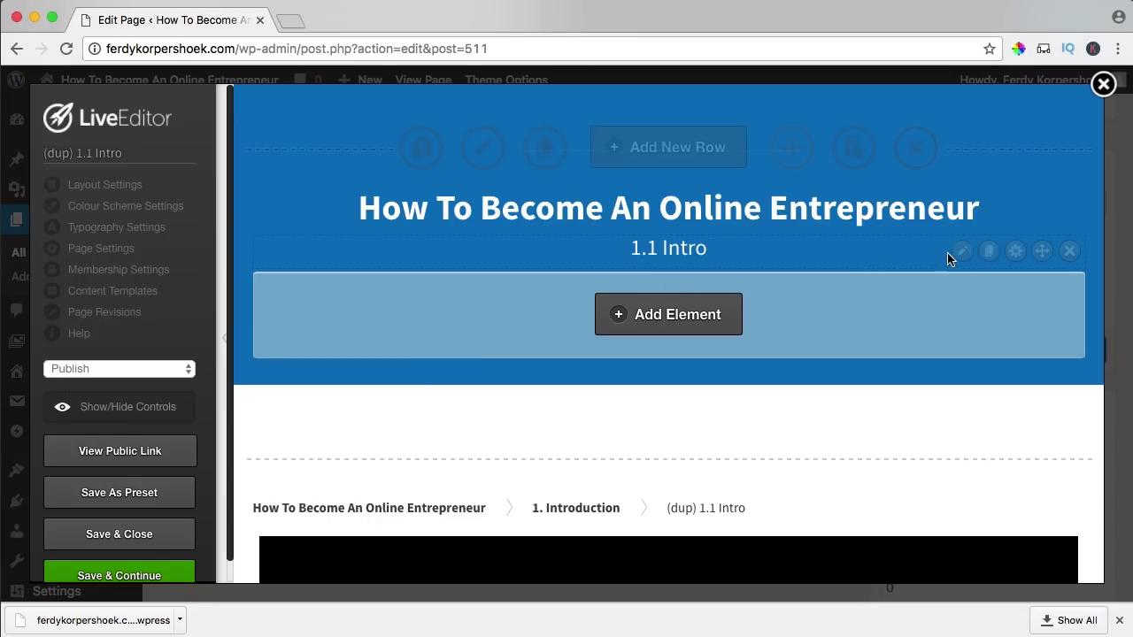
- Change the headline subtitle to '1.2 Value in Exchange for Money'
left_click(962, 251)
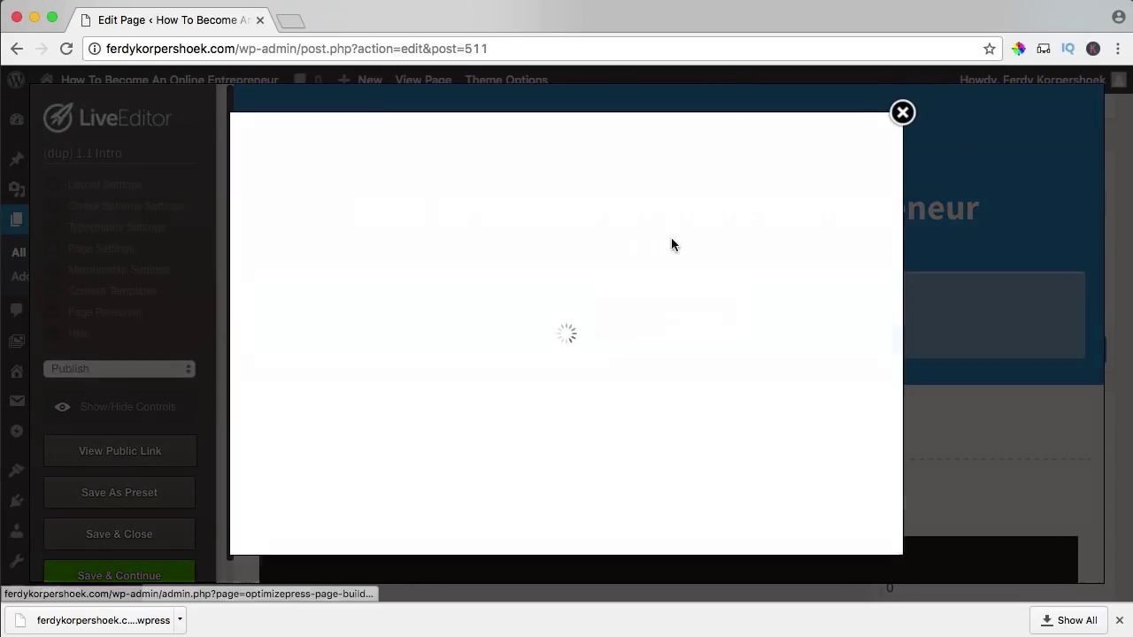
left_click_drag(274, 371, 314, 371)
type("2 Value in Exchange for Money")
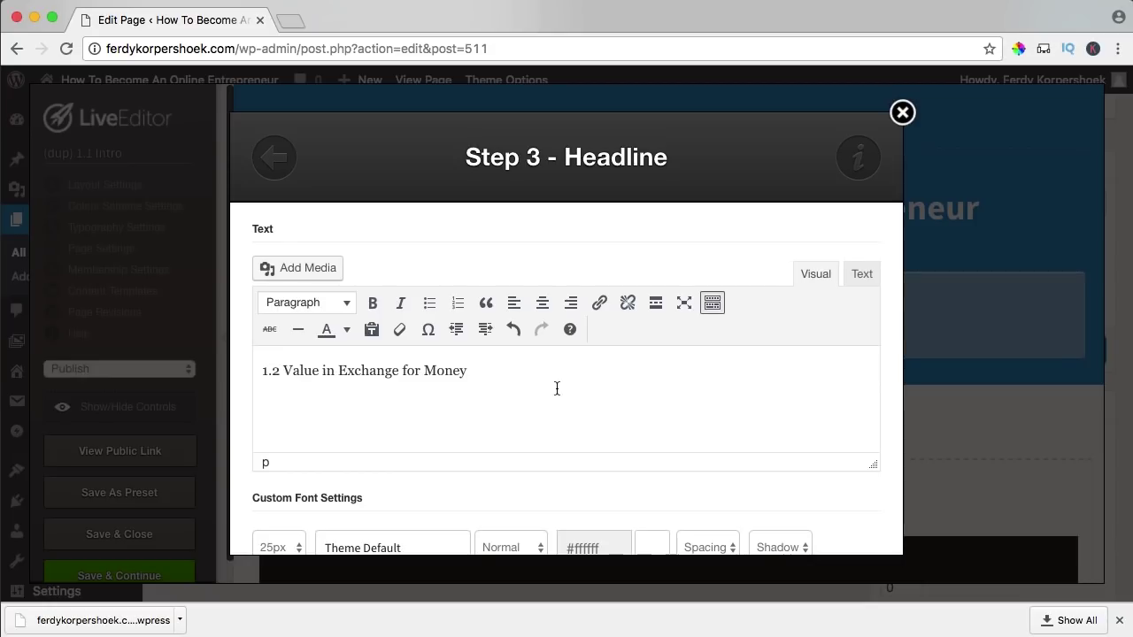
scroll(552, 388, "down", 10)
left_click(829, 518)
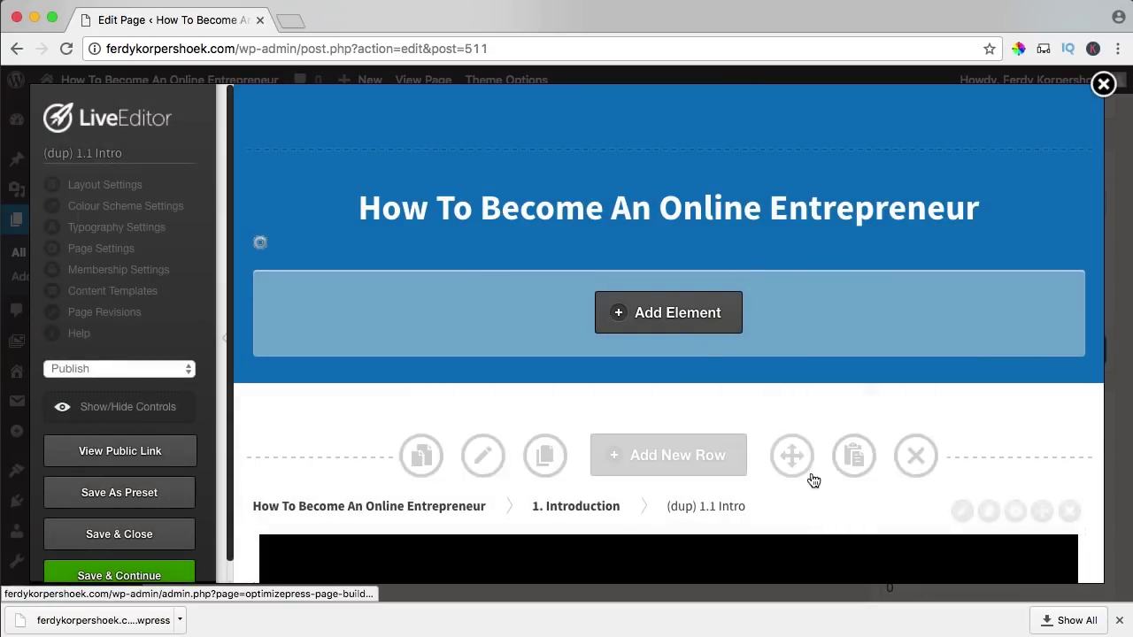
- Set the video caption to 'This is video 2 in chapter 1', then save and update the page
scroll(678, 293, "down", 6)
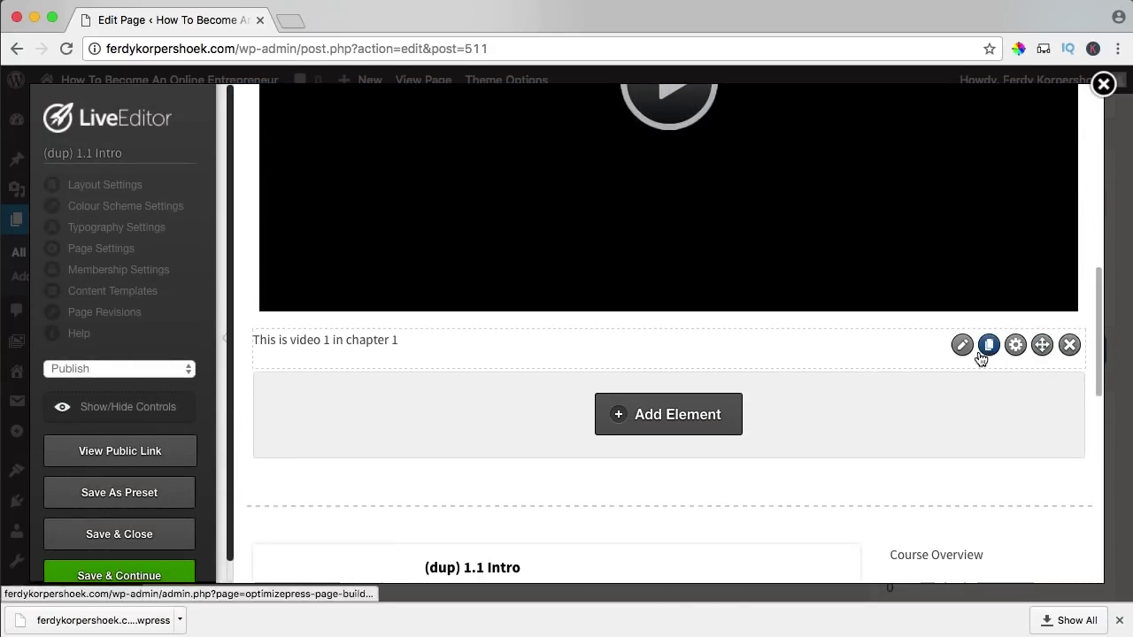
left_click(962, 346)
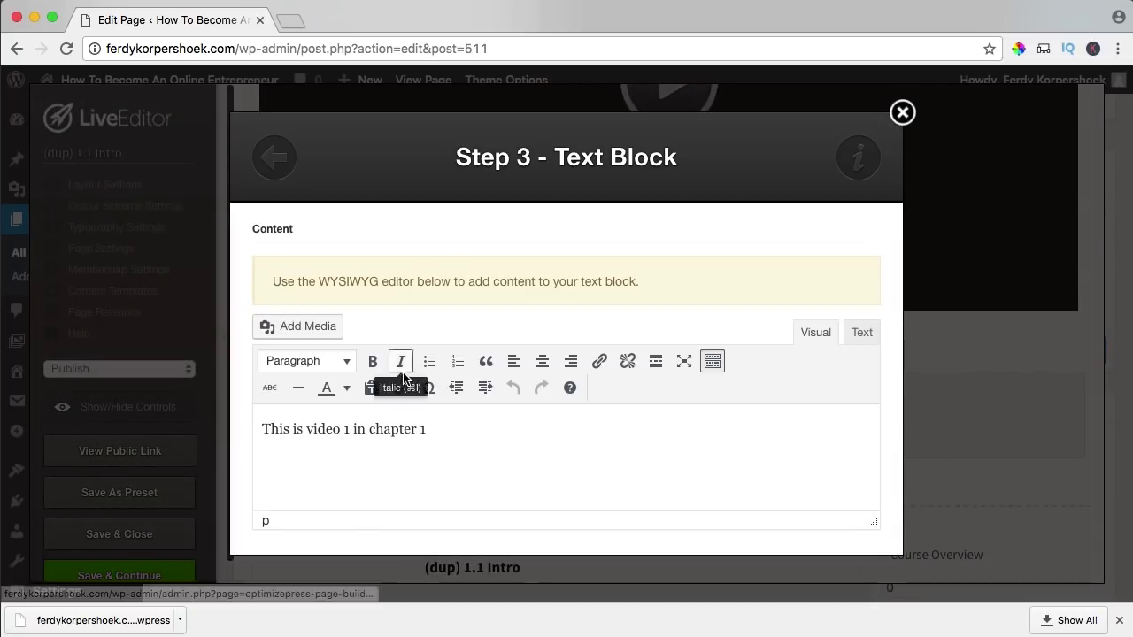
scroll(351, 430, "down", 3)
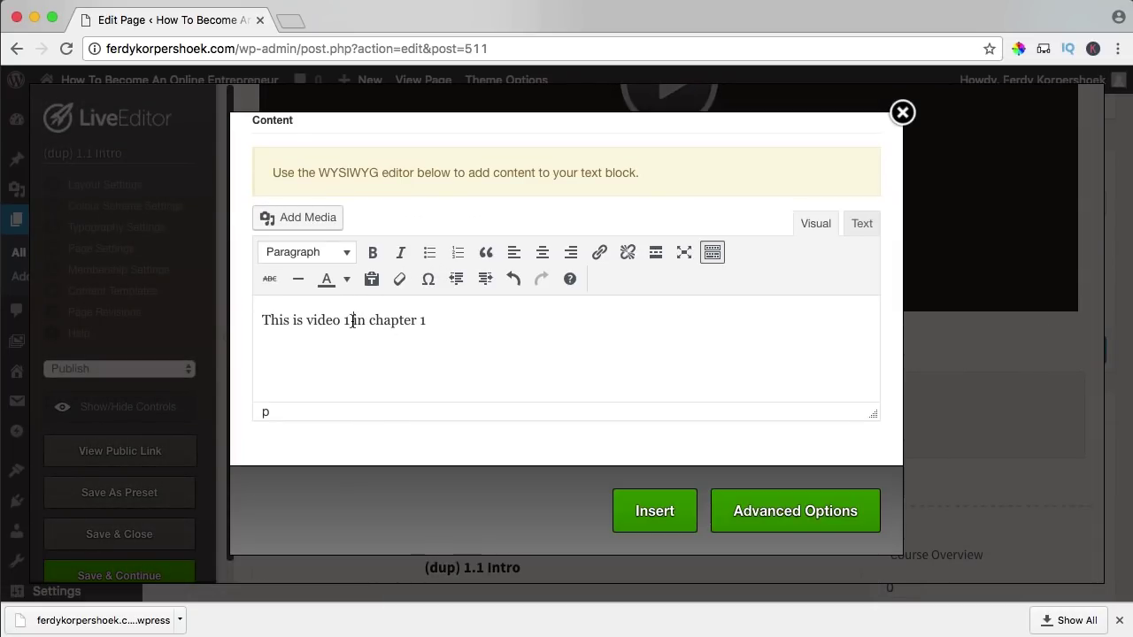
left_click(651, 508)
scroll(699, 416, "down", 3)
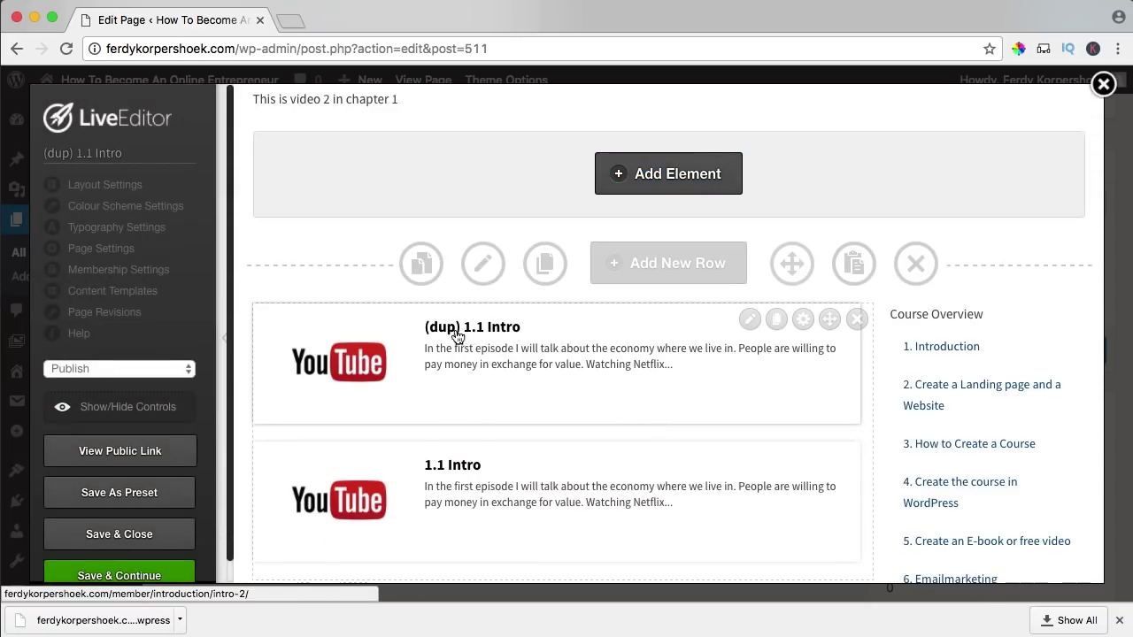
left_click(147, 538)
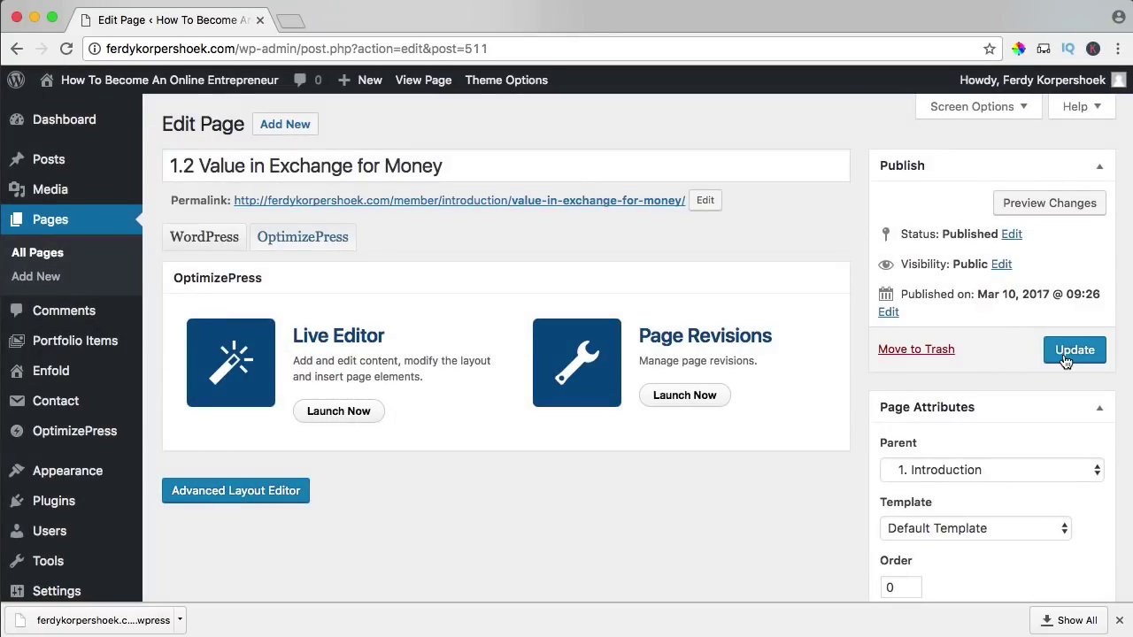
left_click(1067, 354)
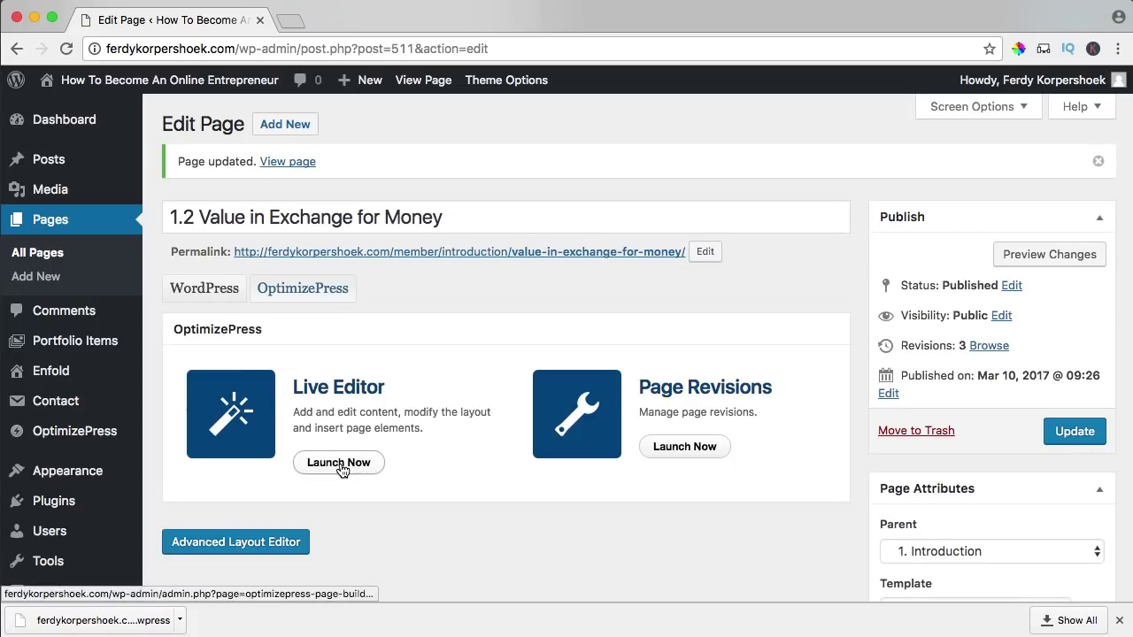
- Browse to page 28 of the media library to pick the page thumbnail
left_click(339, 463)
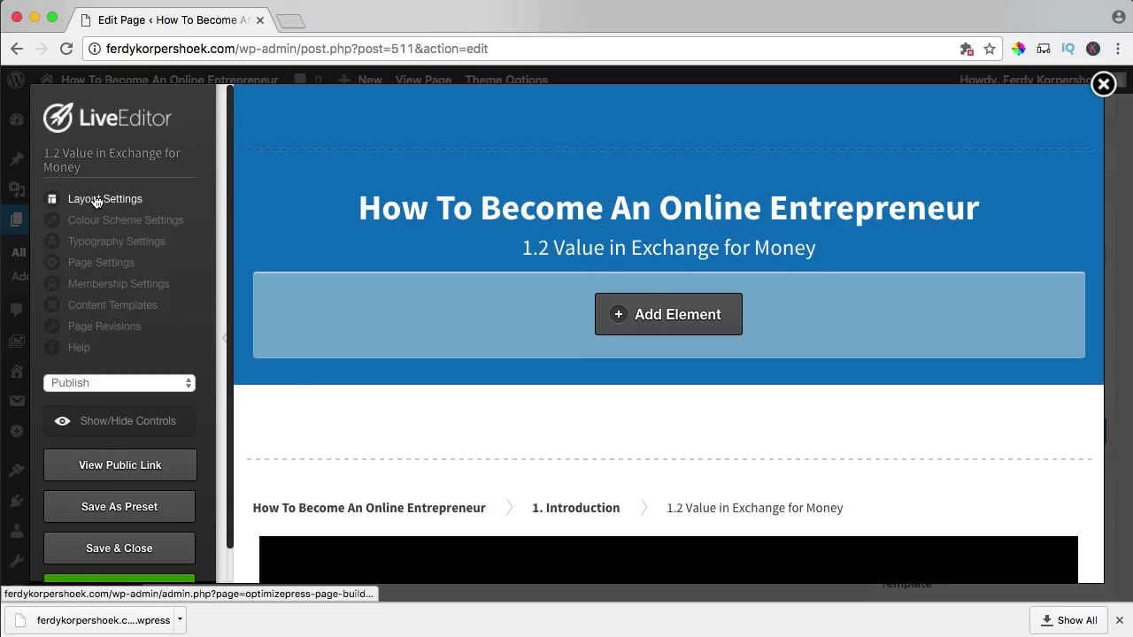
left_click(89, 196)
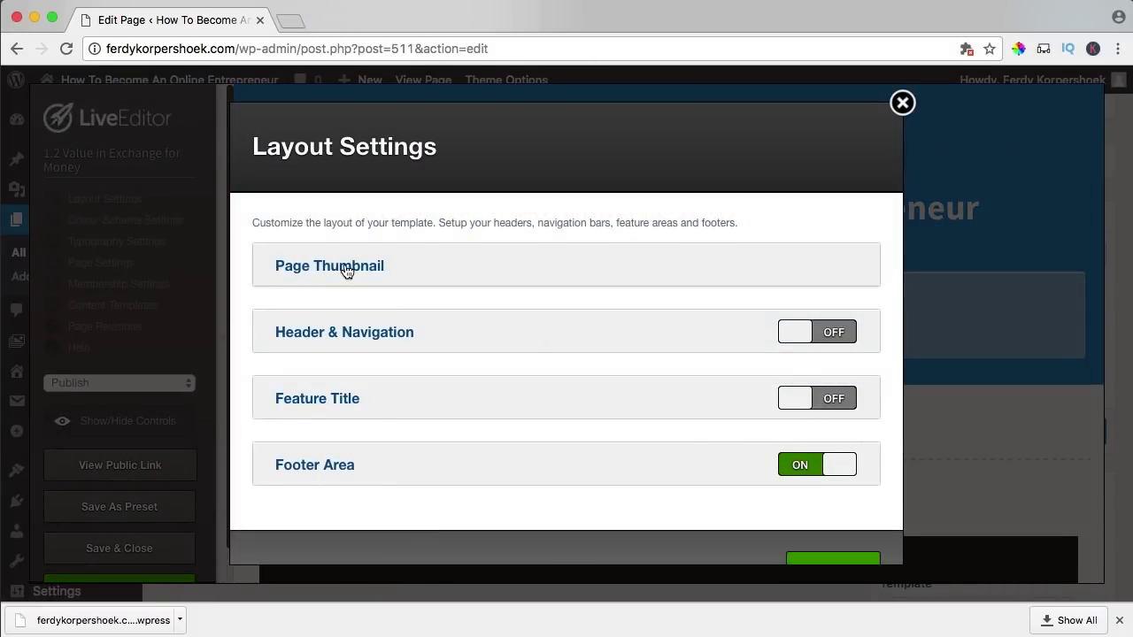
left_click(344, 265)
left_click(317, 387)
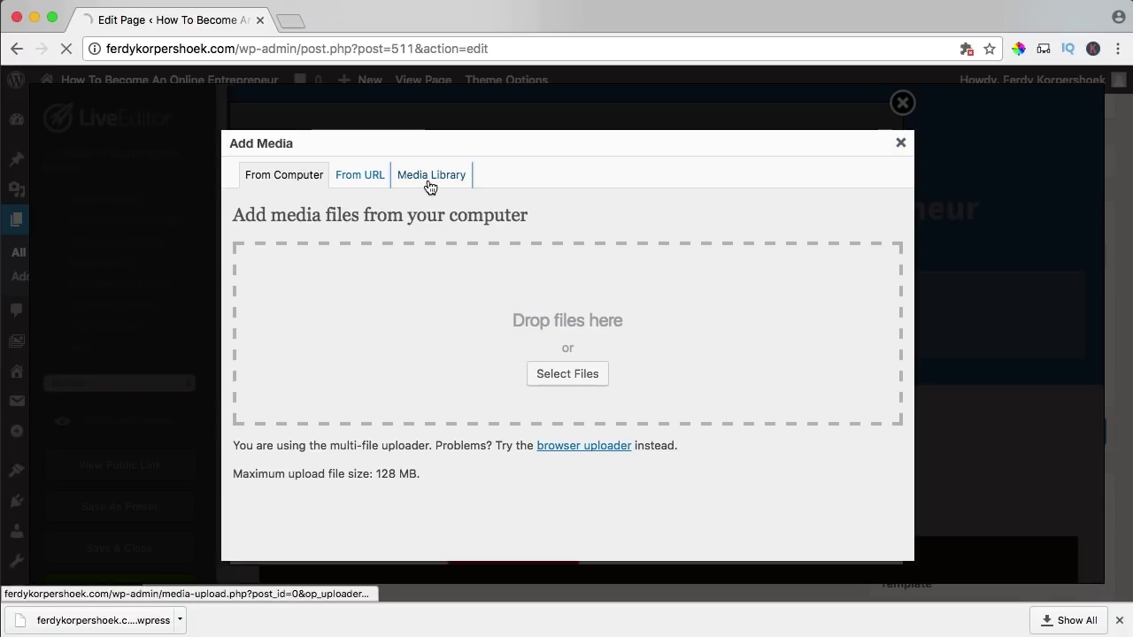
left_click(430, 176)
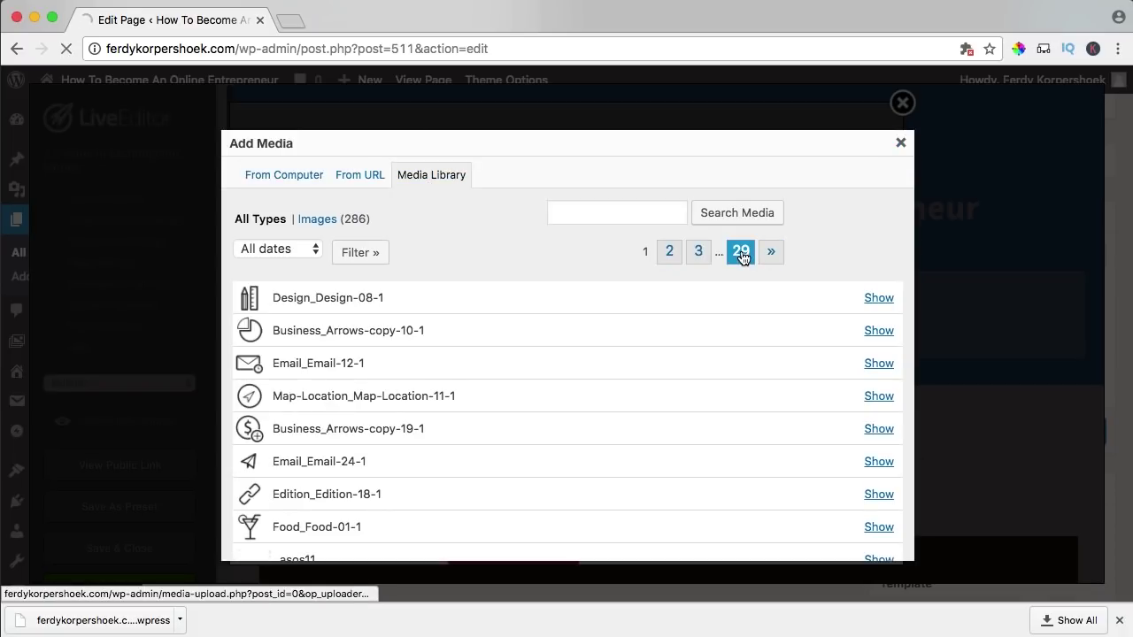
left_click(741, 255)
left_click(712, 254)
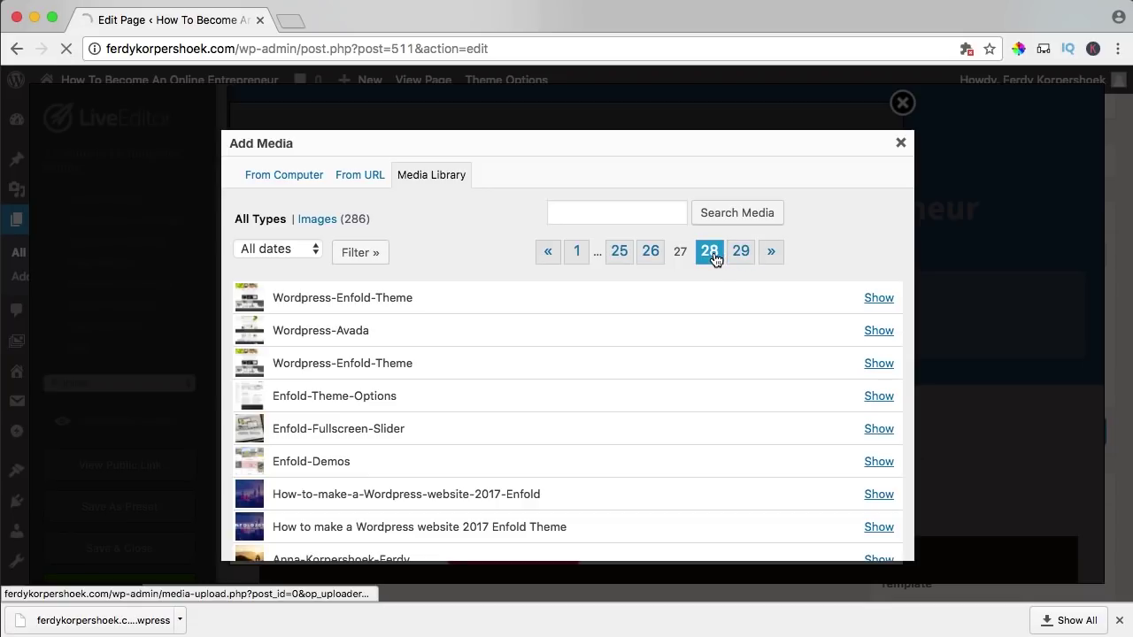
left_click(710, 252)
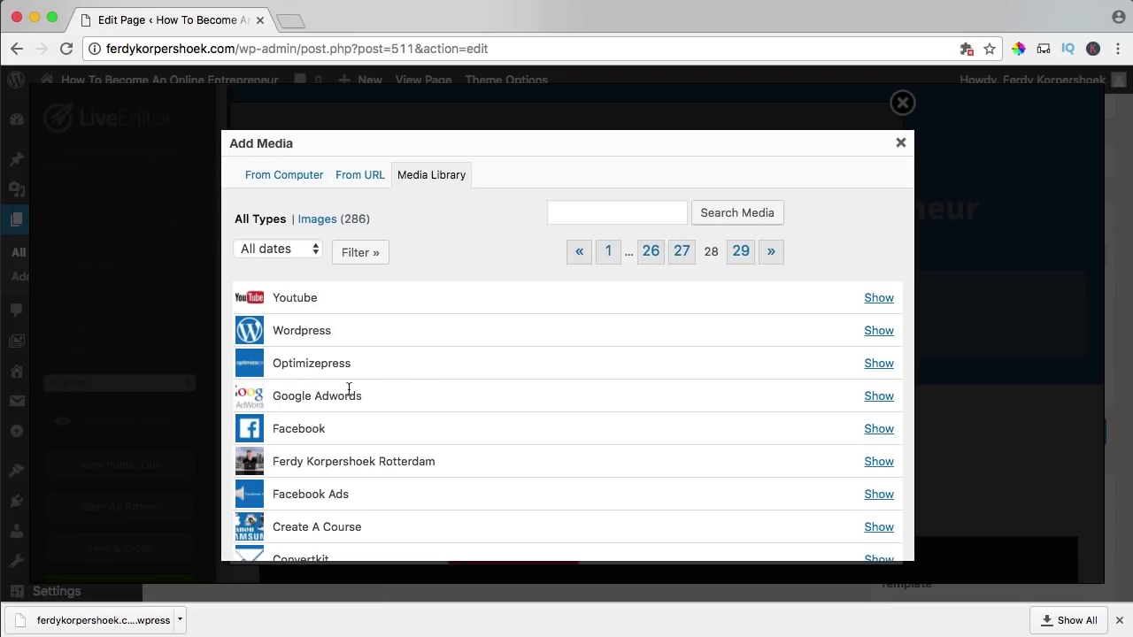
- Insert the Google AdWords image as the thumbnail, apply the layout settings and save the page
left_click(879, 398)
scroll(639, 405, "down", 5)
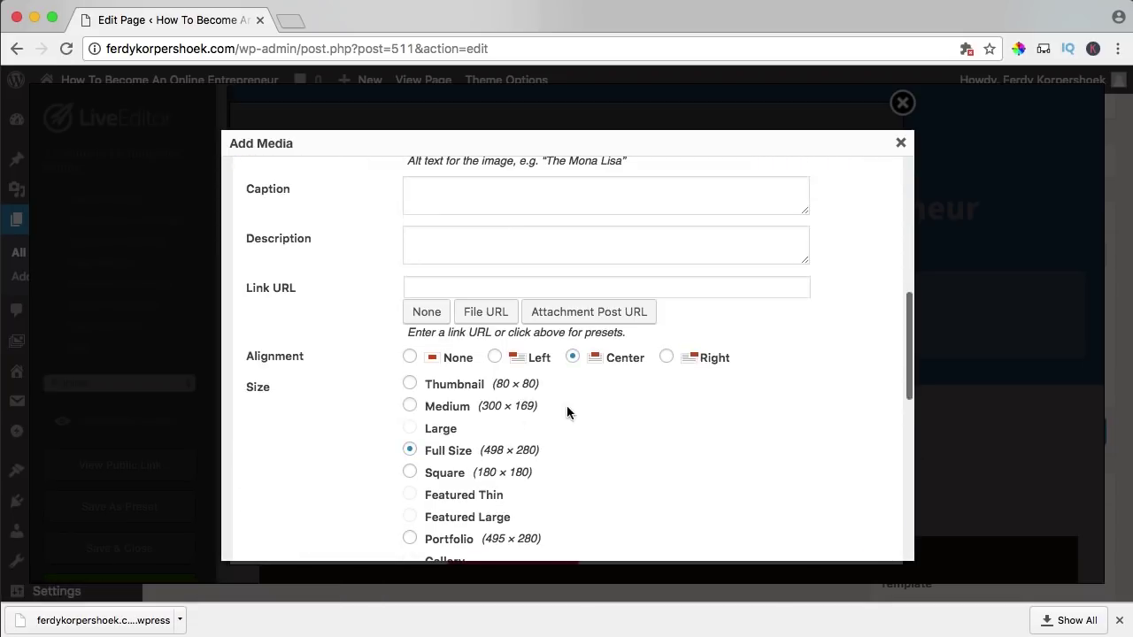
scroll(464, 329, "down", 5)
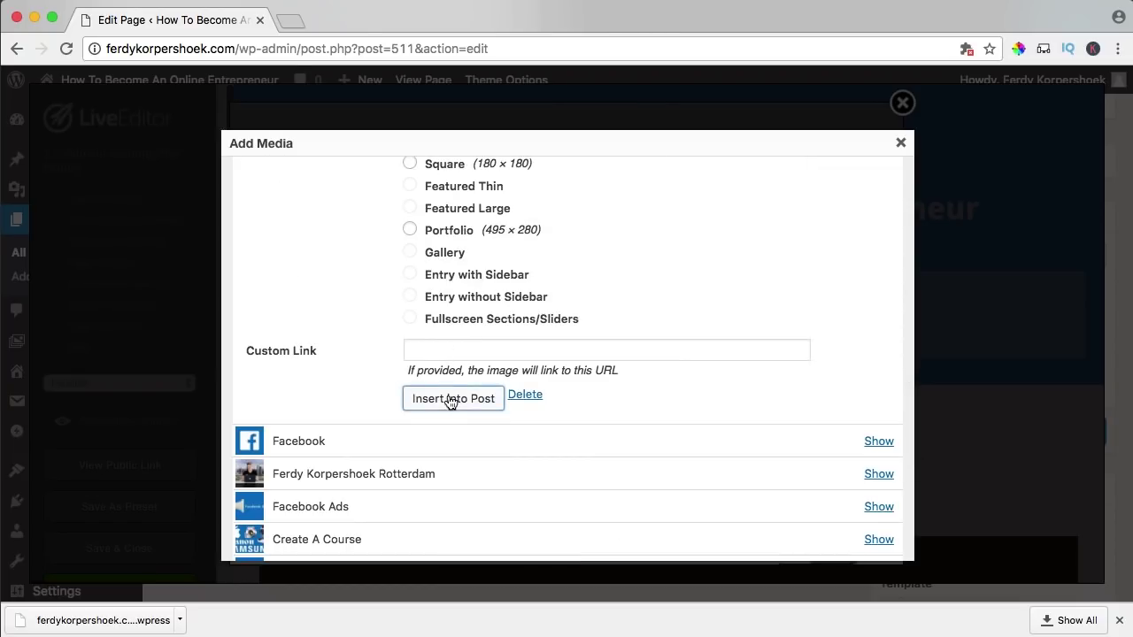
left_click(450, 397)
scroll(567, 389, "down", 5)
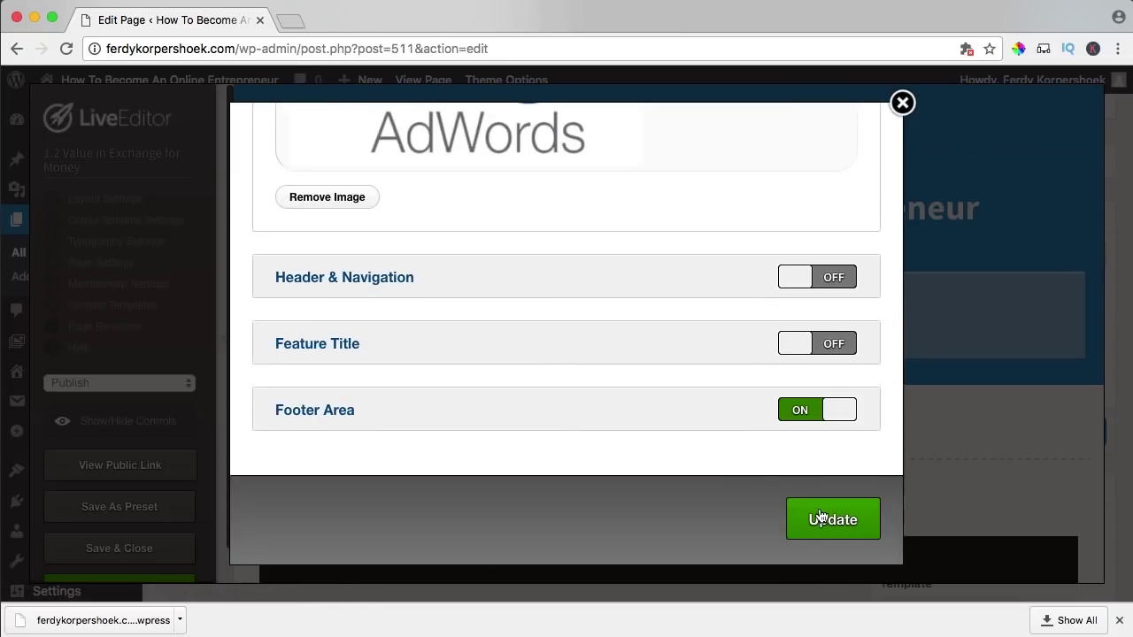
left_click(818, 515)
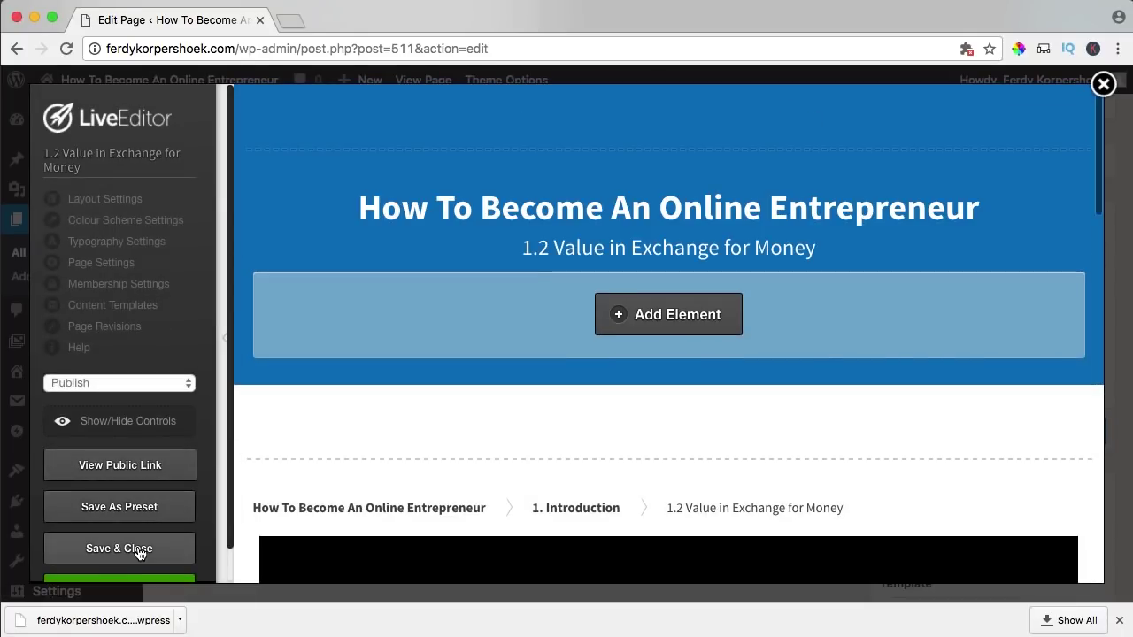
left_click(138, 550)
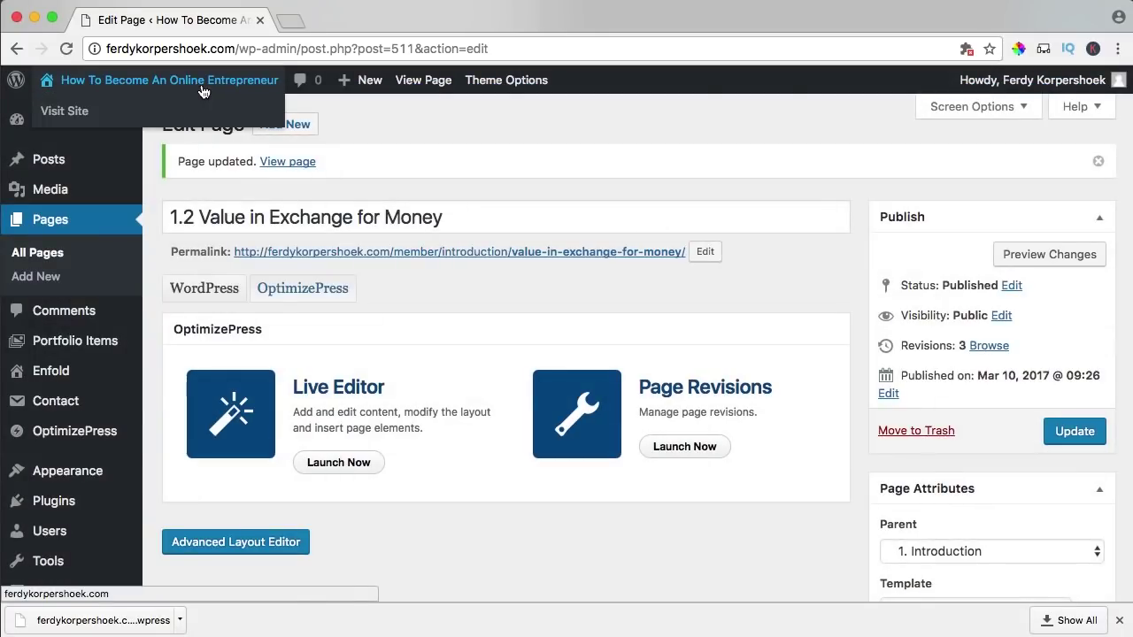
- View the published 1.2 lesson, then reach the 1. Introduction page through the course overview
left_click(425, 81)
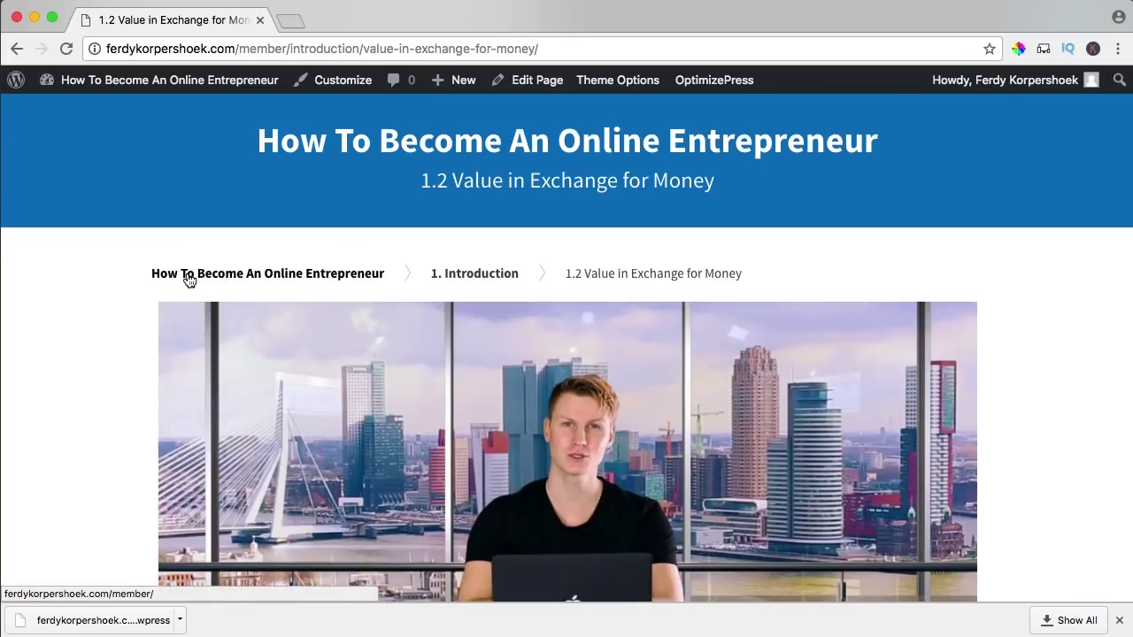
left_click(198, 279)
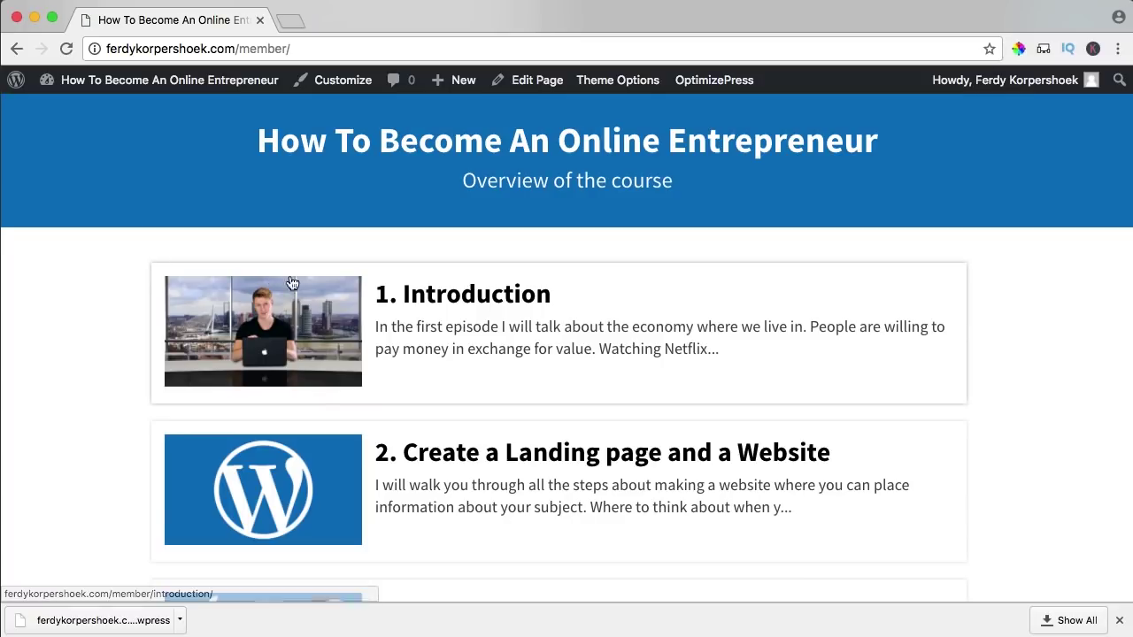
left_click(433, 306)
scroll(522, 265, "down", 5)
scroll(522, 269, "up", 5)
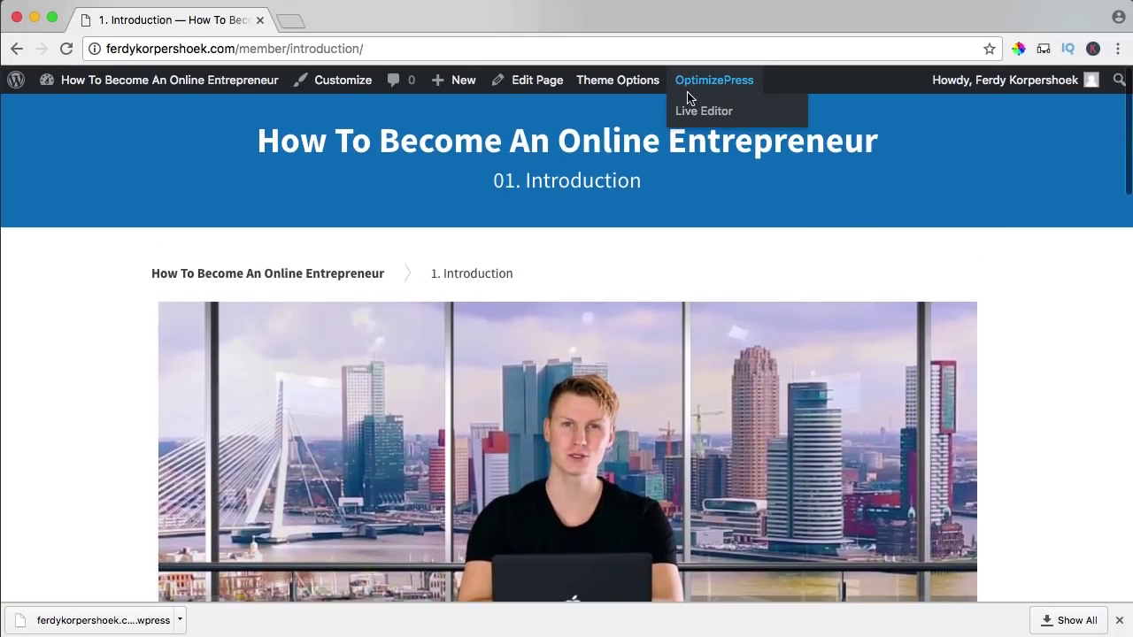
- Change the Introduction page's subheading to '1. Overview of the introduction'
left_click(690, 113)
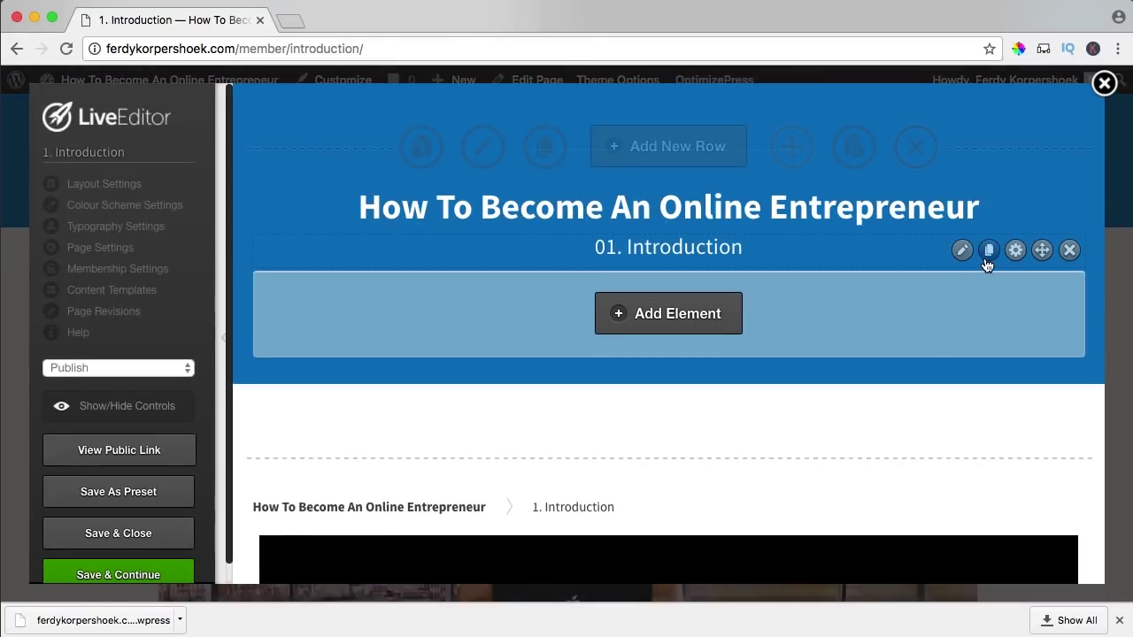
left_click(962, 250)
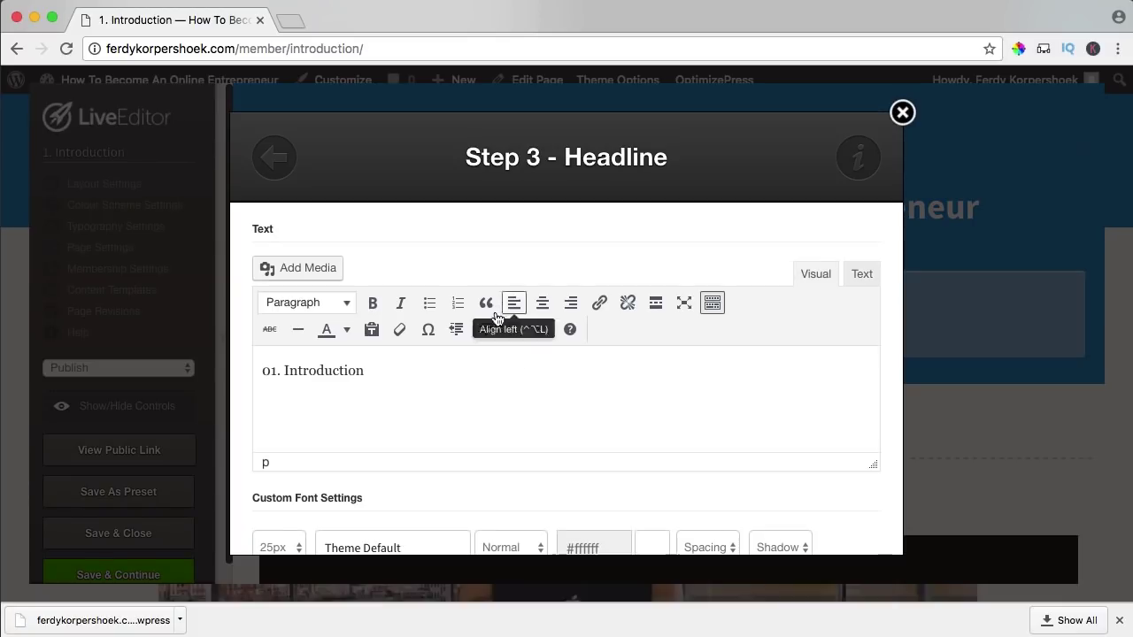
left_click(269, 372)
key("BackSpace")
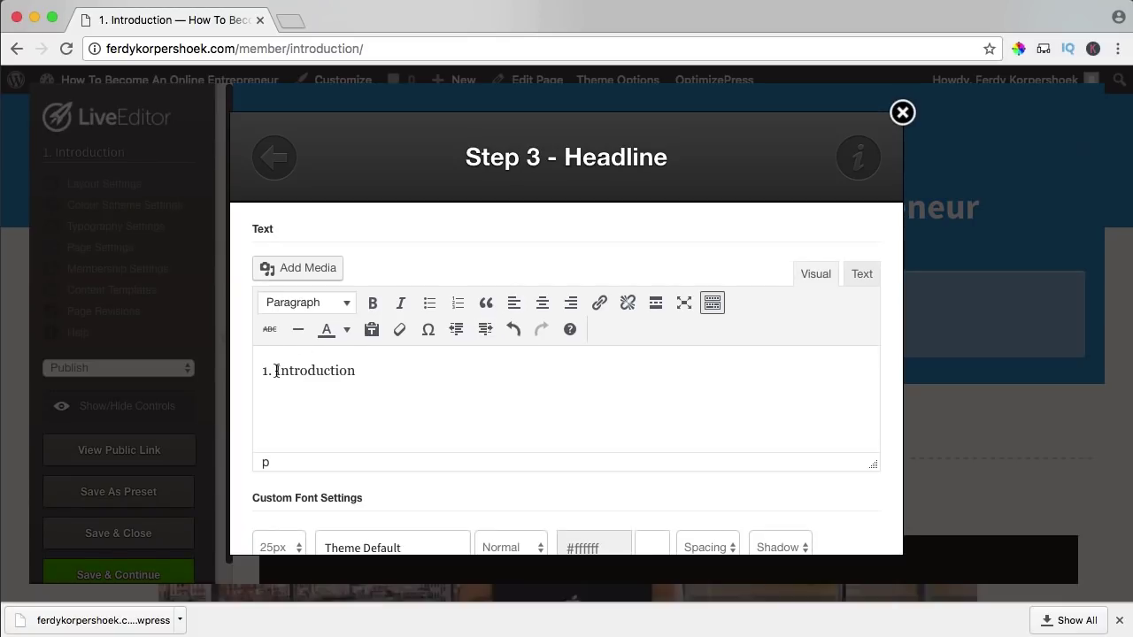
type("Overview of")
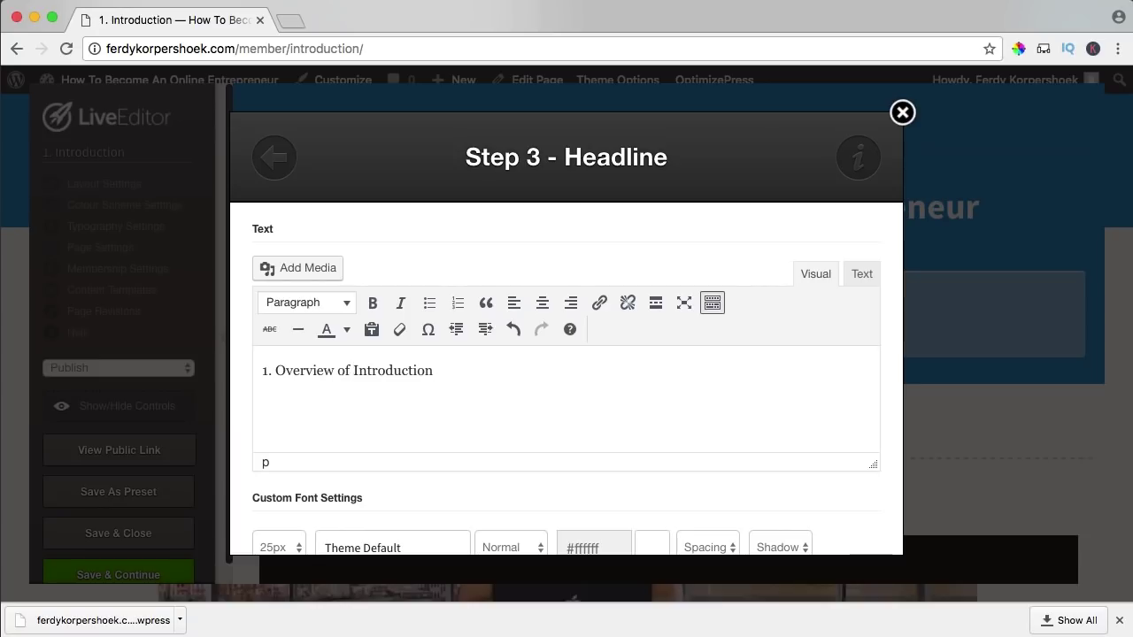
key("BackSpace")
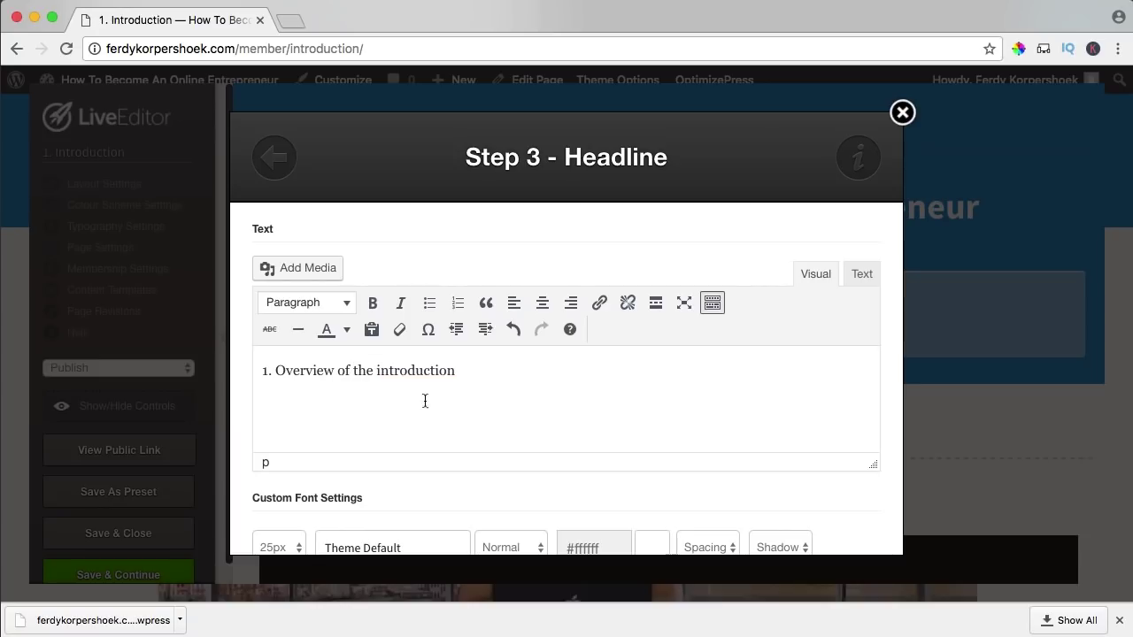
scroll(531, 404, "down", 10)
scroll(761, 473, "down", 5)
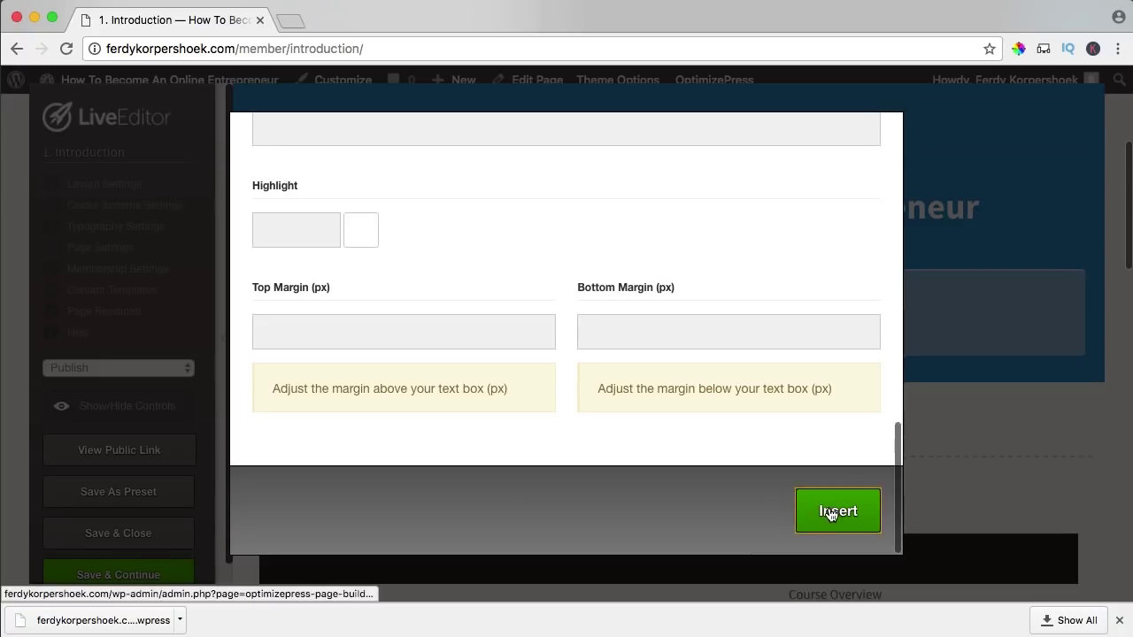
left_click(830, 513)
- Delete the video element from the Introduction page
scroll(885, 310, "down", 5)
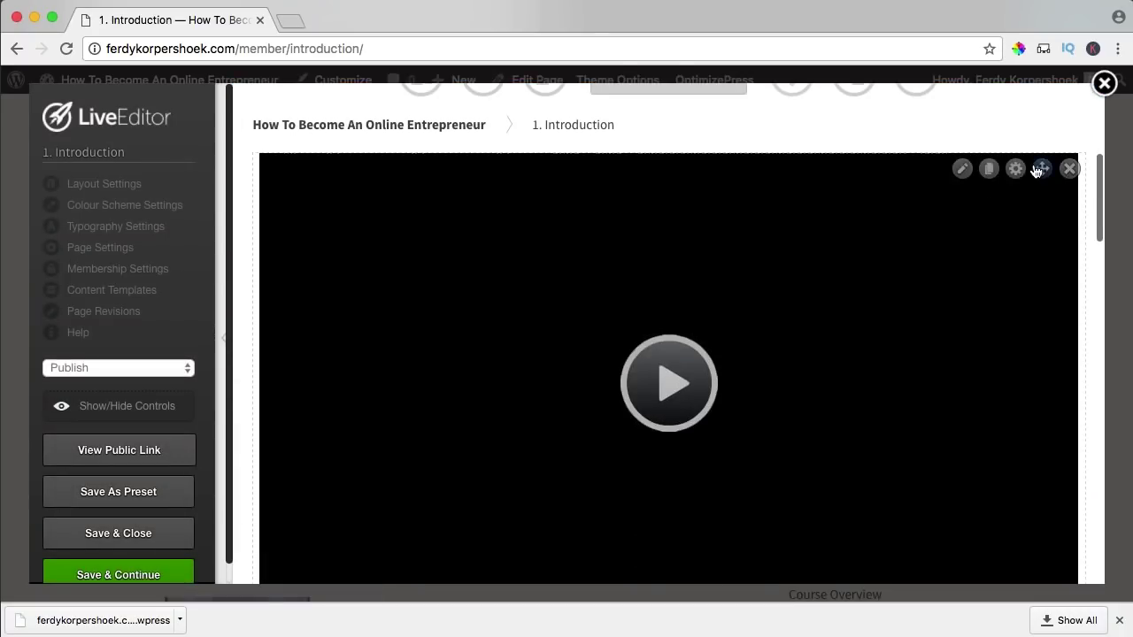
left_click(1070, 169)
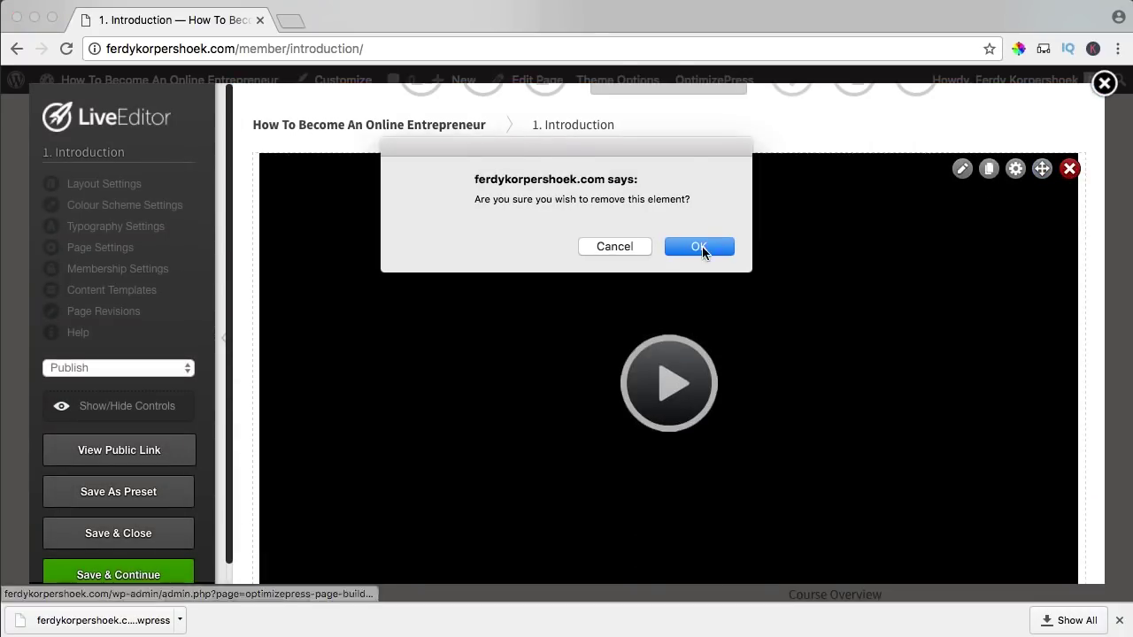
left_click(700, 246)
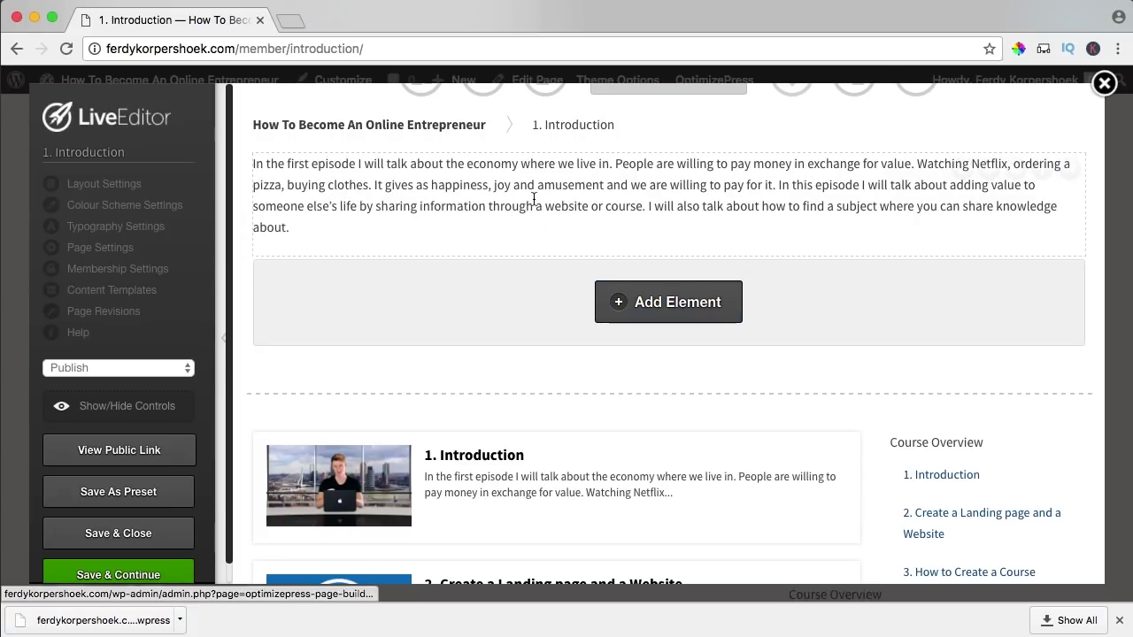
scroll(528, 243, "down", 2)
scroll(528, 243, "down", 4)
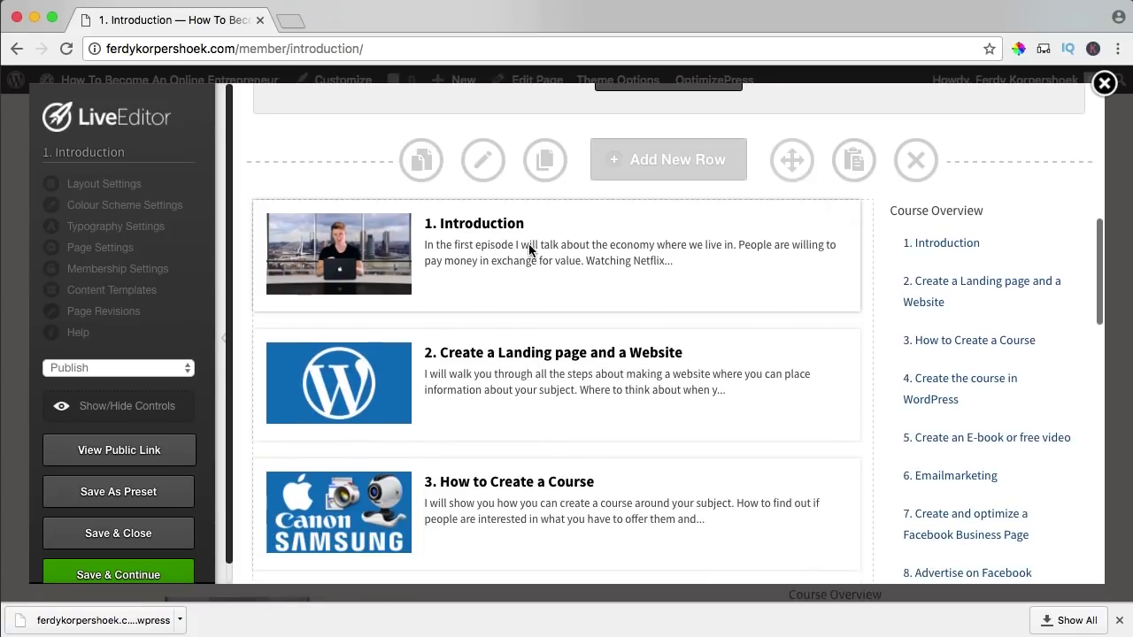
- Restrict the Introduction page's lesson listing to the 1. Introduction category, showing 1.1 and 1.2
left_click(744, 216)
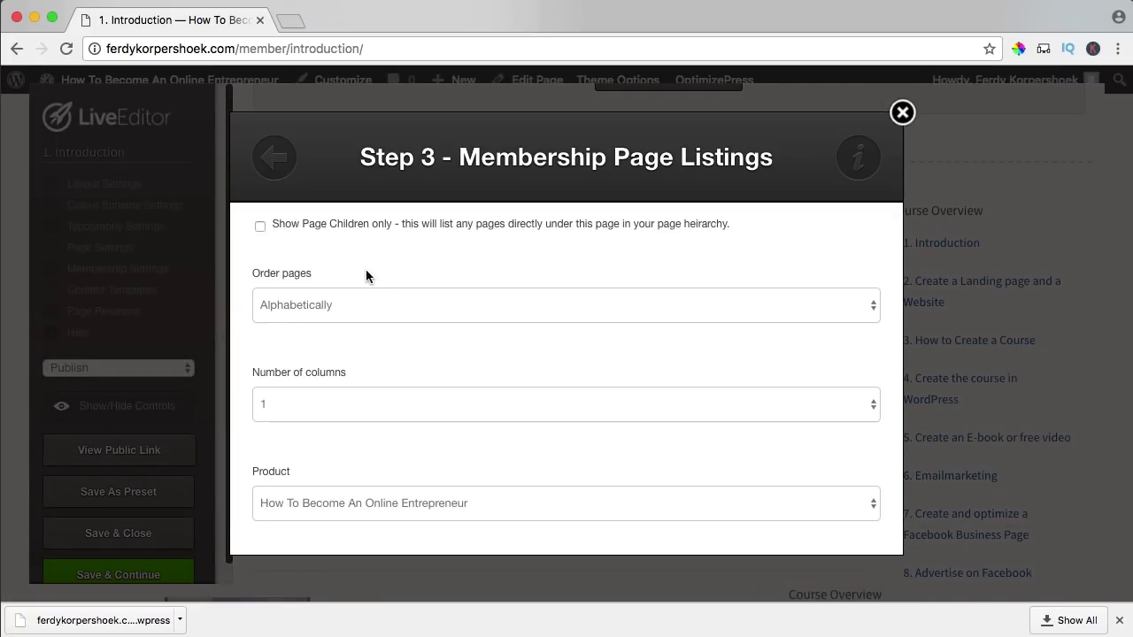
scroll(396, 310, "down", 5)
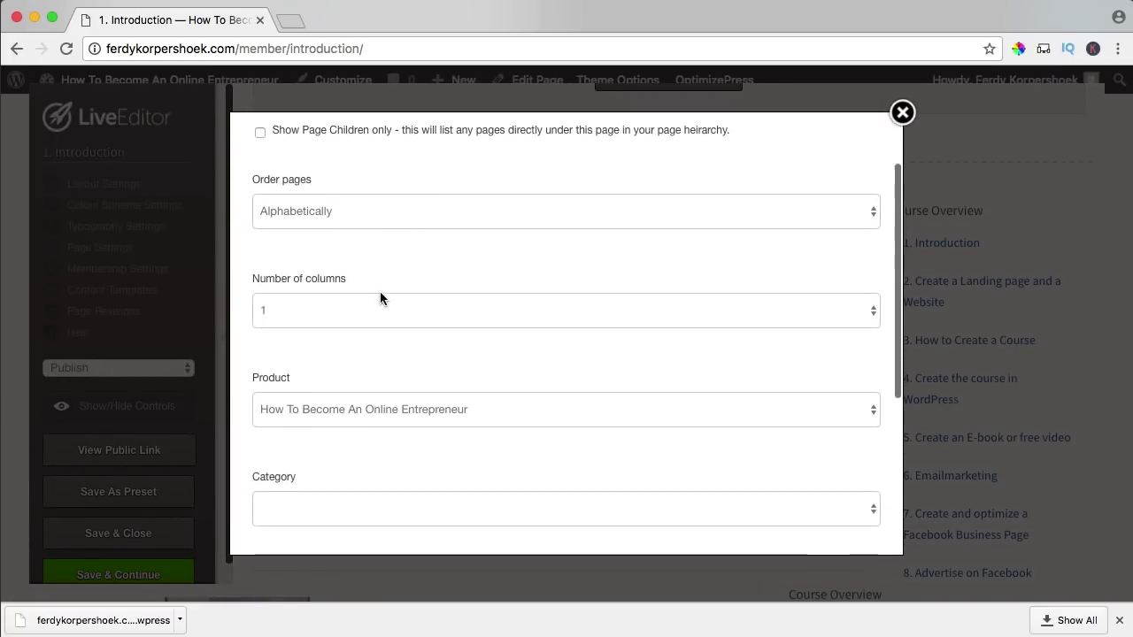
scroll(324, 309, "down", 3)
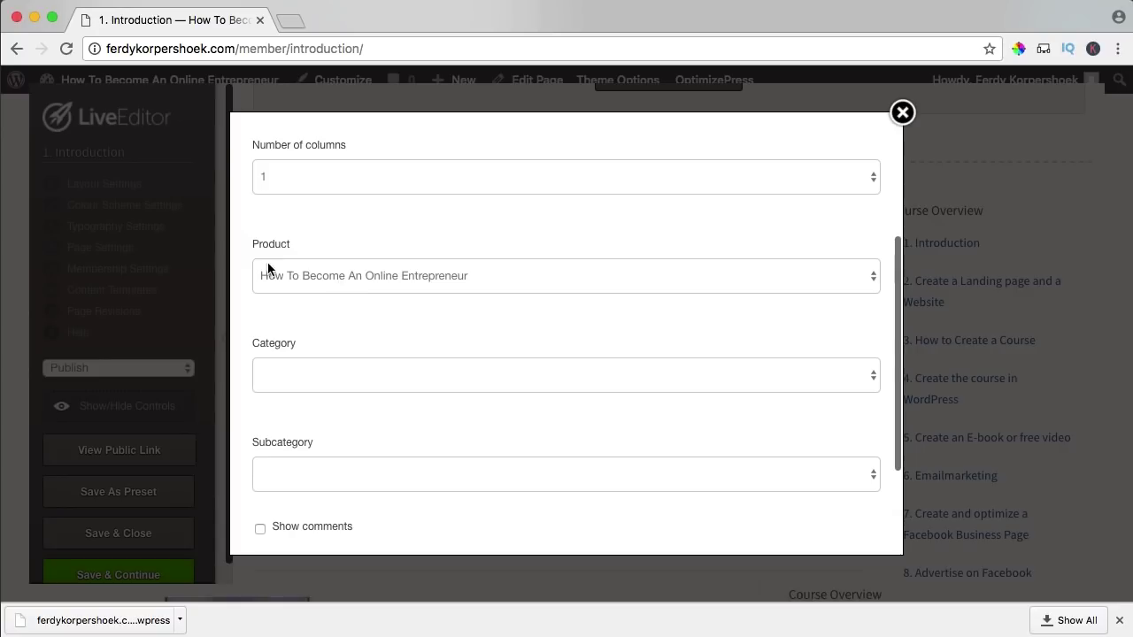
scroll(333, 293, "down", 2)
left_click(314, 311)
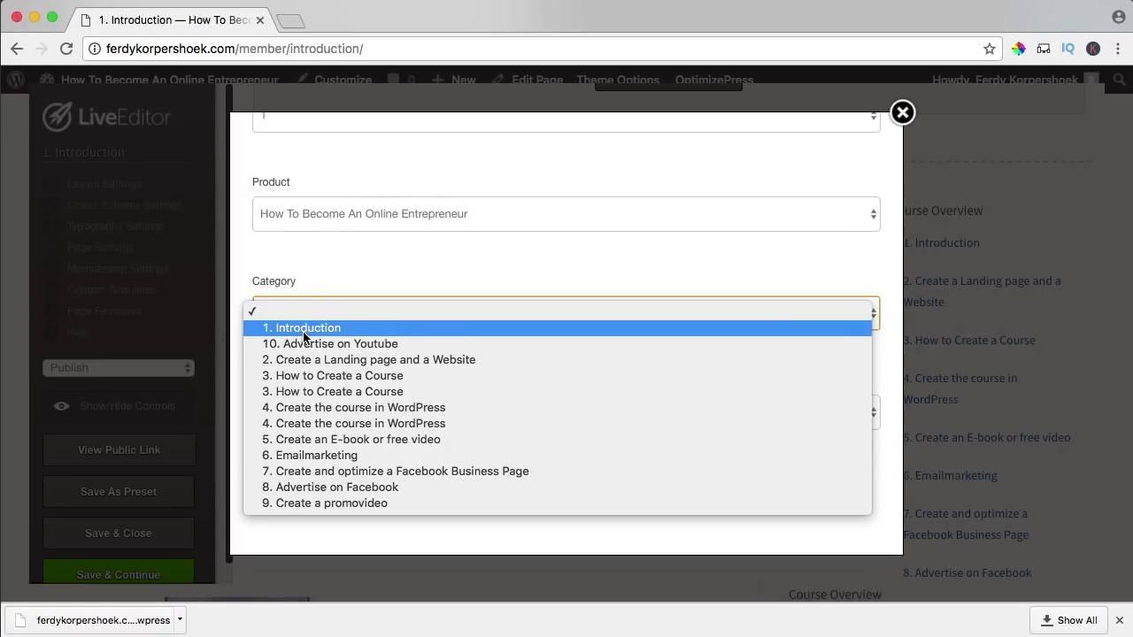
left_click(304, 331)
scroll(398, 354, "down", 3)
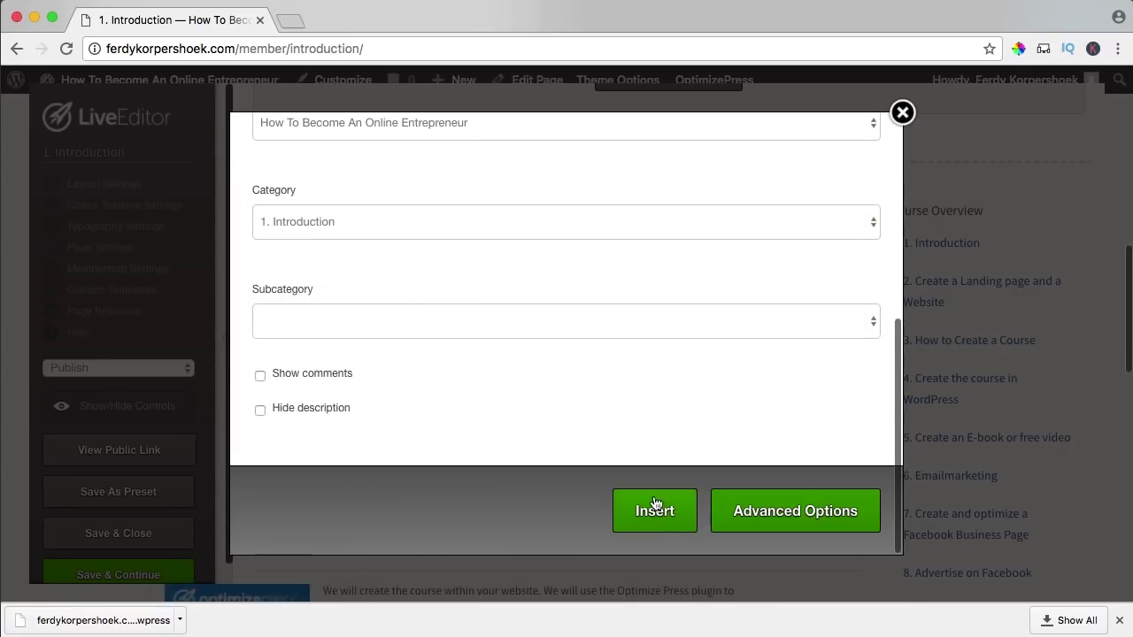
left_click(655, 513)
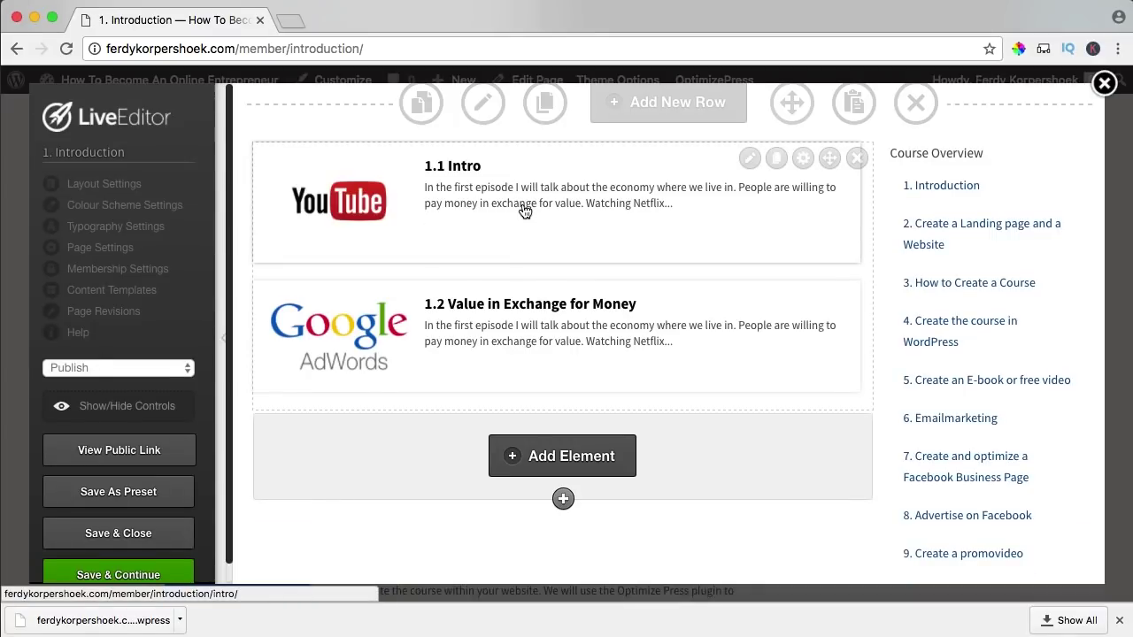
scroll(531, 293, "up", 10)
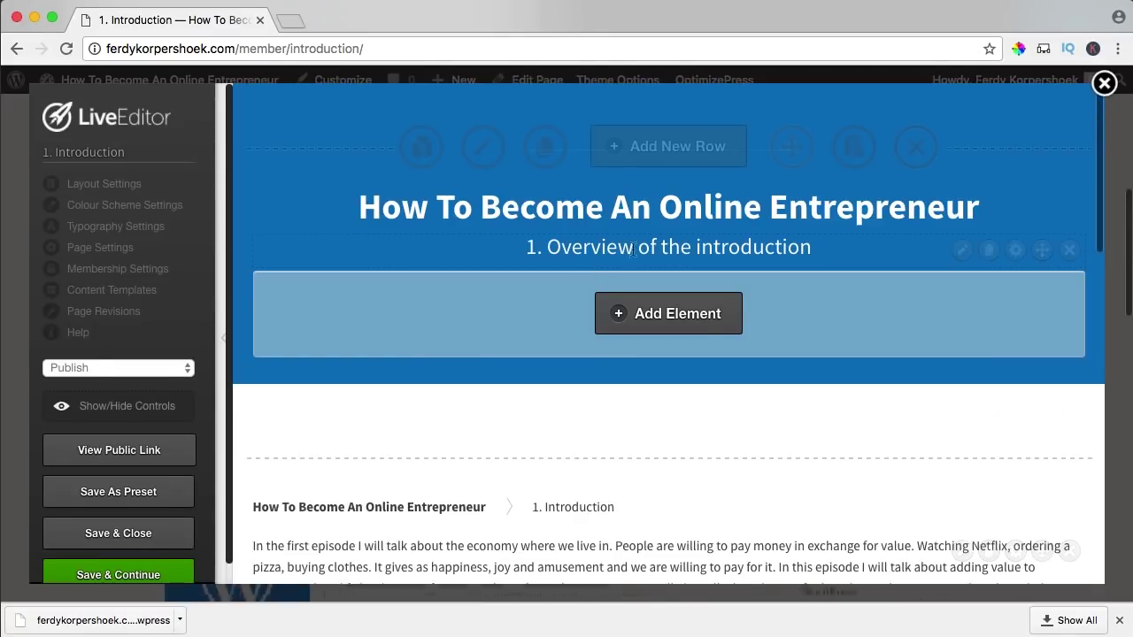
- Save the Introduction page and view it on the site from the course overview
left_click(138, 532)
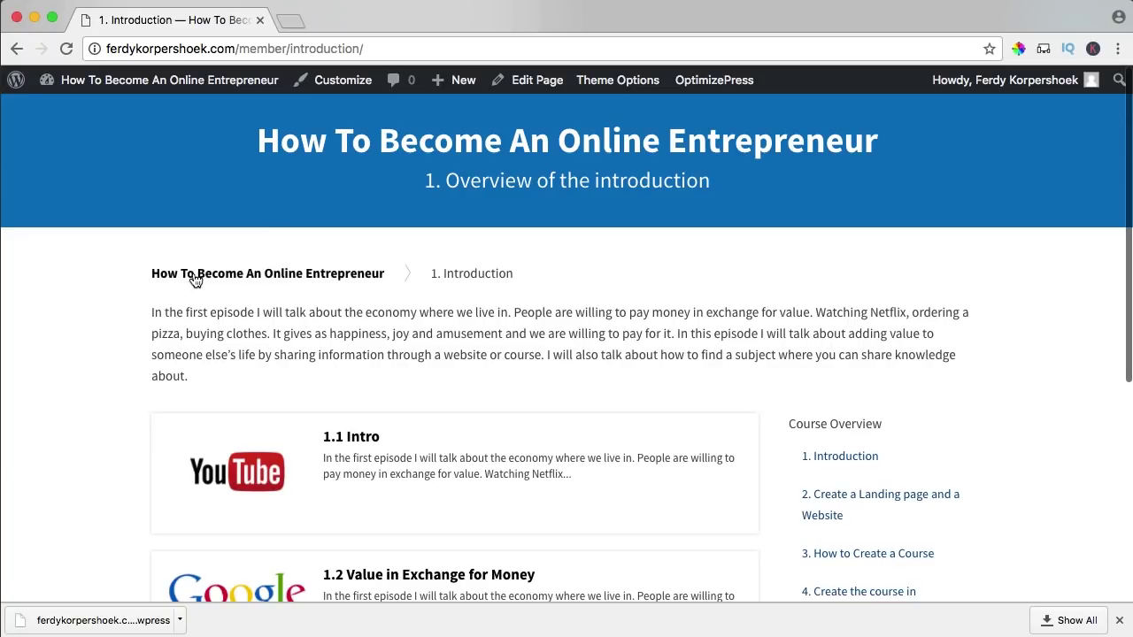
left_click(199, 277)
scroll(590, 288, "down", 3)
scroll(525, 280, "up", 1)
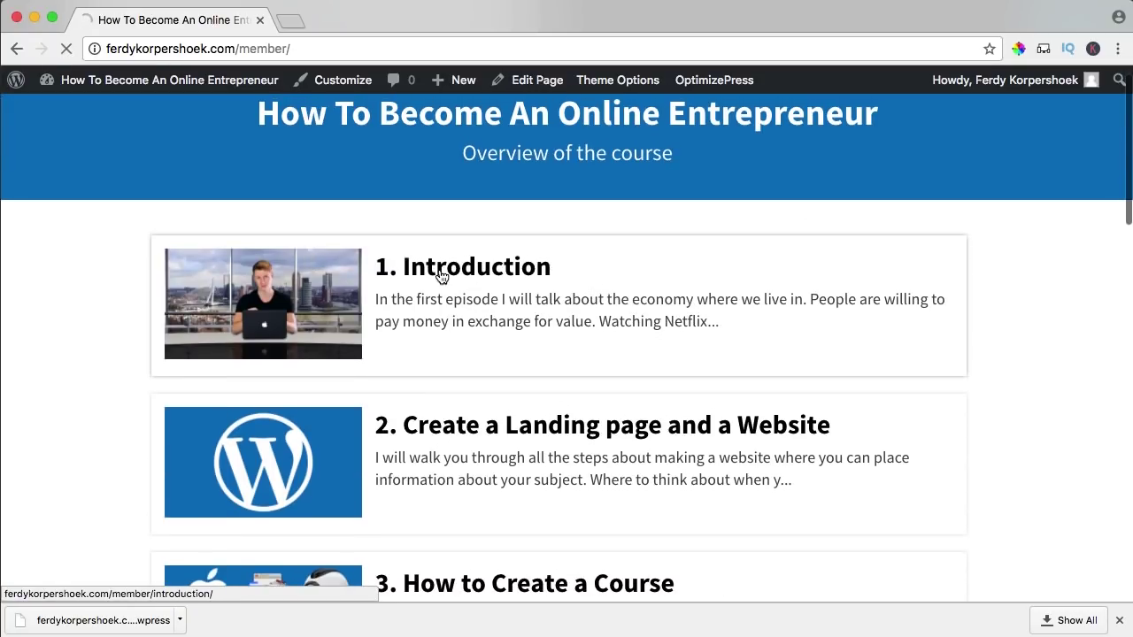
left_click(441, 276)
left_click_drag(151, 311, 374, 354)
left_click(376, 352)
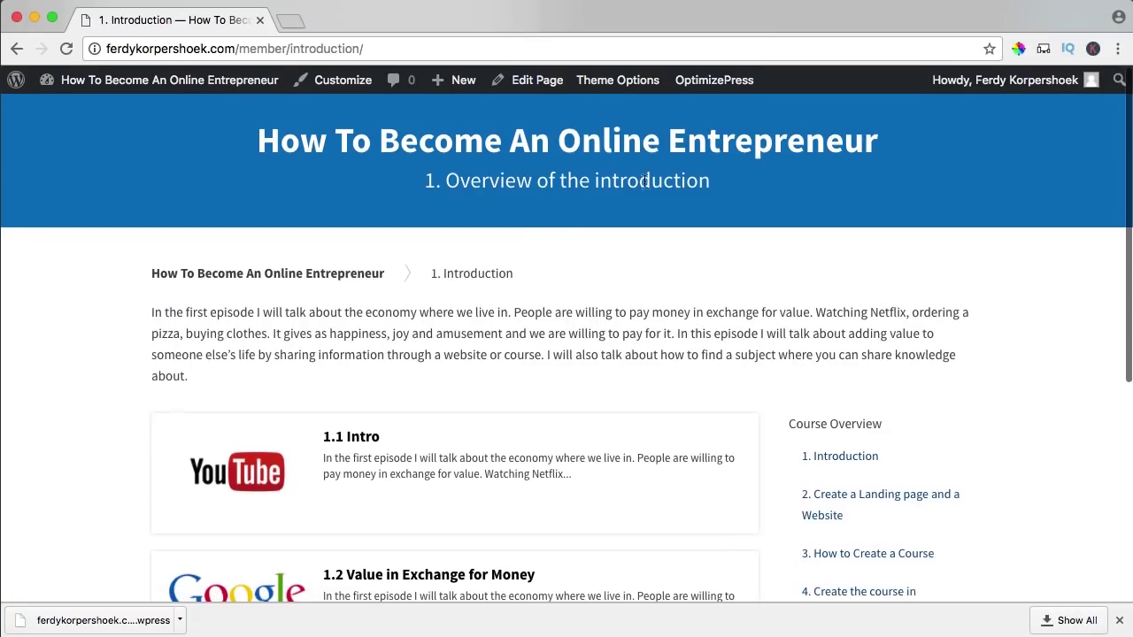
scroll(470, 295, "down", 5)
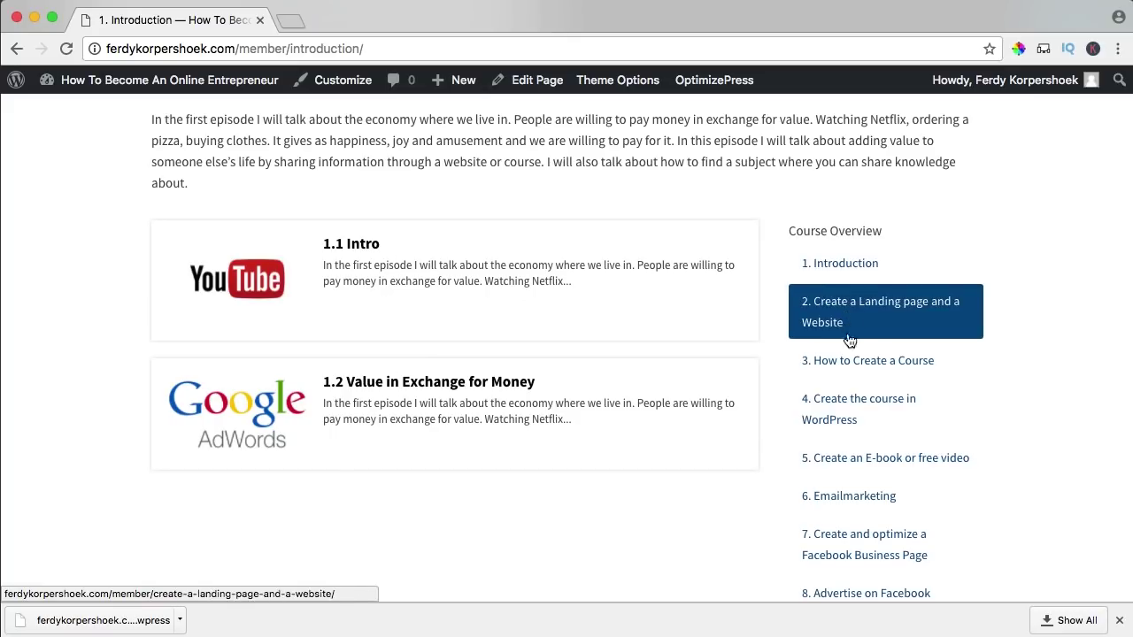
scroll(846, 358, "down", 2)
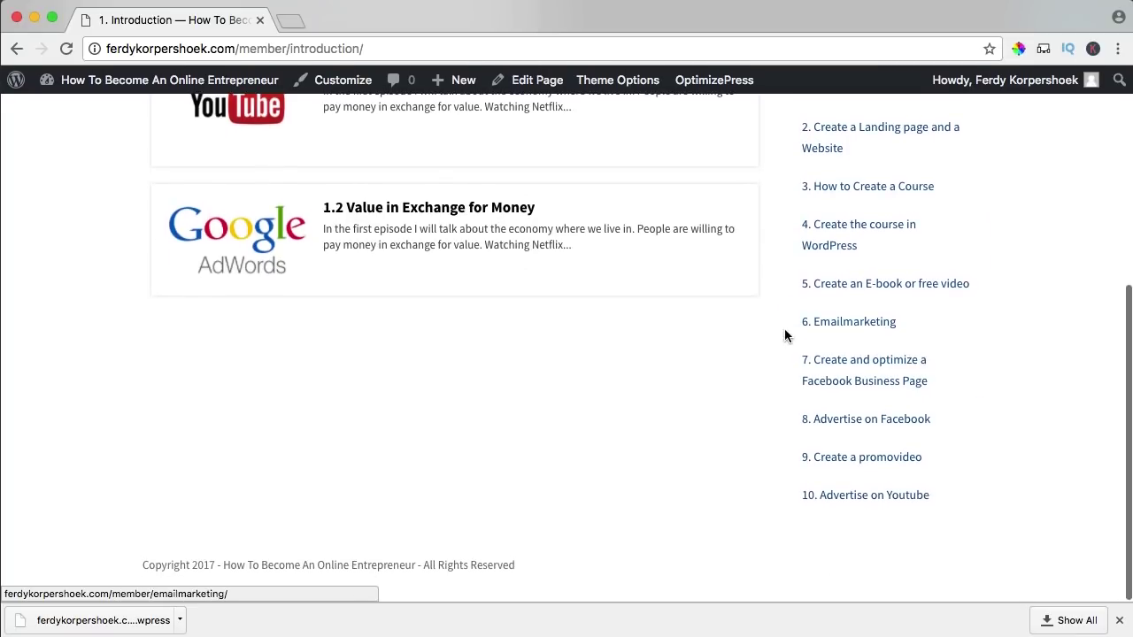
scroll(729, 339, "up", 5)
scroll(398, 476, "down", 3)
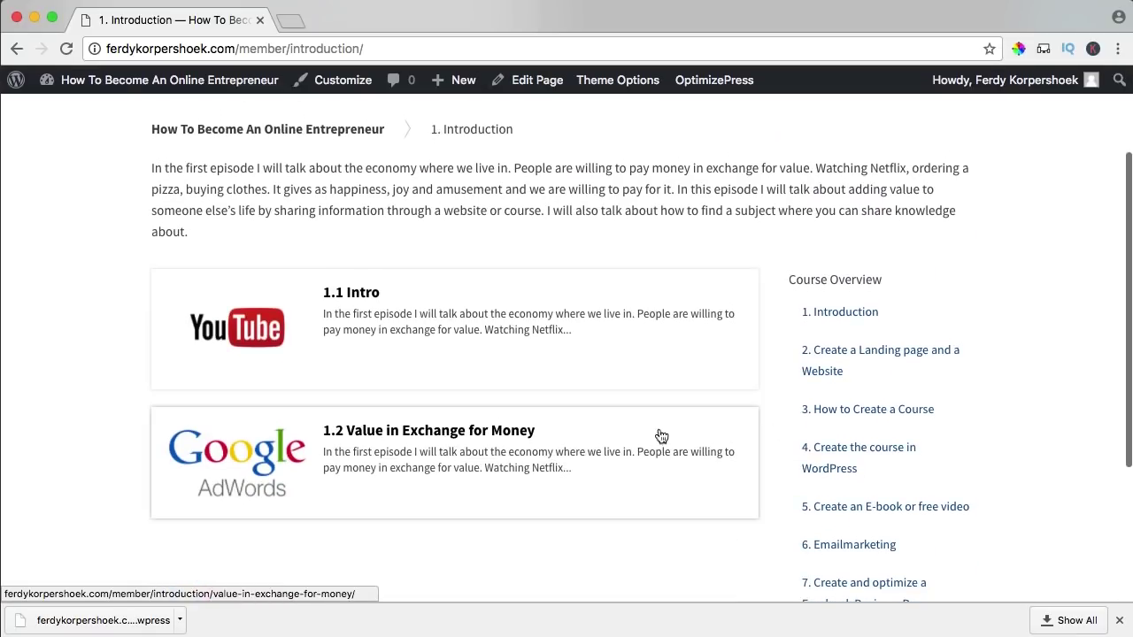
scroll(837, 444, "down", 3)
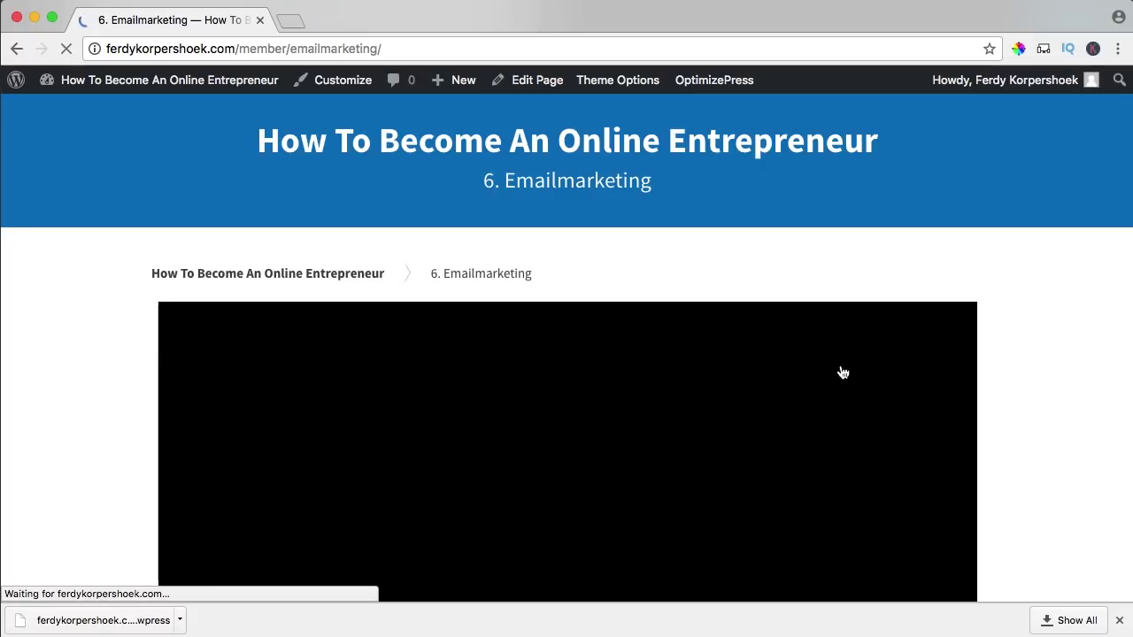
scroll(542, 371, "down", 6)
scroll(542, 372, "down", 6)
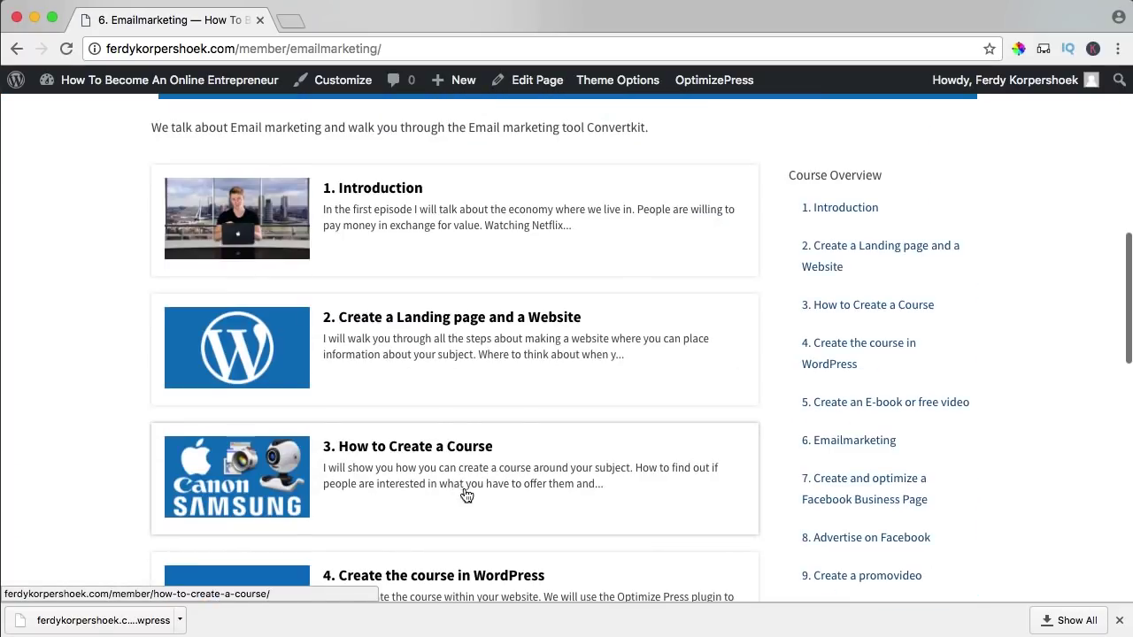
scroll(462, 496, "up", 15)
- Return to the course overview and open the 1.1 Intro lesson to review its video
left_click(278, 275)
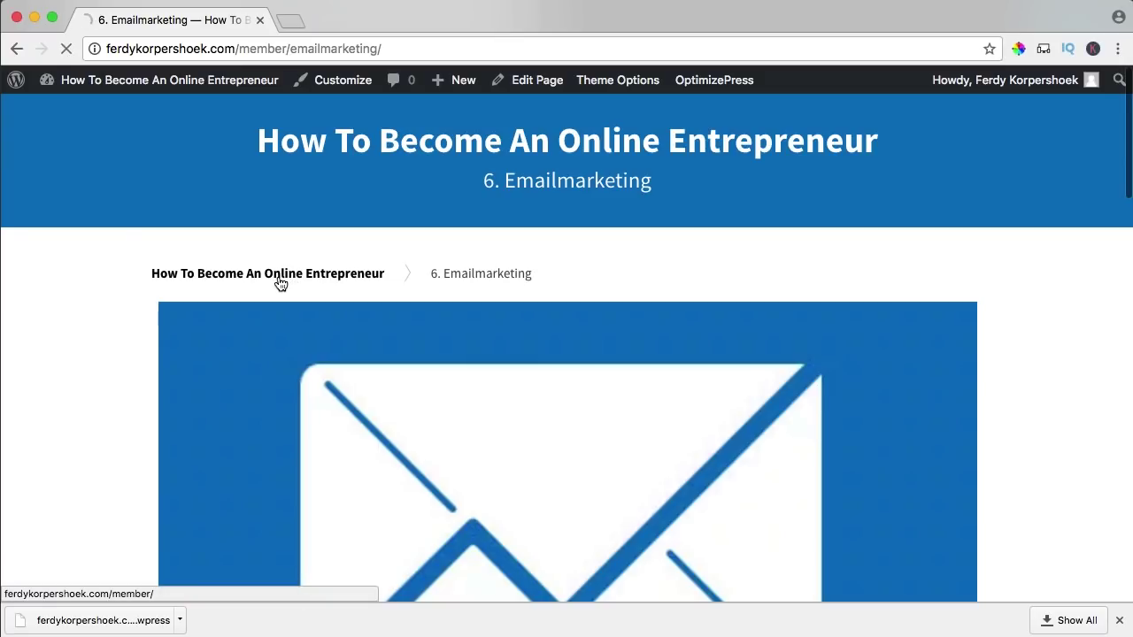
left_click(444, 311)
scroll(354, 345, "down", 3)
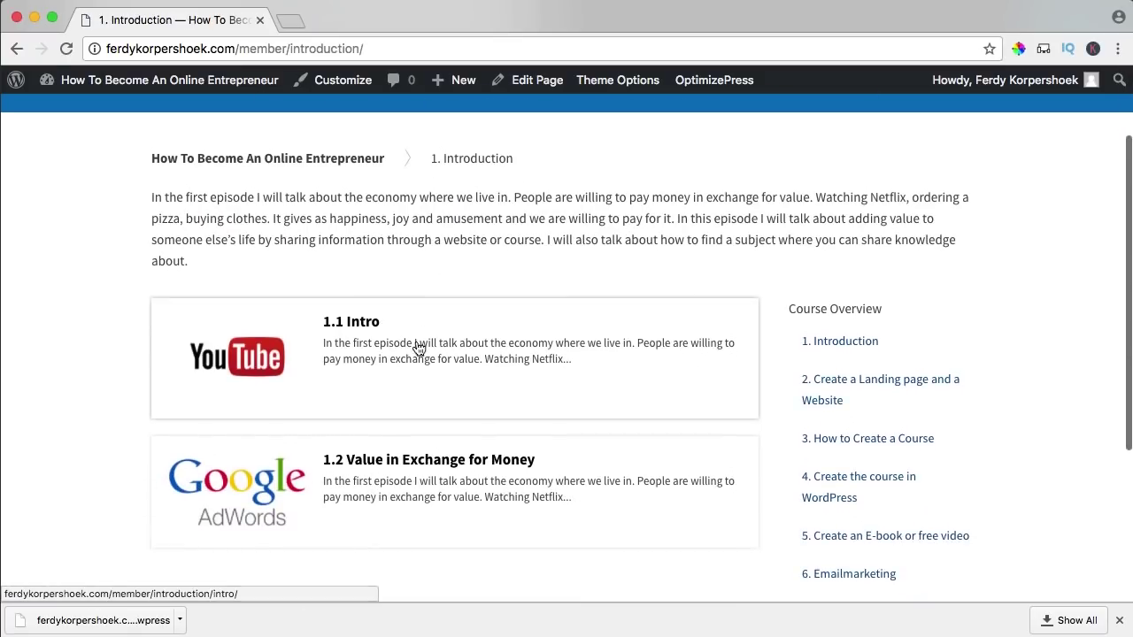
left_click(347, 341)
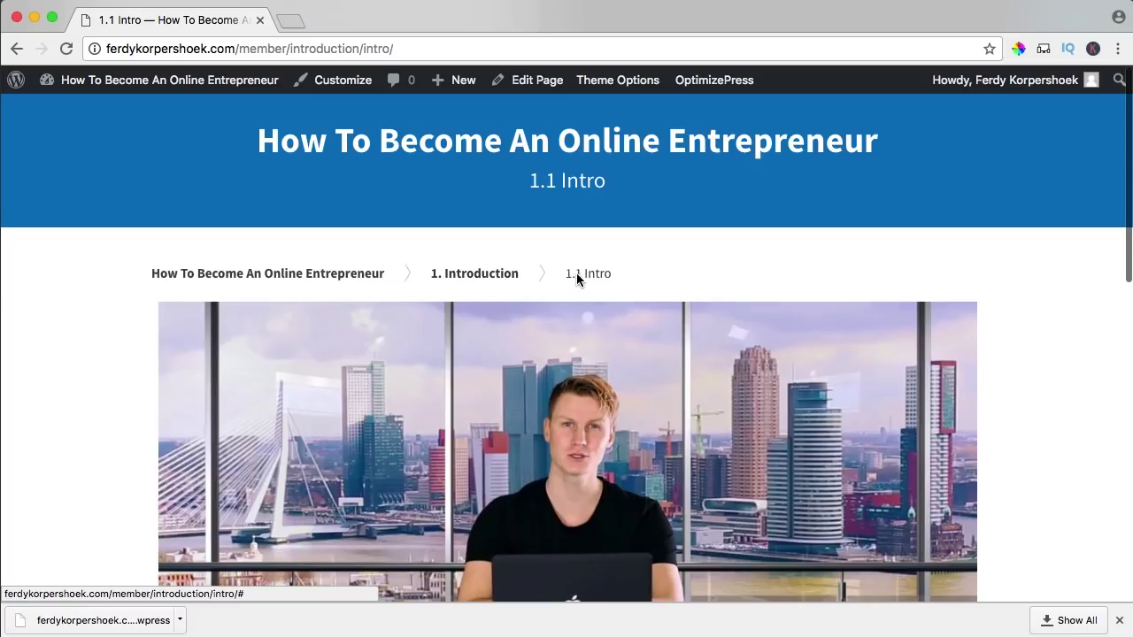
scroll(576, 276, "down", 4)
scroll(569, 324, "up", 4)
scroll(569, 323, "down", 7)
scroll(568, 323, "down", 3)
scroll(549, 372, "down", 2)
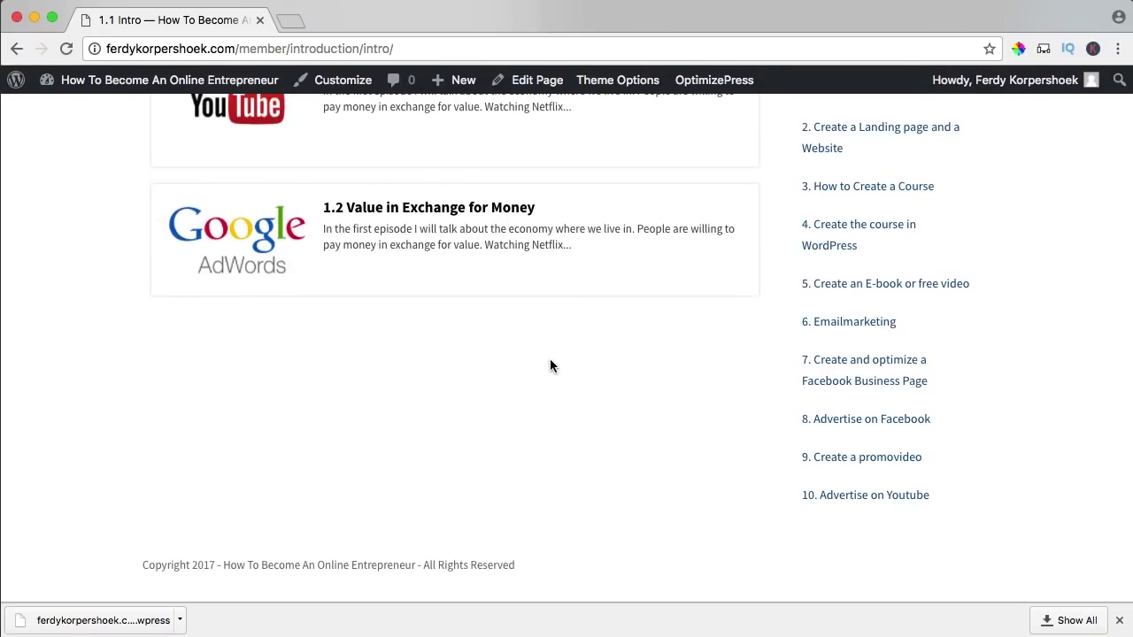
scroll(762, 380, "up", 3)
scroll(769, 384, "down", 3)
scroll(768, 381, "up", 8)
scroll(454, 368, "up", 3)
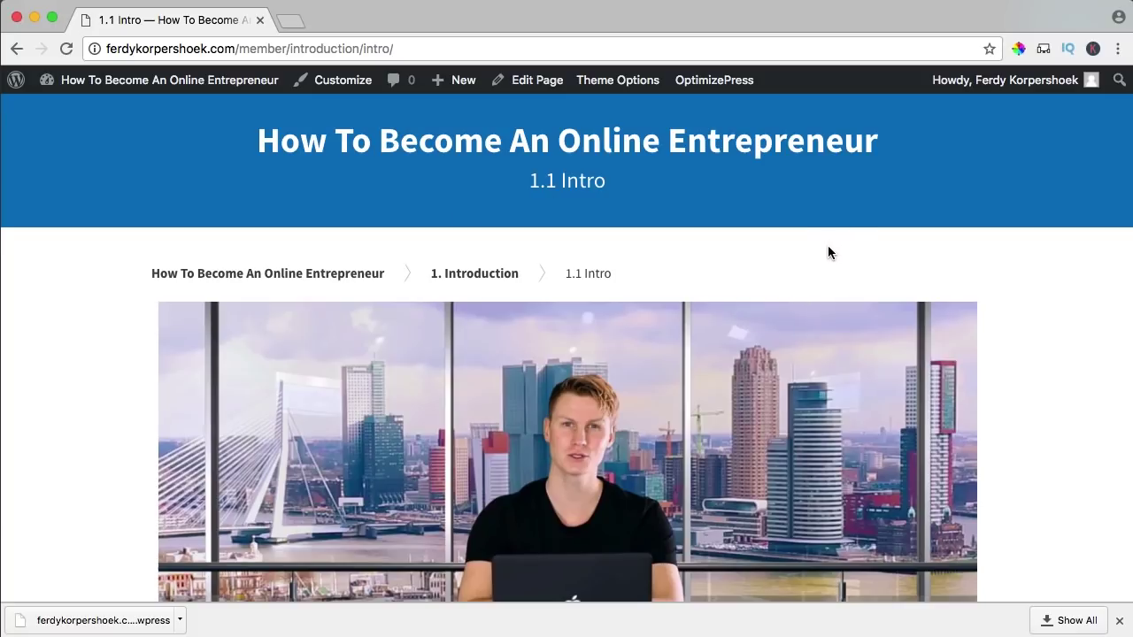
scroll(506, 182, "down", 2)
scroll(506, 181, "up", 2)
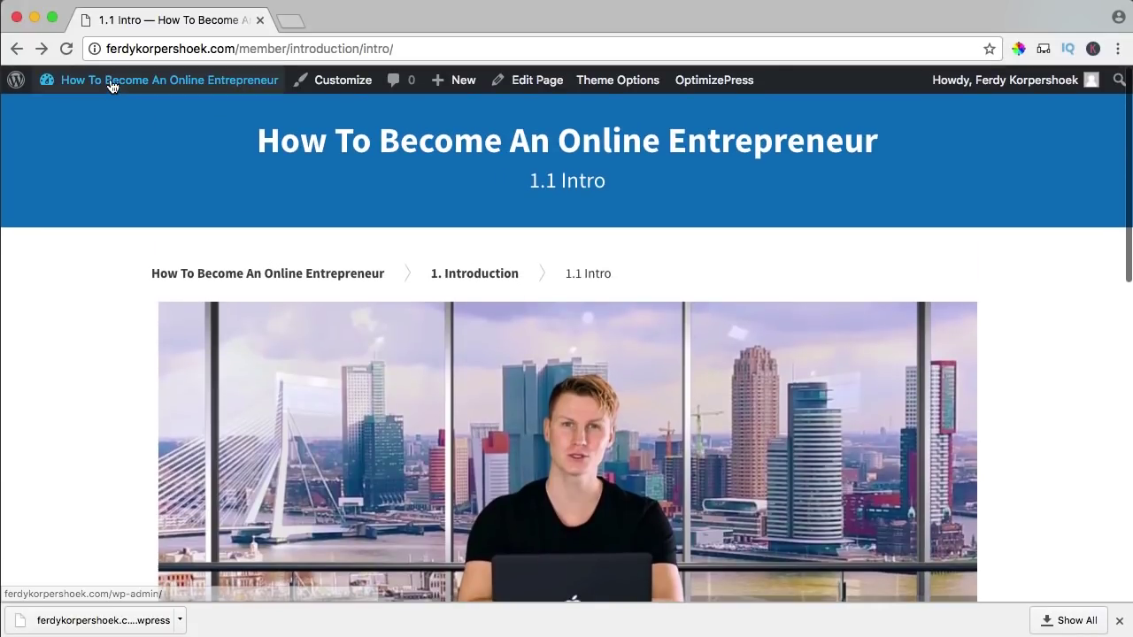
- Clone the Home page from the All Pages list
left_click(112, 86)
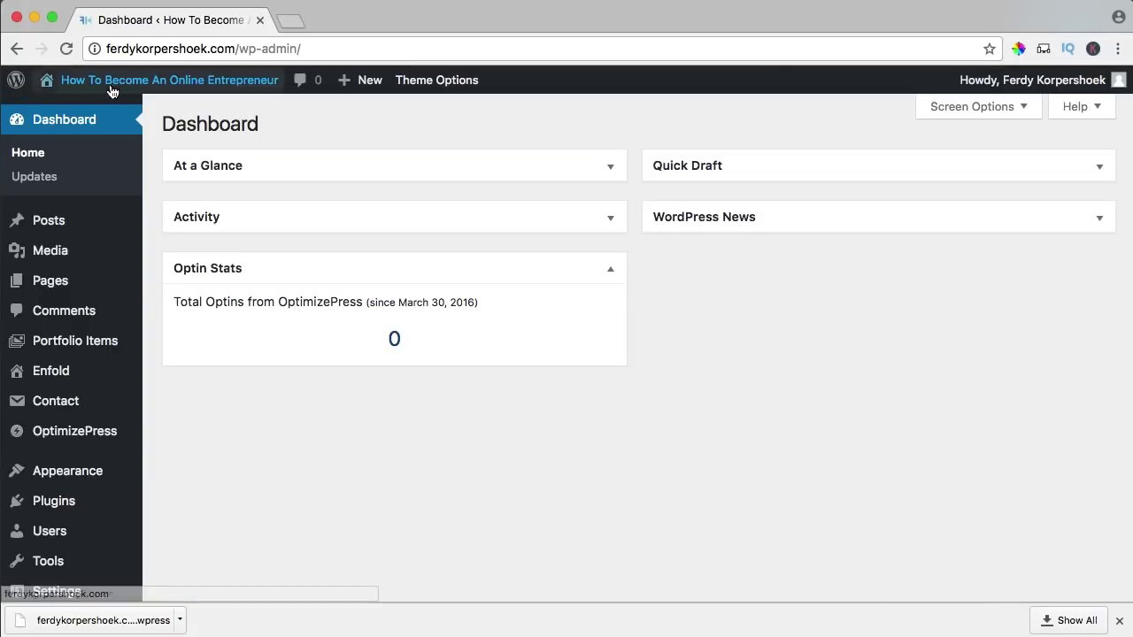
mouse_move(90, 221)
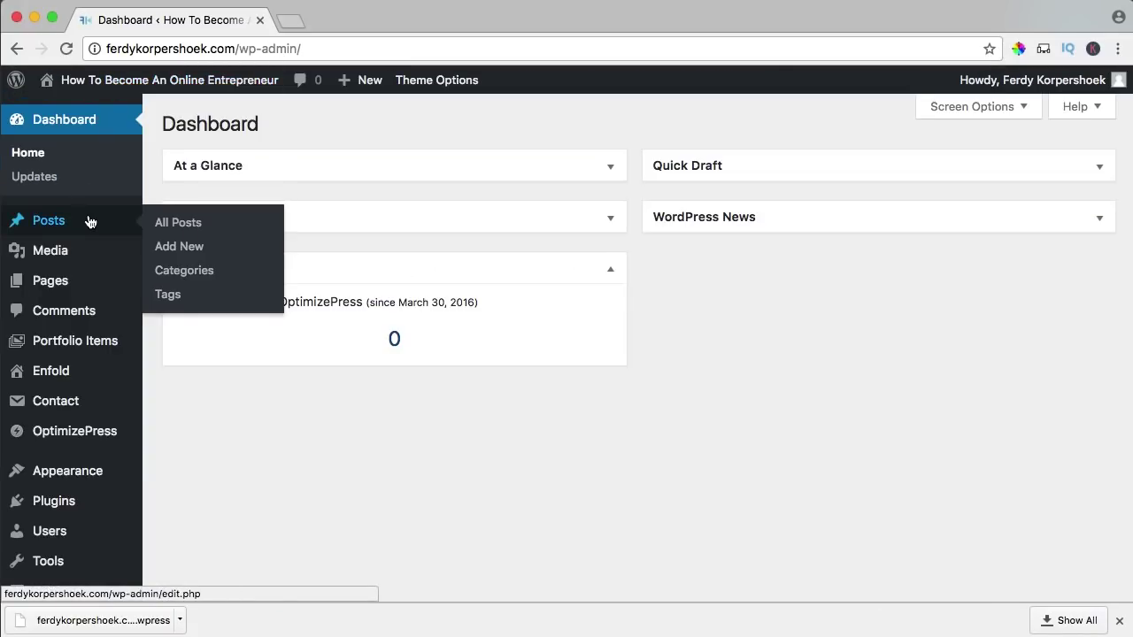
left_click(89, 281)
scroll(229, 296, "down", 3)
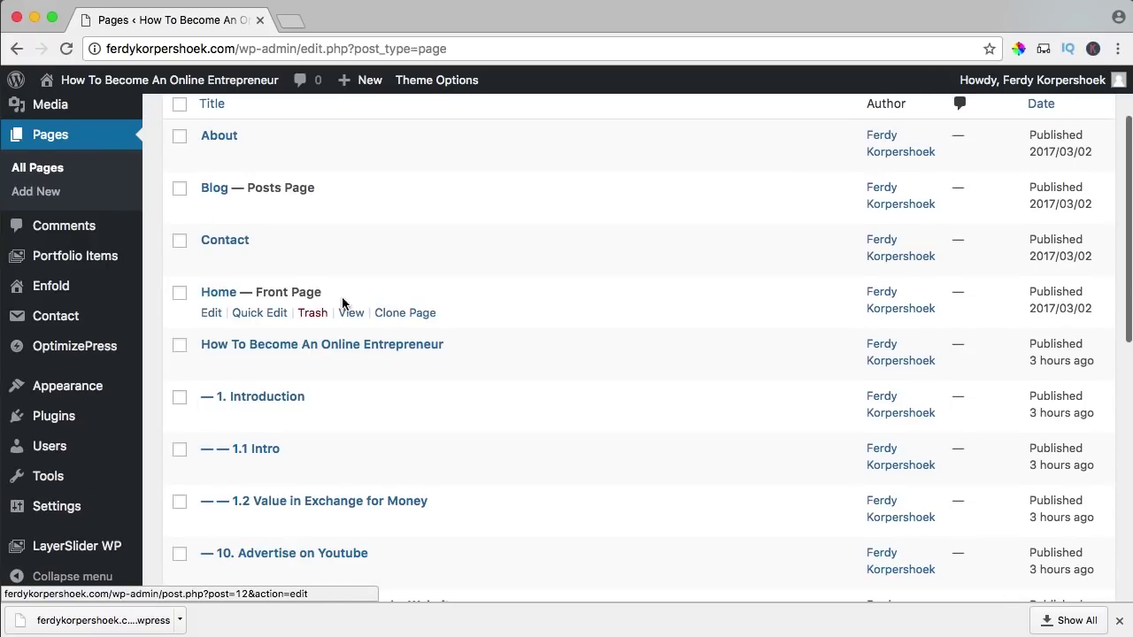
left_click(405, 315)
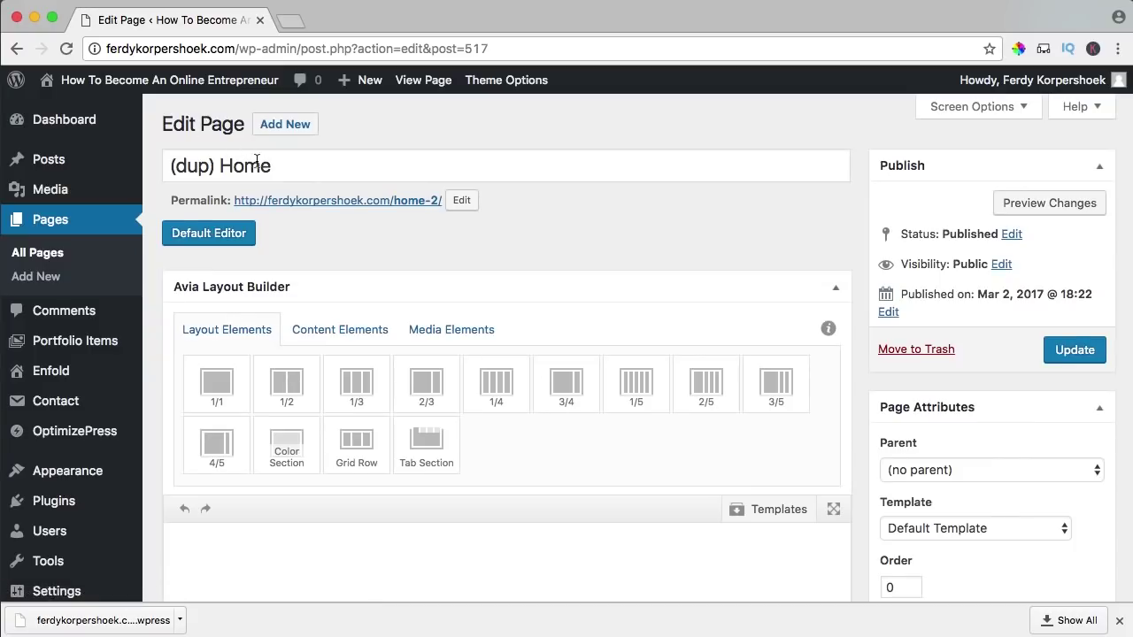
- Retitle the copy 'No Access' and set its permalink slug to no-access
triple_click(260, 165)
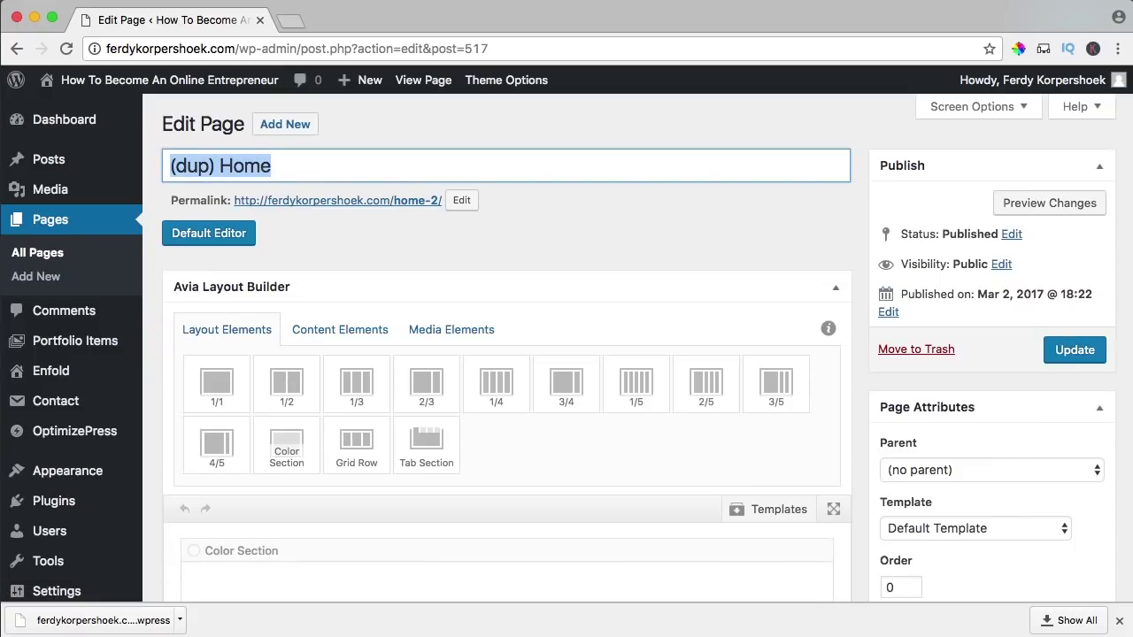
type("No a")
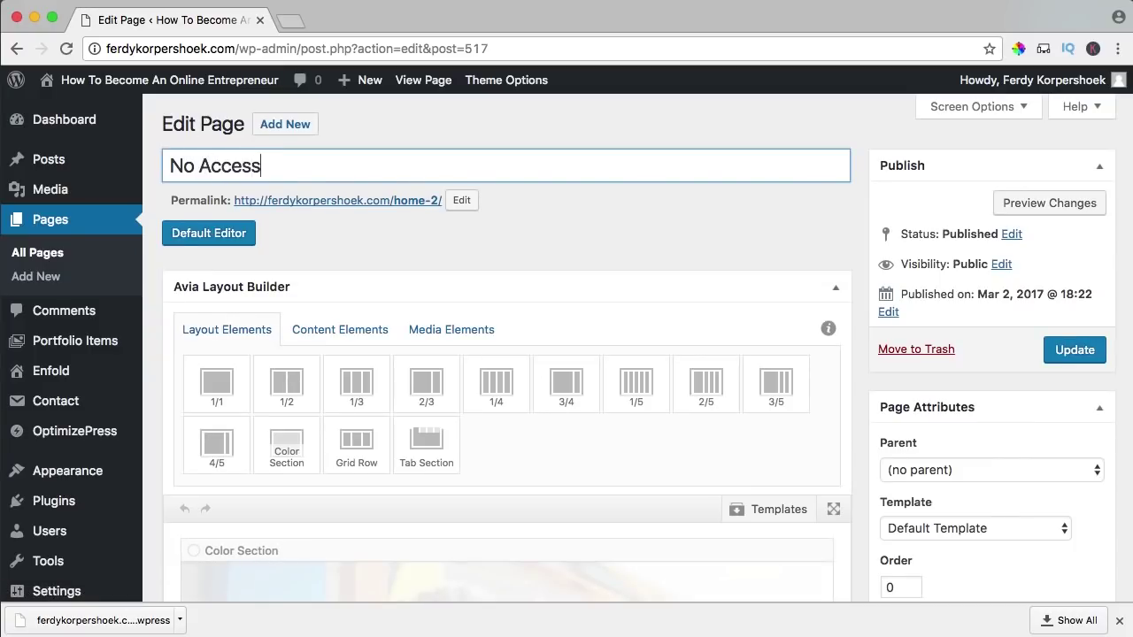
key("ctrl+a")
key("ctrl+c")
left_click(461, 200)
key("ctrl+v")
left_click(596, 201)
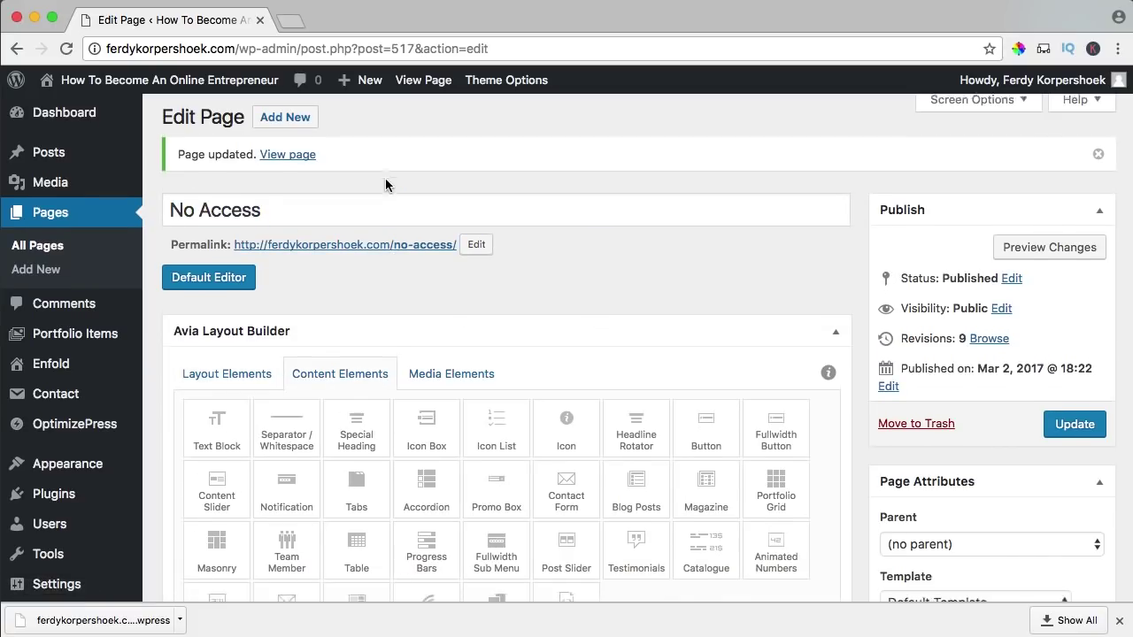
- Add a Color Section to the No Access layout with a Special Heading placed inside it
scroll(385, 184, "down", 5)
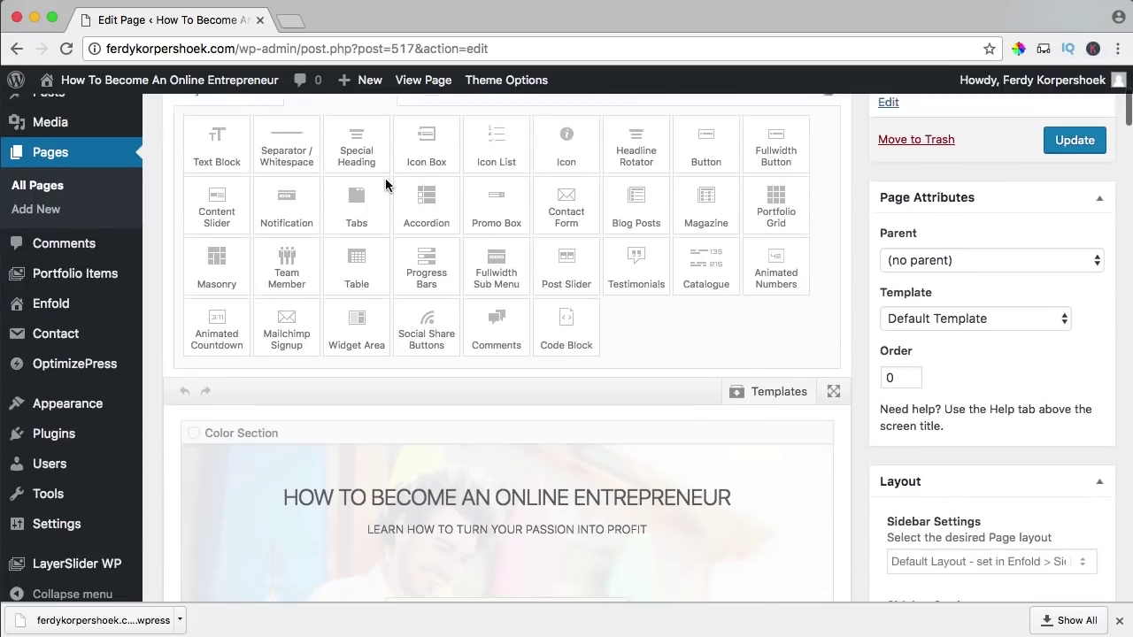
left_click(270, 154)
scroll(467, 277, "down", 2)
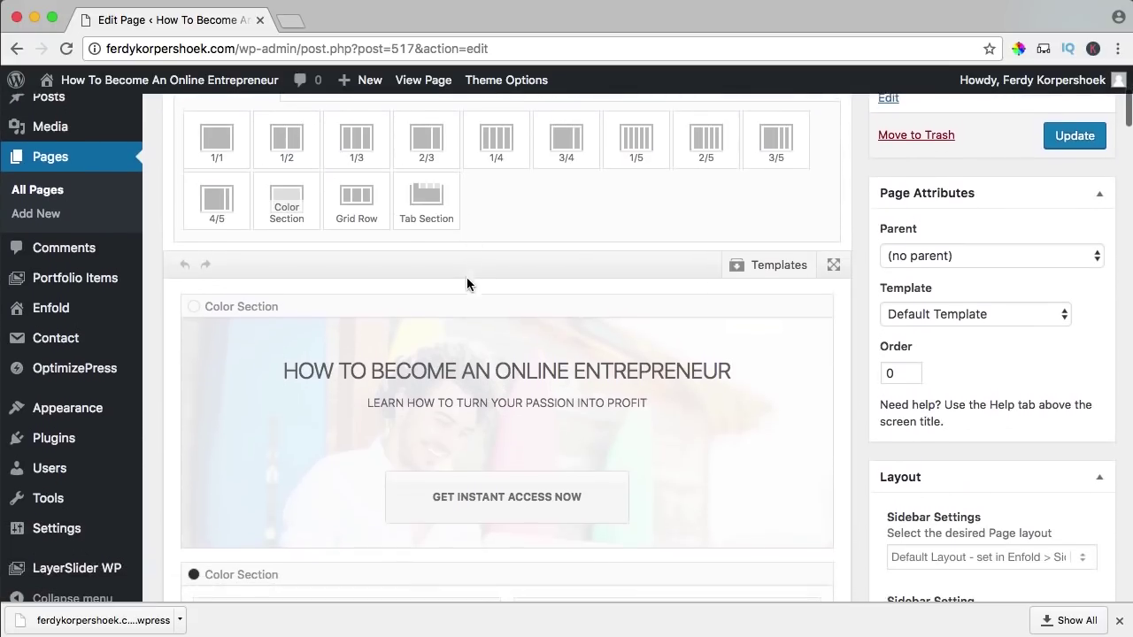
left_click_drag(299, 213, 298, 296)
scroll(327, 159, "up", 2)
left_click(327, 150)
left_click_drag(345, 212, 396, 538)
left_click(395, 538)
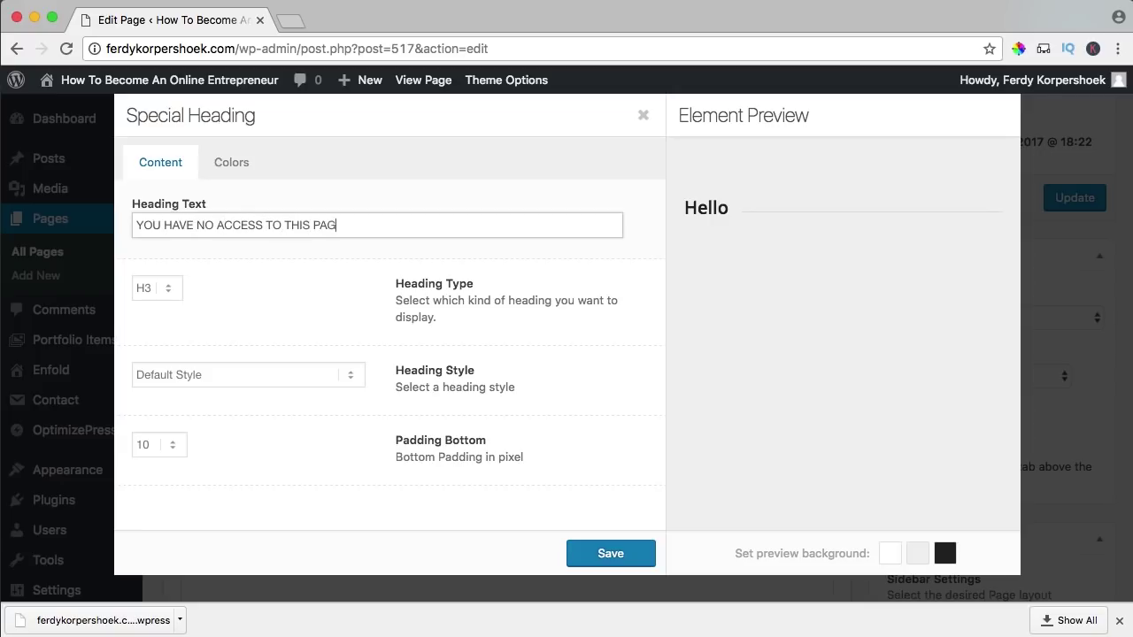
- Make the heading an H1 in the Modern centered style at size 50
left_click(169, 283)
left_click(151, 254)
left_click(173, 375)
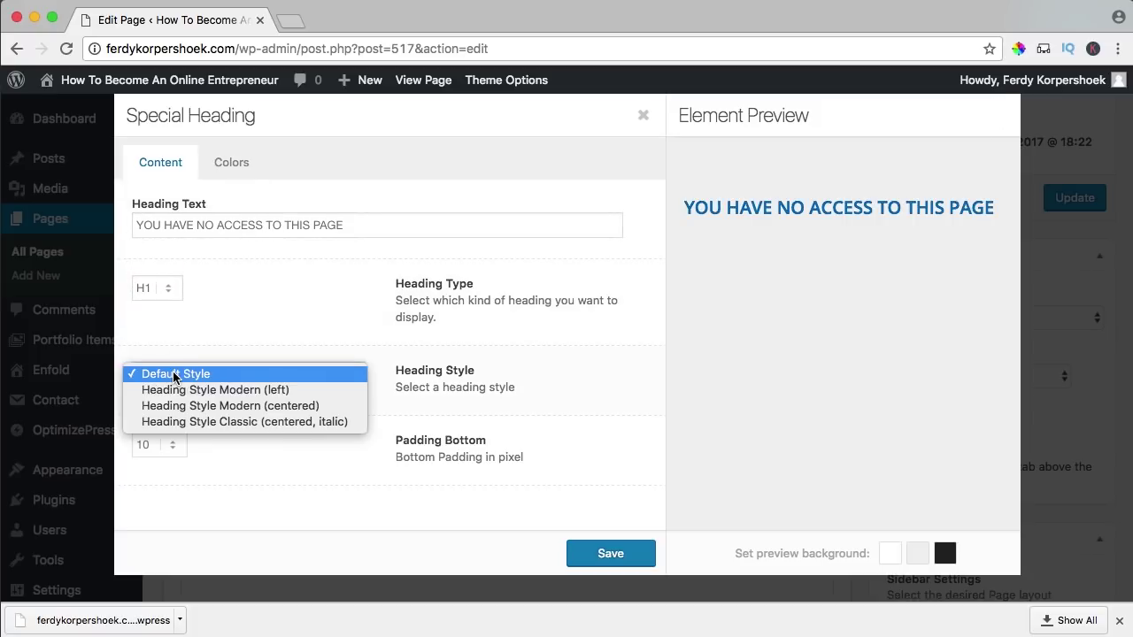
left_click(176, 406)
left_click(171, 452)
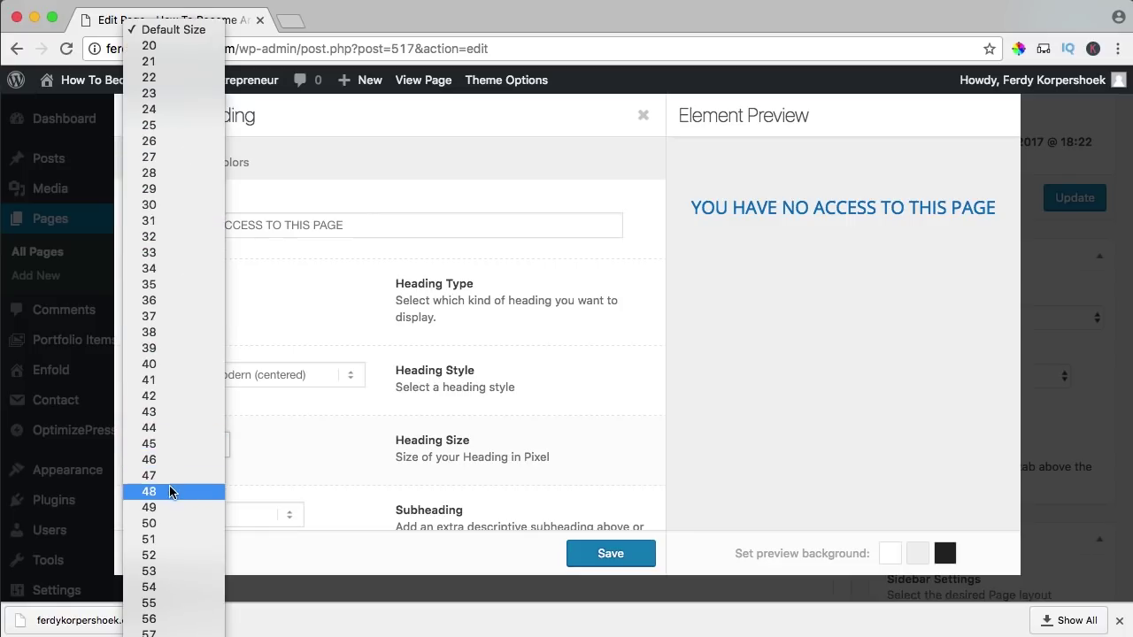
left_click(158, 521)
- Give the heading a custom font colour of #ff3d3d and save it
left_click(234, 166)
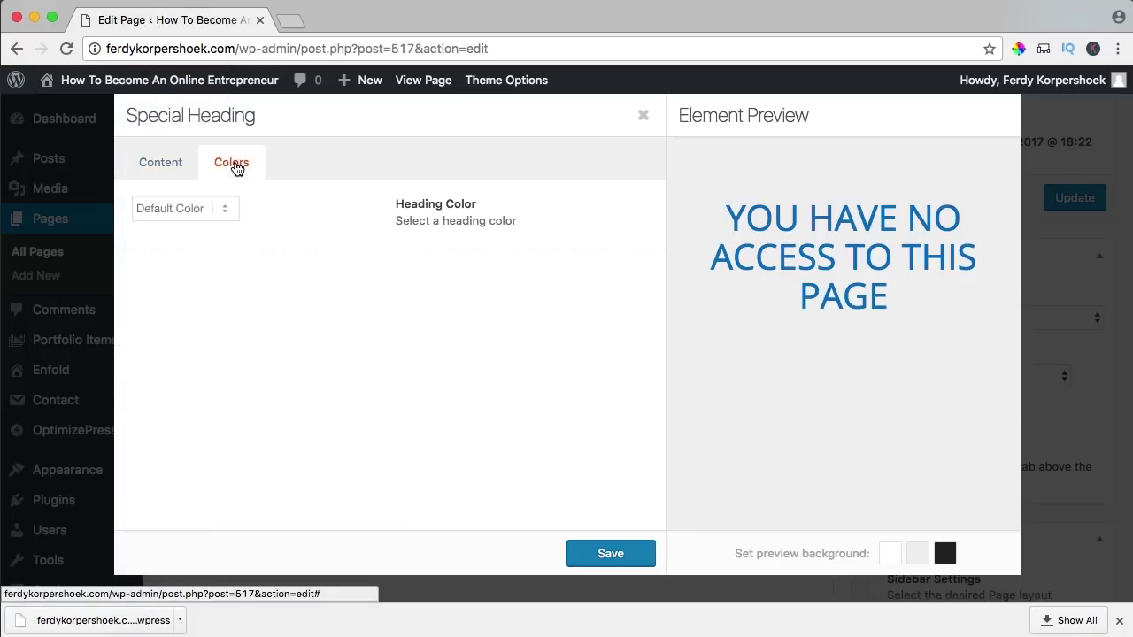
left_click(181, 208)
left_click(176, 242)
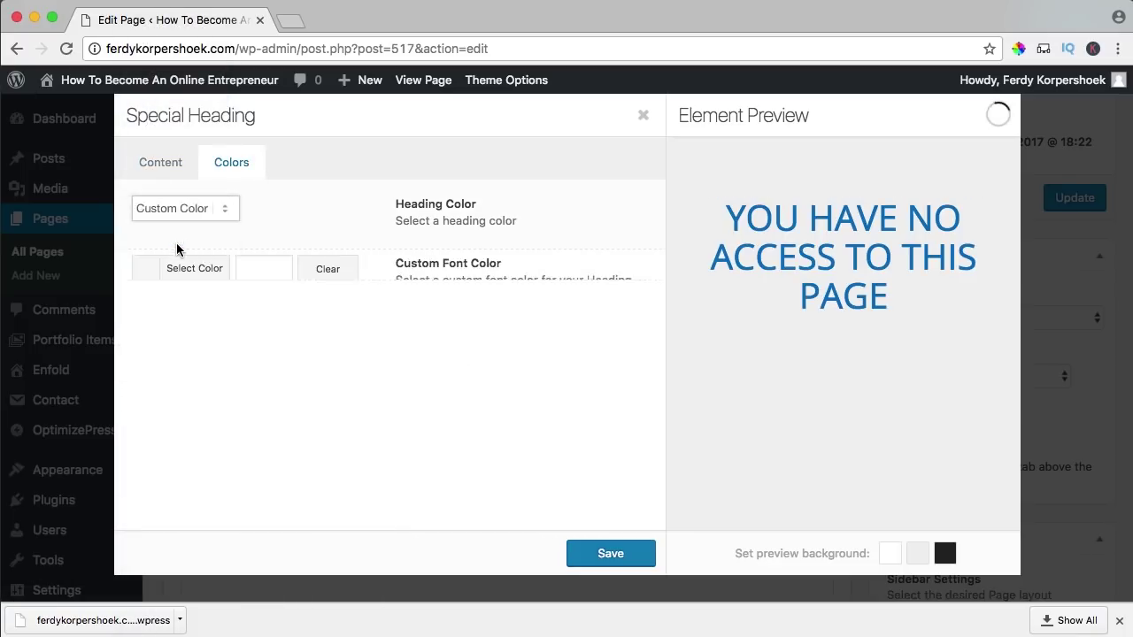
left_click(253, 280)
left_click(177, 478)
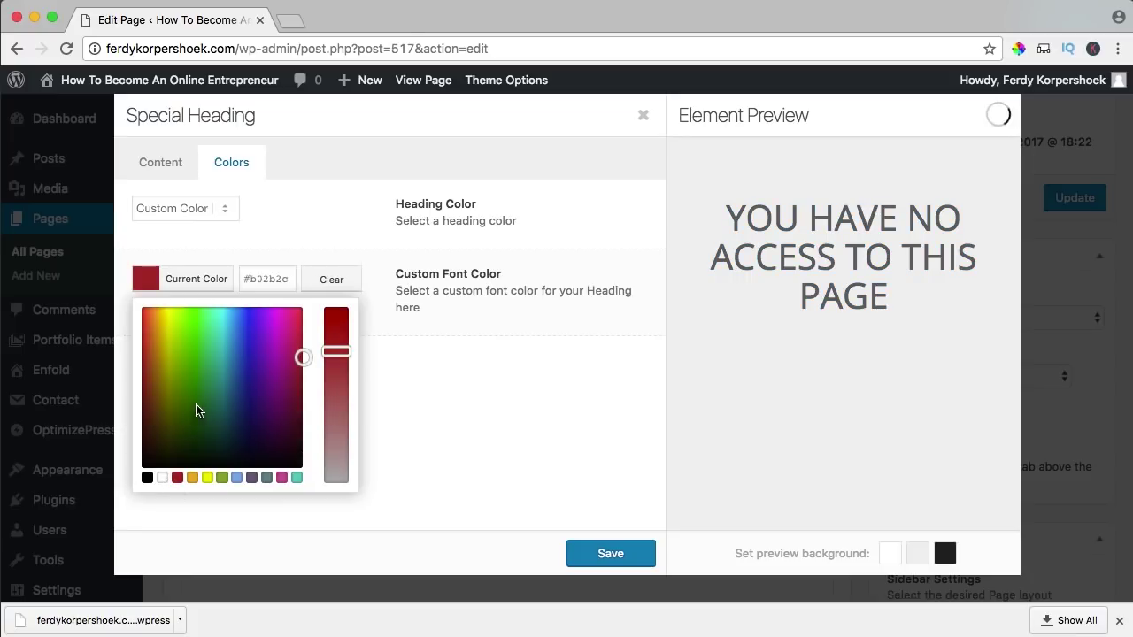
left_click_drag(204, 341, 131, 290)
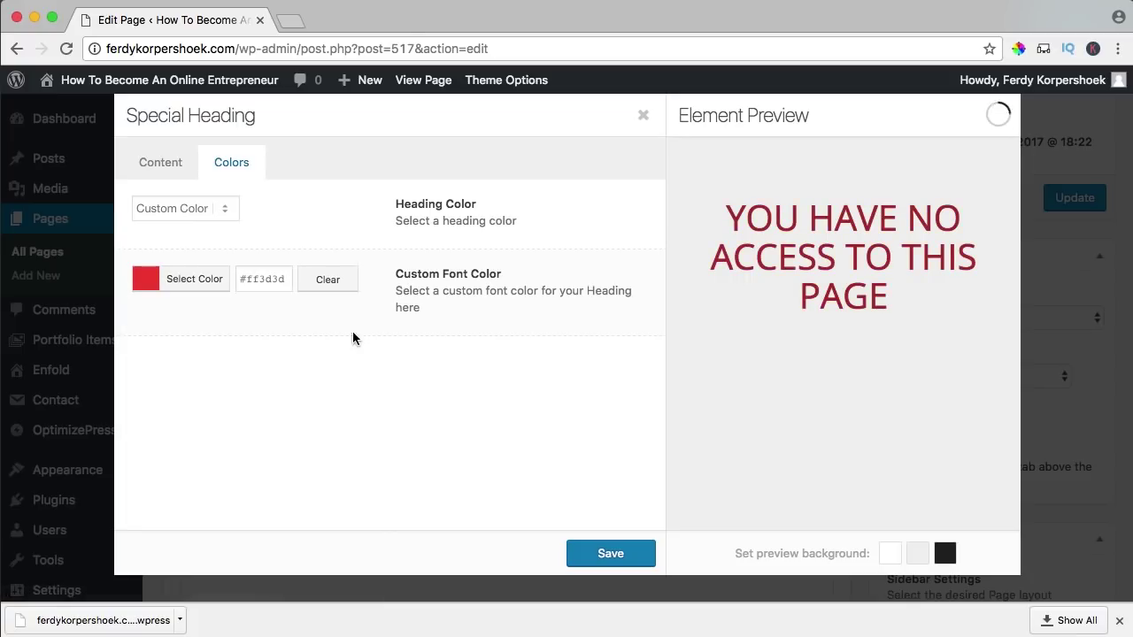
left_click(149, 284)
left_click(406, 332)
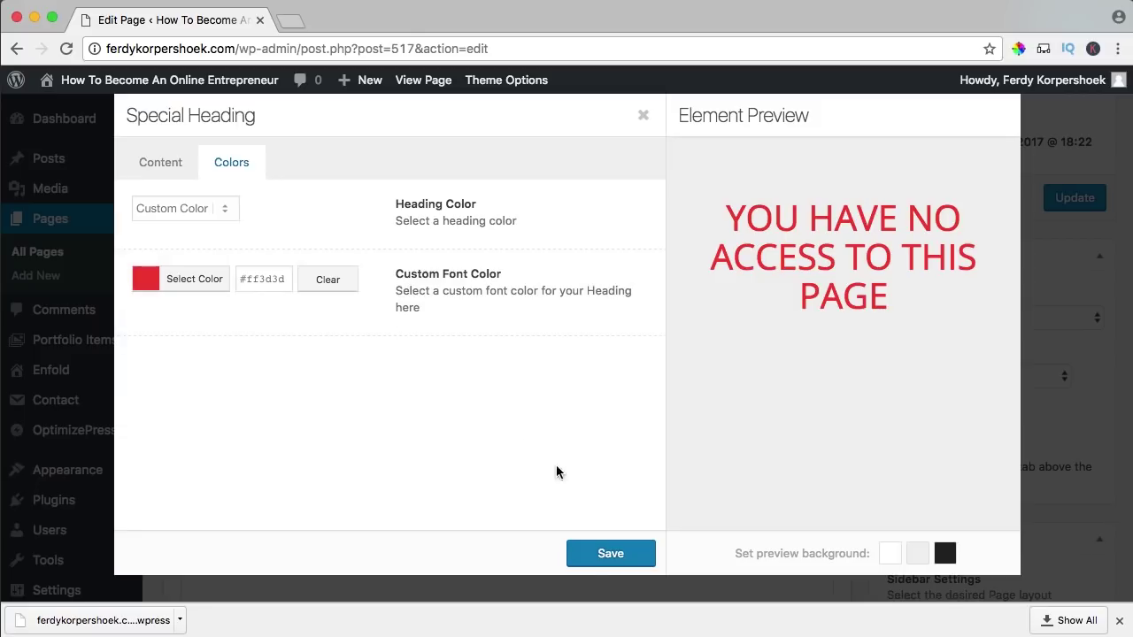
left_click(614, 553)
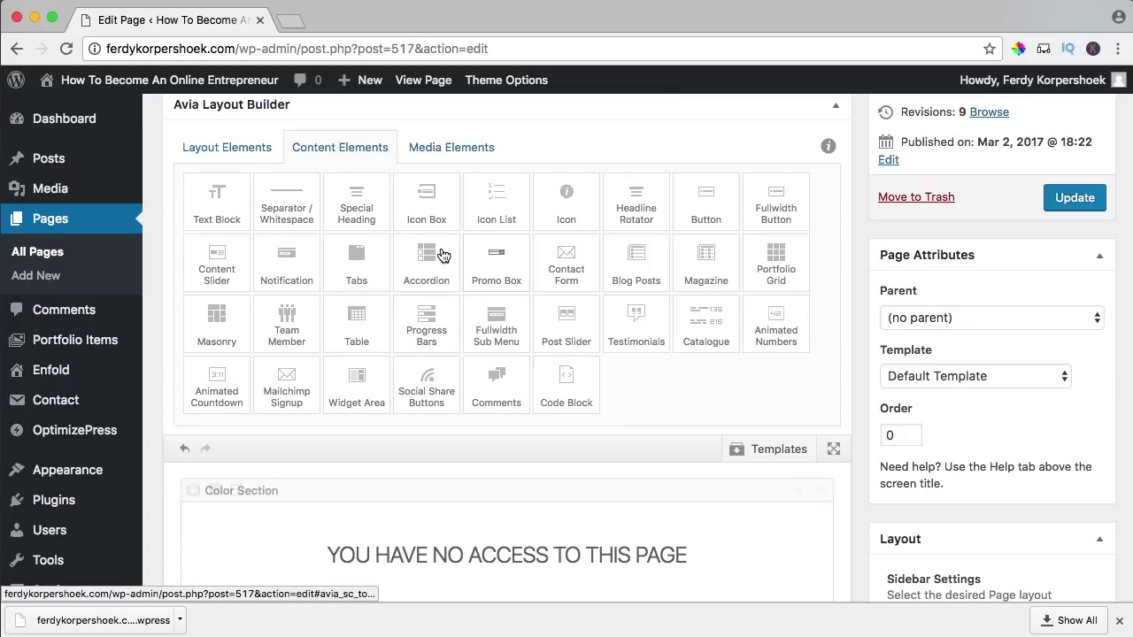
scroll(444, 257, "down", 3)
scroll(220, 132, "up", 1)
- Add a Text Block below the heading saying the page is members-only and to log in or purchase
left_click_drag(219, 114, 442, 513)
left_click(368, 538)
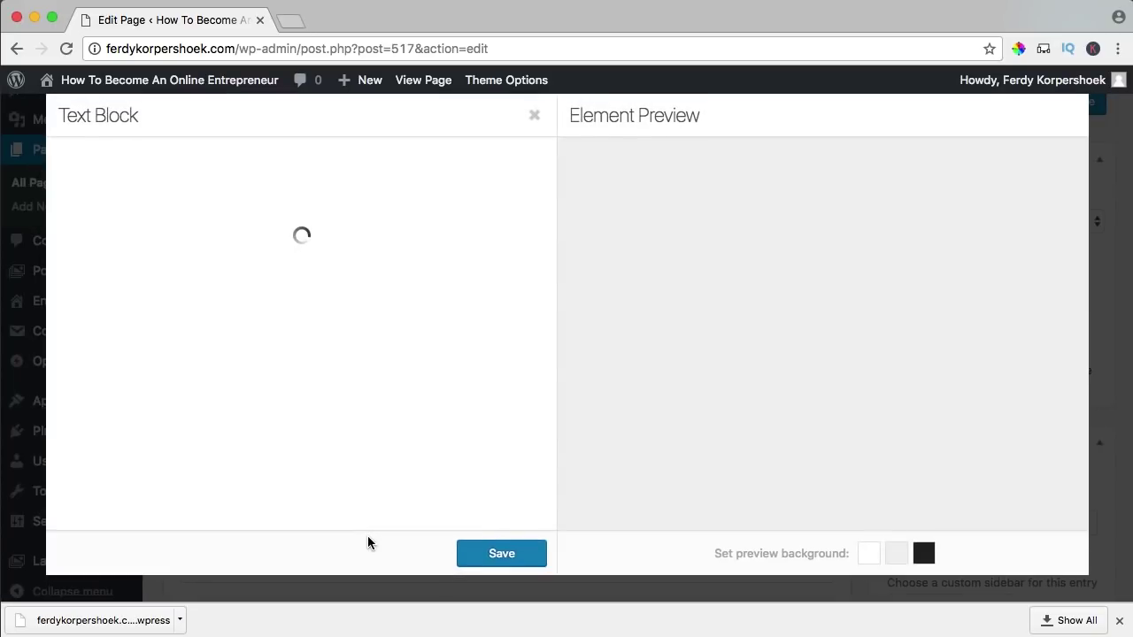
left_click(288, 445)
type("T")
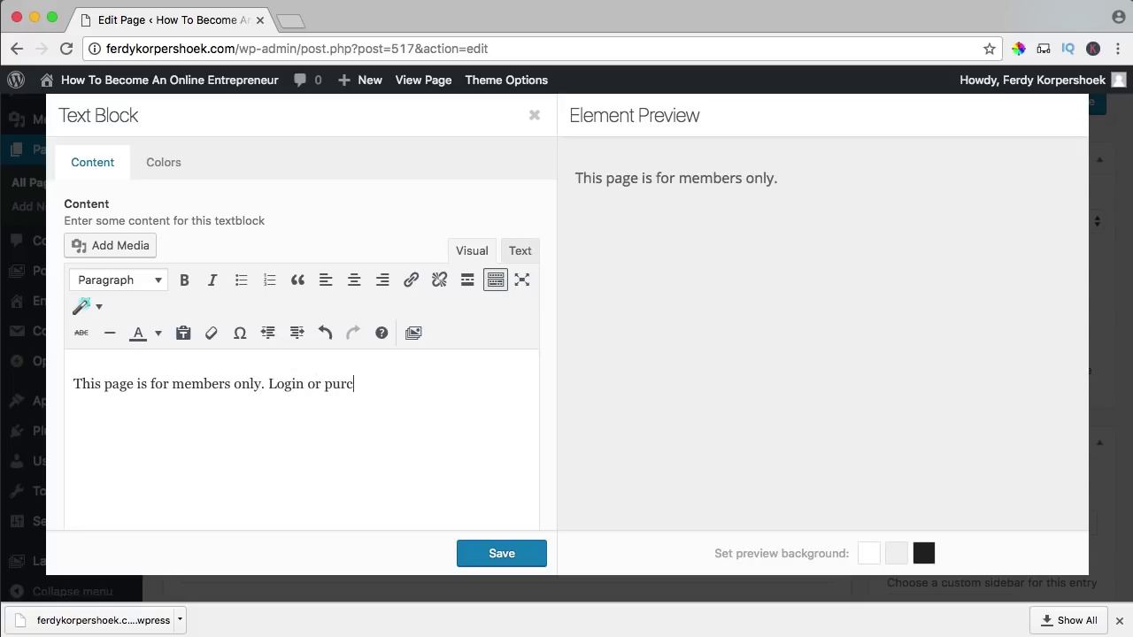
key("BackSpace")
key("BackSpace")
key("BackSpace")
type("se the course in order to get access!")
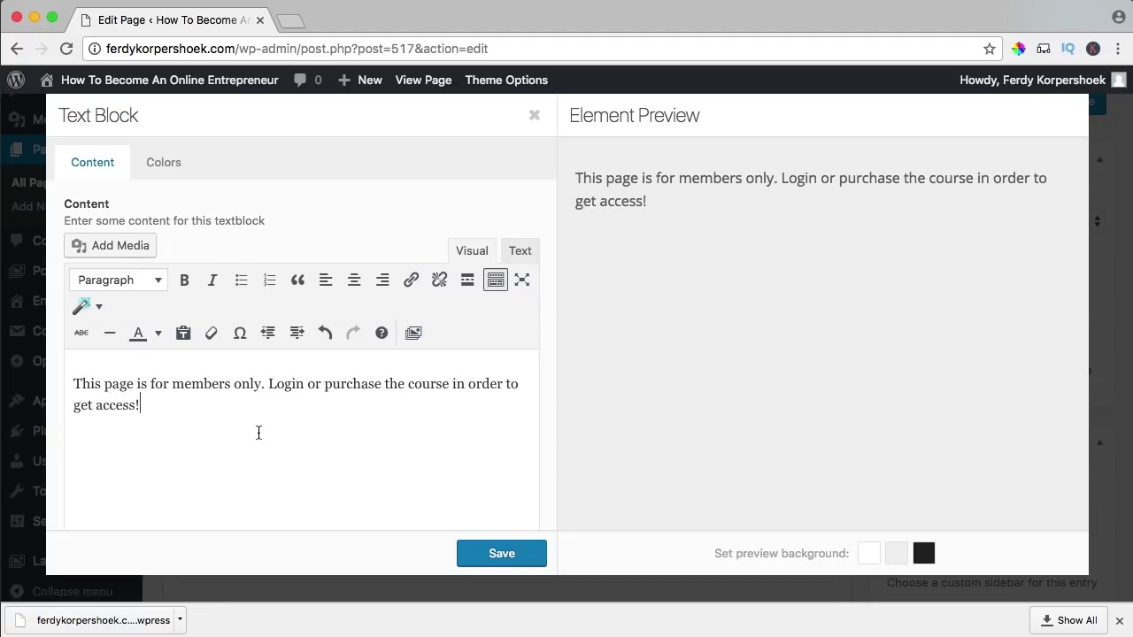
- Set the message to font size 20, centre it, and save the text block
scroll(257, 434, "down", 4)
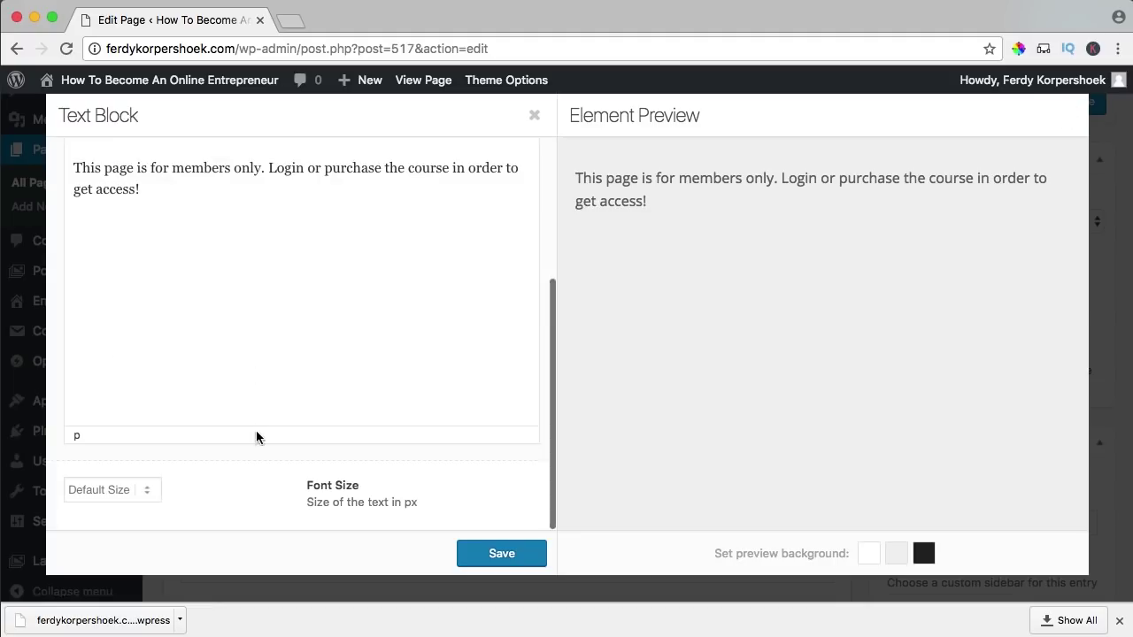
left_click(123, 498)
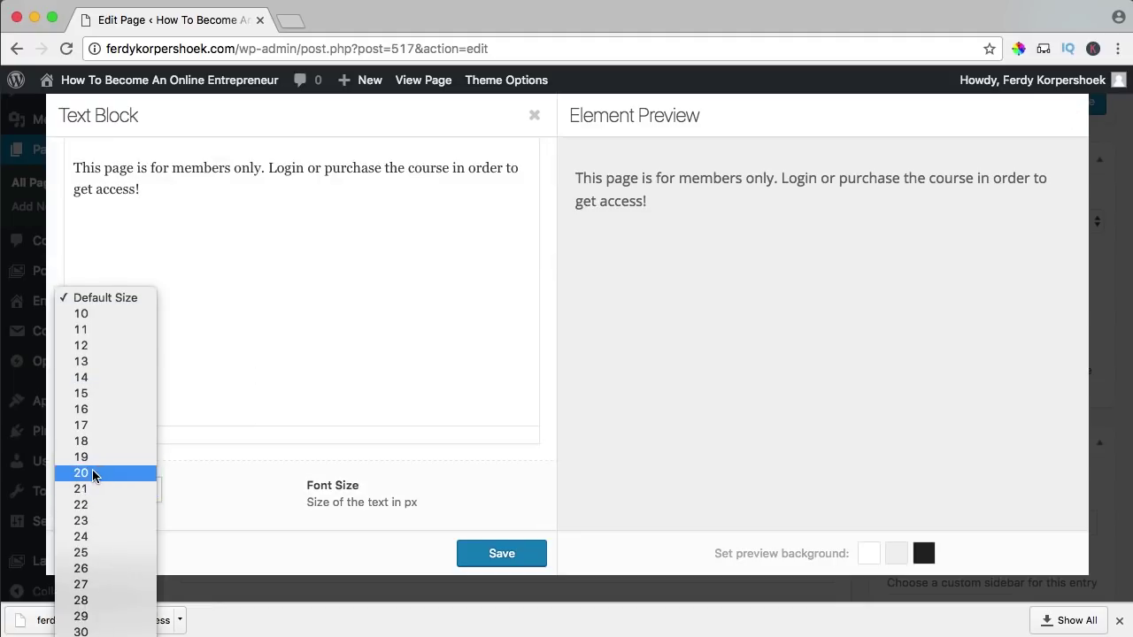
left_click(103, 473)
scroll(194, 328, "up", 4)
triple_click(229, 363)
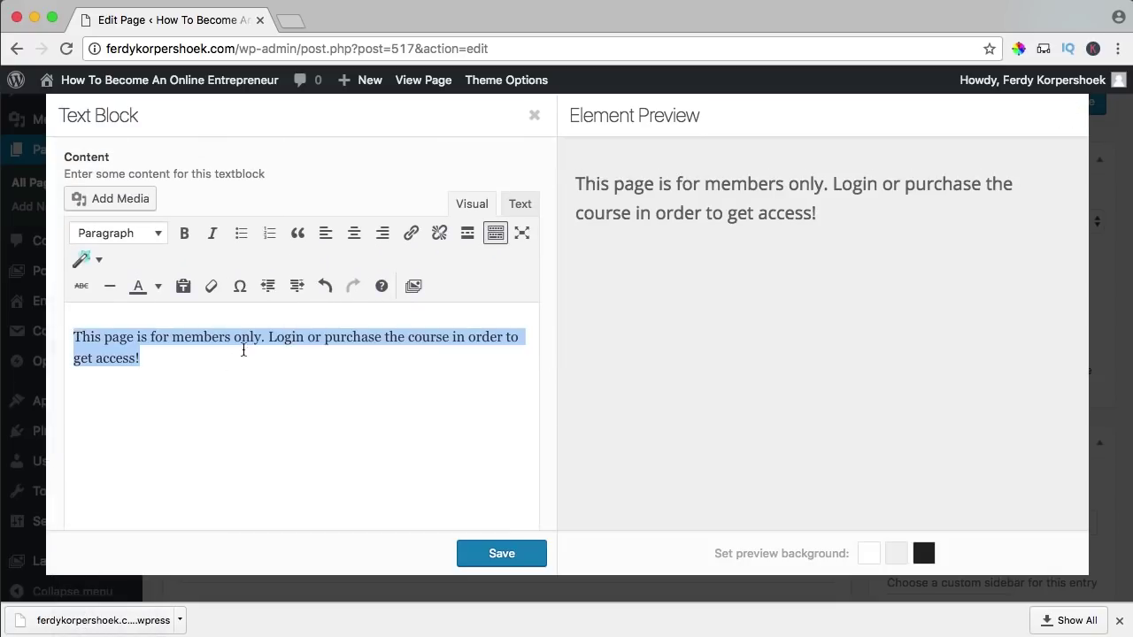
left_click(354, 233)
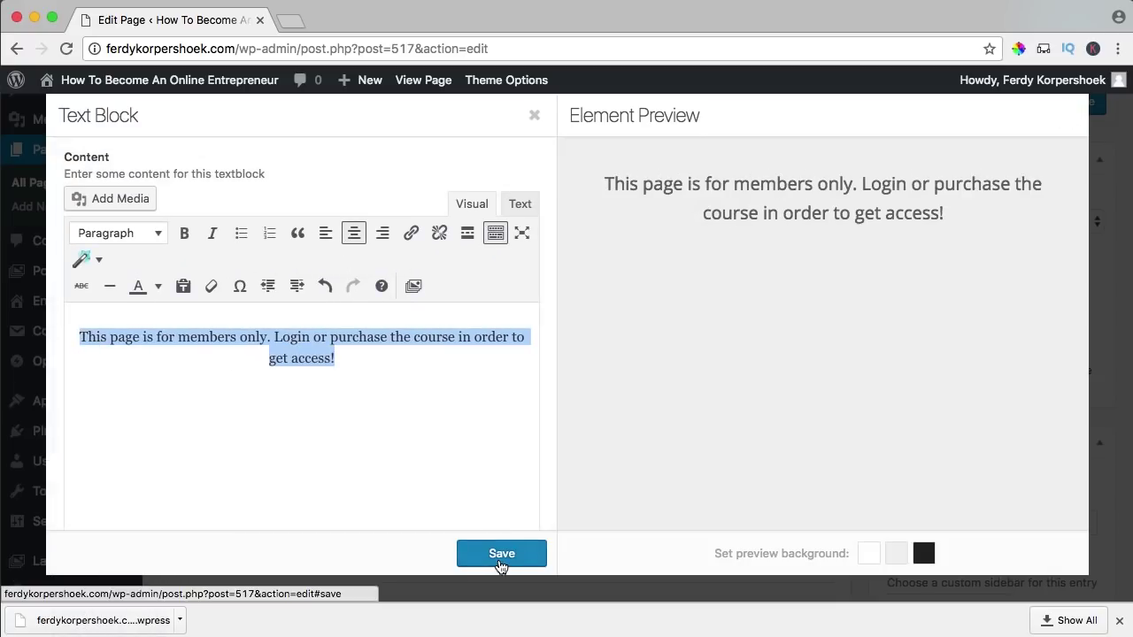
left_click(501, 553)
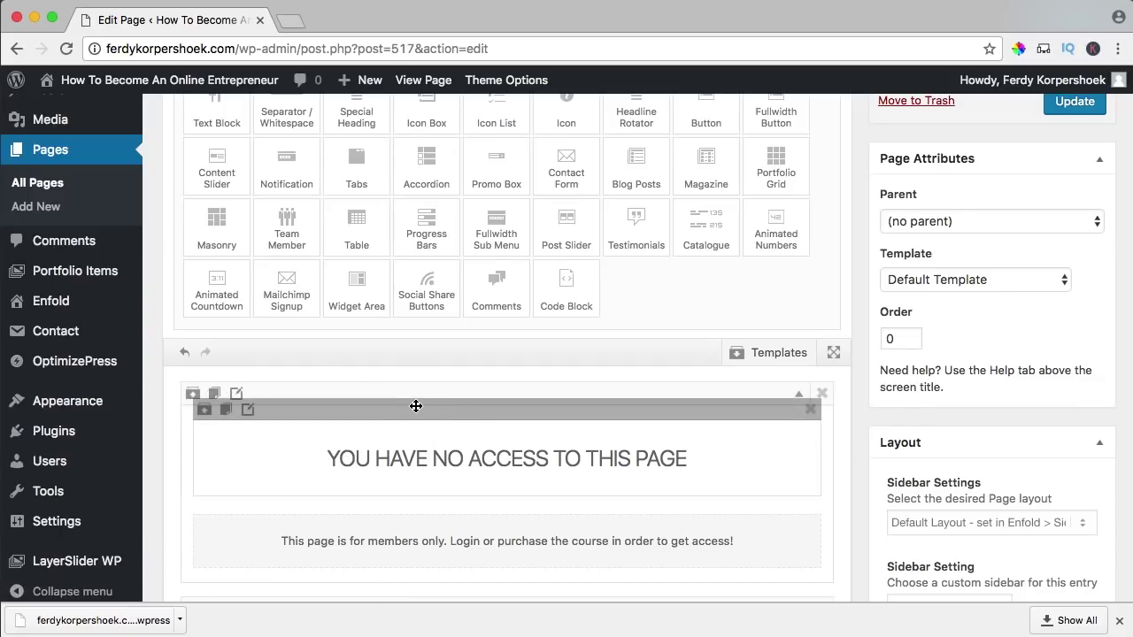
- Add an empty 1/2 column below the message in the fullscreen builder
scroll(415, 407, "up", 3)
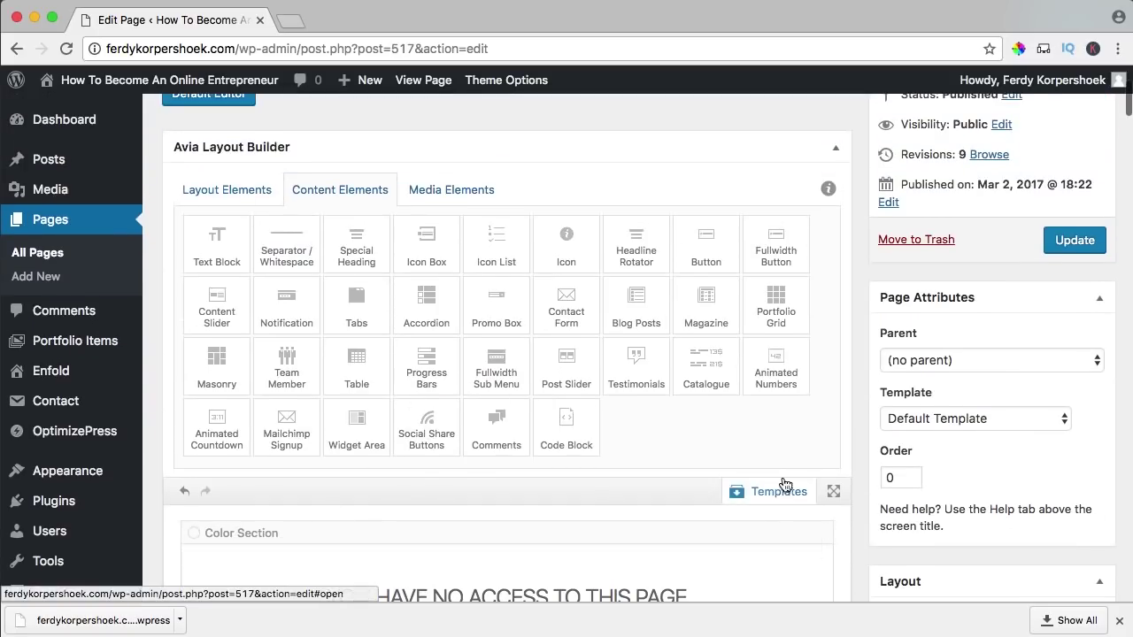
left_click(832, 495)
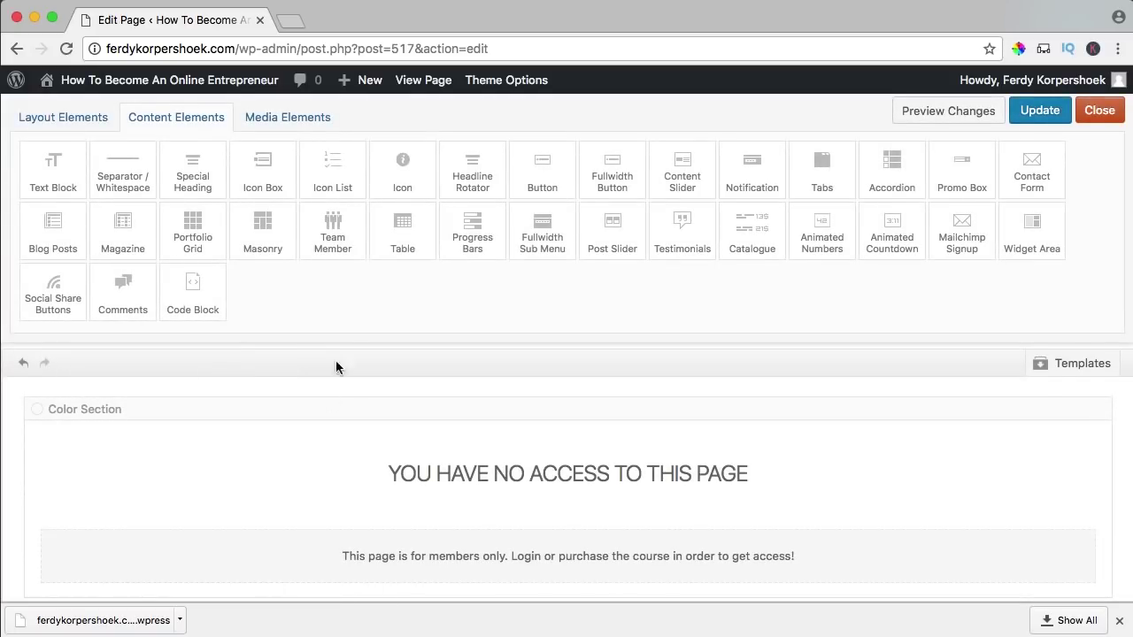
scroll(325, 406, "down", 2)
scroll(325, 407, "down", 1)
left_click(44, 119)
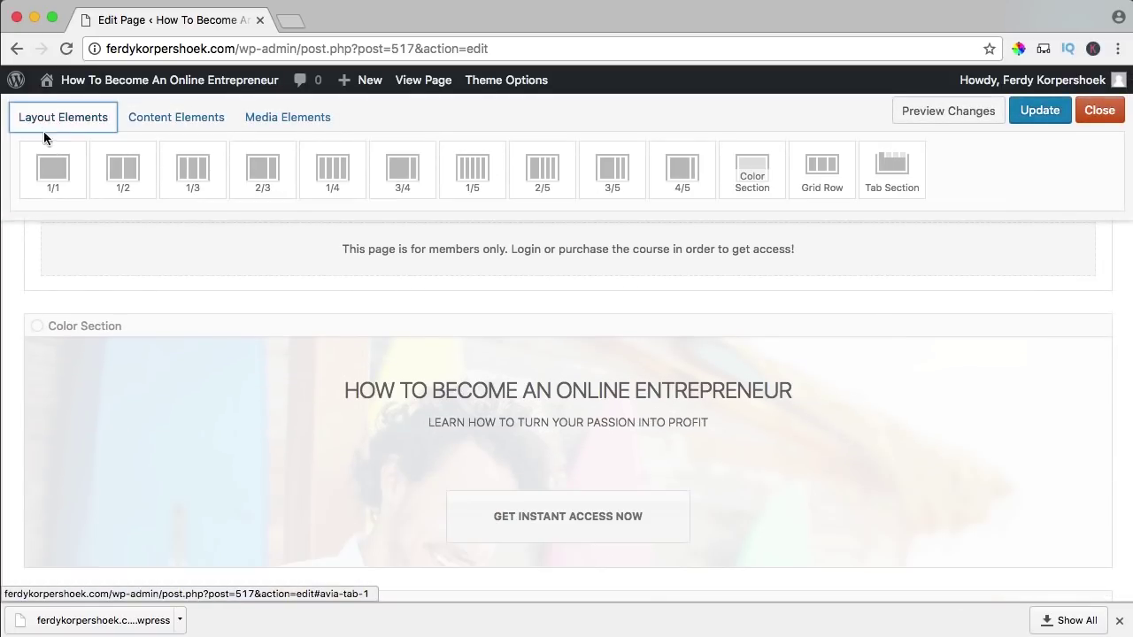
left_click_drag(115, 186, 128, 281)
- Clone the GET INSTANT ACCESS NOW button into the column, then duplicate the column
scroll(441, 501, "down", 4)
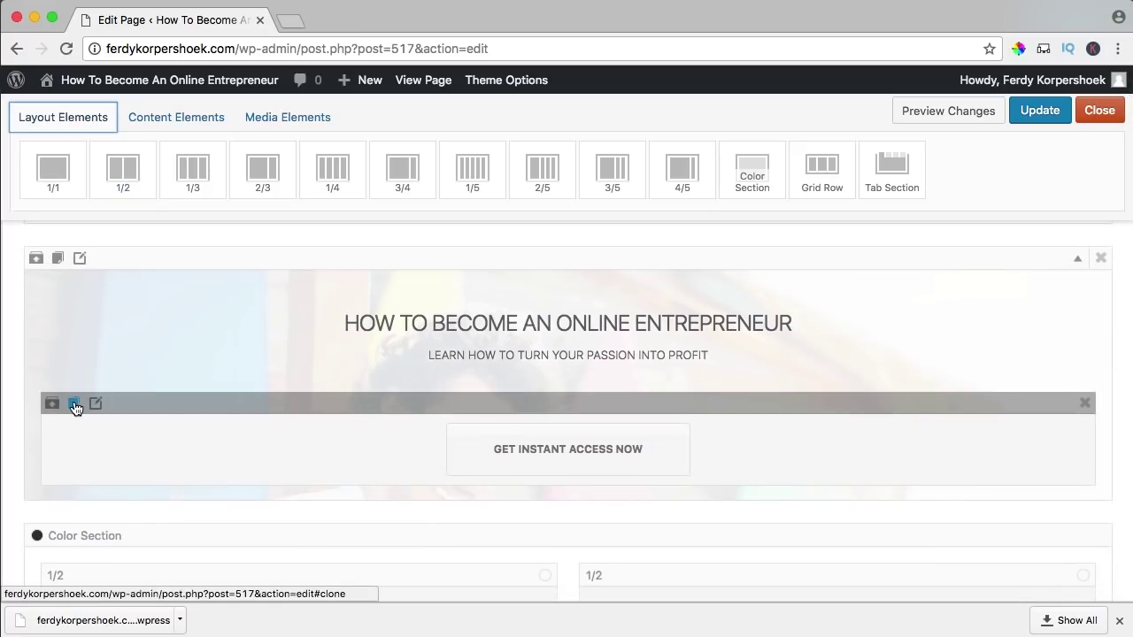
left_click(75, 404)
scroll(366, 453, "up", 3)
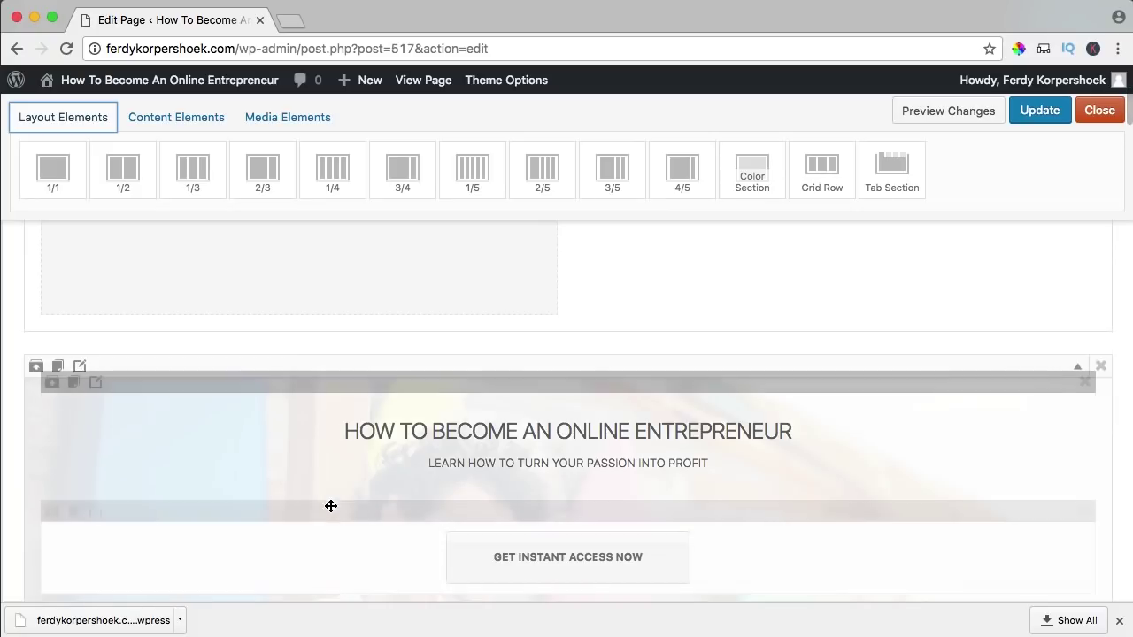
left_click_drag(328, 513, 257, 265)
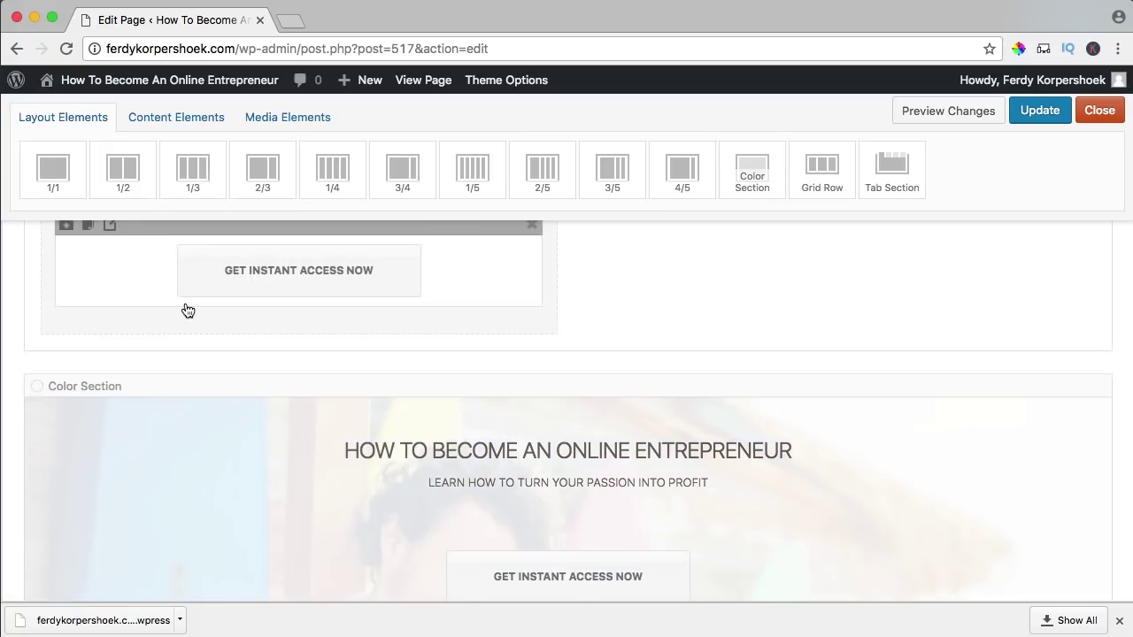
scroll(187, 310, "up", 2)
left_click(131, 375)
- Label the left button LOGIN with a custom #333333 dark grey background
left_click(381, 448)
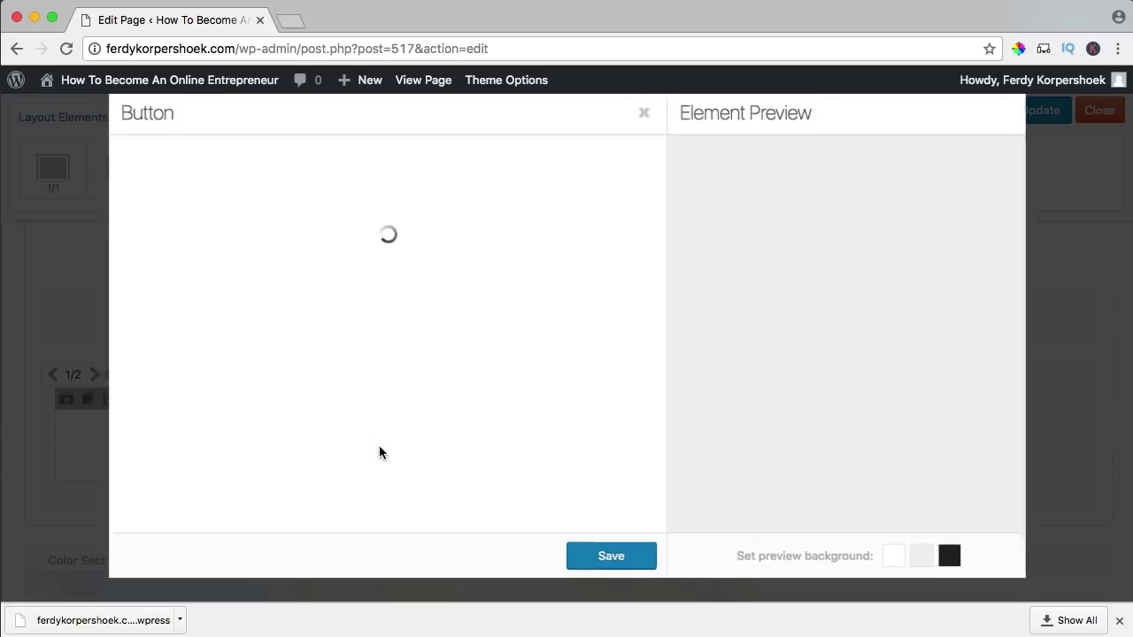
triple_click(186, 212)
type("LOGIN")
left_click(228, 168)
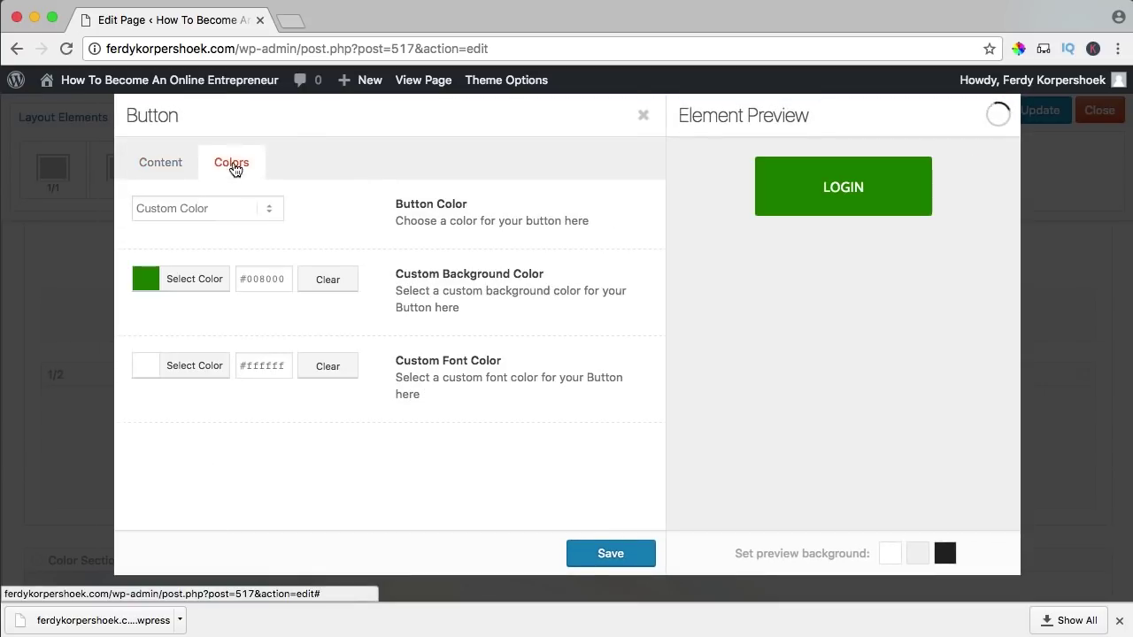
double_click(247, 280)
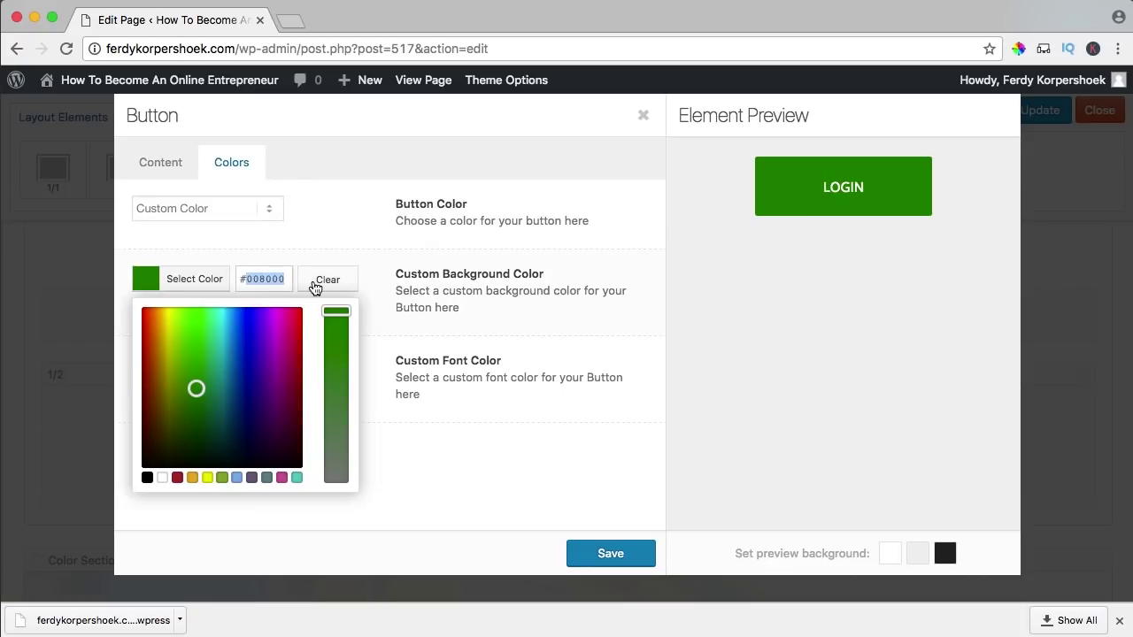
type("333")
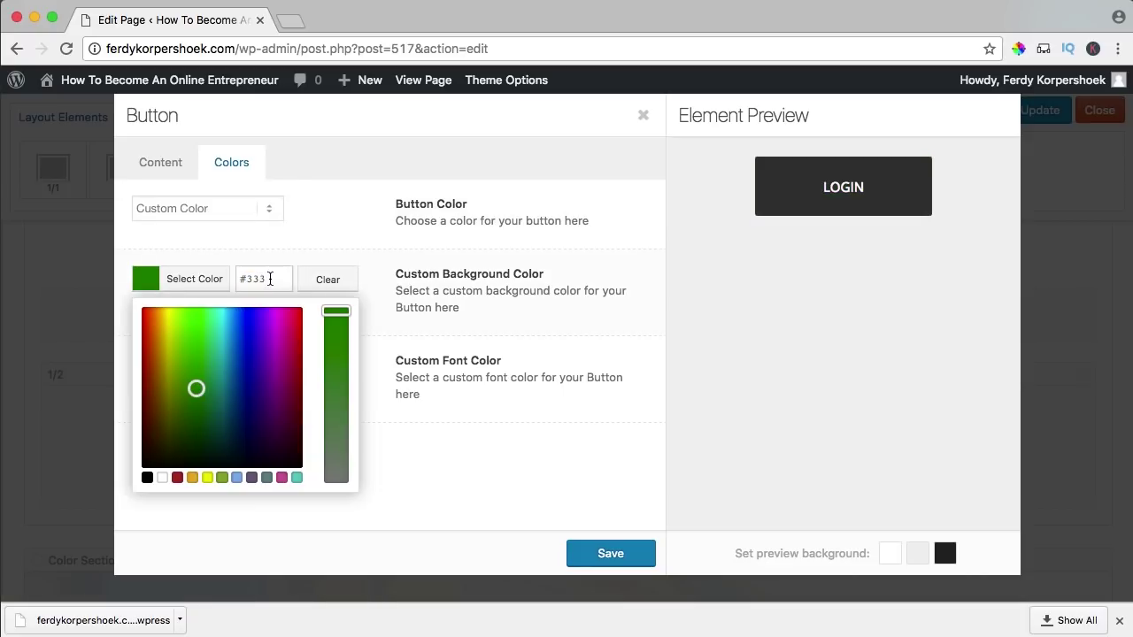
type("333")
left_click(205, 282)
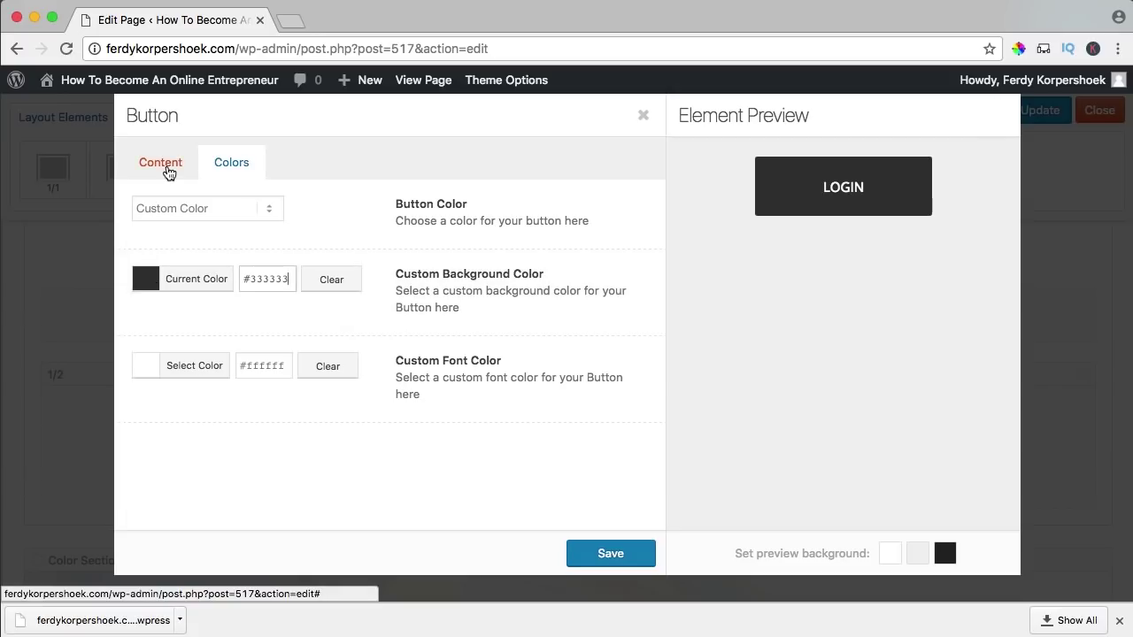
- Link the LOGIN button to the site's /wp-login.php address and save it
left_click(160, 169)
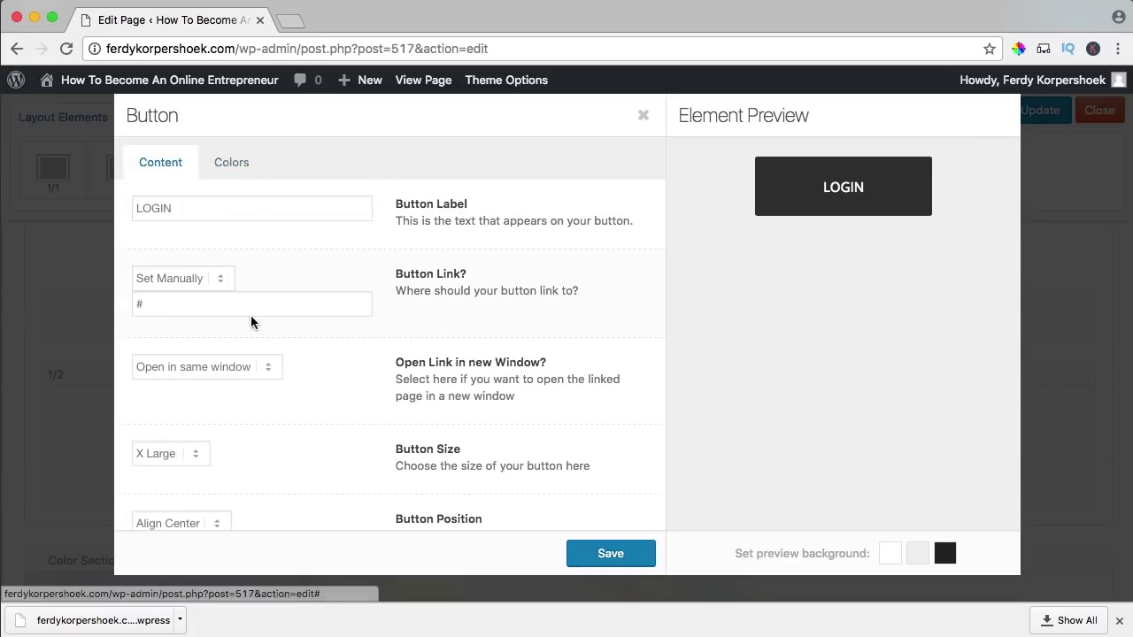
left_click_drag(209, 306, 130, 294)
left_click(257, 49)
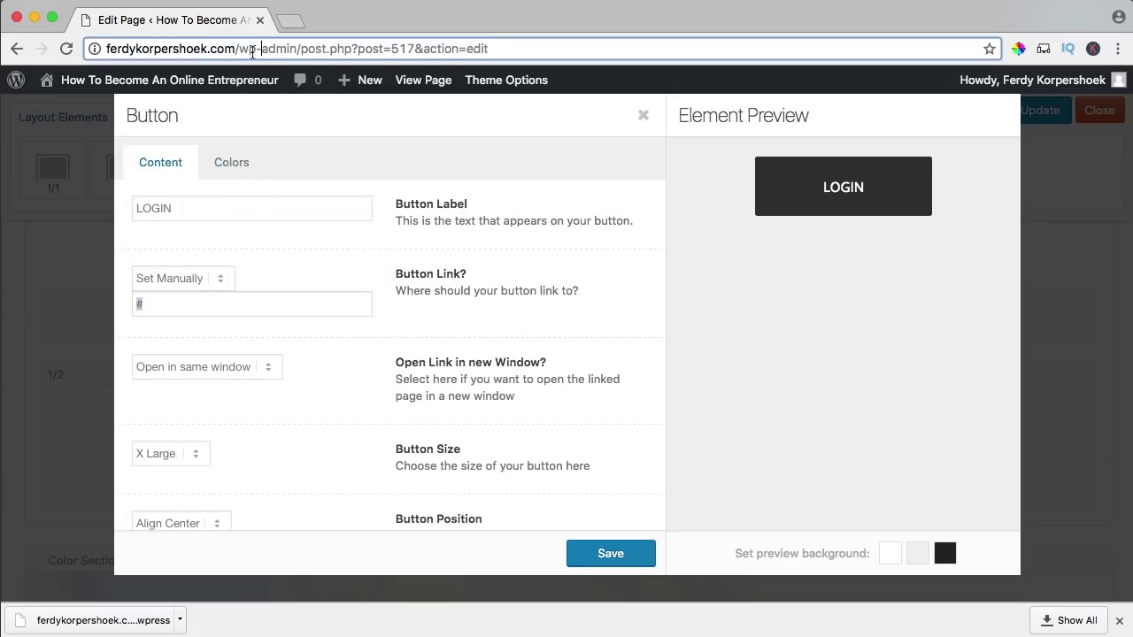
left_click_drag(234, 48, 105, 49)
key("super+c")
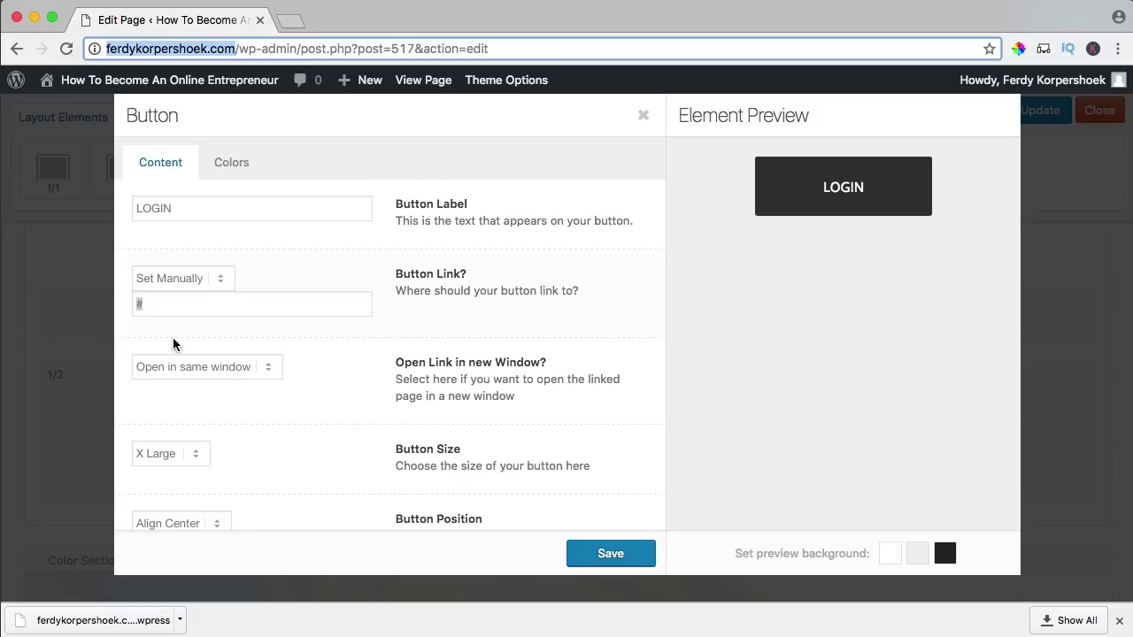
left_click(167, 304)
key("super+v")
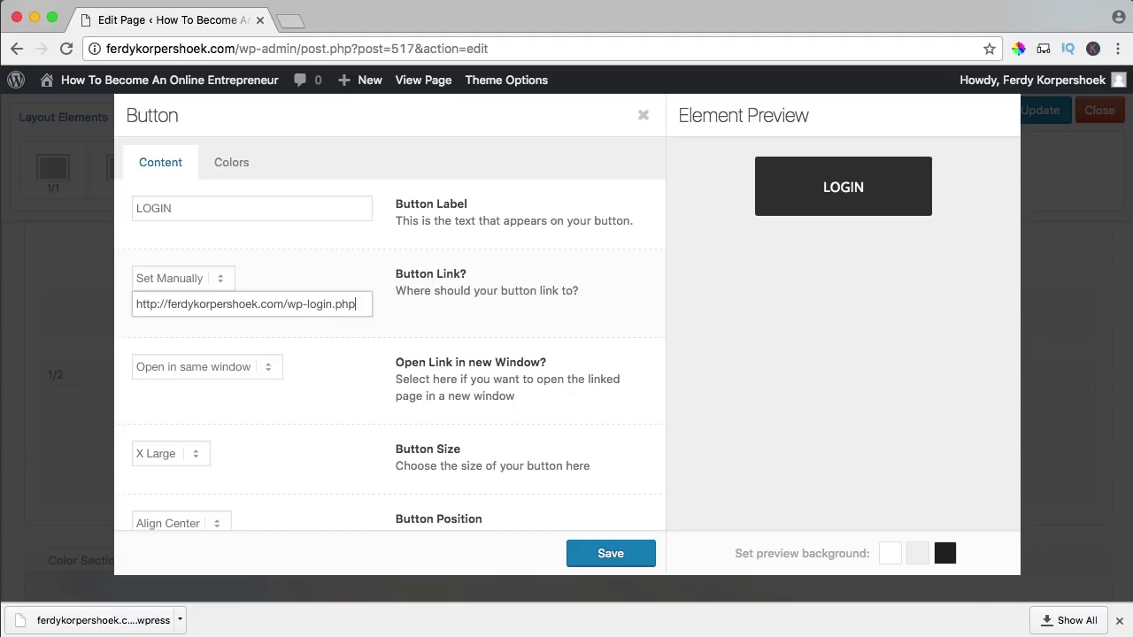
scroll(327, 351, "down", 3)
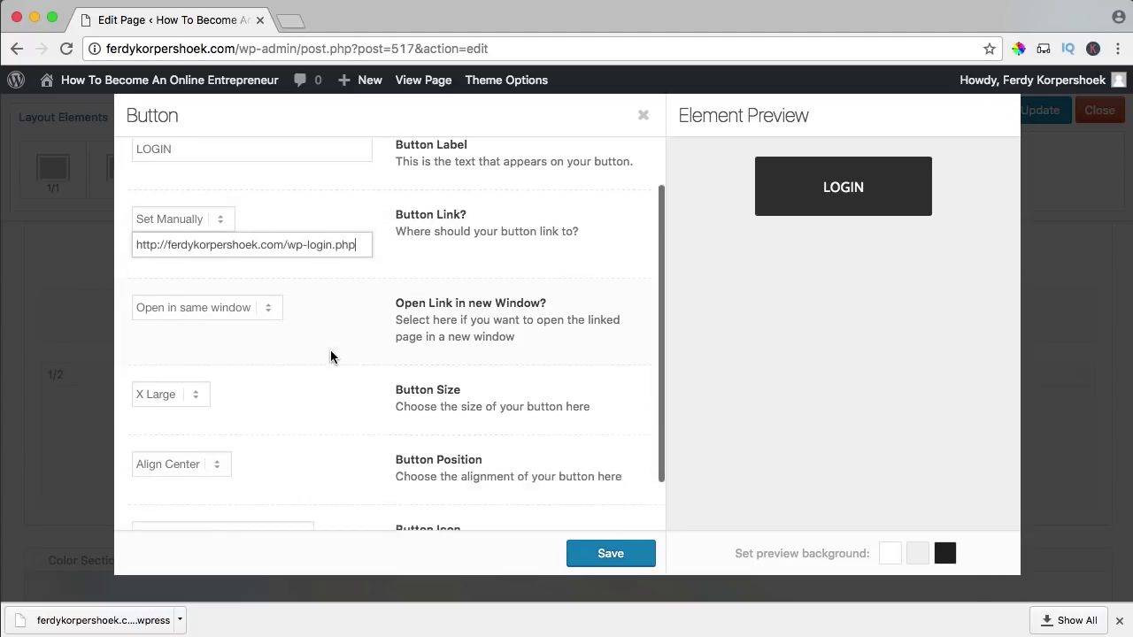
left_click(607, 552)
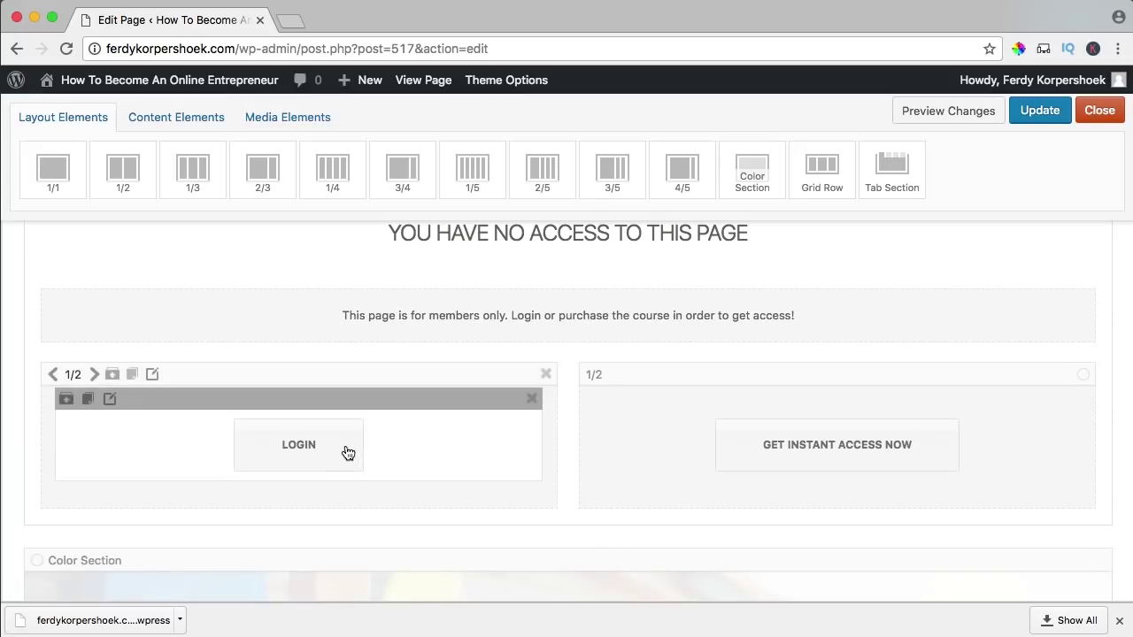
left_click(352, 453)
- Make the LOGIN link open in the same window and save the No Access page
left_click(171, 367)
left_click(212, 386)
left_click(591, 551)
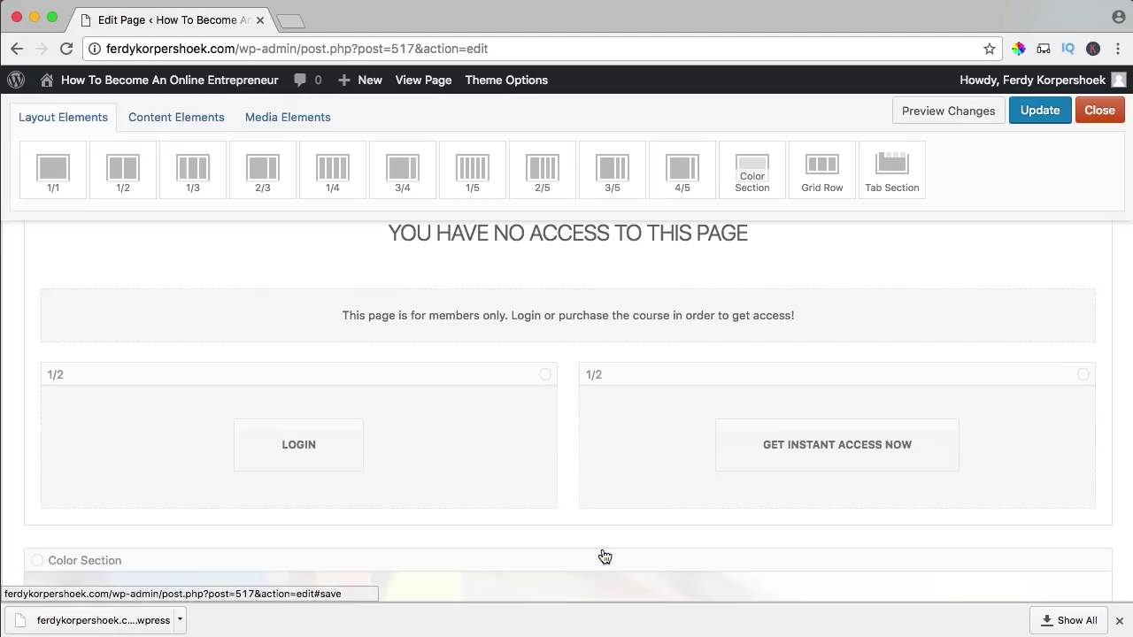
left_click(1039, 111)
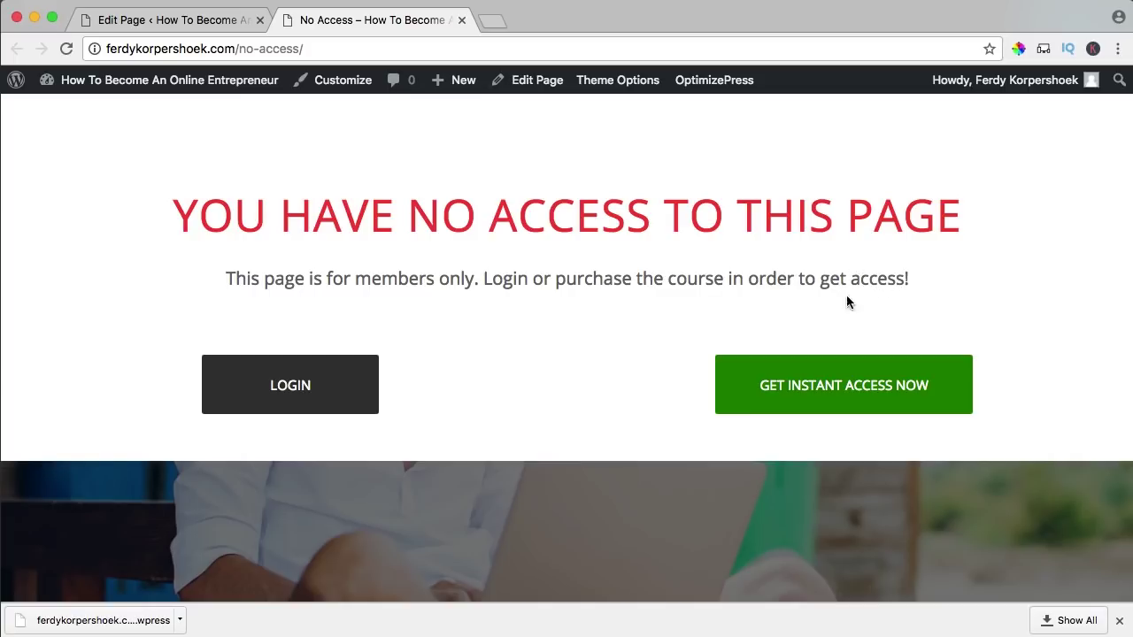
- Check that LOGIN leads to the site's login page, then close it and review the page
left_click(292, 389)
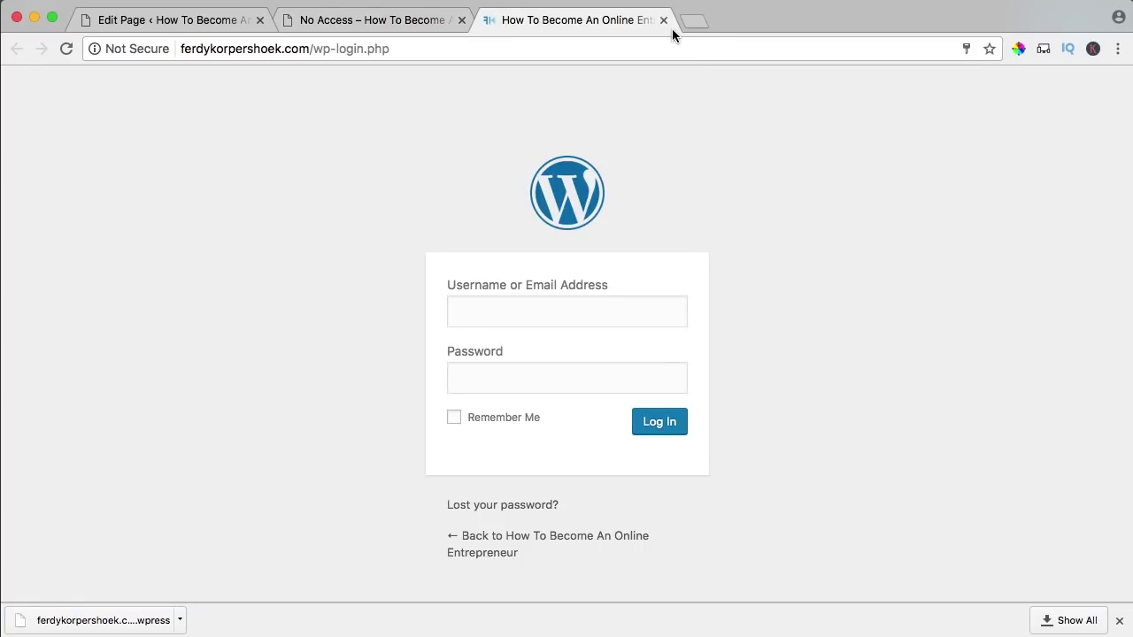
left_click(663, 20)
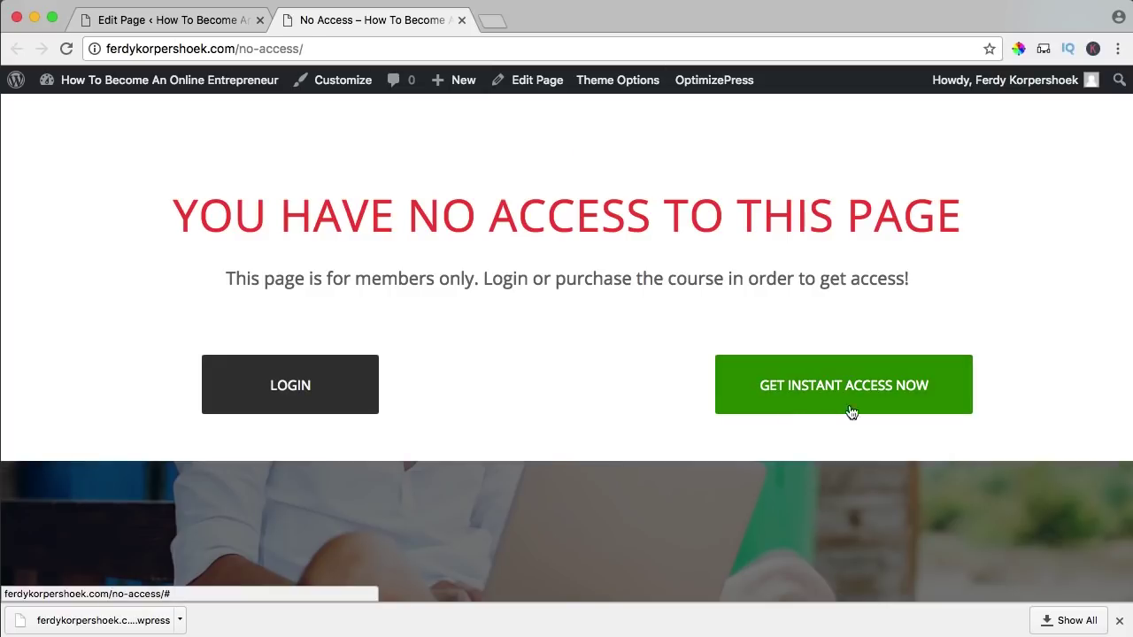
scroll(529, 330, "down", 5)
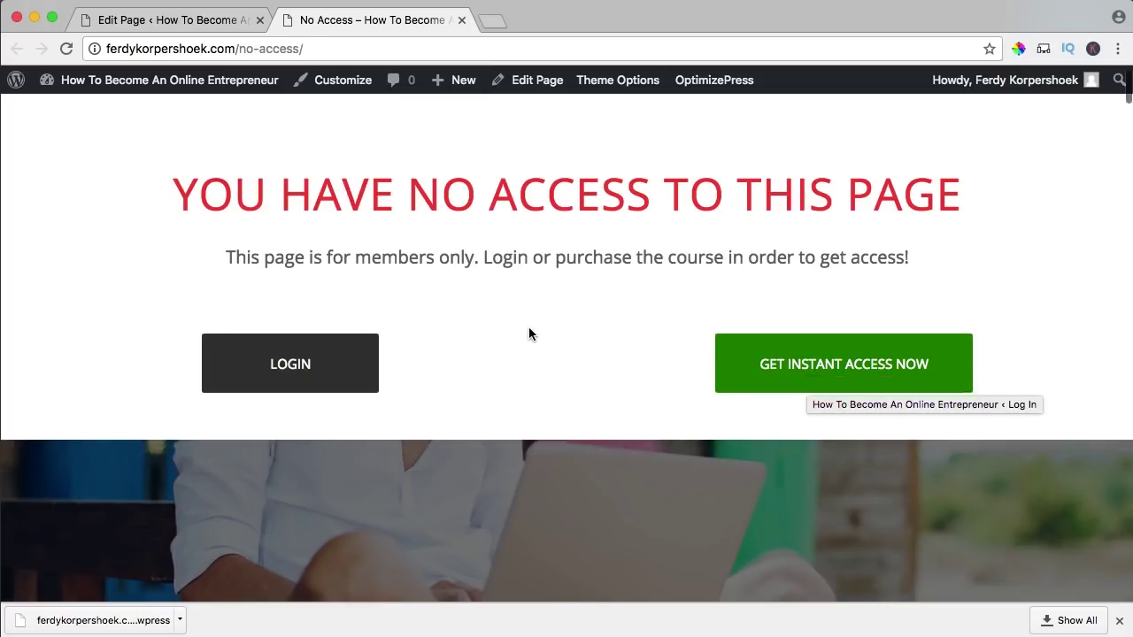
scroll(522, 335, "down", 10)
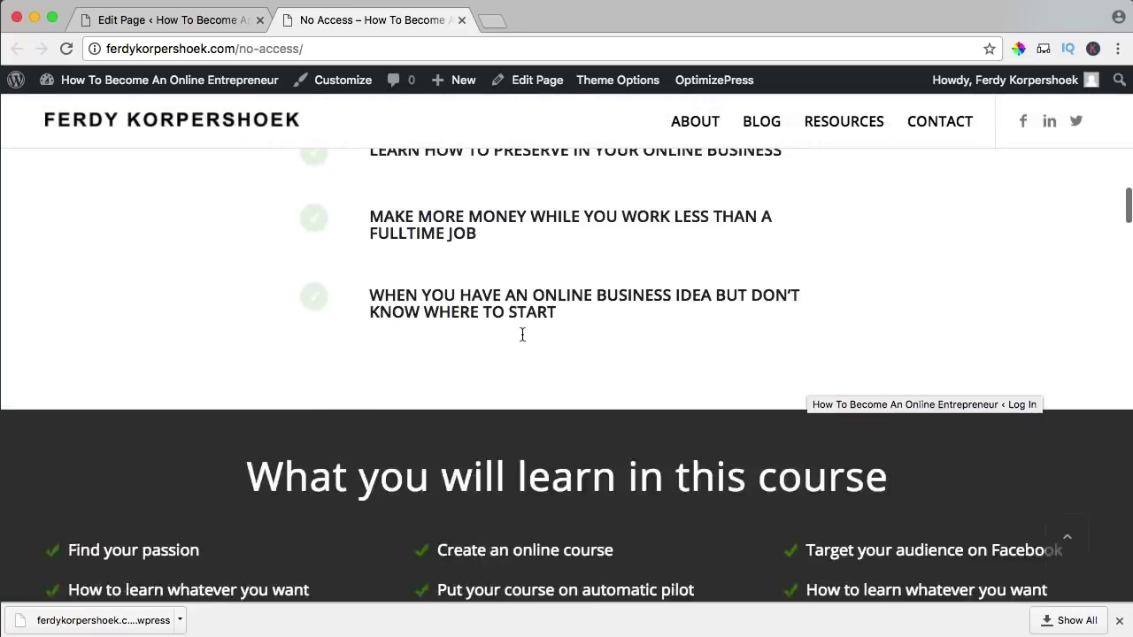
scroll(521, 331, "up", 20)
- Save the no-access section as a reusable layout template
left_click(200, 26)
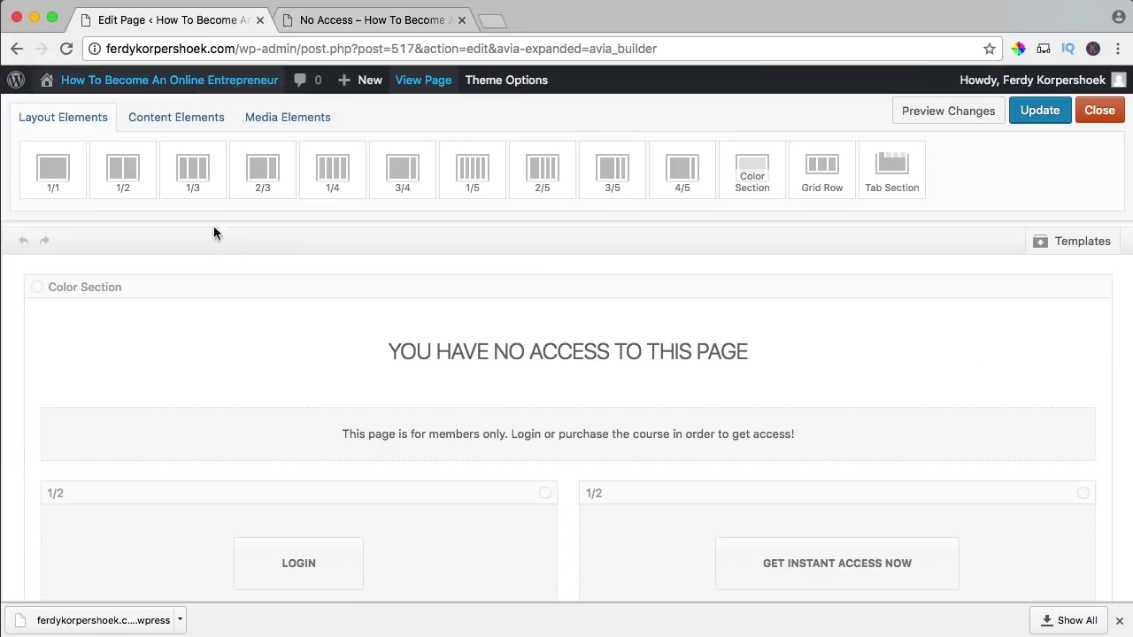
left_click(37, 288)
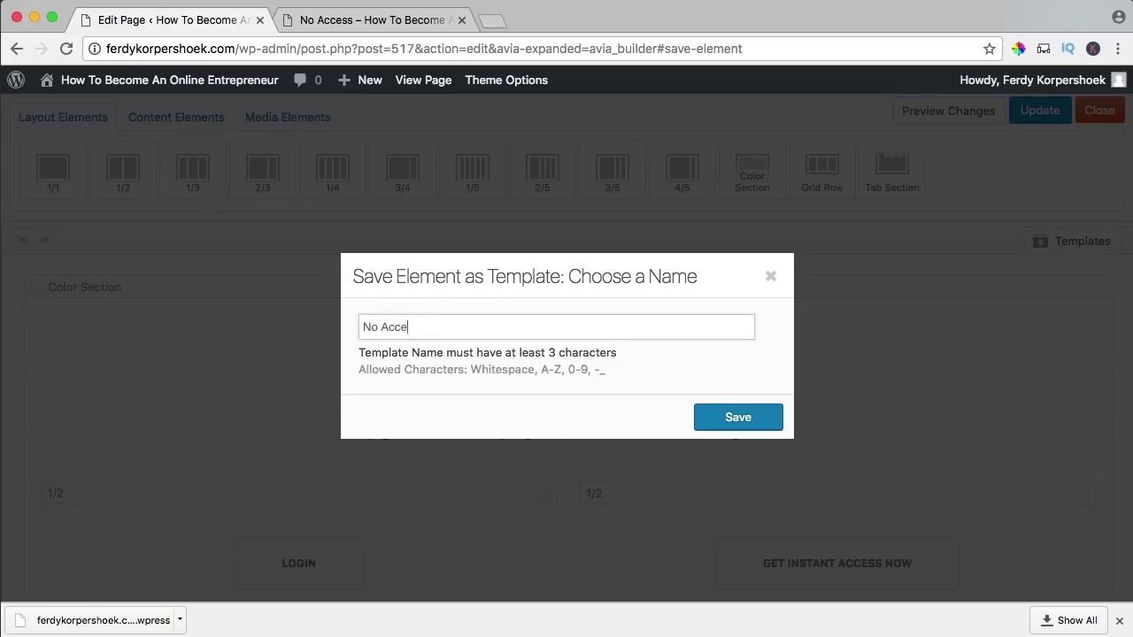
left_click(717, 427)
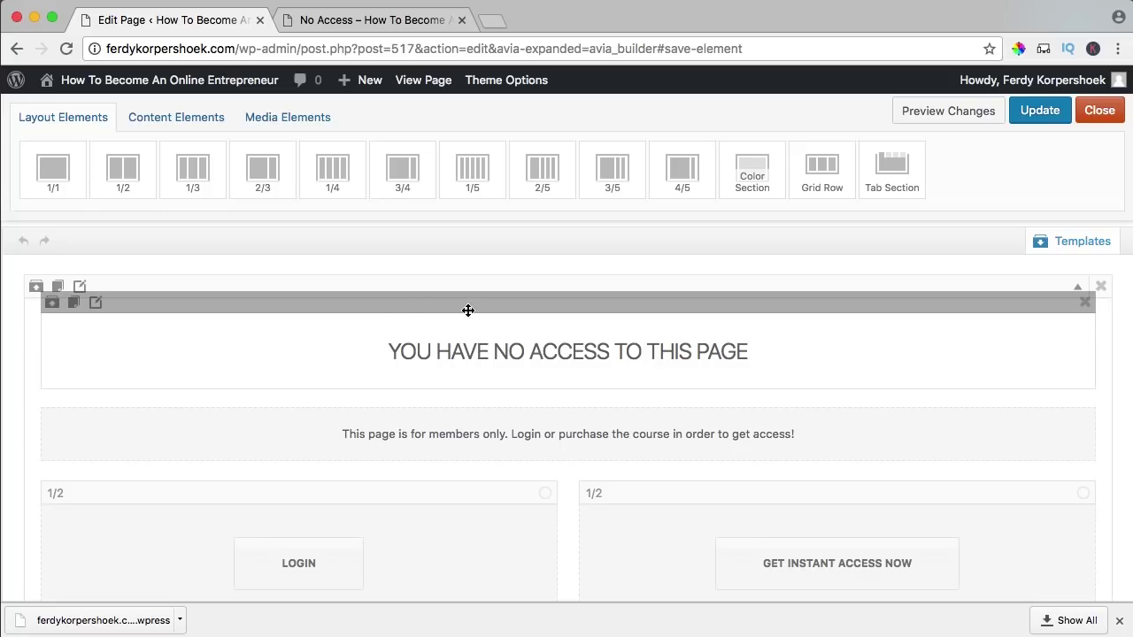
- Preview the live No Access page, then update the published page
left_click(322, 25)
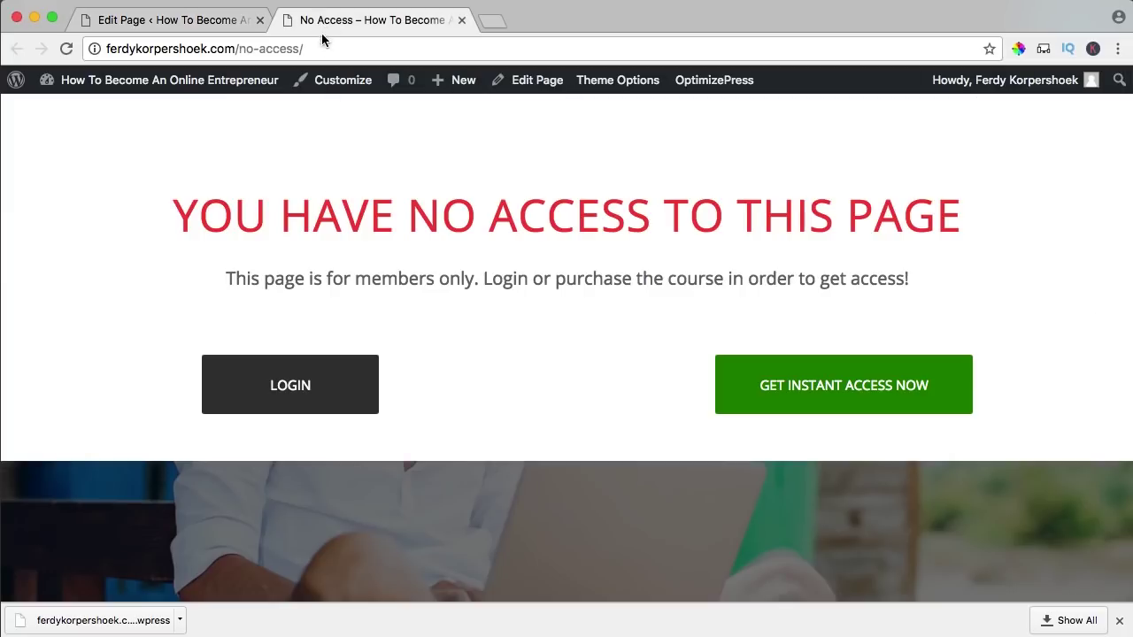
scroll(524, 335, "down", 13)
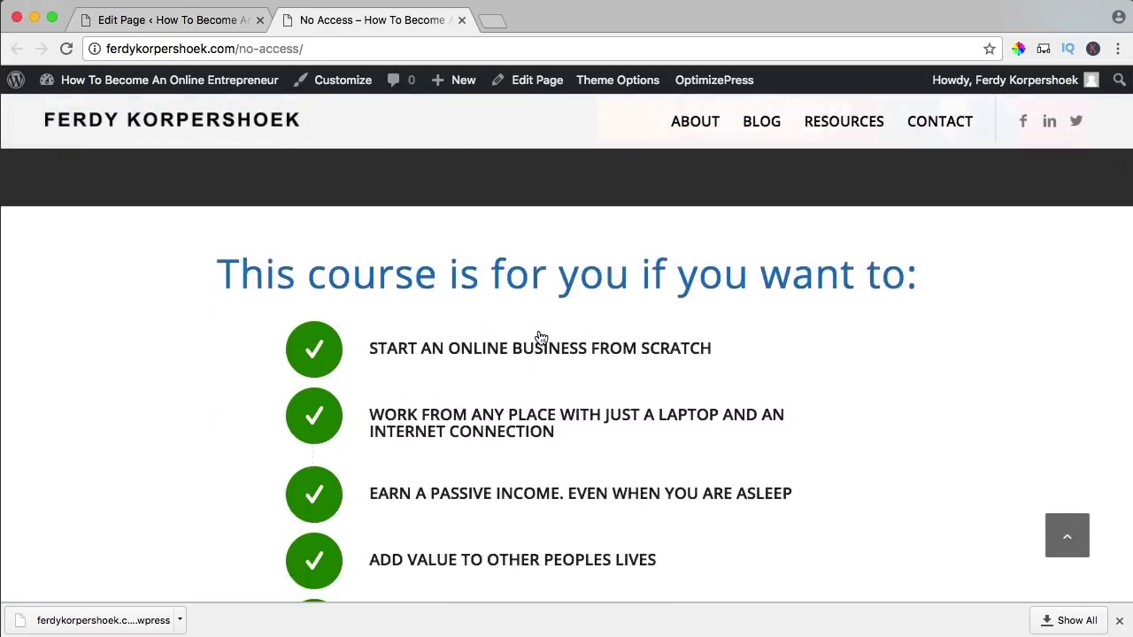
scroll(539, 337, "up", 15)
left_click(222, 26)
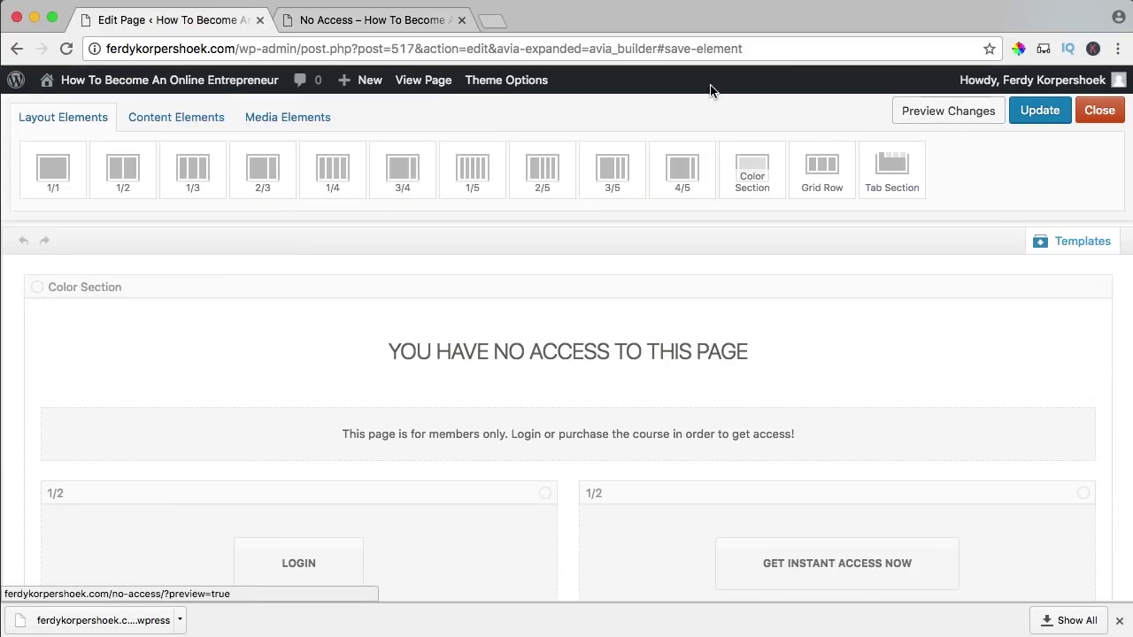
left_click(357, 26)
scroll(407, 332, "down", 10)
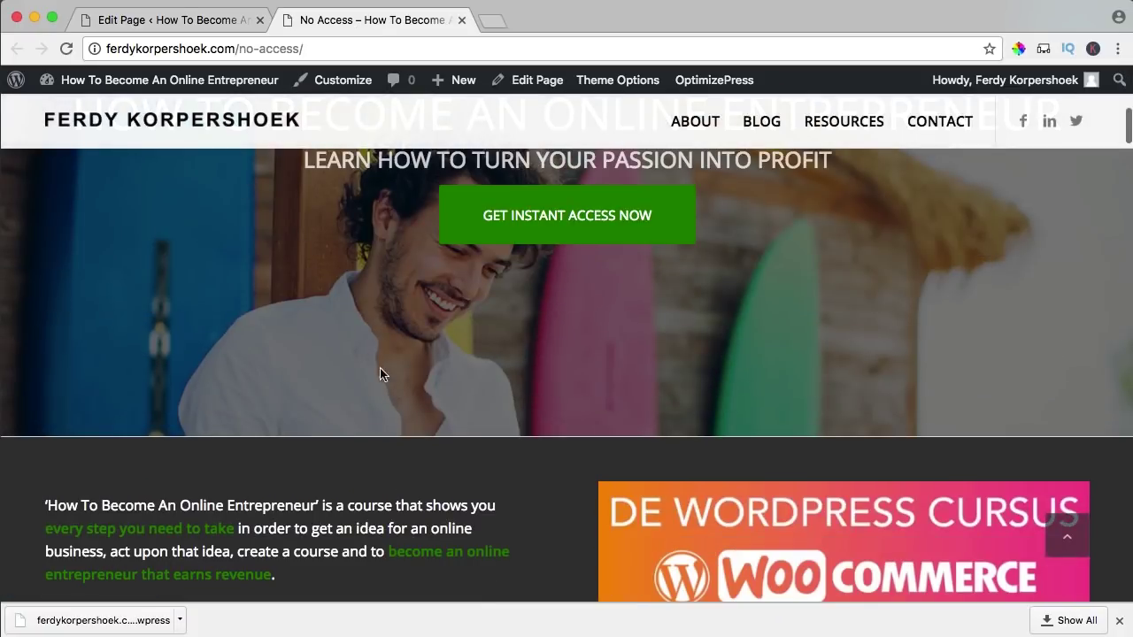
scroll(403, 348, "down", 3)
scroll(399, 343, "up", 15)
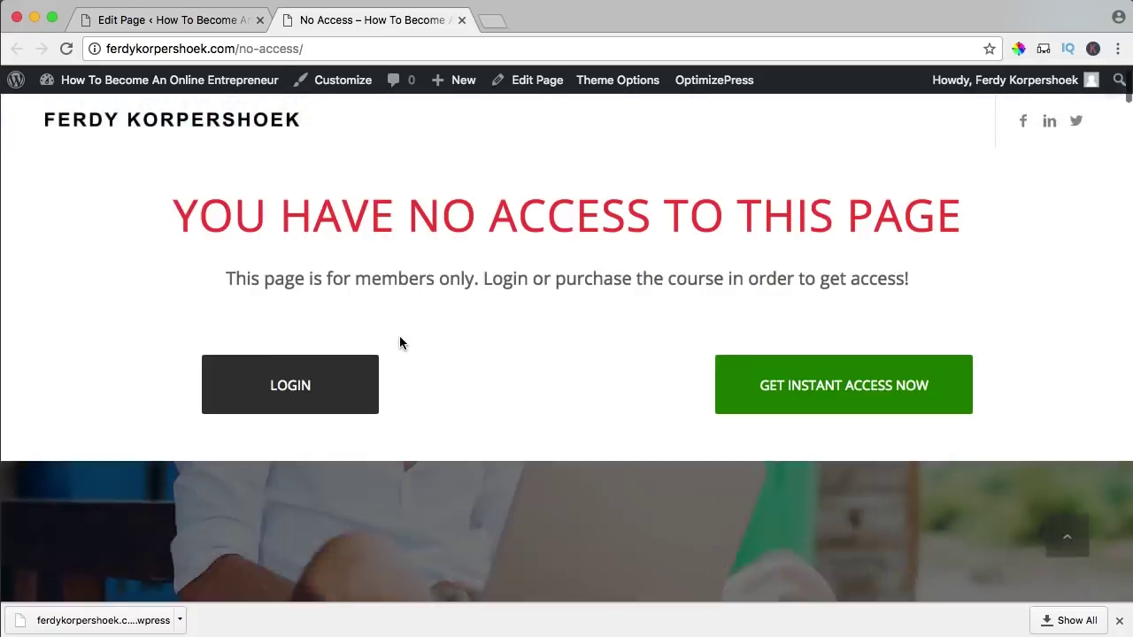
left_click(461, 19)
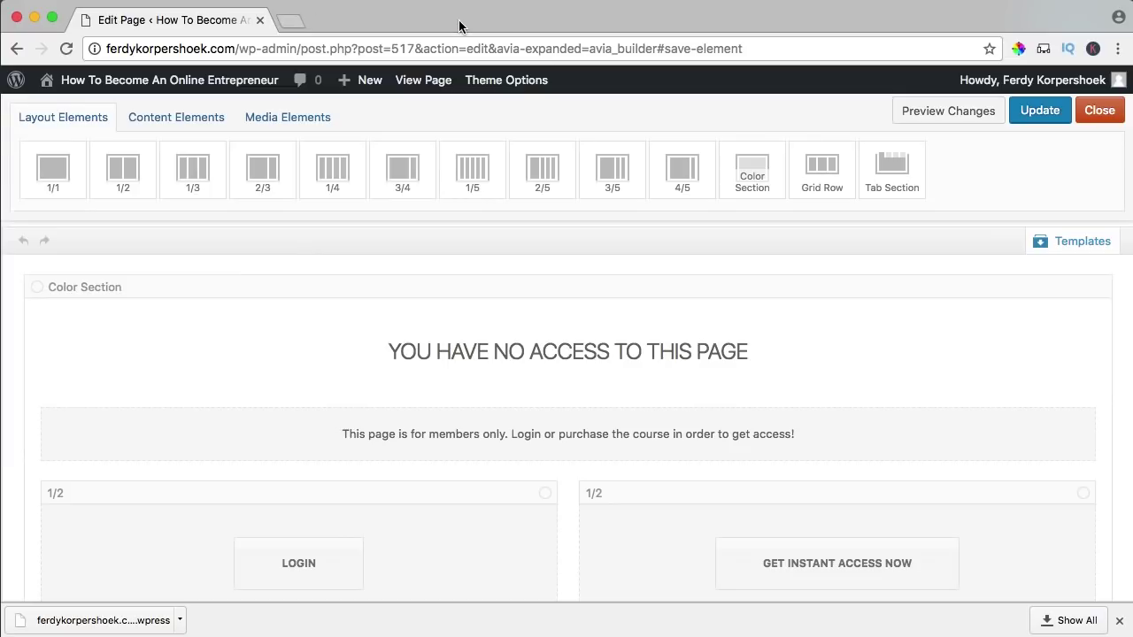
left_click(1040, 110)
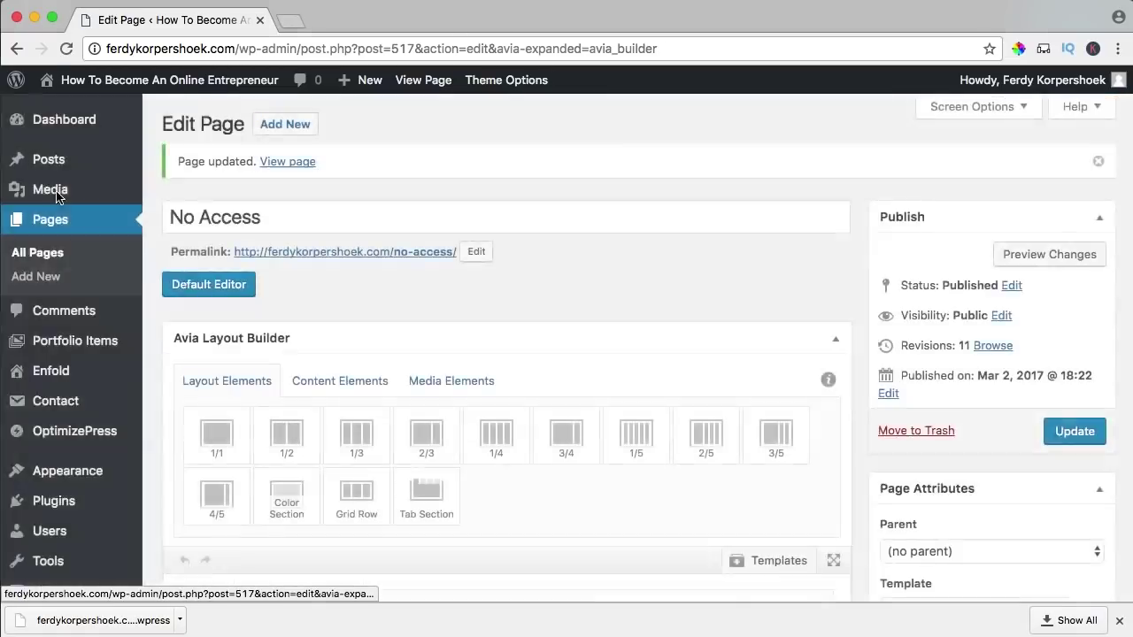
- Open members.optimizepress.com in a new tab and log in to the Members Hub
mouse_move(41, 199)
left_click(195, 71)
left_click(291, 21)
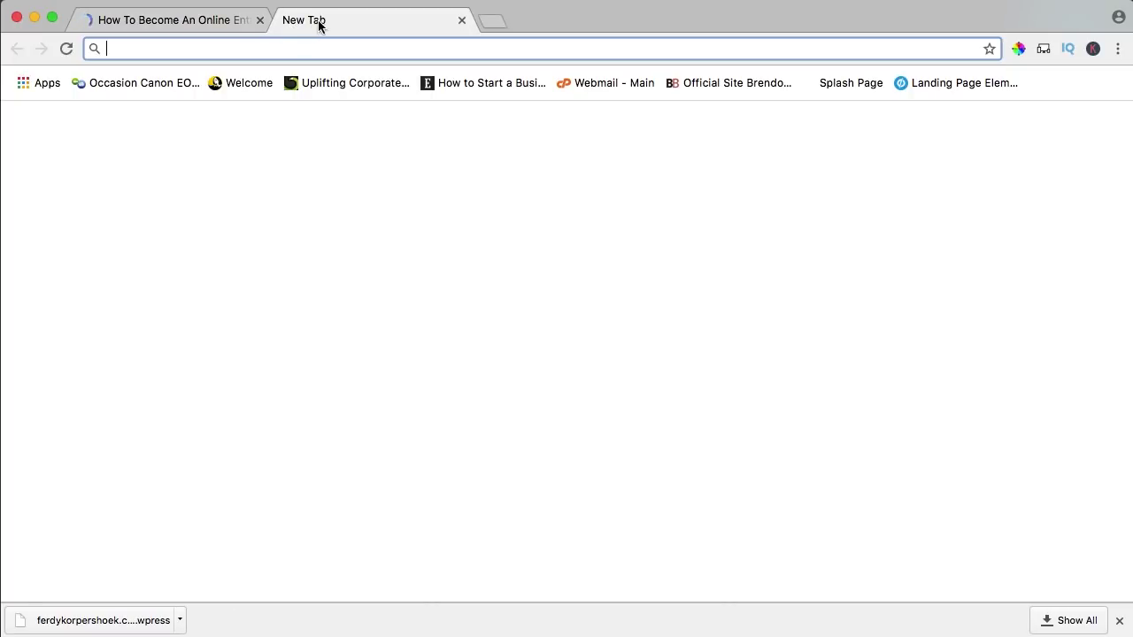
type("member")
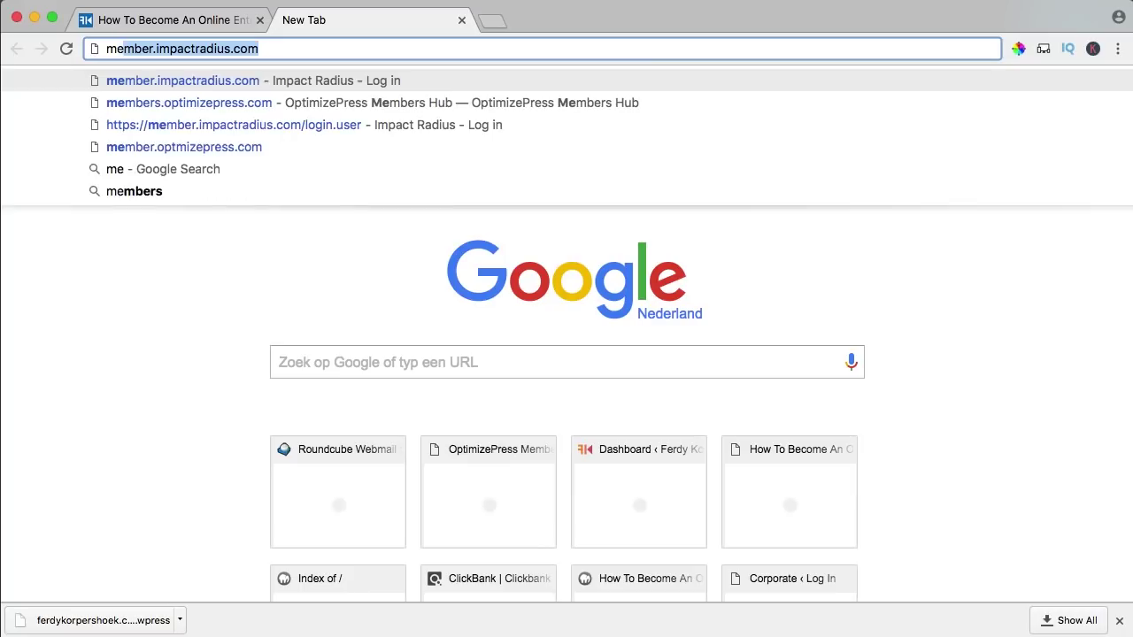
type("s")
key("Return")
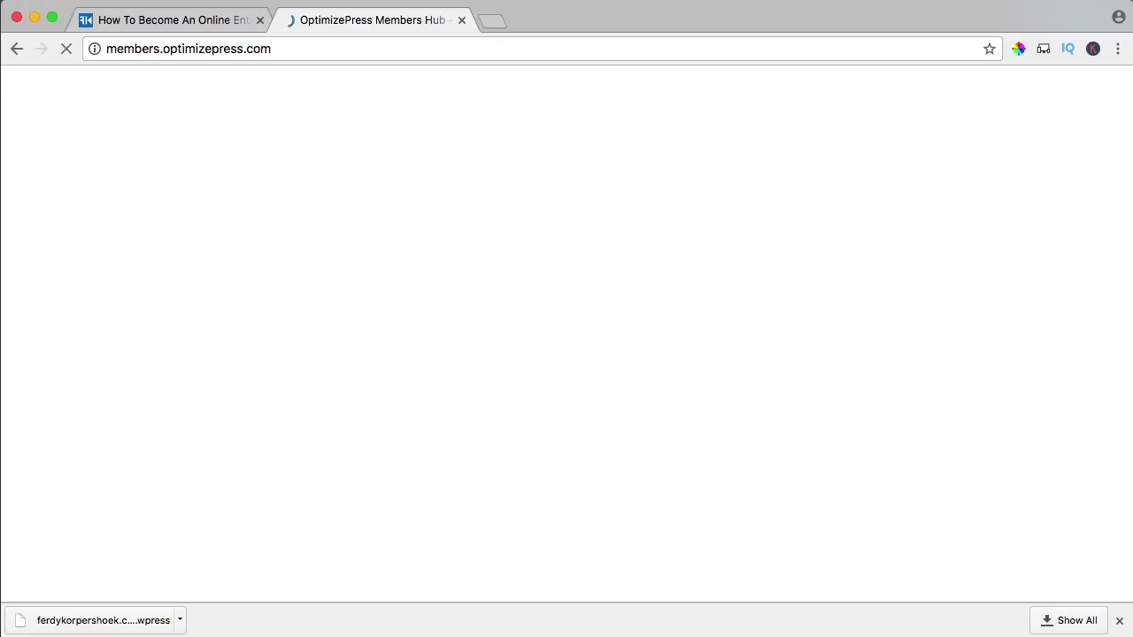
left_click(820, 460)
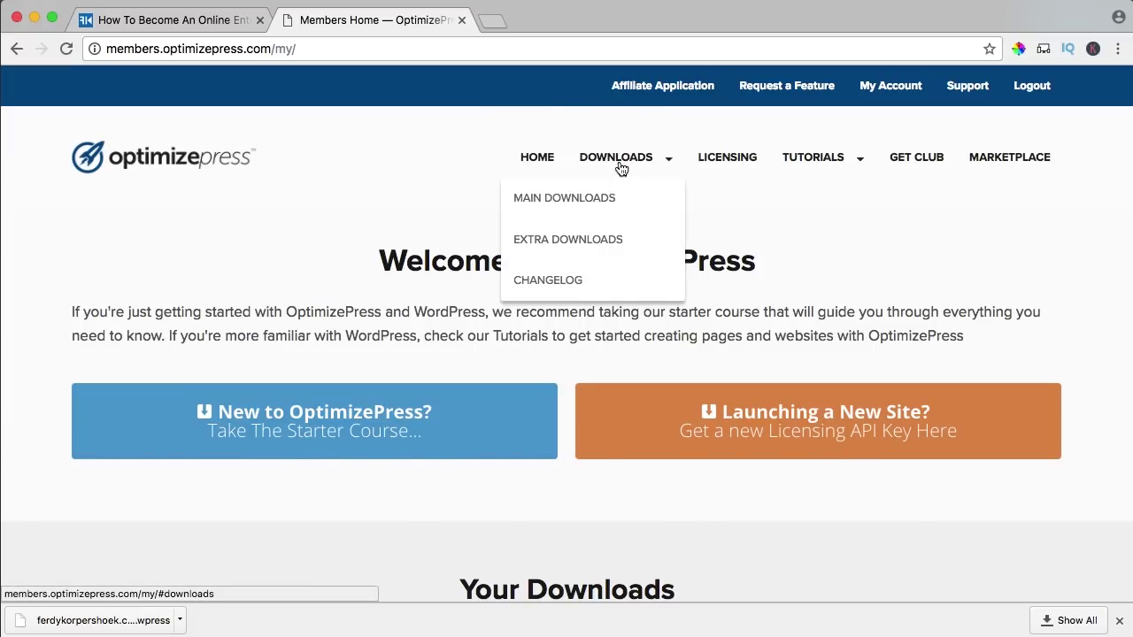
- Download OptimizeMember Plugin v1.2.7 (opm.1.2.7.zip) from Downloads and return to the WordPress dashboard
left_click(619, 164)
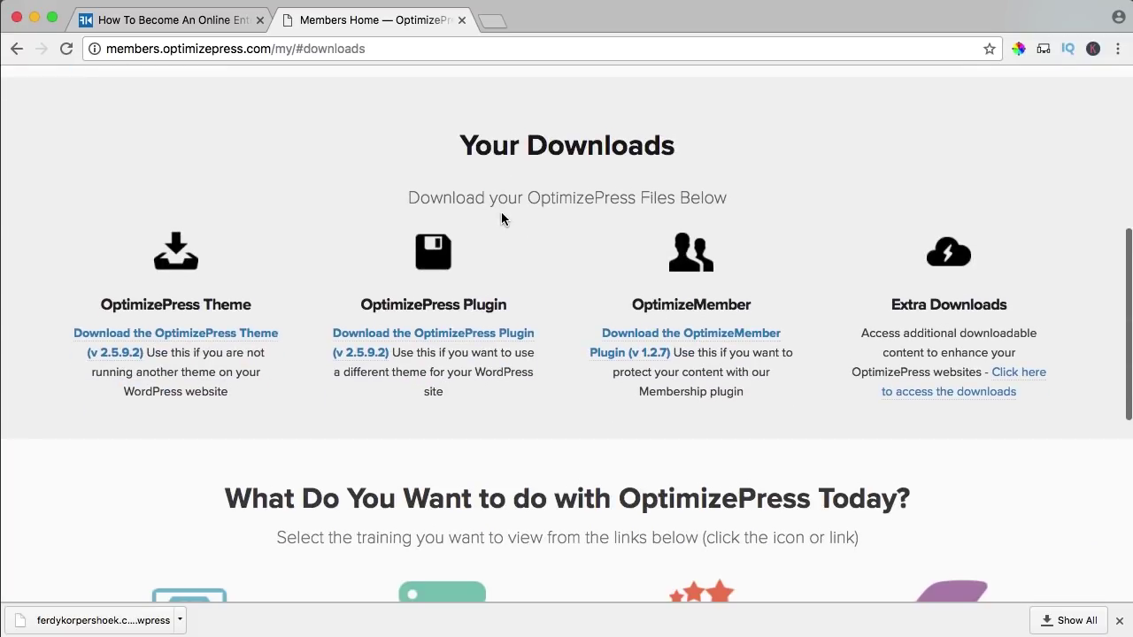
left_click_drag(634, 306, 744, 306)
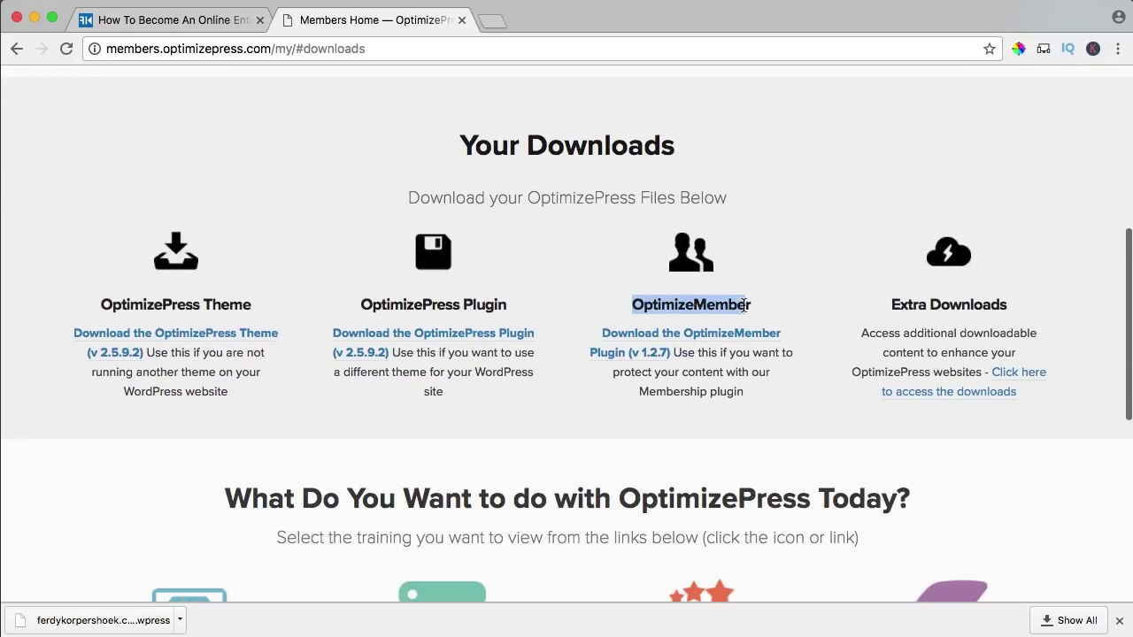
left_click(751, 305)
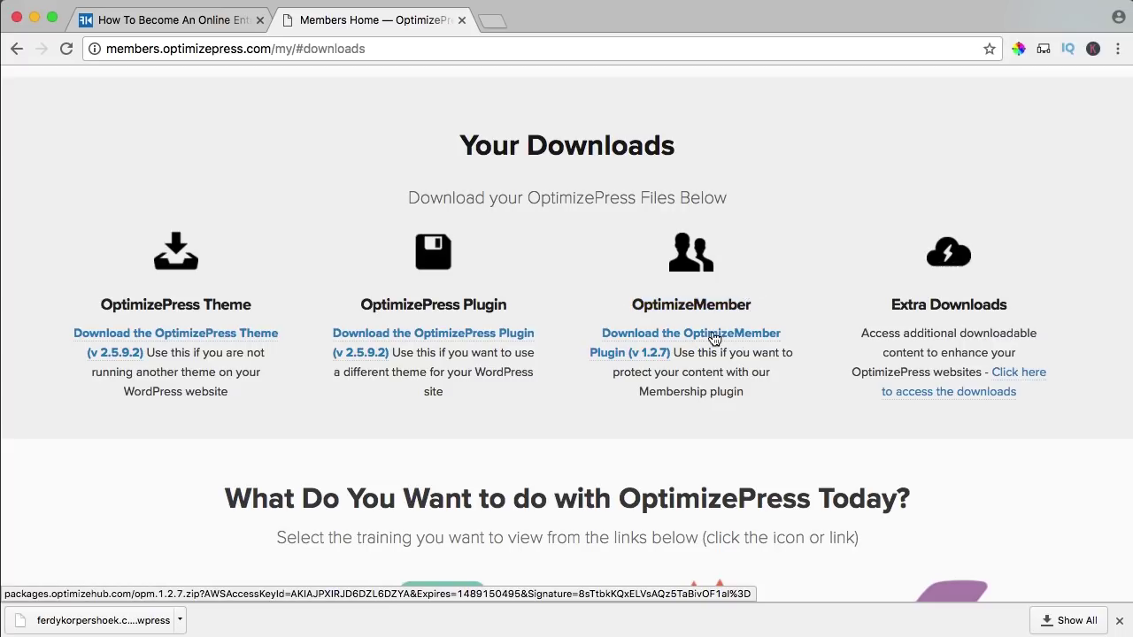
left_click(656, 337)
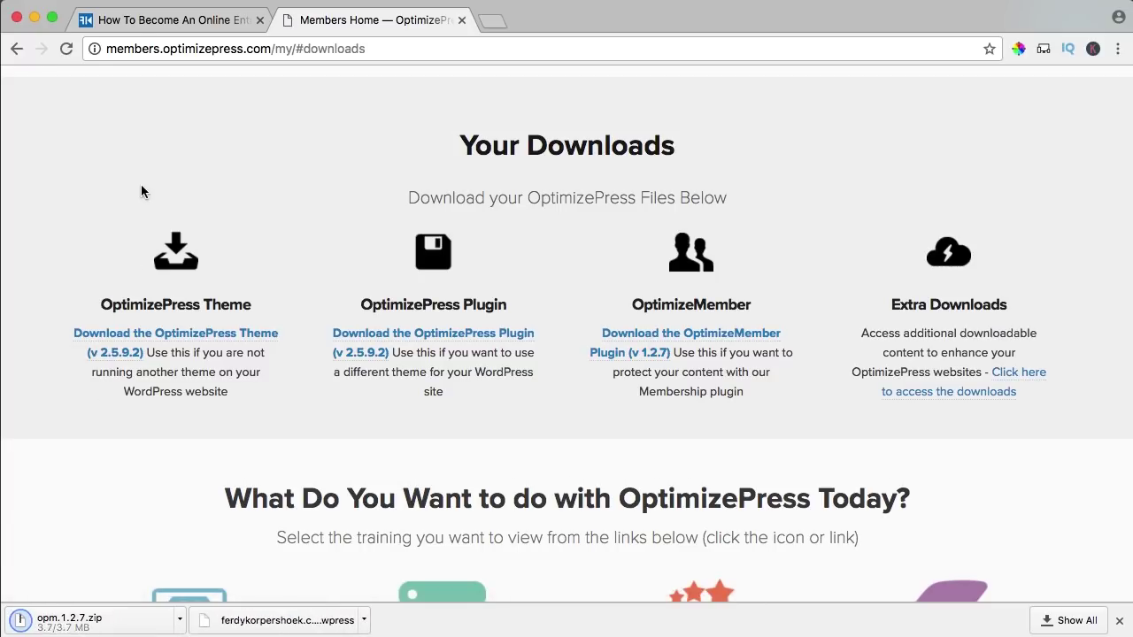
left_click(139, 21)
left_click(139, 85)
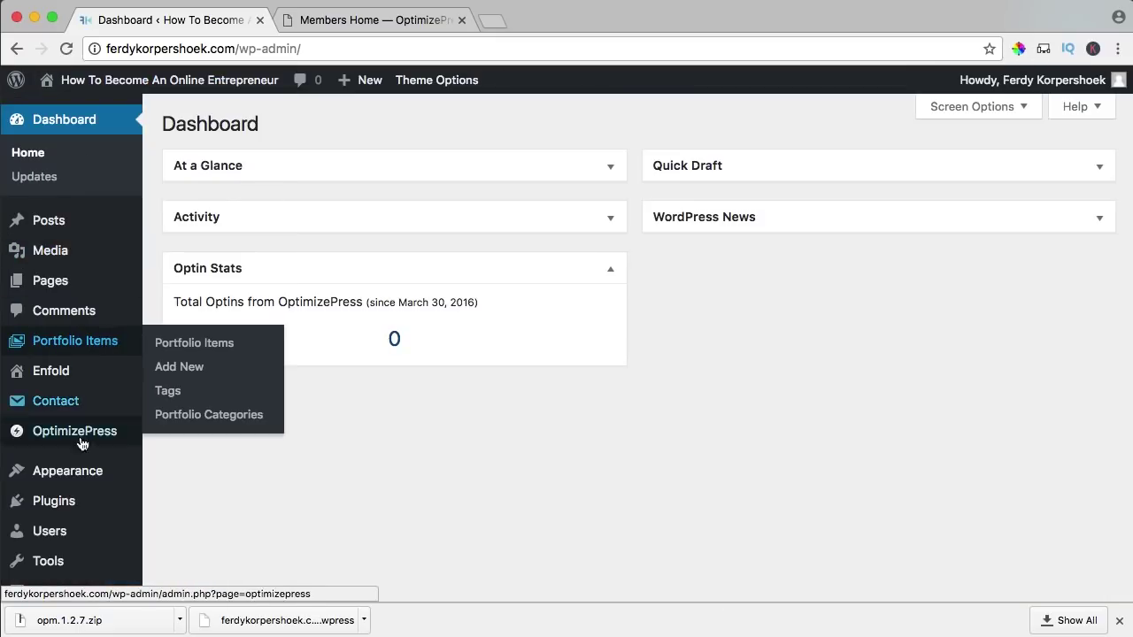
- Upload and install opm.1.2.7.zip from the Downloads folder as a new plugin
mouse_move(74, 508)
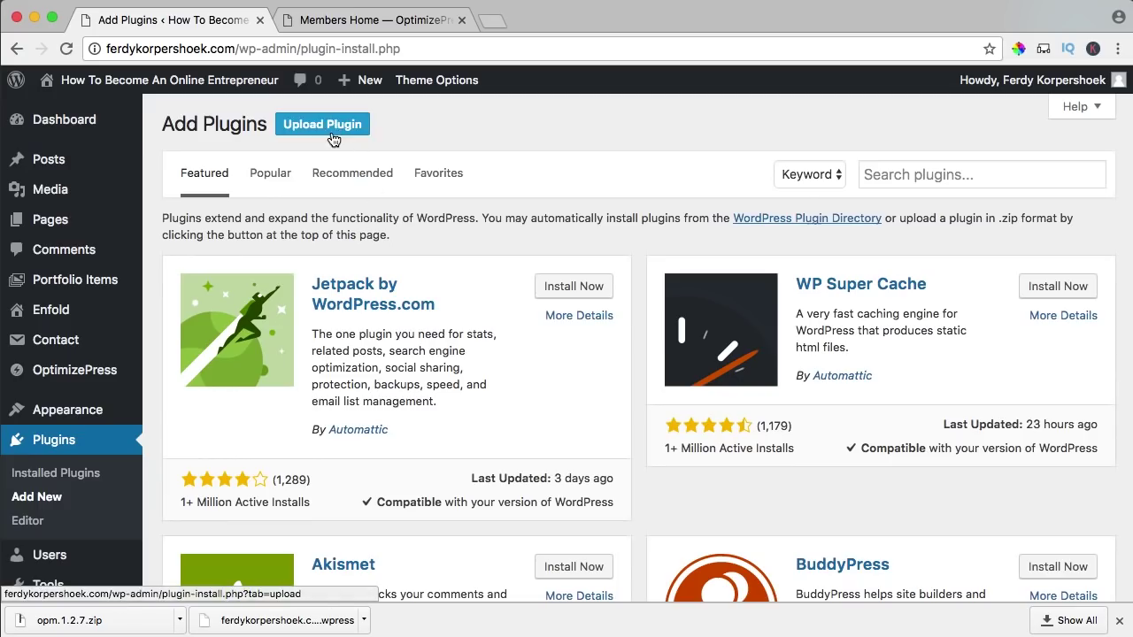
left_click(323, 129)
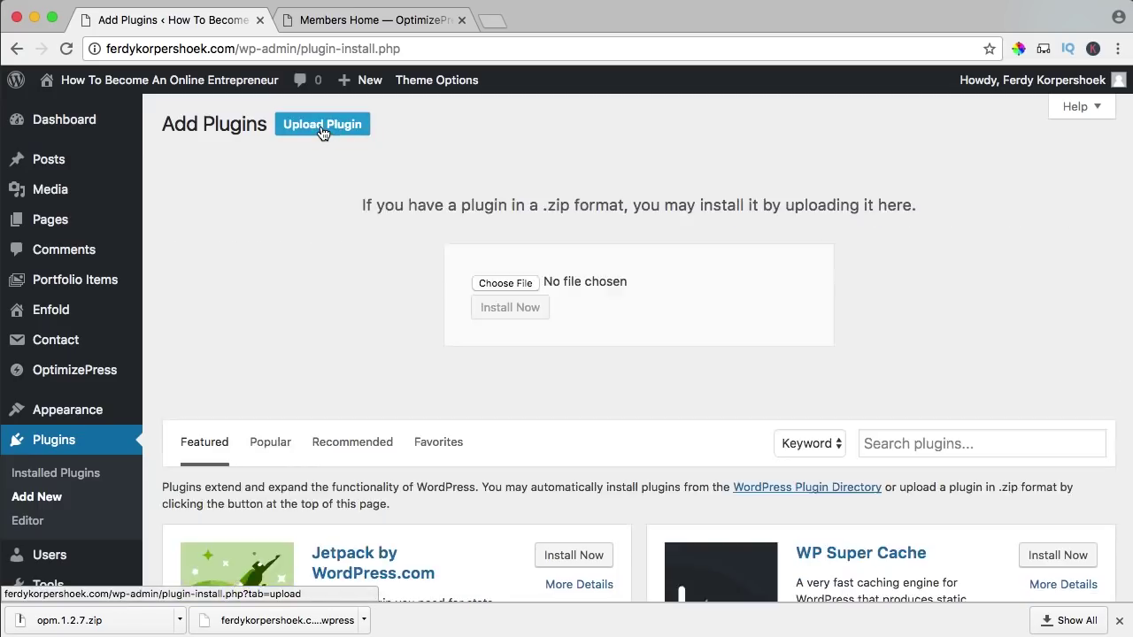
left_click(505, 284)
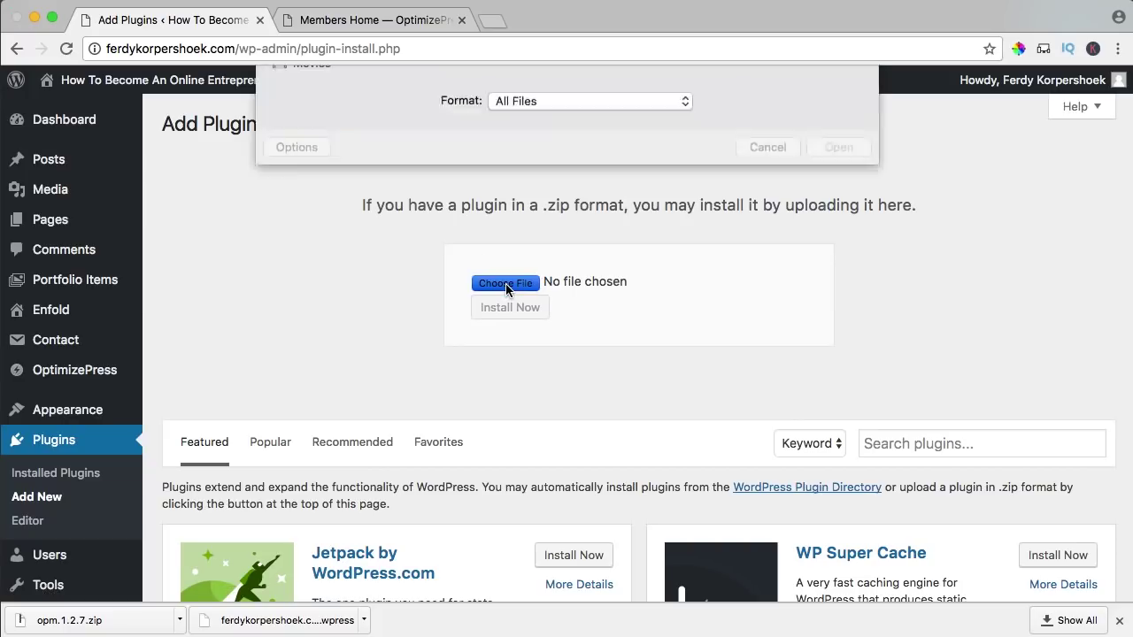
left_click(336, 249)
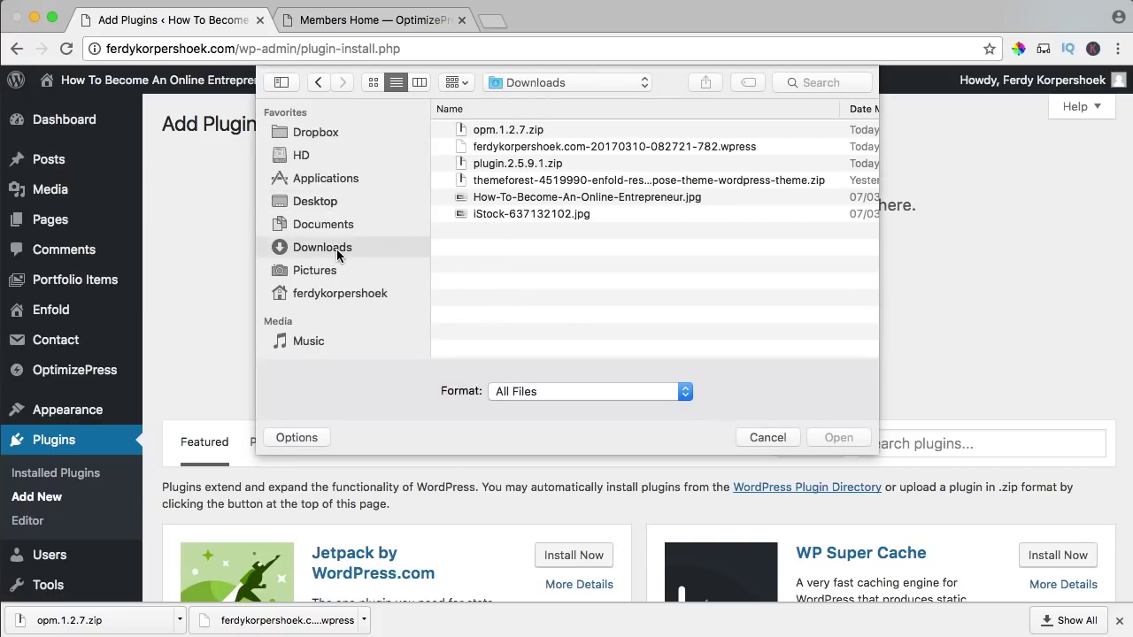
left_click(496, 133)
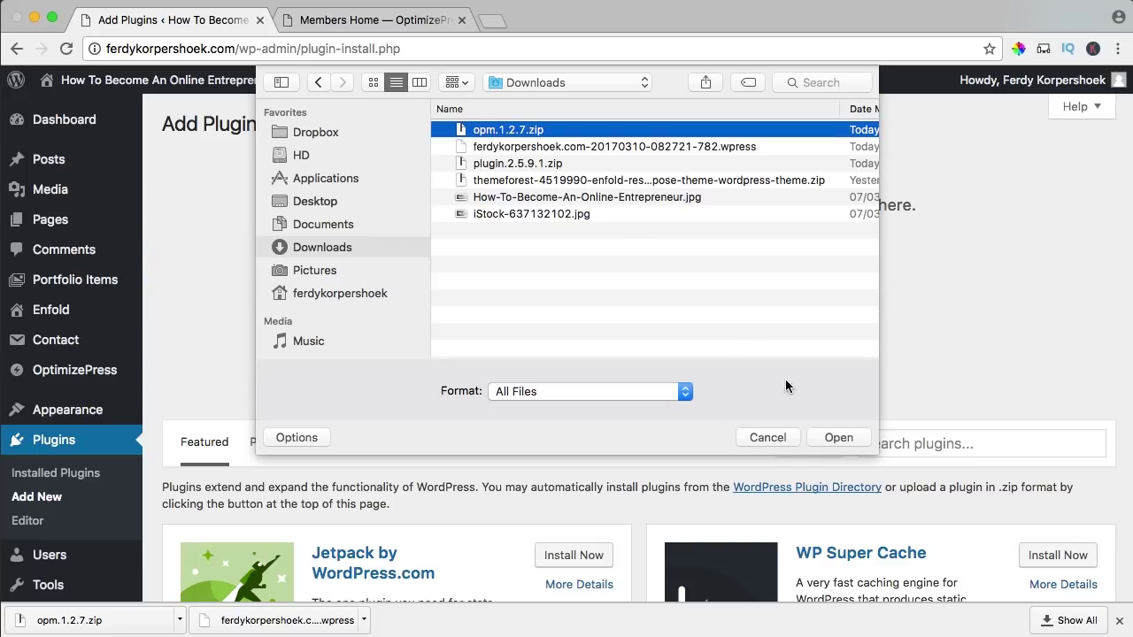
left_click(837, 437)
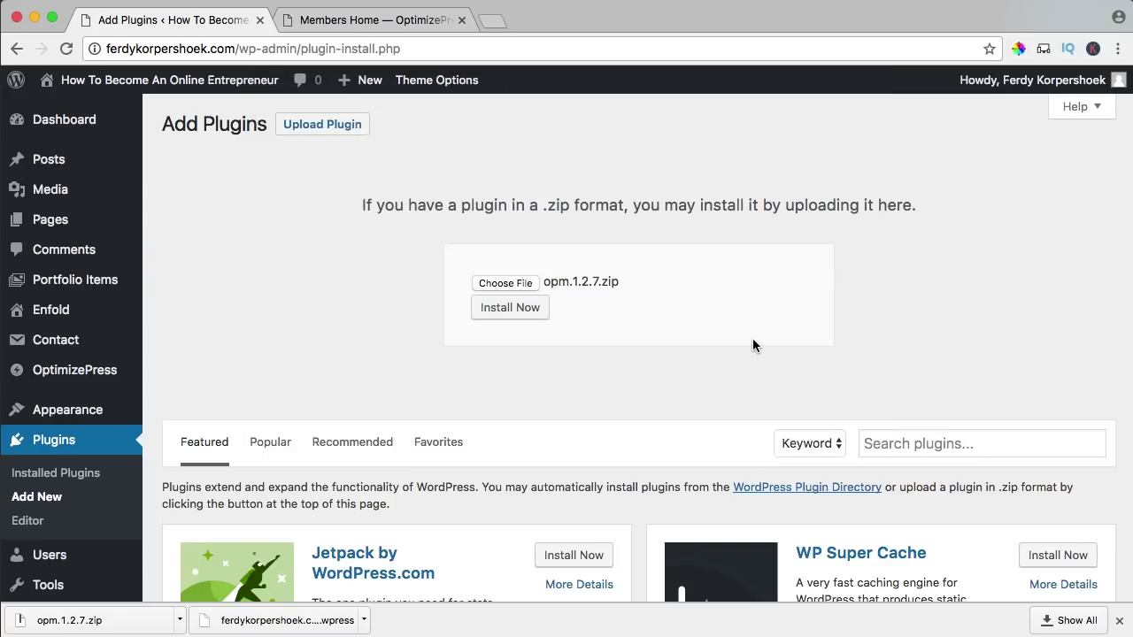
left_click(511, 308)
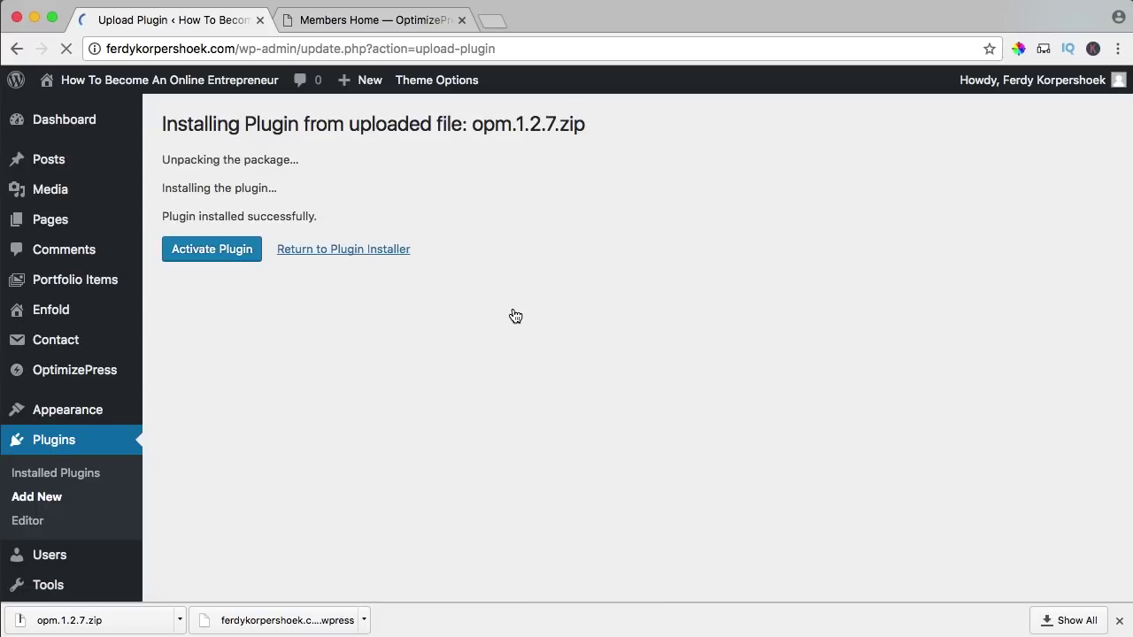
- Activate optimizeMember and go to its General Options page
left_click(209, 256)
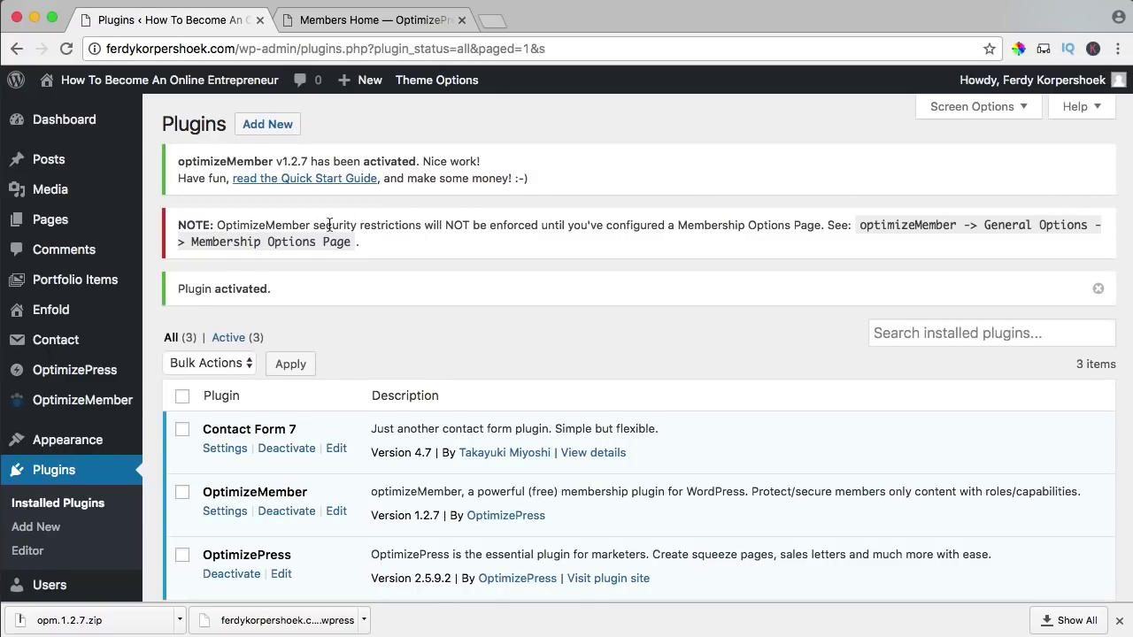
left_click_drag(866, 225, 895, 243)
left_click(896, 244)
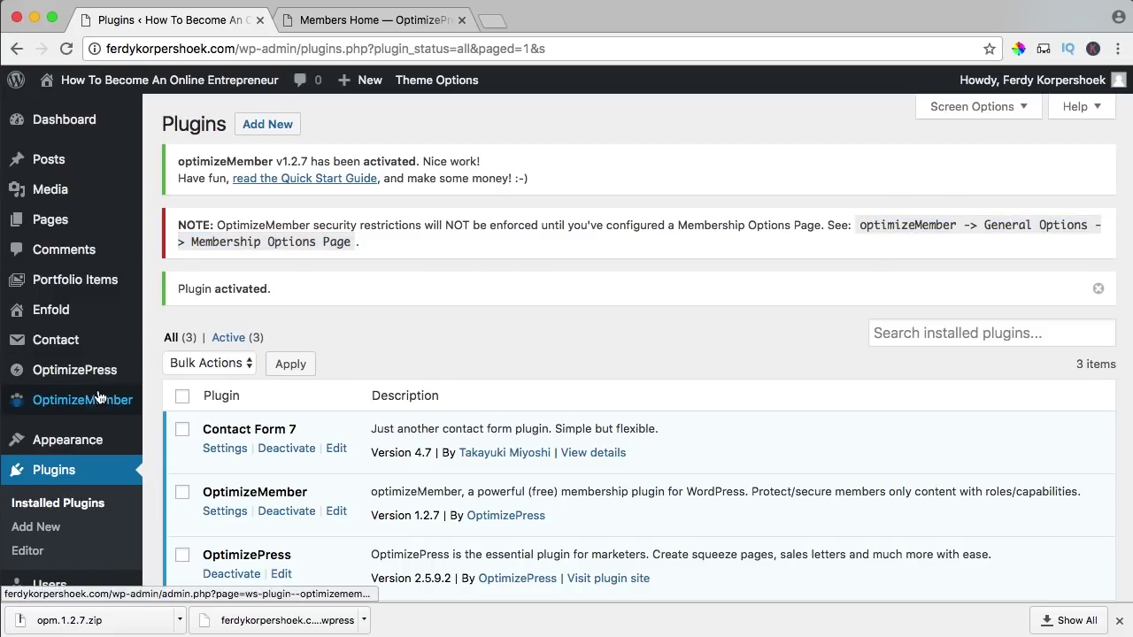
mouse_move(88, 400)
left_click(196, 148)
- Expand Define Membership Levels And Packages and review the existing level labels
left_click(294, 356)
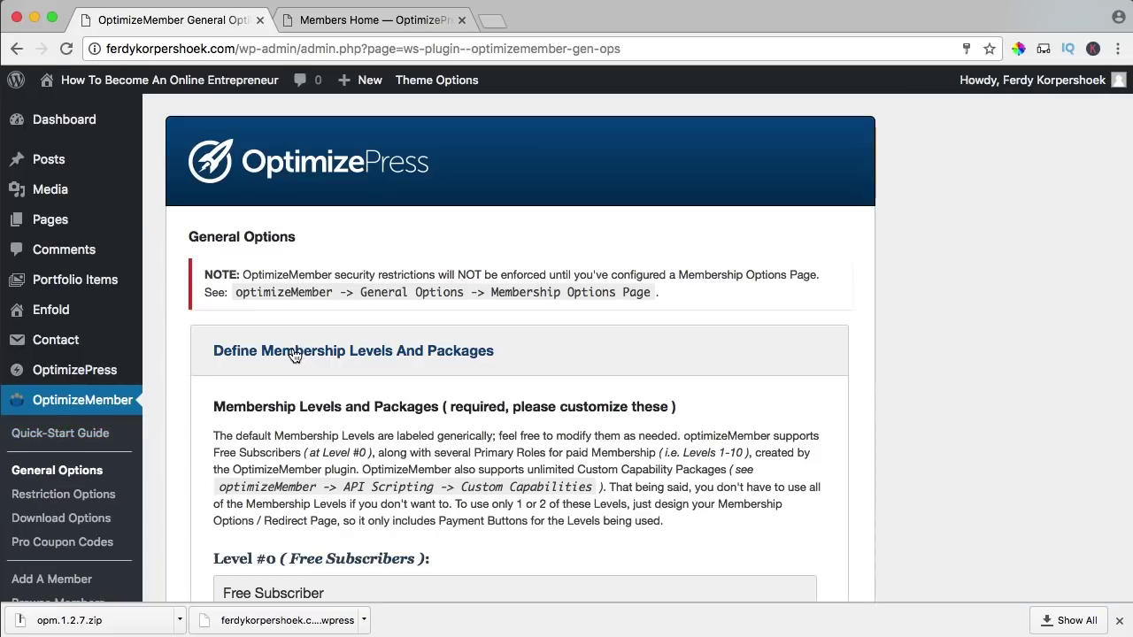
scroll(359, 269, "down", 10)
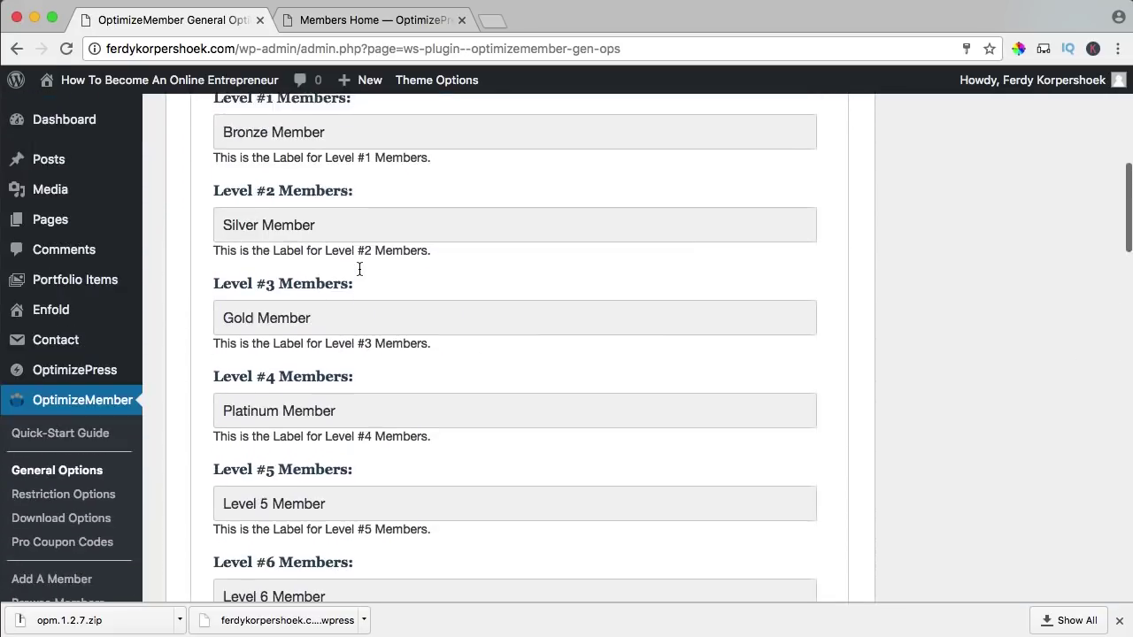
scroll(359, 269, "up", 2)
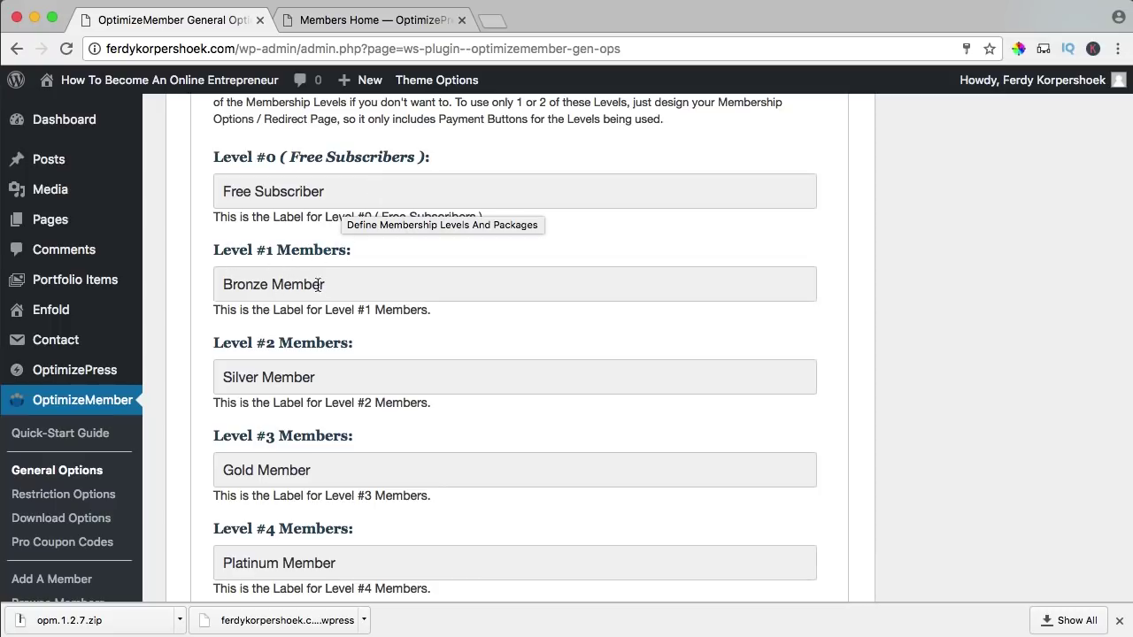
scroll(357, 283, "down", 3)
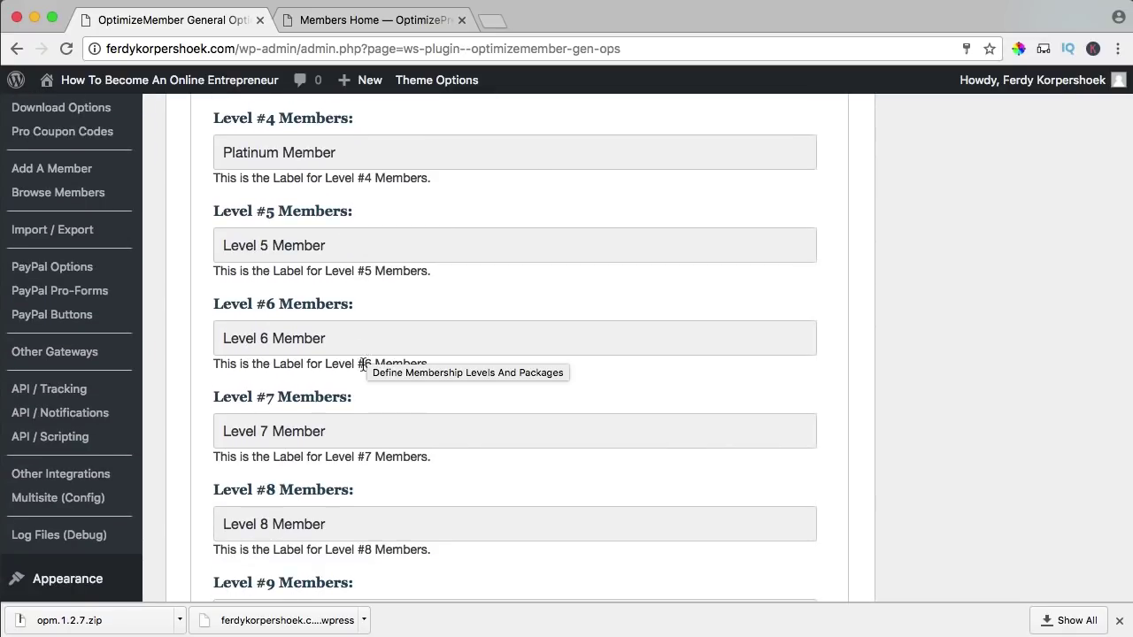
scroll(362, 364, "up", 5)
scroll(363, 366, "up", 4)
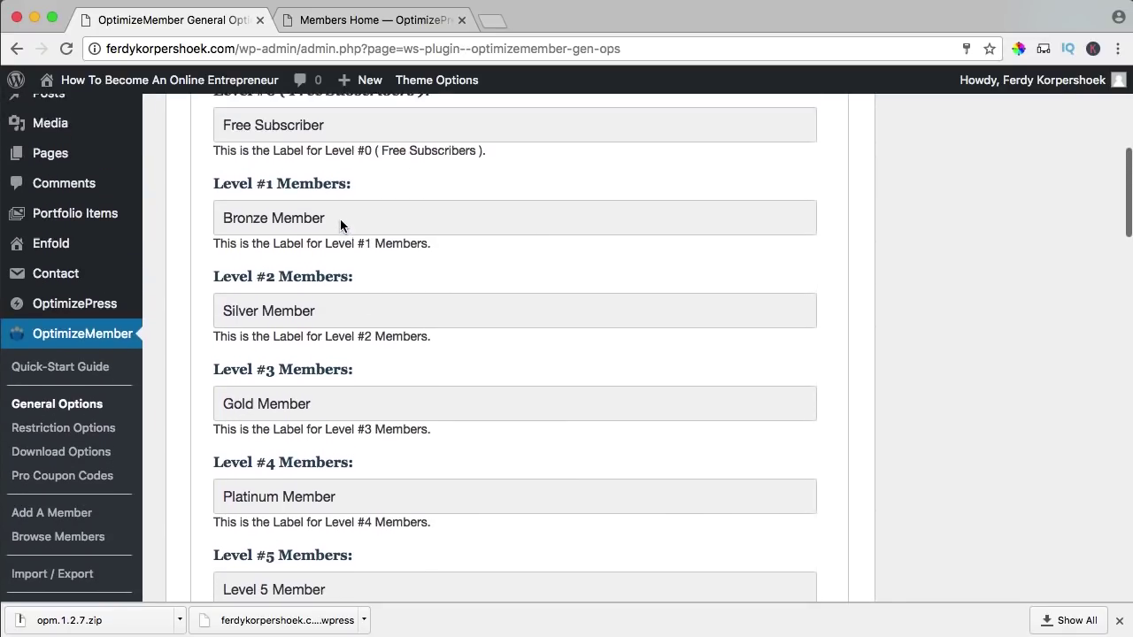
scroll(317, 237, "up", 3)
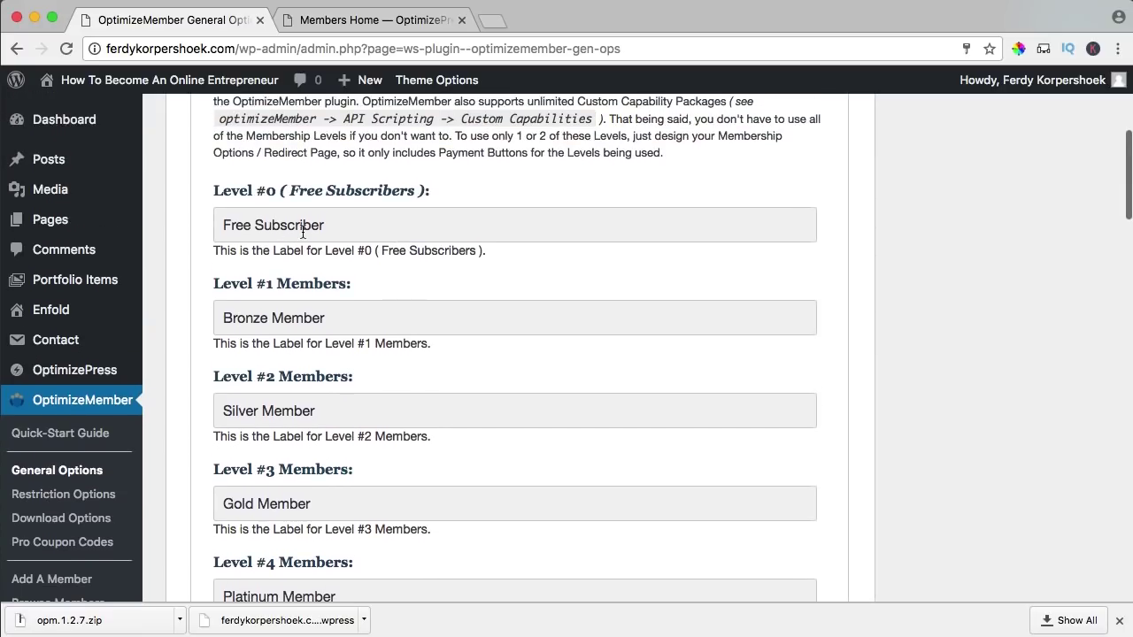
left_click_drag(325, 226, 256, 227)
left_click(373, 231)
- Rename Level #1 from Bronze Member to Entrepreneur Members and save all changes
scroll(389, 314, "down", 1)
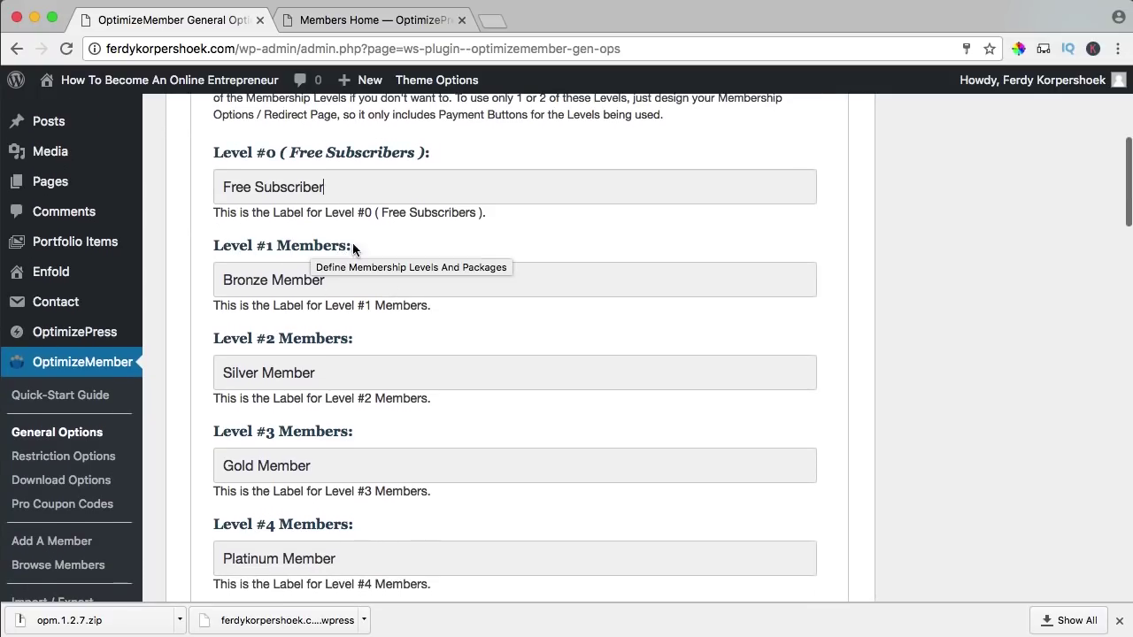
left_click_drag(327, 280, 221, 279)
type("Entrepreneur")
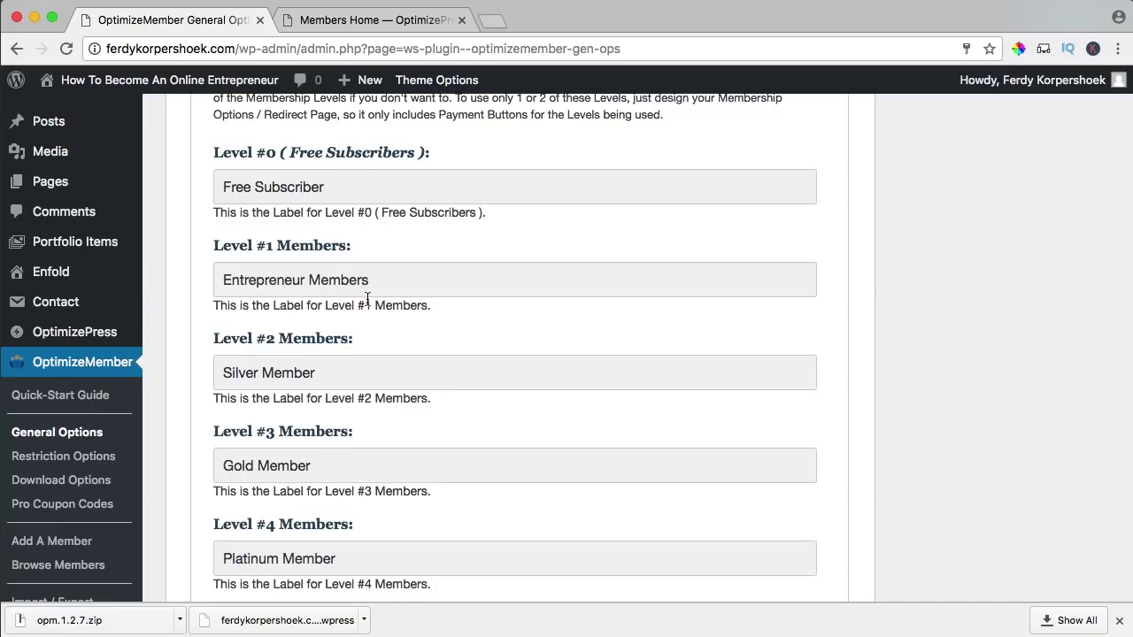
scroll(368, 299, "down", 10)
scroll(367, 300, "down", 15)
left_click(245, 488)
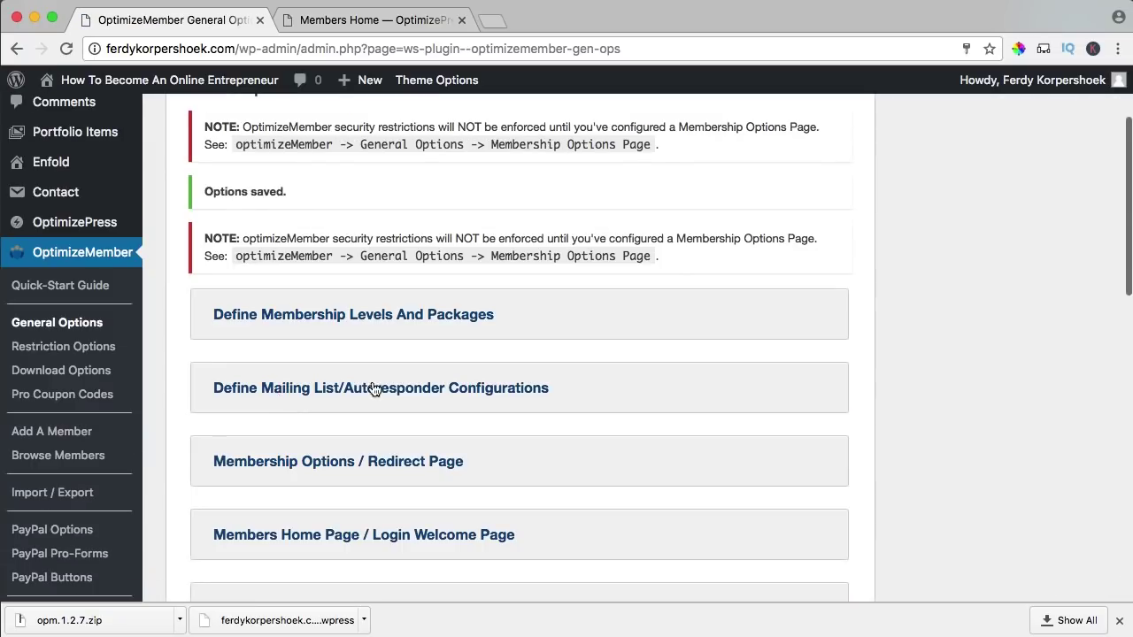
- Set the Membership Options / Redirect Page to No Access
scroll(372, 393, "down", 3)
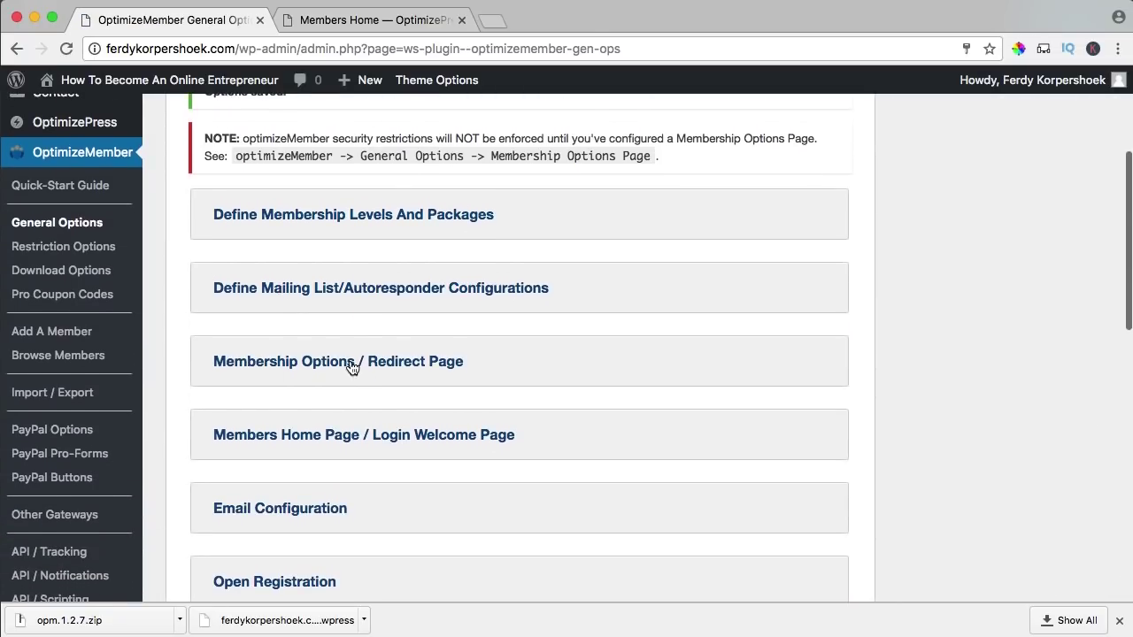
left_click(412, 369)
scroll(409, 354, "down", 5)
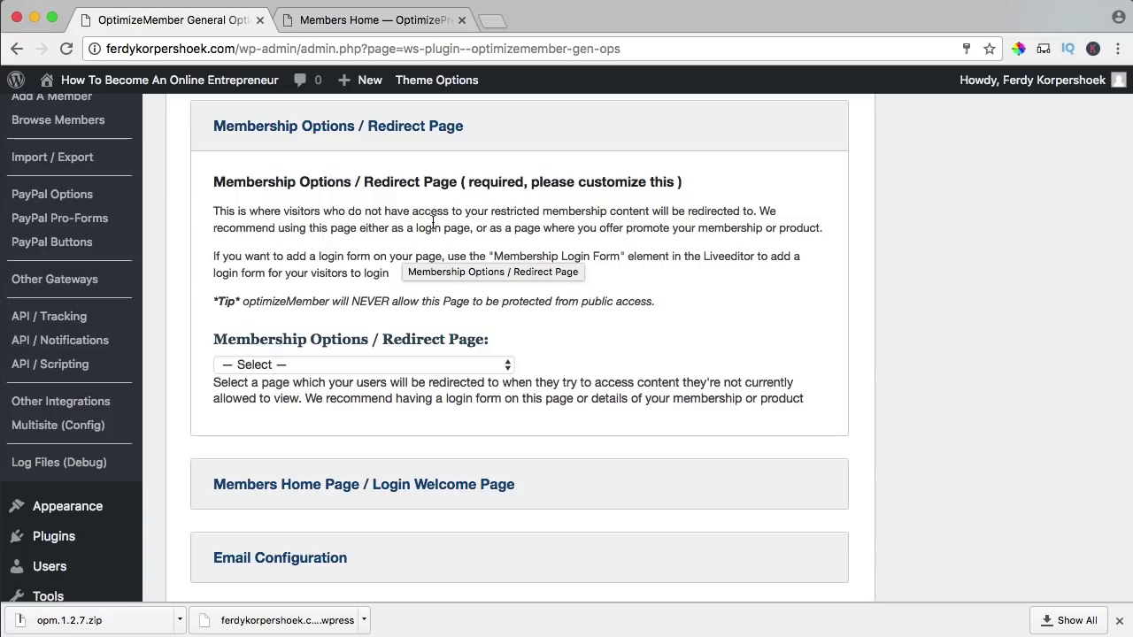
left_click_drag(213, 379, 436, 398)
left_click(436, 398)
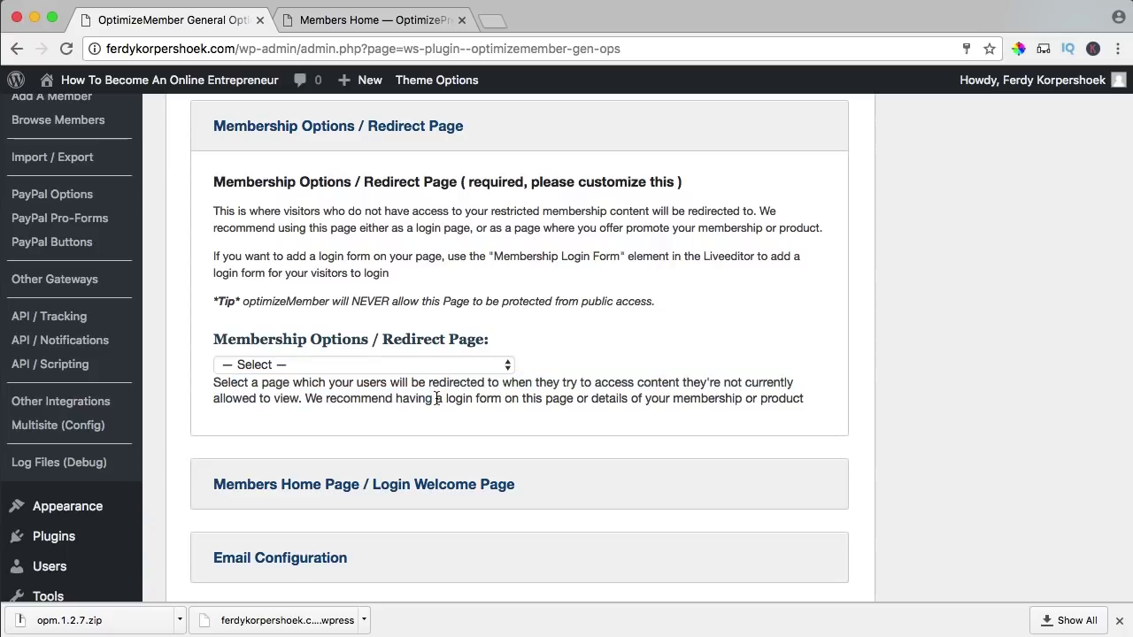
left_click(286, 363)
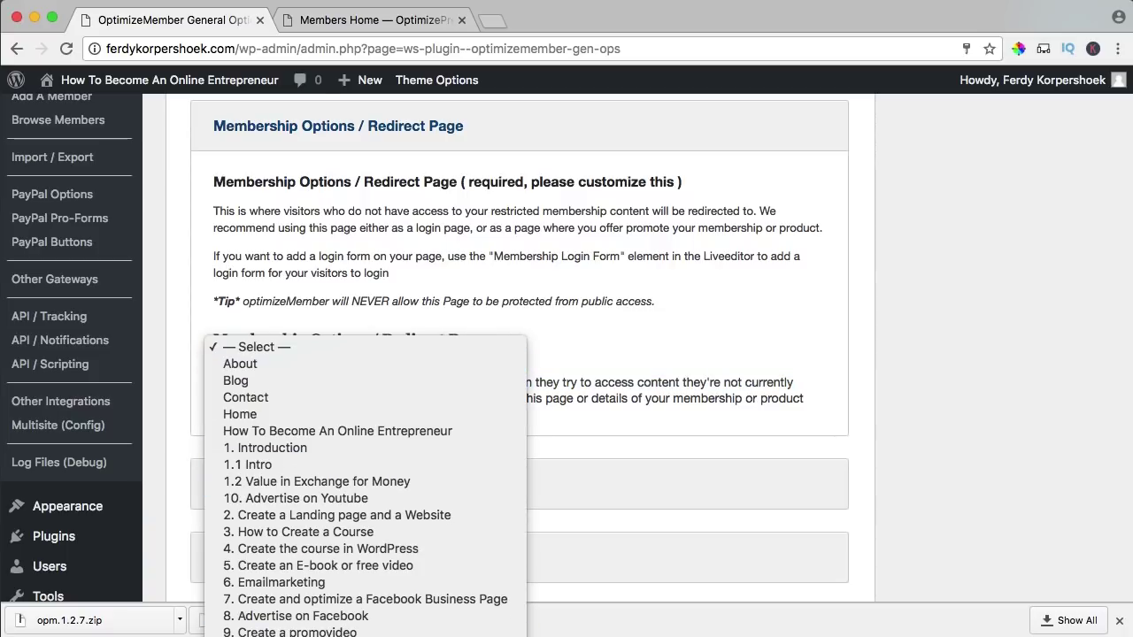
left_click(269, 635)
left_click(304, 390)
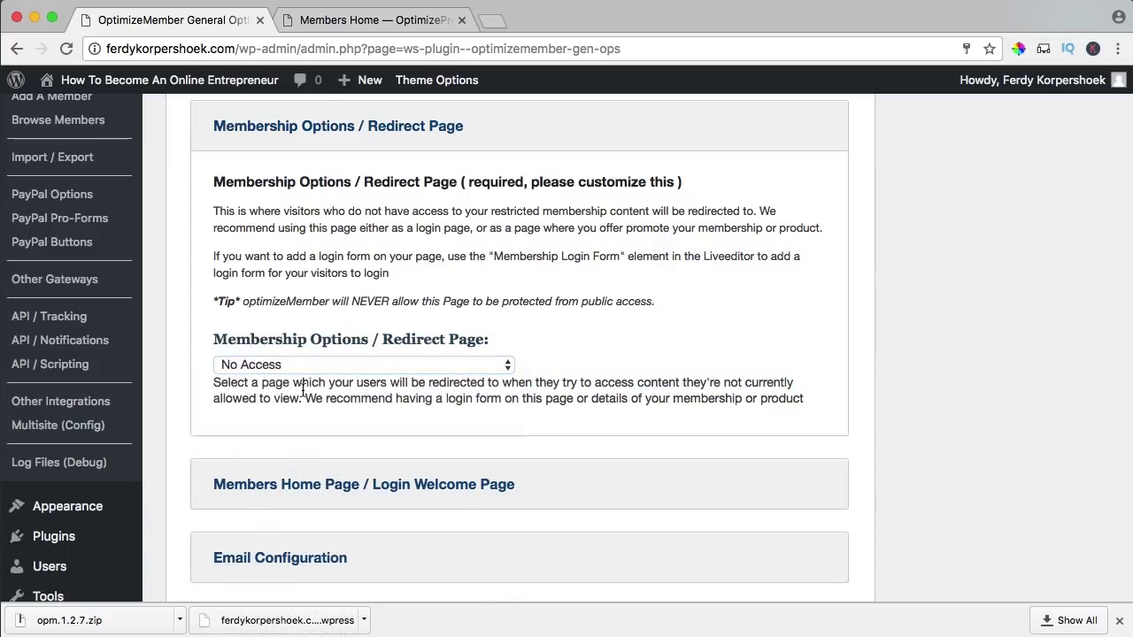
- Set the Members Home Page to How To Become An Online Entrepreneur and confirm the options saved
left_click(293, 485)
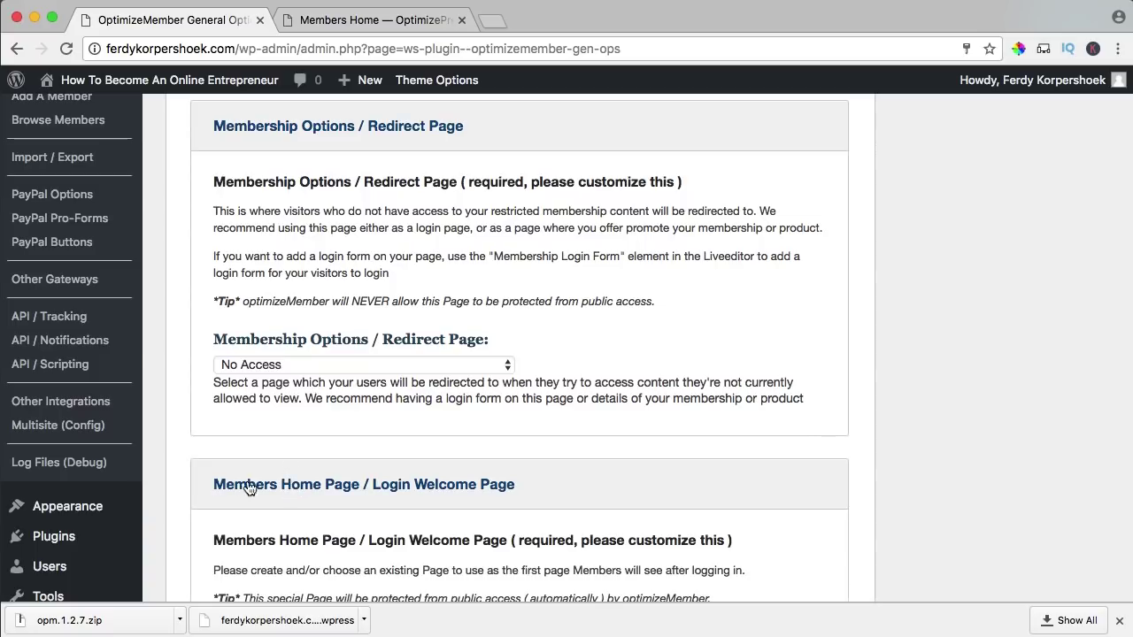
scroll(522, 453, "down", 5)
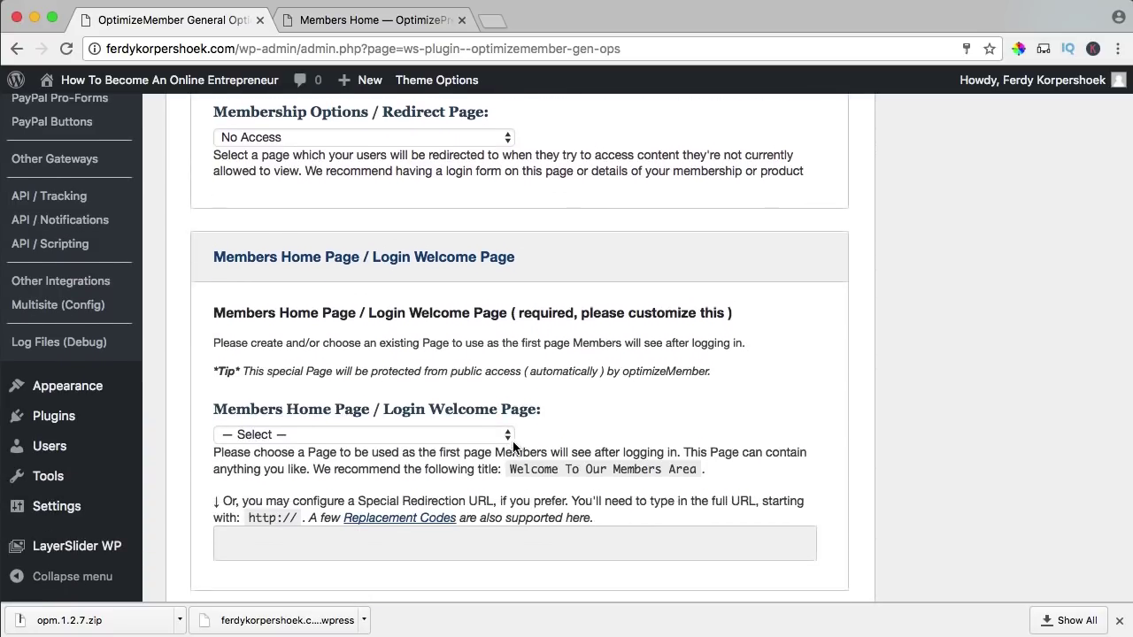
scroll(361, 372, "down", 1)
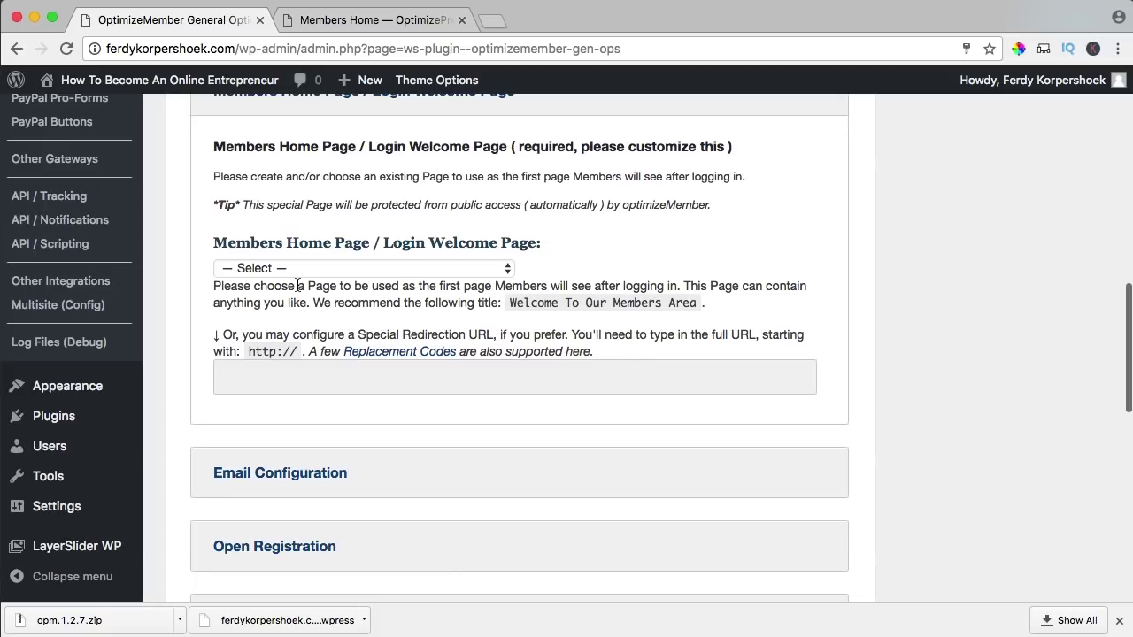
left_click_drag(268, 285, 417, 295)
left_click(416, 296)
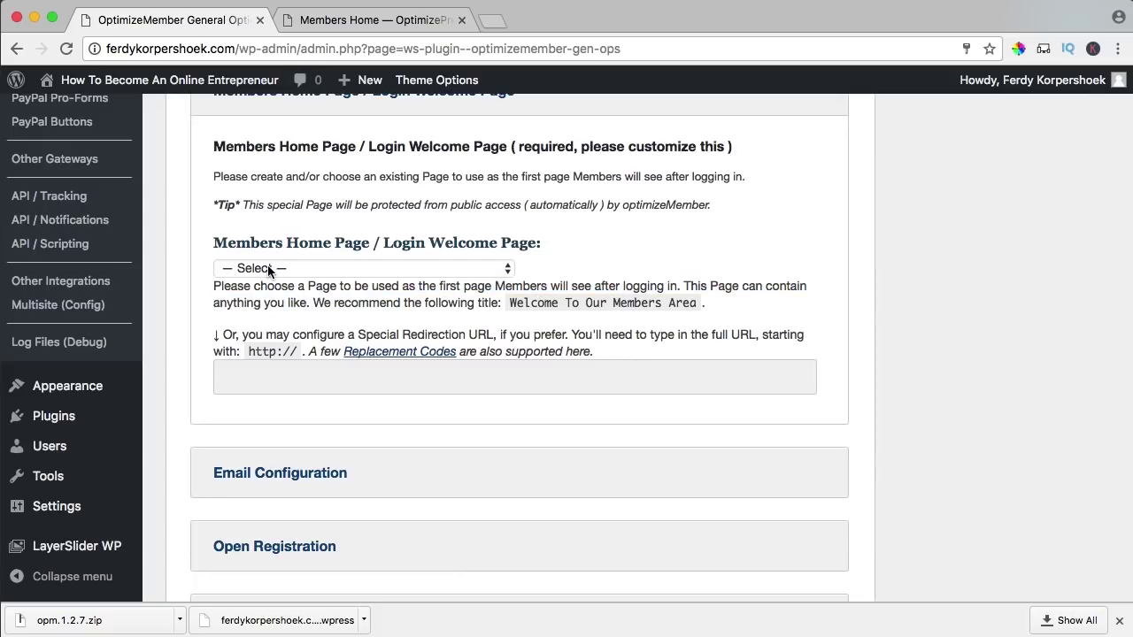
left_click(276, 269)
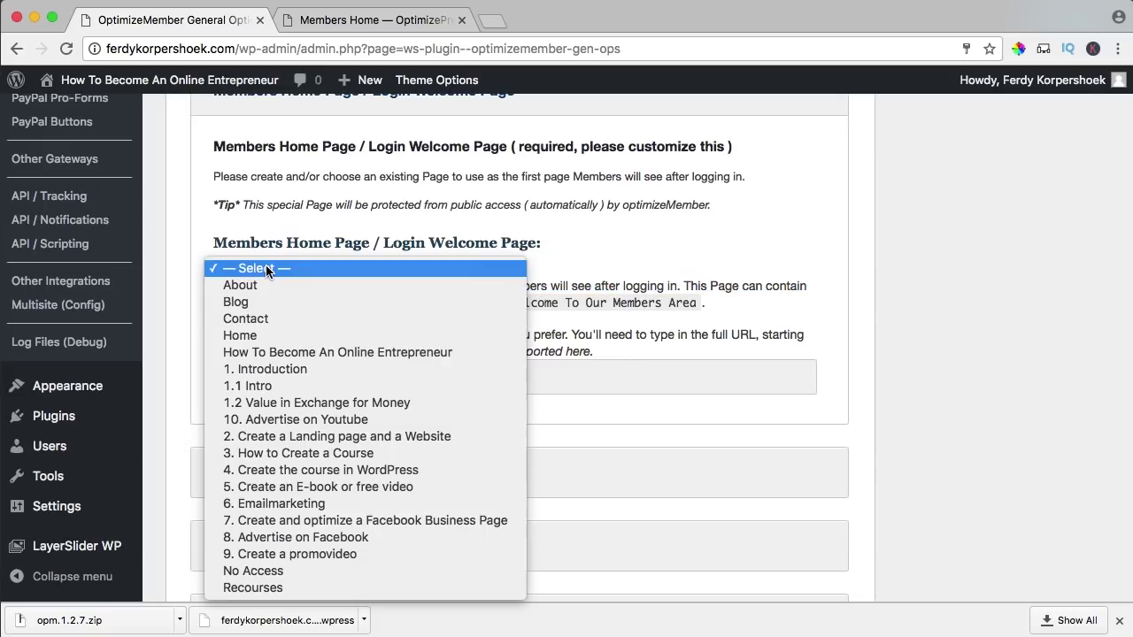
left_click(365, 351)
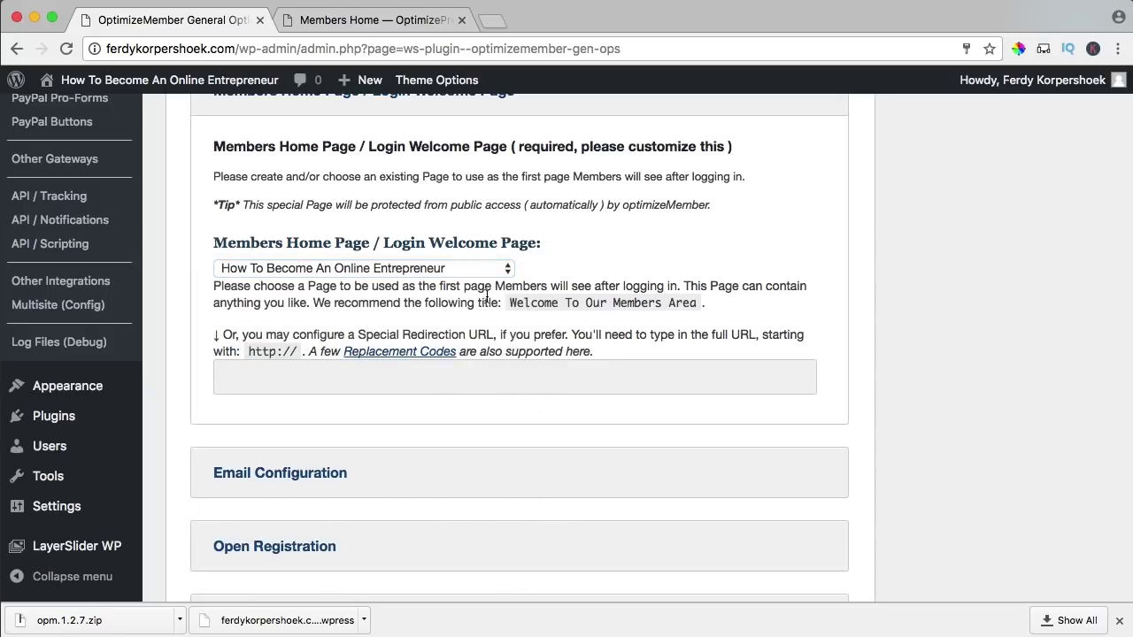
scroll(427, 298, "down", 4)
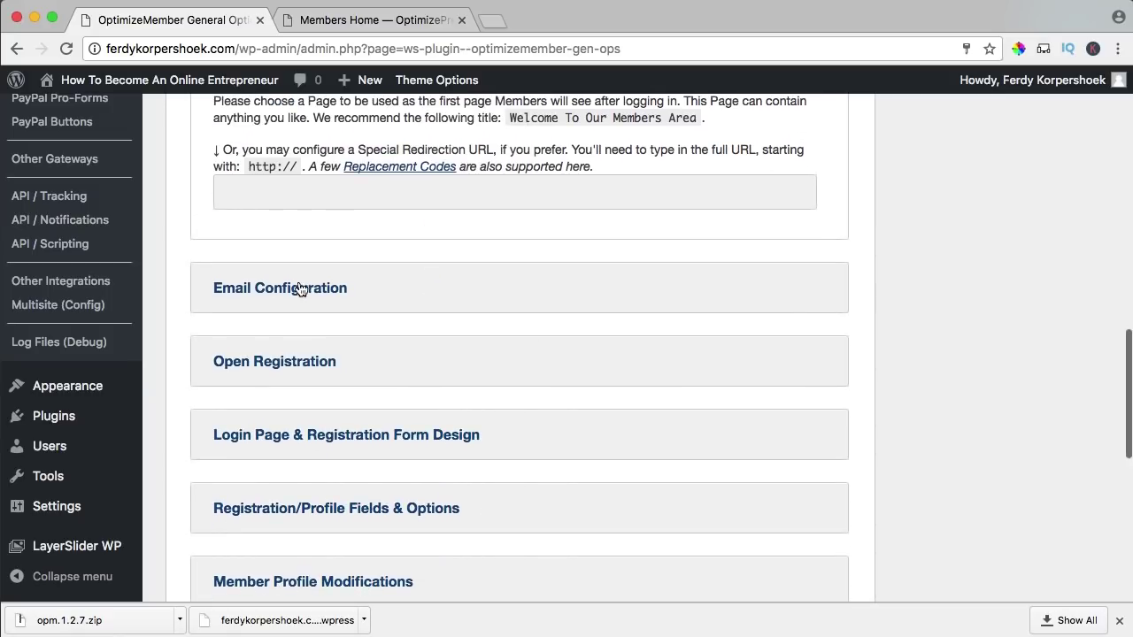
scroll(383, 377, "down", 7)
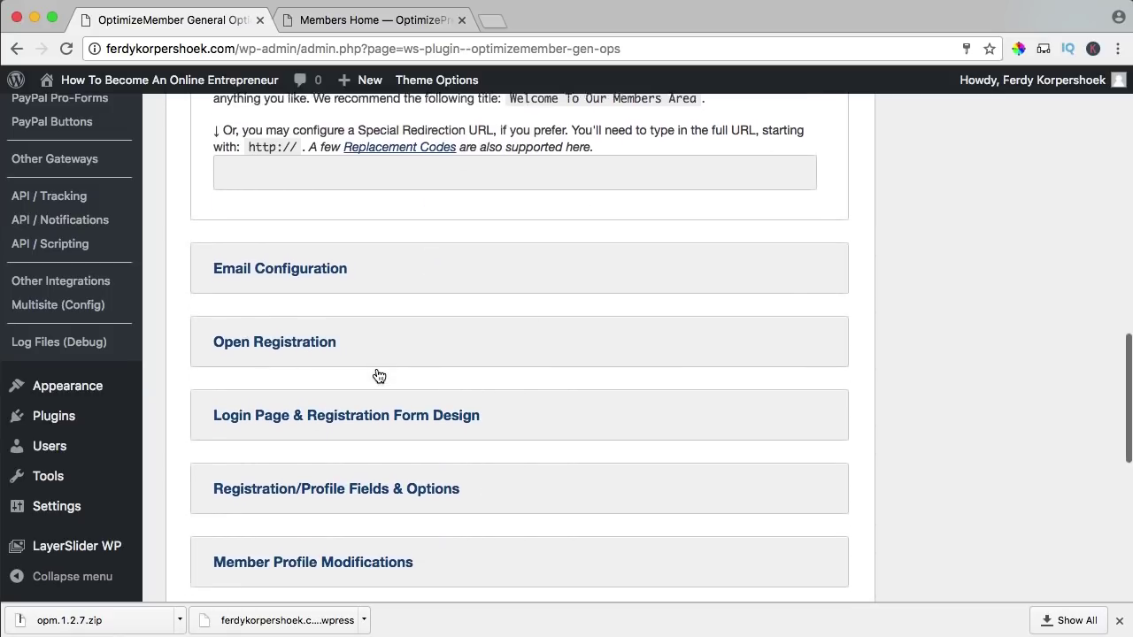
scroll(378, 375, "down", 5)
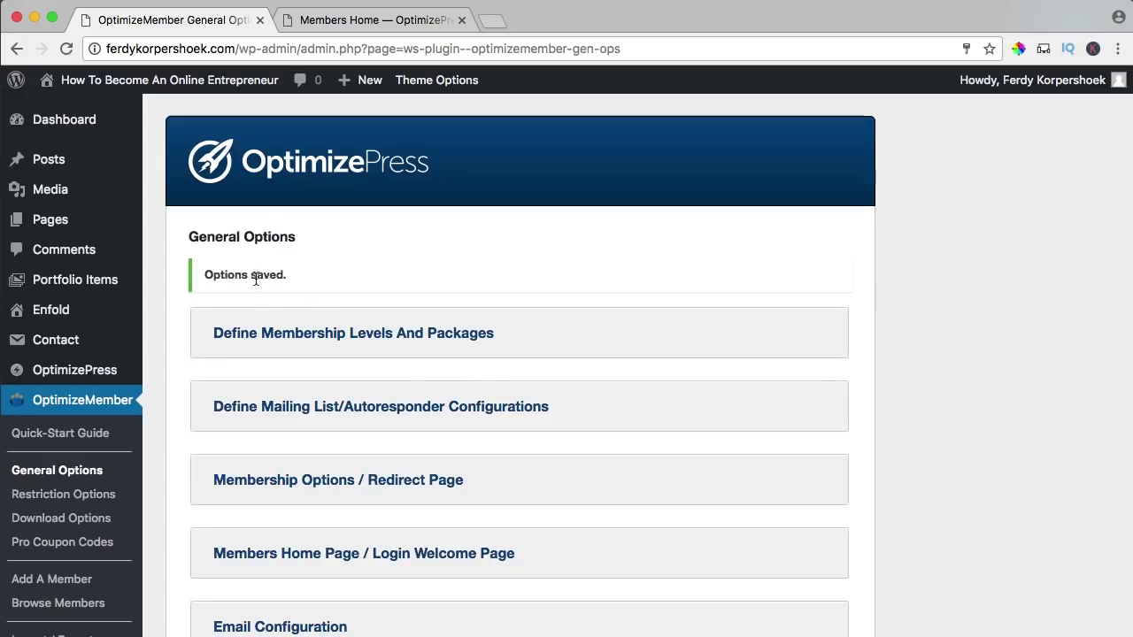
left_click_drag(234, 276, 374, 286)
- Return to the full Pages list and close the Members Home browser tab
left_click(374, 287)
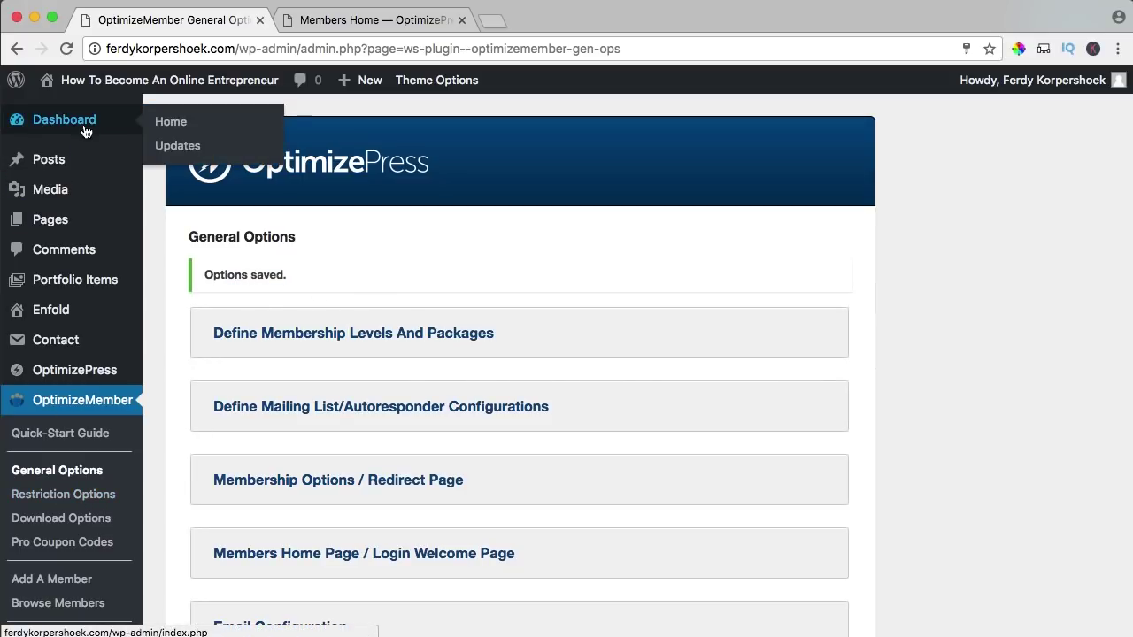
left_click(67, 227)
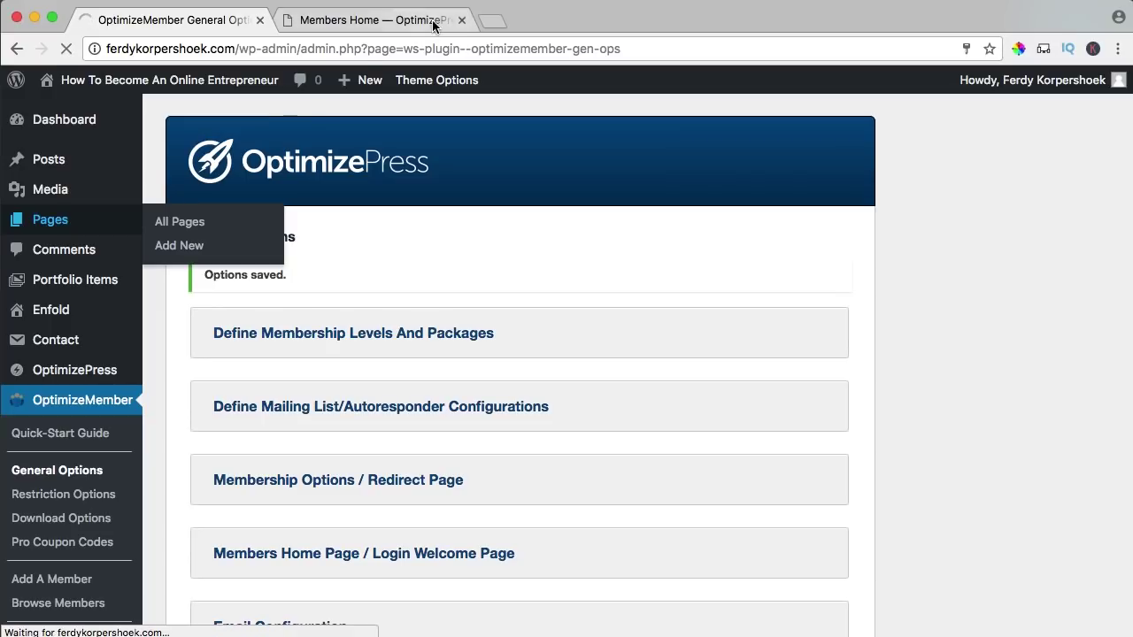
left_click(461, 20)
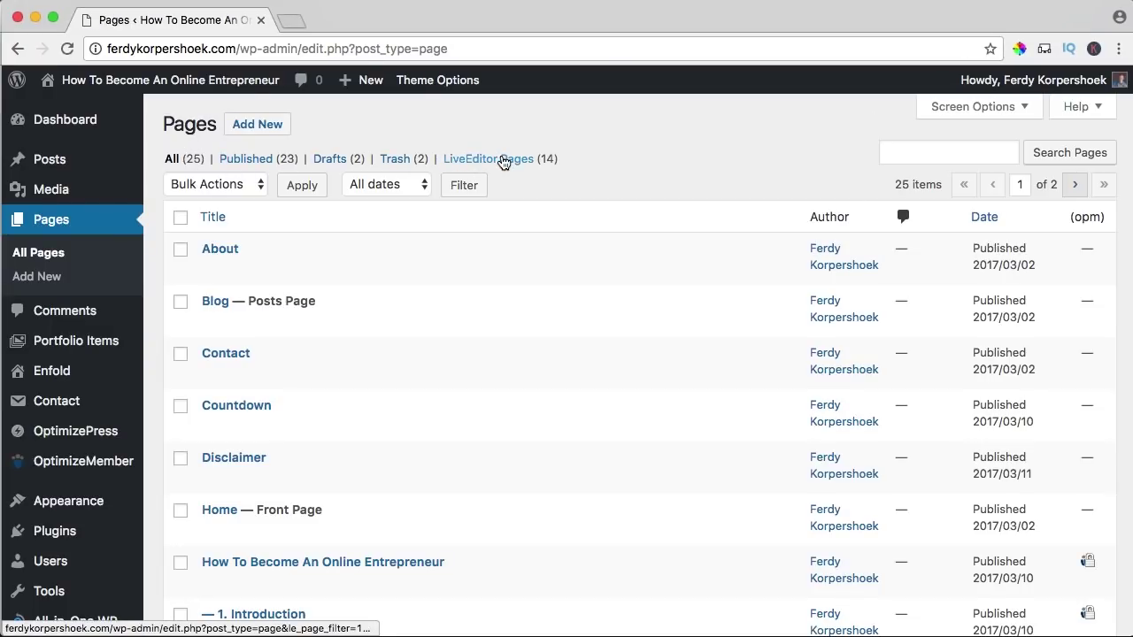
- Filter to LiveEditor Pages, check all 13 are published, and open How To Become An Online Entrepreneur
left_click(501, 159)
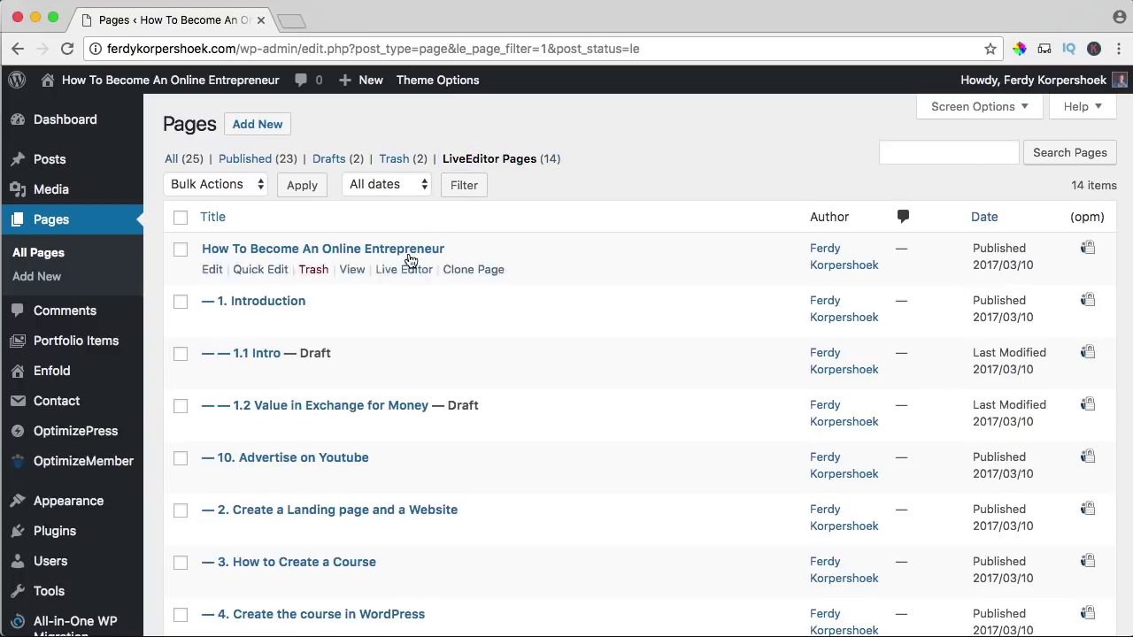
mouse_move(486, 264)
scroll(486, 264, "down", 4)
scroll(485, 264, "up", 4)
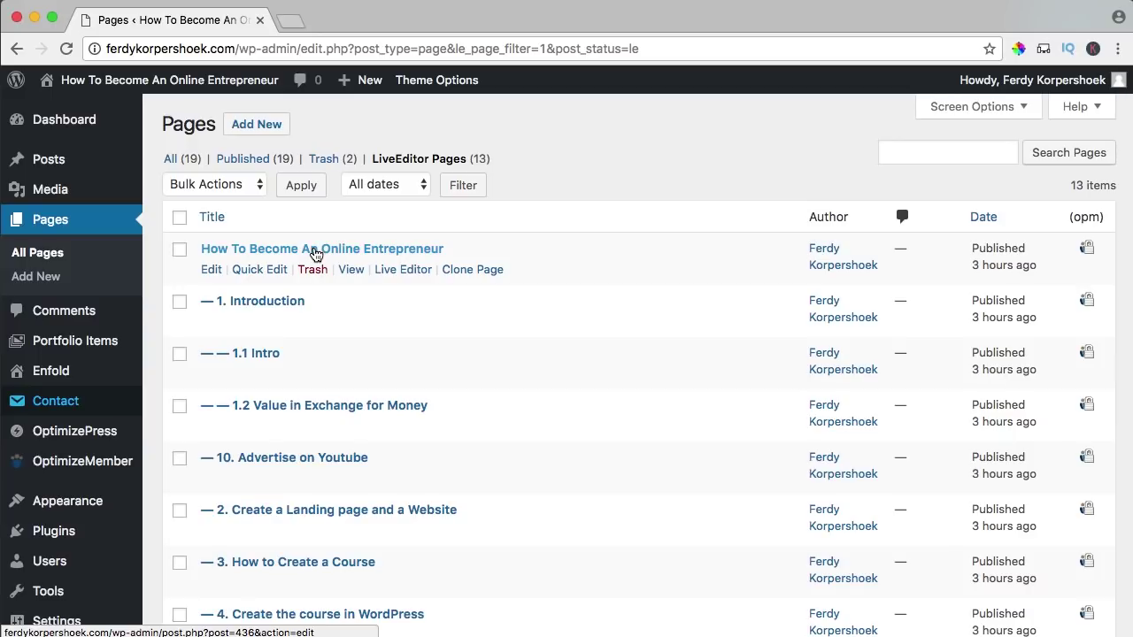
left_click(316, 254, "super")
left_click(357, 23)
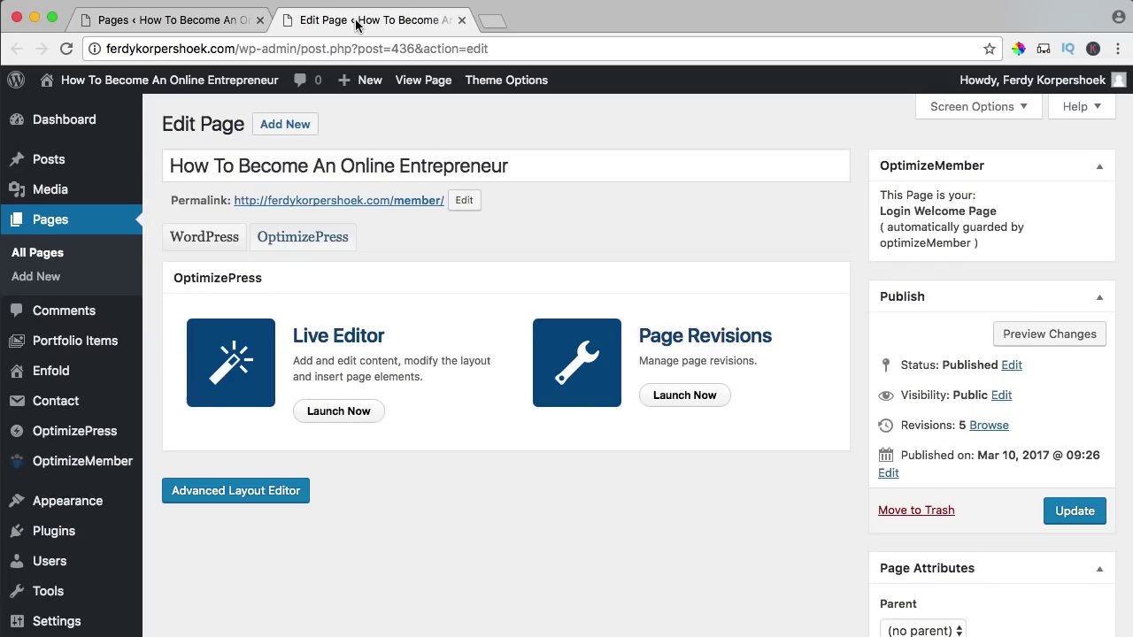
left_click(337, 413)
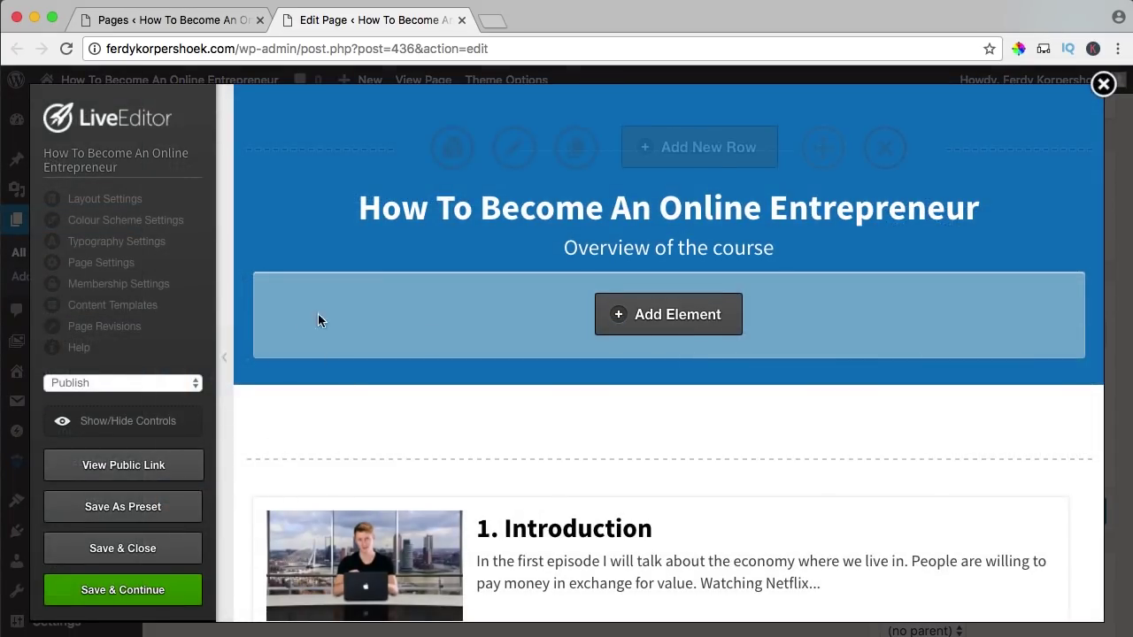
left_click(111, 287)
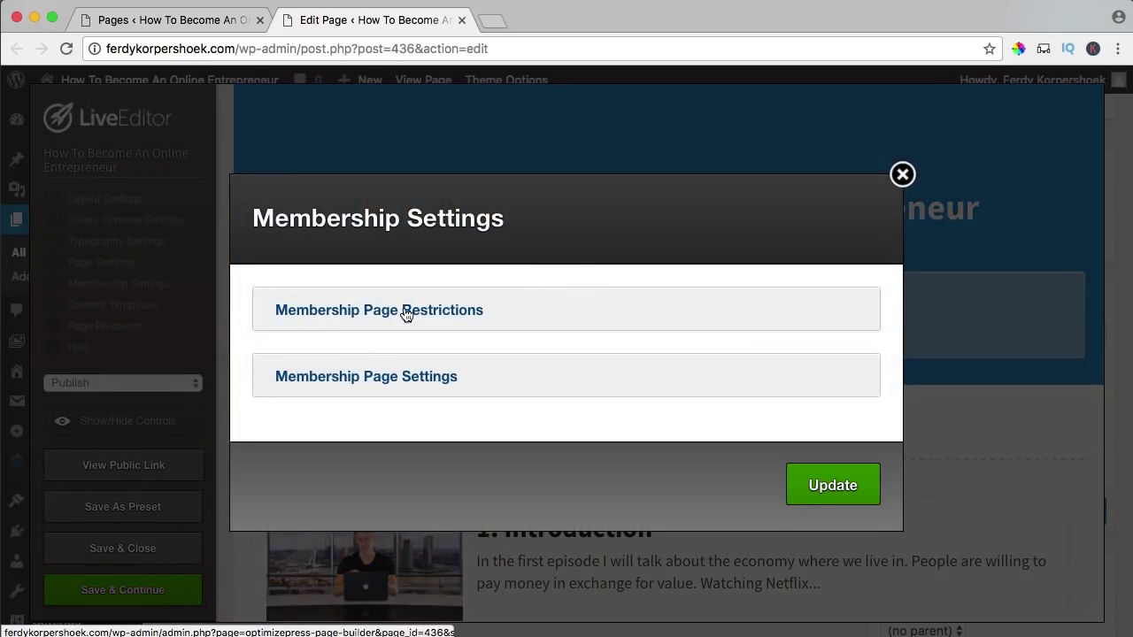
left_click(405, 311)
left_click_drag(278, 325, 358, 325)
left_click(353, 329)
left_click_drag(295, 366, 471, 365)
left_click(469, 365)
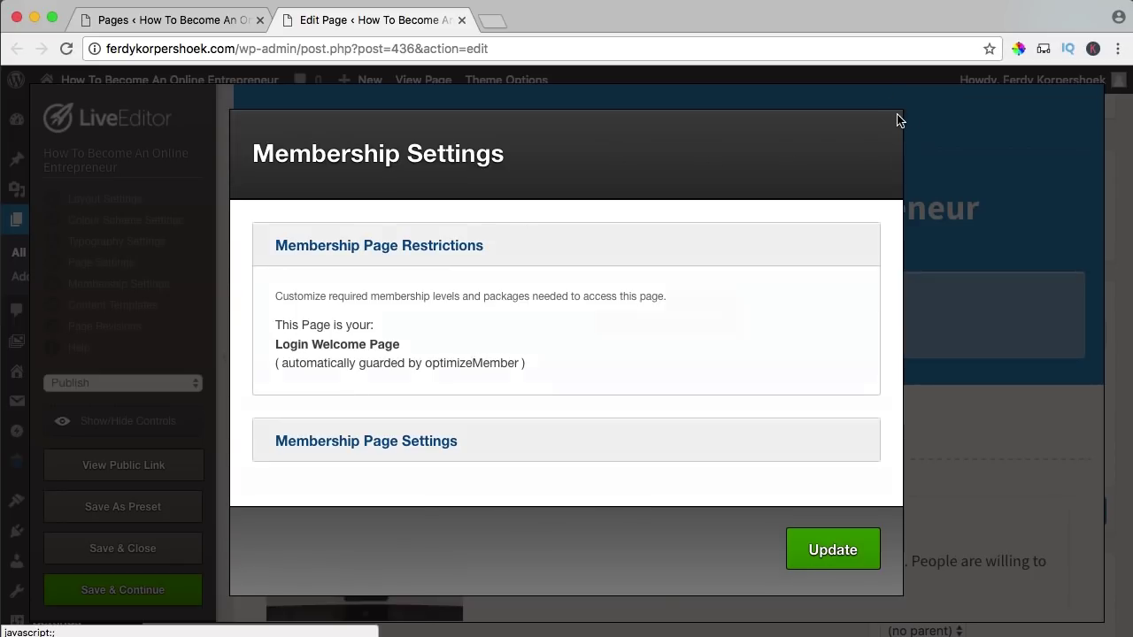
left_click(899, 113)
left_click(461, 20)
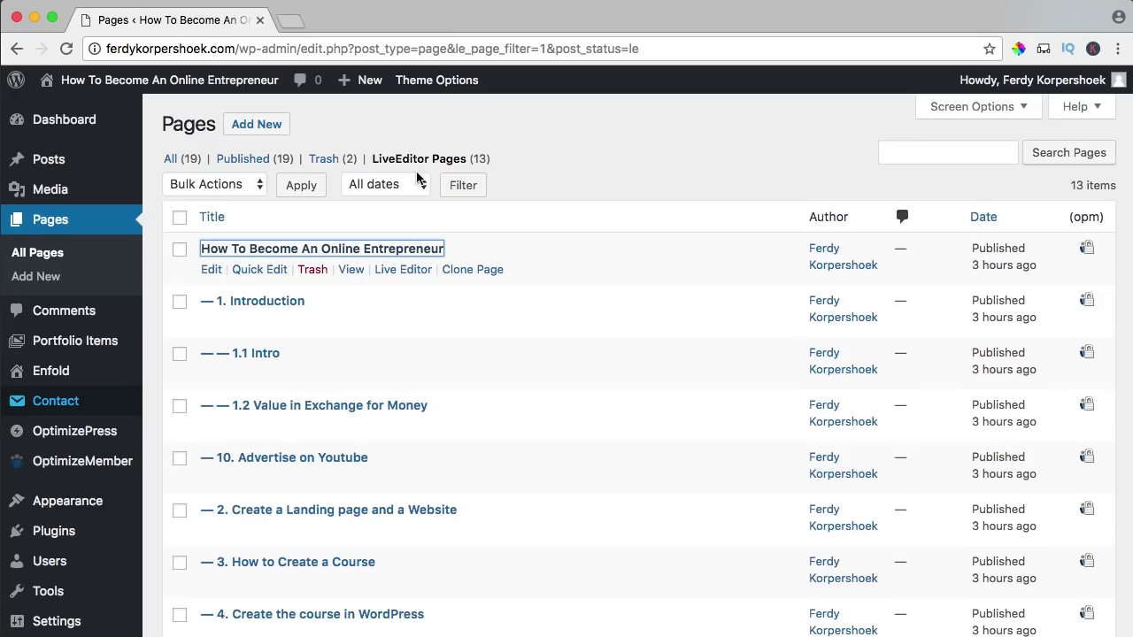
- Open lessons 1. Introduction through 5. Create an E-book or free video in separate editor tabs
scroll(433, 152, "down", 3)
left_click(263, 170, "super")
left_click(261, 221, "super")
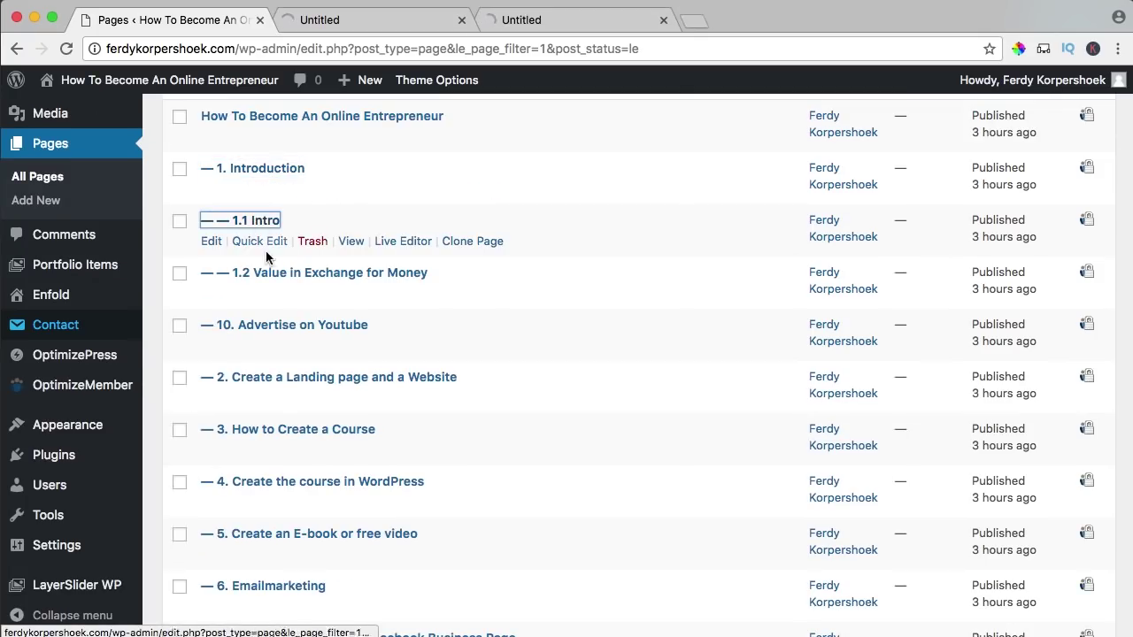
left_click(261, 273, "super")
left_click(272, 329, "super")
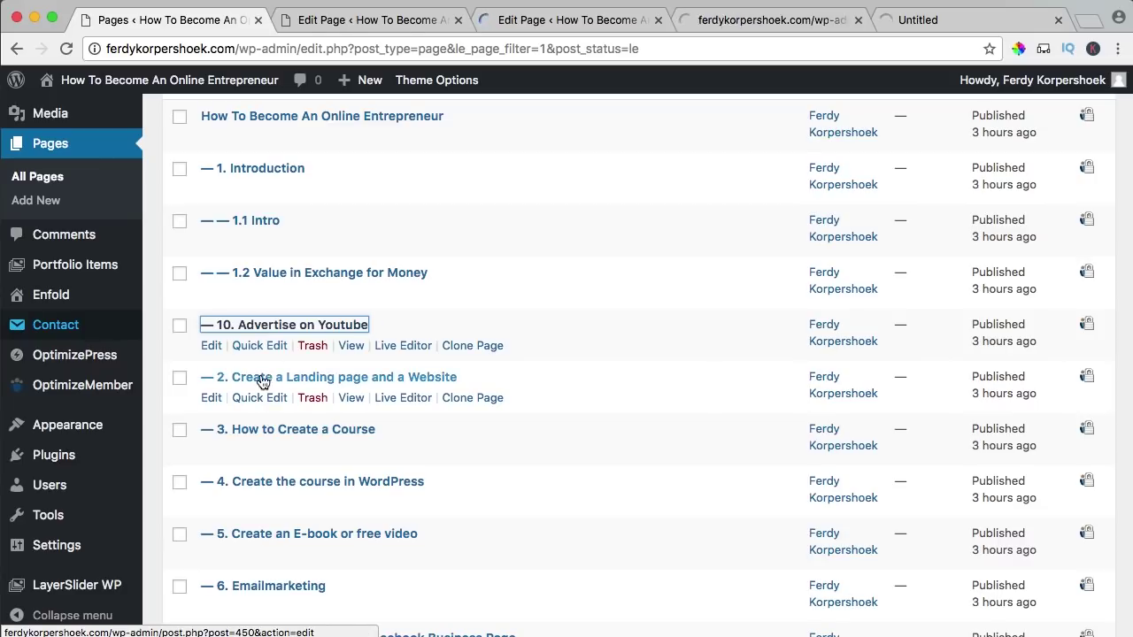
left_click(263, 378, "super")
left_click(261, 430, "super")
left_click(270, 481, "super")
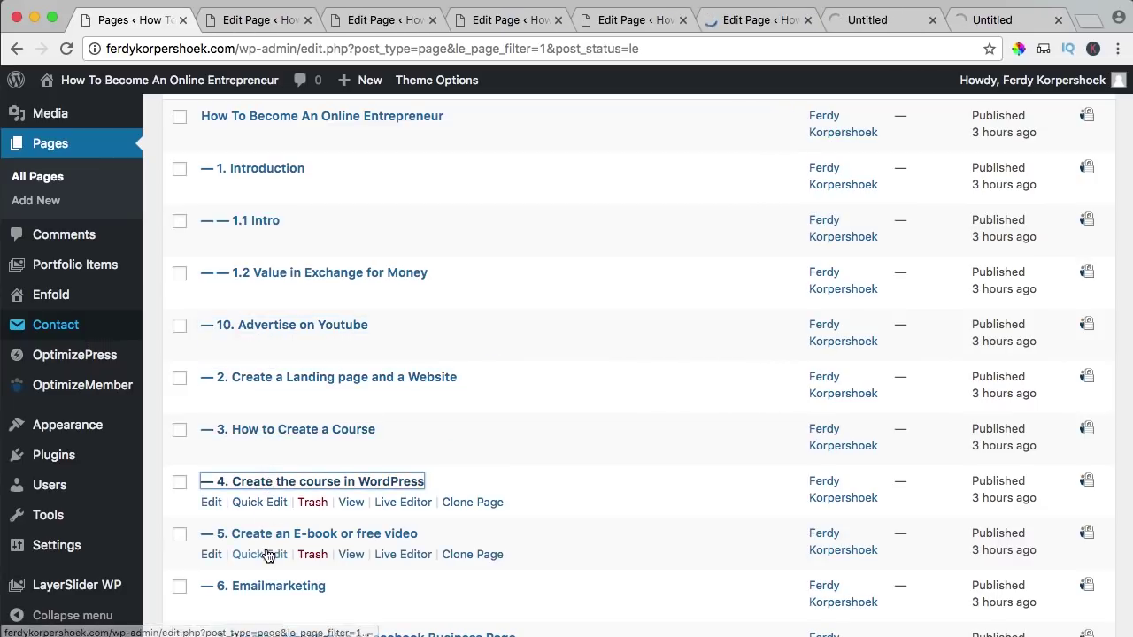
left_click(265, 535, "super")
- Open lessons 6 to 9 in their own tabs, then return to the 1. Introduction editor
scroll(269, 548, "down", 6)
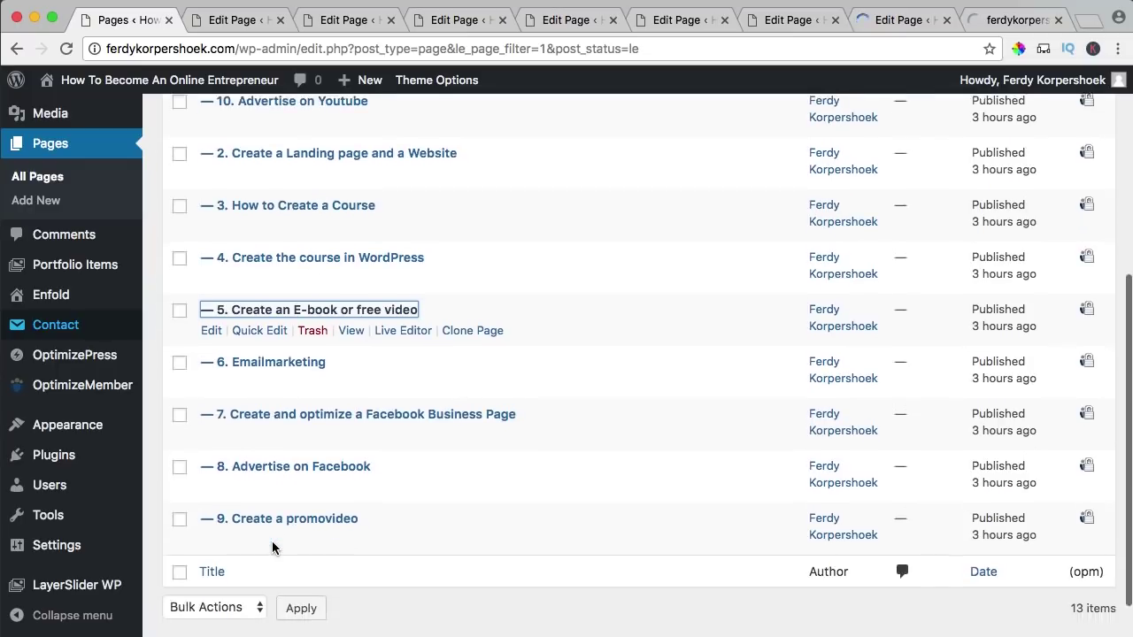
left_click(265, 318, "super")
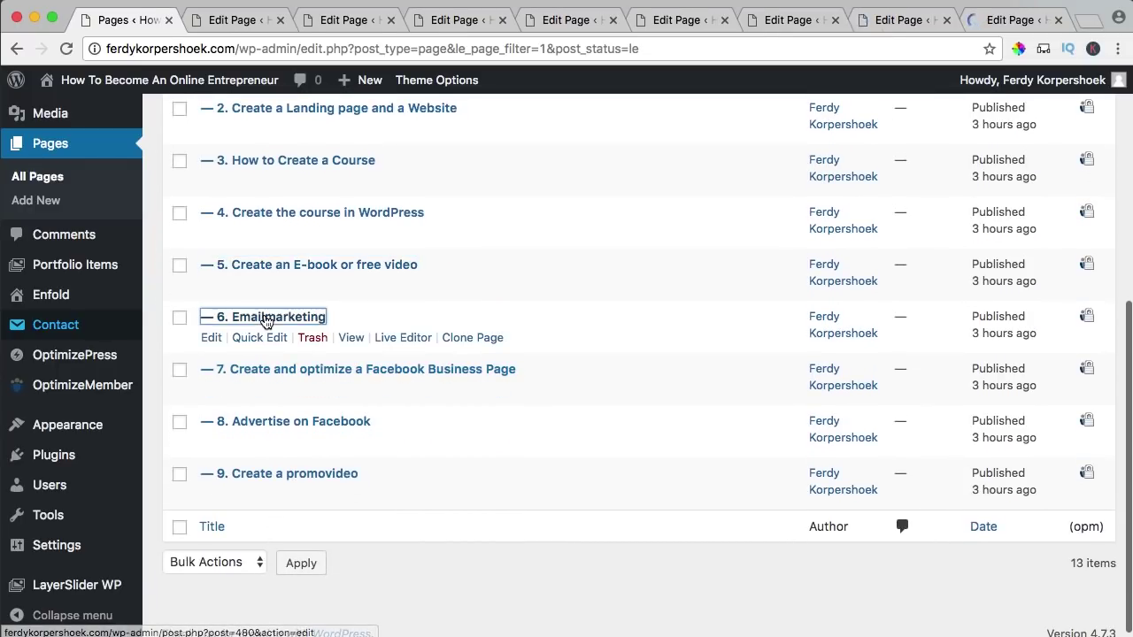
left_click(265, 371, "super")
left_click(265, 423, "super")
left_click(270, 475, "super")
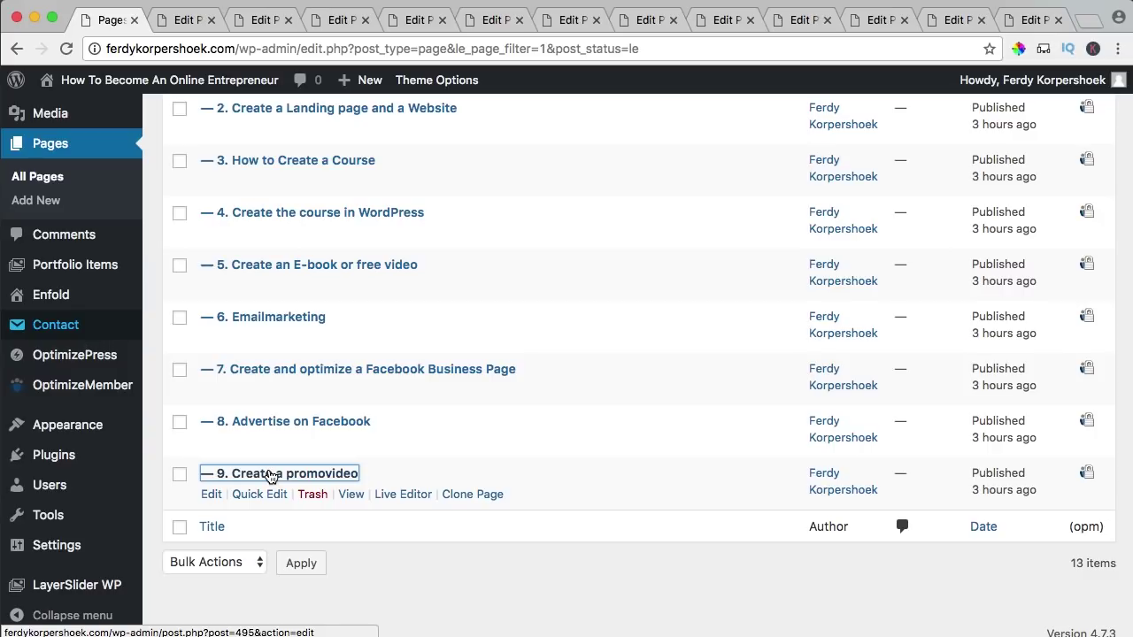
key("ctrl+Tab")
left_click(269, 26)
left_click(184, 21)
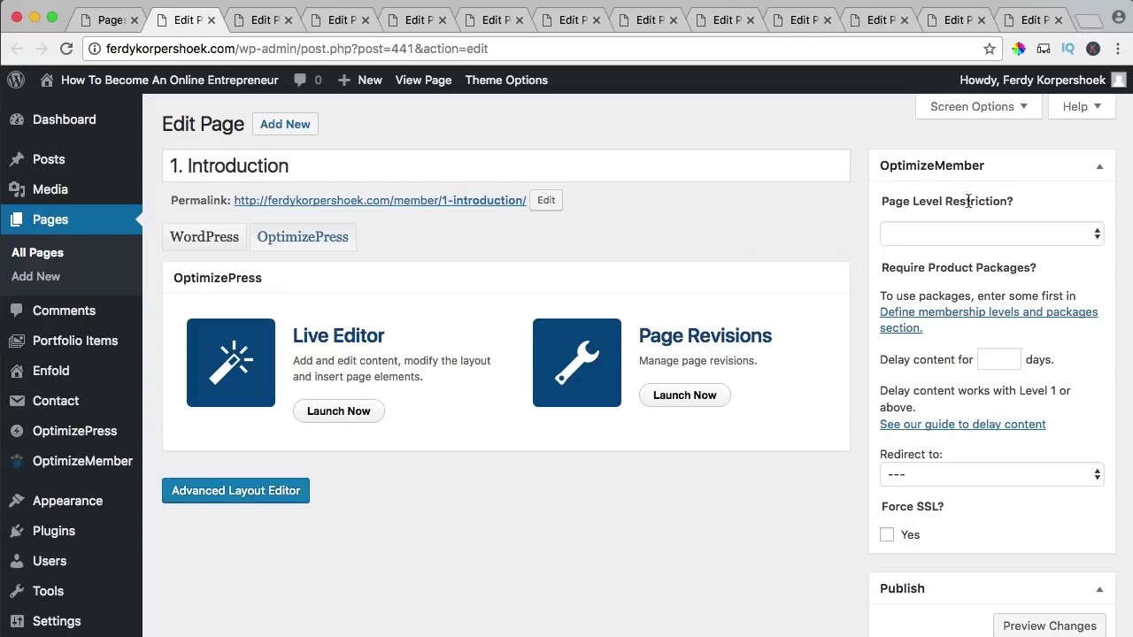
- Set Require Entrepreneur Members on 1. Introduction, 1.1 Intro, 1.2 Value in Exchange for Money and 10. Advertise on Youtube
left_click(952, 235)
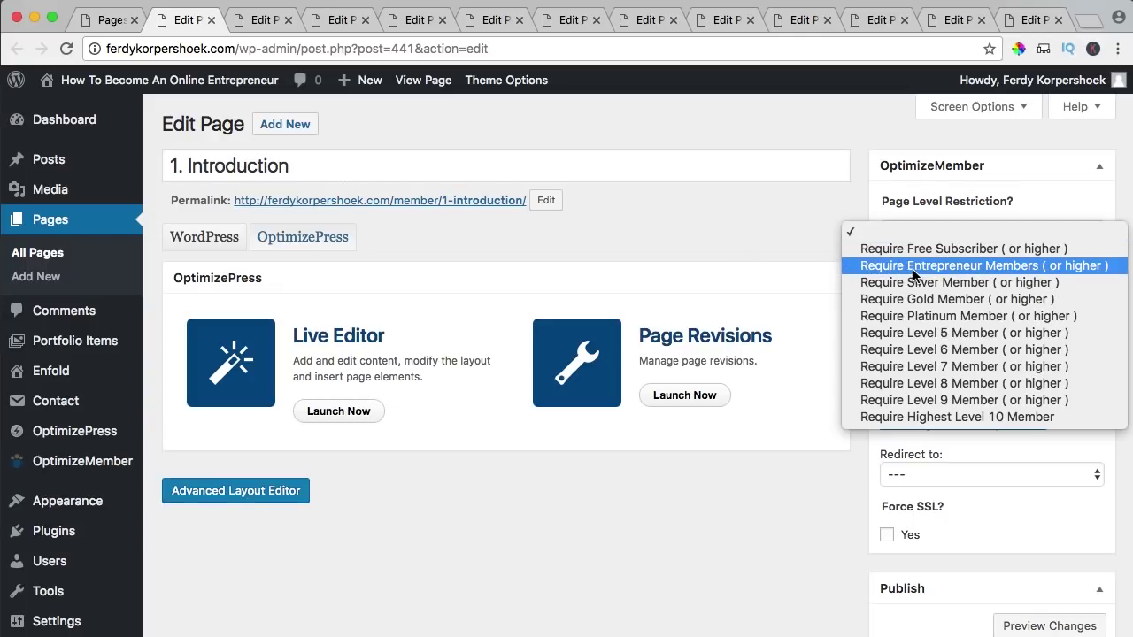
left_click(969, 266)
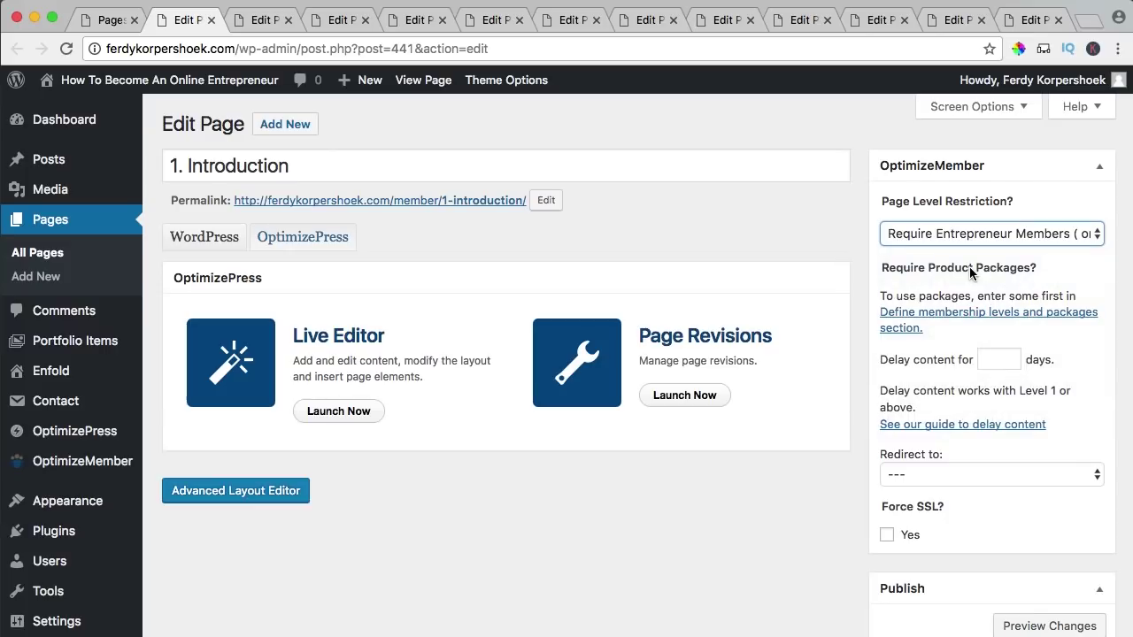
key("ctrl+Tab")
left_click(914, 232)
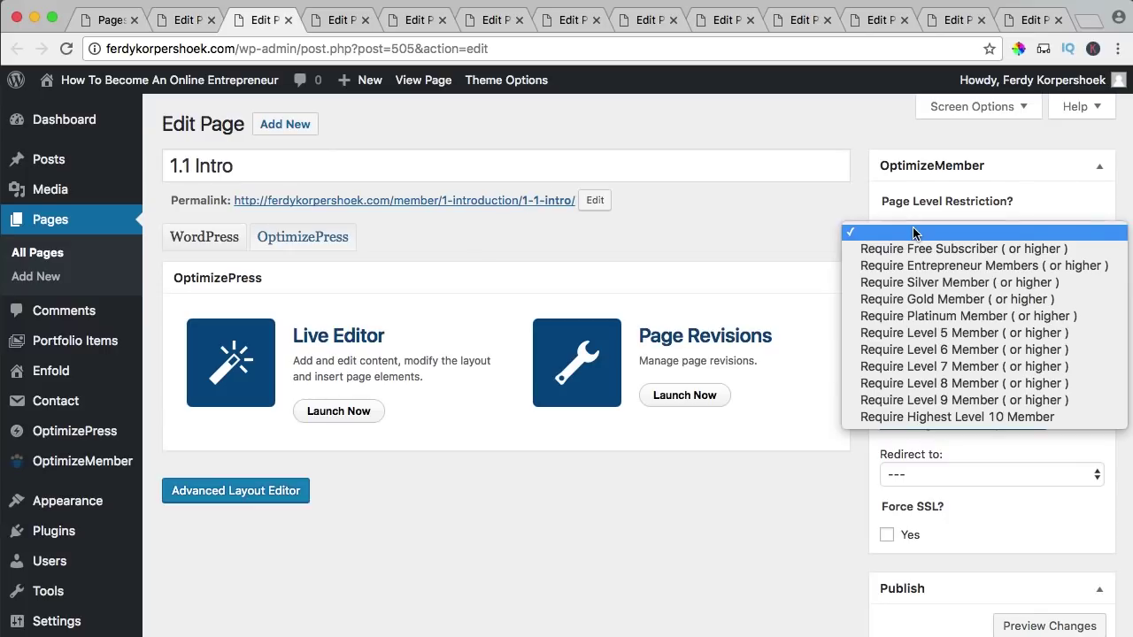
left_click(912, 266)
key("ctrl+Tab")
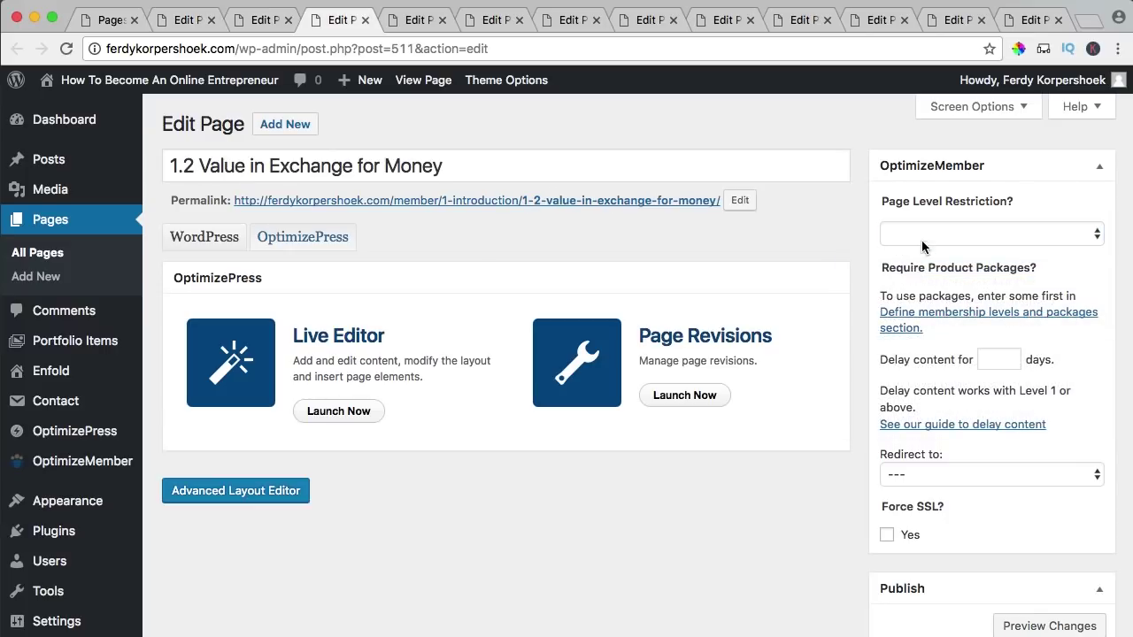
left_click(918, 232)
left_click(918, 266)
key("ctrl+Tab")
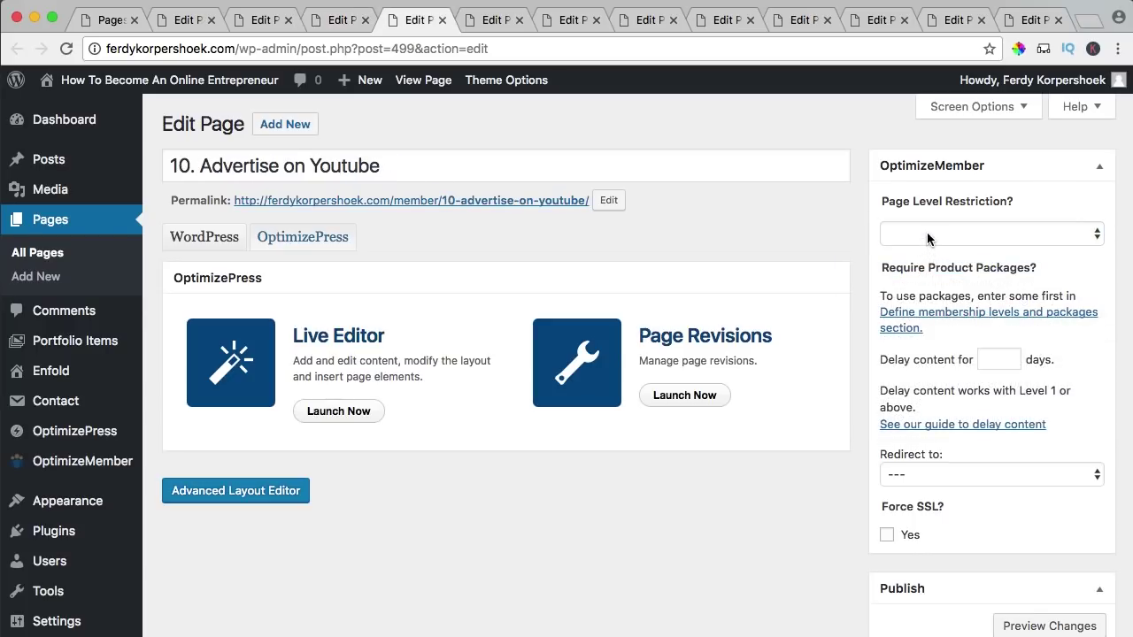
left_click(927, 234)
left_click(928, 266)
- Apply the same Entrepreneur Members restriction to the remaining lessons, including 9. Create a promovideo
key("ctrl+Tab")
left_click(925, 233)
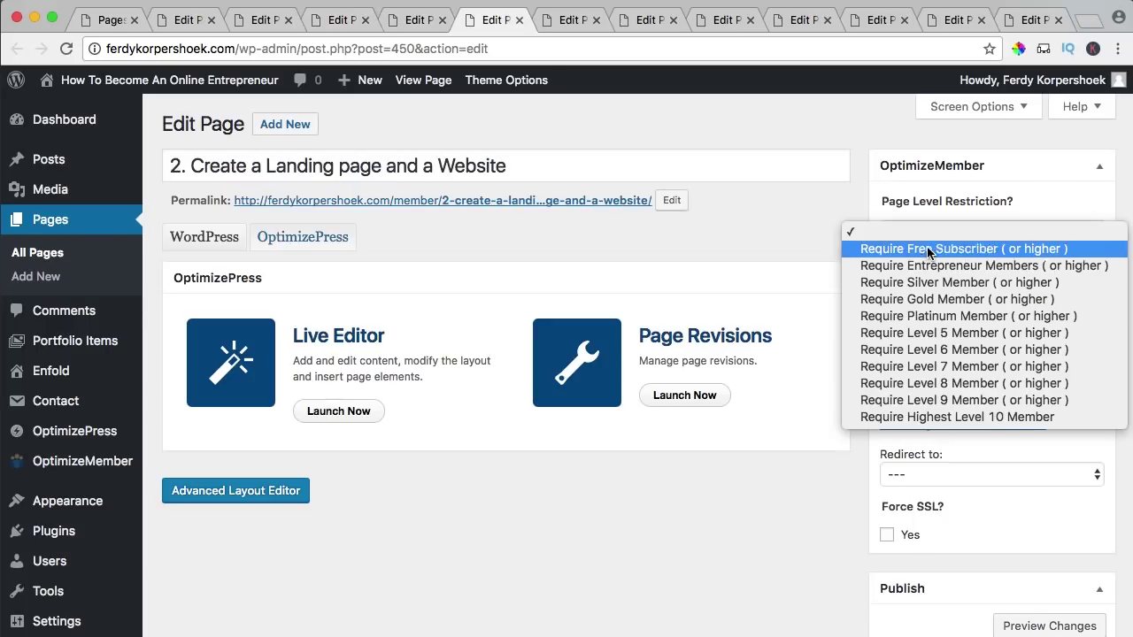
left_click(925, 266)
key("ctrl+Tab")
left_click(920, 234)
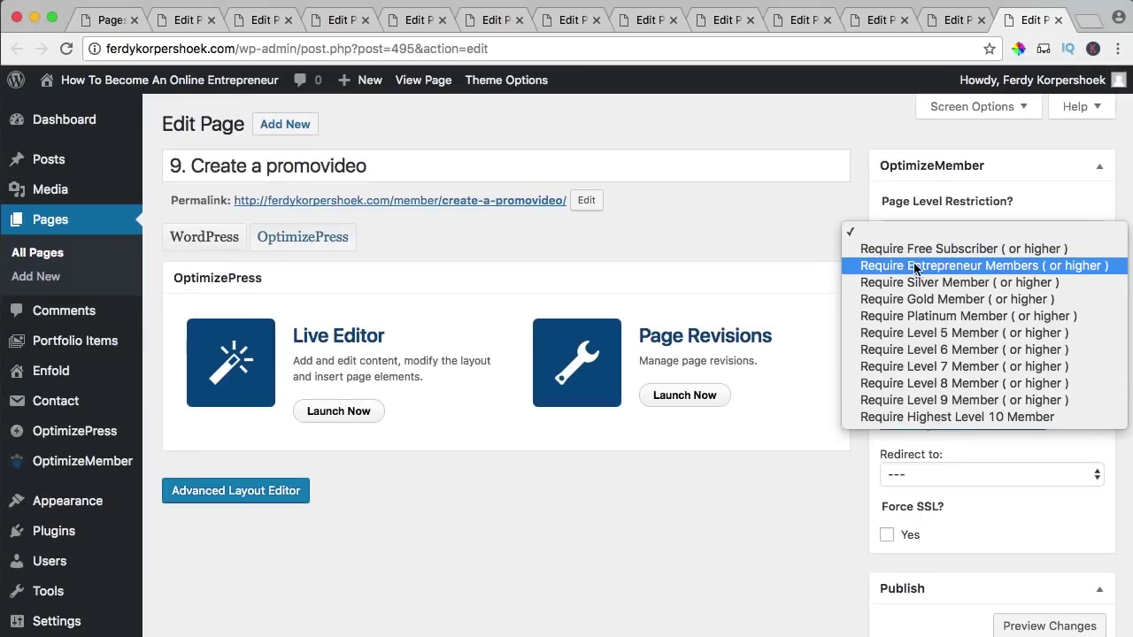
left_click(921, 267)
- Update 1. Introduction, 1.1 Intro and 1.2 Value in Exchange for Money to save their restriction
key("super+2")
scroll(991, 328, "down", 10)
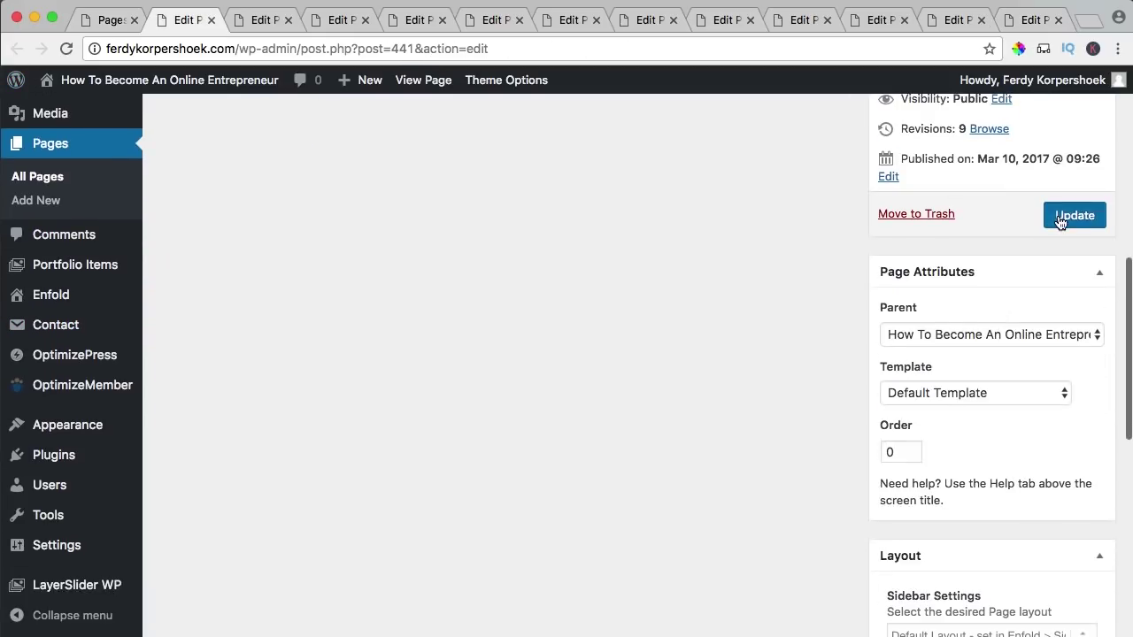
left_click(1066, 215)
key("ctrl+Tab")
scroll(1038, 256, "down", 5)
left_click(1072, 425)
key("ctrl+Tab")
scroll(1045, 359, "down", 5)
left_click(1073, 491)
- Update 10. Advertise on Youtube and the landing page lesson, then close the lesson tabs
key("ctrl+Tab")
scroll(1053, 403, "down", 5)
left_click(1072, 413)
key("ctrl+Tab")
scroll(1033, 391, "down", 3)
scroll(1033, 390, "down", 5)
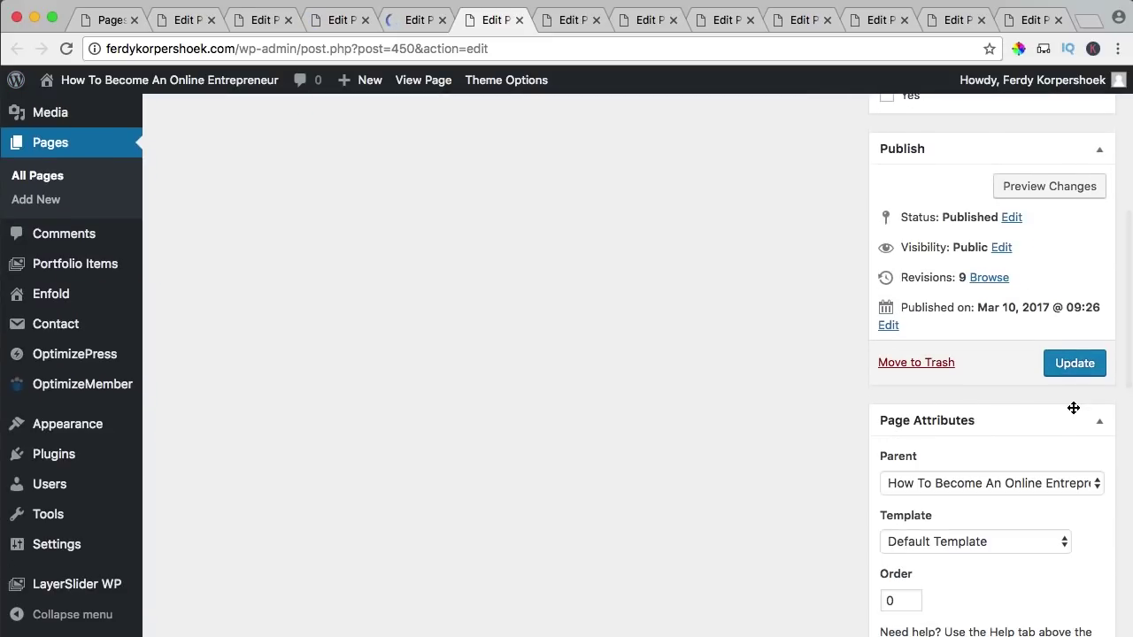
left_click(1068, 375)
key("ctrl+Tab")
scroll(1060, 422, "down", 5)
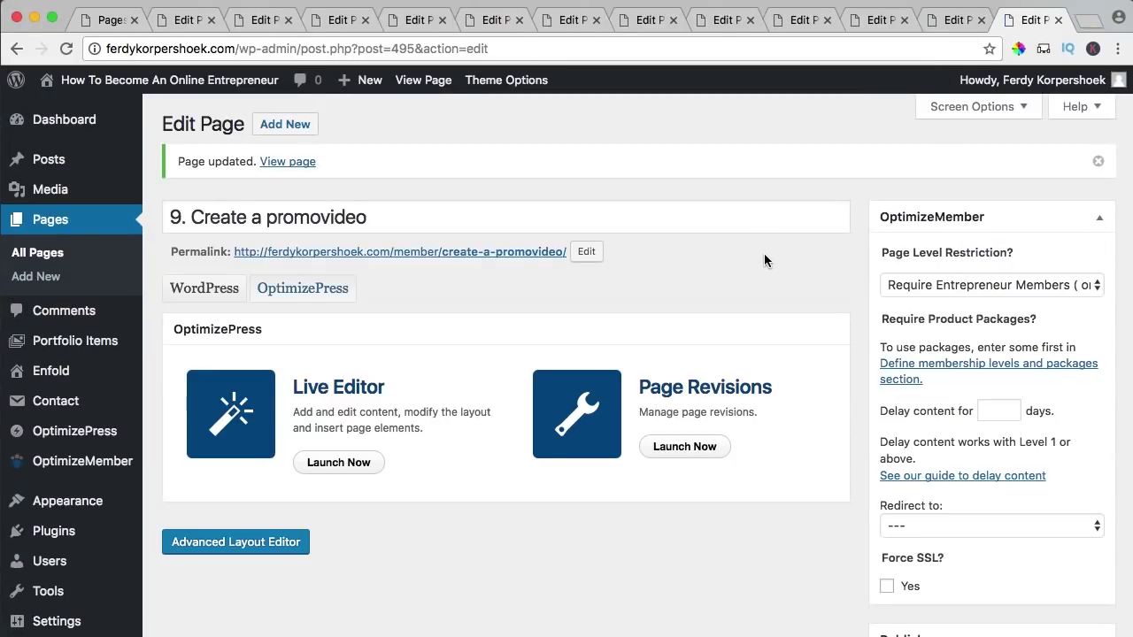
key("ctrl+w")
key("ctrl+w")
key("ctrl+w")
key("ctrl+w")
key("ctrl+w")
key("ctrl+w")
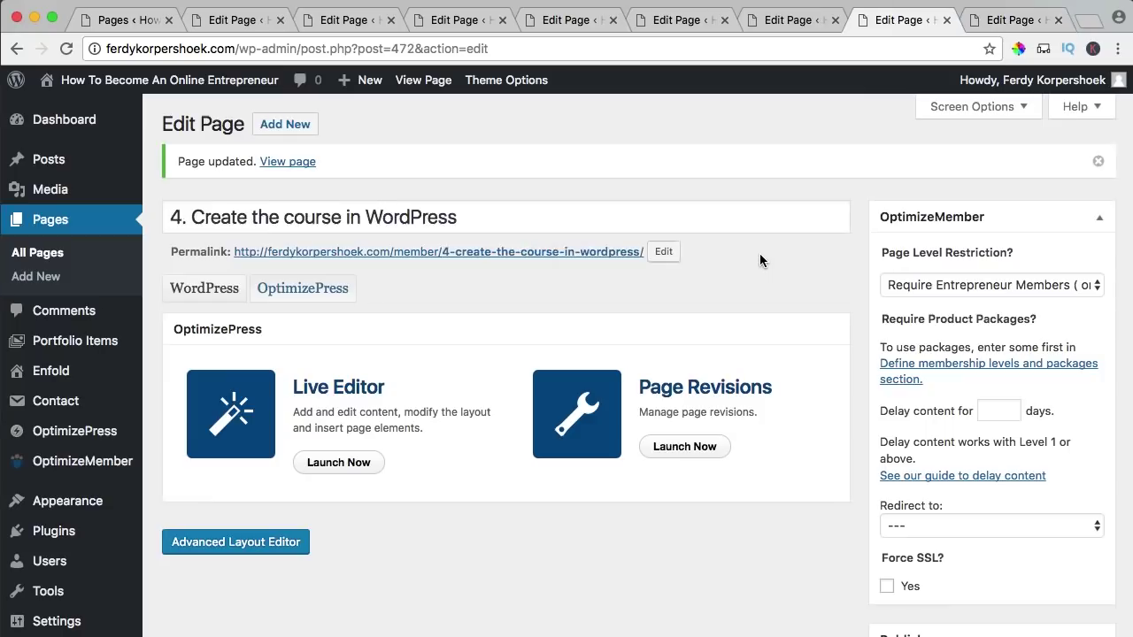
key("ctrl+w")
key("ctrl+w")
key("ctrl+w")
key("ctrl+w")
key("ctrl+w")
key("ctrl+w")
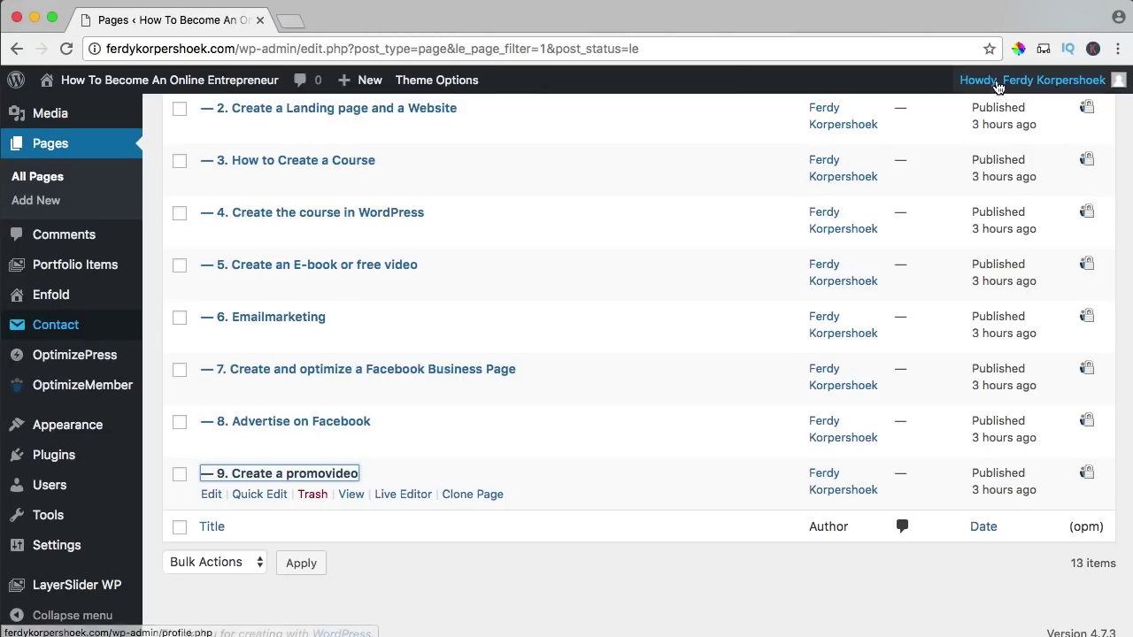
- Log out of the admin and load the site's member page as a visitor
mouse_move(1002, 81)
left_click(1009, 185)
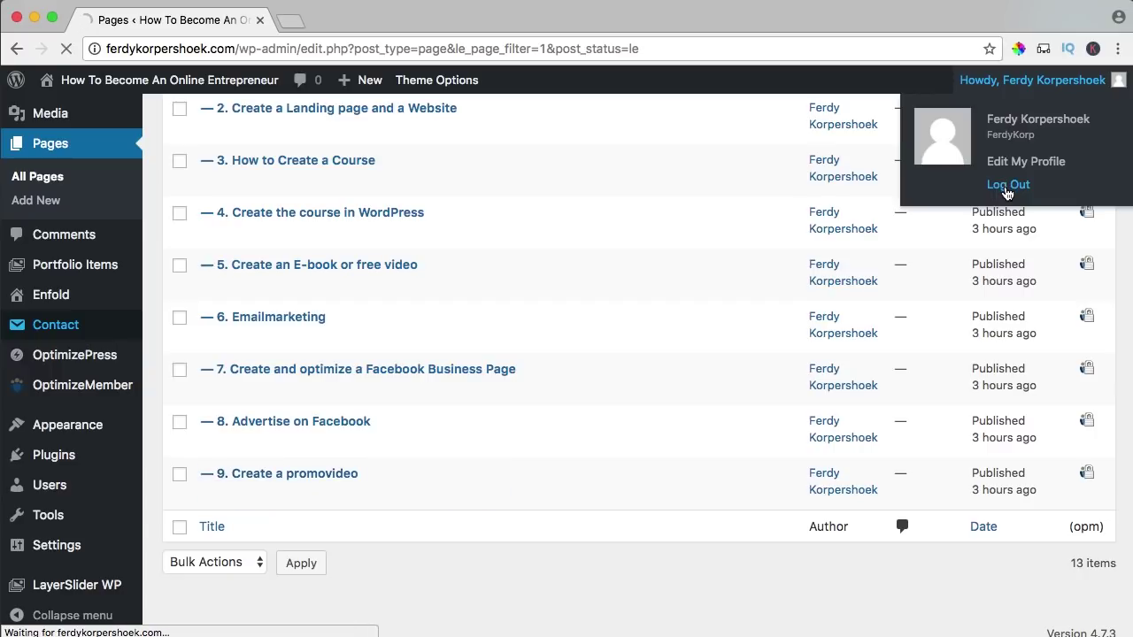
left_click(316, 51)
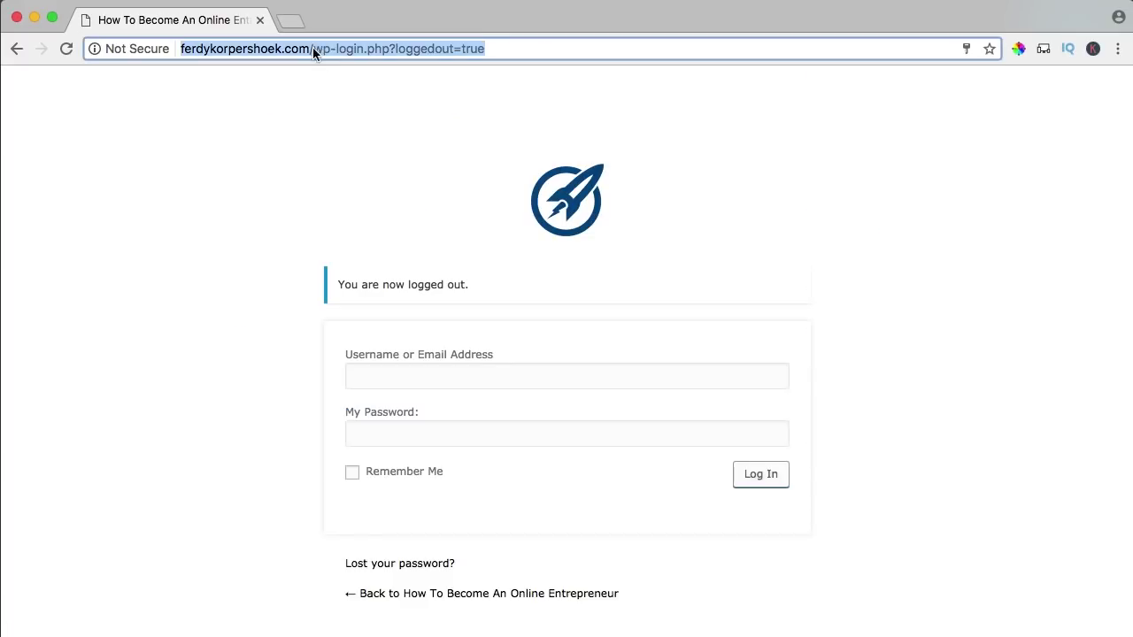
left_click_drag(313, 51, 545, 55)
type("member")
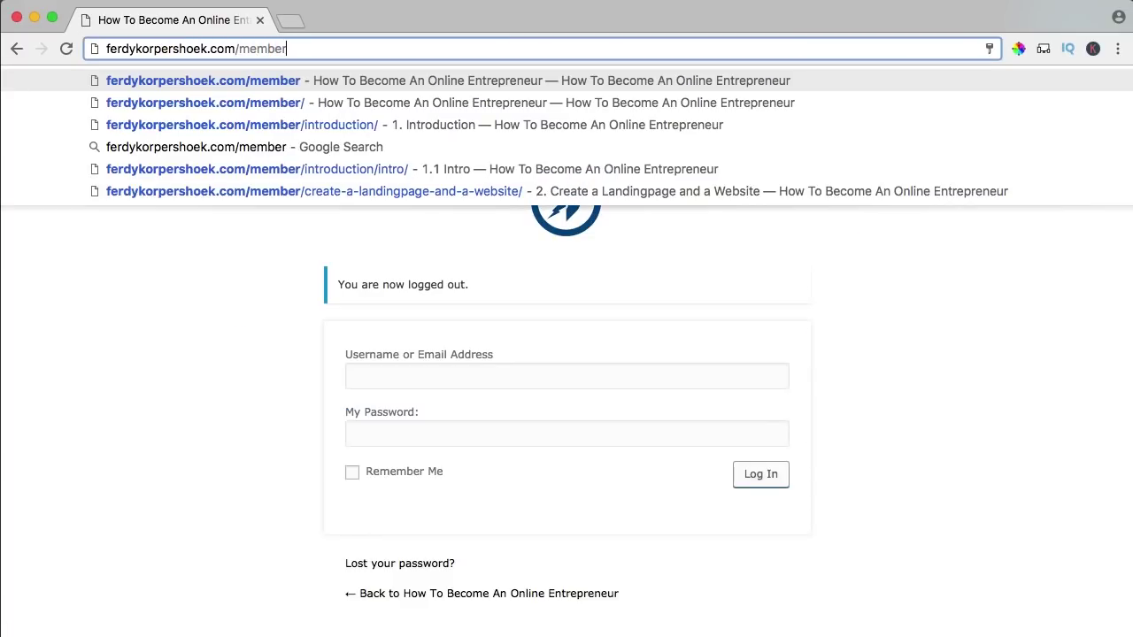
key("Return")
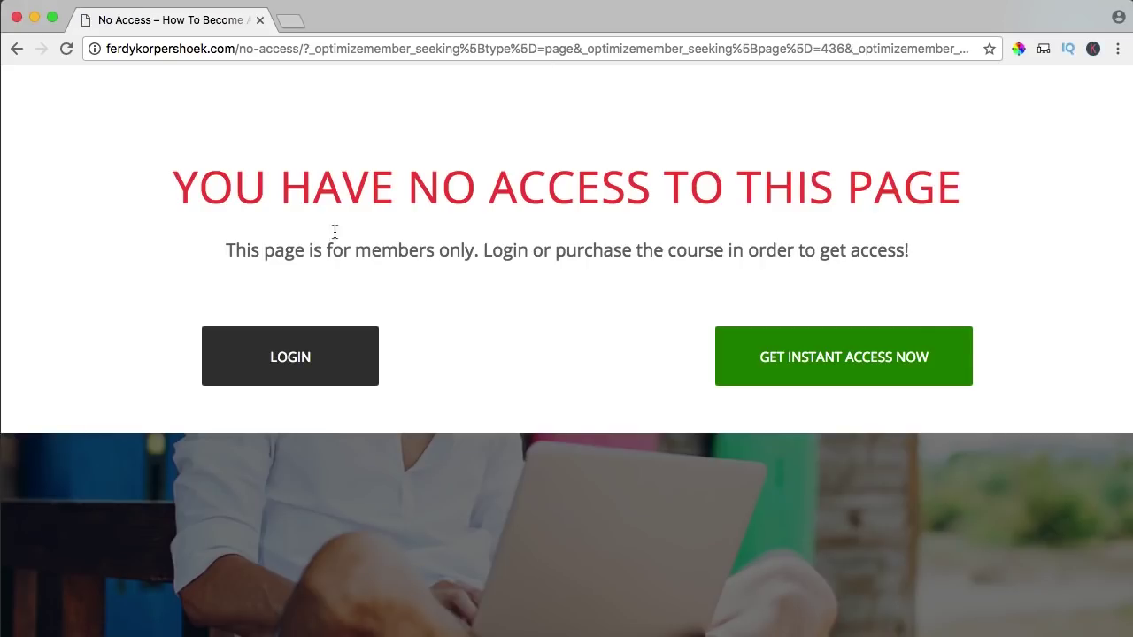
- Review the No Access page's heading and buttons, then start a new browser tab
left_click_drag(206, 173, 947, 195)
left_click(948, 195)
left_click_drag(294, 248, 439, 250)
left_click(539, 240)
scroll(574, 192, "down", 5)
scroll(574, 198, "up", 5)
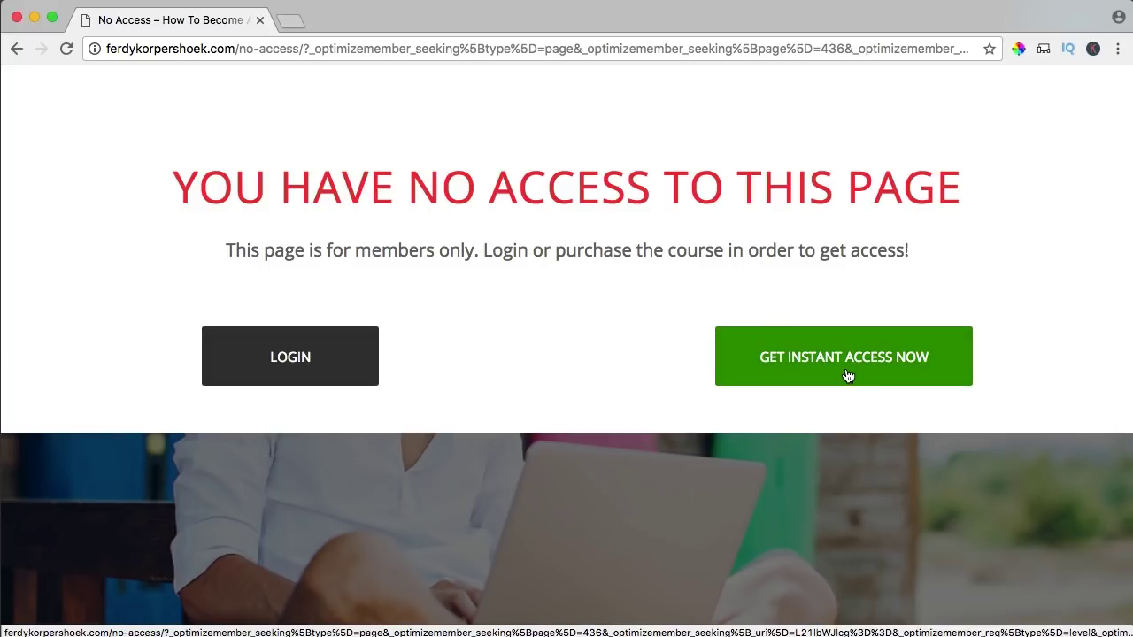
scroll(575, 357, "down", 15)
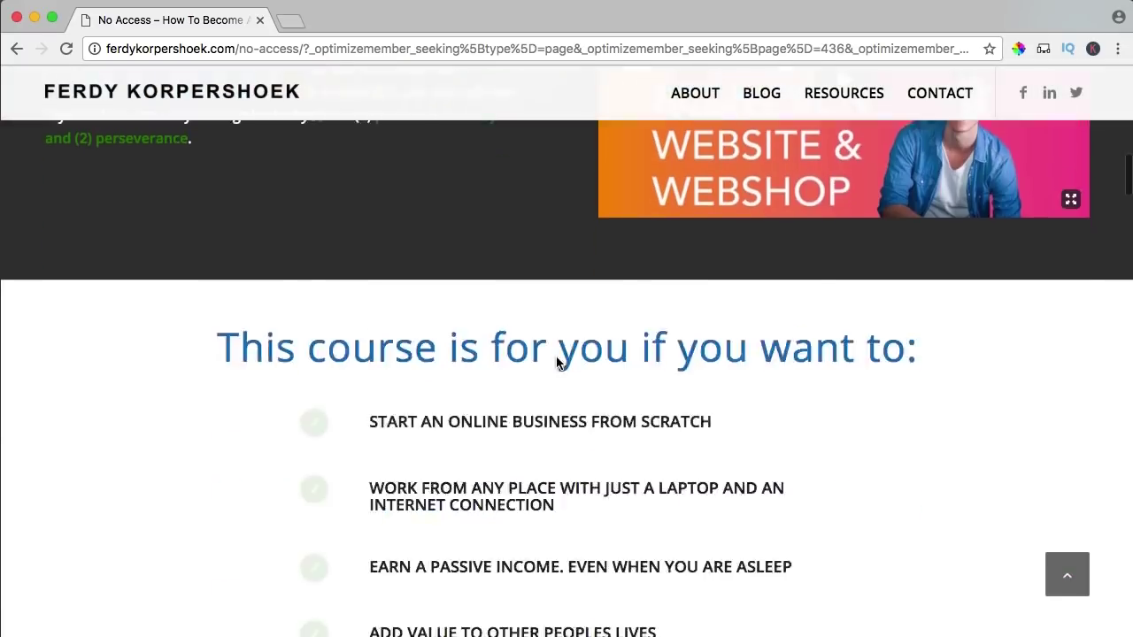
scroll(557, 360, "up", 15)
scroll(485, 237, "down", 5)
scroll(531, 243, "up", 5)
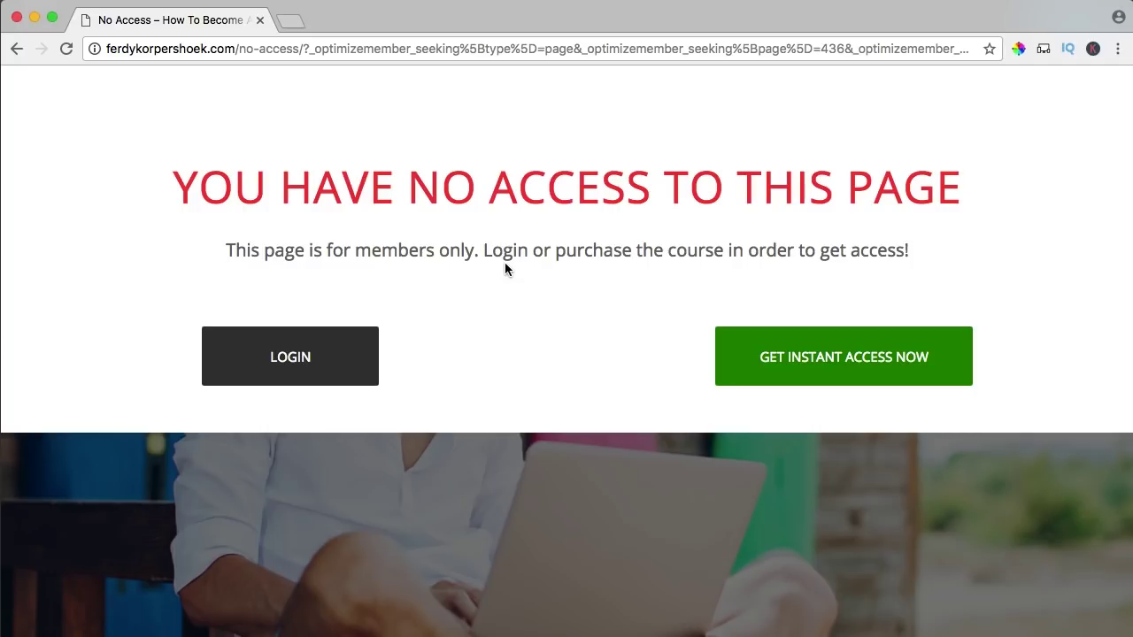
left_click(292, 21)
- Load clickbank.com, begin Create Account, and choose Netherlands as the country
type("clickbank.com")
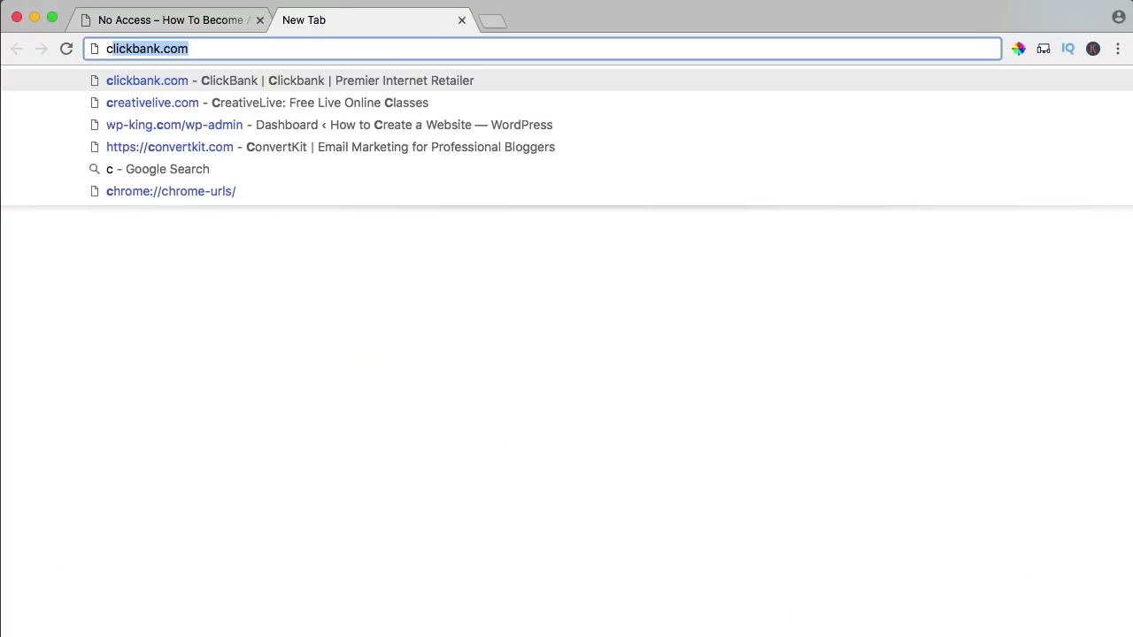
key("Return")
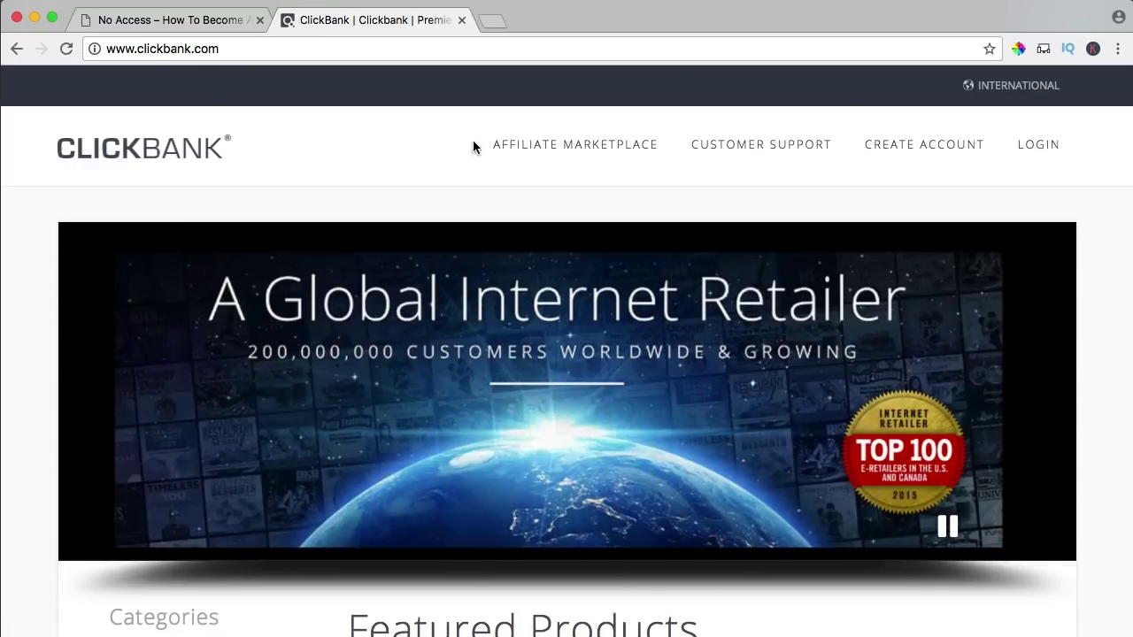
left_click(919, 148)
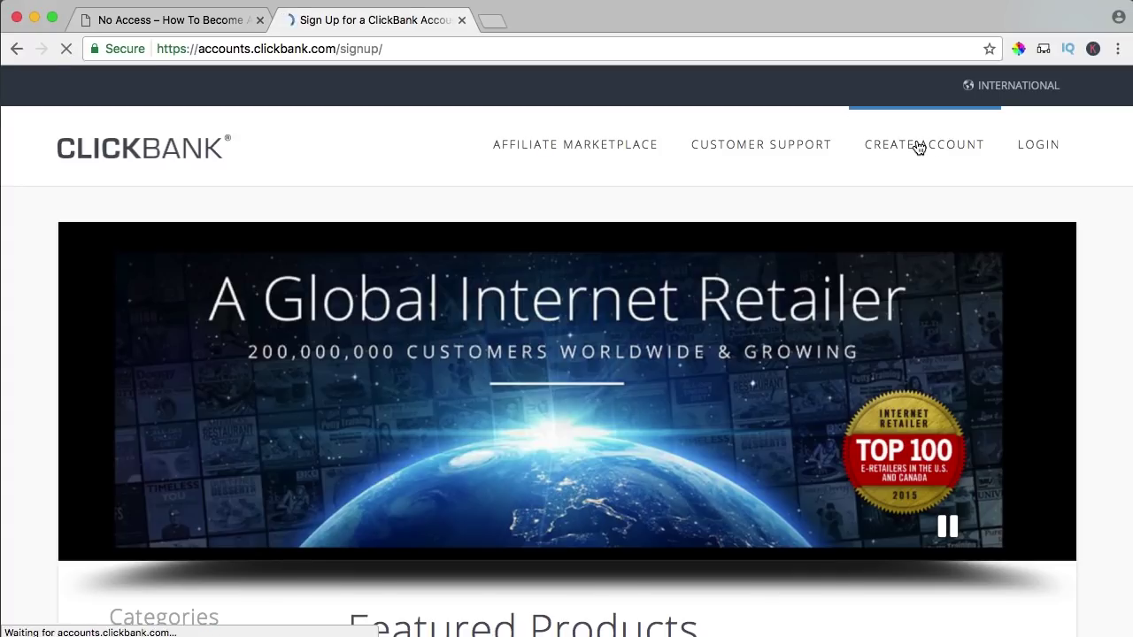
left_click(302, 367)
scroll(302, 368, "down", 15)
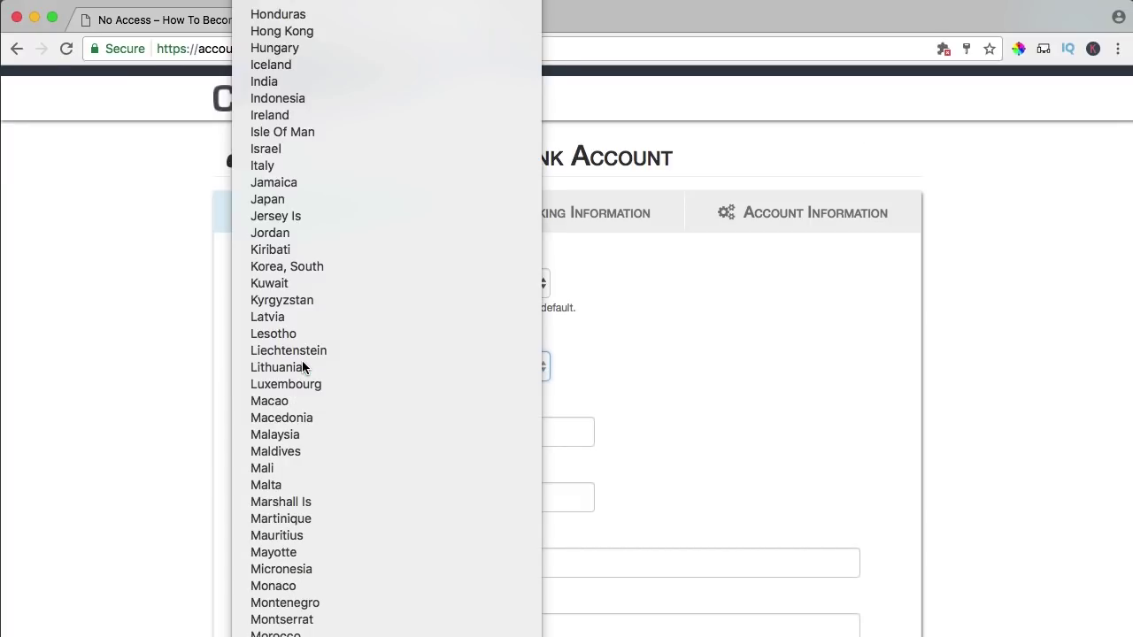
- Fill in first and last name, autofill address and phone from saved details, and proceed to banking
type("Ferdy")
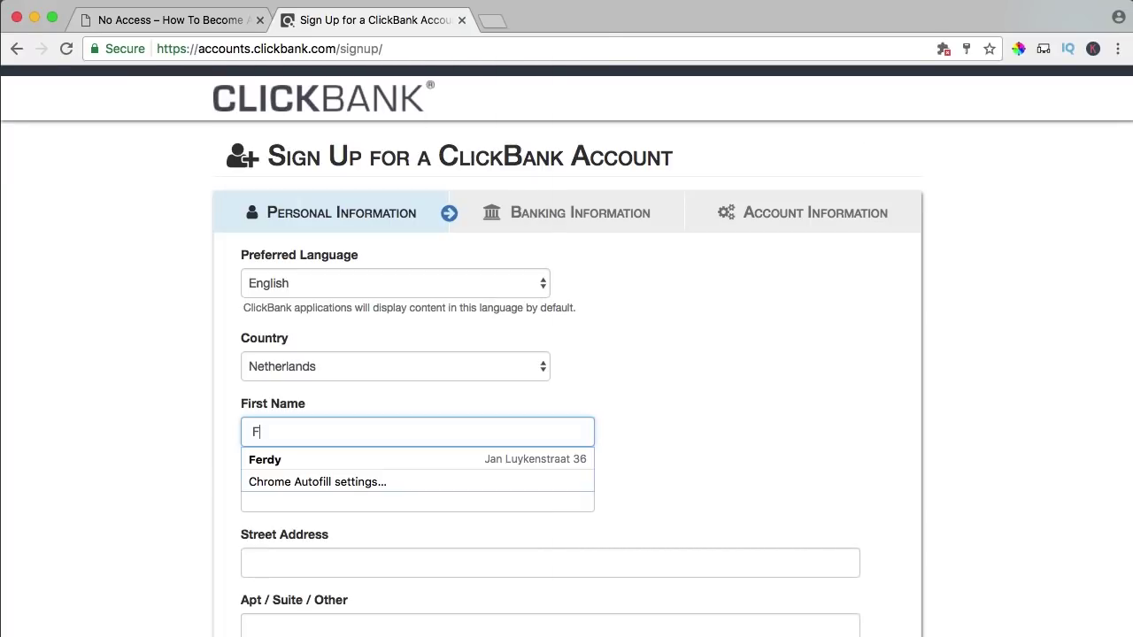
key("Tab")
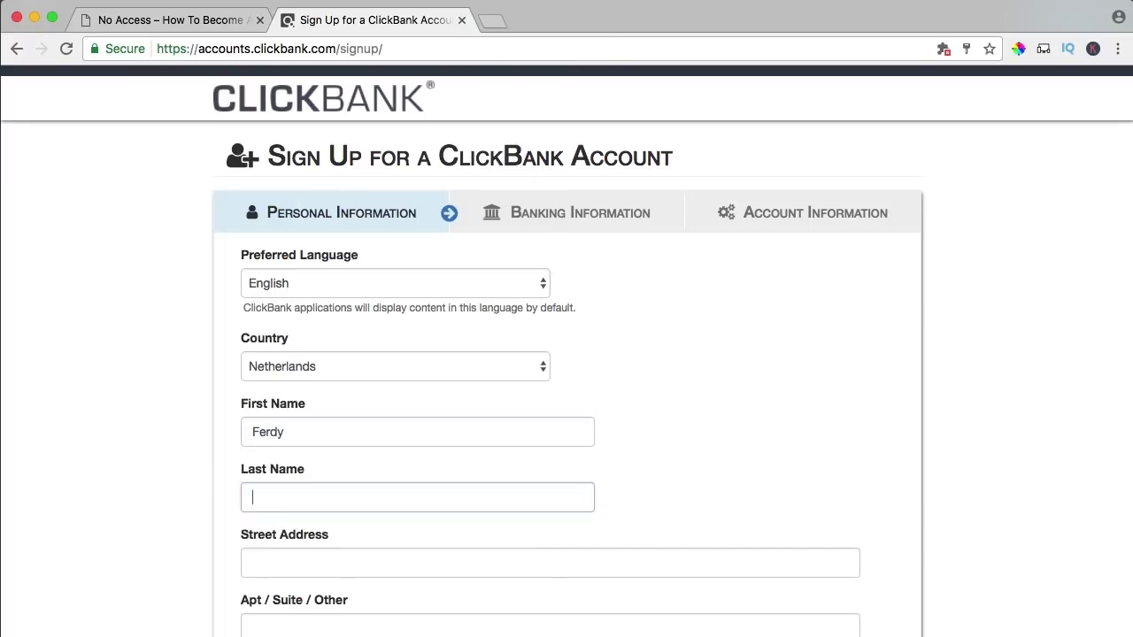
type("Korpershoek")
key("Tab")
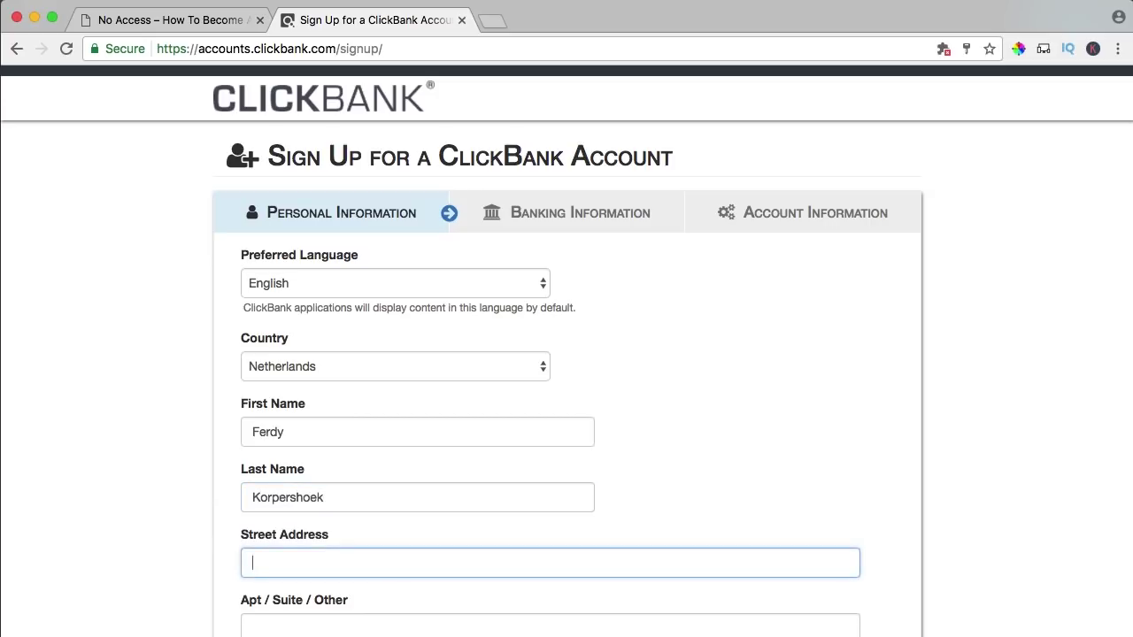
type("Jan")
key("Down")
key("Return")
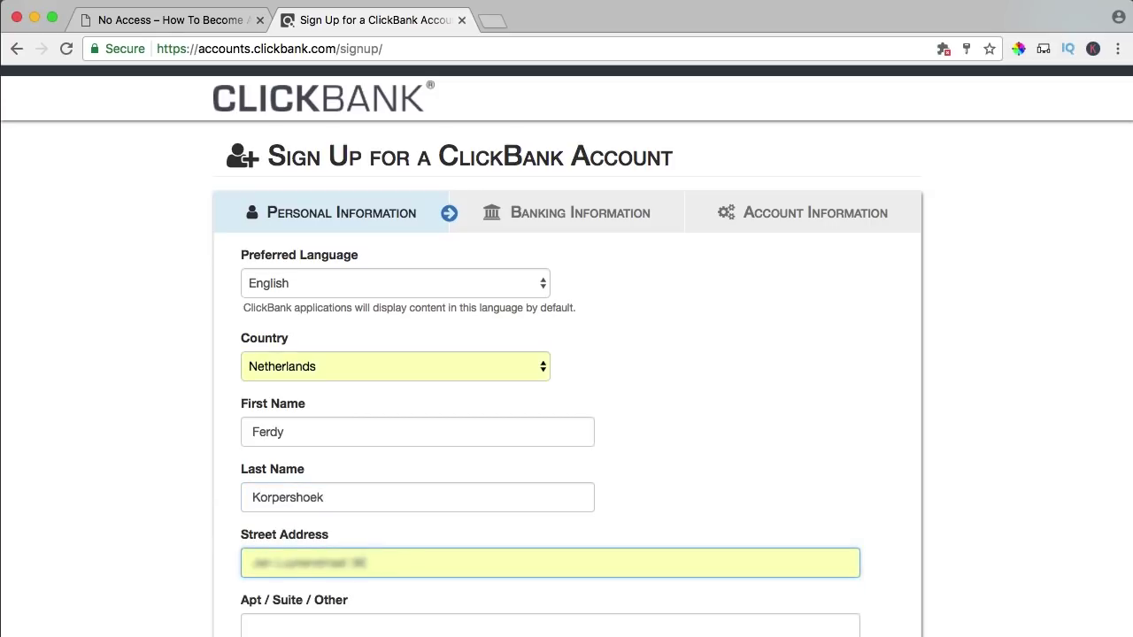
scroll(431, 388, "down", 5)
scroll(417, 396, "down", 2)
left_click(269, 379)
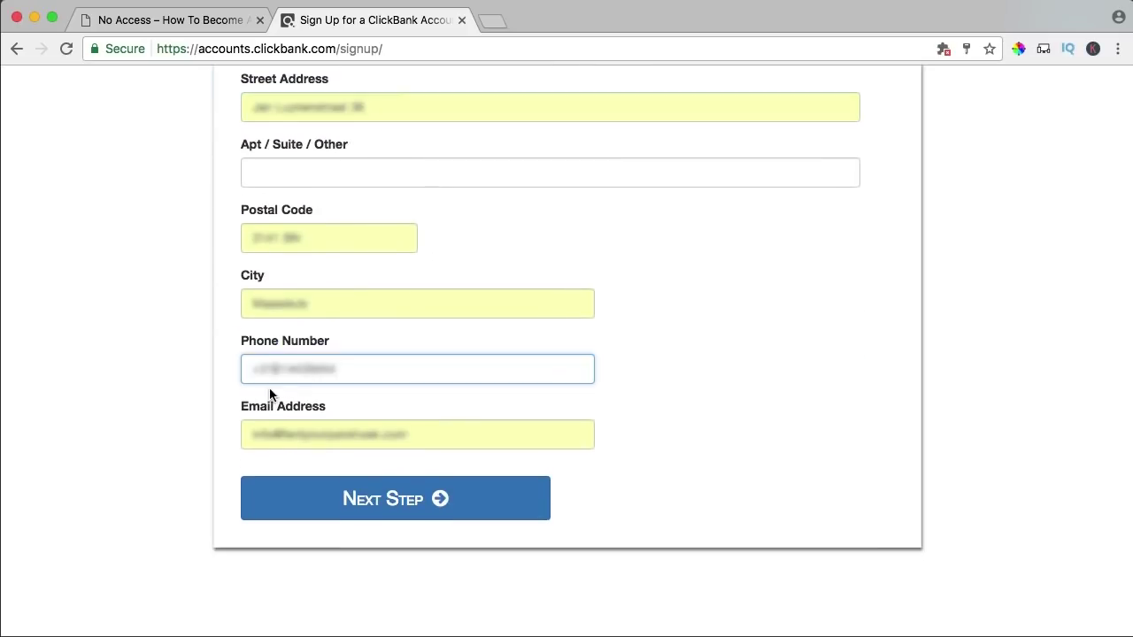
left_click(368, 502)
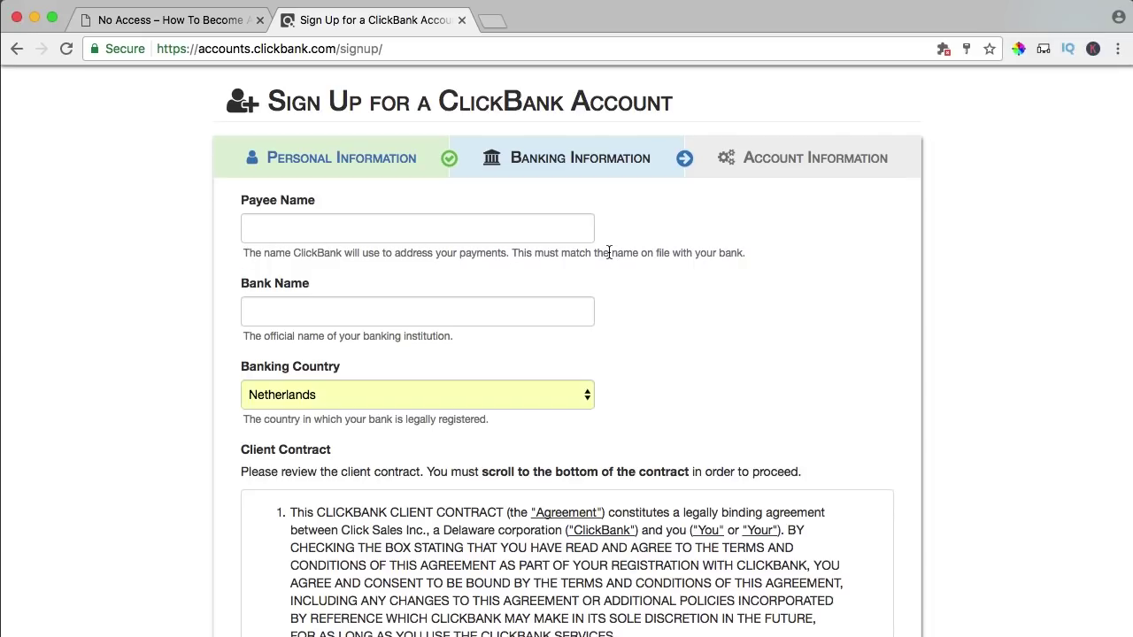
- Enter the payee name and bank ING, accept the contract and reCAPTCHA, and continue to account information
left_click(419, 226)
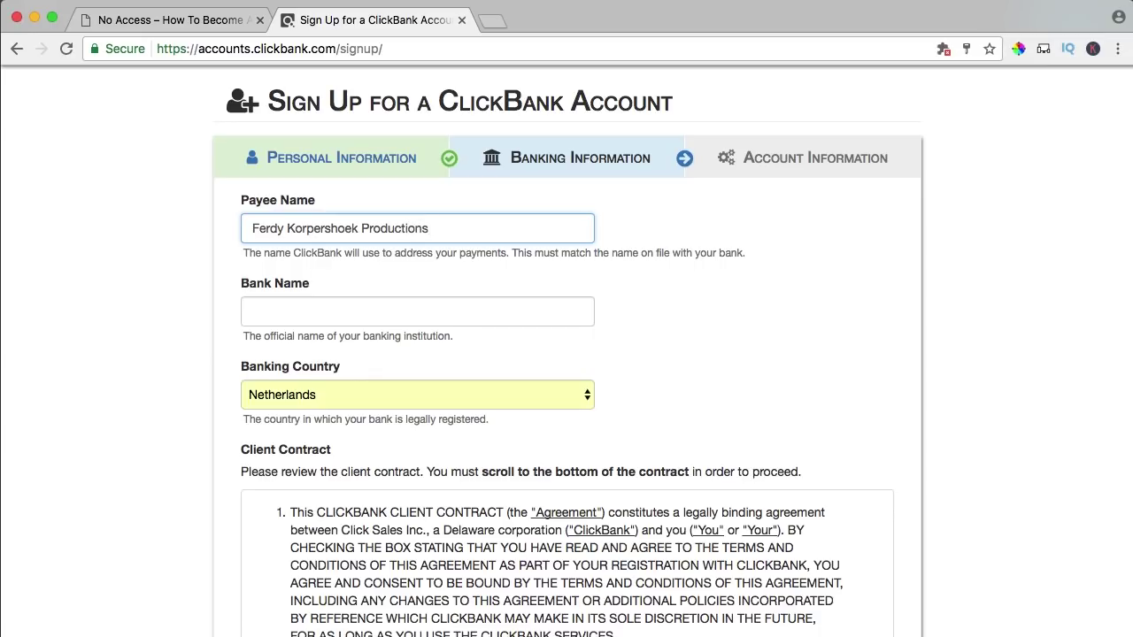
left_click(374, 308)
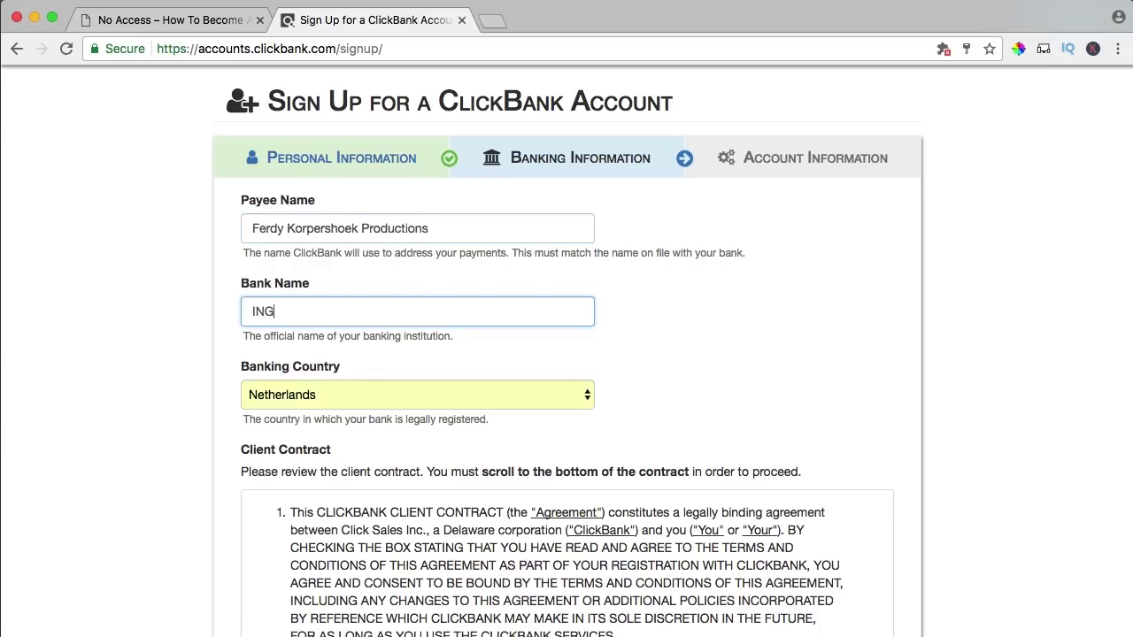
scroll(329, 337, "down", 20)
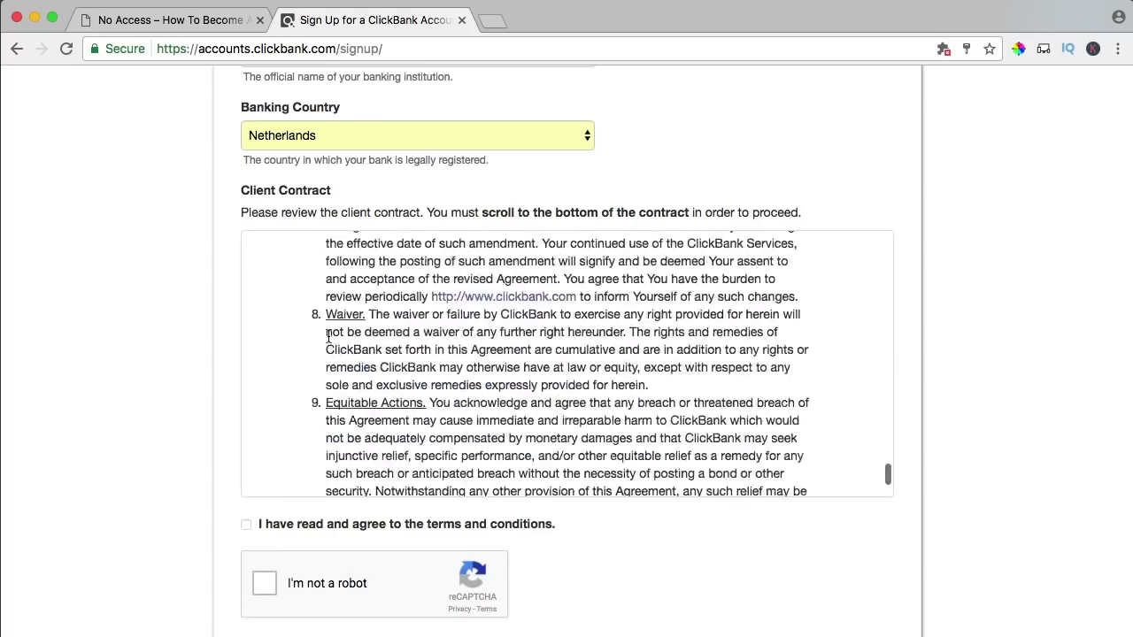
scroll(328, 336, "down", 10)
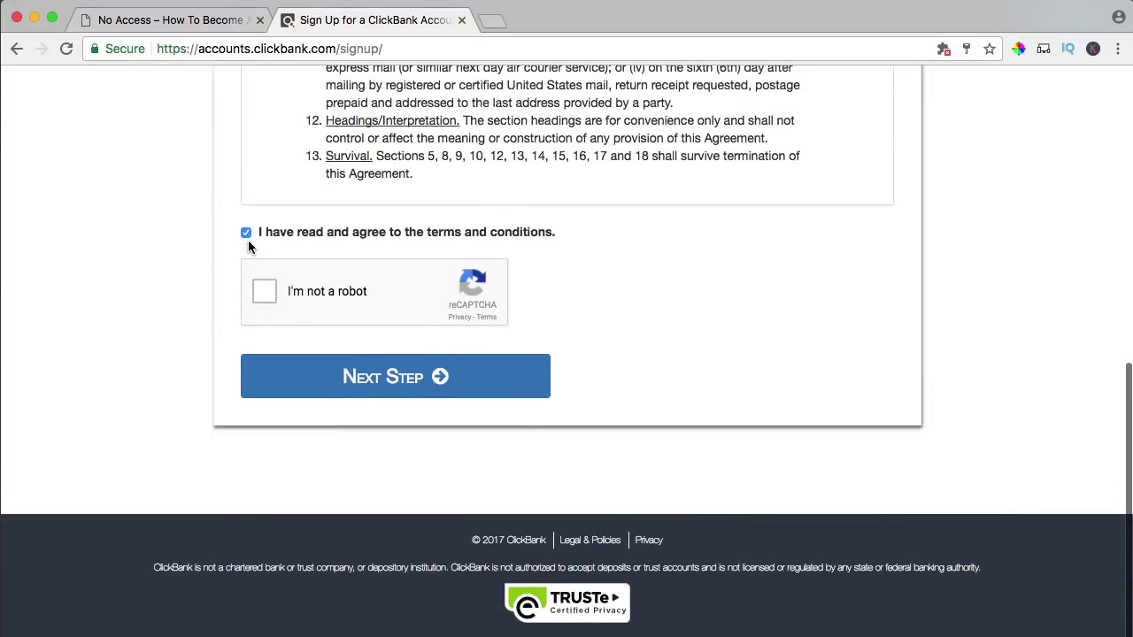
left_click(267, 292)
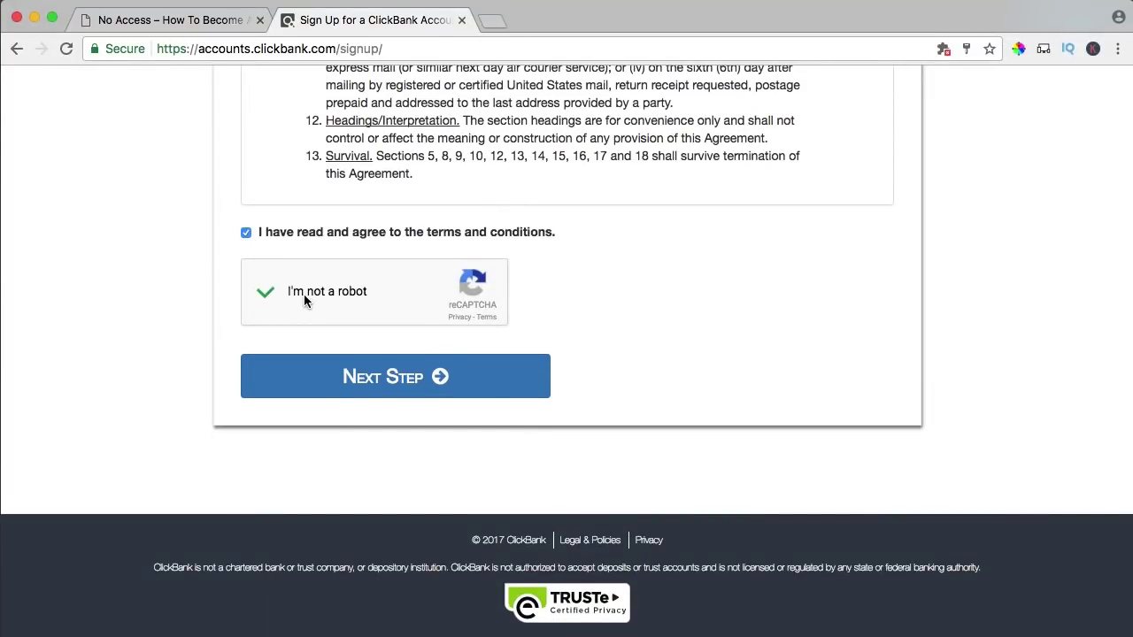
left_click(369, 380)
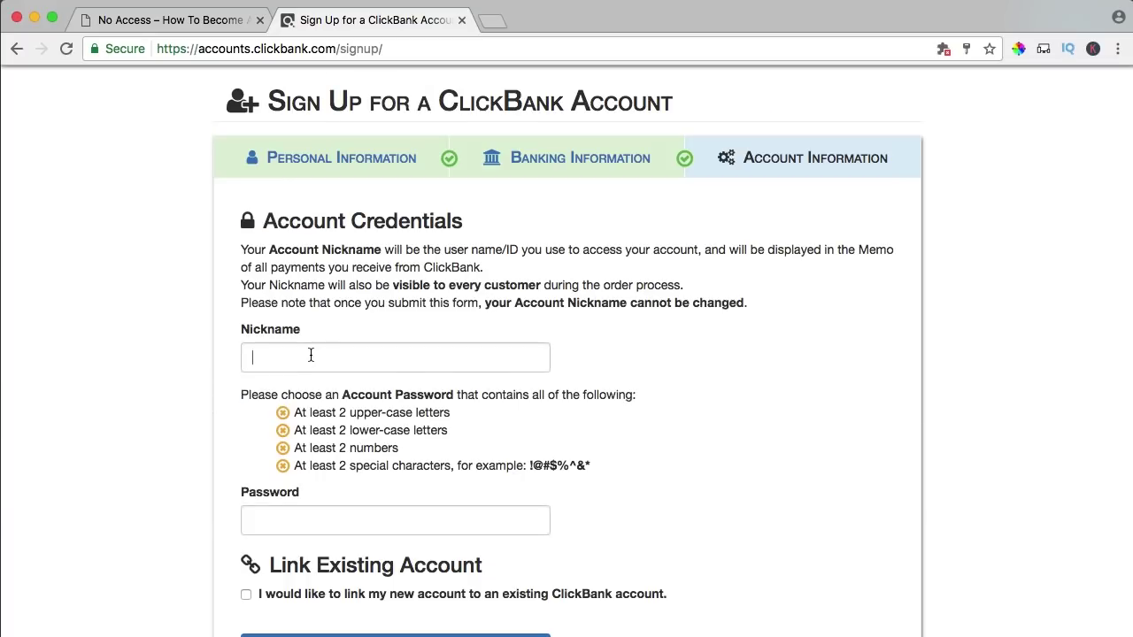
left_click(309, 354)
- Enter an account nickname and a rule-compliant password, shorten the nickname, and create the account
type("ferdyk")
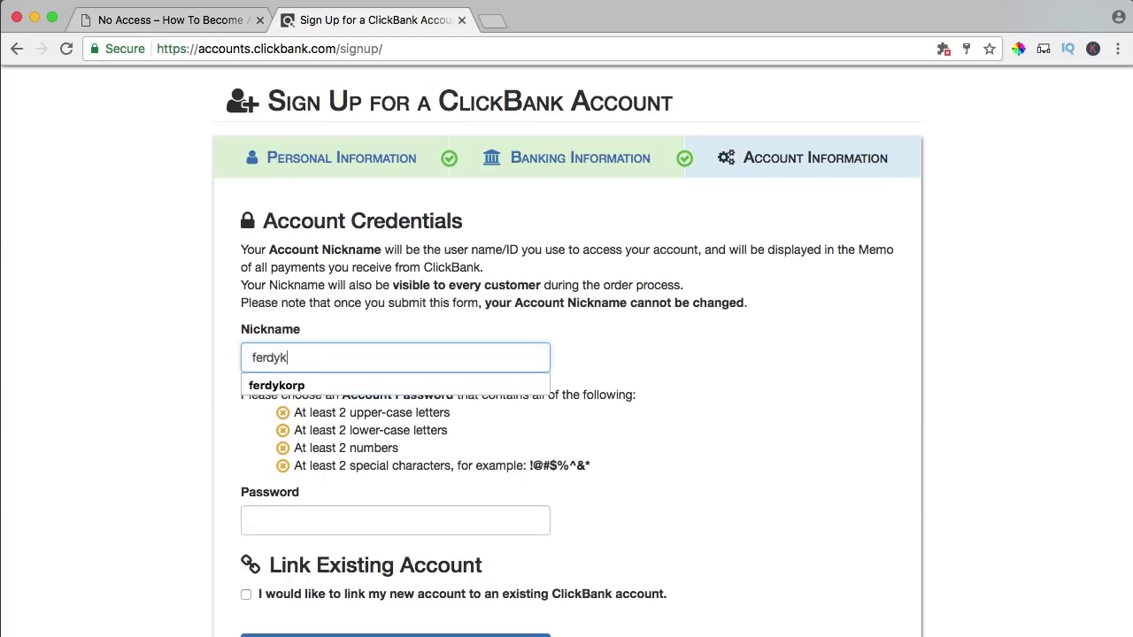
type("orpe")
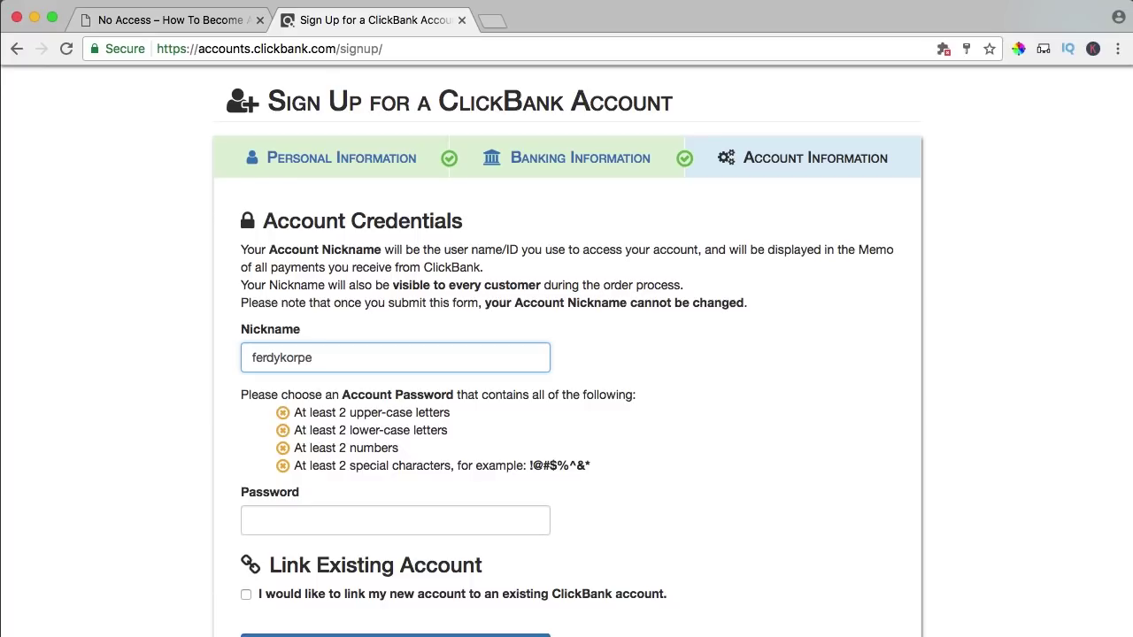
scroll(310, 387, "down", 3)
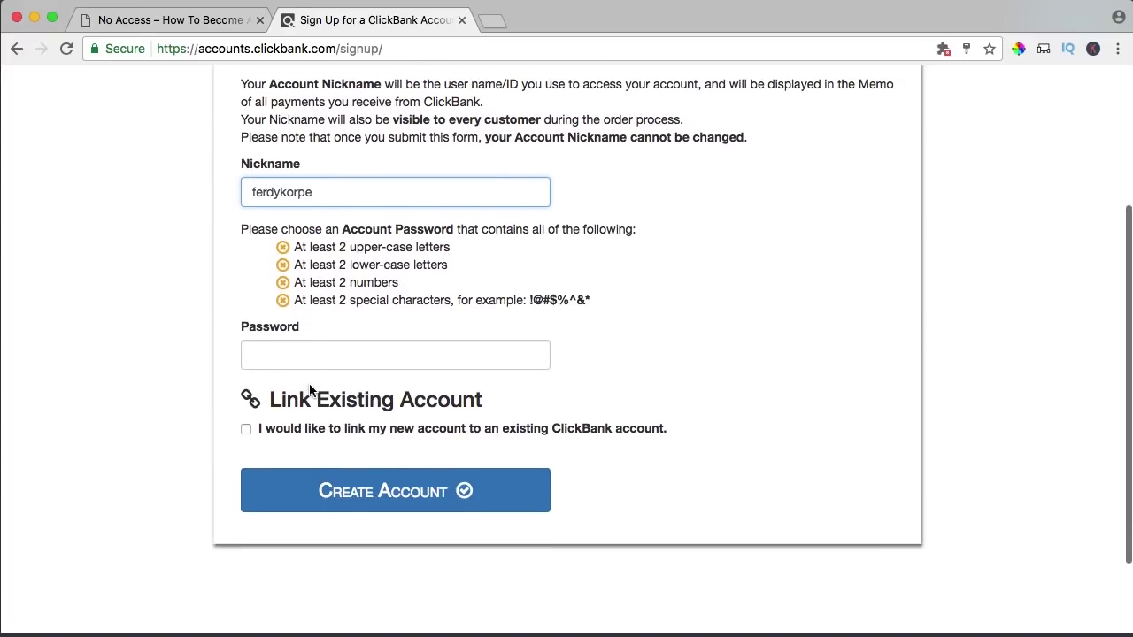
left_click(301, 354)
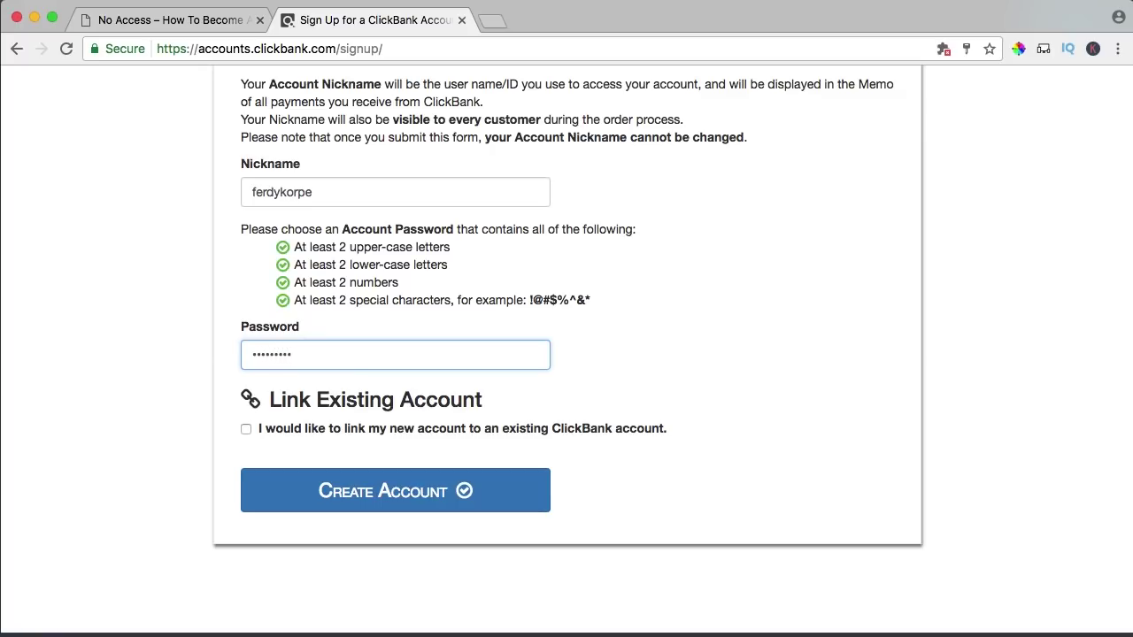
scroll(246, 348, "up", 5)
double_click(296, 299)
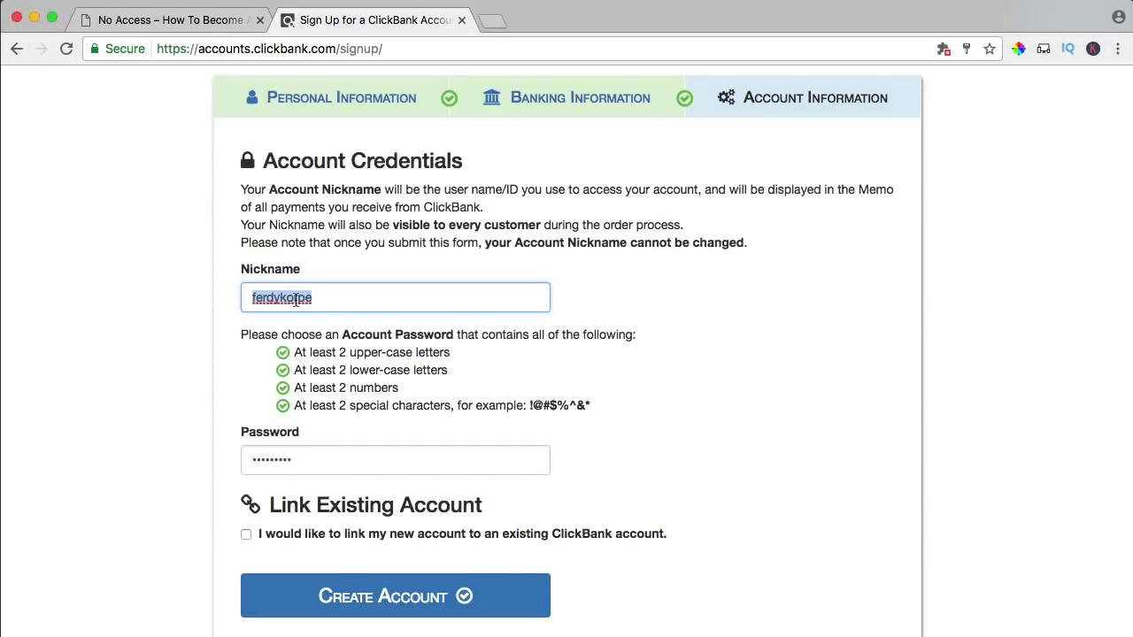
type("f")
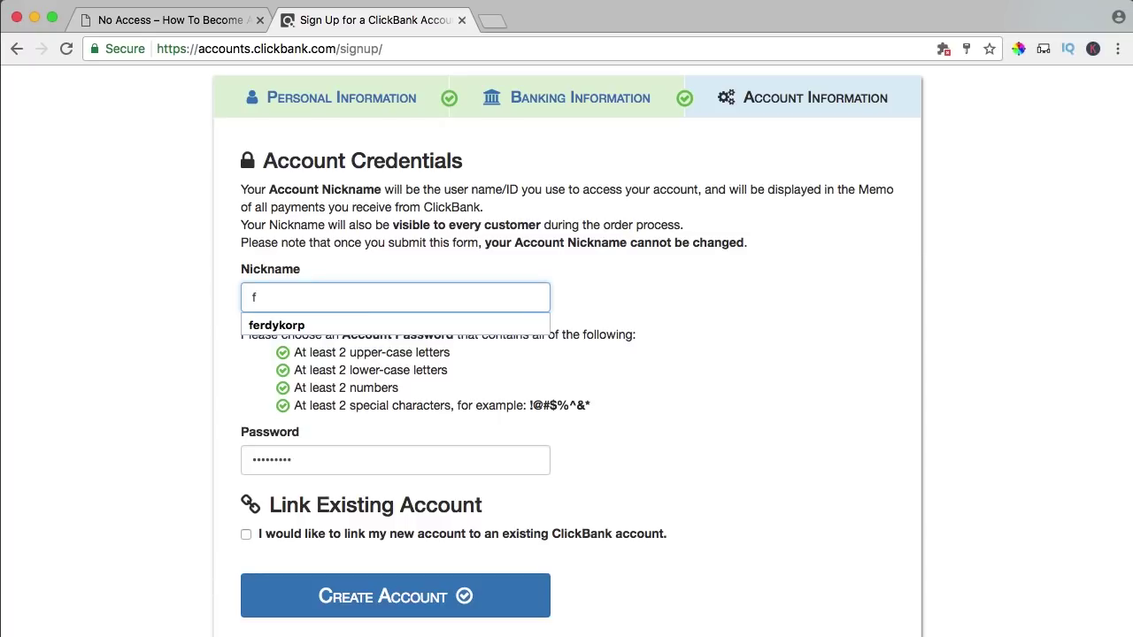
type("korp")
scroll(367, 415, "down", 3)
left_click(370, 412)
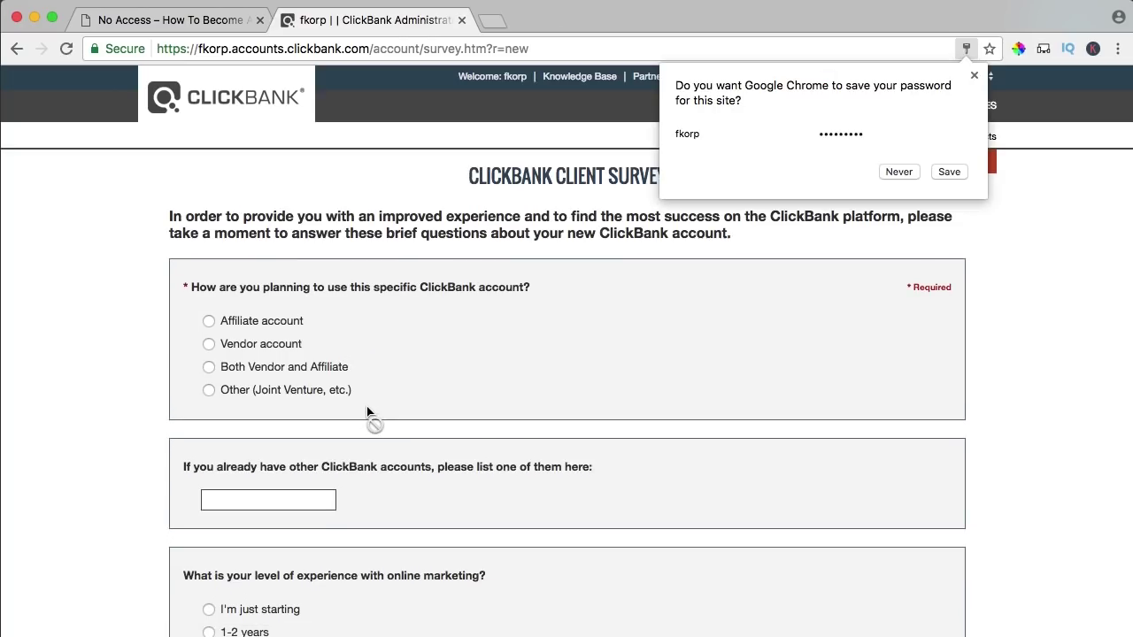
- Close Chrome's save-password prompt so the Client Survey questions show fully
left_click(974, 75)
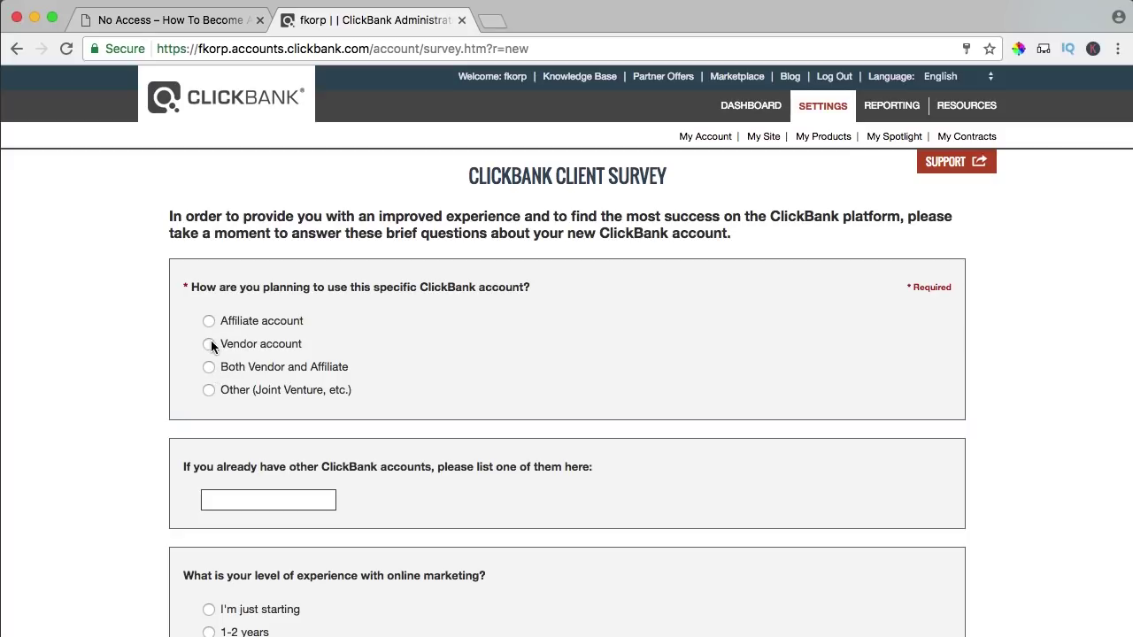
left_click_drag(230, 343, 286, 348)
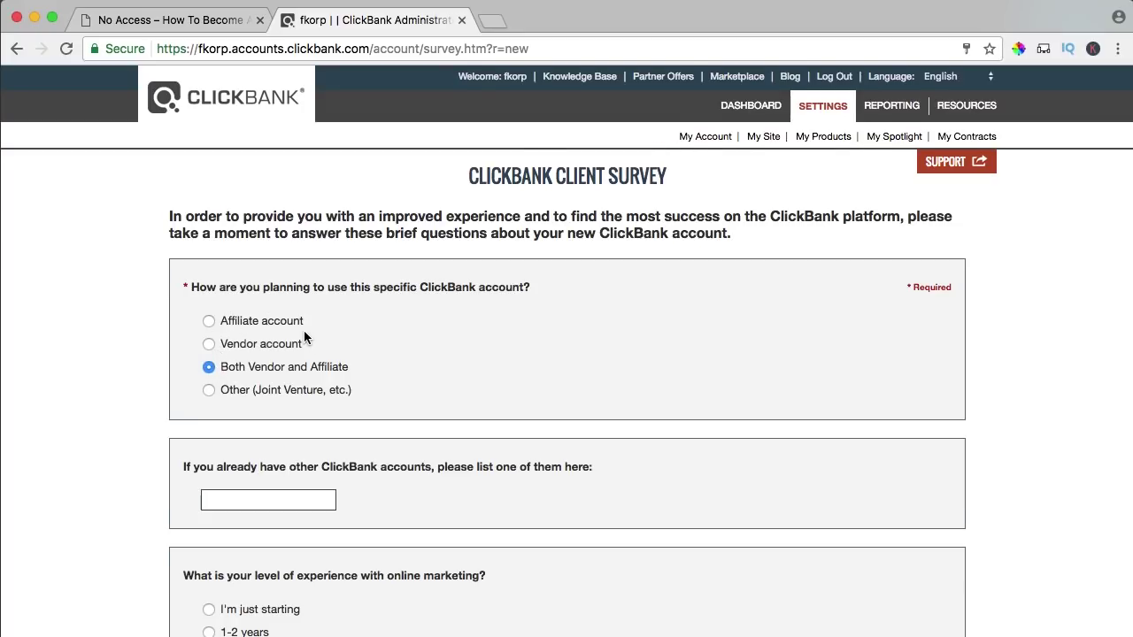
- Answer the Client Survey's online-marketing experience question with '2-5 years' and review the rest of the survey
scroll(301, 327, "down", 5)
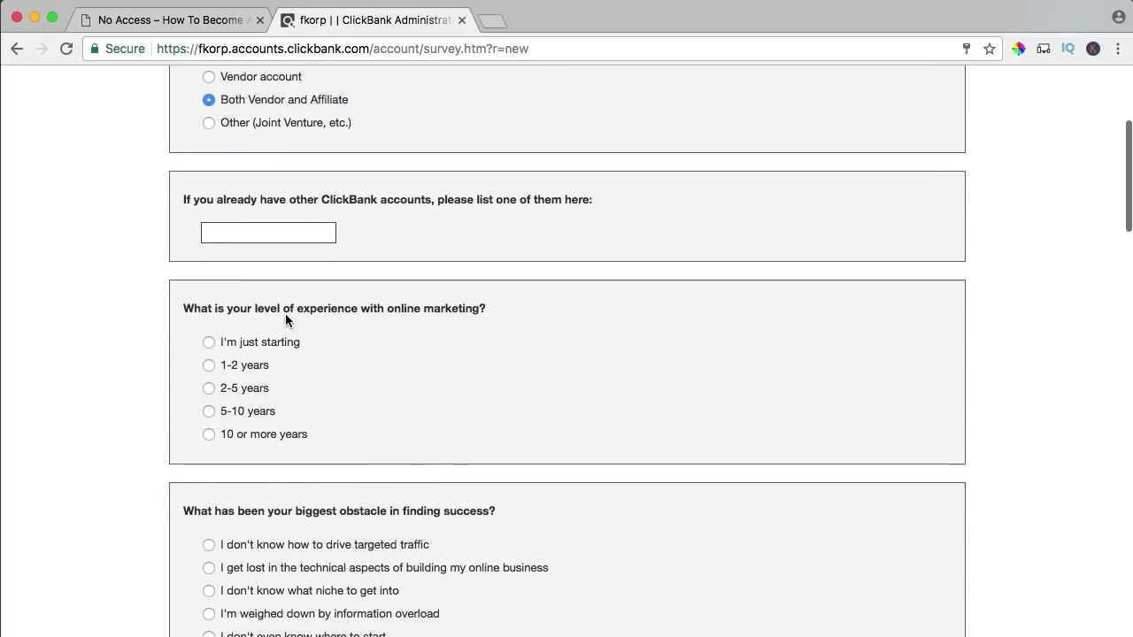
left_click(208, 343)
left_click(210, 365)
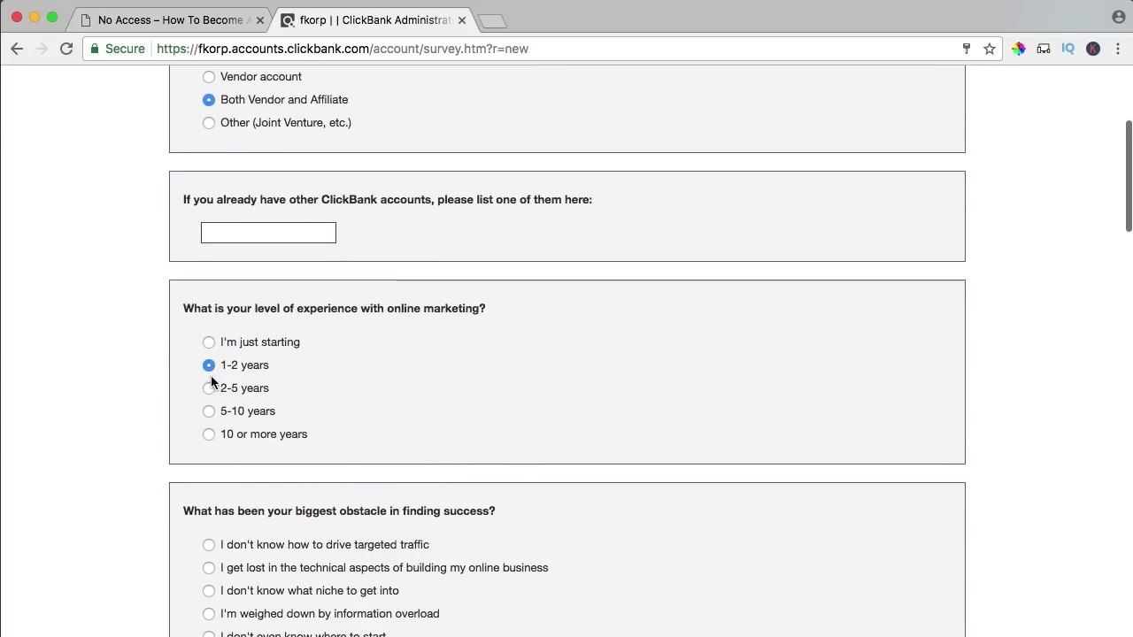
left_click(210, 389)
scroll(324, 372, "down", 3)
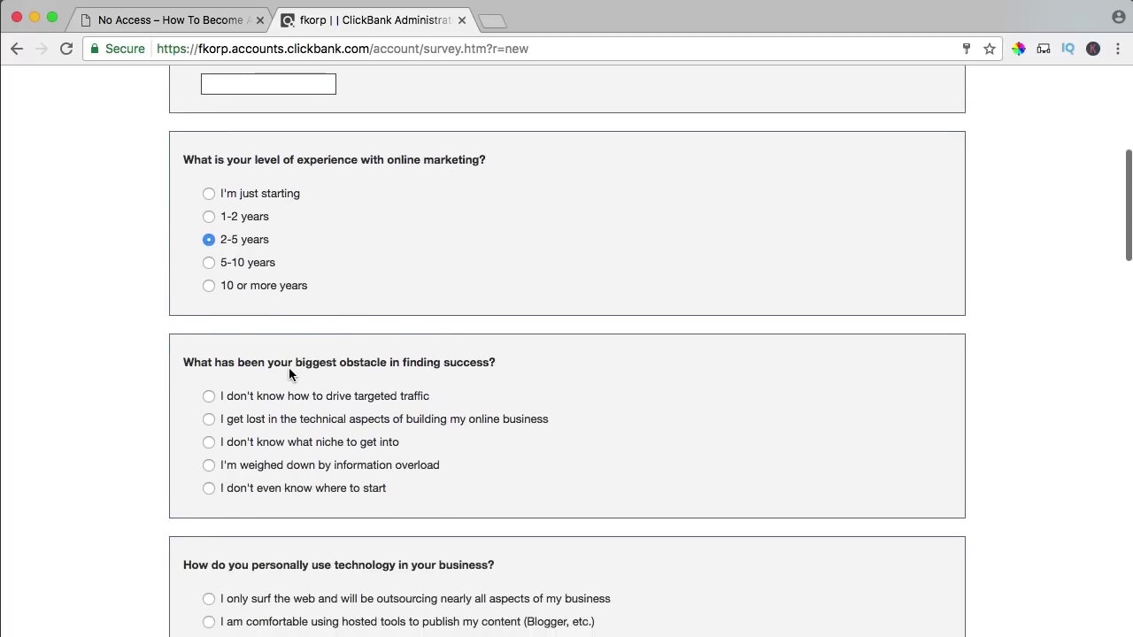
scroll(257, 362, "down", 10)
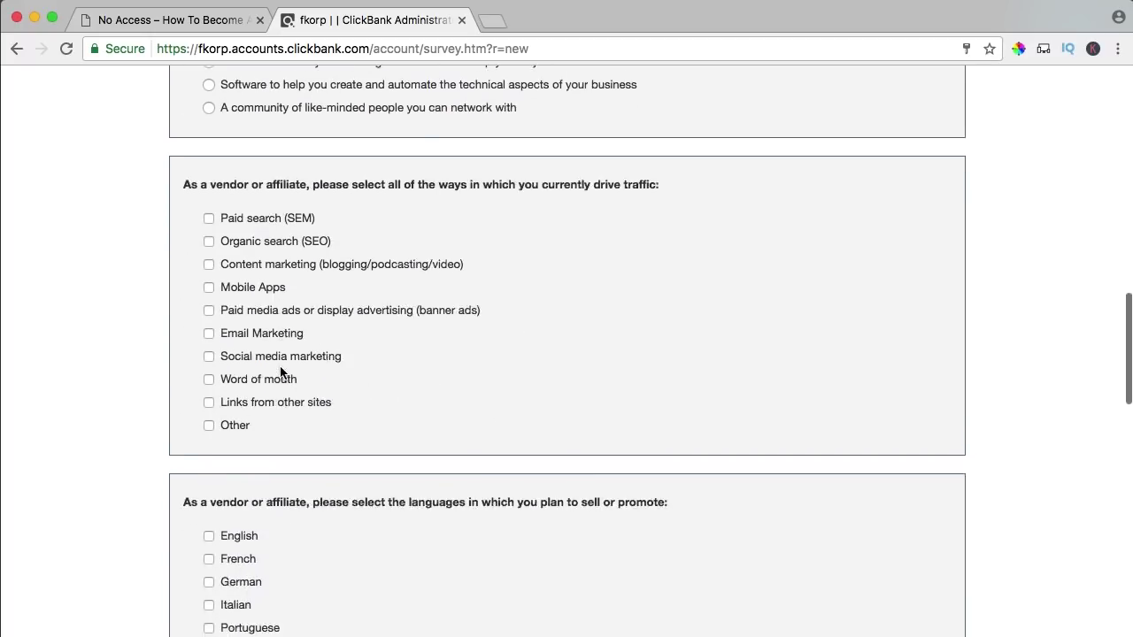
scroll(280, 365, "down", 10)
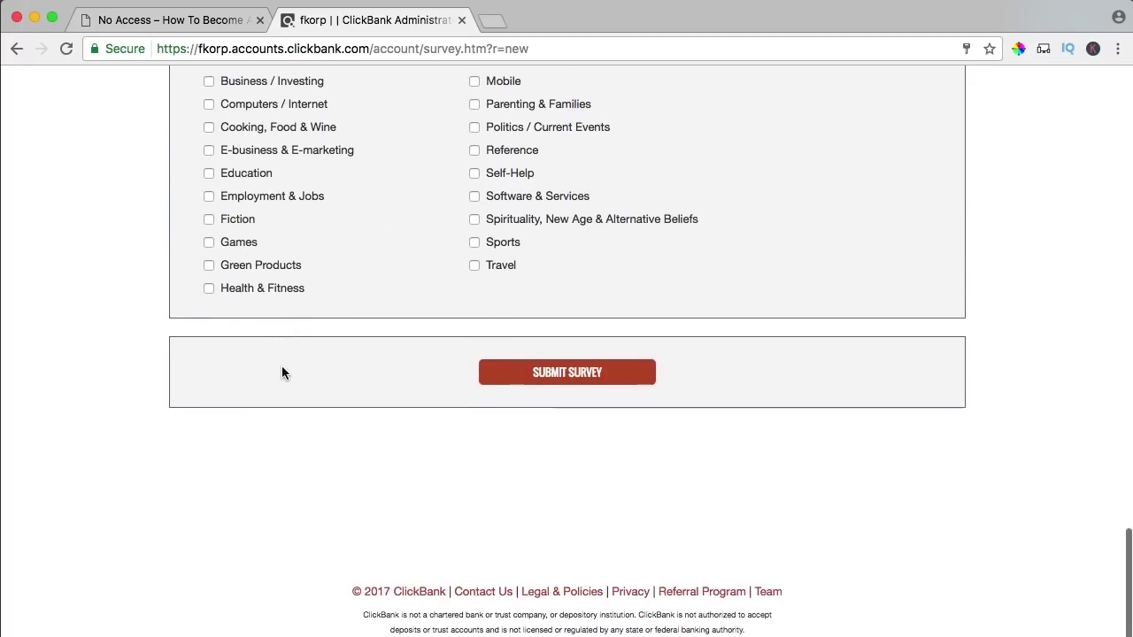
scroll(422, 385, "up", 20)
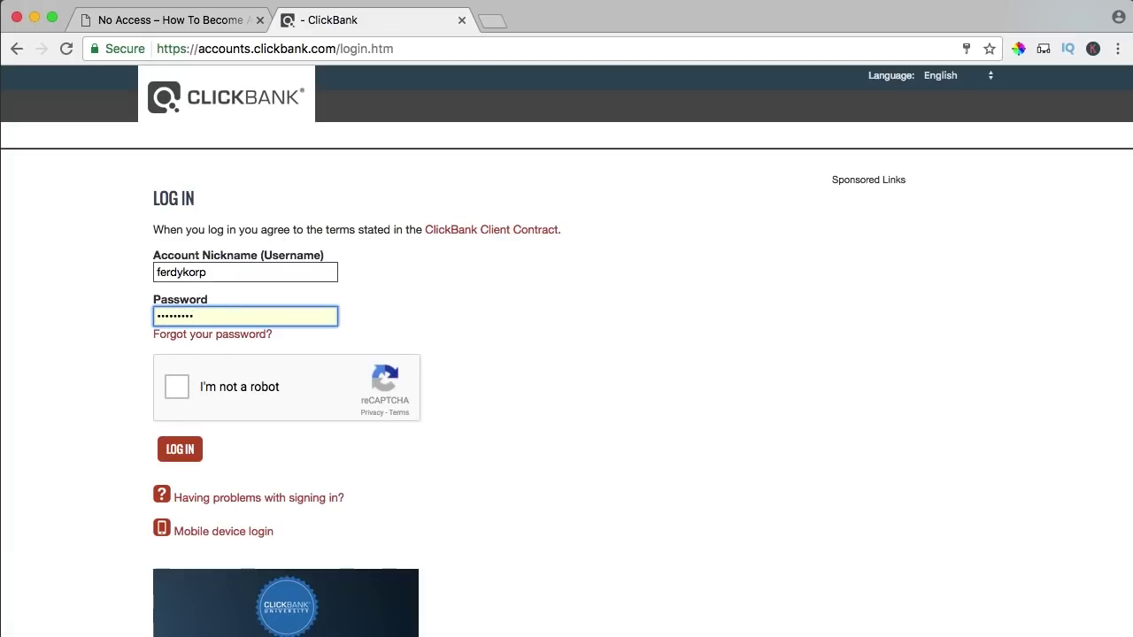
- Pass the reCAPTCHA, log in to ClickBank, and check the Settings page's empty API key sections
left_click(182, 388)
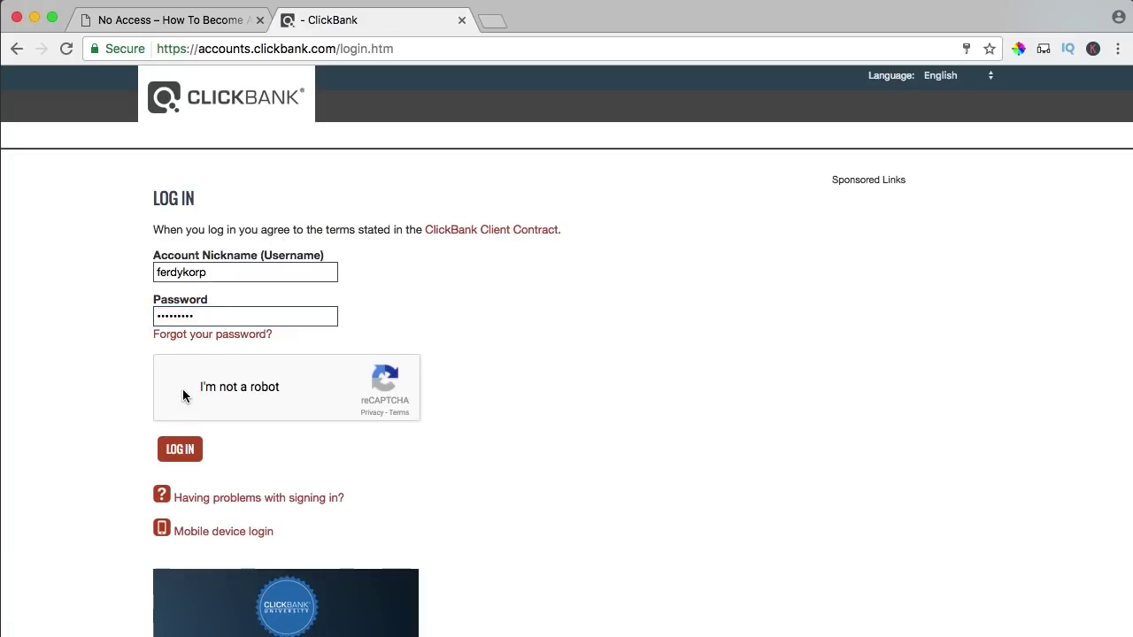
left_click(186, 454)
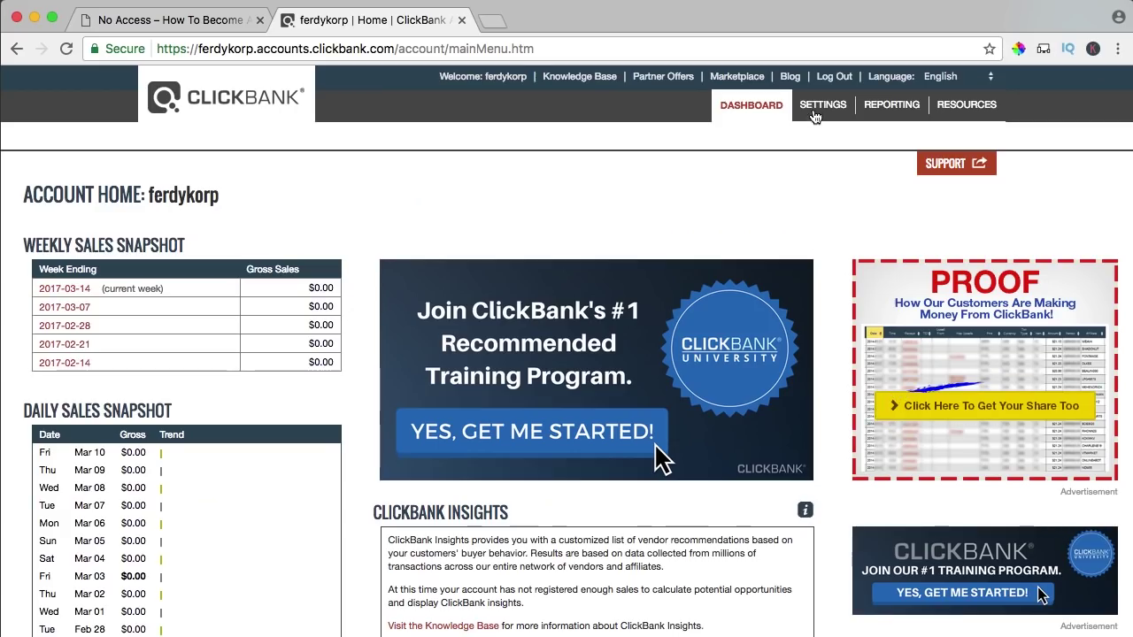
left_click(826, 107)
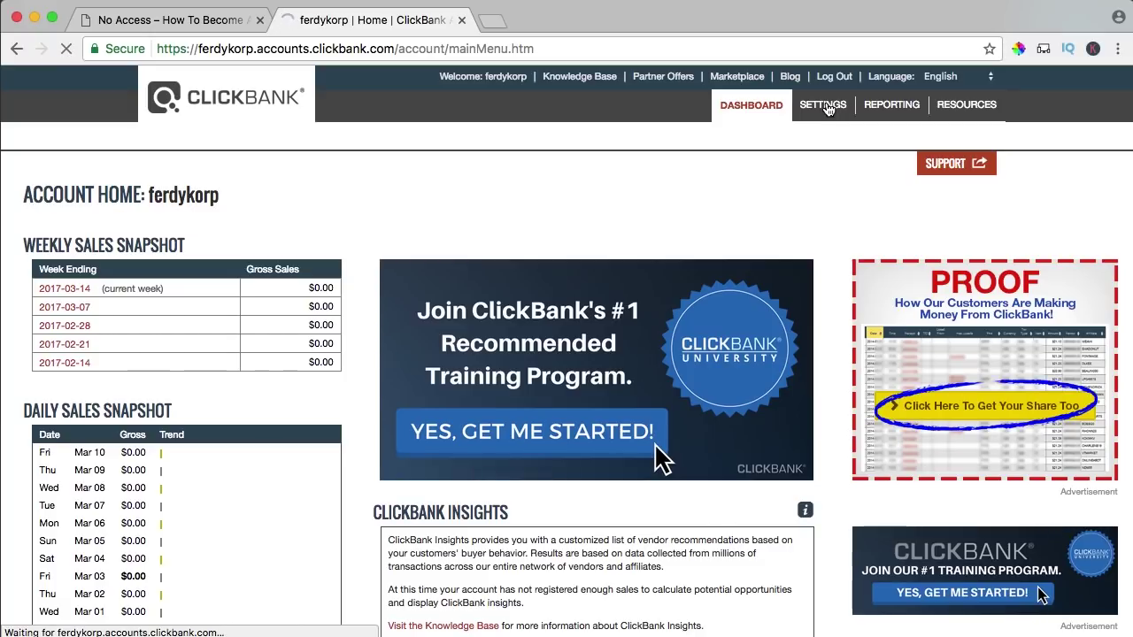
scroll(546, 258, "down", 2)
scroll(545, 257, "down", 10)
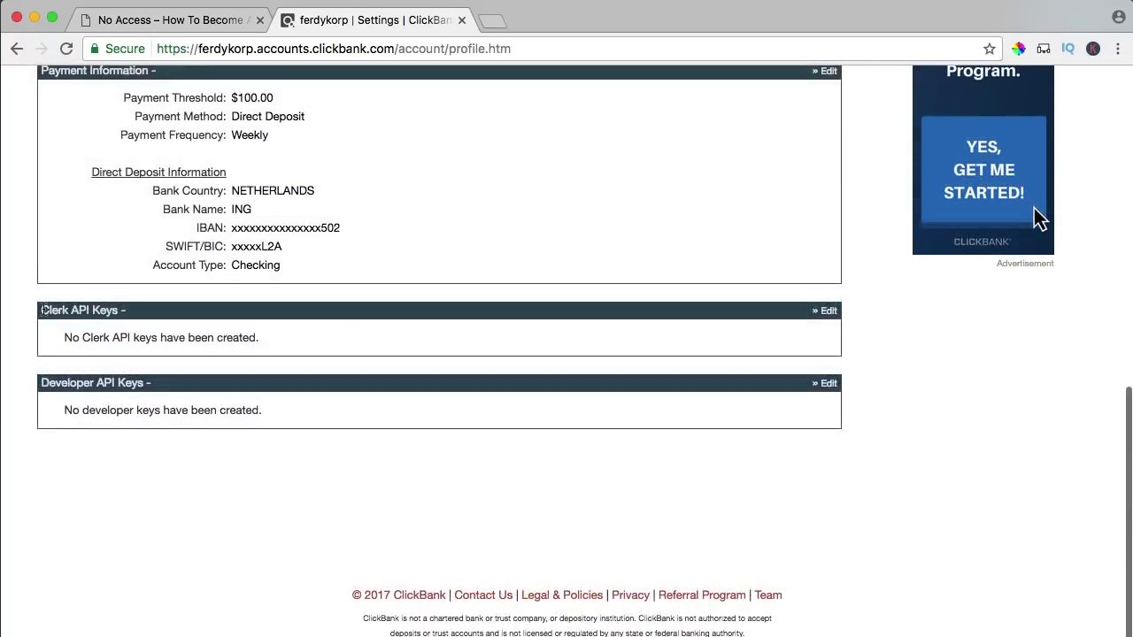
left_click(174, 24)
- Load the site's /wp-admin area and open OptimizeMember's Other Gateways settings
left_click(268, 51)
left_click_drag(239, 48, 694, 171)
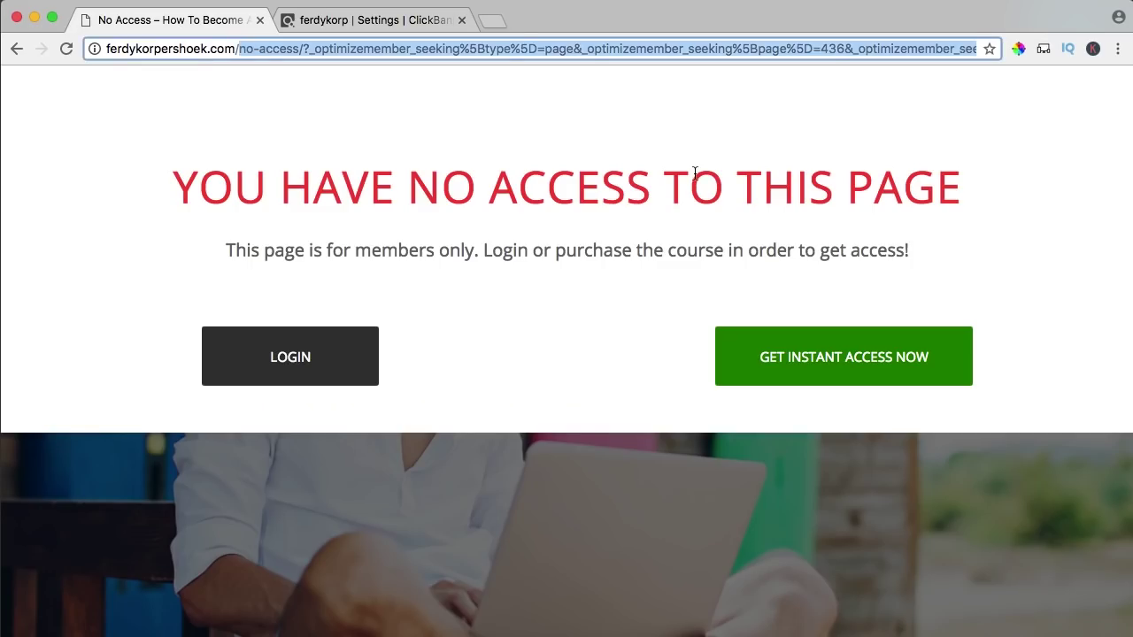
type("wp-admin")
key("Return")
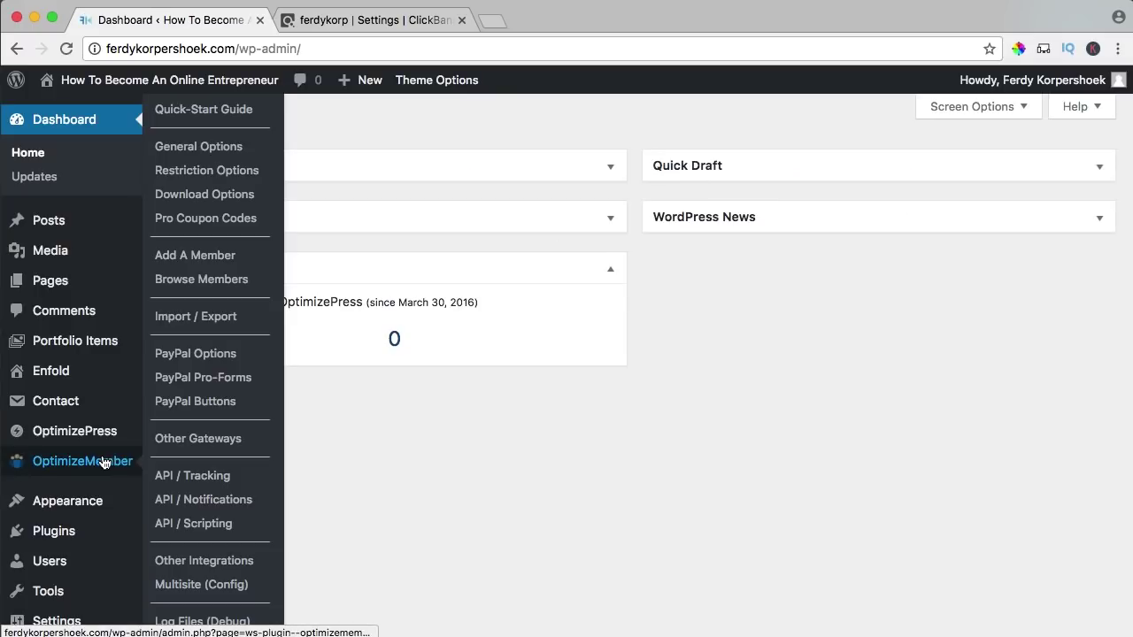
left_click(103, 462)
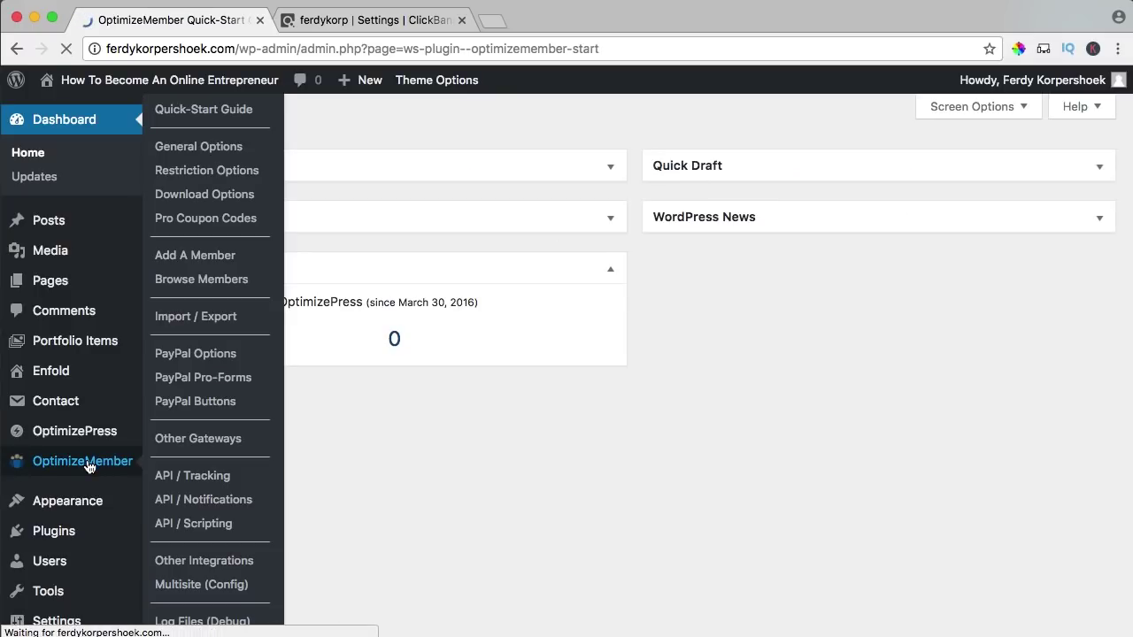
scroll(88, 467, "down", 9)
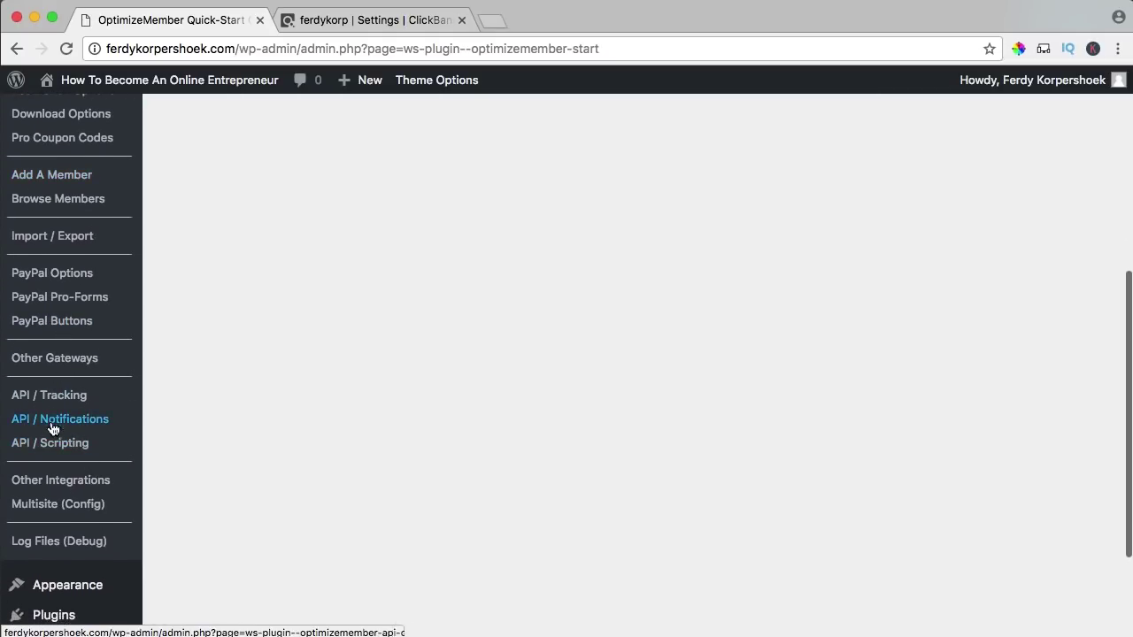
scroll(51, 440, "up", 2)
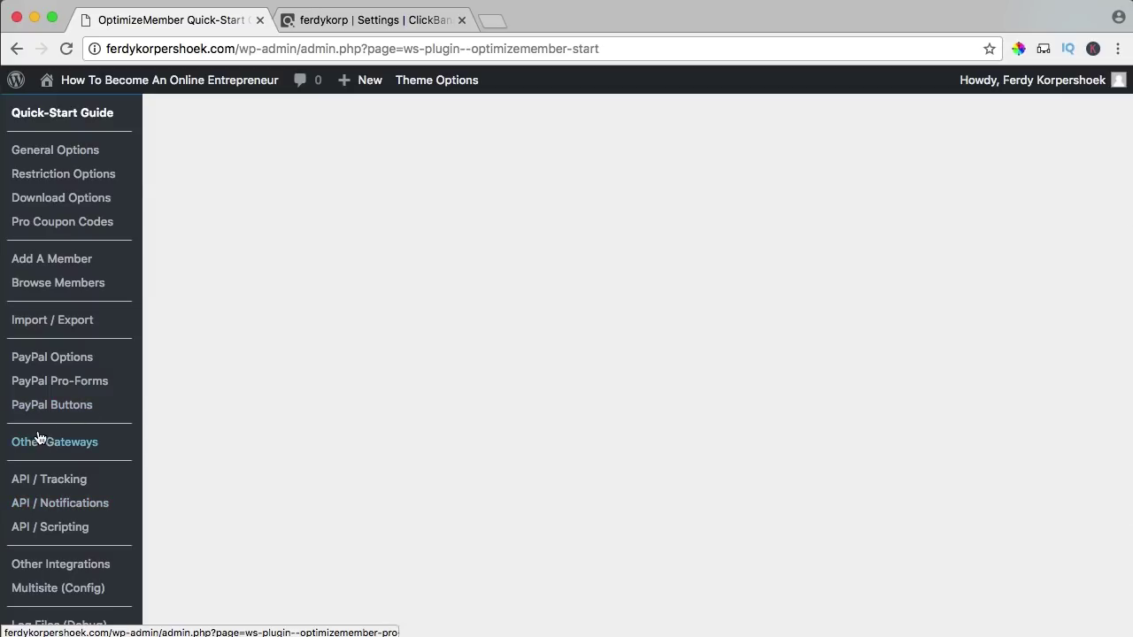
left_click(44, 442)
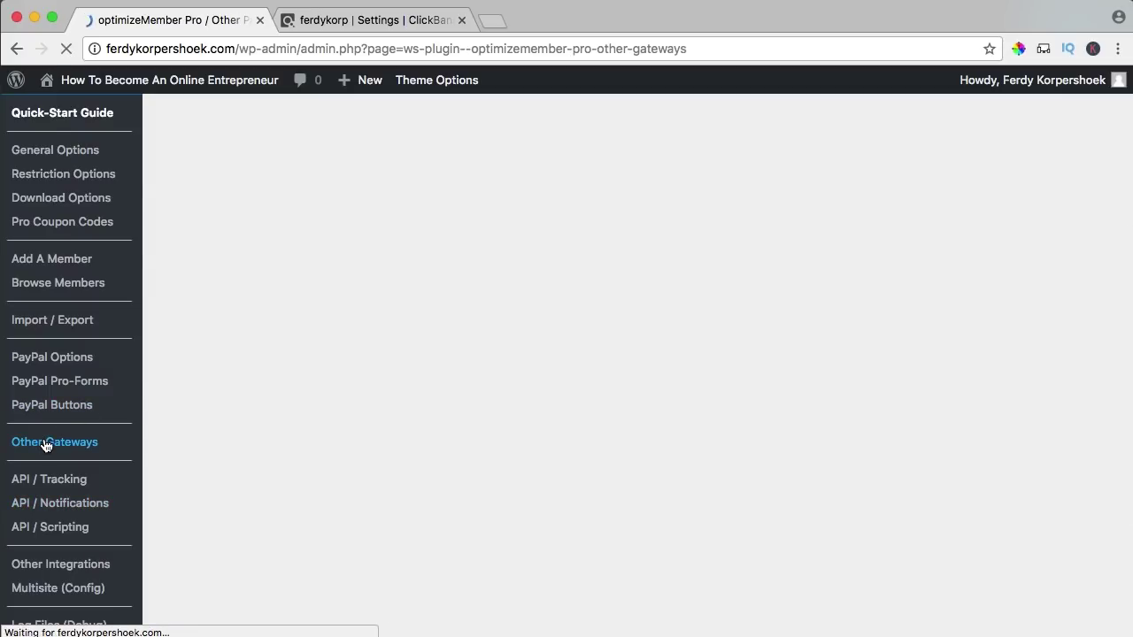
- Disable PayPal Website Payments Pro, enable ClickBank, and save the gateway changes
scroll(336, 405, "down", 2)
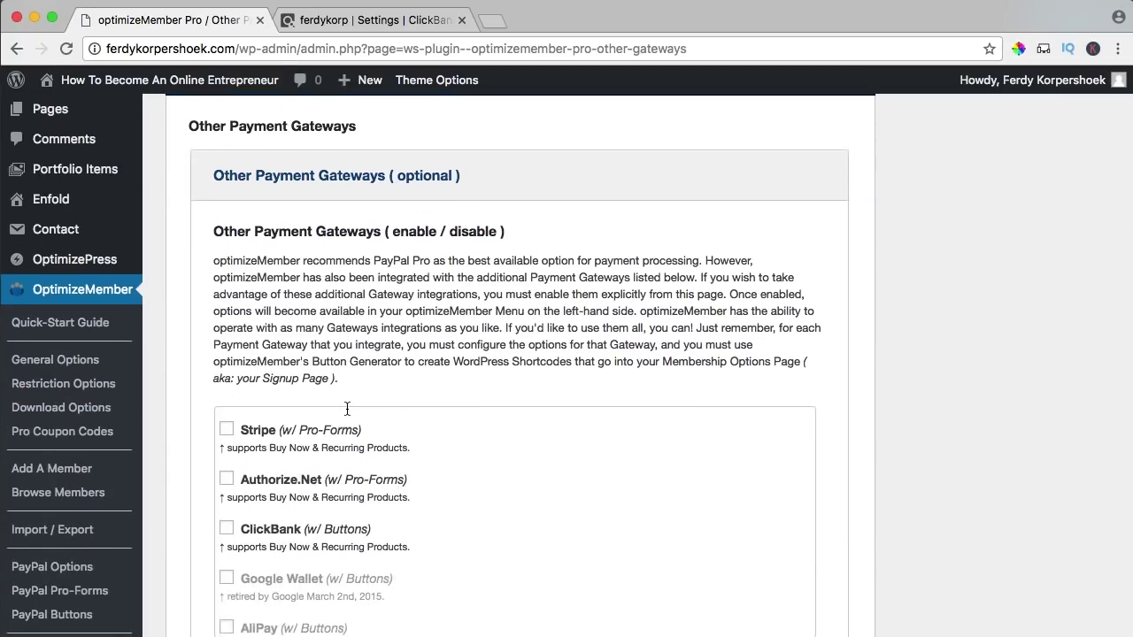
scroll(833, 529, "down", 4)
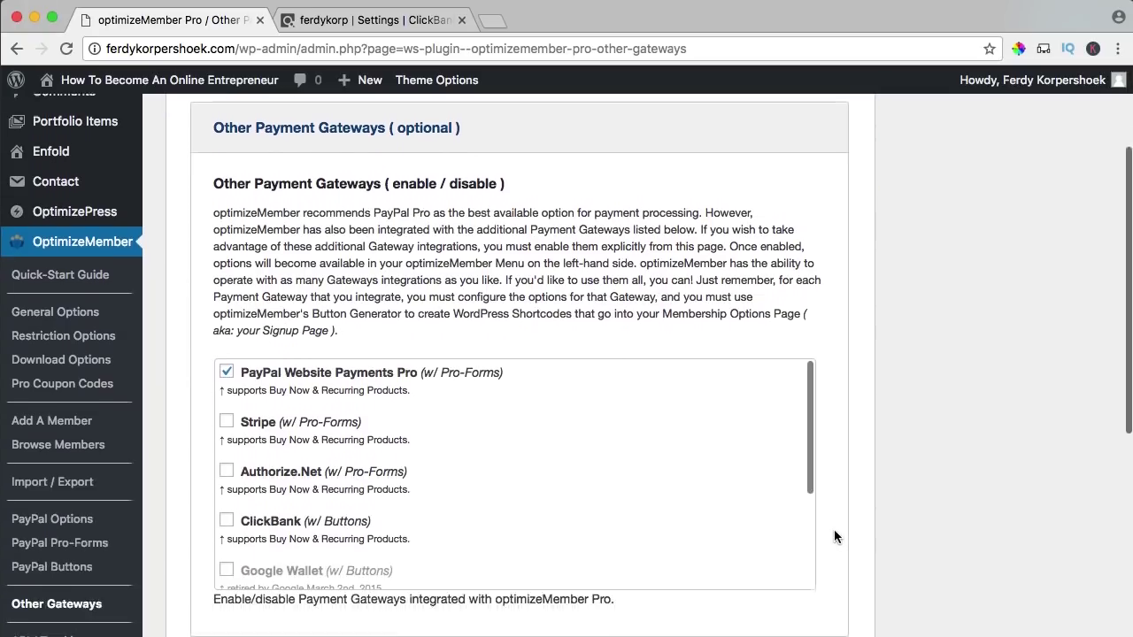
left_click(227, 327)
scroll(310, 398, "down", 3)
scroll(310, 398, "down", 1)
left_click(226, 348)
scroll(283, 372, "up", 2)
scroll(302, 373, "down", 5)
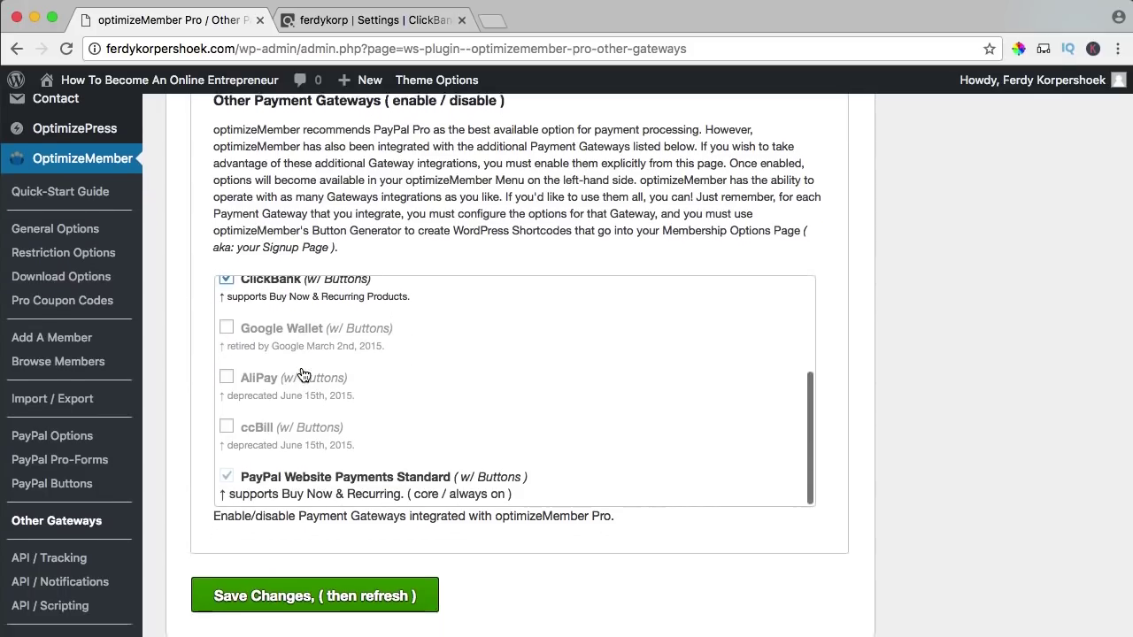
left_click(290, 567)
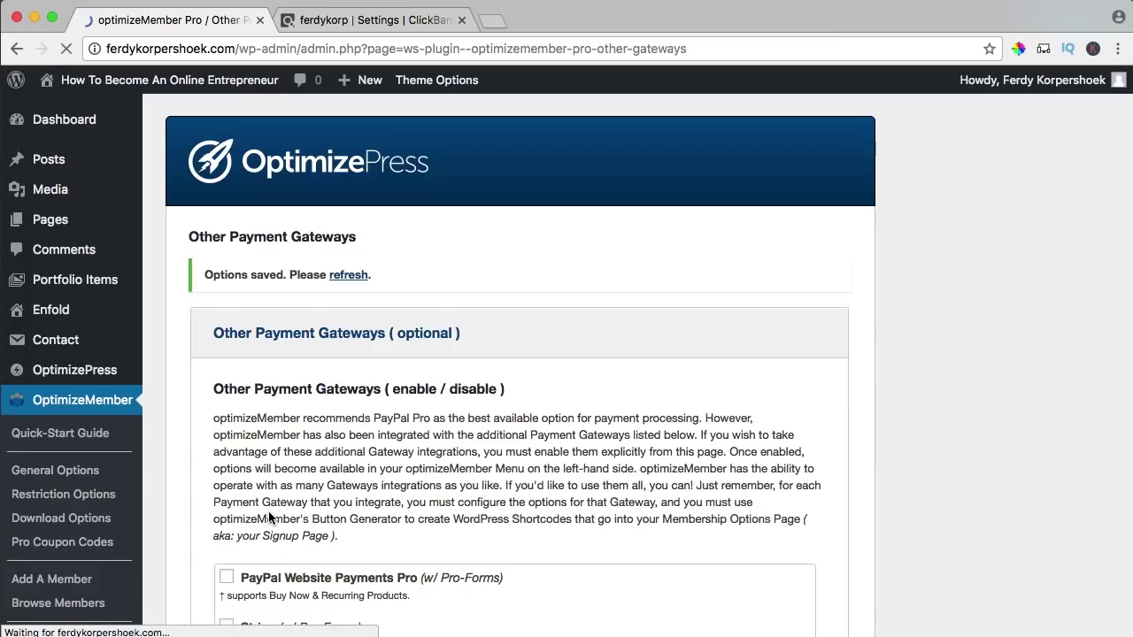
- Enter 'ferdykorp' as the username in ClickBank Options > Account Details
scroll(145, 450, "down", 5)
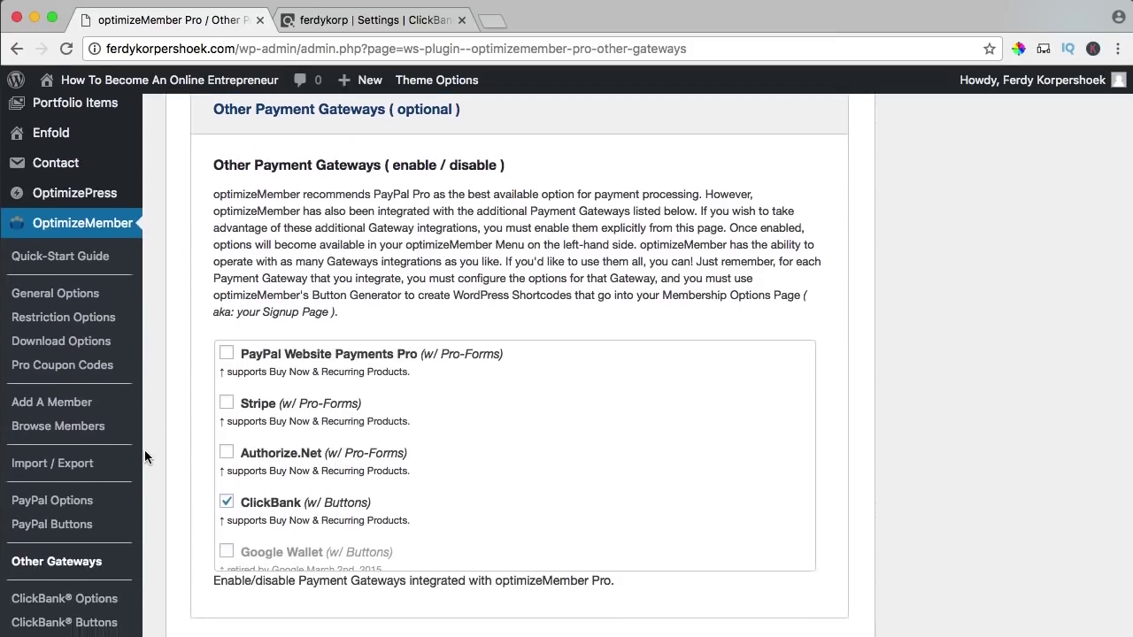
left_click(81, 481)
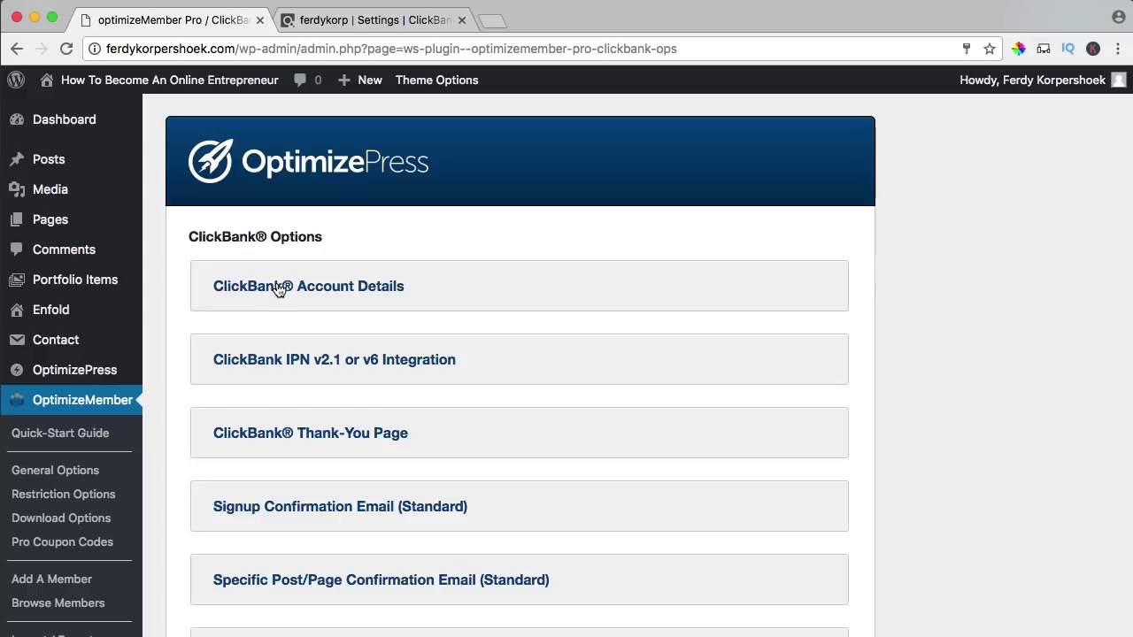
left_click(310, 290)
scroll(413, 356, "down", 3)
scroll(413, 357, "down", 1)
left_click(357, 340)
type("ferdykorp")
key("Tab")
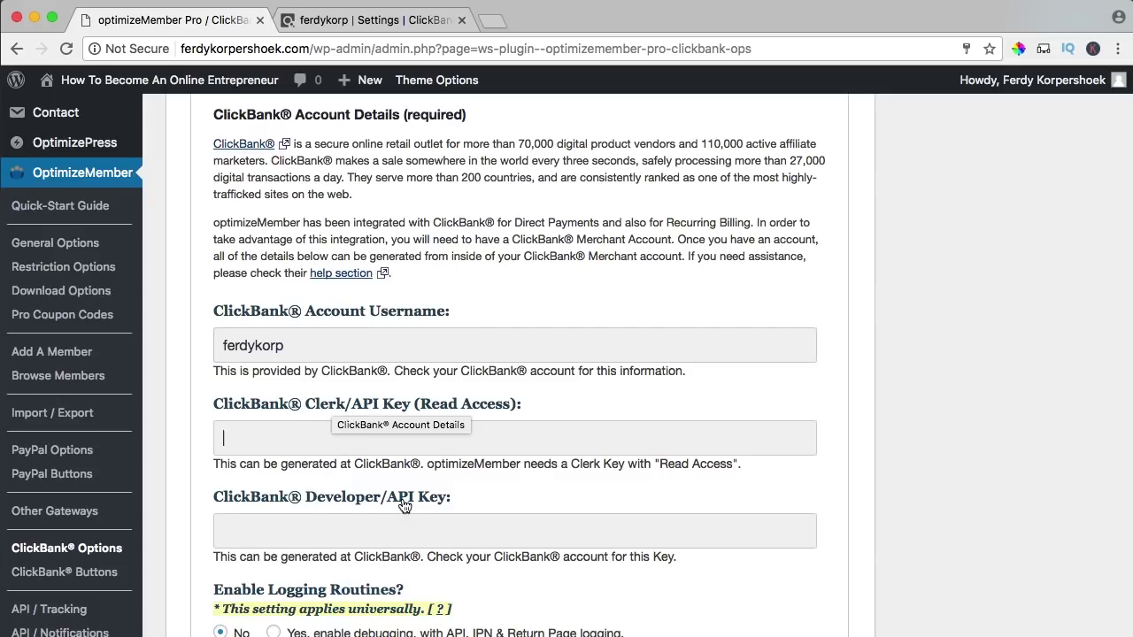
left_click(398, 21)
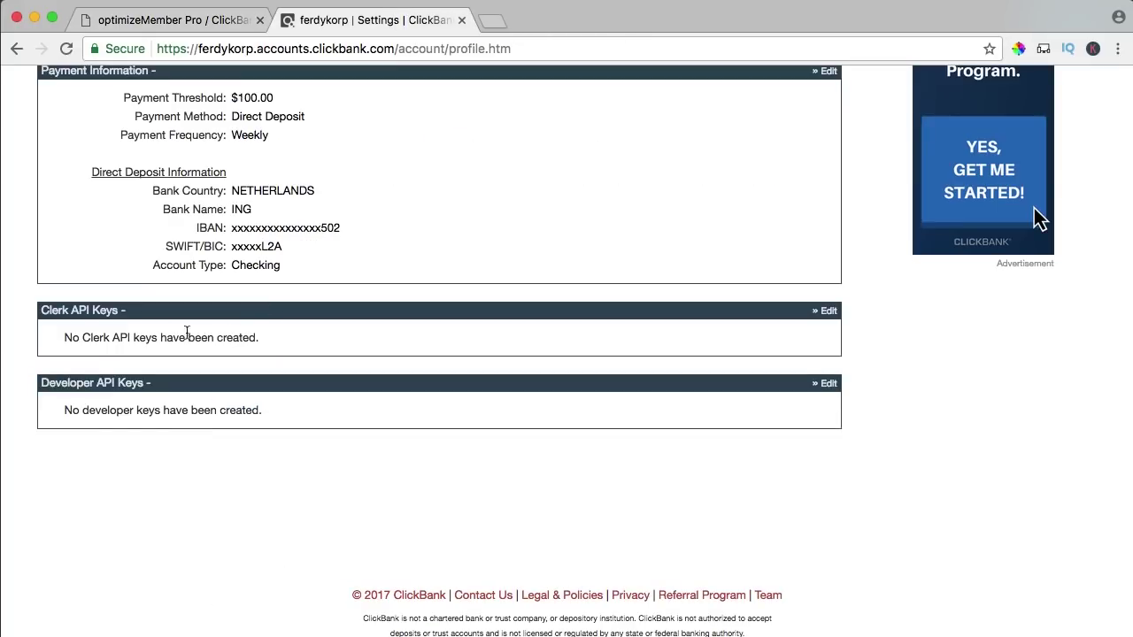
- Create a Clerk API key described 'ferdykorpershoek.com' with orders and tickets read access
left_click_drag(52, 311, 212, 322)
left_click(215, 321)
scroll(438, 340, "up", 9)
scroll(440, 345, "down", 1)
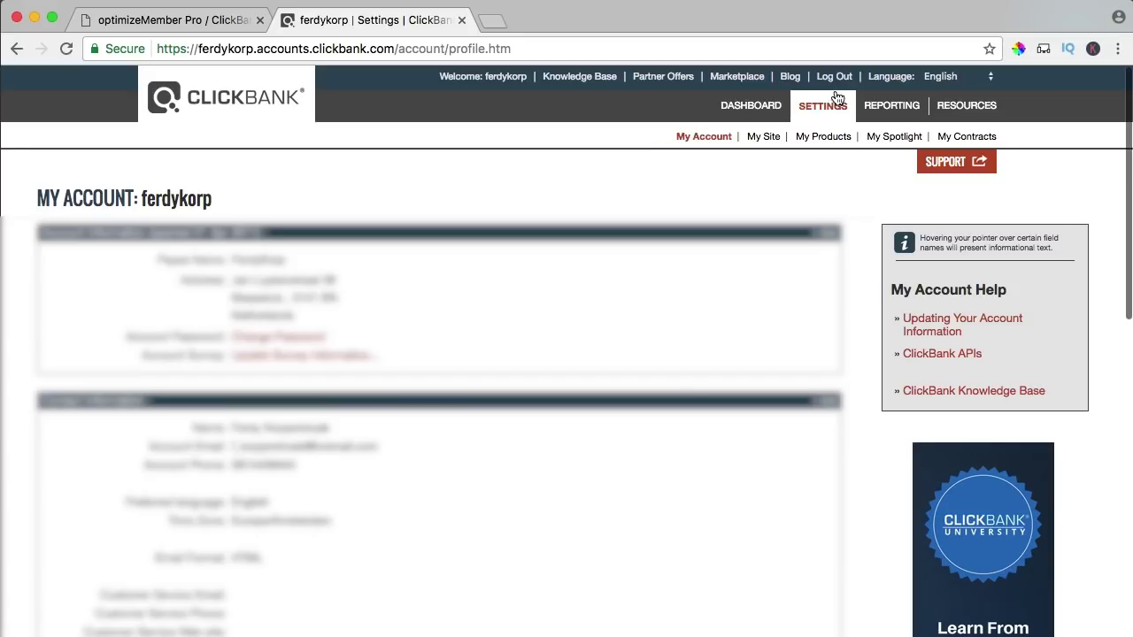
scroll(662, 257, "down", 10)
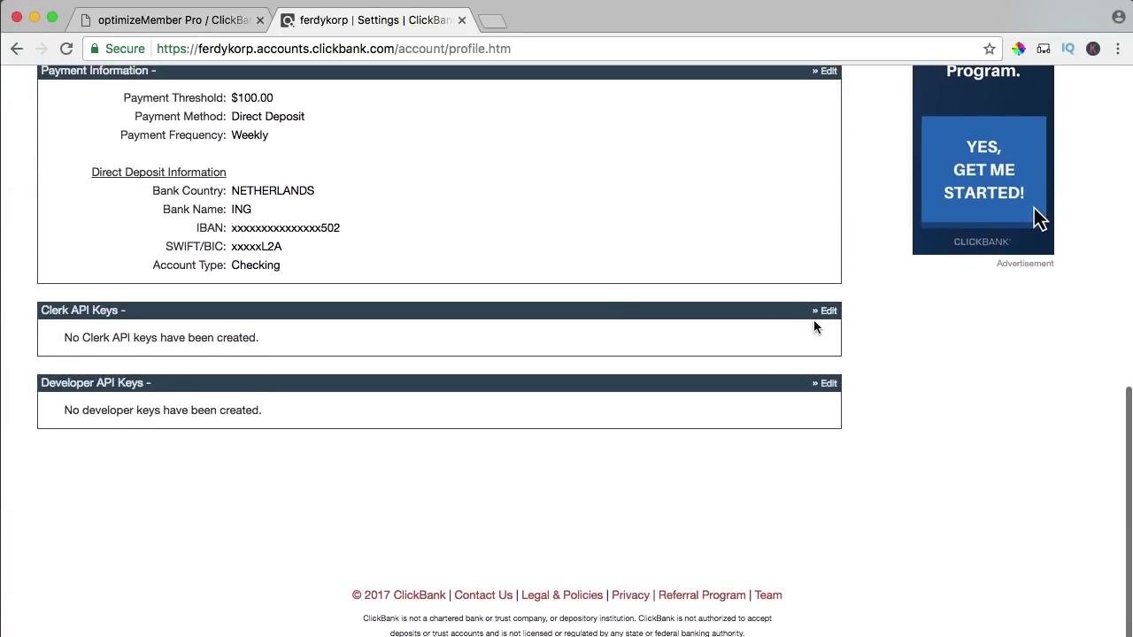
left_click(827, 311)
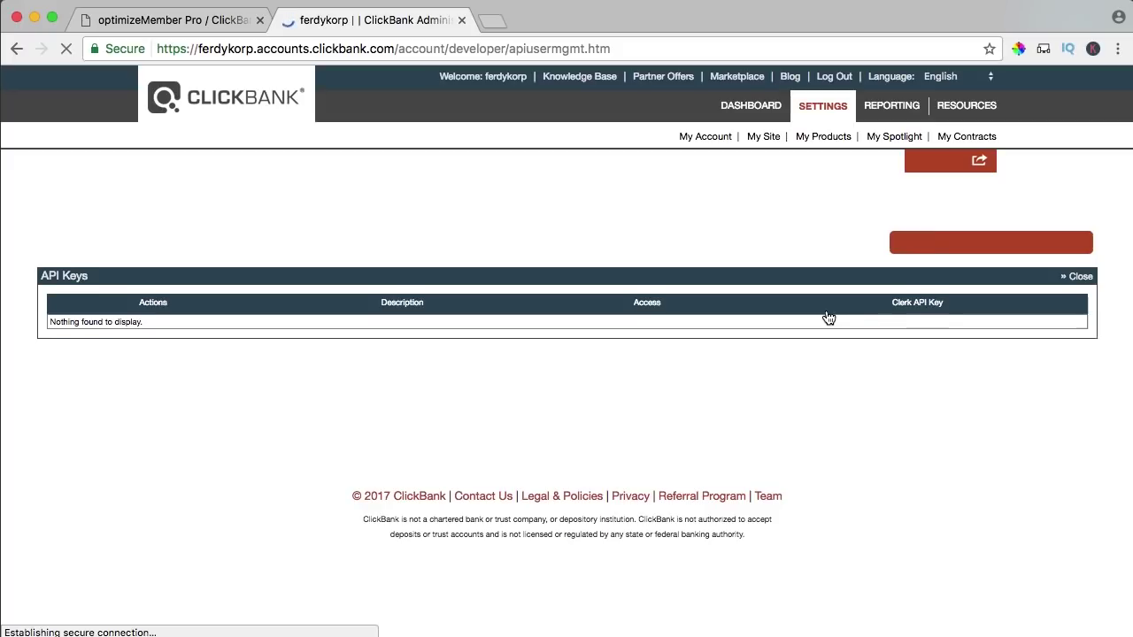
left_click(1022, 250)
left_click(218, 265)
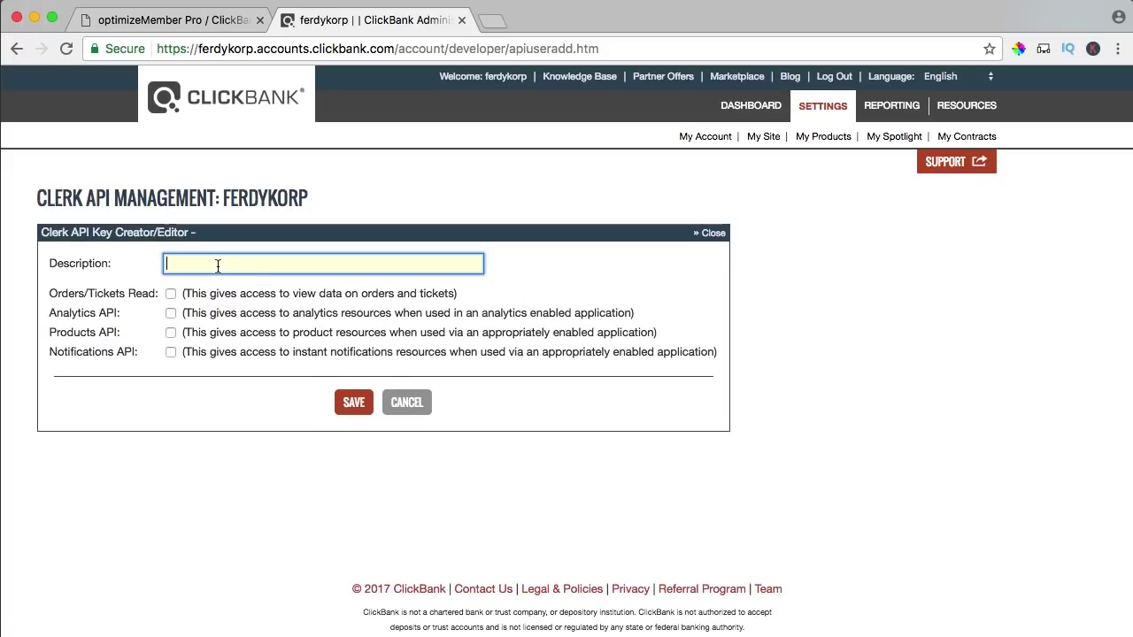
type("ferdykorpershoek.com")
left_click_drag(92, 293, 476, 292)
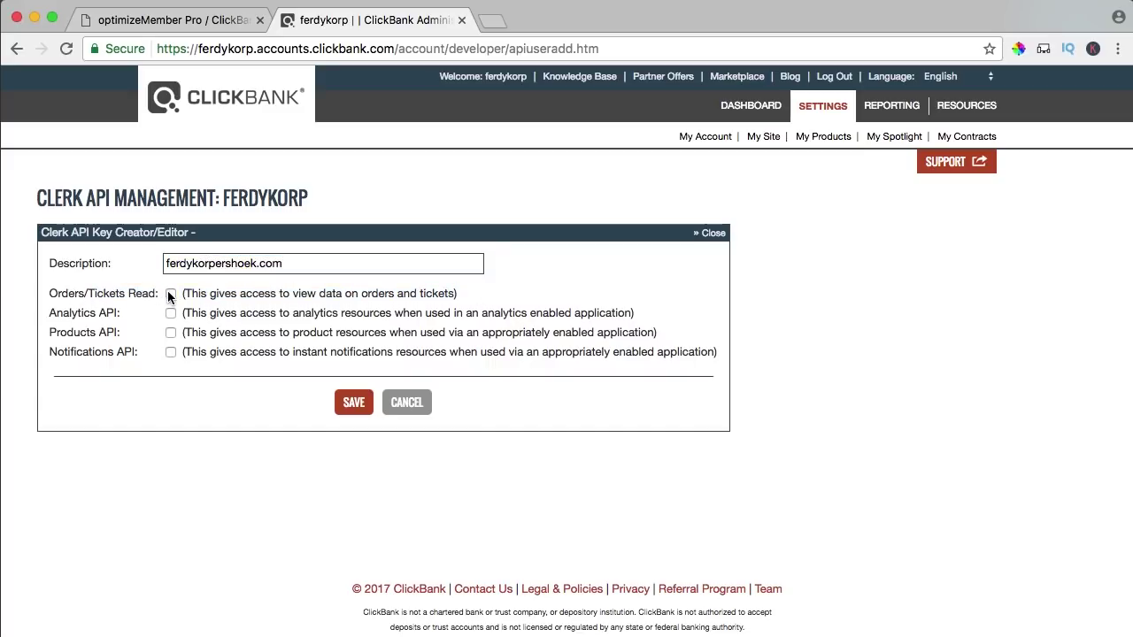
left_click(352, 403)
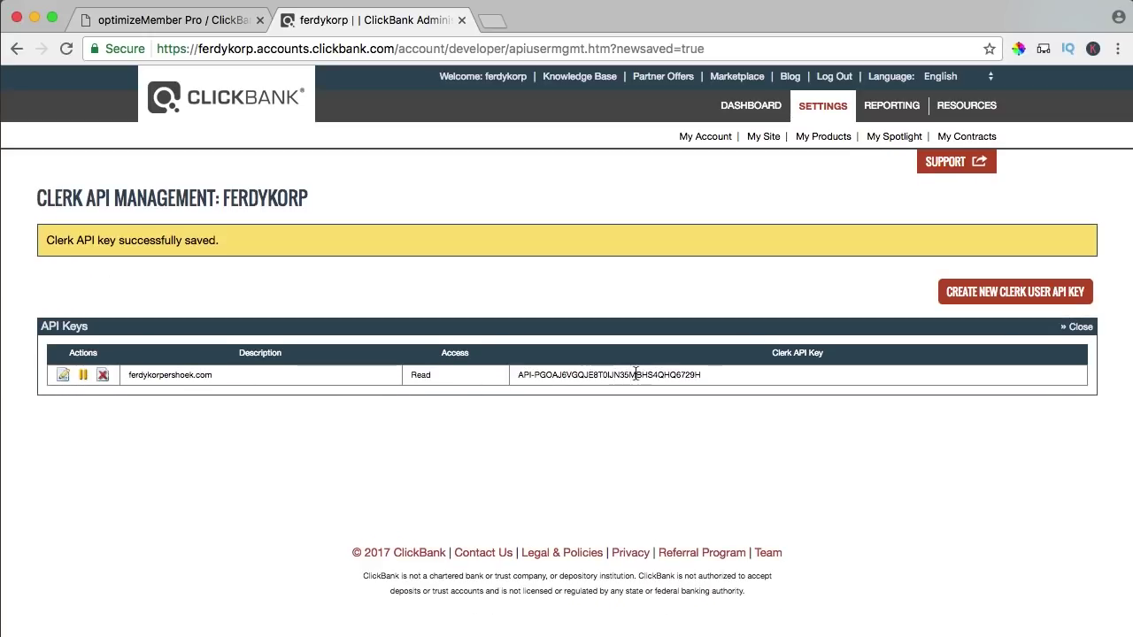
- Create a Developer API key with the description 'ferdykorpershoek.com'
left_click(1079, 327)
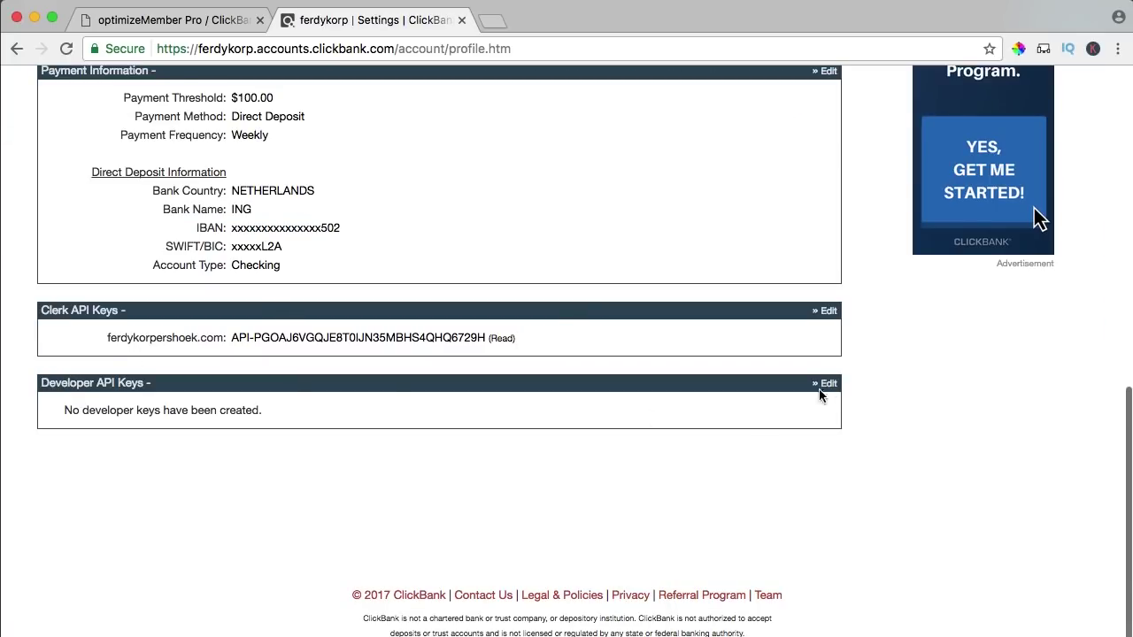
left_click(824, 383)
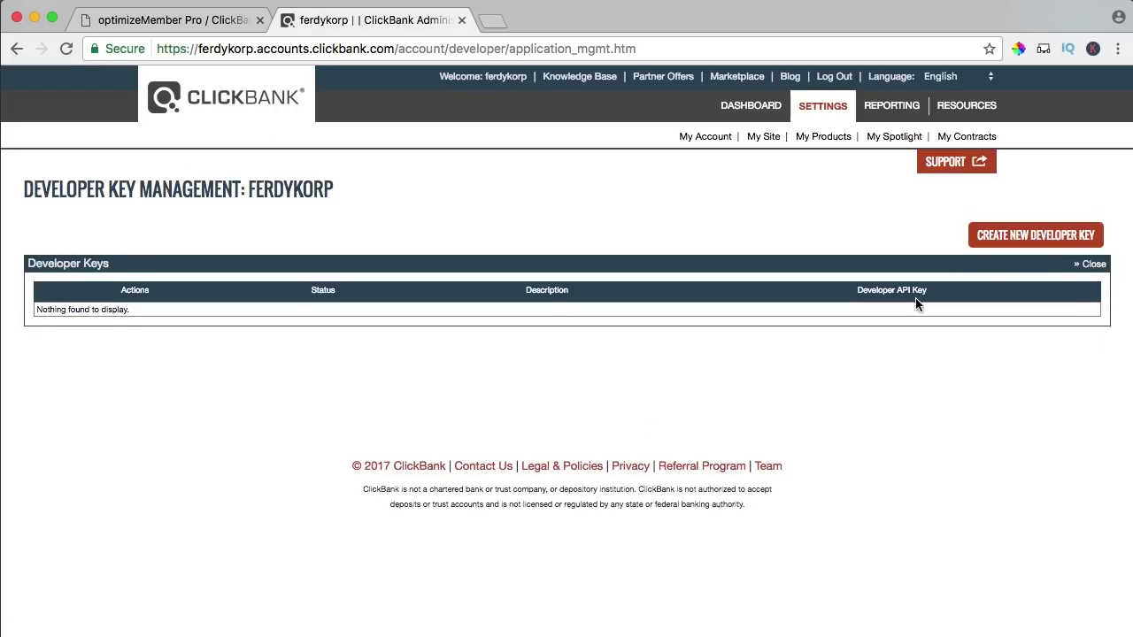
left_click(1004, 244)
type("ferdyko")
key("Down")
key("Return")
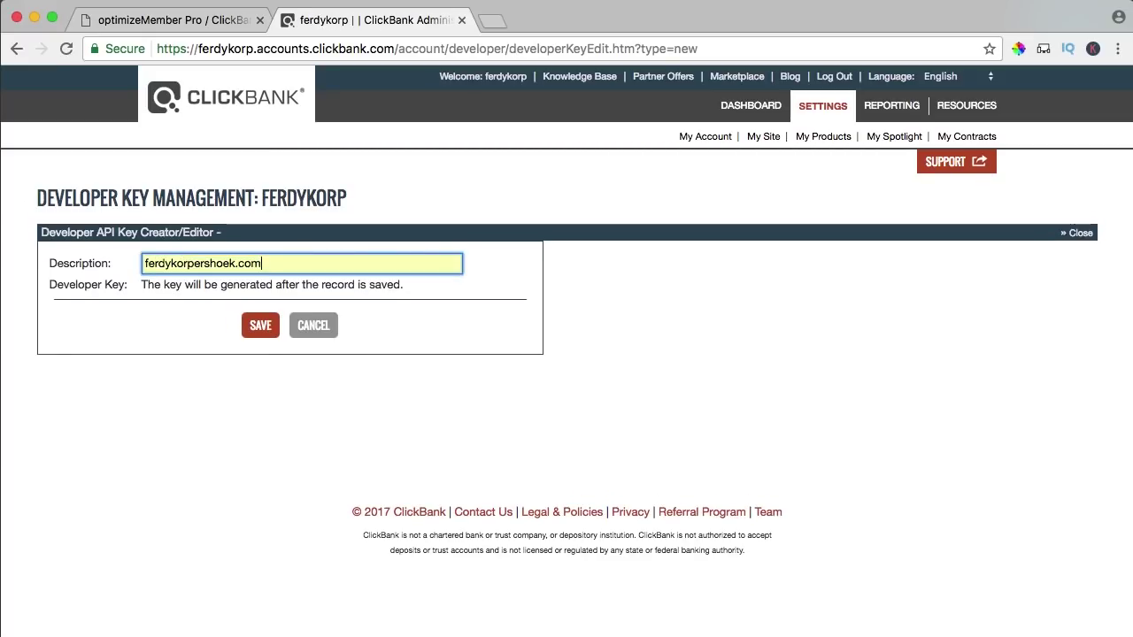
left_click(256, 326)
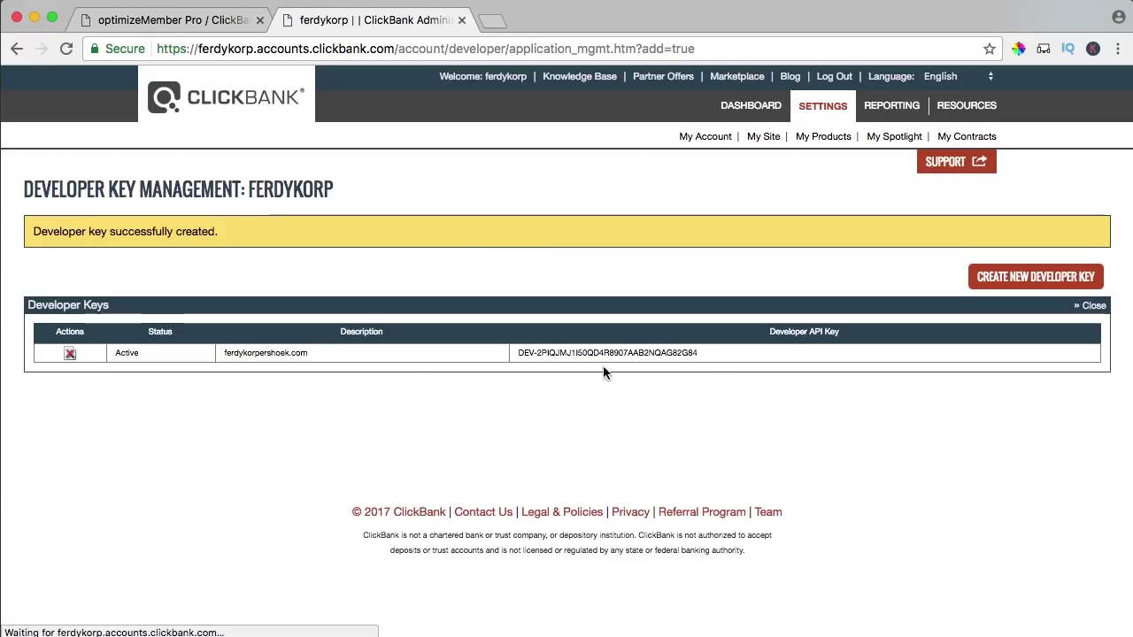
- Copy the Clerk API key from the My Account profile
left_click(1092, 306)
scroll(522, 381, "down", 10)
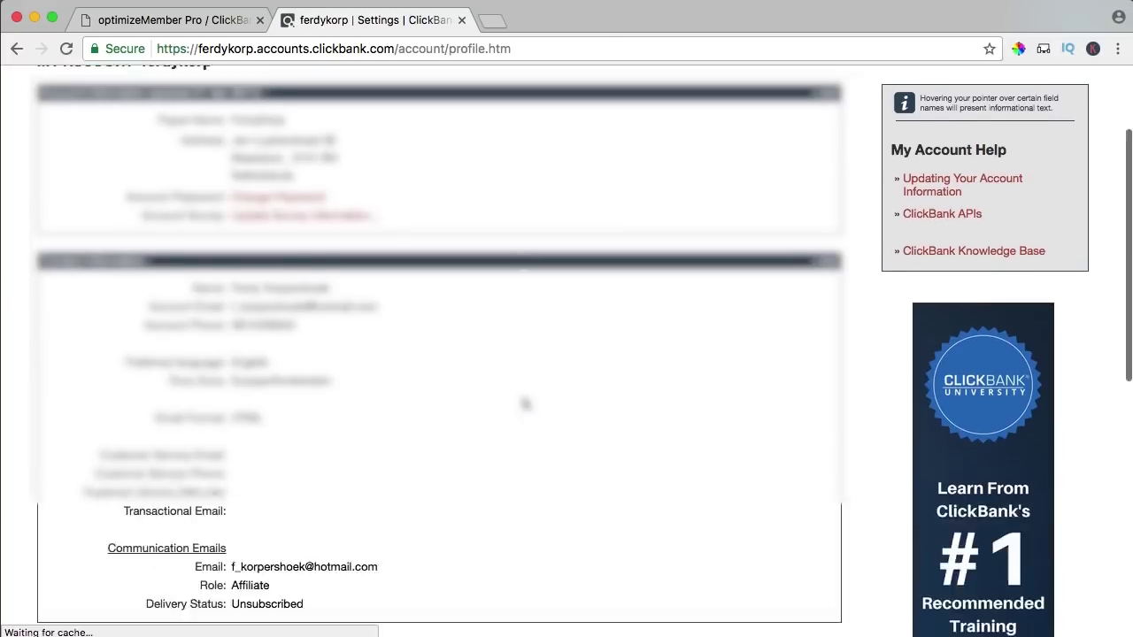
left_click_drag(484, 337, 129, 330)
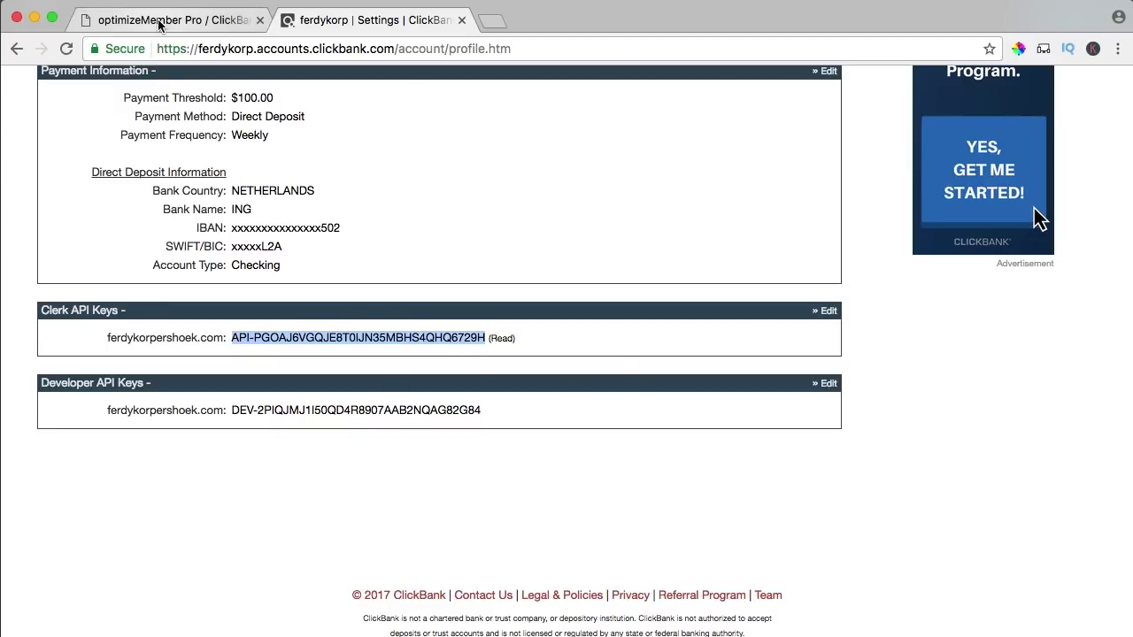
left_click(168, 20)
- Paste the Clerk key into the Clerk/API Key field and copy ClickBank's Developer API key
left_click(286, 431)
key("ctrl+v")
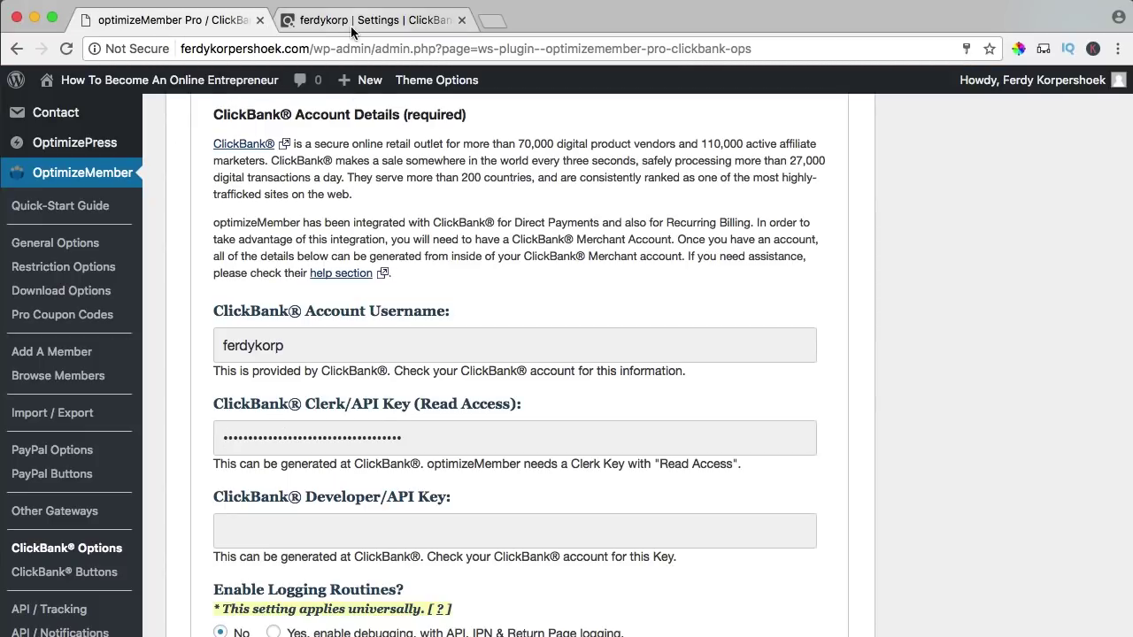
left_click(350, 26)
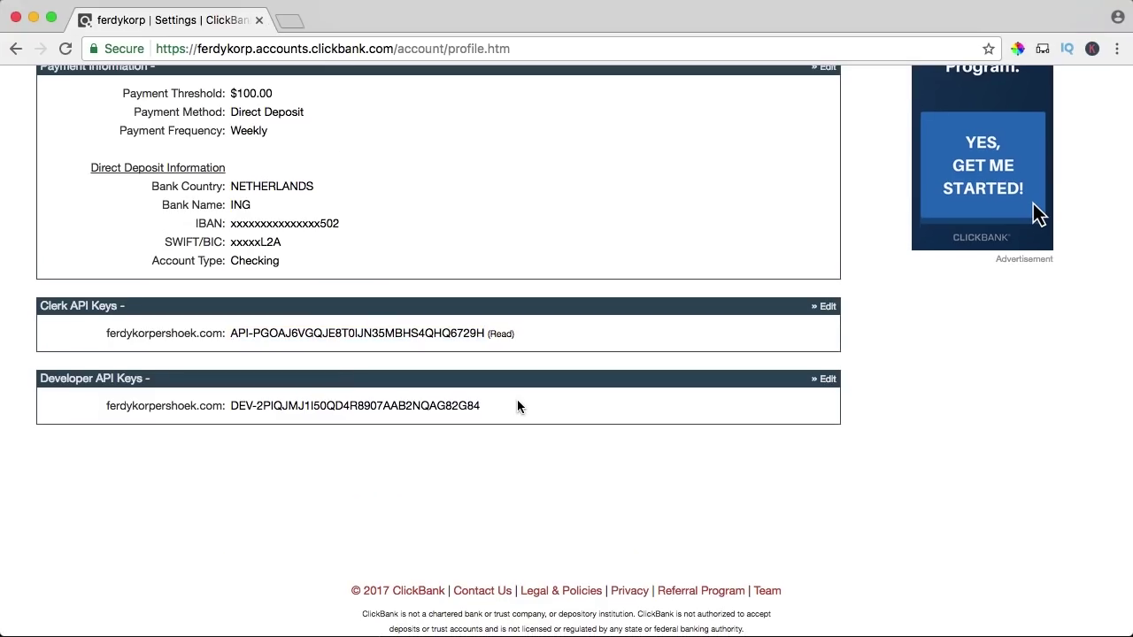
left_click_drag(516, 400, 252, 406)
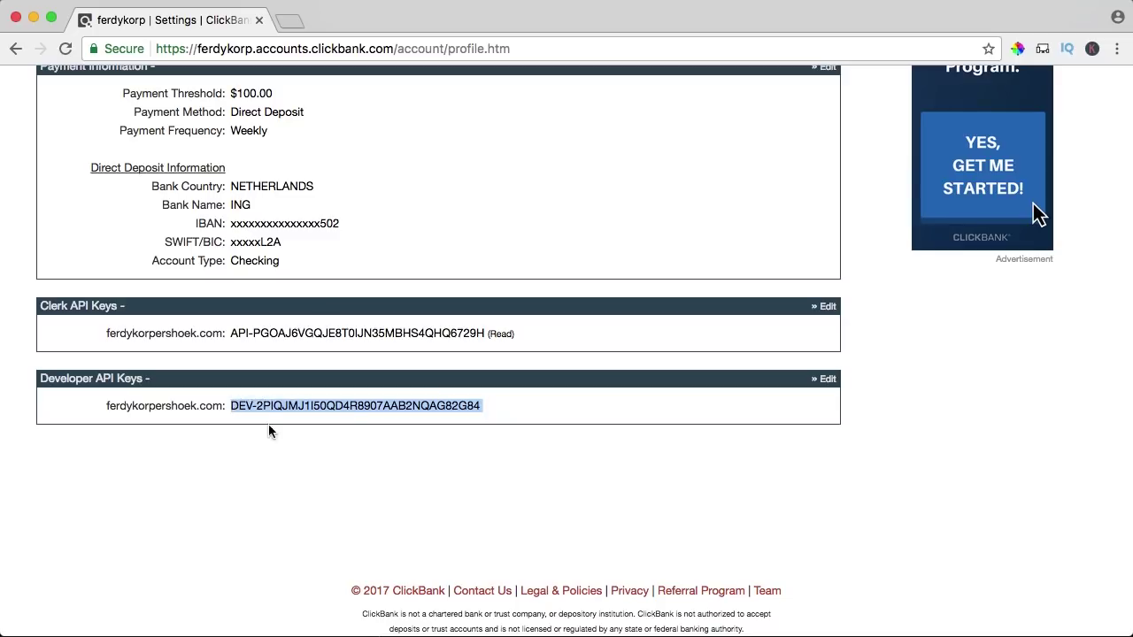
left_click(487, 404)
left_click_drag(476, 405, 233, 407)
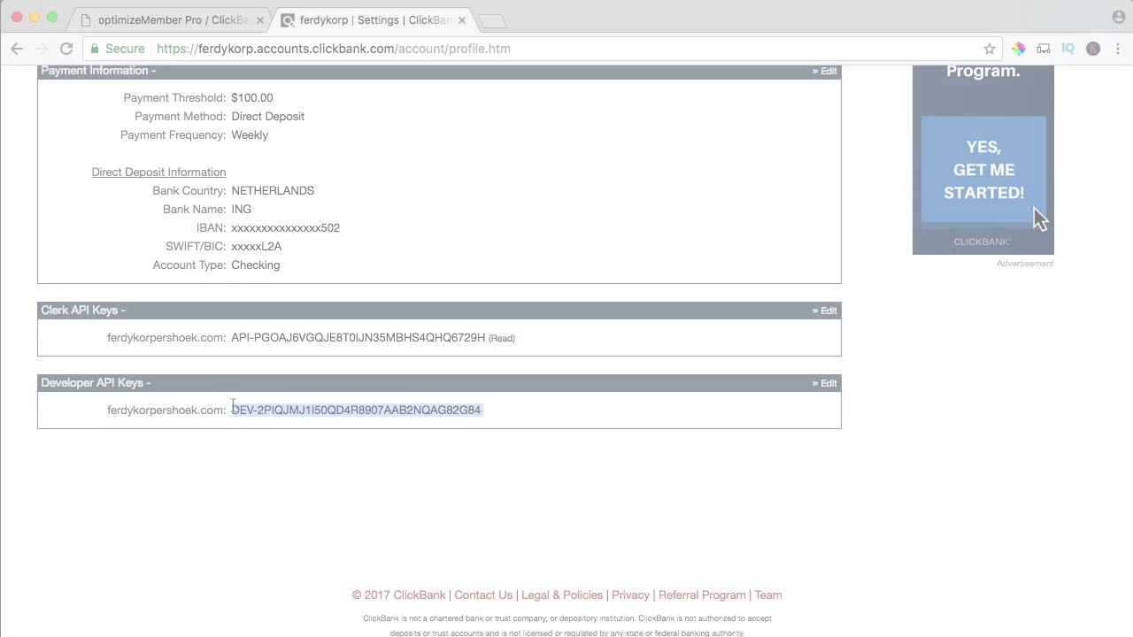
- Paste the Developer key into the Developer/API Key field and save all ClickBank options
left_click(186, 26)
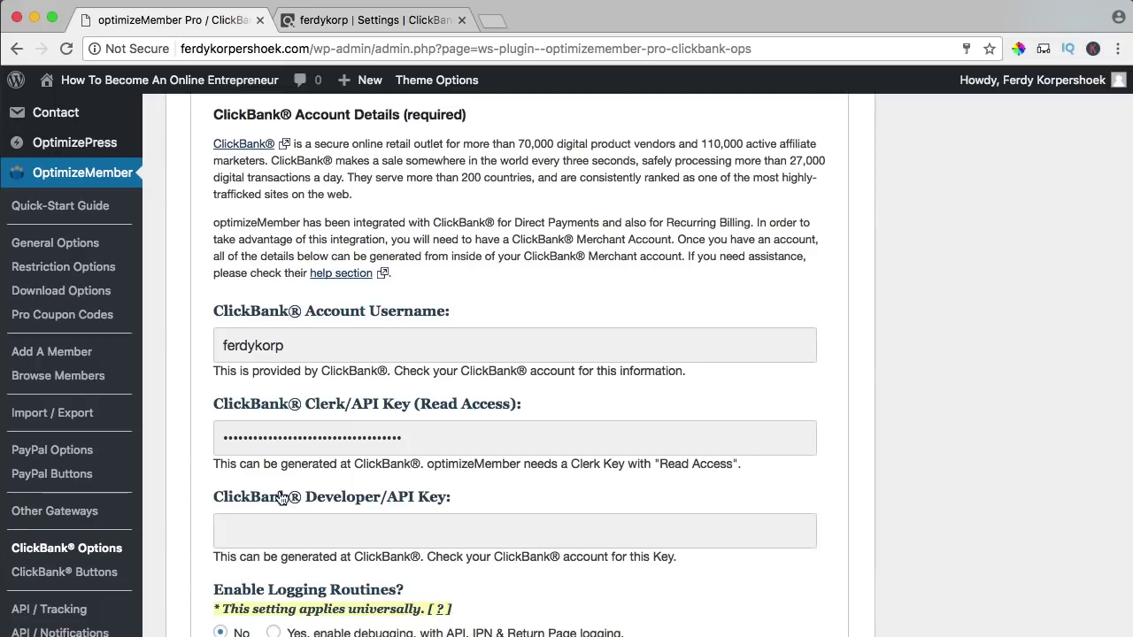
key("super+v")
scroll(482, 487, "down", 3)
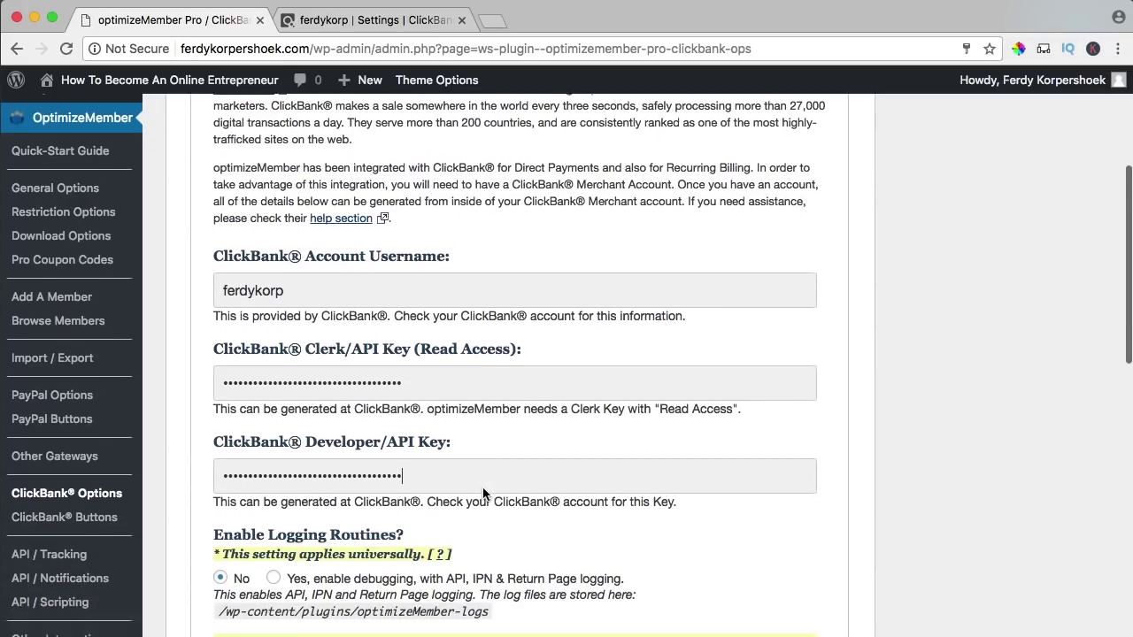
scroll(482, 493, "down", 15)
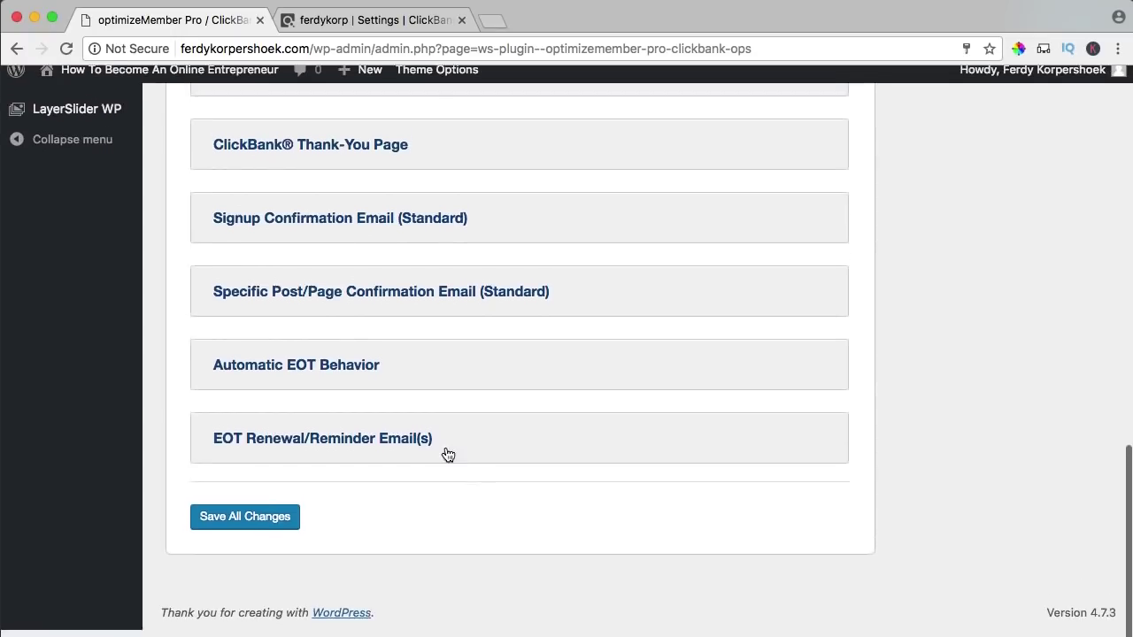
left_click(262, 528)
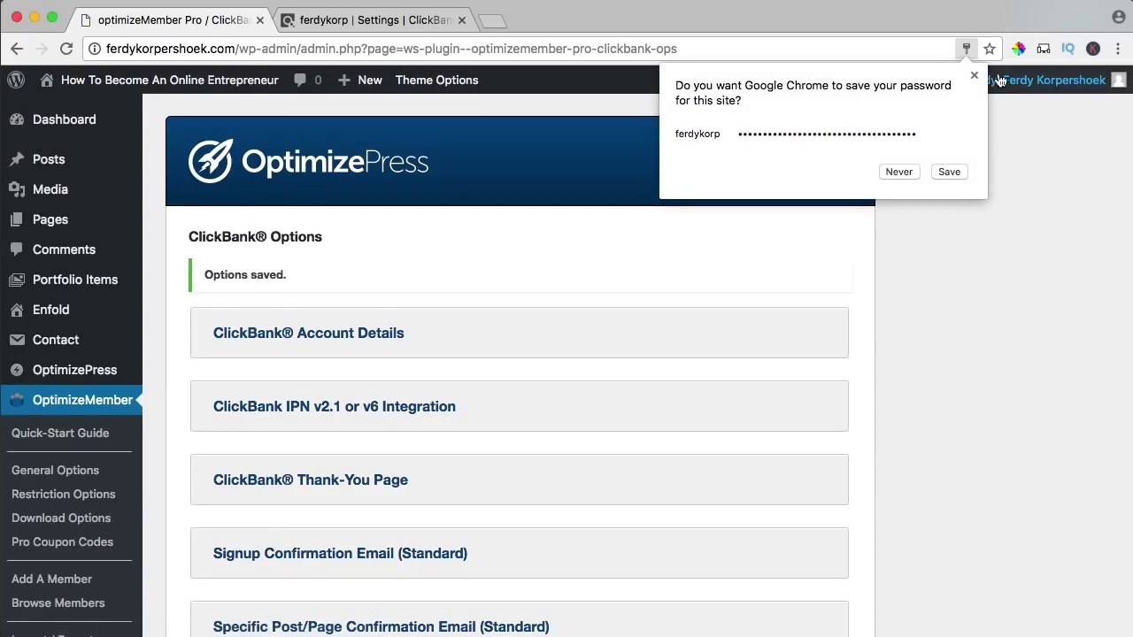
- Dismiss the save-password prompt and expand the ClickBank IPN v2.1 or v6 Integration section to show its URLs
left_click(975, 76)
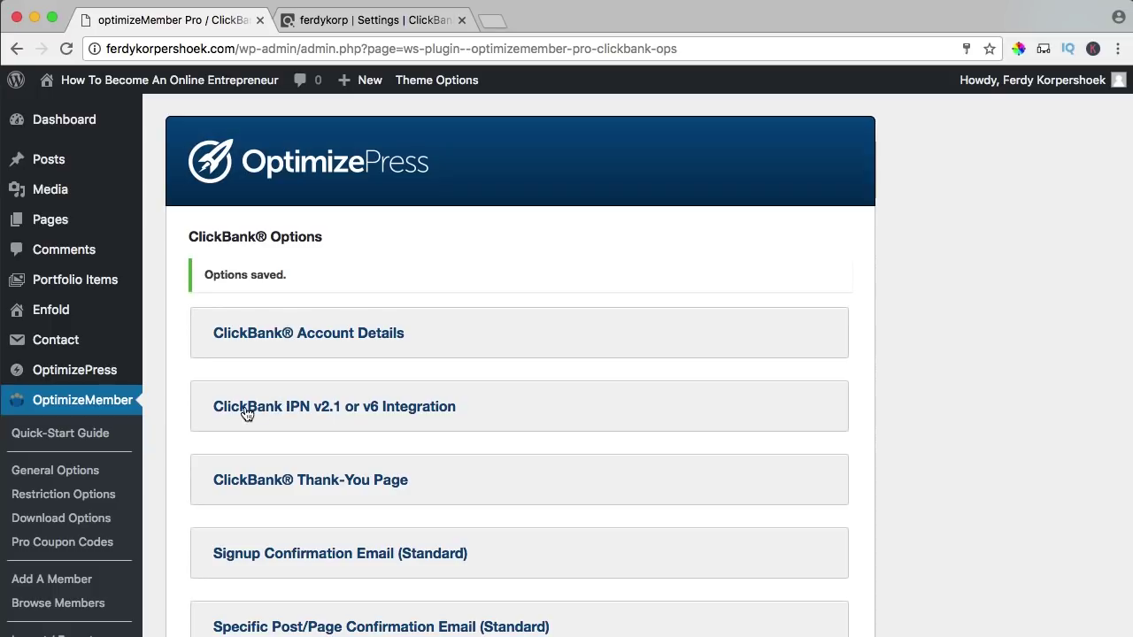
left_click(349, 411)
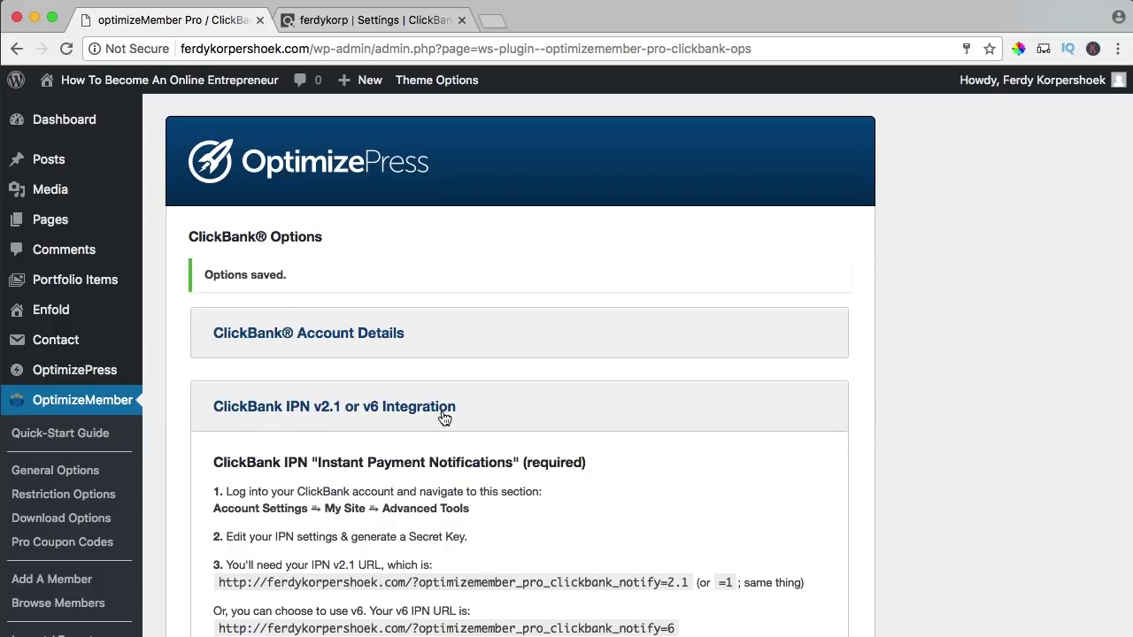
scroll(442, 416, "down", 1)
scroll(447, 417, "down", 3)
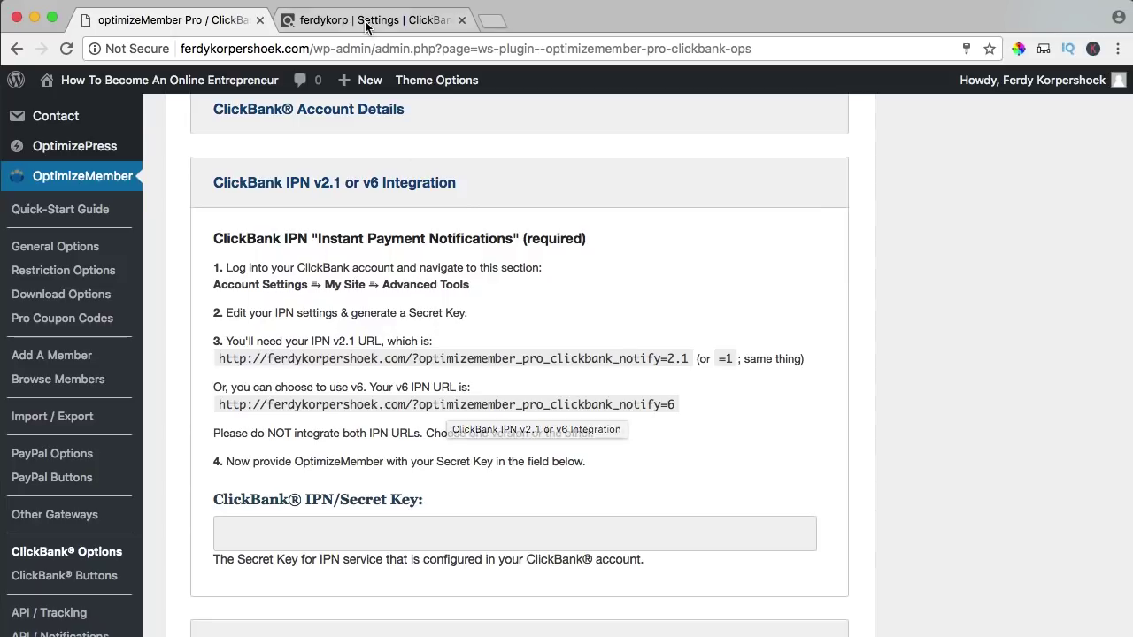
left_click(305, 19)
scroll(607, 291, "up", 10)
- On My Site, edit Advanced Tools, enter a secret key, and request Instant Notification URL access
scroll(743, 319, "down", 1)
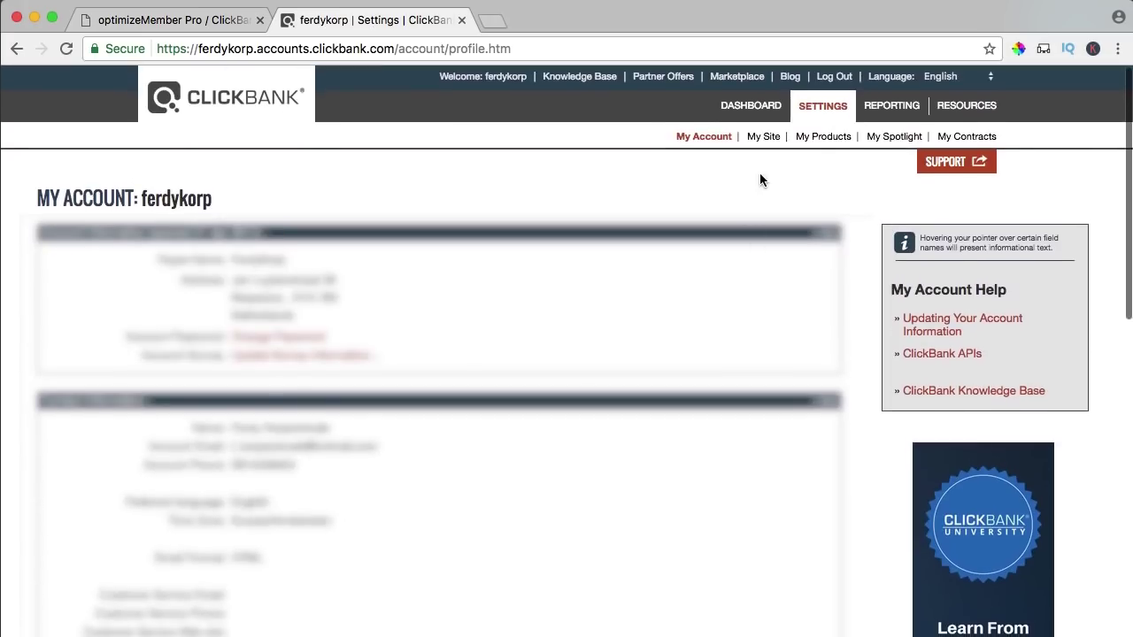
left_click(761, 138)
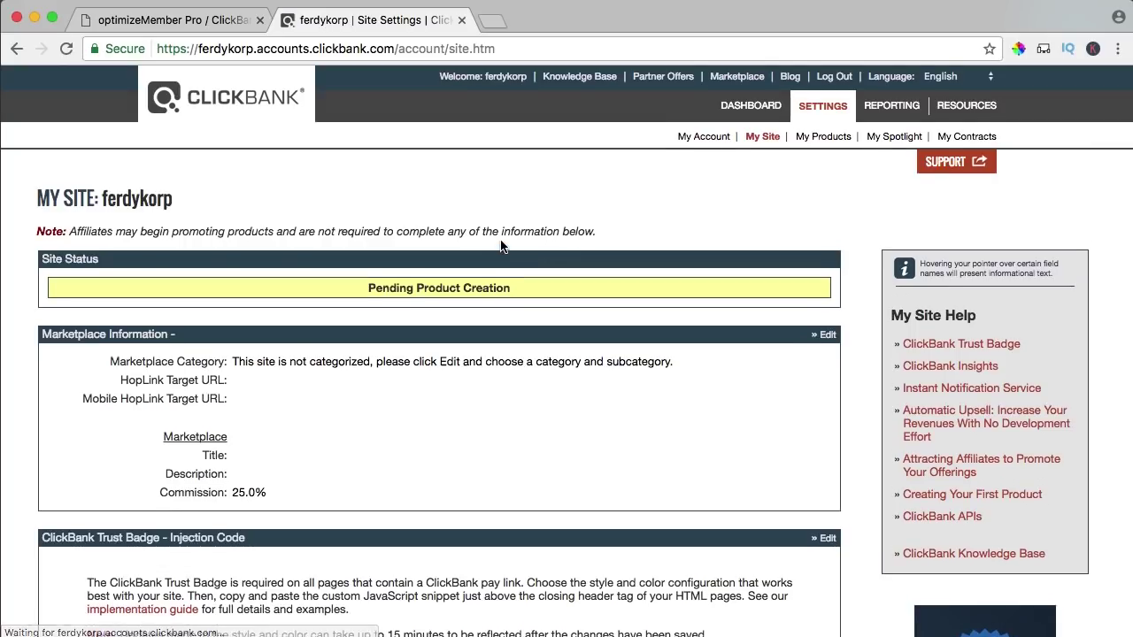
scroll(503, 241, "down", 10)
scroll(496, 257, "down", 5)
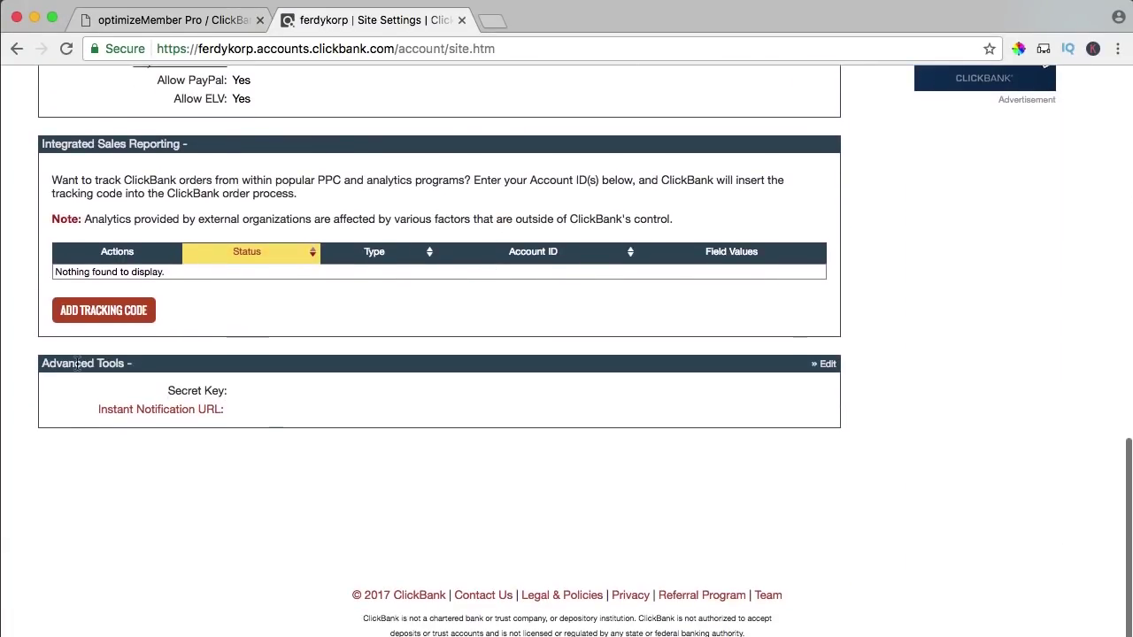
mouse_move(159, 416)
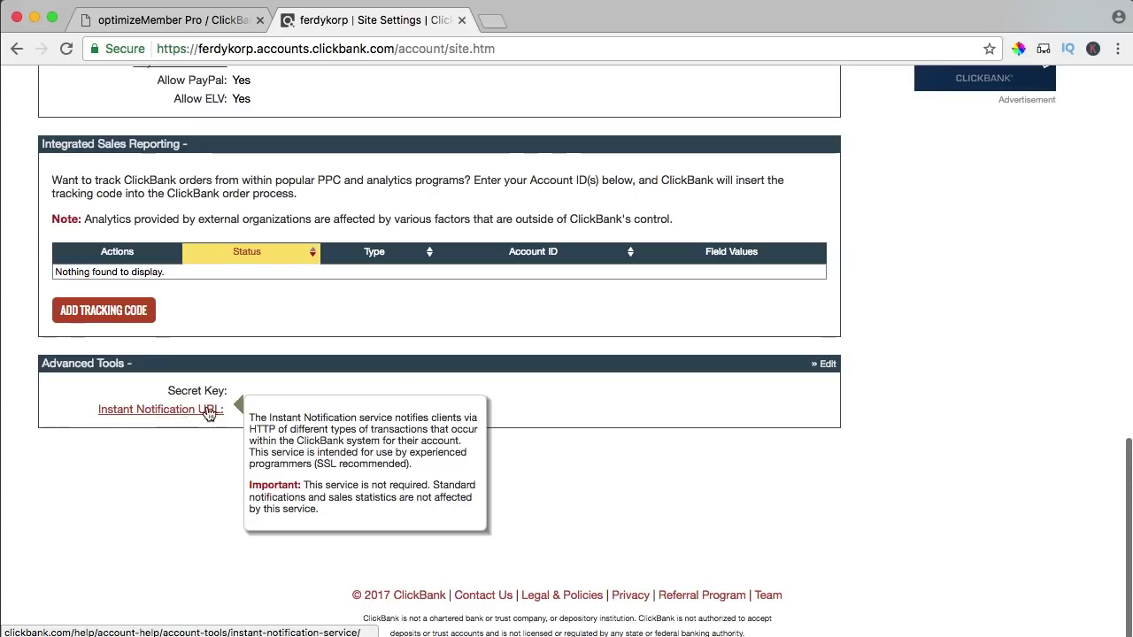
left_click(826, 366)
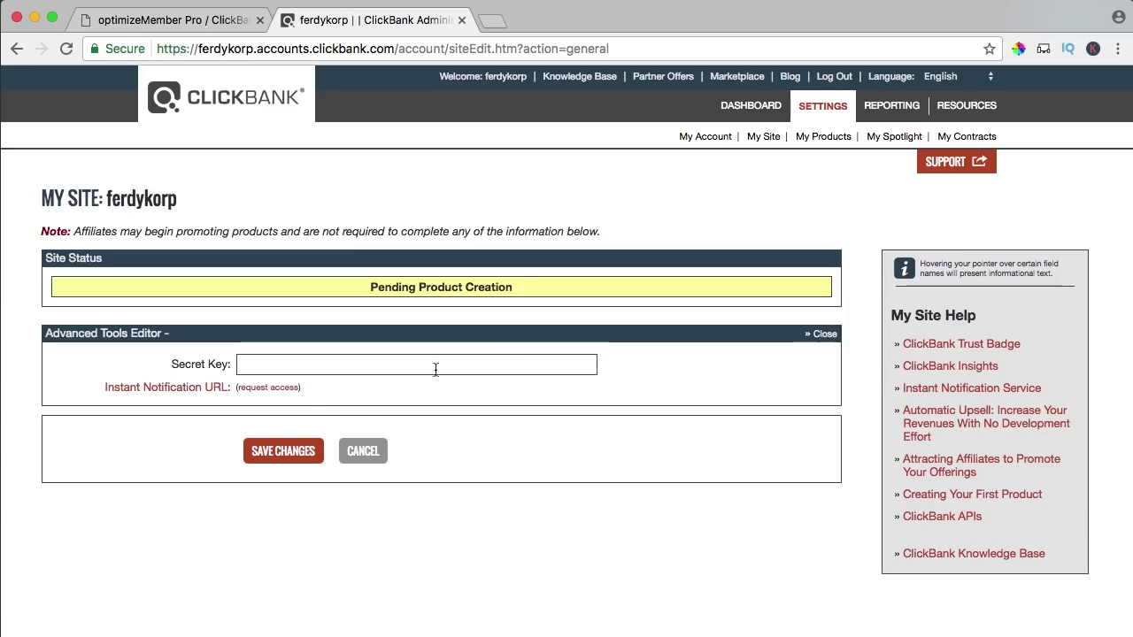
mouse_move(146, 372)
left_click(284, 364)
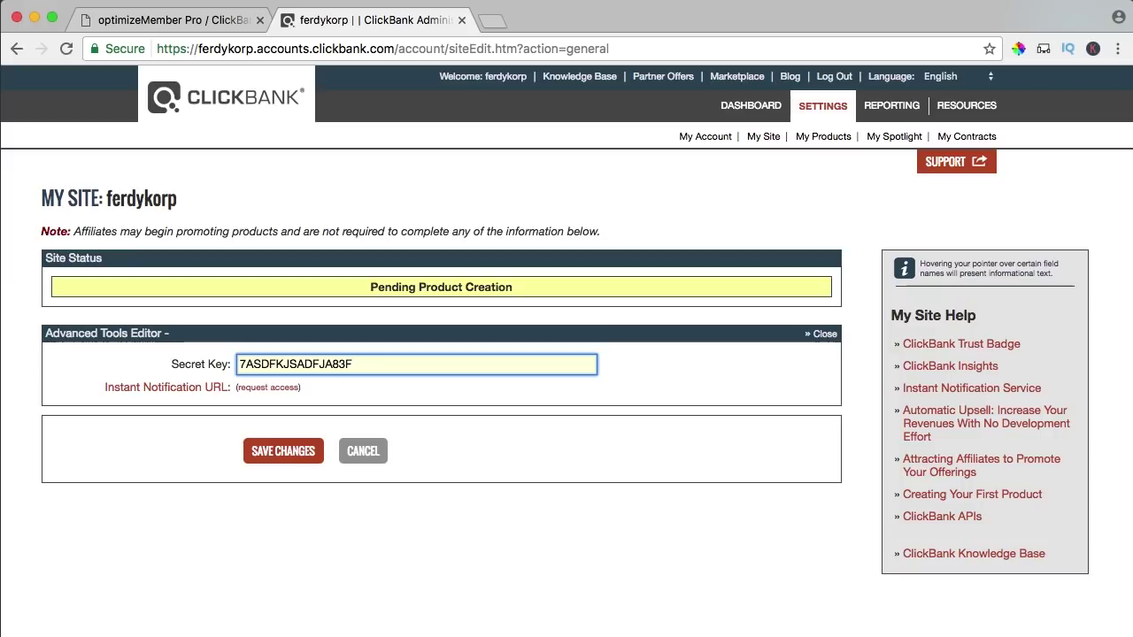
left_click(226, 363)
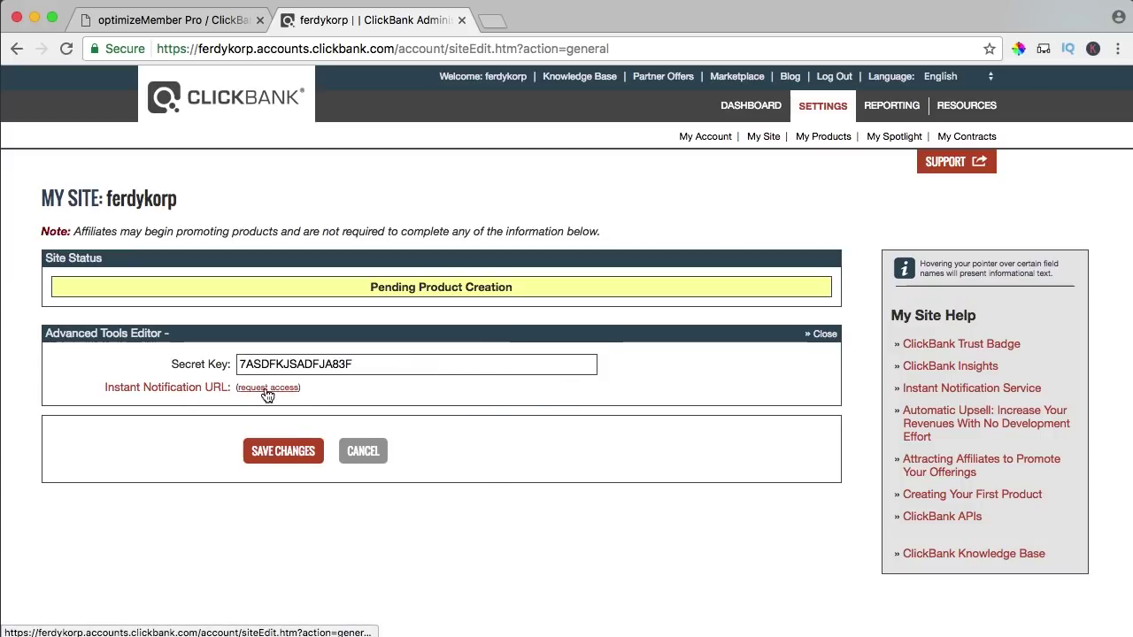
left_click(267, 388)
scroll(530, 347, "down", 5)
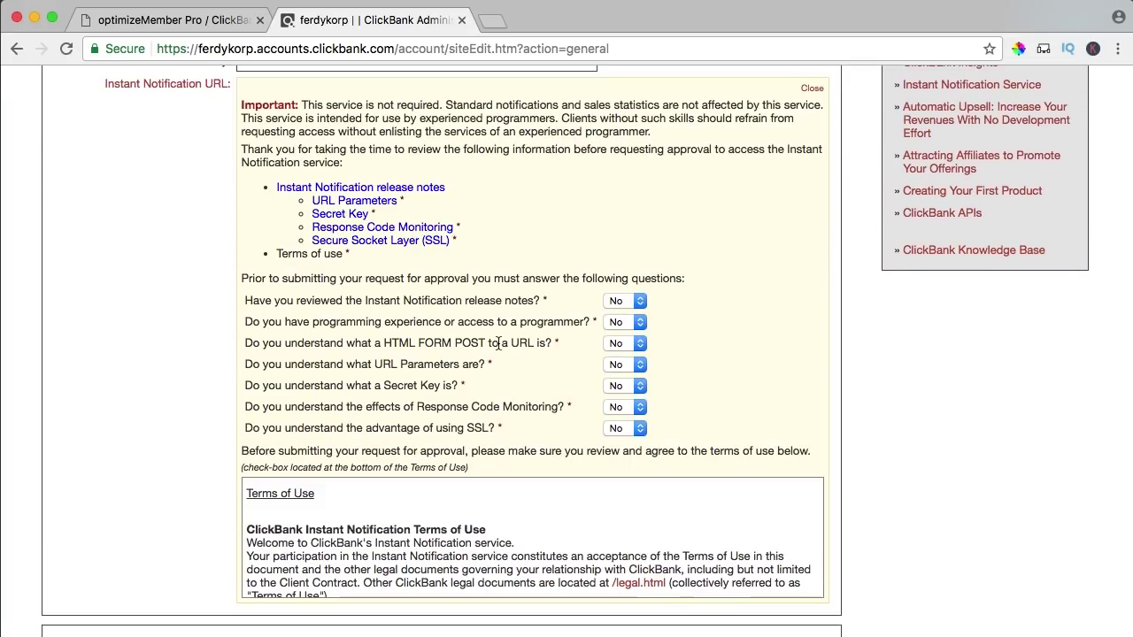
- Answer Yes to all seven questions, from release notes through SSL
left_click(612, 305)
left_click(617, 317)
left_click(616, 324)
left_click(617, 346)
left_click(617, 344)
left_click(616, 364)
left_click(616, 365)
left_click(597, 386)
left_click(622, 386)
left_click(622, 401)
left_click(622, 407)
left_click(619, 423)
left_click(620, 428)
left_click(619, 442)
- Submit the changes to request Instant Notification API access
scroll(372, 306, "down", 4)
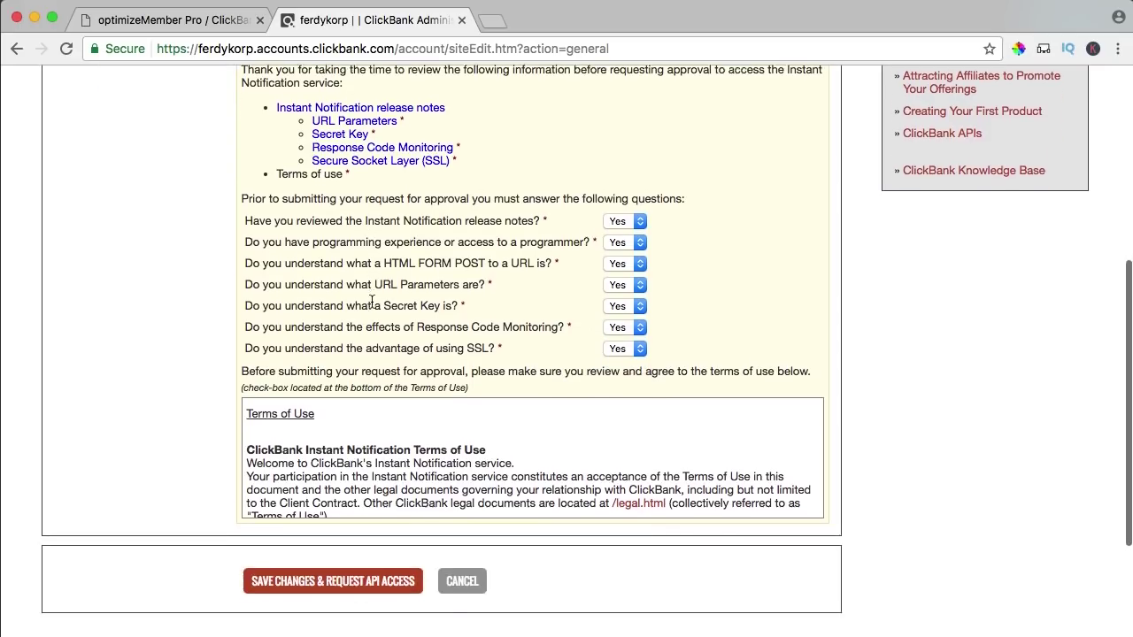
scroll(371, 306, "down", 15)
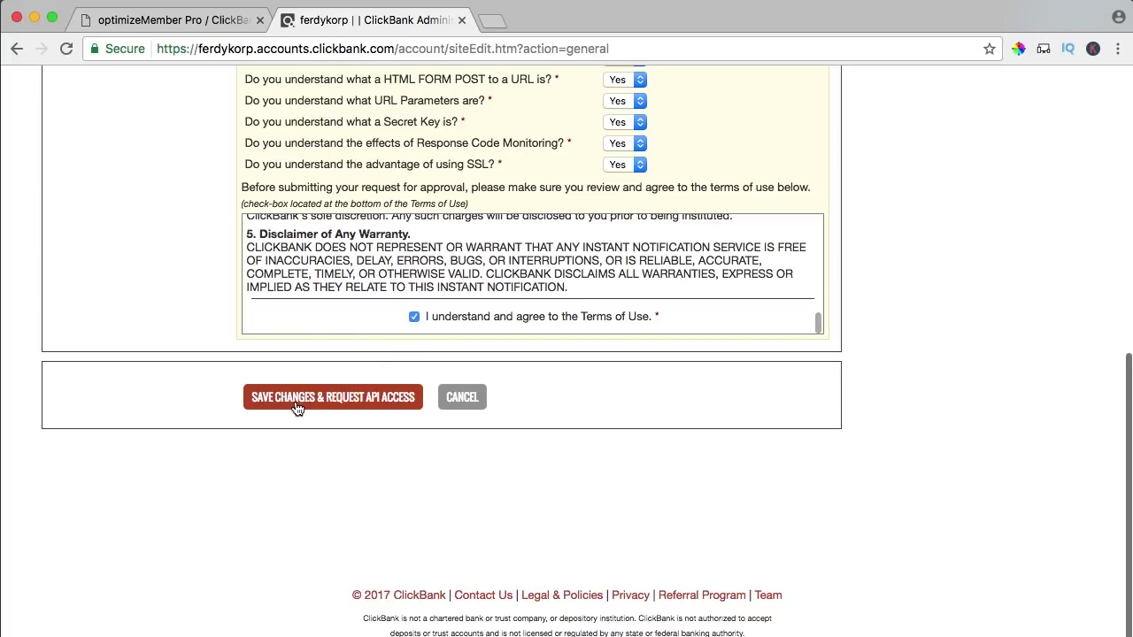
left_click(352, 398)
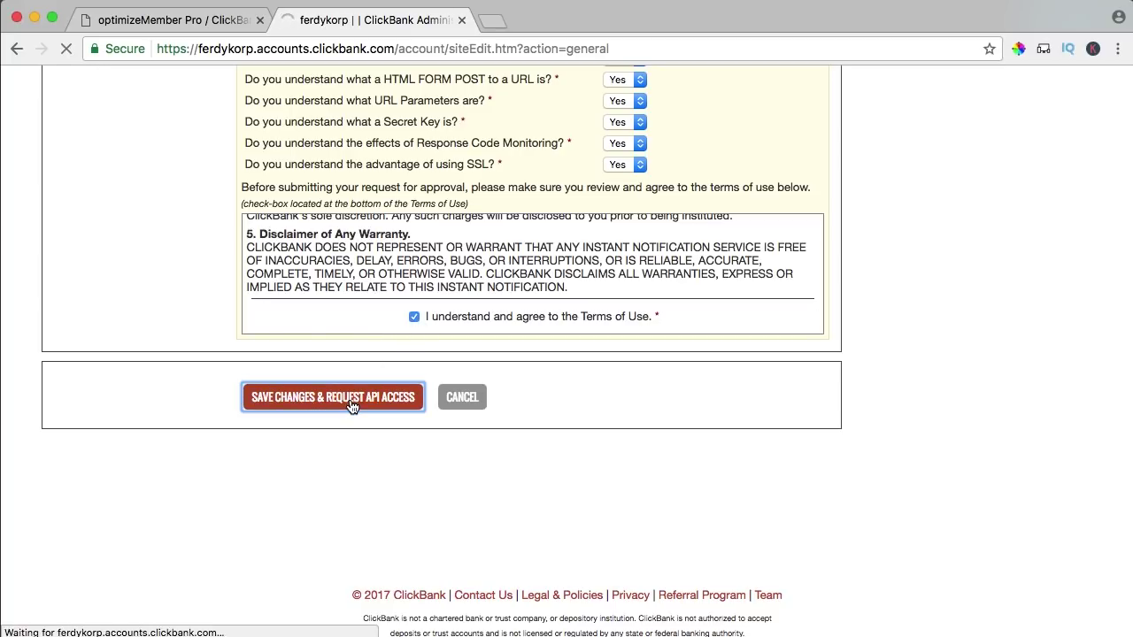
scroll(358, 403, "down", 15)
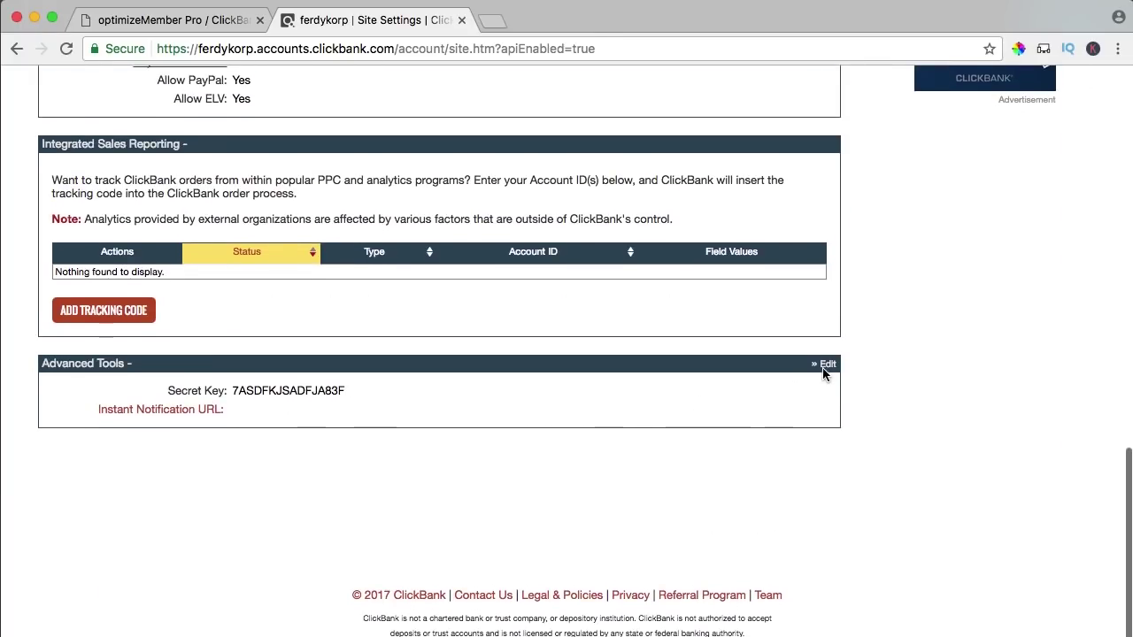
- Paste optimizeMember's IPN v2.1 URL into ClickBank's notification field and set the version to 2.1
left_click(827, 368)
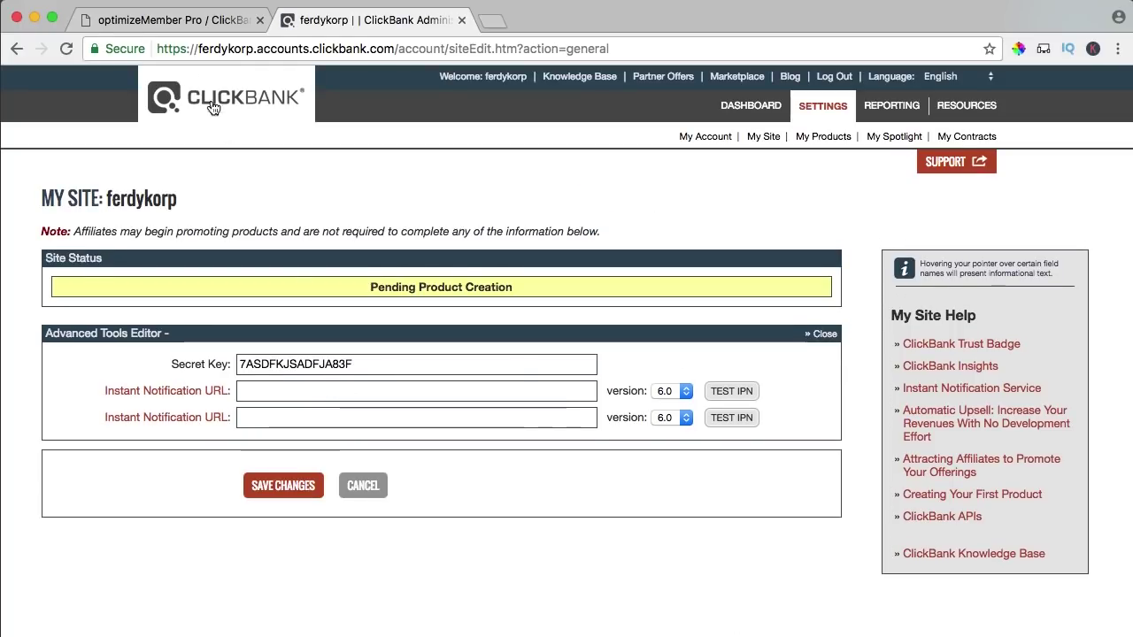
left_click(158, 25)
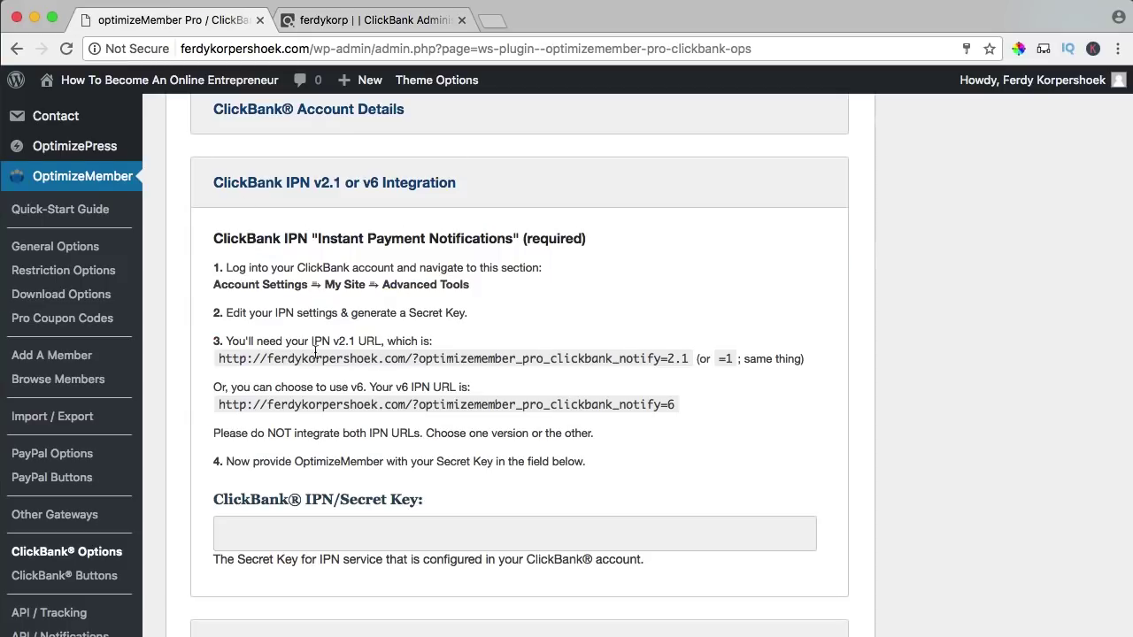
left_click_drag(221, 359, 705, 364)
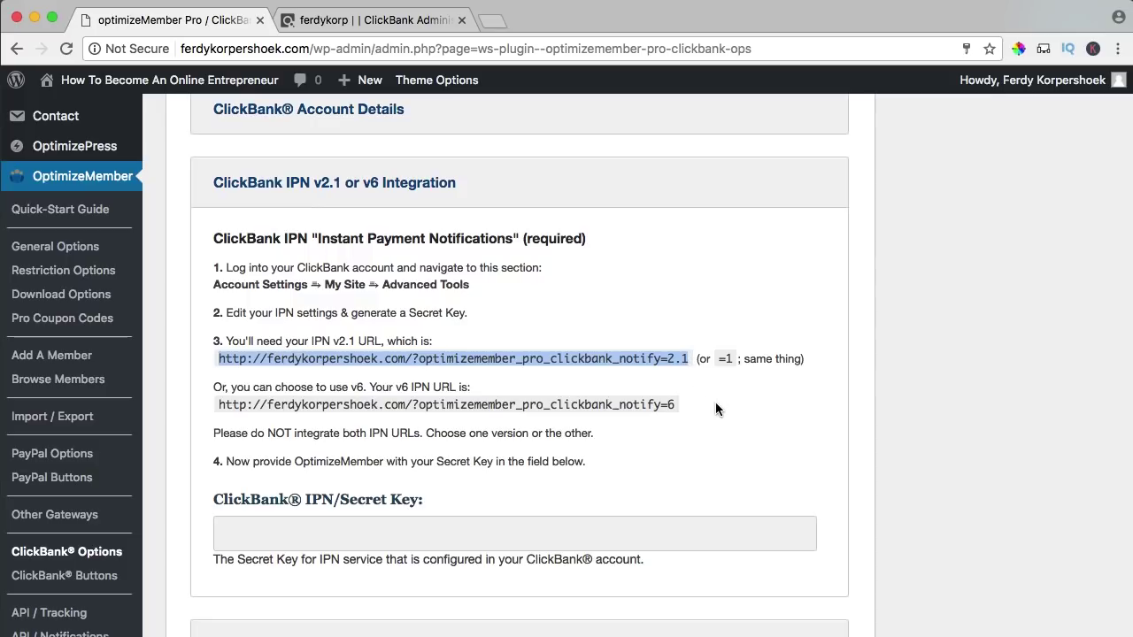
left_click(321, 22)
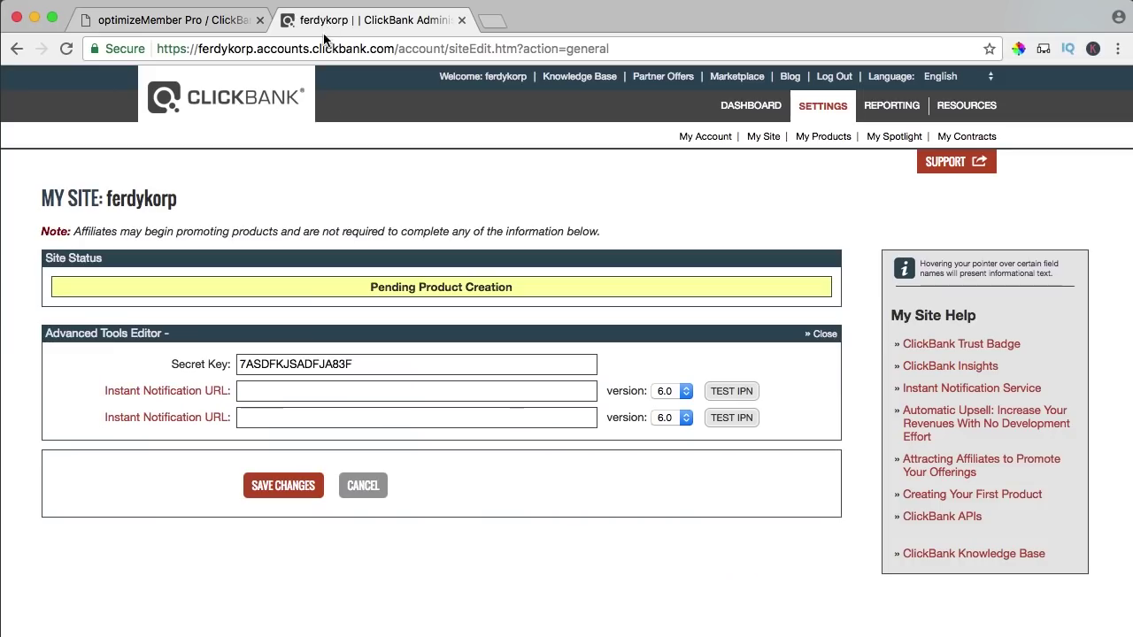
left_click(285, 387)
type("http://ferdykorpershoek.com/?optimizemember_pro_clickbank_notify=1")
left_click(673, 390)
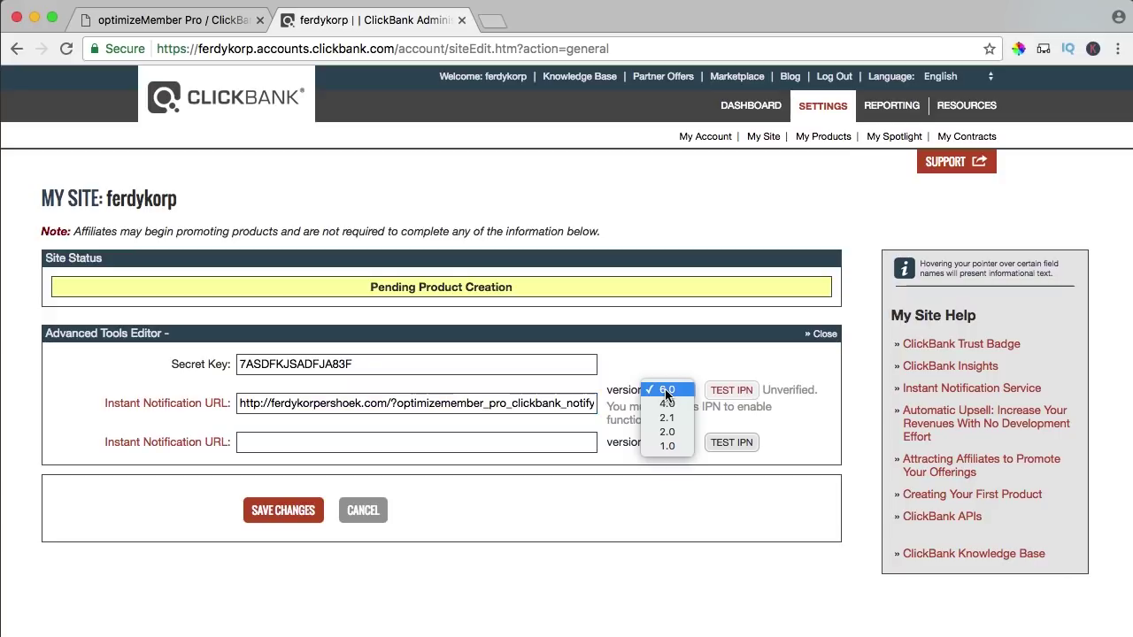
left_click(667, 418)
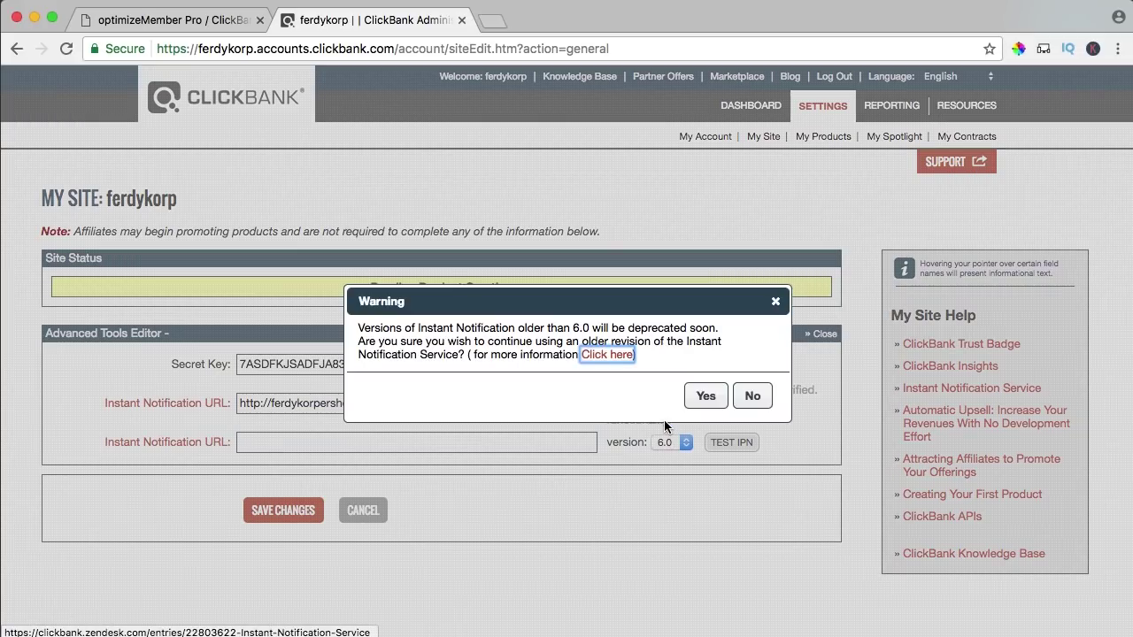
left_click(701, 398)
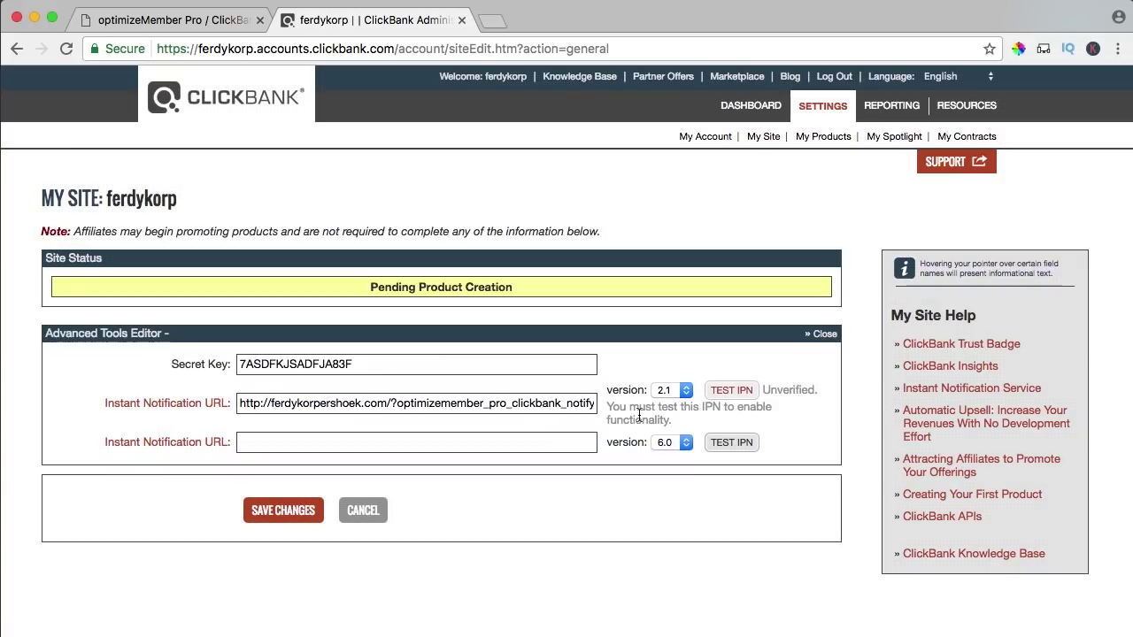
left_click(724, 390)
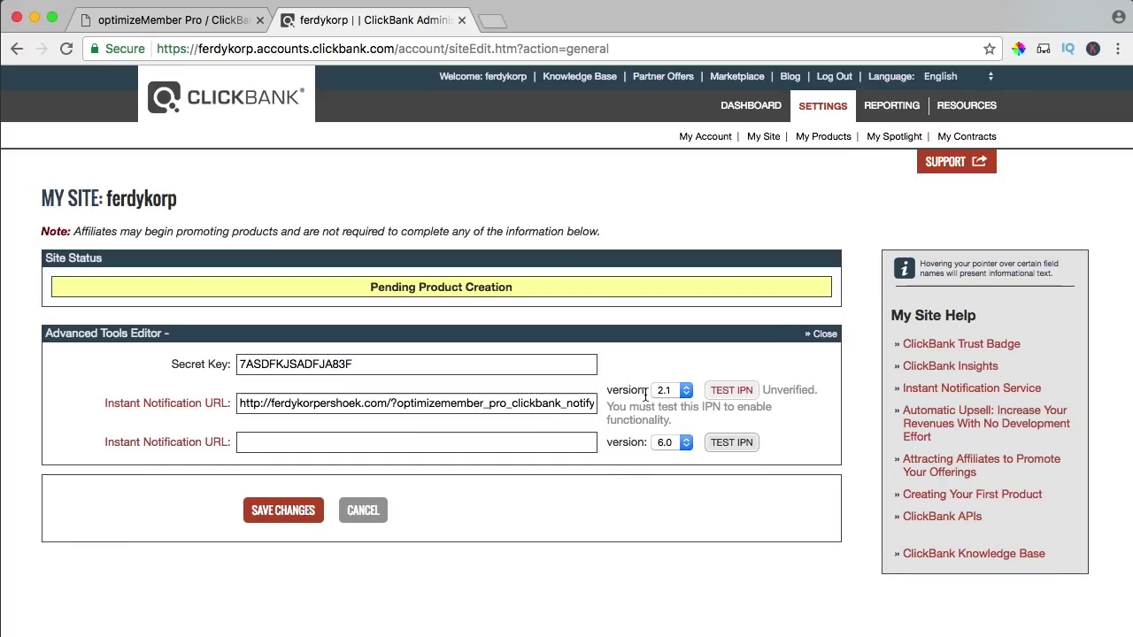
- Copy ClickBank's secret key into optimizeMember's secret key field and save the options
left_click_drag(344, 362, 210, 364)
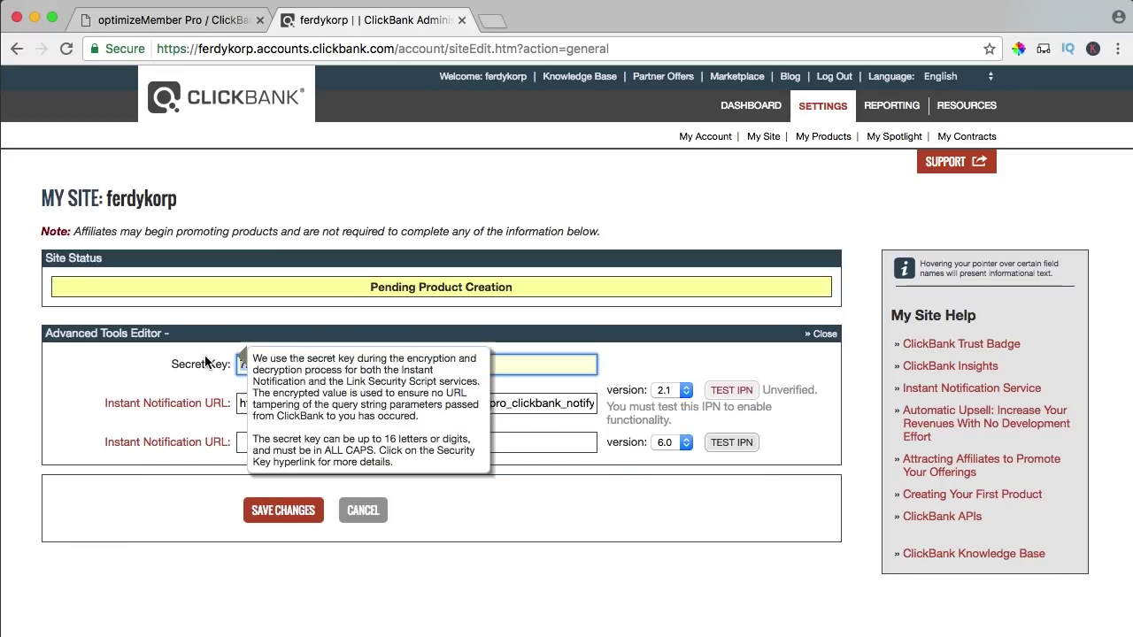
left_click(171, 21)
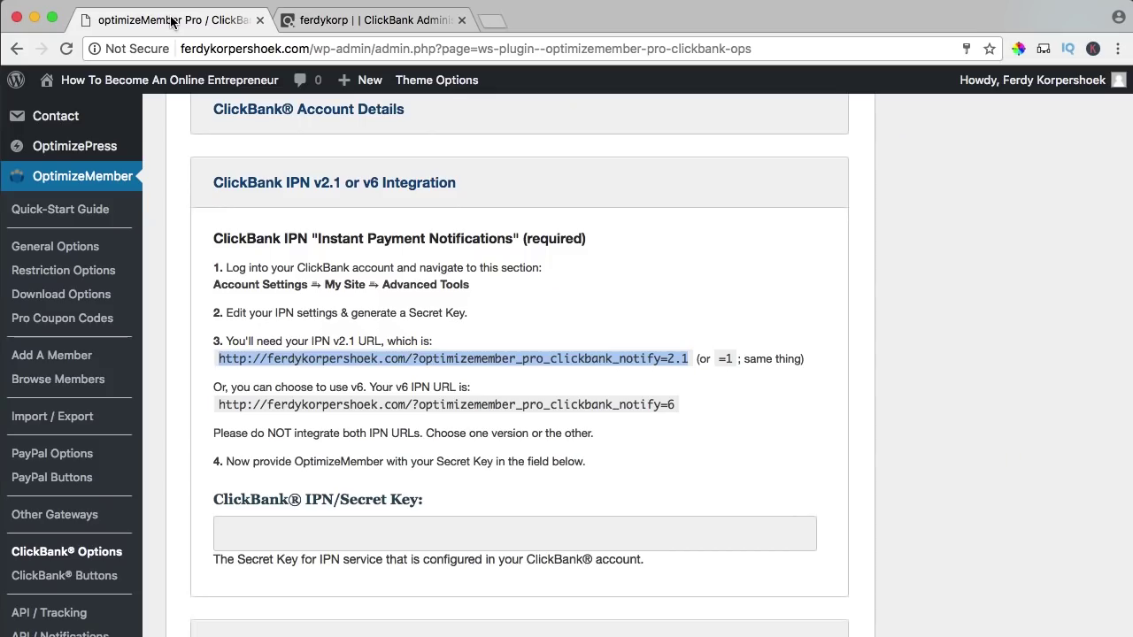
scroll(295, 383, "down", 3)
left_click(322, 460)
key("super+v")
scroll(322, 434, "down", 15)
left_click(237, 529)
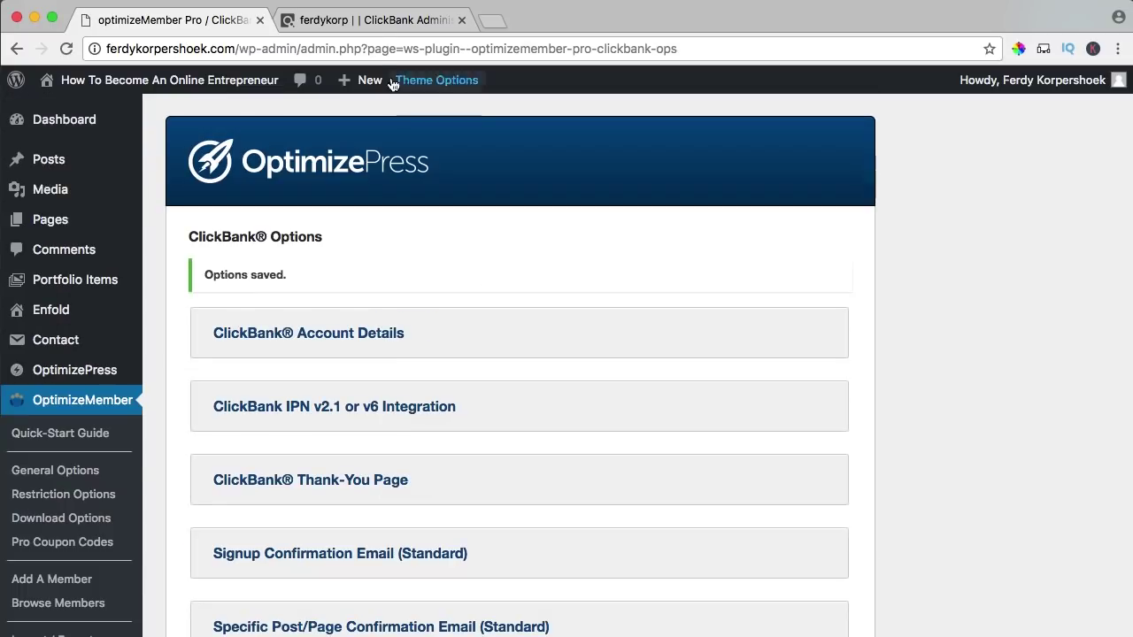
- Save the ClickBank site settings and go to the My Products list
left_click(360, 21)
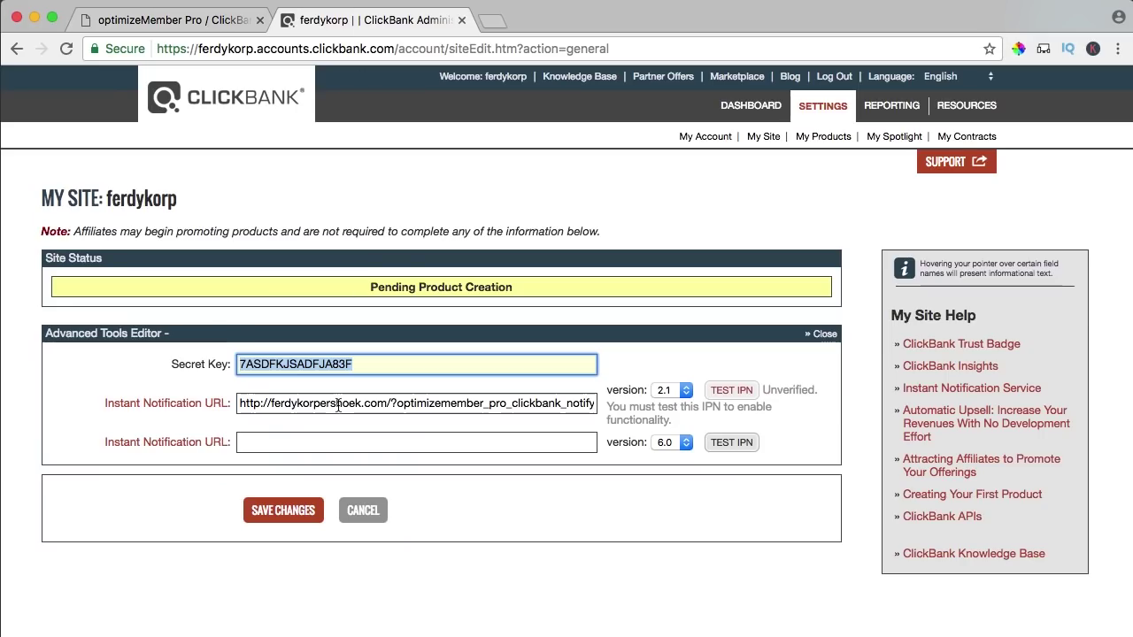
left_click(281, 511)
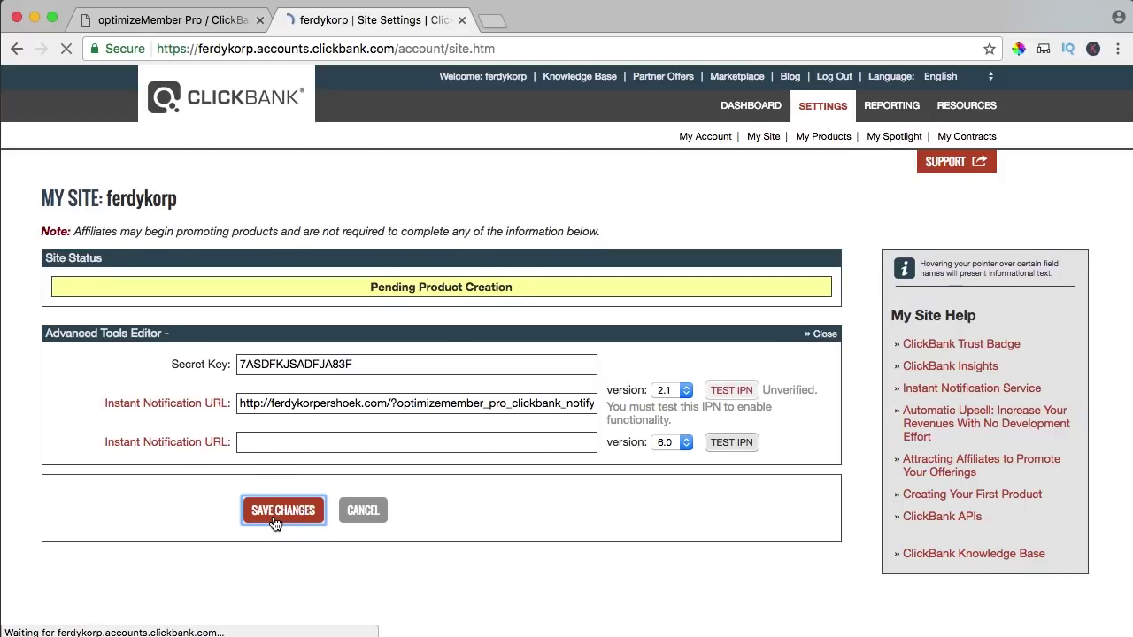
left_click(821, 140)
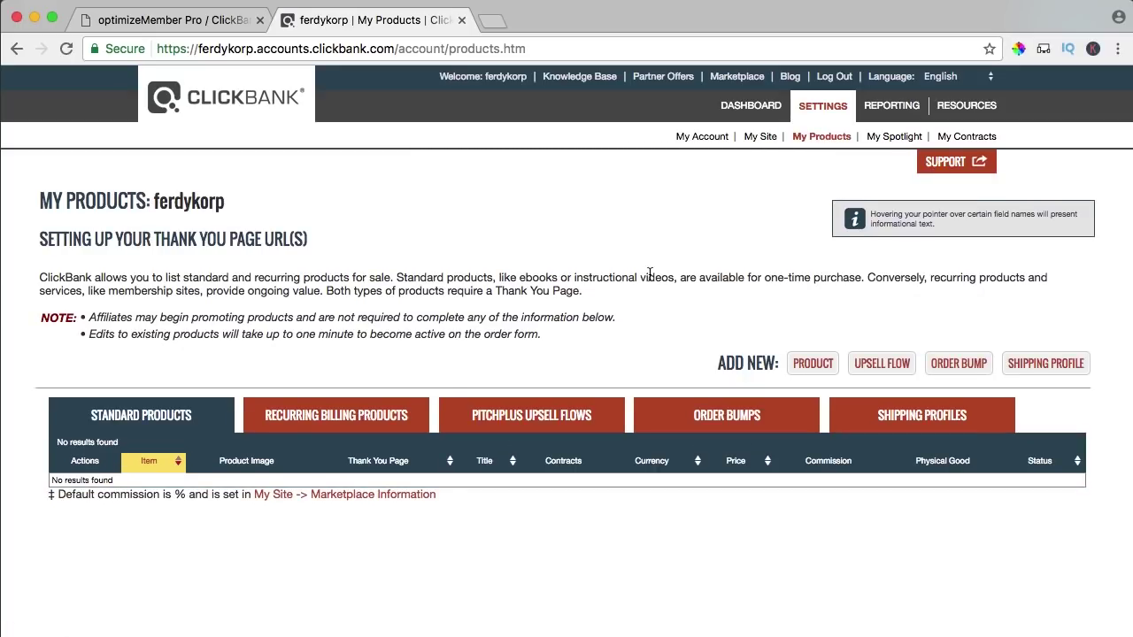
- Start a new ClickBank One-Time Digital Product in the Video category
left_click(804, 366)
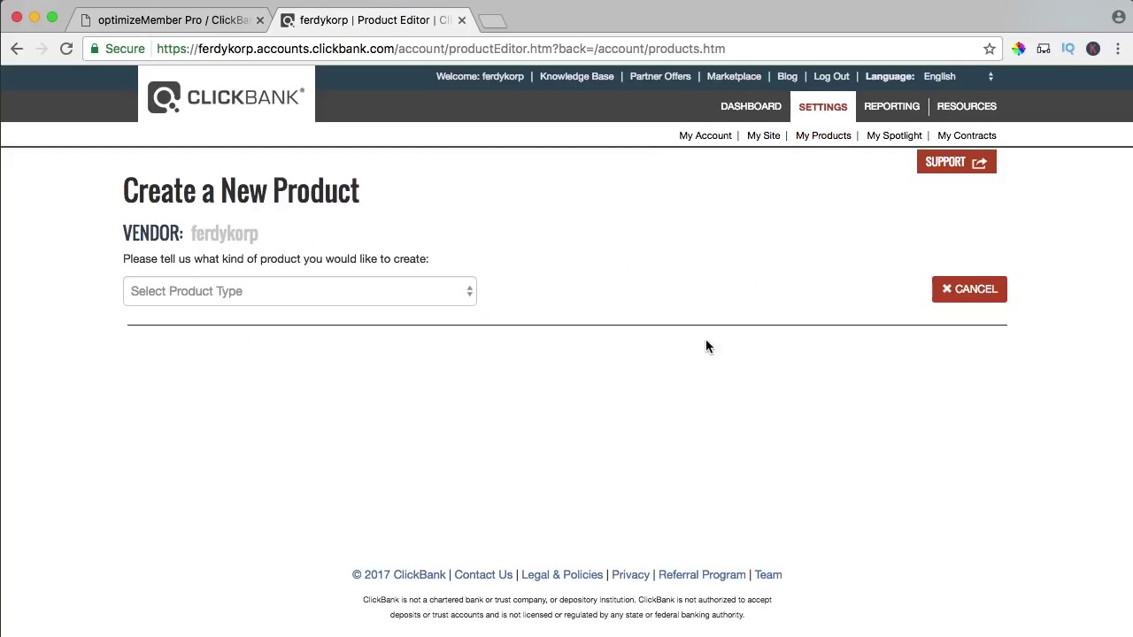
left_click(263, 295)
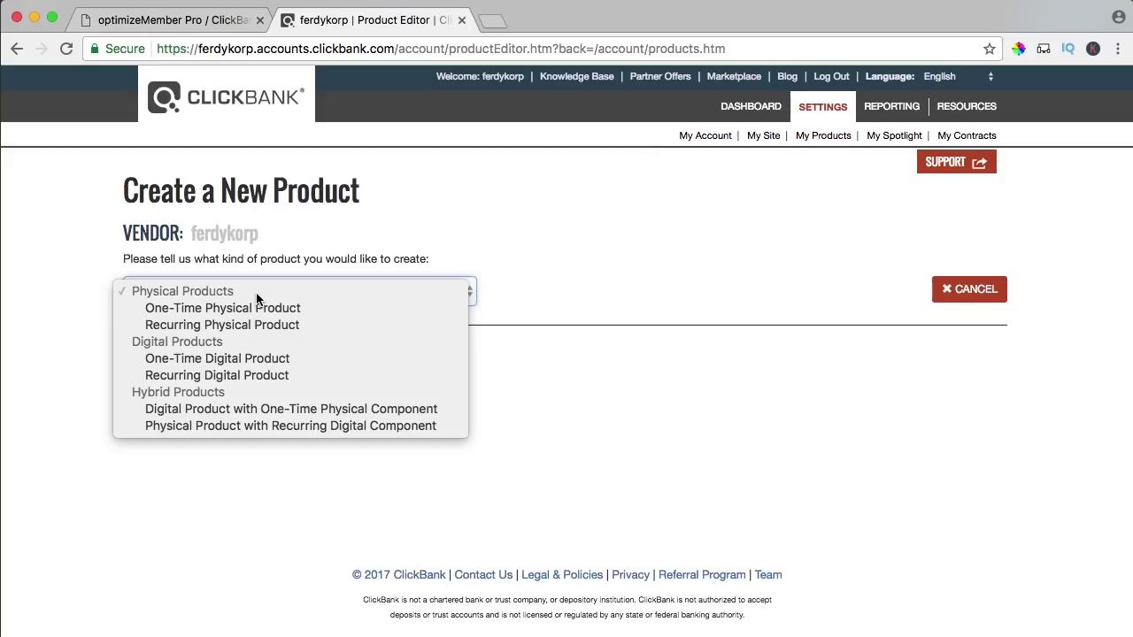
left_click(222, 361)
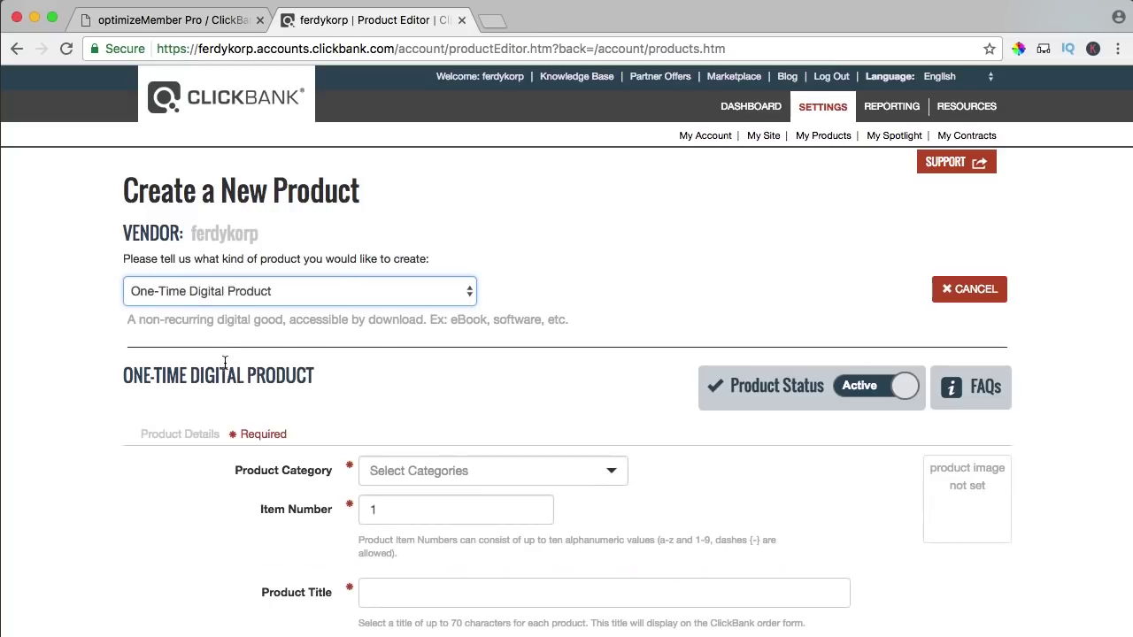
scroll(491, 332, "down", 5)
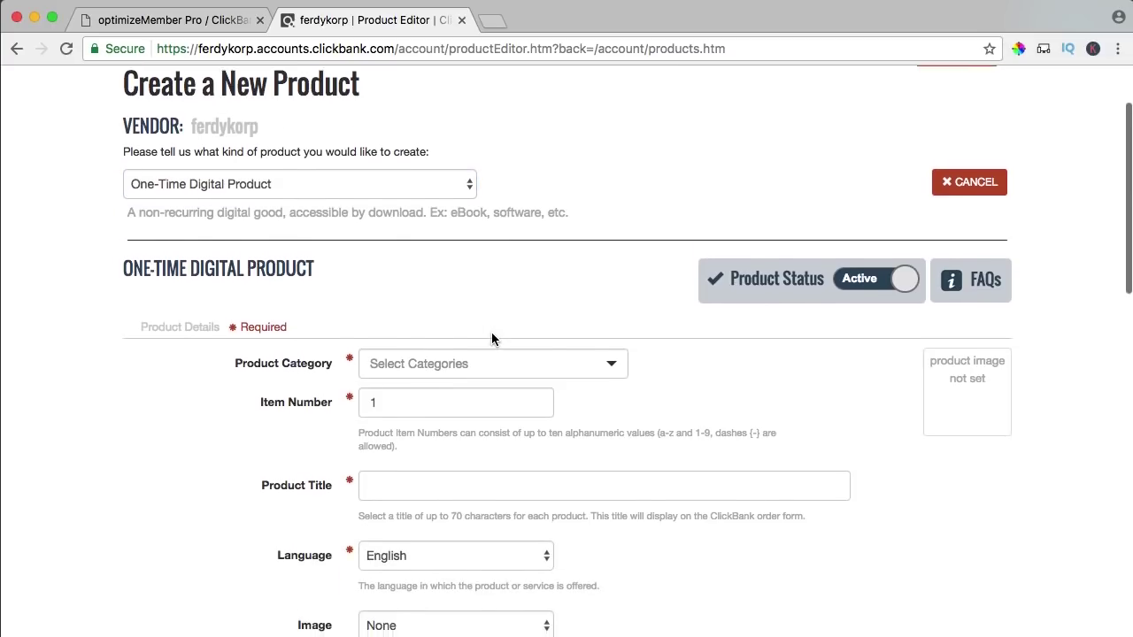
left_click(448, 303)
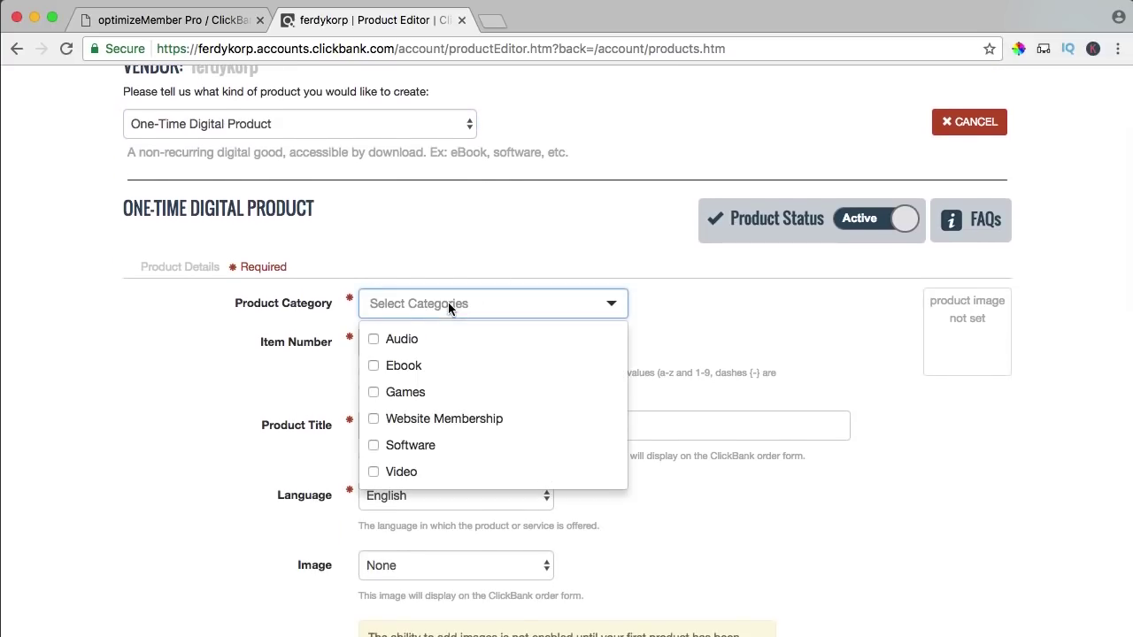
left_click(378, 474)
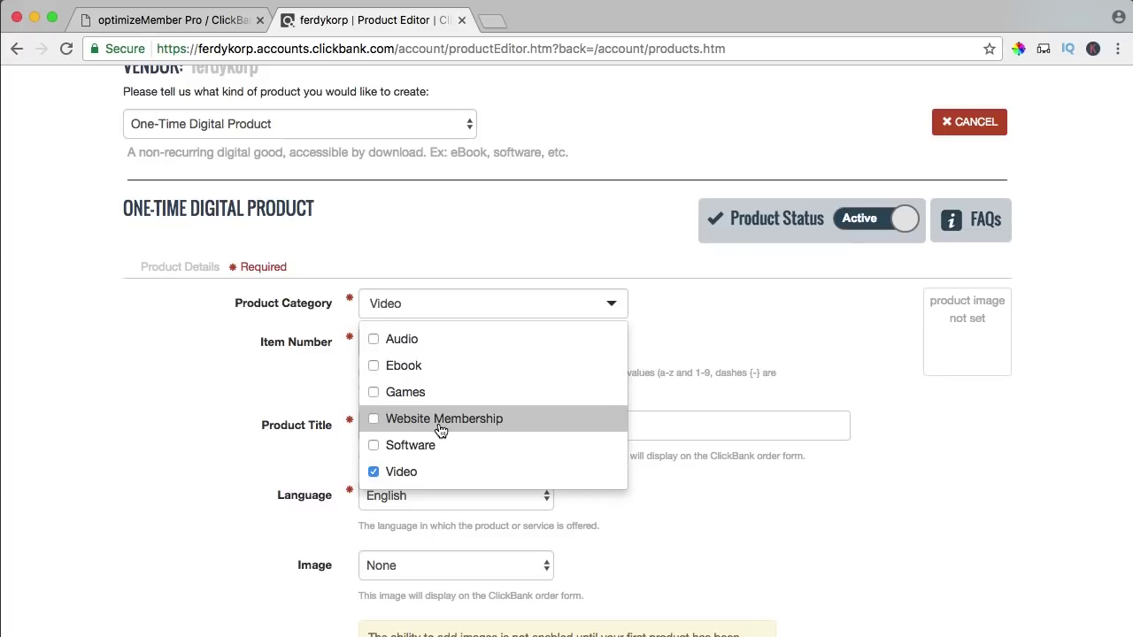
left_click(415, 345)
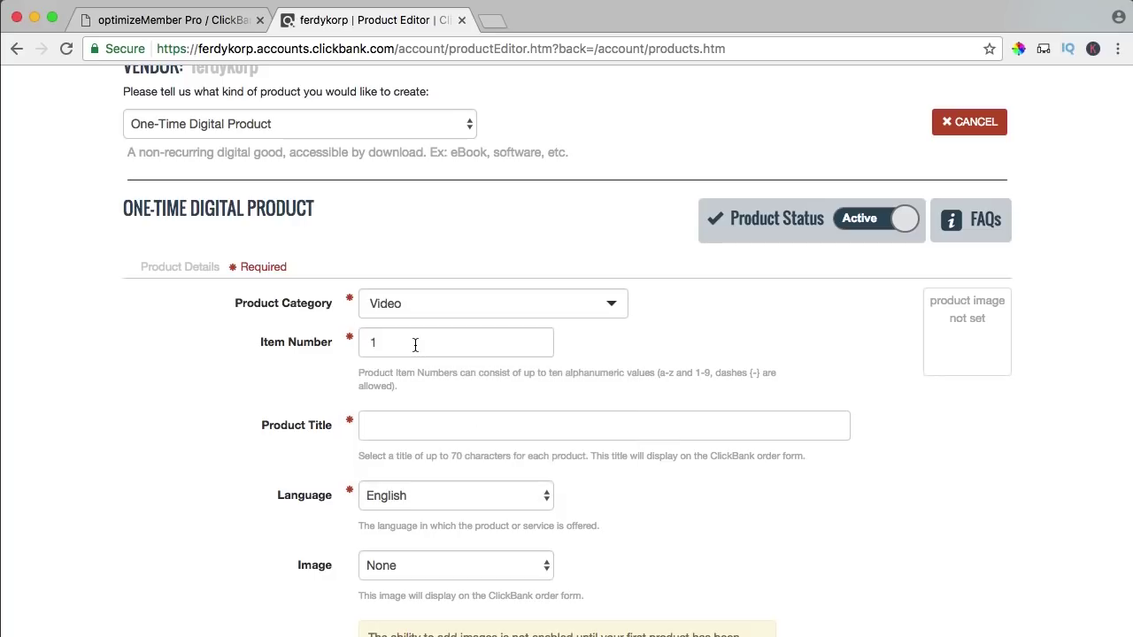
- Title the product 'How To Become An Online Entrepreneur' and keep the product image as None
scroll(315, 351, "down", 2)
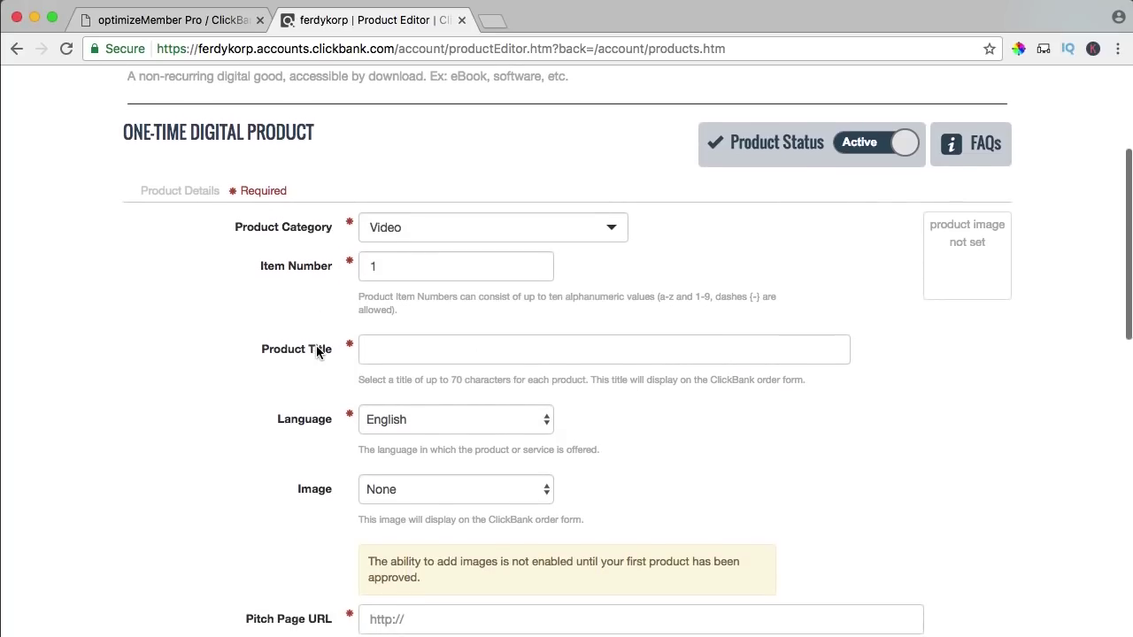
left_click(394, 349)
type("H")
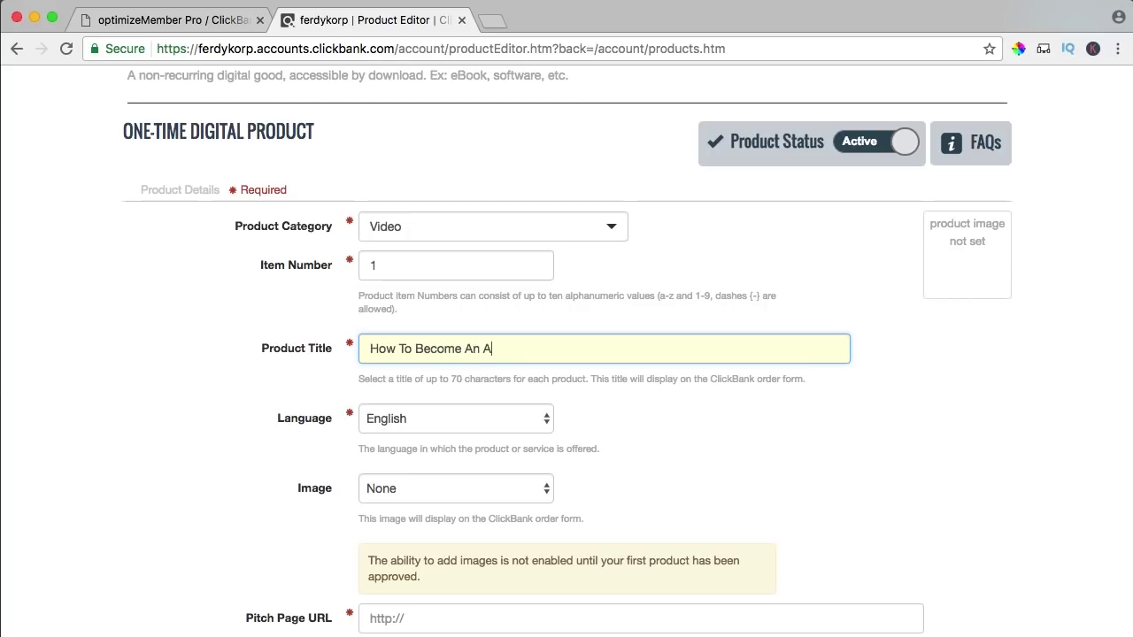
type("ow To Become An Online Entrepreneur")
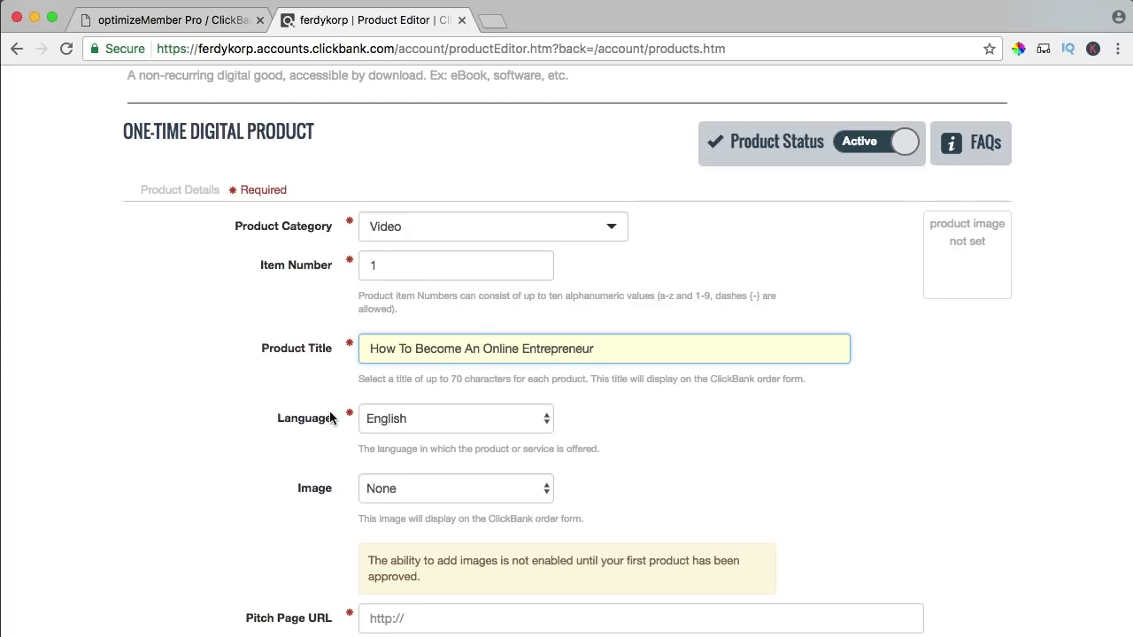
scroll(329, 410, "down", 3)
left_click(398, 362)
left_click(398, 369)
scroll(295, 372, "down", 4)
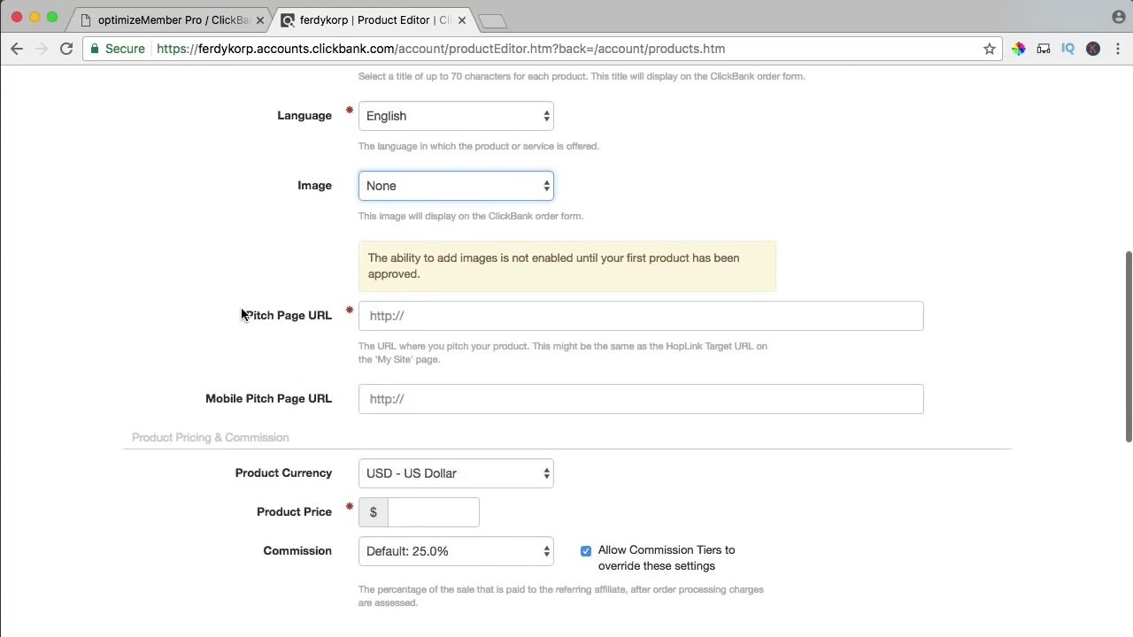
left_click(492, 23)
type("ferdy")
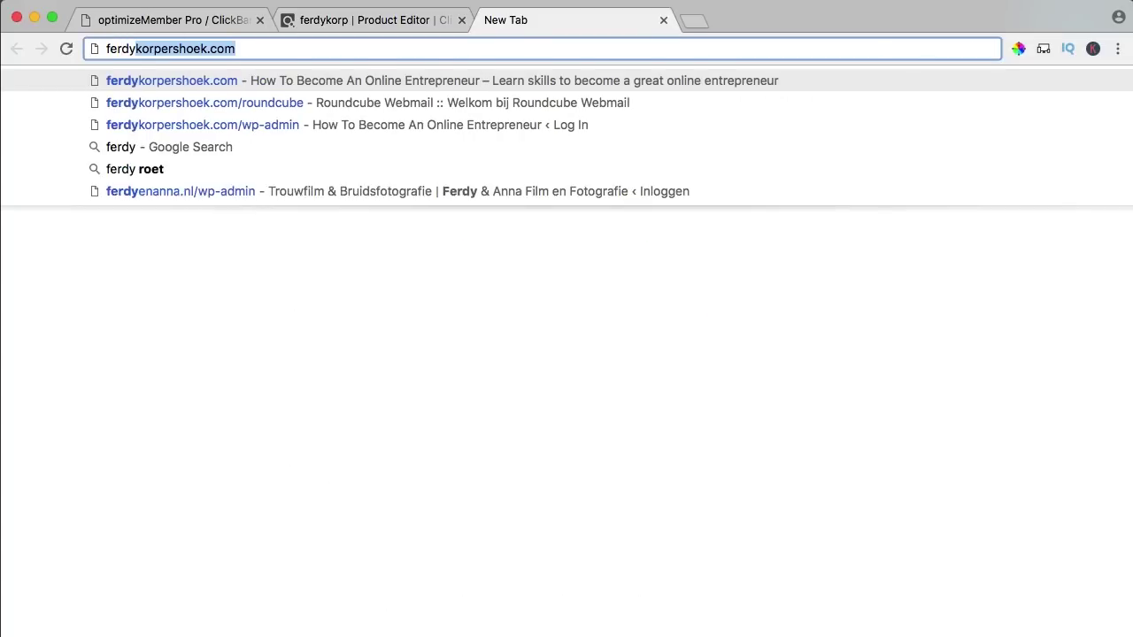
key("Return")
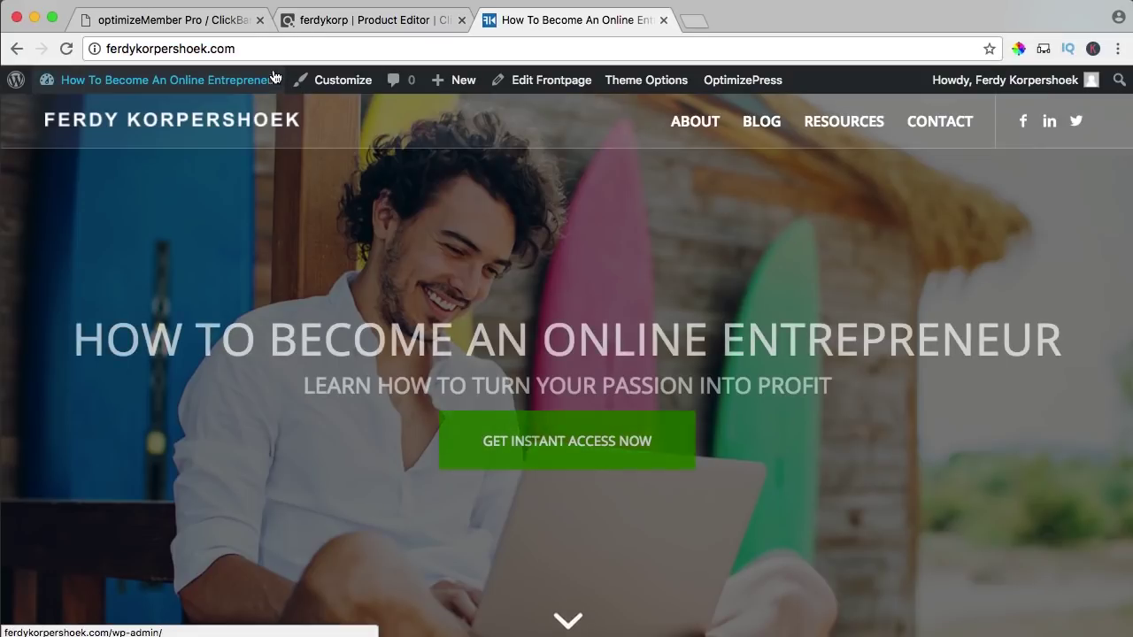
left_click(267, 51)
key("super+c")
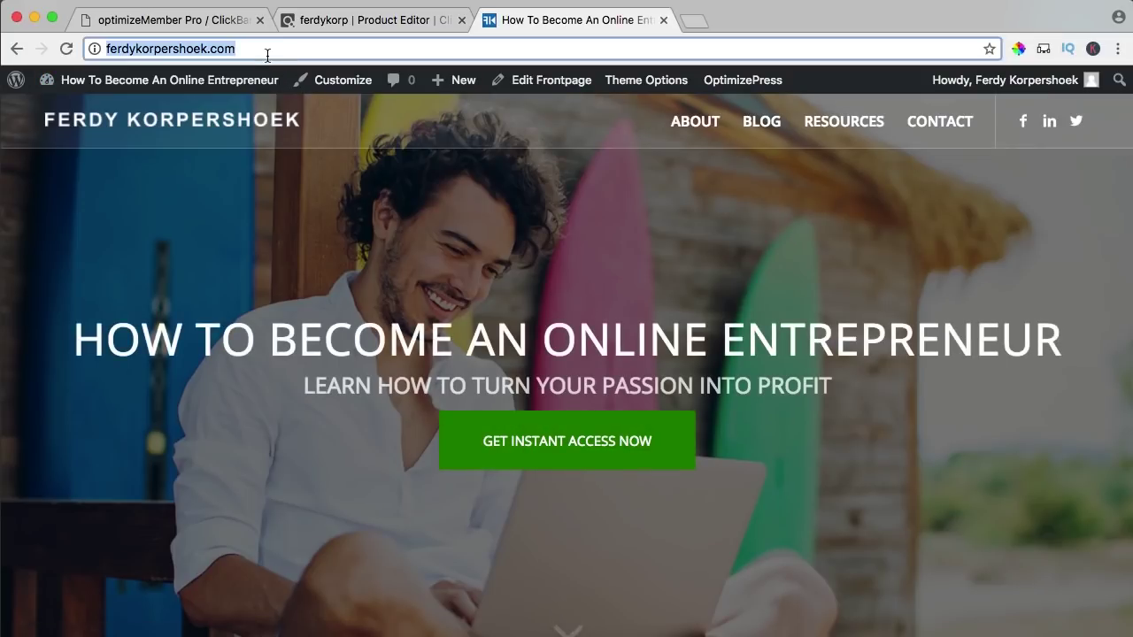
left_click(349, 25)
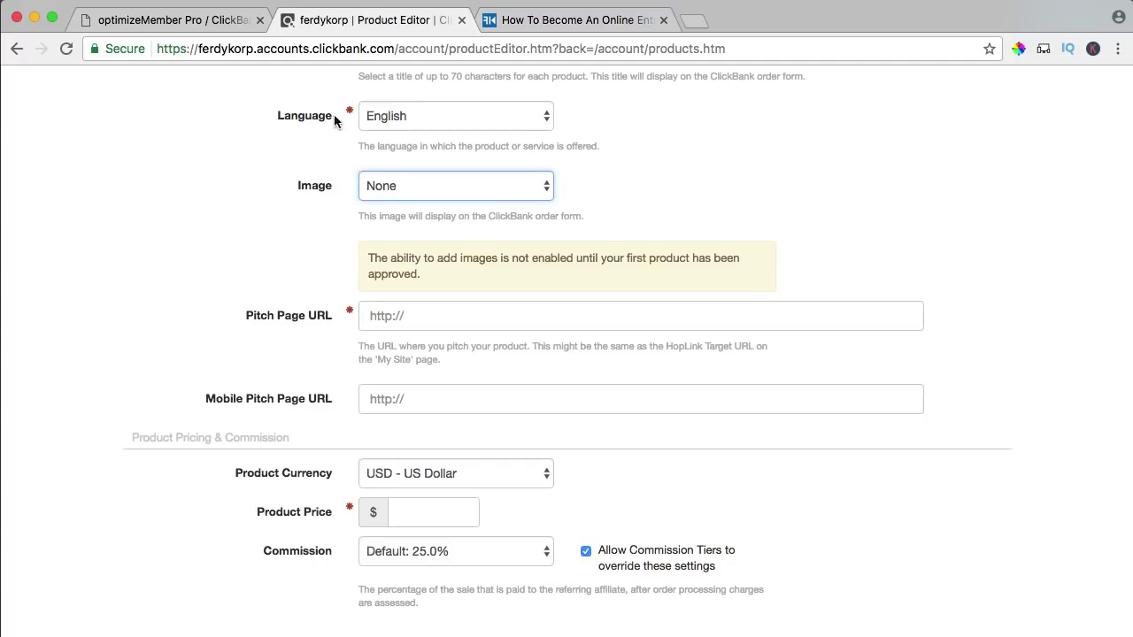
triple_click(416, 315)
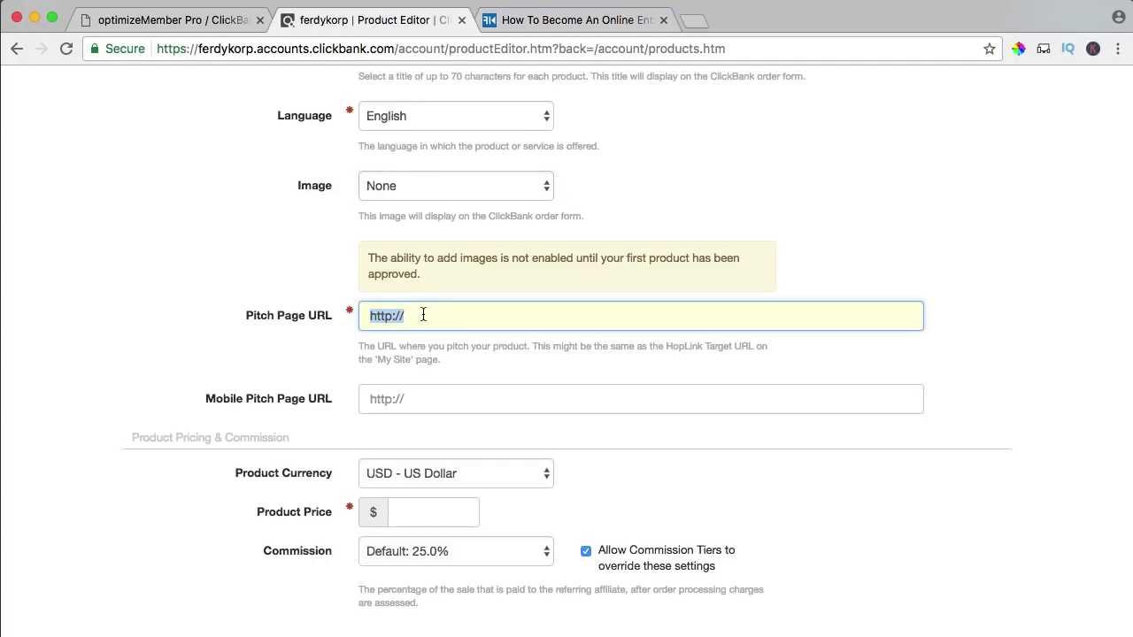
key("super+v")
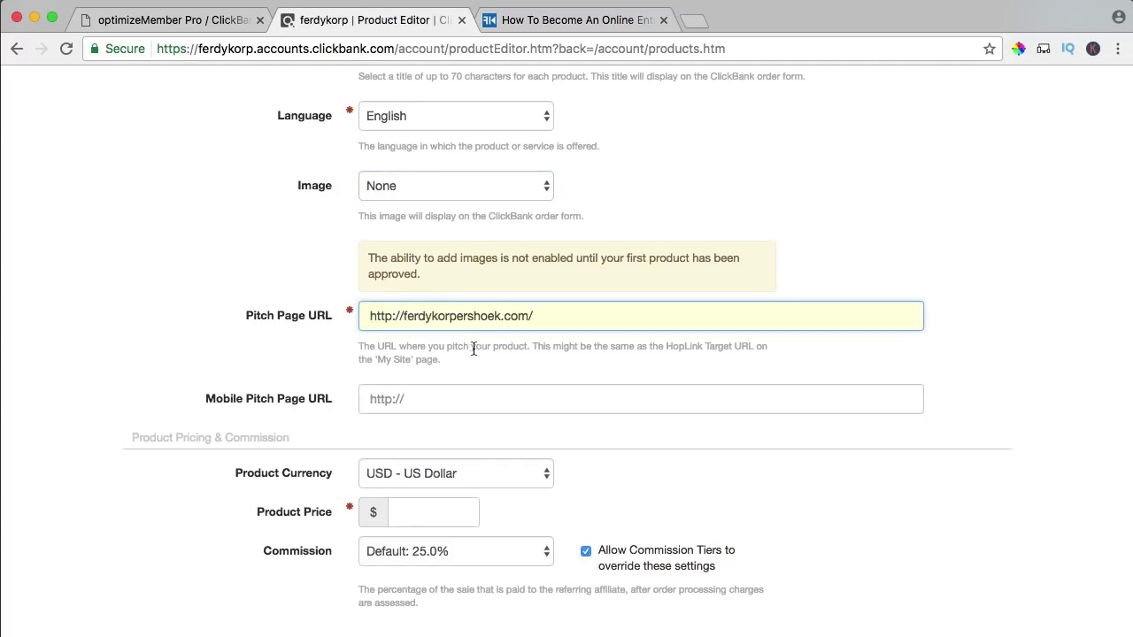
scroll(281, 396, "down", 1)
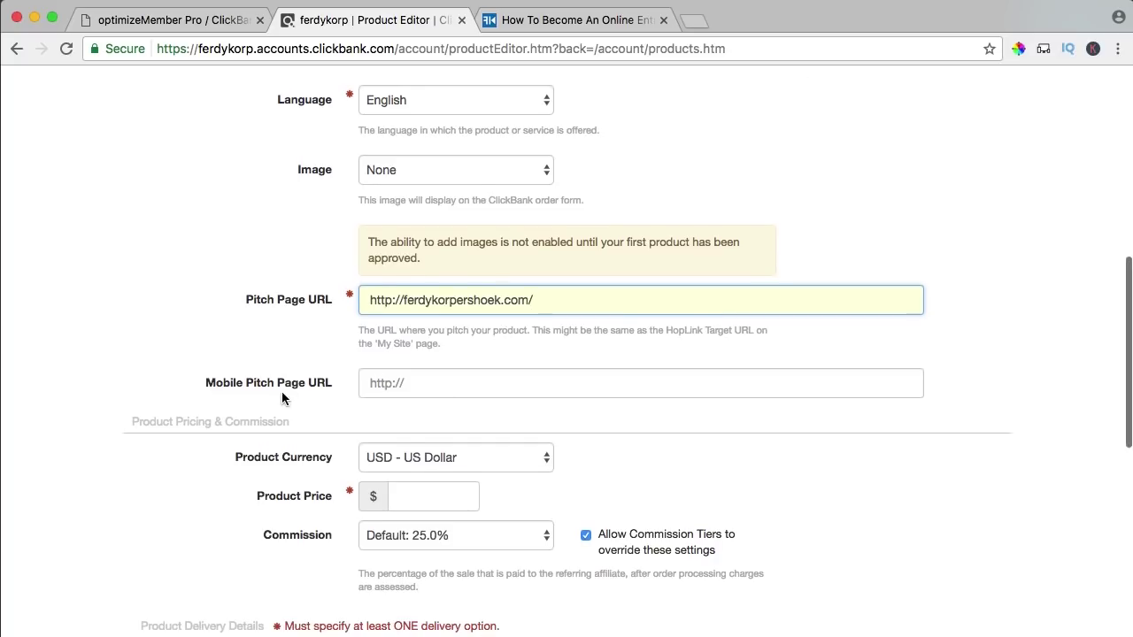
scroll(323, 363, "down", 5)
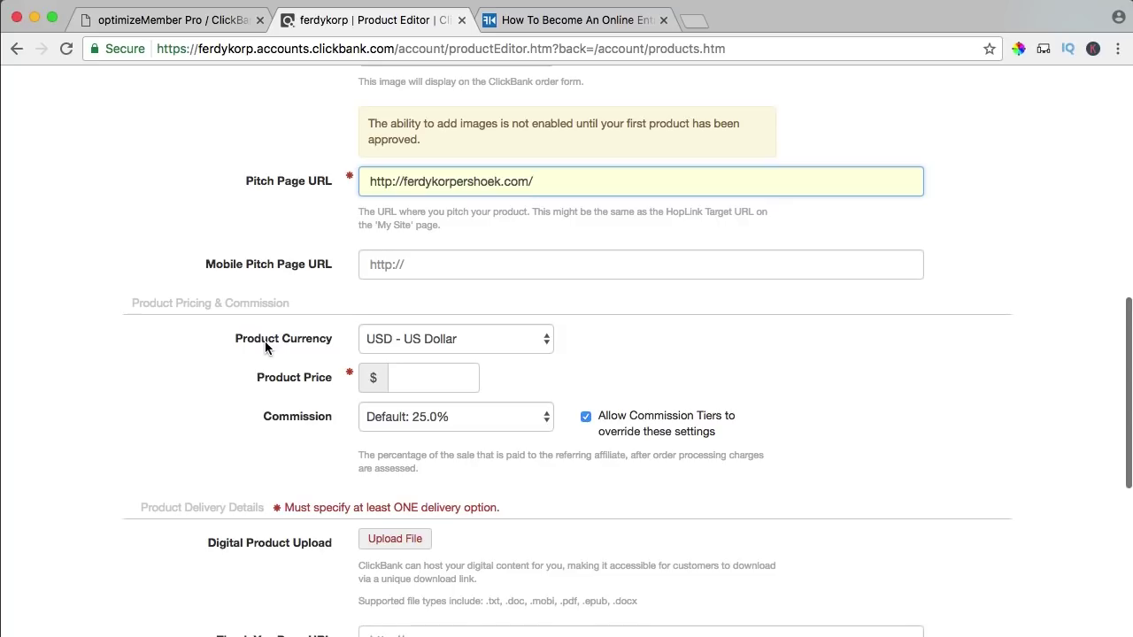
left_click(427, 377)
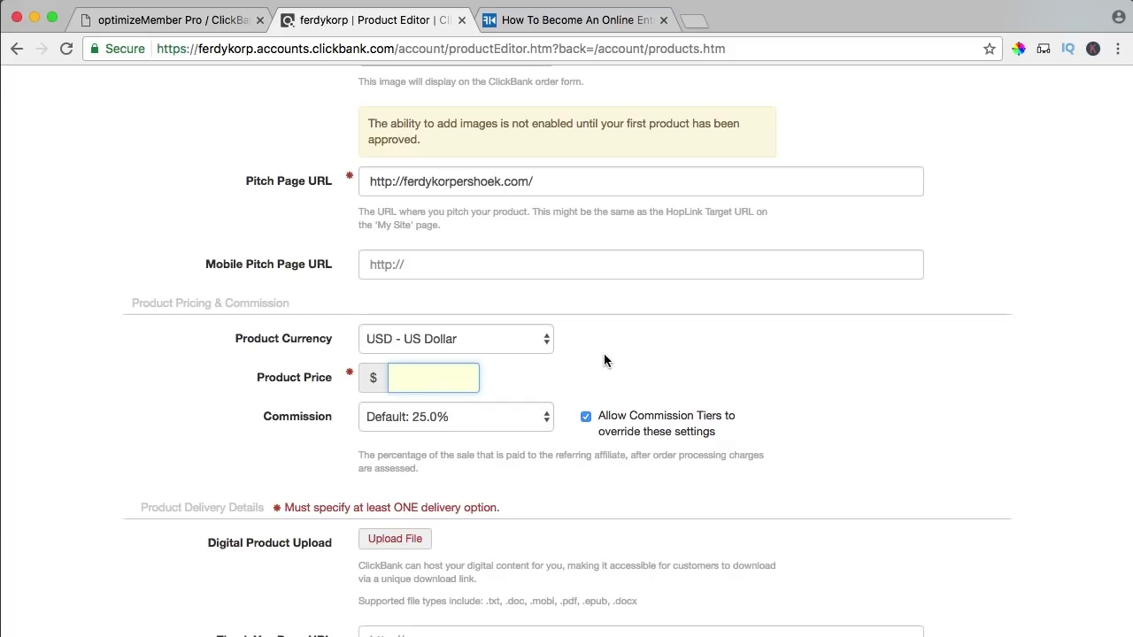
- Set the product price to 69 and choose a custom 35% commission
type("69")
key("Tab")
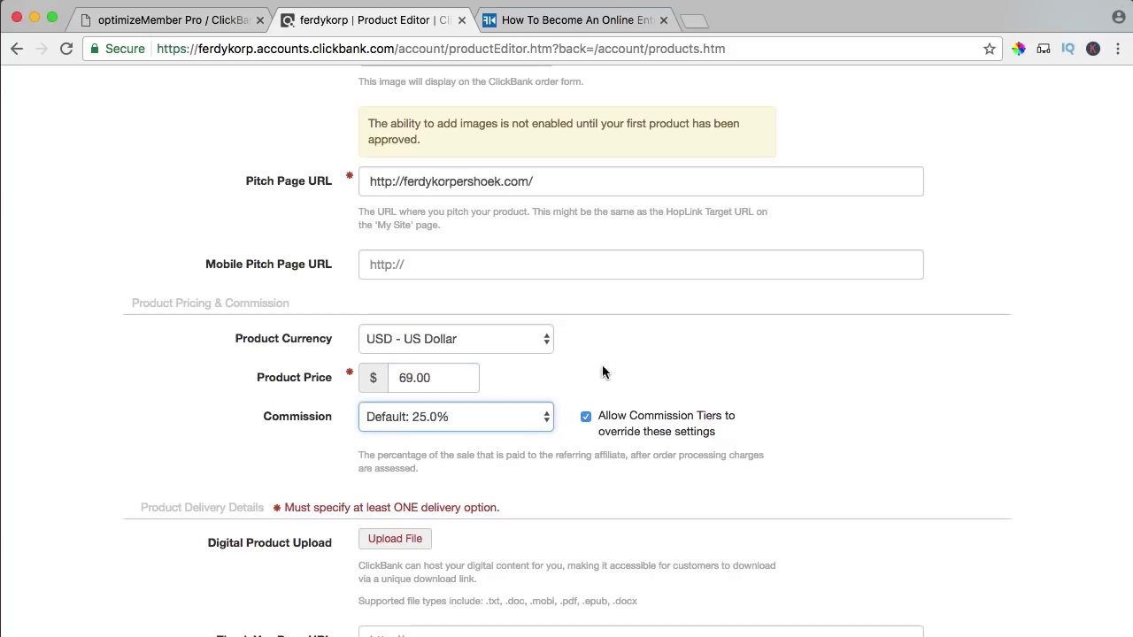
left_click(409, 419)
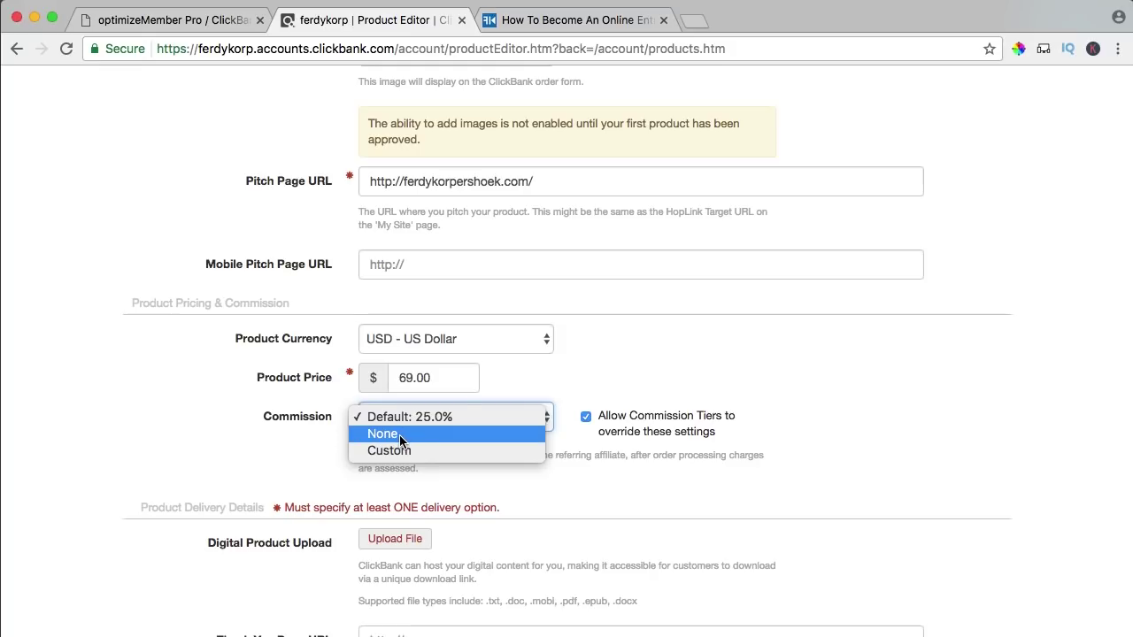
left_click(400, 448)
left_click(615, 419)
type("35")
key("Tab")
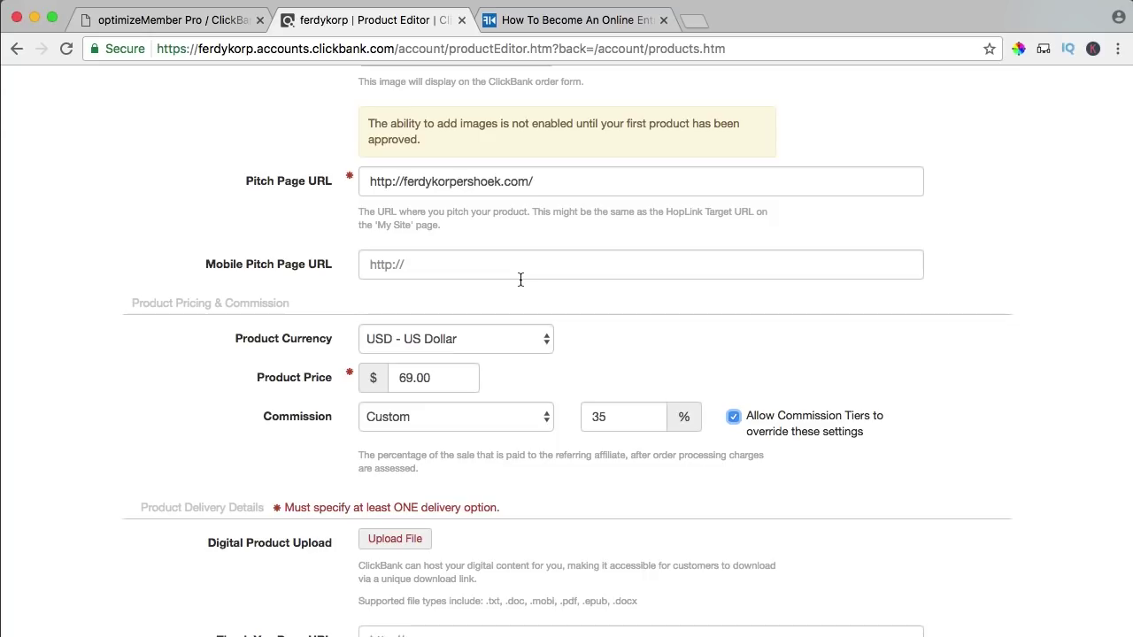
- Confirm the 35% commission and submit the product, which is refused without a delivery option
left_click(606, 415)
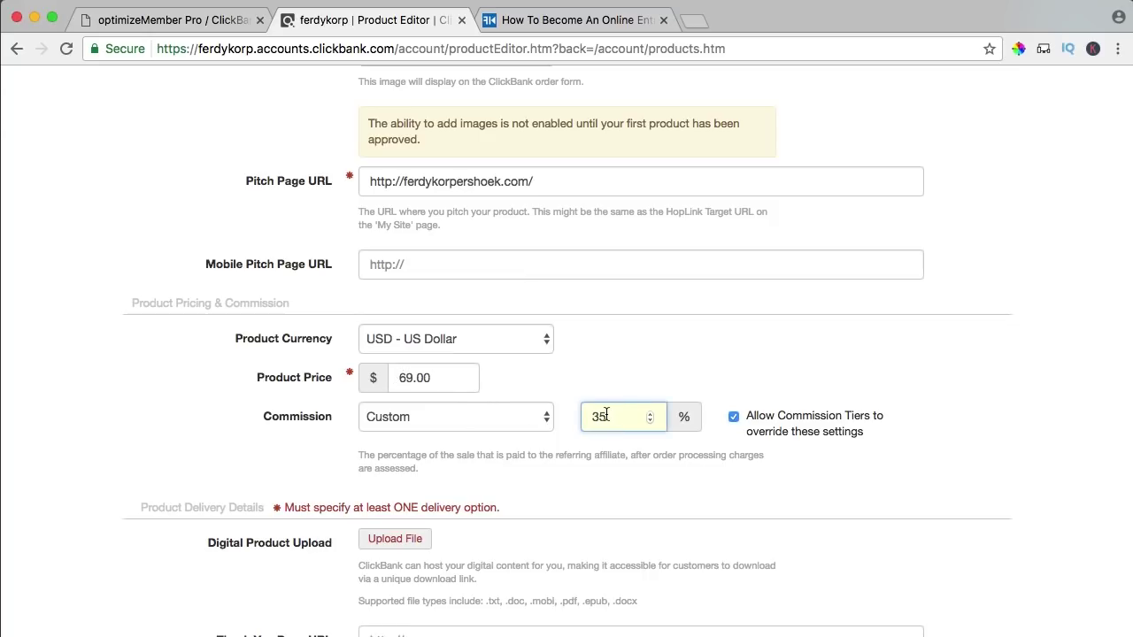
left_click(613, 358)
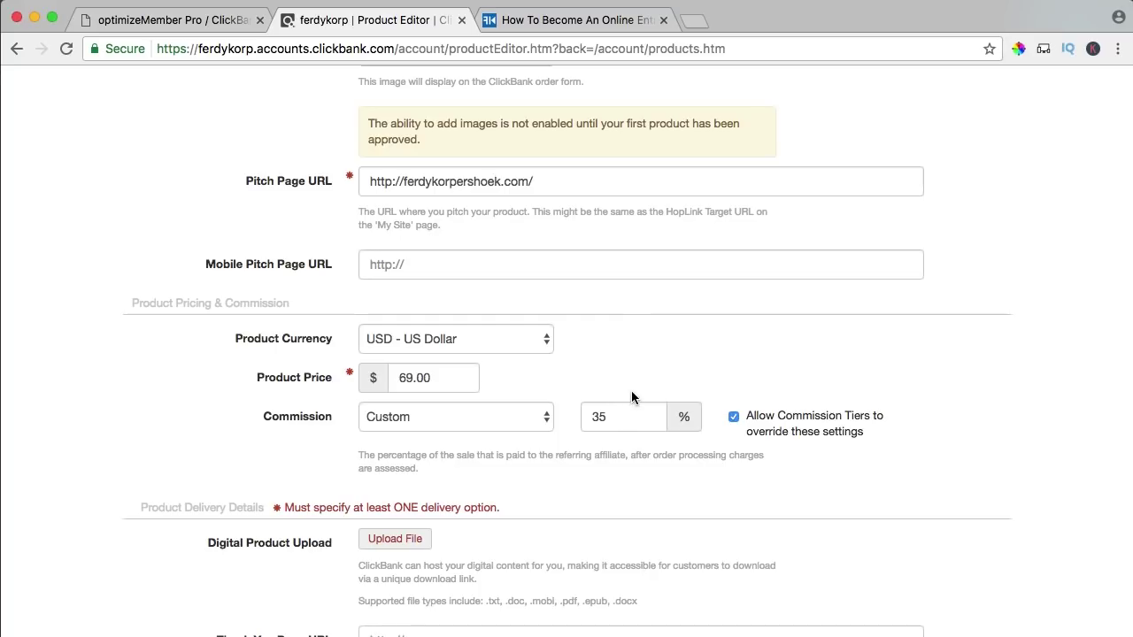
left_click(613, 420)
scroll(539, 460, "down", 3)
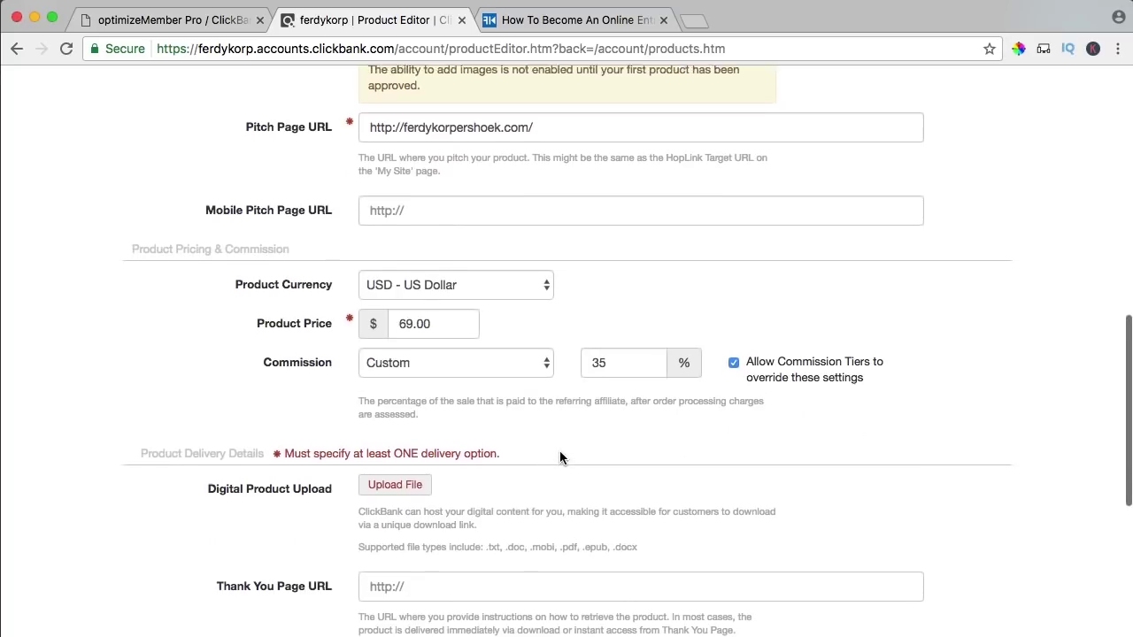
scroll(559, 458, "down", 1)
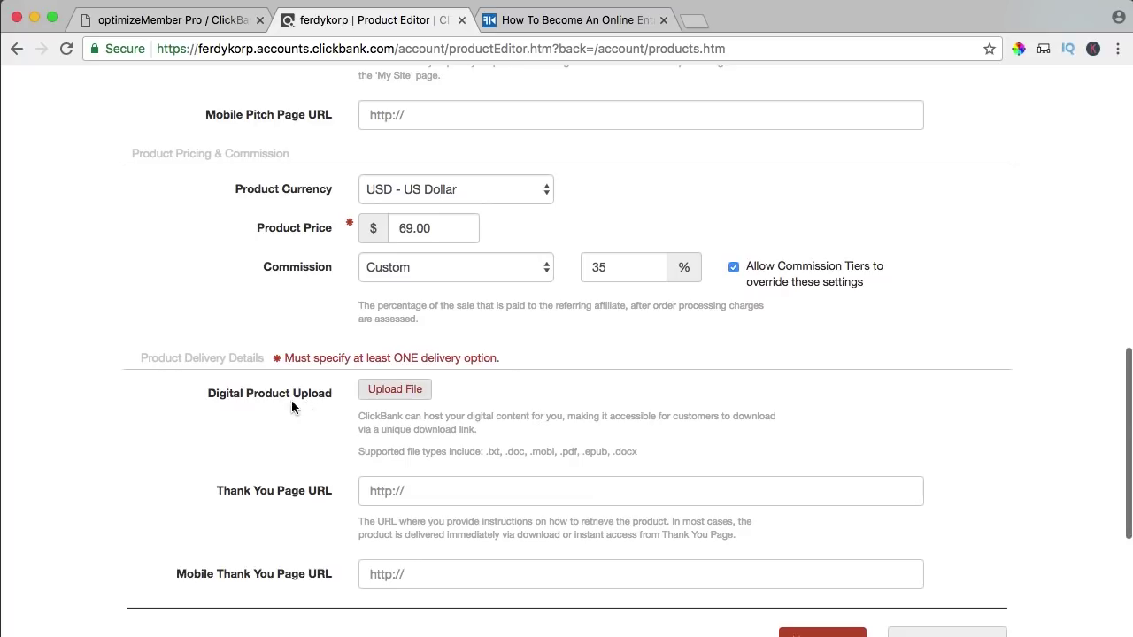
left_click(393, 391)
left_click(391, 340)
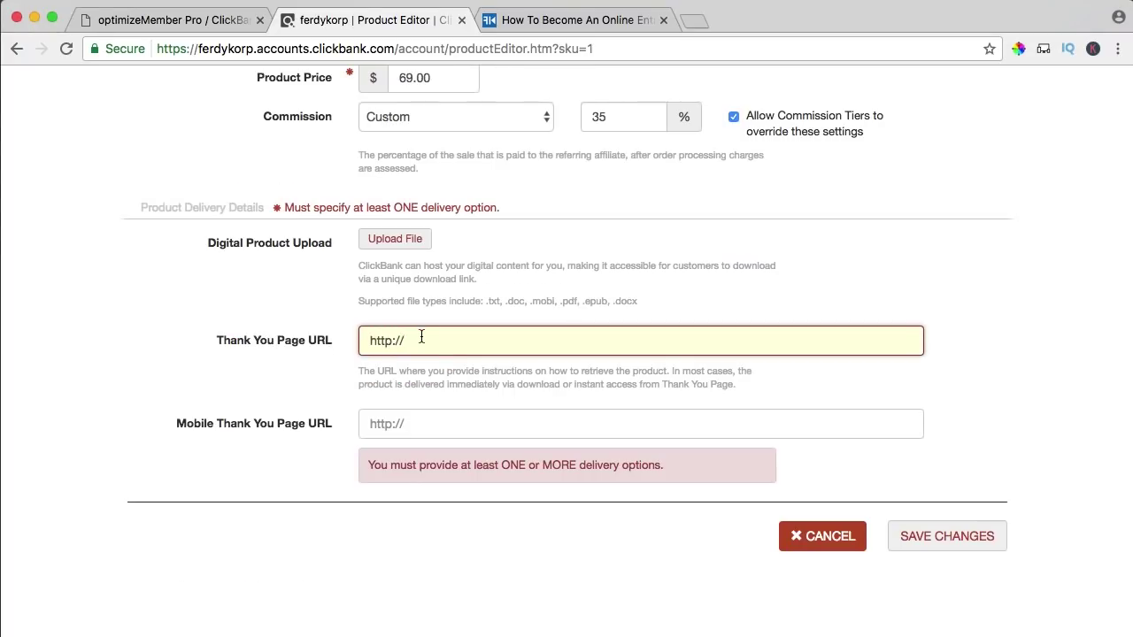
- Paste the optimizeMember ClickBank return URL into Thank You Page URL and save the product
left_click(186, 20)
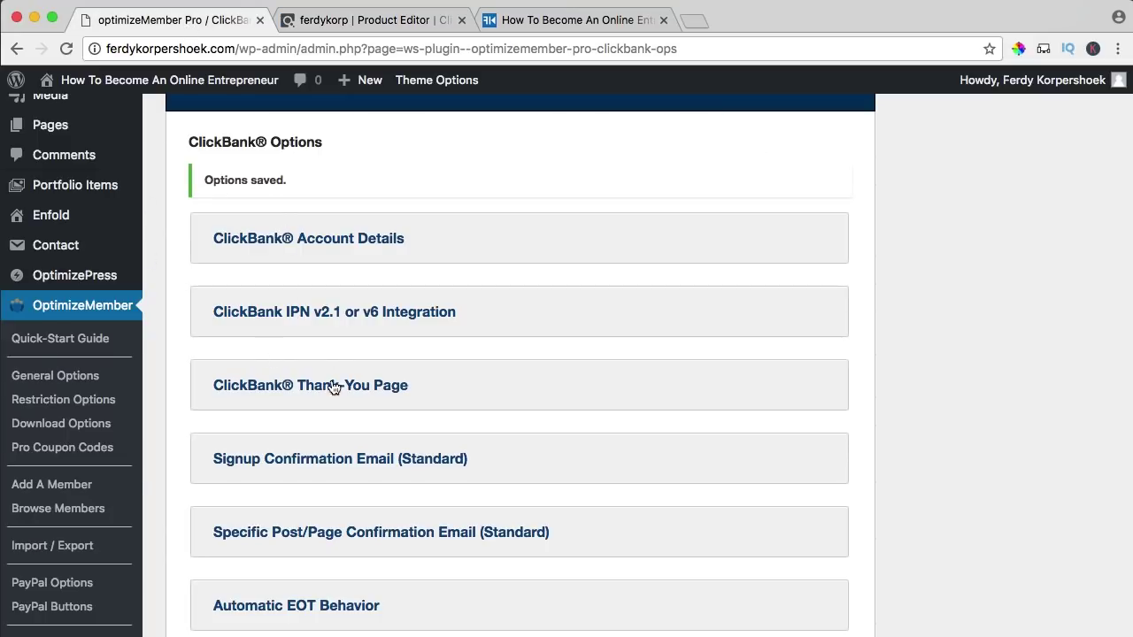
left_click(396, 395)
scroll(406, 395, "down", 3)
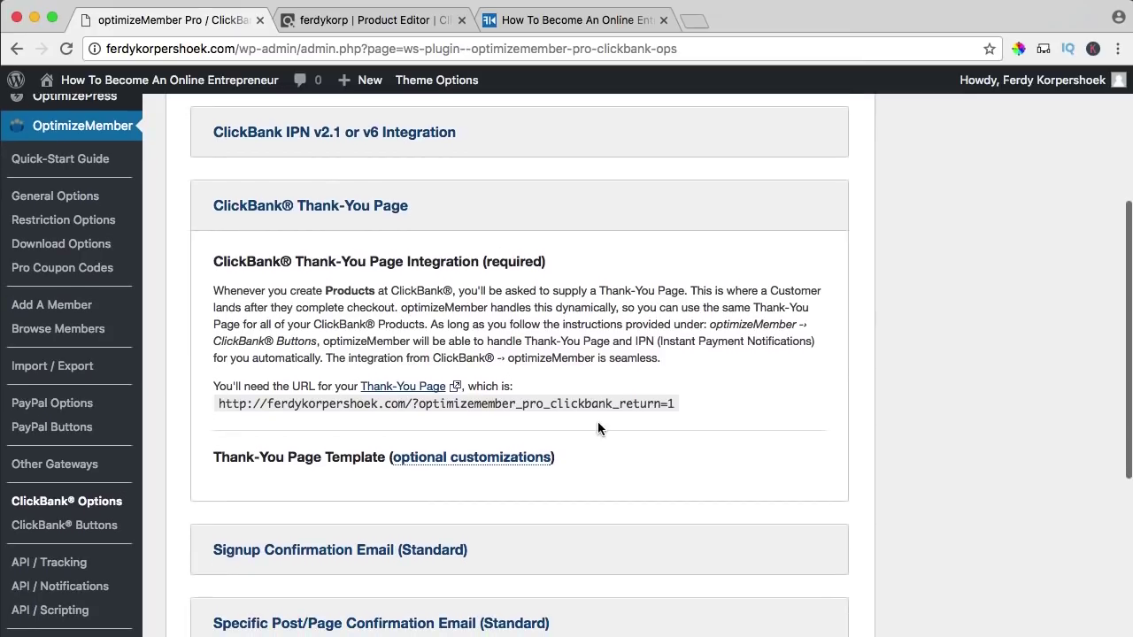
left_click_drag(674, 403, 219, 400)
key("super+c")
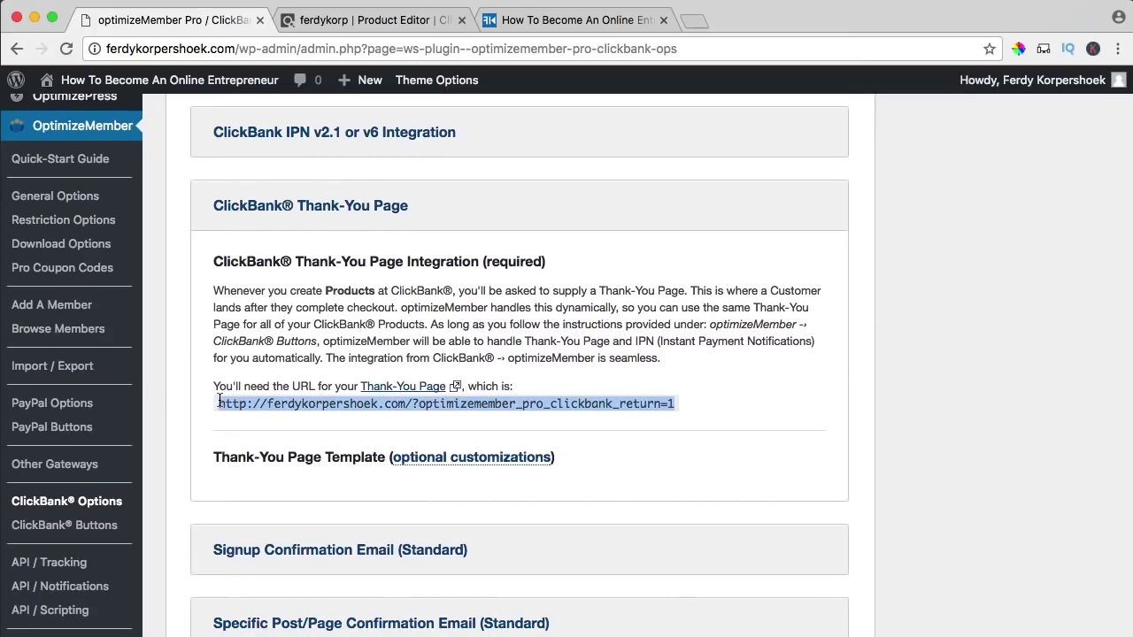
left_click(372, 20)
triple_click(447, 351)
key("super+v")
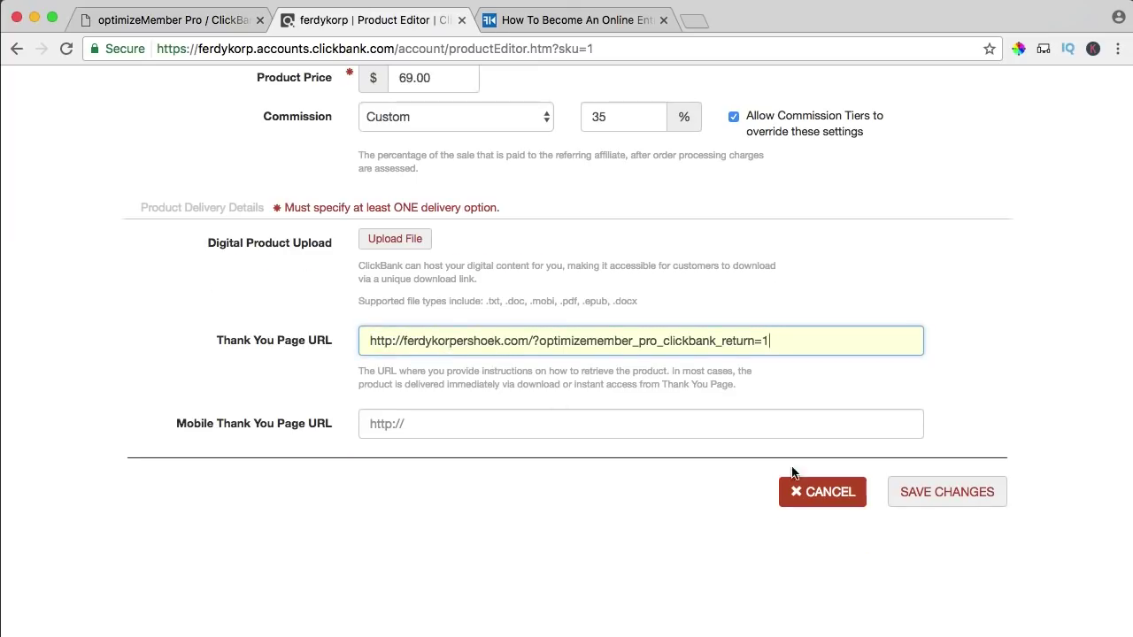
left_click(940, 494)
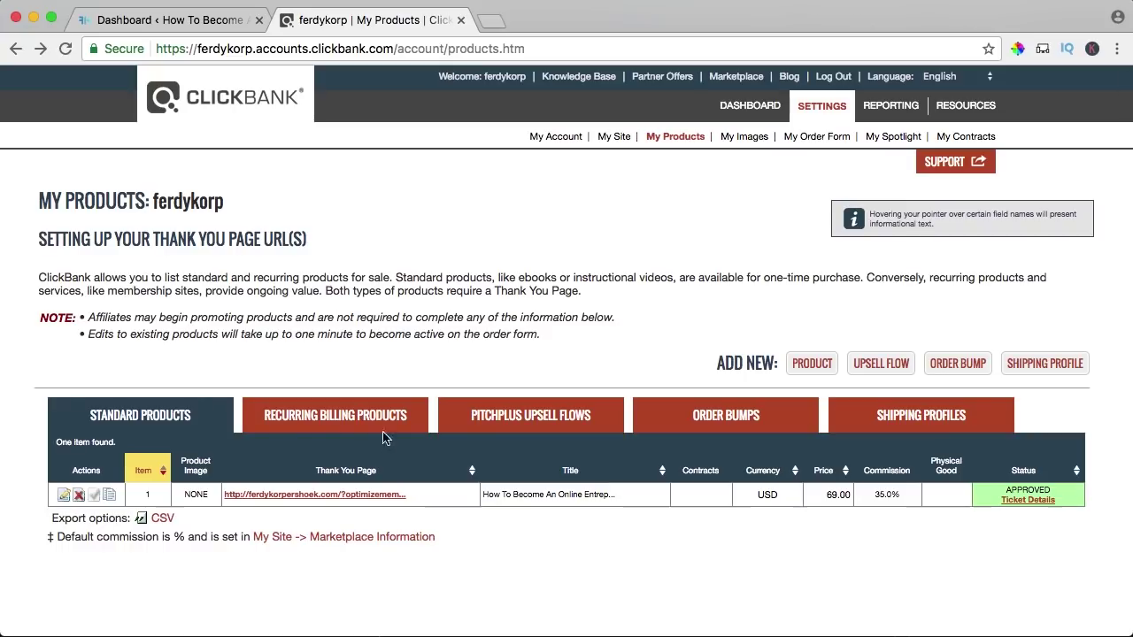
- Open the Entrepreneur Members ClickBank button generator and set the product type to Standard
left_click(176, 23)
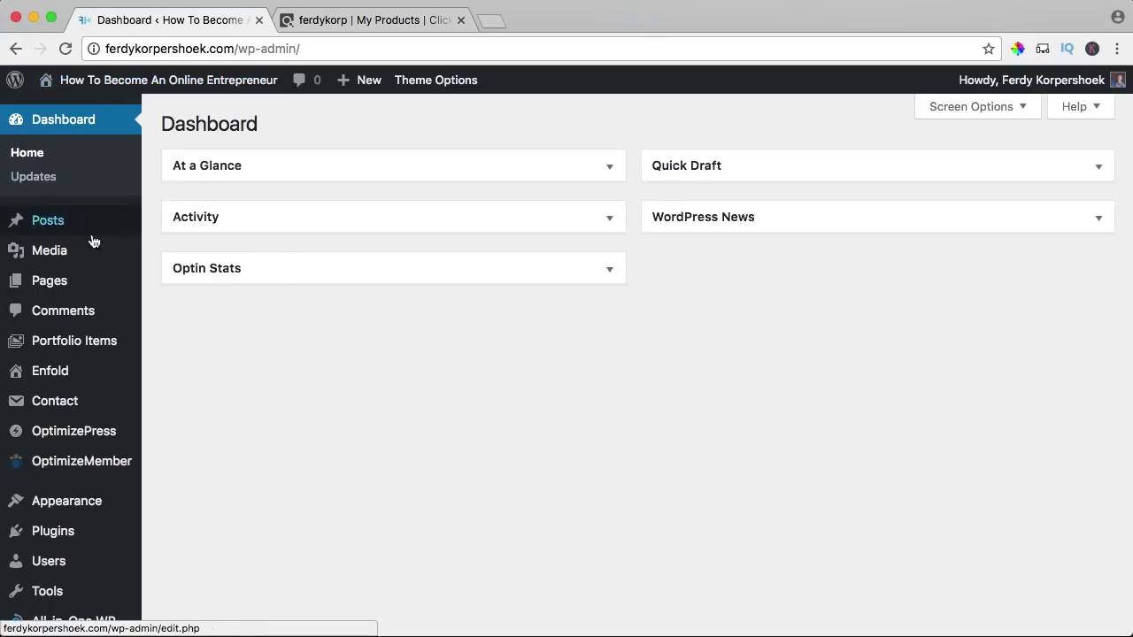
mouse_move(114, 257)
mouse_move(115, 467)
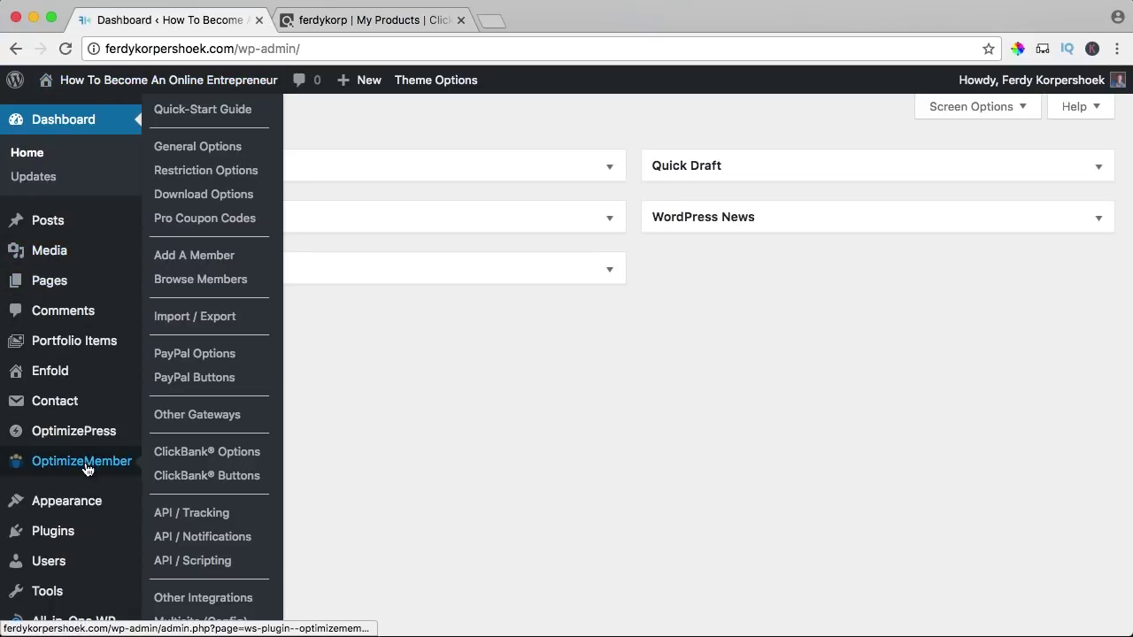
left_click(202, 478)
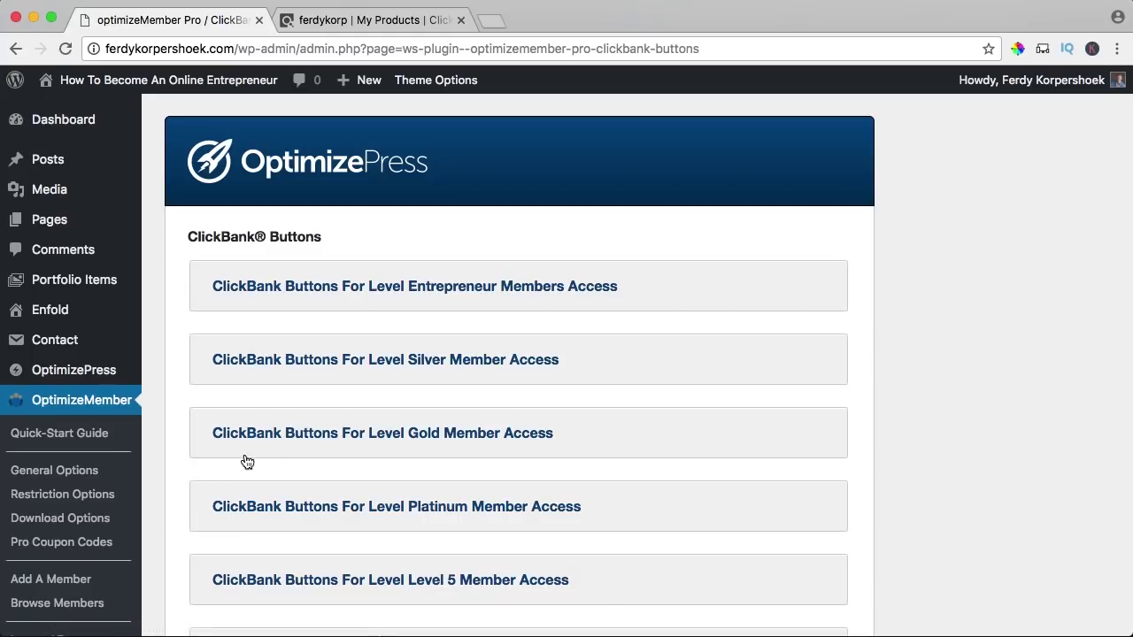
left_click(407, 292)
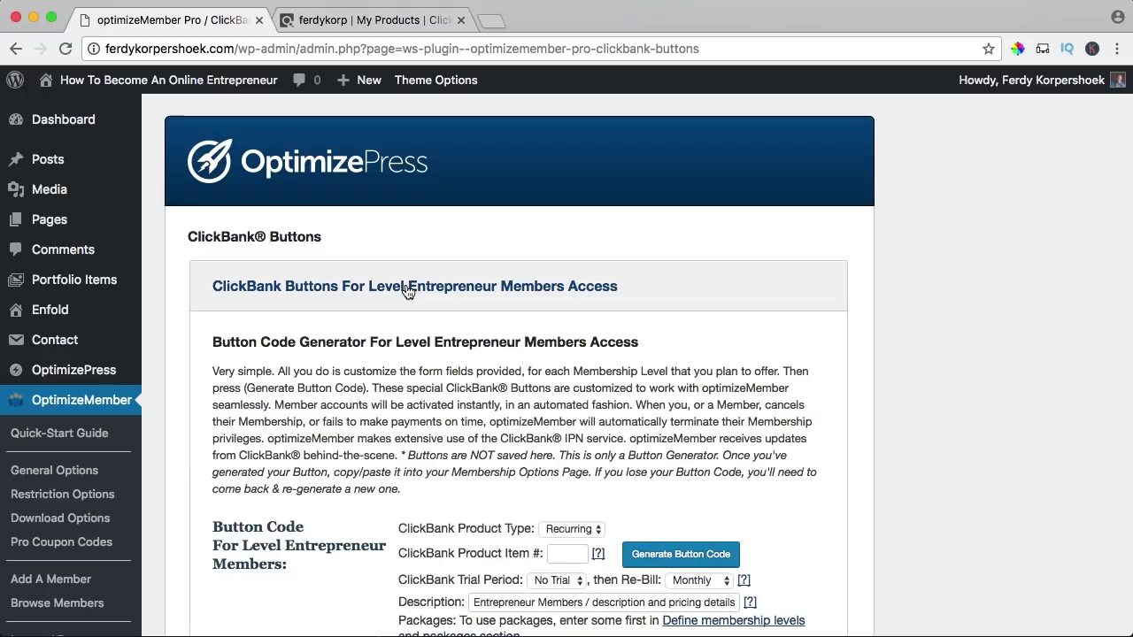
scroll(490, 310, "down", 3)
scroll(345, 289, "down", 2)
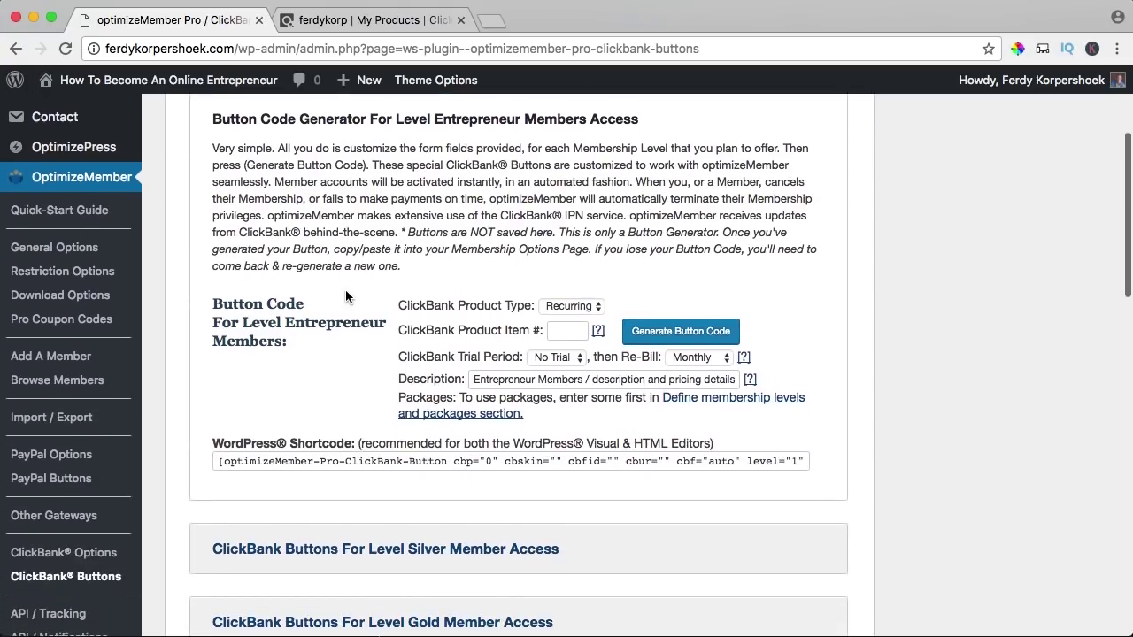
left_click_drag(417, 262, 488, 265)
left_click(572, 267)
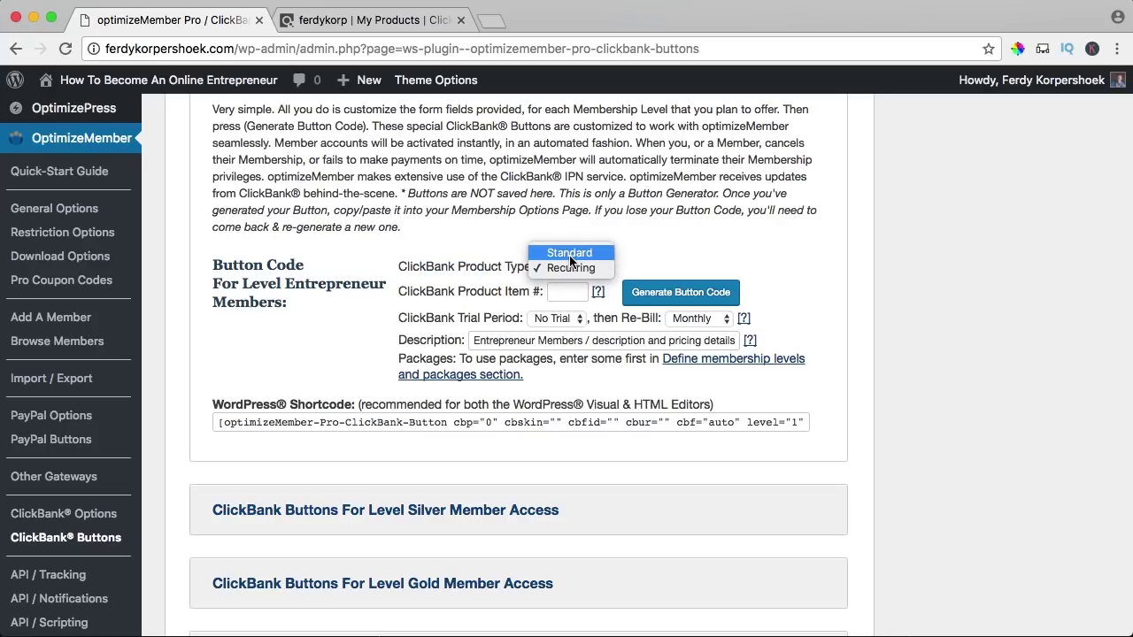
left_click(568, 252)
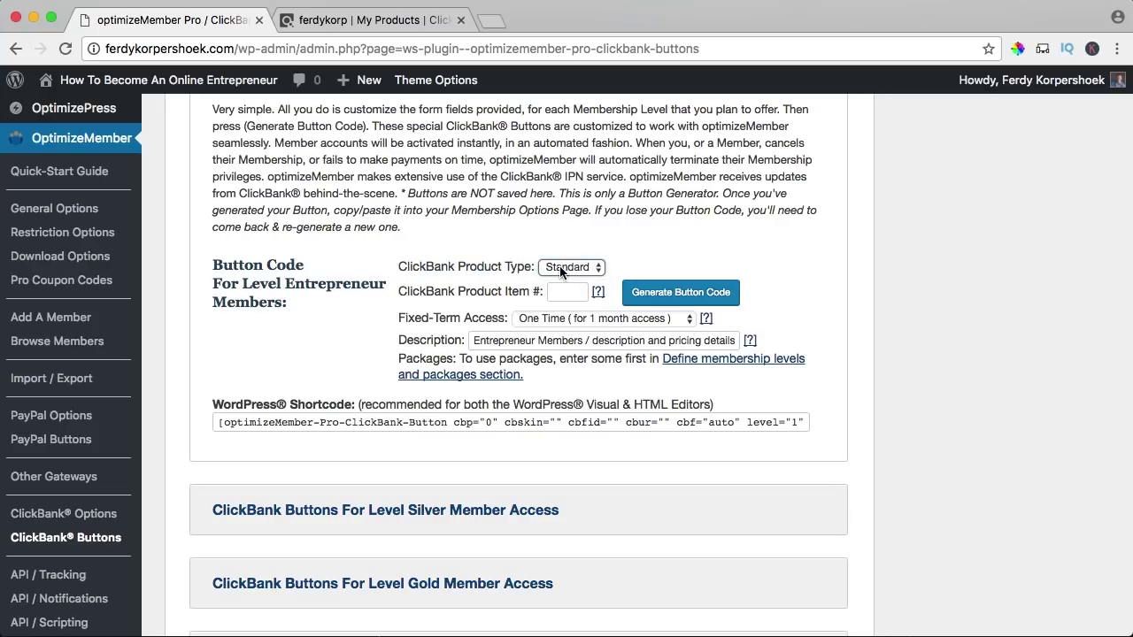
- Set item number 1 with lifetime access, trim the description, and generate the button shortcode
left_click(377, 19)
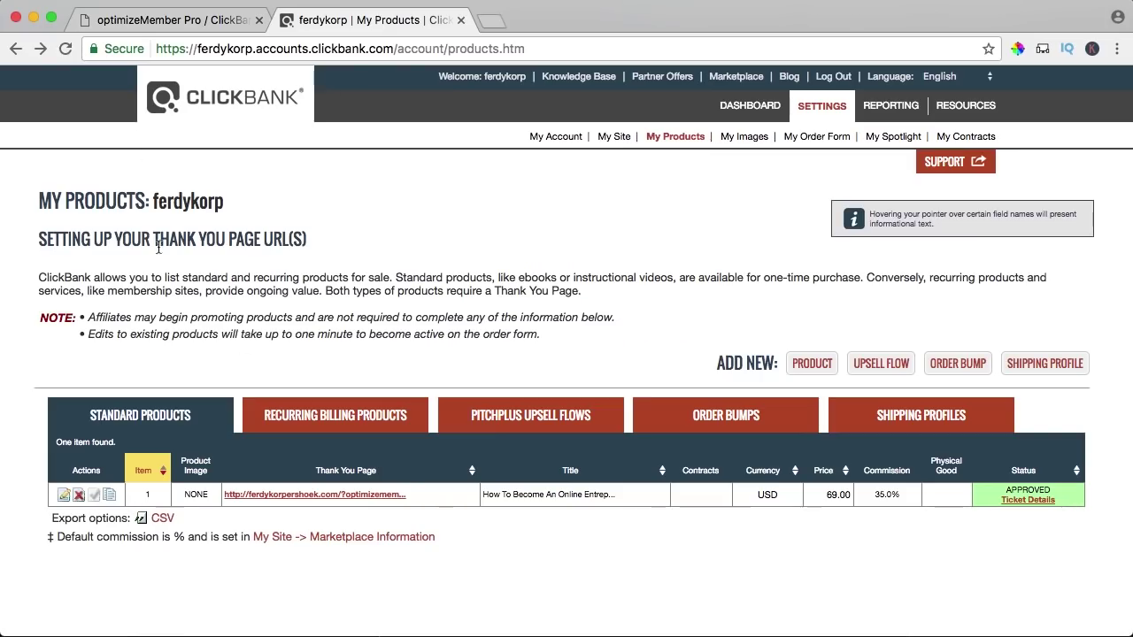
left_click(160, 20)
left_click(566, 293)
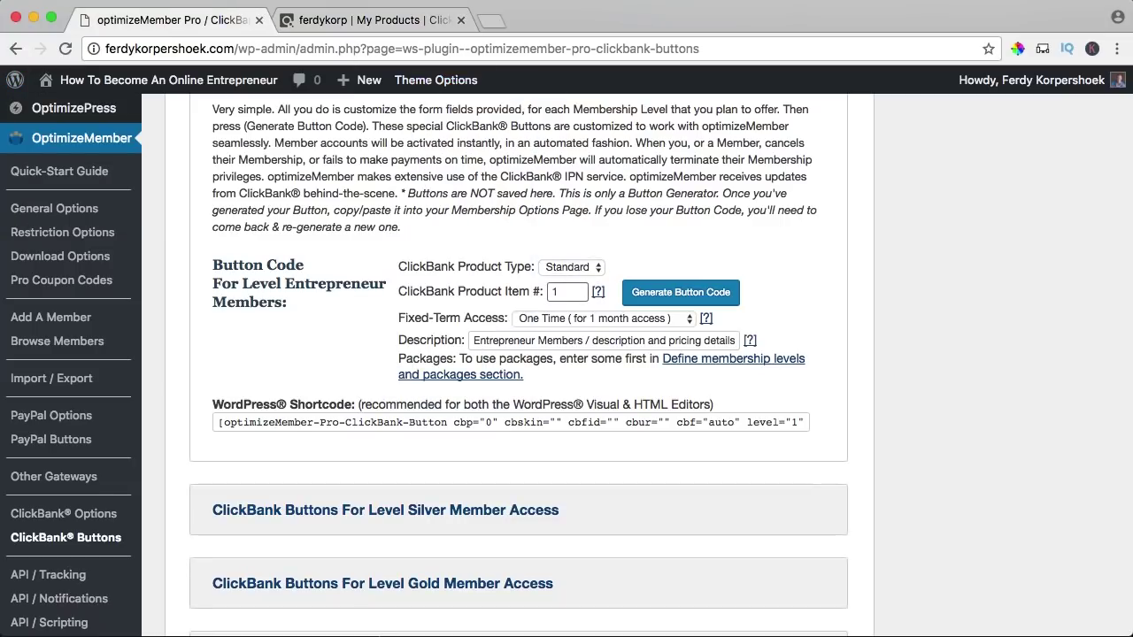
left_click(554, 319)
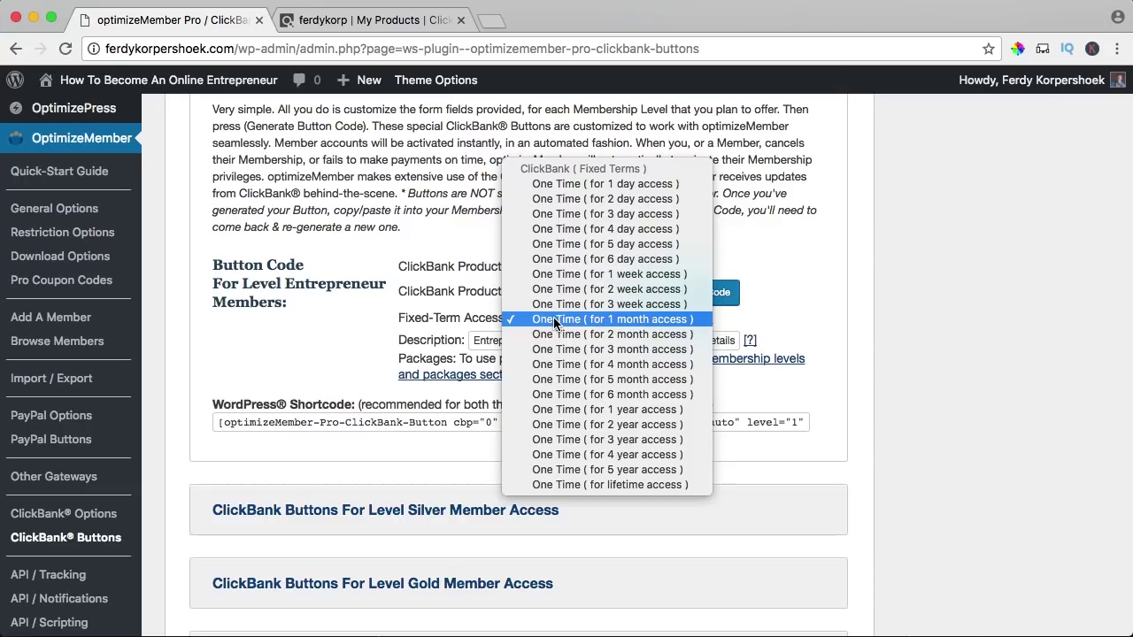
left_click(597, 484)
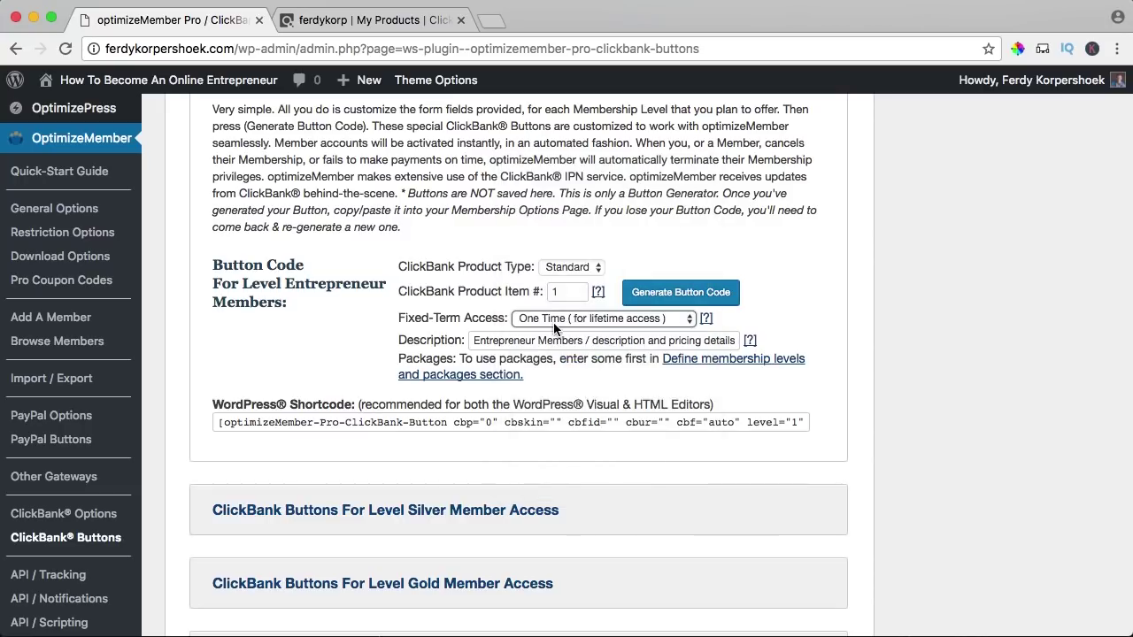
left_click(491, 342)
left_click_drag(583, 341, 774, 338)
key("BackSpace")
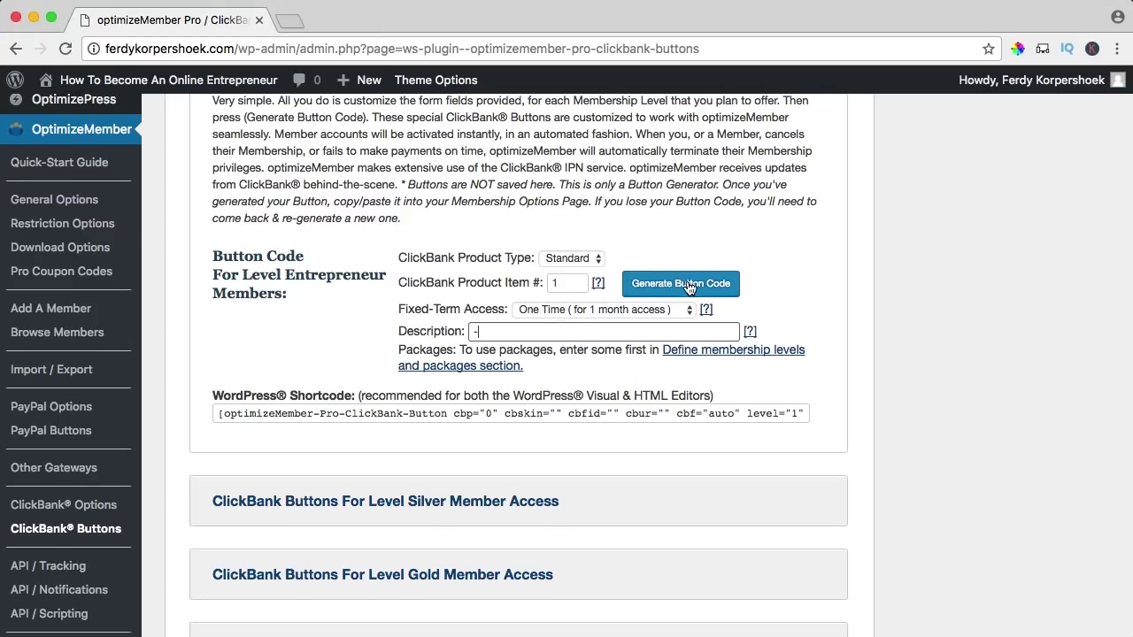
left_click(683, 284)
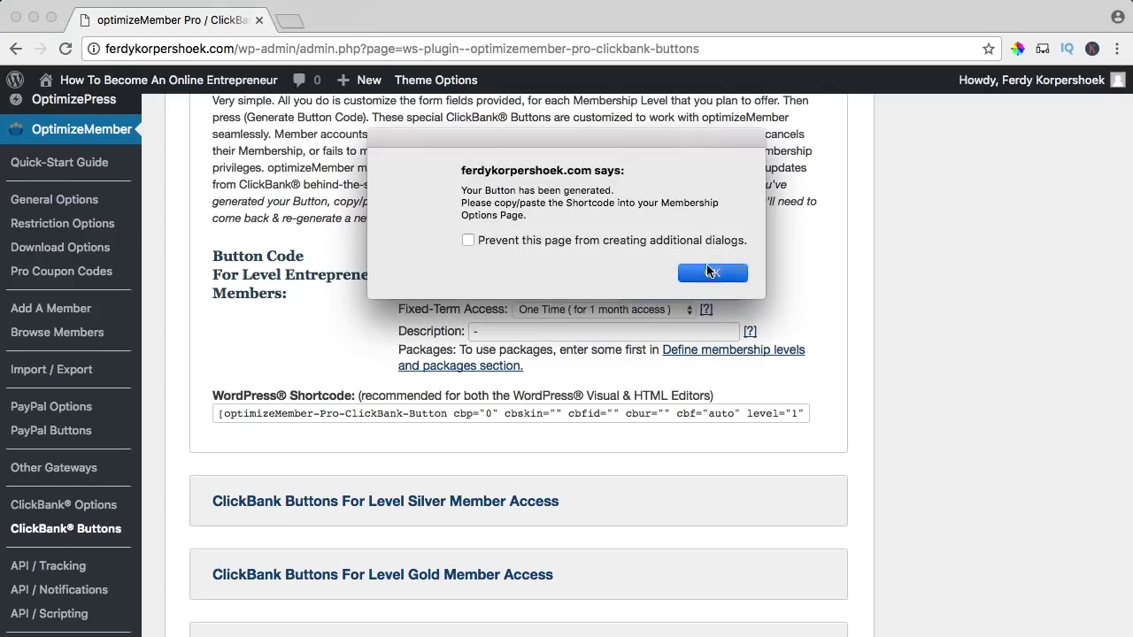
key("Return")
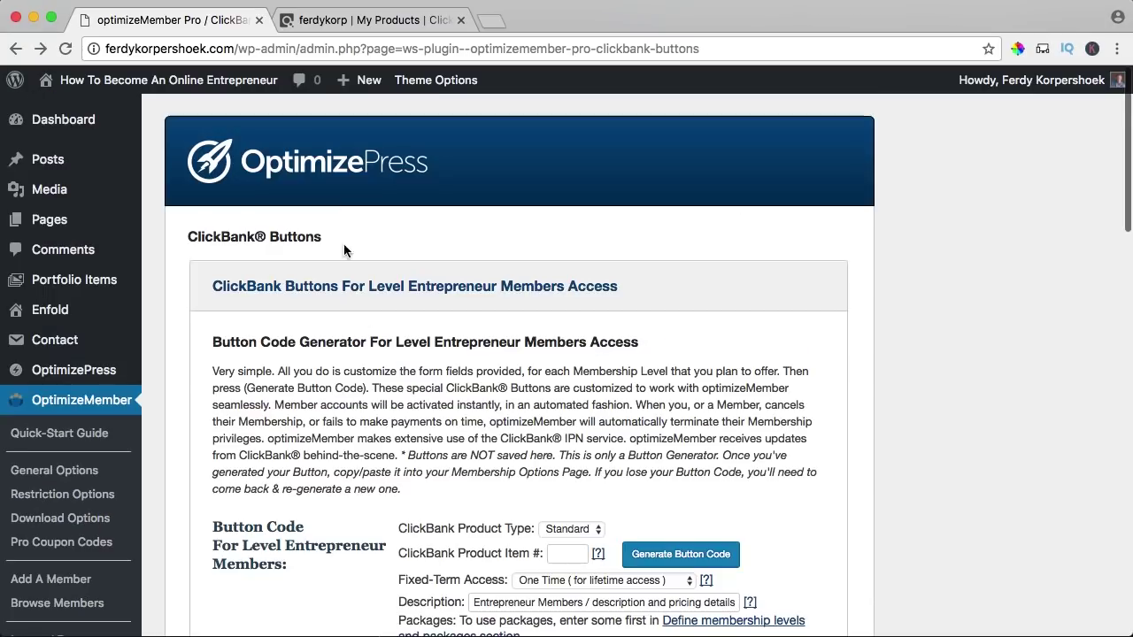
- Create a page titled 'Test' from the Blogpost Layout template, removing The Enfold Theme heading
mouse_move(361, 80)
left_click(353, 159)
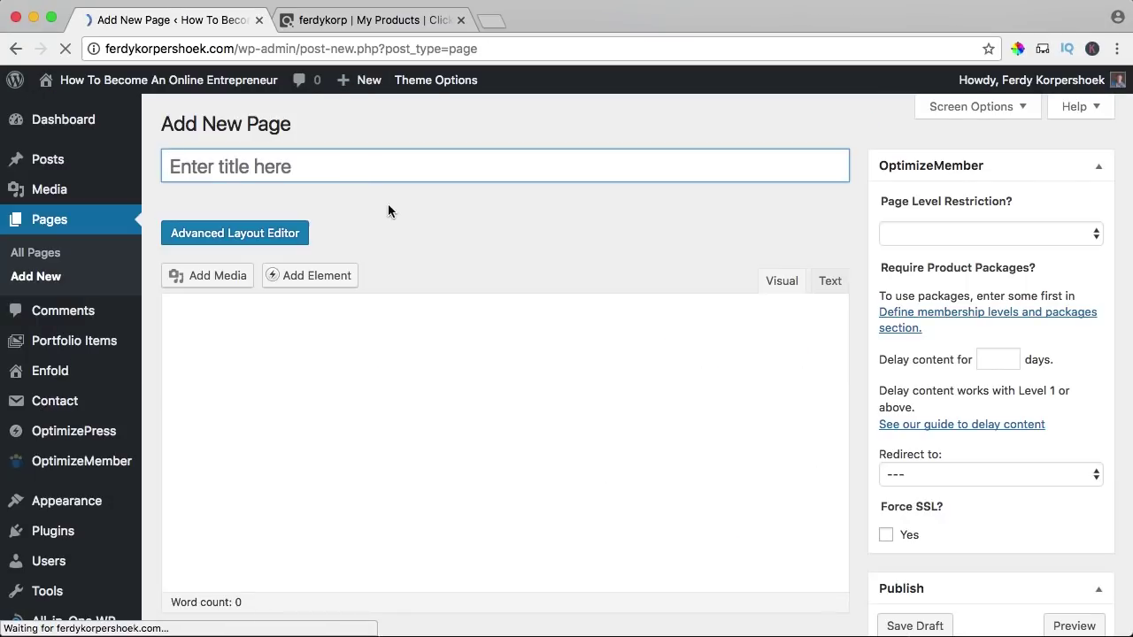
type("Test")
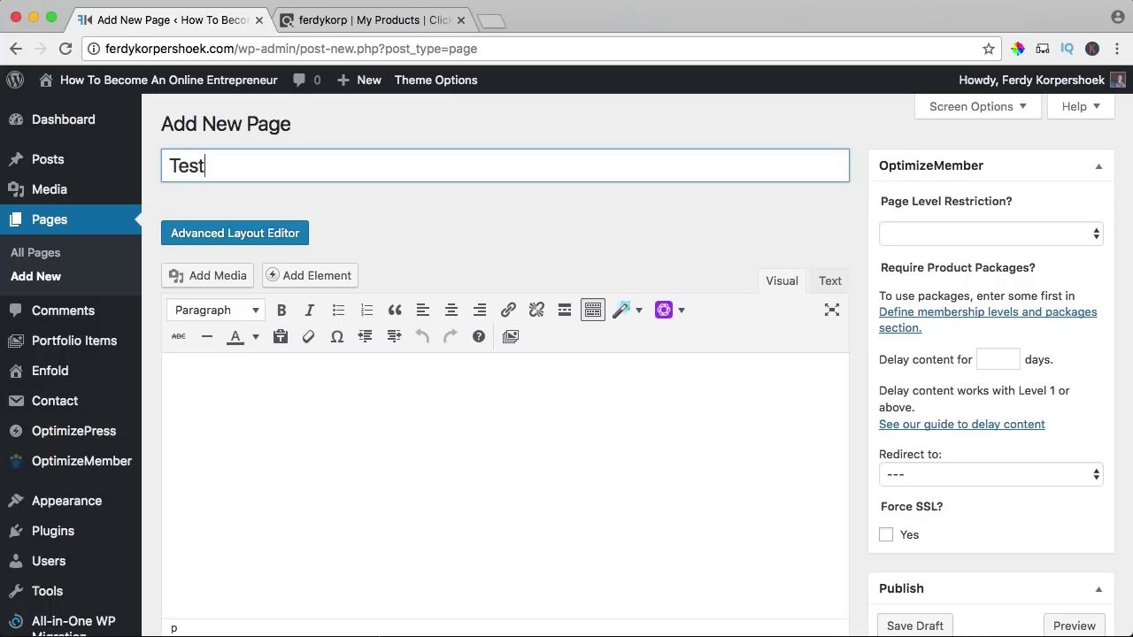
left_click(296, 232)
scroll(799, 282, "down", 3)
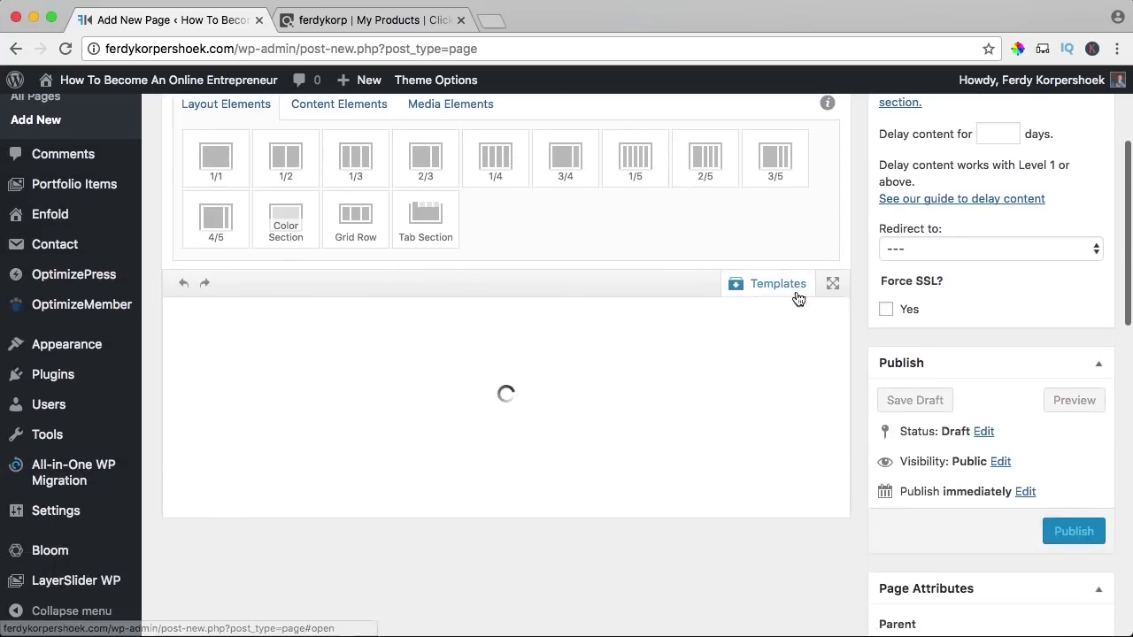
left_click(759, 284)
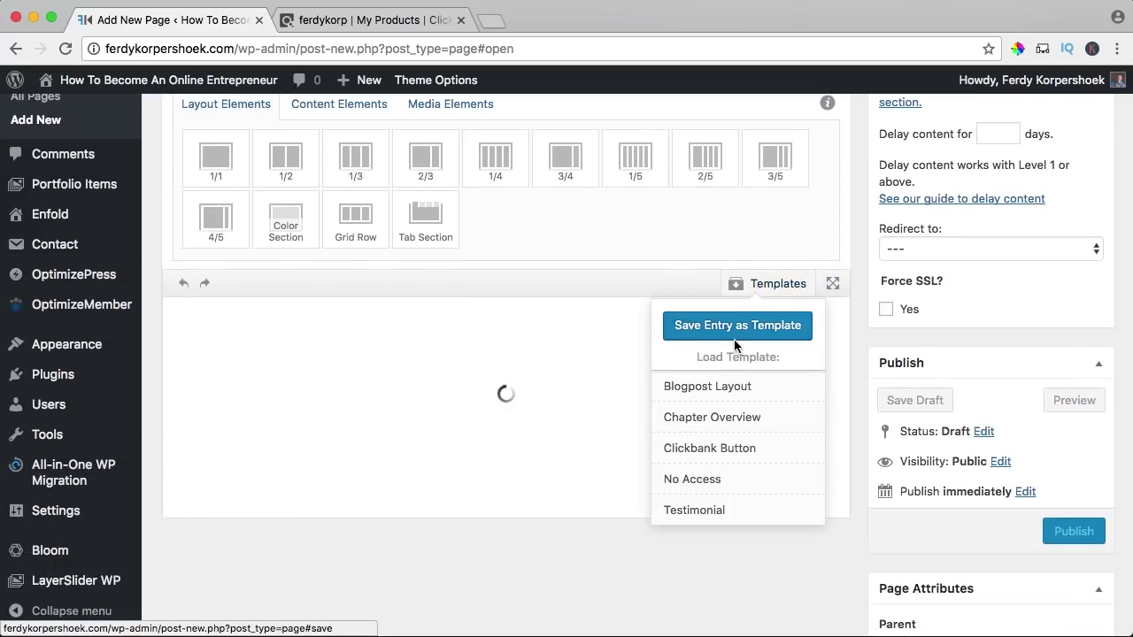
left_click(709, 389)
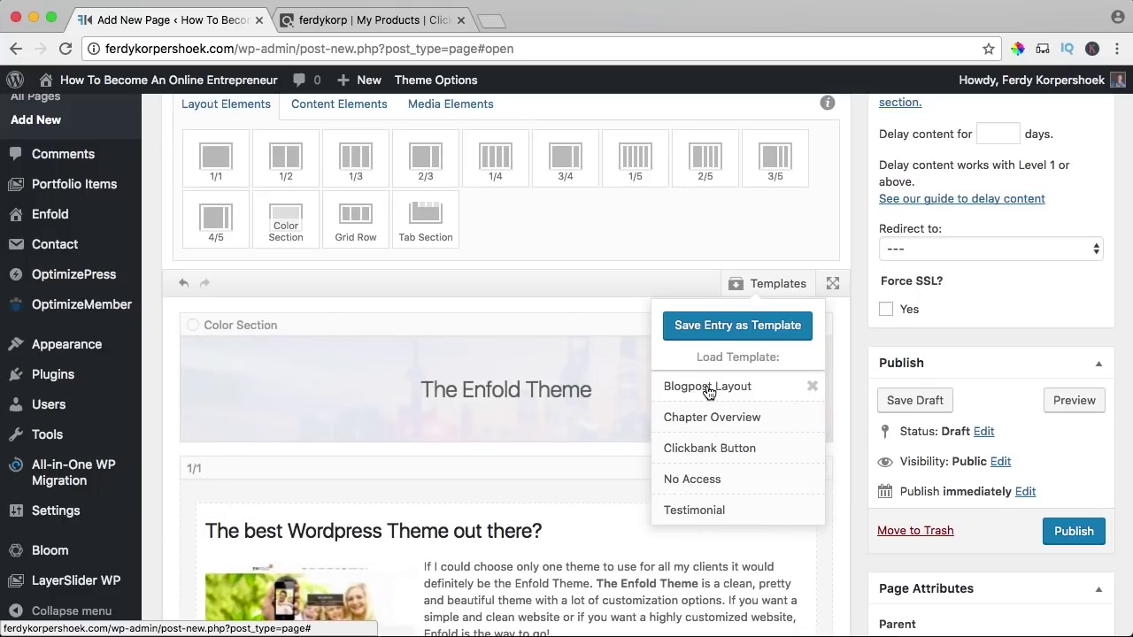
left_click(808, 343)
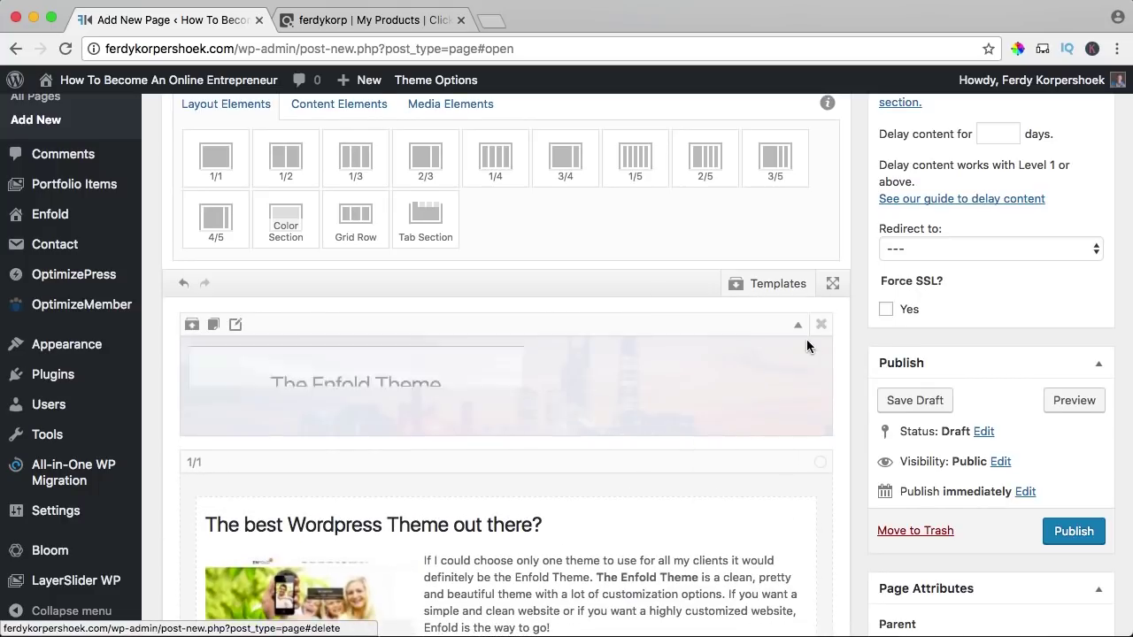
- Add a Text Block to the Color Section containing the pasted ClickBank button shortcode
left_click(321, 128)
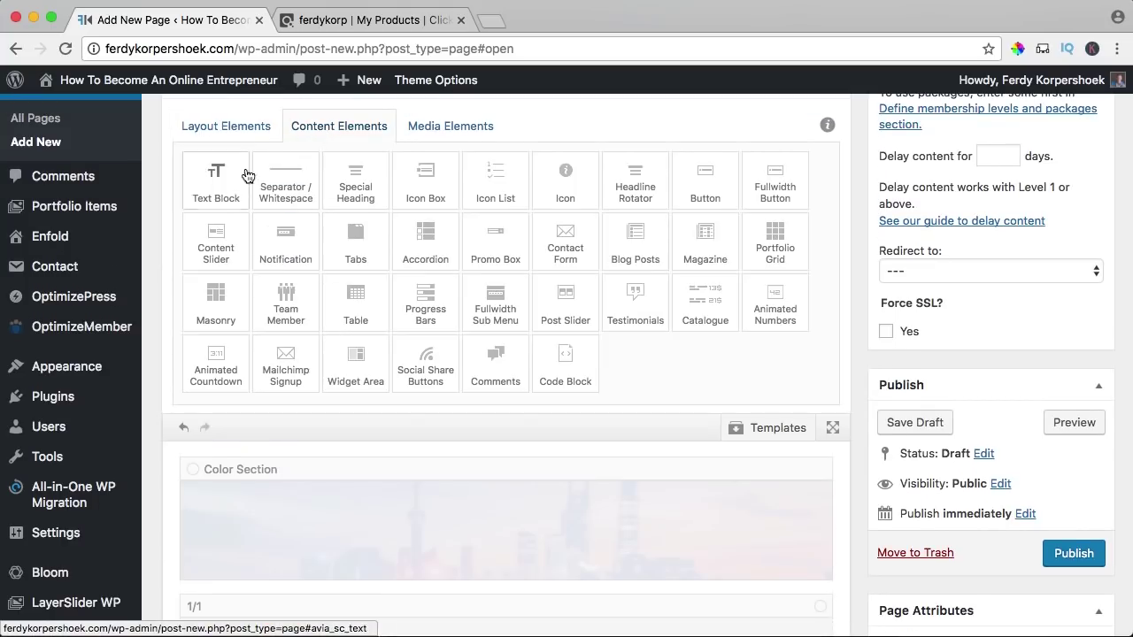
scroll(222, 151, "down", 1)
left_click_drag(221, 155, 430, 492)
left_click(357, 490)
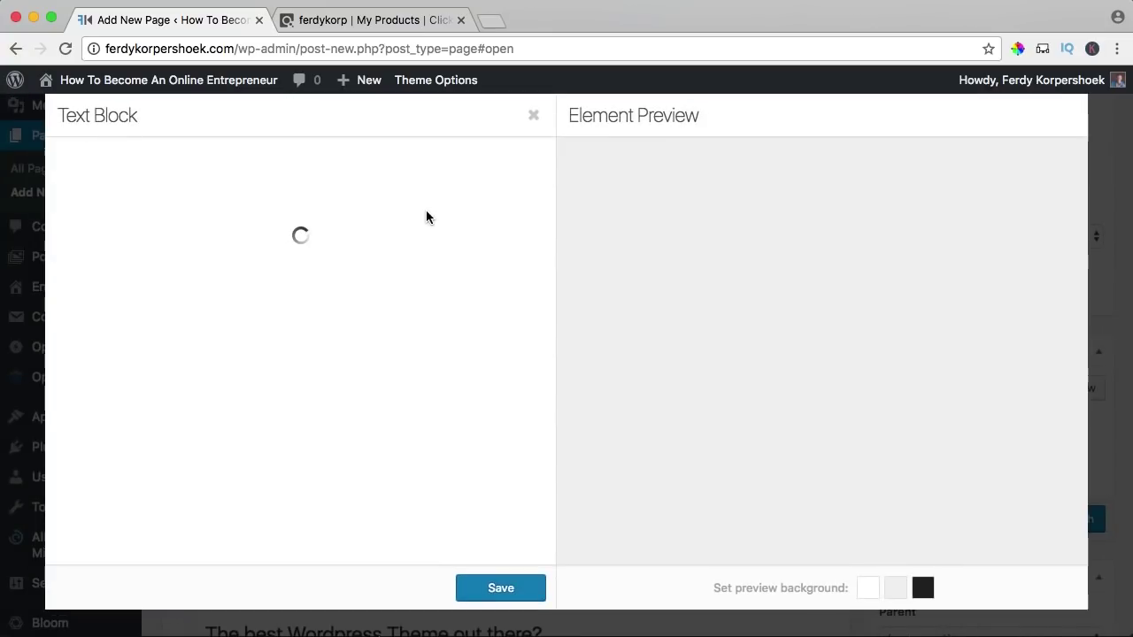
left_click(520, 253)
left_click(381, 389)
key("ctrl+a")
type("[optimizeMember-Pro-ClickBank-Button cbp=\"1\" cbskin=\"\" cbfid=\"\" cbur=\"\" cbf=\"auto\" level=\"1\" ccaps=\"\" desc=\"Entrepreneur Members\" custom=\"ferdykorpershoek.com\" tp=\"0\" tt=\"D\" rp=\"1\" rt=\"L\" rr=\"0\" image=\"default\" output=\"anchor\" /]")
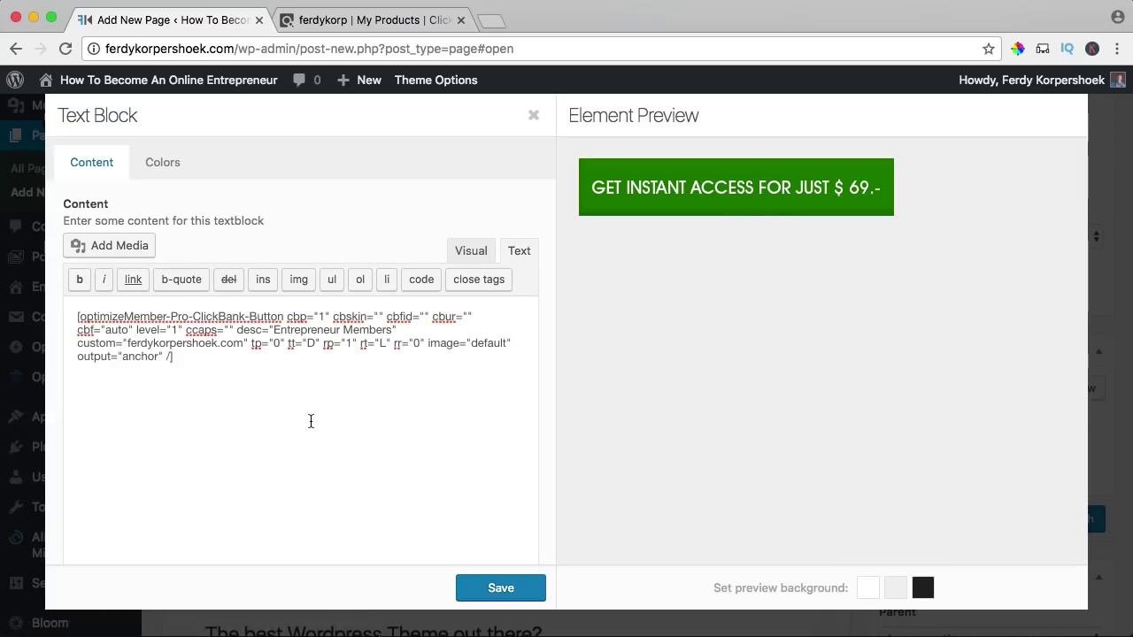
- Center the shortcode, save the text block, and publish the Test page
left_click(467, 253)
left_click(358, 390)
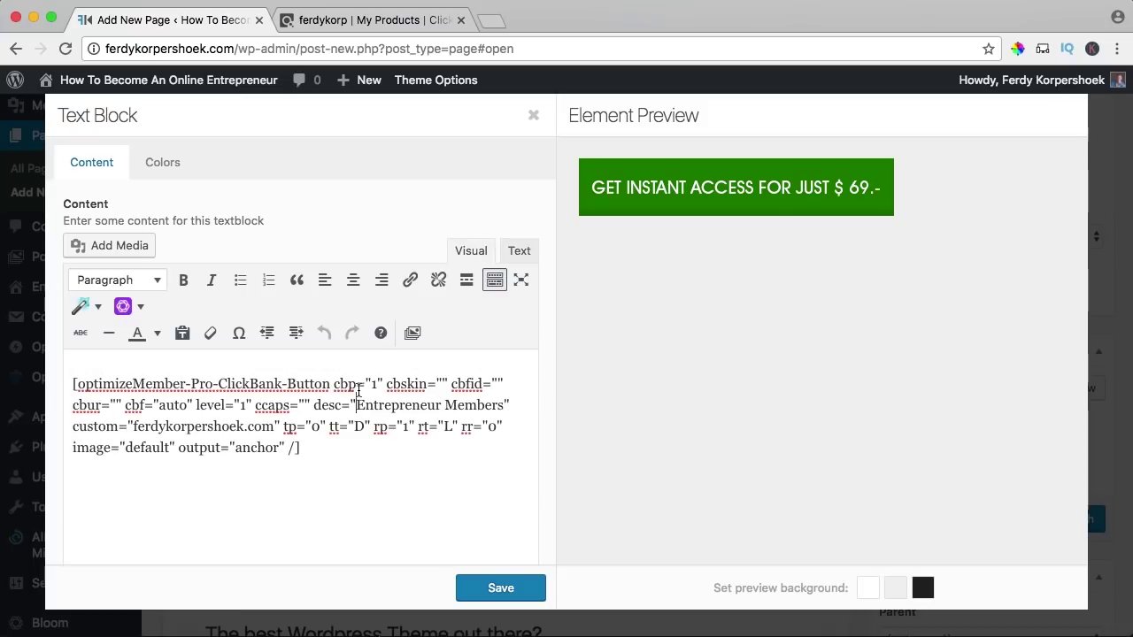
key("ctrl+a")
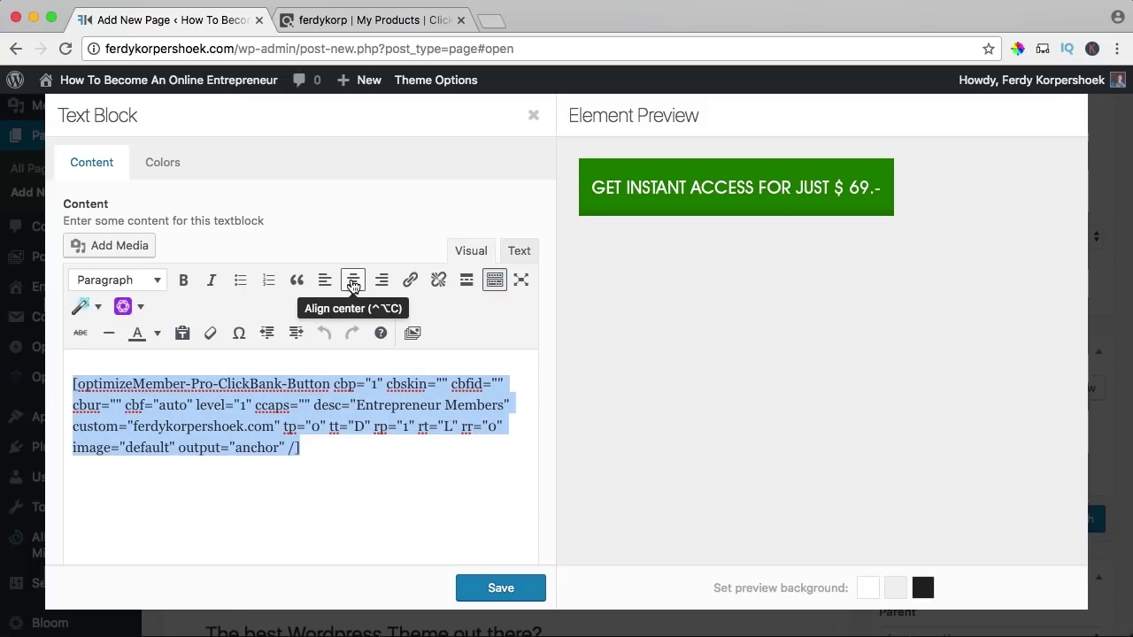
left_click(352, 281)
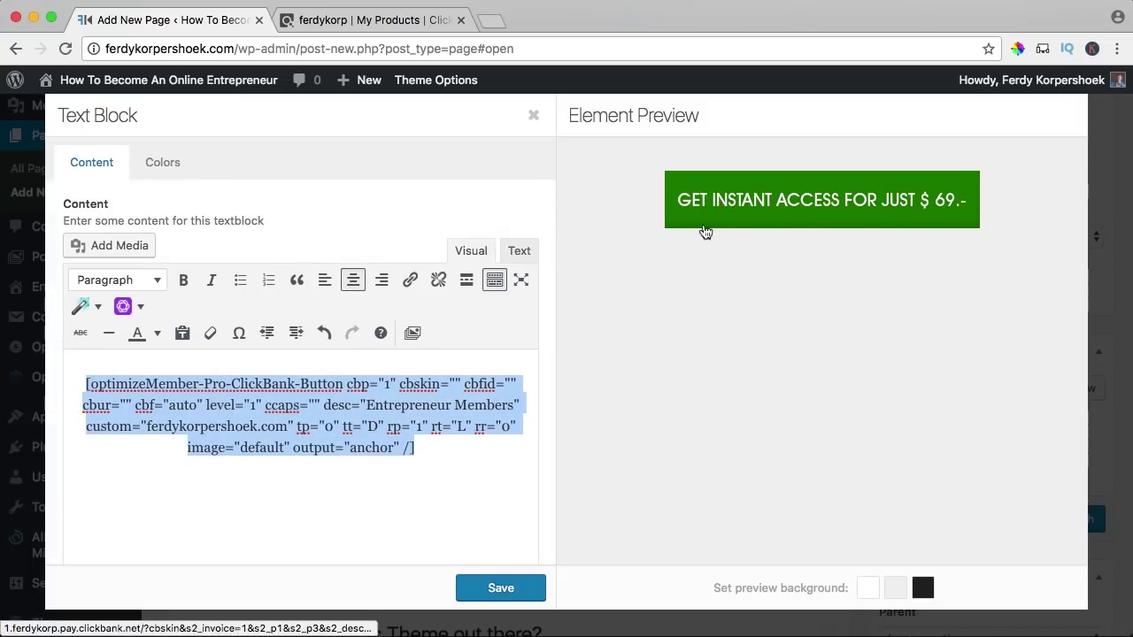
left_click(501, 589)
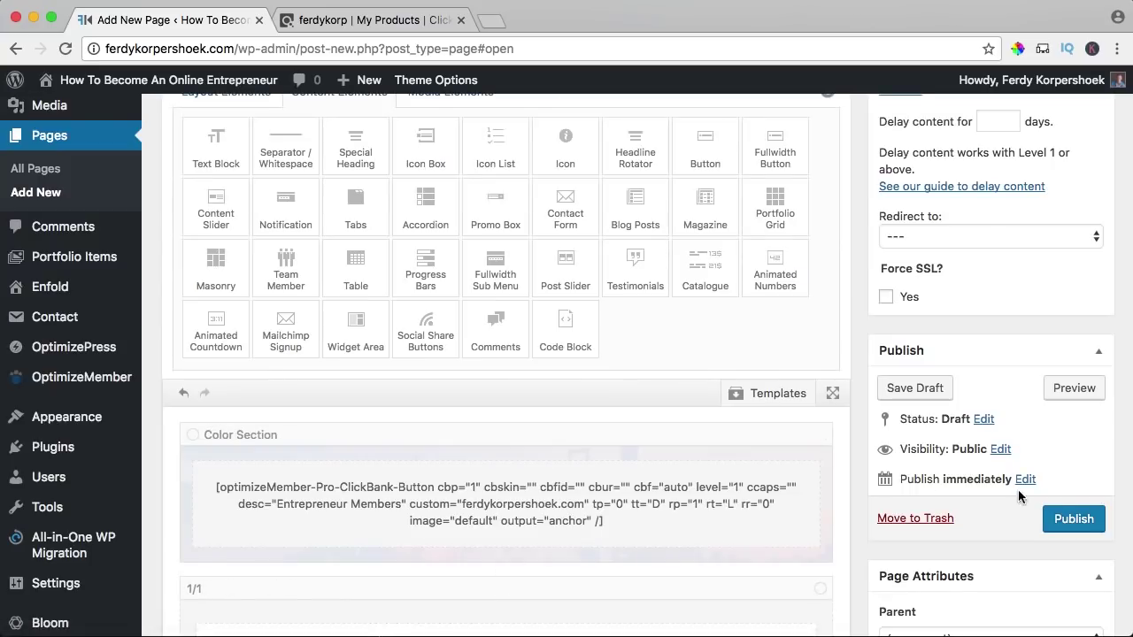
left_click(1073, 521)
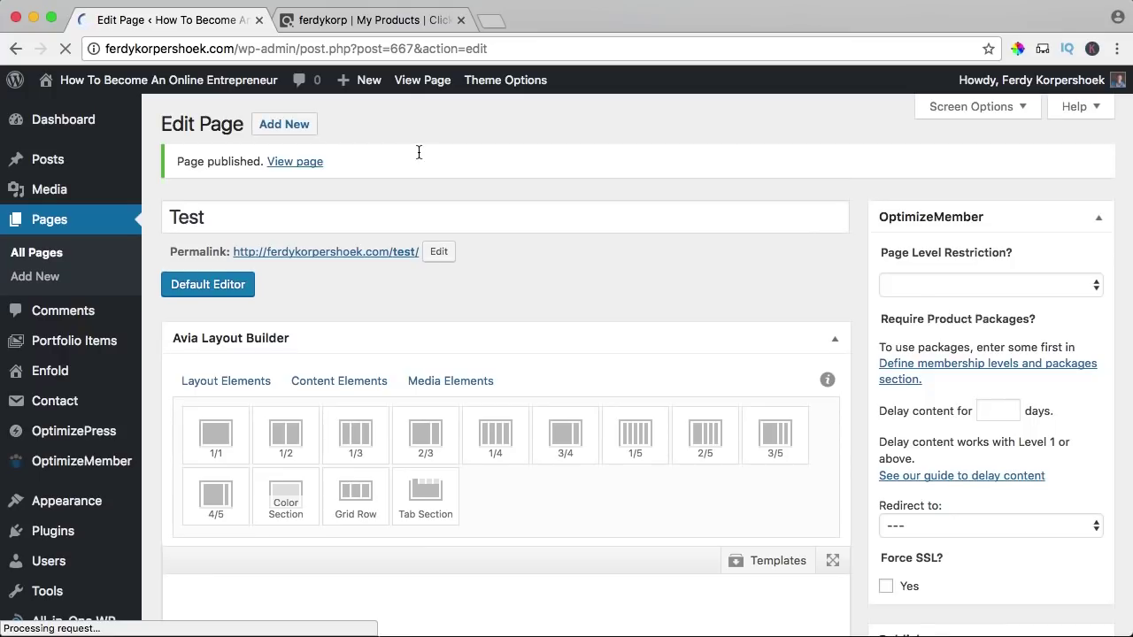
- Copy the green button's ClickBank link from the live Test page, then open the No Access page editor
left_click(419, 83)
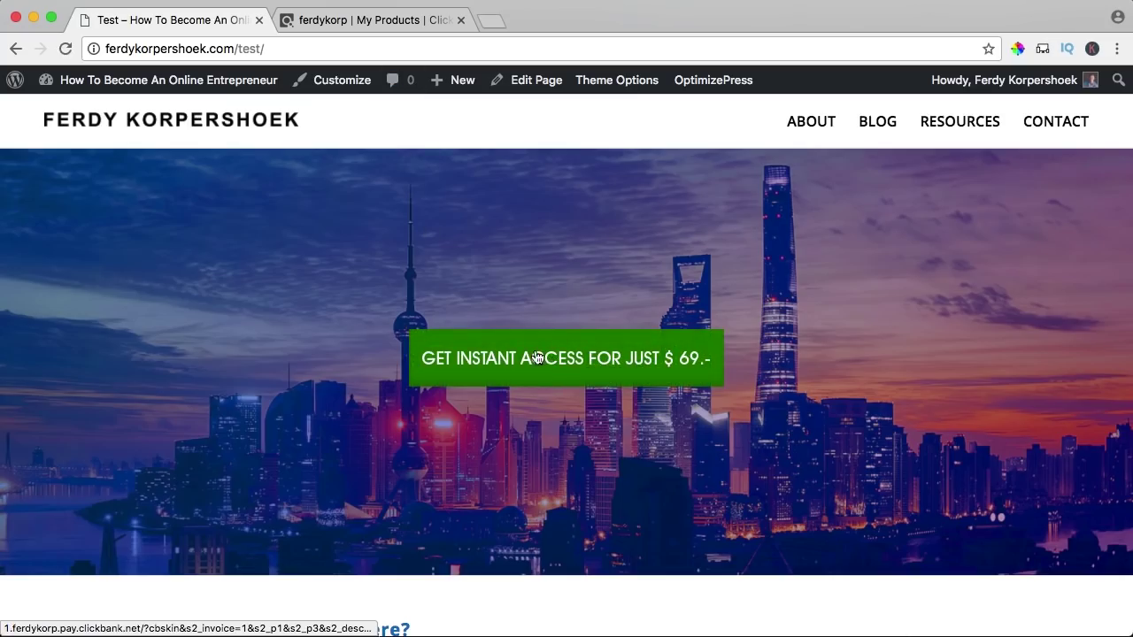
right_click(498, 351)
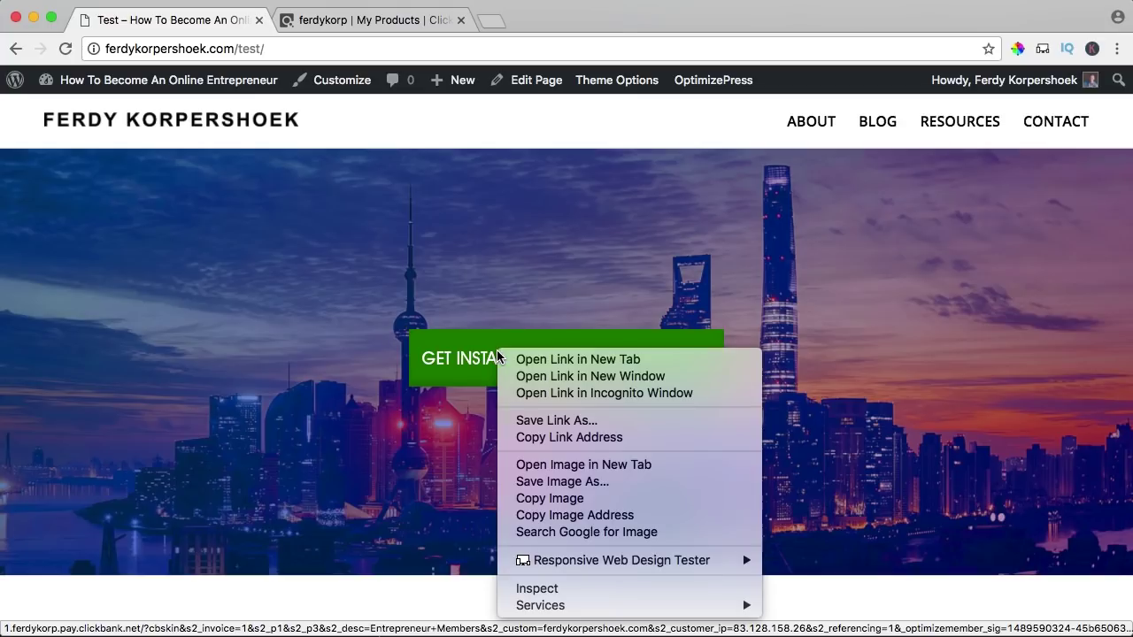
left_click(567, 439)
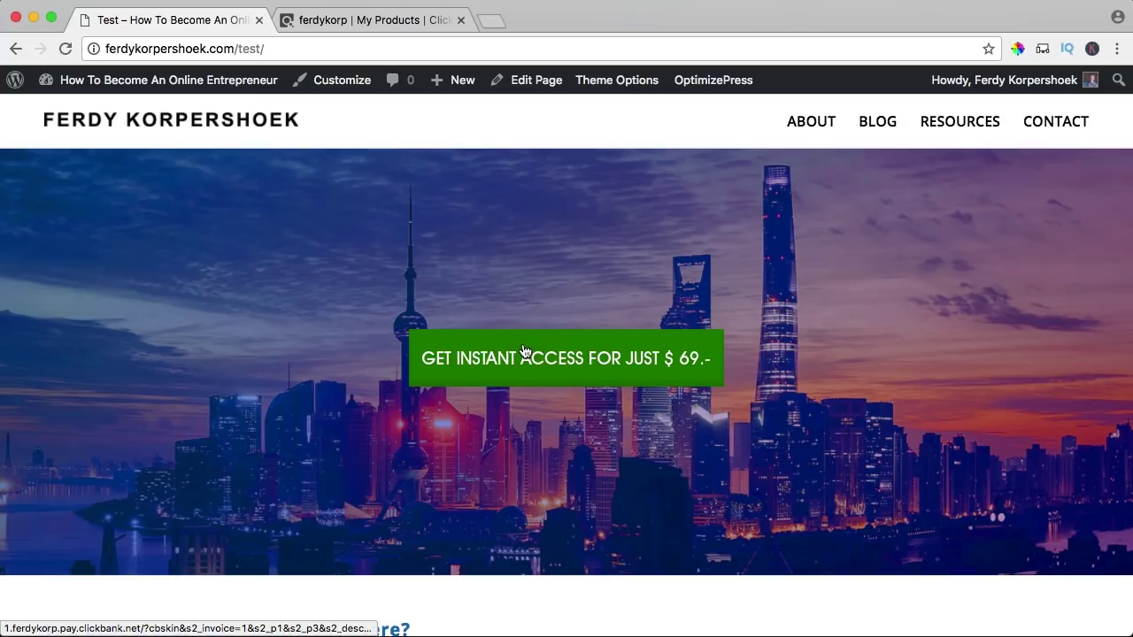
left_click_drag(546, 370, 591, 274)
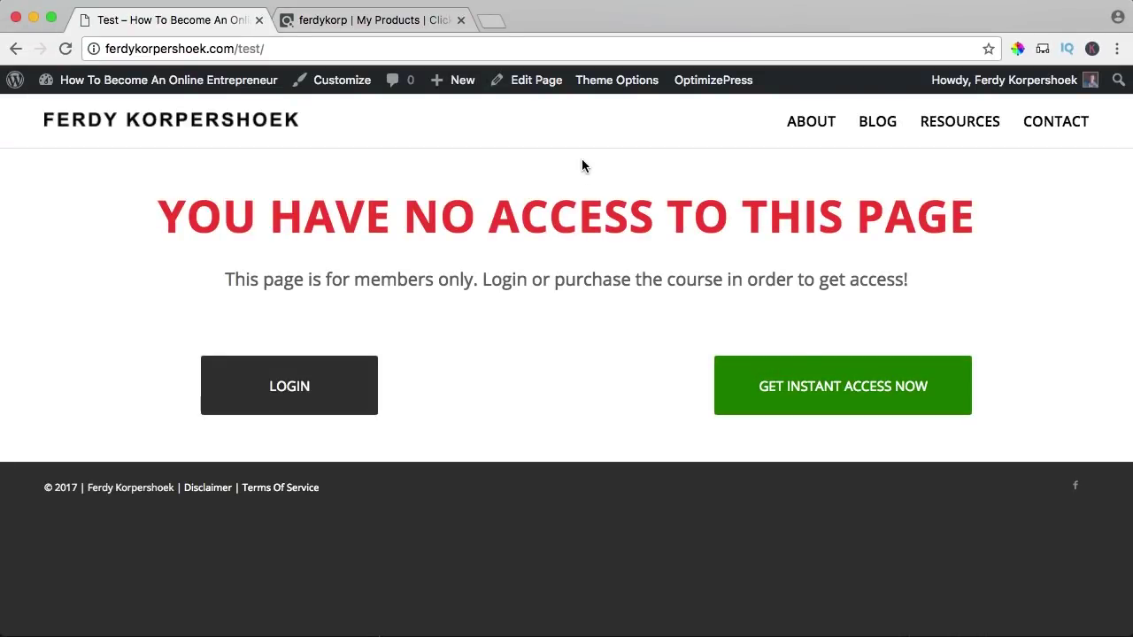
left_click(529, 80)
- Relabel the button 'GET INSTANT ACCESS NOW FOR JUST $ 69.-', update the page and view it
scroll(547, 214, "down", 3)
scroll(547, 214, "down", 4)
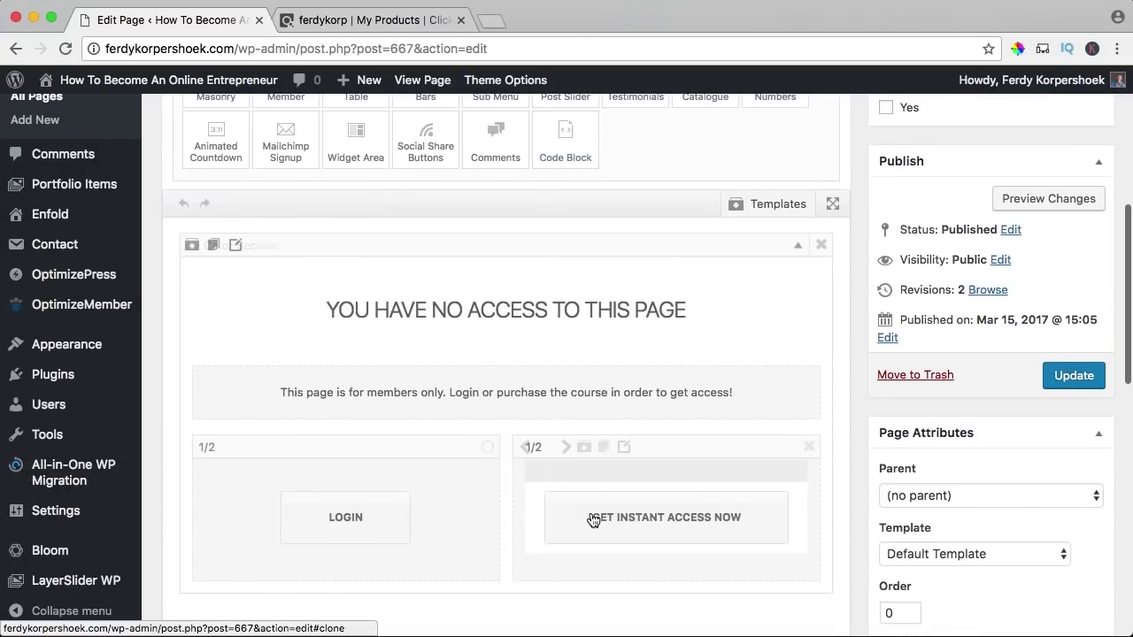
left_click(599, 518)
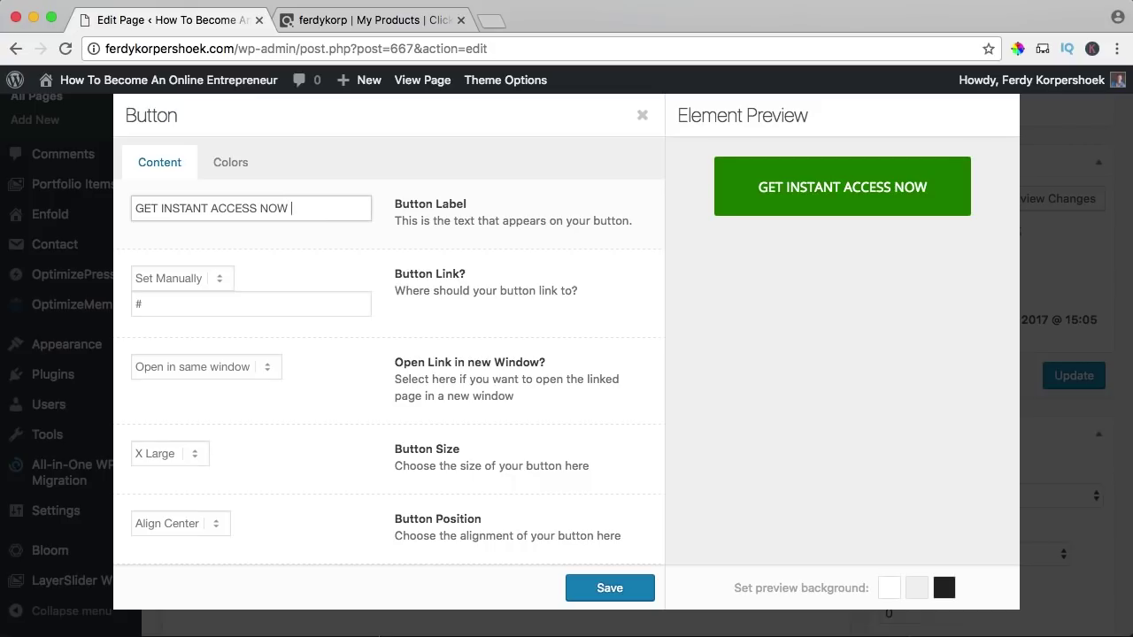
type("$ 69.-")
type("FOR JUST")
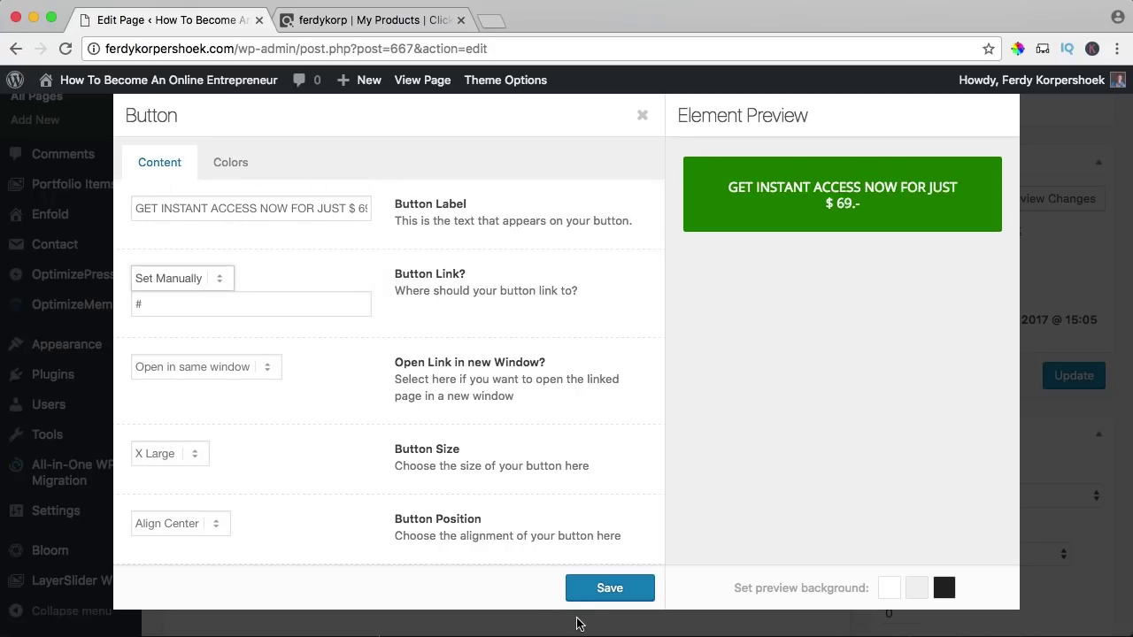
left_click(590, 588)
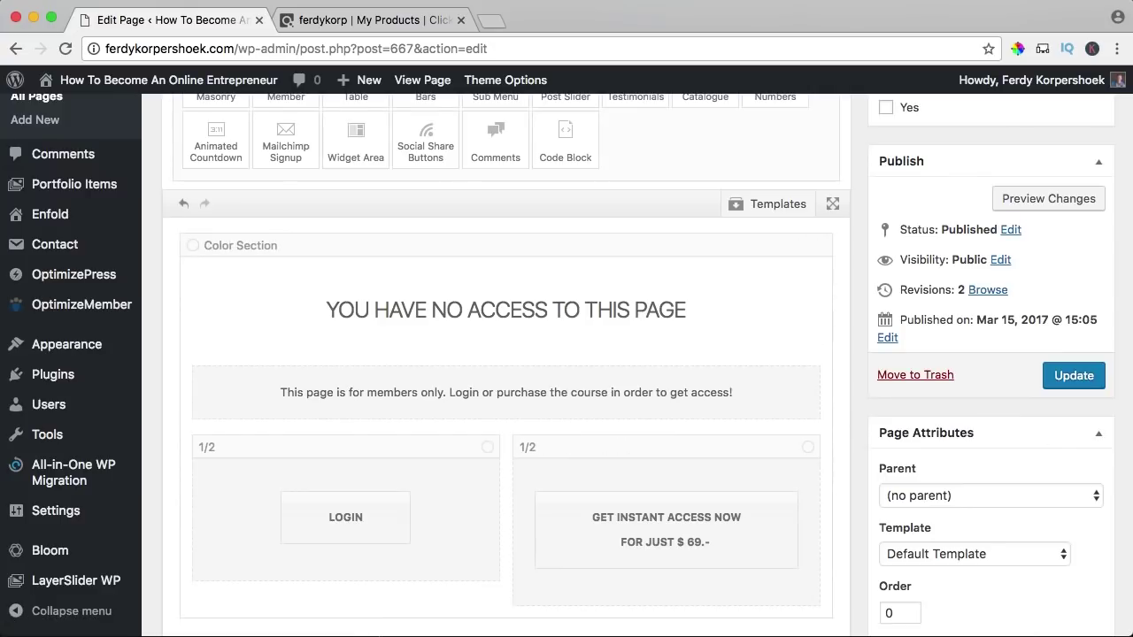
left_click(1079, 379)
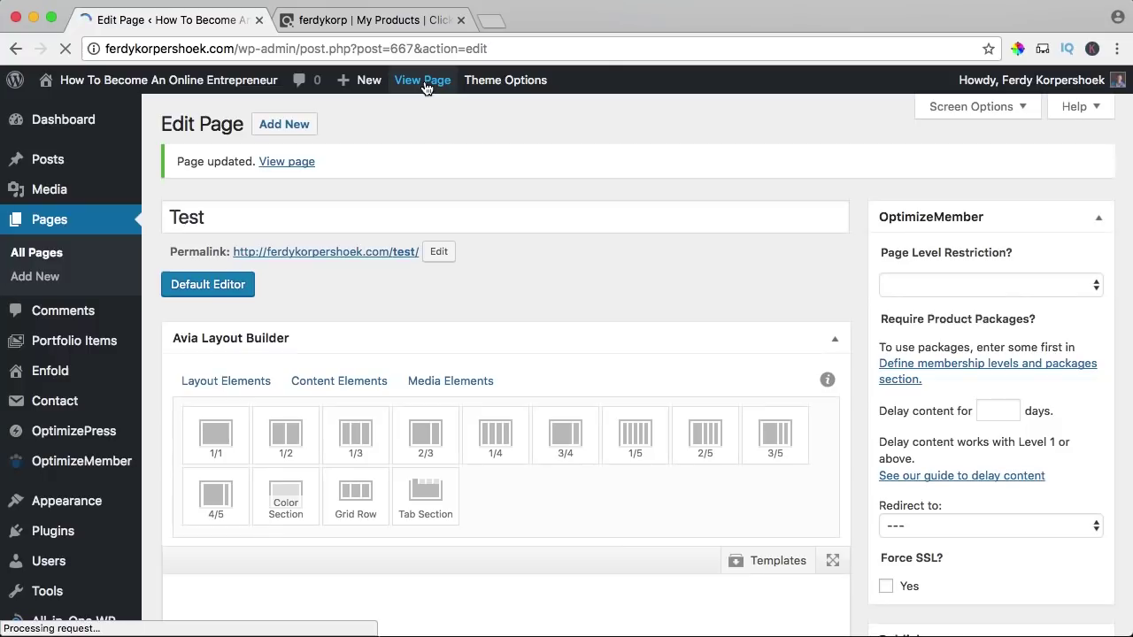
left_click(423, 81)
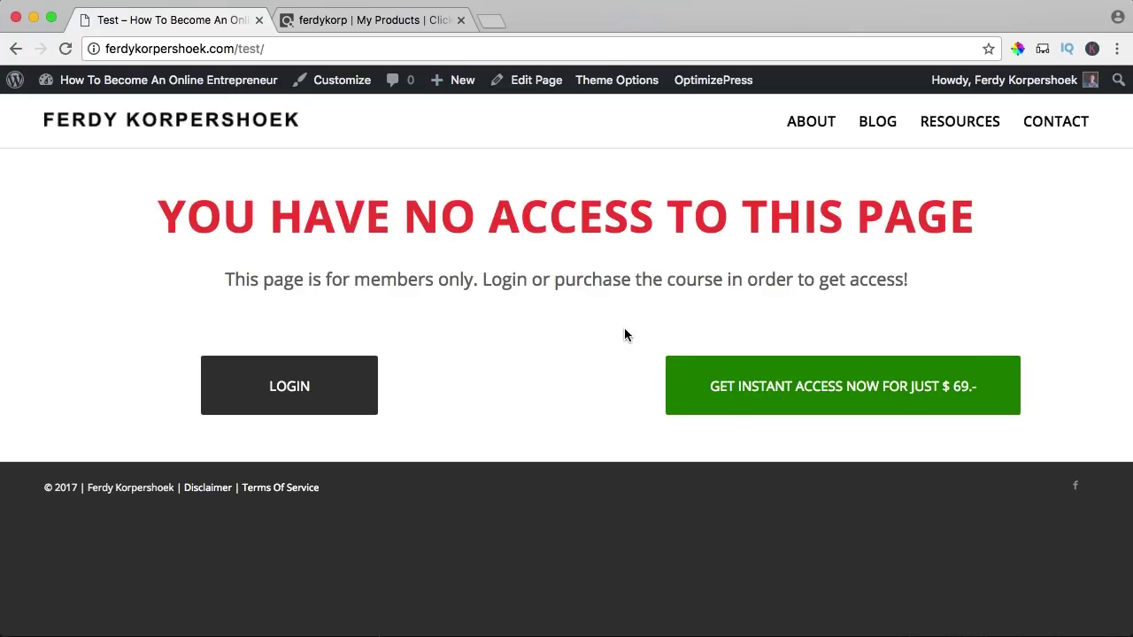
key("super+shift+4")
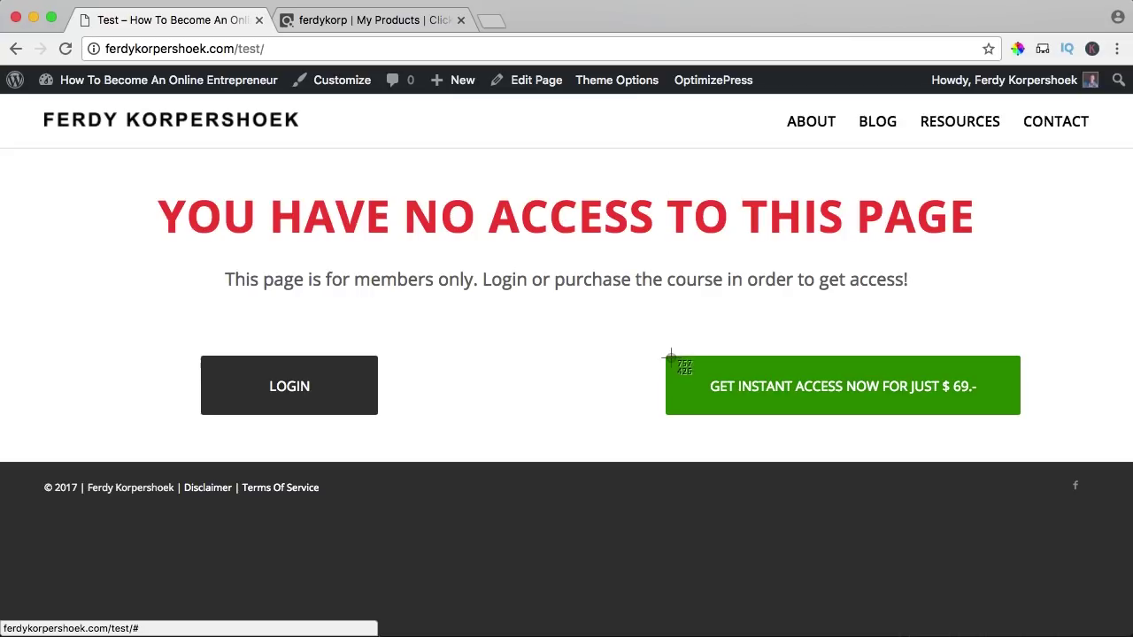
- Screenshot the green purchase button and rename the file on the Desktop to clickbank-button
left_click_drag(668, 359, 1021, 416)
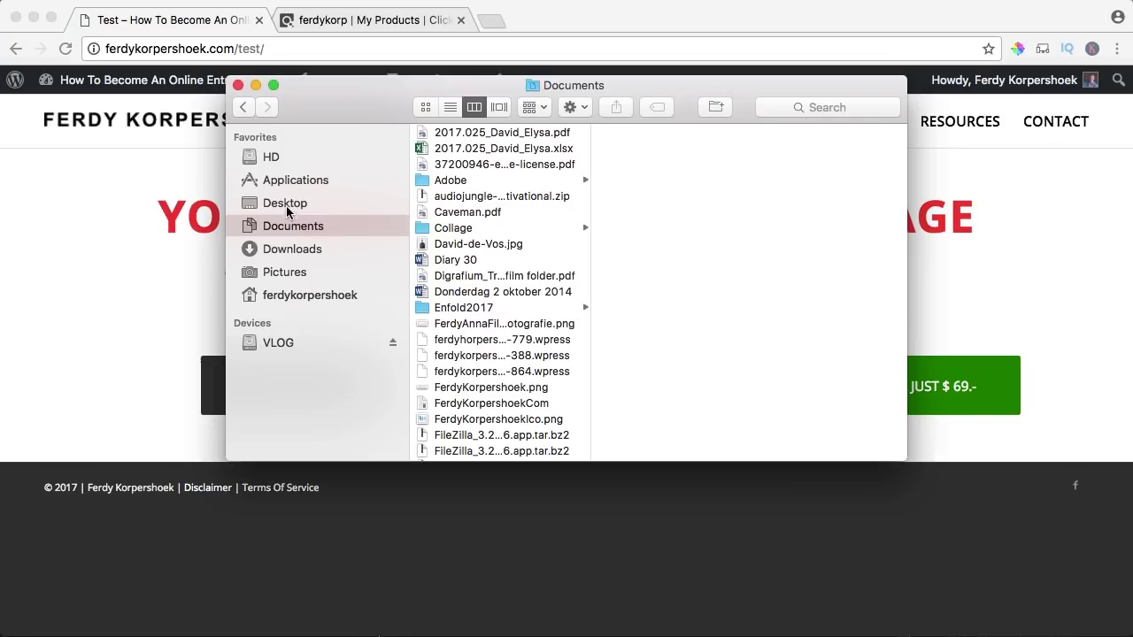
left_click(311, 202)
left_click(451, 107)
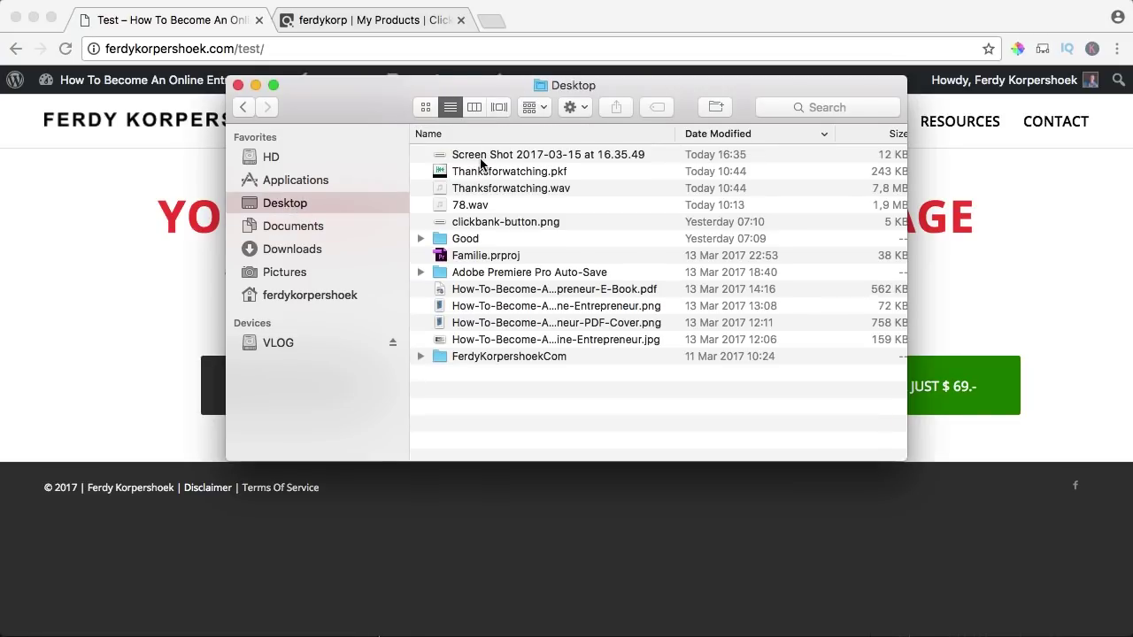
left_click(481, 158)
key("Return")
type("clickbank-button")
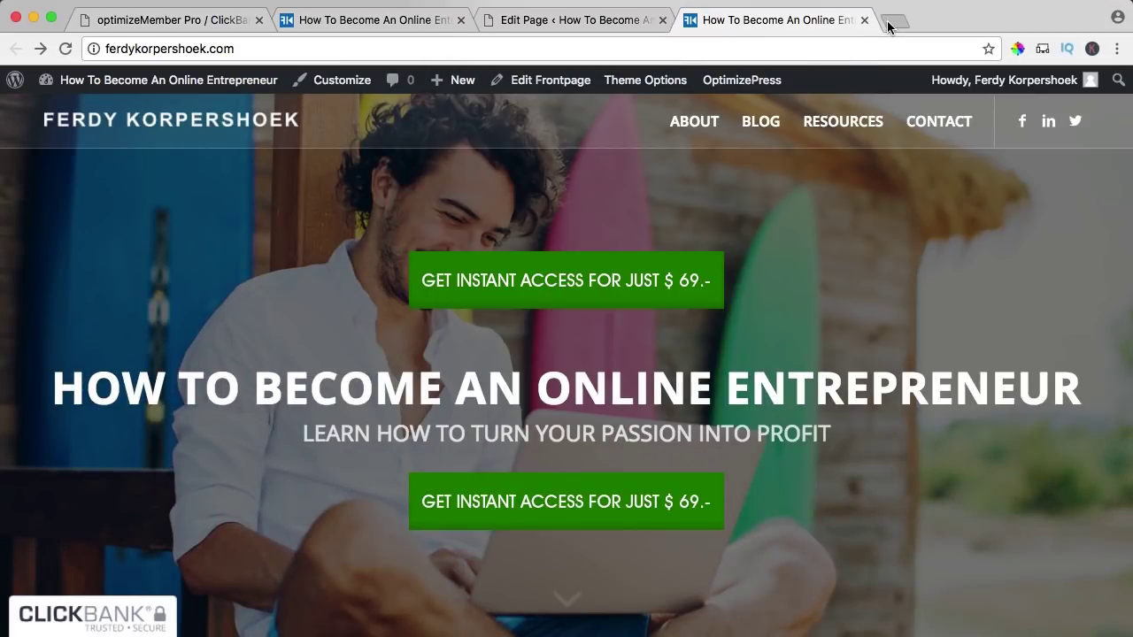
left_click(887, 21)
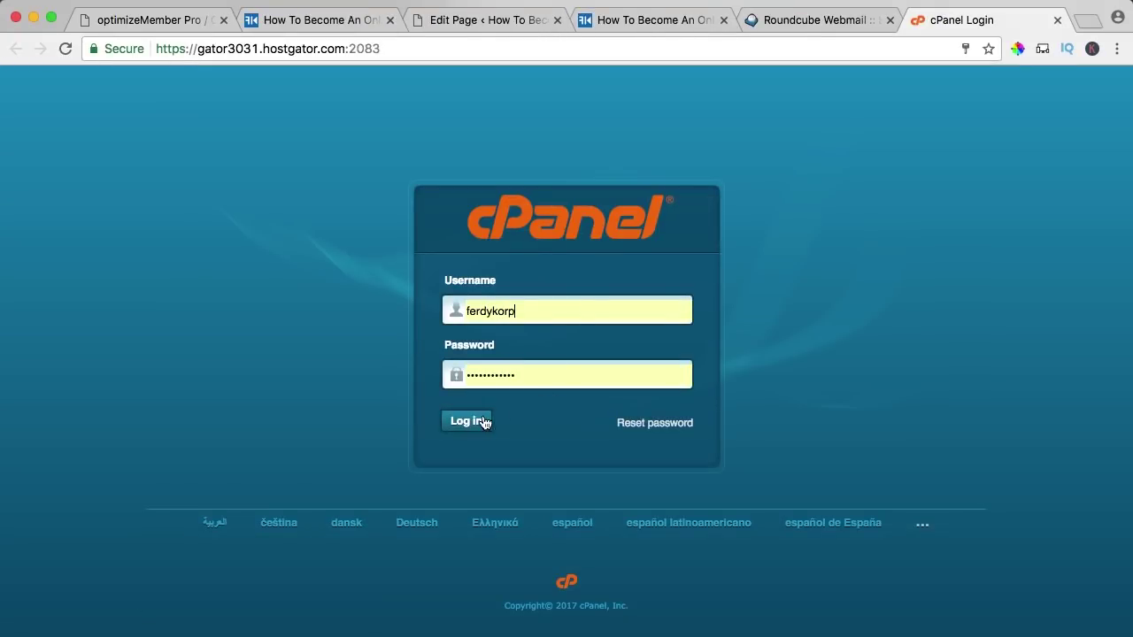
- Log in to cPanel and open the homepage's clickbank-button.png image in its own tab
left_click(469, 422)
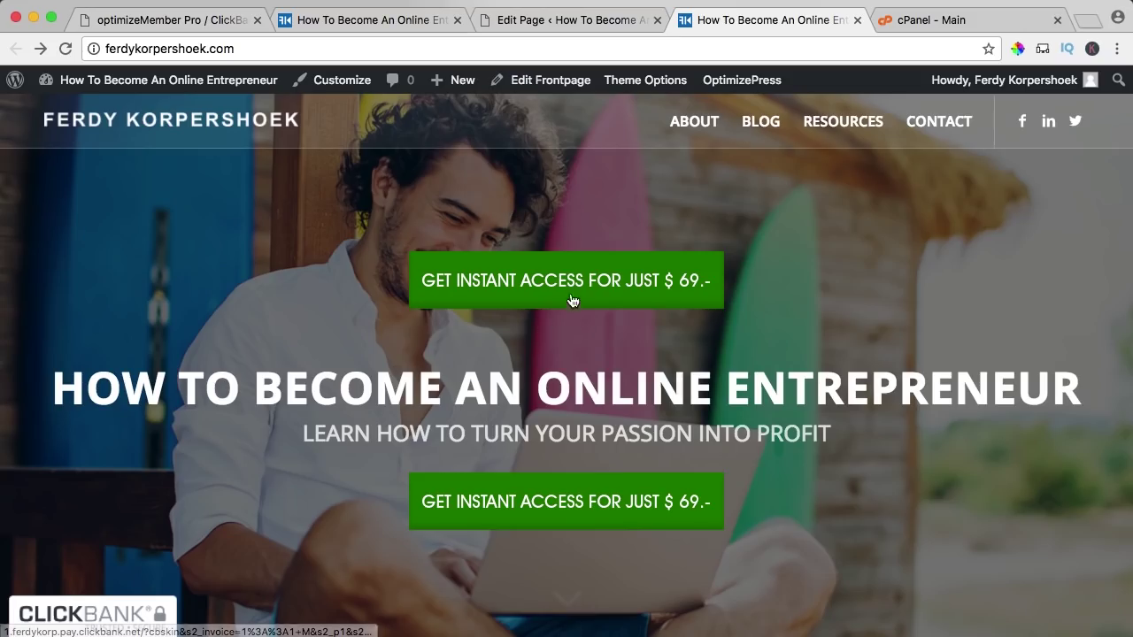
right_click(559, 277)
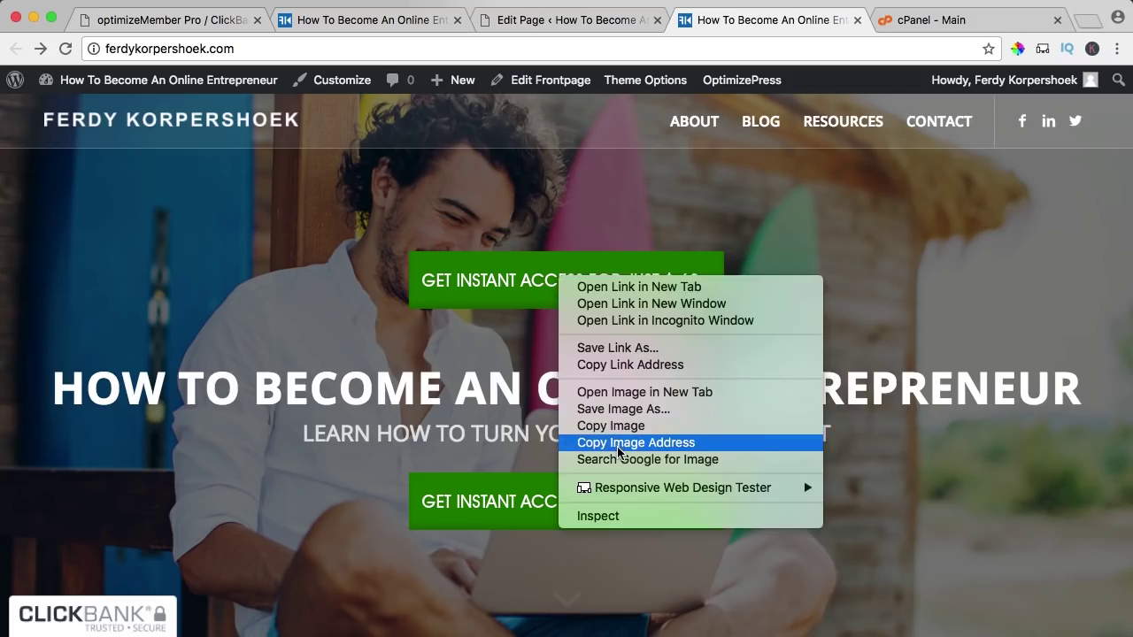
left_click(633, 392)
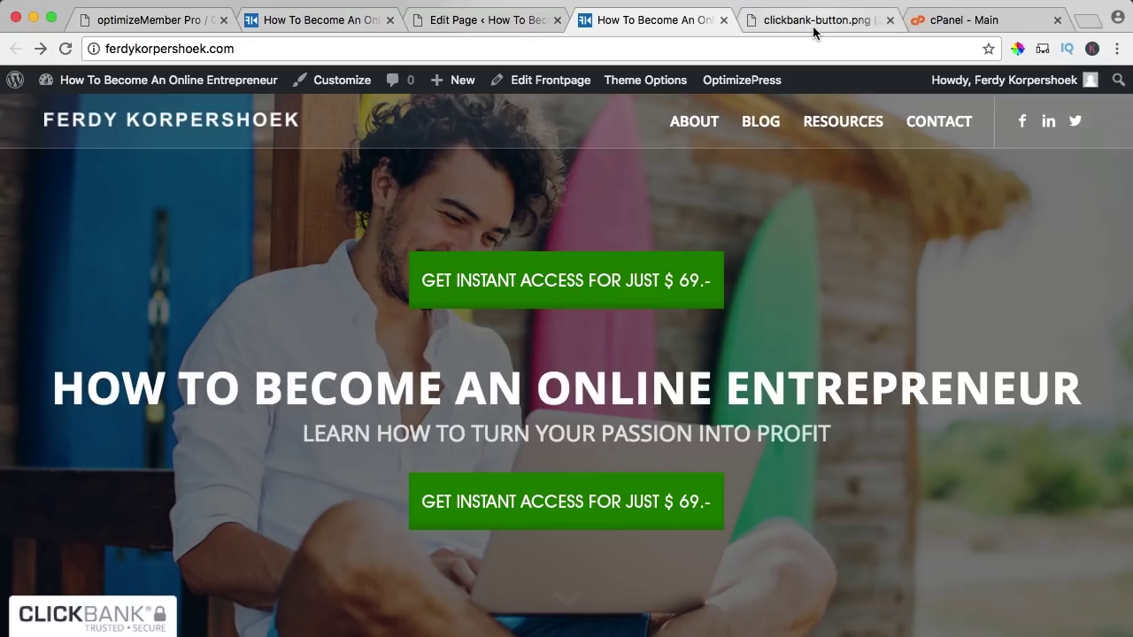
left_click(812, 20)
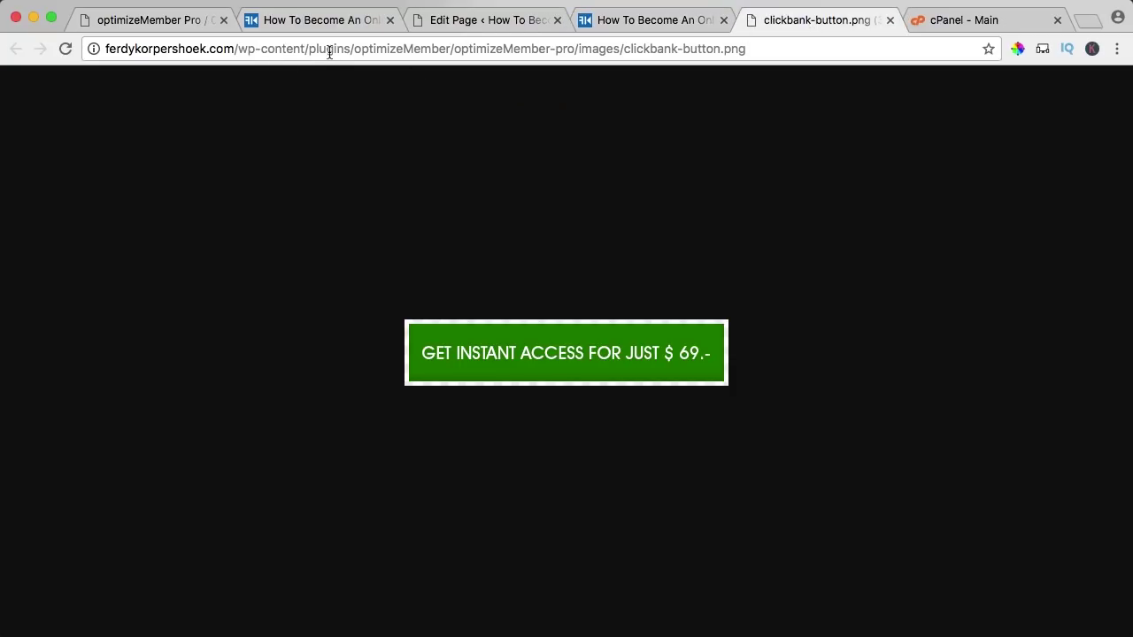
- Open cPanel File Manager and browse to public_html/wp-content/plugins
left_click(979, 19)
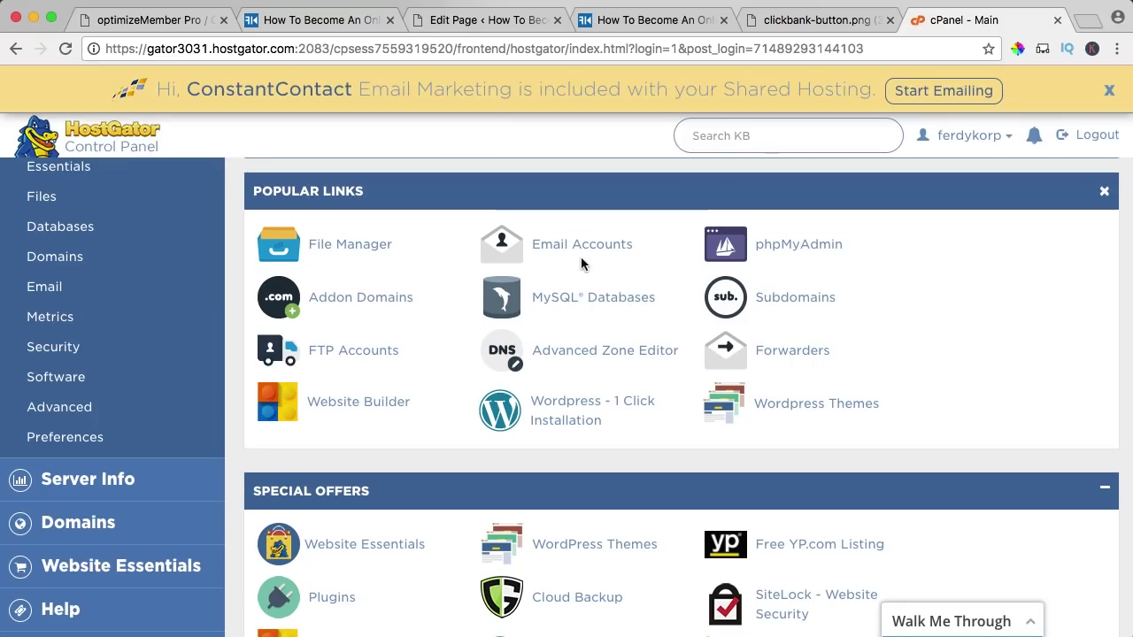
left_click(344, 237)
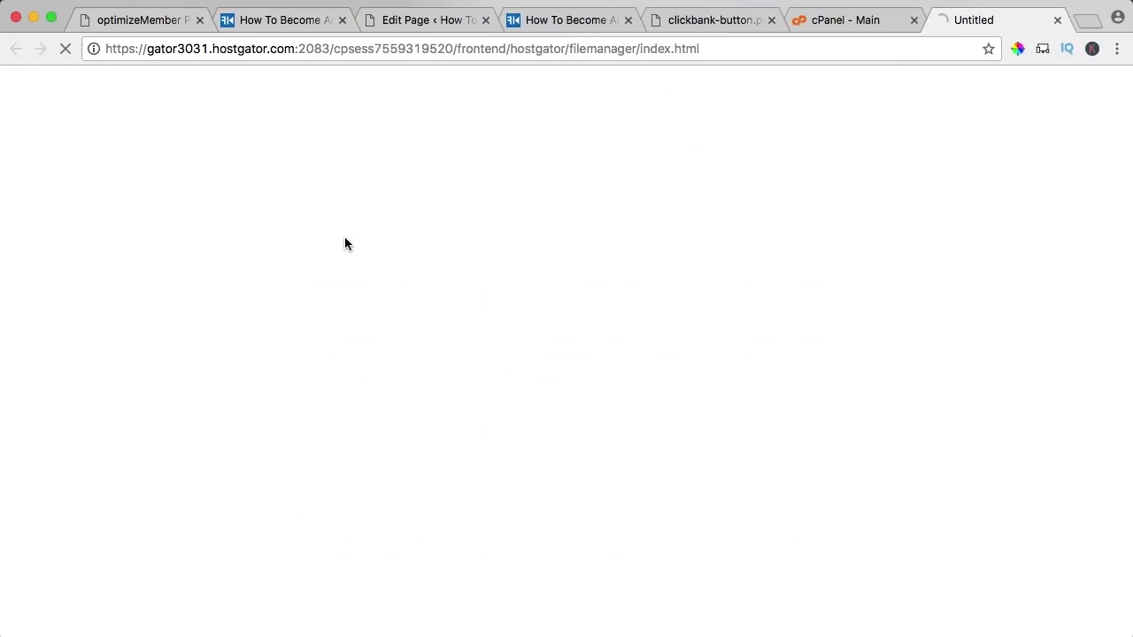
left_click(913, 20)
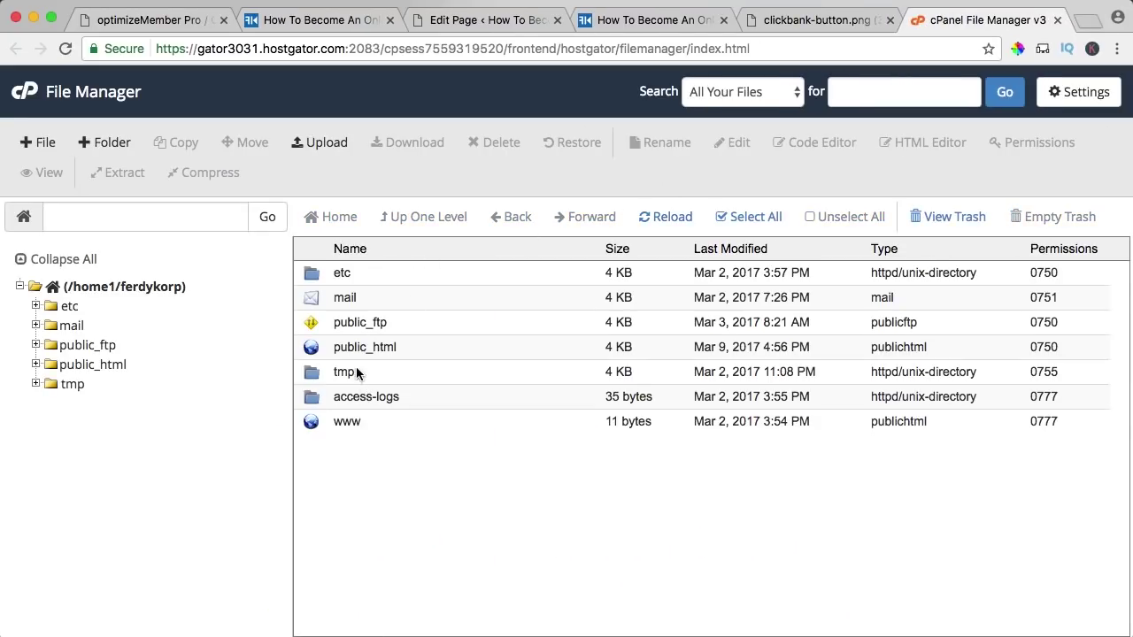
double_click(315, 346)
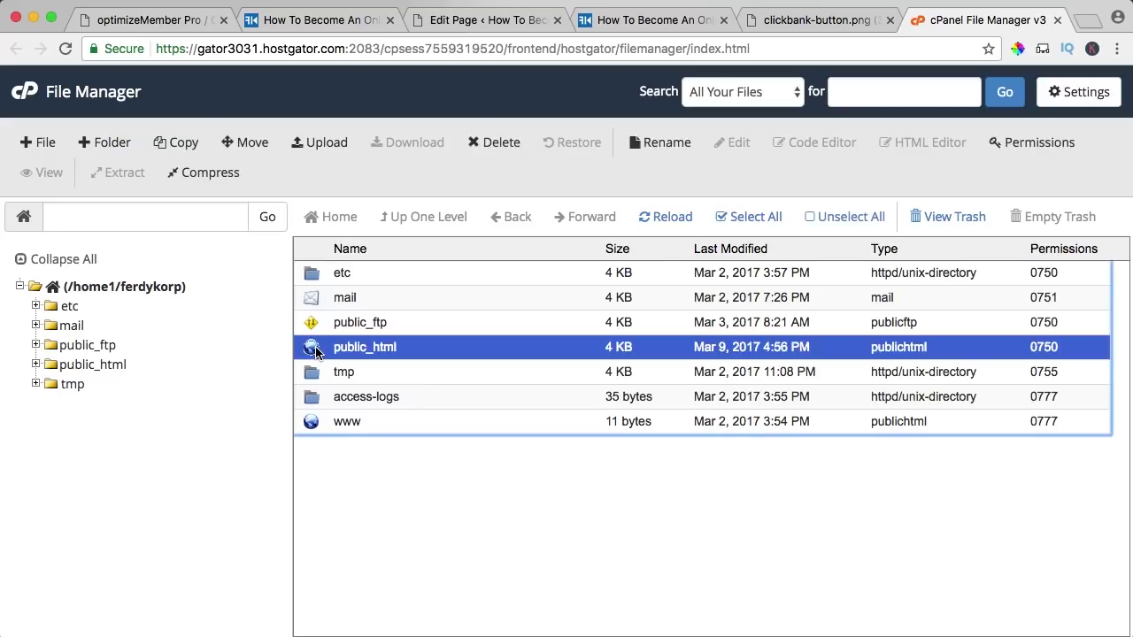
double_click(316, 349)
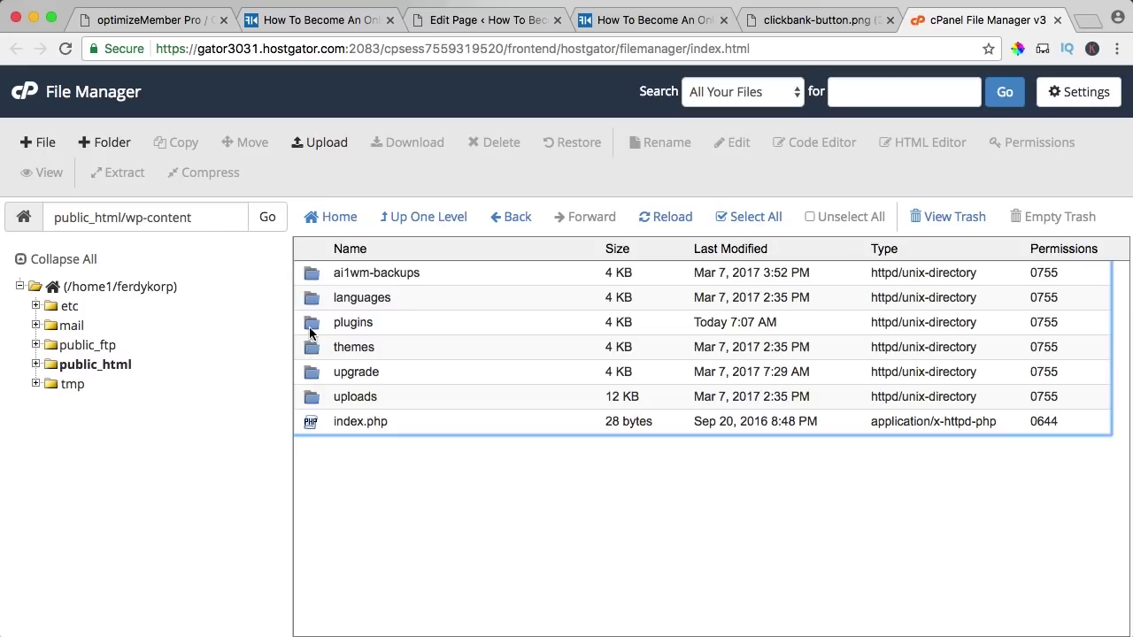
double_click(311, 328)
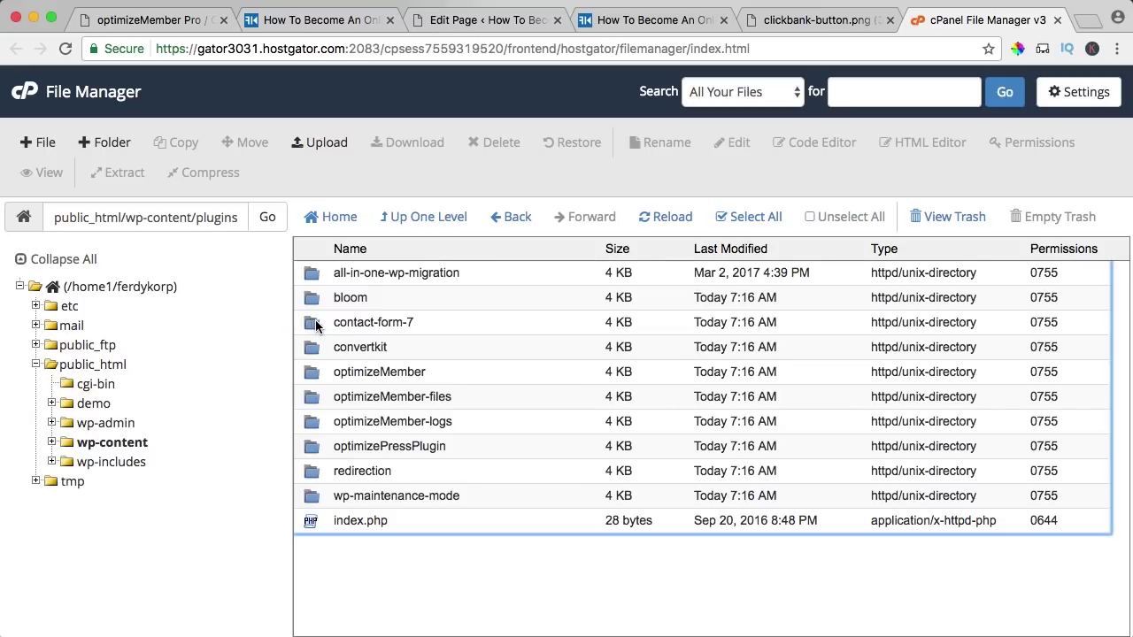
- In optimizeMember/optimizeMember-pro/images, select clickbank-button.png and start an upload there
left_click(814, 20)
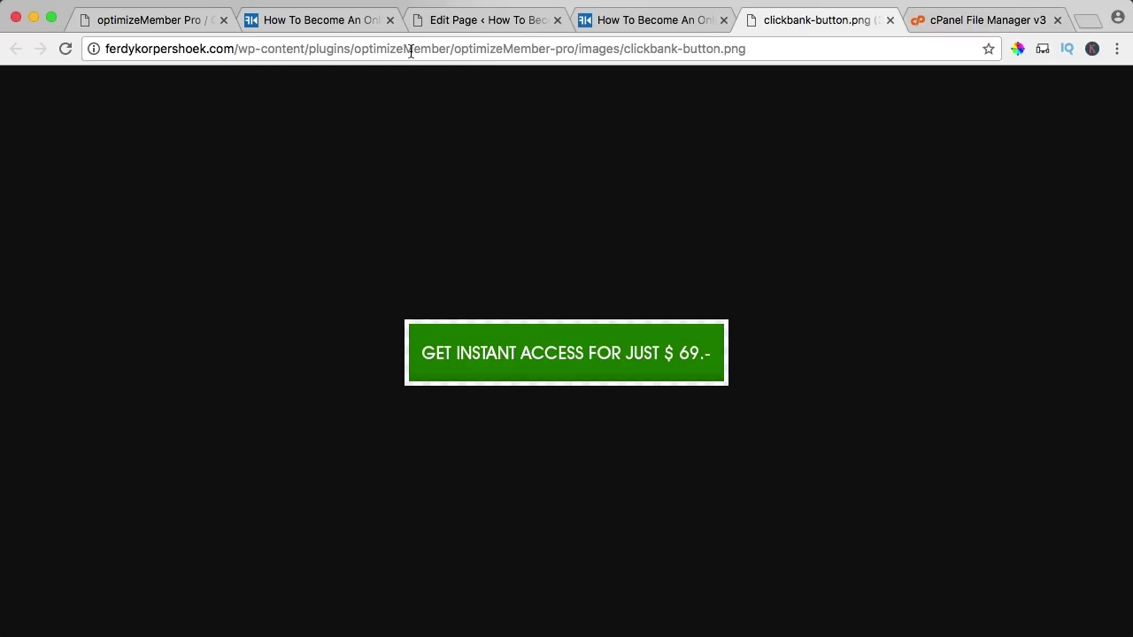
left_click(965, 23)
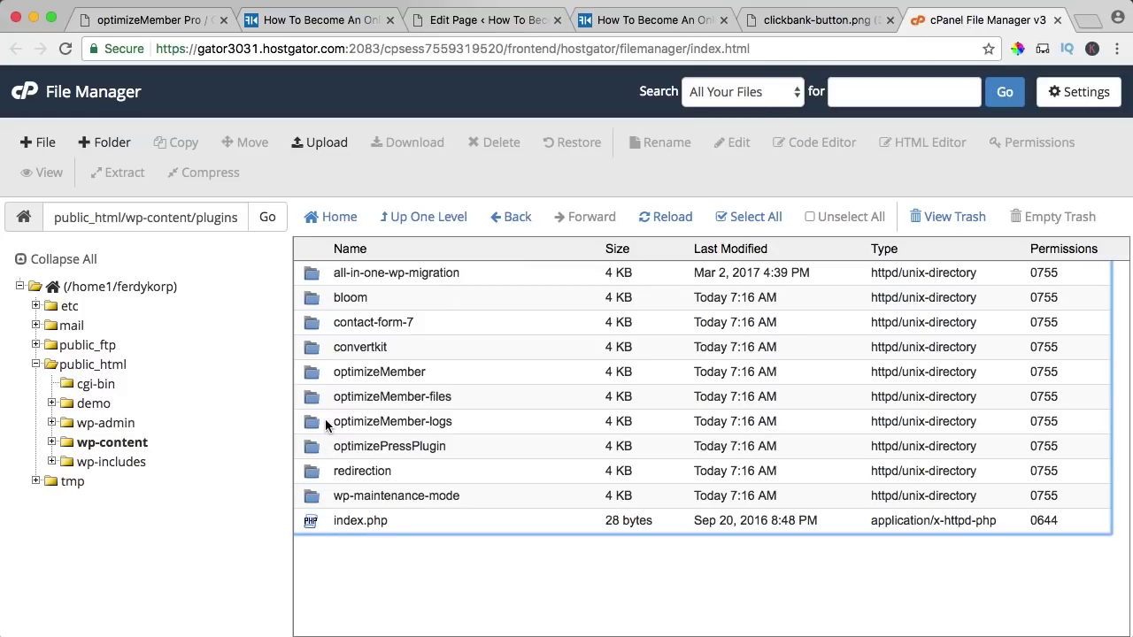
double_click(314, 374)
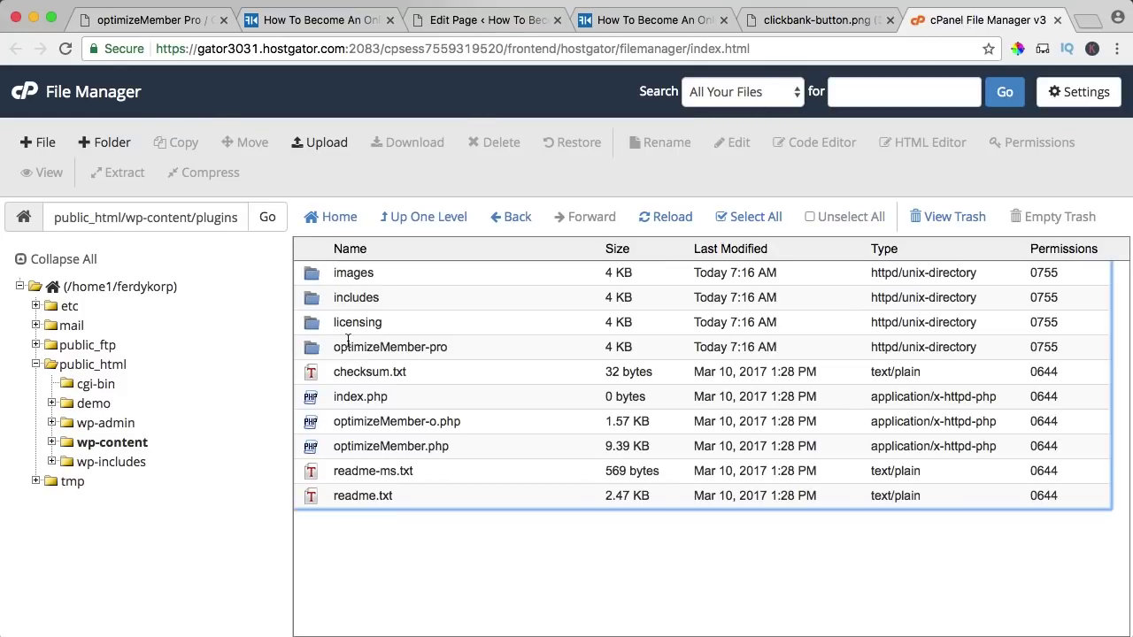
double_click(318, 349)
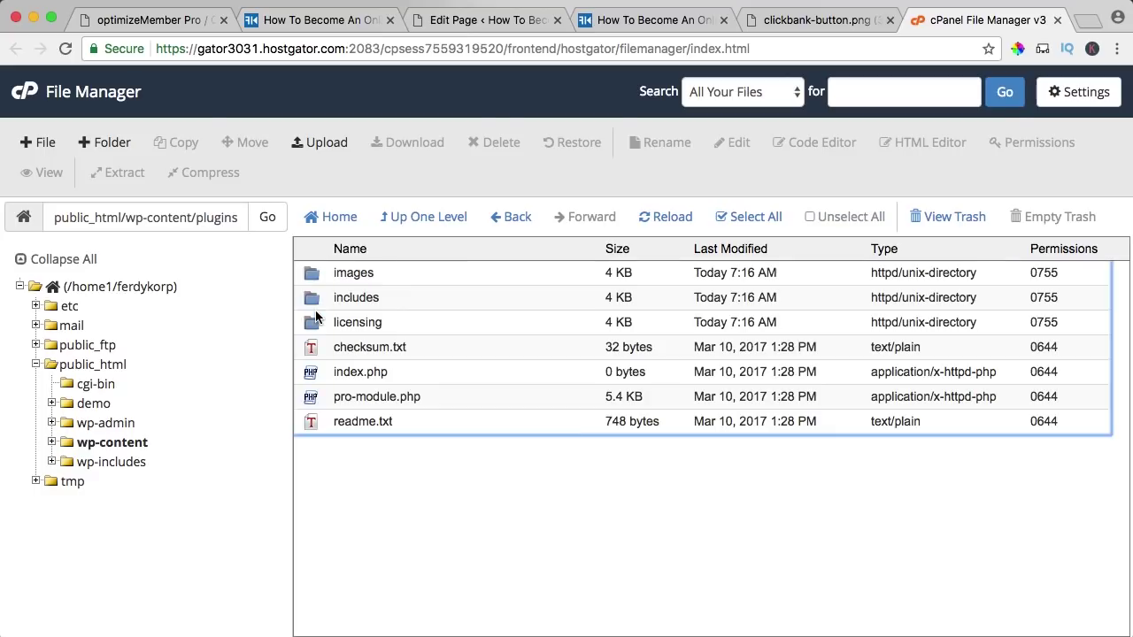
double_click(314, 278)
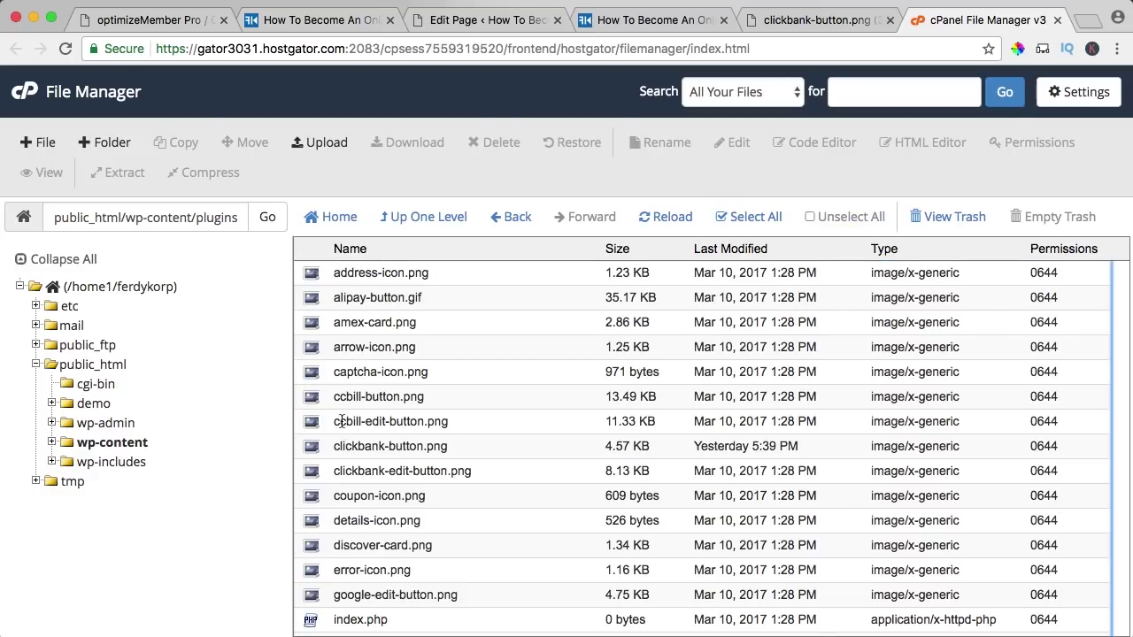
left_click(311, 447)
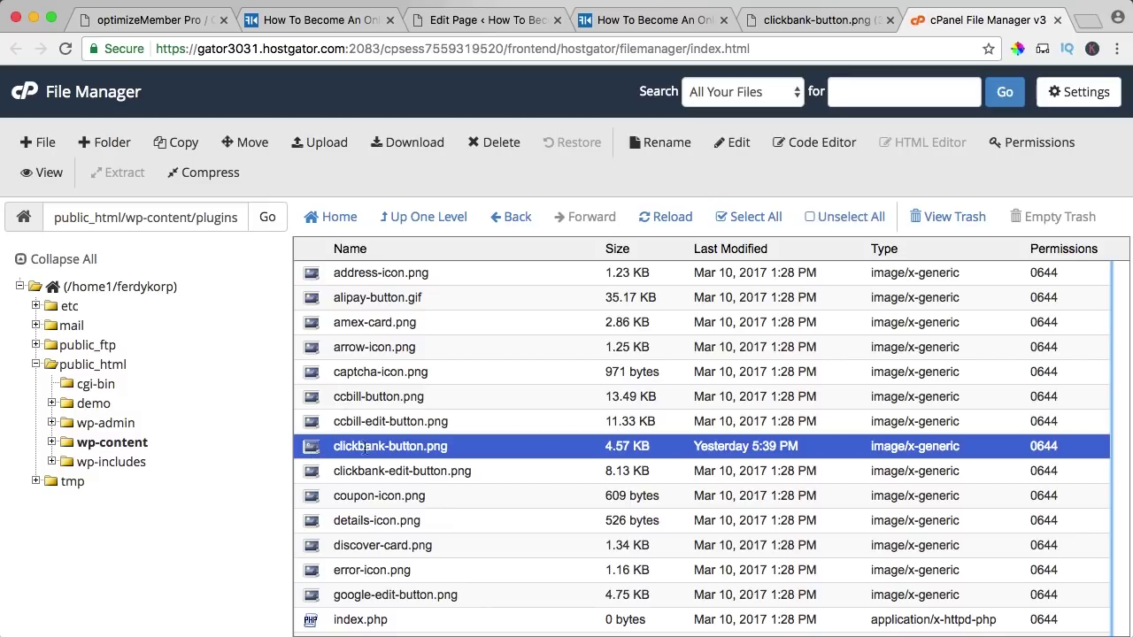
left_click(314, 142)
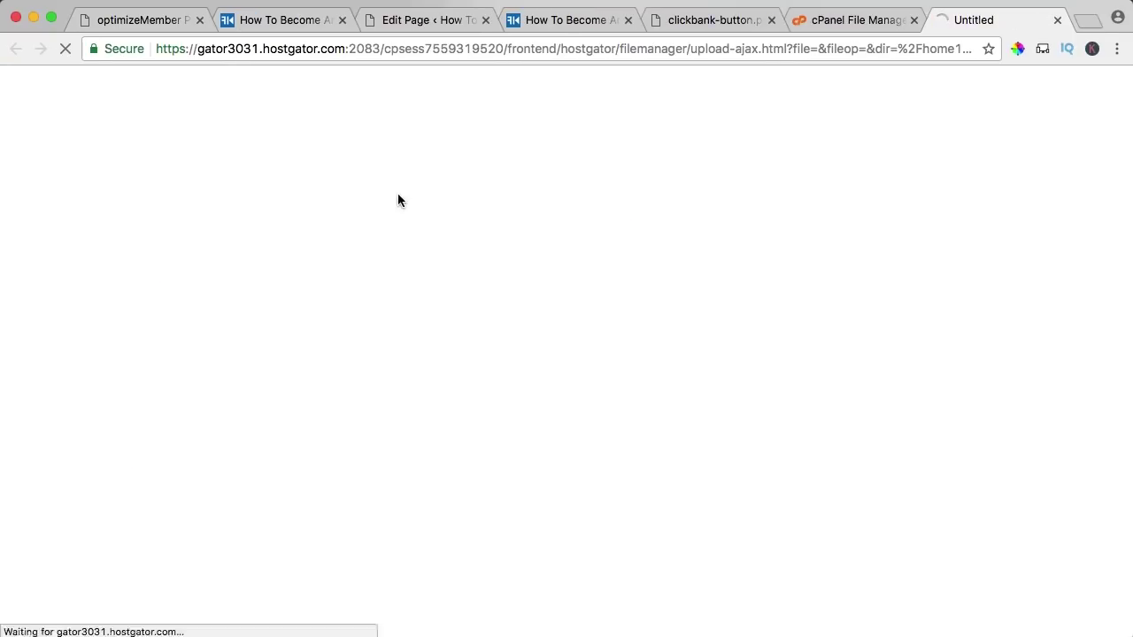
- Upload clickbank-button.png from the Desktop, overwriting the existing file
left_click(66, 279)
left_click(550, 405)
left_click(330, 203)
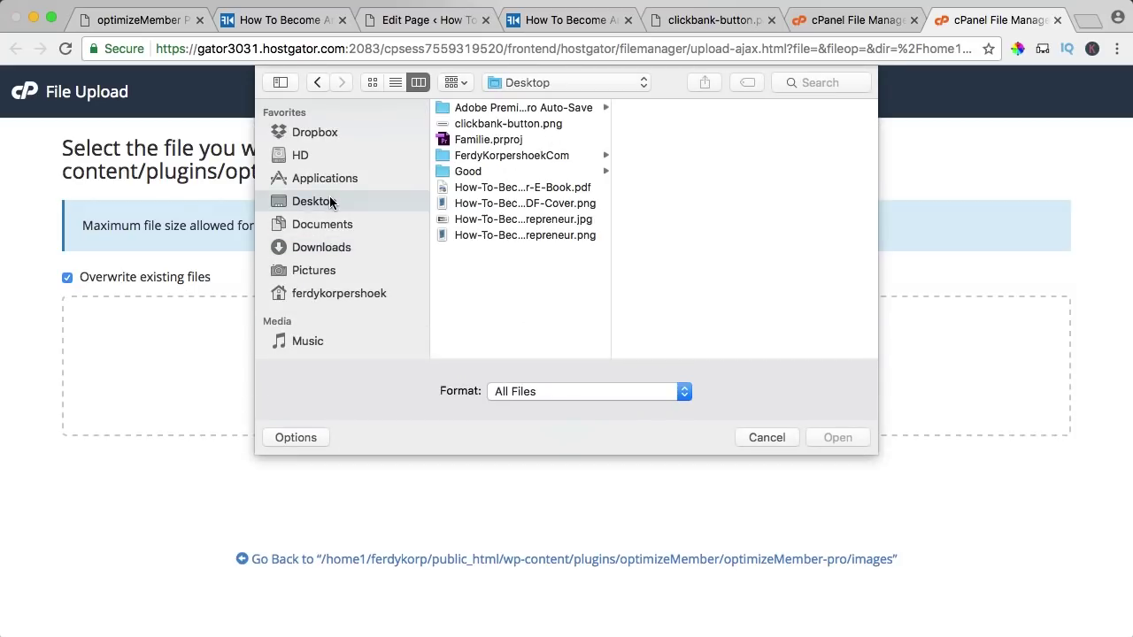
left_click(532, 126)
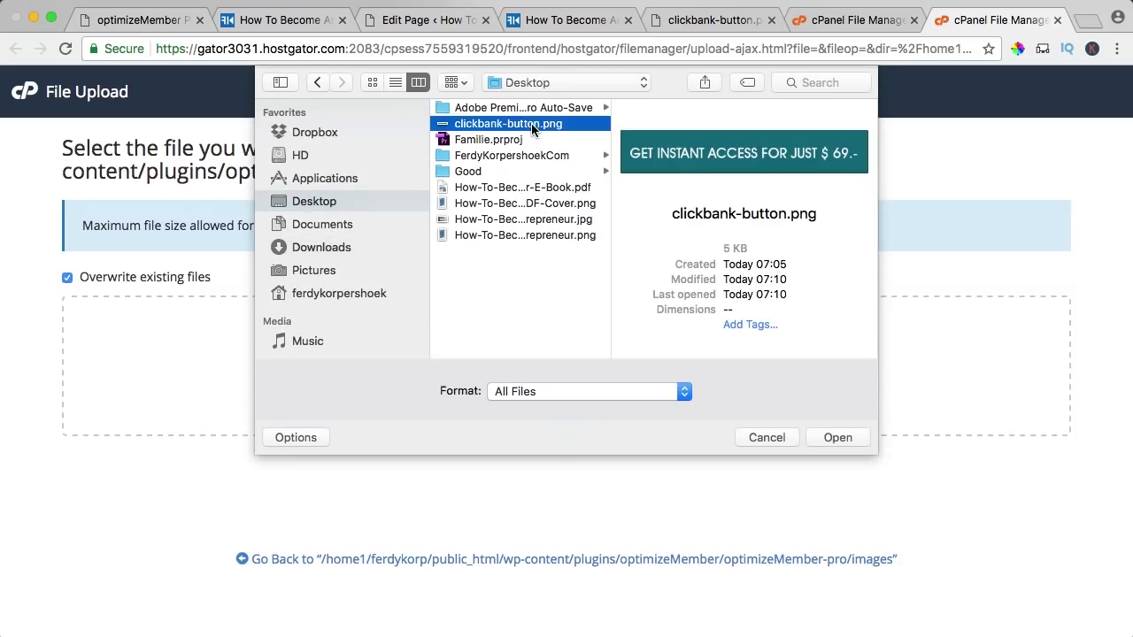
key("space")
key("space")
left_click(836, 437)
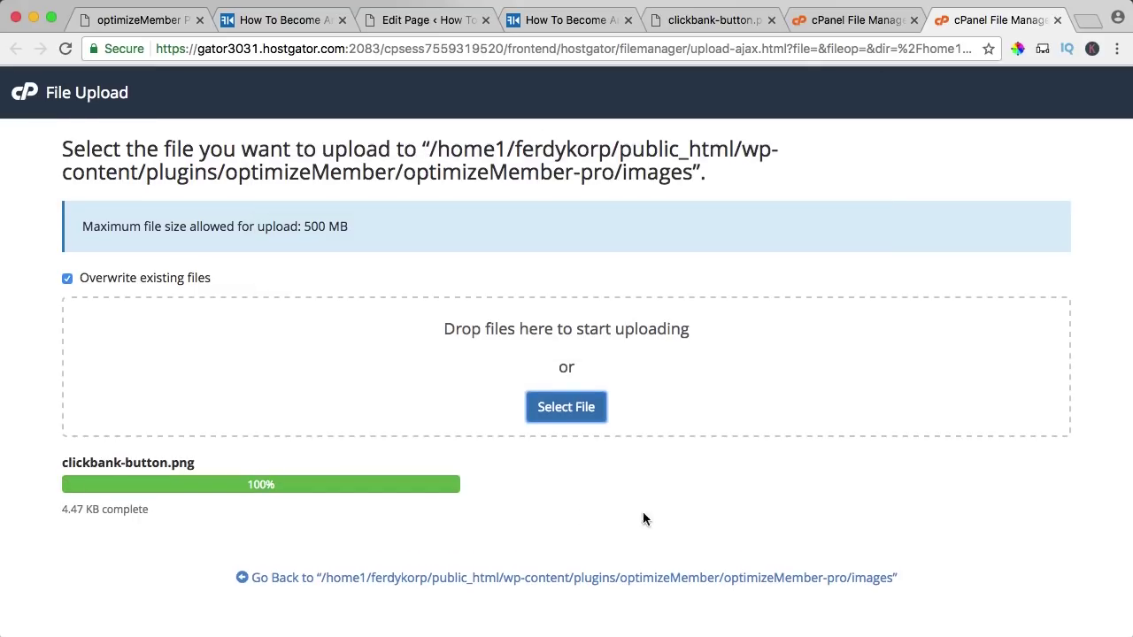
- Return to the images folder, then reload the sales page to show the new button
left_click(102, 507)
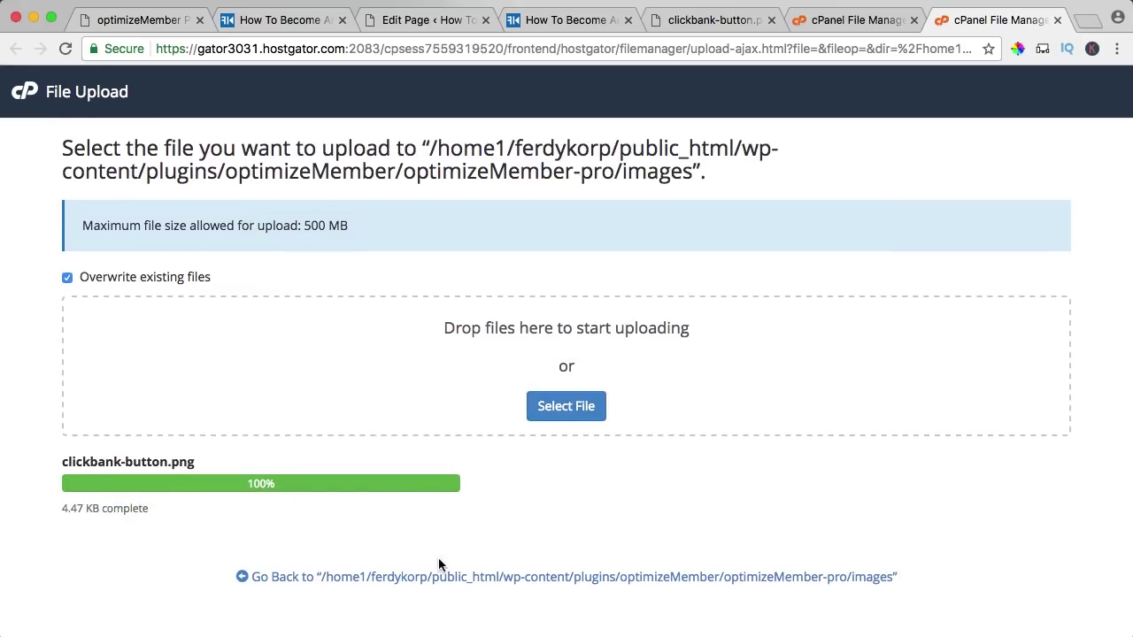
left_click(561, 578)
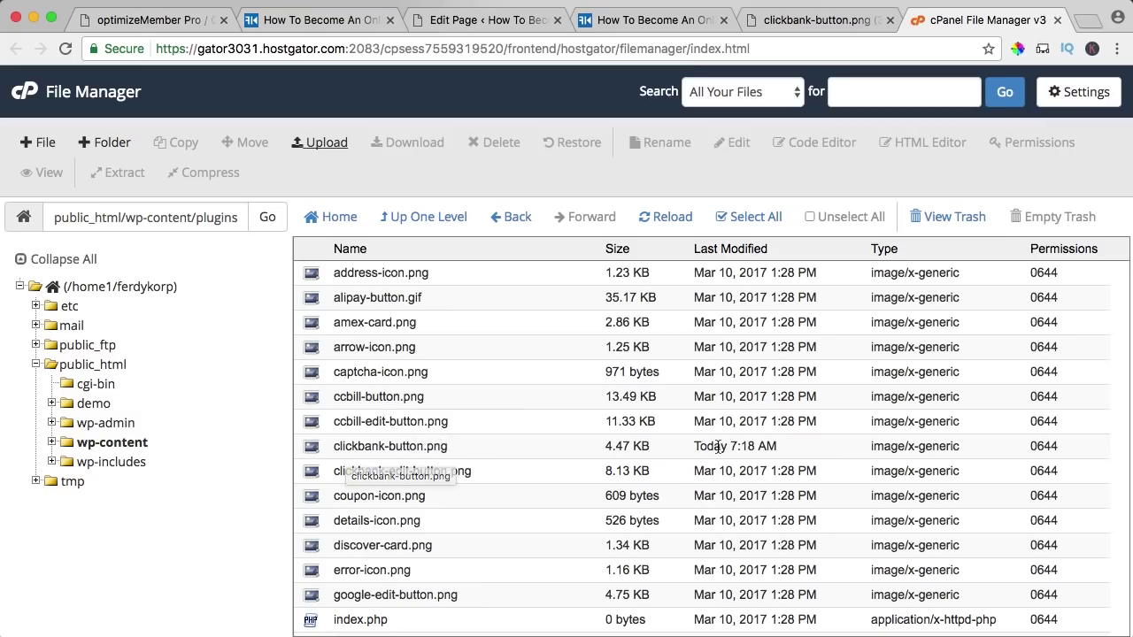
left_click(644, 23)
key("super+r")
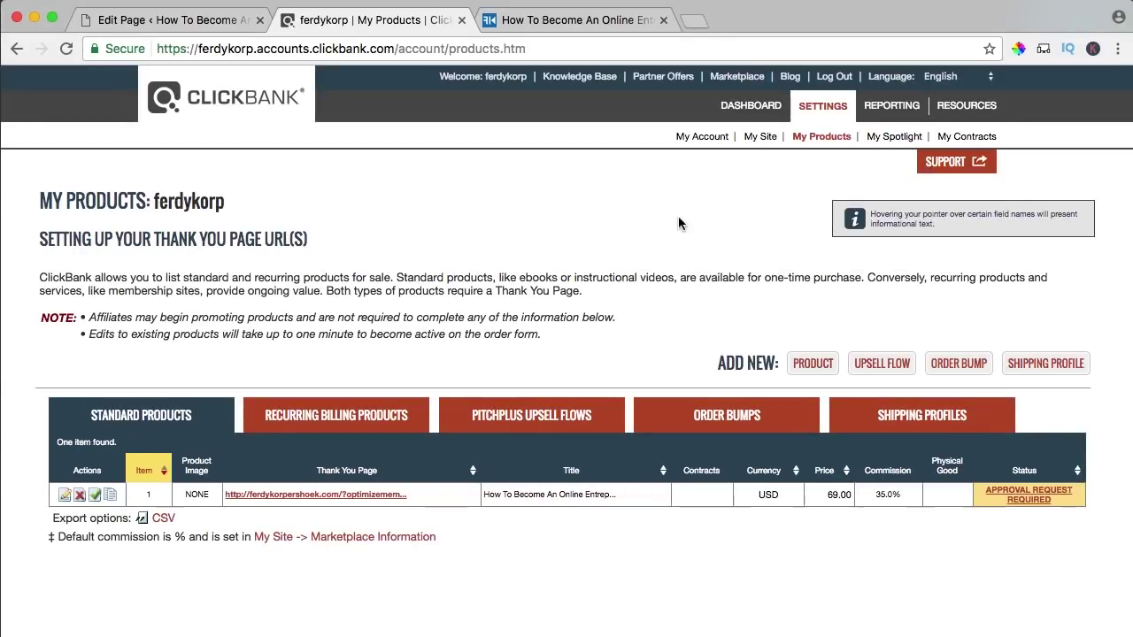
- Open ClickBank's My Site settings and scroll down to Testing Your Products
left_click(759, 137)
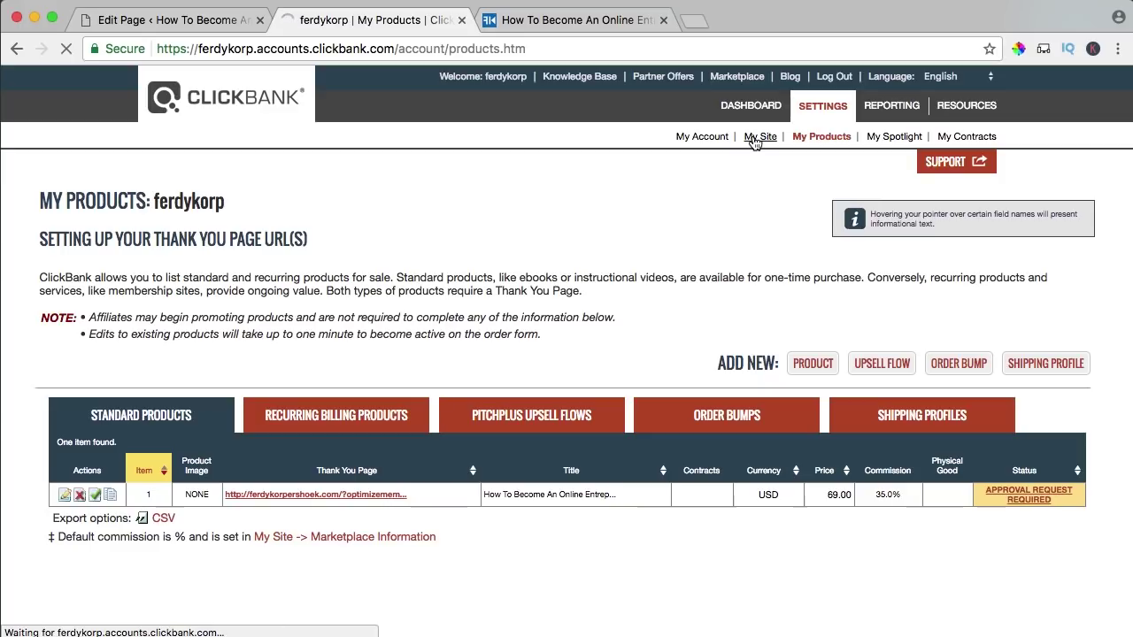
scroll(526, 178, "down", 20)
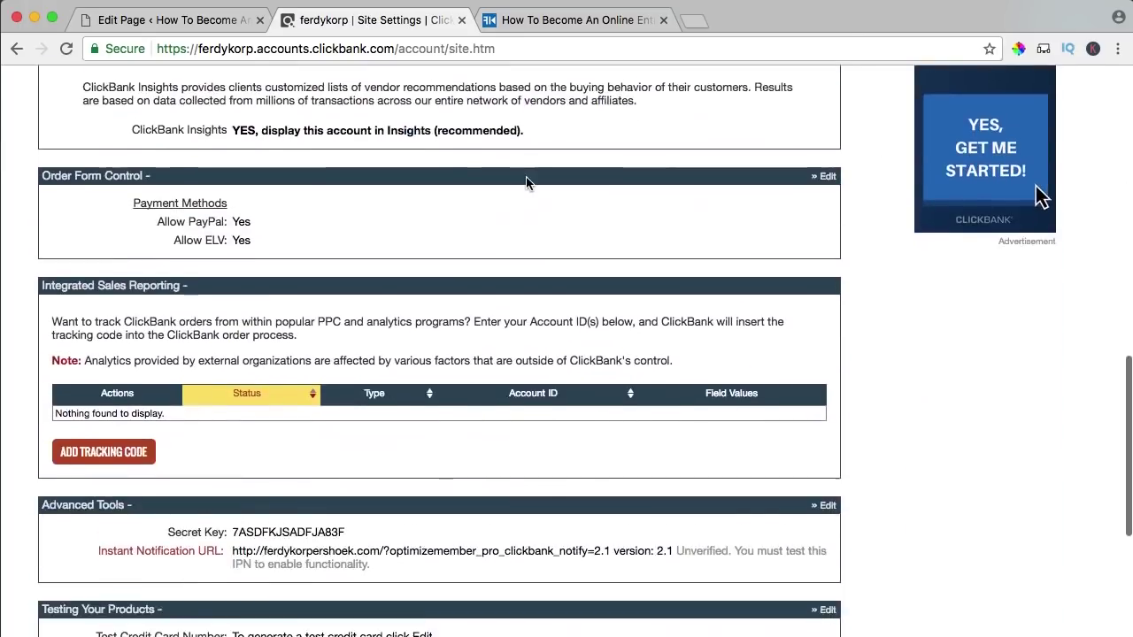
scroll(526, 180, "down", 3)
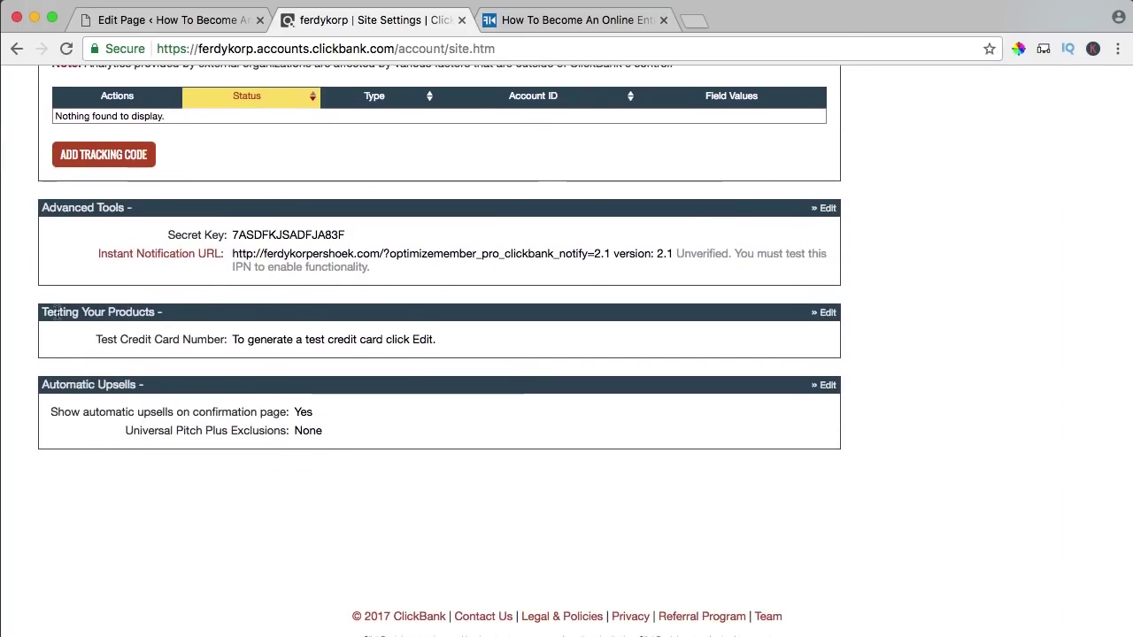
mouse_move(121, 334)
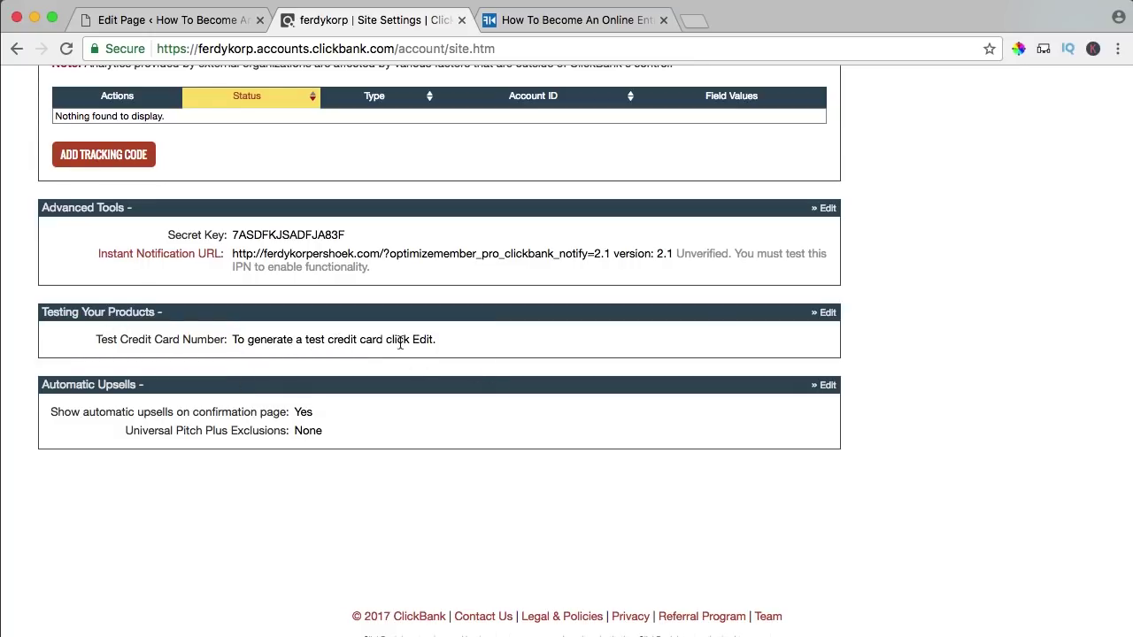
- Generate a new test card number, entering captcha 'cxcm3' to confirm
left_click(828, 313)
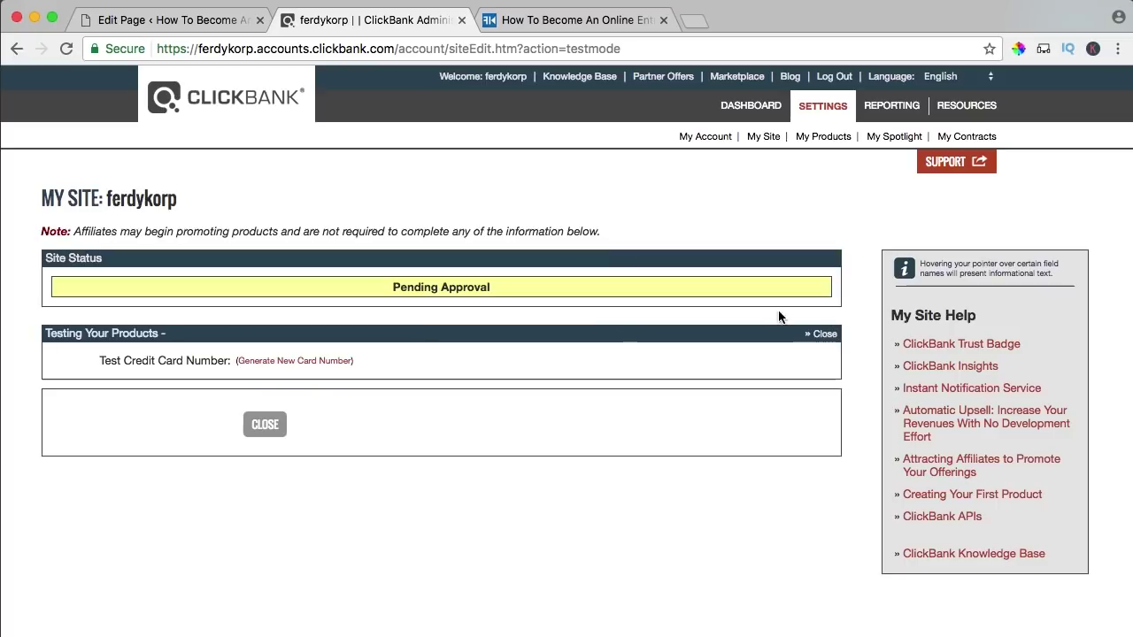
left_click(292, 362)
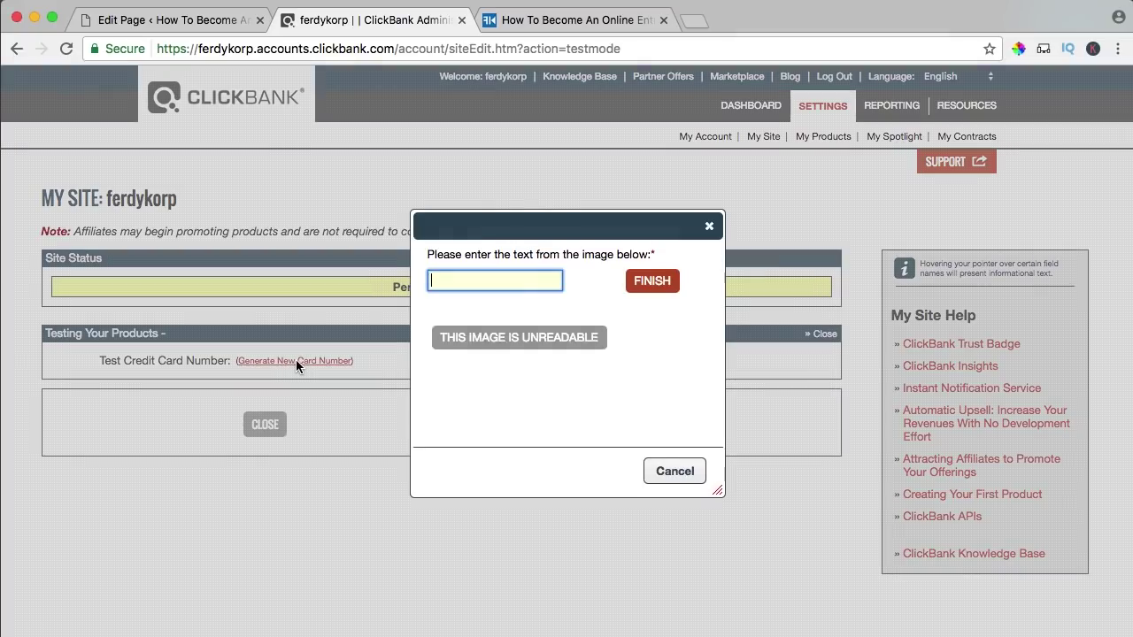
type("cxcm3")
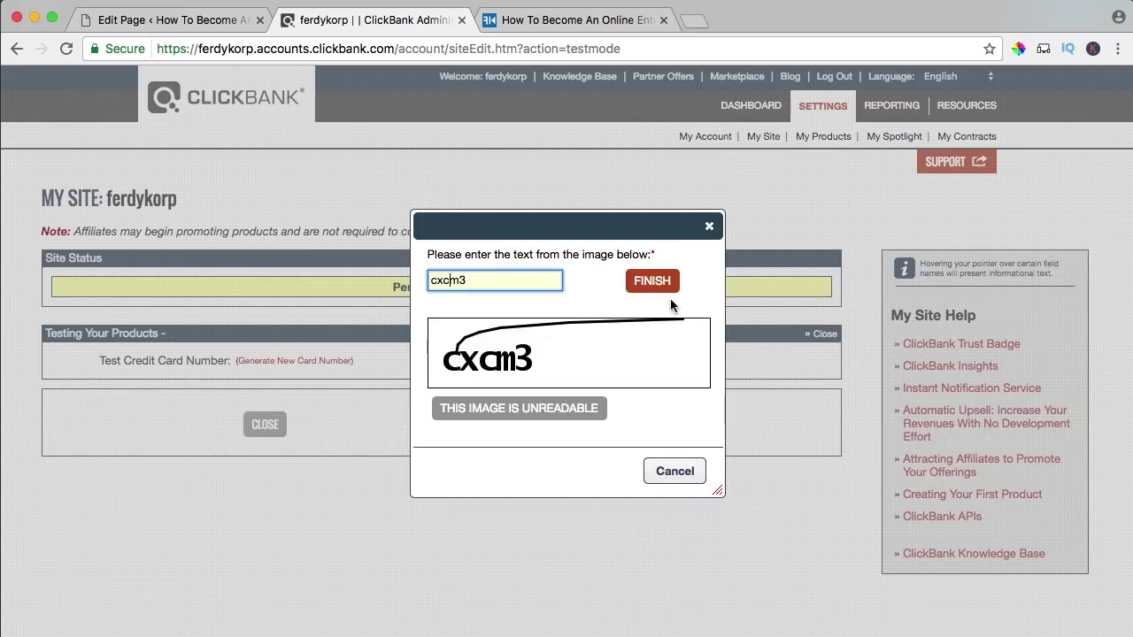
left_click(655, 281)
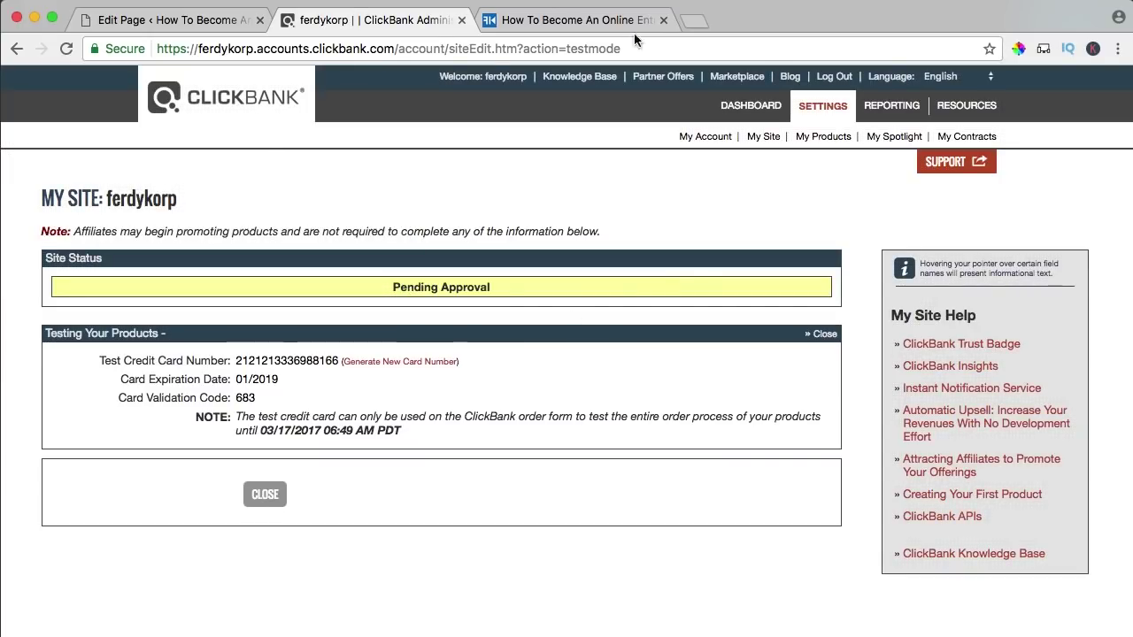
- Launch Firefox from the system search
key("super+space")
type("firefox")
key("Return")
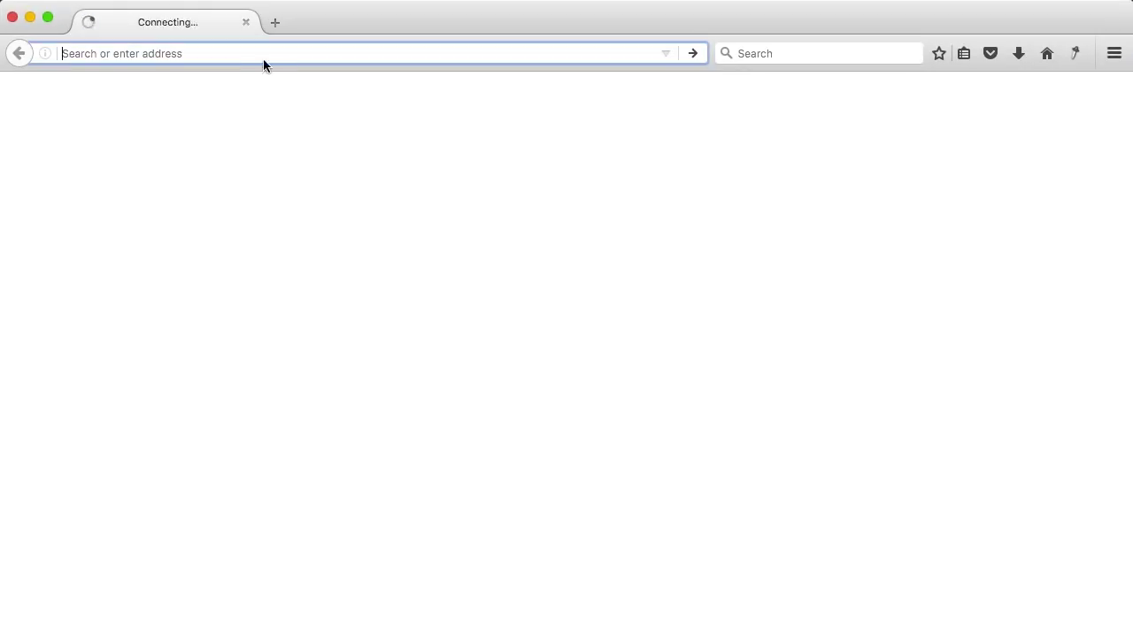
- Load the sales site in Firefox and start the ClickBank checkout
type("ferdykorpershoek.")
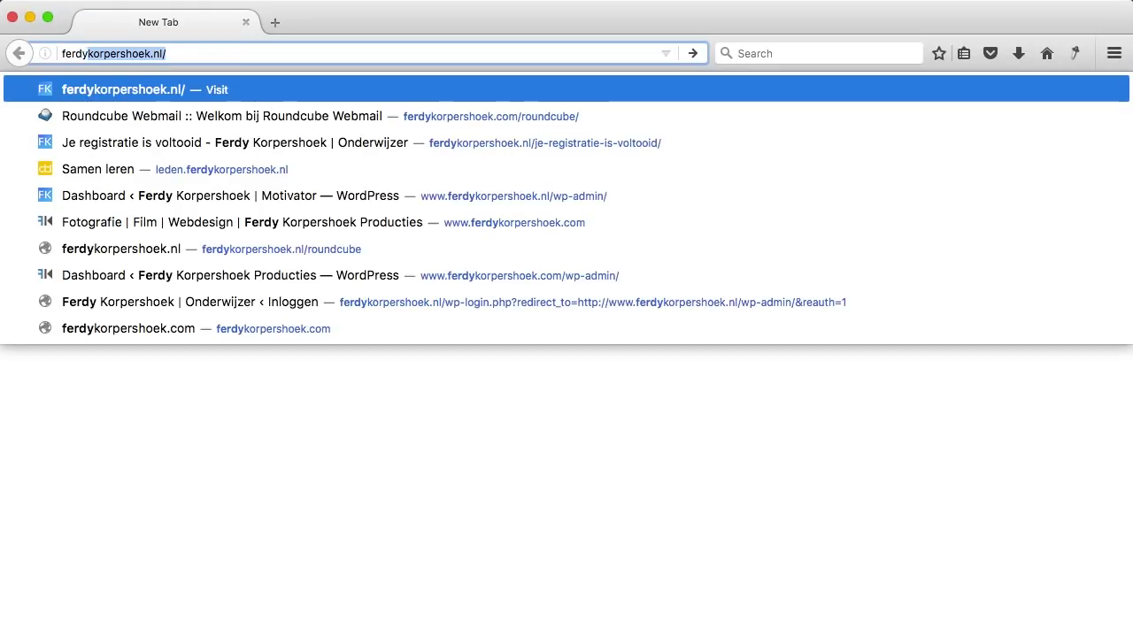
type("com")
key("Return")
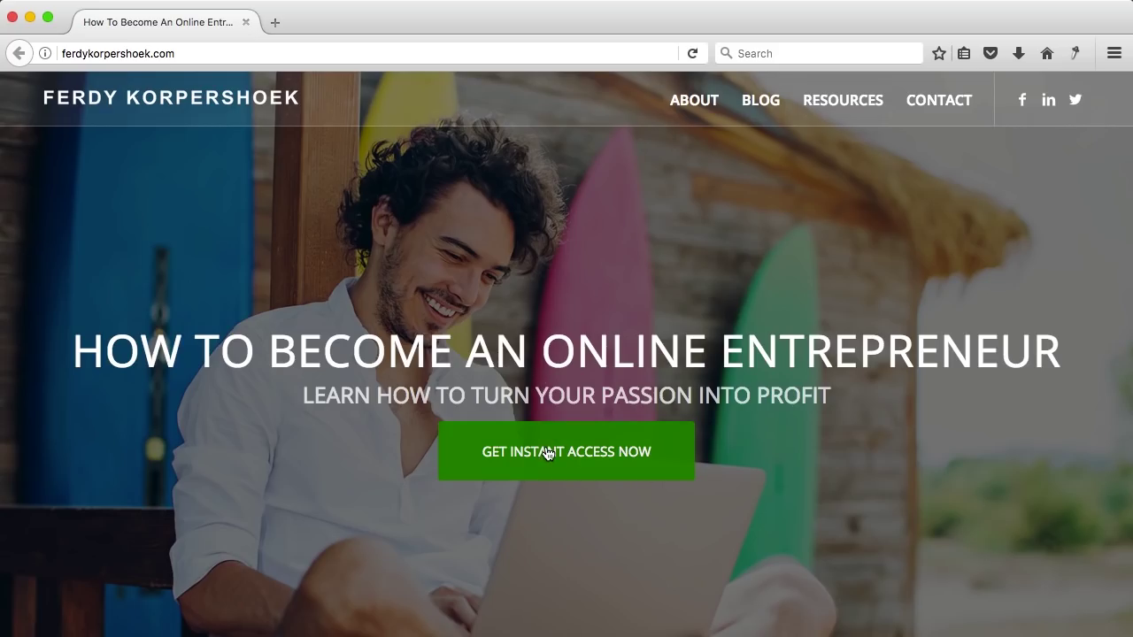
left_click(547, 453)
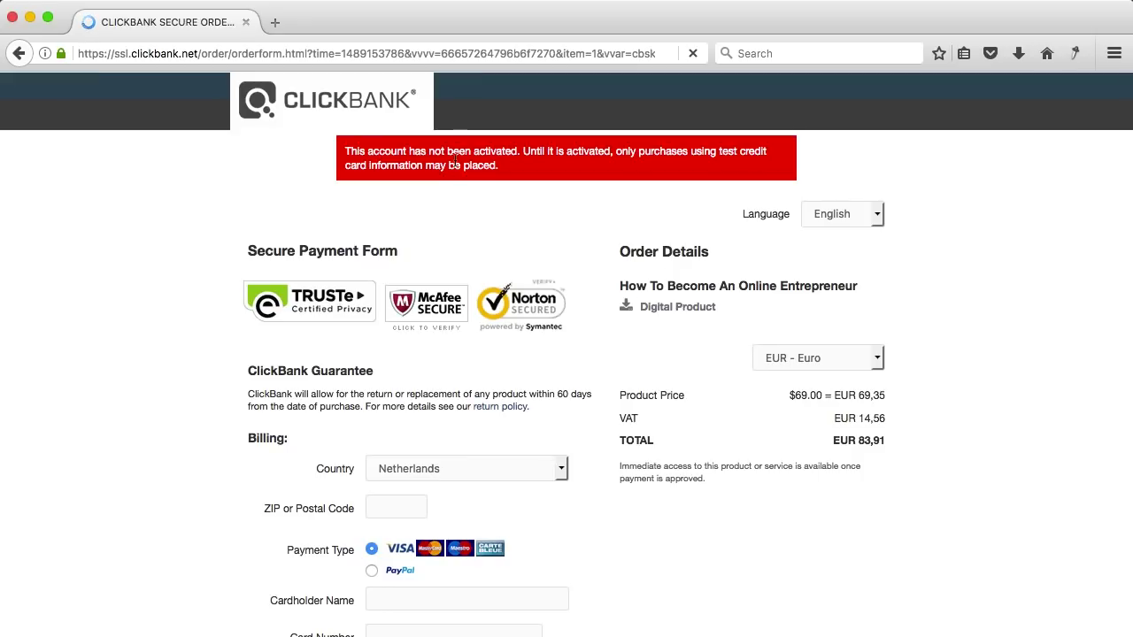
left_click_drag(449, 150, 522, 152)
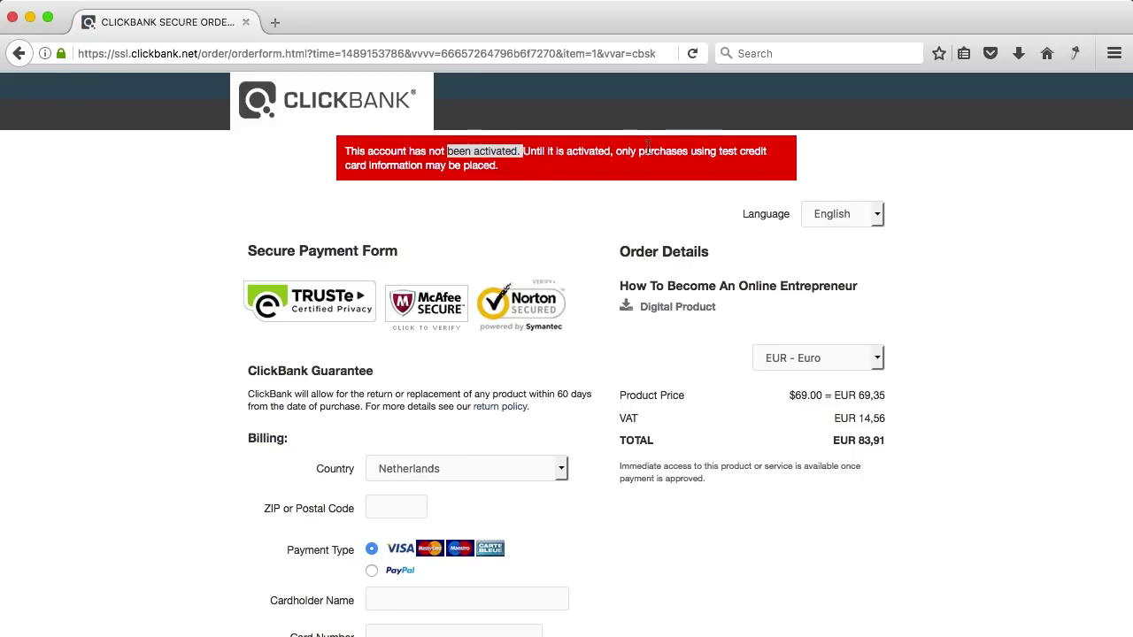
left_click(515, 208)
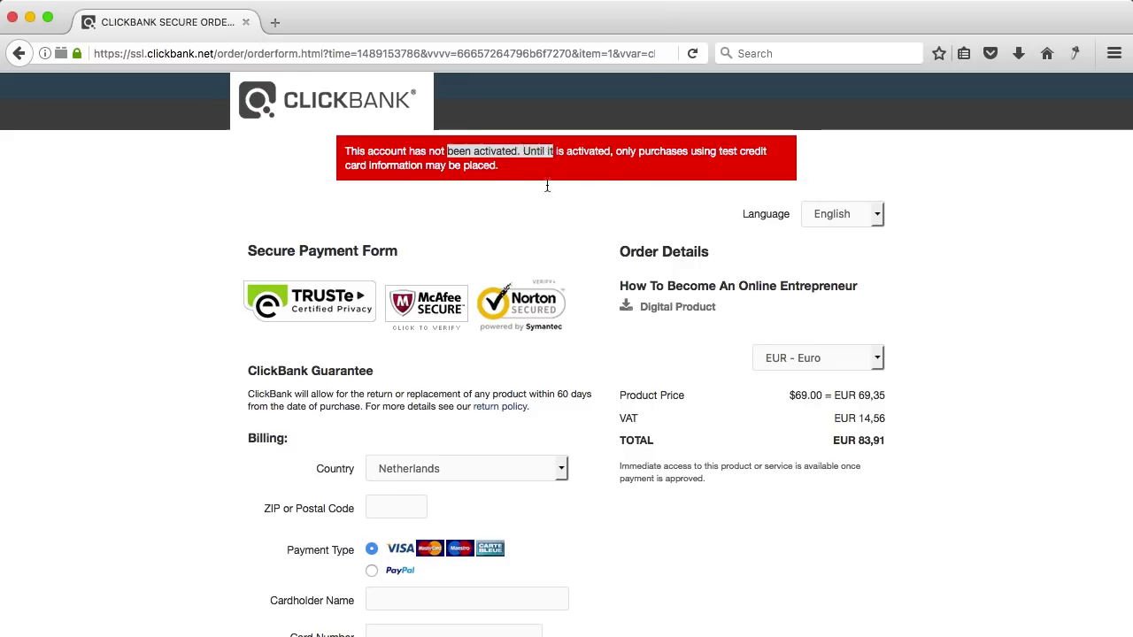
scroll(431, 393, "down", 2)
- Enter postal code, cardholder name, the test card number and expiry 01/2019
left_click(395, 424)
type("4444AB")
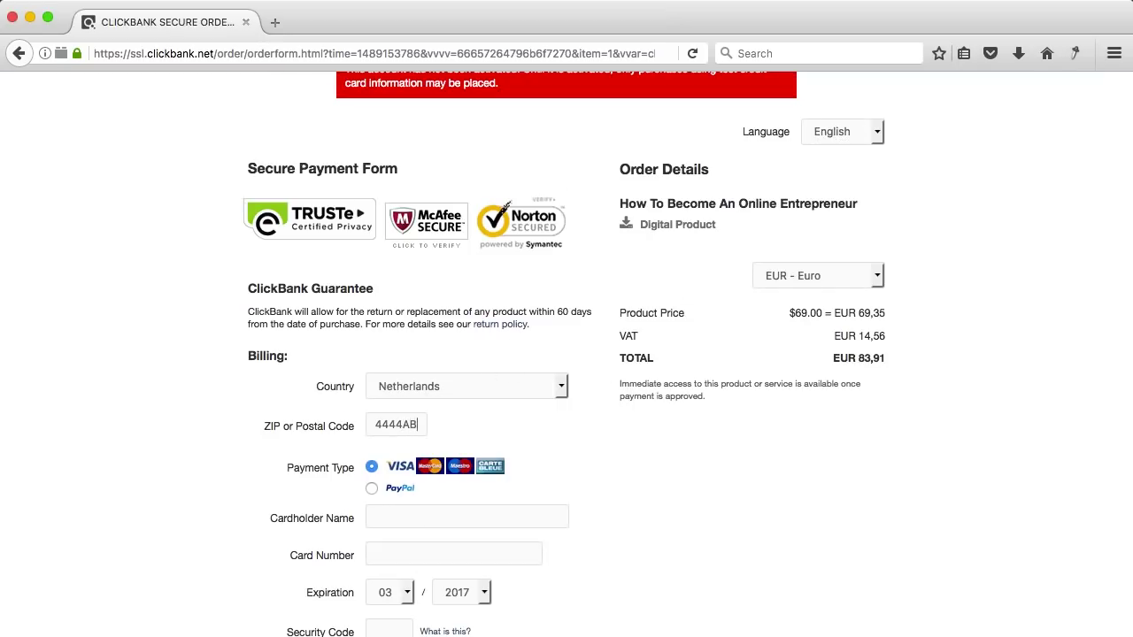
scroll(358, 487, "down", 2)
left_click(392, 440)
type("Ferdy Kor")
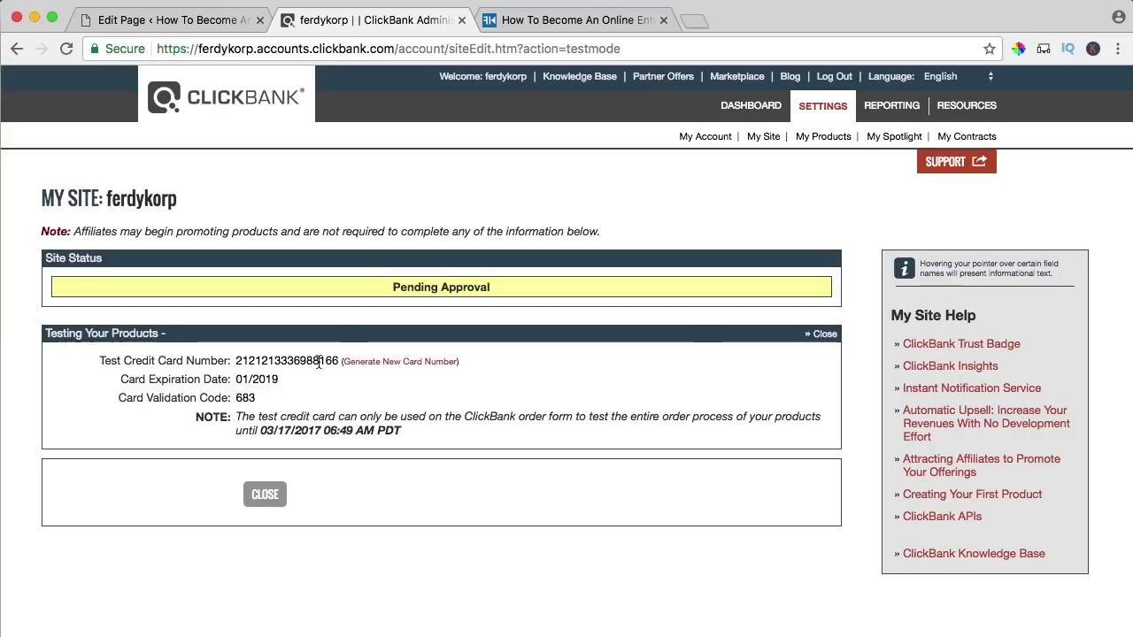
double_click(319, 363)
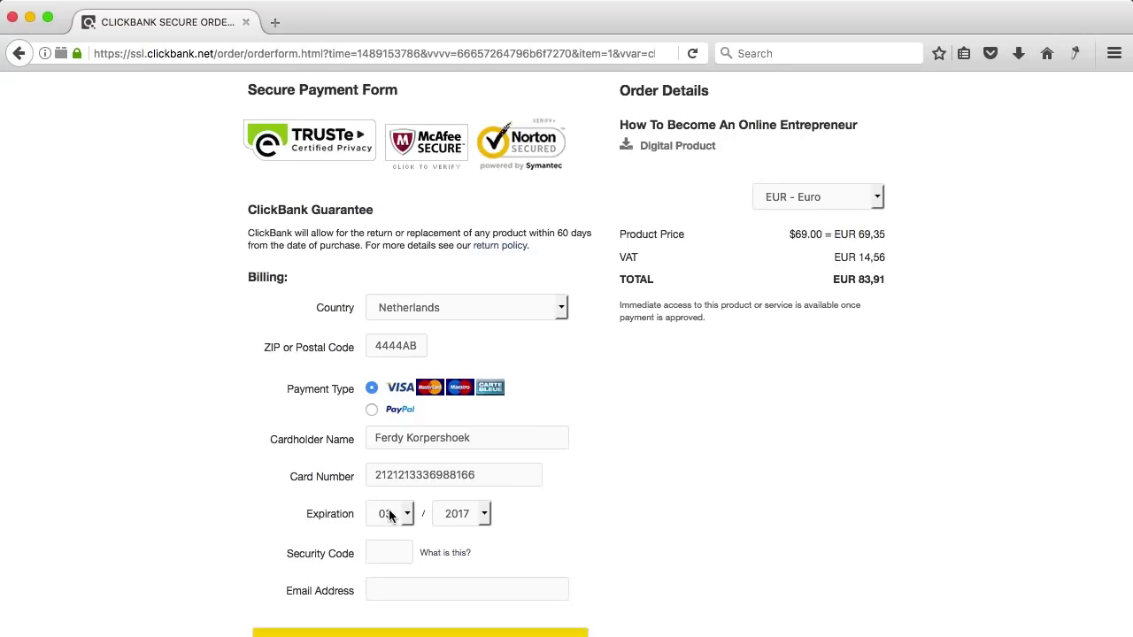
left_click(392, 512)
left_click(396, 337)
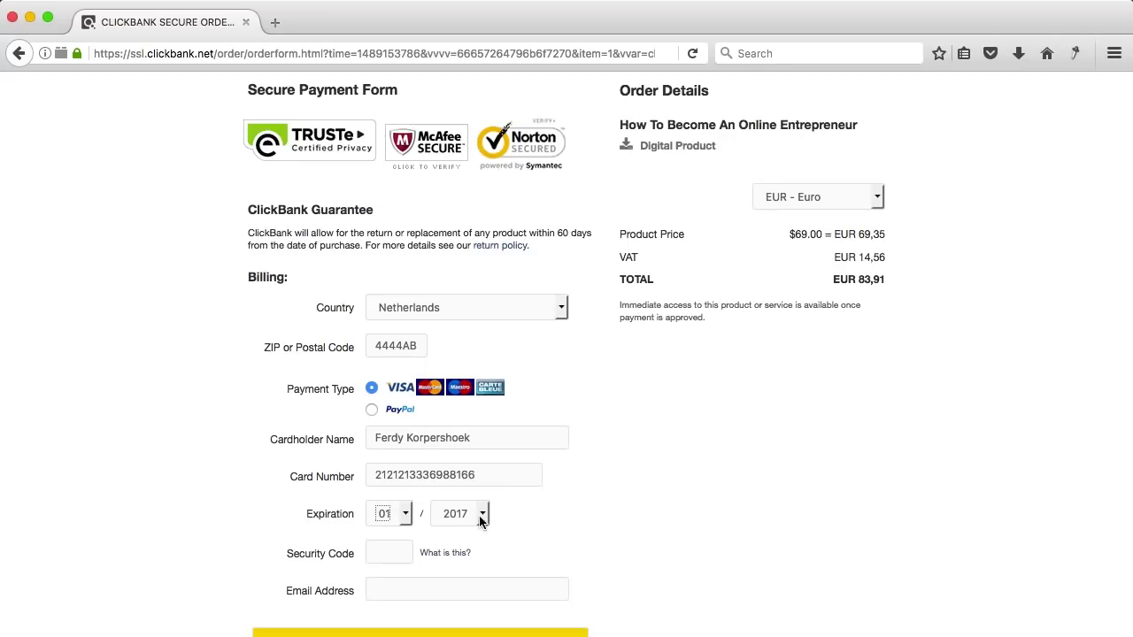
left_click(486, 517)
left_click(462, 253)
- Fill in the buyer's e-mail address and submit the test payment
scroll(654, 520, "down", 2)
left_click(488, 509)
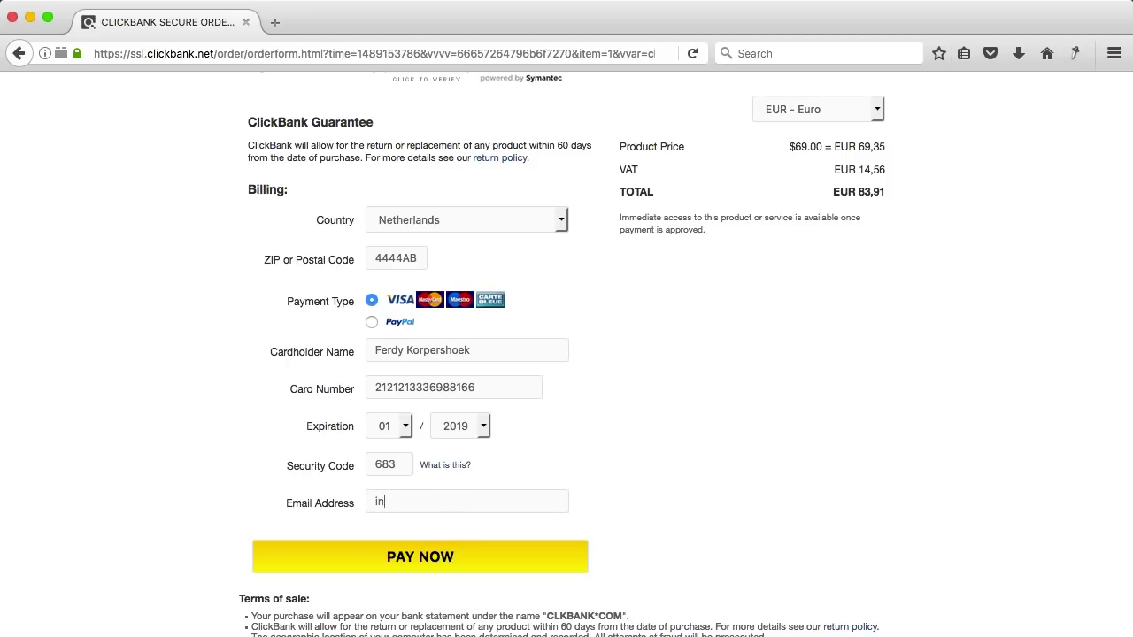
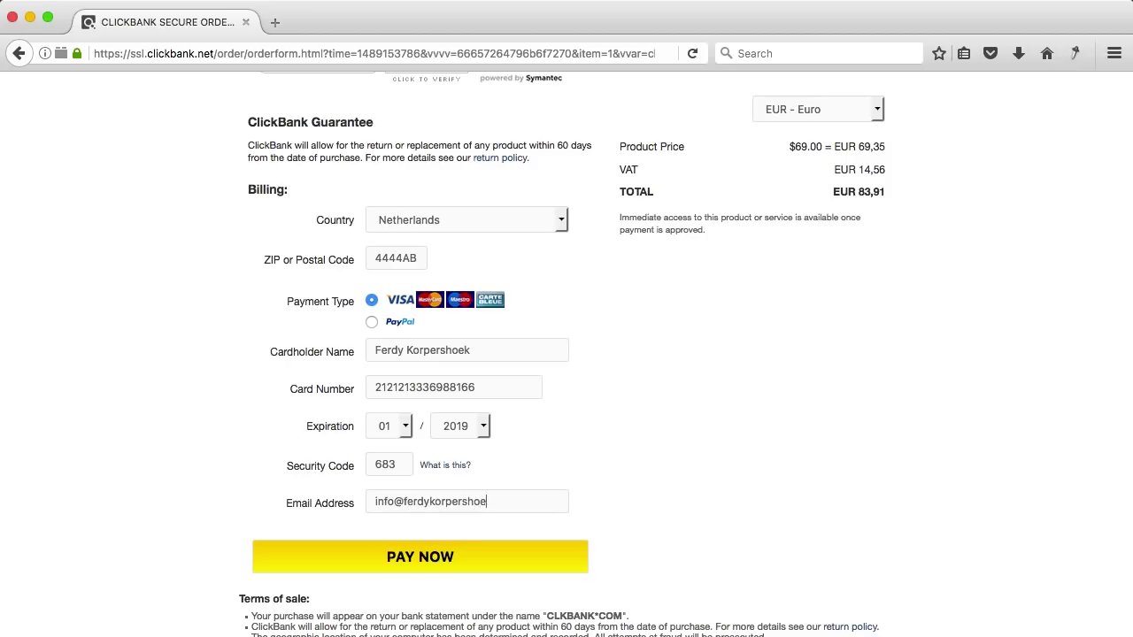
left_click(422, 564)
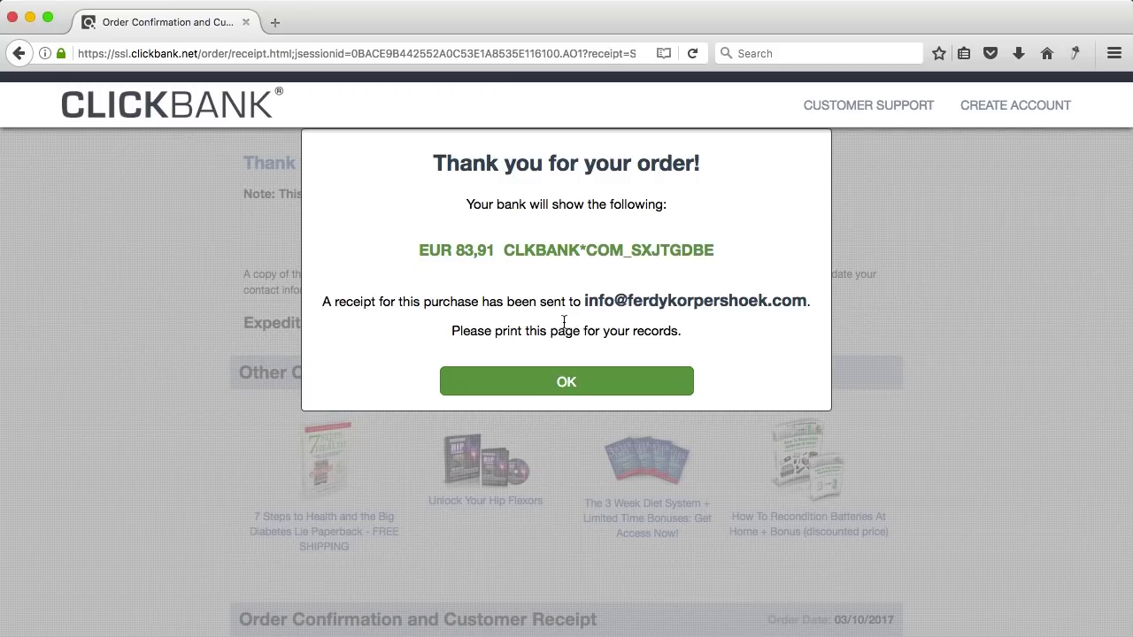
- Dismiss the thank-you message and review the receipt showing payment approved for EUR 83,91
left_click(566, 379)
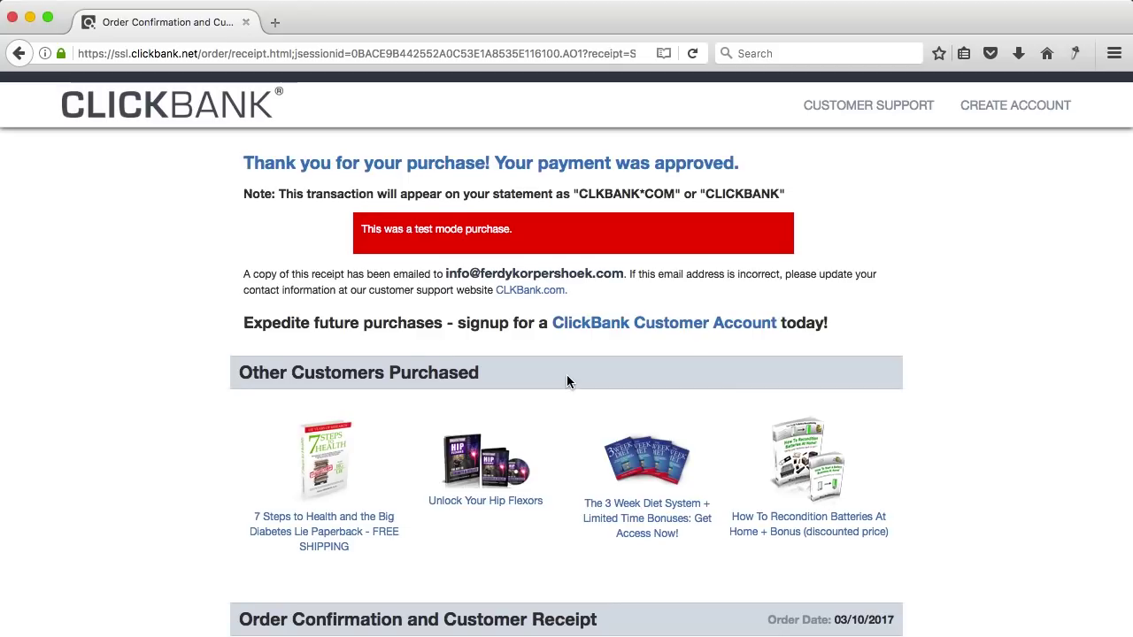
left_click_drag(346, 162, 600, 162)
left_click(600, 162)
scroll(307, 288, "down", 3)
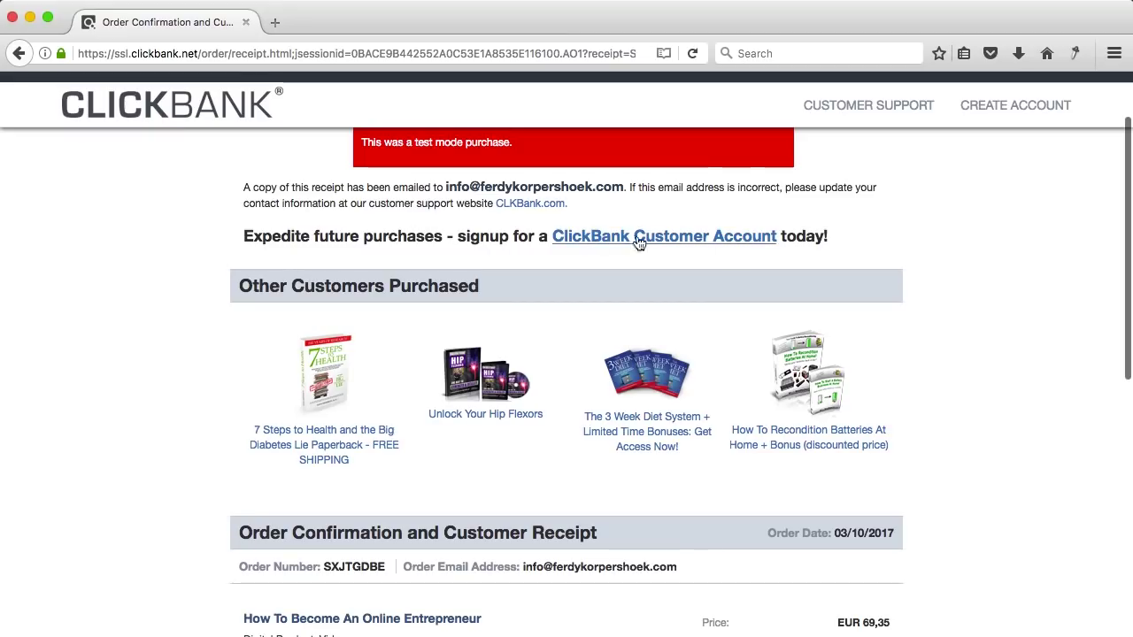
scroll(522, 243, "down", 10)
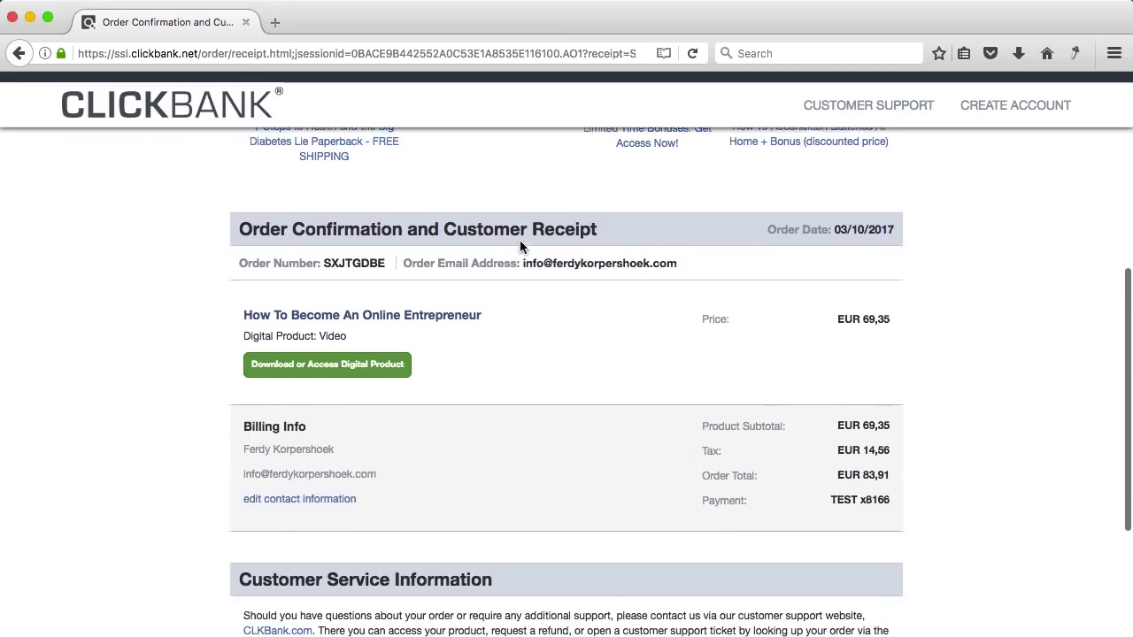
scroll(526, 278, "down", 3)
scroll(525, 278, "up", 15)
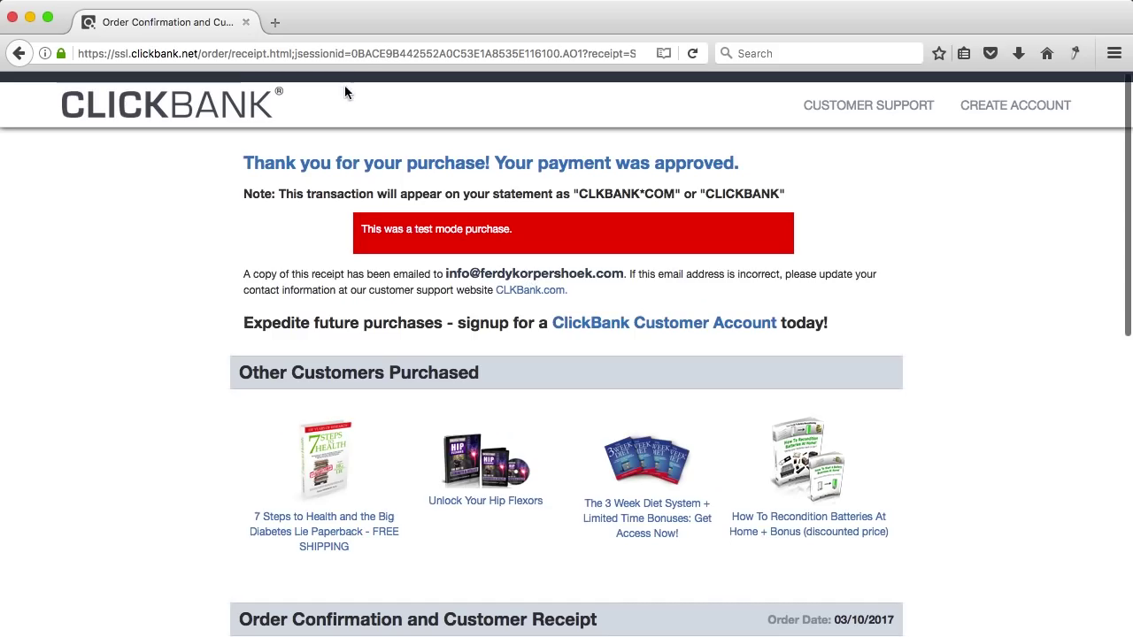
- Open webmail, read the ClickBank test-sale receipt, and follow its product access link
left_click(276, 26)
type("feryd")
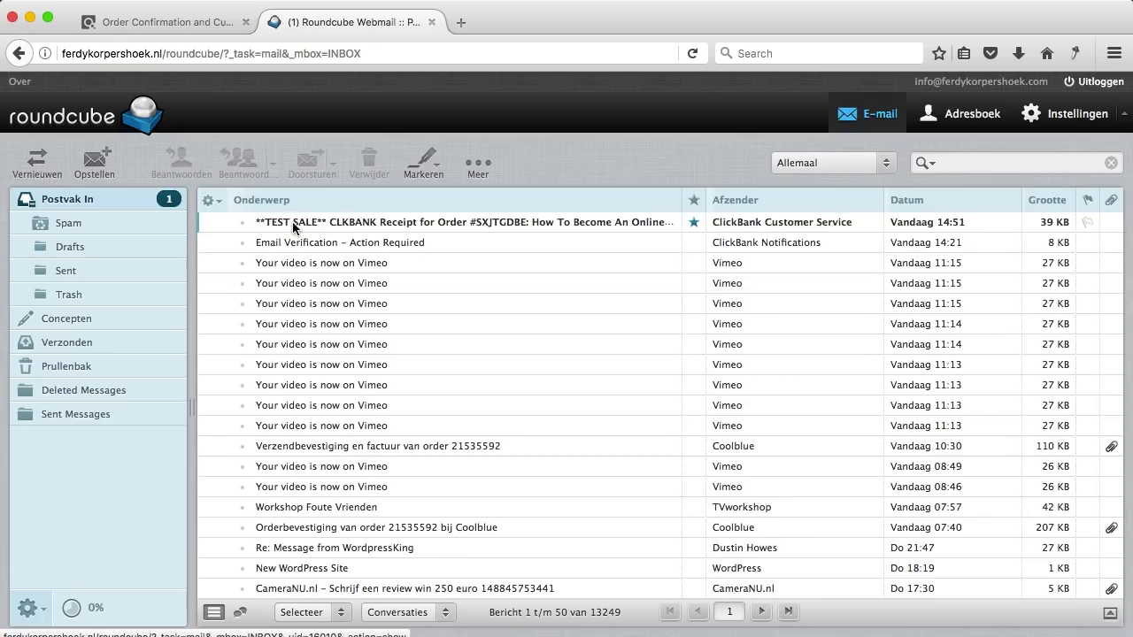
double_click(293, 227)
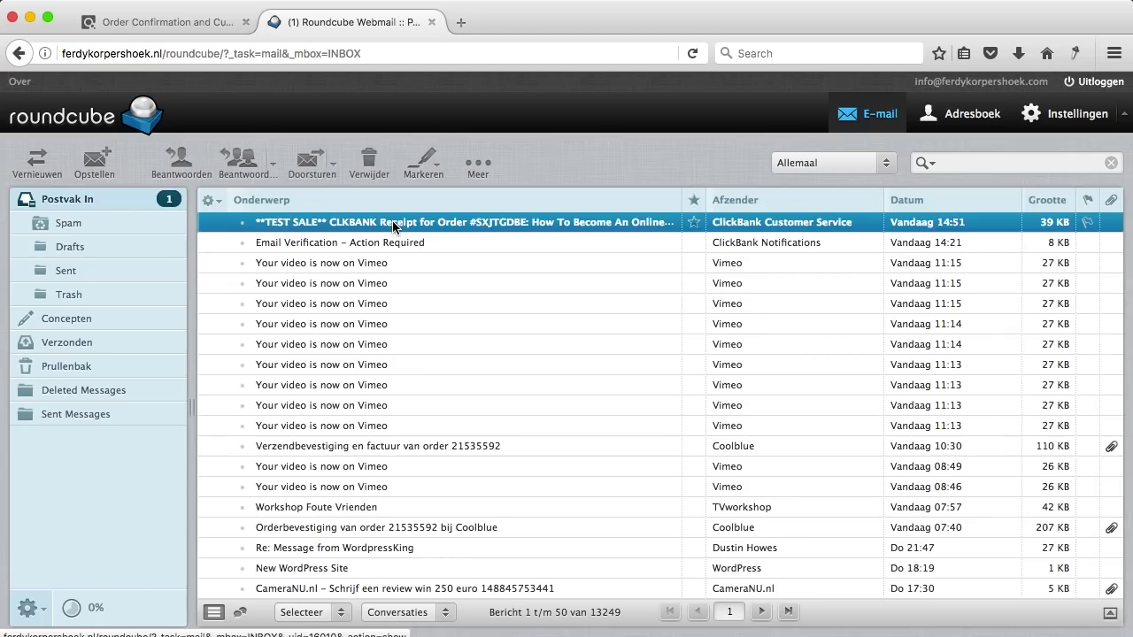
scroll(595, 334, "down", 3)
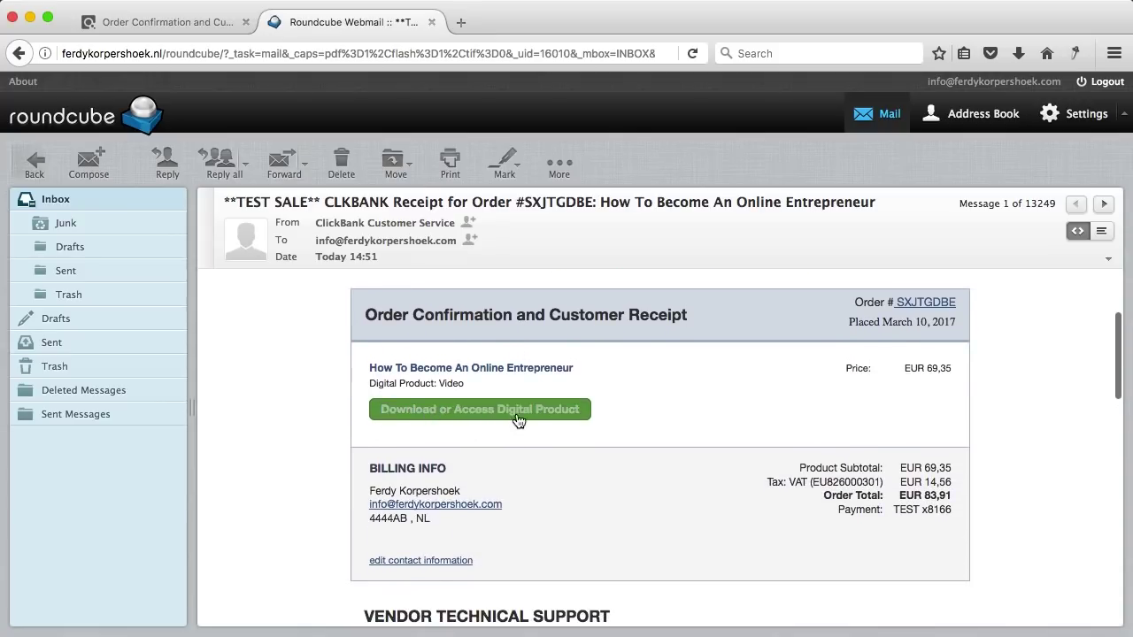
scroll(640, 413, "down", 2)
scroll(635, 421, "up", 1)
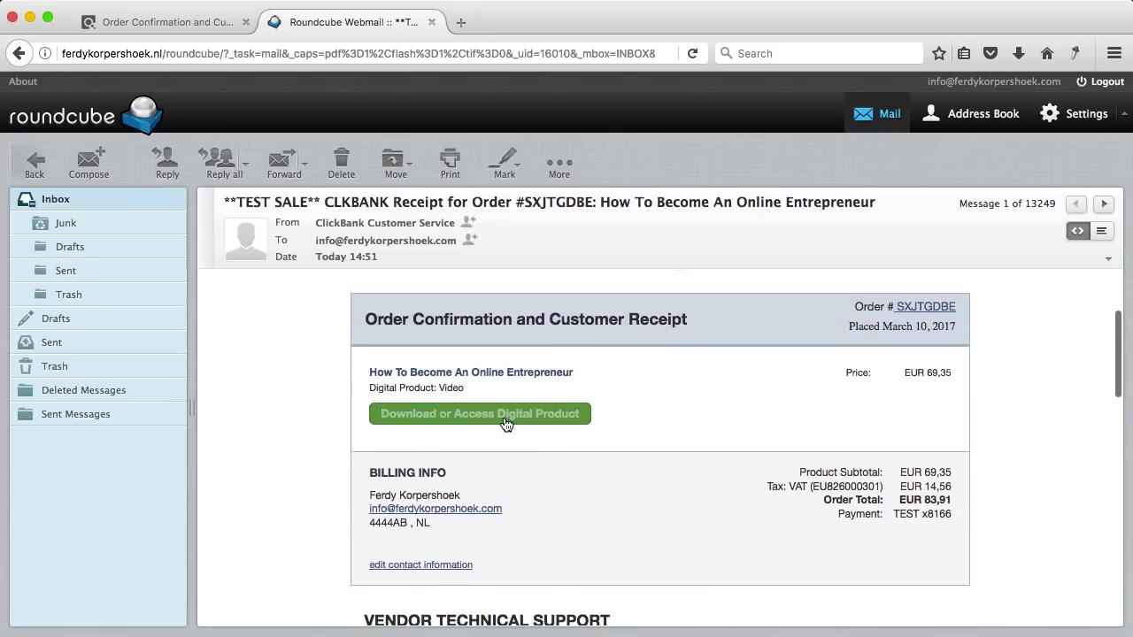
left_click(503, 417)
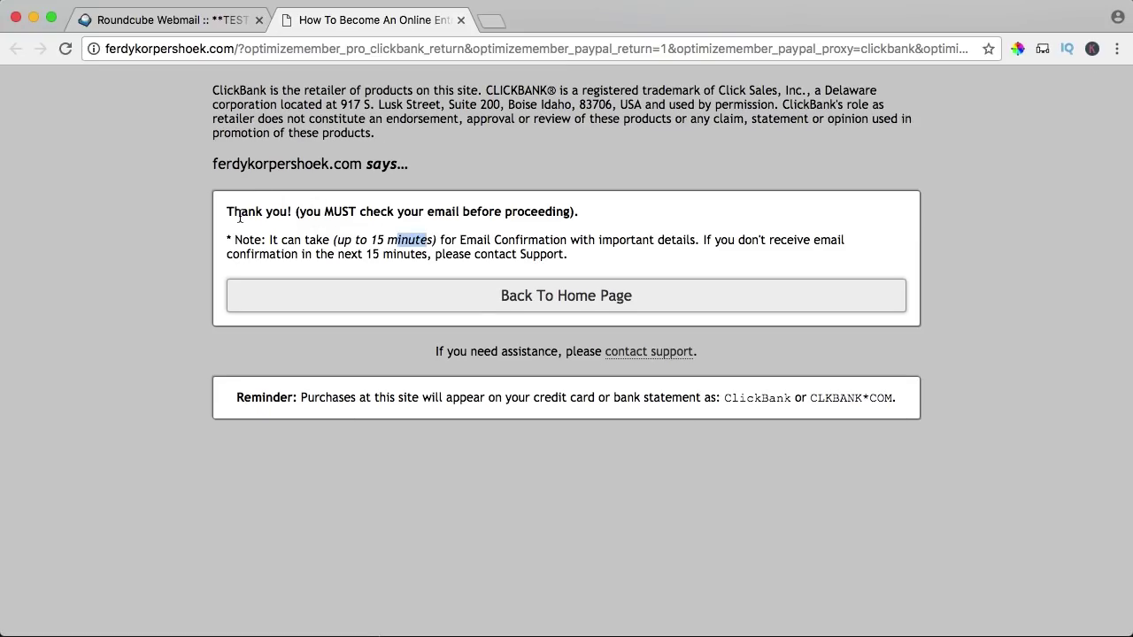
left_click_drag(311, 211, 563, 213)
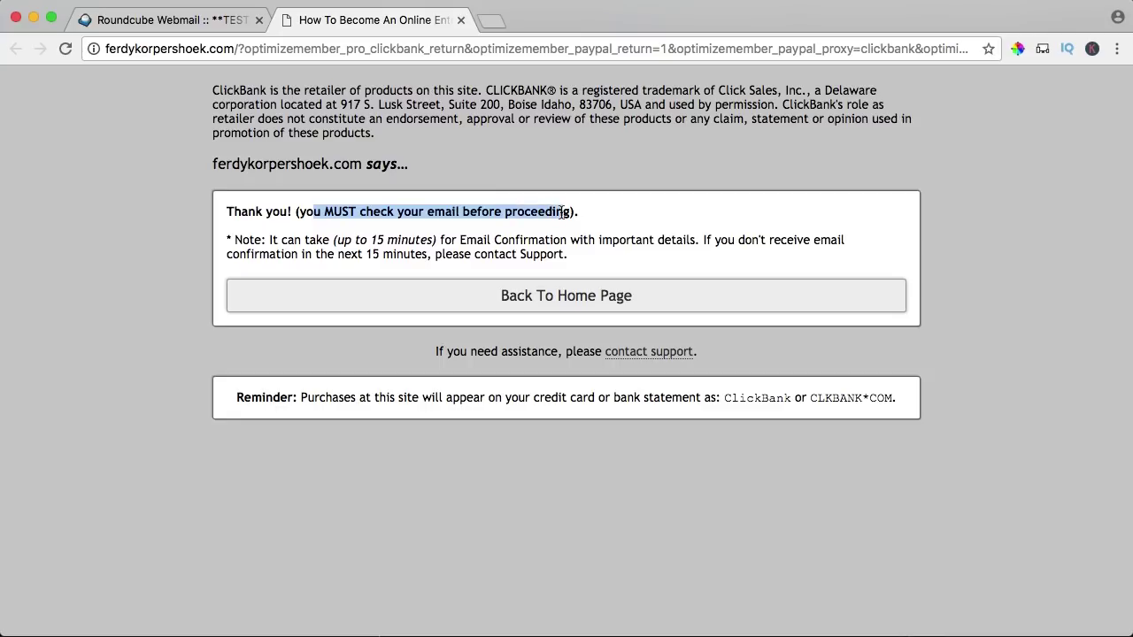
left_click(562, 212)
- Open the membership-approved 'Congratulations!' email and follow its registration link
left_click(173, 20)
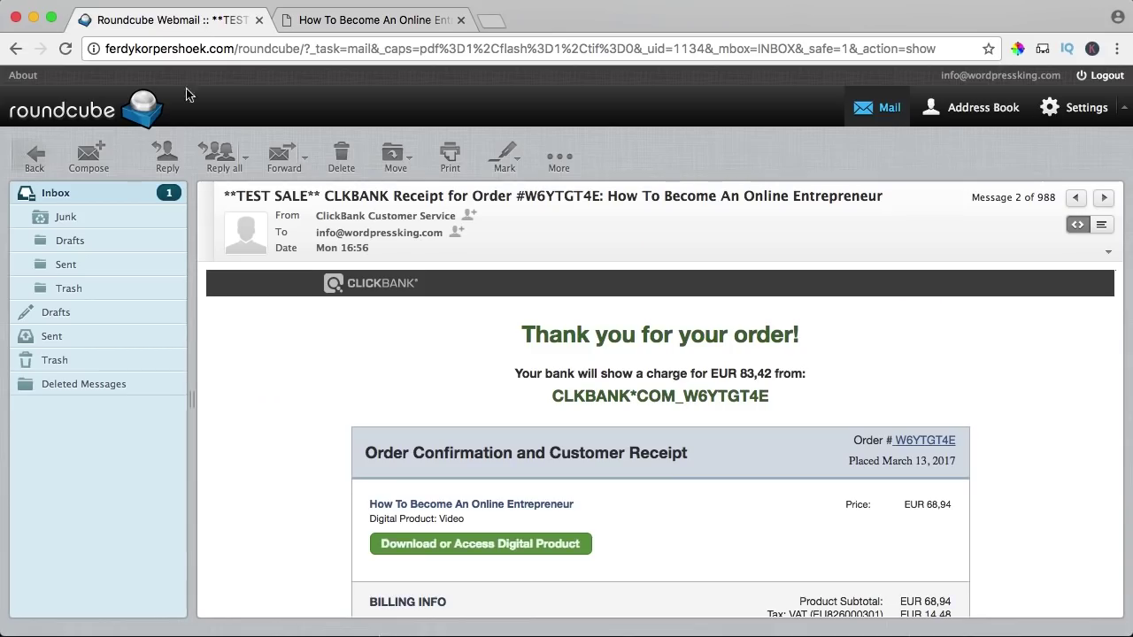
left_click(98, 191)
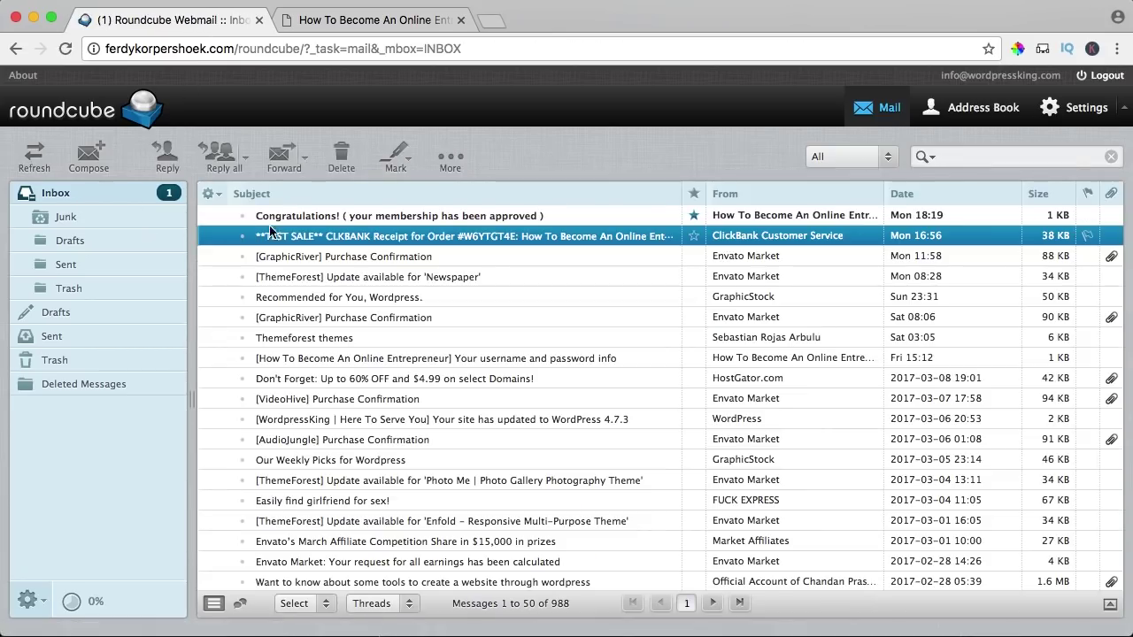
left_click(348, 219)
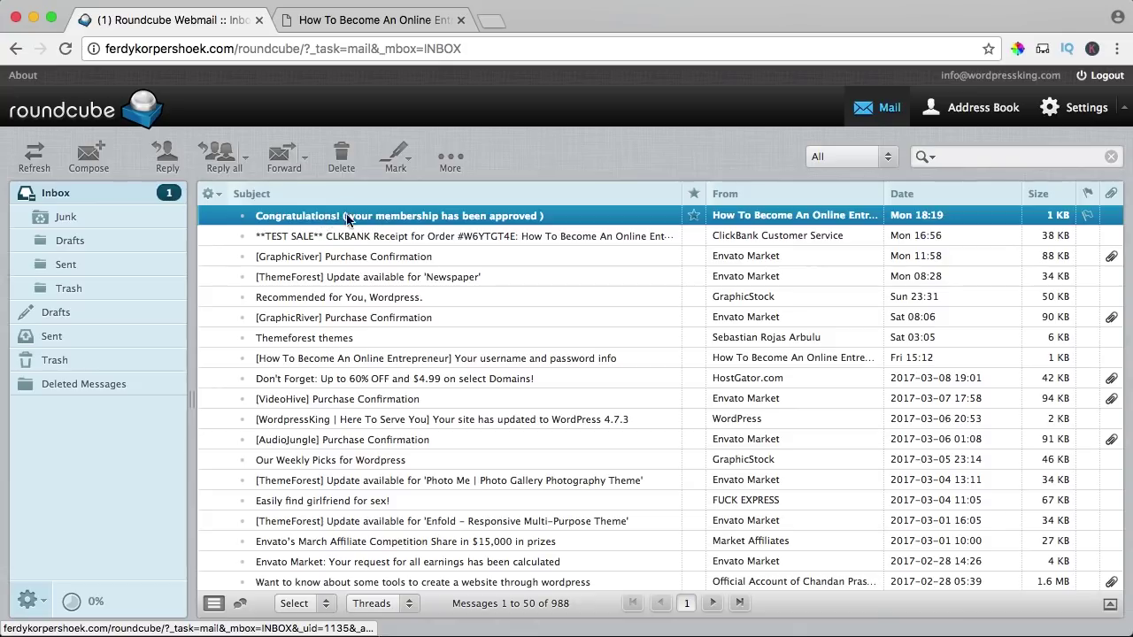
double_click(457, 221)
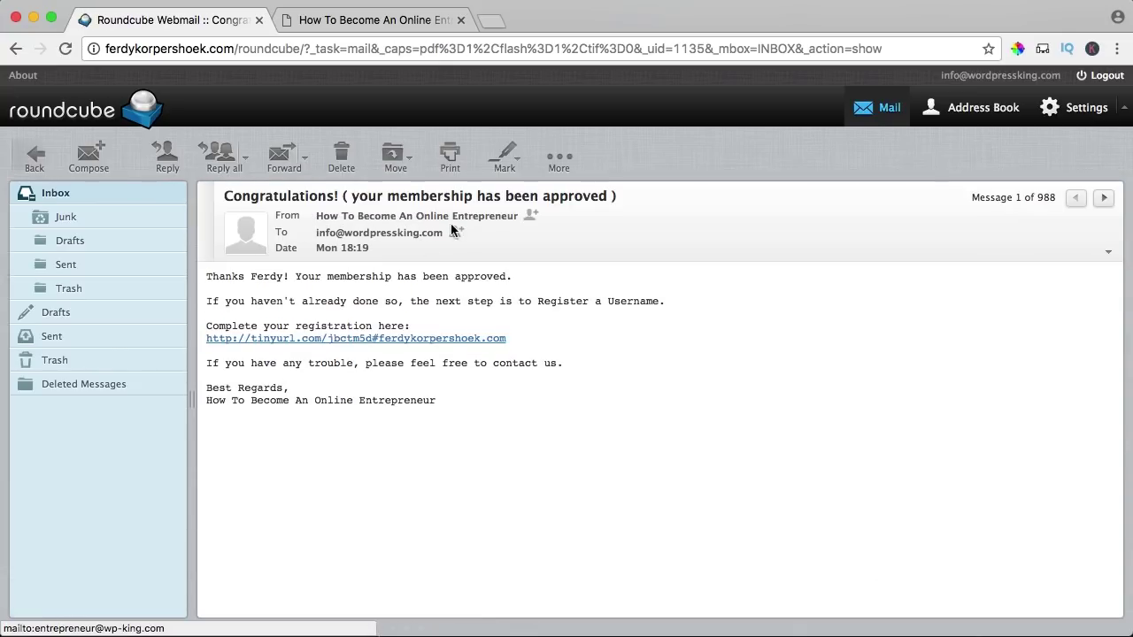
left_click(315, 338)
- Register a test member with a username, e-mail address and first name
scroll(308, 250, "down", 3)
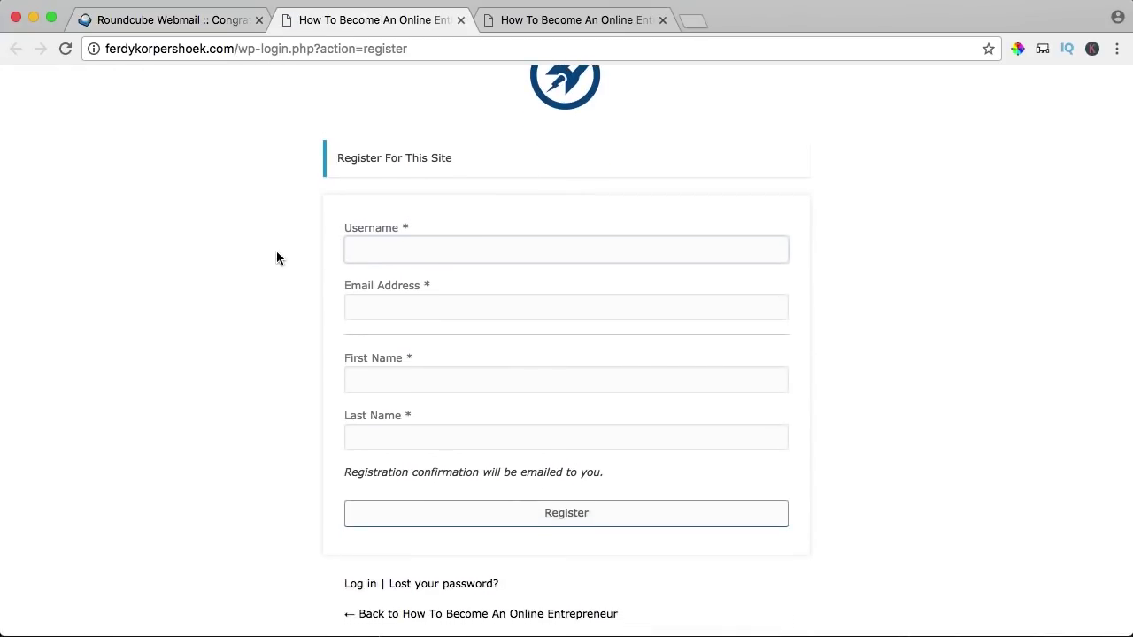
type("John")
key("Tab")
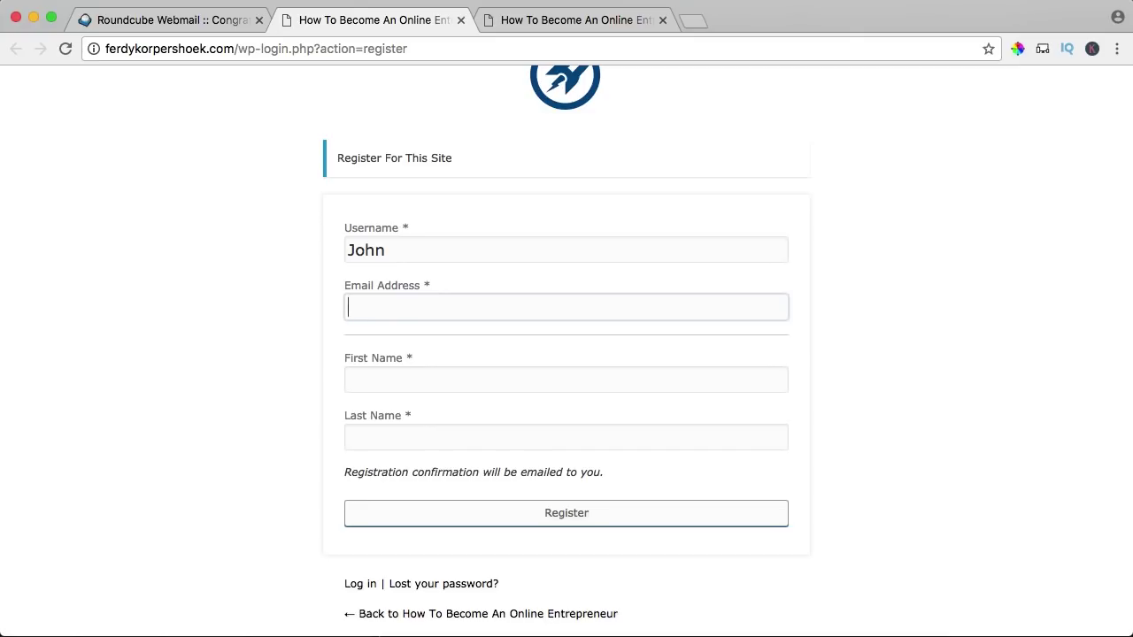
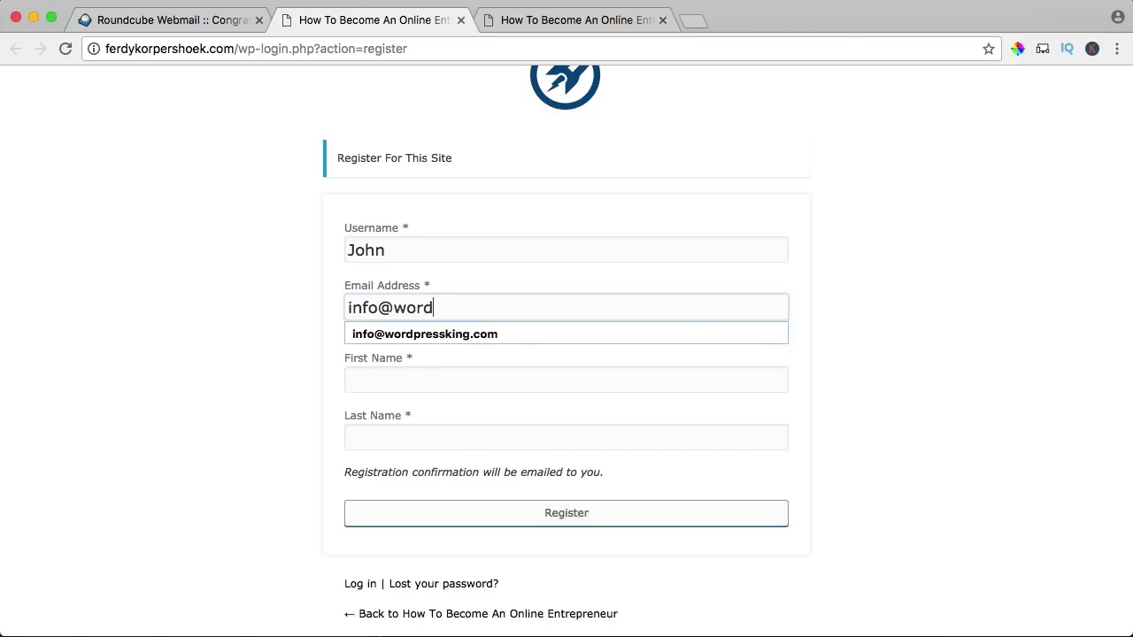
key("Tab")
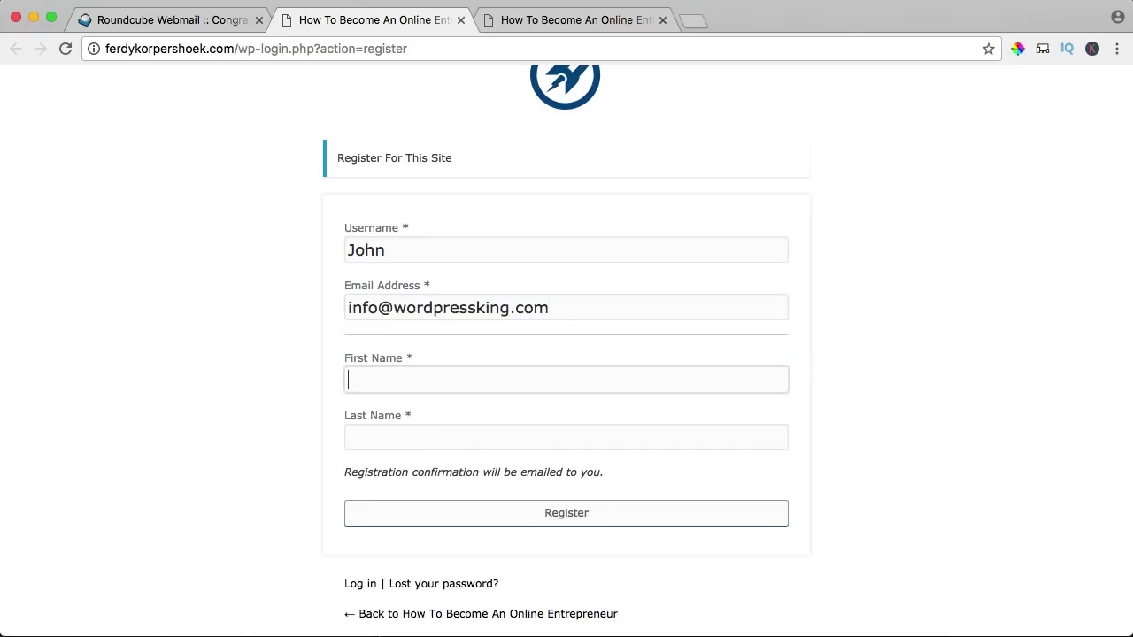
type("John")
key("Tab")
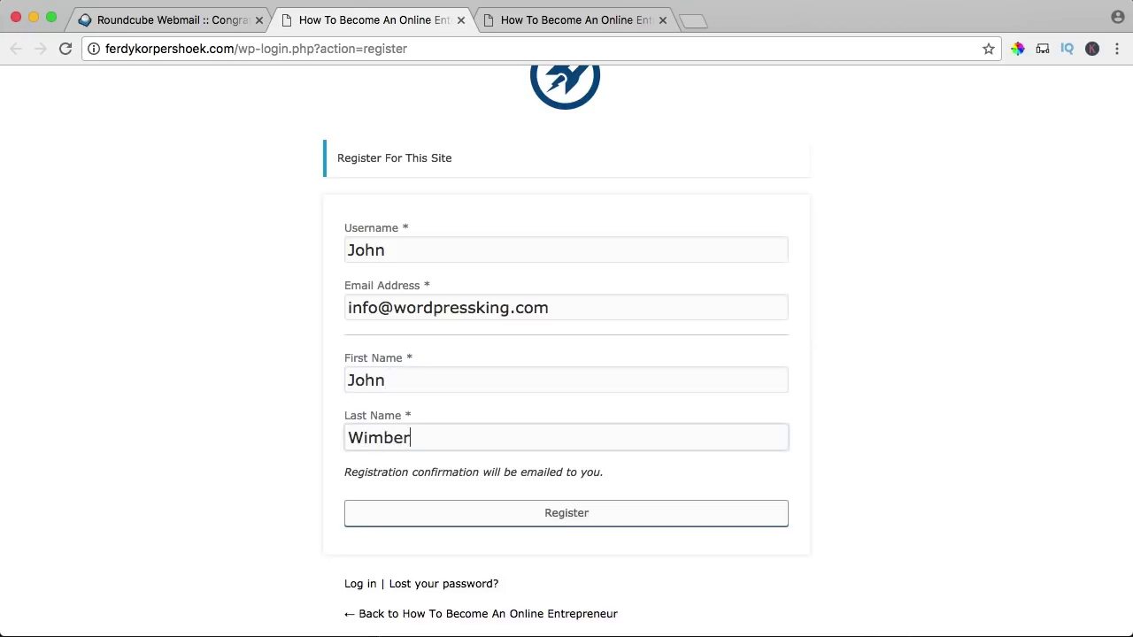
left_click(566, 521)
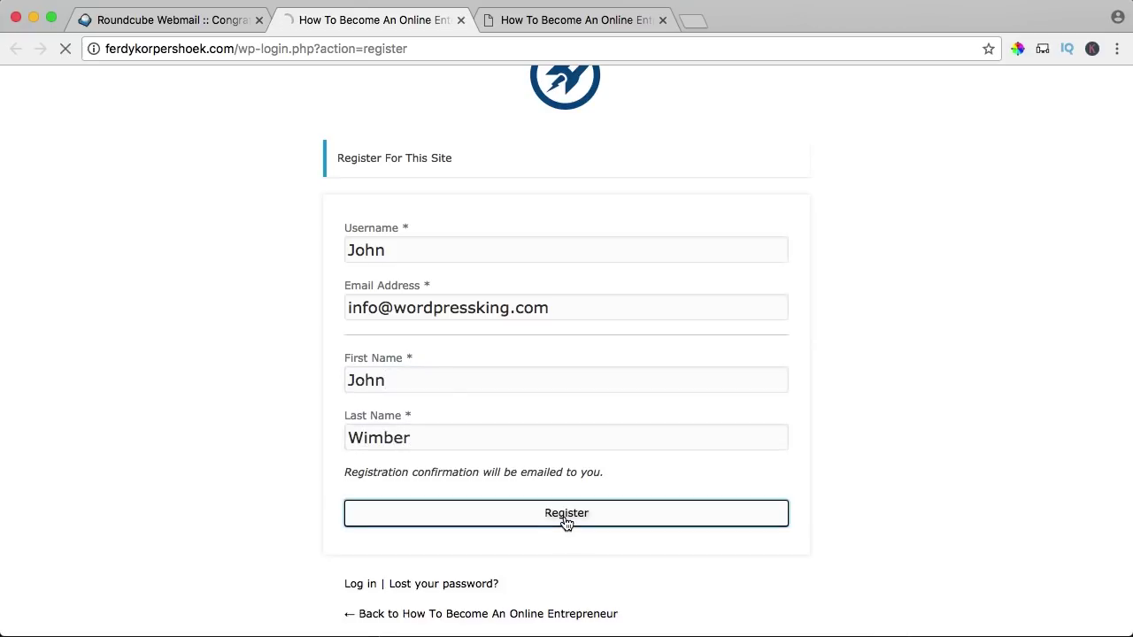
- Open the 'Your username and password info' email in the webmail inbox
left_click(177, 22)
left_click(71, 191)
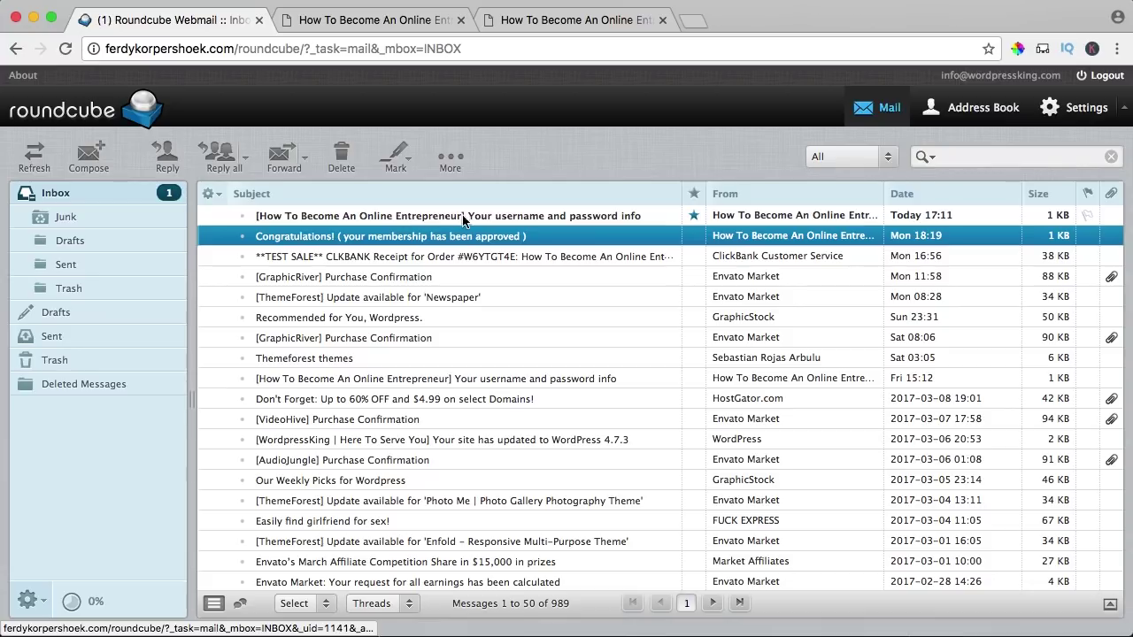
double_click(520, 218)
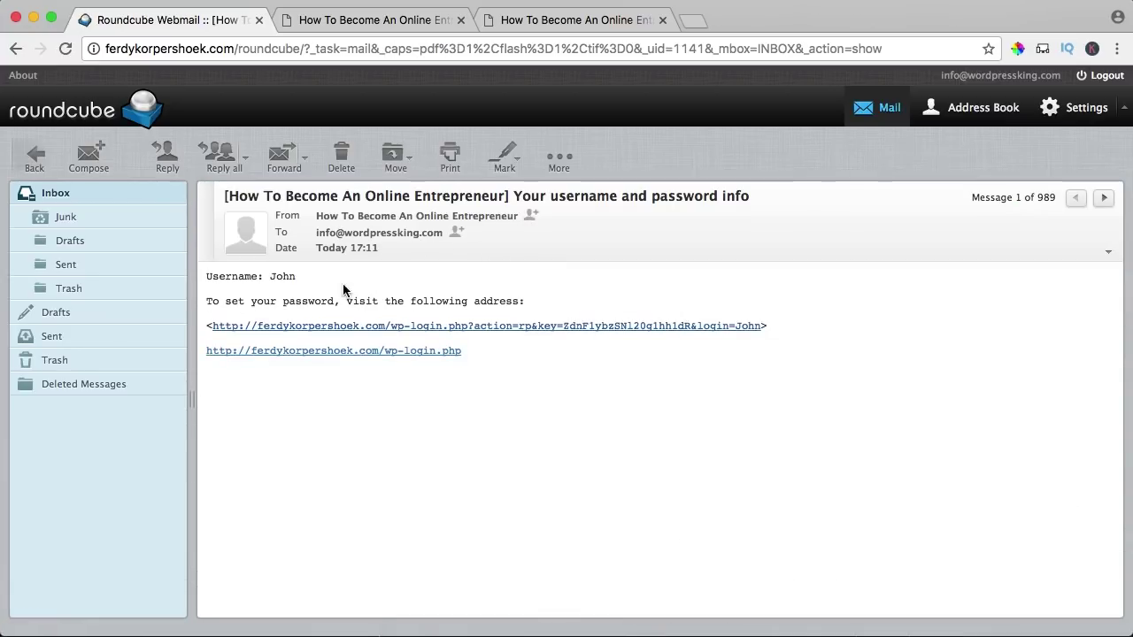
- Set a shortened version of the generated password for the new member
left_click(414, 329)
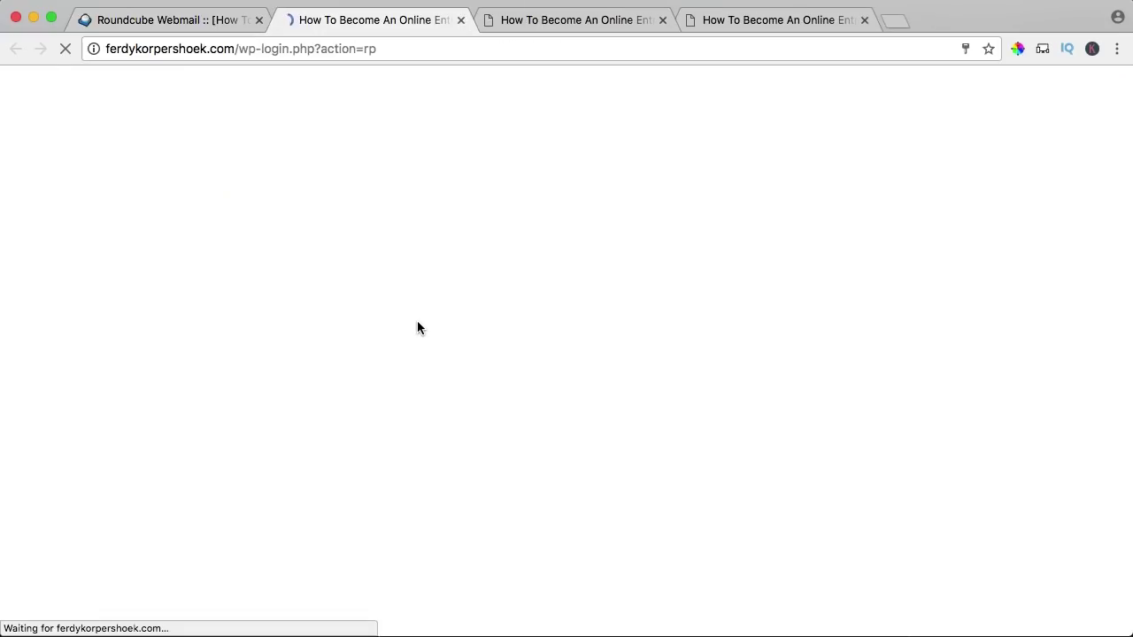
left_click_drag(442, 391, 550, 394)
key("BackSpace")
key("super+a")
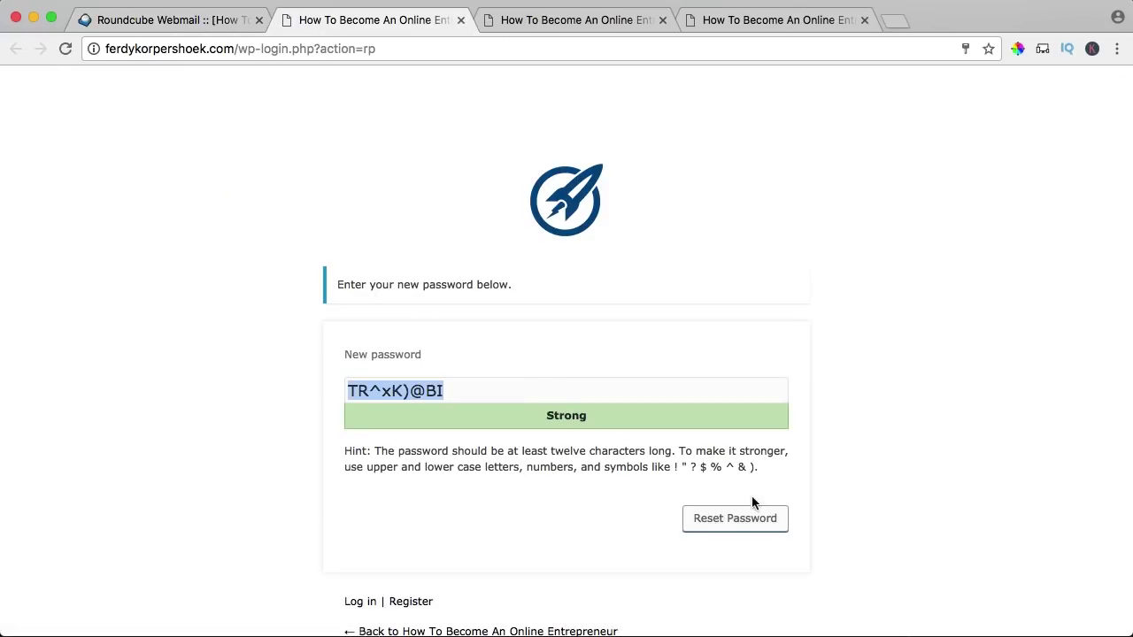
left_click(741, 522)
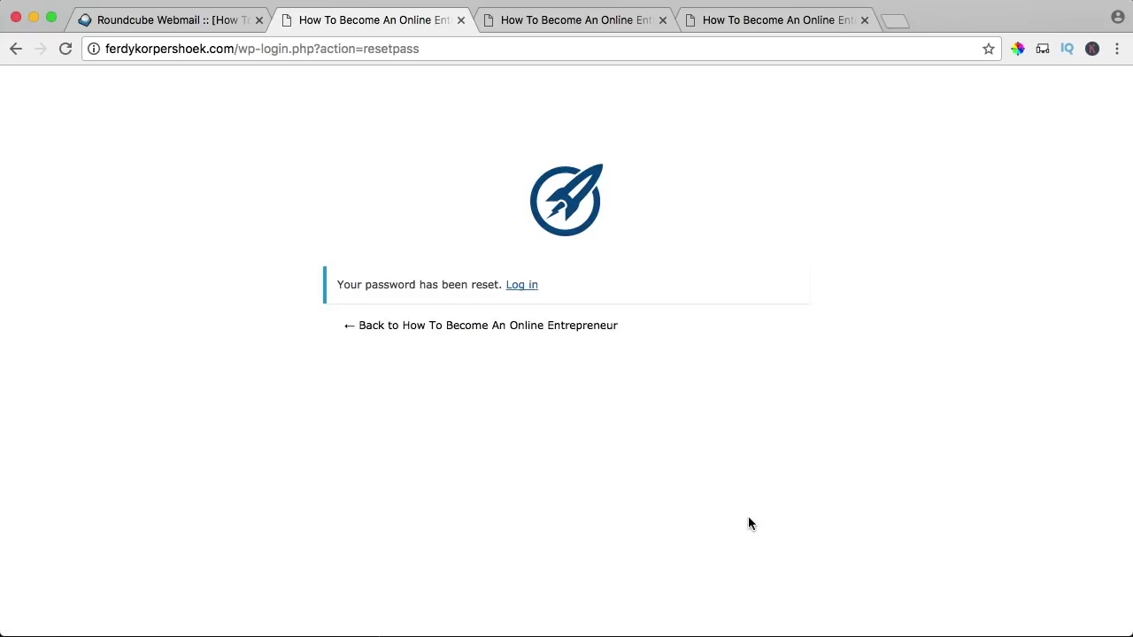
- Log in to the site as the test member with the new password
left_click(531, 287)
left_click(412, 319)
type("John")
key("Tab")
key("super+v")
left_click(758, 423)
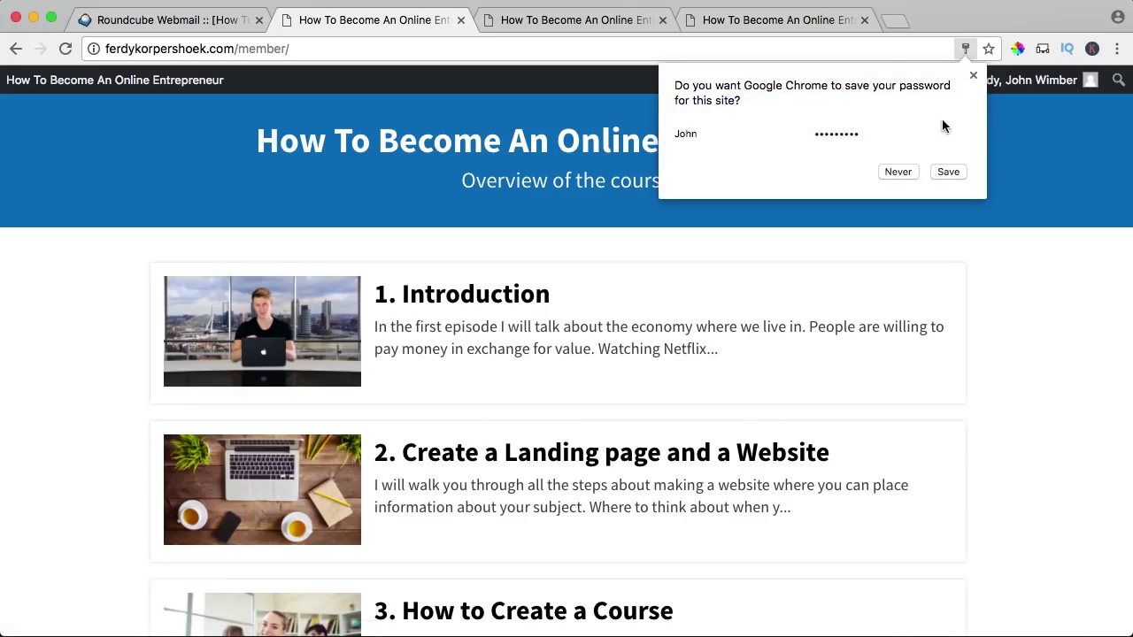
left_click(974, 77)
- Open the 1. Introduction lesson, play its video and skip to 07:10
scroll(729, 223, "down", 10)
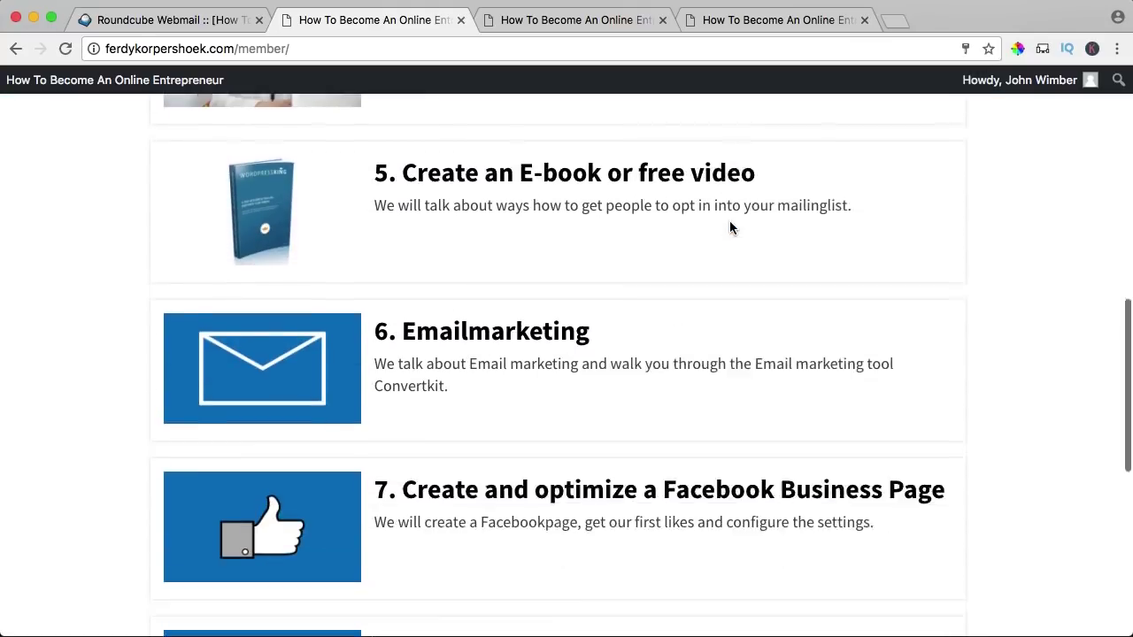
scroll(730, 228, "down", 5)
scroll(729, 228, "up", 15)
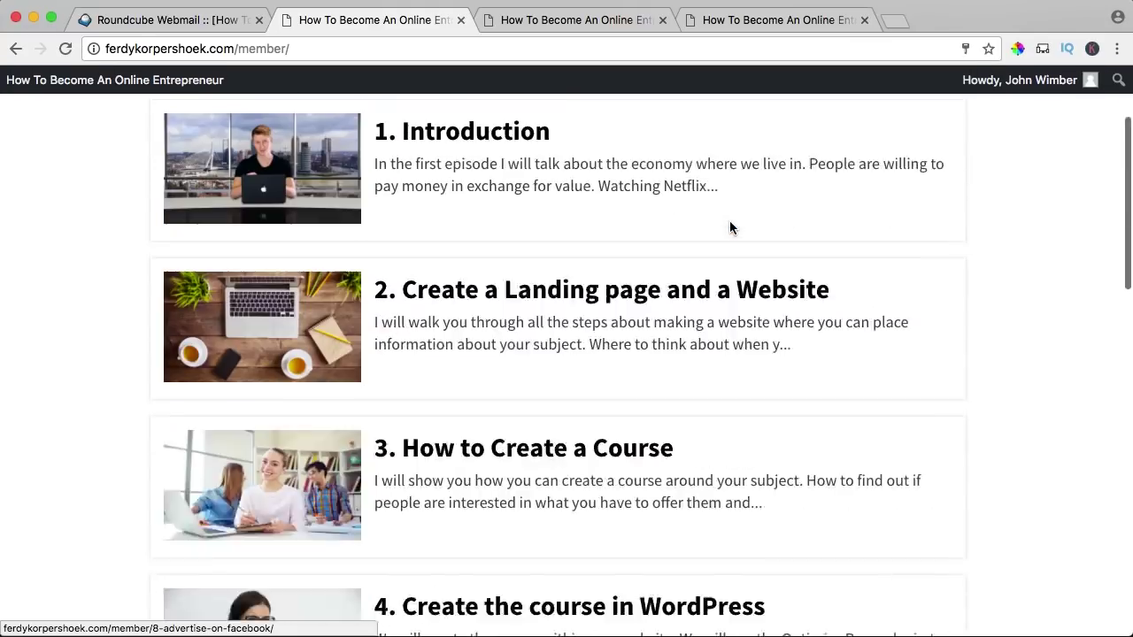
left_click(431, 292)
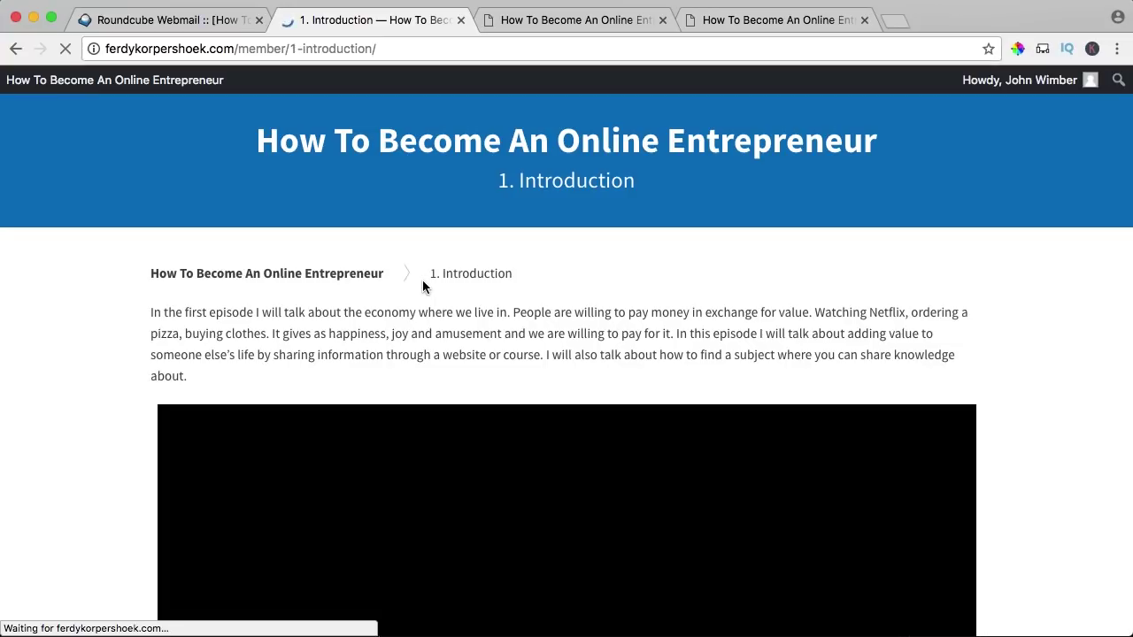
scroll(380, 301, "down", 6)
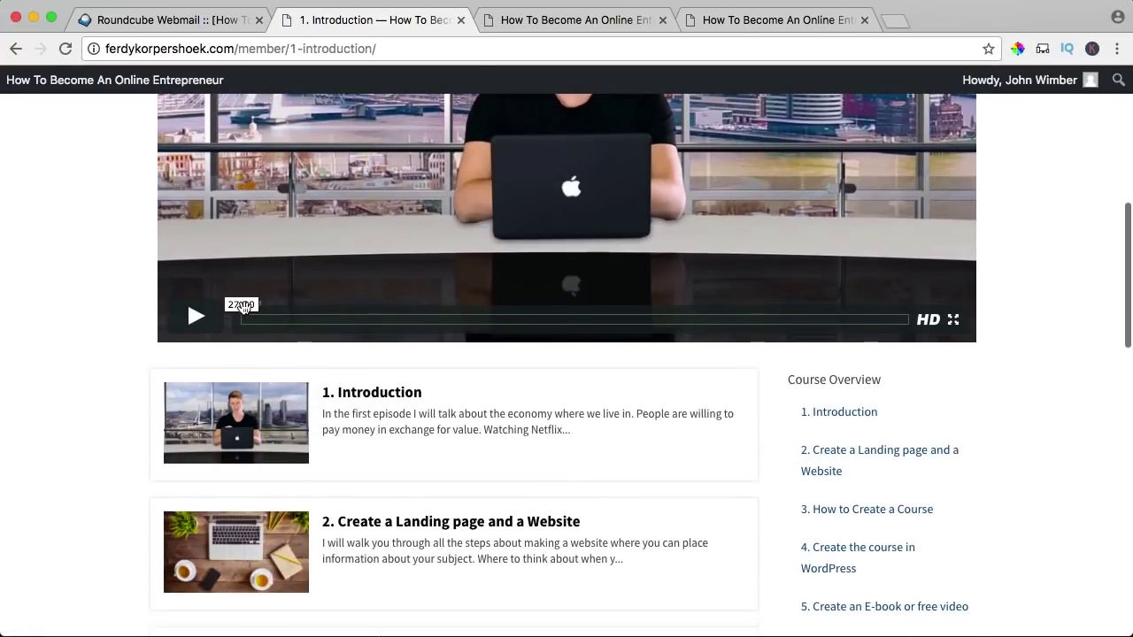
left_click(196, 315)
left_click(196, 315)
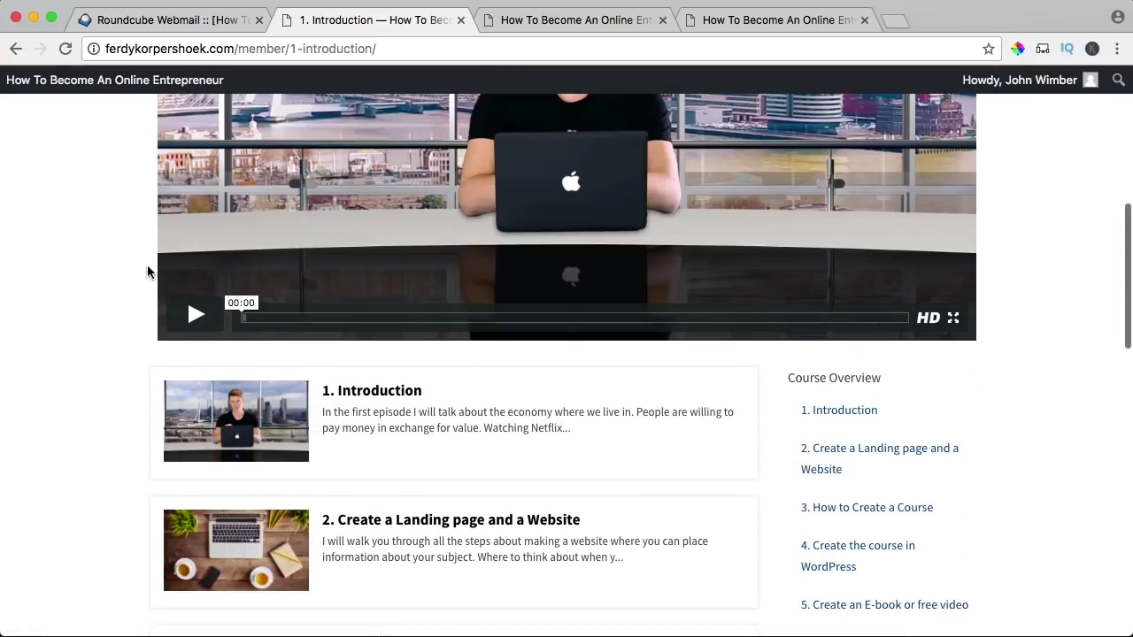
left_click(417, 316)
scroll(186, 457, "up", 3)
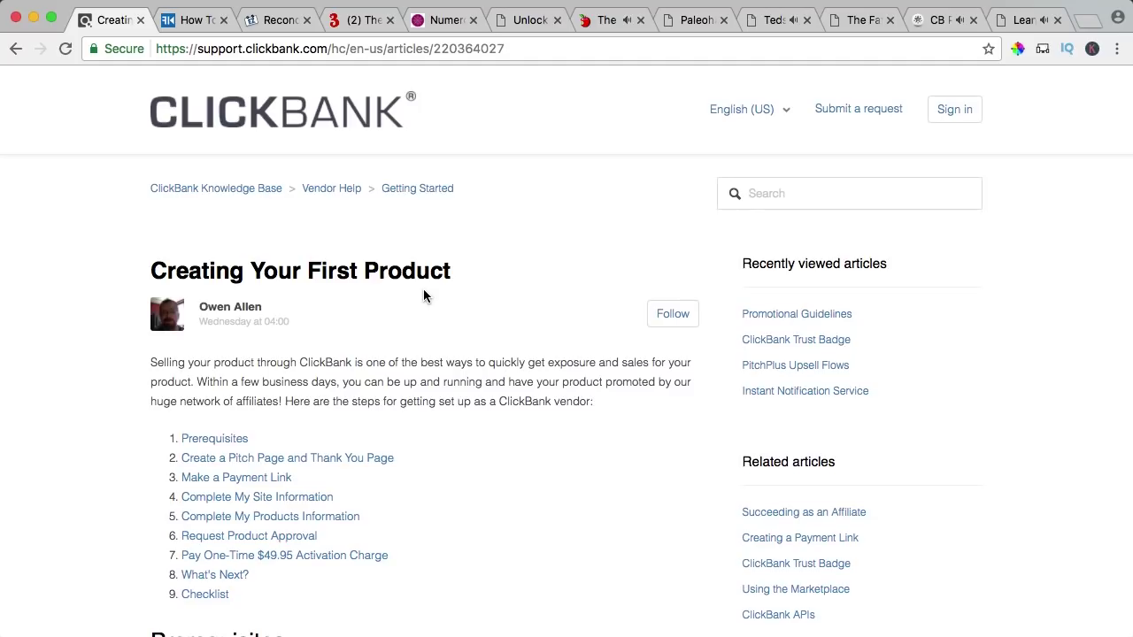
- Scroll through the sales page's numbered lesson overview and back up again
left_click(193, 19)
scroll(579, 298, "down", 20)
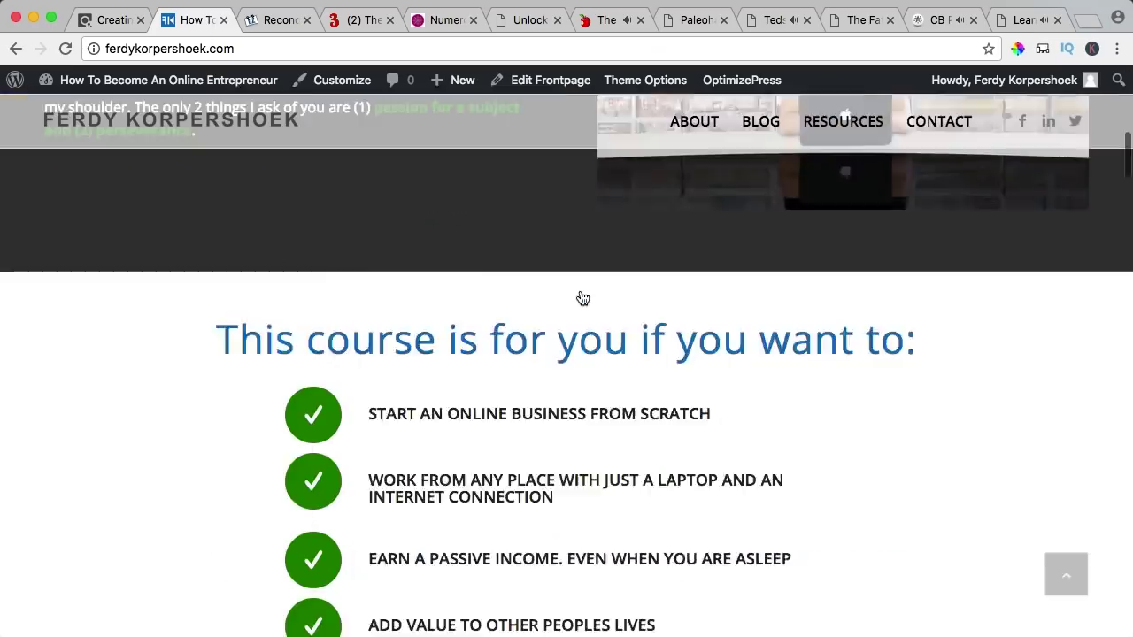
scroll(582, 298, "down", 8)
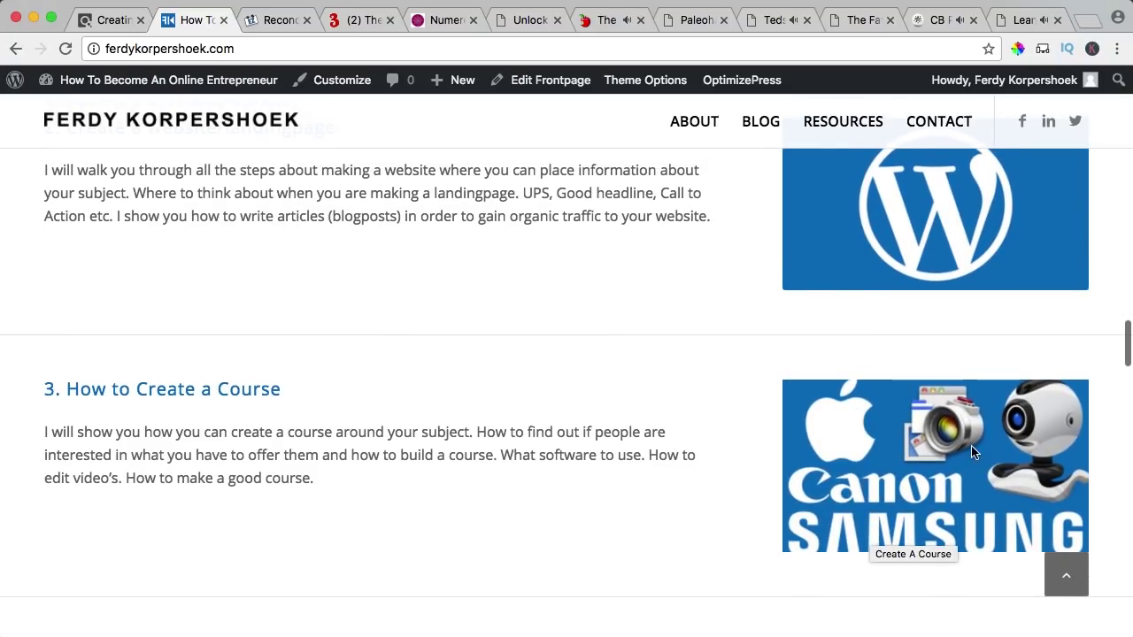
scroll(615, 381, "down", 5)
scroll(724, 354, "down", 8)
scroll(797, 336, "up", 2)
scroll(885, 380, "down", 2)
scroll(914, 440, "down", 7)
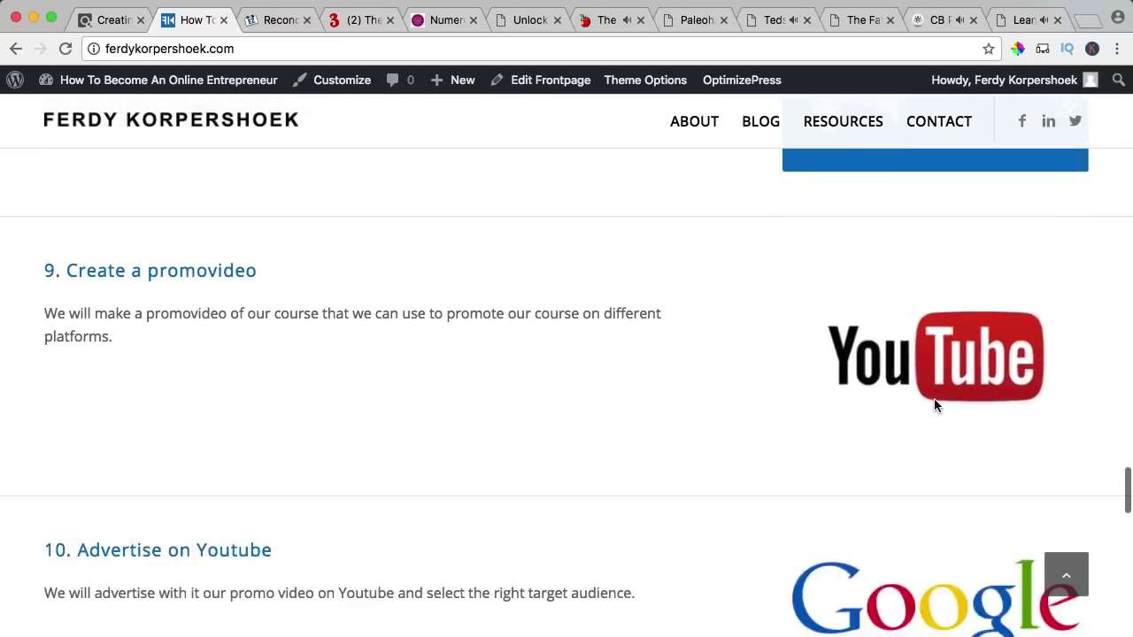
scroll(934, 398, "down", 3)
scroll(903, 391, "down", 2)
scroll(903, 391, "up", 3)
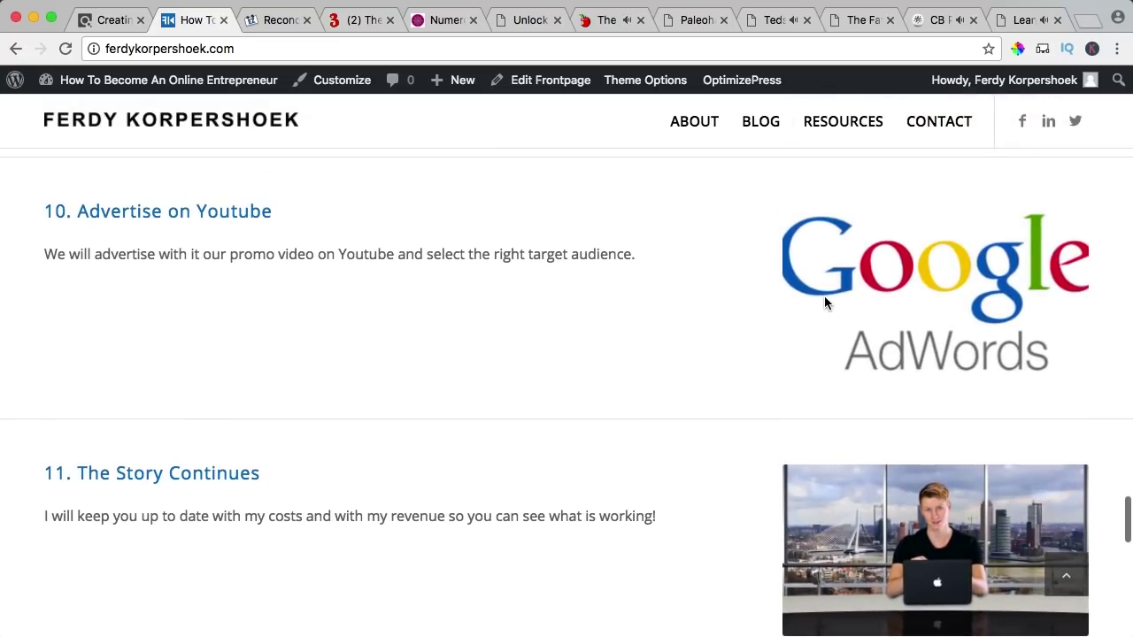
scroll(741, 257, "up", 1)
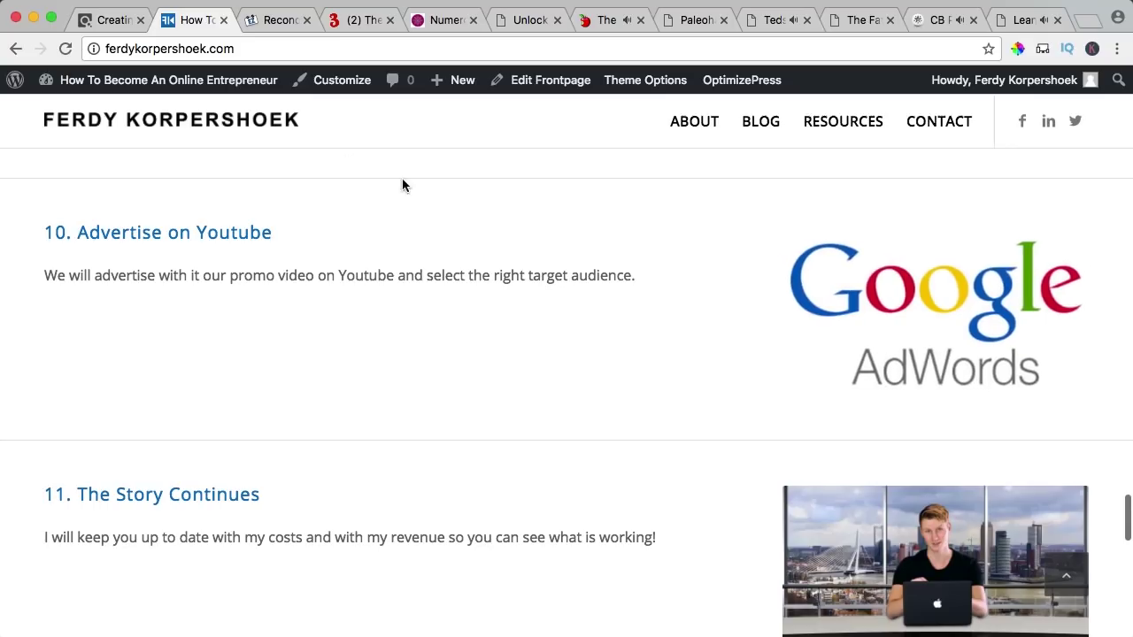
scroll(830, 278, "up", 5)
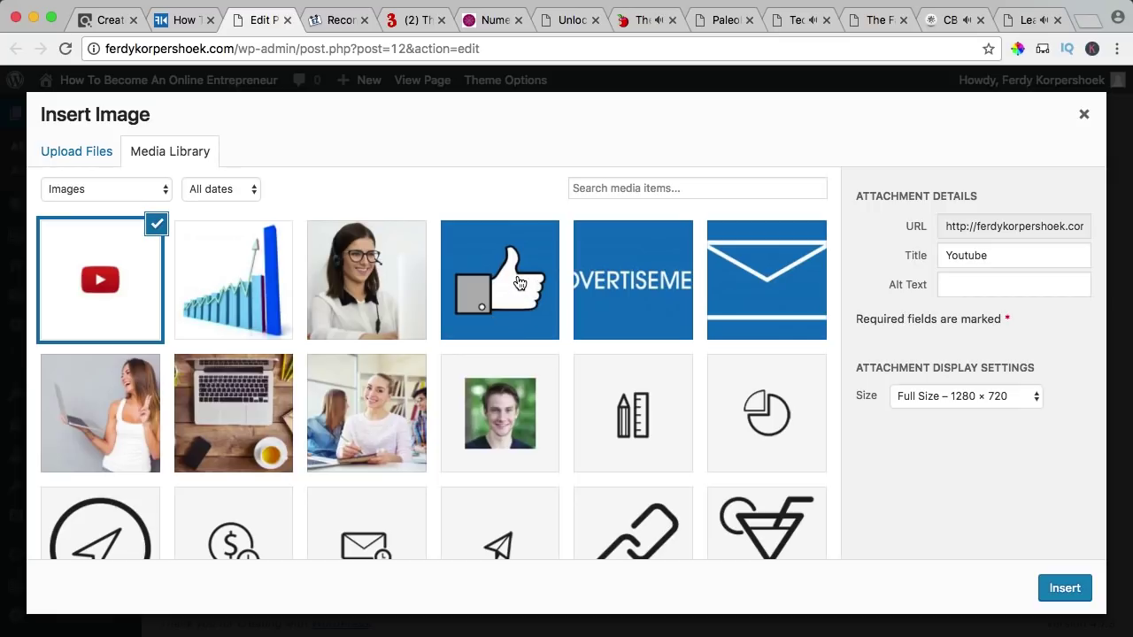
- Pick the laptop photo from the Media Library and review the example guarantee text
left_click(239, 398)
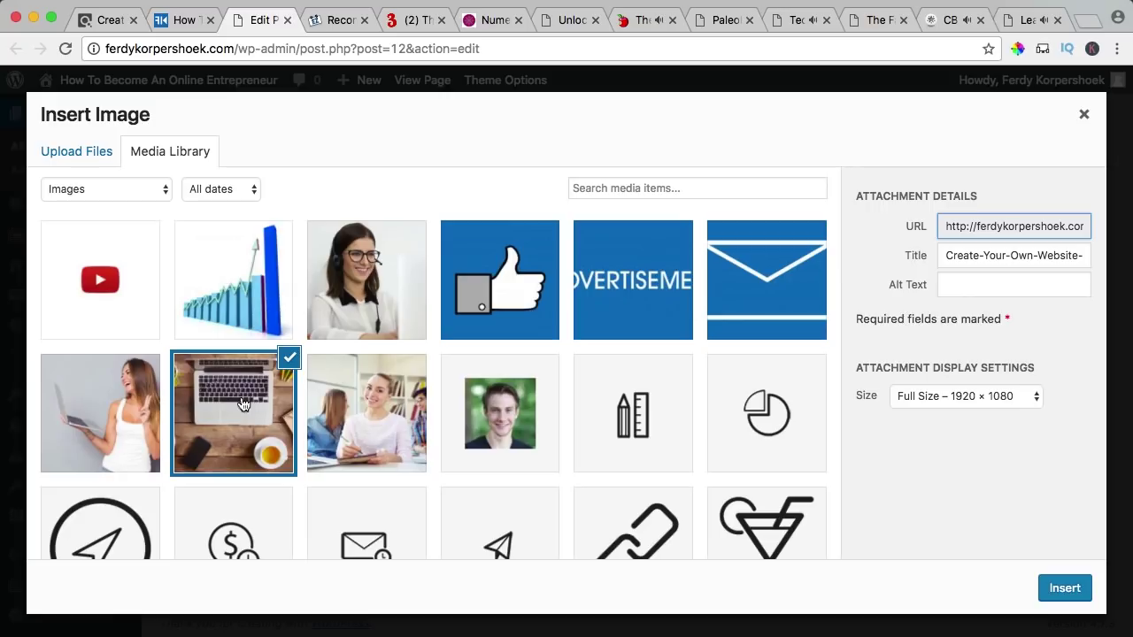
scroll(475, 315, "up", 2)
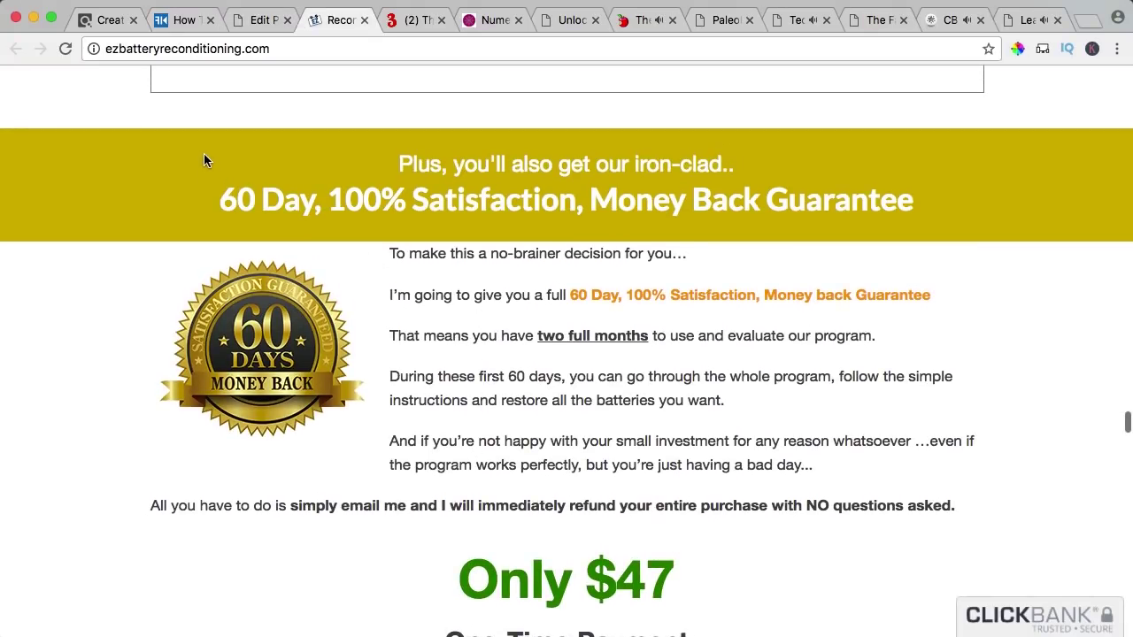
left_click_drag(204, 160, 269, 263)
left_click(492, 407)
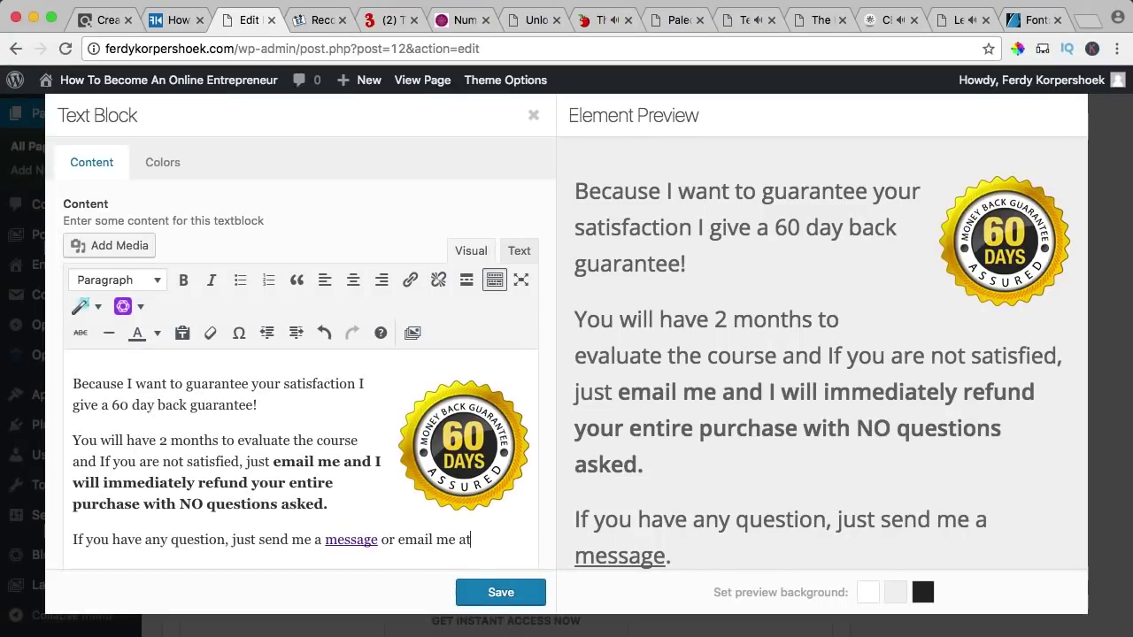
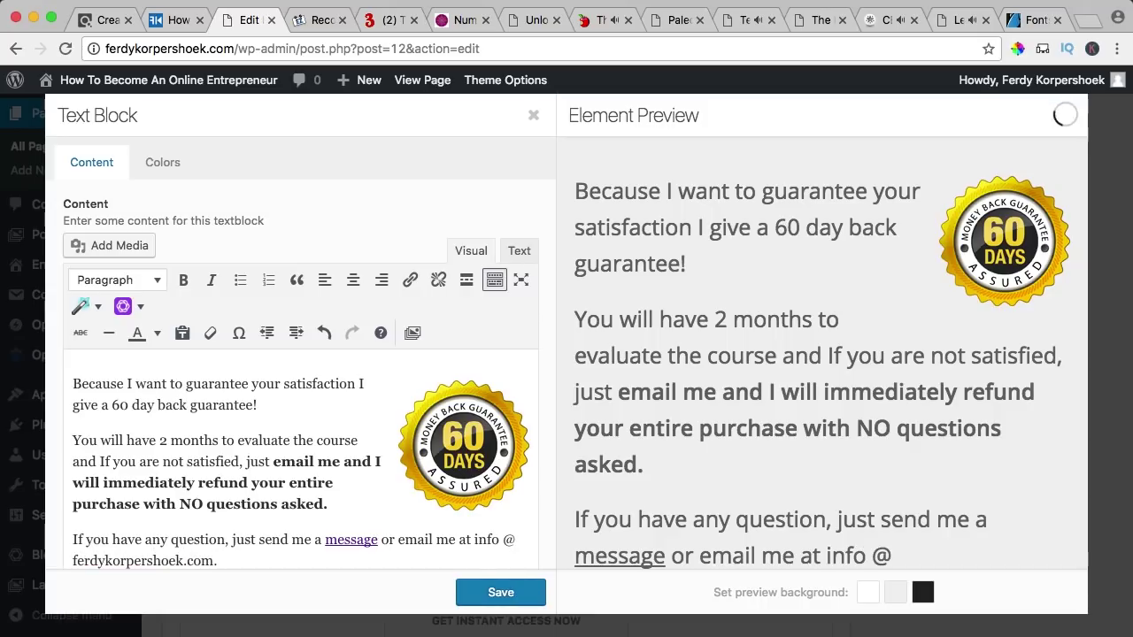
- Add the contact e-mail address after 'or email me at' and save the text block
left_click(501, 592)
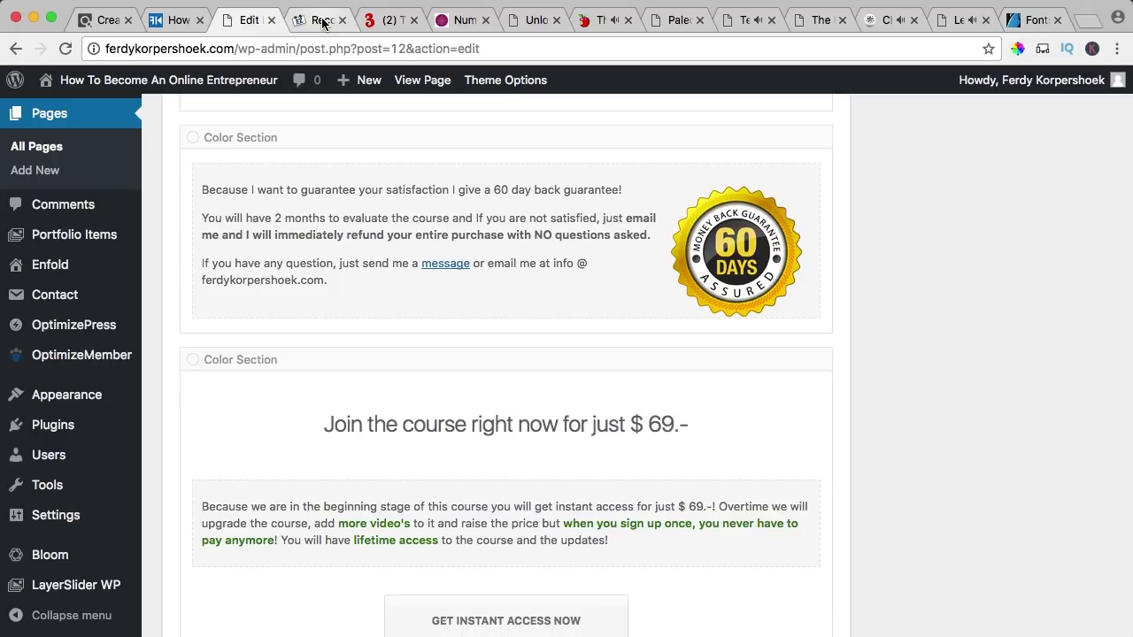
- Review the ClickBank disclaimer footers on the 3 Week Diet, Numerologist and hip flexors sales pages
left_click(390, 19)
scroll(526, 265, "down", 10)
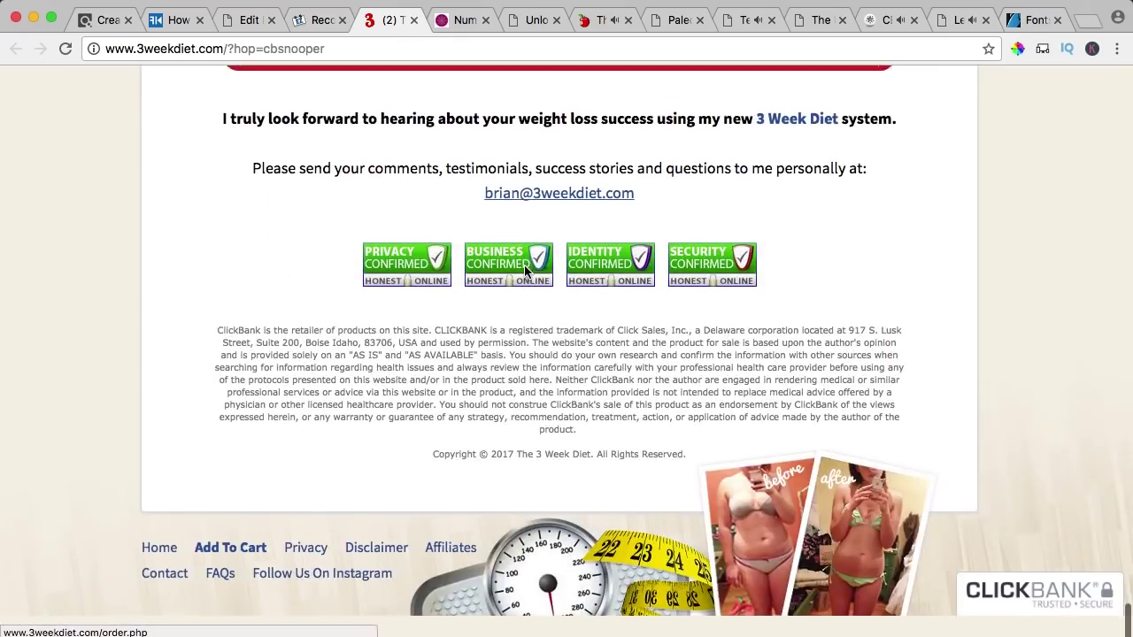
left_click_drag(215, 357, 832, 451)
left_click(754, 426)
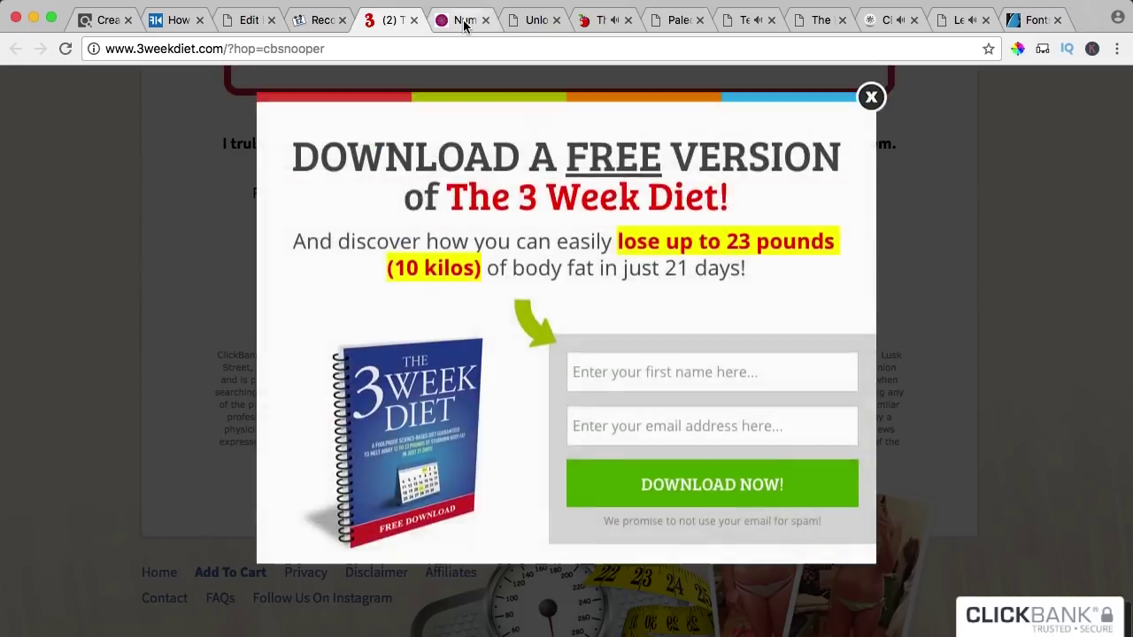
left_click(465, 20)
scroll(535, 267, "down", 10)
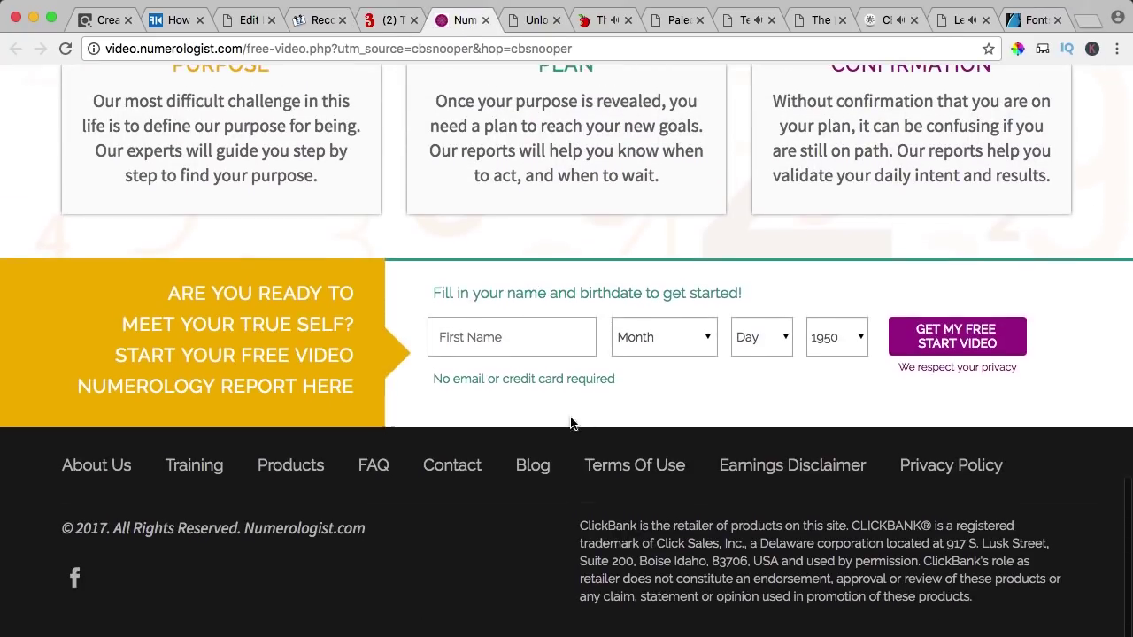
left_click_drag(580, 523, 986, 591)
left_click(536, 20)
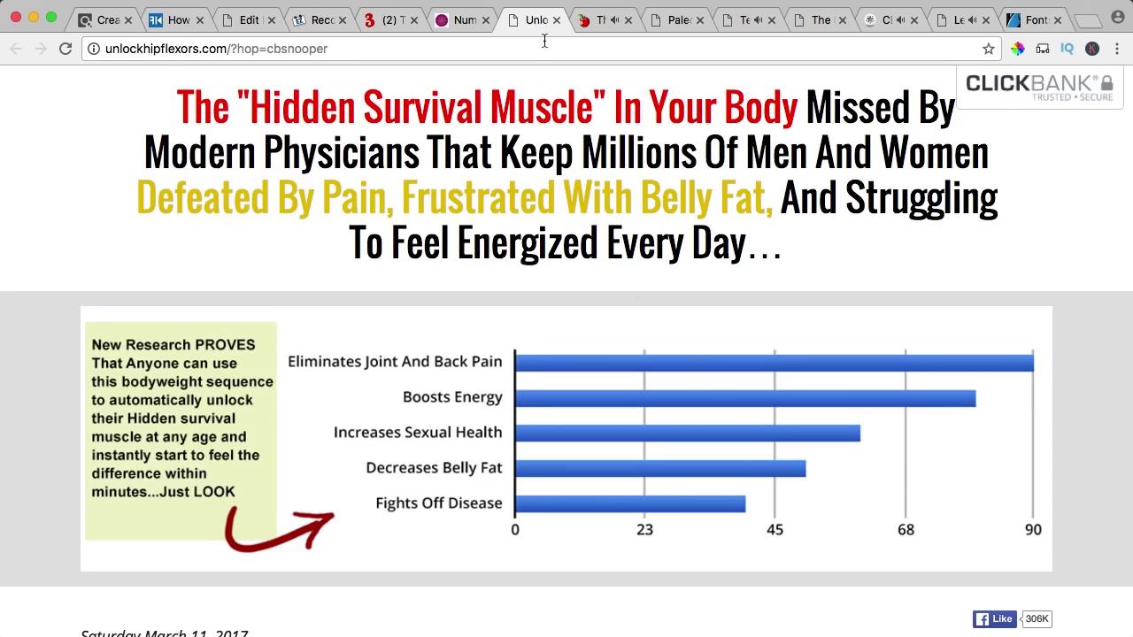
scroll(669, 333, "down", 15)
scroll(670, 333, "down", 20)
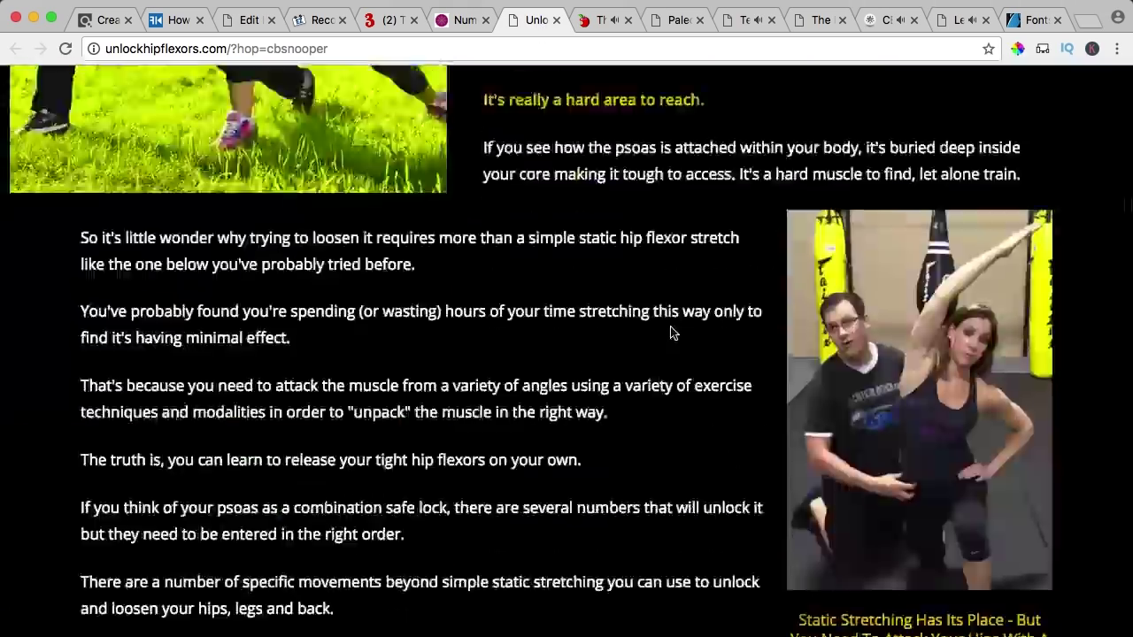
scroll(670, 333, "down", 20)
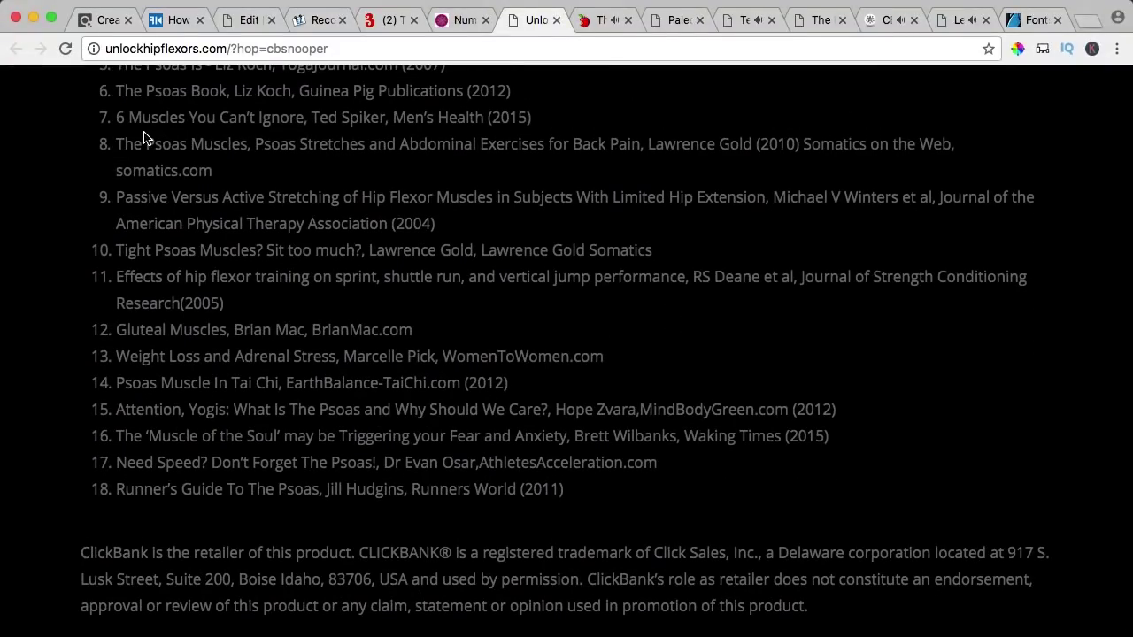
- Set the course page's disclaimer text block to 10 px font size and save it
left_click(180, 21)
scroll(423, 358, "down", 10)
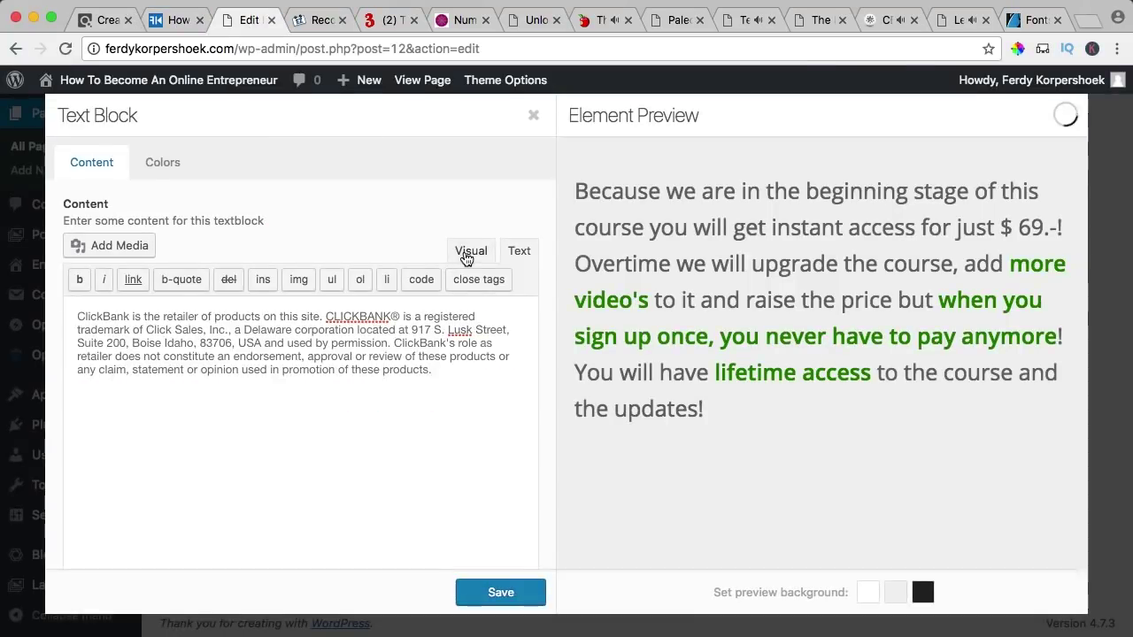
left_click(470, 248)
scroll(301, 354, "down", 3)
left_click(98, 529)
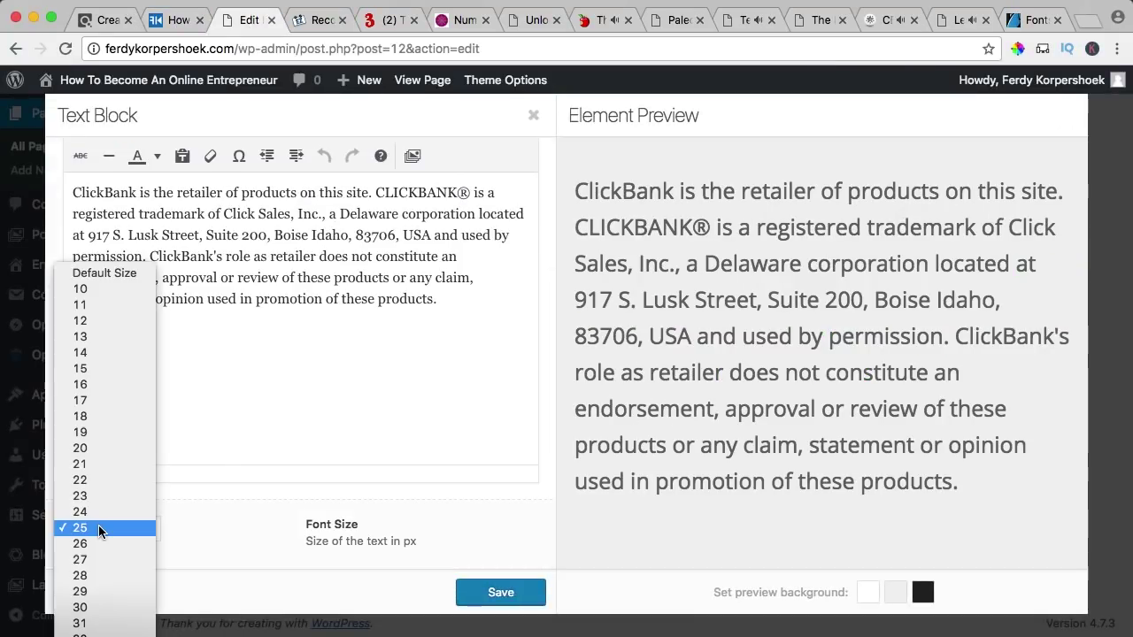
left_click(97, 290)
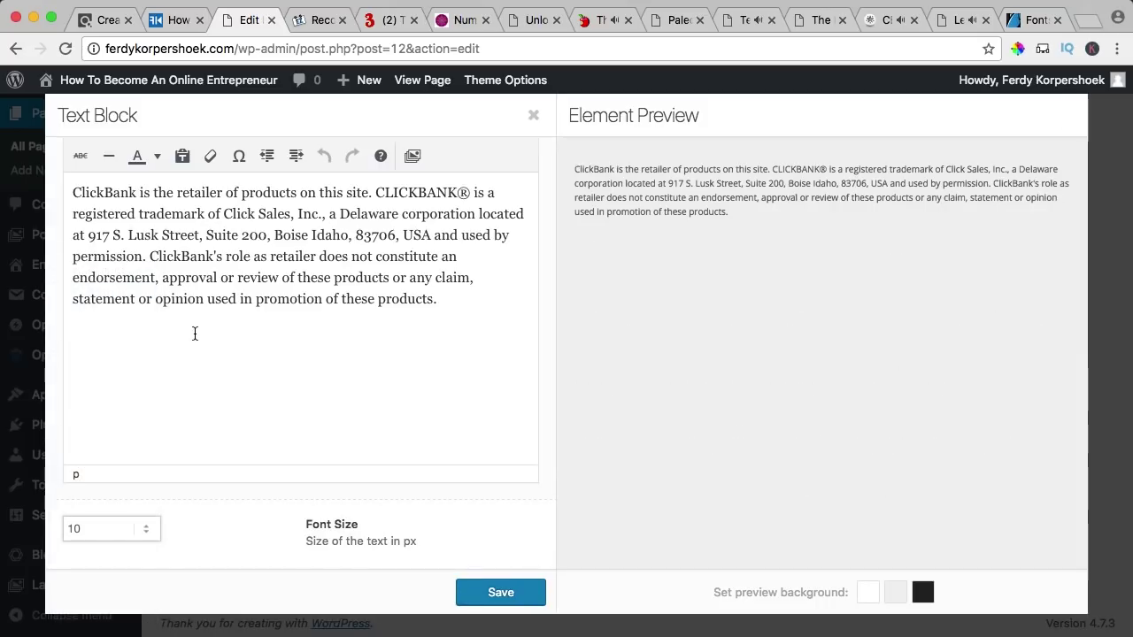
scroll(194, 332, "up", 3)
left_click(493, 584)
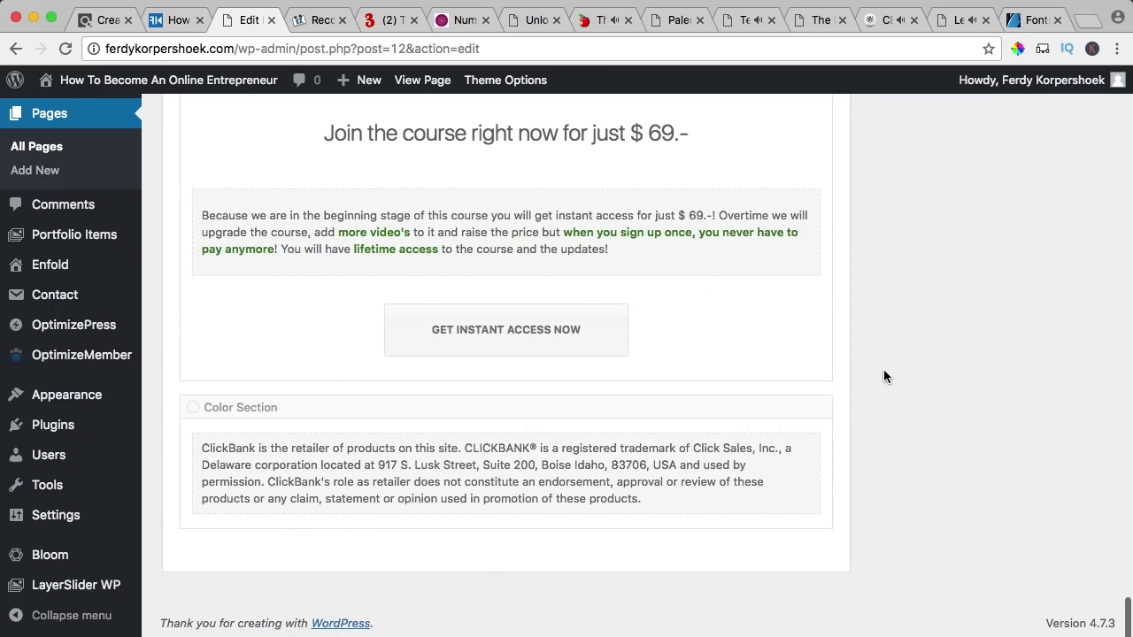
left_click(312, 25)
scroll(511, 198, "down", 20)
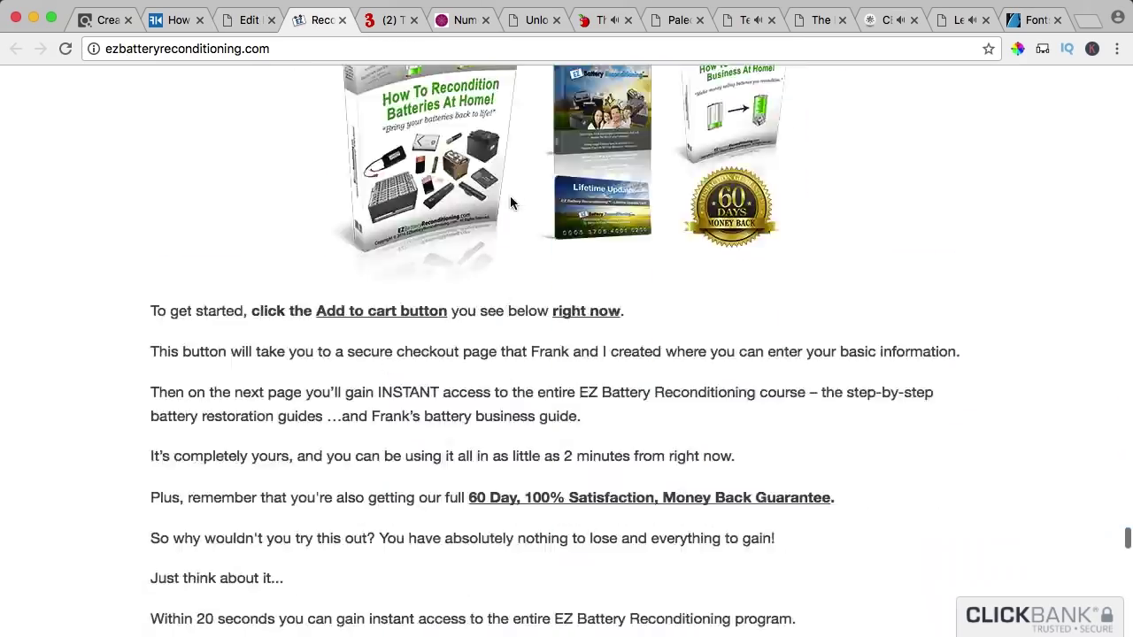
- Compare the 3 Week Diet, diabetes and Paleohacks page footers, then close the Paleohacks cookbook page
scroll(510, 202, "down", 10)
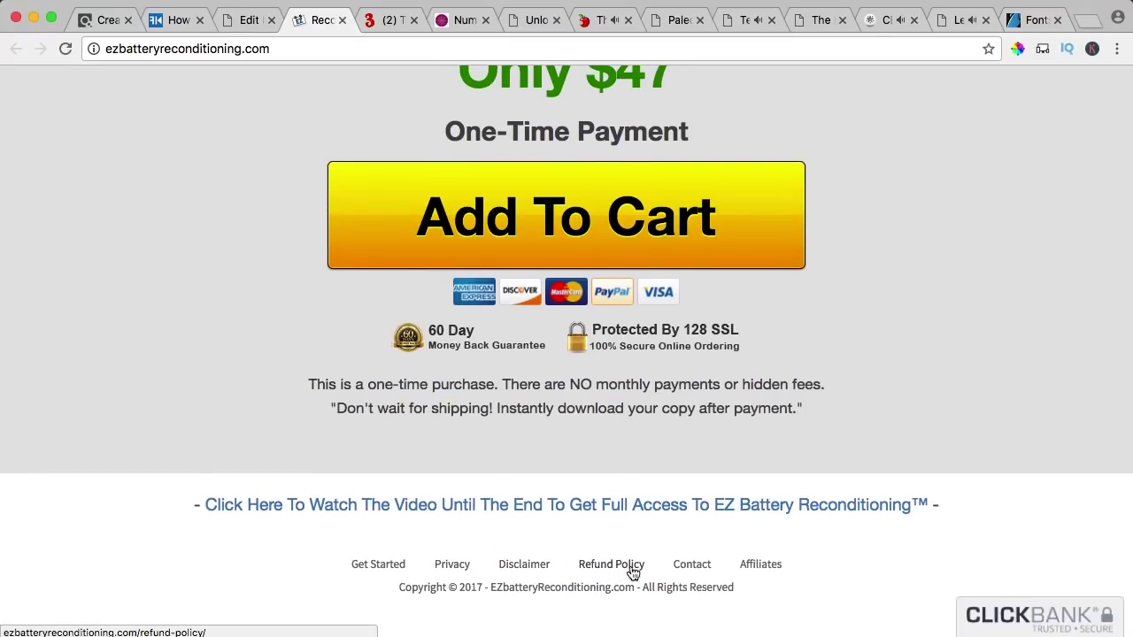
key("ctrl+Tab")
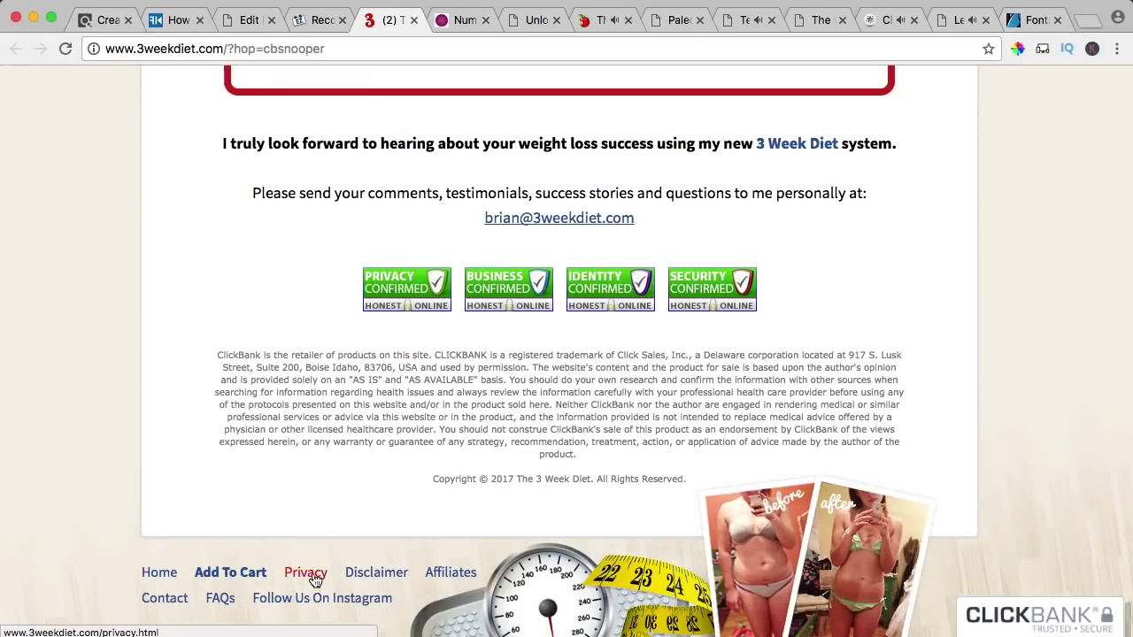
key("ctrl+Tab")
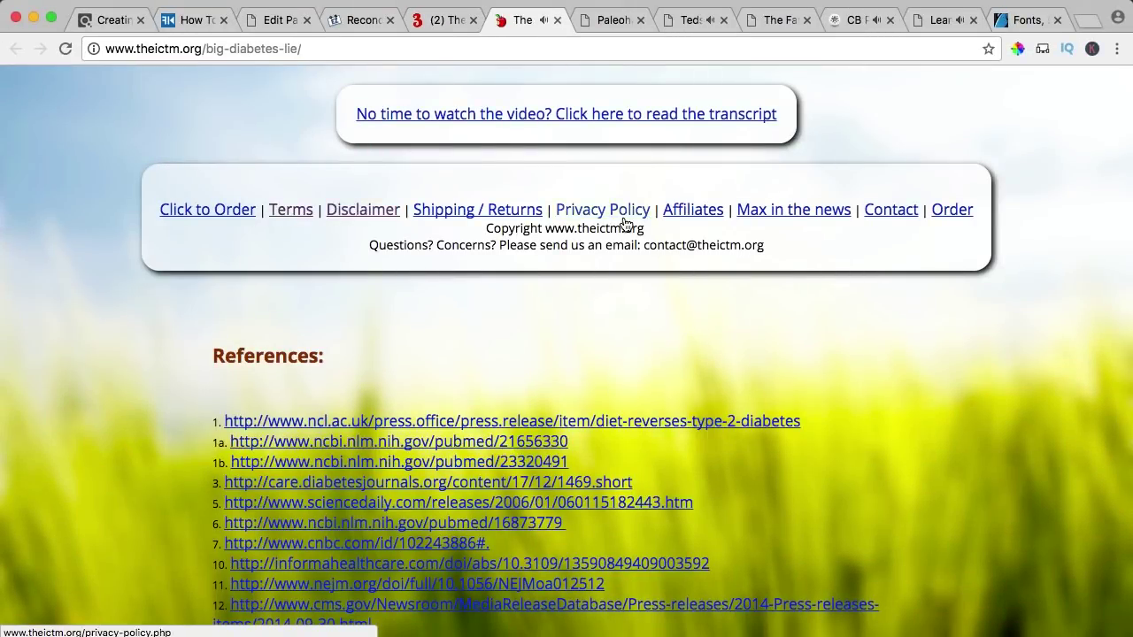
key("ctrl+Tab")
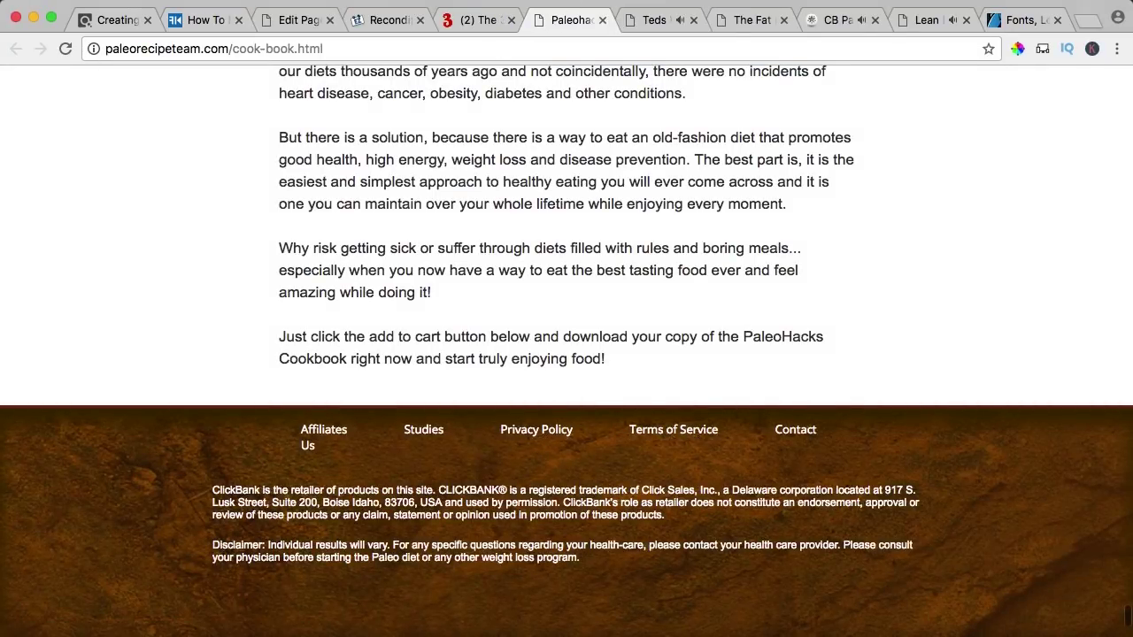
left_click(603, 20)
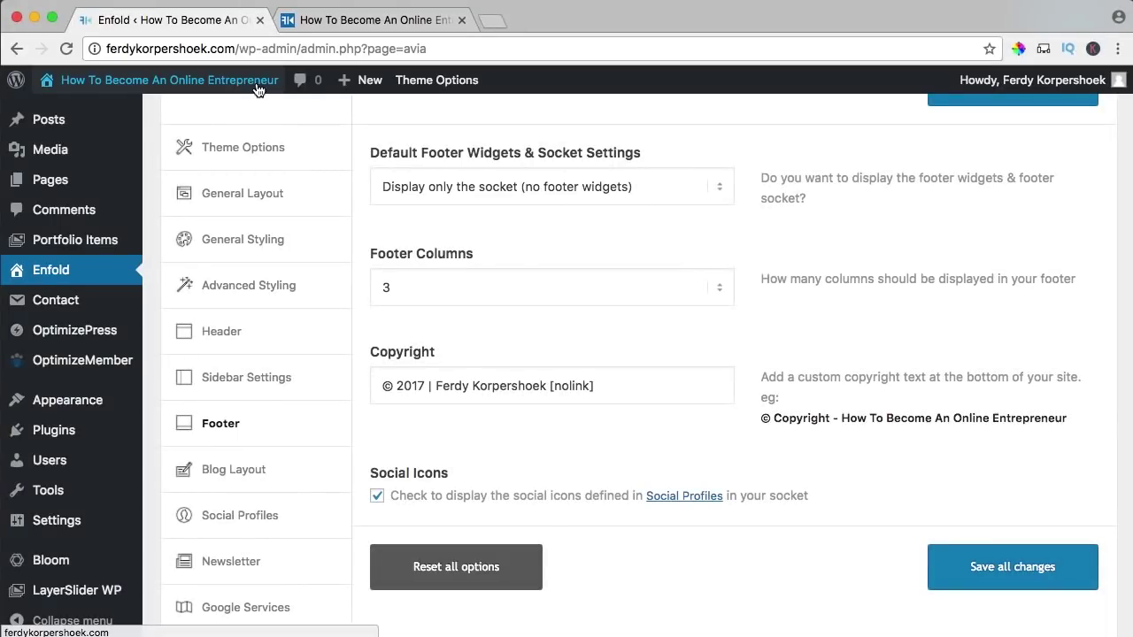
- Create a new blog post from the admin bar's + New menu
mouse_move(358, 81)
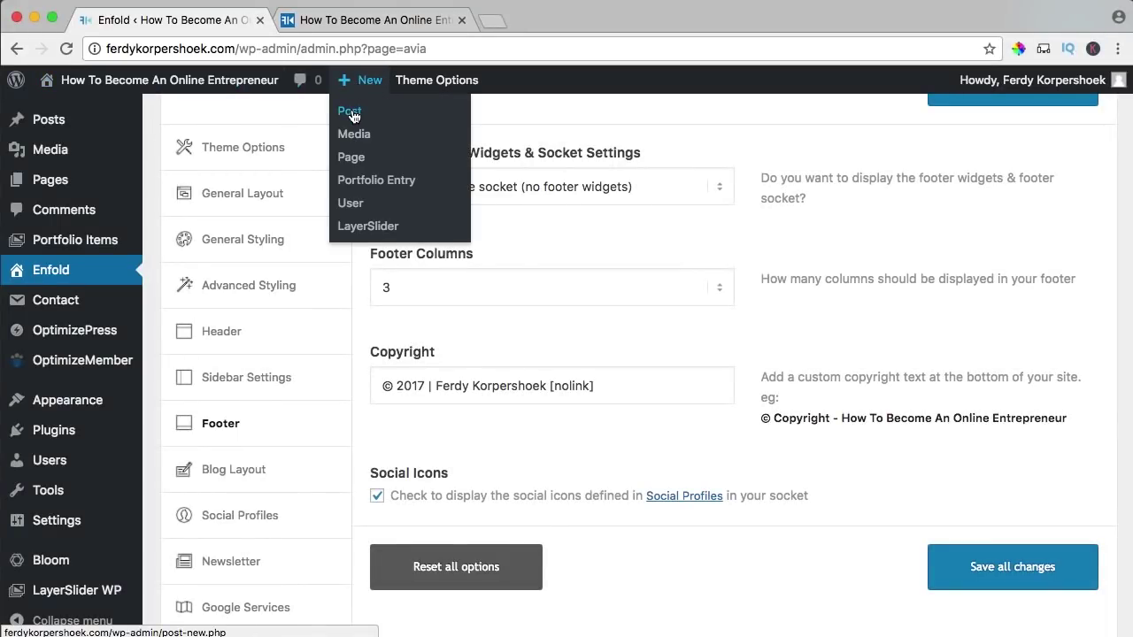
left_click(353, 116, "super")
left_click(339, 21)
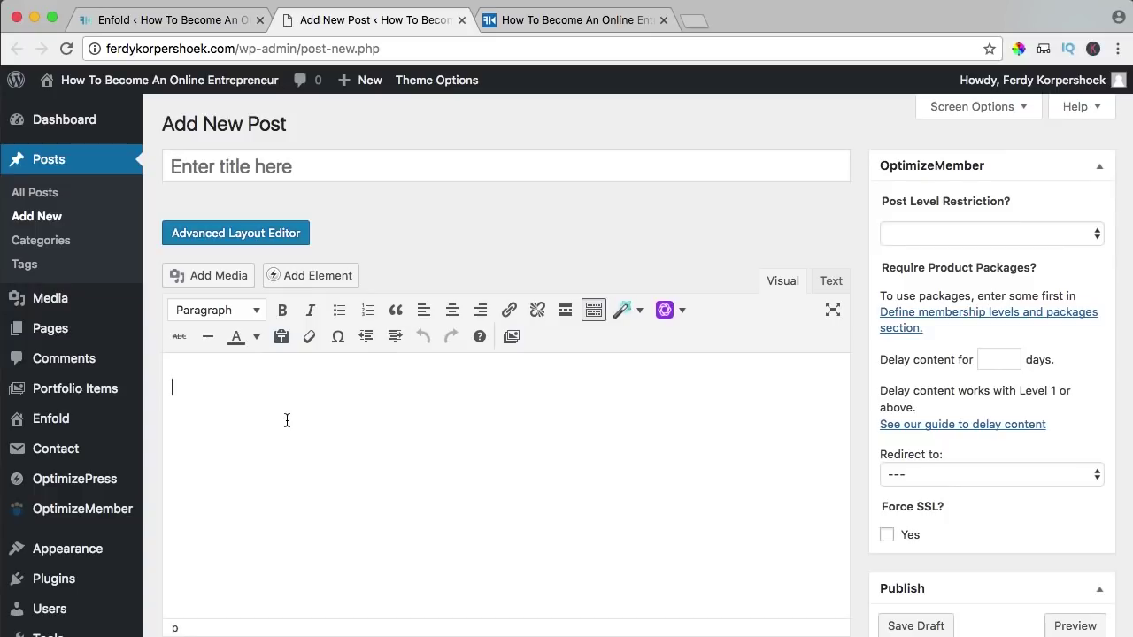
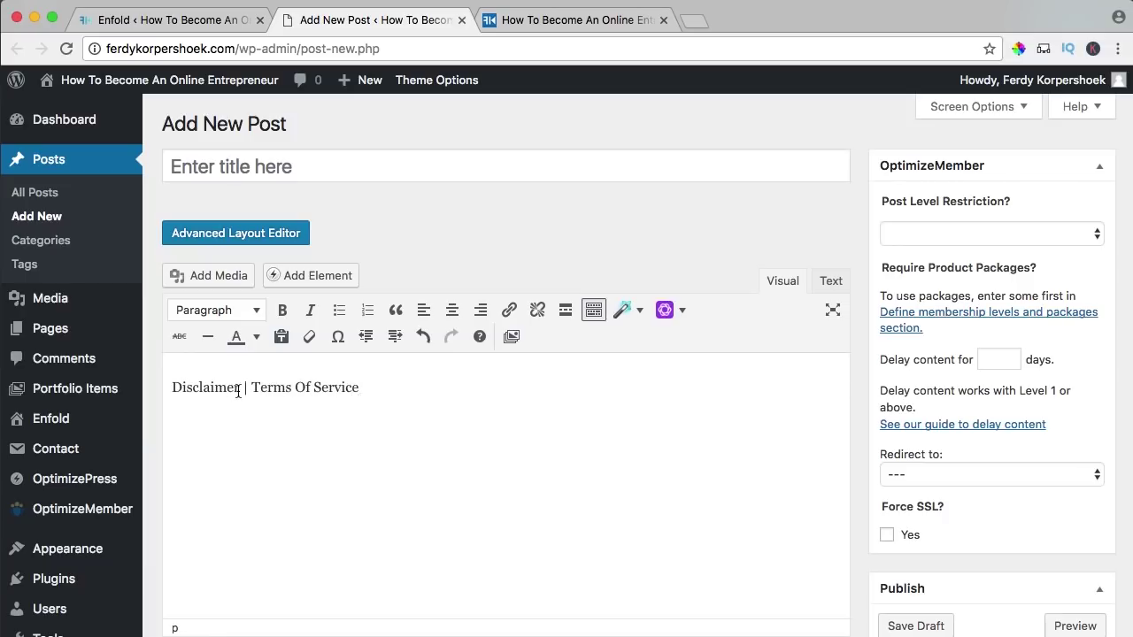
- Link the word 'Disclaimer' to the Disclaimer page, opening in a new tab
left_click_drag(237, 387, 150, 383)
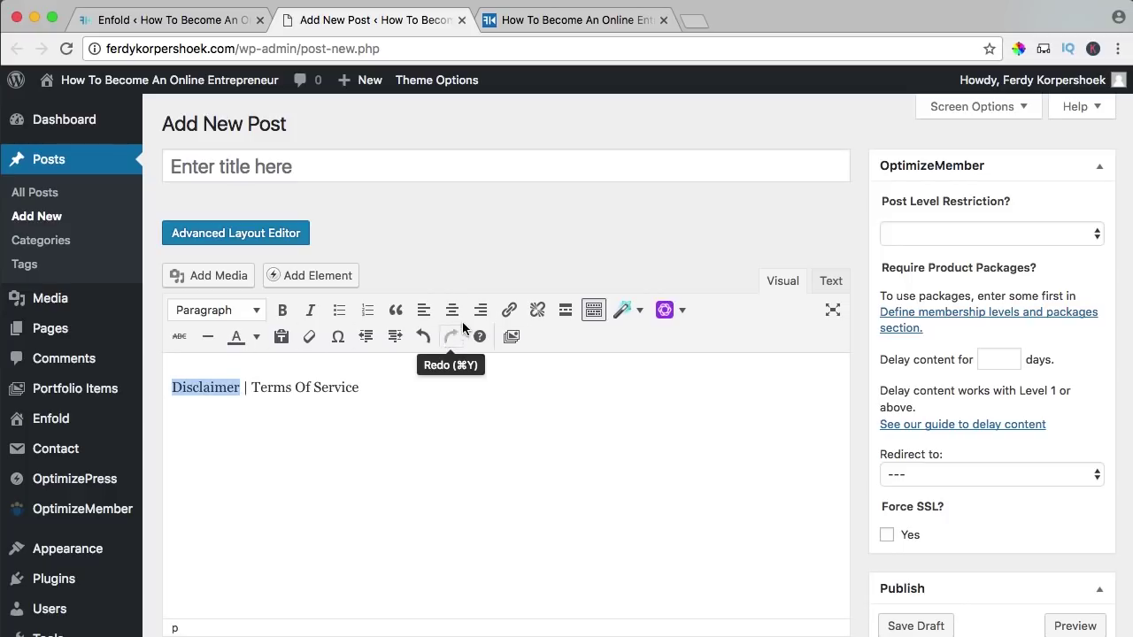
left_click(511, 312)
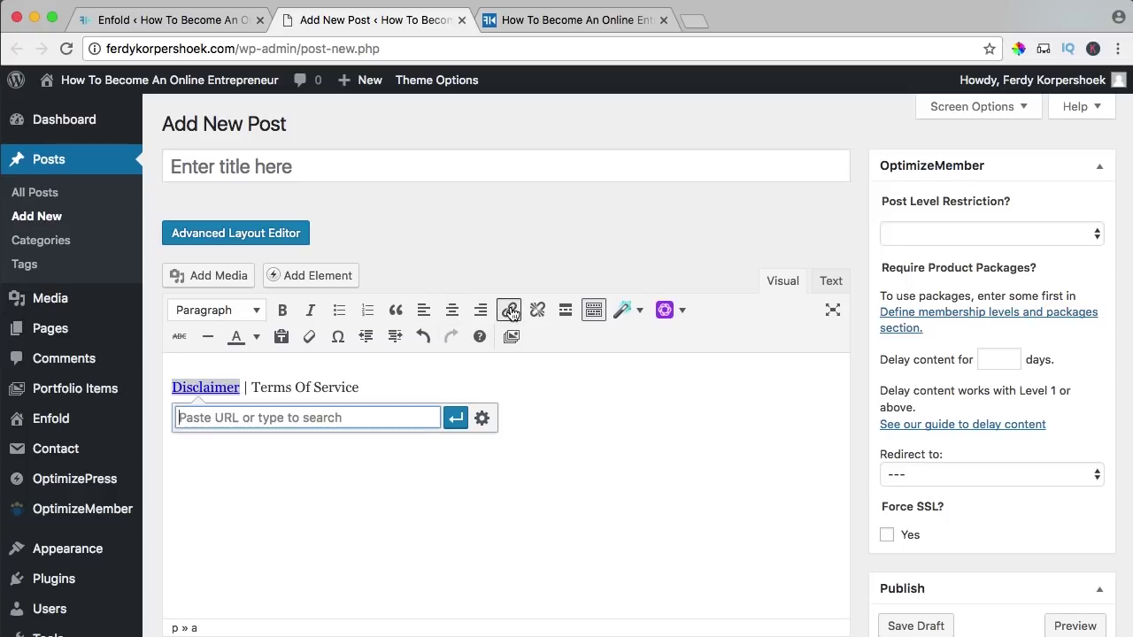
left_click(482, 419)
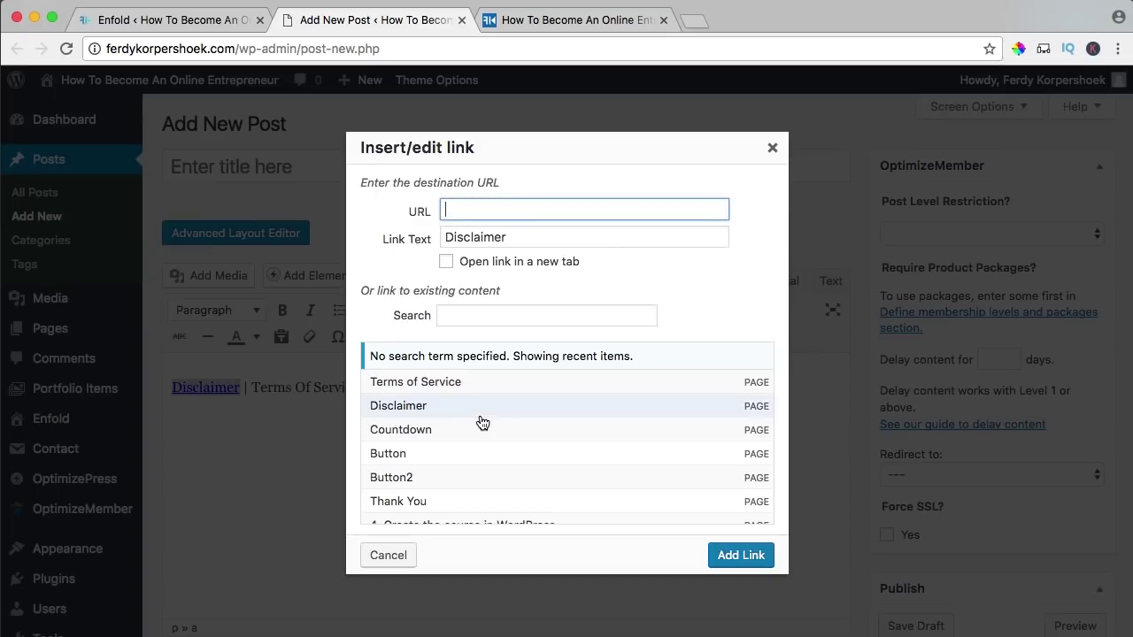
left_click(473, 319)
type("d")
left_click(422, 407)
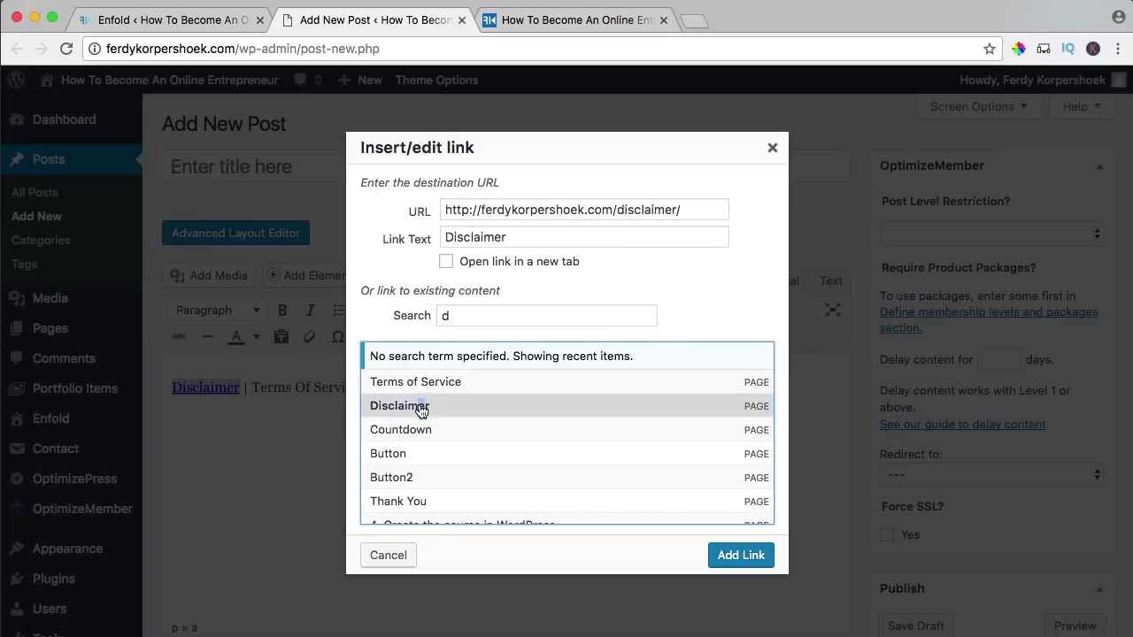
left_click(446, 262)
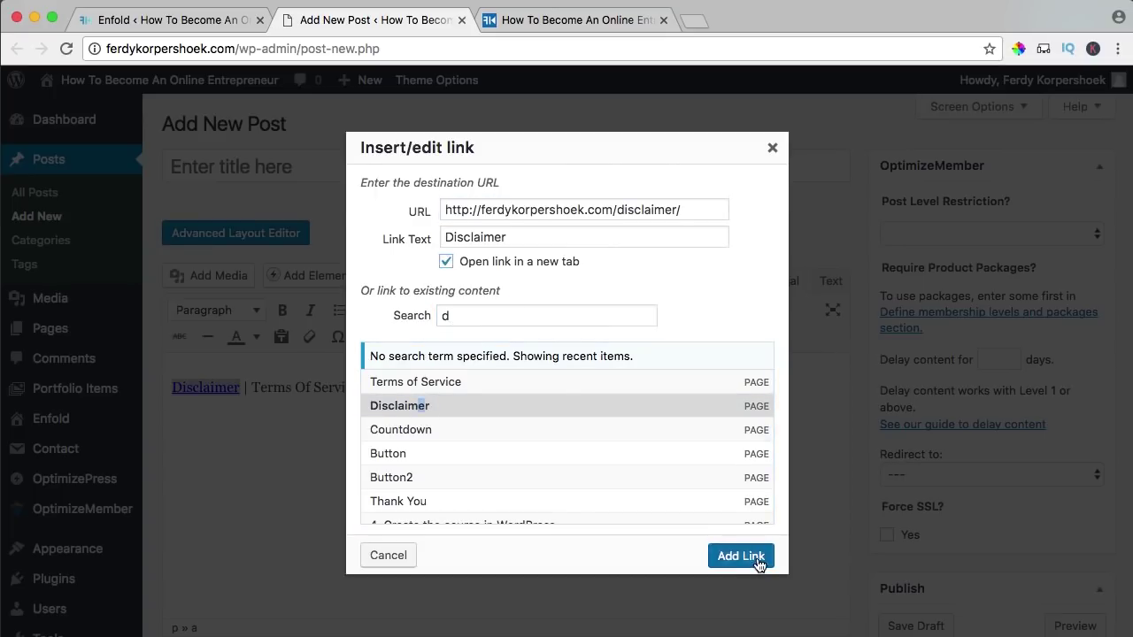
left_click(756, 557)
- Link 'Terms Of Service' to its page in a new tab, then select all the post's HTML
left_click_drag(373, 385, 279, 387)
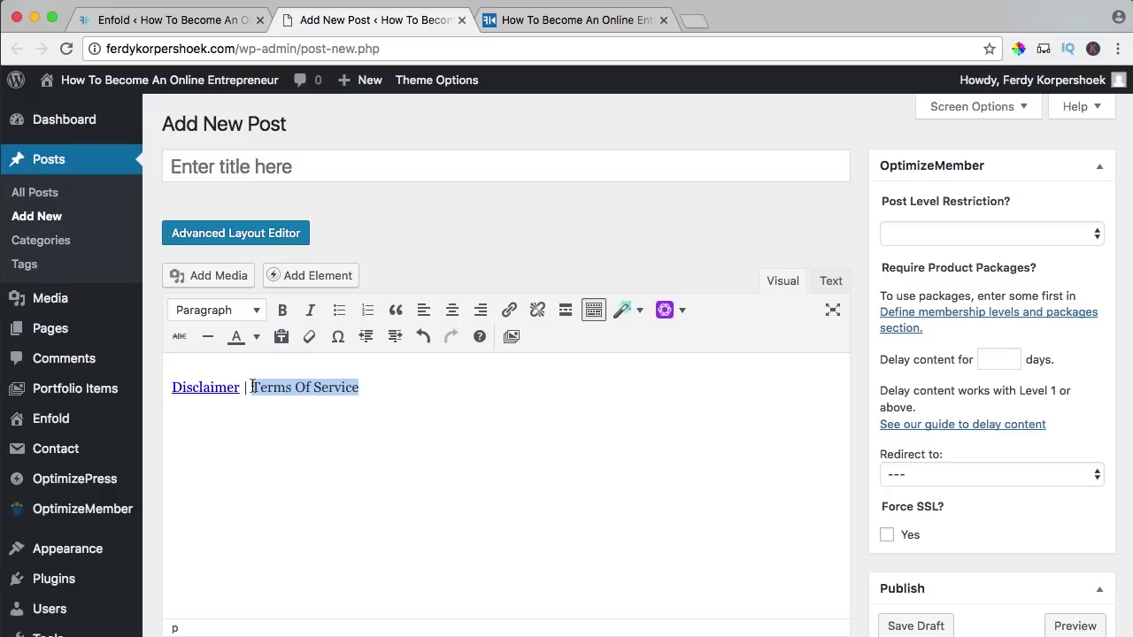
left_click(509, 310)
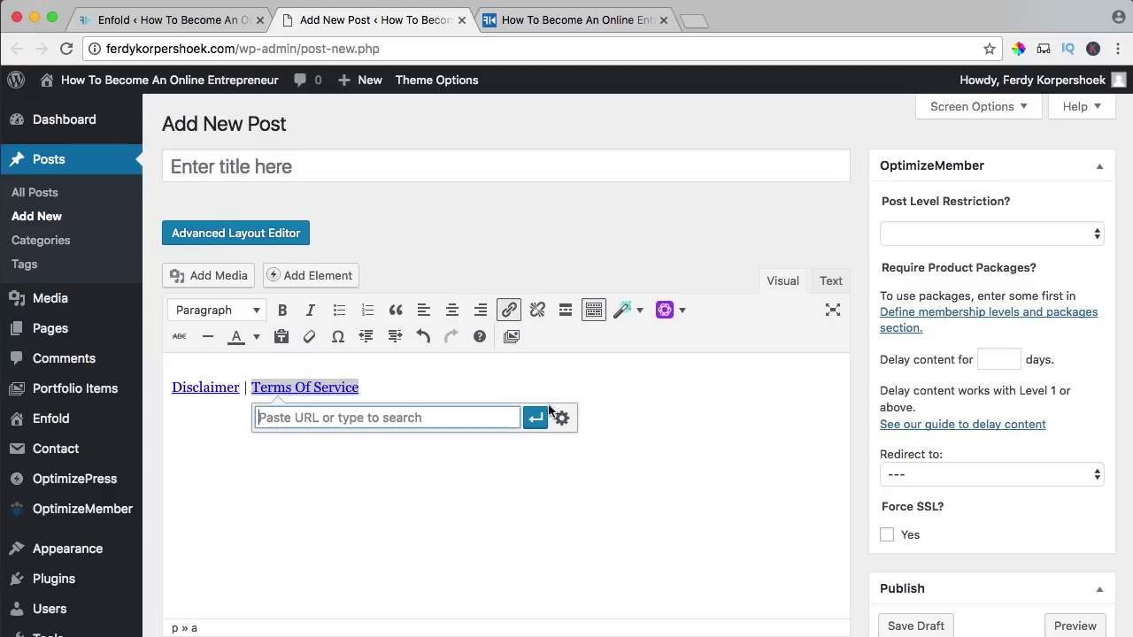
left_click(563, 419)
left_click(459, 384)
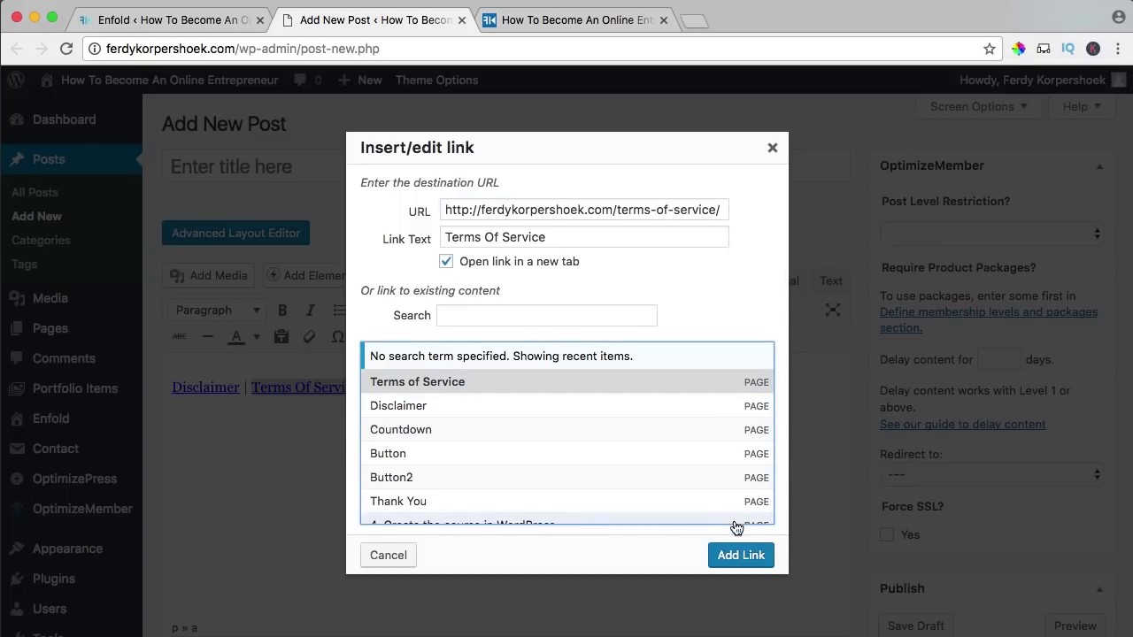
left_click(737, 556)
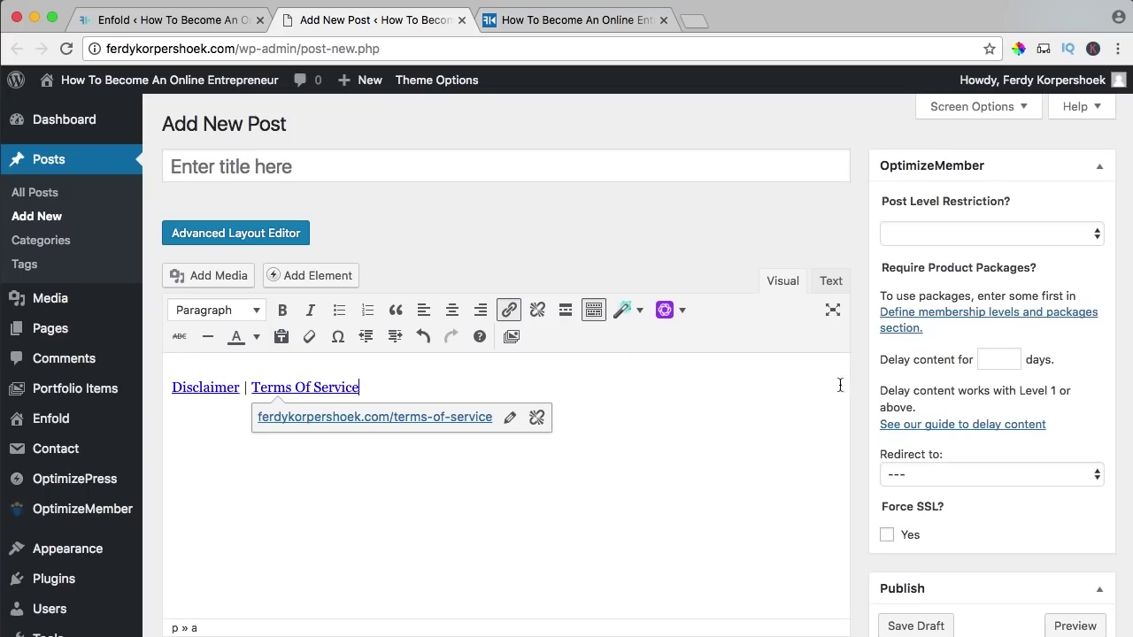
left_click(830, 283)
key("ctrl+a")
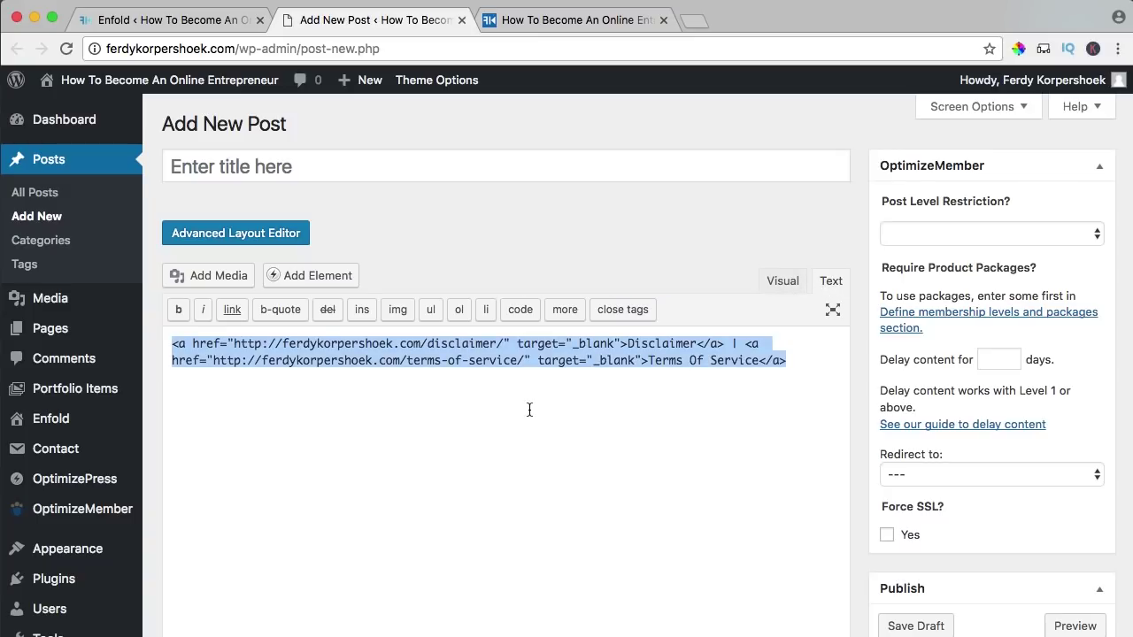
left_click(196, 24)
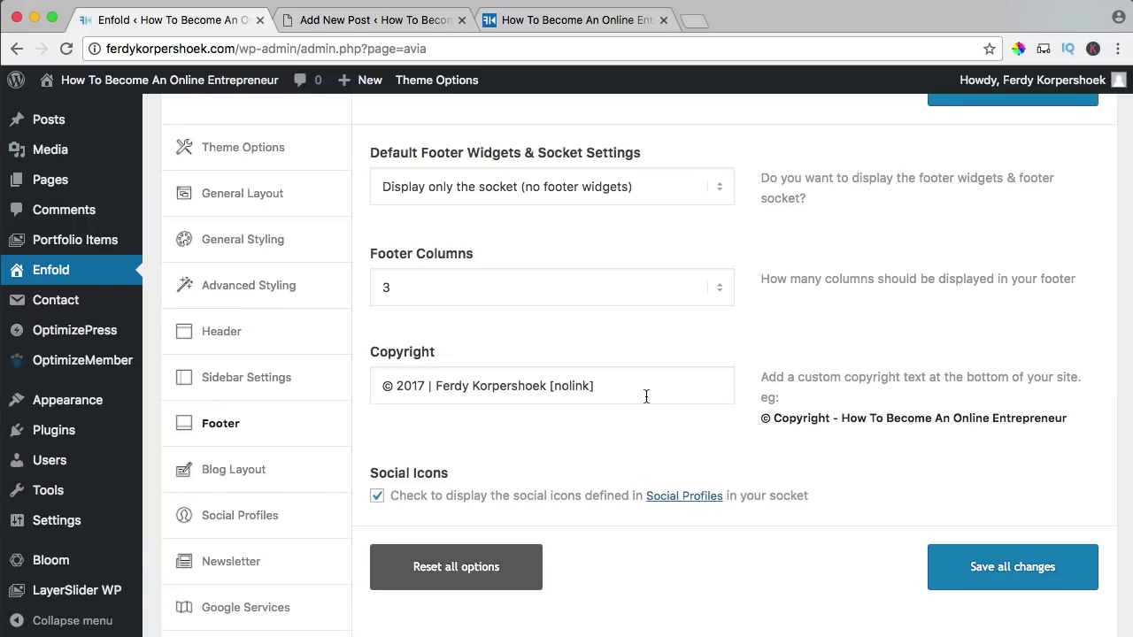
- Paste the link HTML into the footer Copyright text before [nolink] and save all changes
left_click(549, 386)
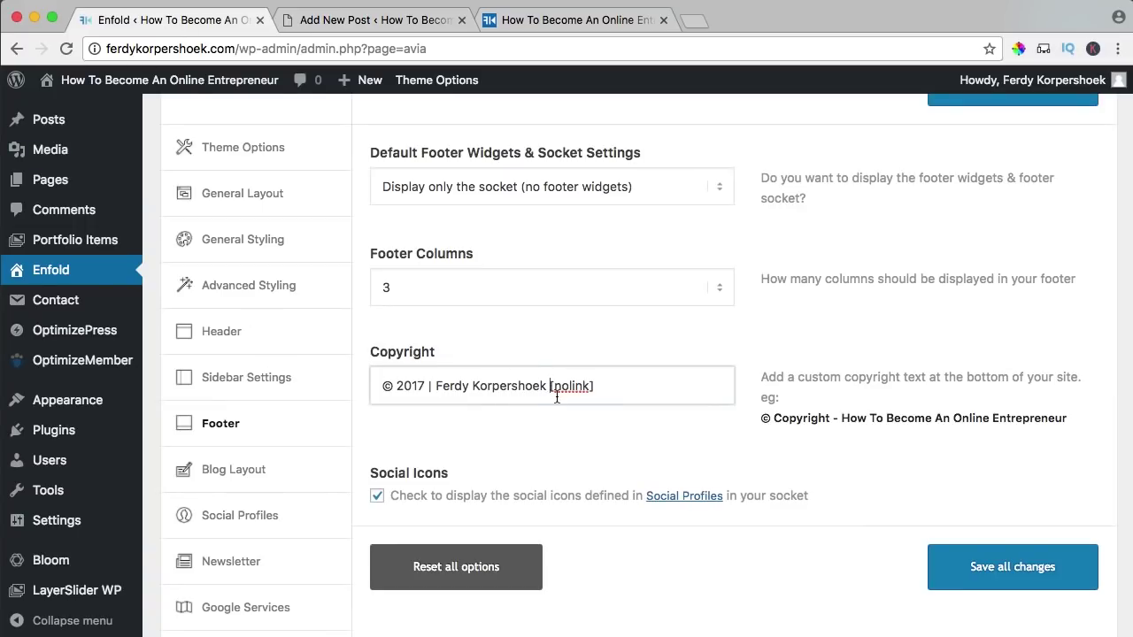
type("|")
key("super+v")
left_click(1007, 561)
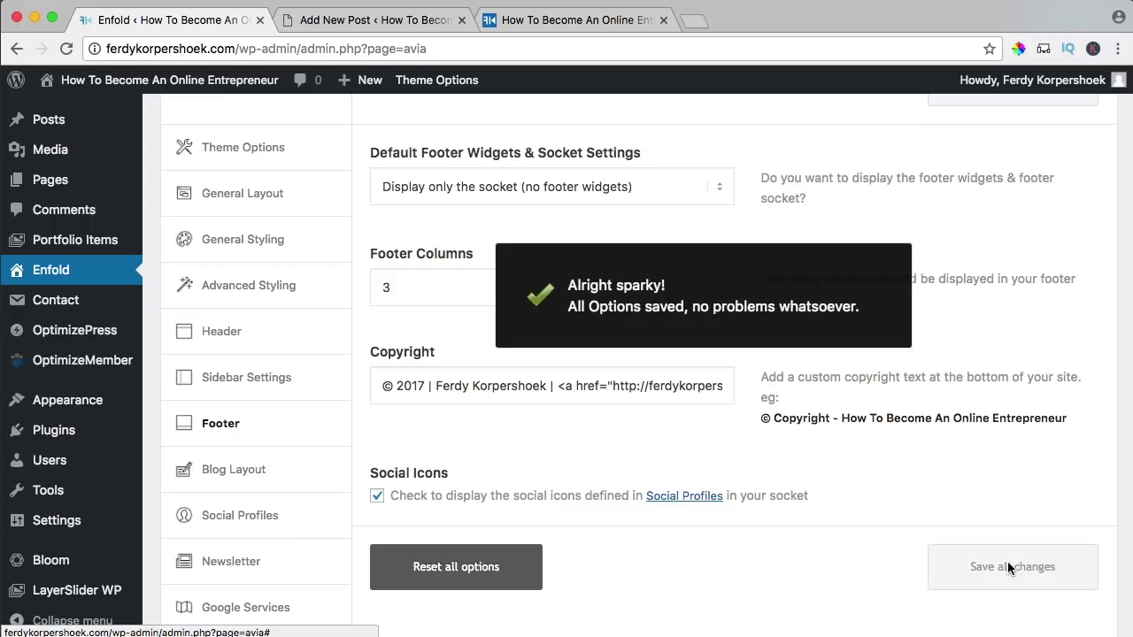
- Check on the live site that the footer Disclaimer link opens its page
left_click(187, 84)
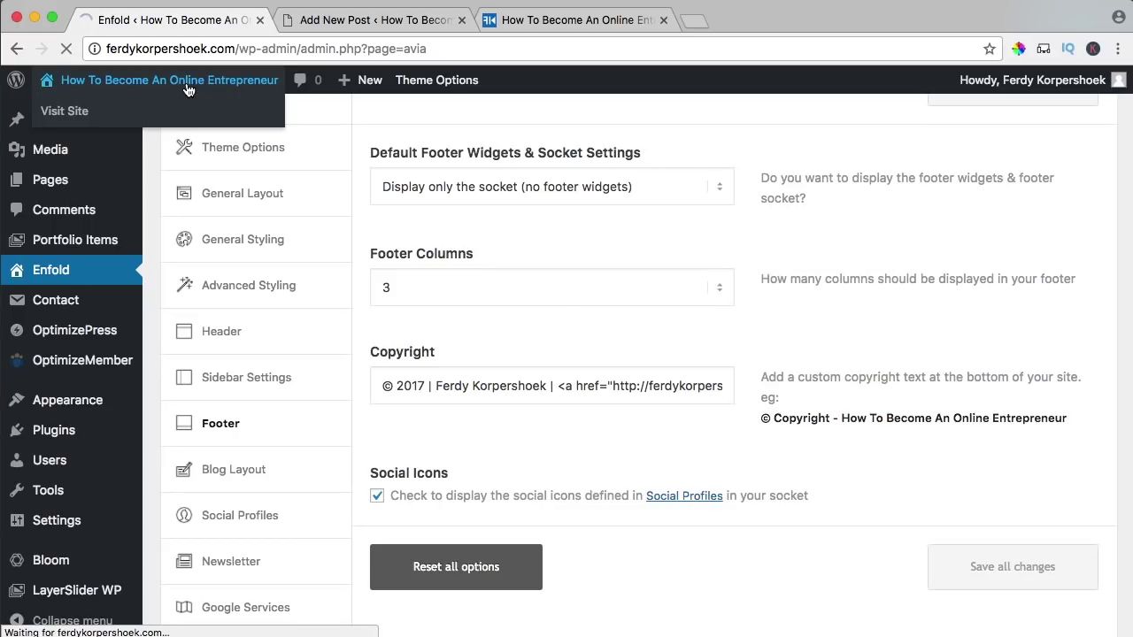
scroll(397, 297, "down", 20)
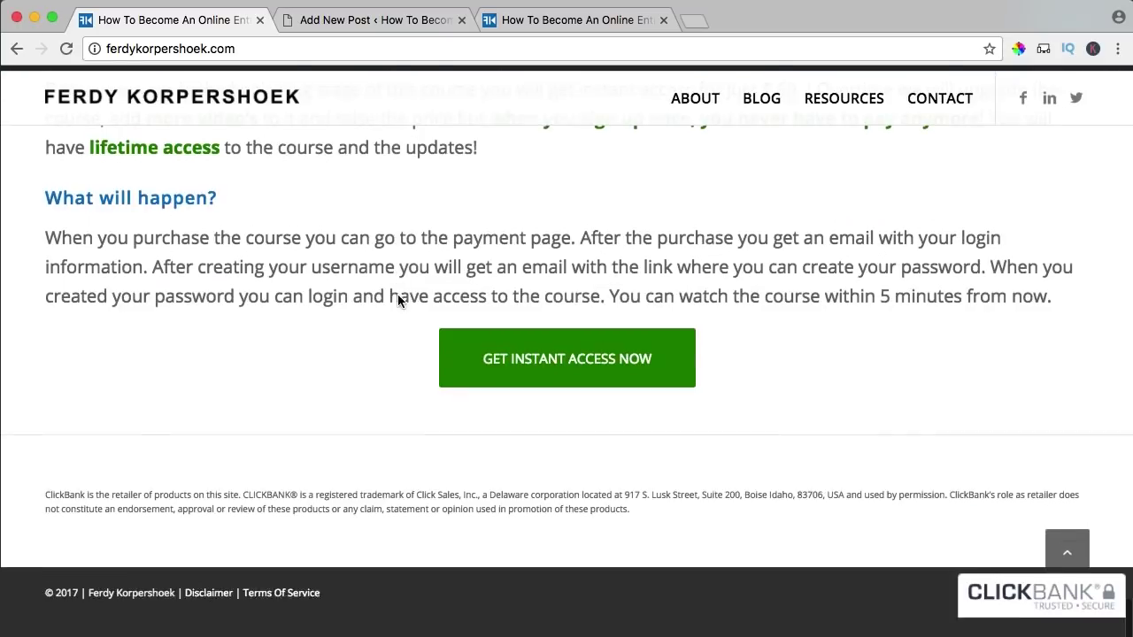
left_click(209, 615)
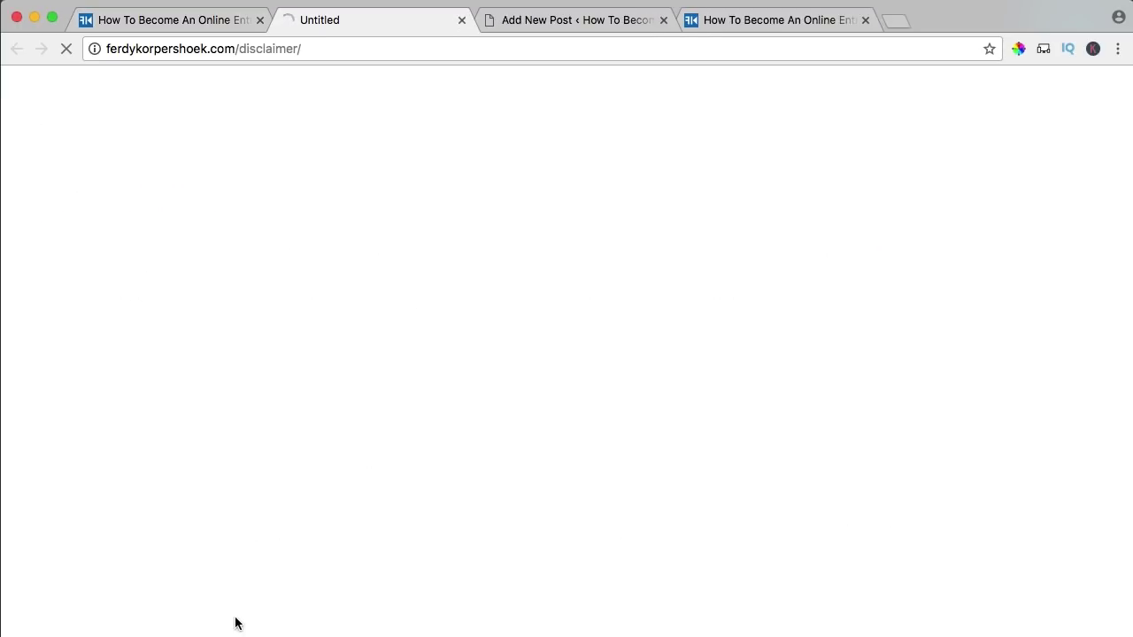
left_click(461, 20)
- Test the footer Terms Of Service link, then review the pitch page requirements in Creating Your First Product
left_click(286, 616)
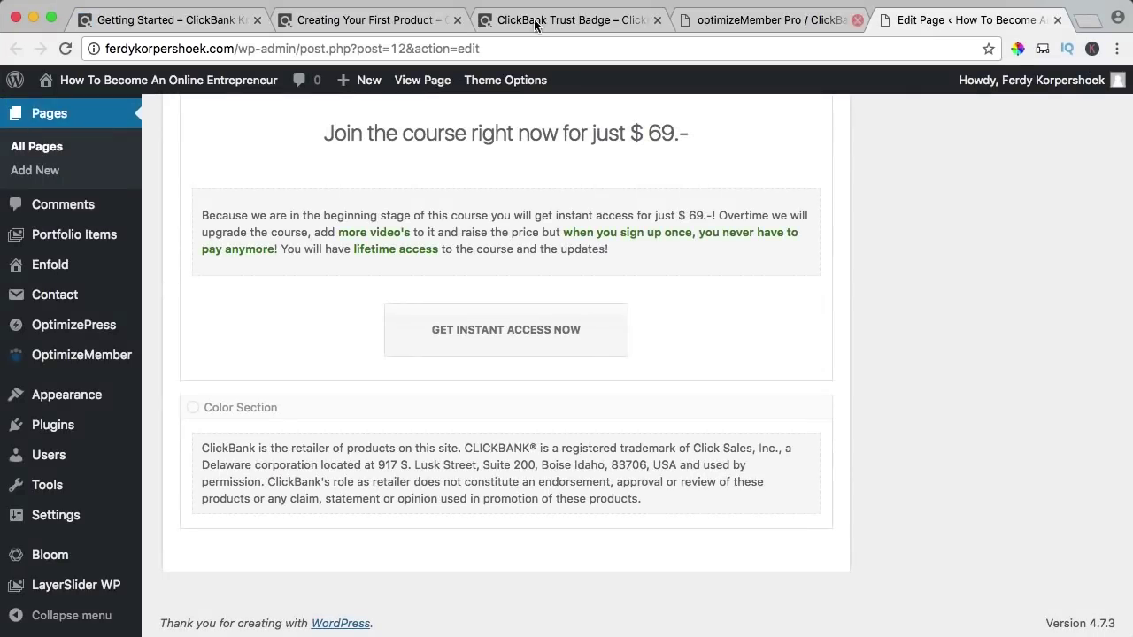
left_click(315, 26)
scroll(249, 301, "up", 10)
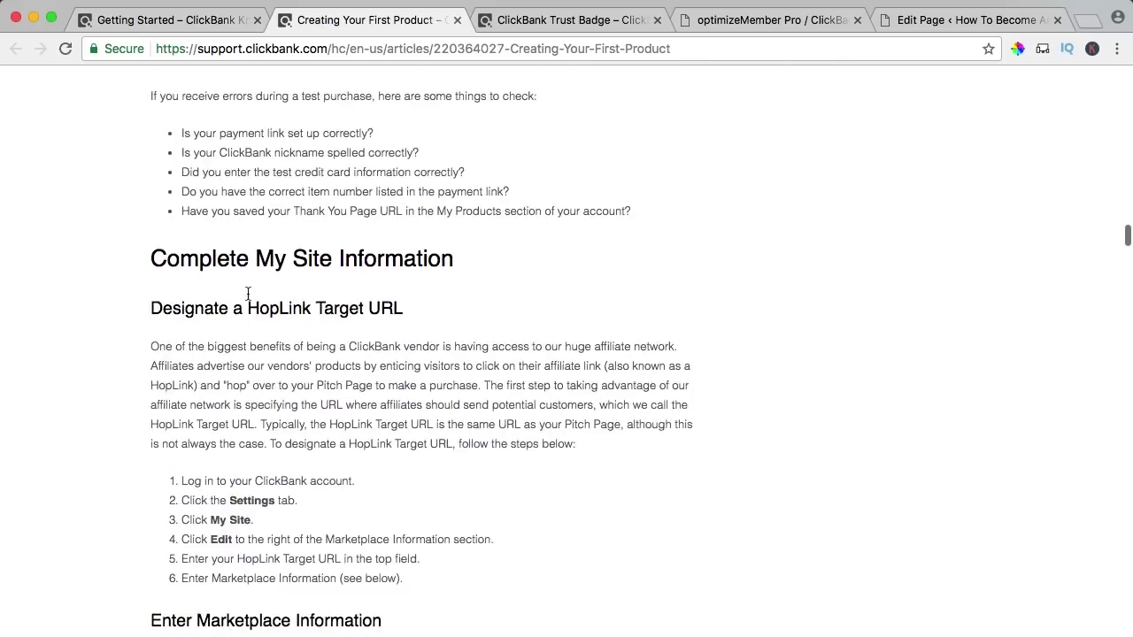
scroll(249, 301, "up", 20)
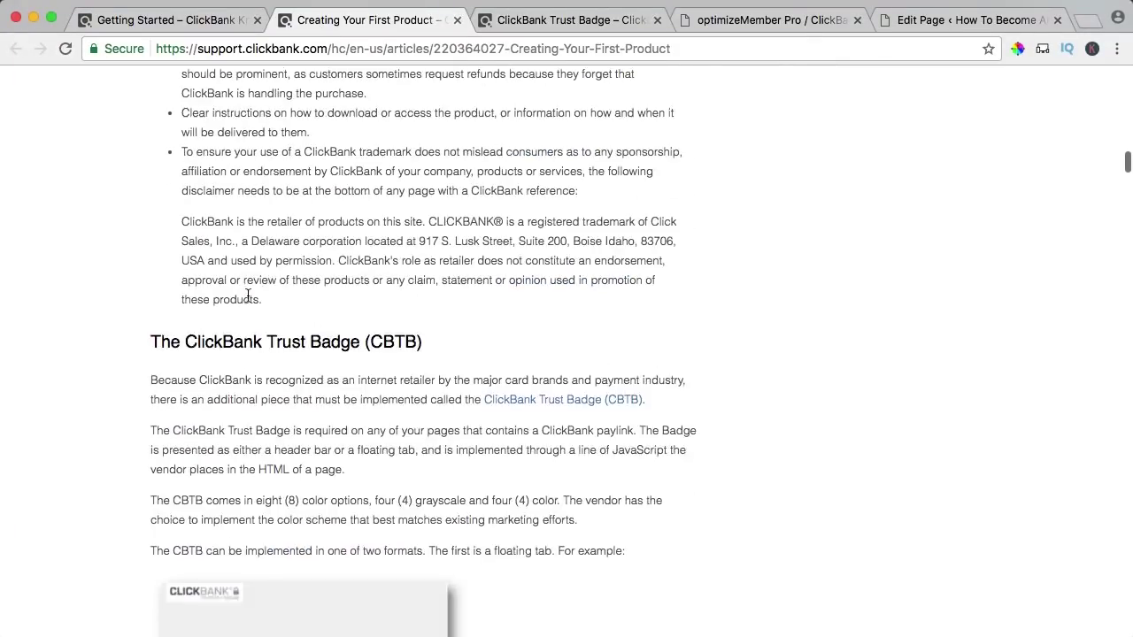
scroll(247, 294, "up", 15)
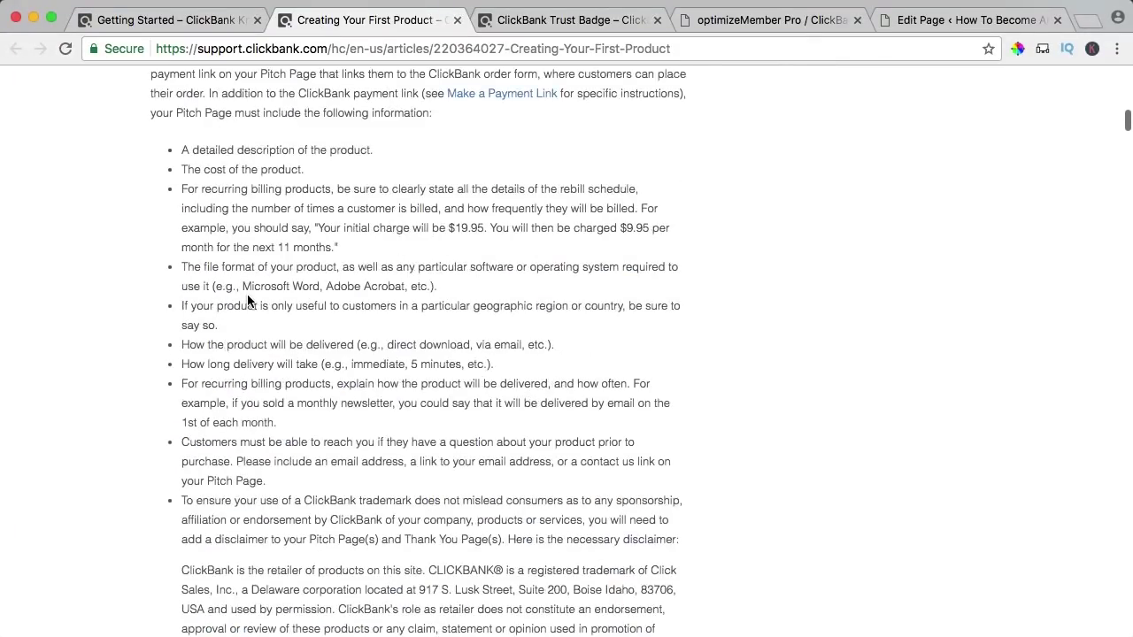
left_click_drag(228, 392, 340, 395)
left_click(805, 129)
- Write the purchase-and-login paragraph under 'What will happen?' in the Home page text block and save
left_click(944, 21)
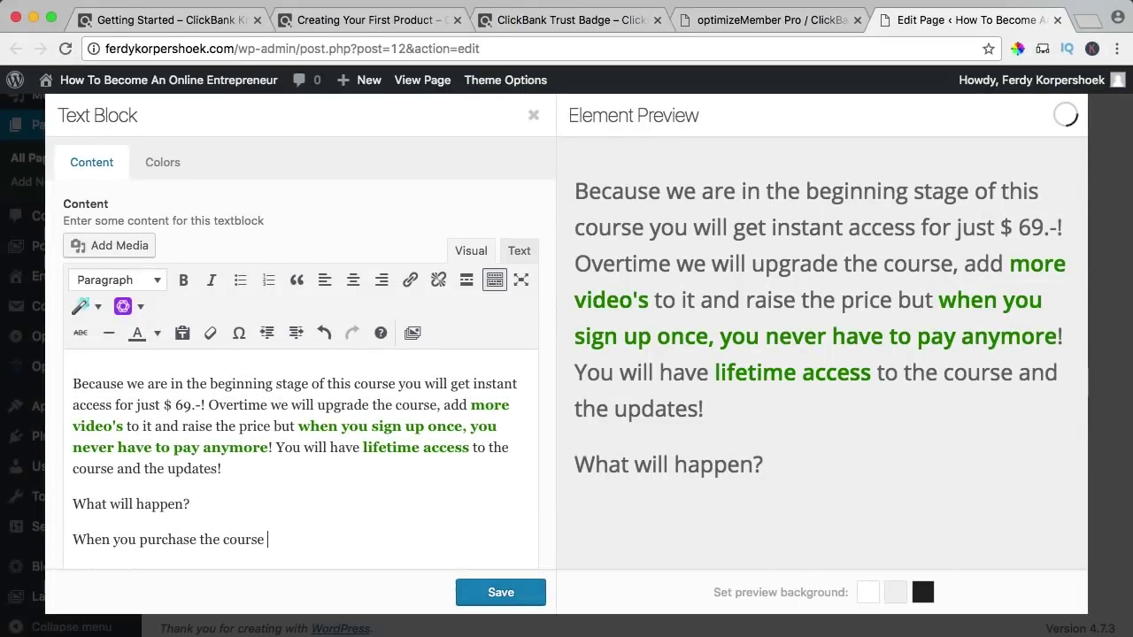
type("yo c can pay with Payp")
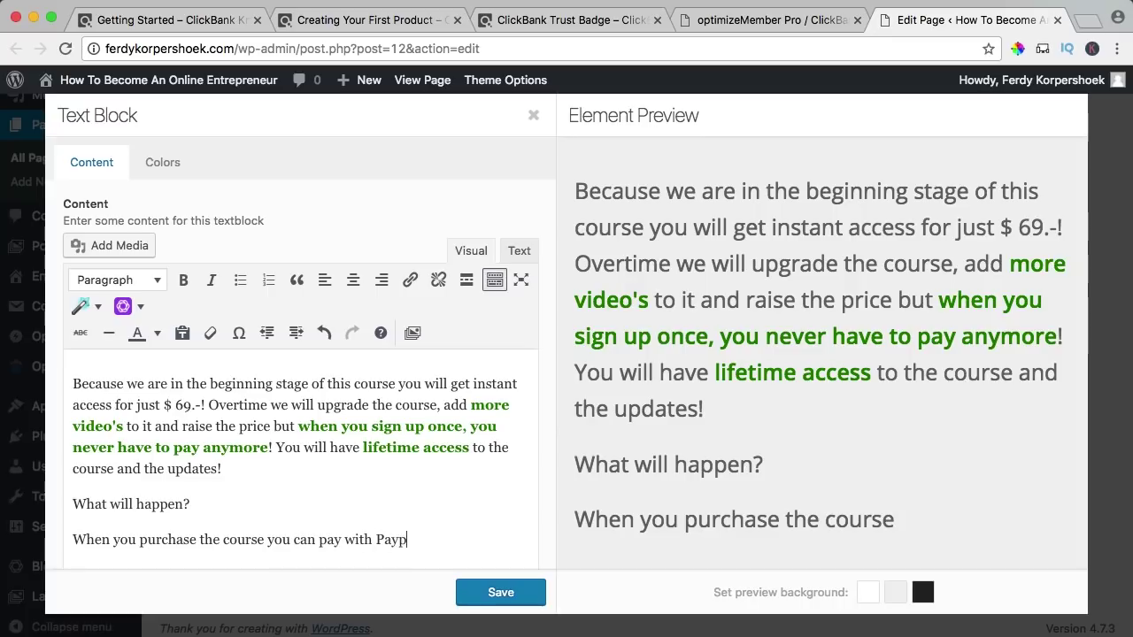
type("car")
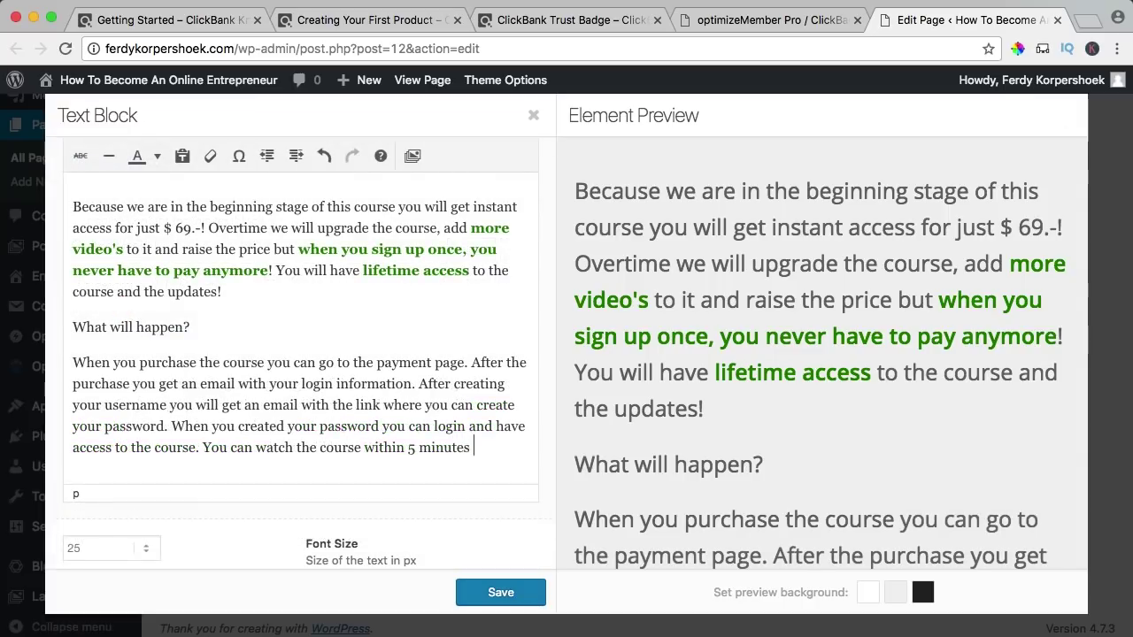
type("now.")
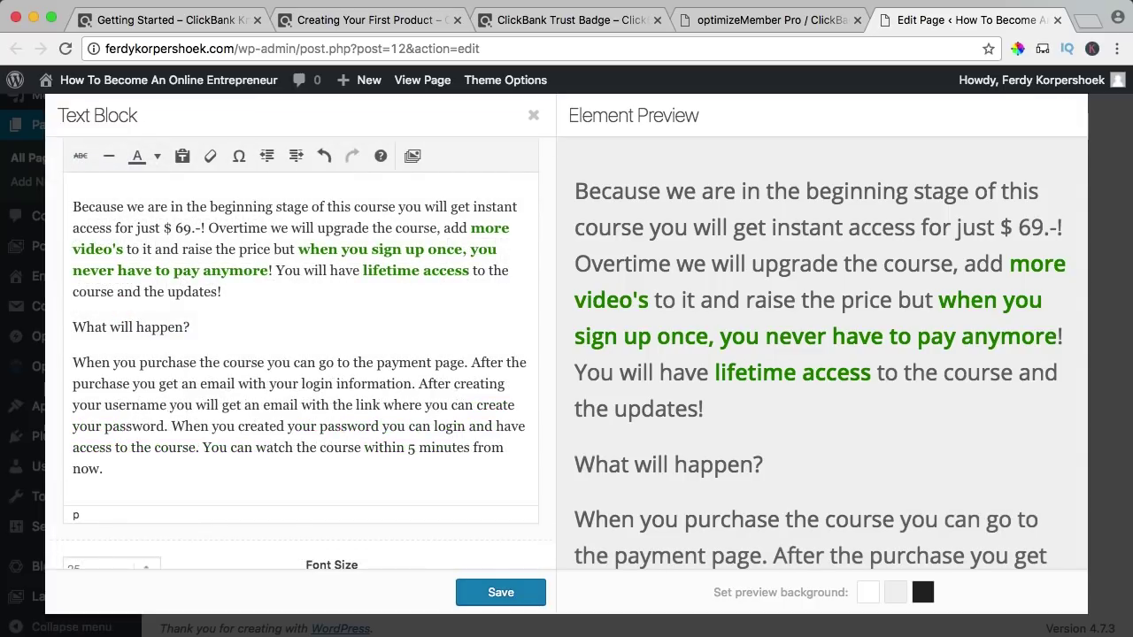
left_click(86, 326)
scroll(89, 328, "up", 3)
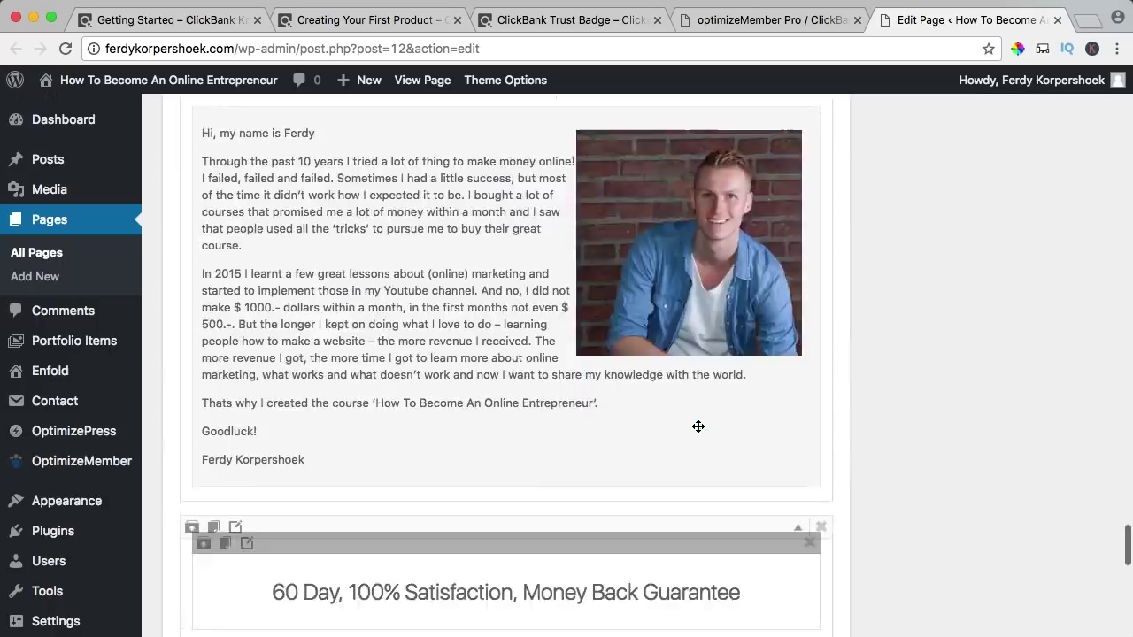
scroll(698, 424, "up", 20)
scroll(696, 432, "up", 4)
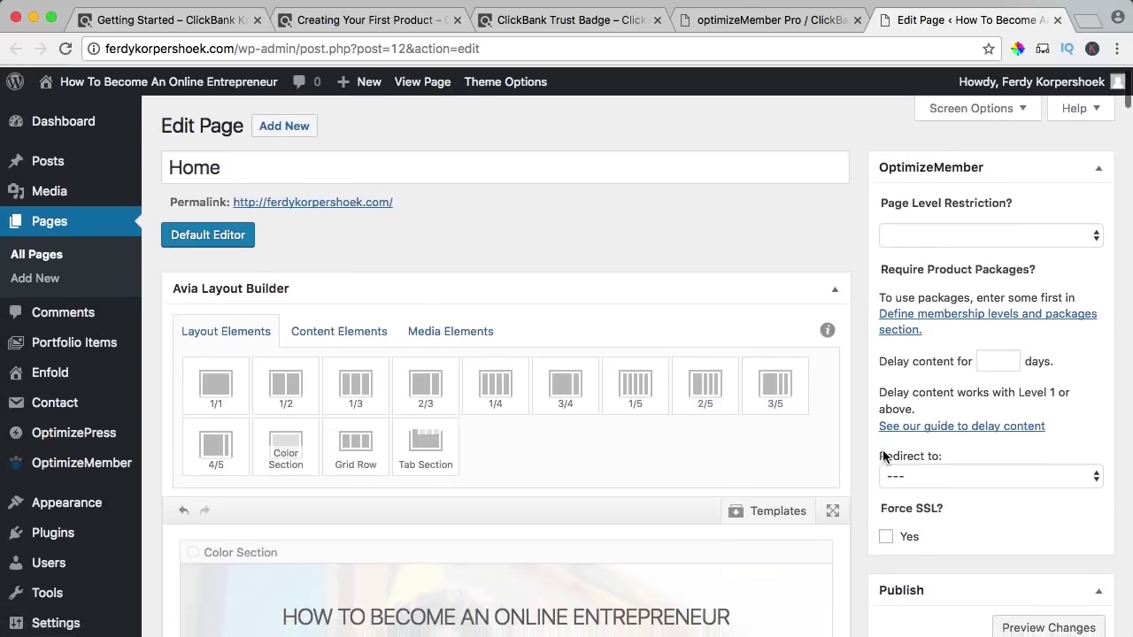
scroll(938, 456, "down", 3)
left_click(1062, 549)
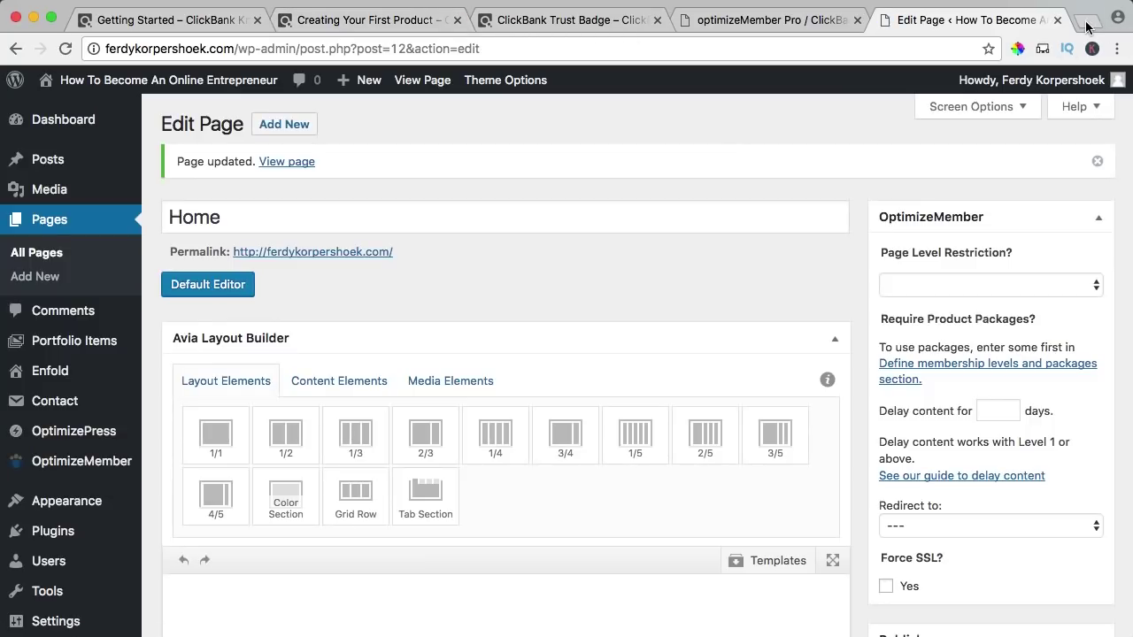
left_click(1087, 19)
- Log in to clickbank.com and go to the My Site settings page
type("clickbank.com")
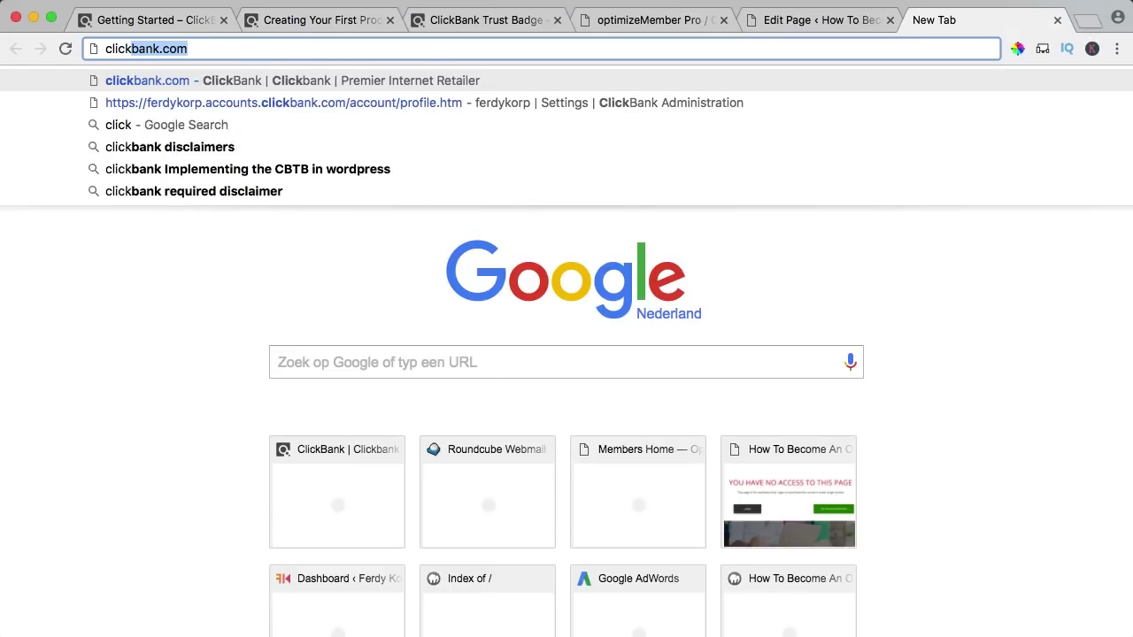
key("Return")
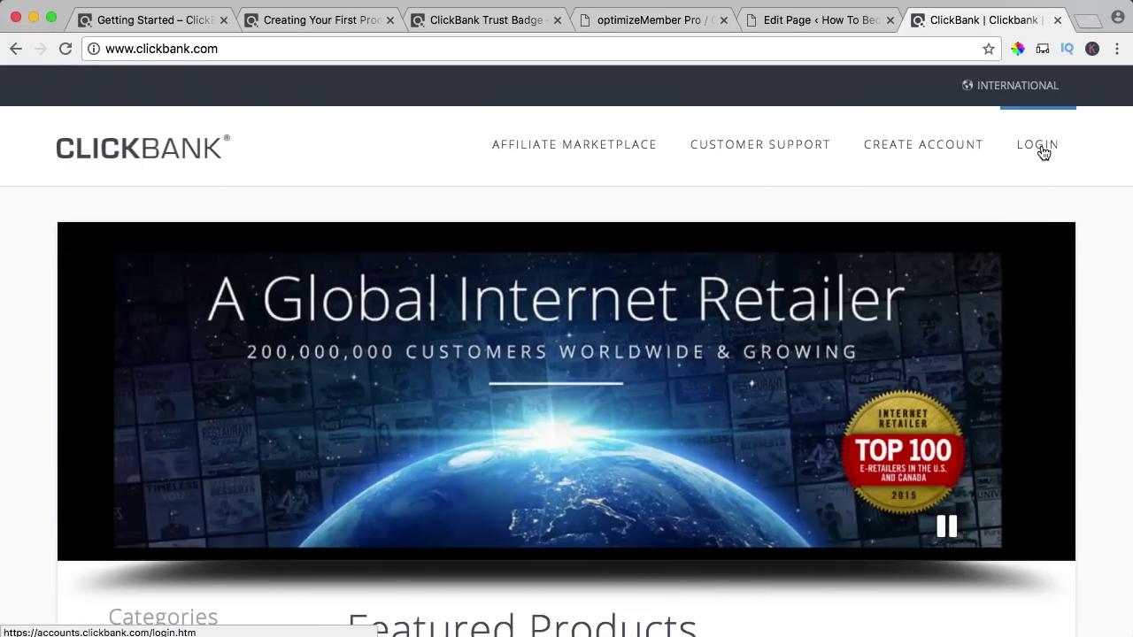
left_click(1043, 152)
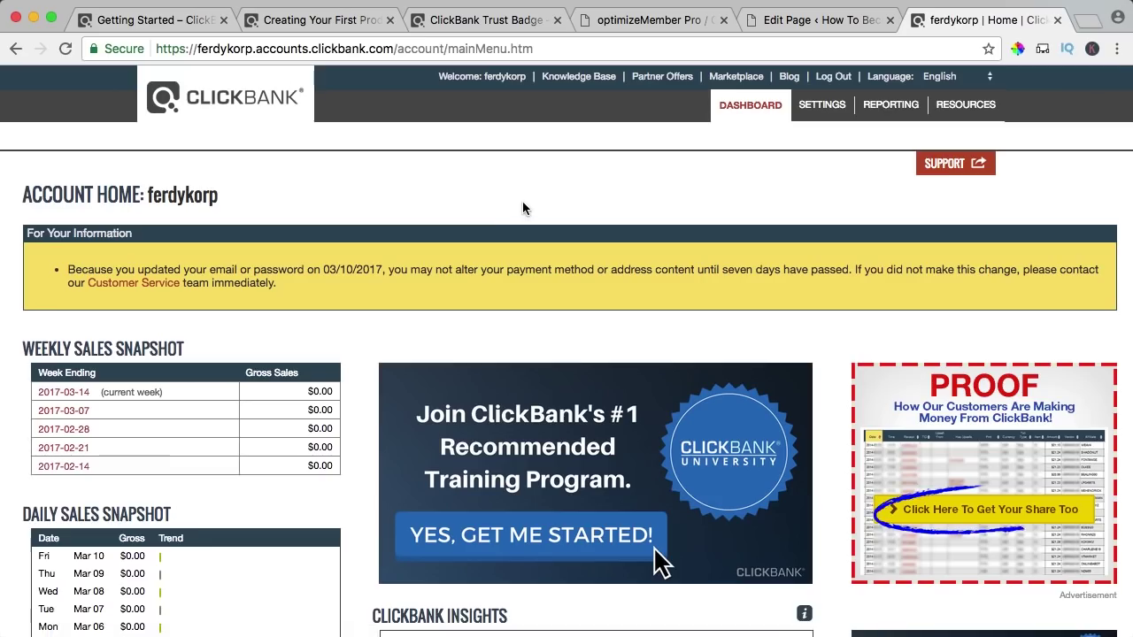
left_click(832, 113)
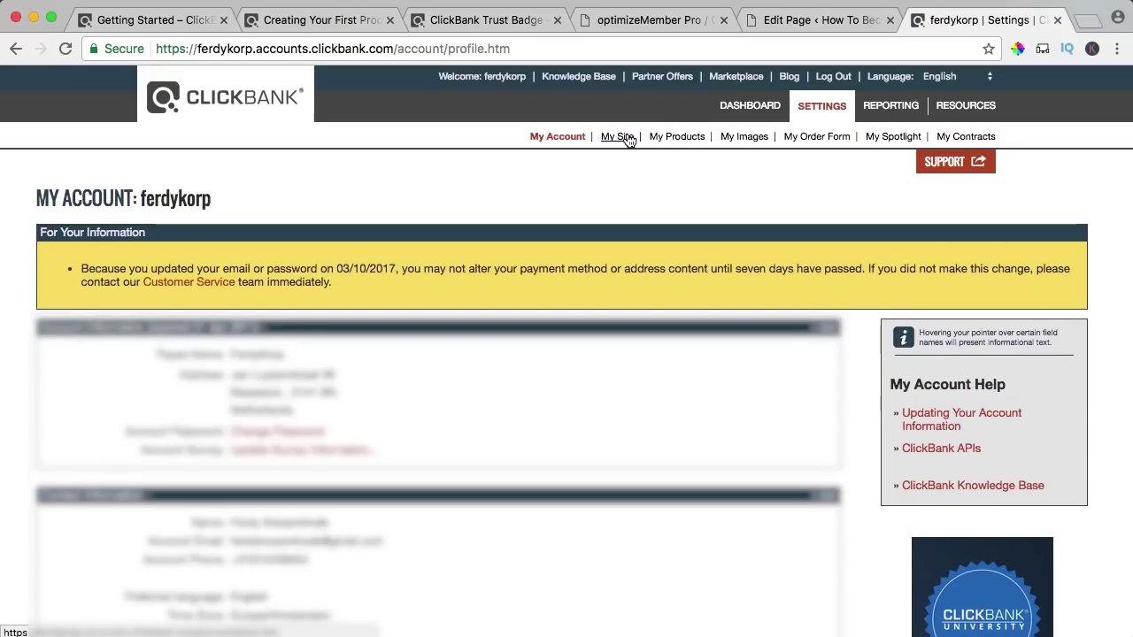
left_click(616, 137)
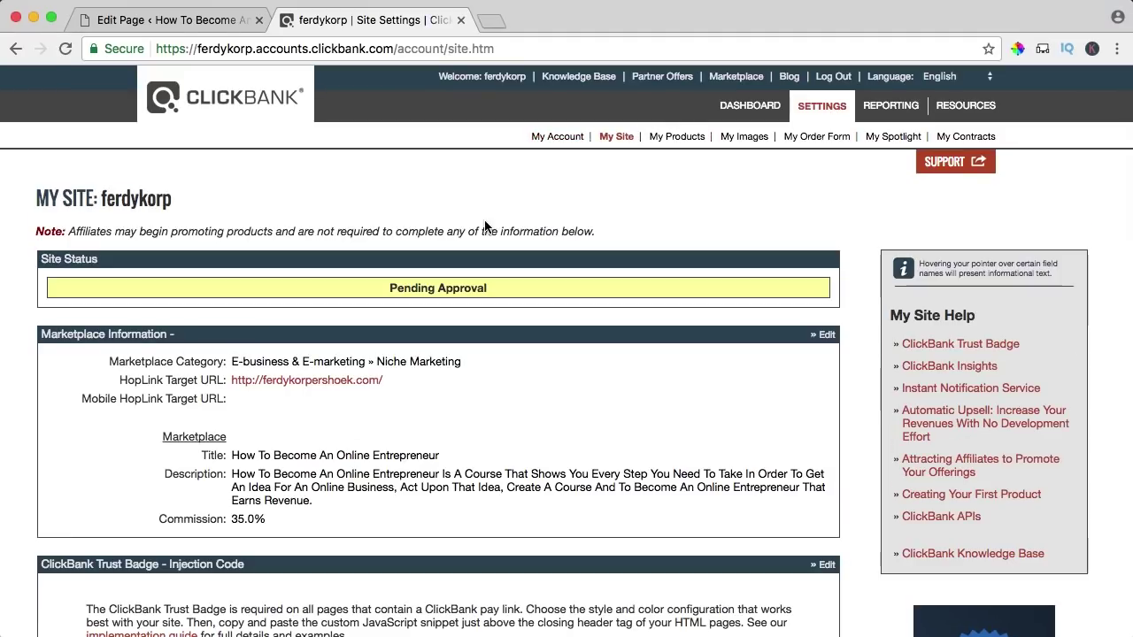
scroll(486, 226, "down", 1)
scroll(486, 226, "down", 2)
scroll(429, 168, "down", 3)
left_click_drag(100, 286, 282, 294)
left_click(290, 293)
scroll(298, 292, "down", 3)
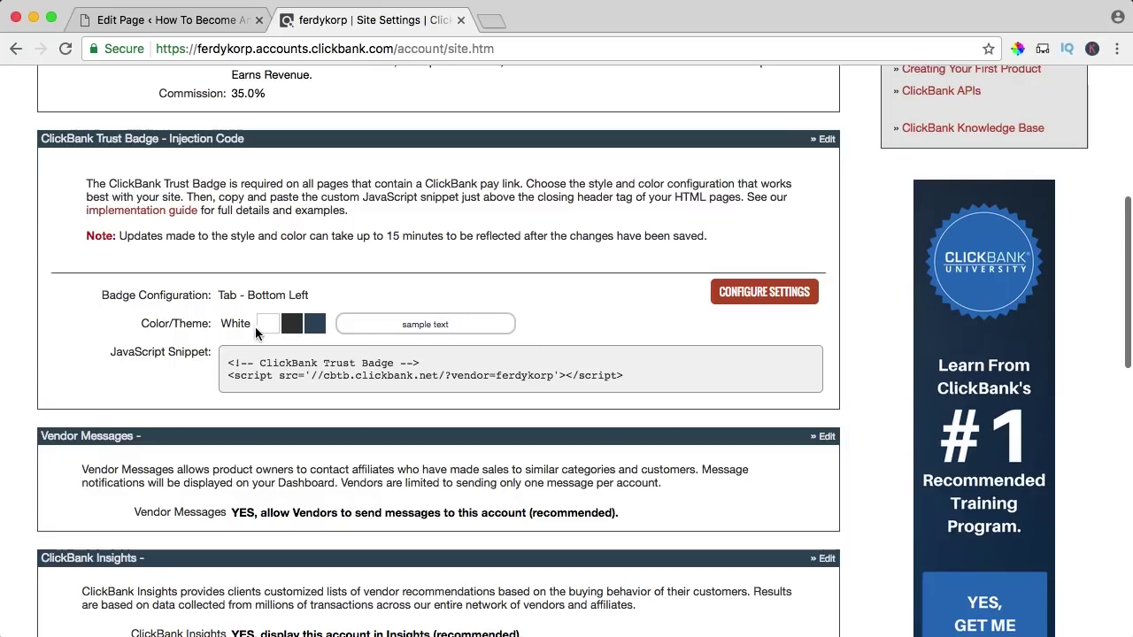
- Copy the Trust Badge JavaScript snippet from its configuration page and return to the WordPress editor
left_click(750, 300)
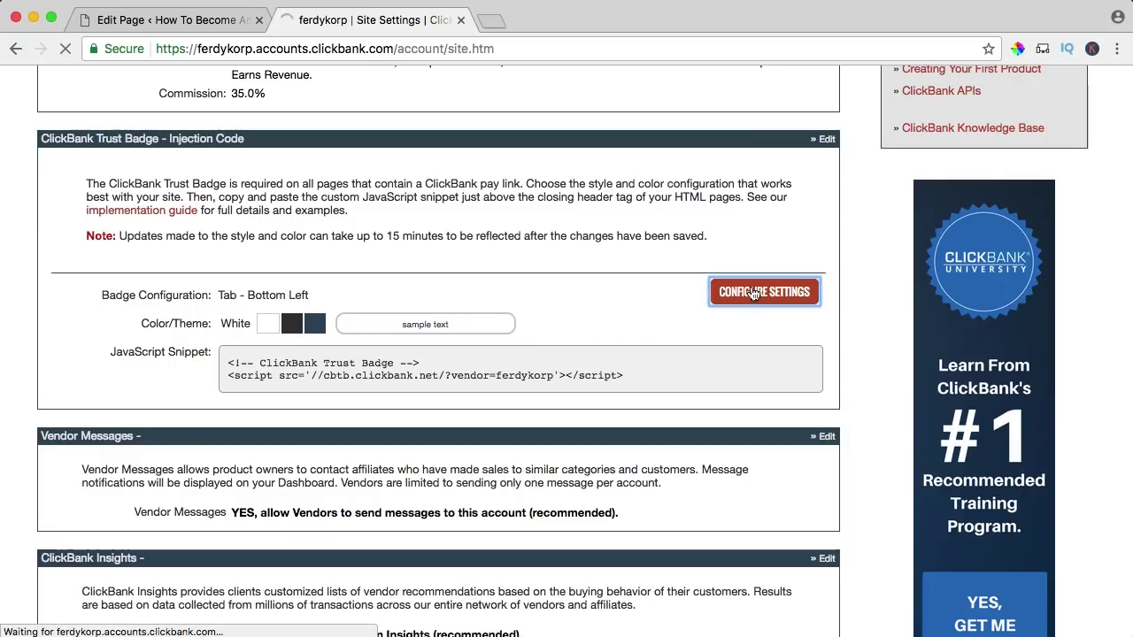
scroll(583, 292, "down", 1)
scroll(582, 292, "down", 5)
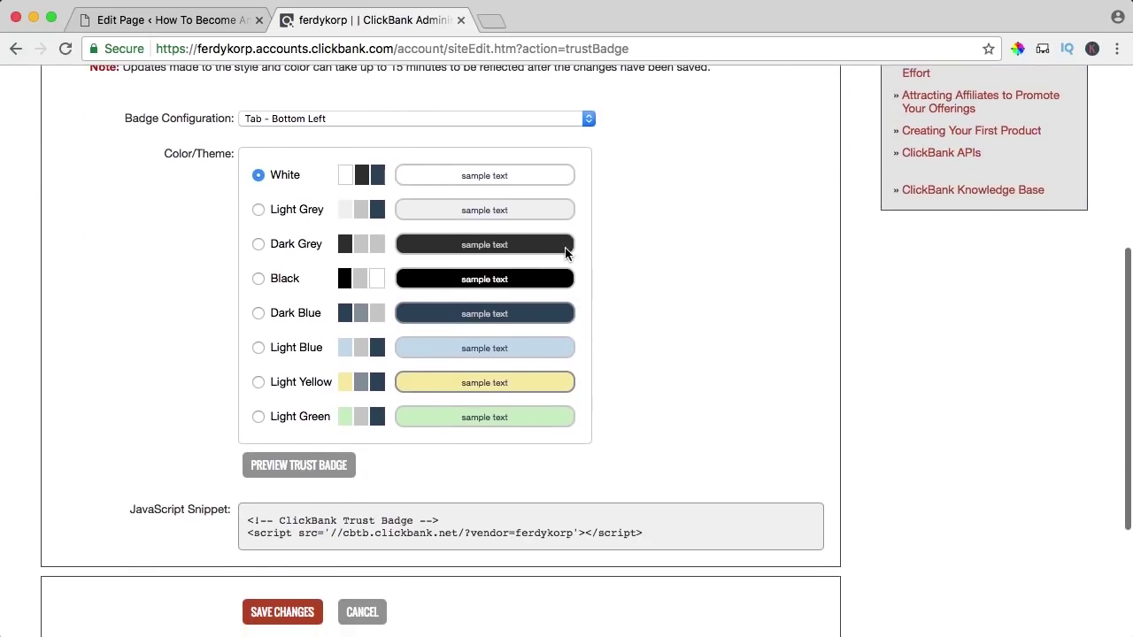
scroll(562, 252, "down", 2)
left_click_drag(654, 402, 248, 392)
key("super+c")
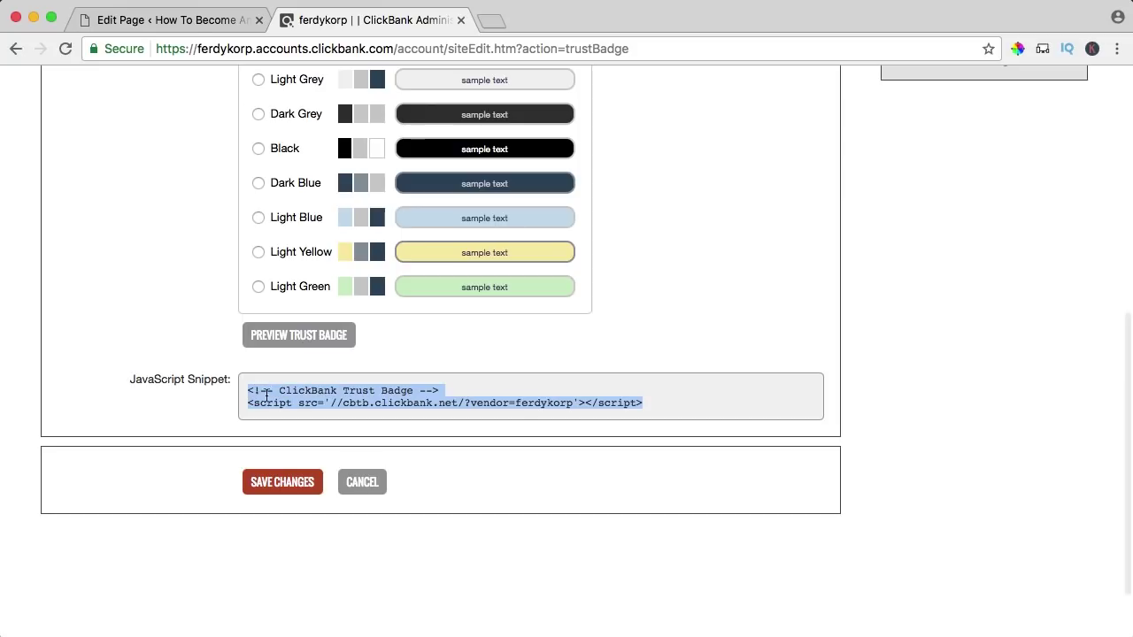
left_click(160, 21)
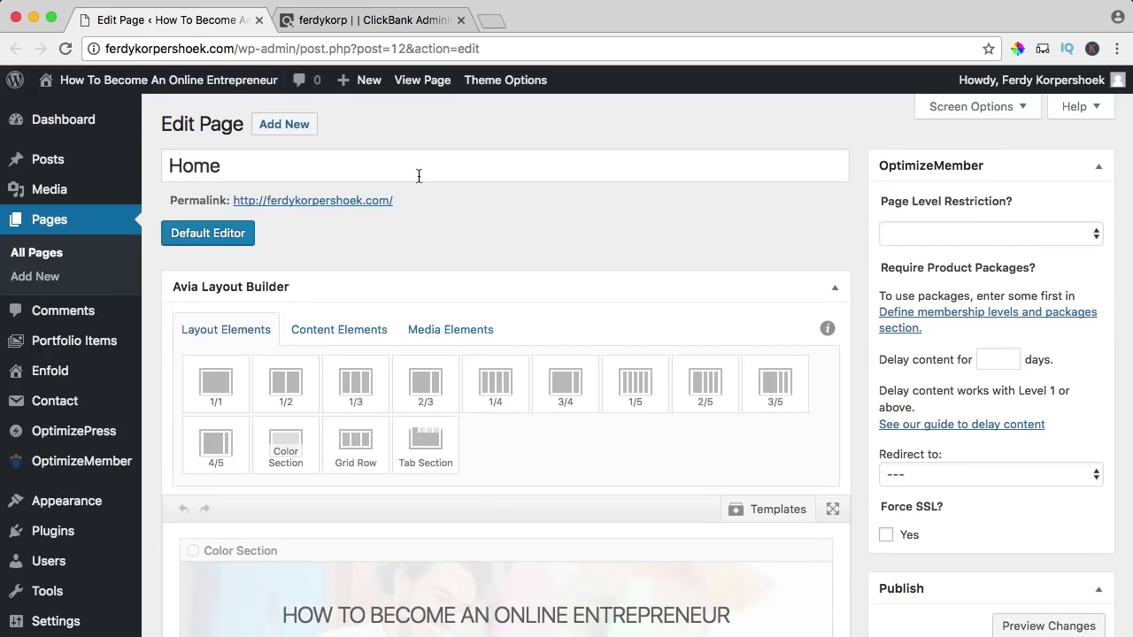
left_click(342, 23)
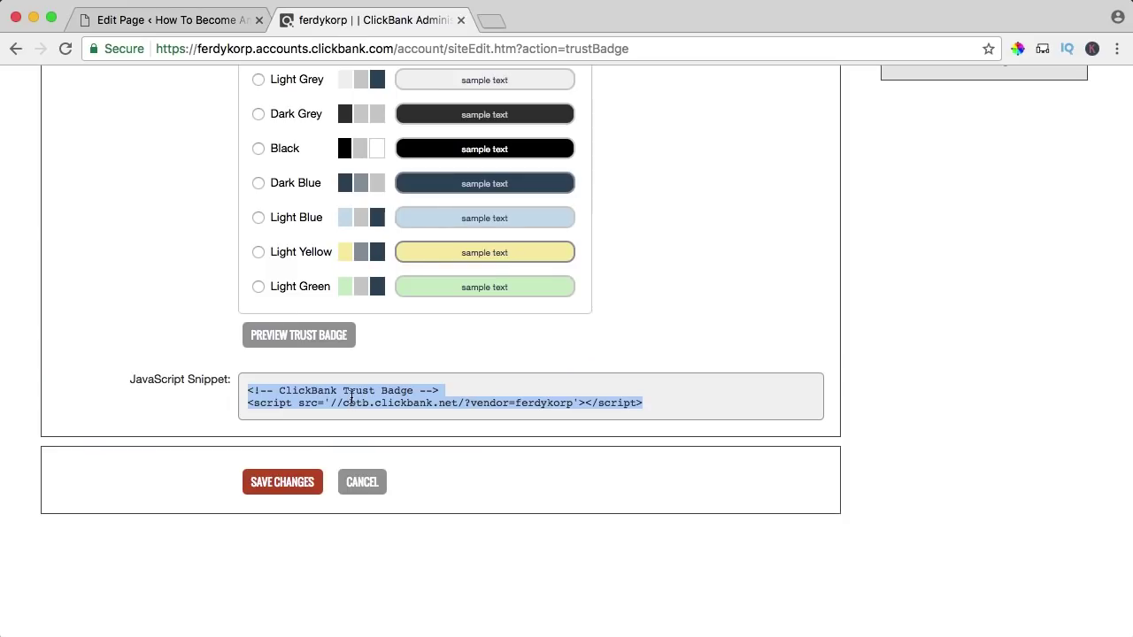
left_click(212, 23)
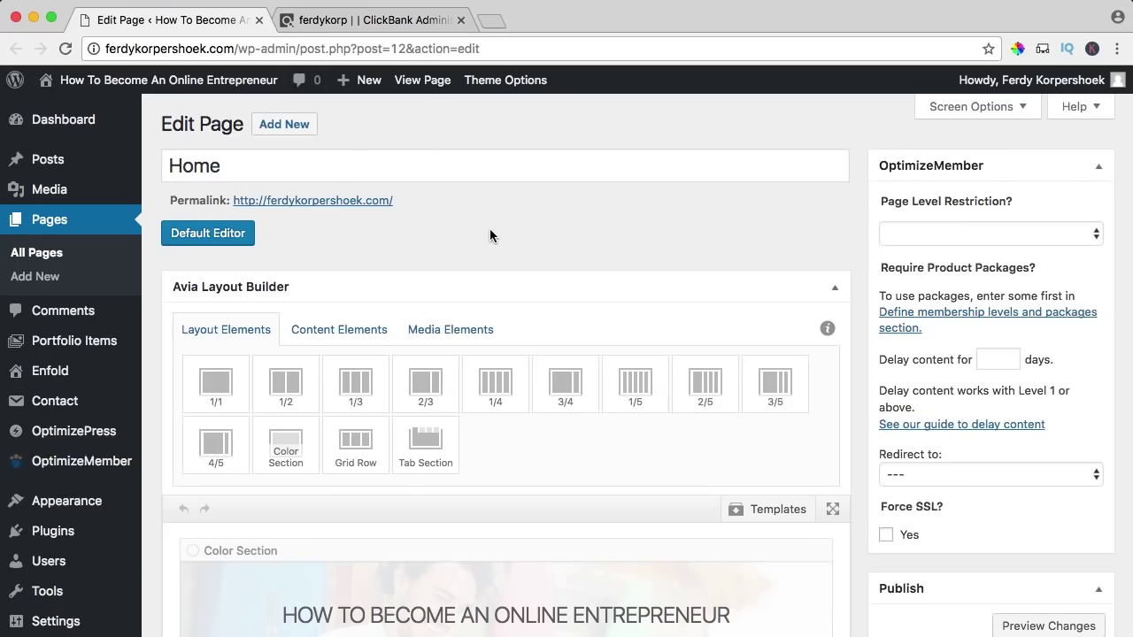
scroll(490, 230, "down", 3)
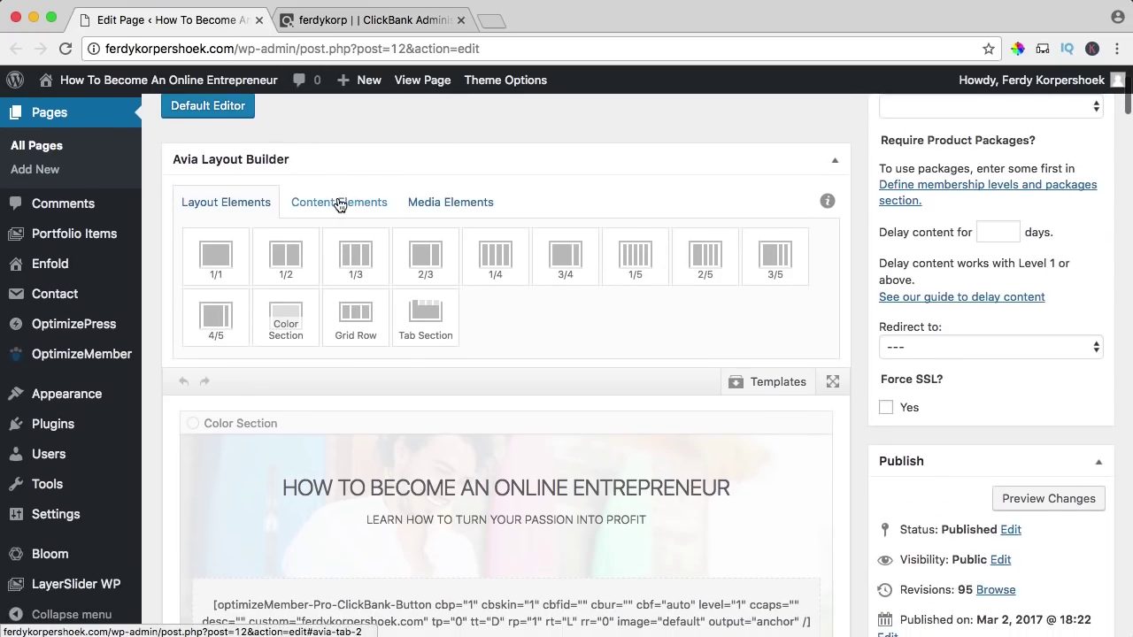
- Add a Code Block at the bottom of the Home page, paste the Trust Badge script, and update
left_click(334, 203)
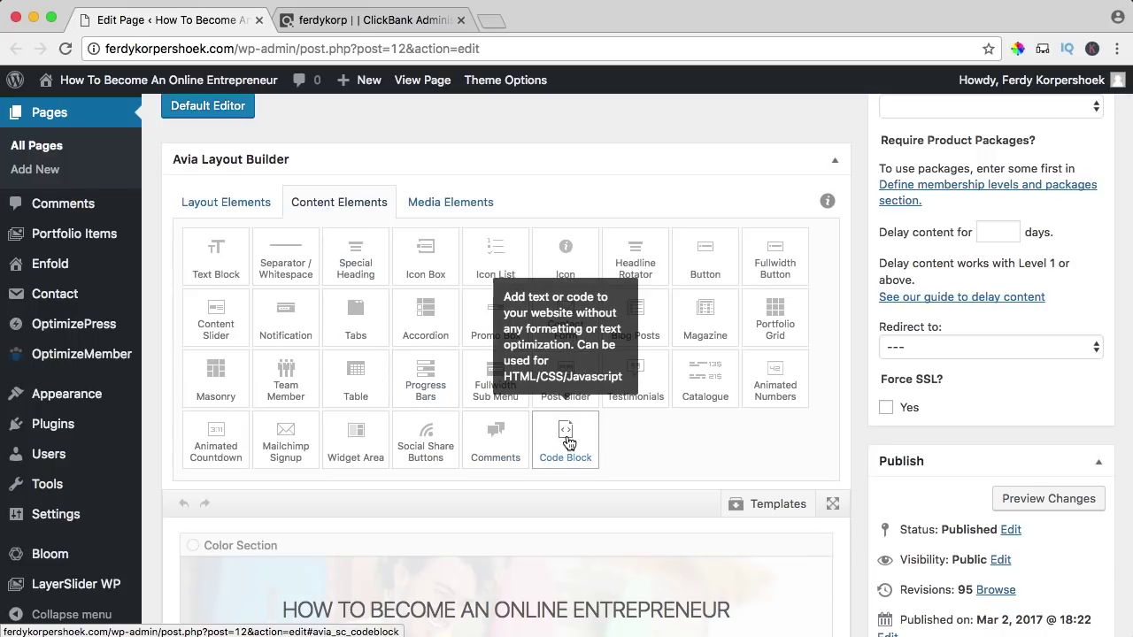
left_click(567, 443)
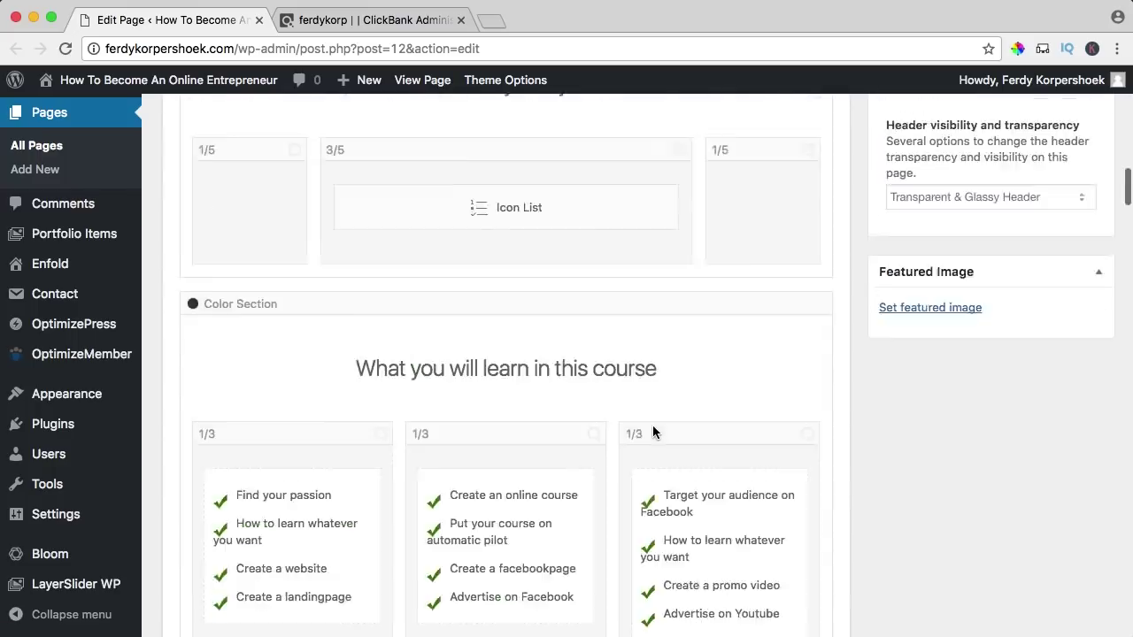
scroll(653, 431, "down", 20)
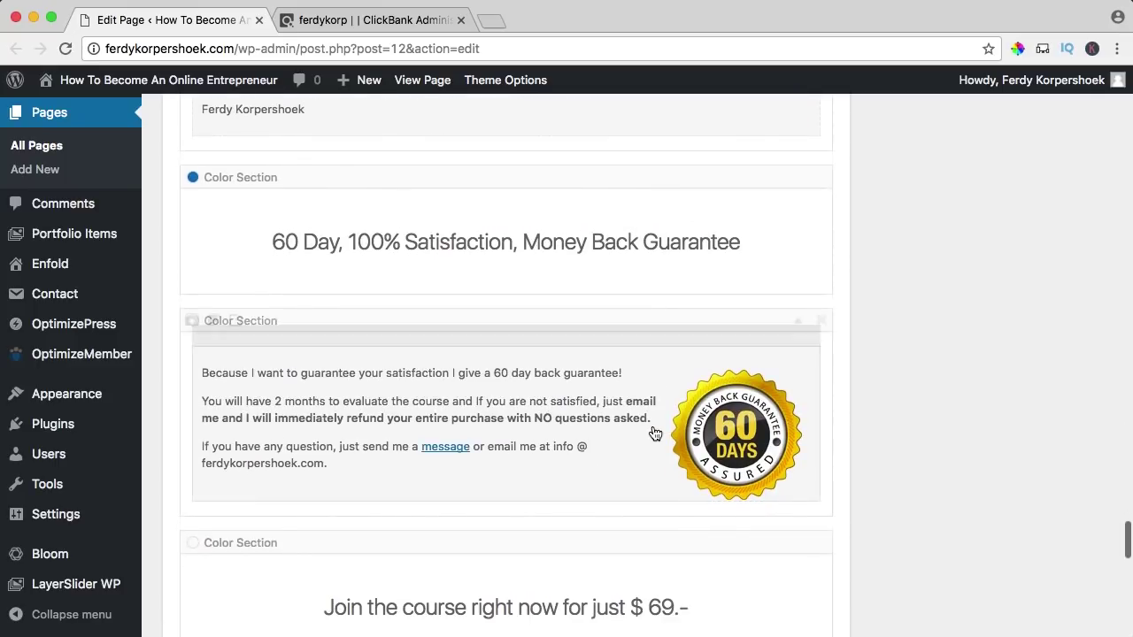
scroll(654, 433, "up", 3)
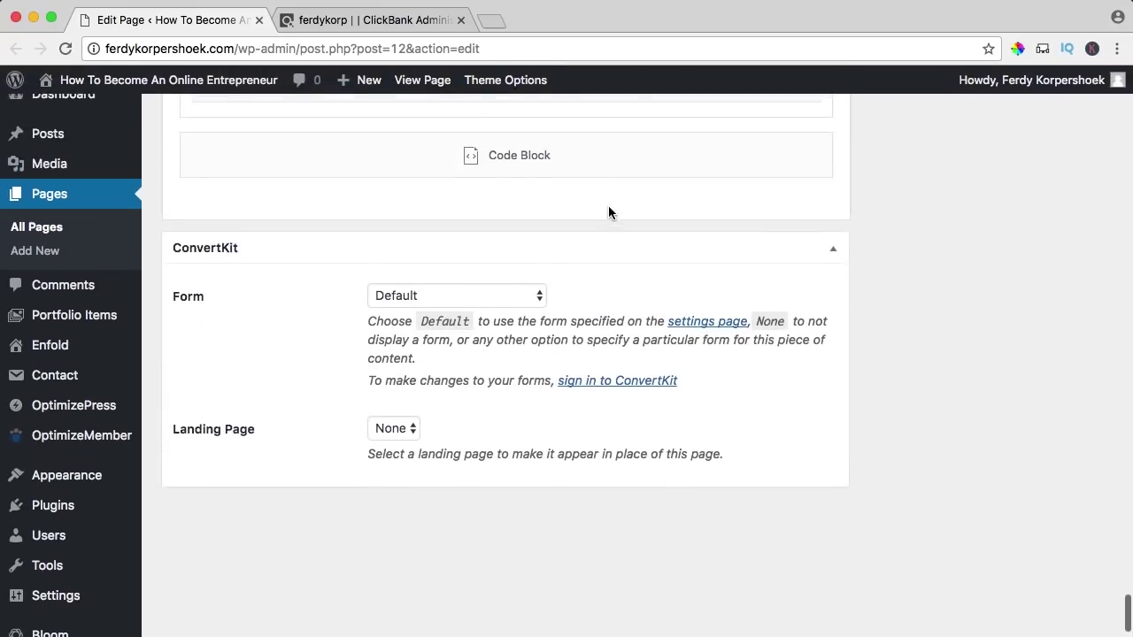
scroll(484, 201, "up", 1)
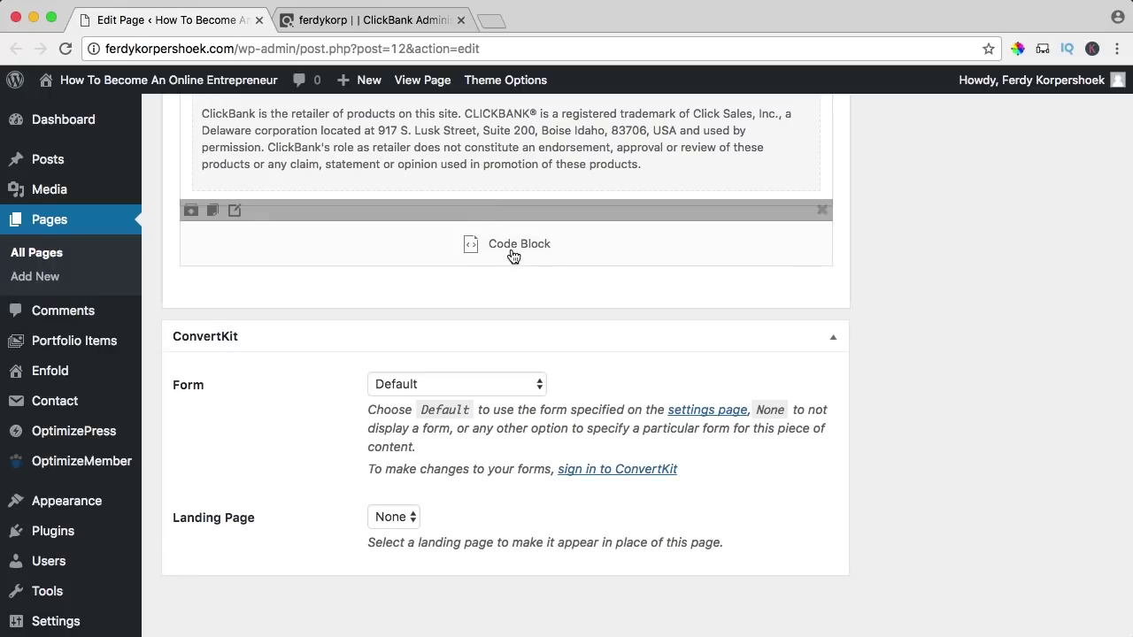
left_click(513, 251)
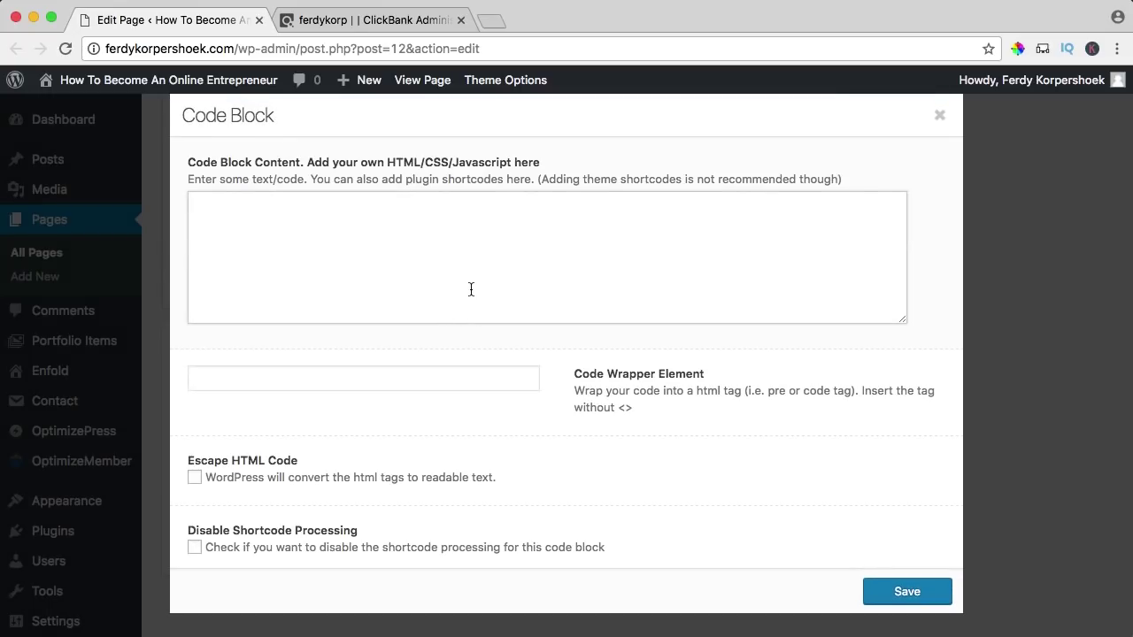
left_click(471, 289)
key("super+v")
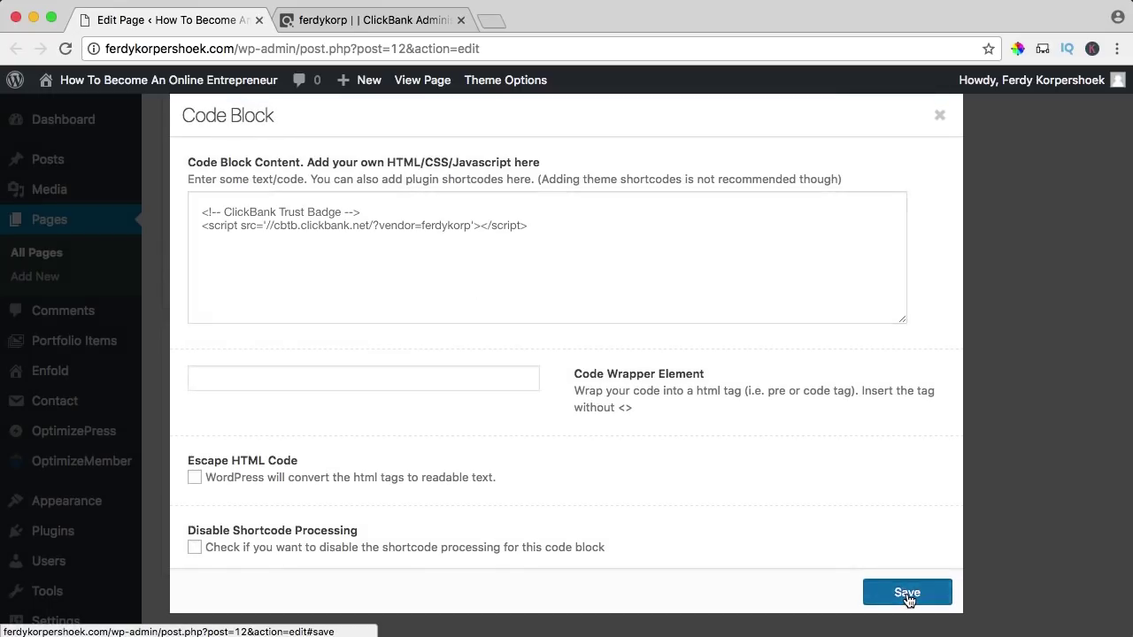
left_click(907, 594)
scroll(913, 458, "up", 5)
scroll(915, 458, "up", 15)
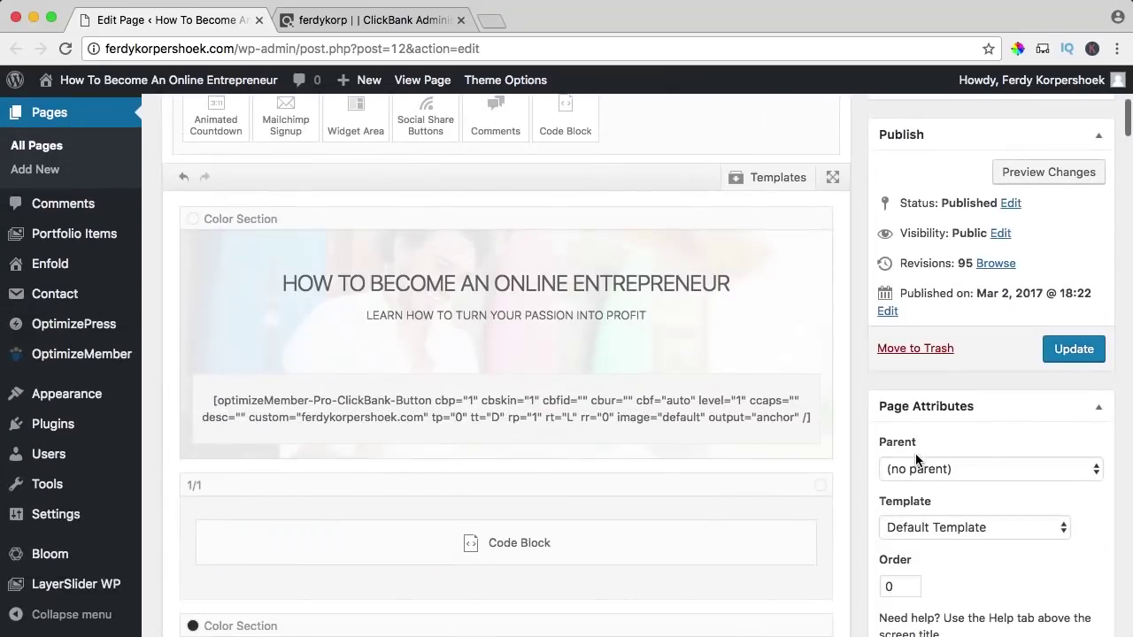
left_click(1066, 350)
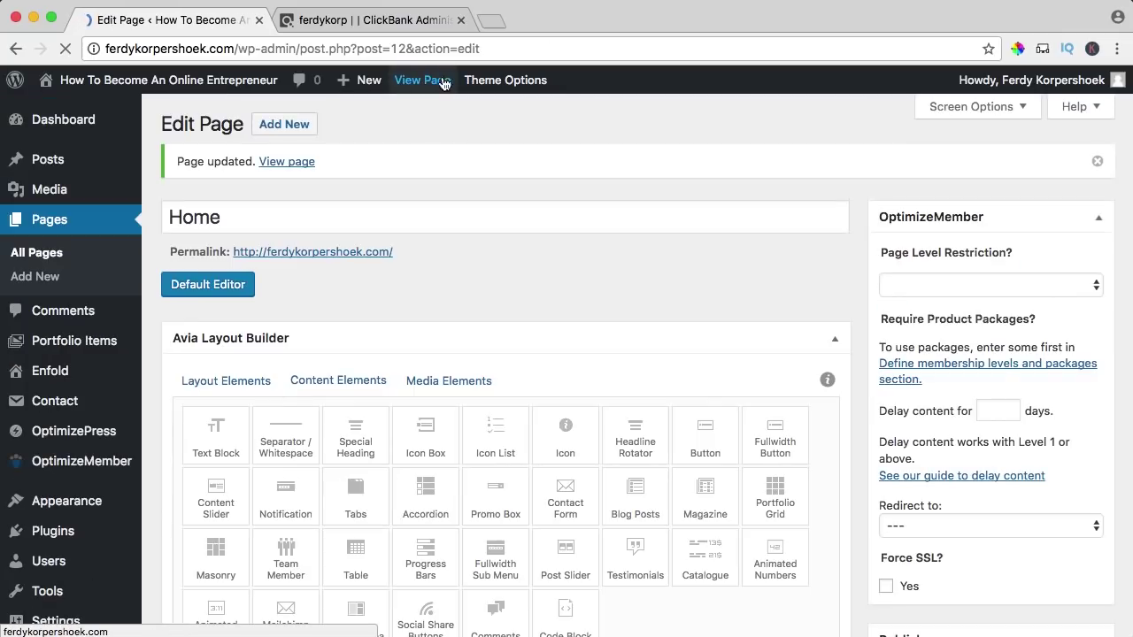
- Open the live home page and check the ClickBank Trusted Secure badge in the corner
left_click(442, 82)
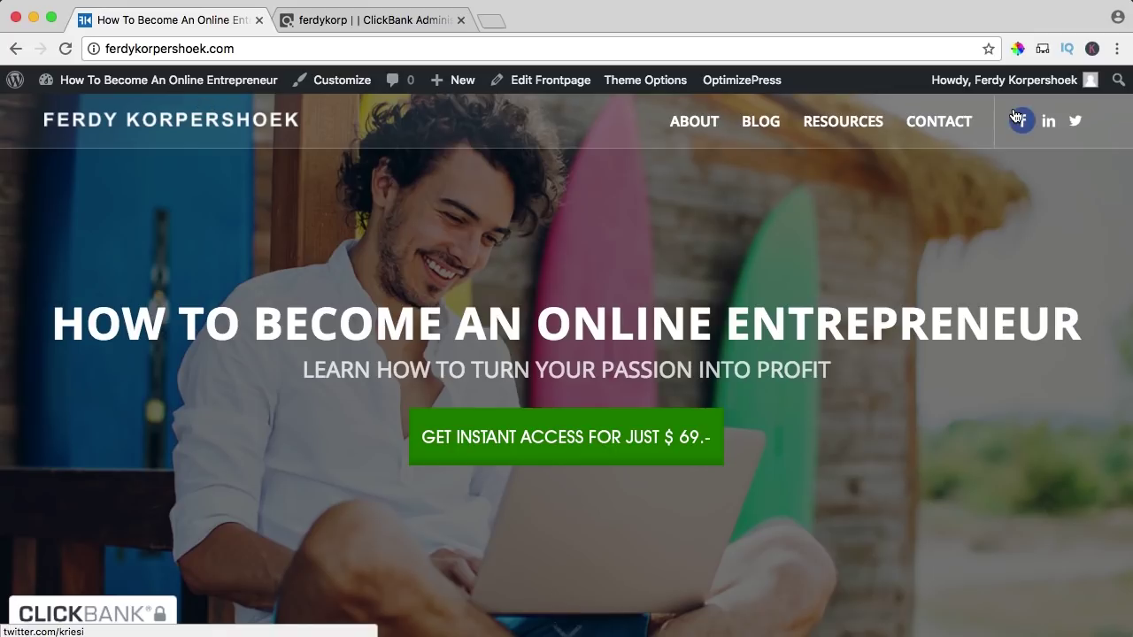
scroll(567, 272, "down", 5)
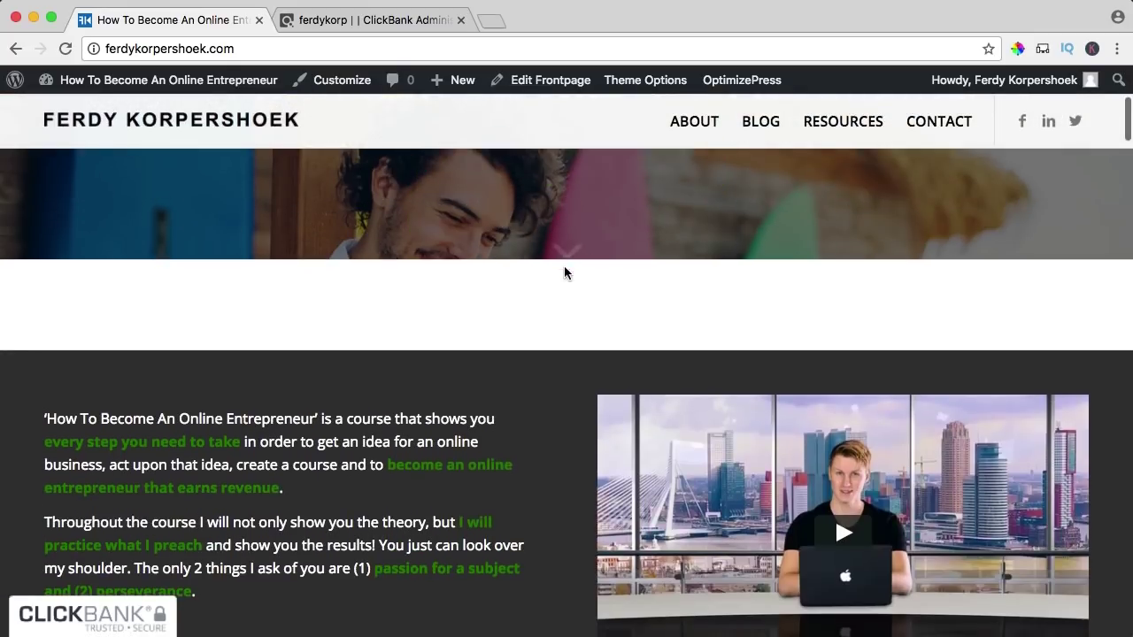
scroll(495, 210, "up", 5)
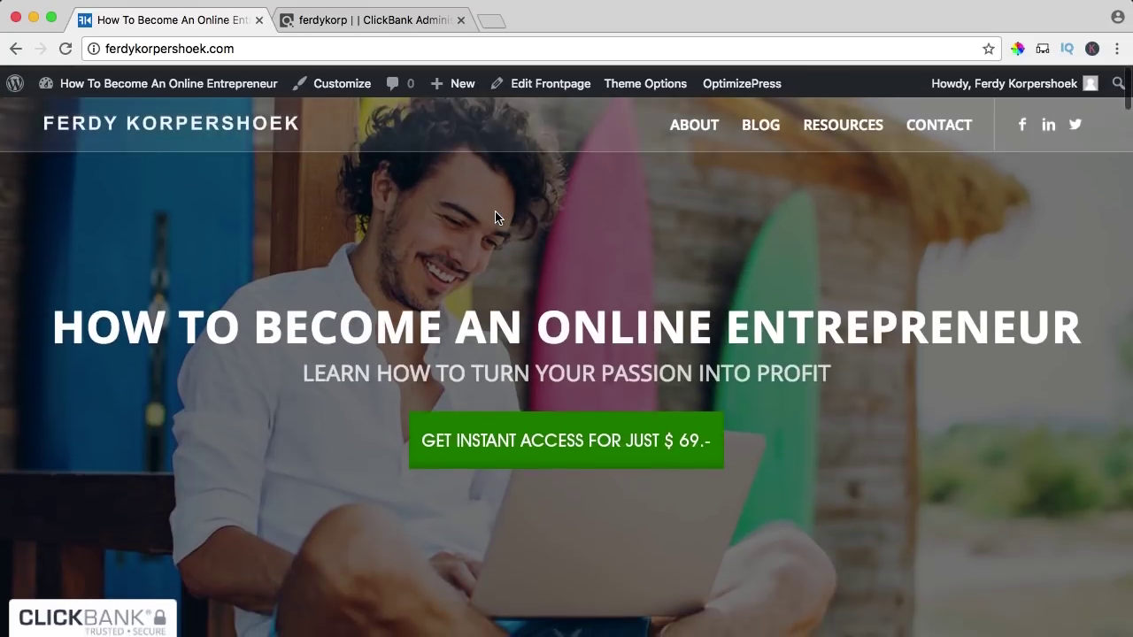
left_click(340, 22)
- Change the ClickBank trust badge layout to Centered Header Bar and save the settings
scroll(292, 222, "up", 4)
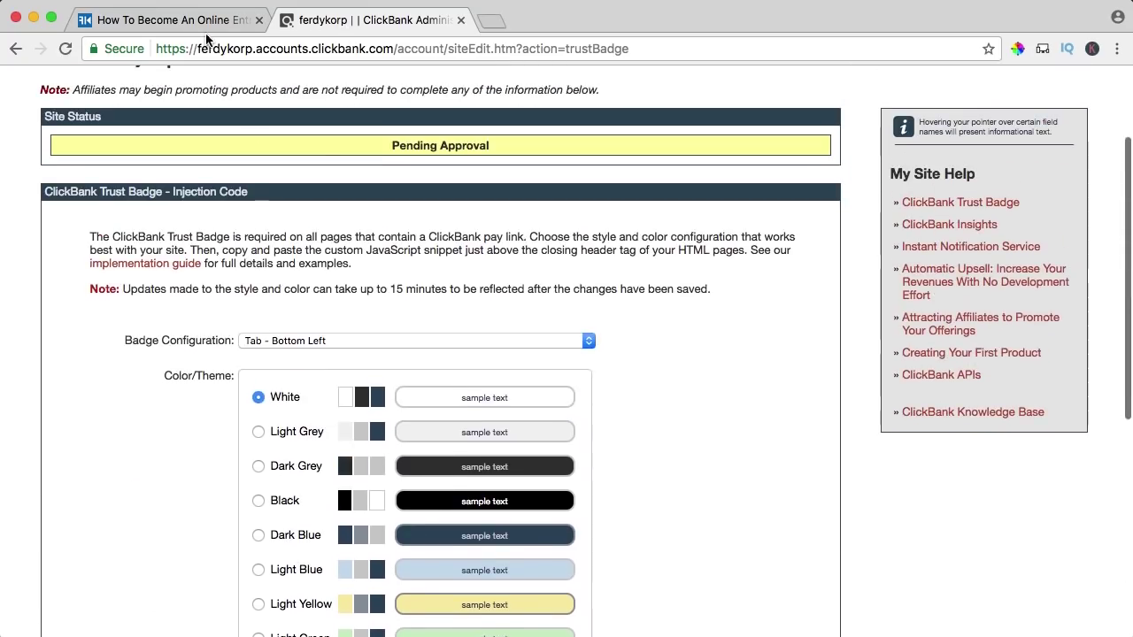
left_click(177, 20)
left_click(374, 18)
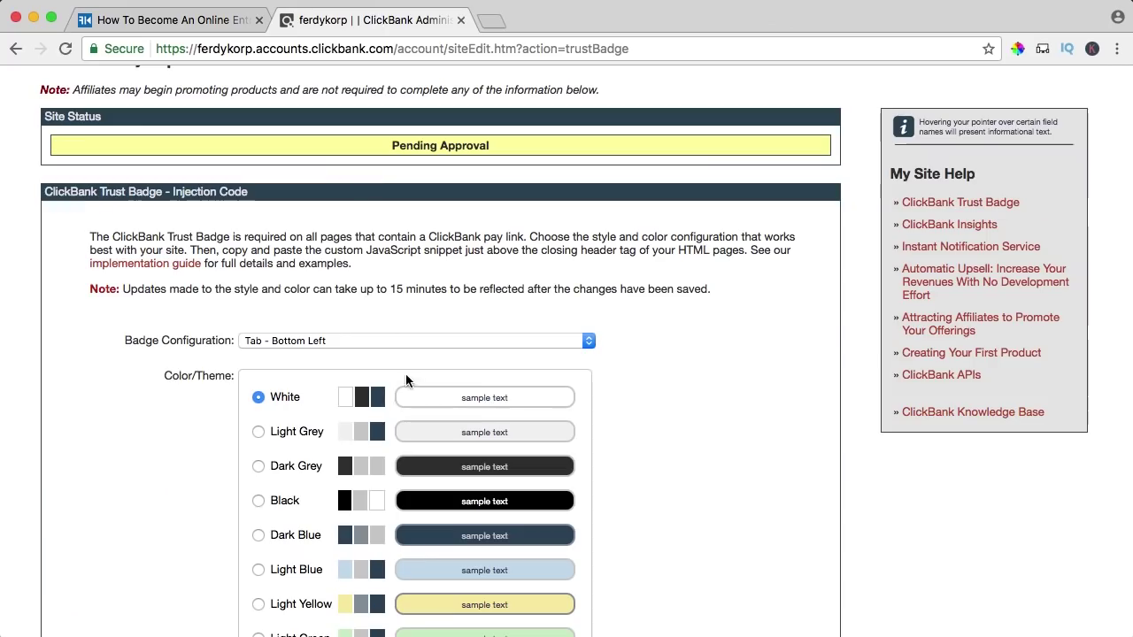
left_click(255, 343)
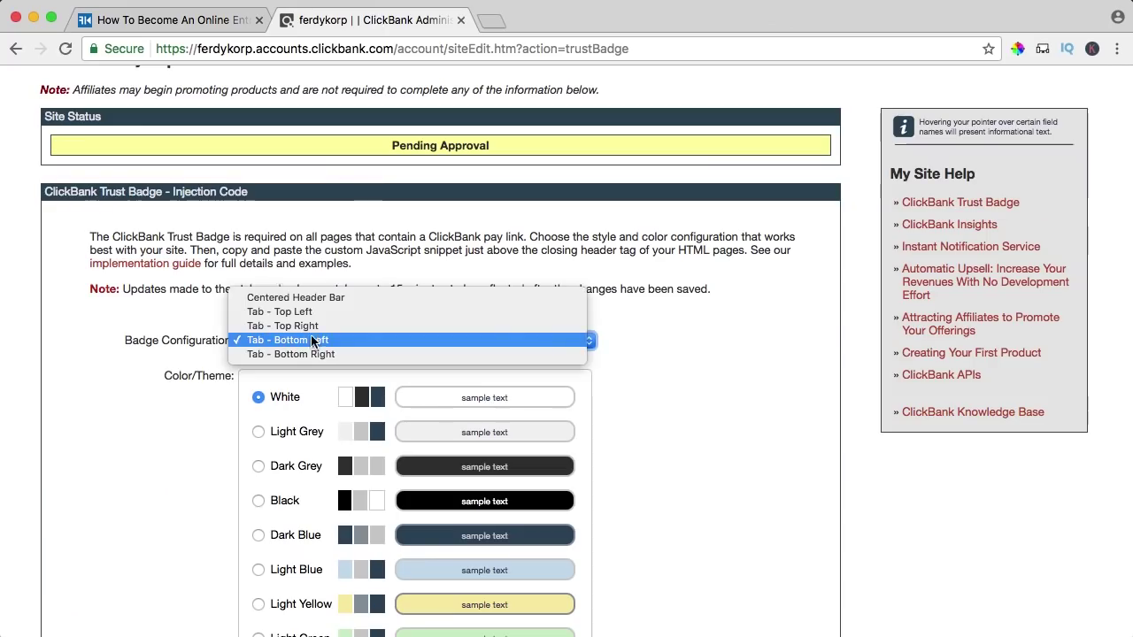
left_click(275, 299)
scroll(685, 334, "down", 5)
scroll(685, 337, "up", 1)
left_click_drag(336, 143, 552, 144)
left_click(552, 144)
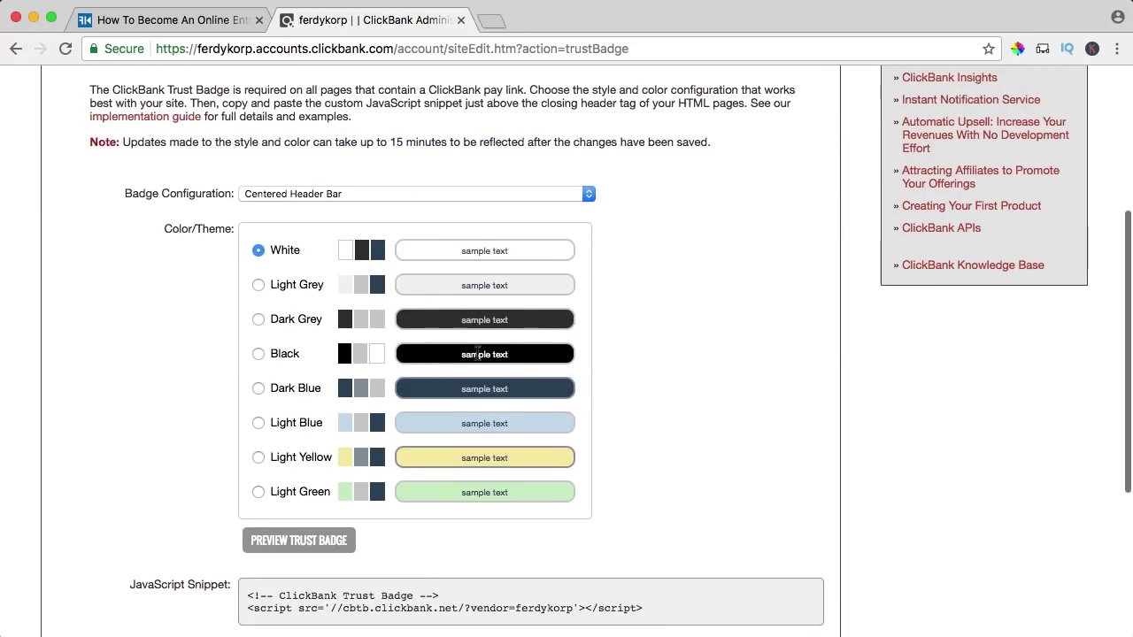
scroll(584, 366, "down", 4)
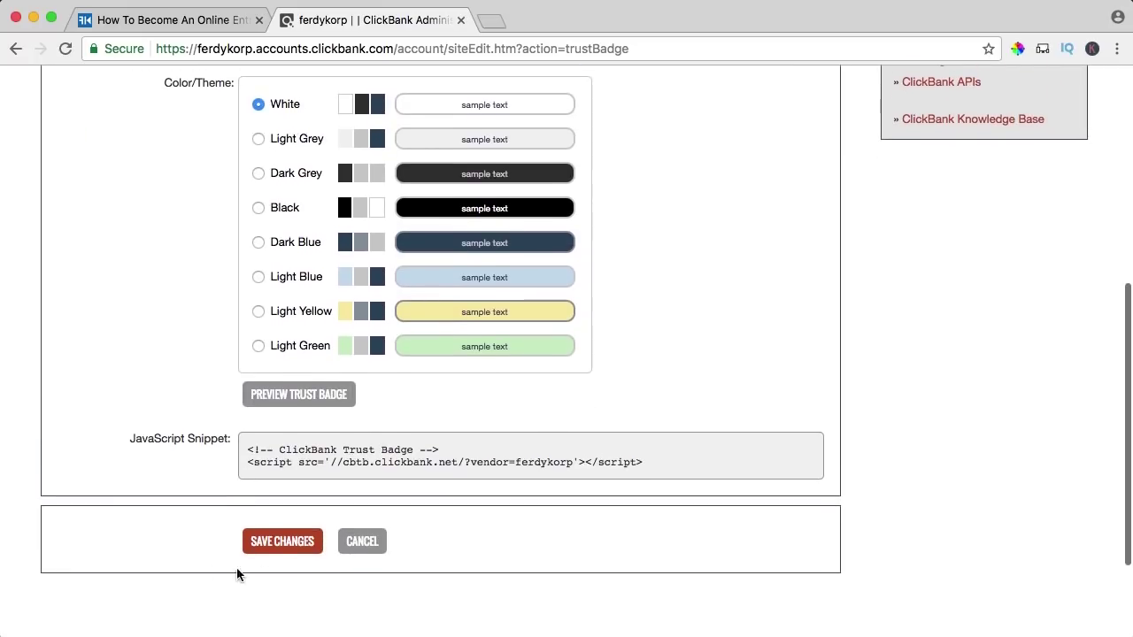
left_click(275, 548)
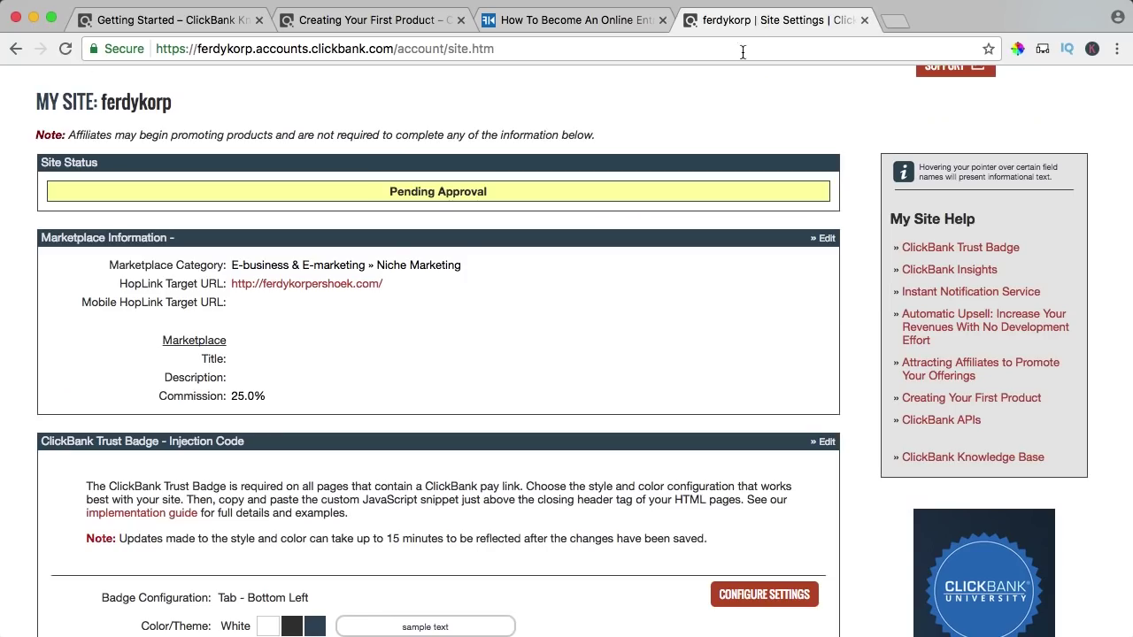
scroll(636, 149, "up", 3)
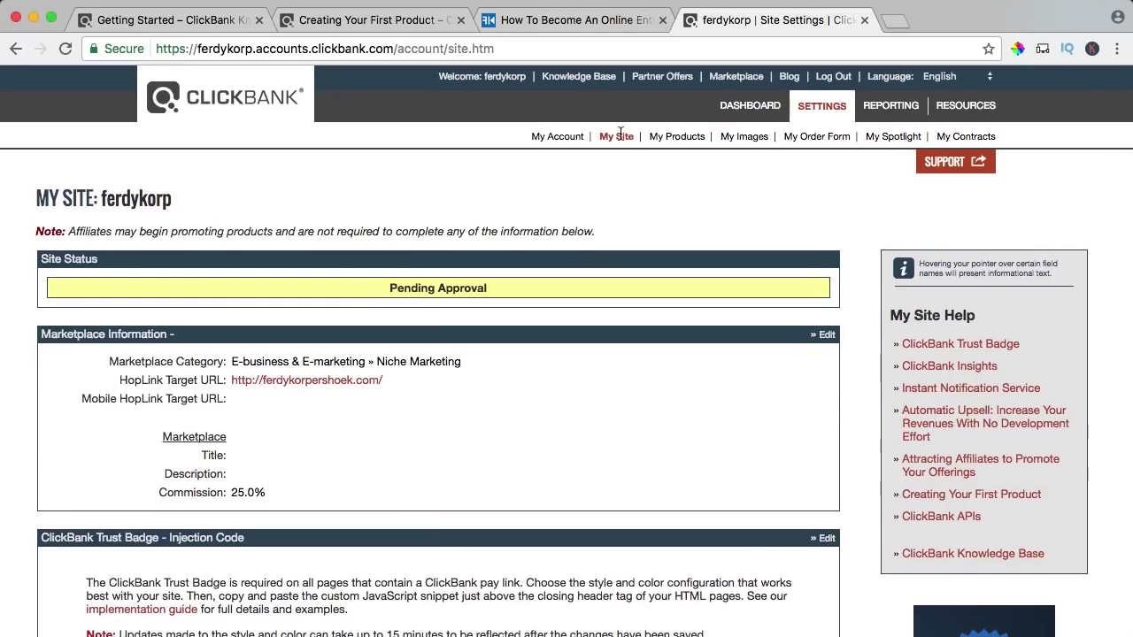
- Edit Marketplace Information and enter the title 'How To Become An Online Entrepreneur'
left_click_drag(87, 333, 390, 492)
left_click(552, 440)
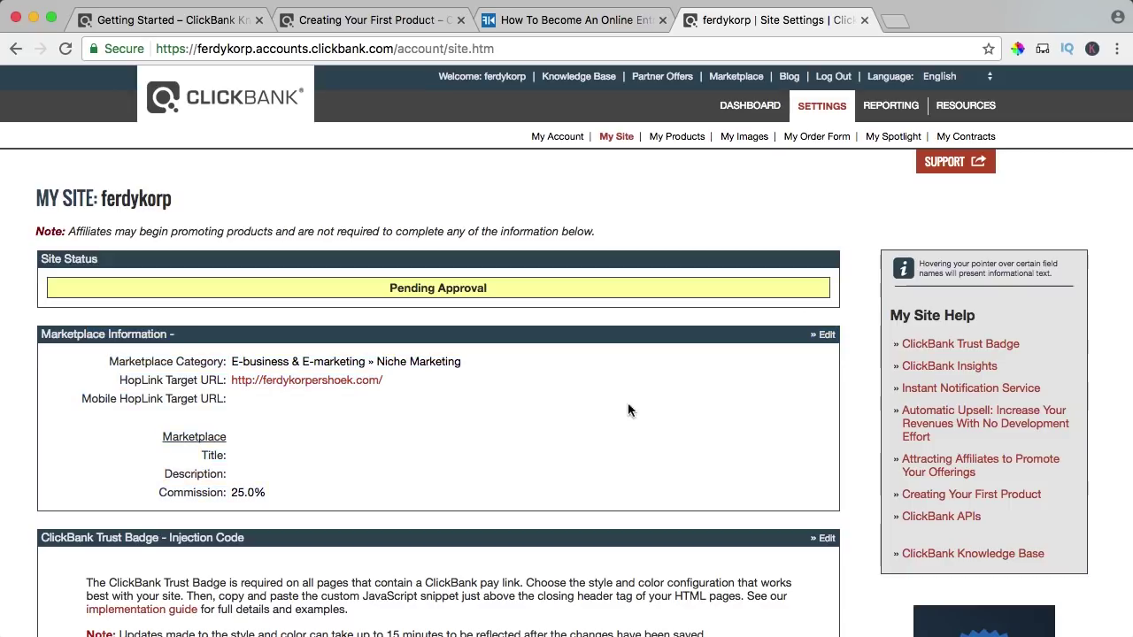
left_click(826, 333)
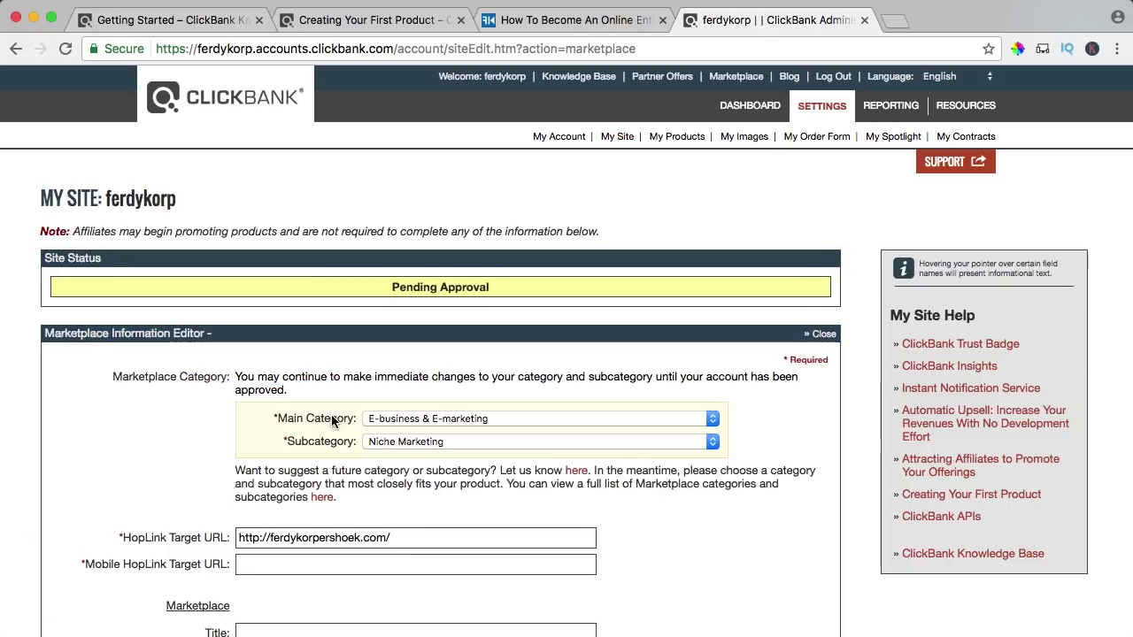
scroll(319, 433, "down", 5)
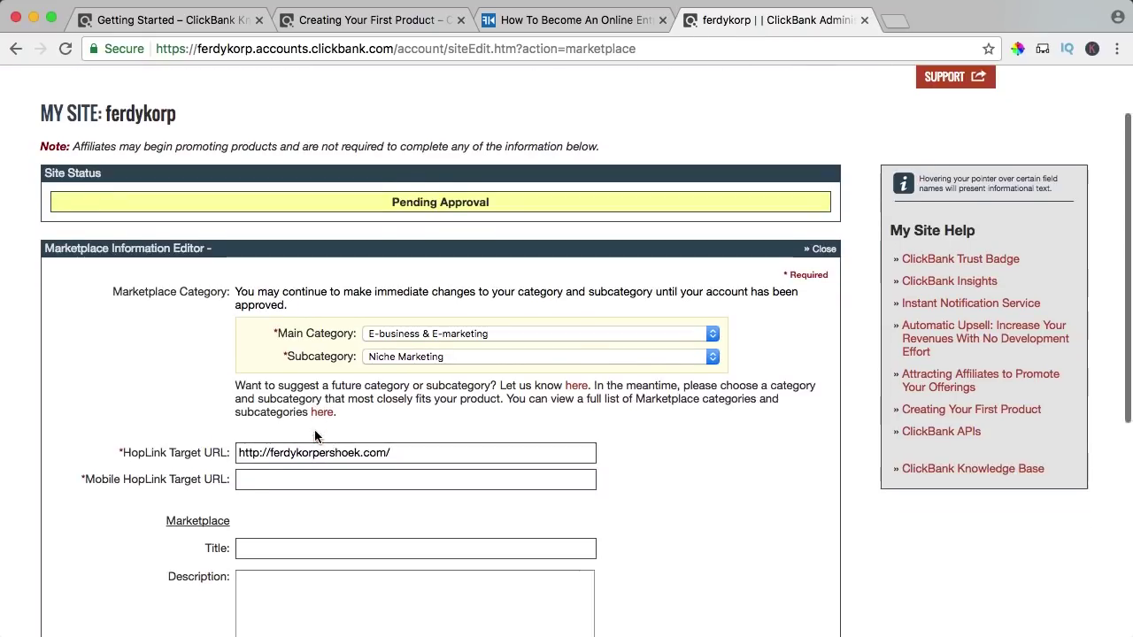
left_click(277, 384)
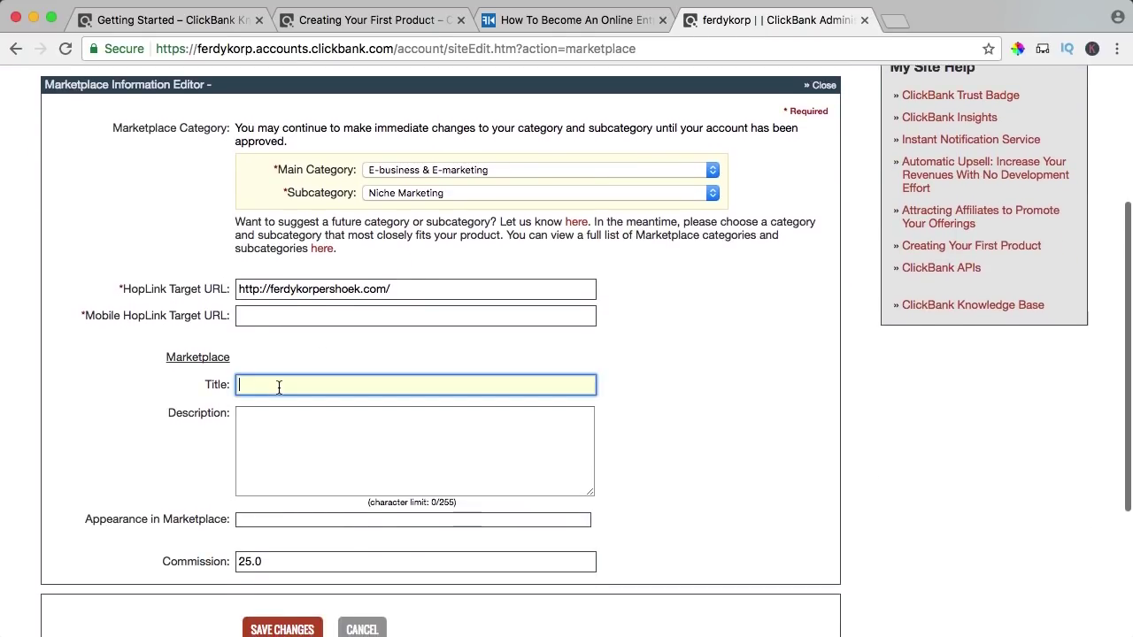
type("How To B")
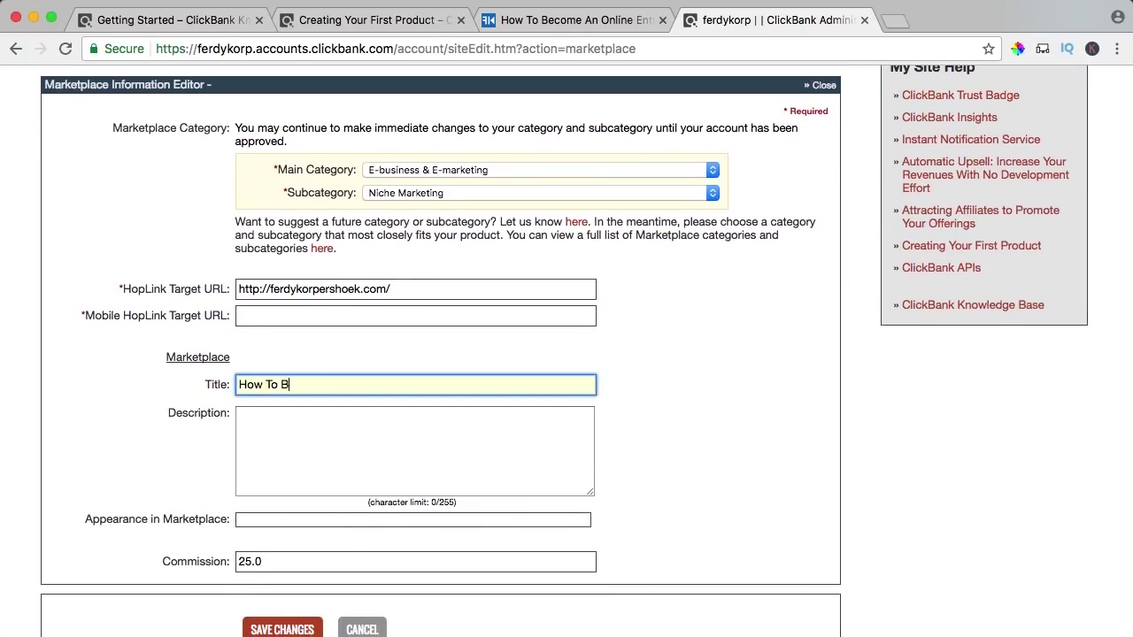
type("ecome An Online Entreprneur")
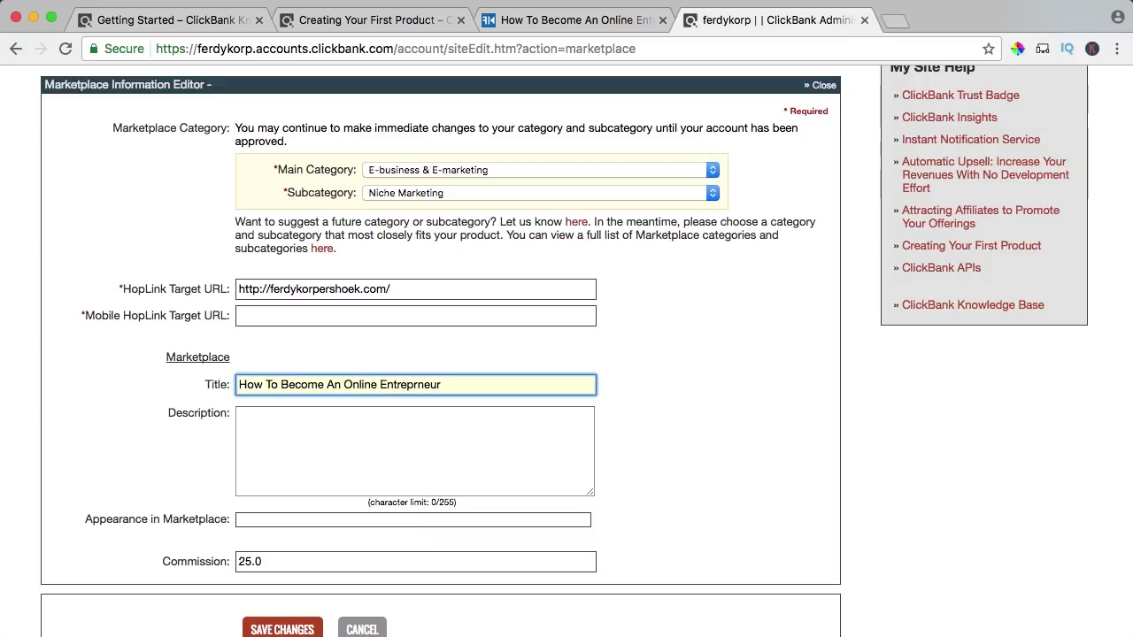
- Paste the course description from the website into Description, deleting the cut-off trailing sentence
left_click(584, 22)
scroll(352, 381, "down", 3)
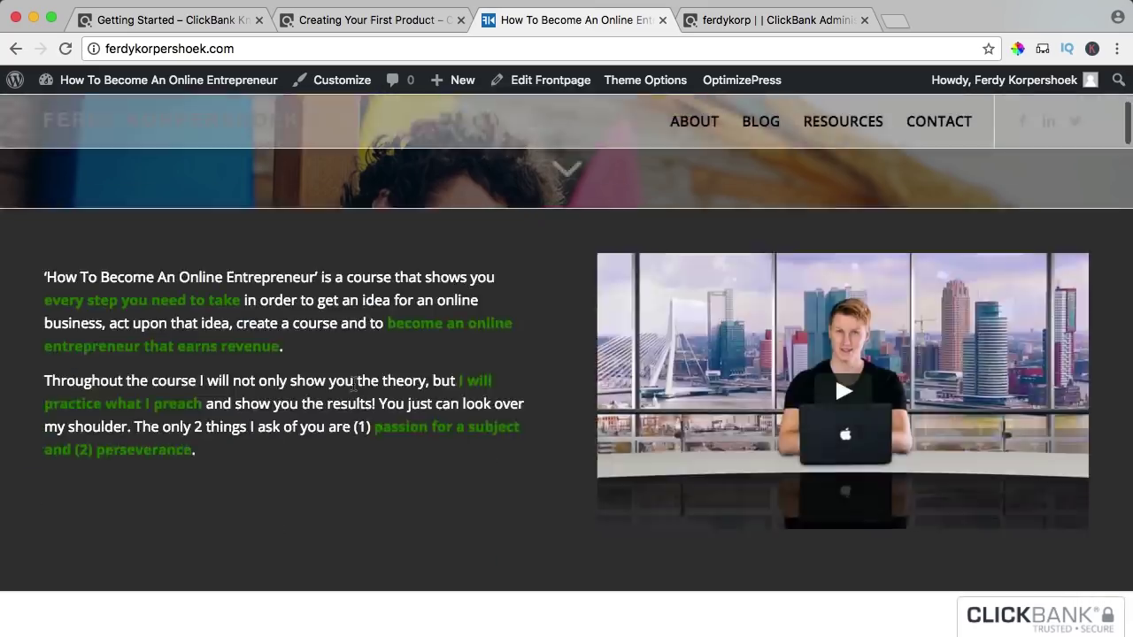
scroll(351, 377, "up", 2)
left_click_drag(254, 456, 44, 276)
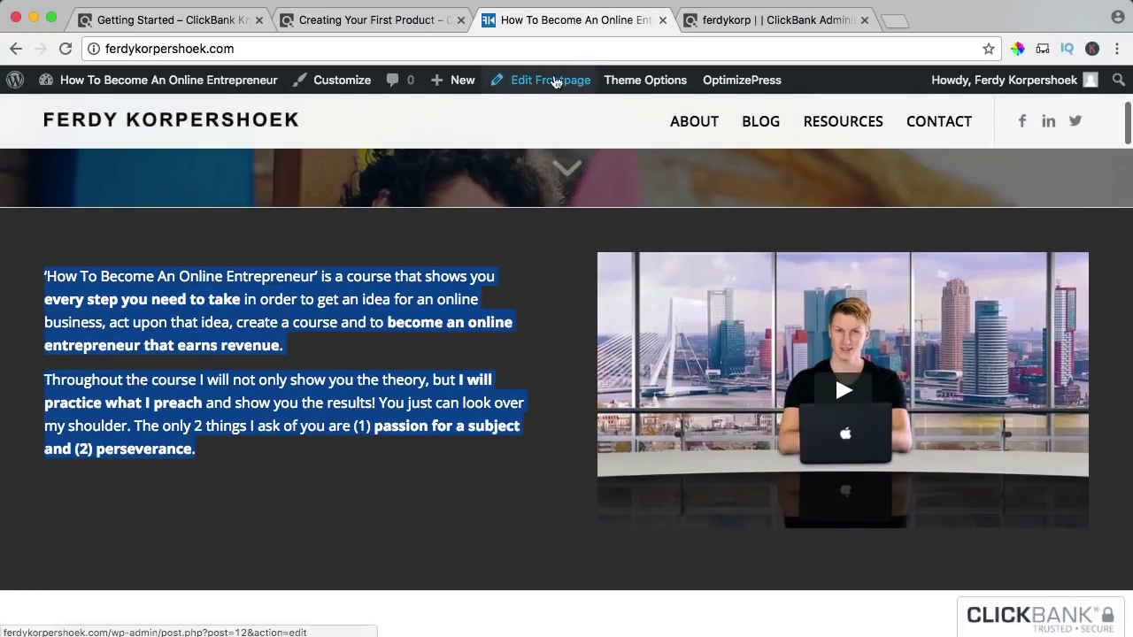
key("super+c")
left_click(743, 19)
left_click(374, 433)
key("super+v")
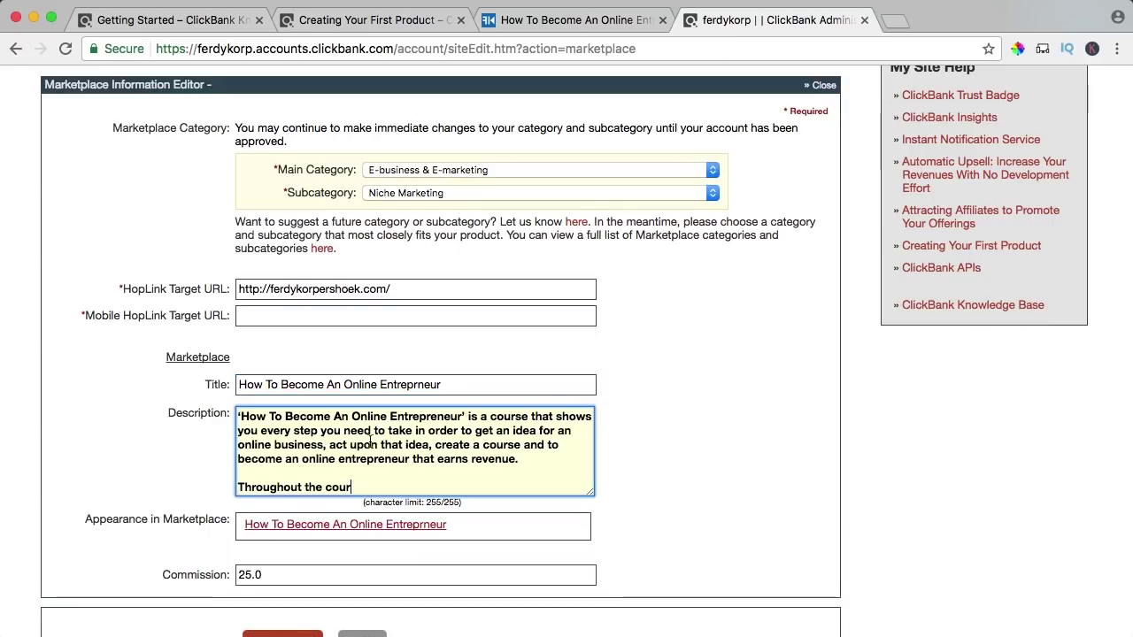
scroll(397, 425, "down", 2)
left_click_drag(379, 420, 220, 417)
key("BackSpace")
key("BackSpace")
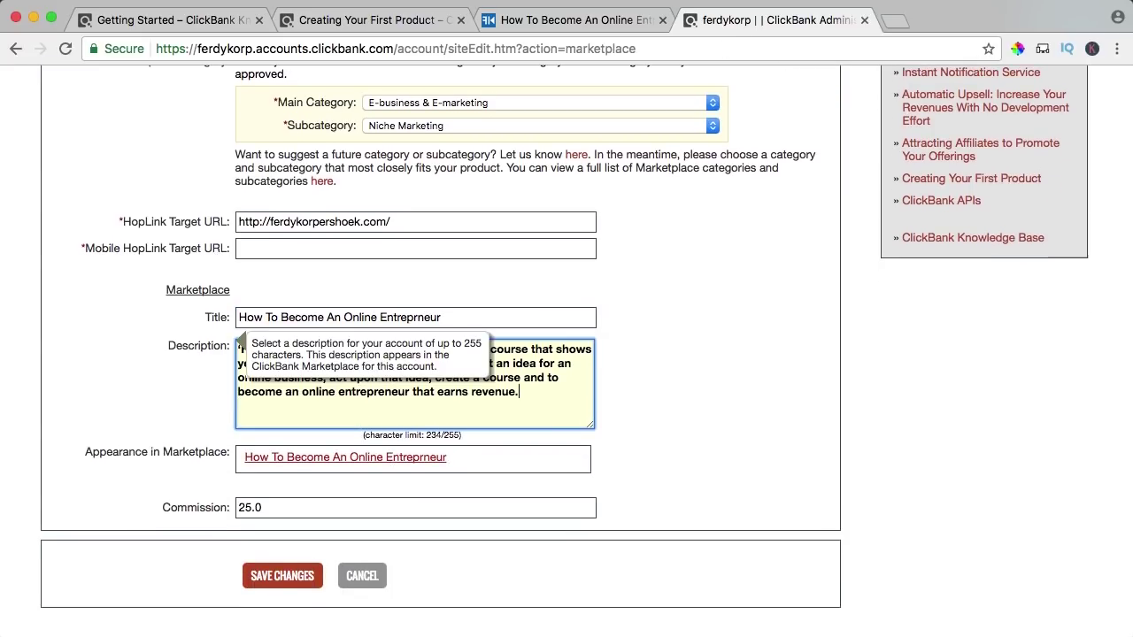
- Set the commission to 35.0% and save the marketplace changes
scroll(607, 354, "down", 6)
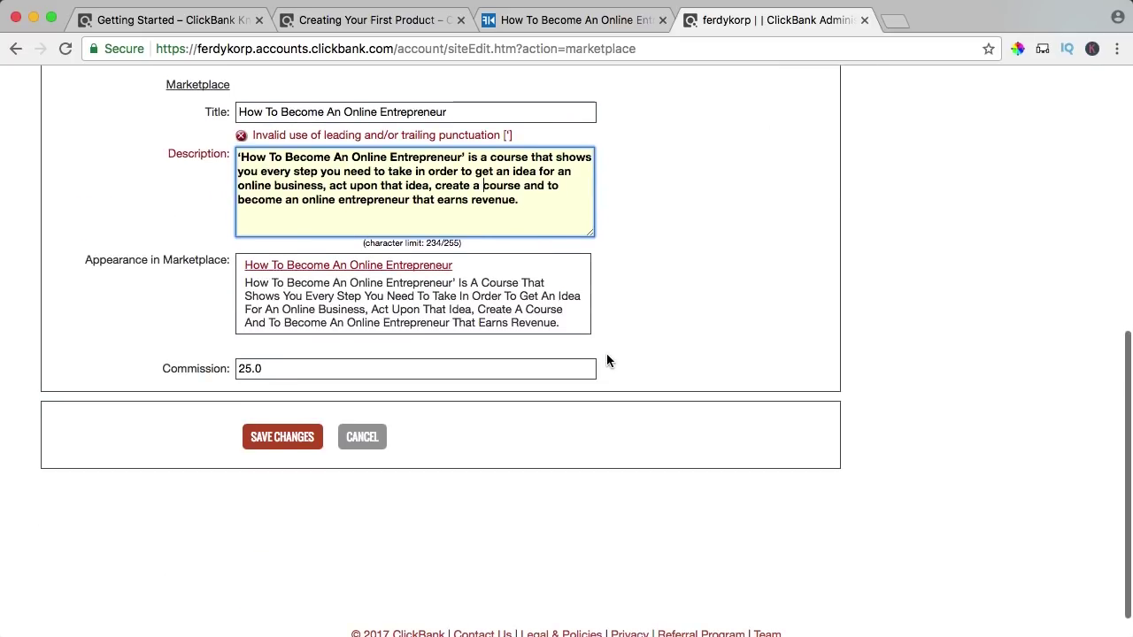
left_click(251, 369)
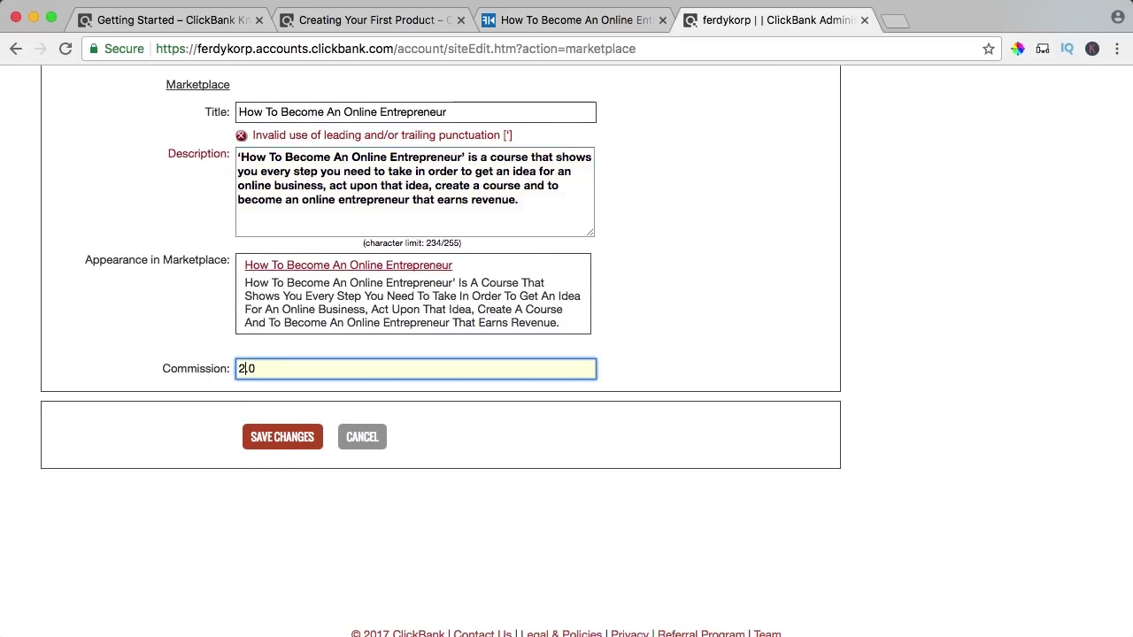
left_click(274, 438)
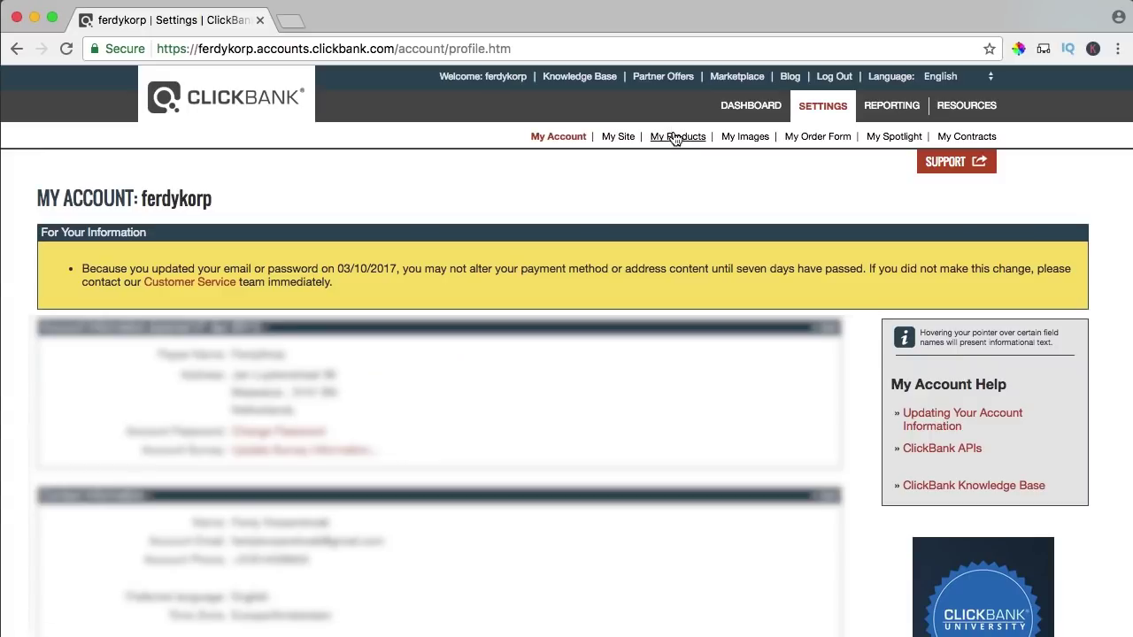
- From My Products, open the Request Product Approval form for the $69.00 course
left_click(677, 138)
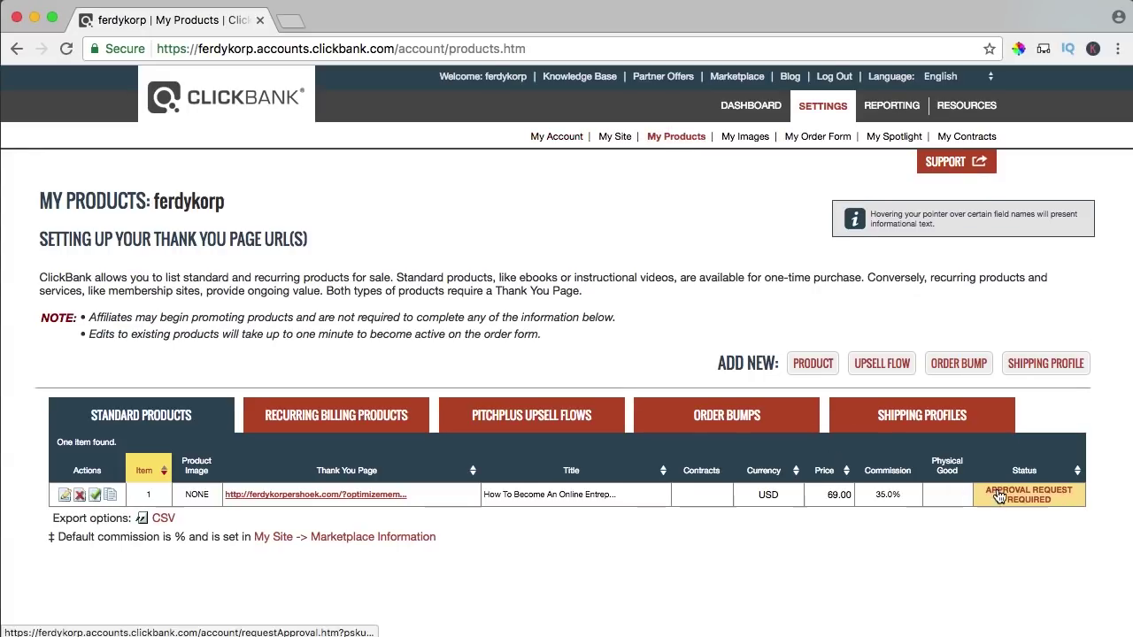
left_click(1038, 497)
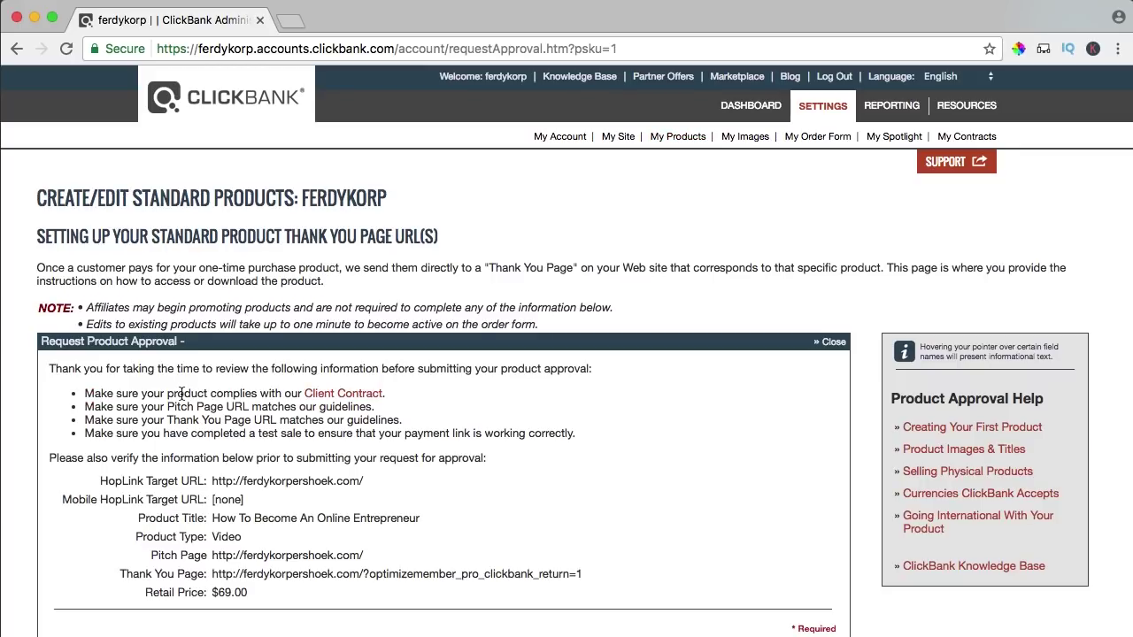
scroll(181, 393, "down", 3)
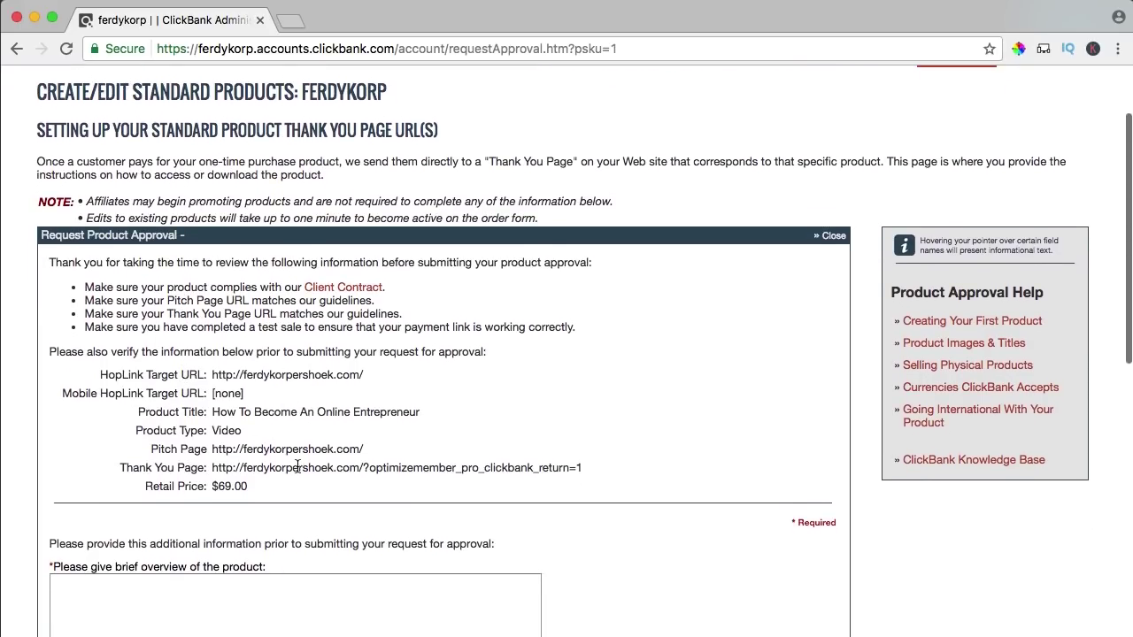
scroll(540, 467, "down", 4)
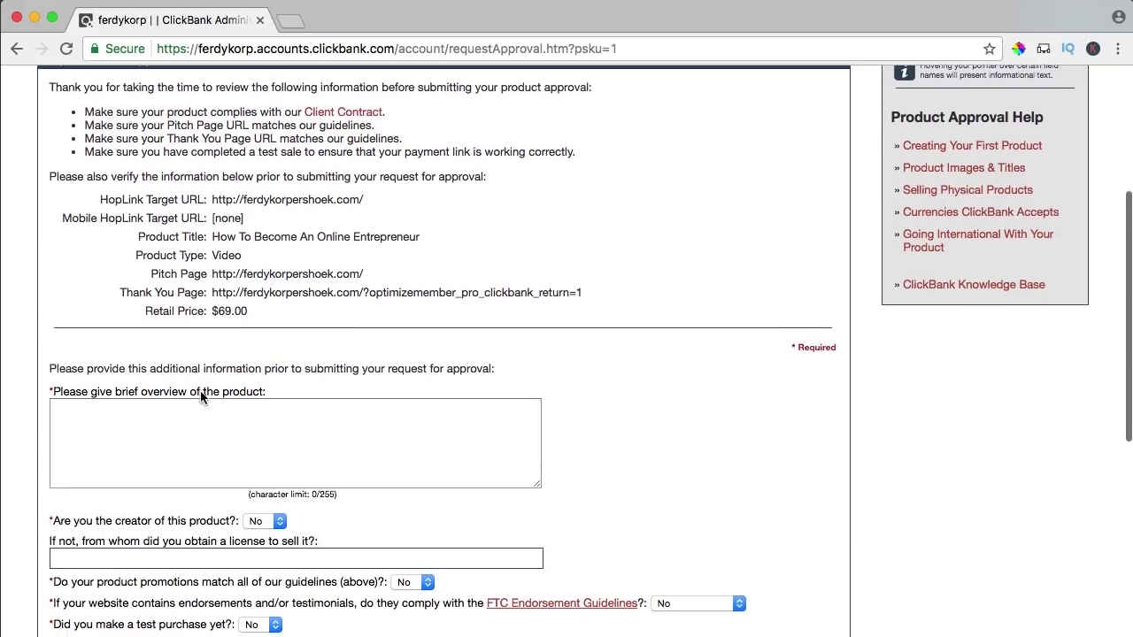
- Load the course site ('ferdy'), copy its first description paragraph, and focus ClickBank's product overview box
left_click(294, 20)
type("ferdy")
key("Return")
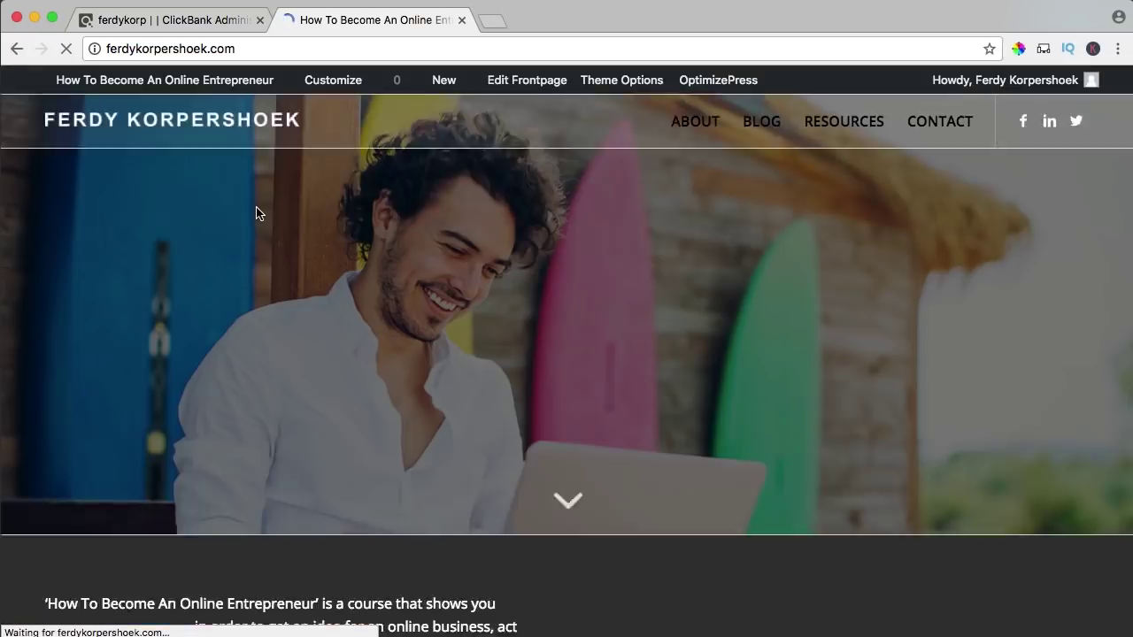
scroll(255, 212, "down", 4)
left_click_drag(270, 428, 46, 366)
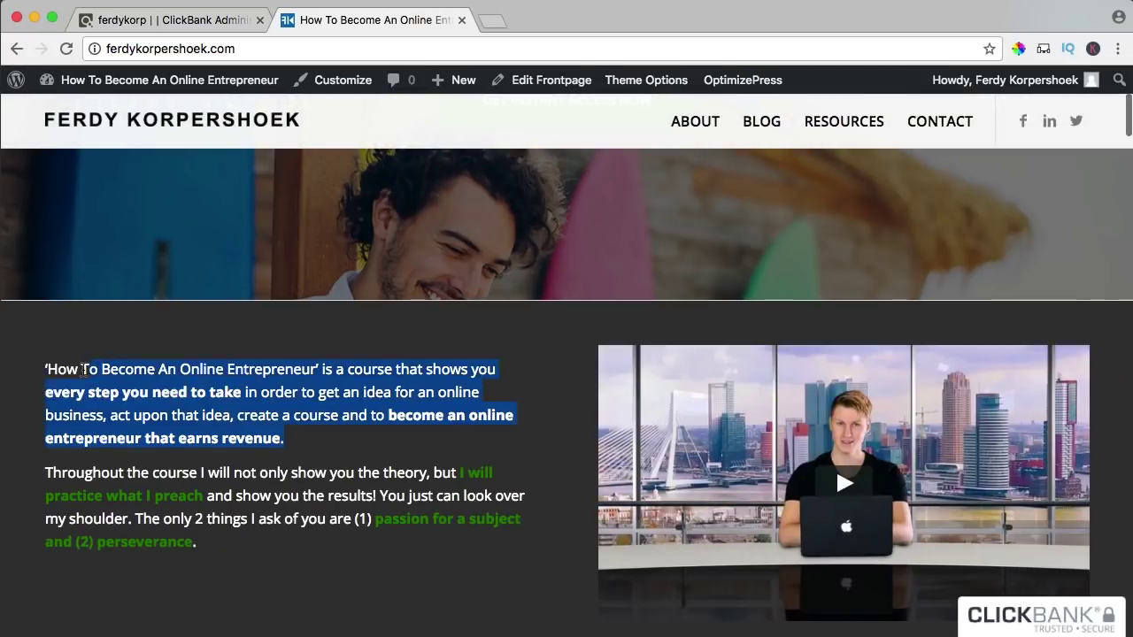
left_click(159, 22)
left_click(233, 424)
- Paste the course description into the overview and answer Yes to the creator and guidelines questions
key("ctrl+v")
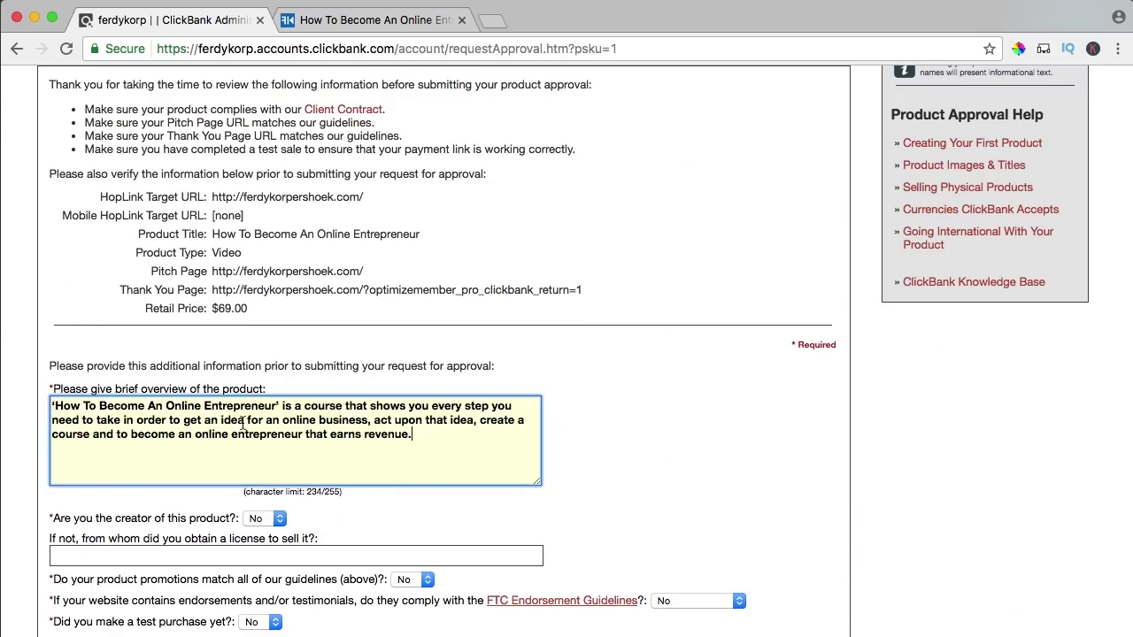
scroll(239, 420, "down", 2)
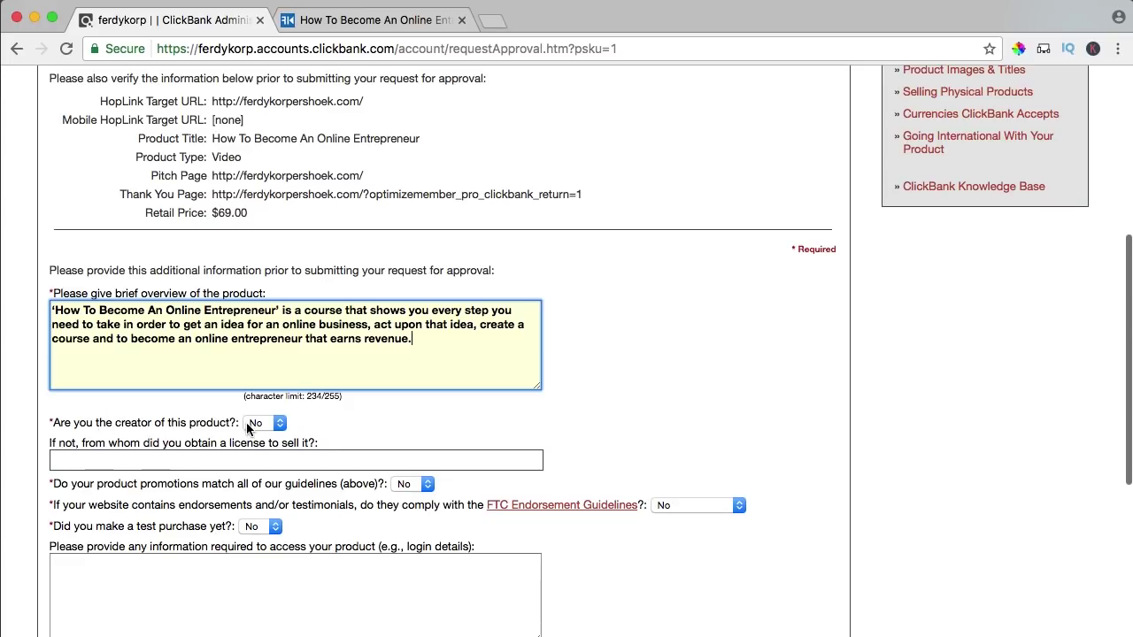
left_click(251, 422)
left_click(164, 449)
key("y")
left_click(232, 507)
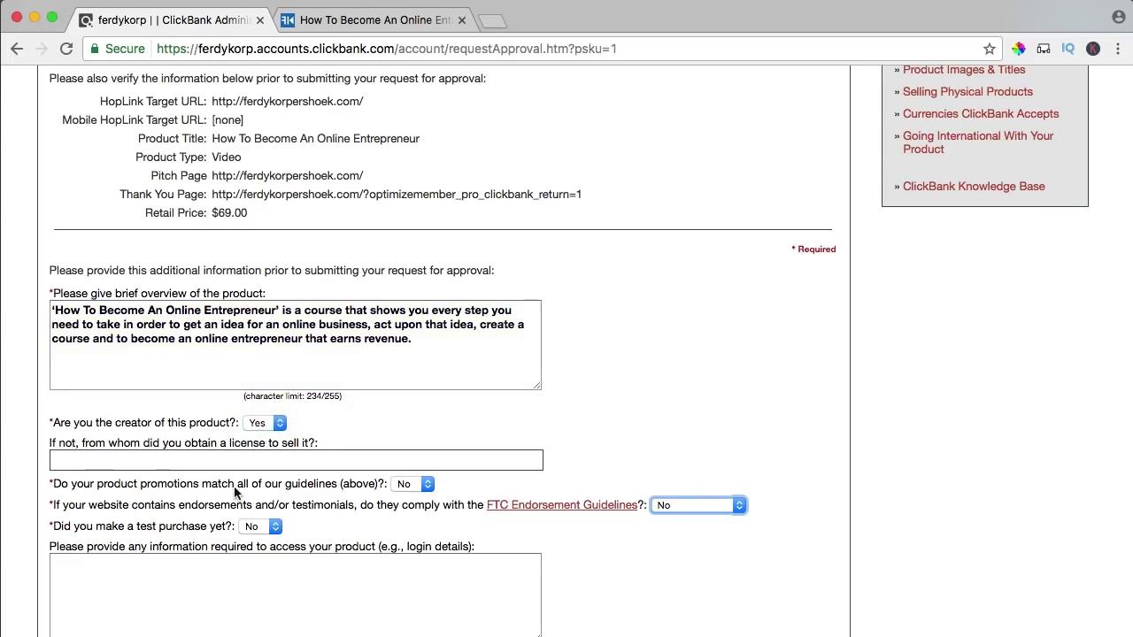
left_click(412, 484)
left_click(409, 497)
- Answer Yes to FTC endorsement compliance and to having made a test purchase
scroll(201, 484, "down", 2)
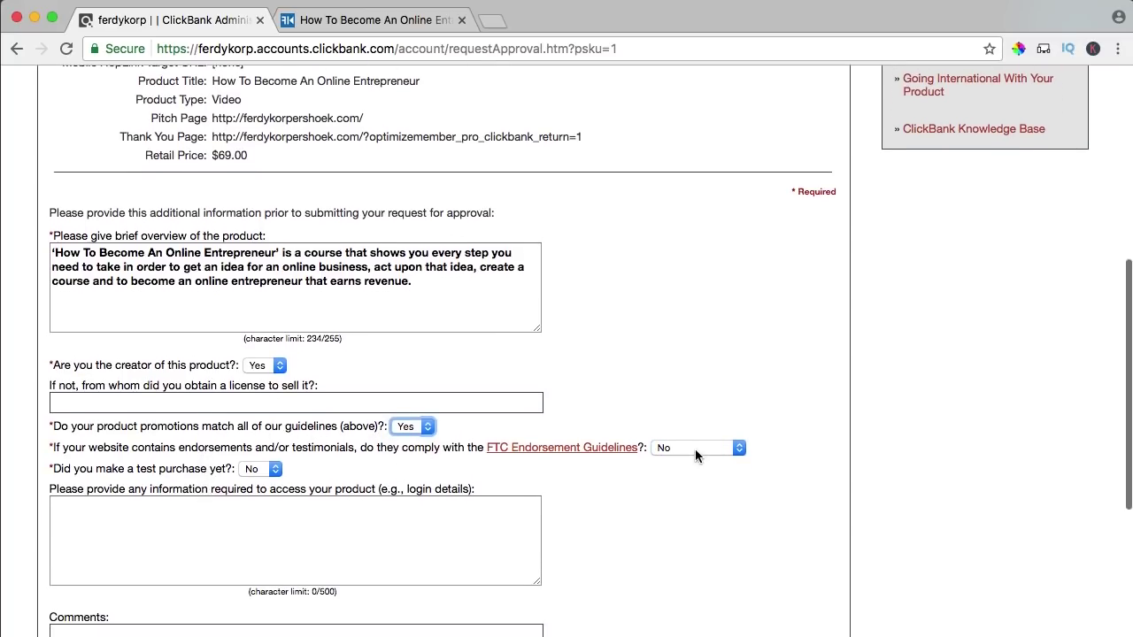
left_click(695, 451)
left_click(684, 458)
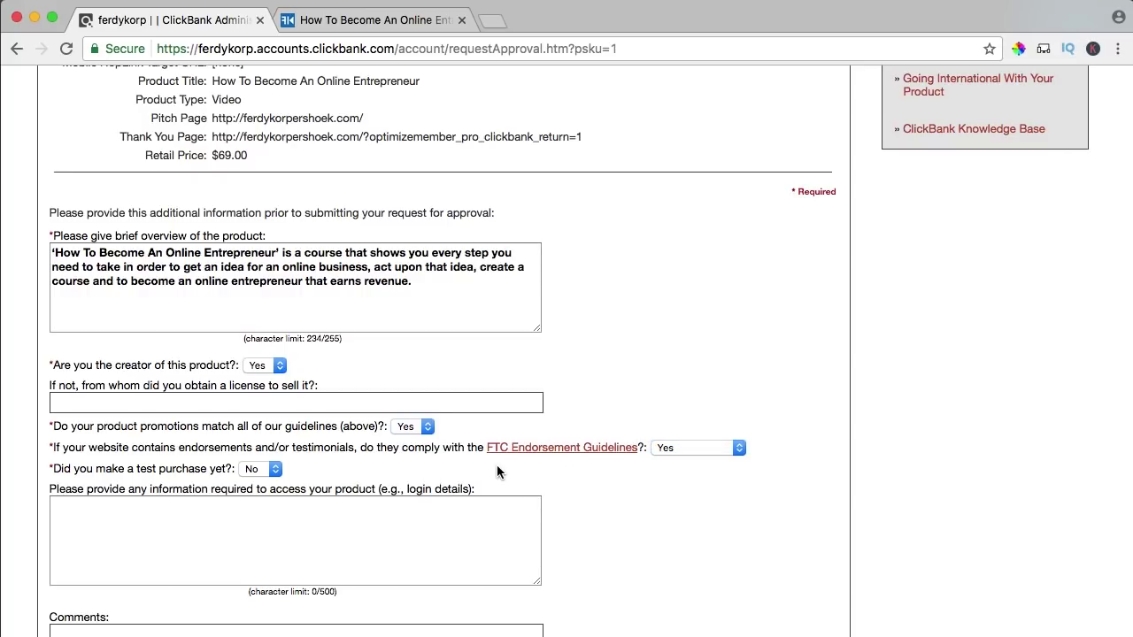
left_click(263, 470)
left_click(264, 483)
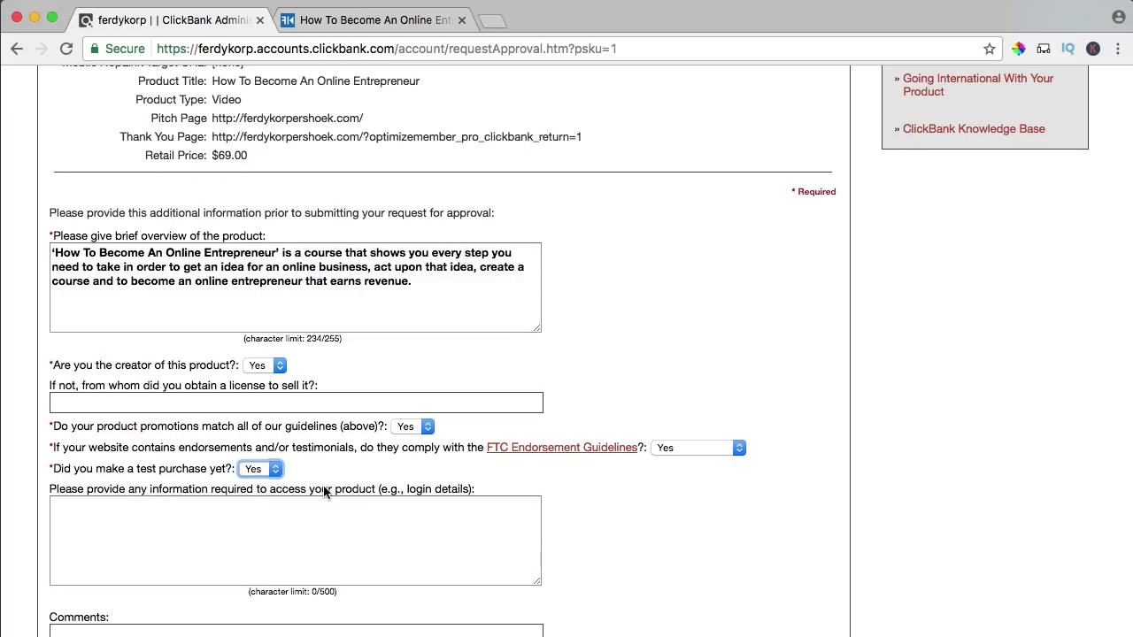
- Paste the site login details for reviewers and a comment about meeting the guidelines
left_click(306, 508)
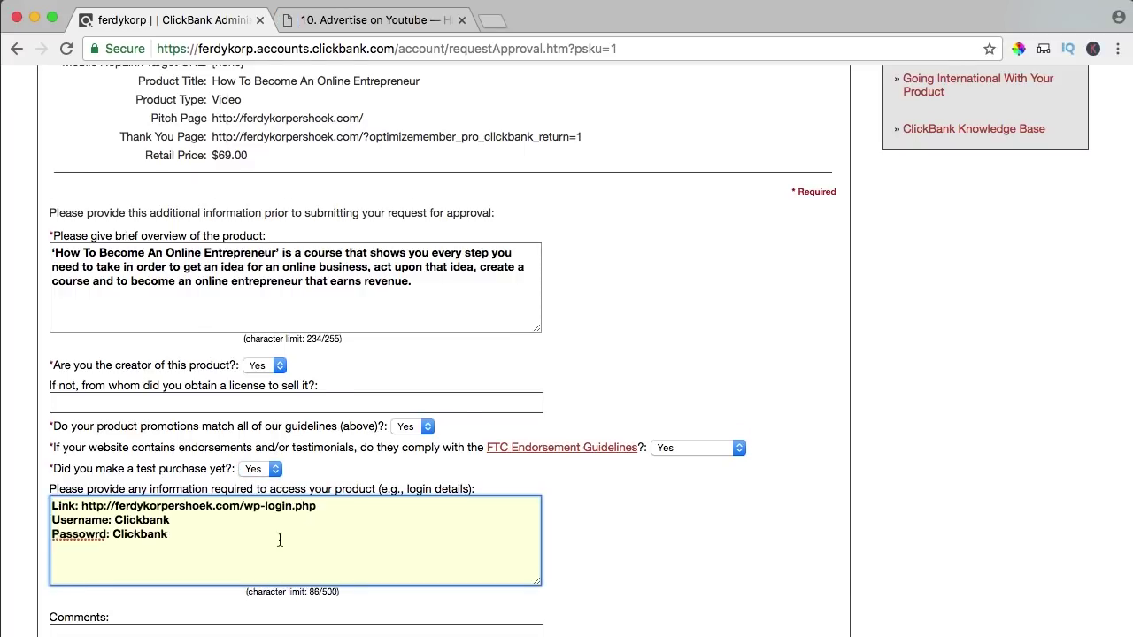
scroll(270, 526, "down", 5)
left_click(159, 424)
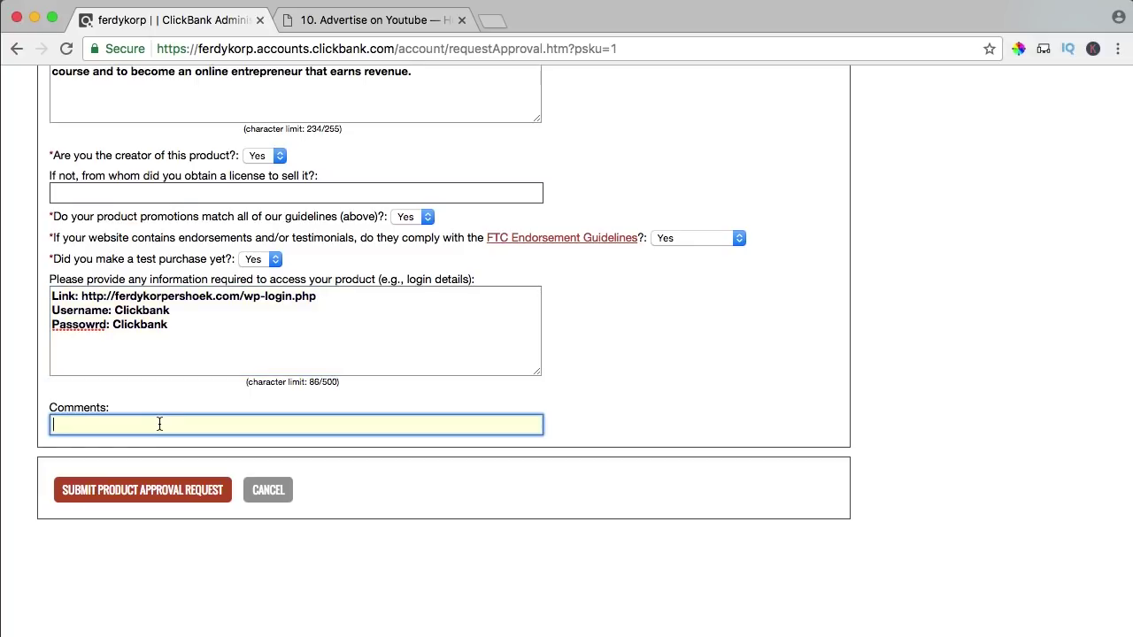
key("super+v")
scroll(94, 421, "down", 2)
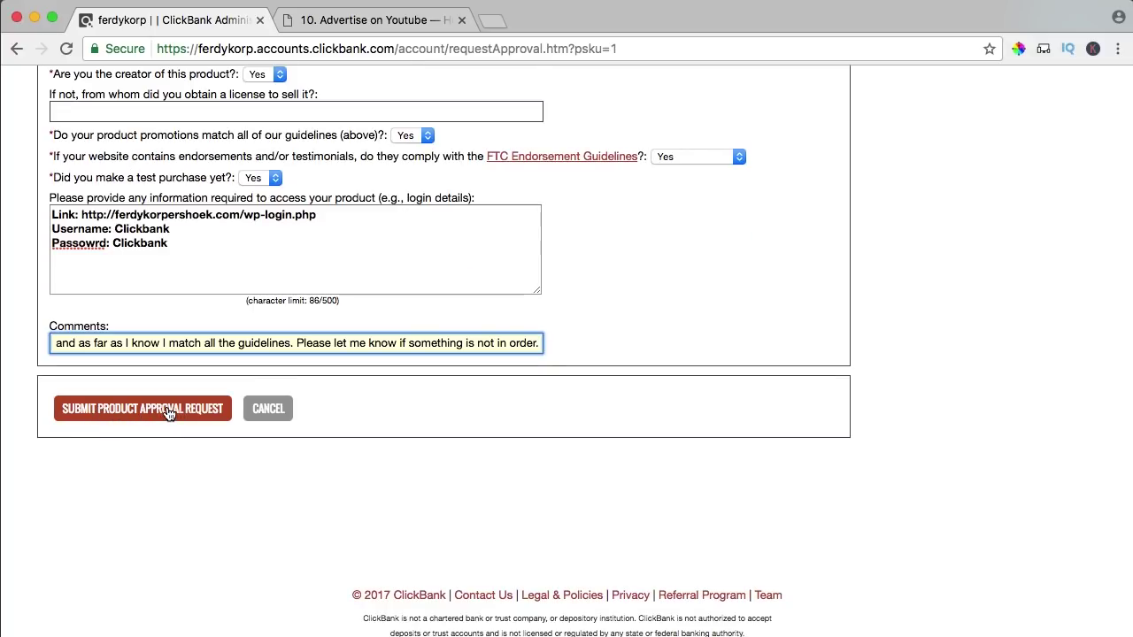
- Submit the product approval request and dismiss the request-received confirmation
left_click(169, 409)
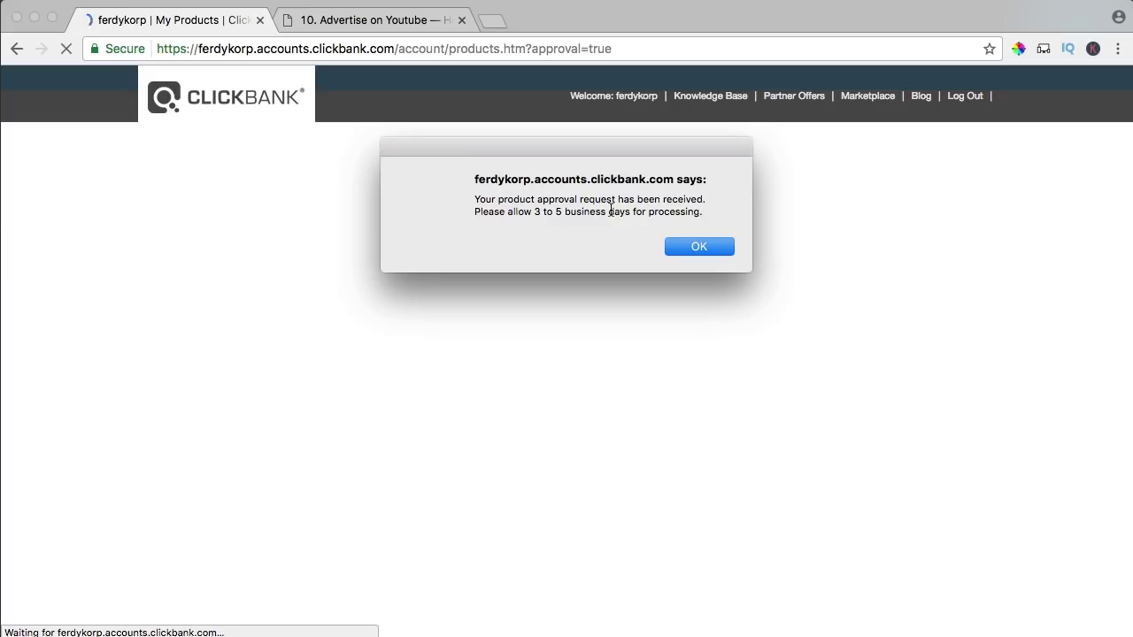
left_click(697, 248)
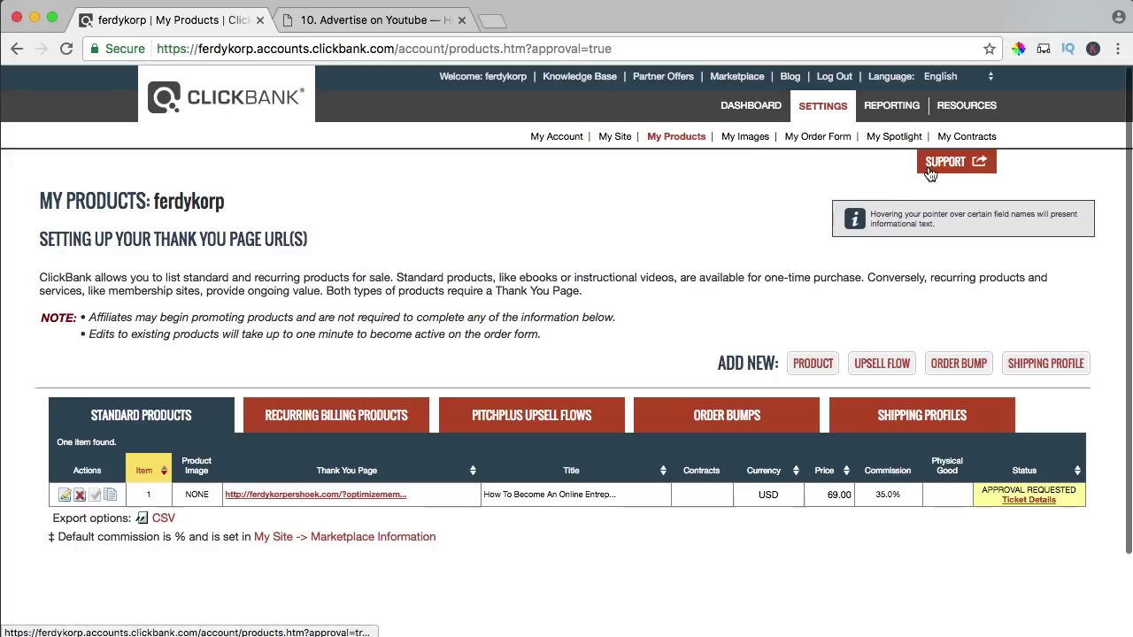
left_click(349, 18)
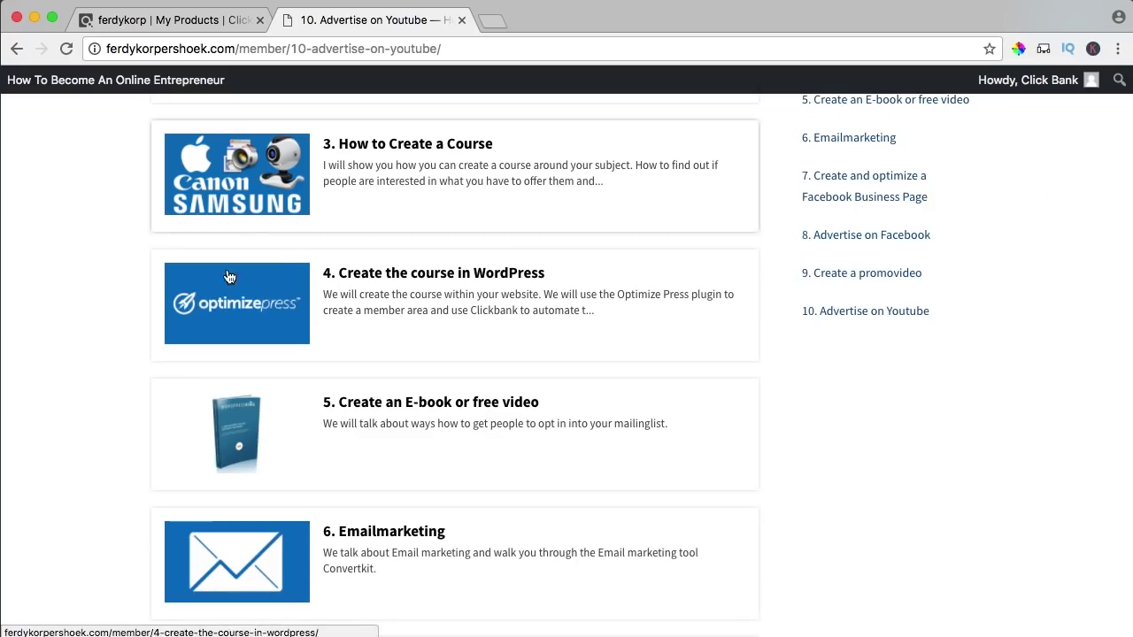
- Scroll through the live lesson list and homepage, then open the admin Dashboard from the site name
scroll(283, 265, "up", 5)
scroll(281, 221, "down", 2)
scroll(284, 229, "up", 1)
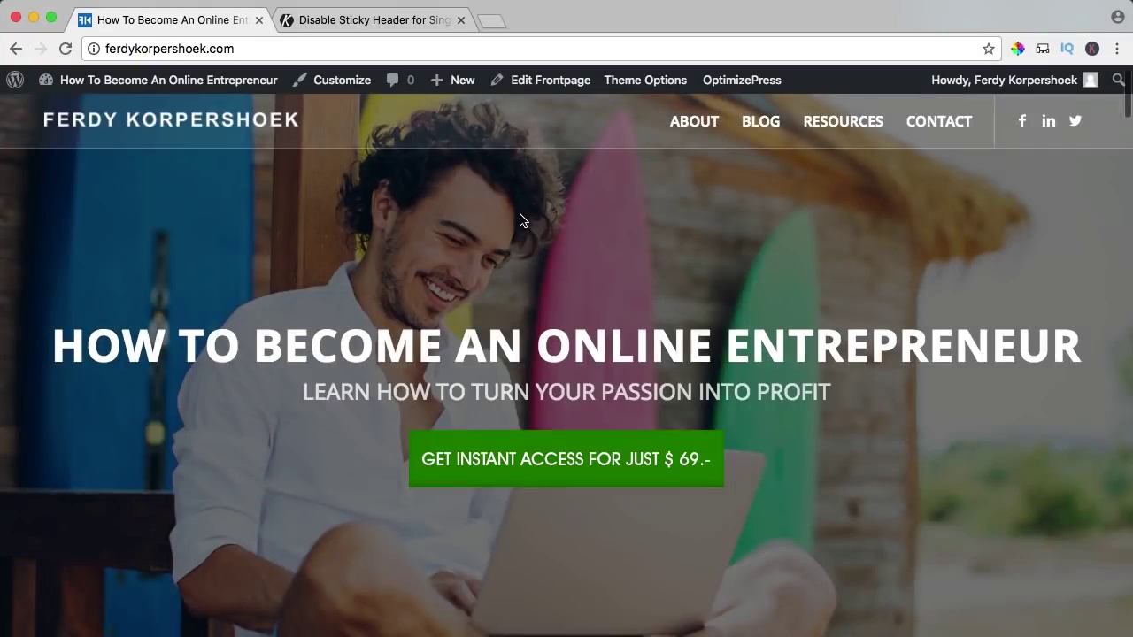
scroll(520, 219, "down", 10)
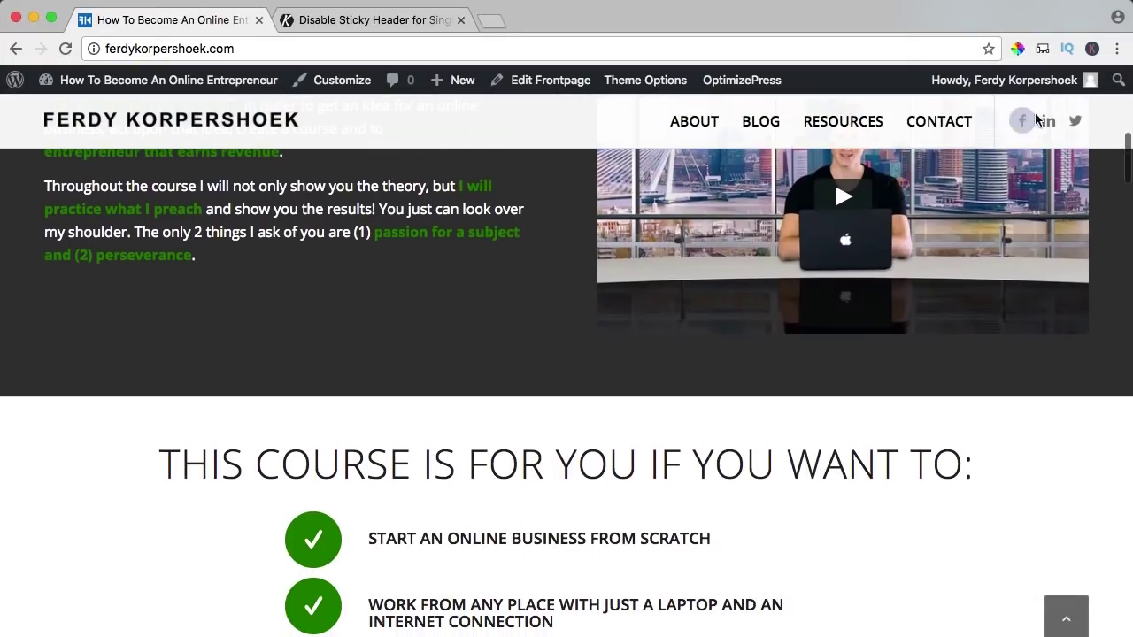
scroll(486, 196, "down", 1)
scroll(482, 208, "down", 15)
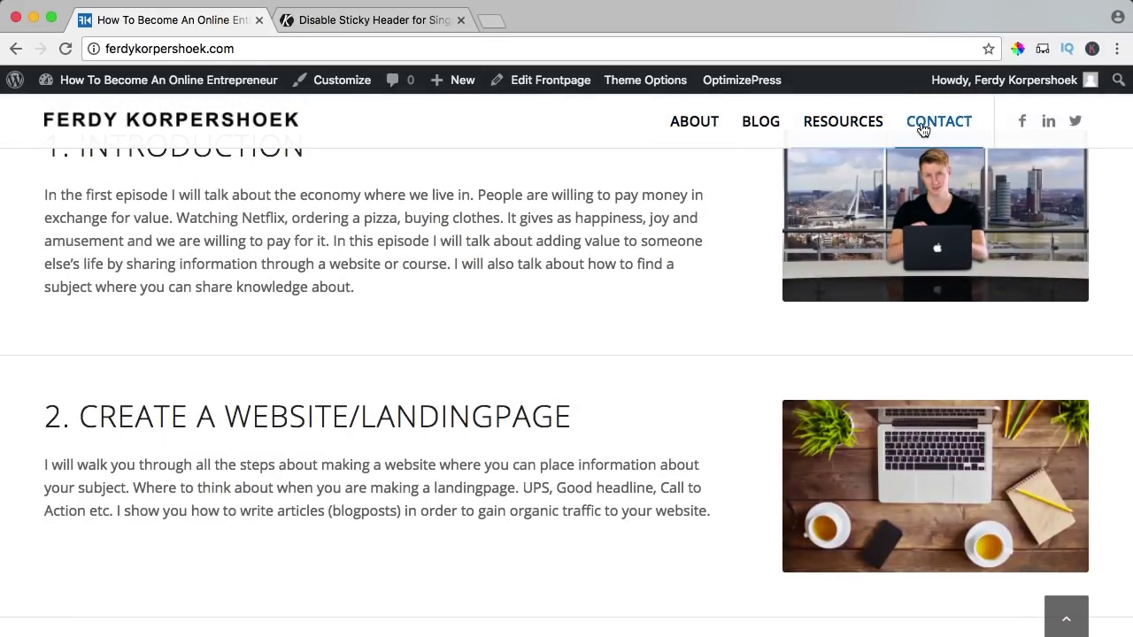
scroll(527, 309, "down", 20)
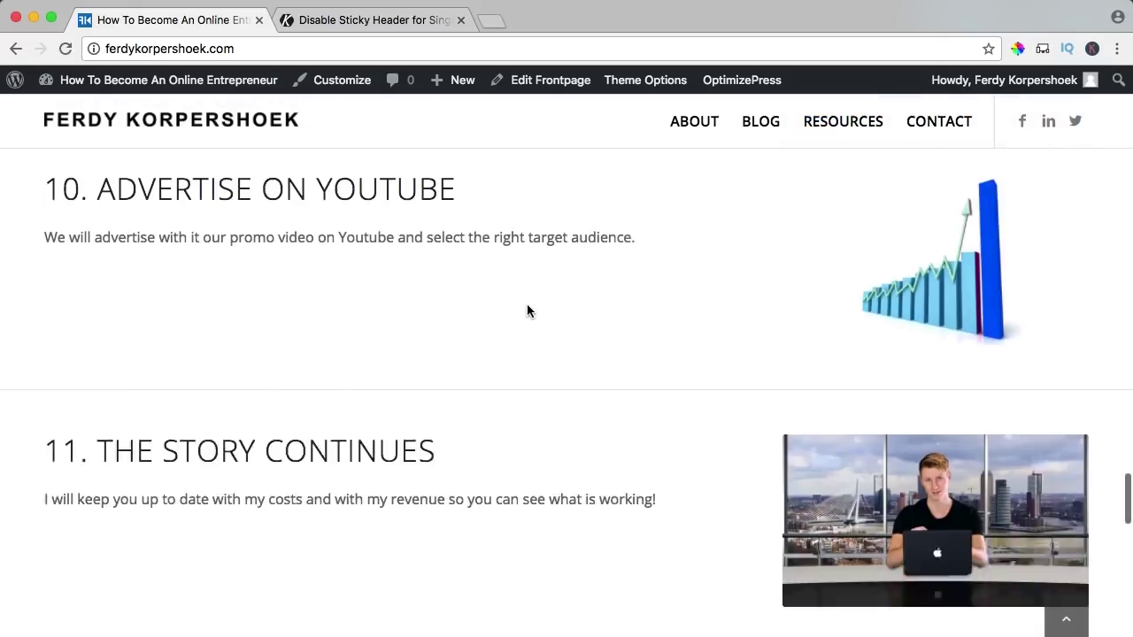
scroll(526, 305, "down", 20)
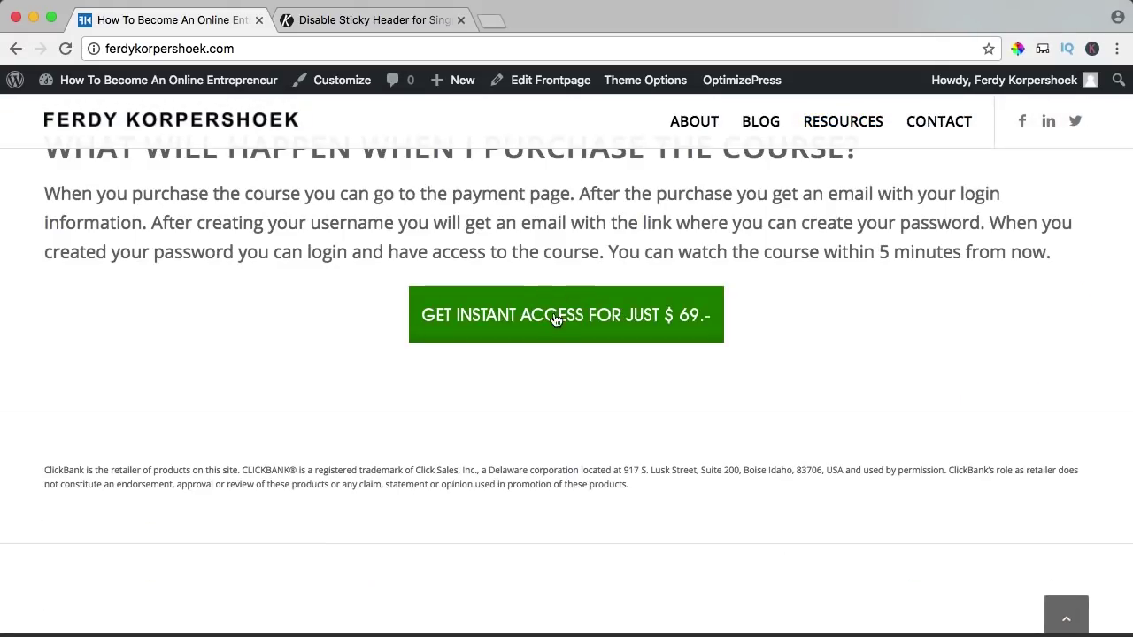
scroll(474, 258, "up", 20)
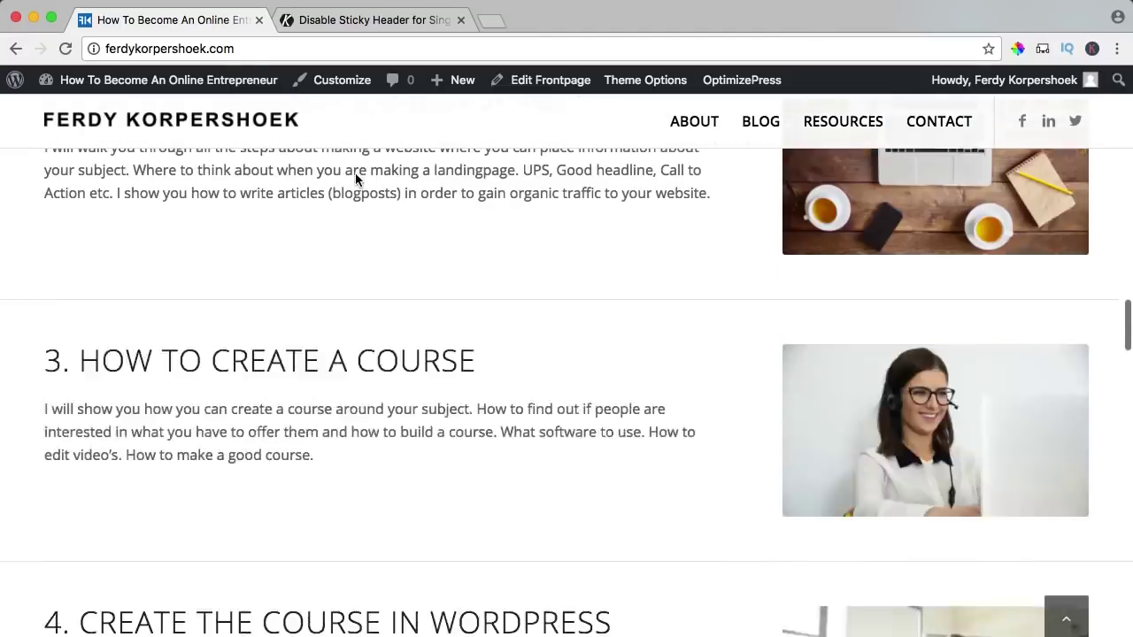
left_click(177, 85)
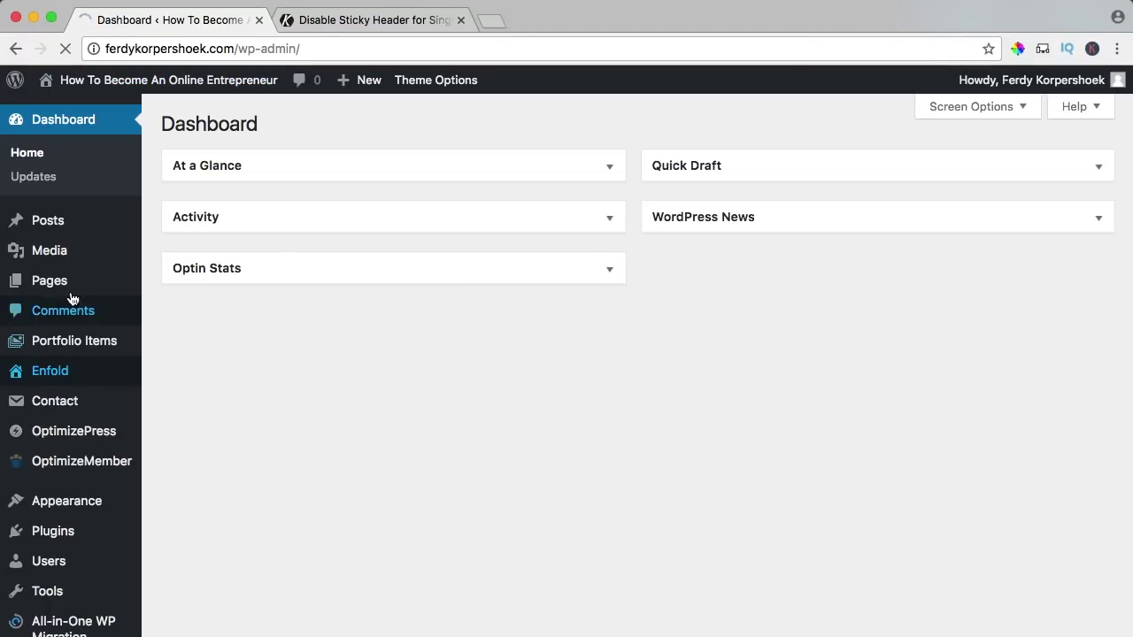
- Uncheck Sticky Header in Enfold's Header behavior options and save all changes
left_click(54, 365)
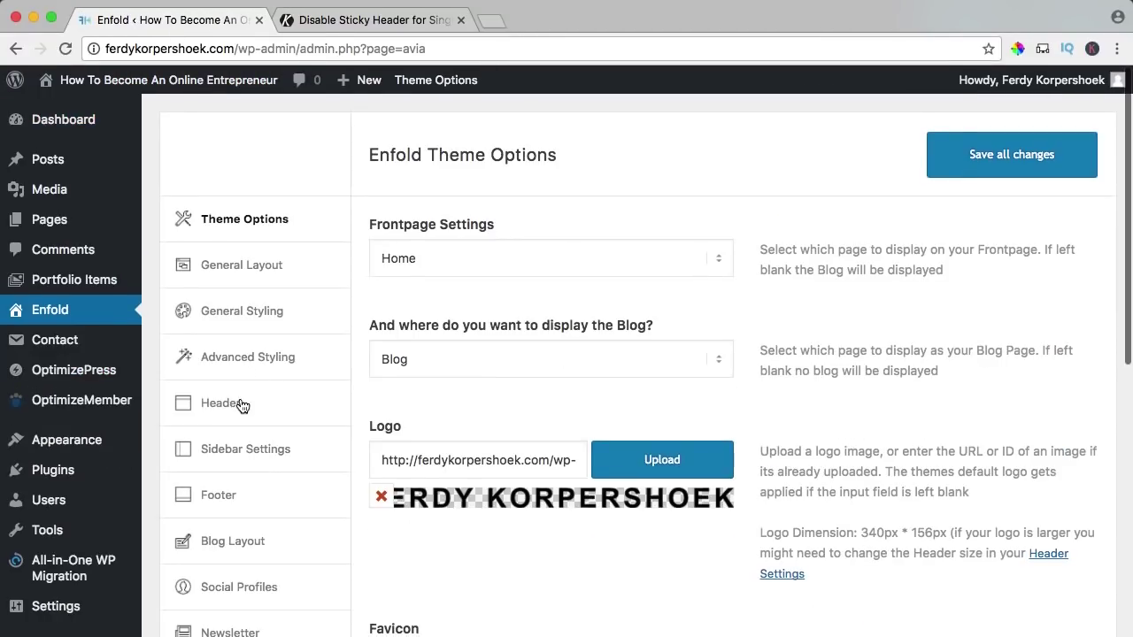
left_click(240, 404)
scroll(496, 407, "down", 1)
left_click(518, 428)
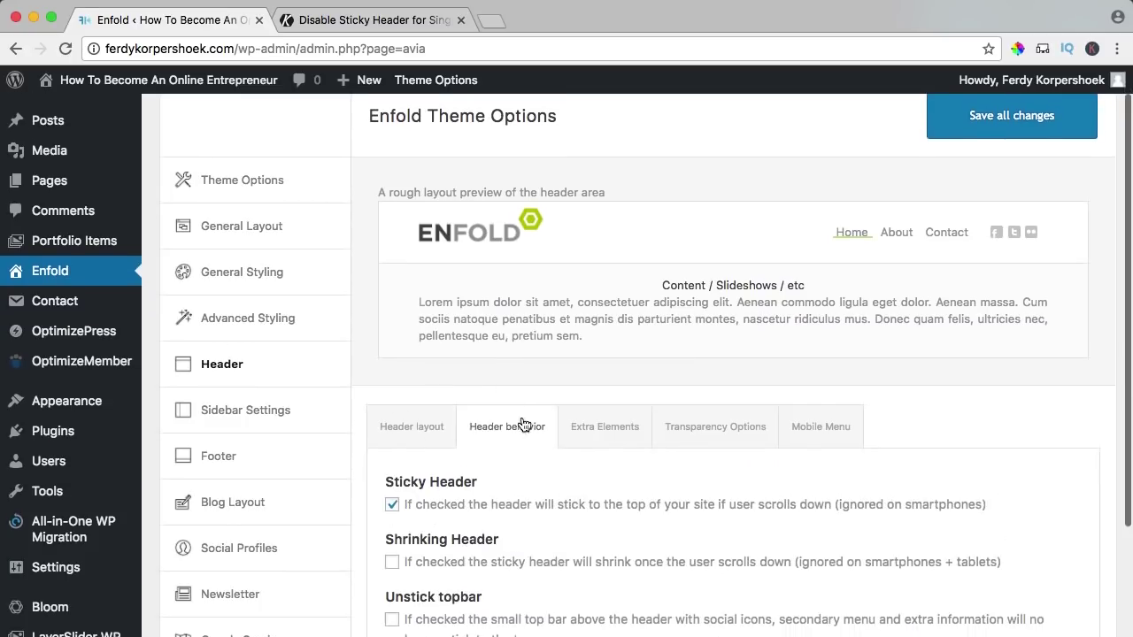
scroll(526, 381, "down", 3)
left_click(409, 380)
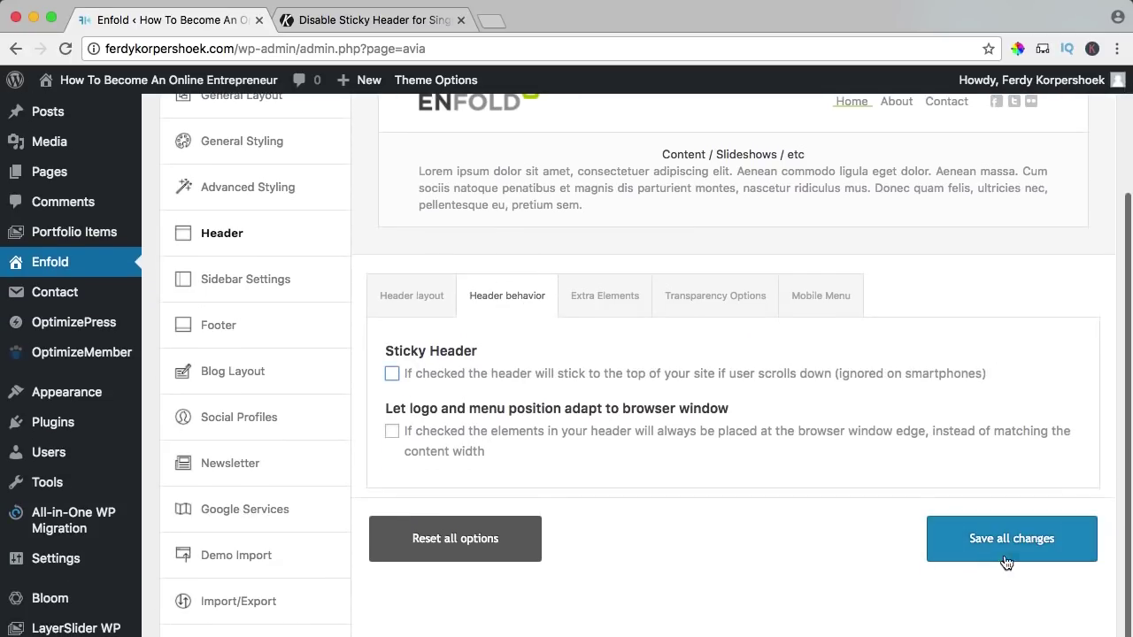
left_click(1001, 545)
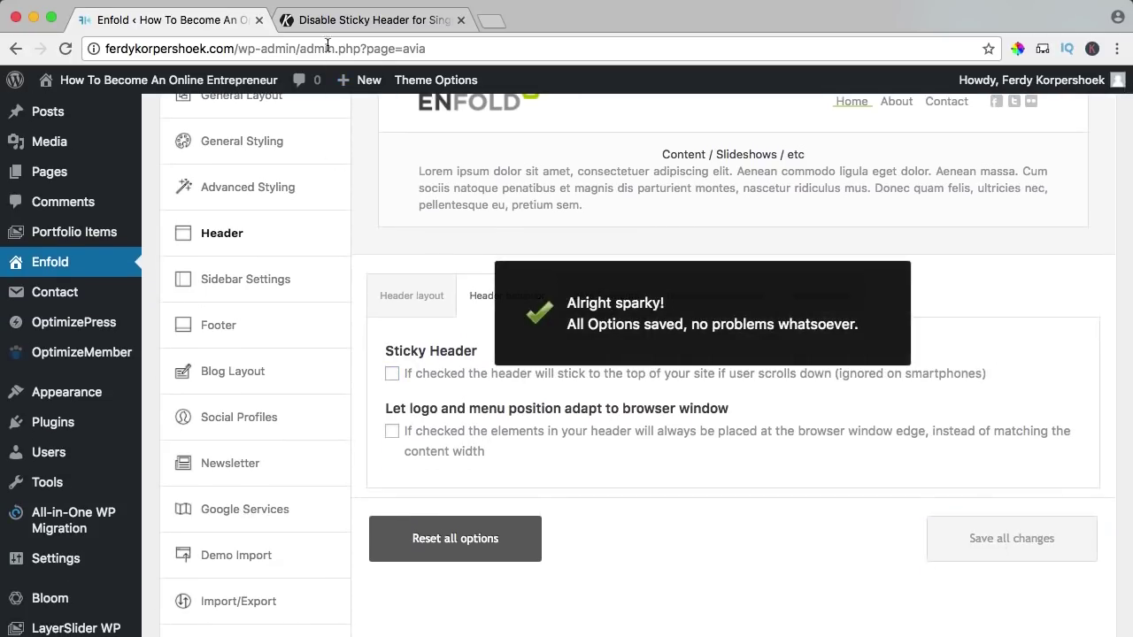
- Check the live home page and About page header without the sticky header
left_click(218, 82, "super")
left_click(342, 21)
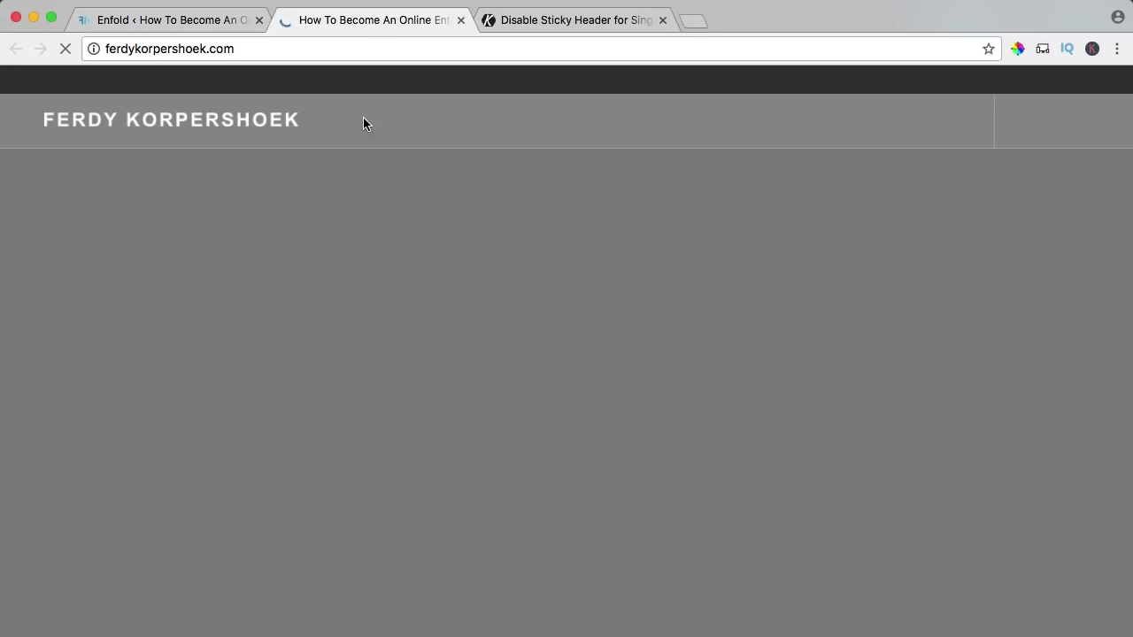
scroll(476, 241, "down", 2)
scroll(476, 240, "up", 2)
scroll(477, 239, "down", 2)
scroll(477, 239, "up", 2)
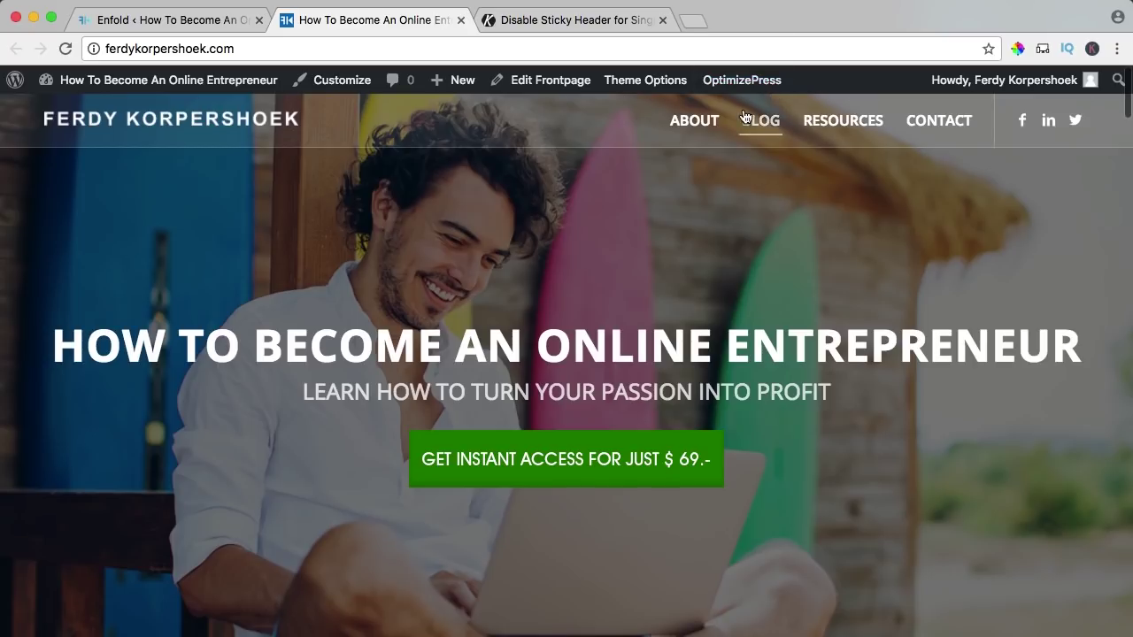
left_click(691, 123)
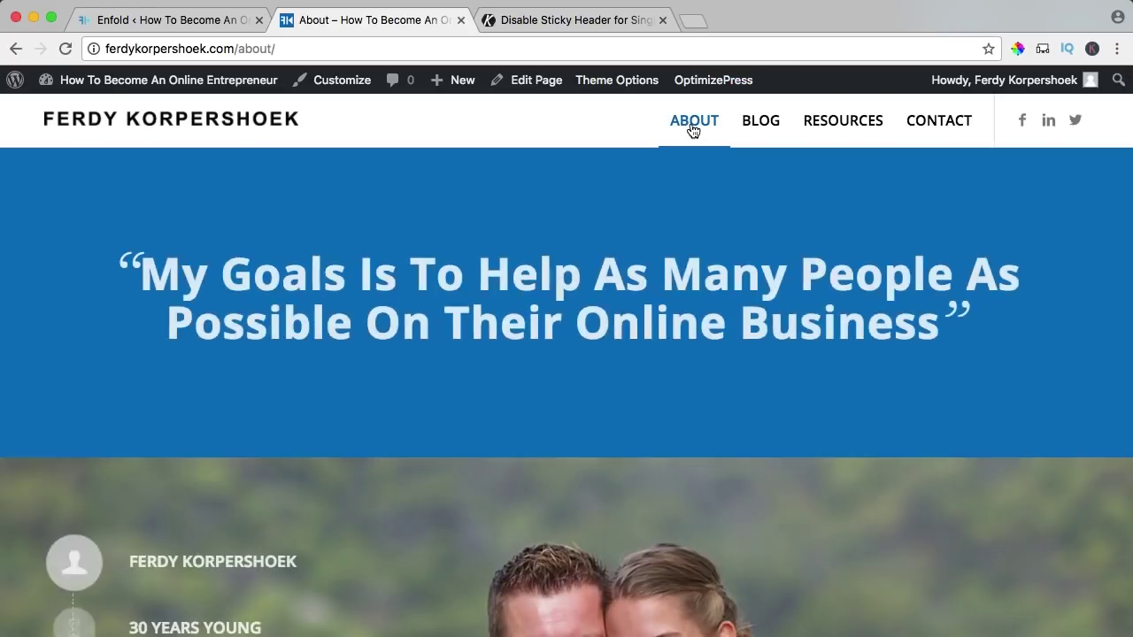
scroll(691, 122, "down", 5)
scroll(691, 123, "down", 8)
scroll(691, 132, "up", 12)
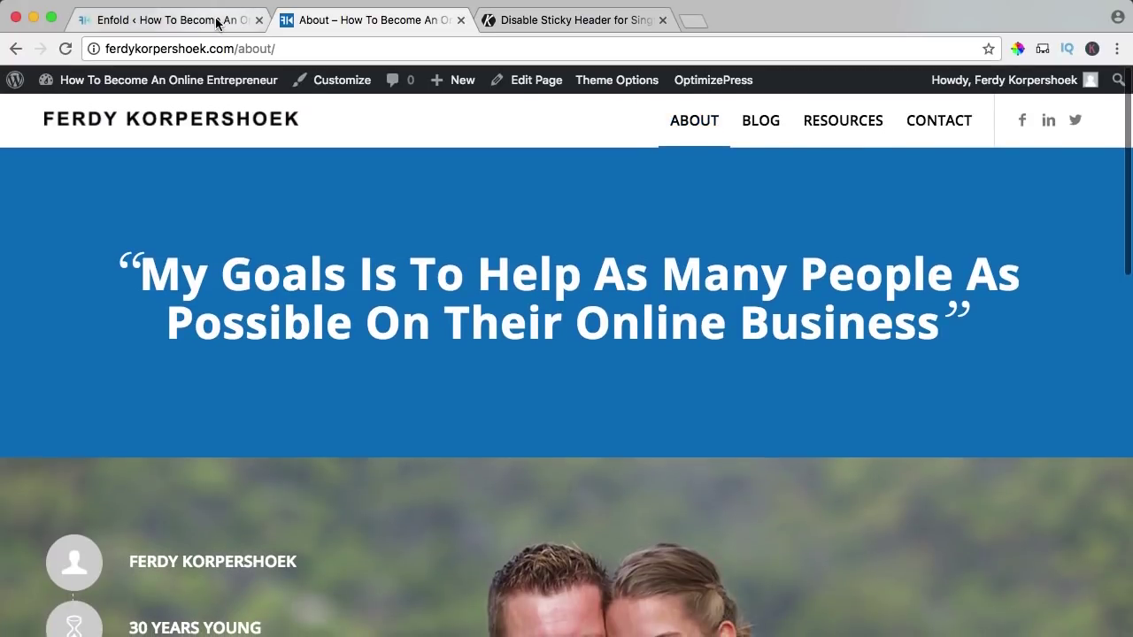
- Re-enable Sticky Header in Enfold's Header behavior options
left_click(210, 29)
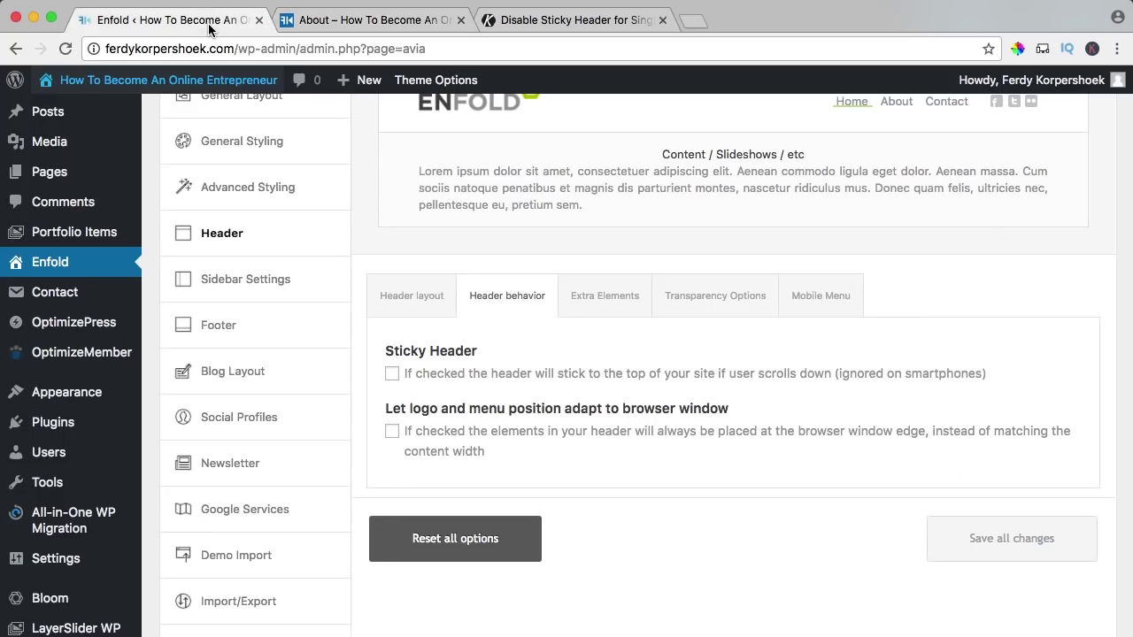
left_click(391, 372)
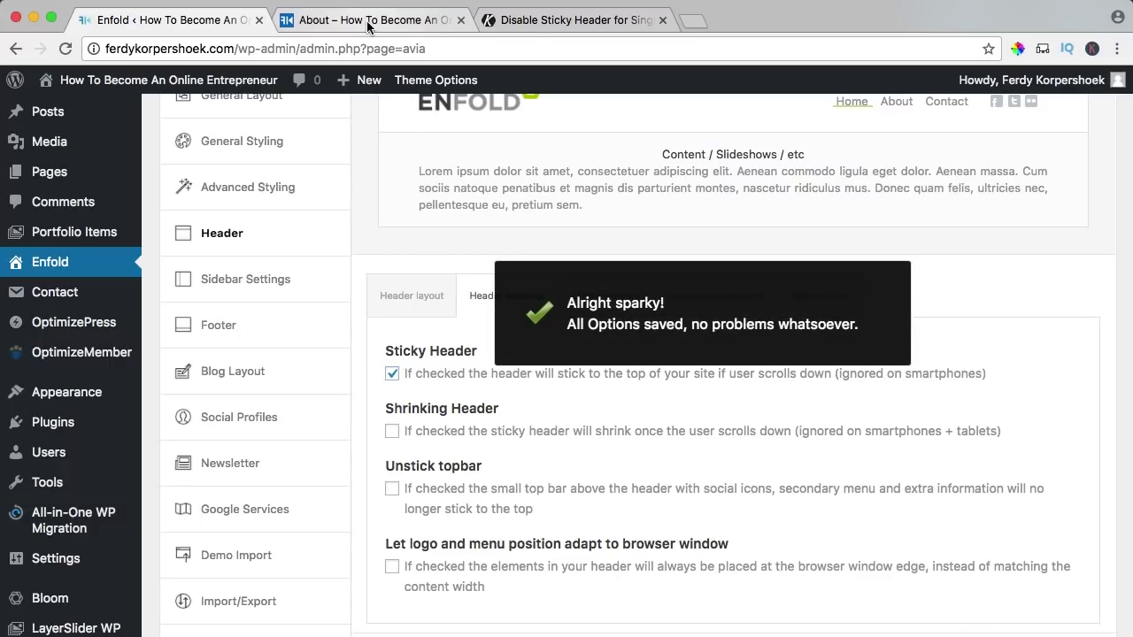
left_click(536, 24)
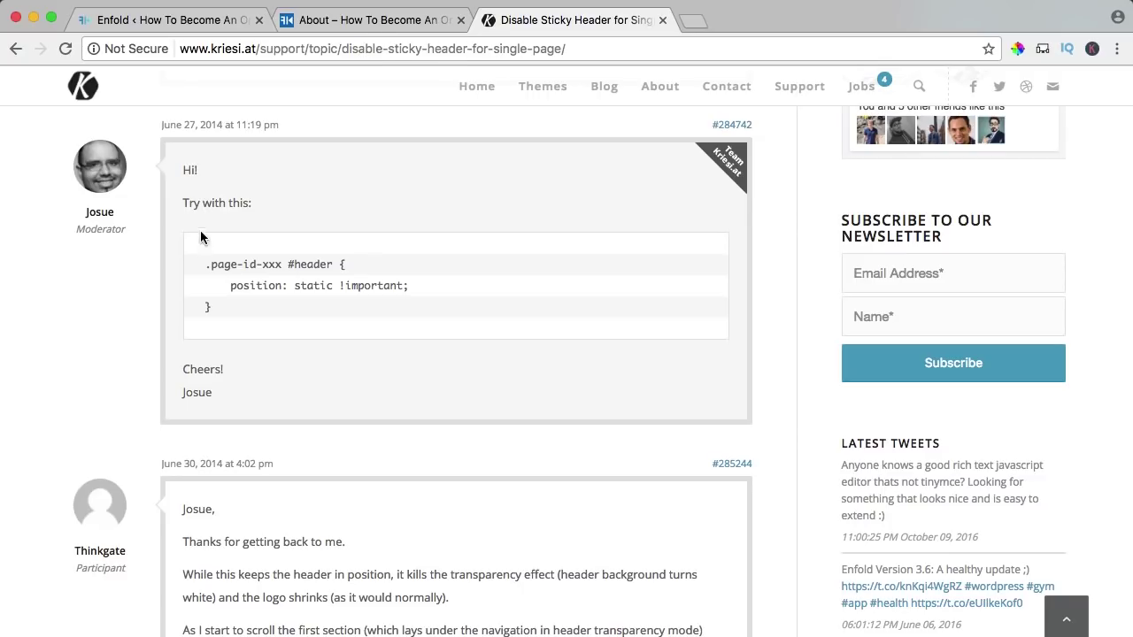
- Select the moderator's .page-id-xxx #header { position: static !important; } snippet in the forum thread
scroll(177, 207, "up", 2)
scroll(113, 250, "up", 4)
scroll(112, 251, "down", 5)
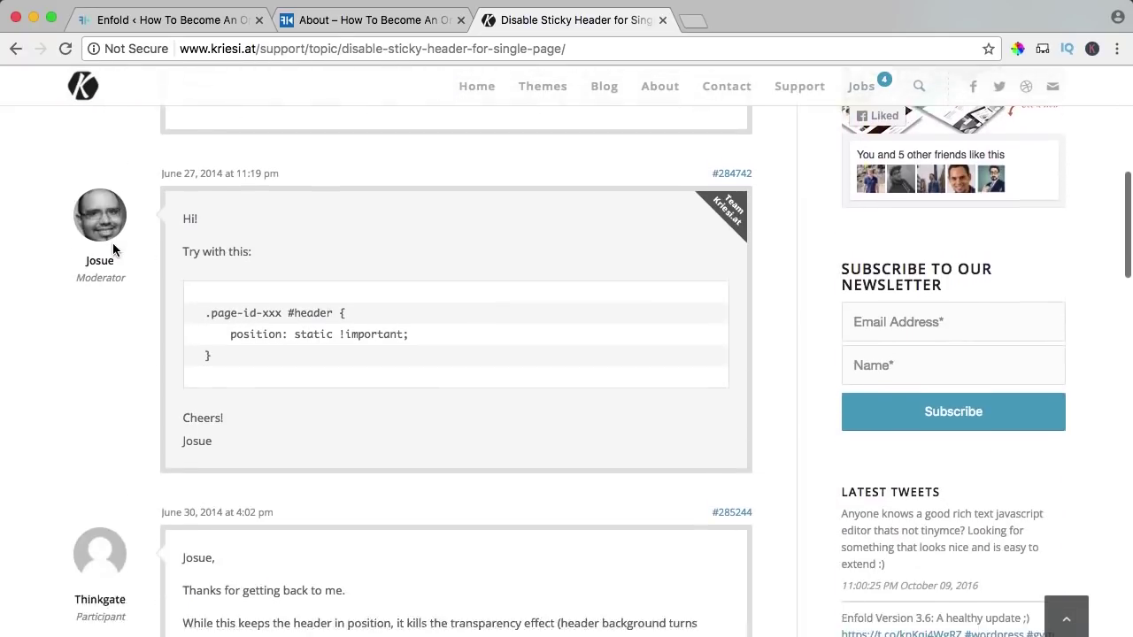
scroll(112, 251, "down", 1)
left_click_drag(250, 331, 206, 291)
key("super+c")
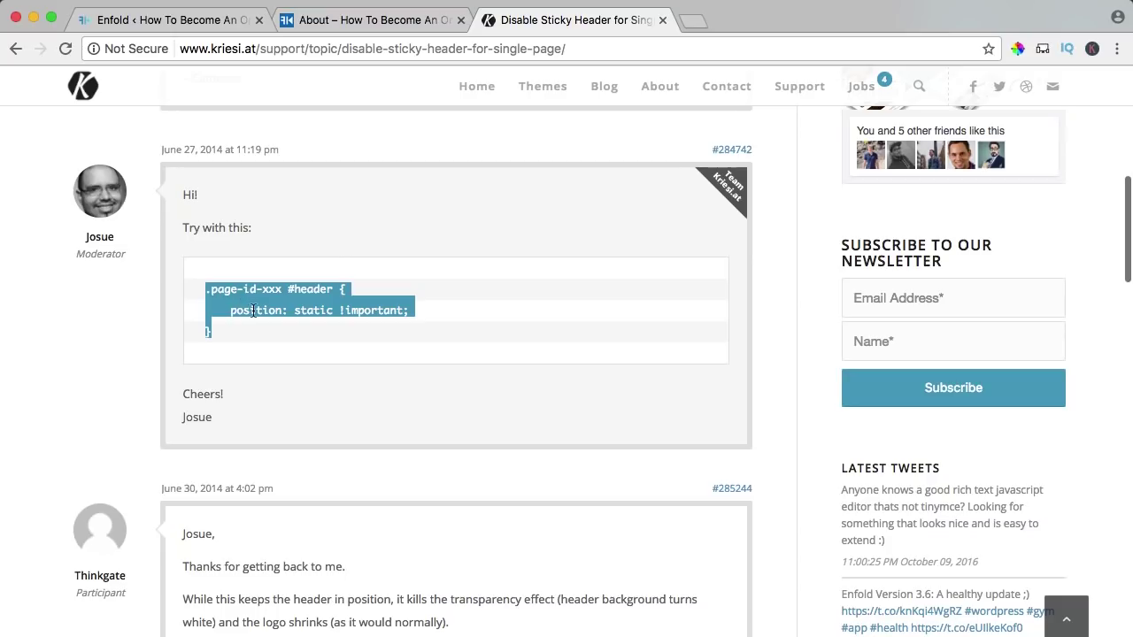
left_click(163, 21)
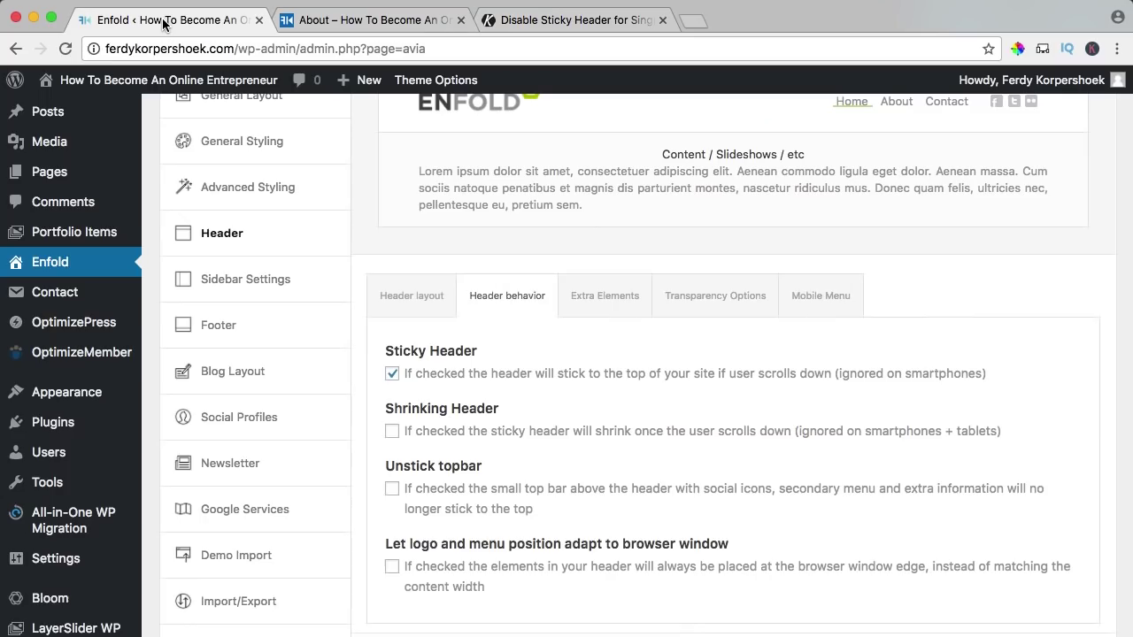
- Paste the .page-id-xxx #header rule at the end of Enfold's Quick CSS
left_click(243, 142)
scroll(384, 228, "down", 15)
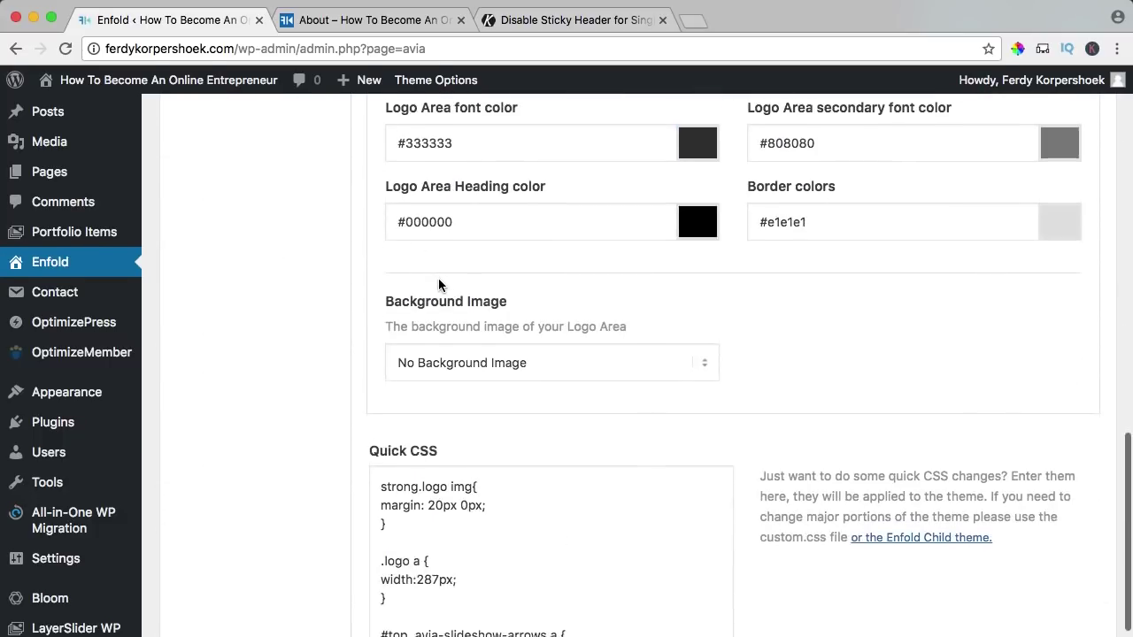
left_click(525, 410)
scroll(522, 413, "down", 3)
left_click(420, 500)
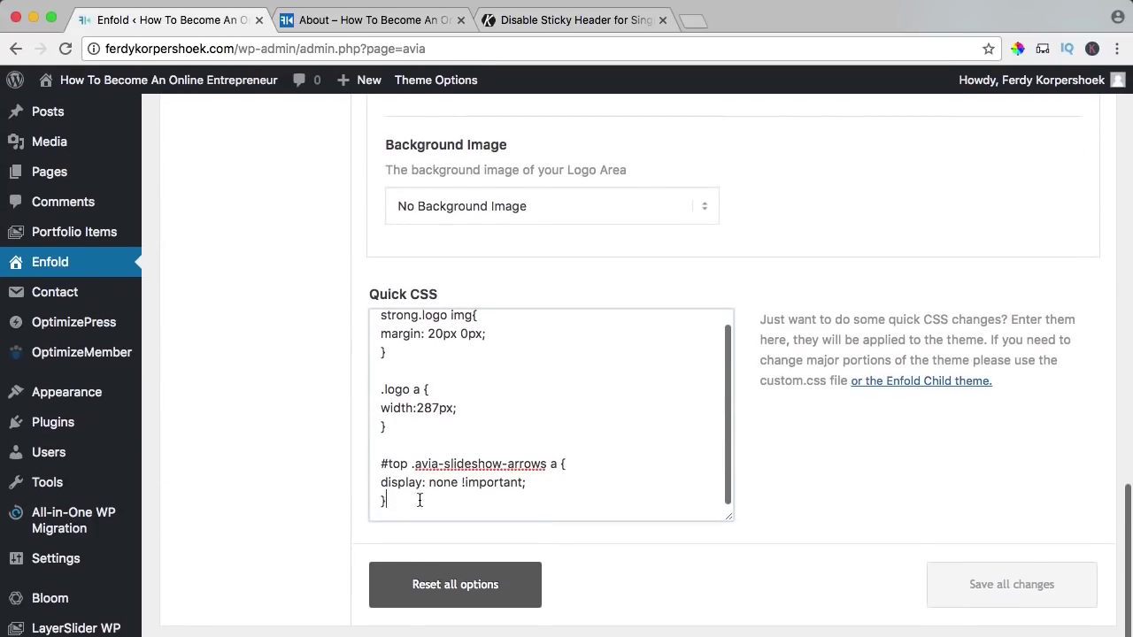
key("Return")
key("Return")
key("super+v")
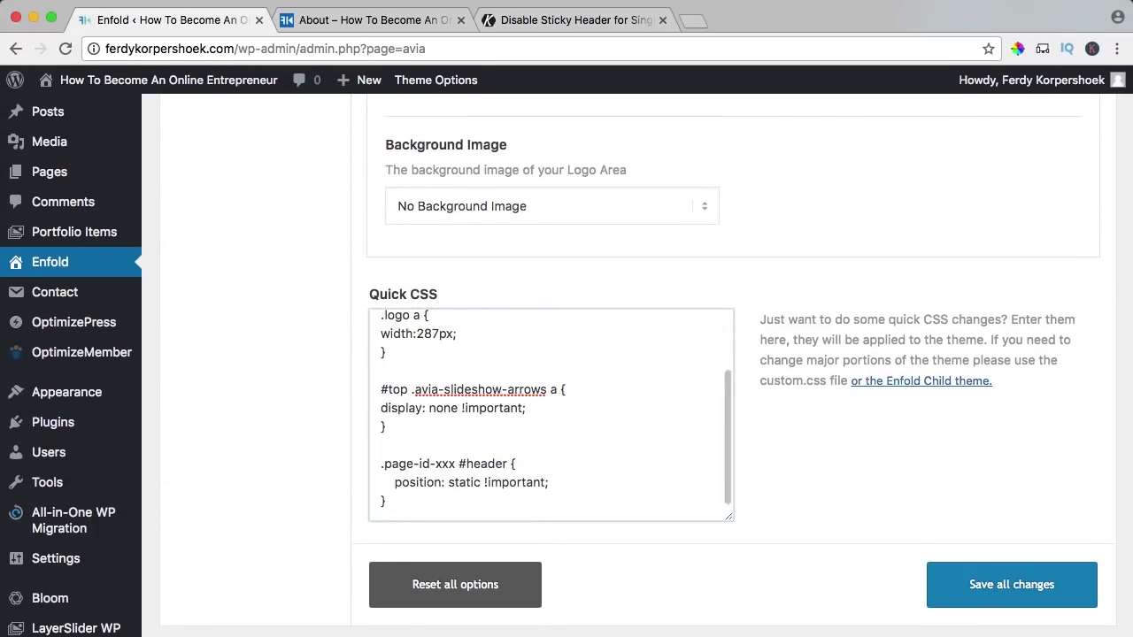
- Look up the Home page's ID (12) in the admin Pages list
left_click(402, 20)
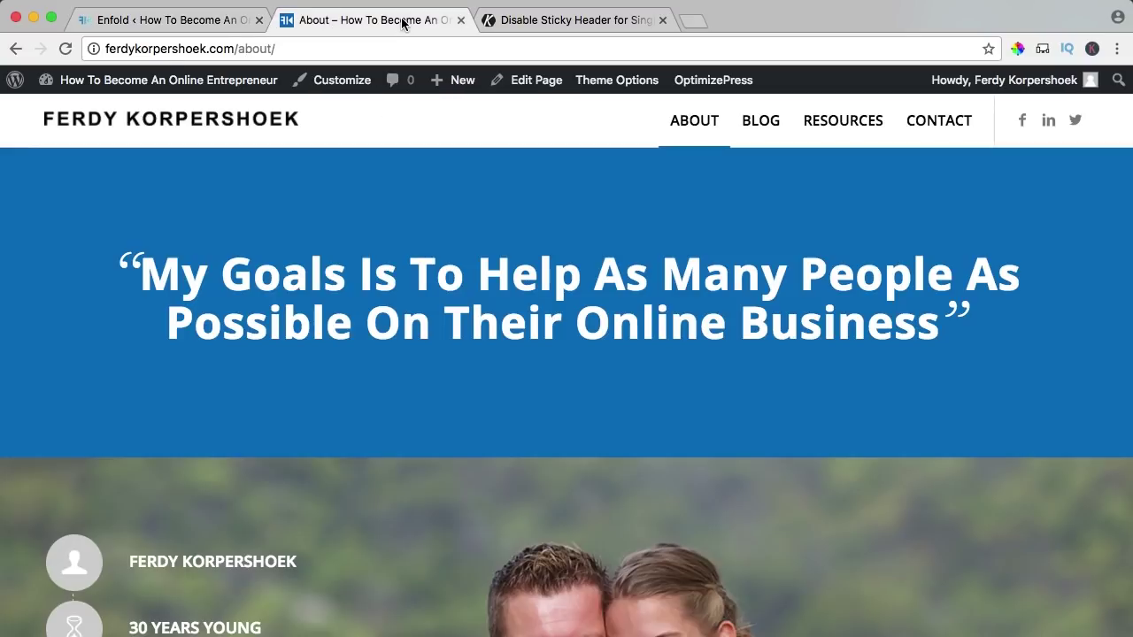
left_click(158, 83)
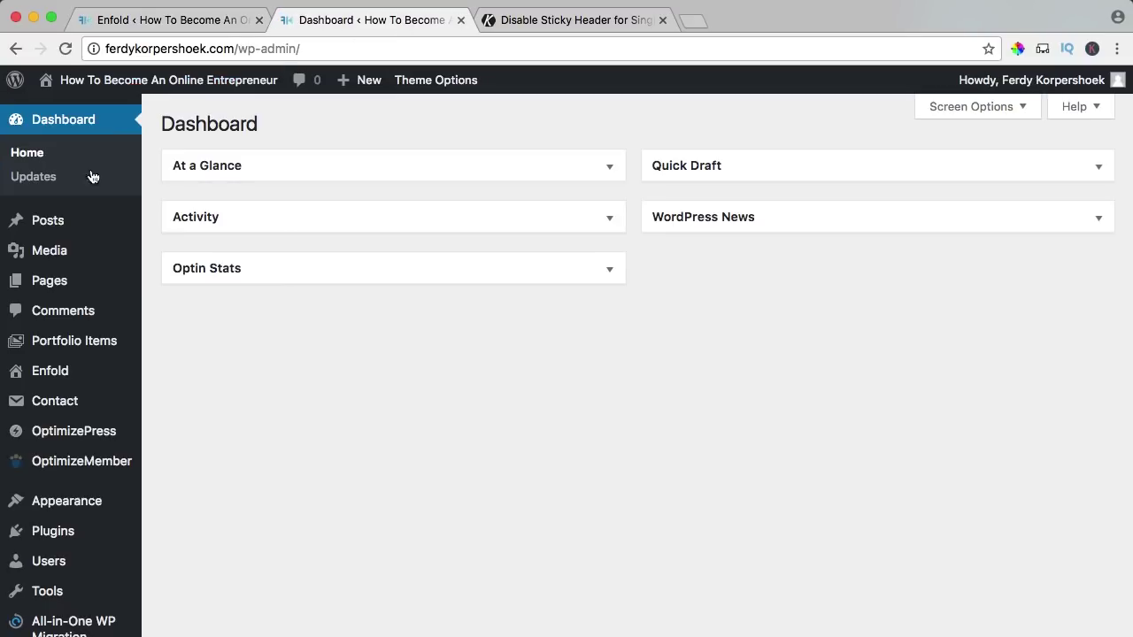
left_click(50, 283)
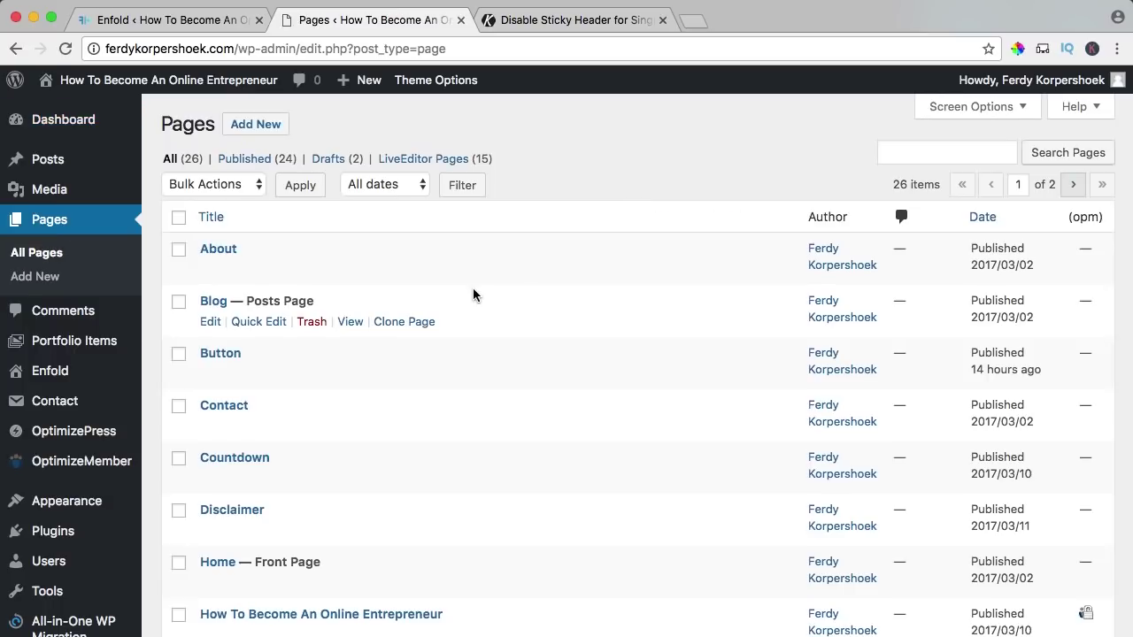
scroll(474, 287, "down", 5)
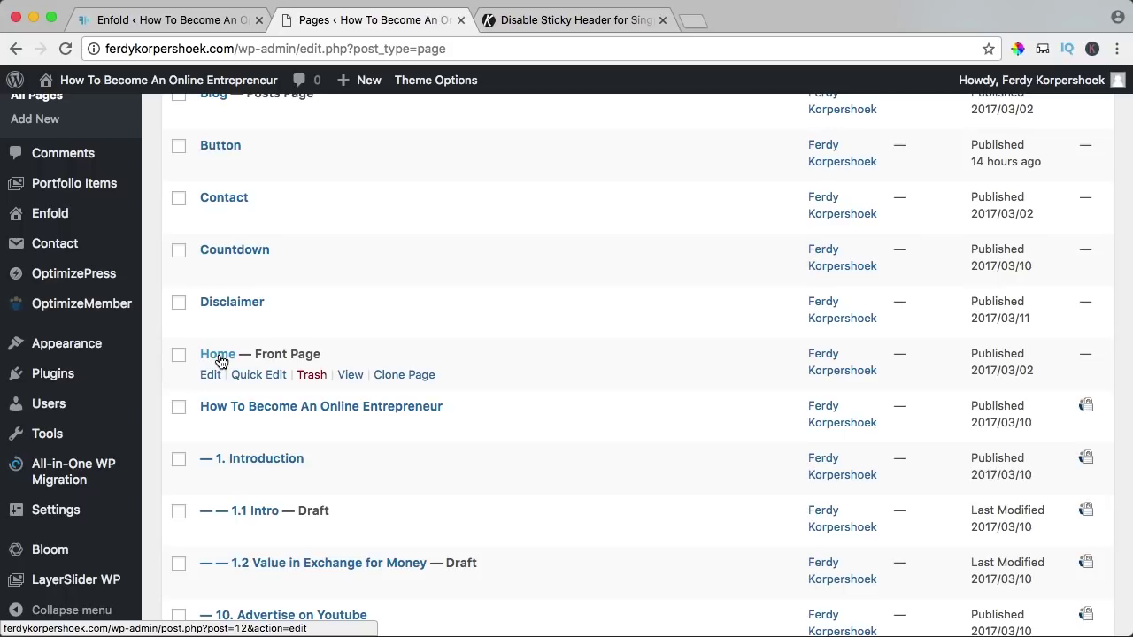
left_click(209, 20)
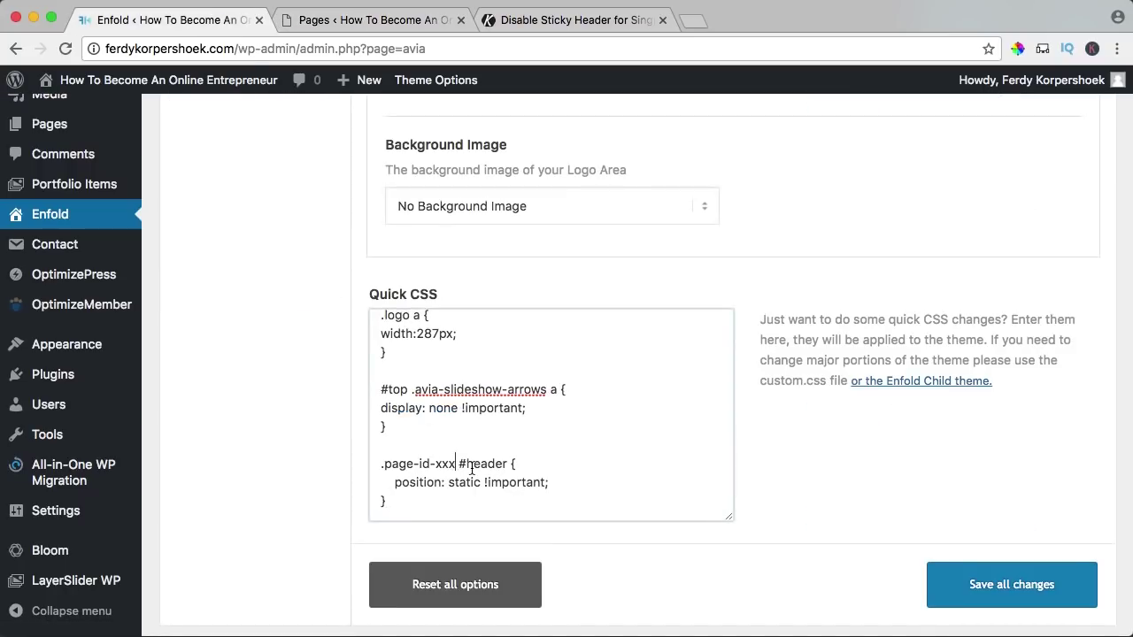
- Replace xxx with 12 in the Quick CSS rule, save, and view the live site
key("BackSpace")
key("BackSpace")
key("BackSpace")
type("12")
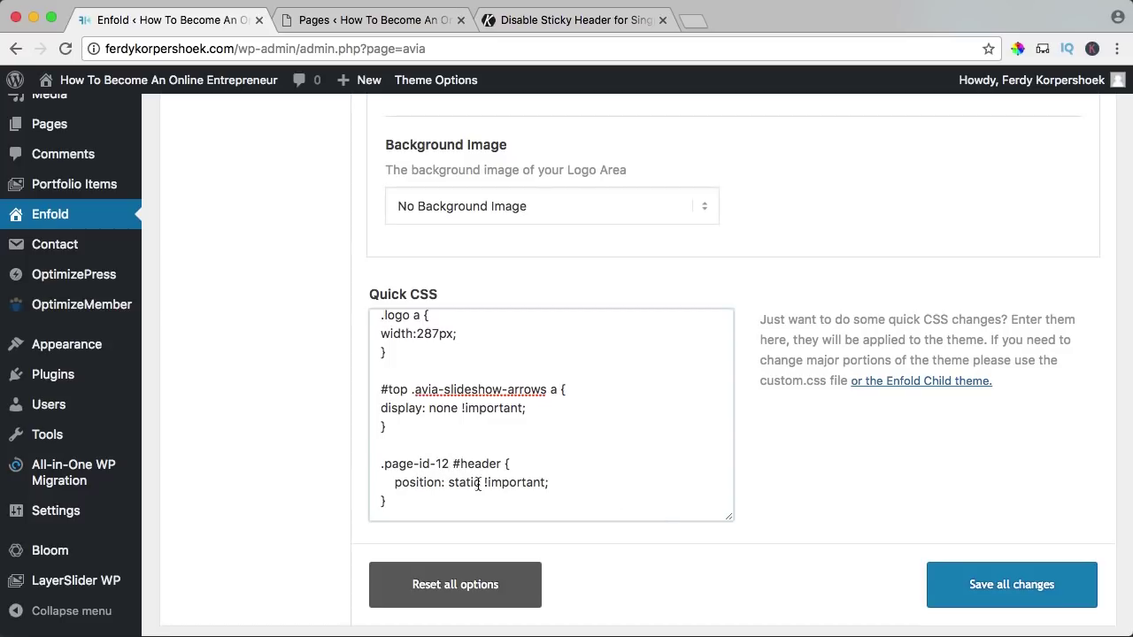
left_click(1014, 584)
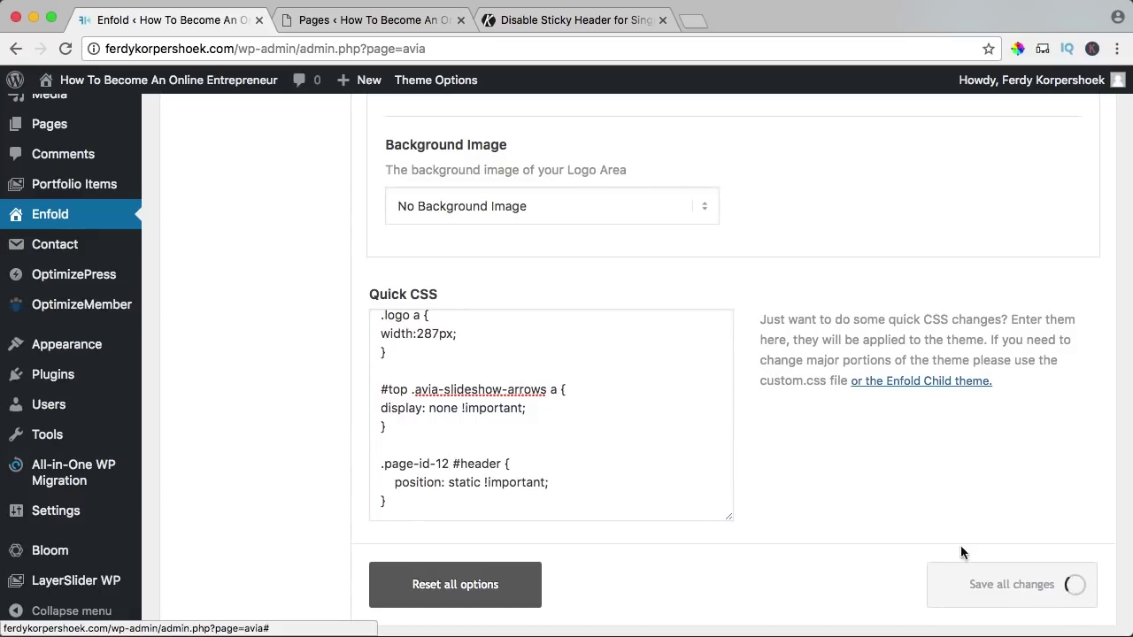
left_click(163, 84, "super")
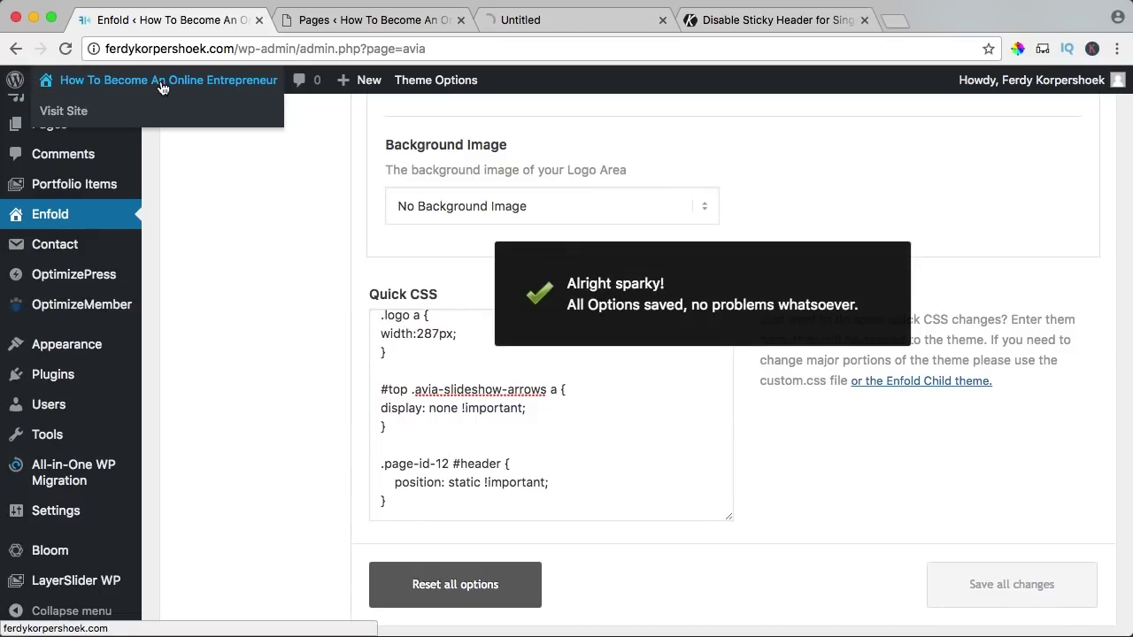
left_click(554, 25)
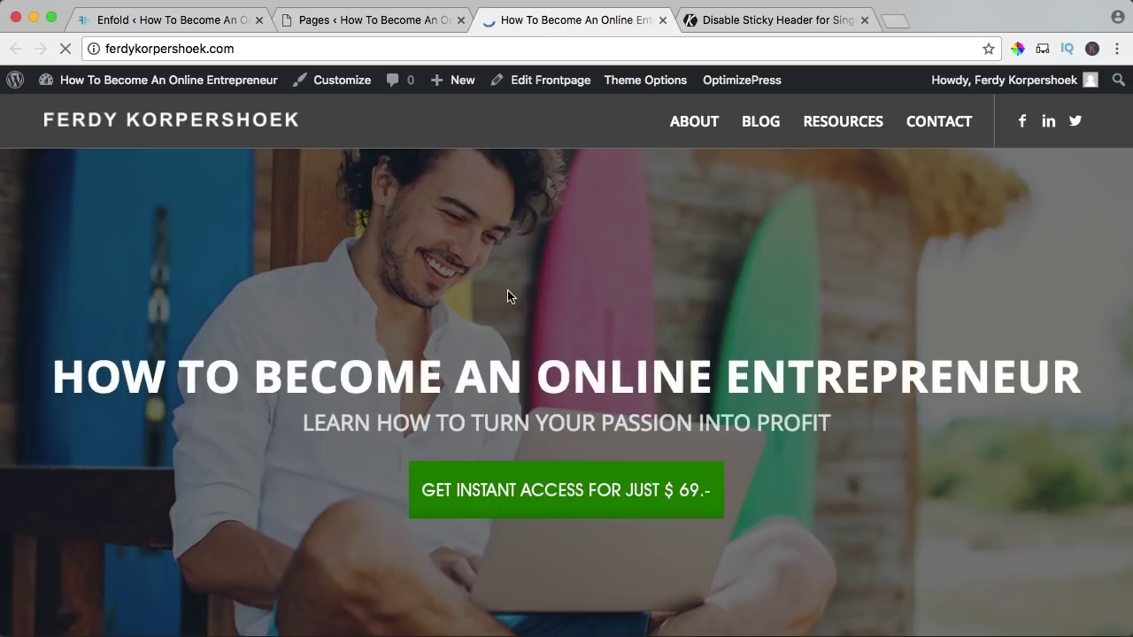
- Scroll the live front page to check the static header
scroll(540, 258, "down", 3)
scroll(541, 258, "up", 3)
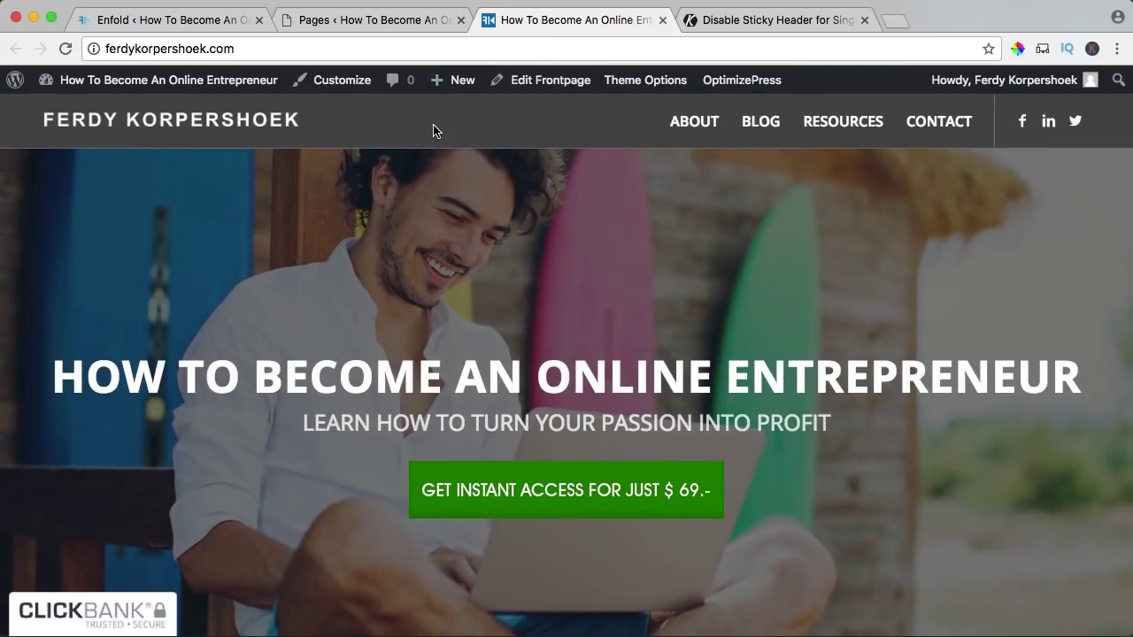
scroll(450, 180, "down", 2)
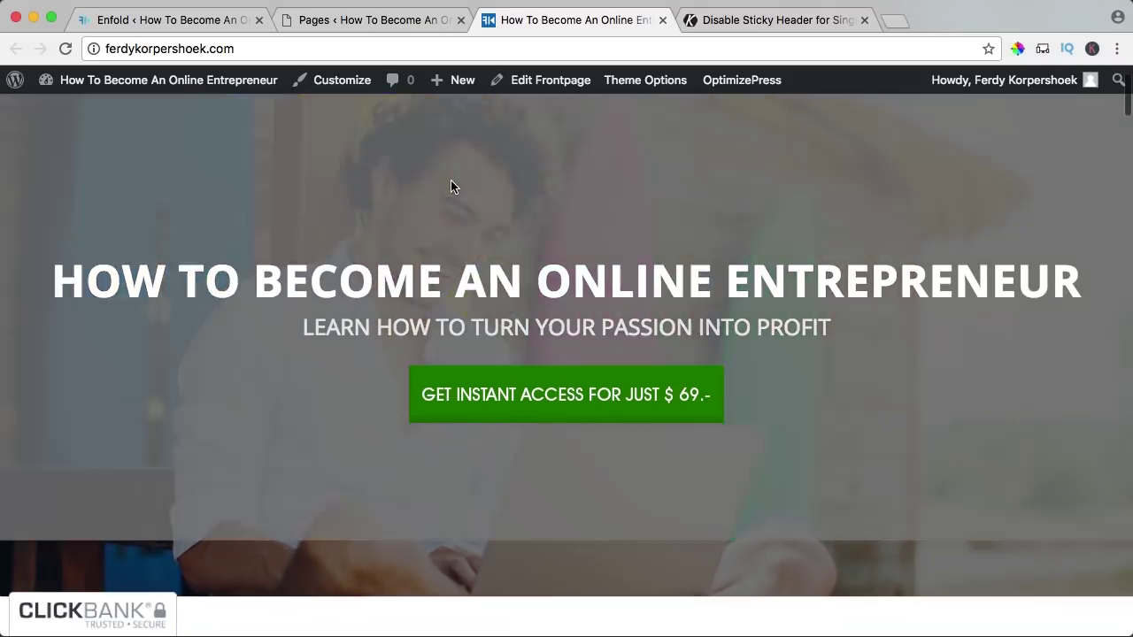
scroll(451, 182, "up", 2)
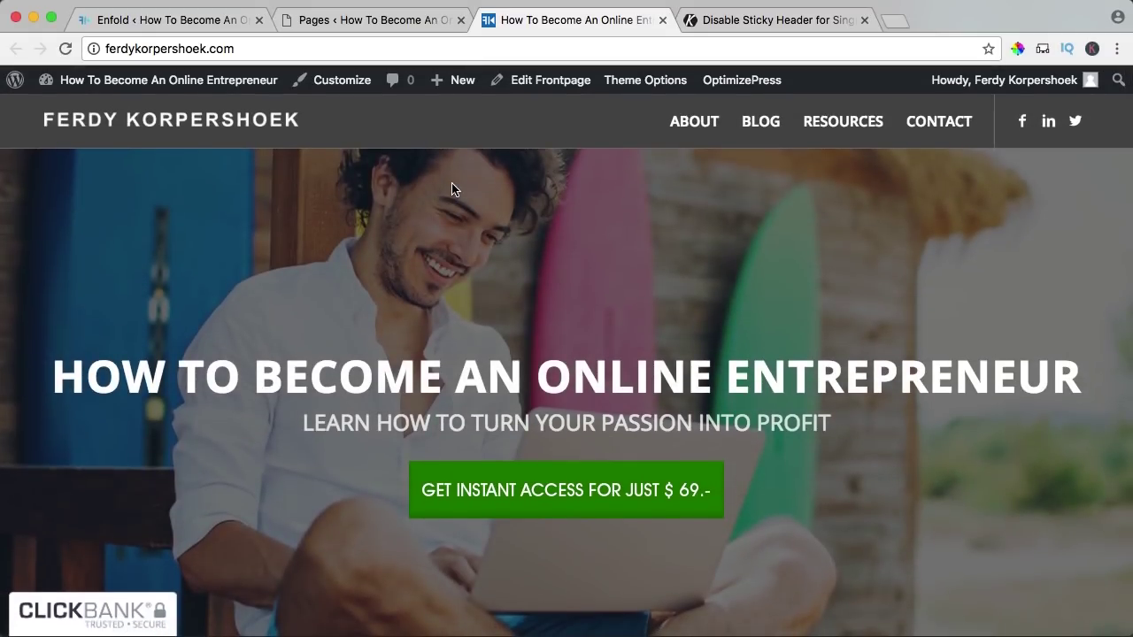
scroll(417, 177, "down", 4)
scroll(415, 174, "up", 4)
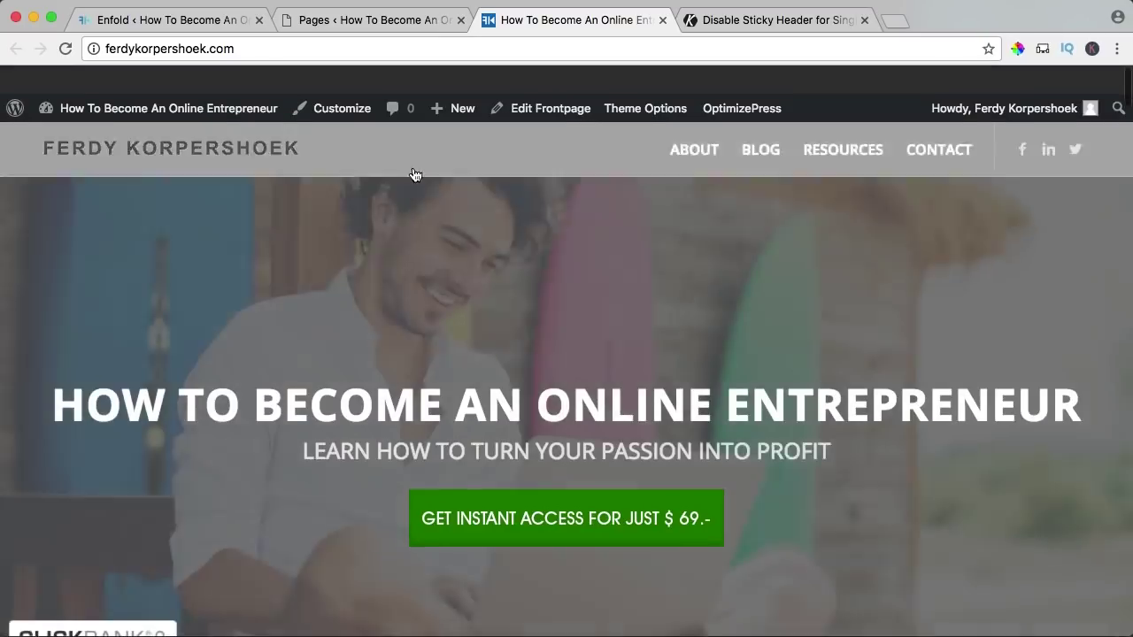
- Select the .page-id-12 rule in Quick CSS, then the forum's position: absolute alternative code
left_click(354, 23)
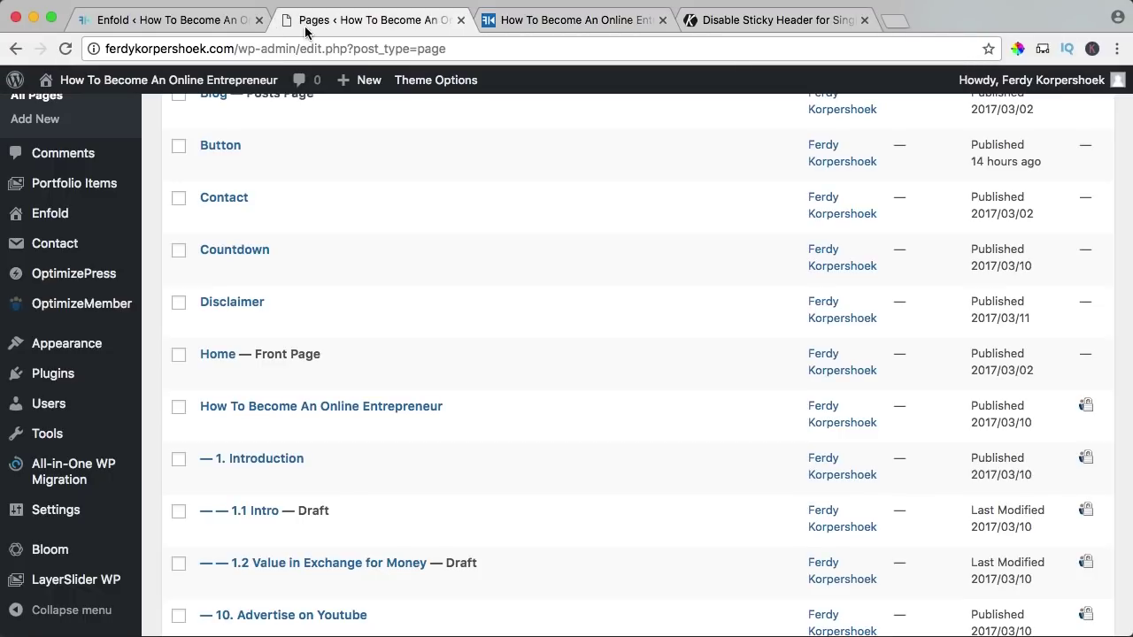
left_click(177, 21)
left_click_drag(427, 504, 364, 469)
left_click(718, 21)
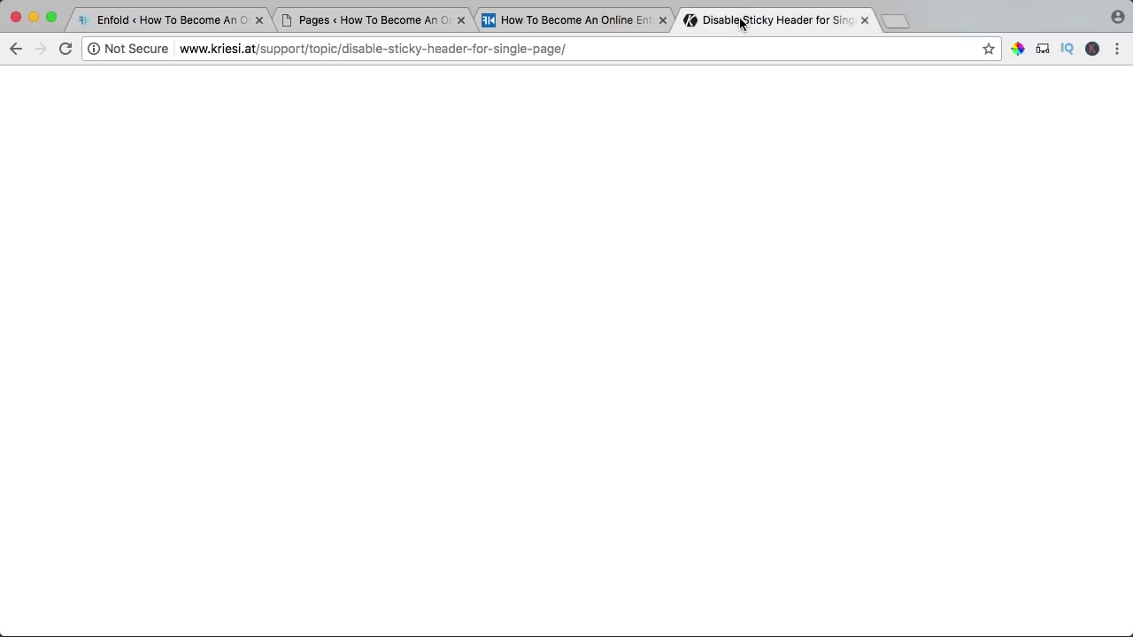
scroll(345, 371, "down", 5)
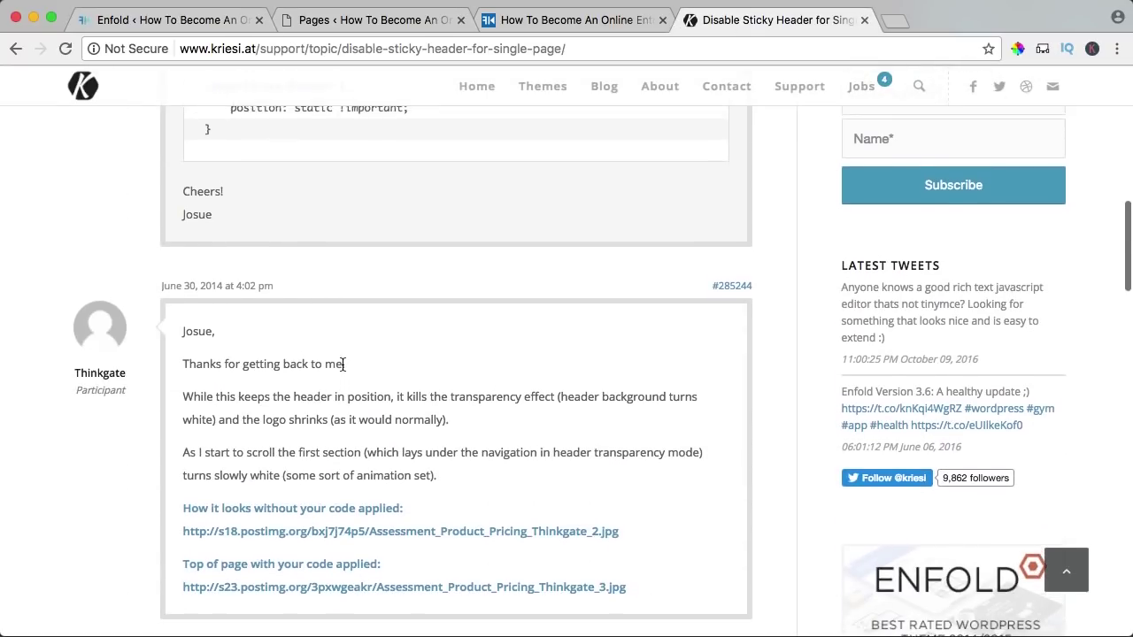
scroll(341, 371, "down", 6)
scroll(343, 364, "down", 1)
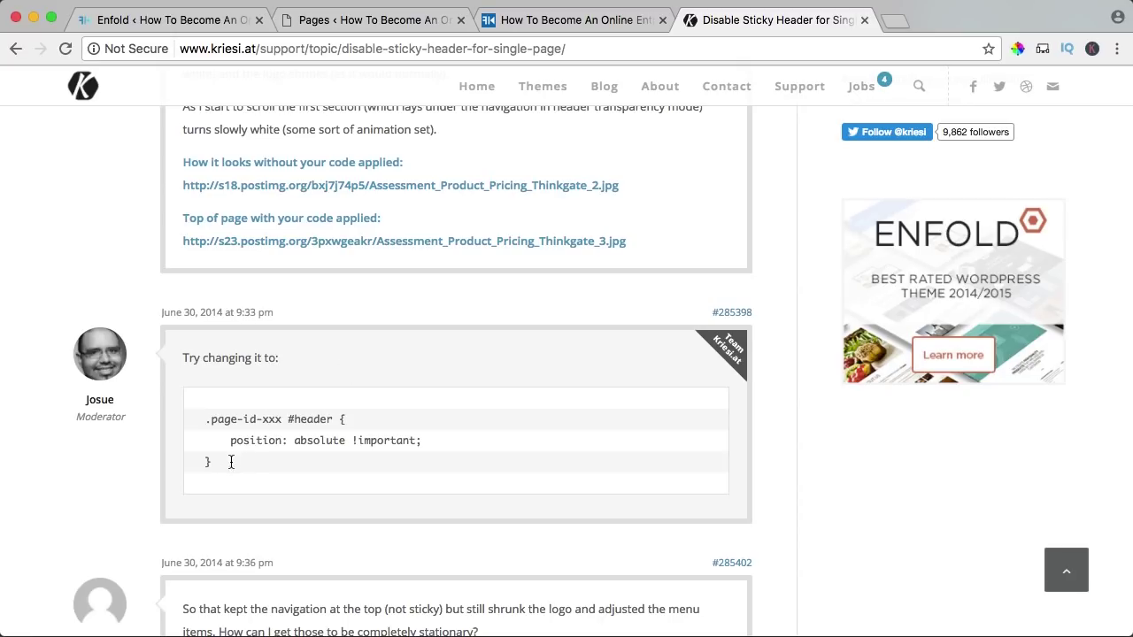
left_click_drag(231, 461, 209, 444)
key("super+c")
- Replace the position: static line with position: absolute !important in Quick CSS and save
key("super+1")
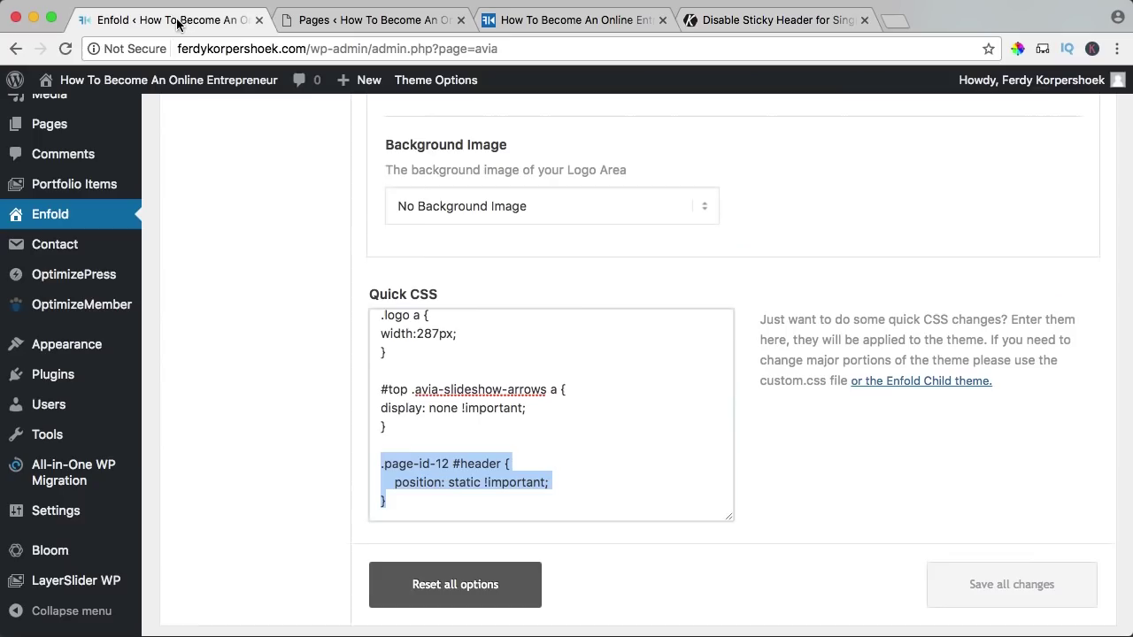
left_click(461, 508)
left_click_drag(462, 508, 372, 487)
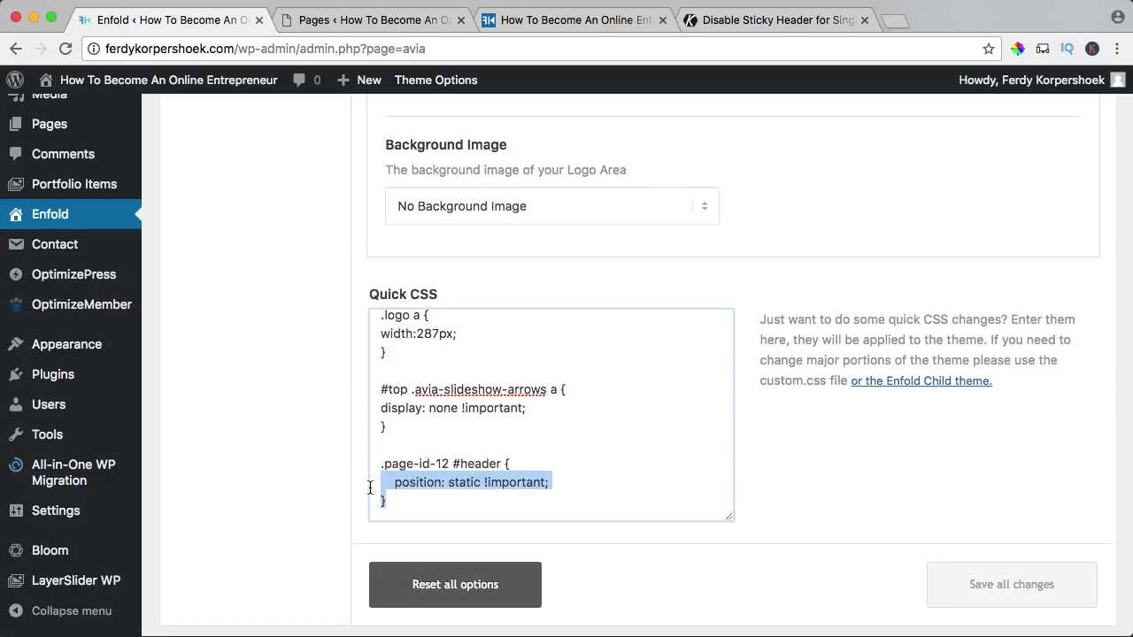
key("super+v")
left_click(999, 590)
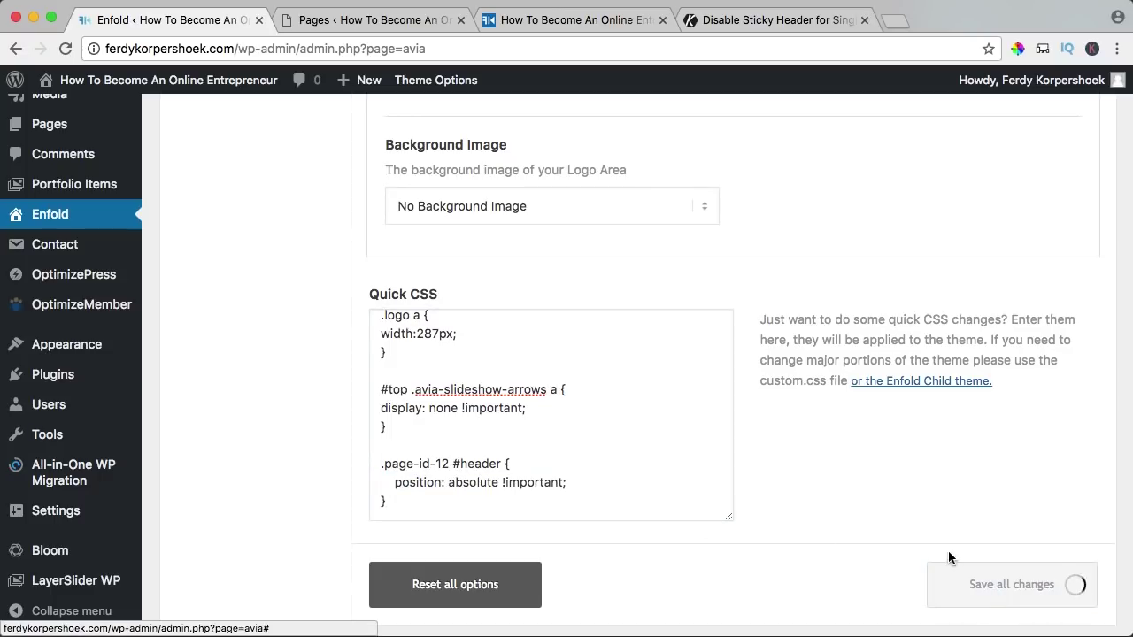
- Reload the live front page and check the header on the home and About pages
left_click(563, 24)
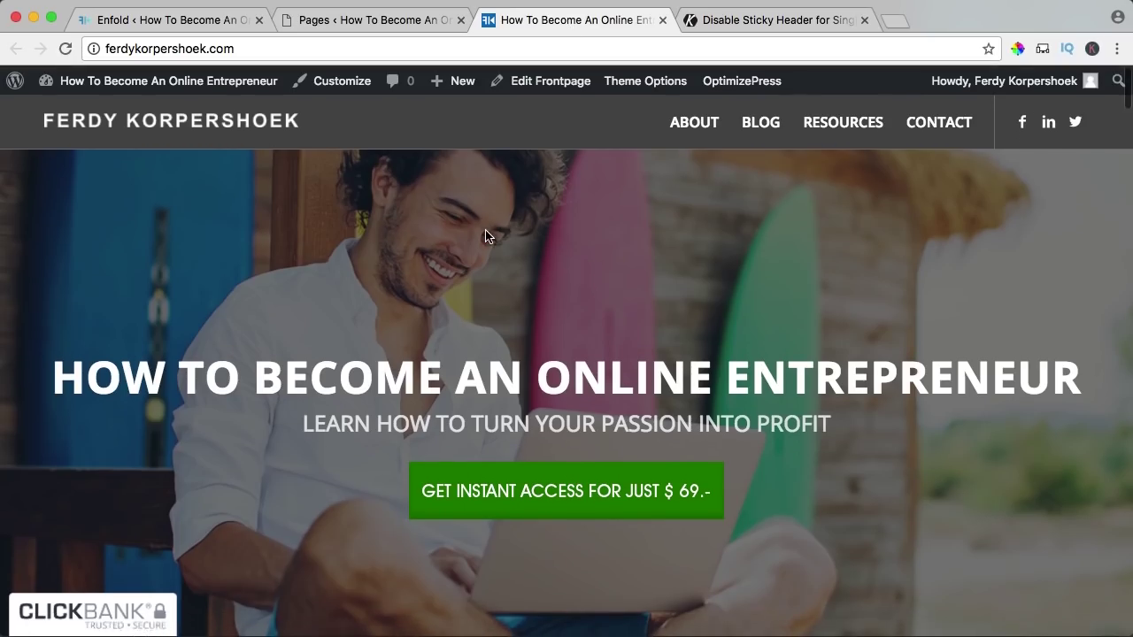
key("super+r")
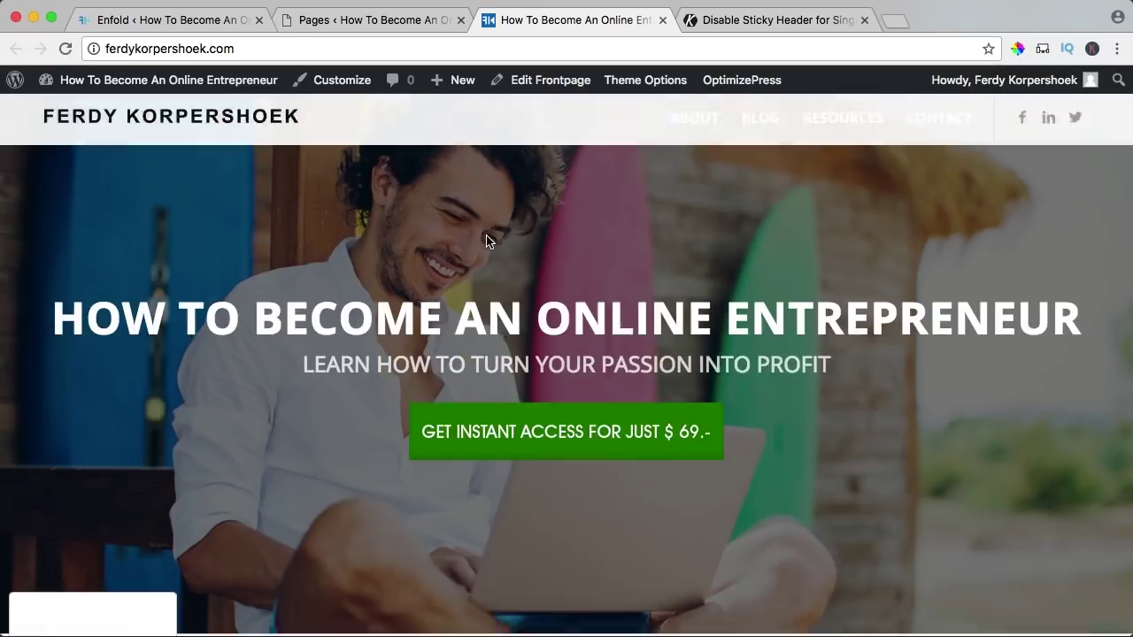
scroll(418, 199, "down", 3)
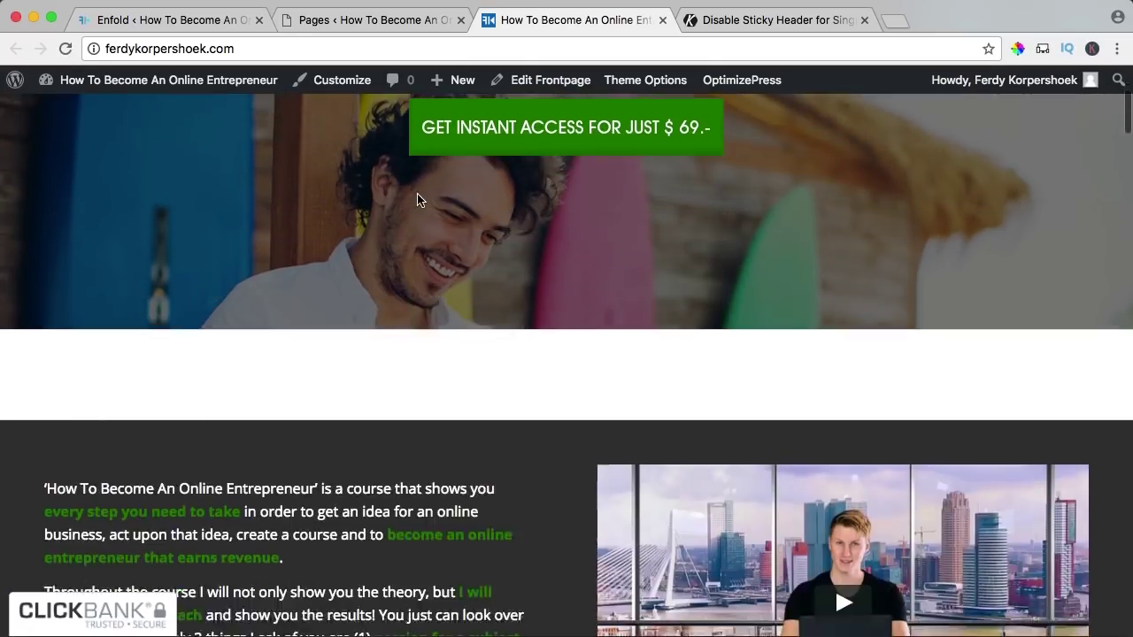
scroll(417, 198, "down", 10)
scroll(417, 198, "up", 15)
scroll(420, 198, "up", 2)
left_click(708, 127)
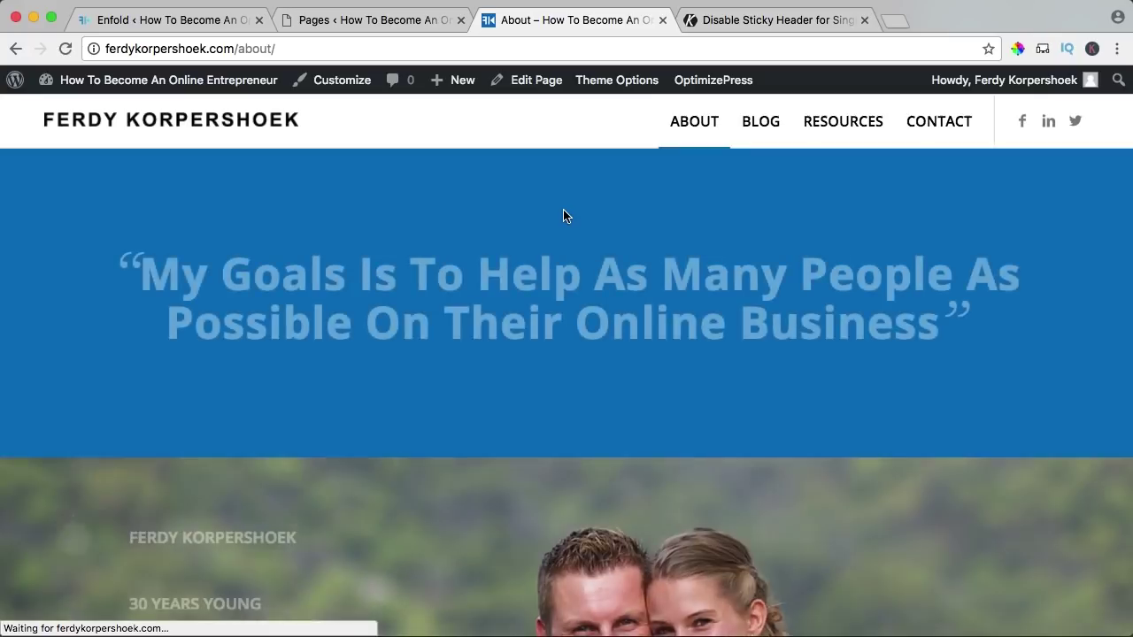
scroll(565, 215, "down", 2)
scroll(566, 220, "down", 2)
scroll(566, 220, "up", 4)
left_click(244, 130)
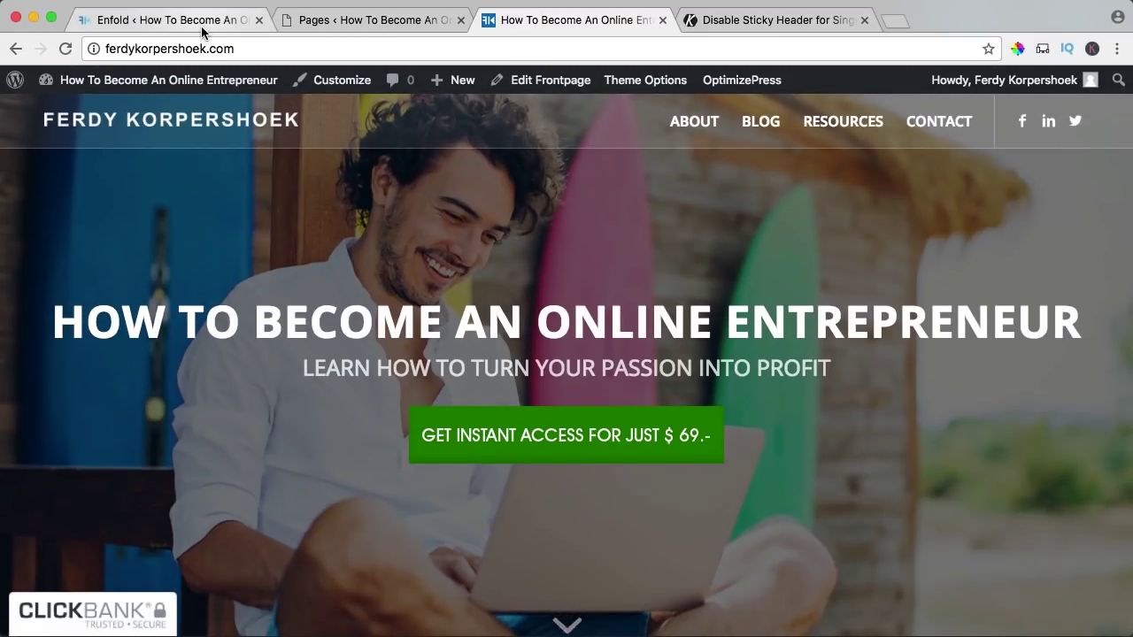
left_click(399, 22)
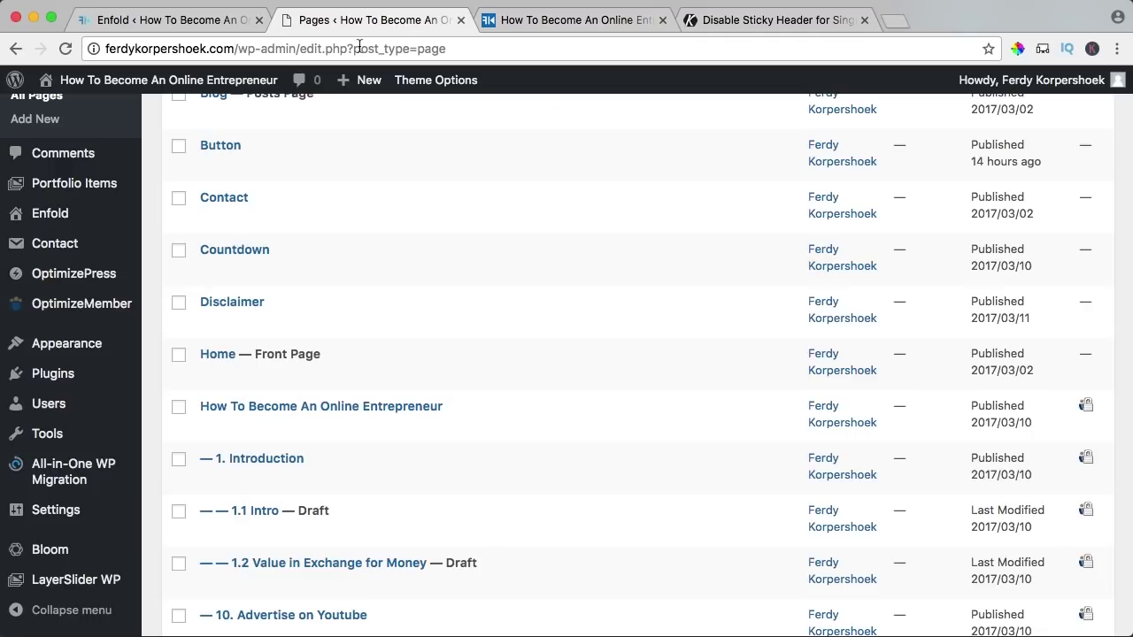
- Set the Home page's Header visibility to 'Hide Header on this page' and update it
left_click(220, 354)
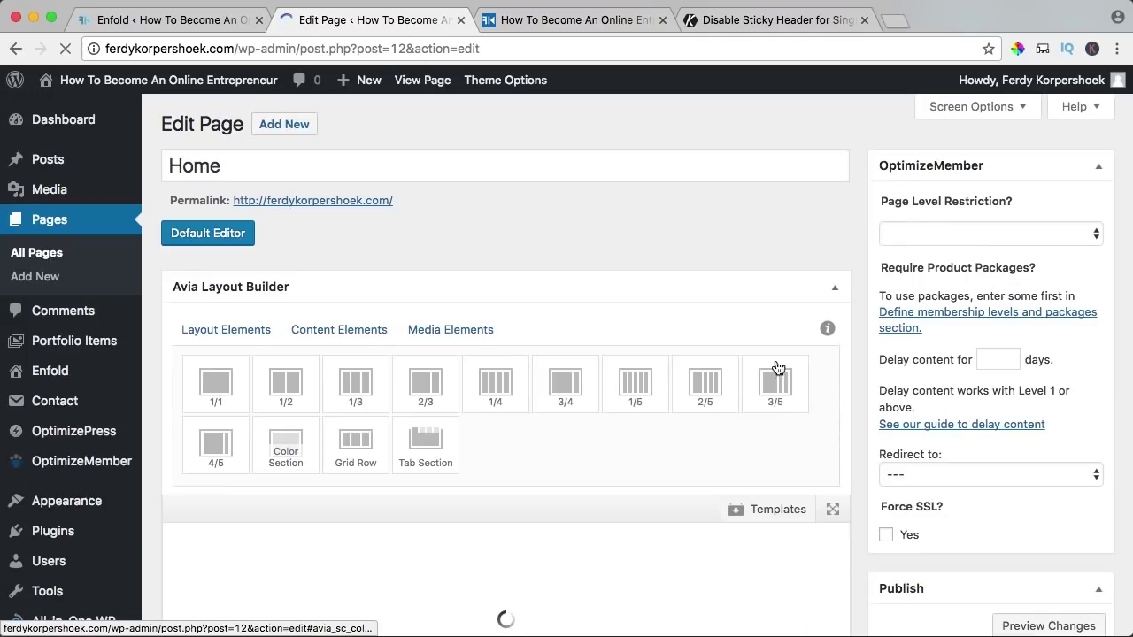
scroll(982, 371, "down", 10)
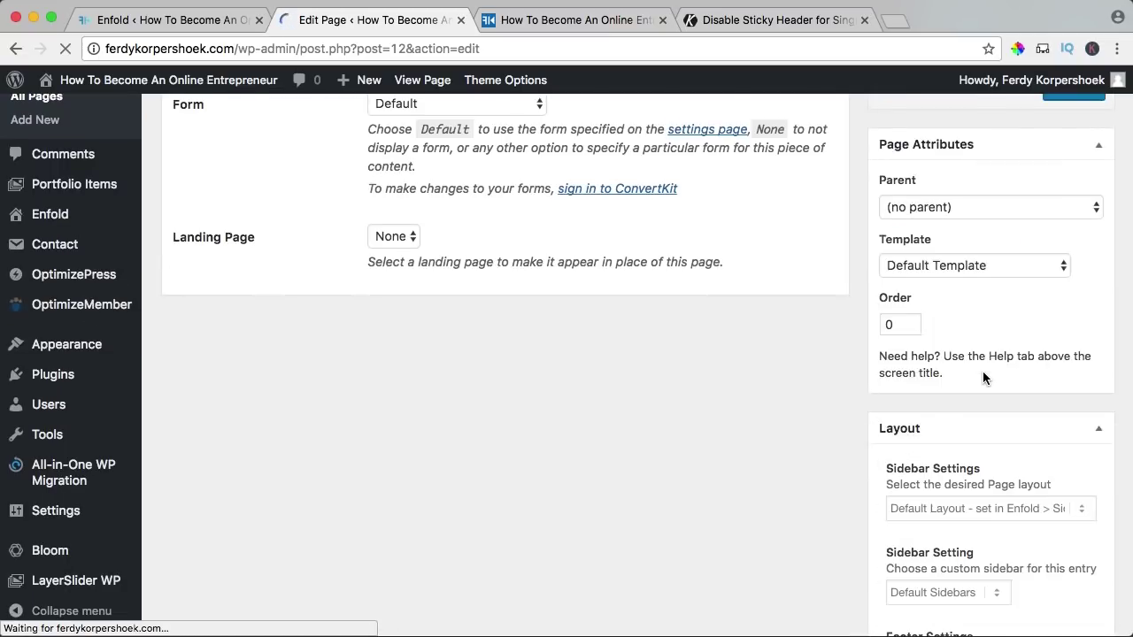
scroll(982, 375, "down", 2)
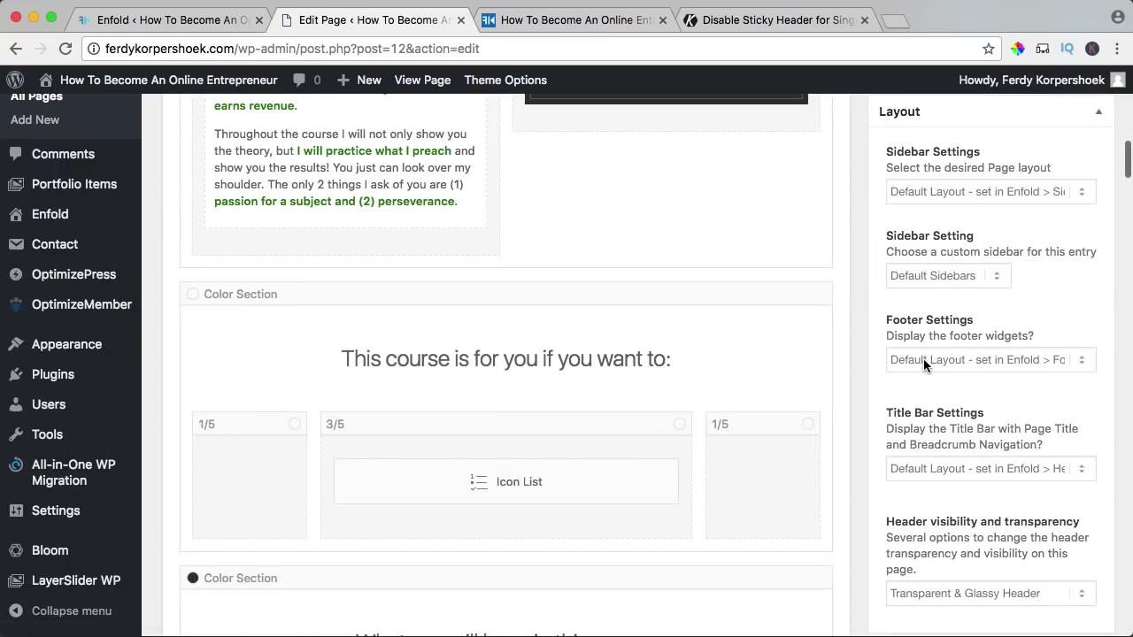
scroll(920, 379, "down", 2)
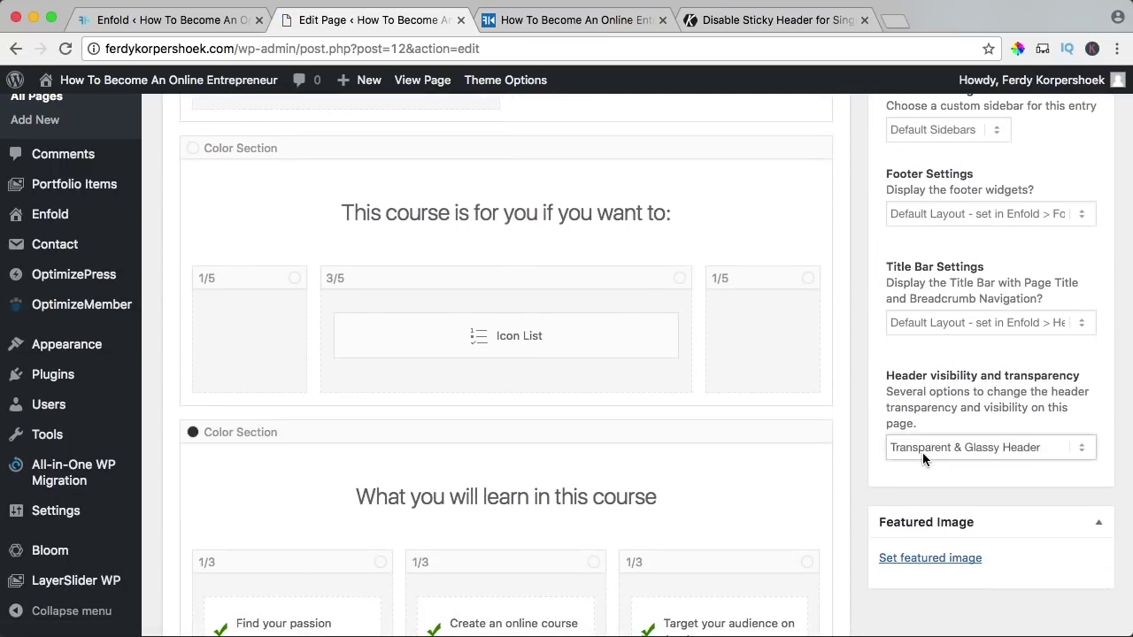
left_click(921, 452)
left_click(901, 478)
scroll(911, 433, "up", 15)
scroll(985, 470, "down", 2)
left_click(1073, 591)
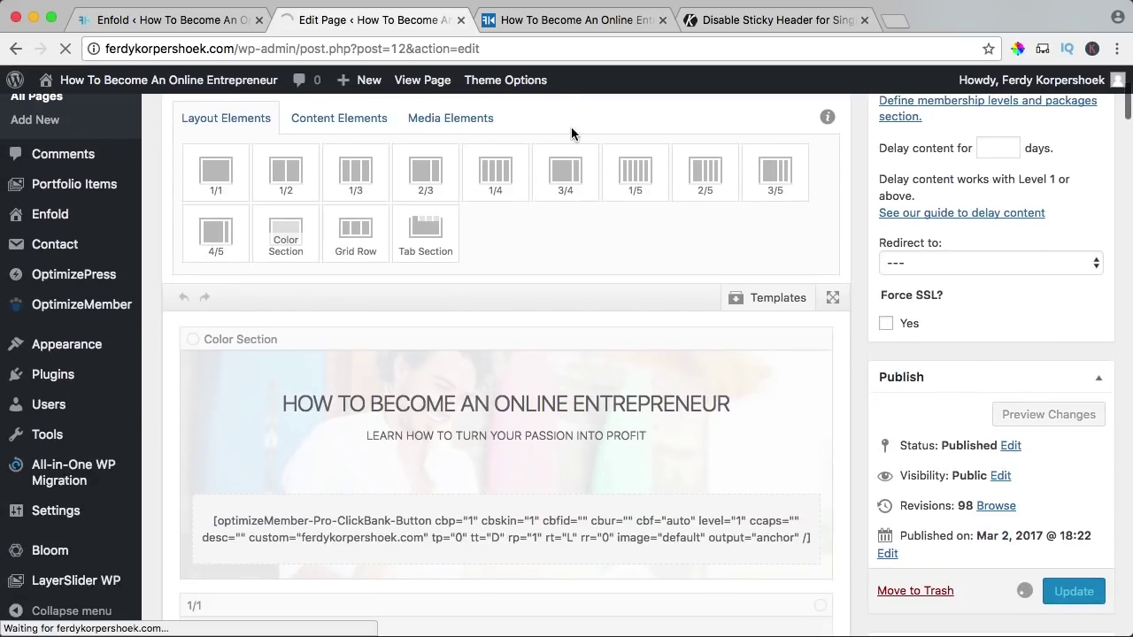
- Reload the live homepage, test the buy button's checkout link, and choose Edit Frontpage
left_click(537, 16)
key("super+r")
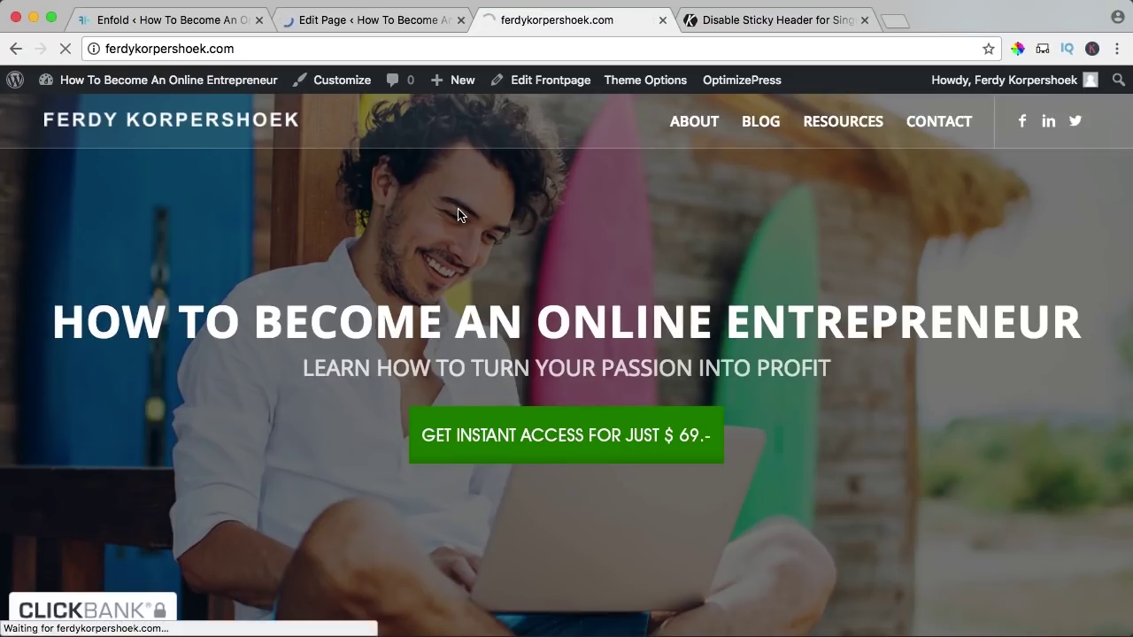
scroll(464, 213, "down", 5)
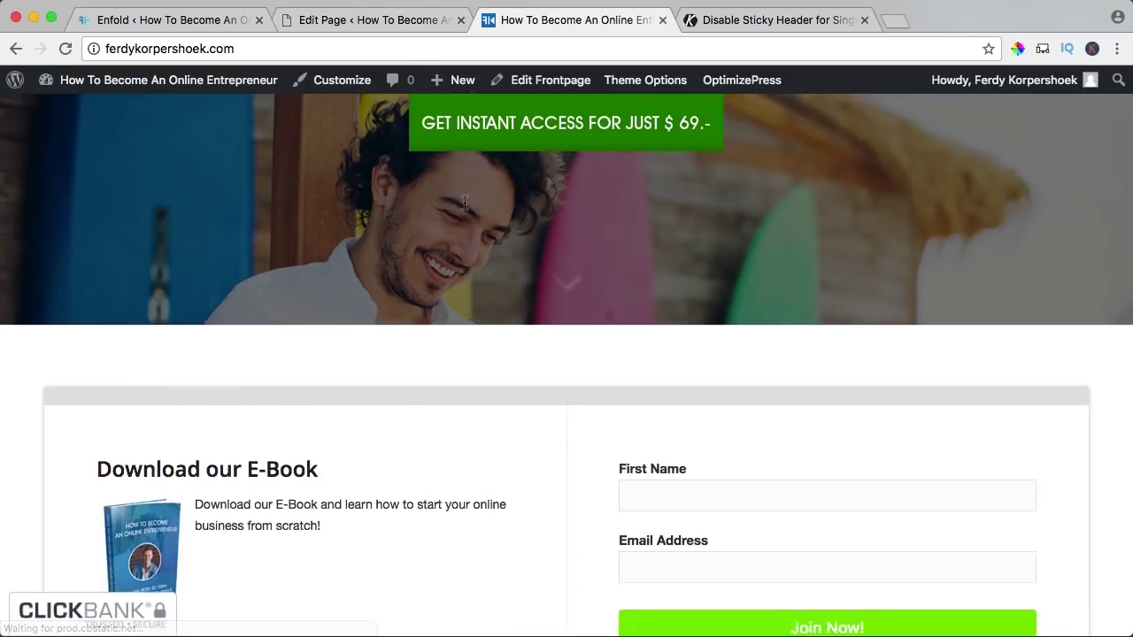
scroll(465, 202, "up", 10)
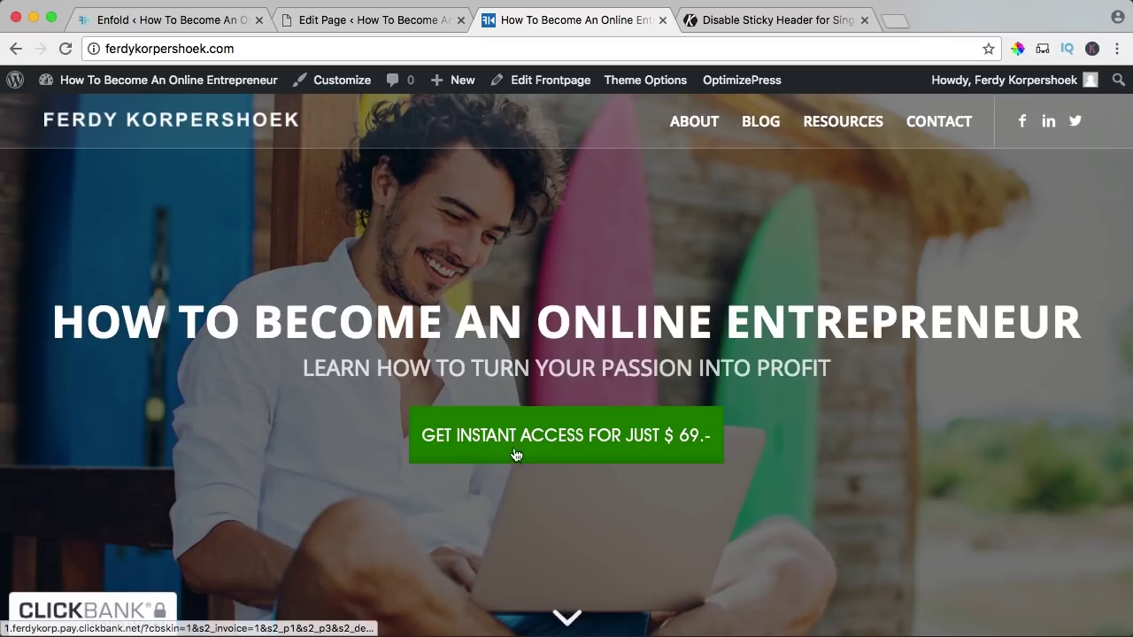
scroll(547, 308, "down", 4)
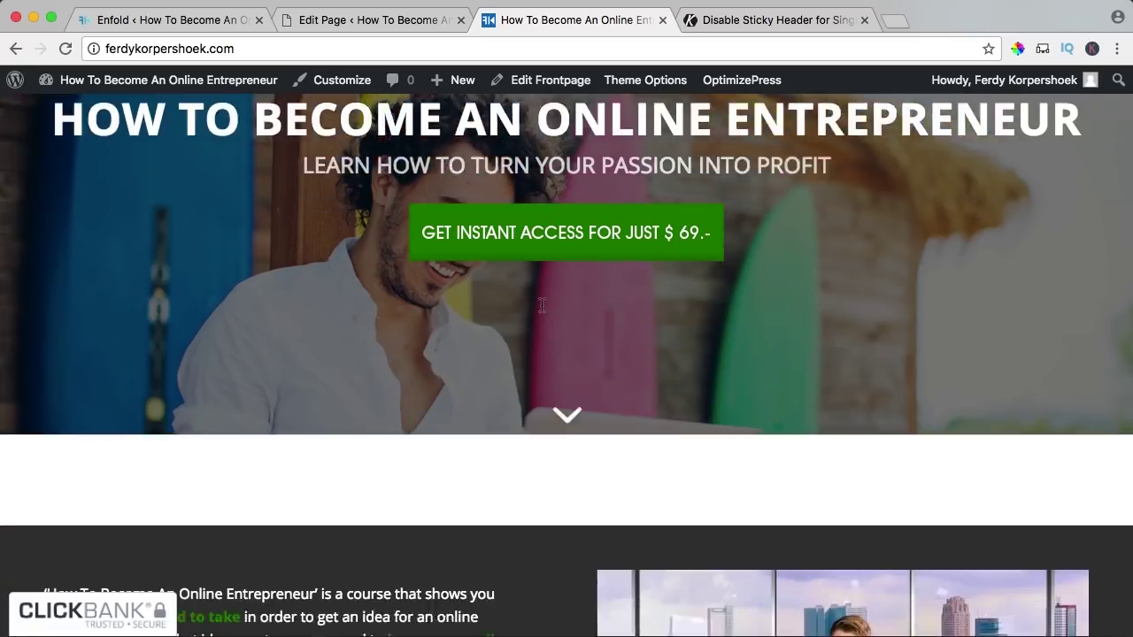
scroll(553, 372, "up", 5)
left_click(557, 434)
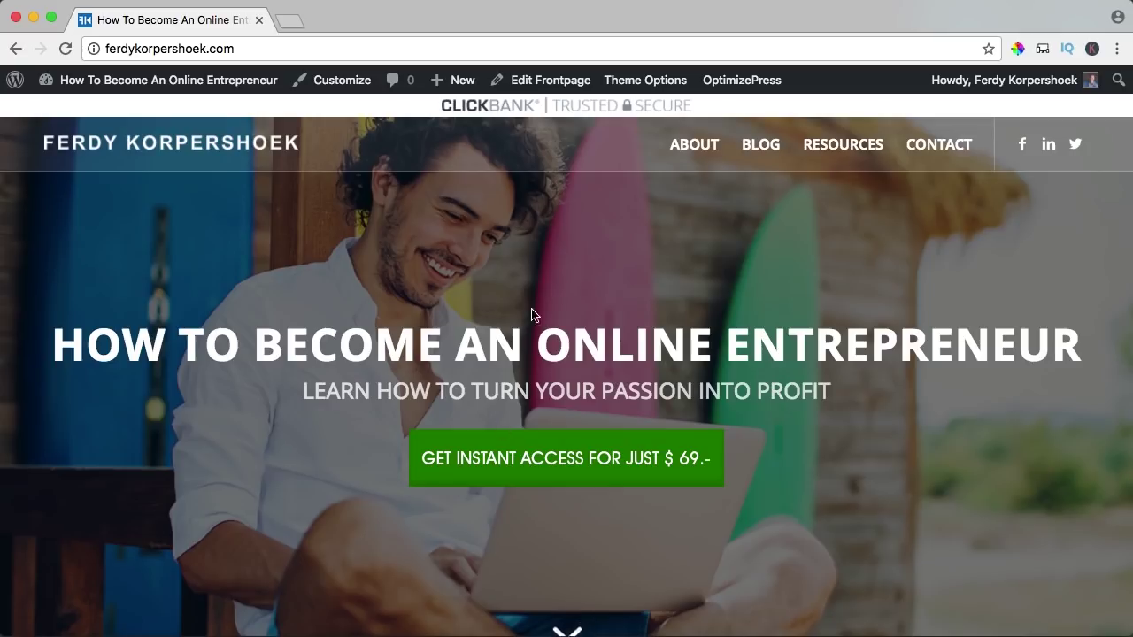
left_click(536, 82)
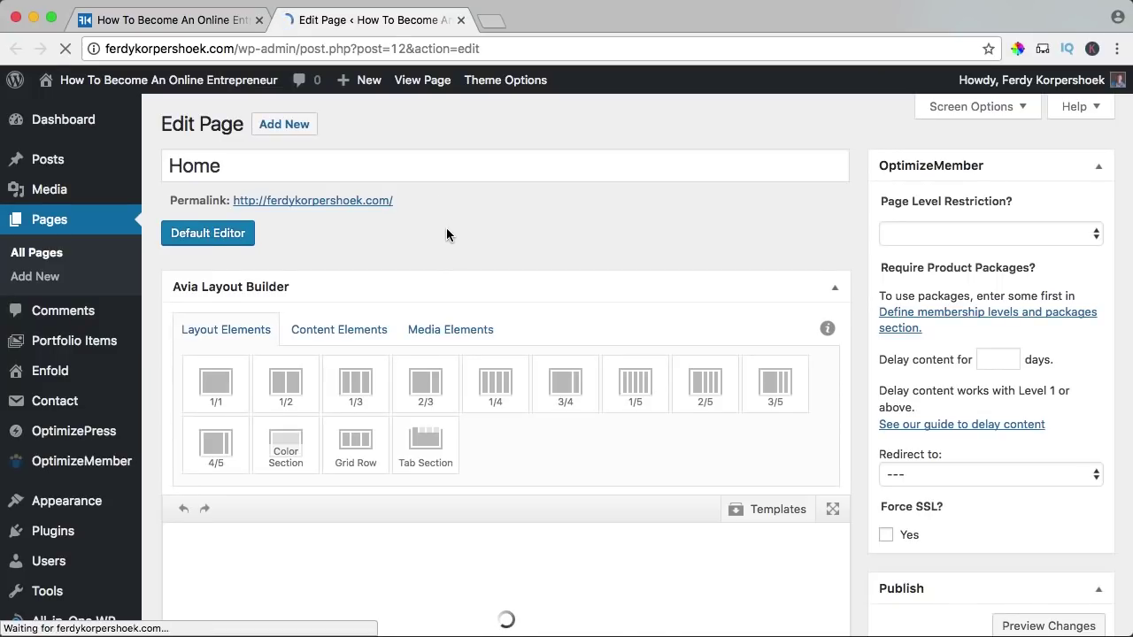
- Save the hero's ClickBank button element as a template named 'Clickbank Button'
scroll(438, 238, "down", 4)
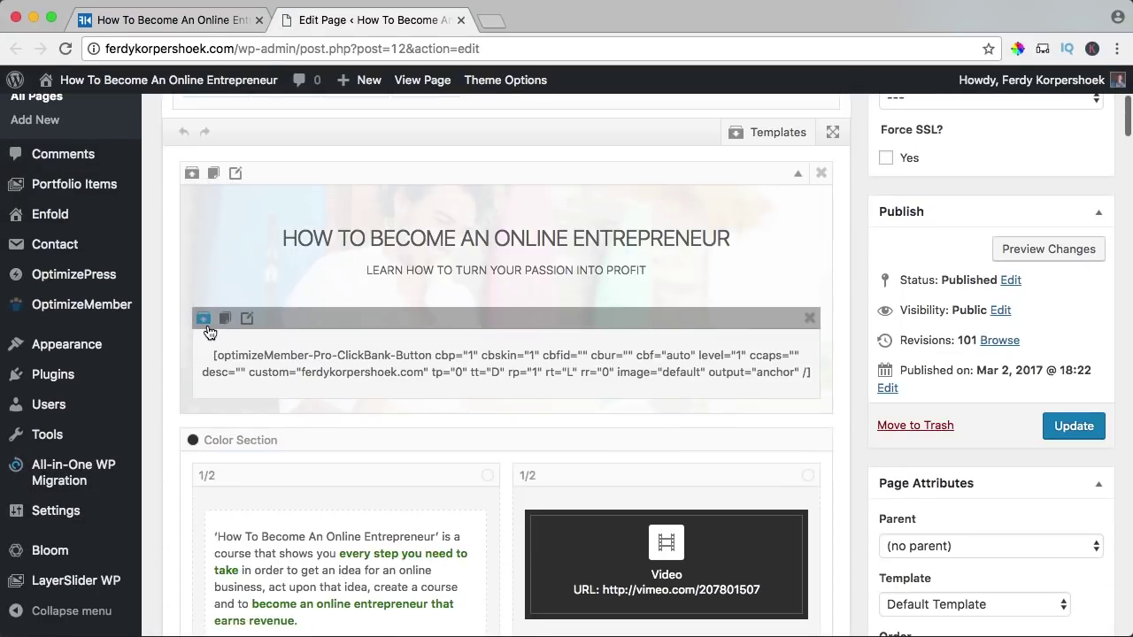
left_click(203, 318)
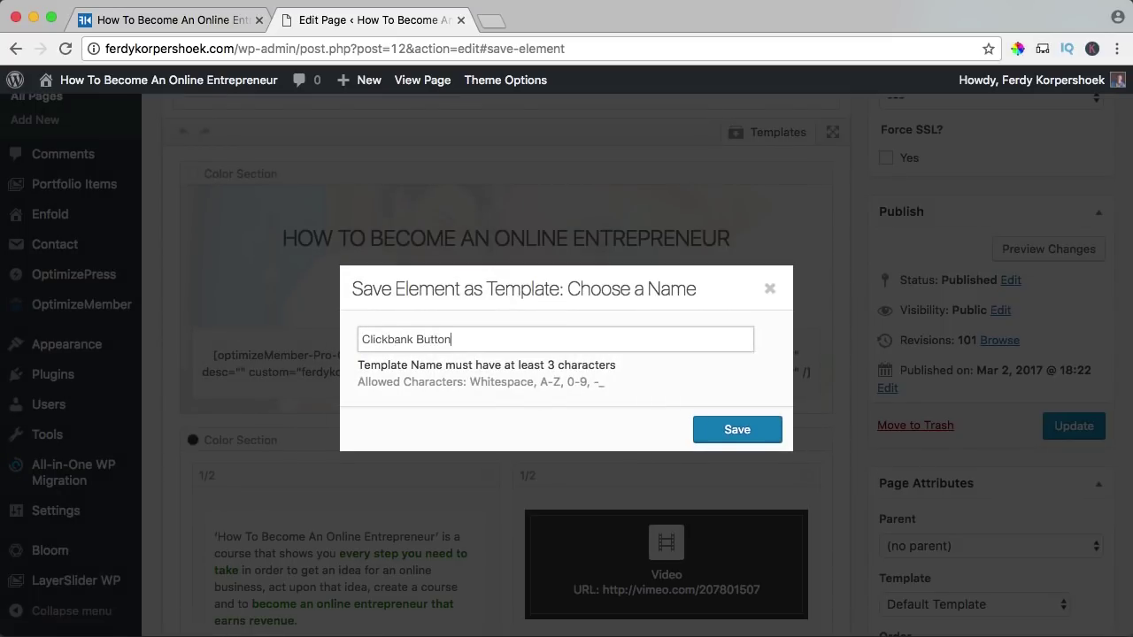
type("Clickbank Button")
key("Return")
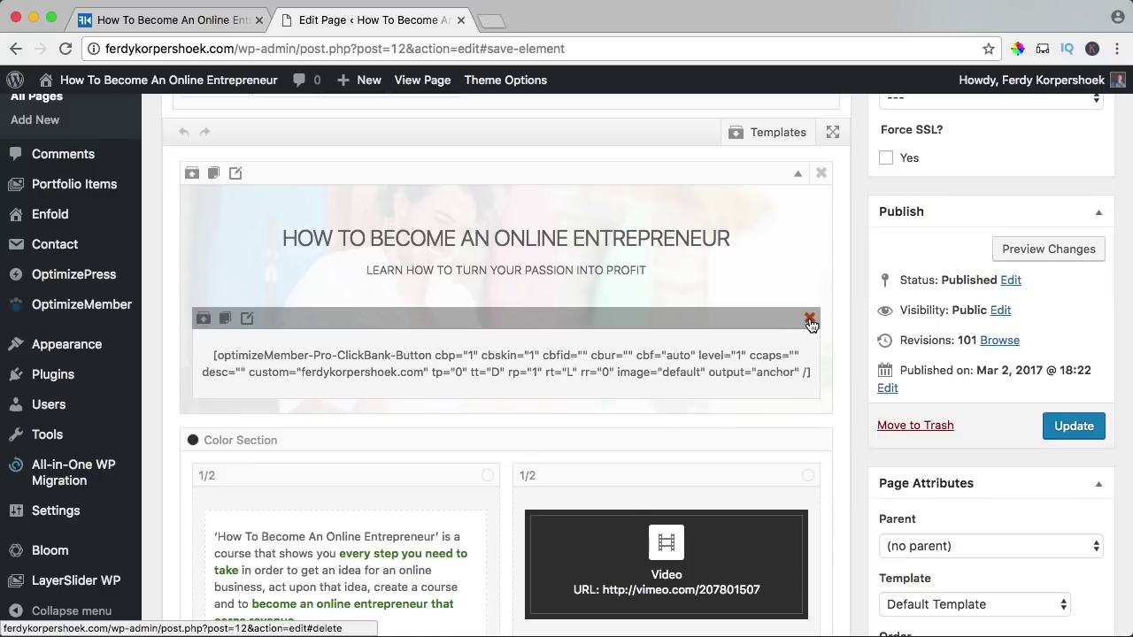
- Delete the ClickBank button and add an Animated Countdown into the top color section
left_click(809, 320)
scroll(548, 286, "up", 5)
scroll(549, 285, "down", 2)
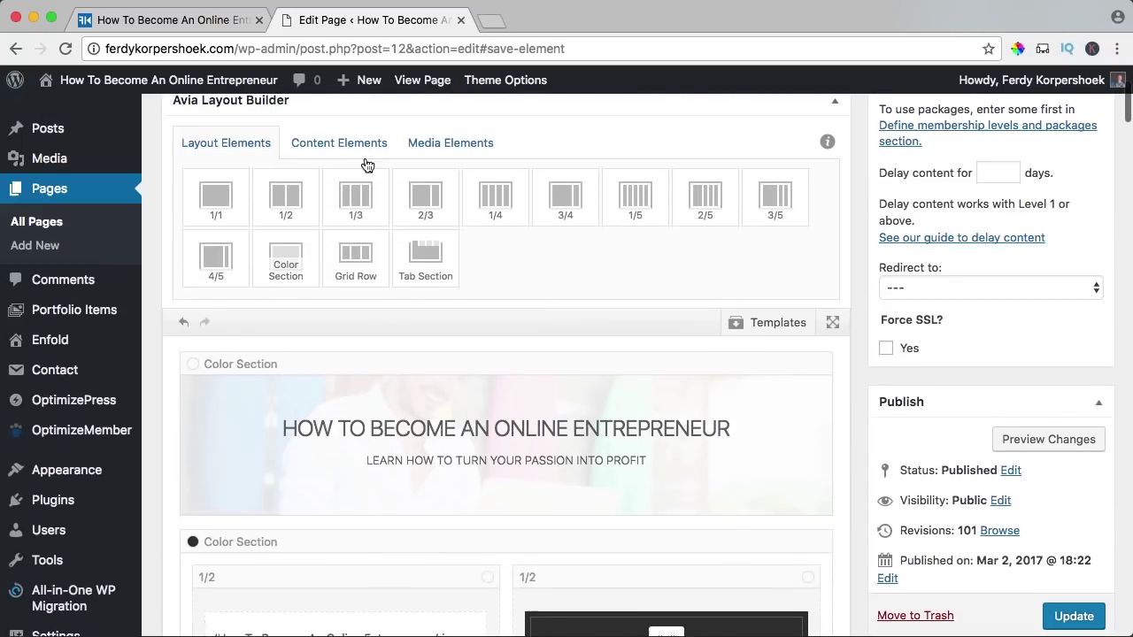
left_click(339, 146)
scroll(239, 291, "down", 3)
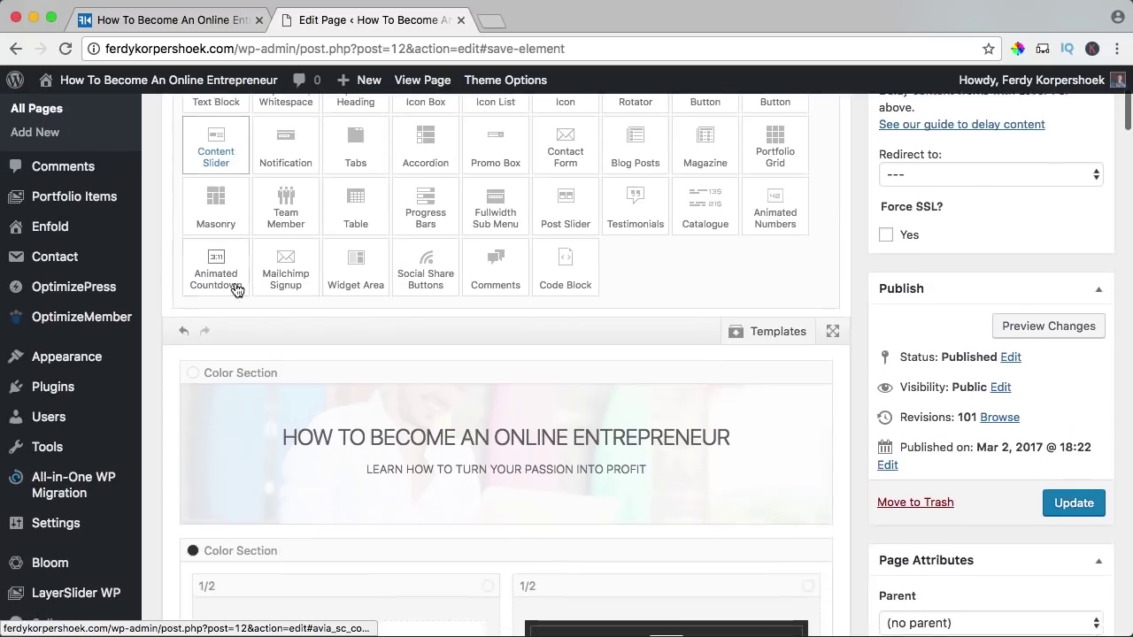
scroll(217, 265, "down", 2)
left_click_drag(219, 223, 400, 438)
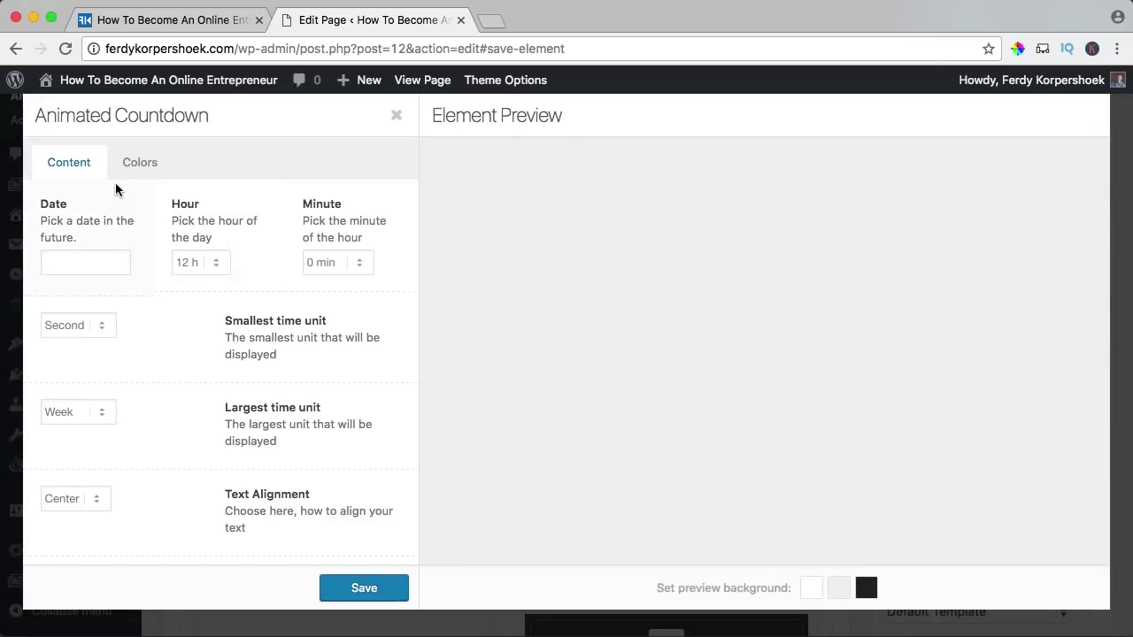
- Set the countdown's colours to use the theme colors
left_click(144, 168)
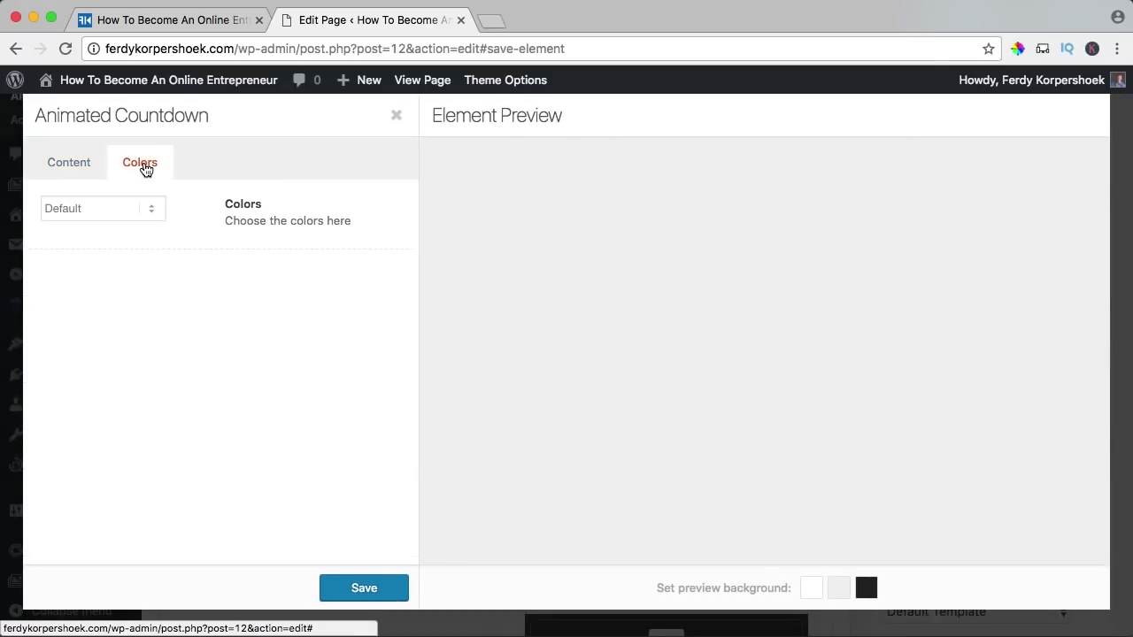
left_click(82, 213)
left_click(84, 223)
left_click(69, 164)
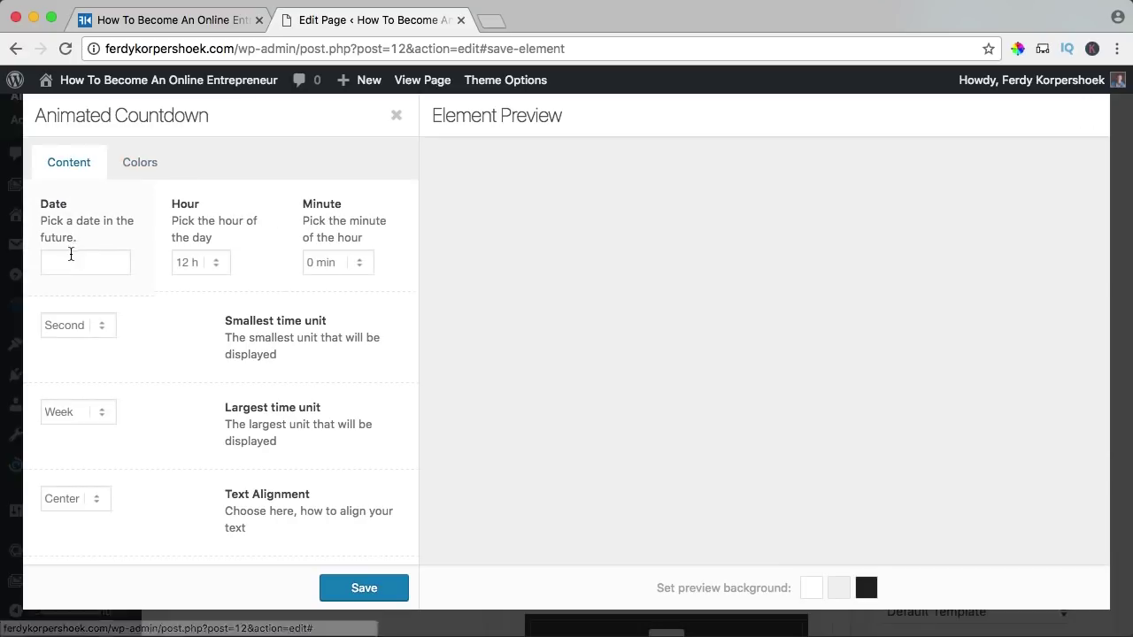
- Set the countdown date to April 1, 2017 with Day as largest unit, then save
left_click(69, 261)
left_click(306, 301)
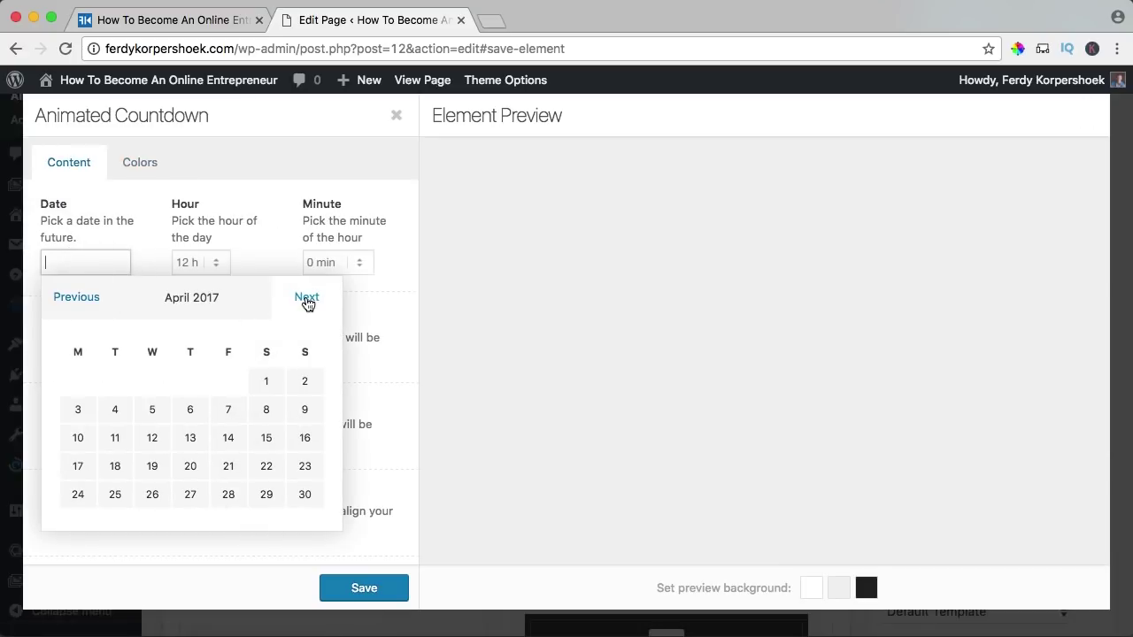
left_click(263, 382)
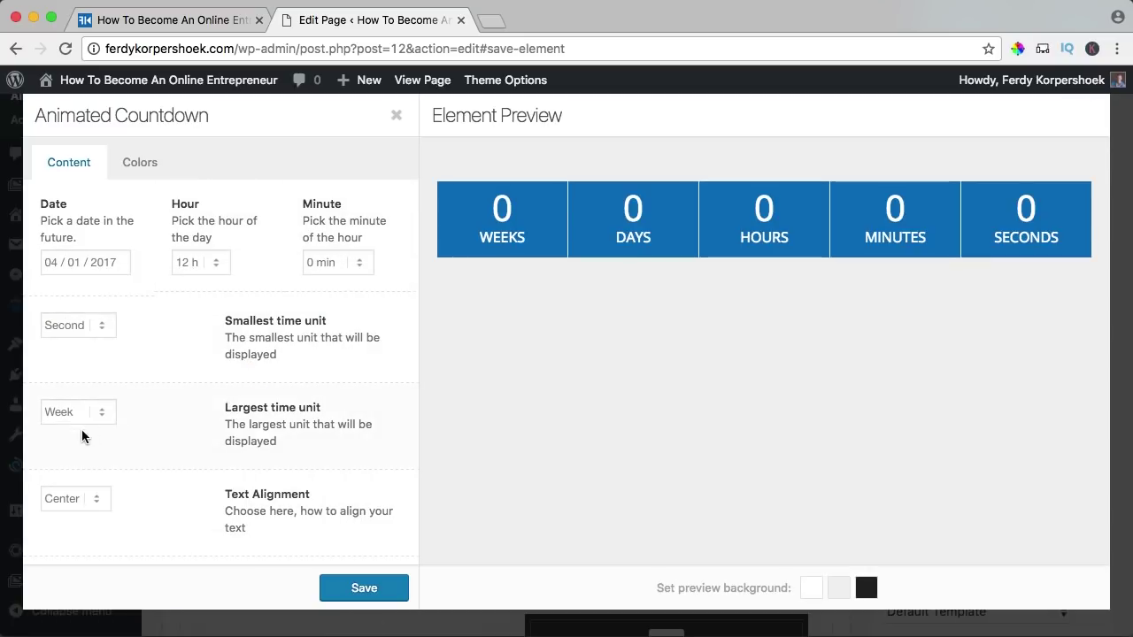
left_click(51, 419)
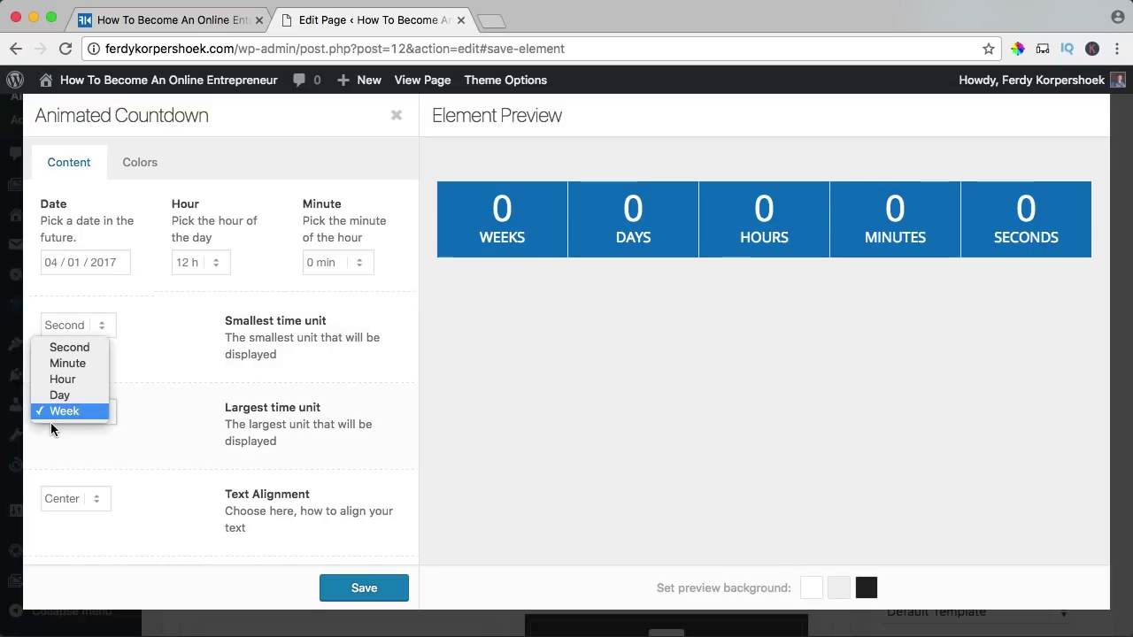
left_click(60, 396)
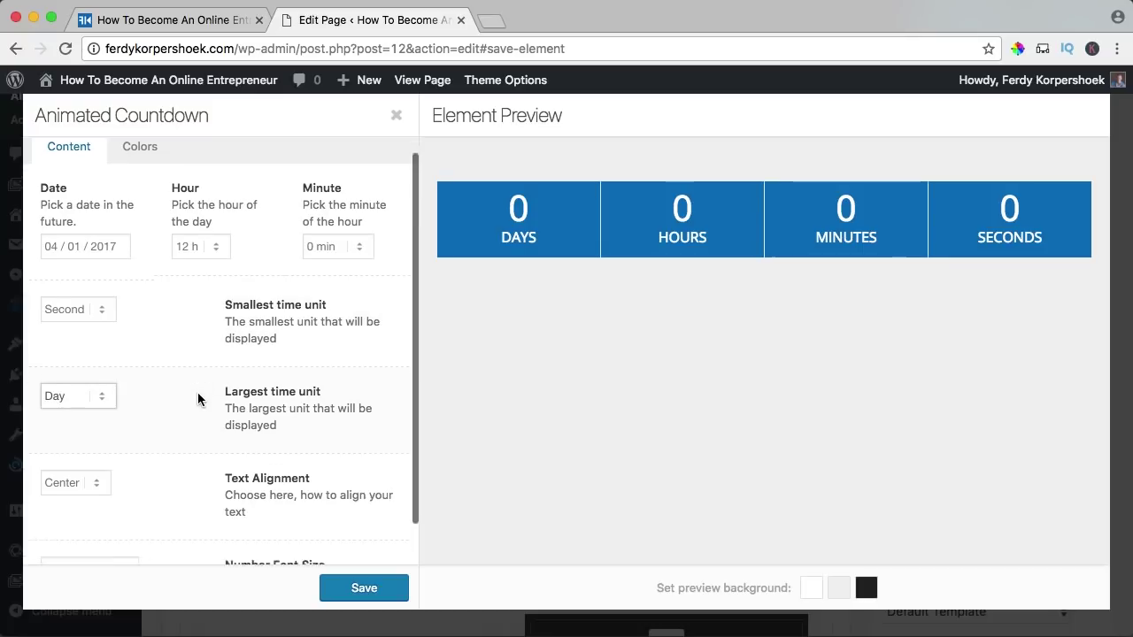
scroll(197, 392, "down", 2)
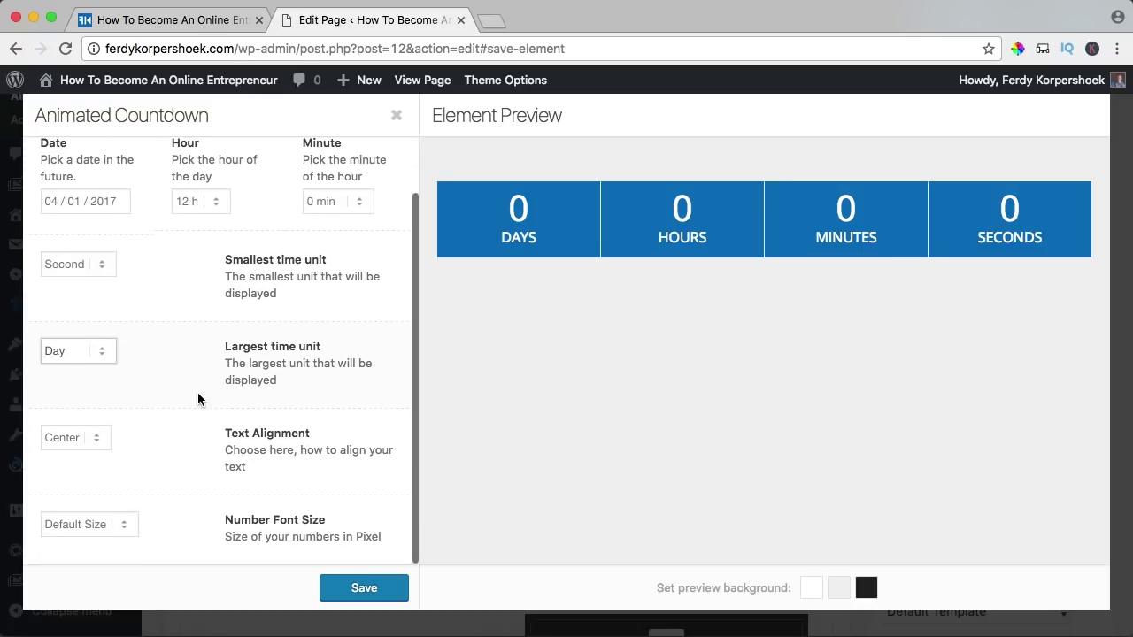
left_click(84, 522)
left_click(169, 491)
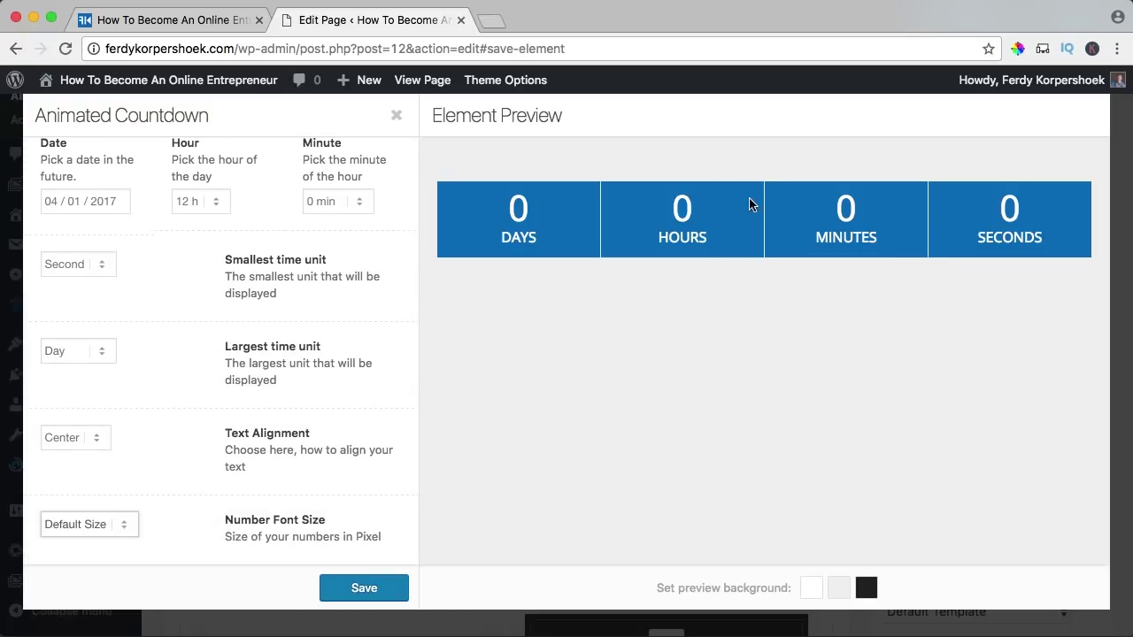
left_click(363, 591)
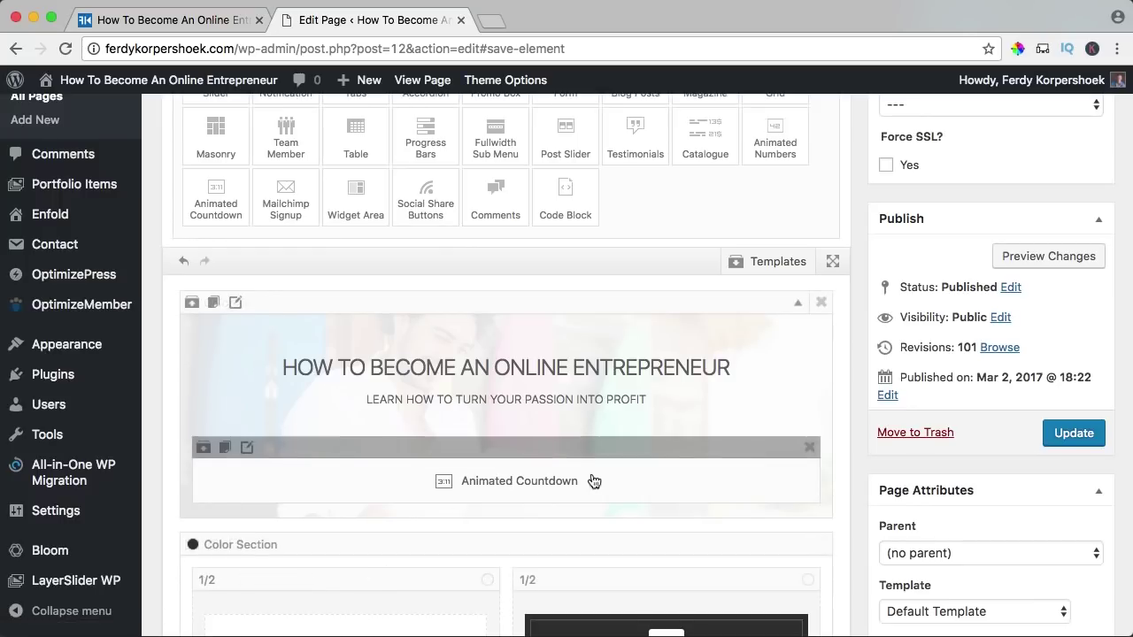
- Save the page and check the new countdown on the live site
left_click(1074, 433)
left_click(425, 80)
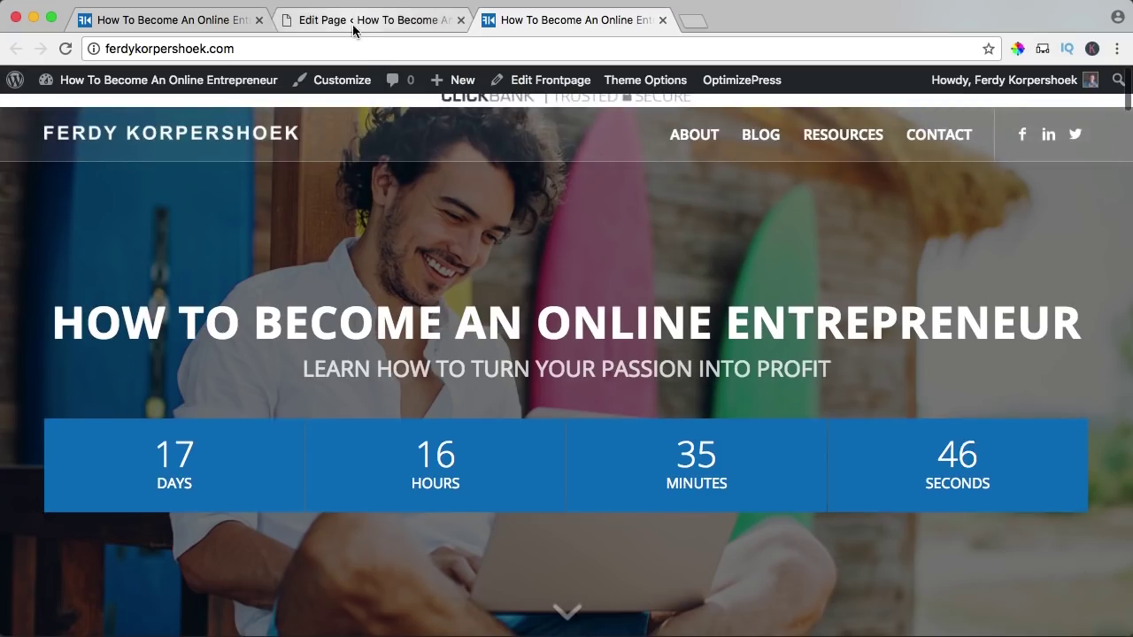
left_click(353, 25)
- Duplicate the hero heading and move the copy below the countdown
scroll(415, 397, "down", 5)
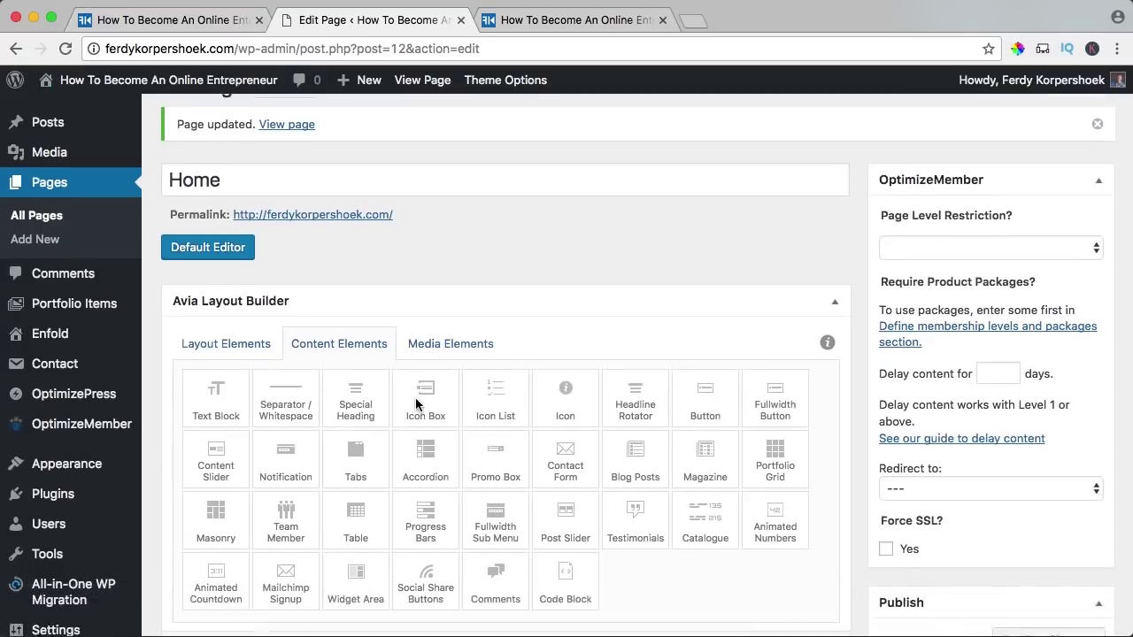
left_click(225, 204)
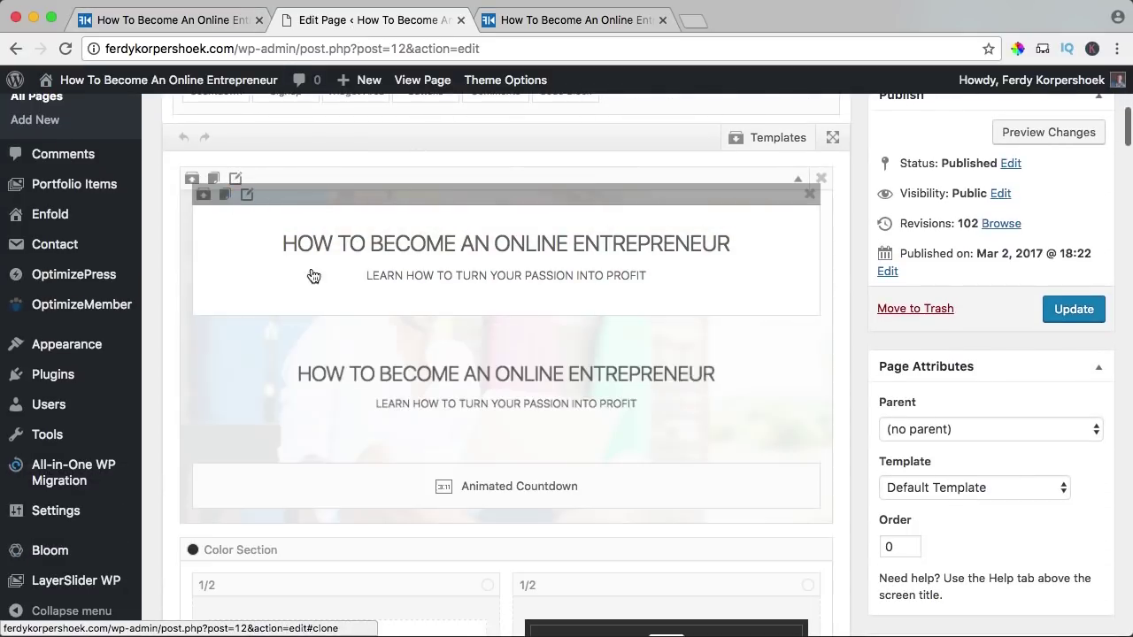
scroll(434, 292, "down", 3)
left_click_drag(429, 235, 429, 423)
- Set the copied heading to No Subheading with text 'BEFORE LAUNCH!' and save it
left_click(493, 376)
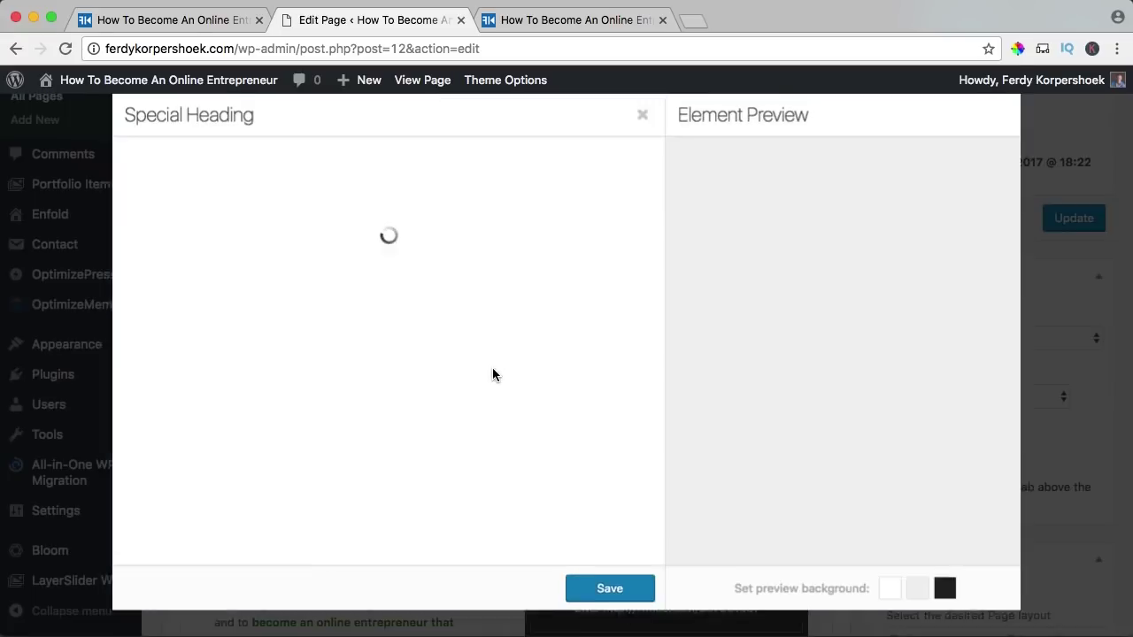
scroll(221, 412, "down", 2)
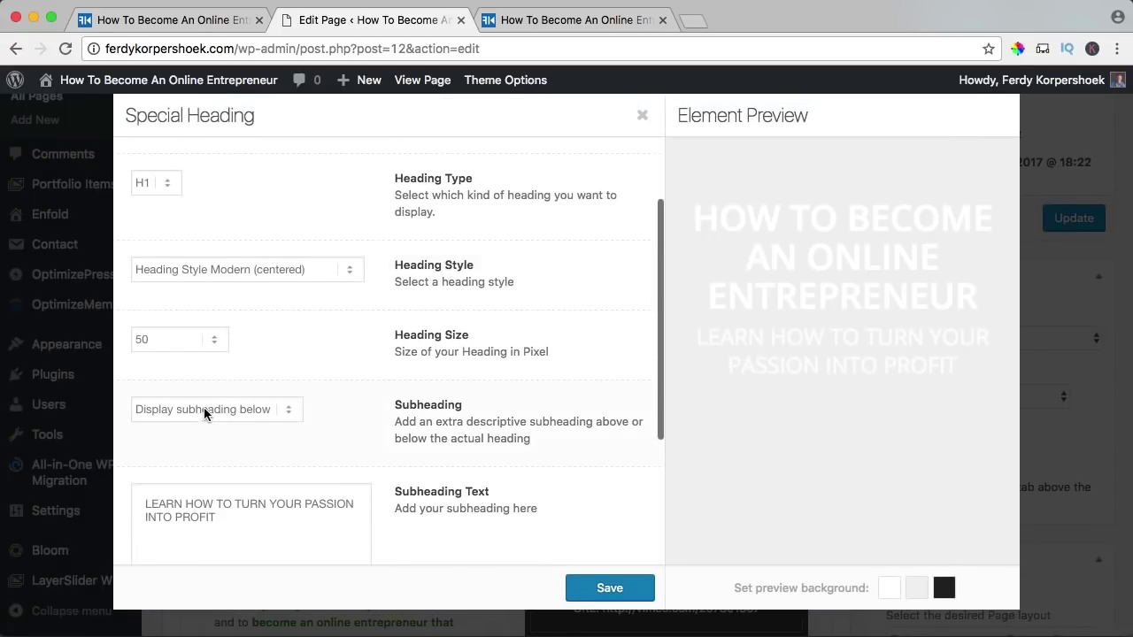
left_click(204, 408)
left_click(245, 337)
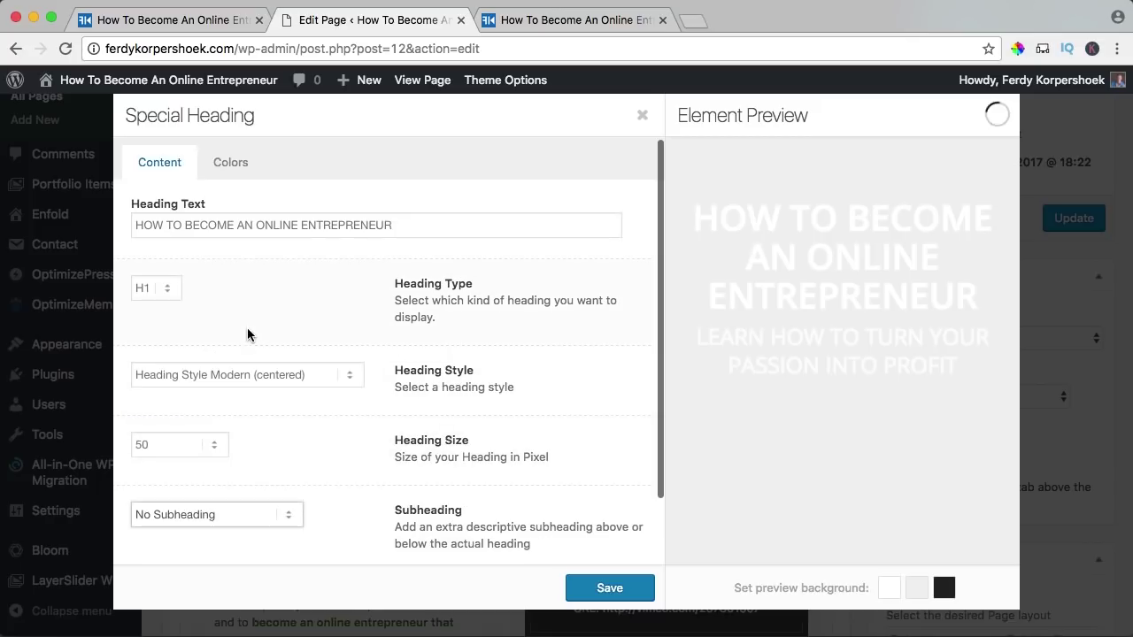
triple_click(244, 225)
type("BEFORE LAUNCH!")
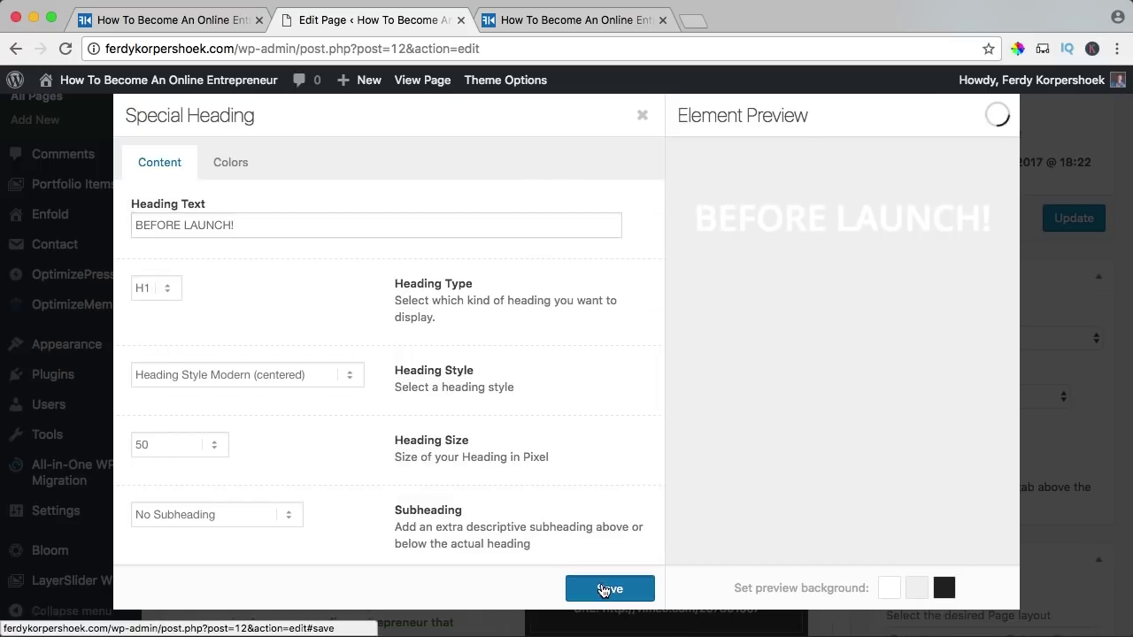
left_click(610, 588)
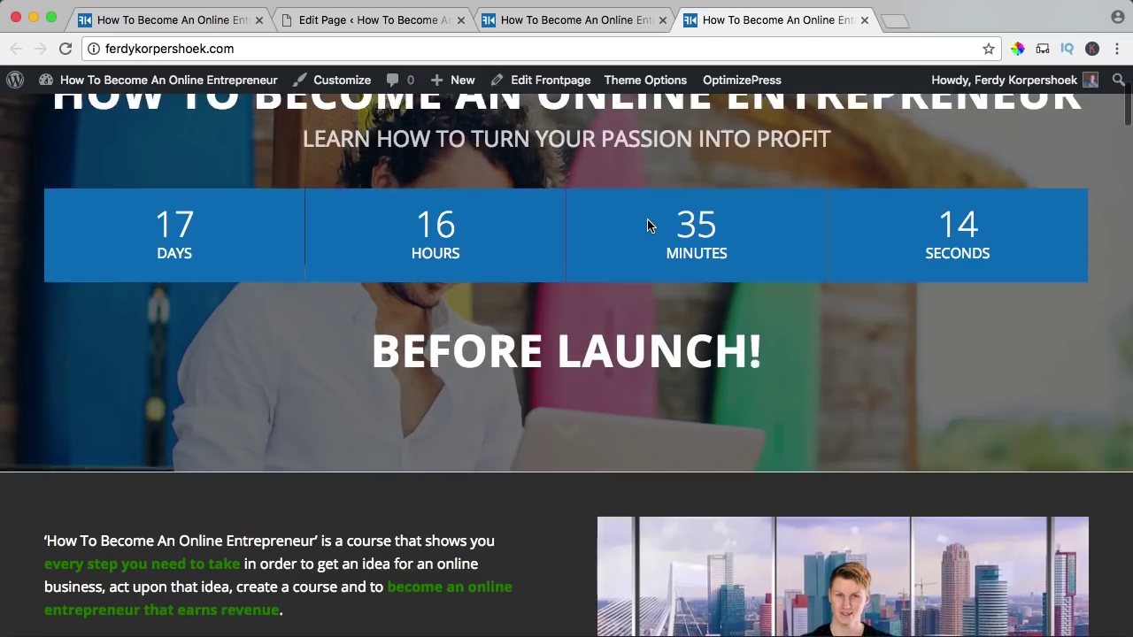
scroll(647, 221, "down", 3)
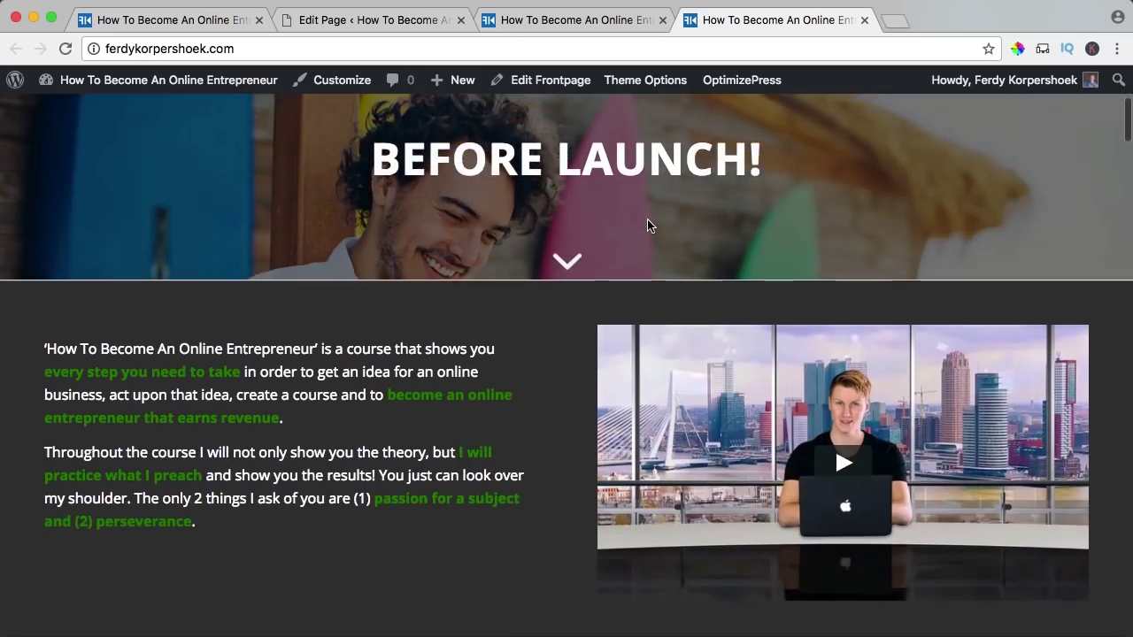
scroll(647, 221, "down", 20)
scroll(647, 220, "down", 15)
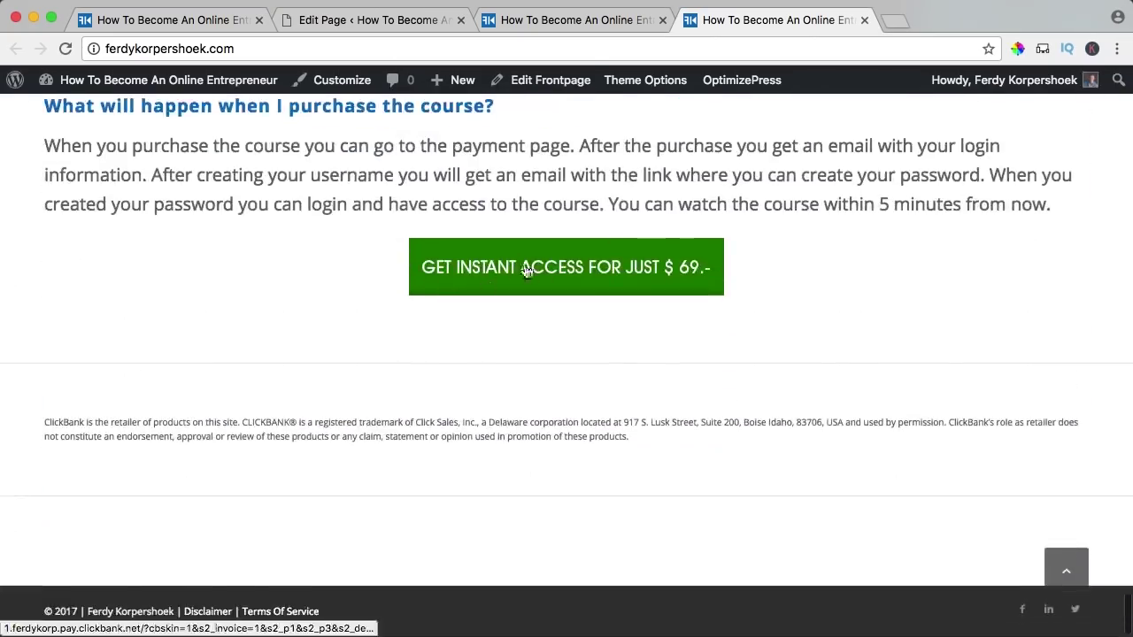
scroll(483, 275, "up", 3)
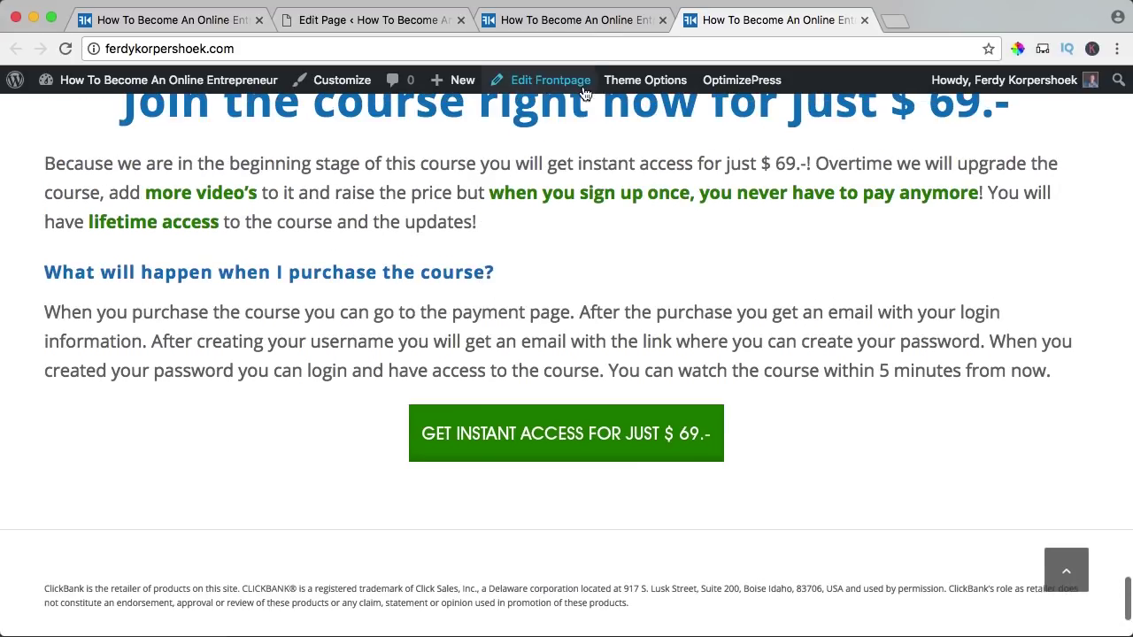
left_click(575, 21)
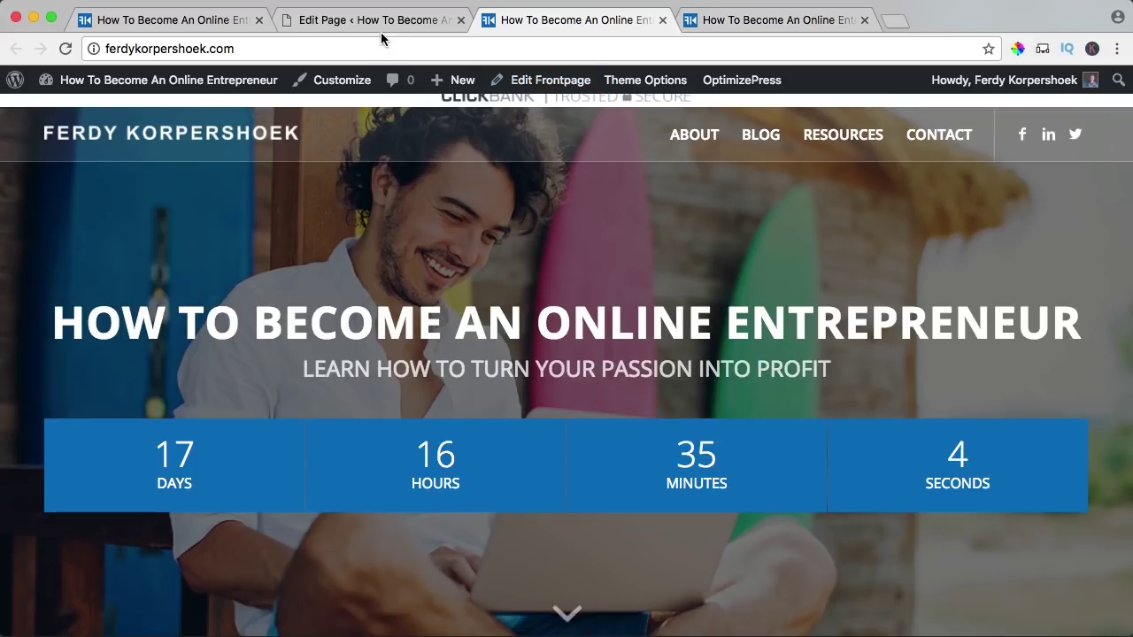
left_click(380, 26)
scroll(311, 350, "down", 5)
scroll(265, 327, "down", 1)
- Clone the hero Color Section and drag the copy down below the purchase details
left_click(213, 304)
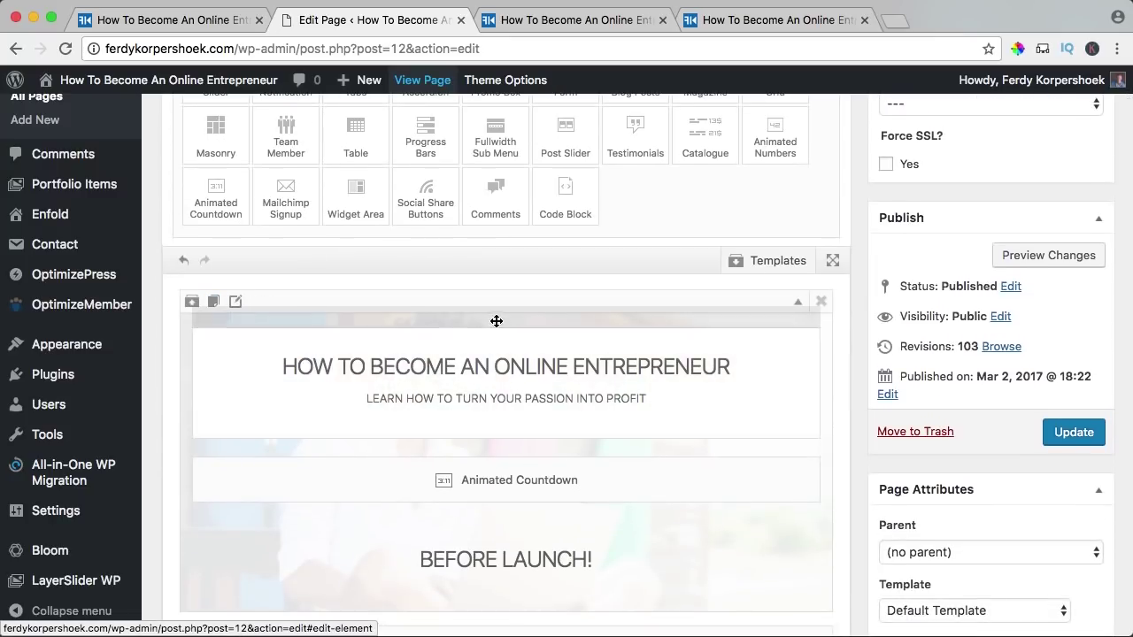
scroll(478, 332, "down", 8)
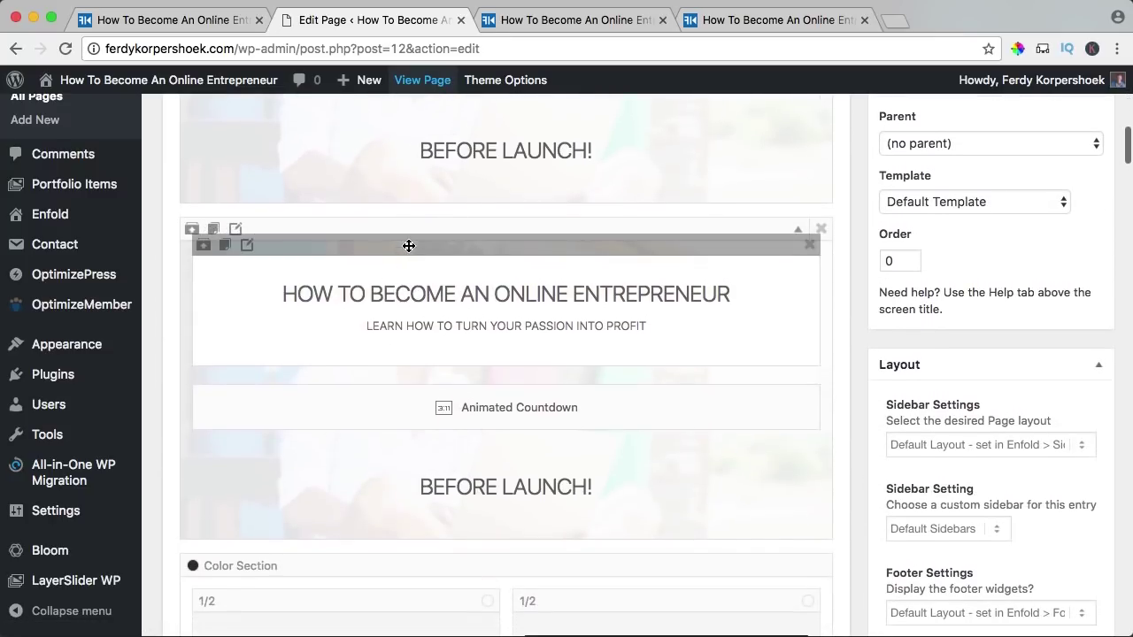
left_click_drag(411, 230, 422, 324)
scroll(422, 323, "down", 6)
scroll(422, 324, "down", 20)
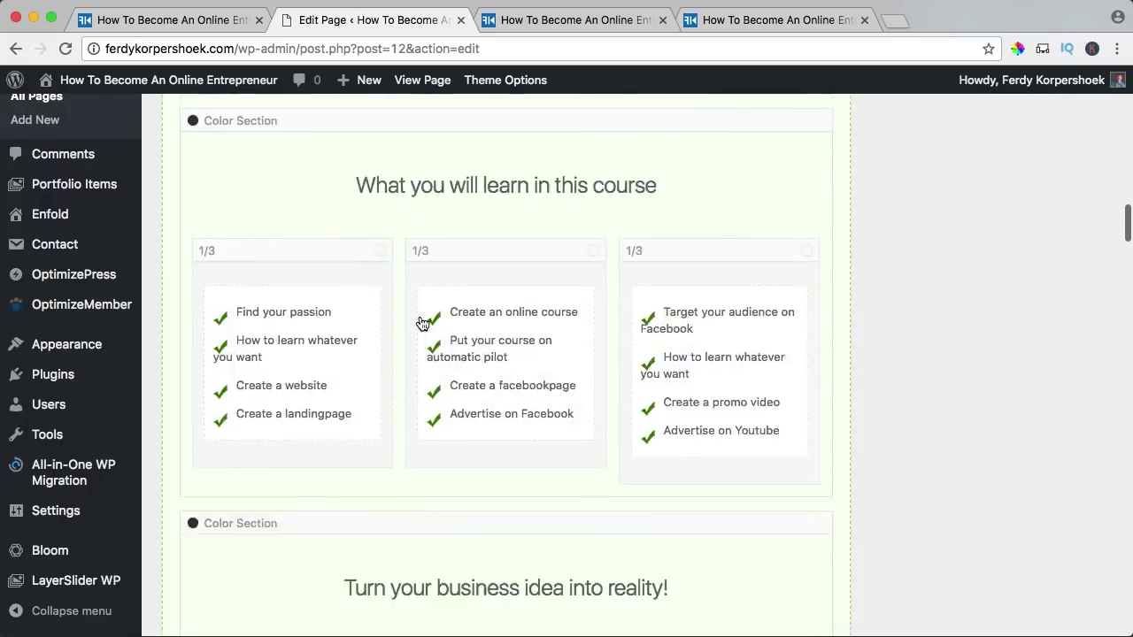
scroll(421, 324, "down", 20)
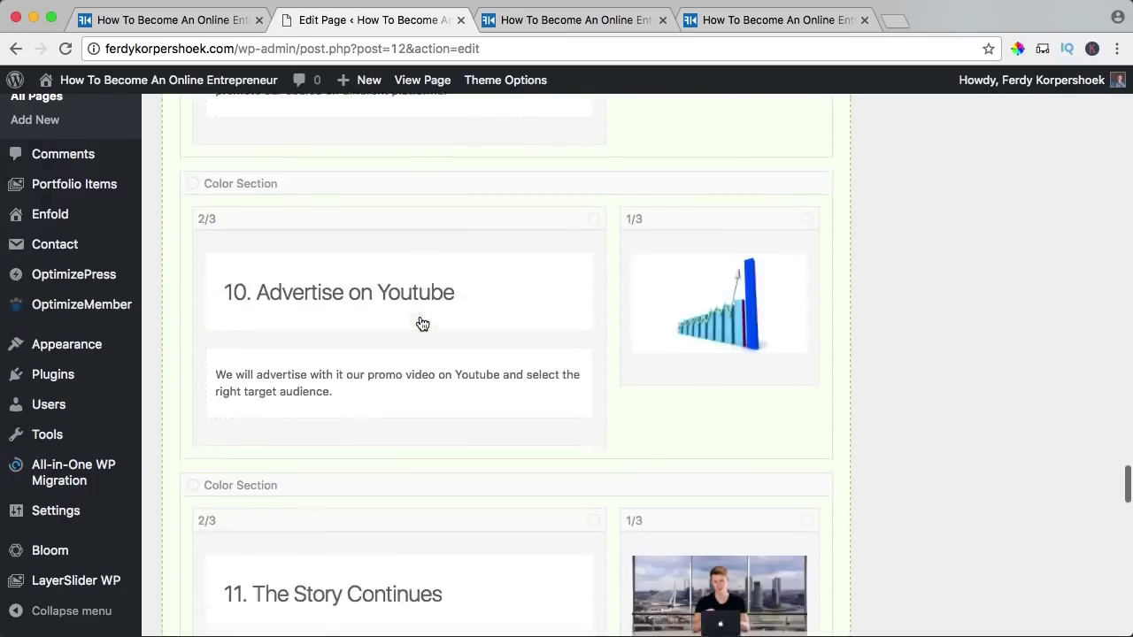
scroll(422, 323, "down", 5)
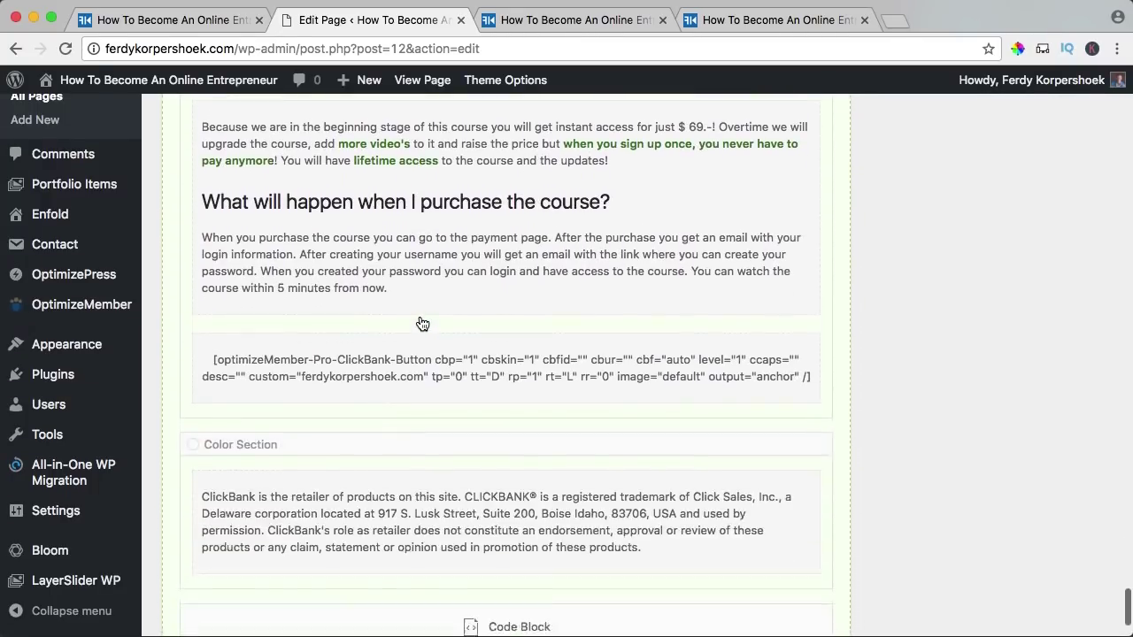
left_click_drag(422, 324, 360, 362)
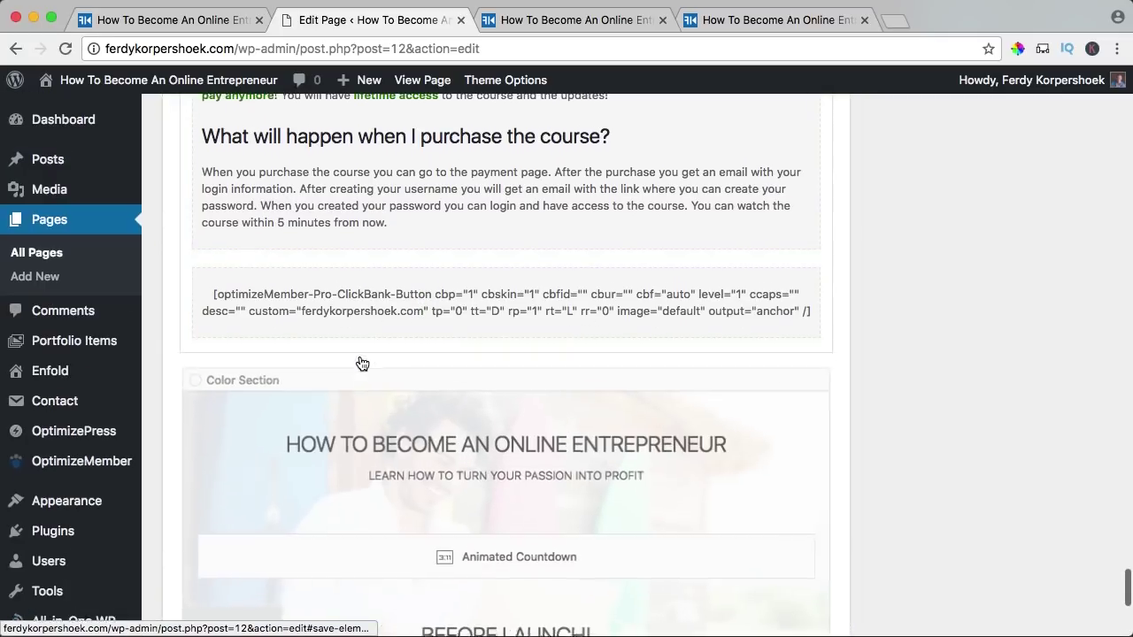
- Delete the copied ClickBank button and move the countdown and BEFORE LAUNCH! heading out
left_click(809, 253)
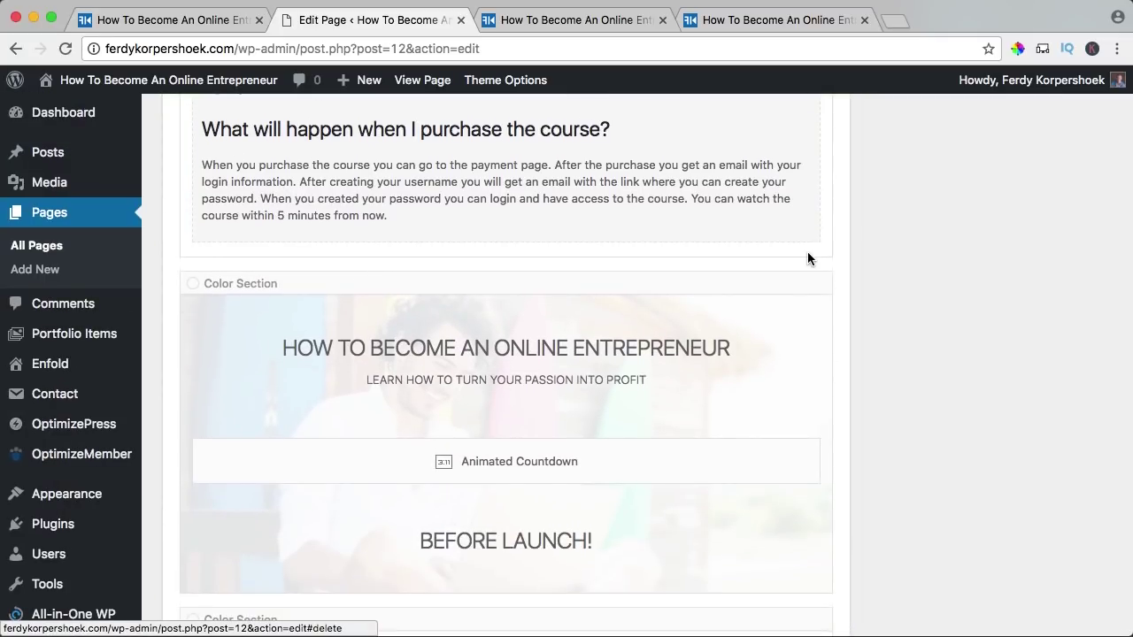
left_click_drag(463, 439, 454, 246)
left_click_drag(482, 502, 472, 323)
- Set the BEFORE LAUNCH! heading colour to Default and delete the leftover copied section
left_click(474, 362)
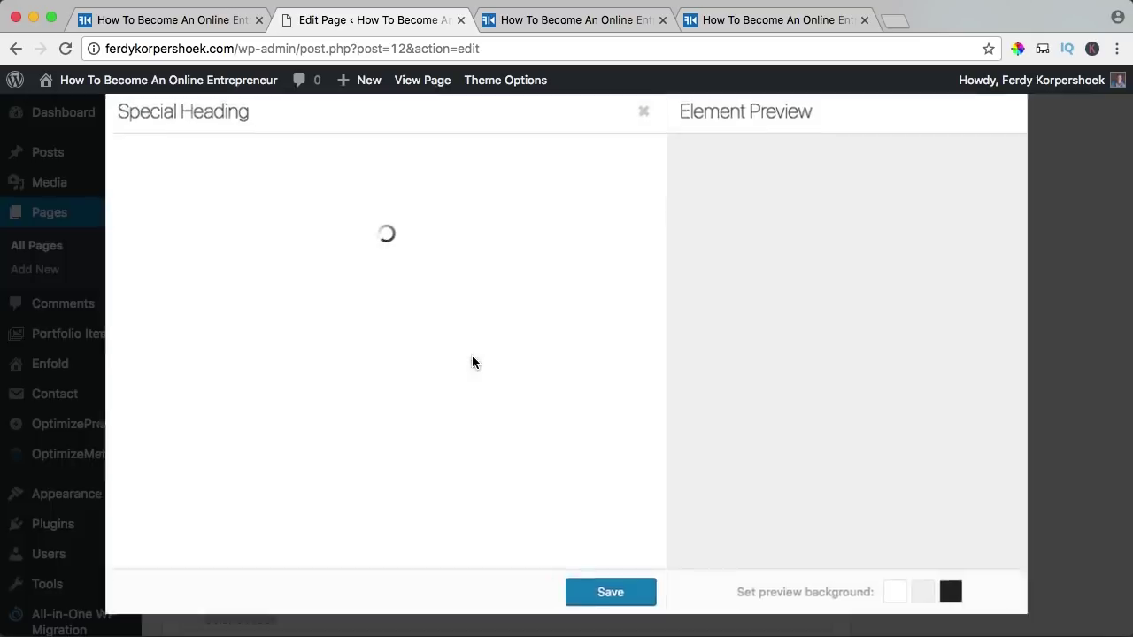
left_click(228, 162)
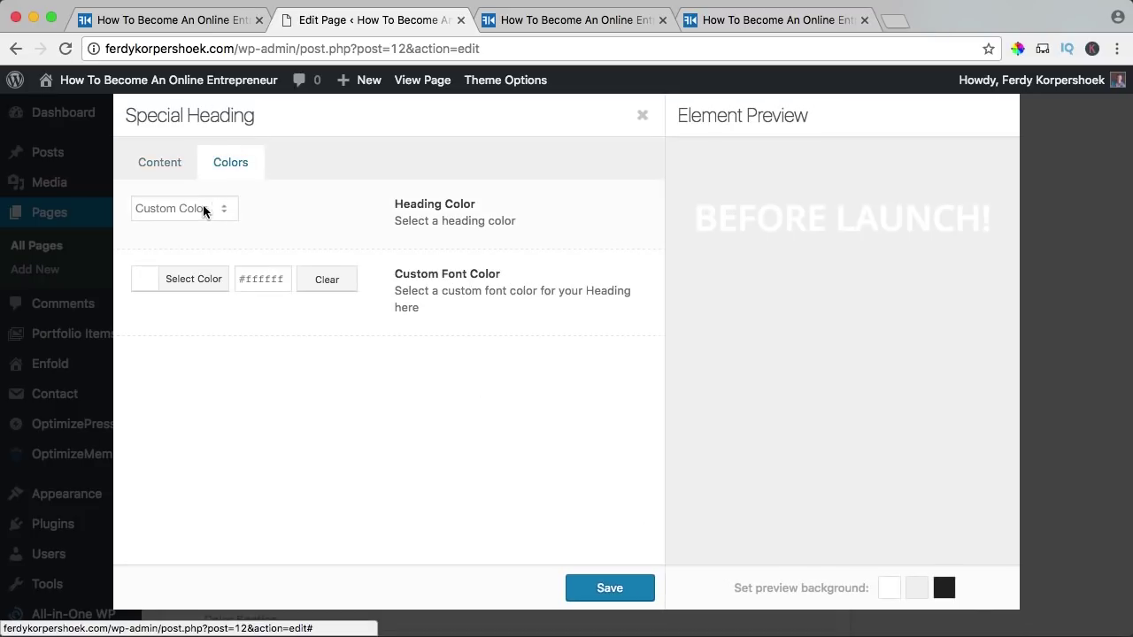
left_click(211, 206)
left_click(184, 175)
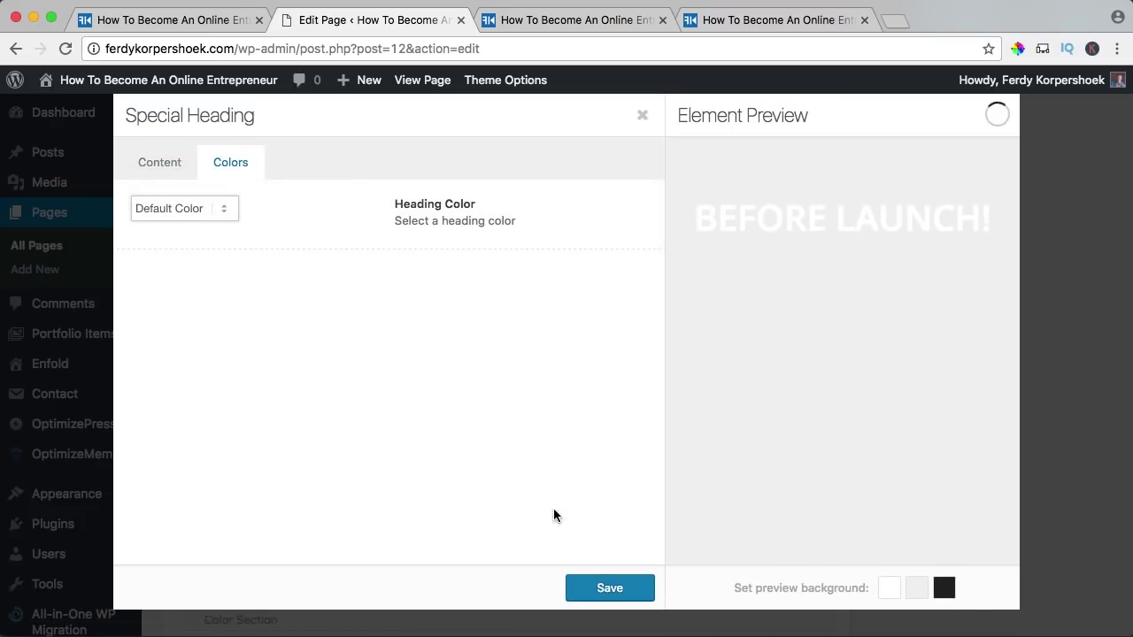
left_click(598, 588)
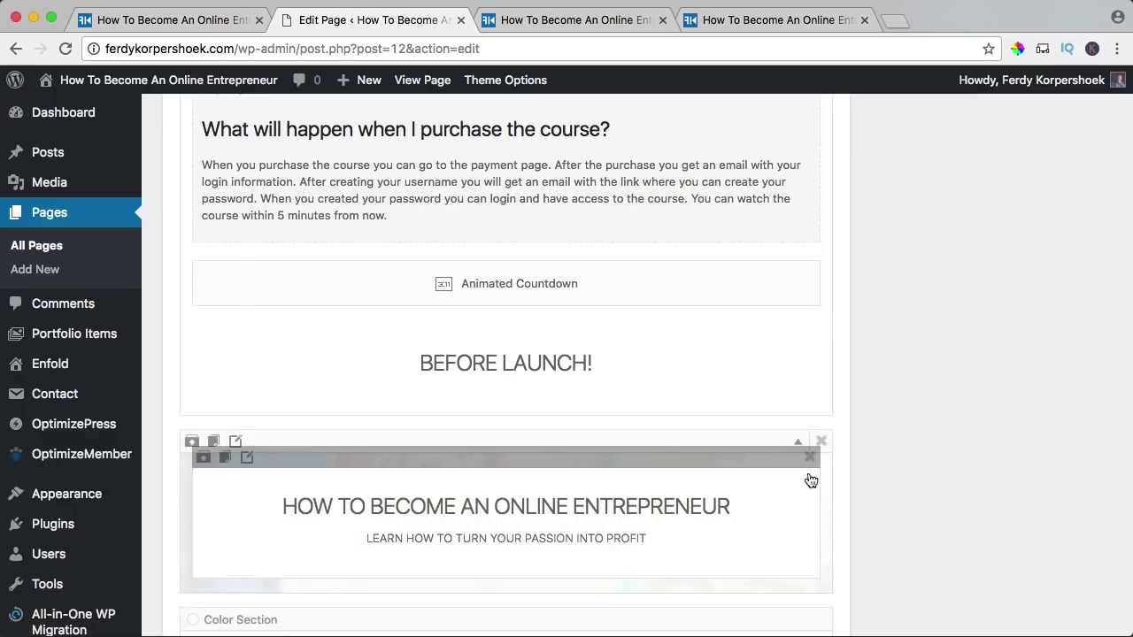
left_click(817, 443)
scroll(960, 407, "up", 20)
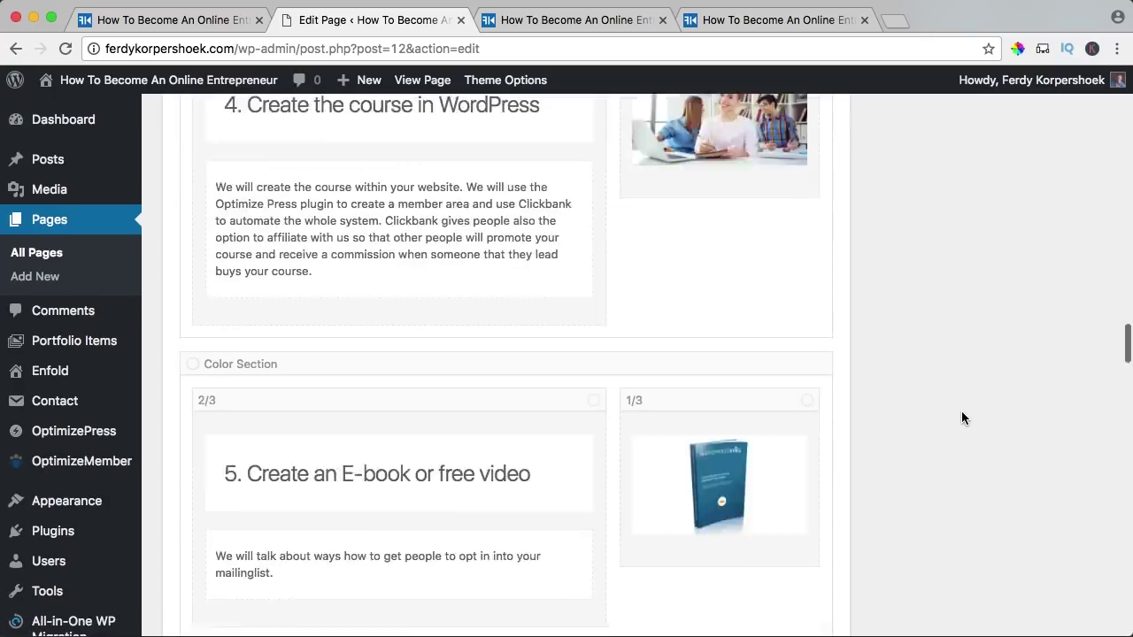
scroll(1037, 416, "up", 1)
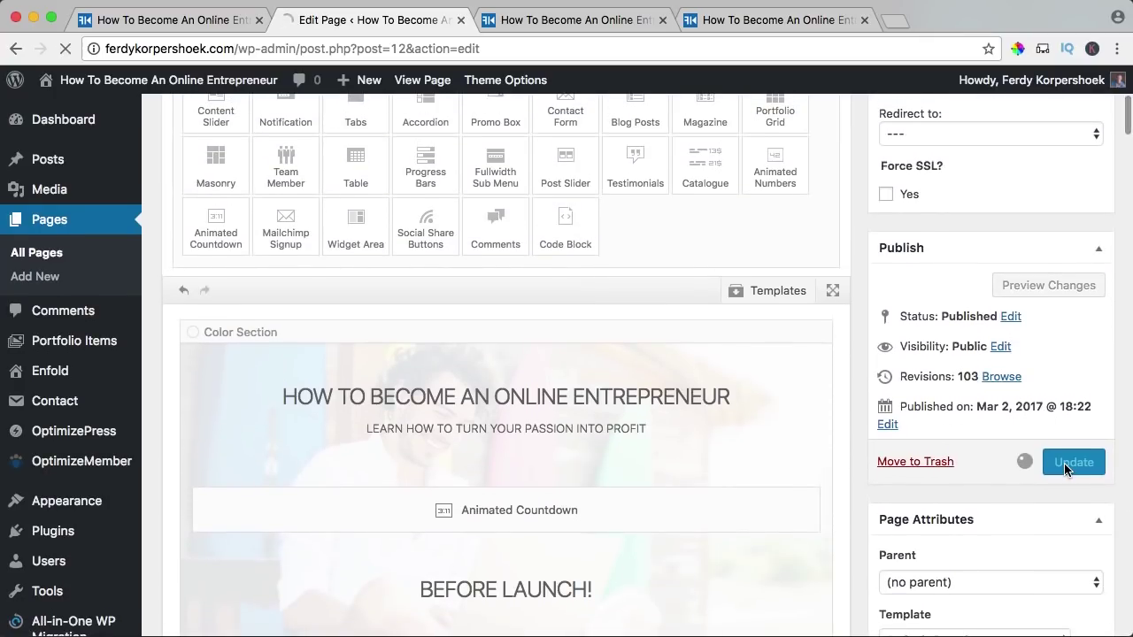
- View the live home page hero with the blue countdown and BEFORE LAUNCH! heading
left_click(538, 21)
scroll(523, 216, "down", 3)
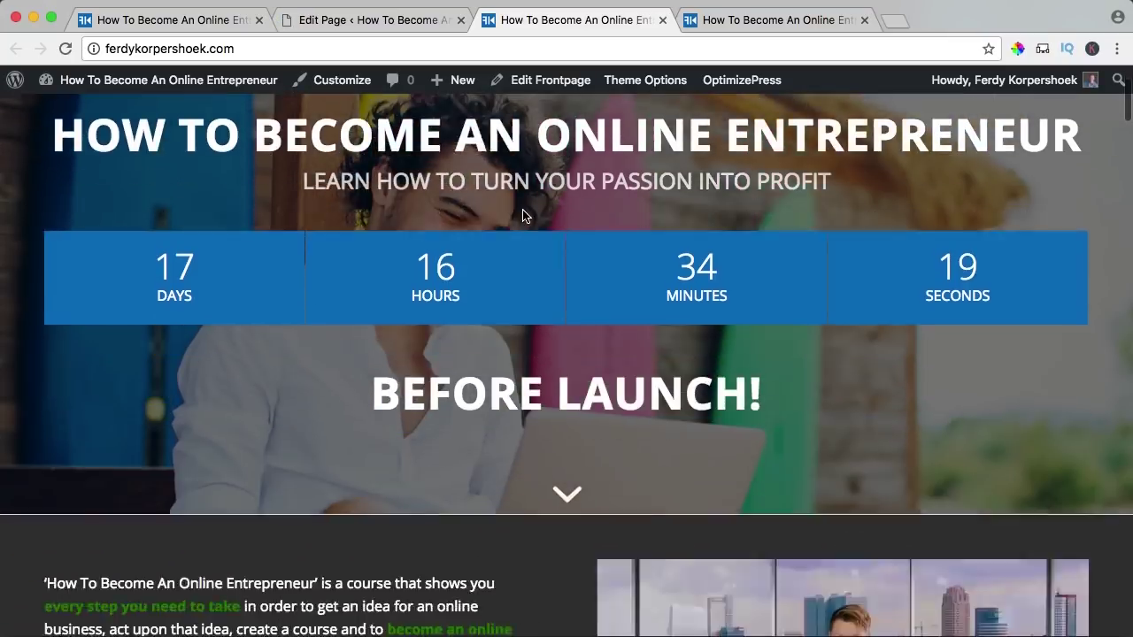
scroll(523, 216, "up", 4)
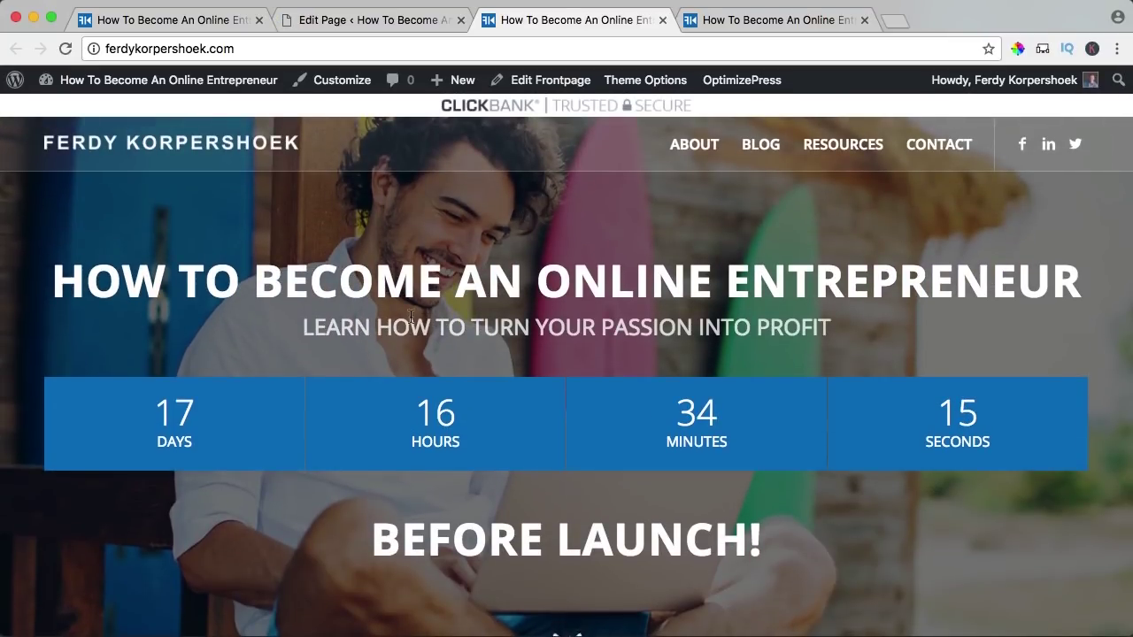
scroll(411, 317, "down", 3)
left_click_drag(373, 398, 556, 400)
left_click(582, 392)
scroll(582, 392, "down", 1)
scroll(535, 375, "up", 3)
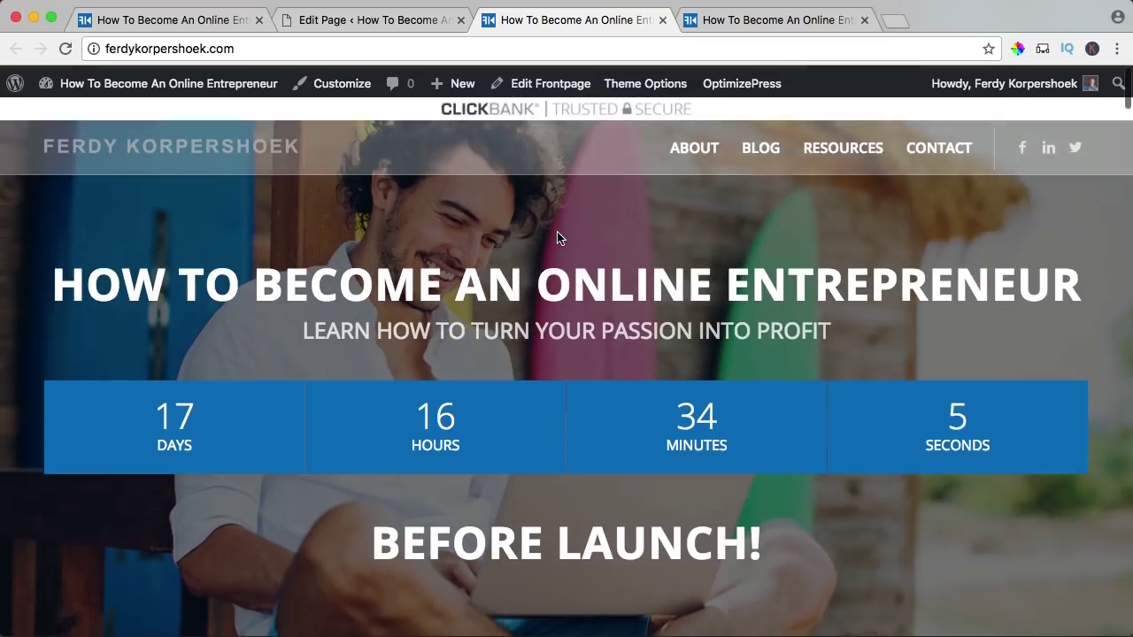
- Highlight the countdown's 17 days figure and scroll down the live page
left_click_drag(104, 413, 257, 423)
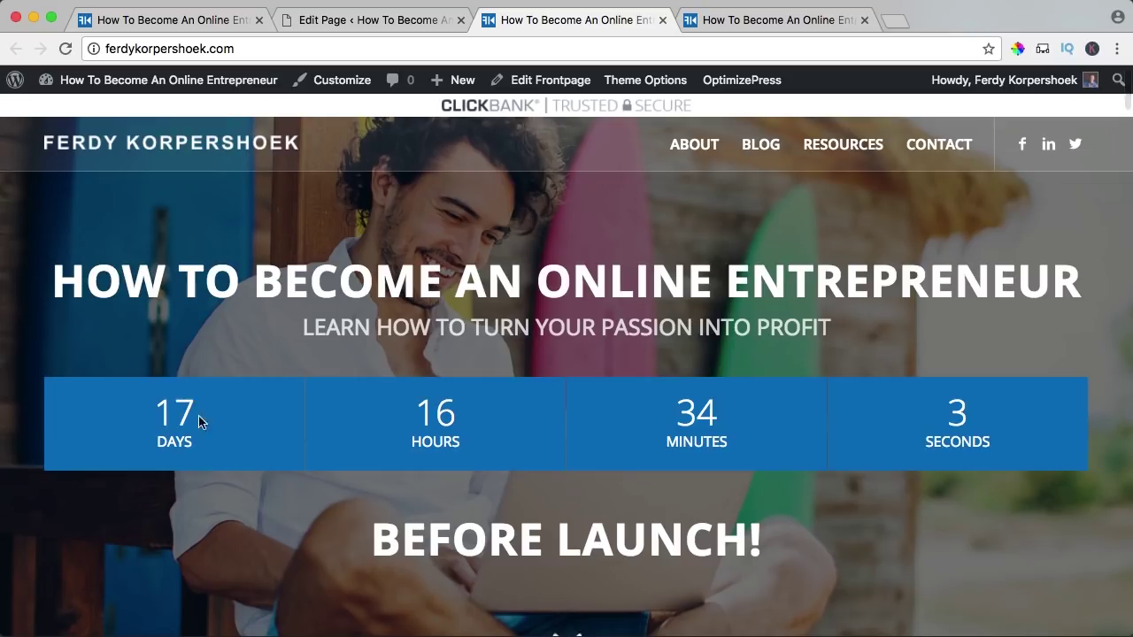
left_click_drag(146, 404, 223, 407)
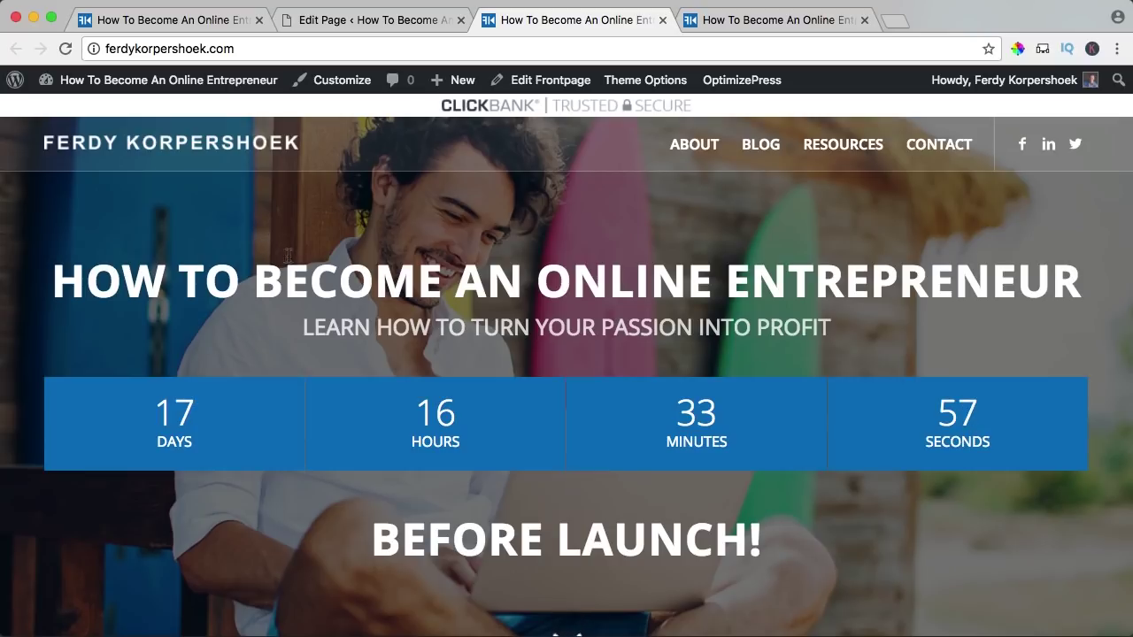
scroll(395, 398, "down", 10)
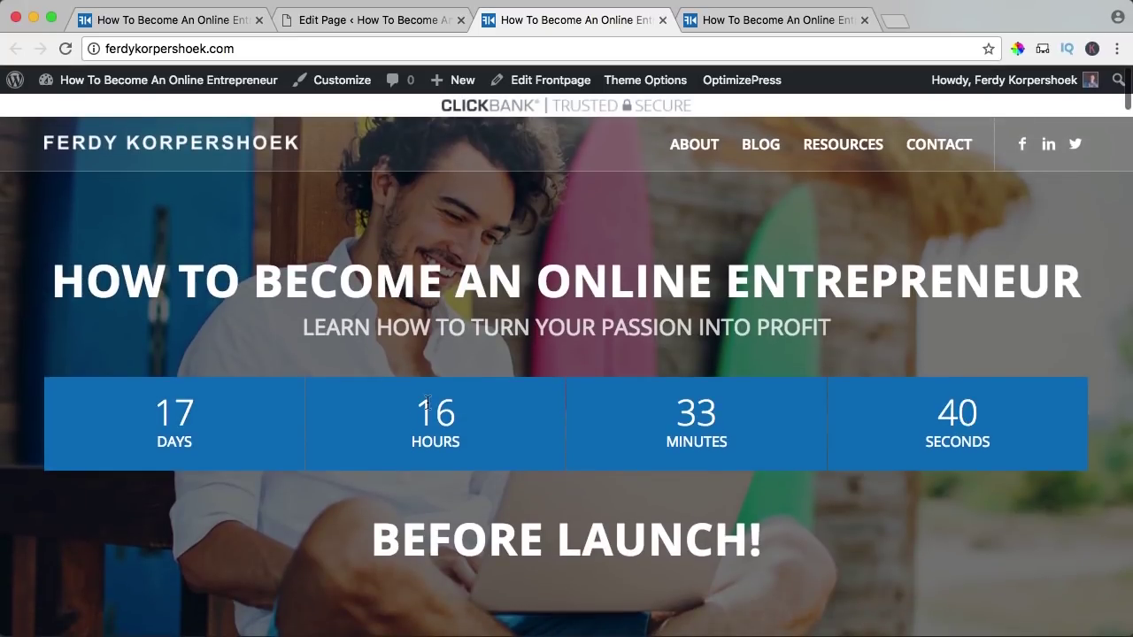
scroll(426, 383, "down", 6)
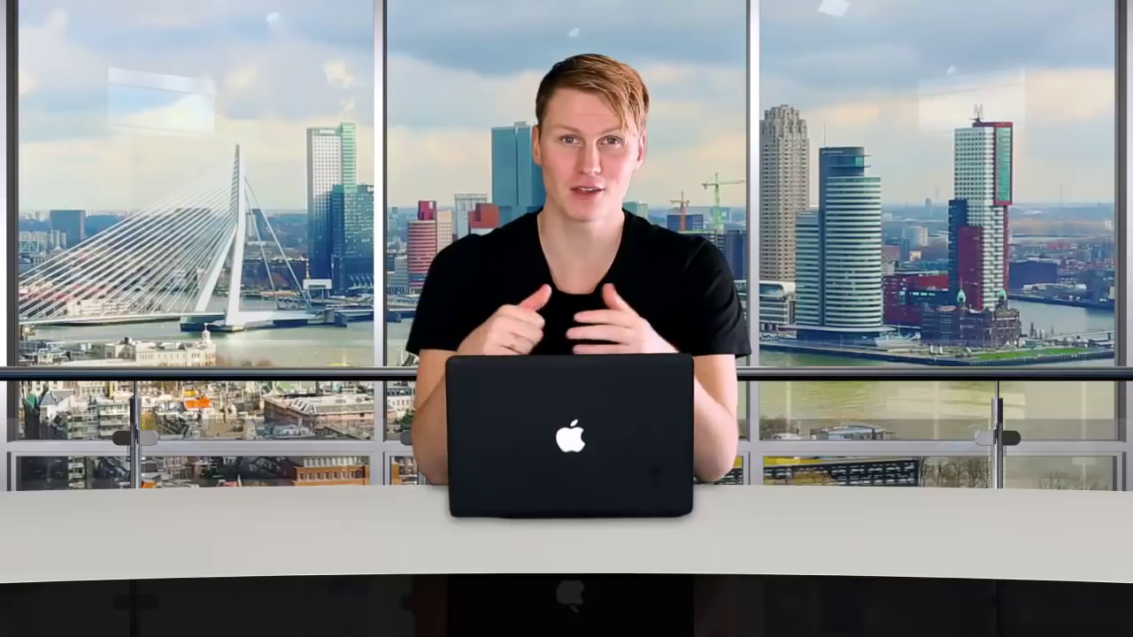